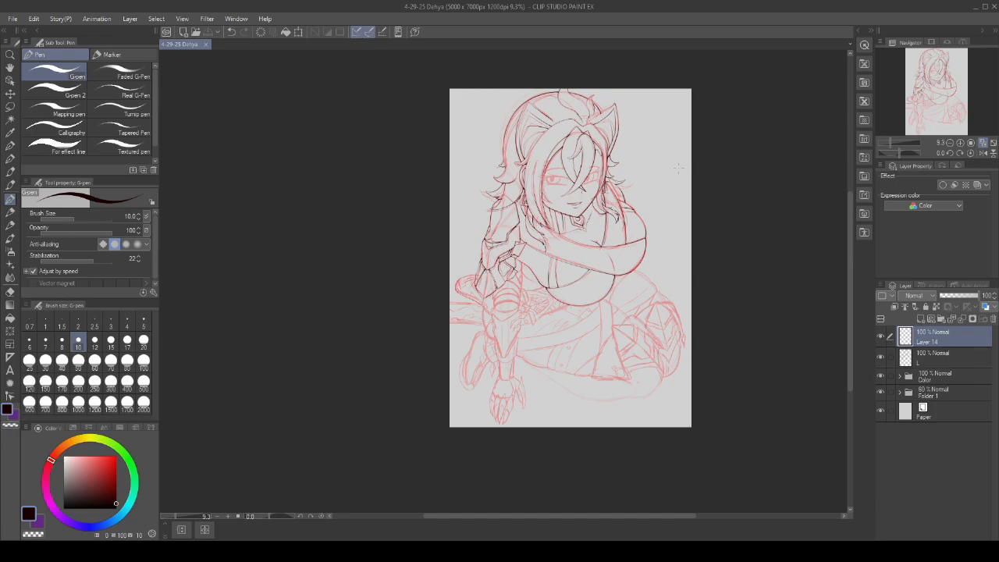
- Try to ink the left edge and lower arc of the curved armor band beneath the pointed arm plates
key("ctrl+plus")
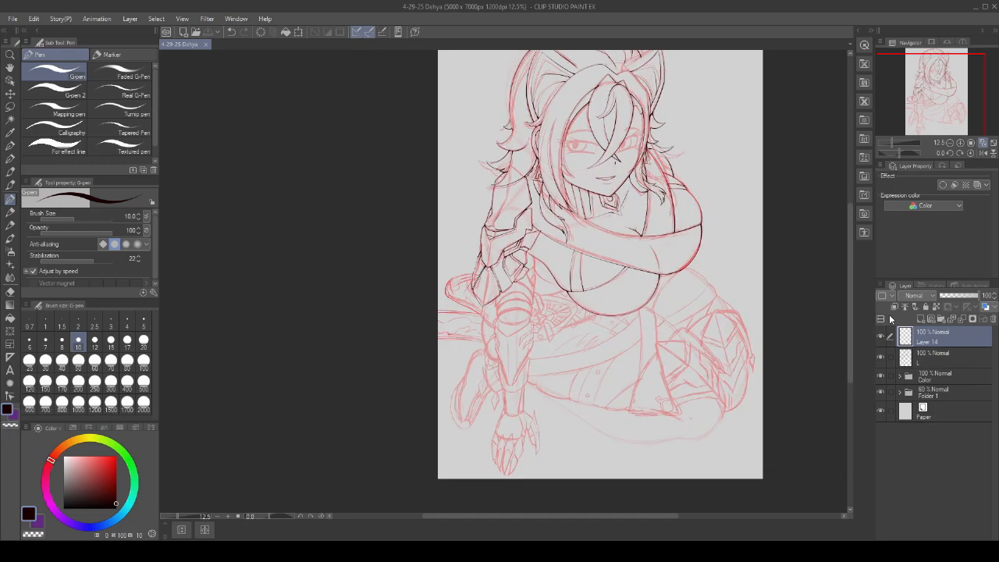
key("ctrl+plus")
key("ctrl+plus")
key("ctrl+plus")
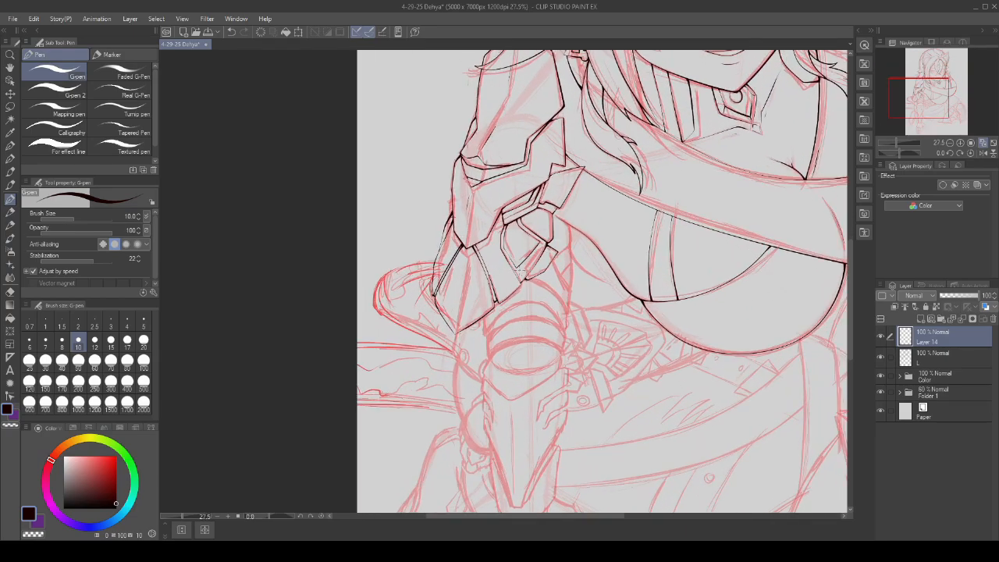
key("ctrl+plus")
key("ctrl+plus")
key("ctrl+plus")
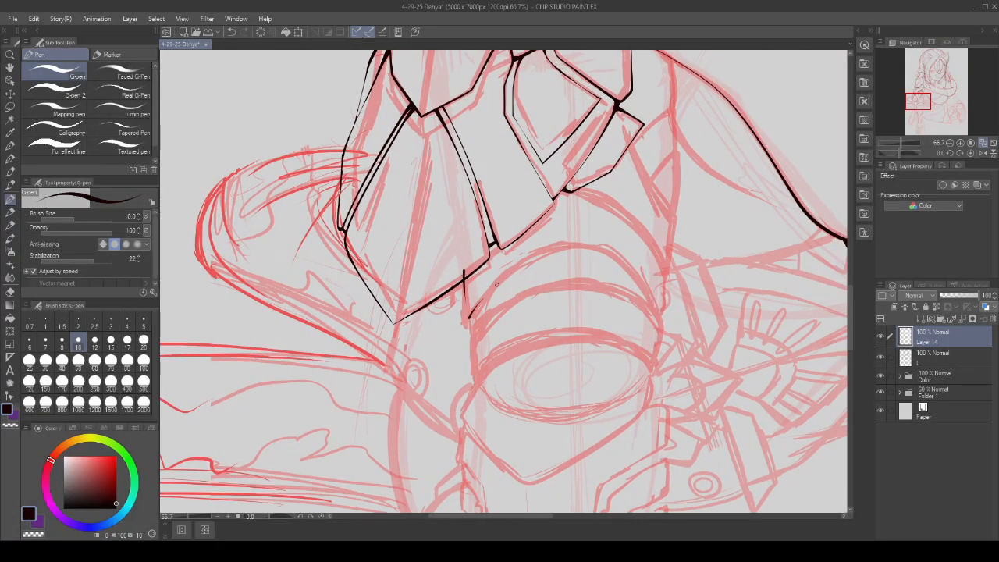
mouse_move(485, 293)
left_mouse_down()
mouse_move(578, 250)
mouse_move(662, 308)
left_mouse_up()
key("ctrl+z")
key("ctrl+z")
- Ink the lower arc of the top curved armor band over the sketch, redoing the stroke once
scroll(465, 285, "up", 2)
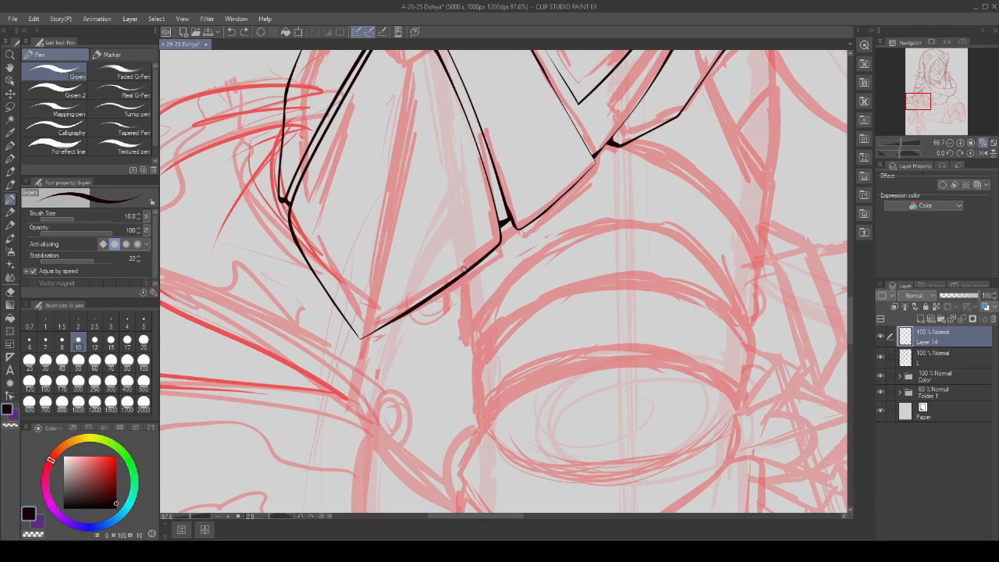
left_click_drag(582, 242, 734, 320)
scroll(477, 321, "down", 2)
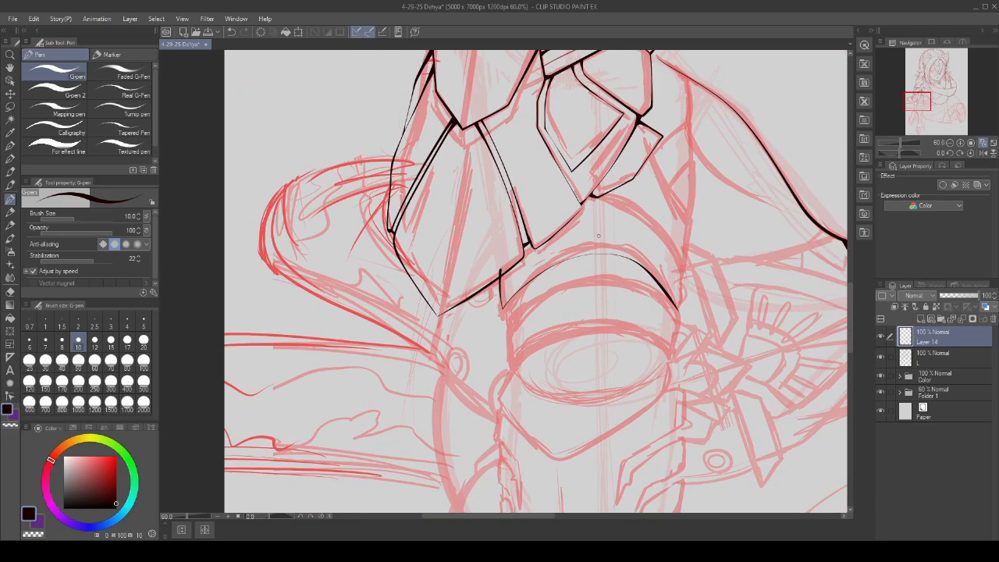
scroll(477, 320, "up", 1)
key("ctrl+z")
mouse_move(471, 334)
left_mouse_down()
mouse_move(648, 269)
mouse_move(718, 344)
left_mouse_up()
scroll(718, 344, "down", 2)
scroll(718, 344, "up", 1)
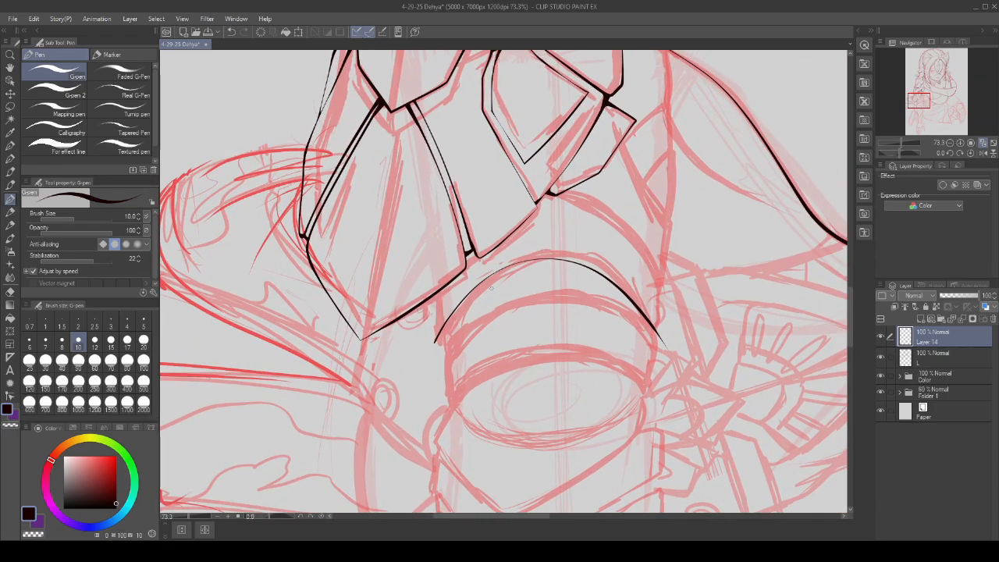
- Lasso the inked arc, shift it slightly to the right with a transform, and clear the selection
left_click(9, 107)
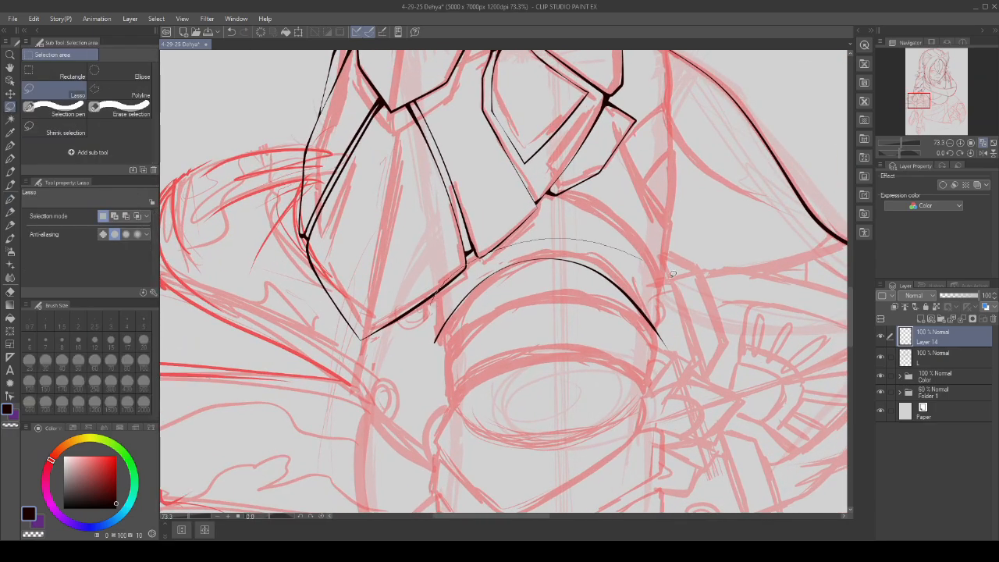
left_click_drag(671, 273, 427, 308)
left_click(592, 404)
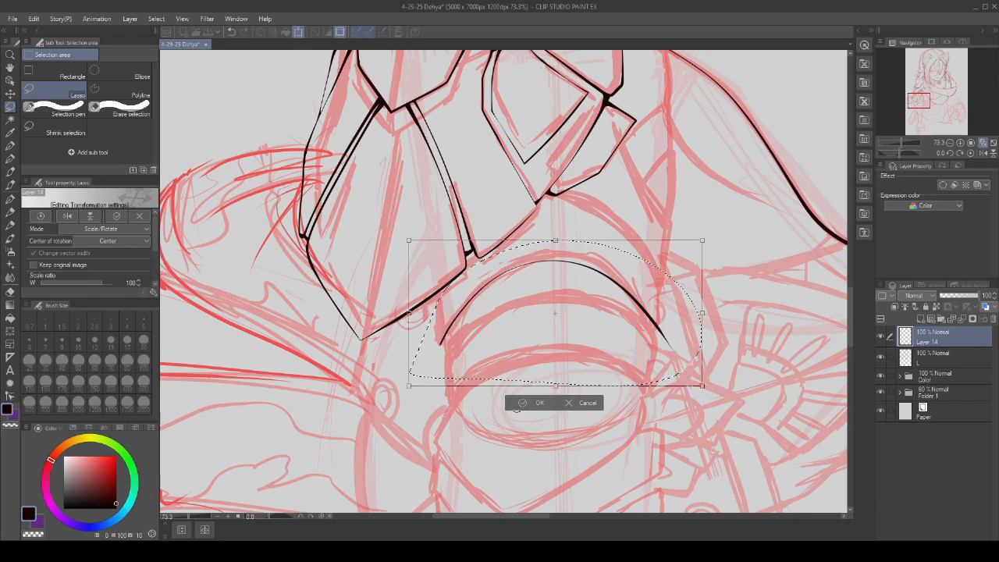
left_click(517, 406)
left_click(471, 407)
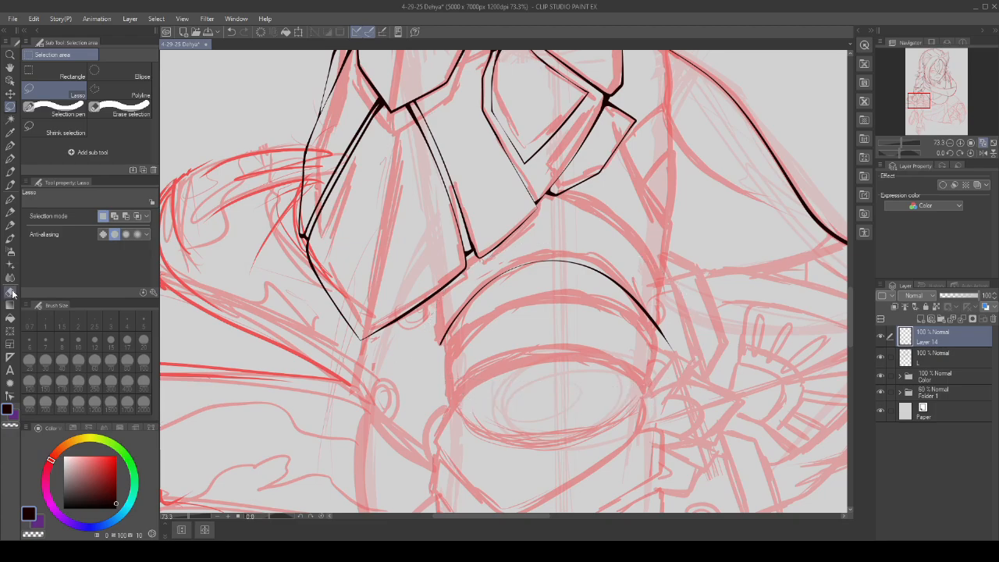
- Ink the top band's left edge and the short right corner with the G-pen, redoing the corner stroke
left_click(9, 199)
scroll(440, 344, "up", 4)
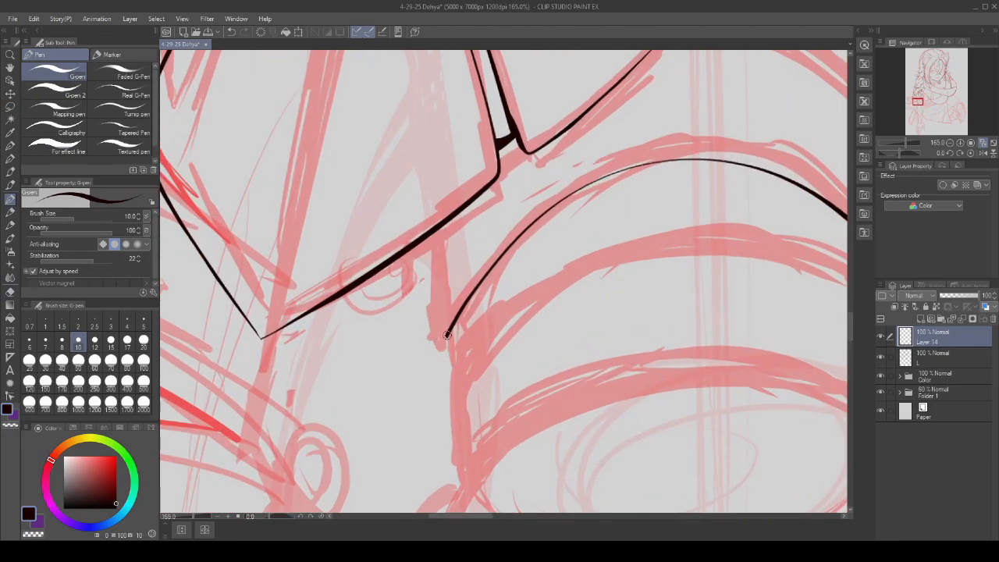
scroll(431, 314, "down", 3)
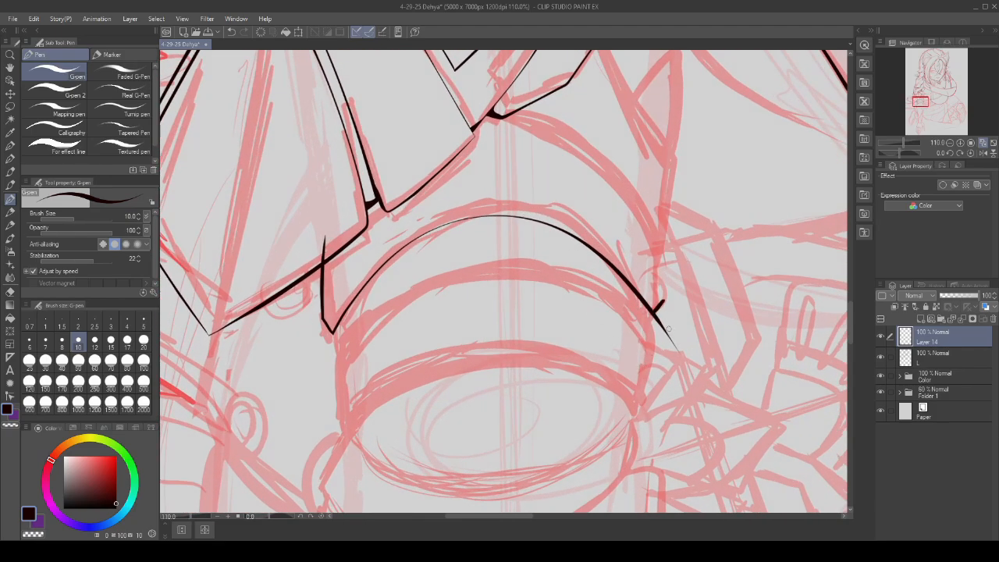
scroll(669, 330, "up", 4)
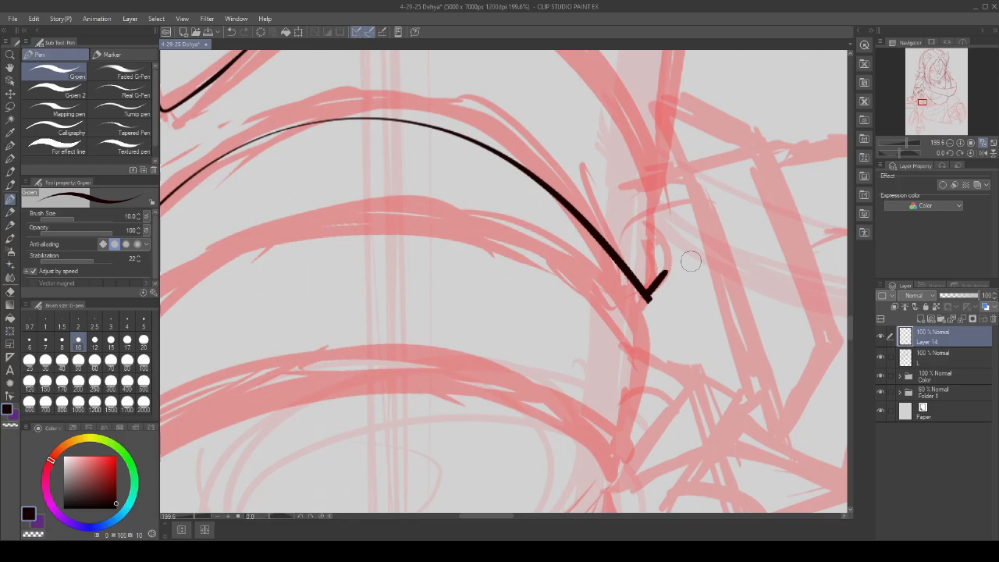
key("ctrl+z")
scroll(689, 259, "down", 2)
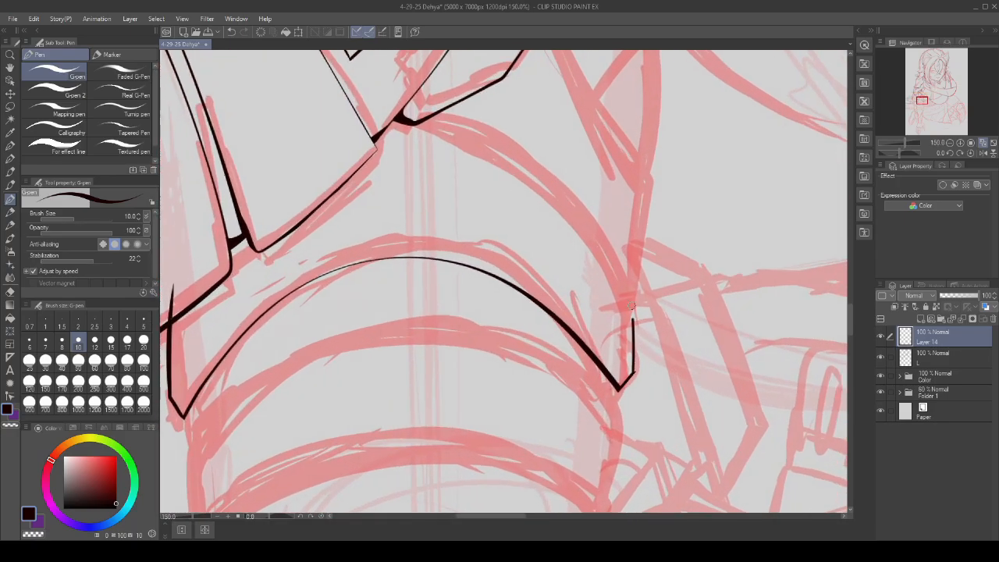
- Ink the top band's outer curve from its right corner up to the pointed plate and thicken the junction there
left_click_drag(632, 309, 415, 119)
scroll(613, 295, "down", 3)
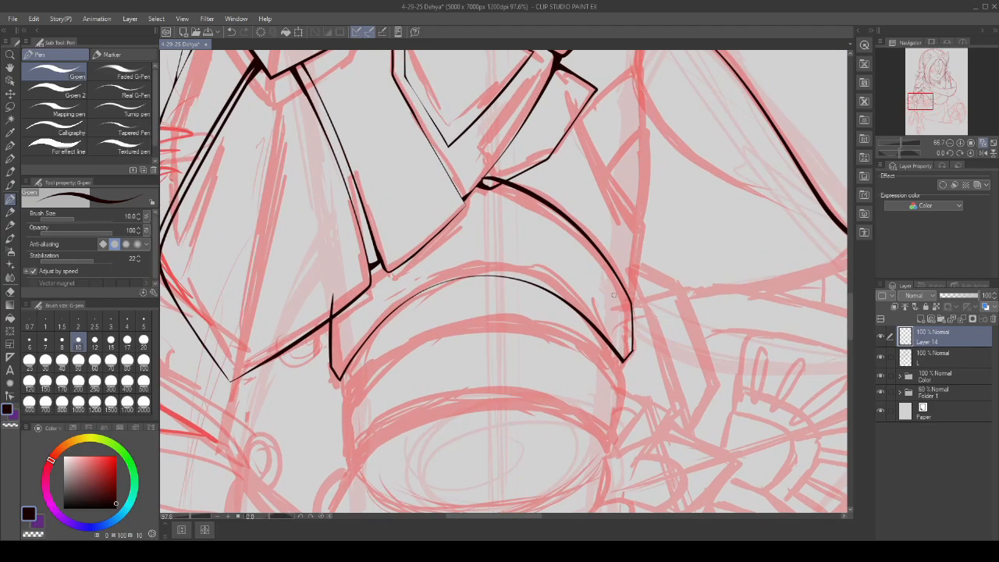
scroll(614, 295, "up", 3)
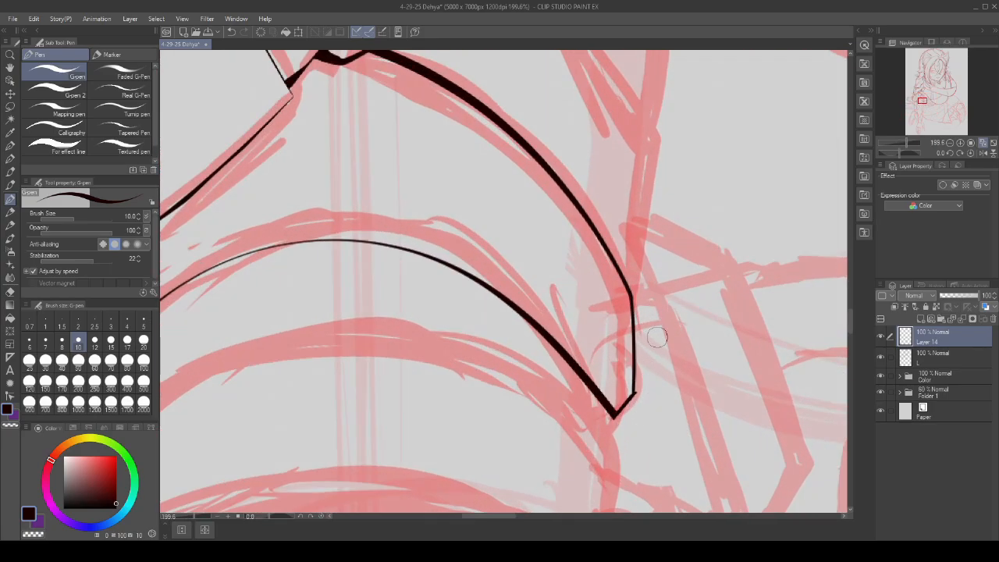
scroll(652, 297, "up", 3)
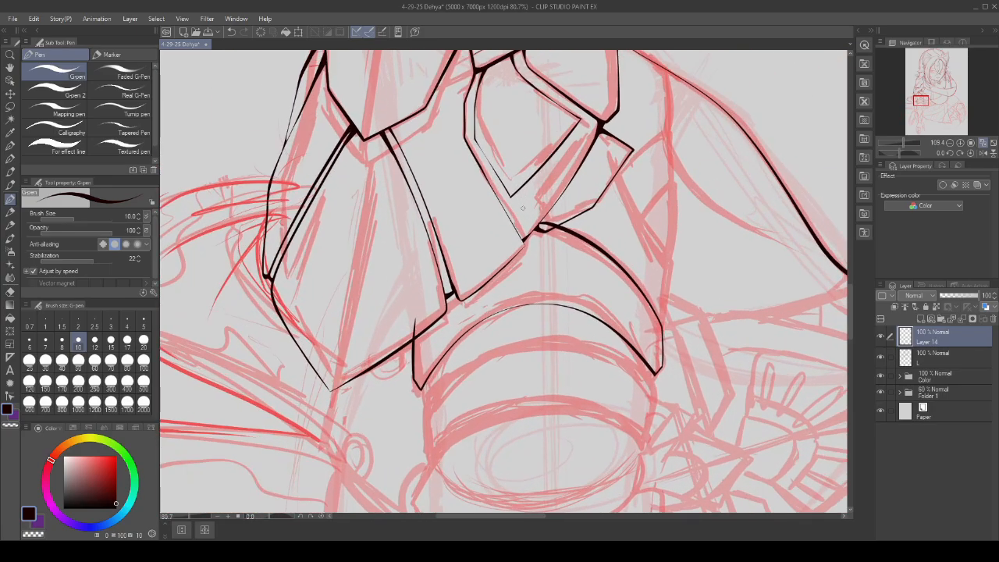
scroll(515, 248, "down", 2)
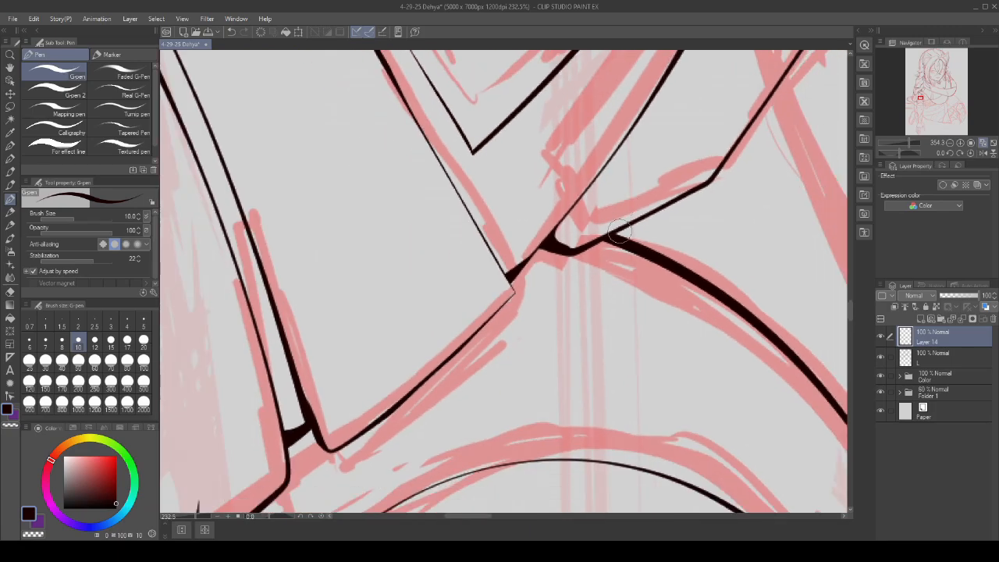
scroll(694, 279, "up", 2)
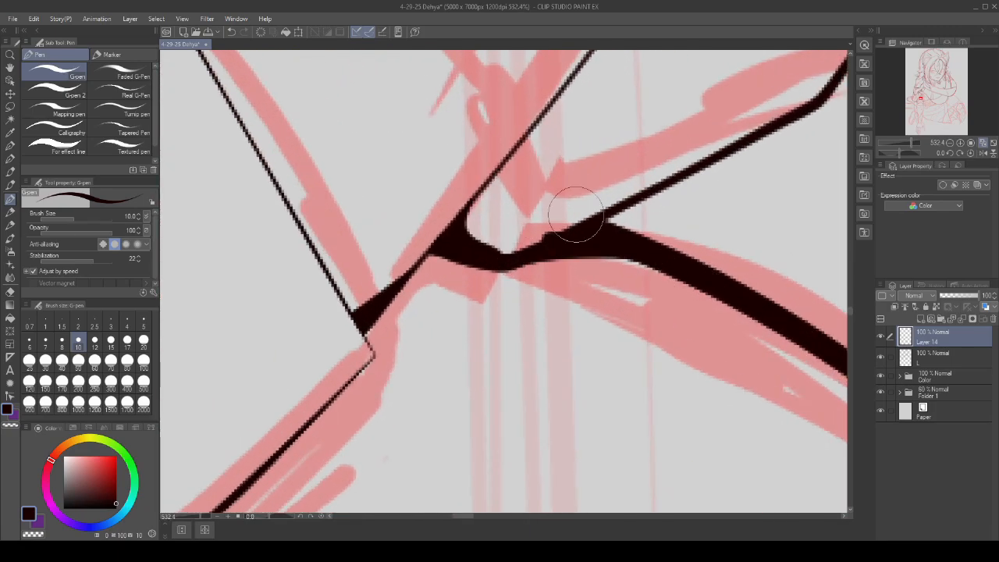
scroll(591, 173, "down", 5)
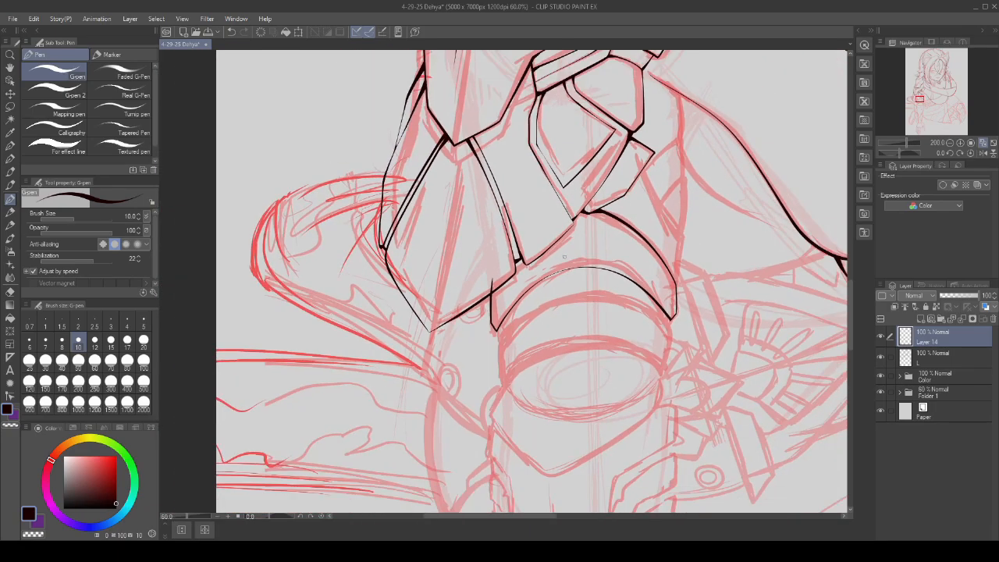
- Trim the left edge's overshoot at the plate's lower edge and thicken the junction between the two lines
scroll(564, 256, "up", 10)
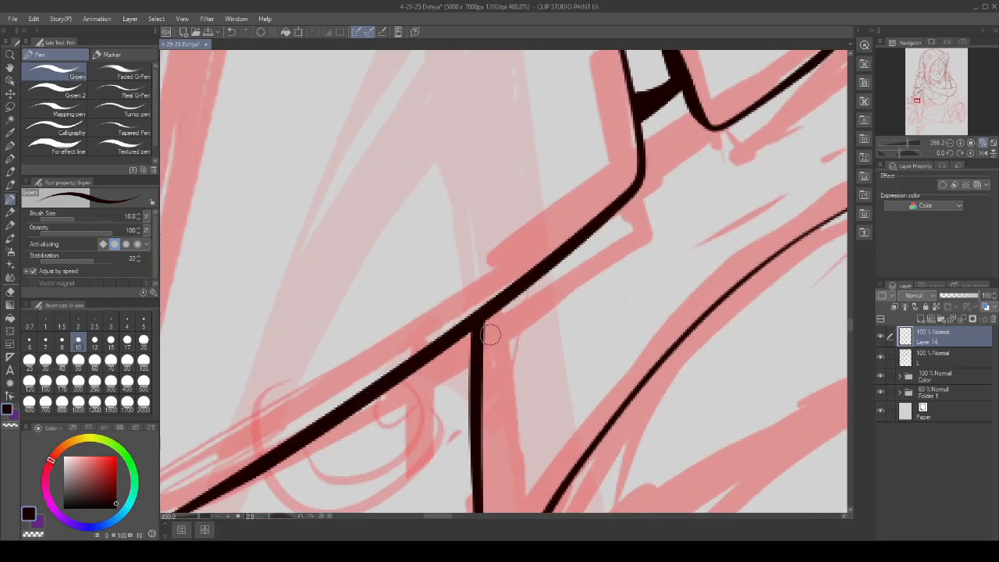
scroll(490, 334, "up", 1)
left_click_drag(477, 426, 511, 266)
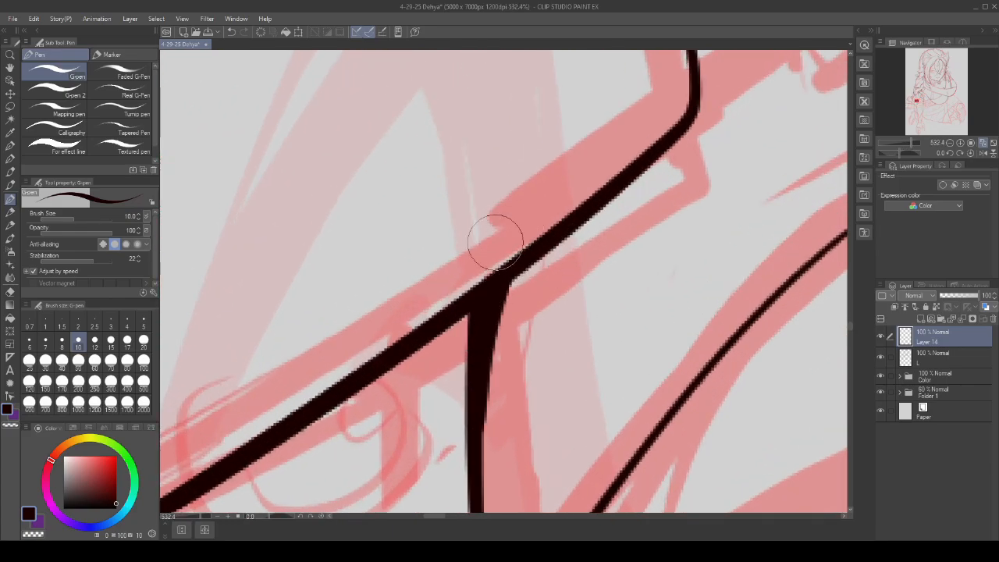
scroll(495, 234, "down", 7)
scroll(480, 263, "up", 2)
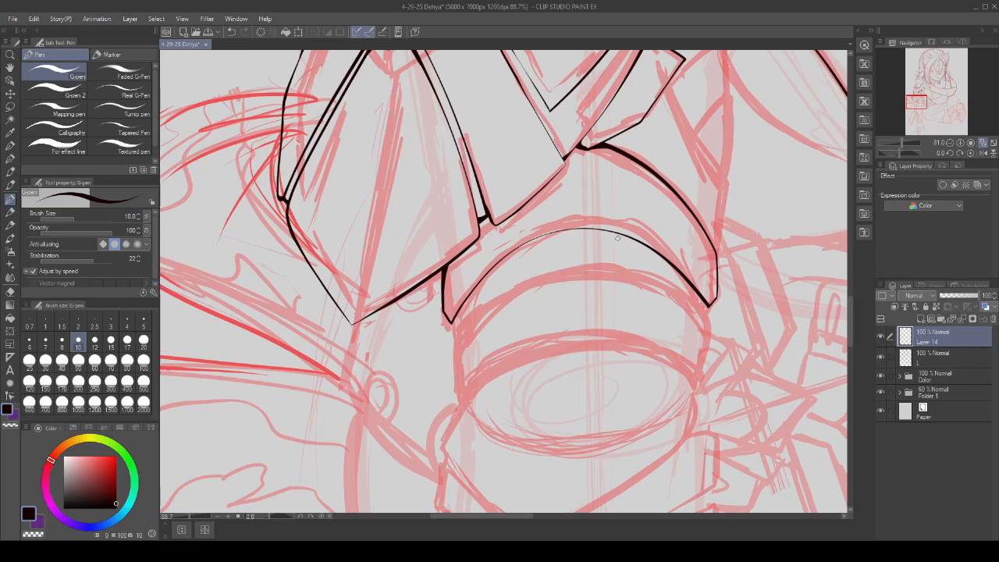
- Ink the arc along the upper rim of the sketched oval on the arm armor
scroll(544, 240, "down", 2)
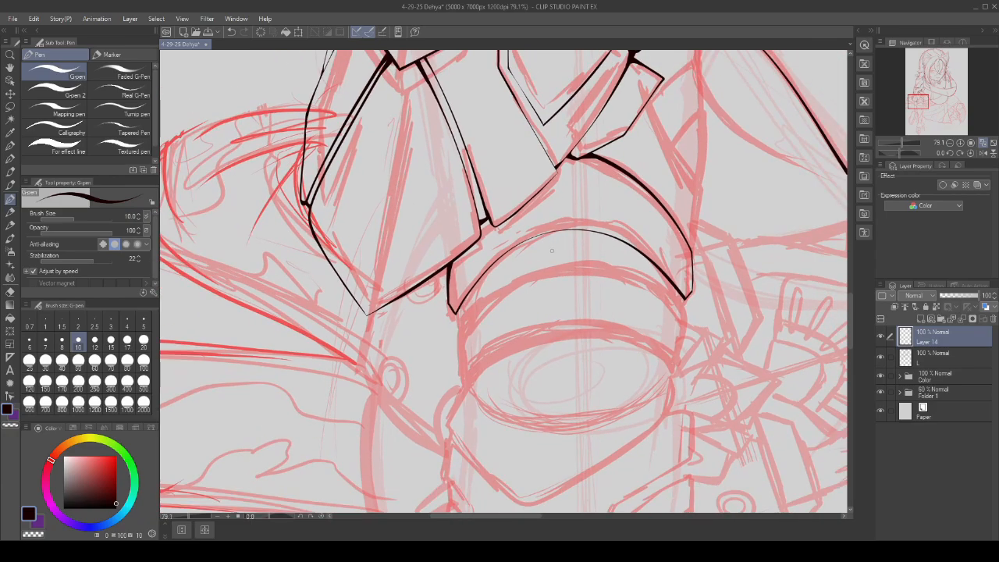
scroll(552, 251, "down", 3)
scroll(552, 250, "up", 1)
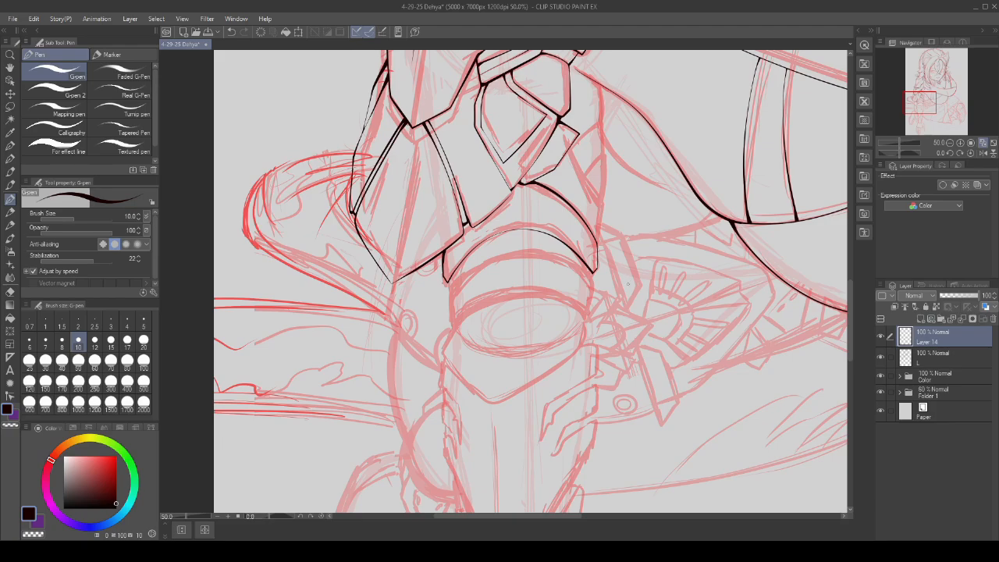
scroll(628, 284, "up", 4)
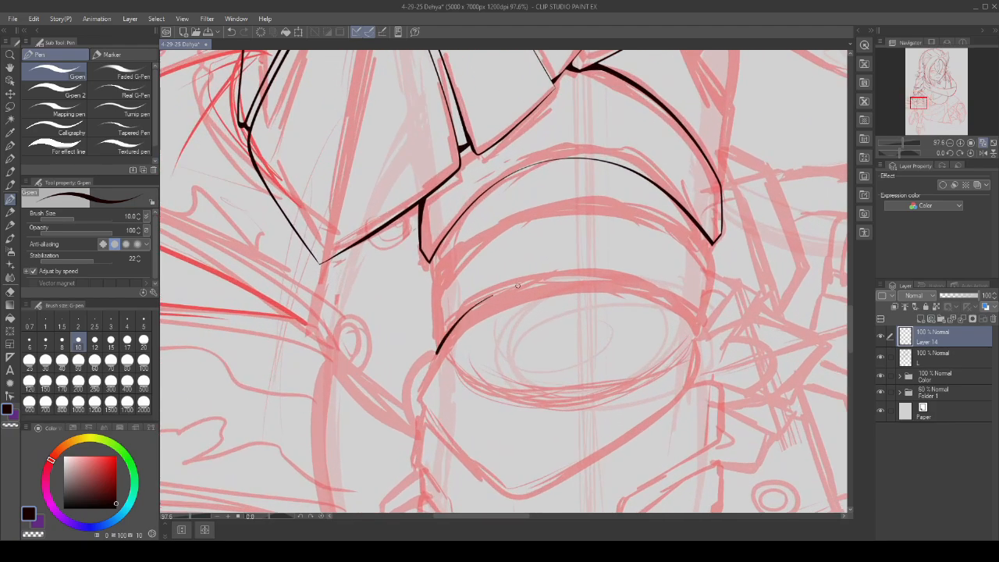
mouse_move(517, 285)
left_mouse_down()
mouse_move(651, 294)
mouse_move(706, 351)
left_mouse_up()
scroll(583, 305, "down", 3)
scroll(583, 305, "up", 1)
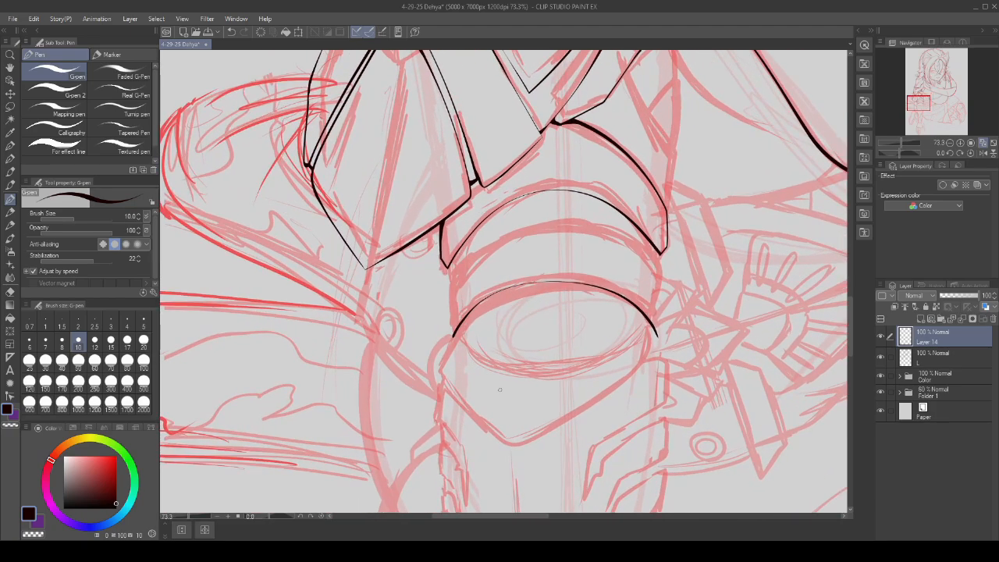
- Ink the middle arc between the top band and the oval's upper rim
scroll(444, 297, "up", 1)
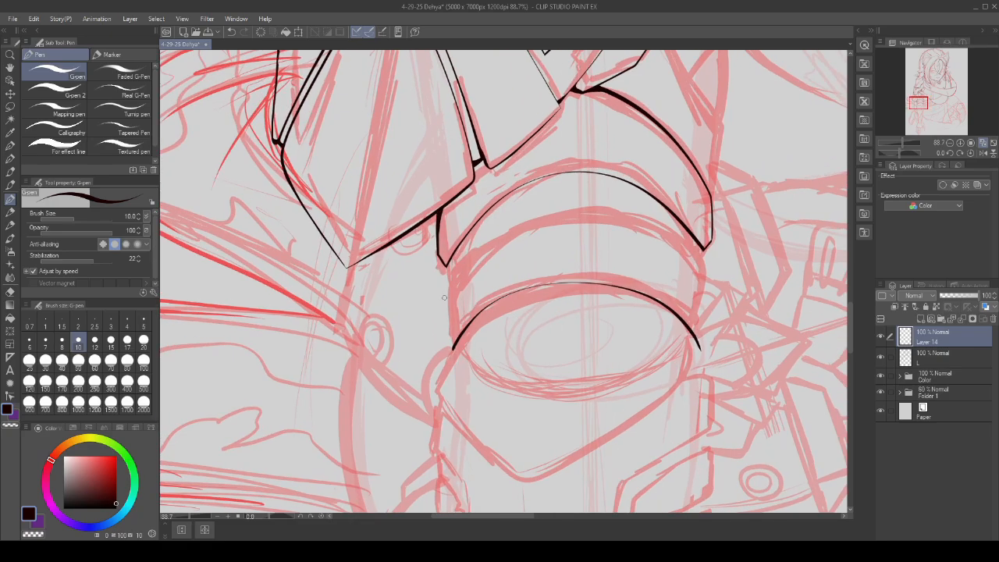
left_click_drag(572, 212, 715, 291)
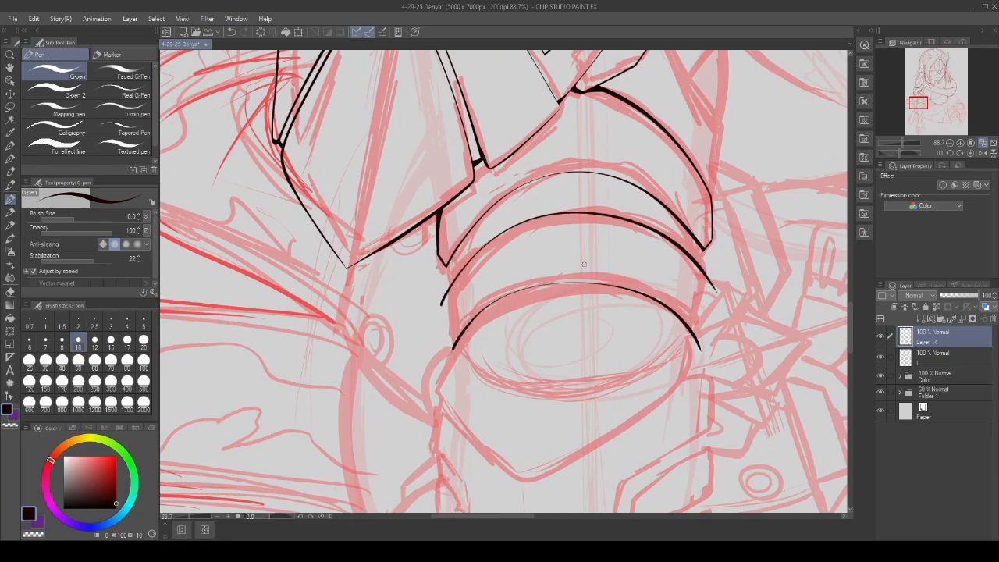
scroll(583, 265, "down", 4)
scroll(653, 222, "up", 1)
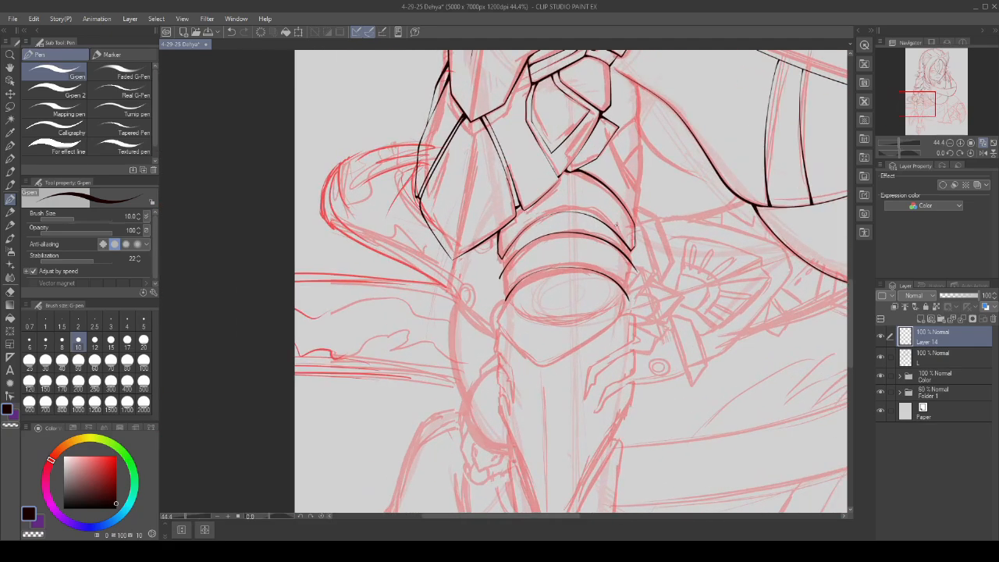
- Ink the second band's left edge joining the two lower arcs, remove the overshooting end, and thicken the bottom corner
scroll(609, 223, "up", 1)
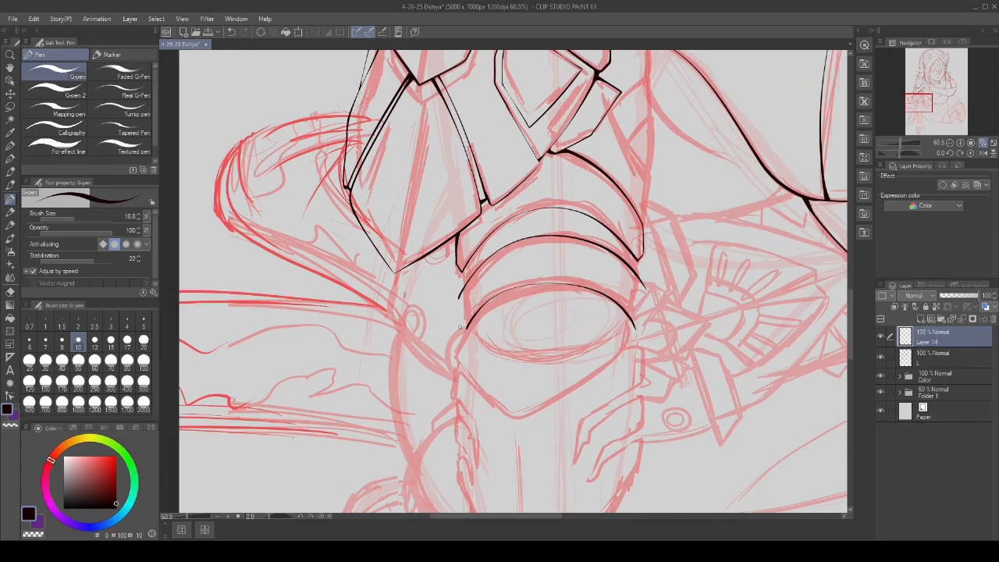
scroll(459, 327, "up", 3)
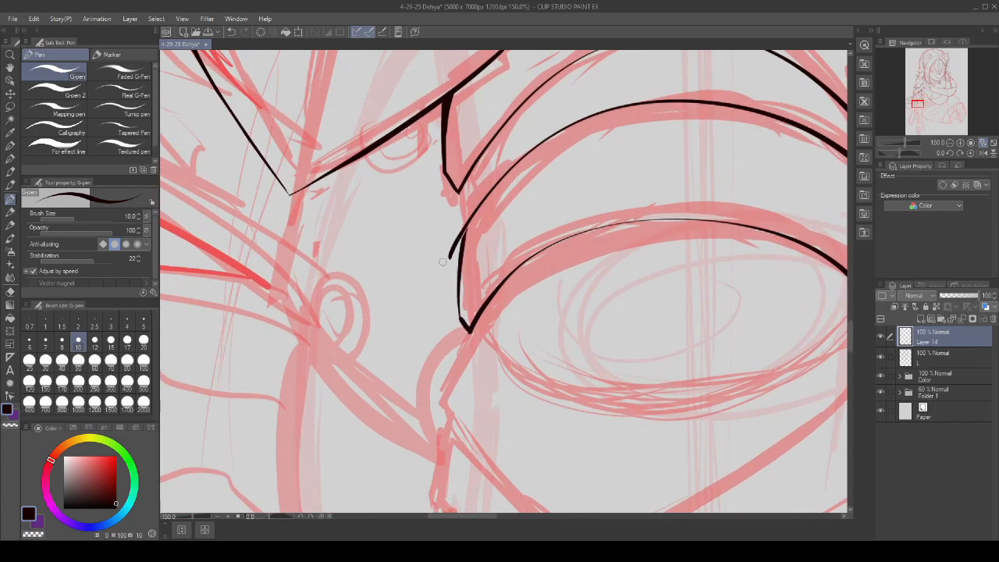
scroll(443, 261, "up", 3)
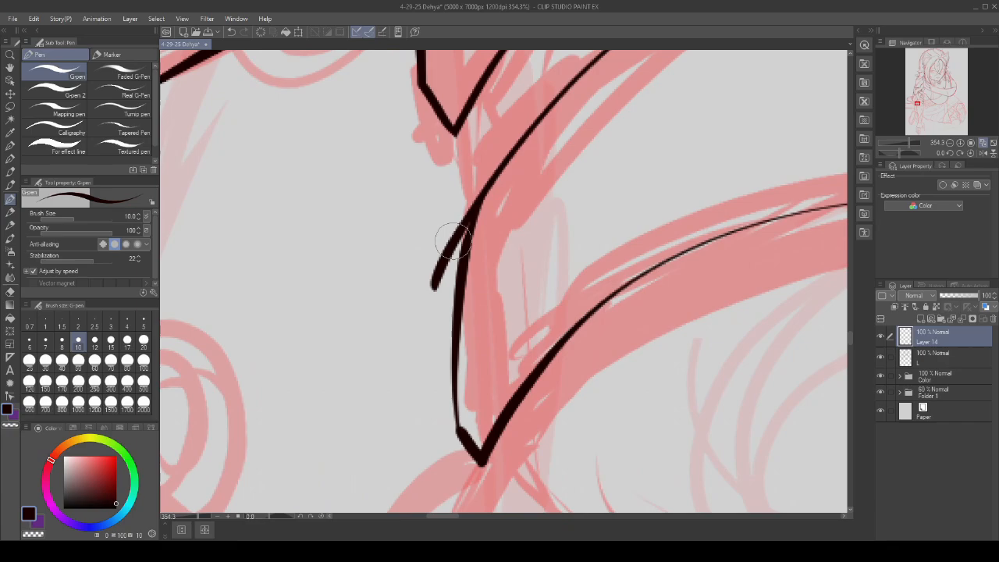
key("ctrl+z")
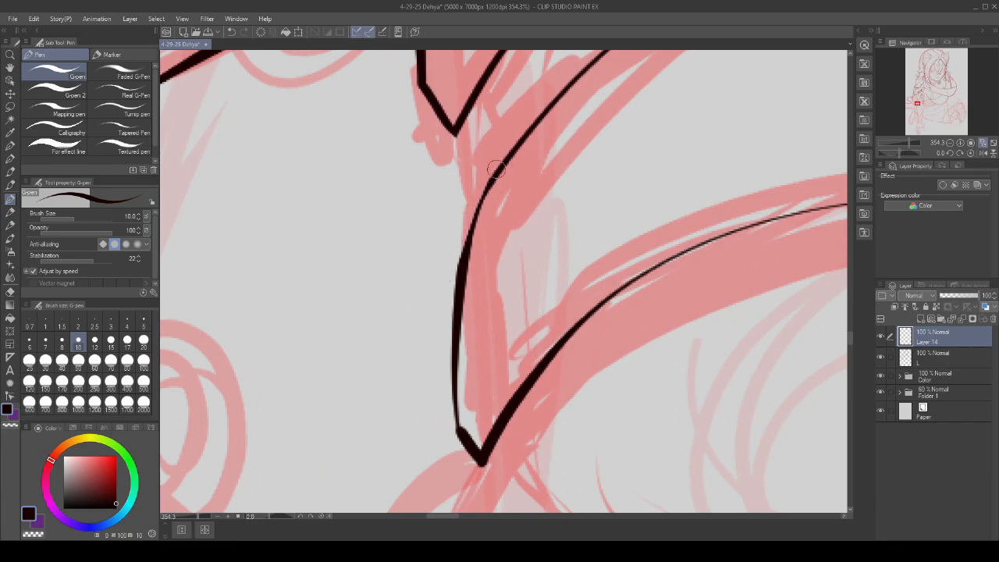
scroll(489, 183, "up", 2)
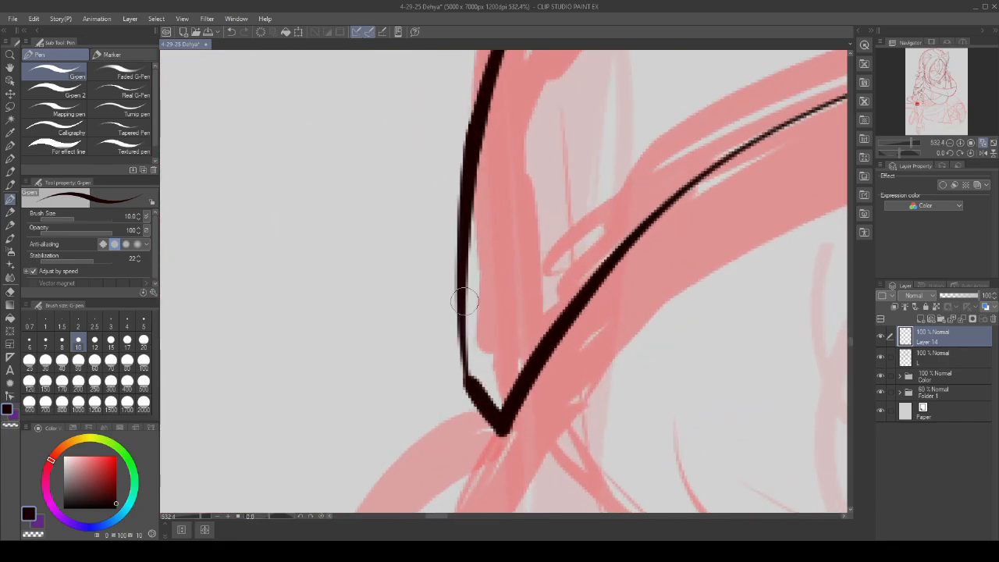
left_click_drag(469, 373, 493, 405)
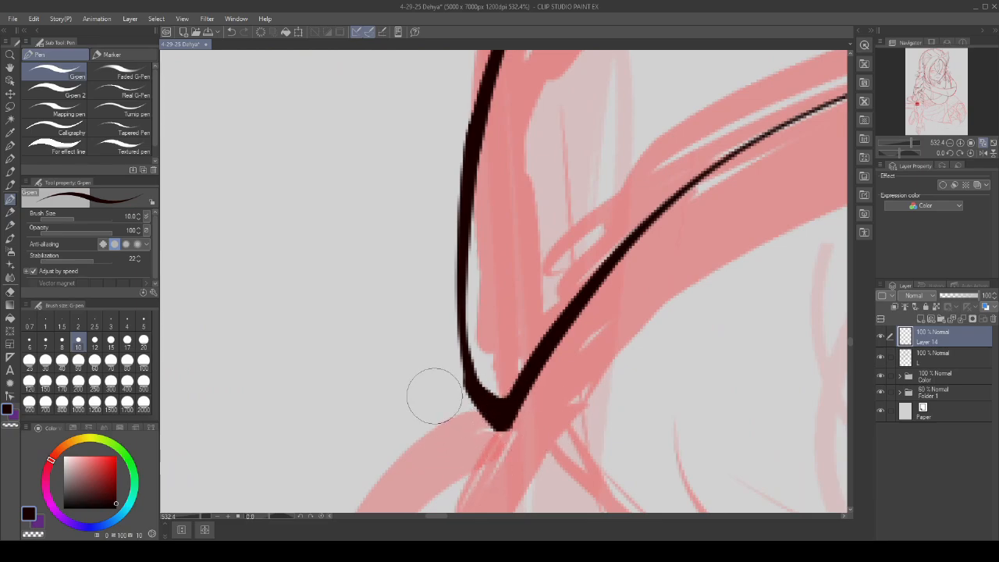
- Undo the last thickening stroke at the second band's lower left corner
key("ctrl+z")
scroll(513, 391, "down", 6)
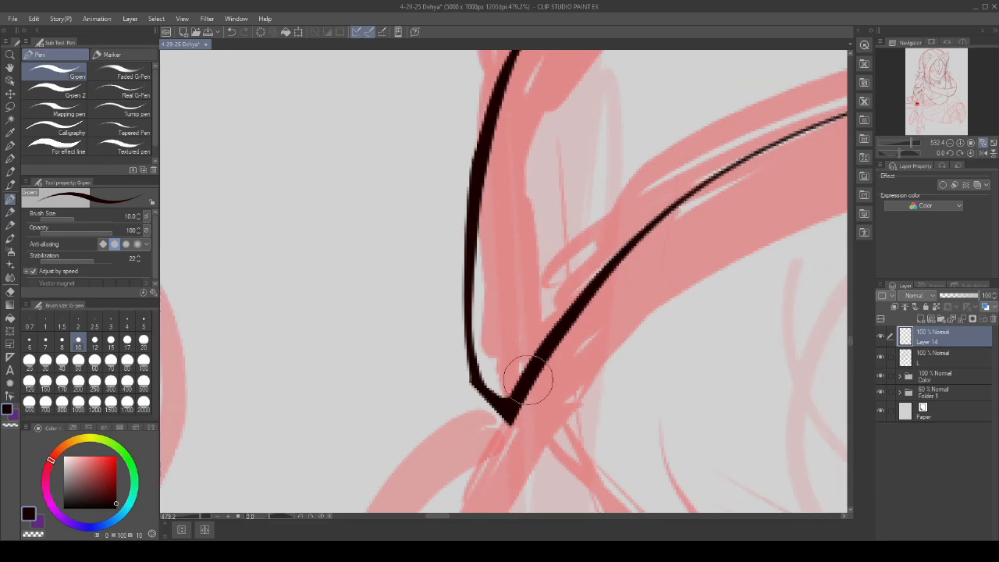
scroll(436, 300, "down", 9)
scroll(677, 241, "up", 9)
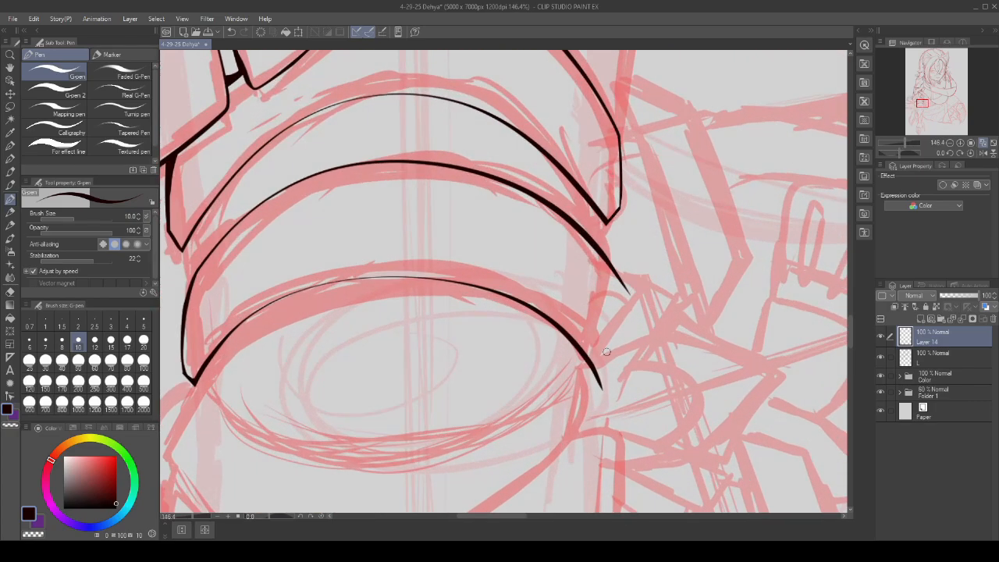
scroll(558, 315, "up", 1)
scroll(584, 348, "up", 1)
left_click_drag(604, 355, 601, 209)
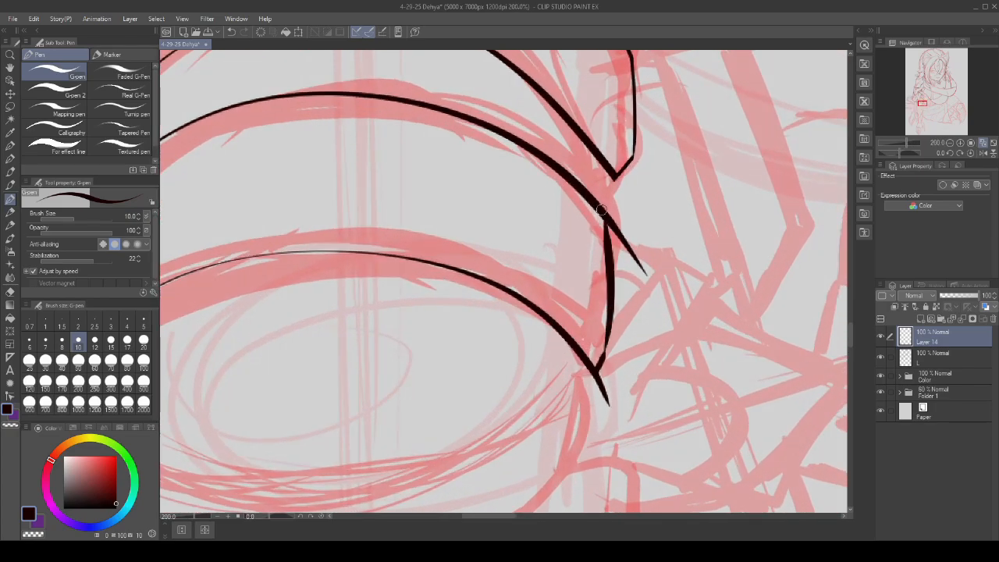
key("ctrl+z")
- Ink the second band's right edge joining the two lower arcs and remove the upper arc's overshooting end
scroll(591, 367, "up", 1)
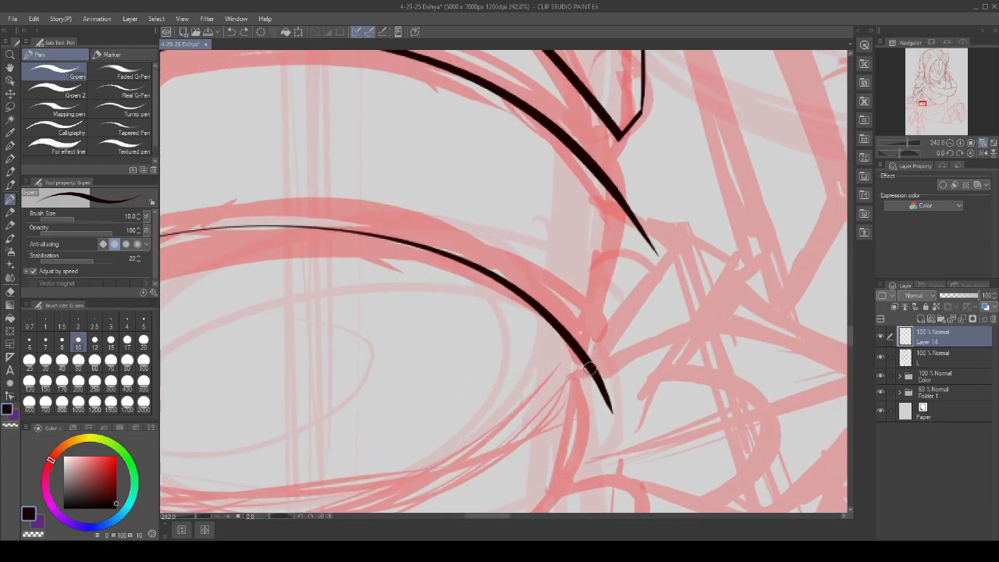
mouse_move(592, 367)
left_mouse_down()
mouse_move(616, 301)
mouse_move(613, 187)
left_mouse_up()
scroll(619, 324, "down", 3)
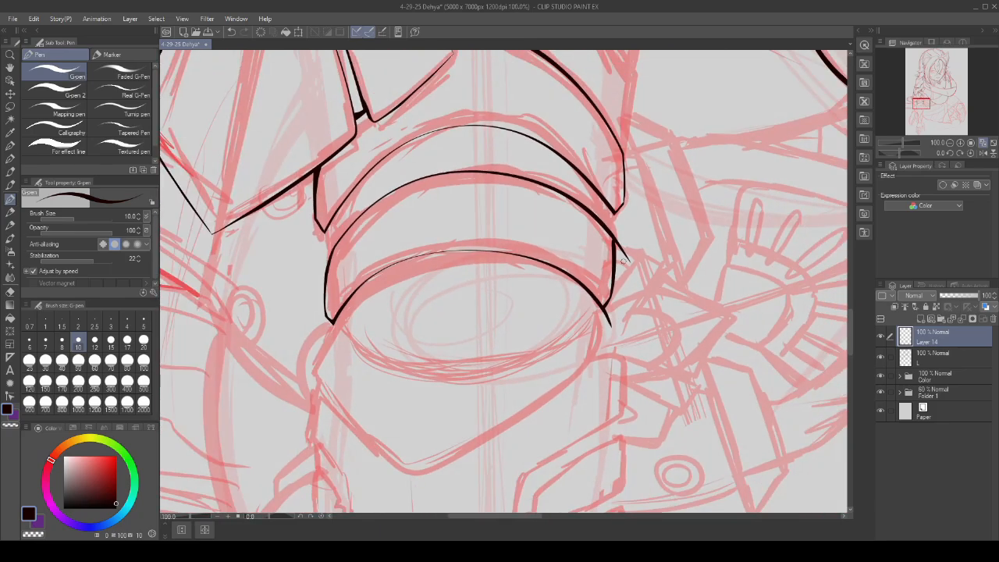
scroll(622, 260, "up", 6)
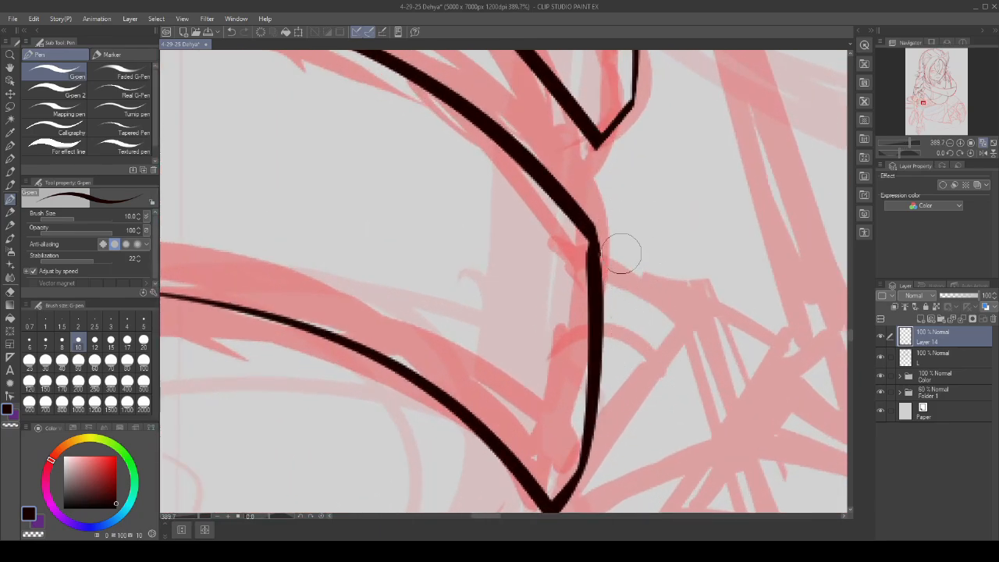
scroll(597, 187, "down", 2)
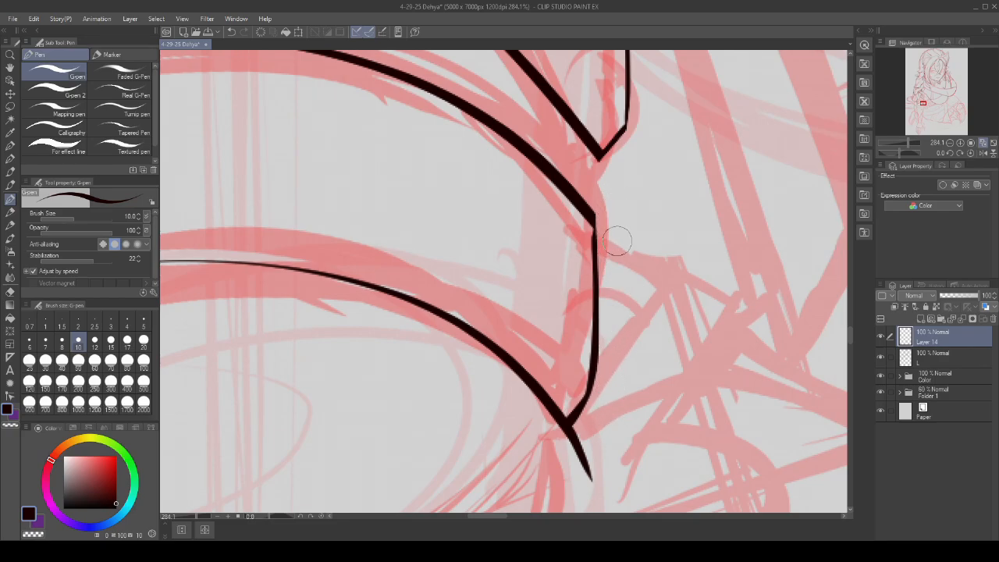
- Thicken the junction where the middle arc meets the second band's right edge
scroll(602, 222, "up", 3)
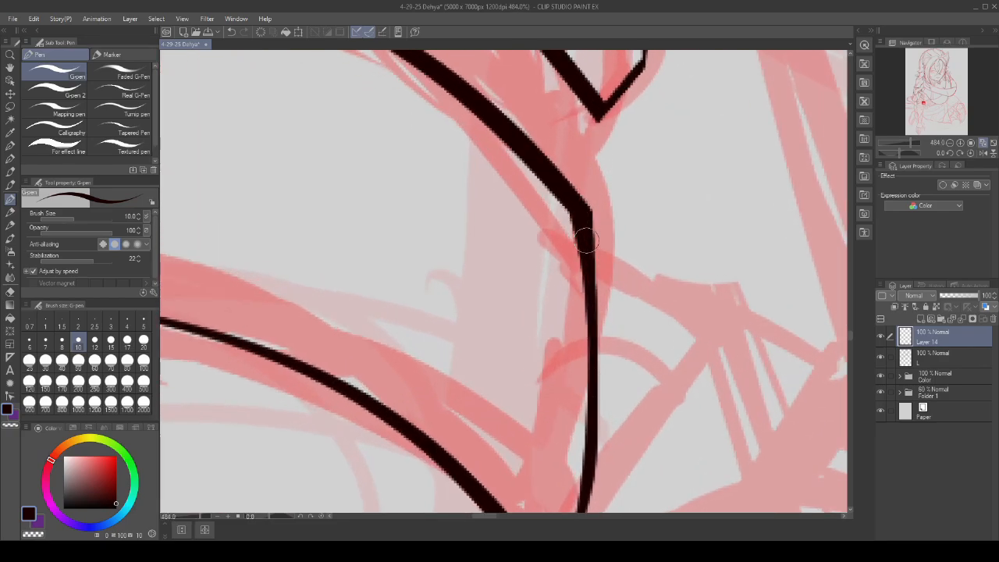
mouse_move(587, 240)
left_mouse_down()
mouse_move(569, 212)
mouse_move(584, 174)
mouse_move(602, 174)
left_mouse_up()
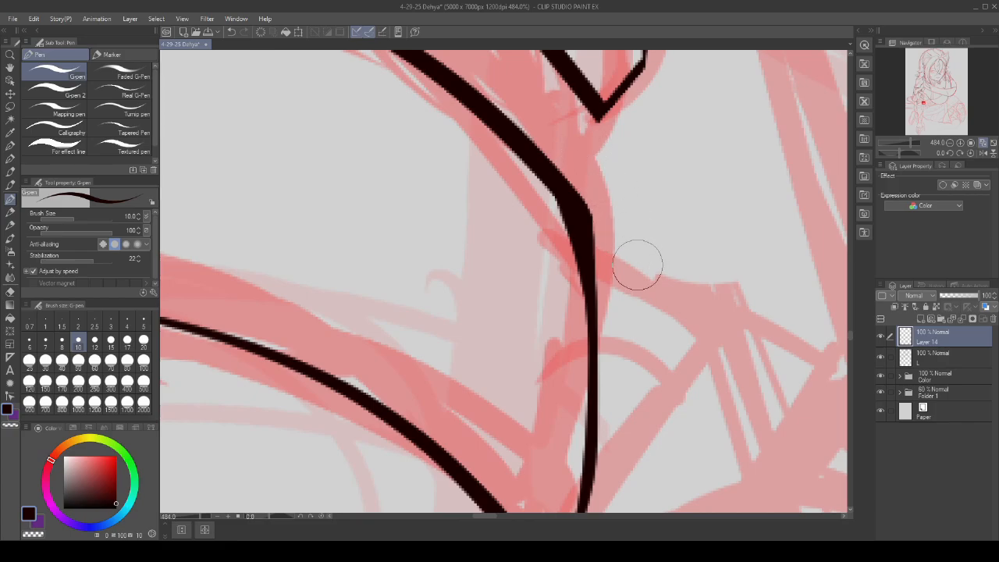
scroll(638, 266, "down", 3)
- Fill in the second band's lower right corner with a heavier line and remove the lower arc's overshooting tip
scroll(569, 335, "up", 5)
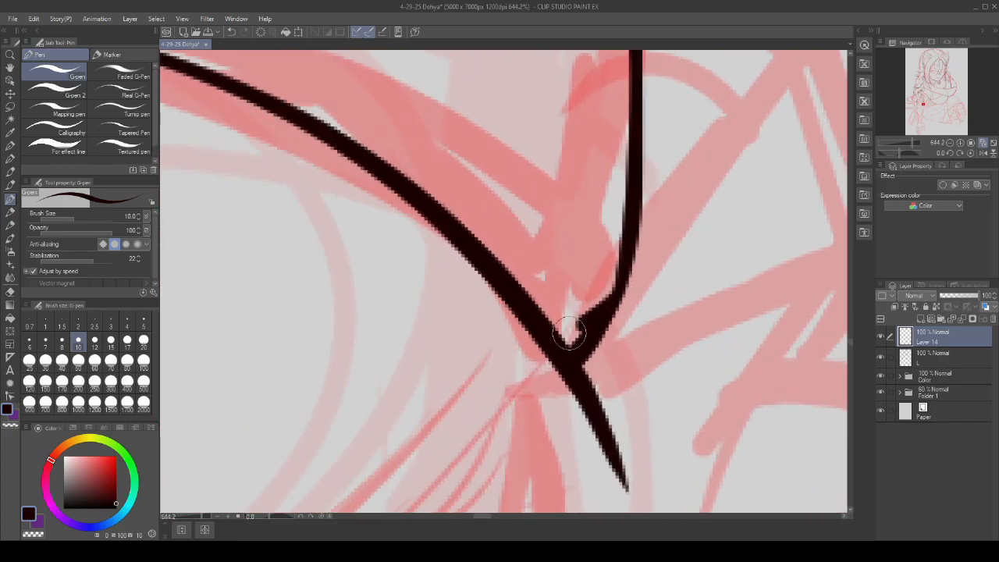
left_click_drag(569, 334, 561, 348)
scroll(602, 314, "down", 4)
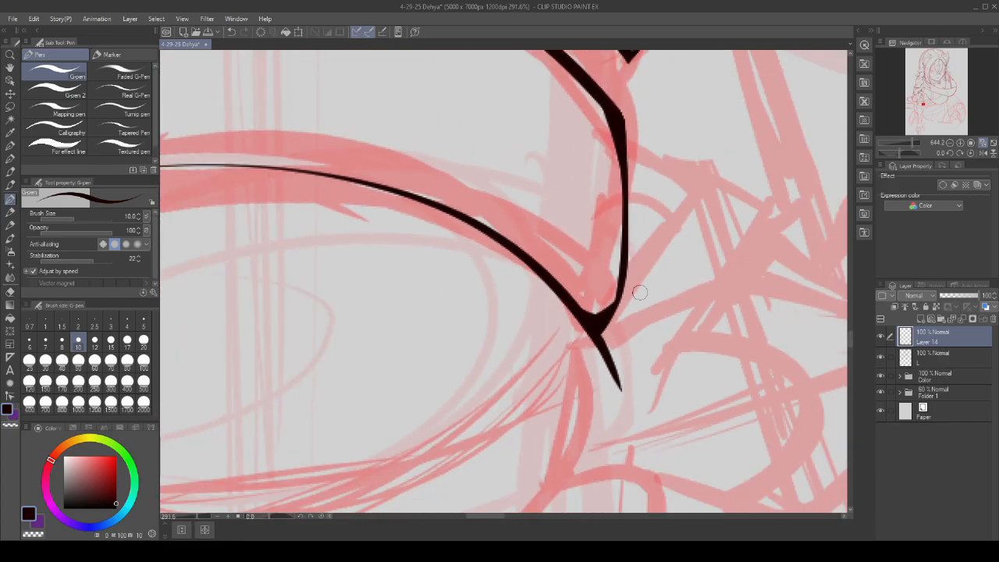
scroll(638, 285, "up", 4)
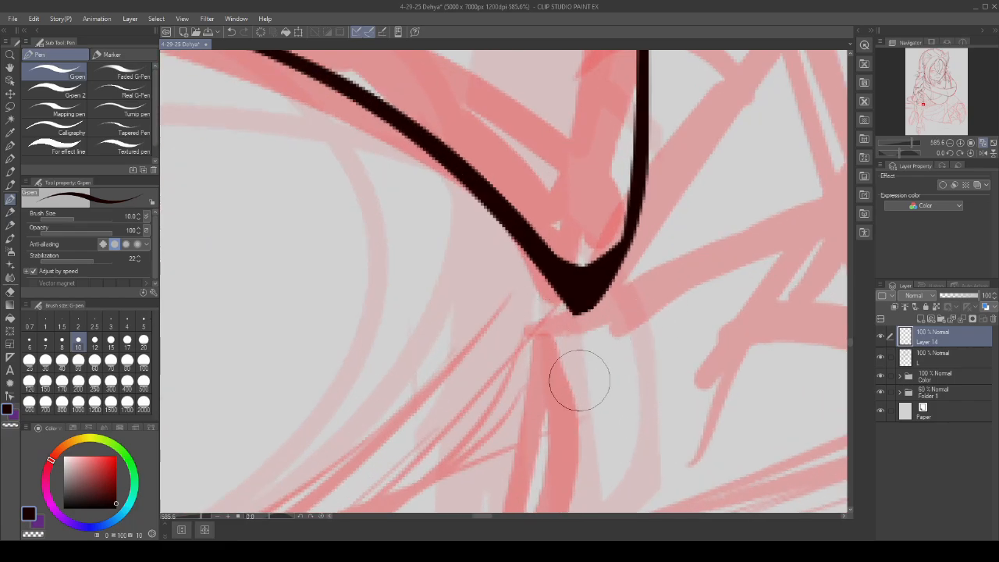
scroll(551, 344, "down", 2)
- Ink the short line connecting the top band's lower left corner to the second band's left edge
scroll(551, 343, "down", 6)
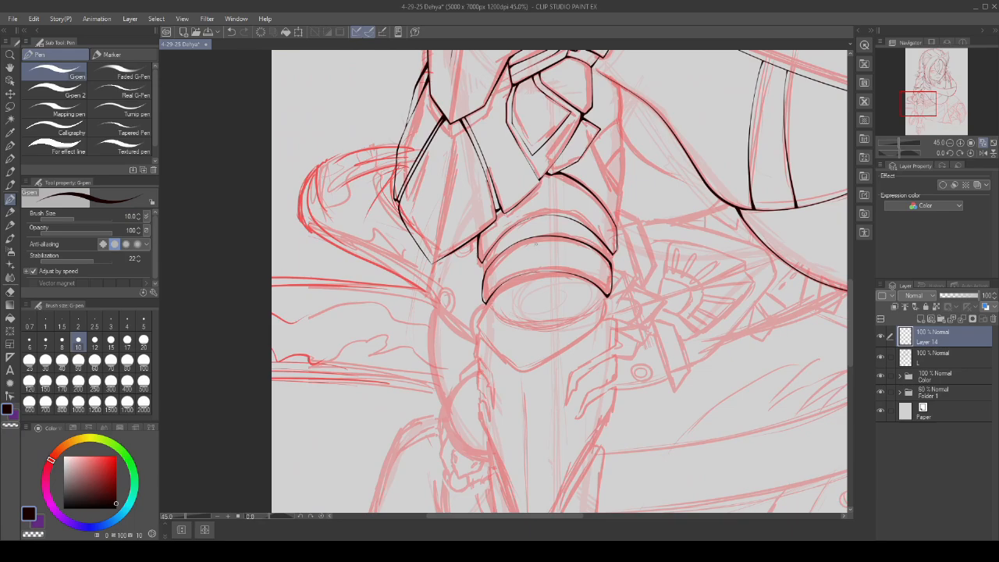
scroll(535, 245, "up", 3)
scroll(560, 235, "down", 1)
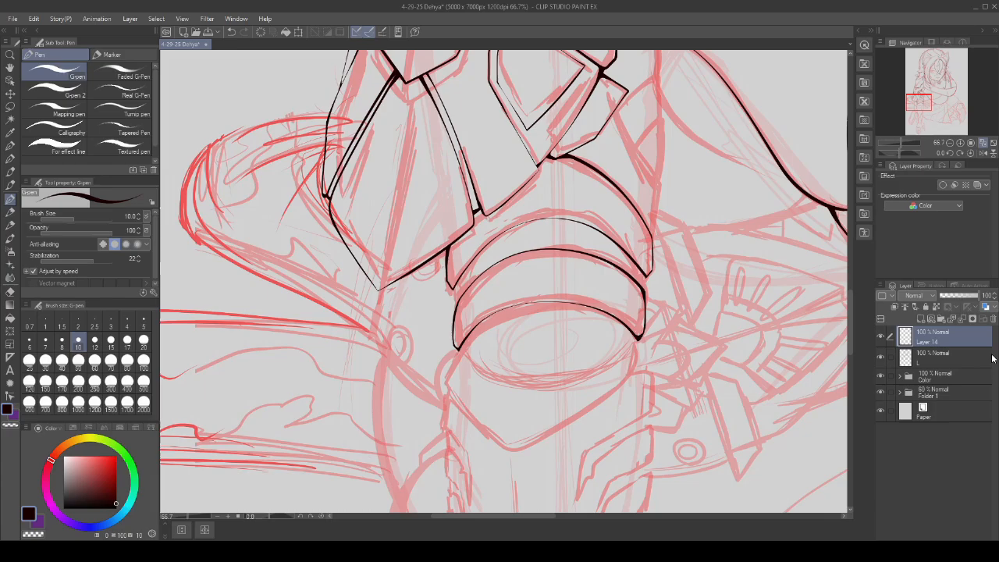
scroll(530, 265, "down", 2)
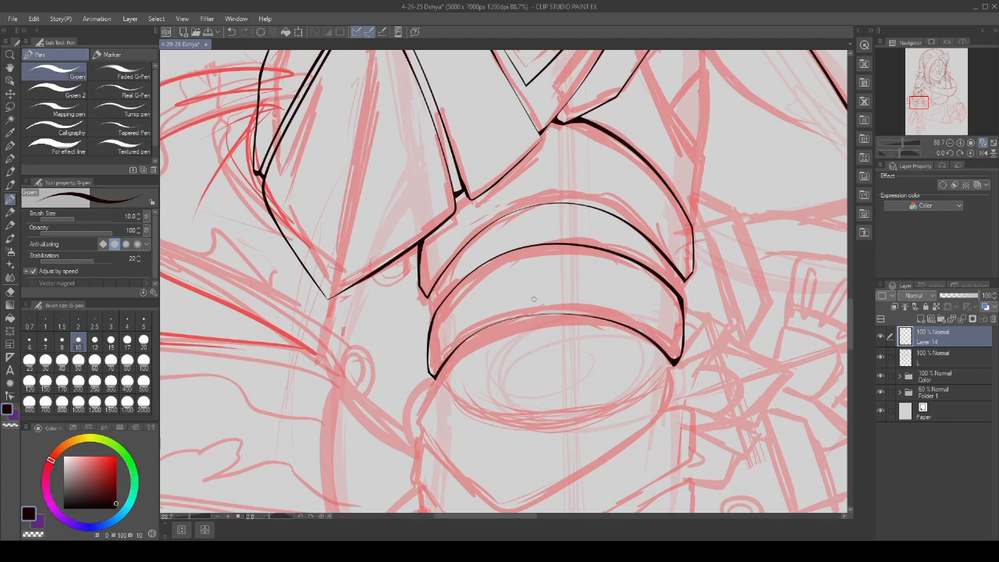
scroll(550, 293, "up", 5)
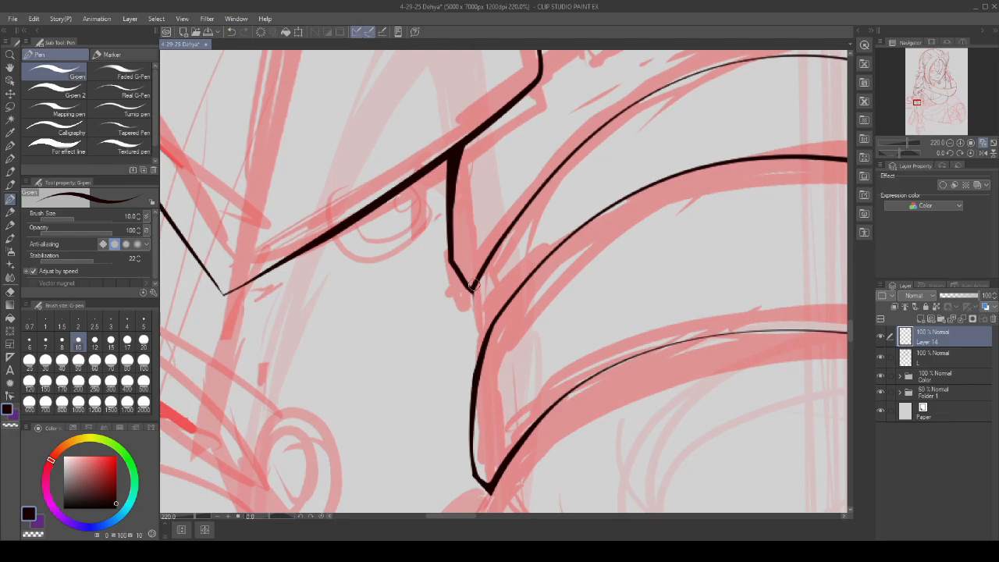
left_click_drag(471, 285, 475, 345)
scroll(413, 346, "down", 3)
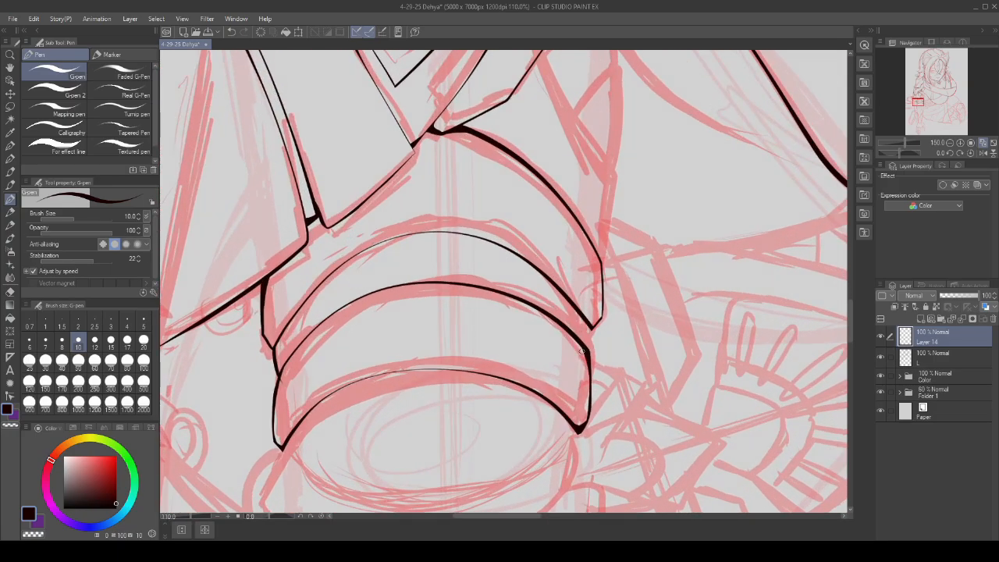
- Ink the short line connecting the two bands at their right ends and thicken its junctions
scroll(581, 351, "up", 3)
left_click_drag(594, 309, 585, 394)
scroll(577, 397, "up", 1)
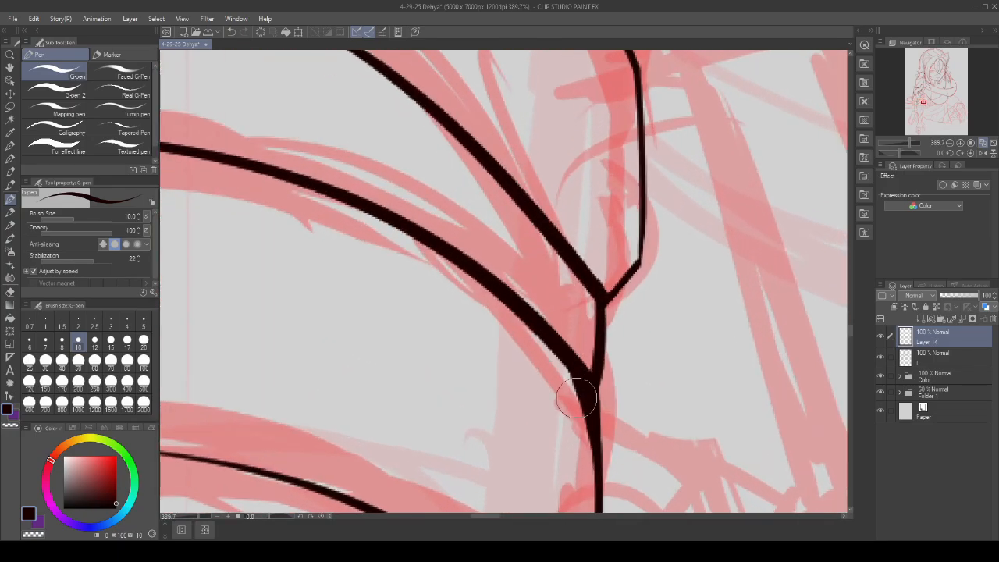
scroll(599, 298, "up", 1)
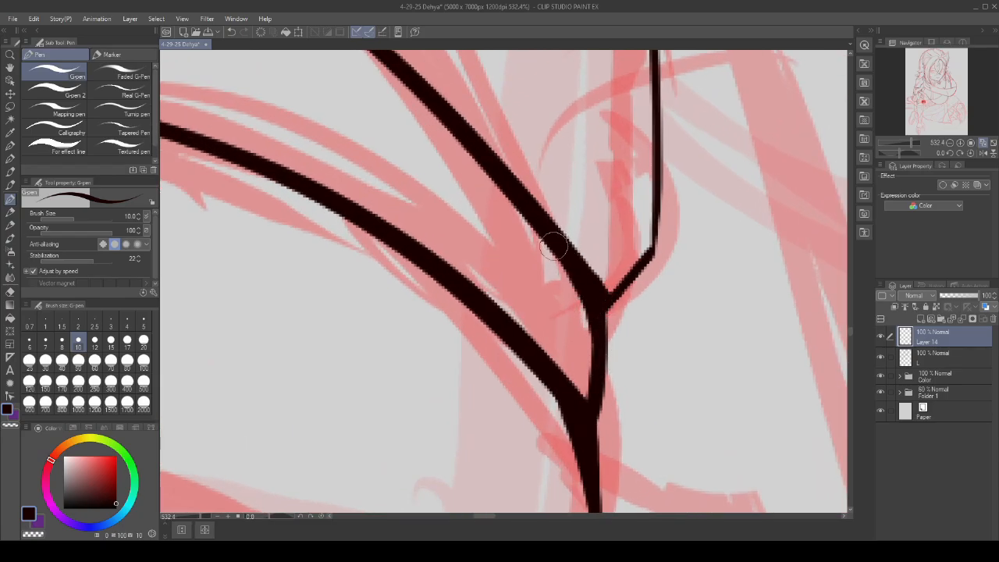
scroll(584, 404, "down", 5)
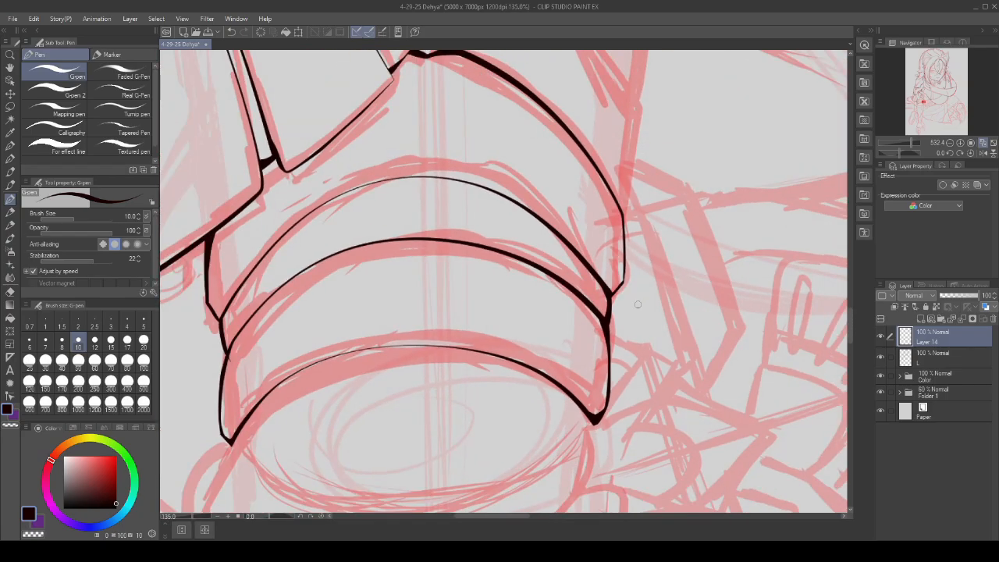
- Thicken the short connecting line and its junctions between the two bands' left ends
scroll(638, 304, "down", 2)
scroll(530, 327, "up", 7)
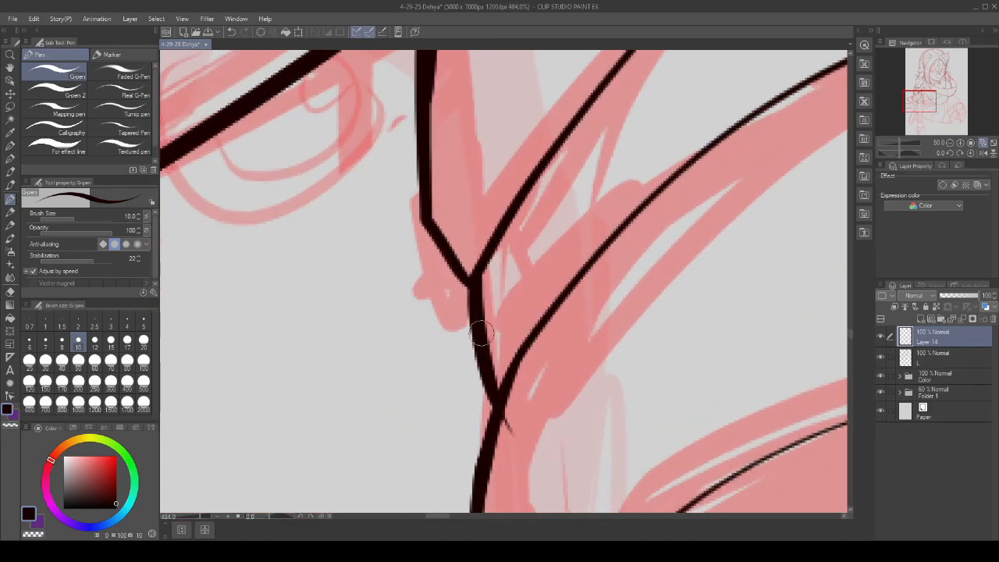
mouse_move(493, 238)
left_mouse_down()
mouse_move(481, 278)
mouse_move(503, 388)
left_mouse_up()
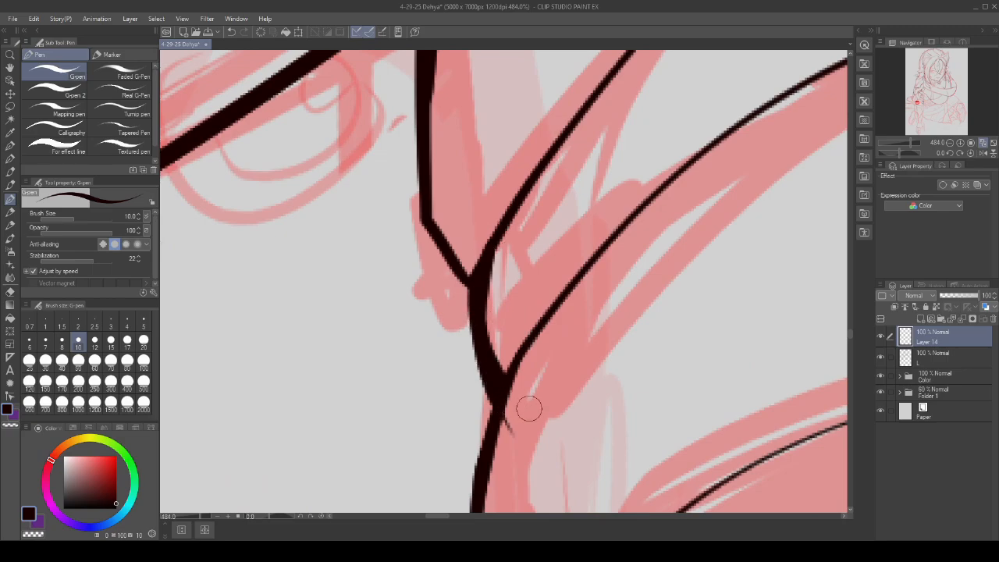
- Ink the angled side edge running from the small pointed plate down to the top band's right end
scroll(485, 380, "down", 9)
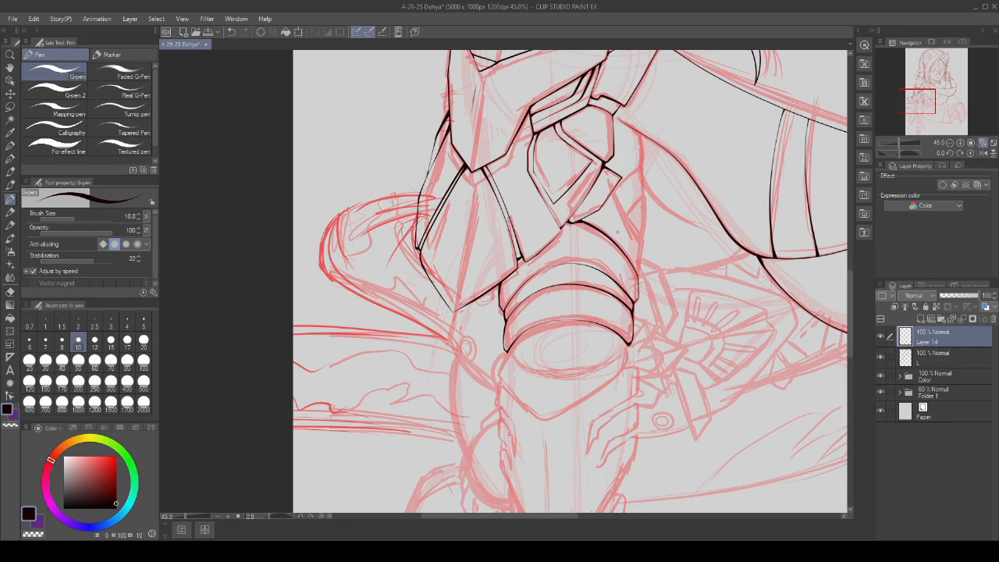
scroll(617, 231, "up", 1)
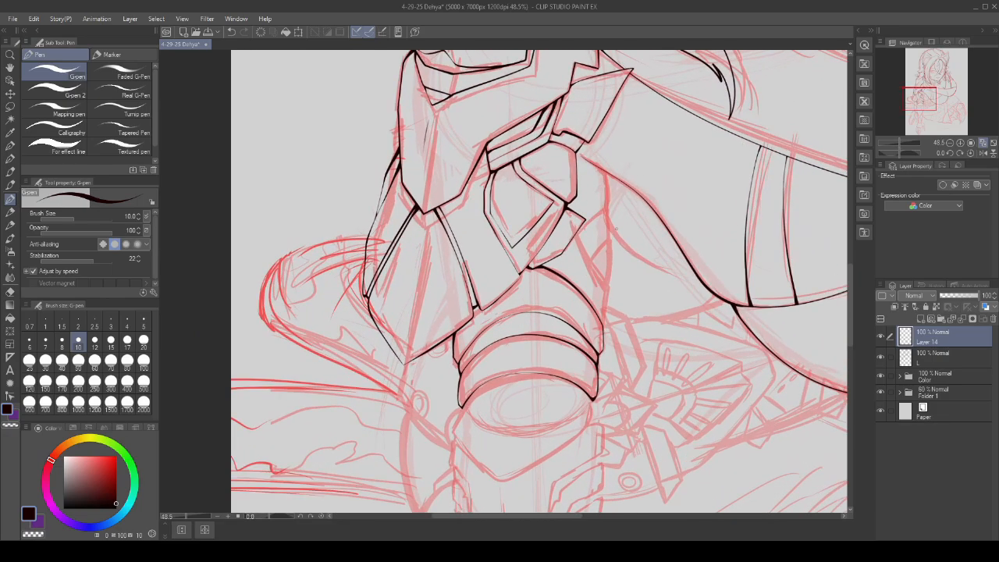
scroll(616, 229, "up", 4)
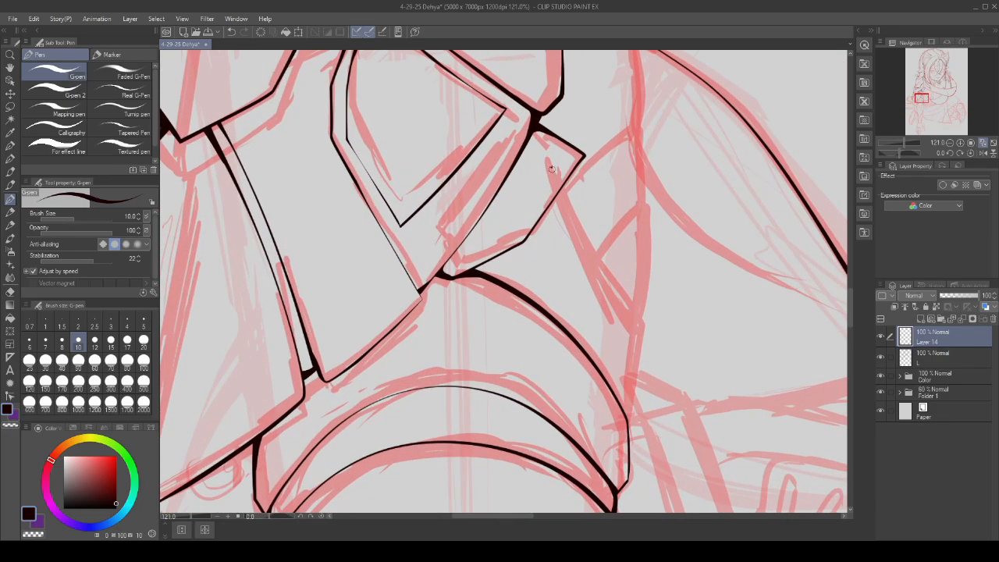
mouse_move(551, 168)
left_mouse_down()
mouse_move(575, 230)
mouse_move(620, 307)
left_mouse_up()
scroll(612, 421, "up", 2)
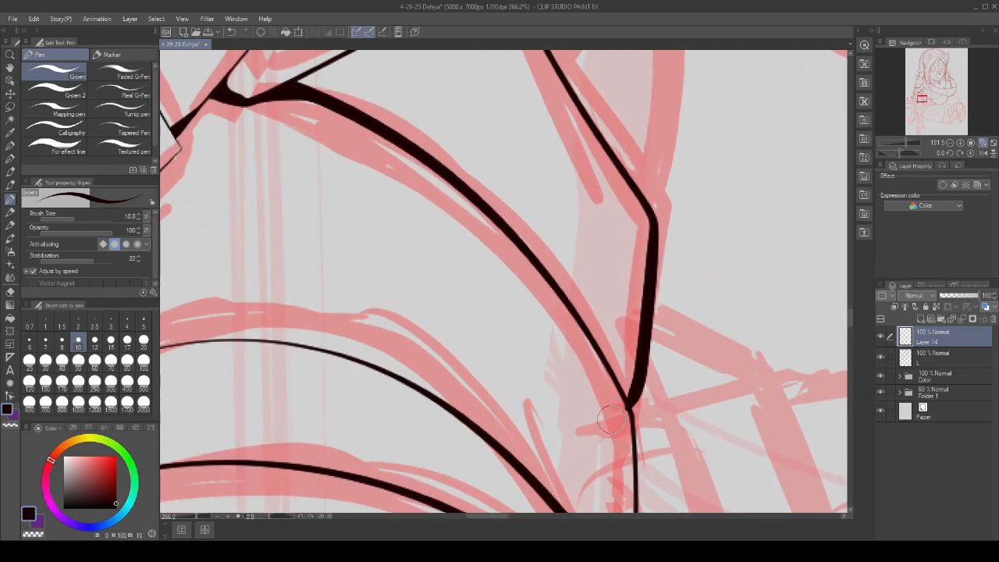
- Thicken the junction where the angled side edge meets the top band's right end
scroll(612, 415, "up", 3)
mouse_move(653, 308)
left_mouse_down()
mouse_move(638, 380)
mouse_move(619, 411)
left_mouse_up()
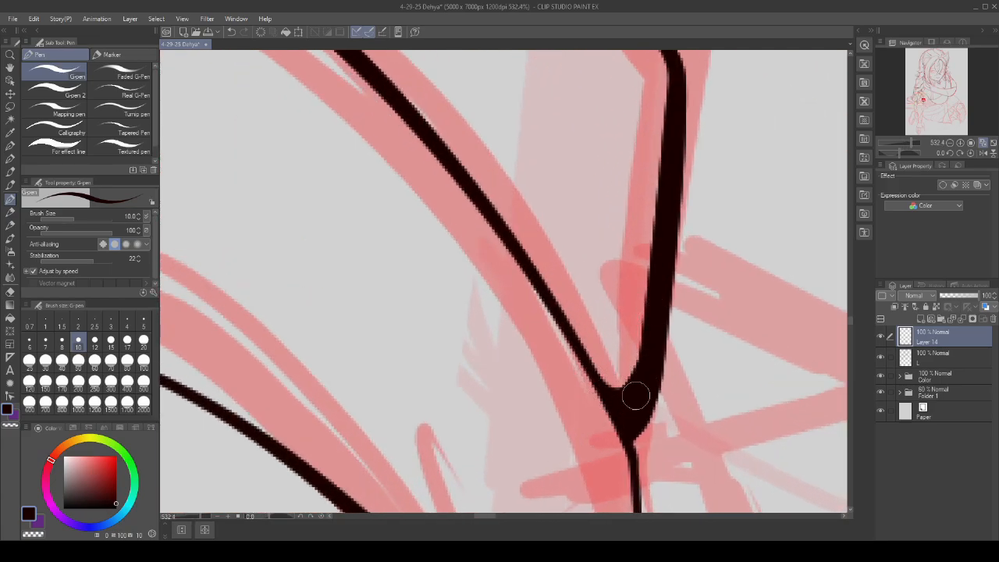
scroll(621, 344, "down", 6)
- Trim the side edge's upper end where it overshoots into the small pointed plate
scroll(523, 196, "up", 4)
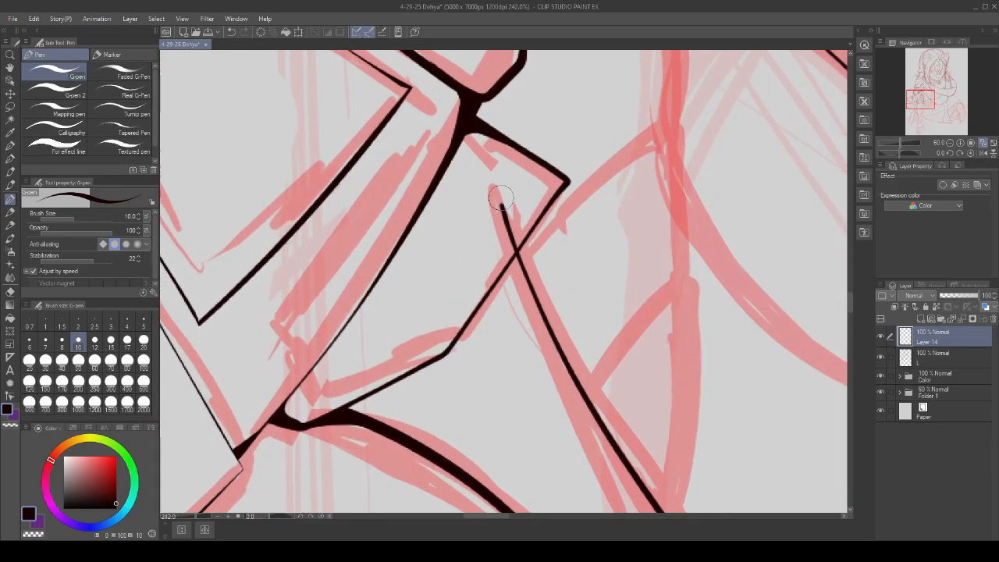
scroll(501, 198, "up", 1)
scroll(517, 268, "down", 6)
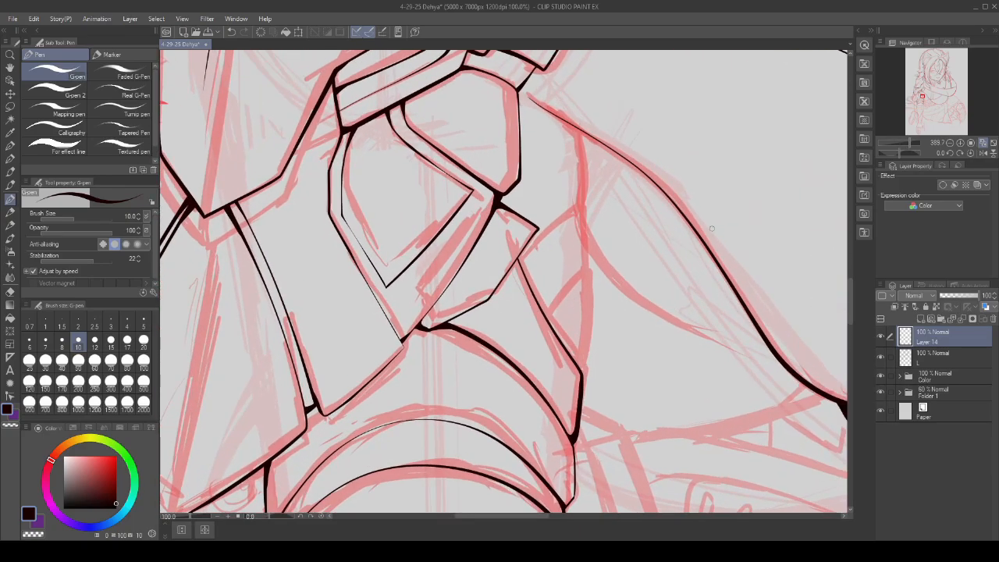
scroll(515, 324, "up", 3)
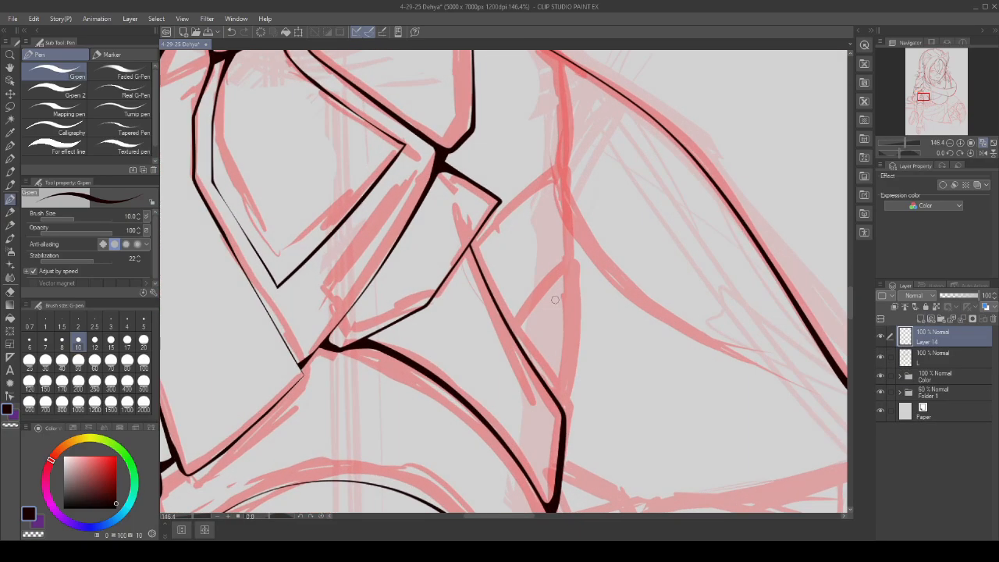
scroll(516, 324, "up", 1)
mouse_move(492, 337)
left_mouse_down()
mouse_move(614, 235)
mouse_move(607, 403)
left_mouse_up()
scroll(546, 341, "down", 1)
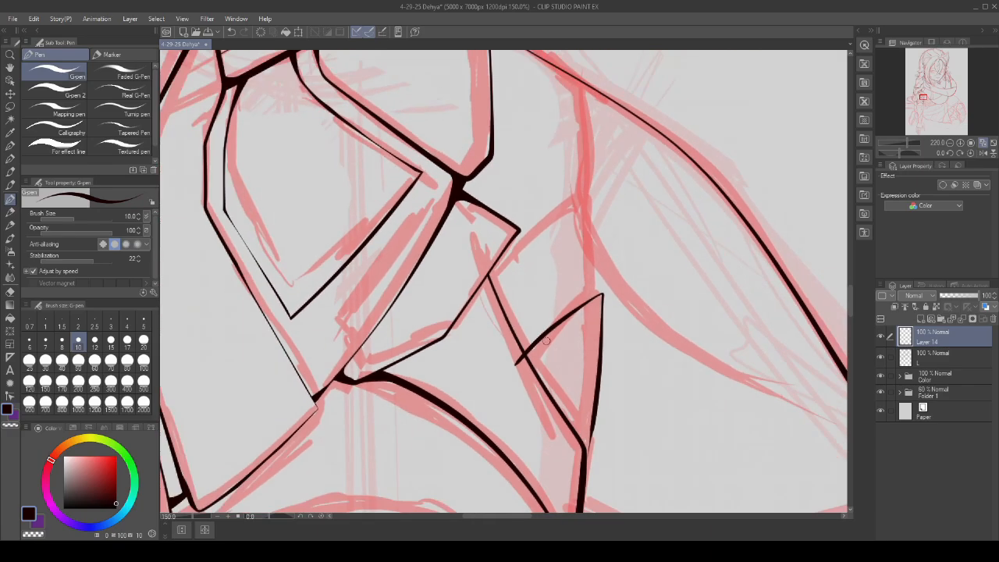
key("ctrl+z")
- Ink the curved upper edge, vertical side and slanted lower edge of the sketched piece beside the small pointed plate
scroll(531, 234, "down", 2)
scroll(539, 230, "up", 2)
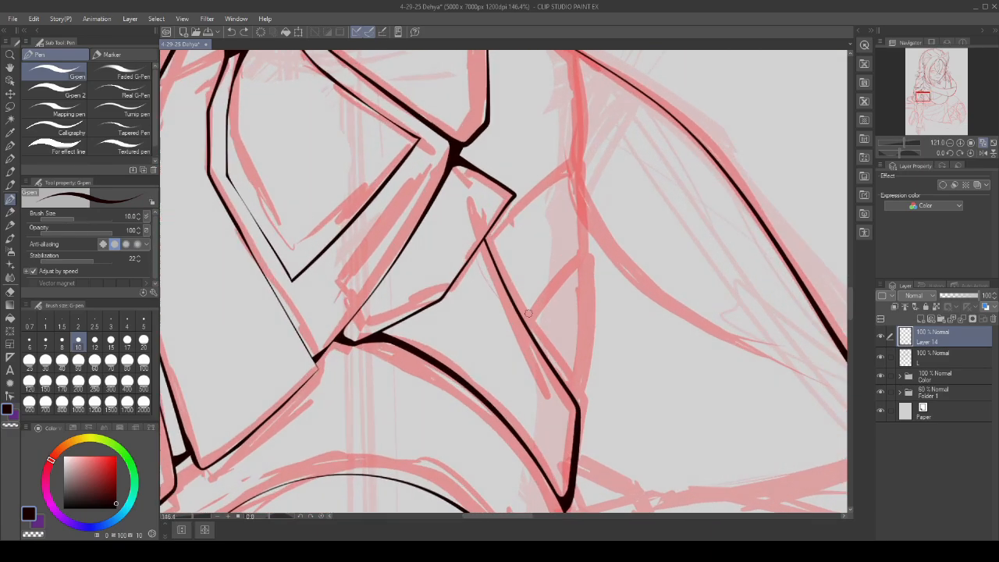
scroll(544, 227, "down", 2)
scroll(508, 302, "up", 2)
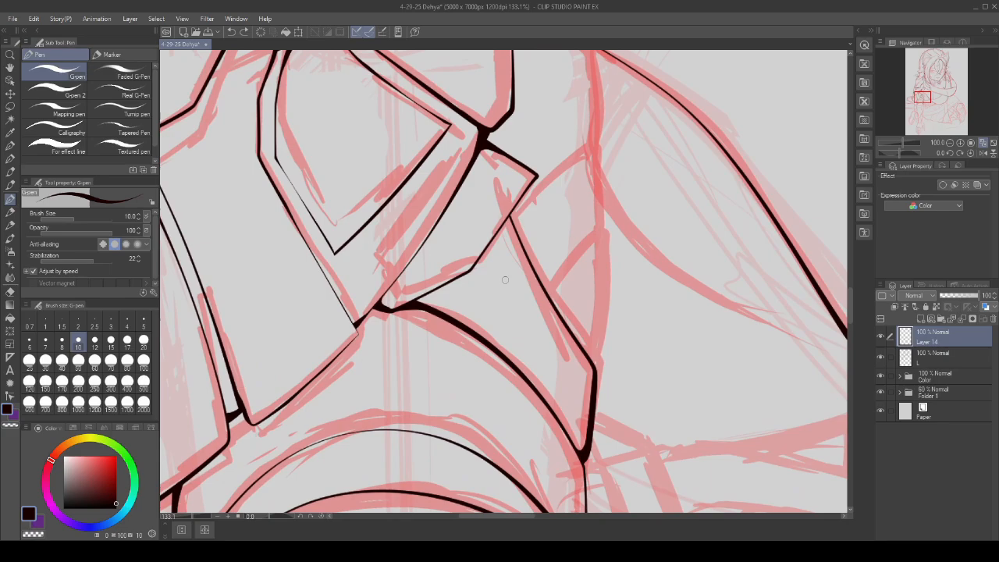
scroll(503, 296, "down", 2)
scroll(484, 293, "up", 3)
mouse_move(481, 290)
left_mouse_down()
mouse_move(616, 172)
mouse_move(620, 285)
mouse_move(523, 404)
left_mouse_up()
scroll(569, 217, "up", 3)
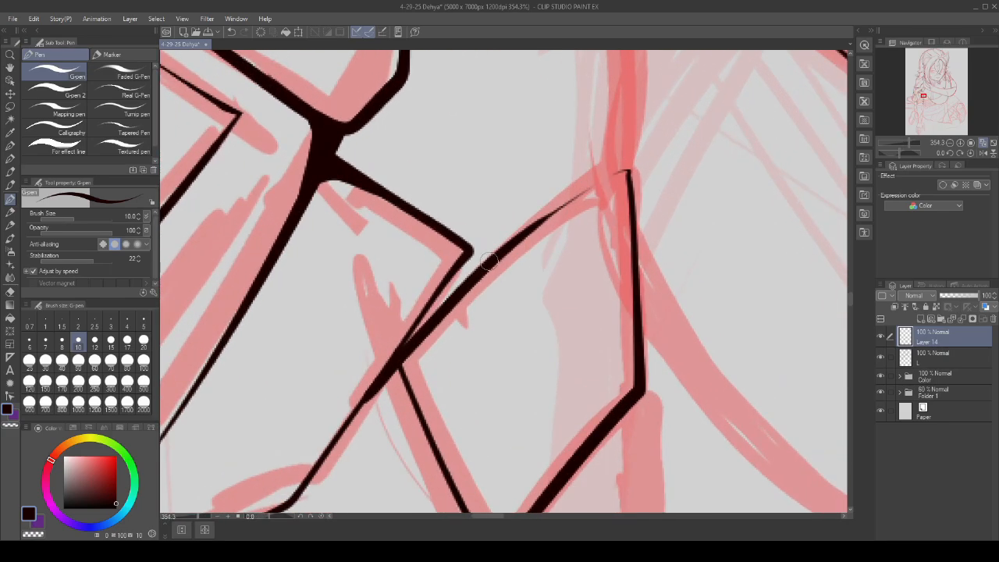
- Extend the piece's curved upper edge to meet the vertical side in a clean peak
left_click_drag(489, 262, 683, 143)
scroll(683, 143, "up", 1)
key("ctrl+z")
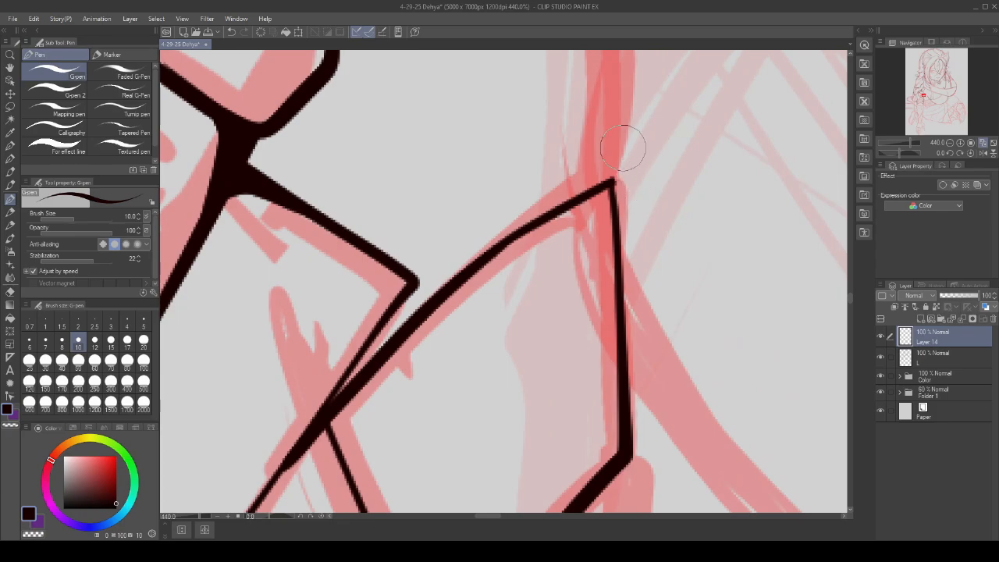
- Undo the piece's thick vertical side and redraw it as a thin line tapering from the peak down to the lower corner
scroll(629, 118, "down", 2)
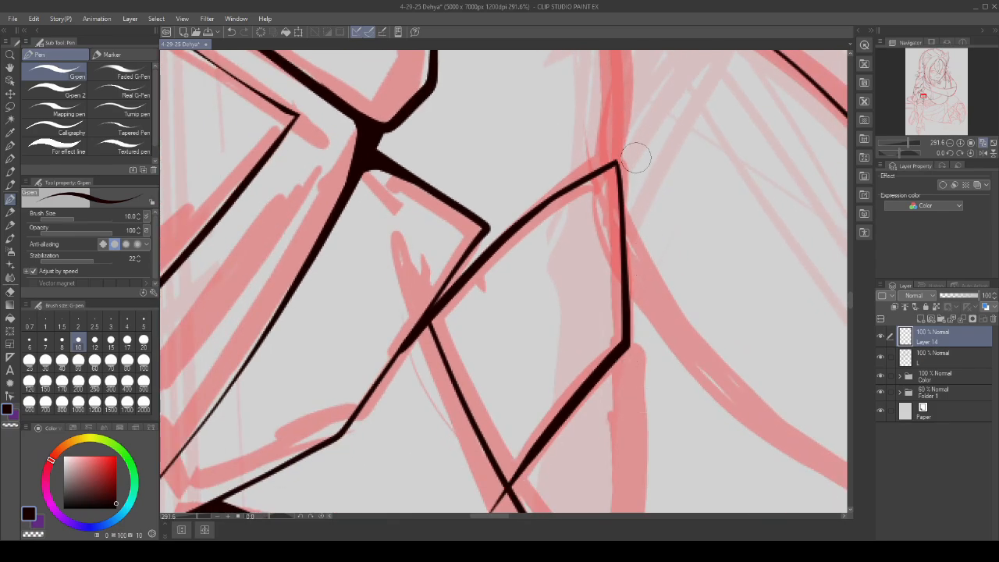
key("ctrl+z")
key("ctrl+z")
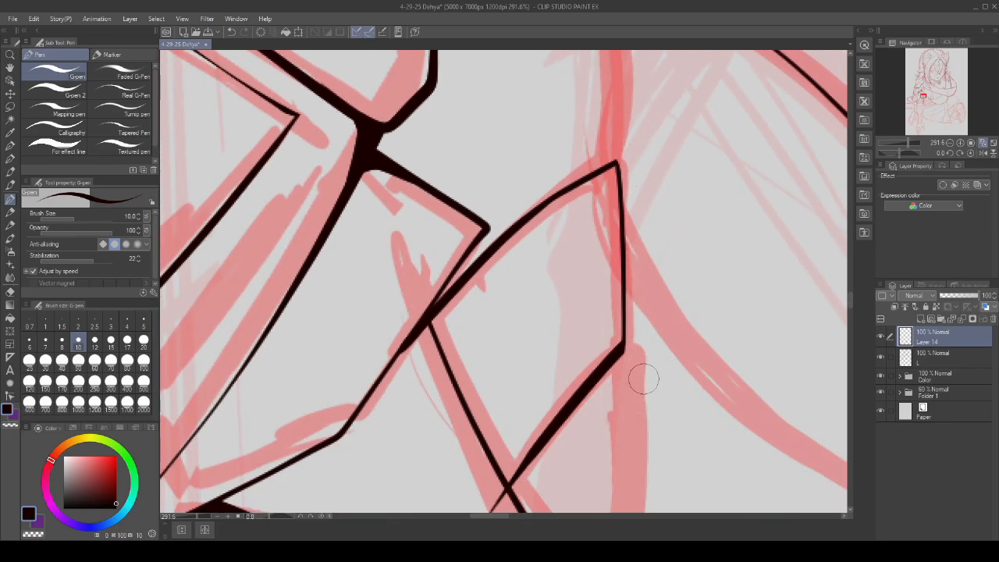
key("ctrl+z")
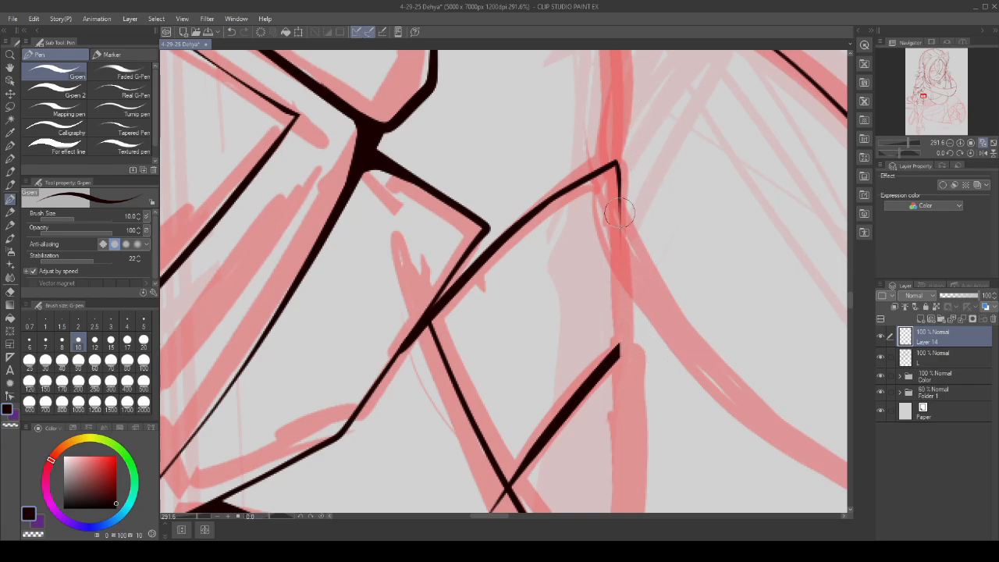
left_click_drag(616, 164, 625, 345)
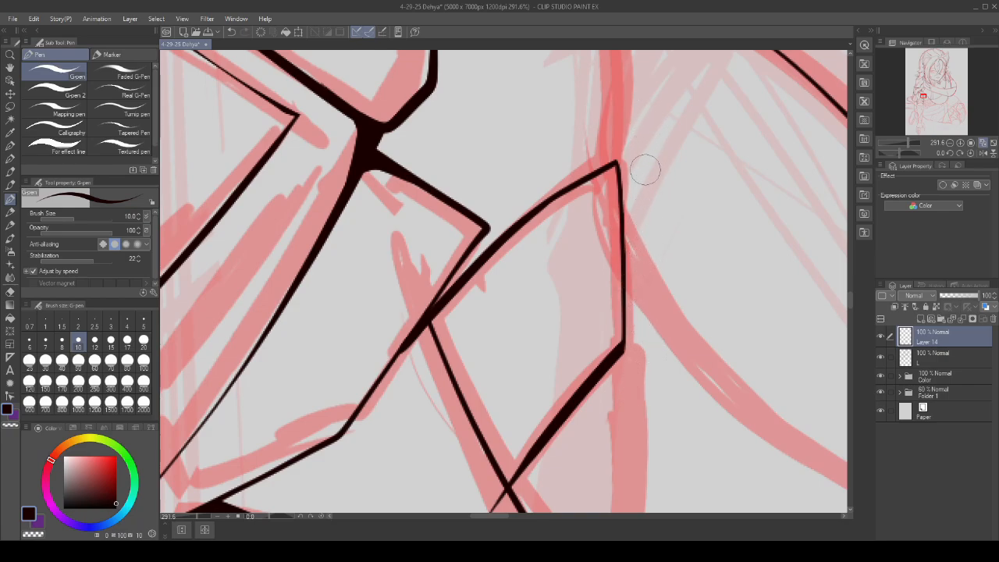
key("ctrl+z")
scroll(597, 157, "down", 2)
scroll(474, 230, "up", 3)
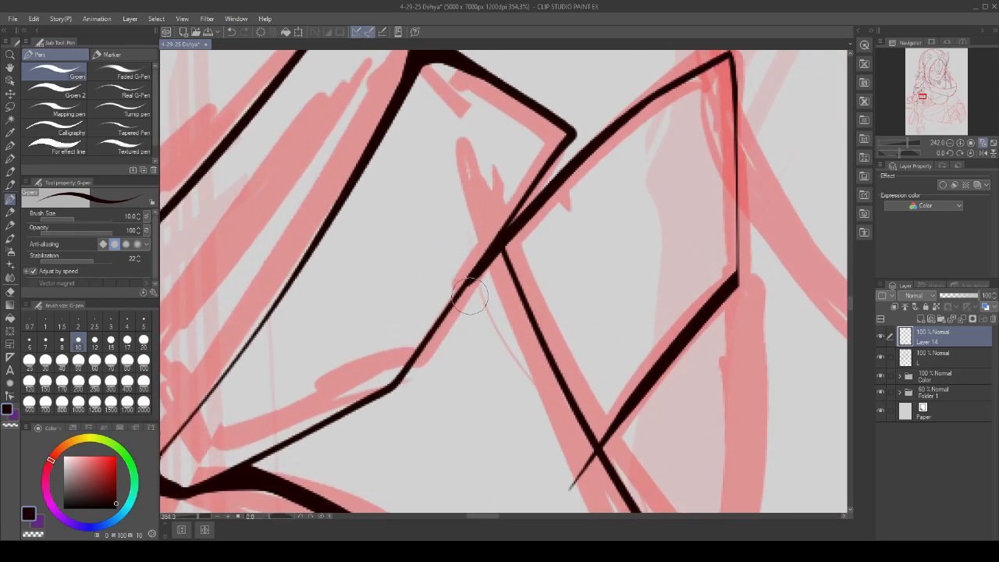
- Trim the slanted lower edge's overshoot past the angled side edge and thicken the junction between them
scroll(472, 229, "down", 3)
scroll(479, 262, "up", 2)
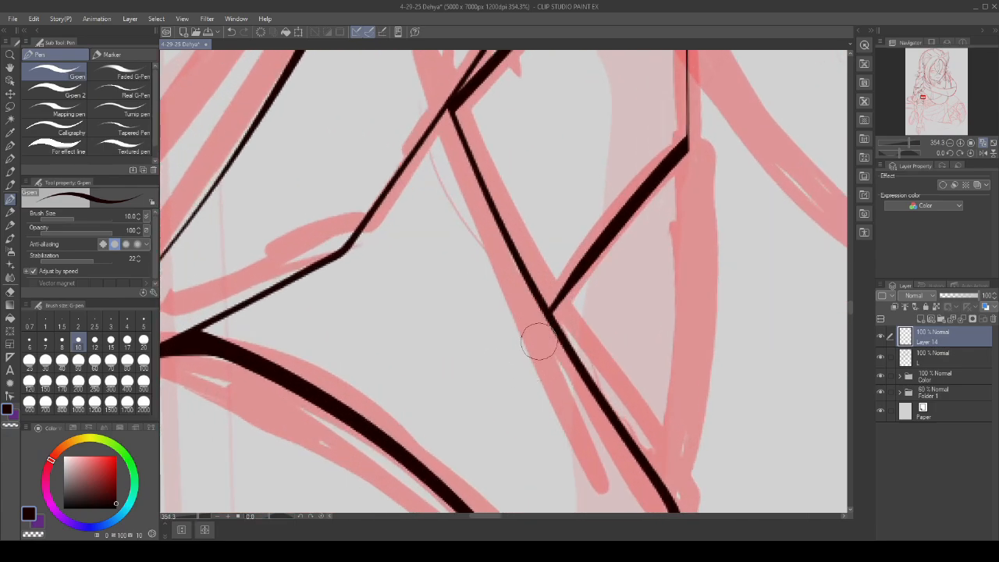
scroll(537, 346, "up", 4)
mouse_move(621, 227)
left_mouse_down()
mouse_move(476, 363)
mouse_move(520, 339)
left_mouse_up()
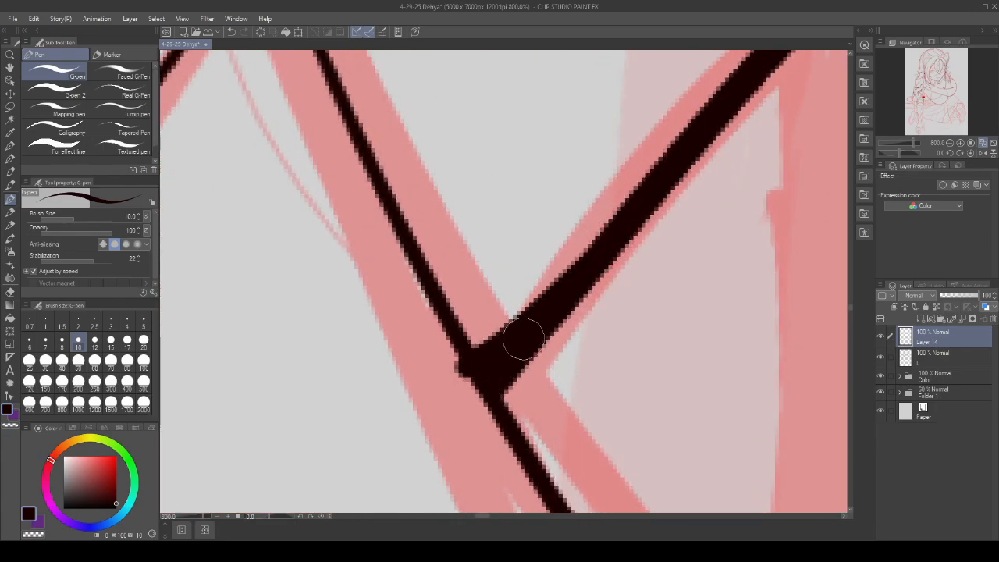
scroll(500, 351, "down", 2)
scroll(445, 344, "down", 2)
- Thicken the junction where the piece's curved upper edge meets the angled side edge into a solid wedge, undoing the excess strokes
scroll(430, 268, "up", 3)
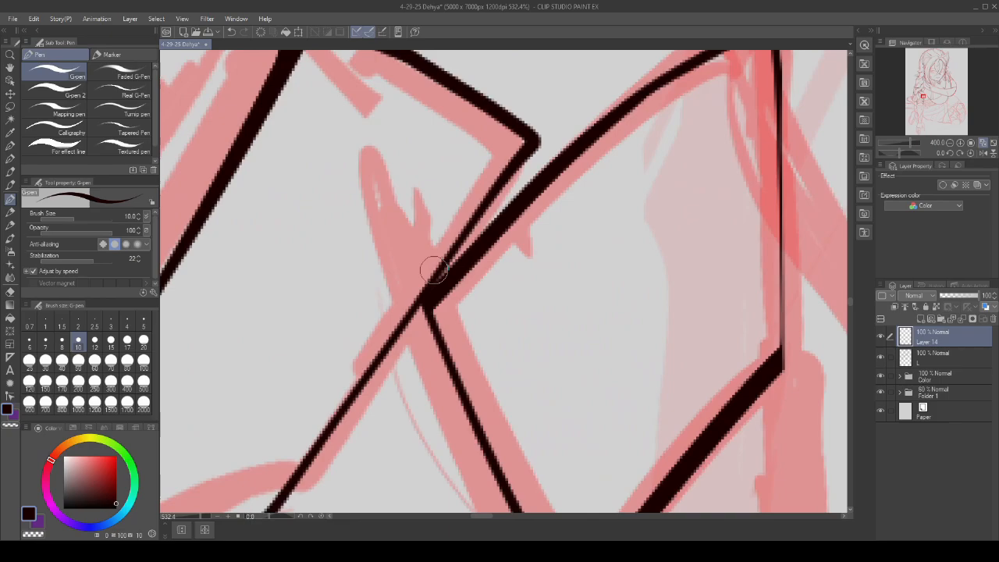
left_click_drag(519, 207, 395, 379)
left_click_drag(509, 210, 406, 389)
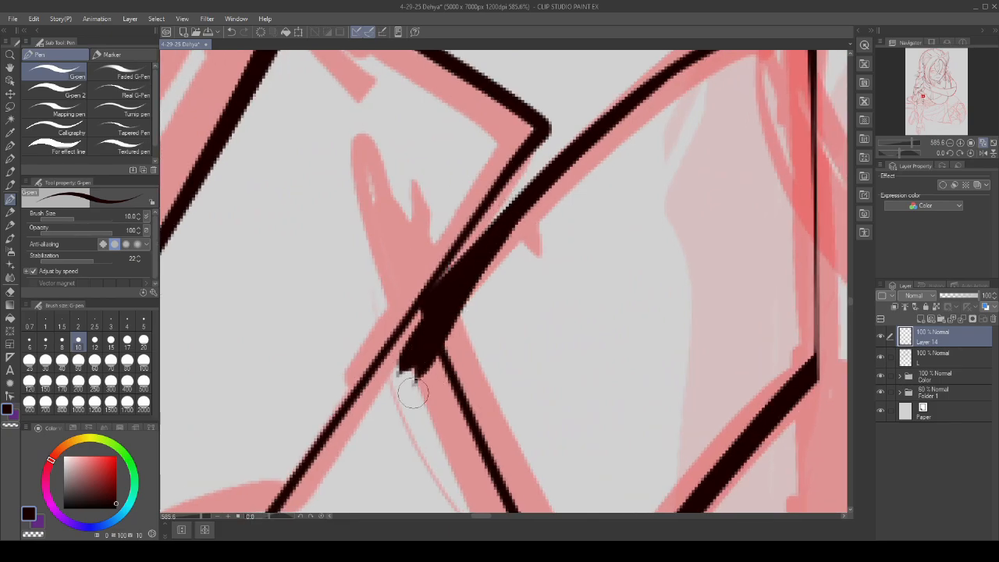
key("ctrl+z")
key("ctrl+z")
scroll(371, 293, "down", 2)
scroll(562, 262, "down", 5)
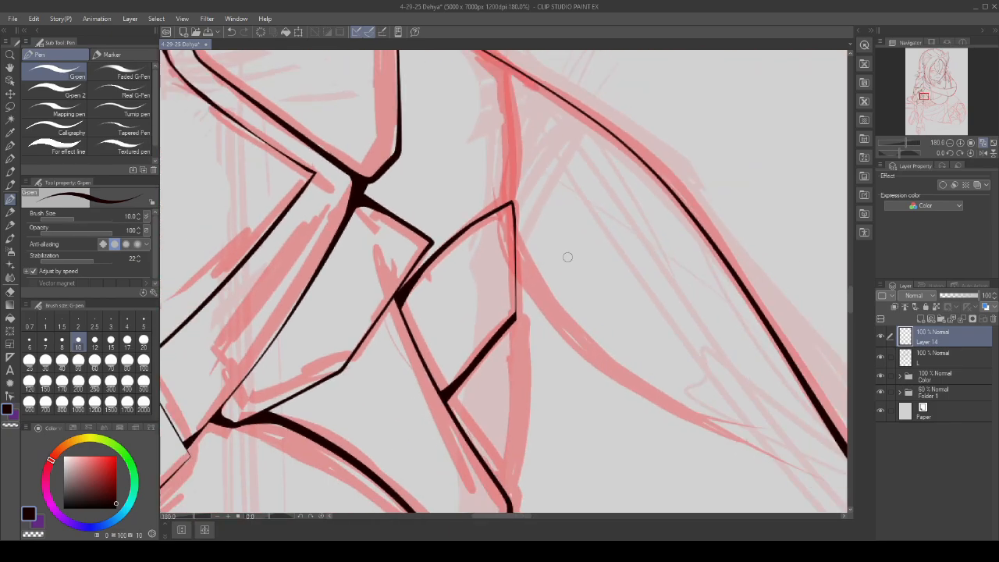
- Redraw the piece's slanted lower edge as a thinner line with a clean end at the angled side edge
scroll(531, 285, "up", 5)
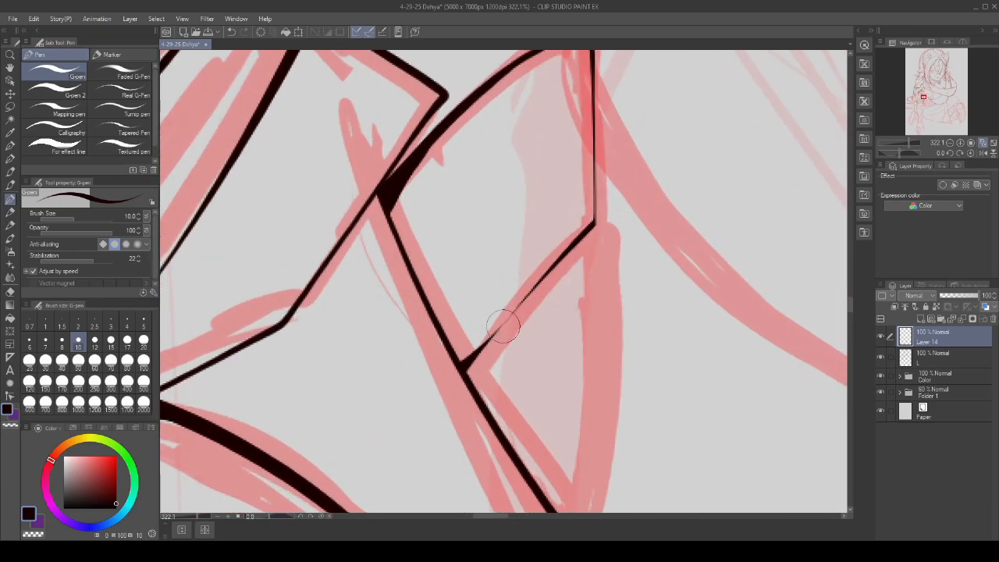
scroll(502, 328, "up", 1)
left_click_drag(574, 240, 399, 415)
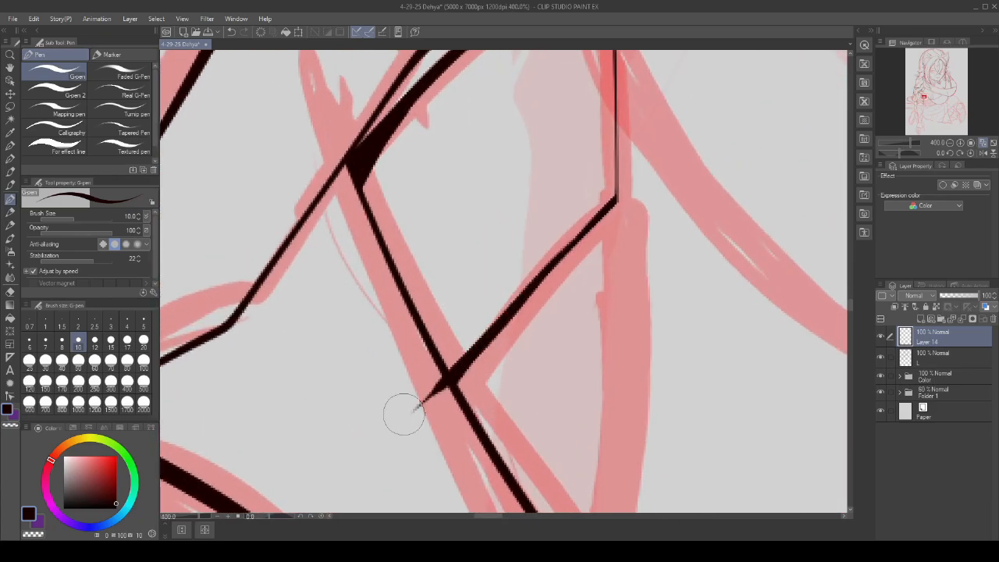
scroll(576, 288, "down", 5)
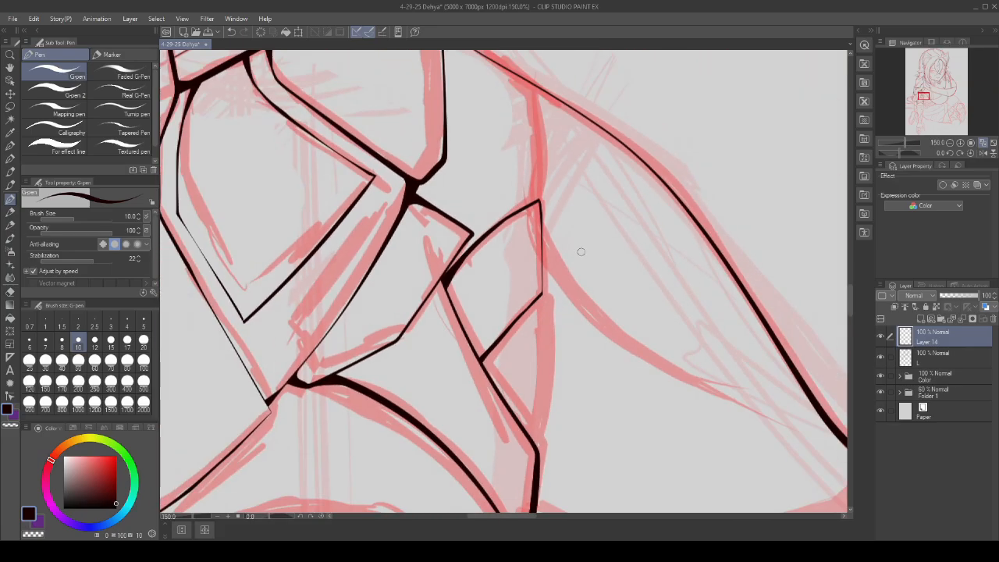
scroll(581, 251, "down", 2)
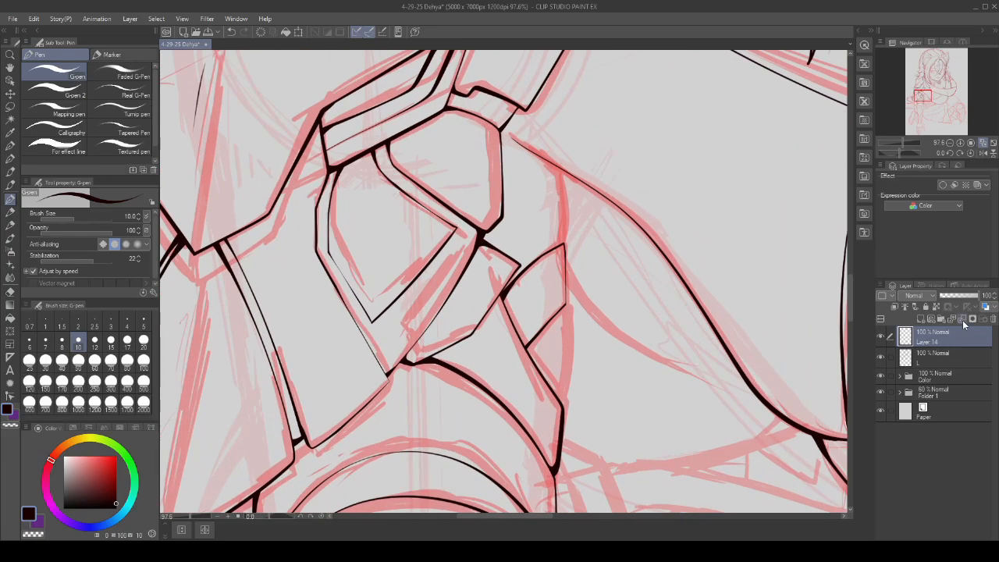
- Ink the curved outer edge from the piece's lower corner down to the end of the angled side edge
scroll(550, 320, "down", 2)
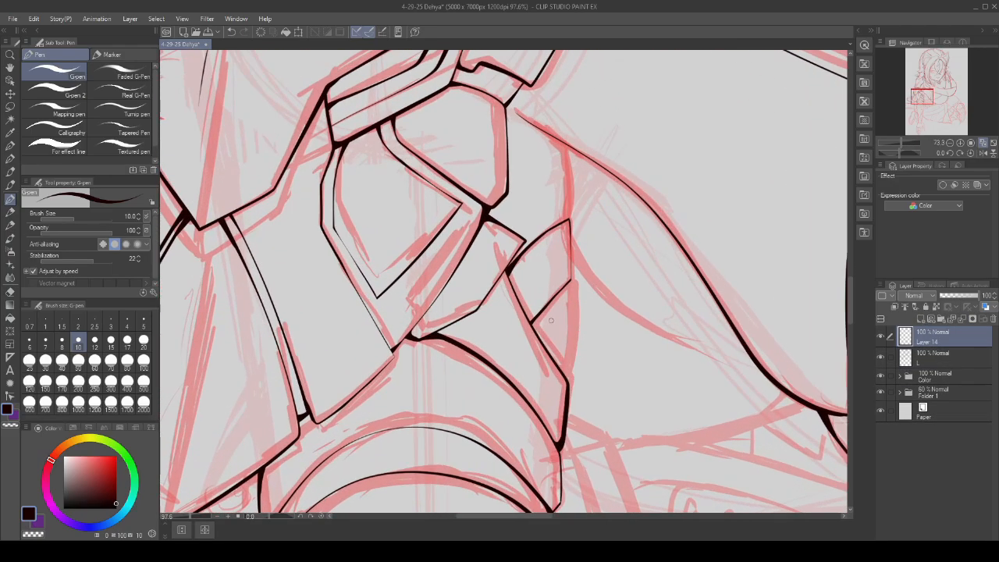
scroll(550, 320, "up", 4)
mouse_move(599, 182)
left_mouse_down()
mouse_move(607, 324)
mouse_move(584, 446)
left_mouse_up()
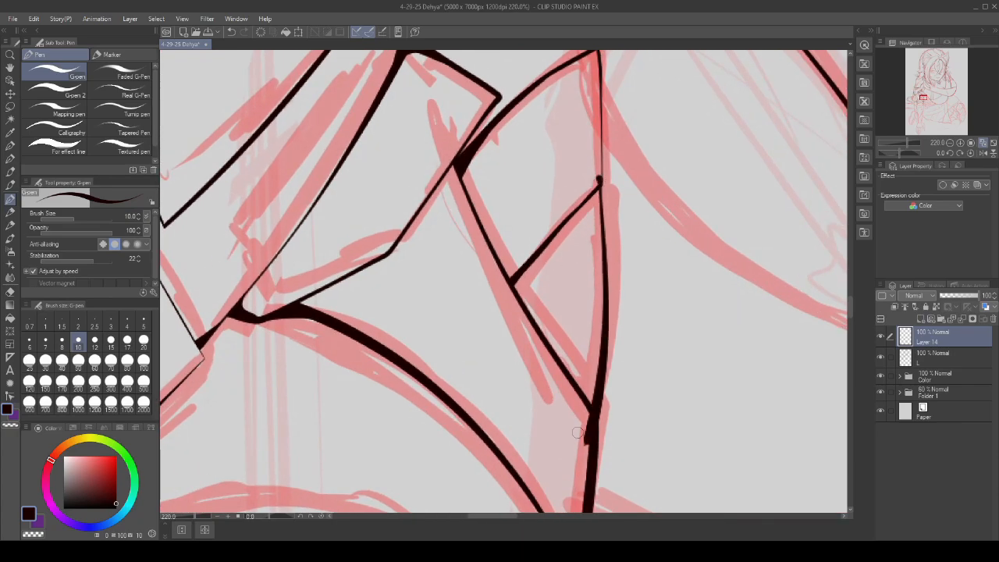
scroll(520, 339, "down", 4)
scroll(525, 292, "up", 3)
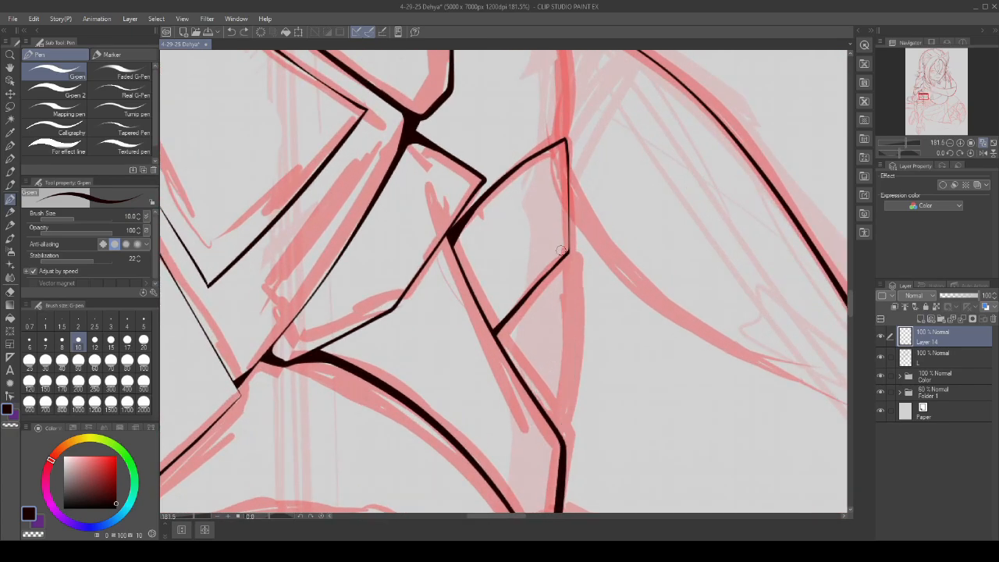
mouse_move(567, 252)
left_mouse_down()
mouse_move(573, 362)
mouse_move(557, 462)
left_mouse_up()
scroll(557, 437, "down", 2)
scroll(554, 276, "up", 3)
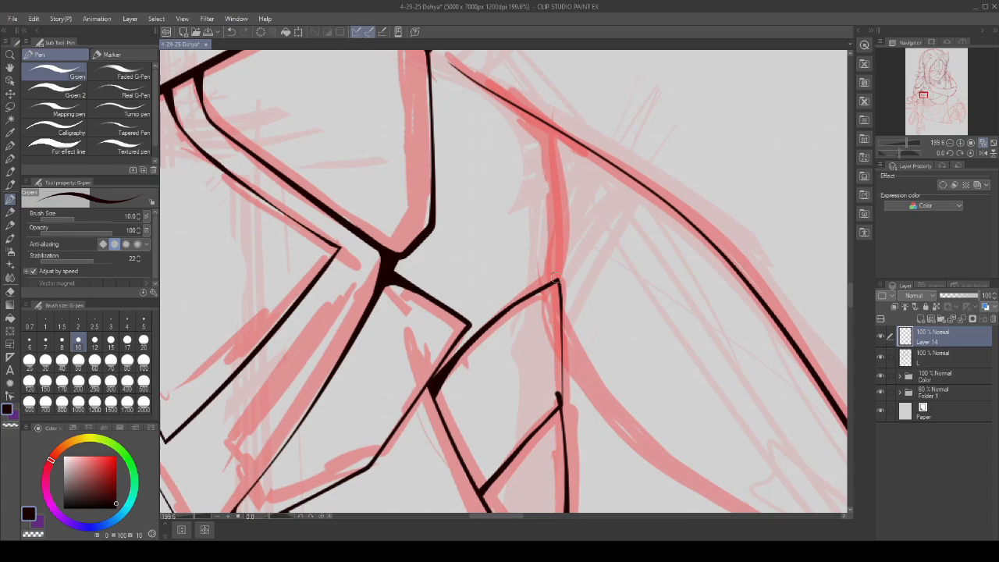
- Ink the curved line rising from the piece's peak to the long diagonal body contour
scroll(557, 259, "down", 2)
scroll(546, 117, "up", 3)
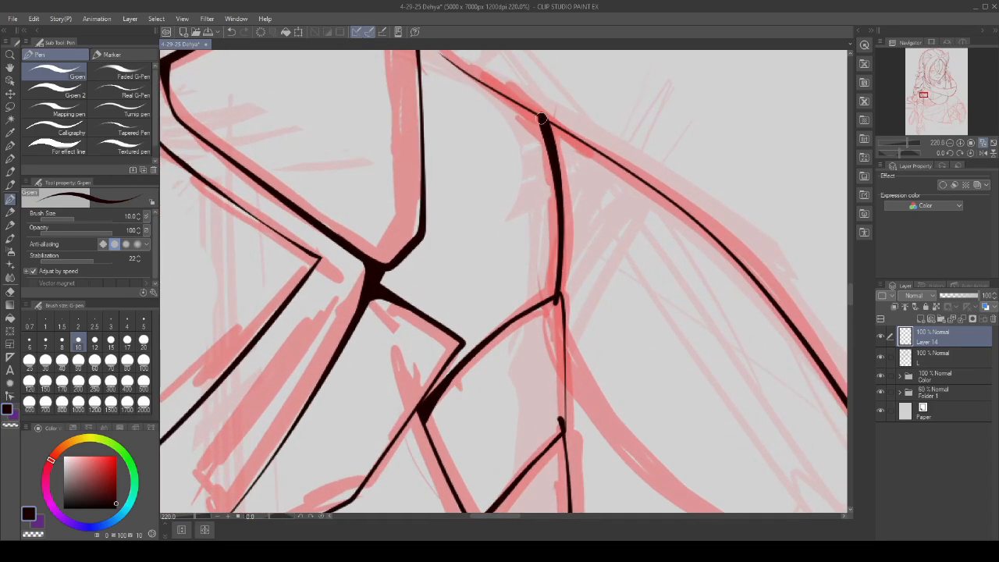
left_click_drag(531, 88, 537, 102)
scroll(549, 313, "up", 3)
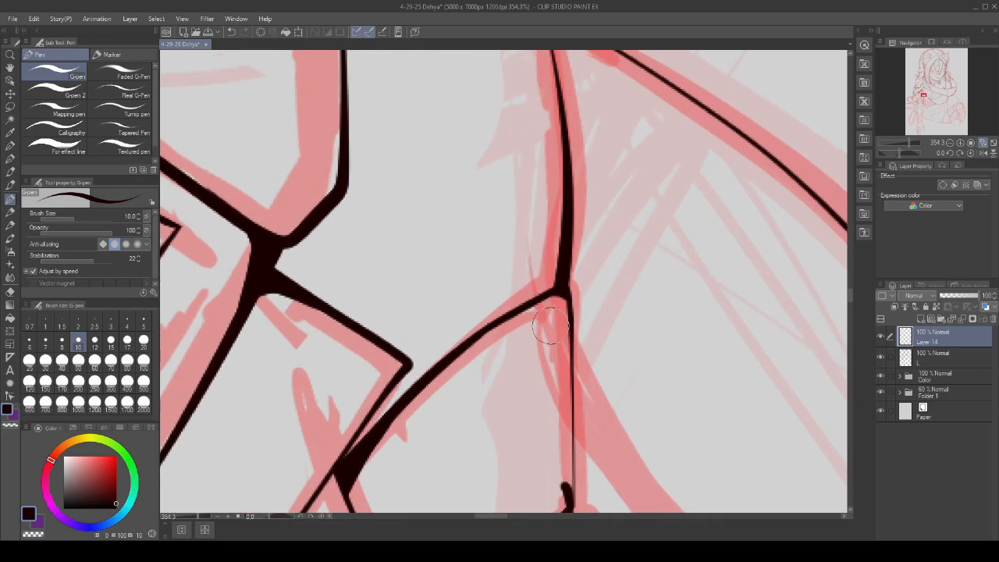
- Trim the rising line's overshoot above the diagonal body contour and fill their junction as a tapered wedge
scroll(549, 337, "down", 2)
scroll(529, 187, "up", 3)
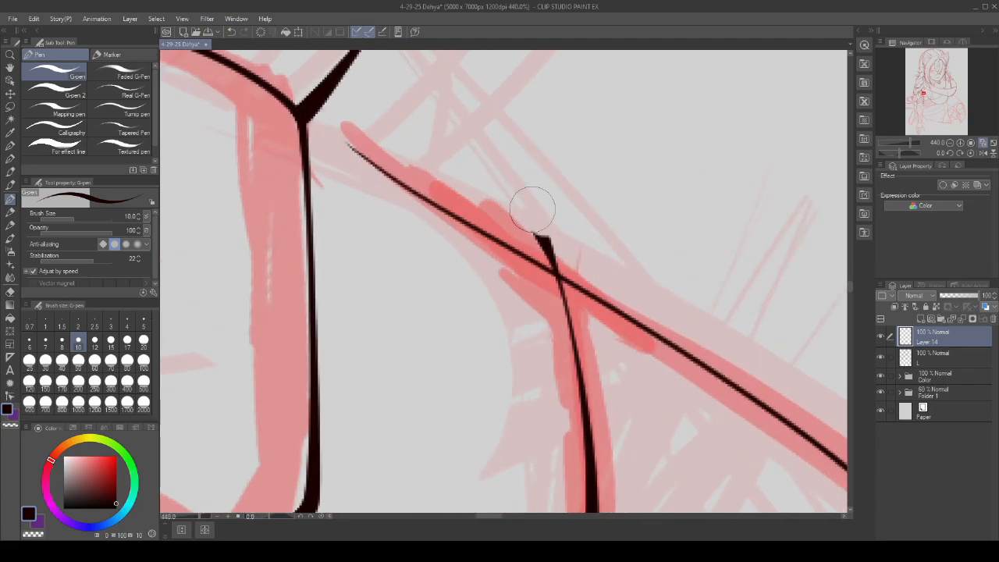
scroll(579, 381, "up", 3)
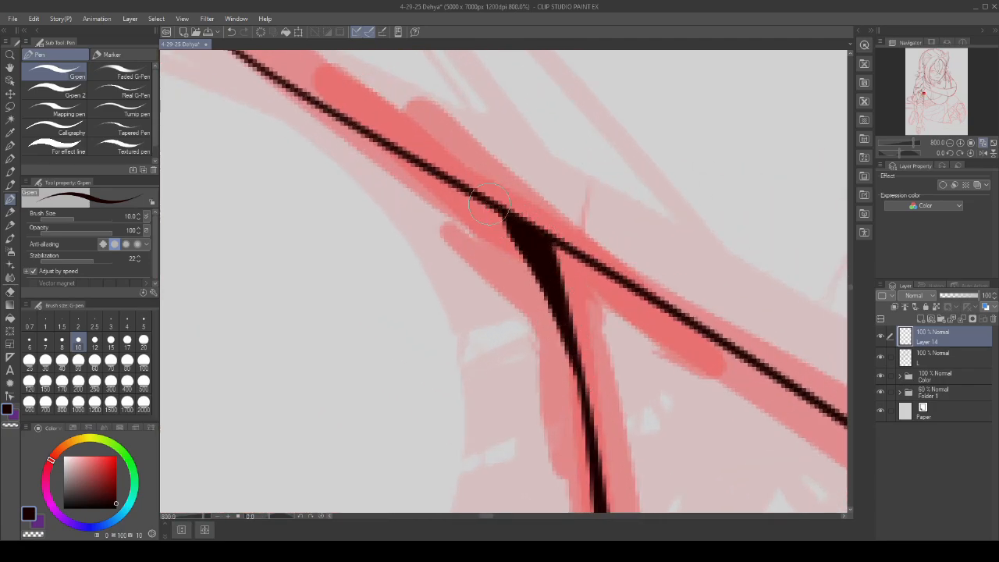
mouse_move(490, 204)
left_mouse_down()
mouse_move(470, 191)
mouse_move(516, 236)
mouse_move(468, 187)
left_mouse_up()
scroll(547, 234, "down", 3)
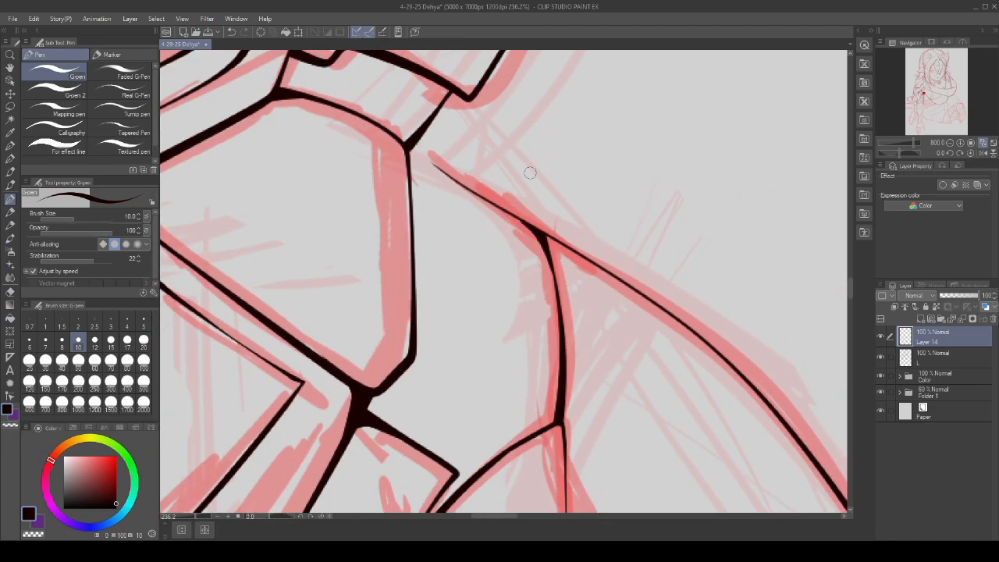
- Thicken the junction at the piece's peak where the curved upper edge meets the rising line
scroll(504, 348, "up", 2)
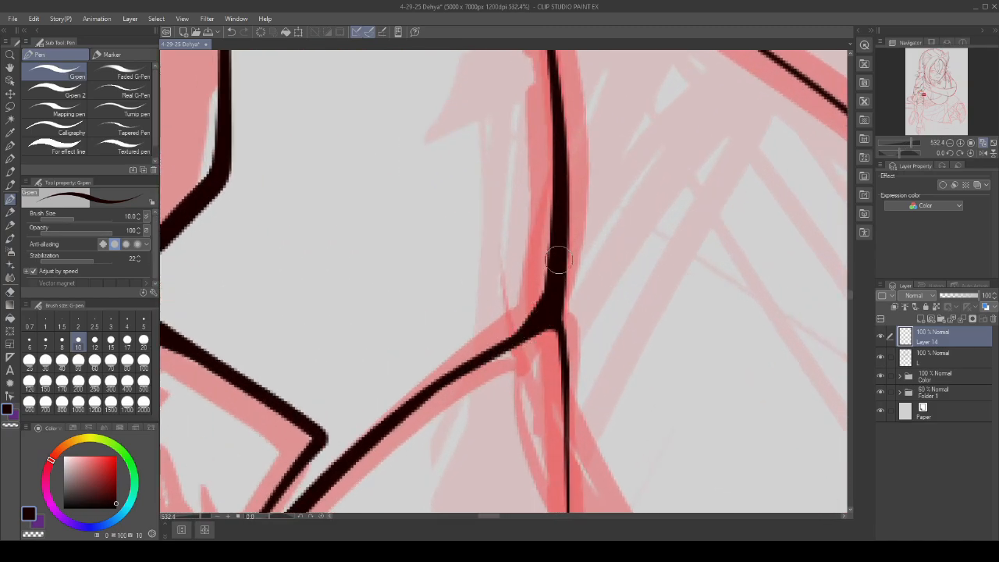
scroll(546, 281, "down", 3)
scroll(551, 338, "up", 2)
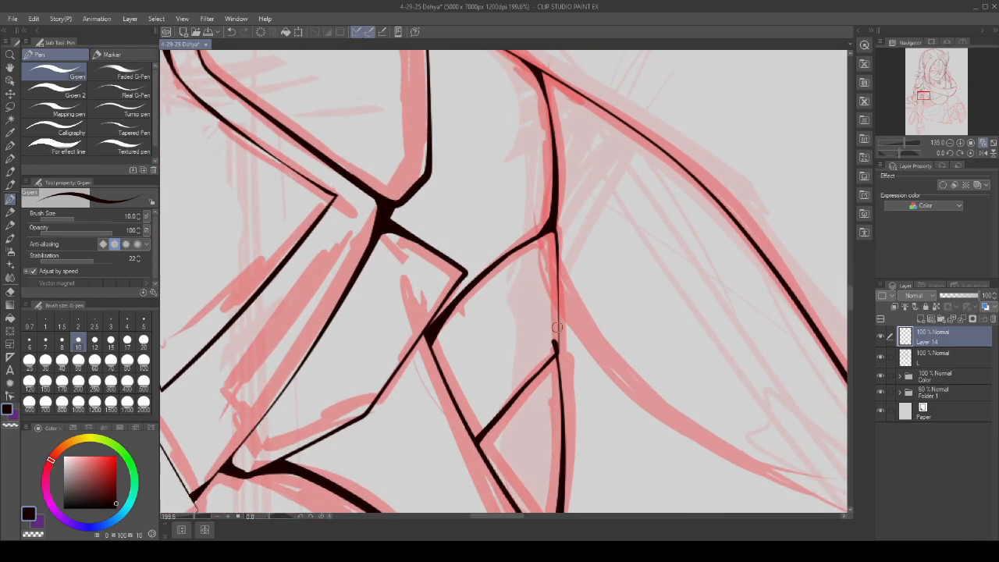
- Trim the outer edge's stub above the piece's lower corner and fill the corner junction as a tapered wedge
scroll(534, 365, "down", 2)
scroll(532, 328, "up", 4)
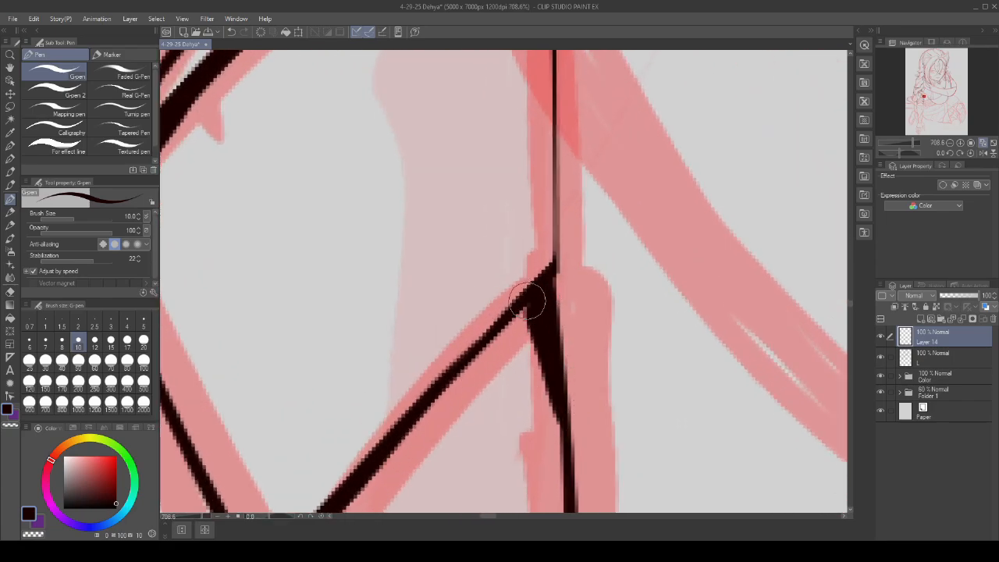
scroll(518, 230, "down", 3)
scroll(535, 197, "up", 2)
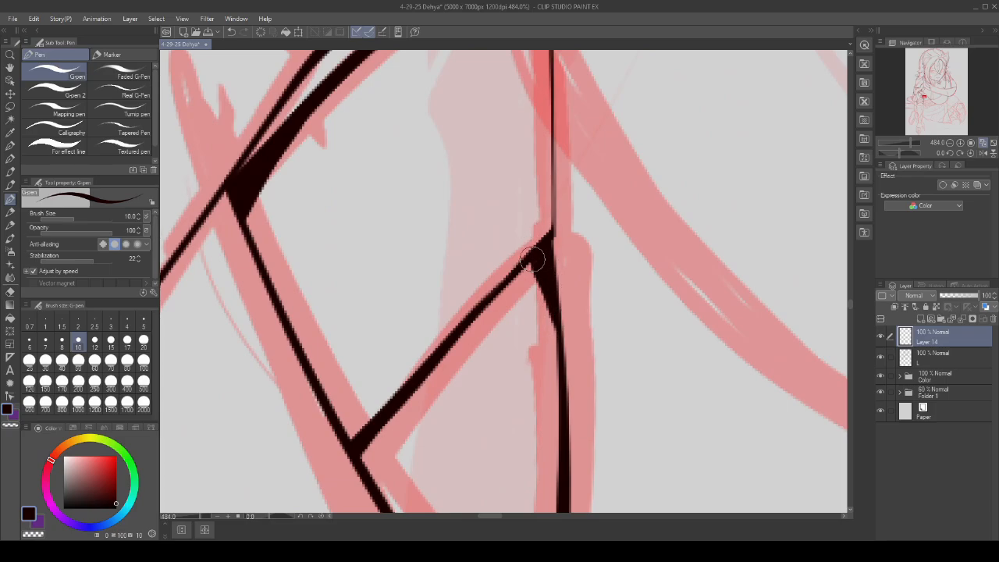
- Smooth and fill the junction where the curved outer edge meets the lower end of the angled side edge
scroll(537, 261, "down", 3)
scroll(575, 311, "up", 2)
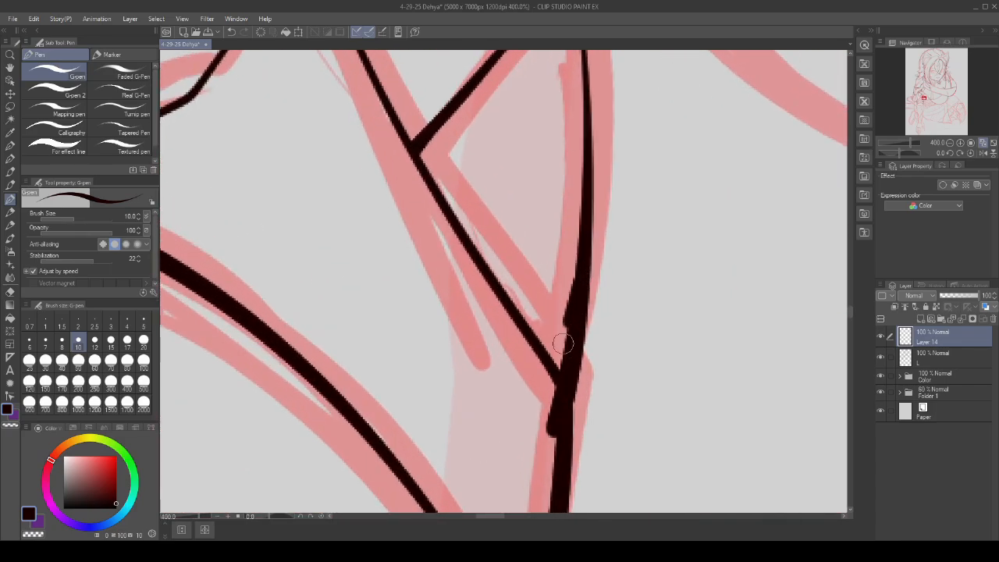
mouse_move(565, 344)
left_mouse_down()
mouse_move(541, 426)
mouse_move(526, 392)
left_mouse_up()
scroll(526, 392, "down", 3)
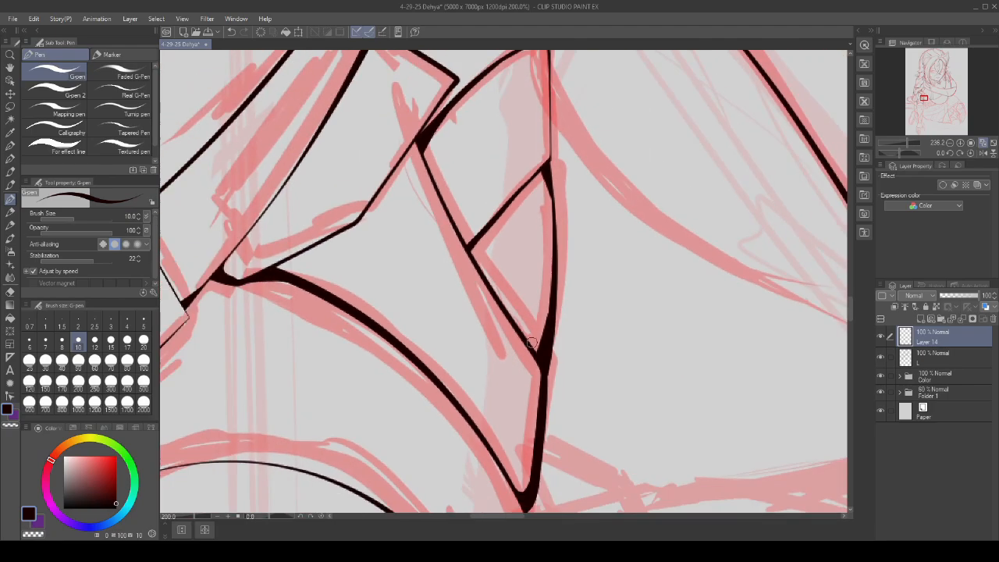
- Examine the arm armor's inked lines and the uninked sketch below its lowest curved band
scroll(530, 344, "down", 4)
scroll(589, 268, "down", 5)
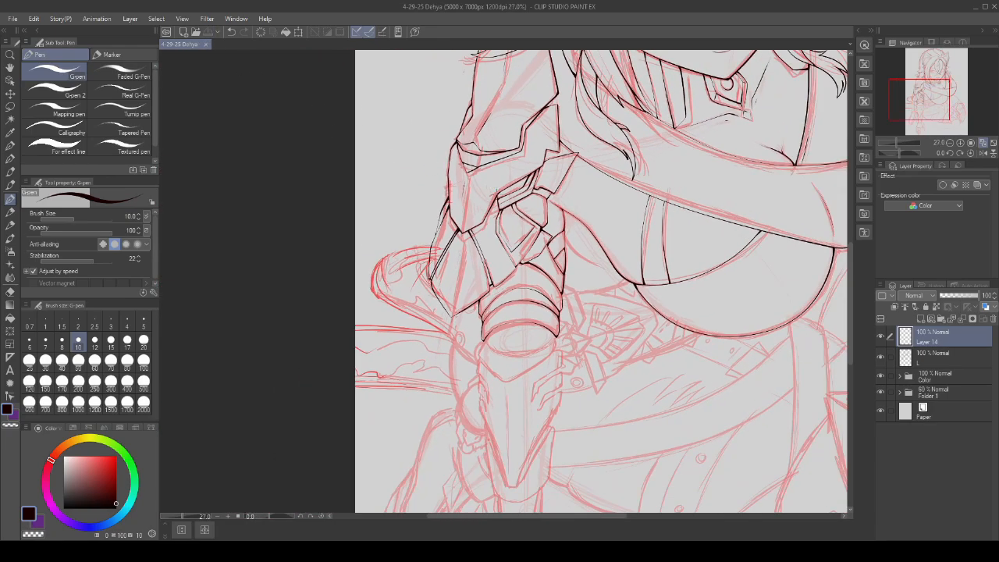
scroll(601, 281, "up", 1)
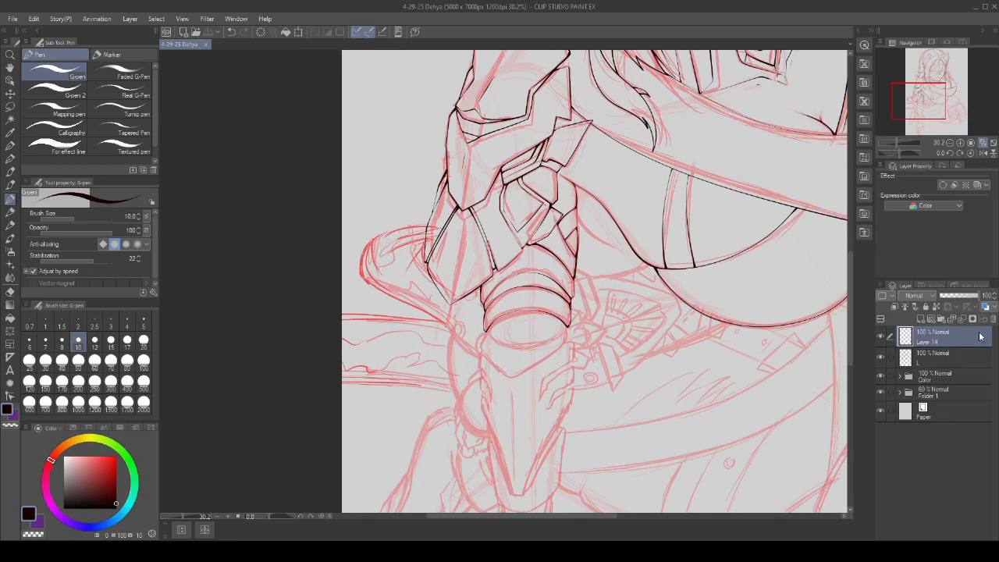
scroll(534, 272, "up", 2)
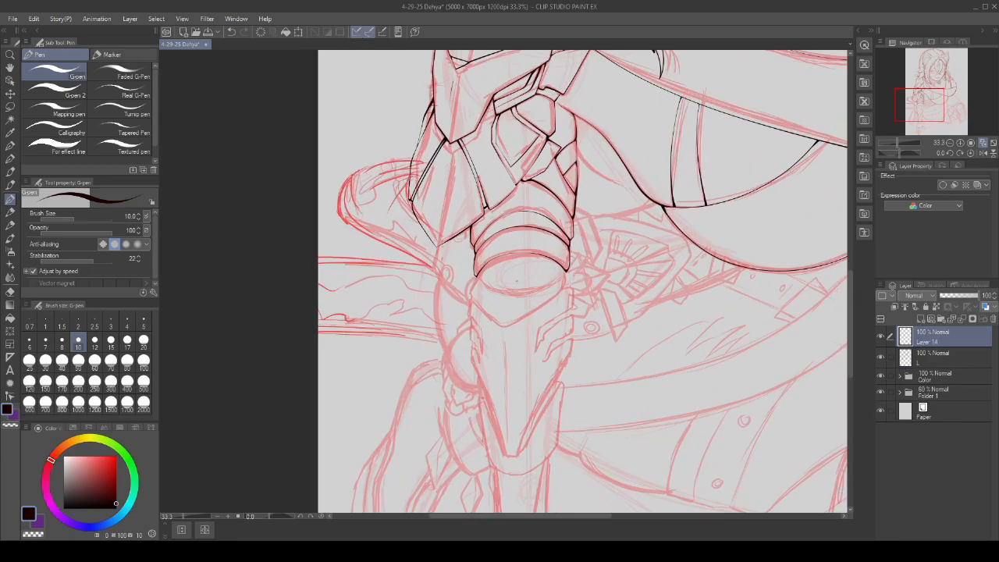
scroll(534, 272, "up", 1)
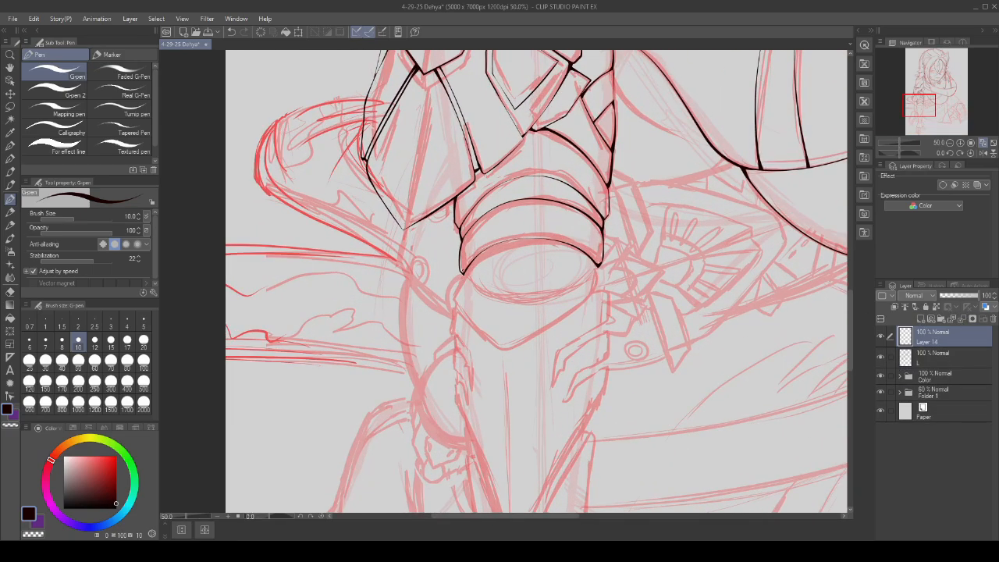
scroll(463, 267, "up", 3)
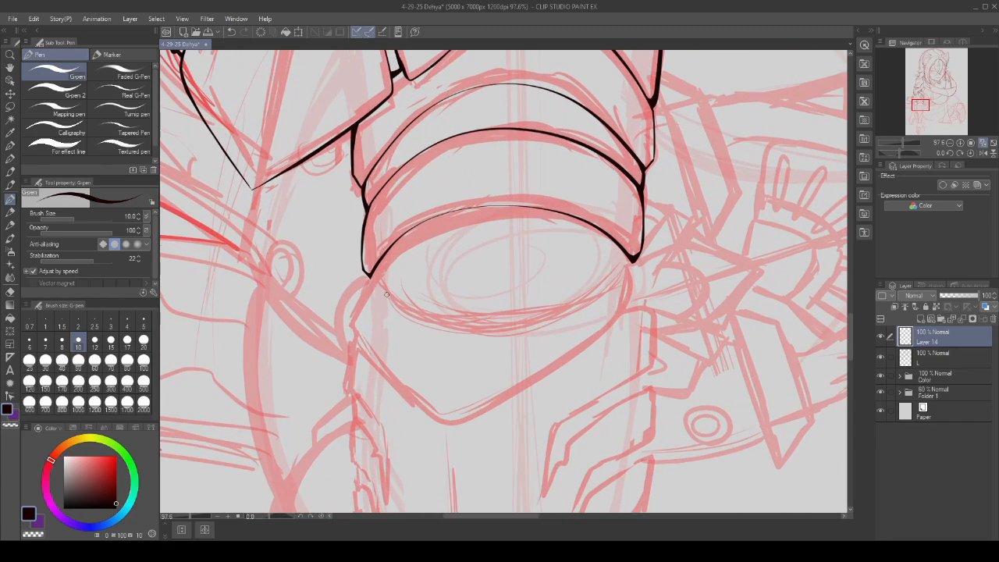
scroll(383, 287, "up", 1)
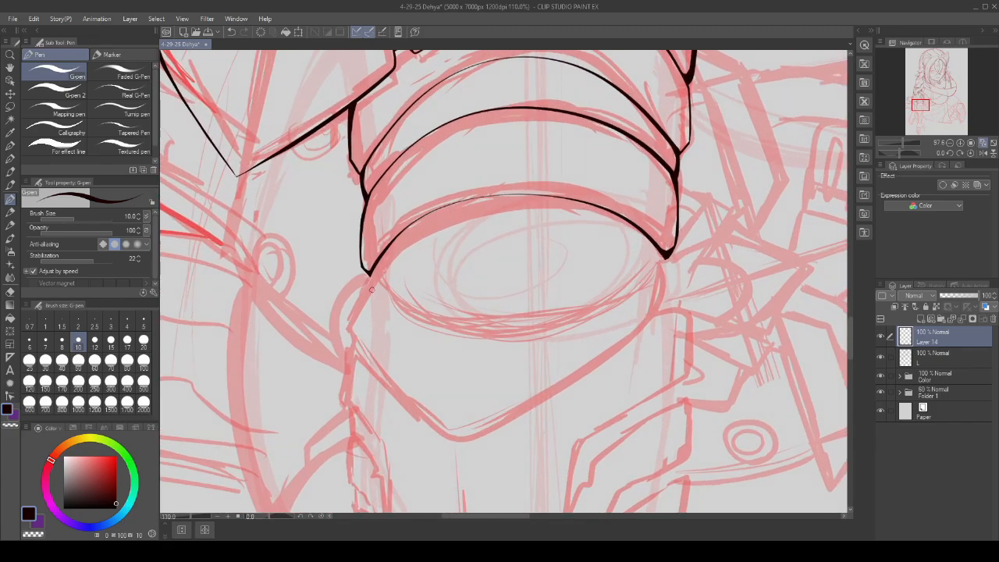
- Ink the lower curve beneath the lowest curved band, joining the band's two corners into a pointed oval
mouse_move(387, 291)
left_mouse_down()
mouse_move(500, 317)
mouse_move(661, 253)
left_mouse_up()
key("ctrl+z")
key("ctrl+z")
mouse_move(479, 328)
left_mouse_down()
mouse_move(639, 281)
mouse_move(664, 253)
left_mouse_up()
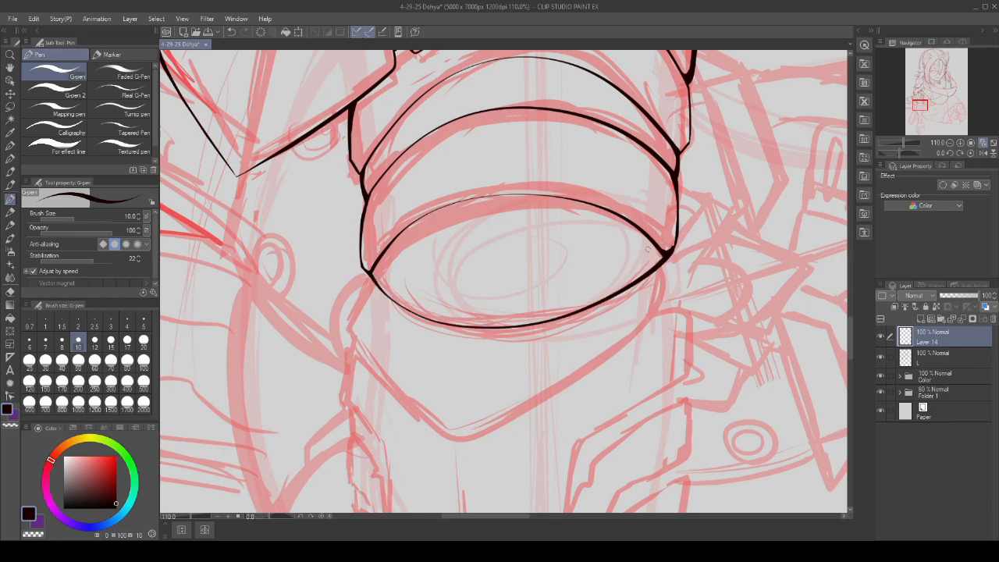
- Fill and smooth the junctions at both ends of the oval where the new lower curve meets the band's corners
scroll(663, 242, "up", 4)
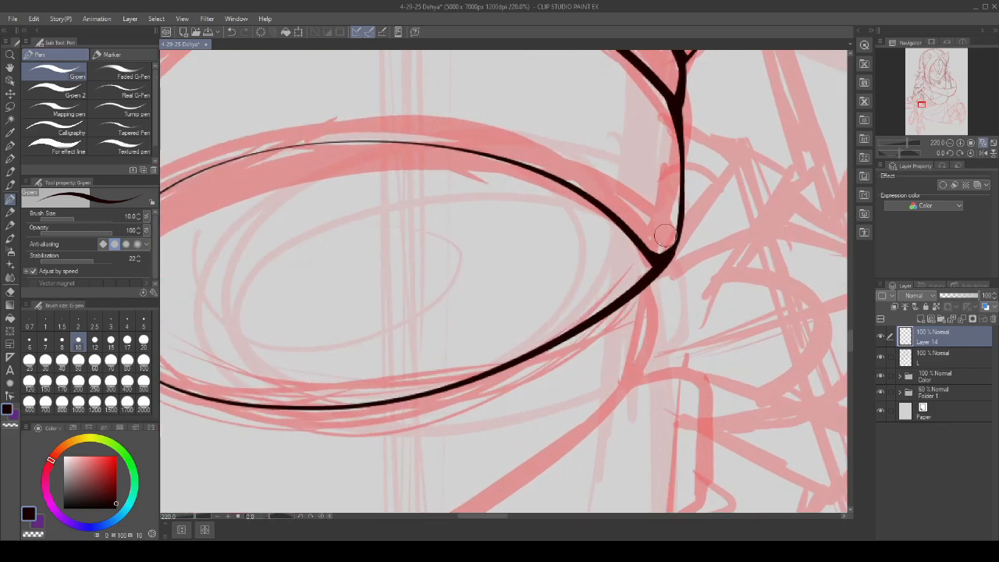
scroll(699, 226, "down", 1)
scroll(602, 356, "down", 3)
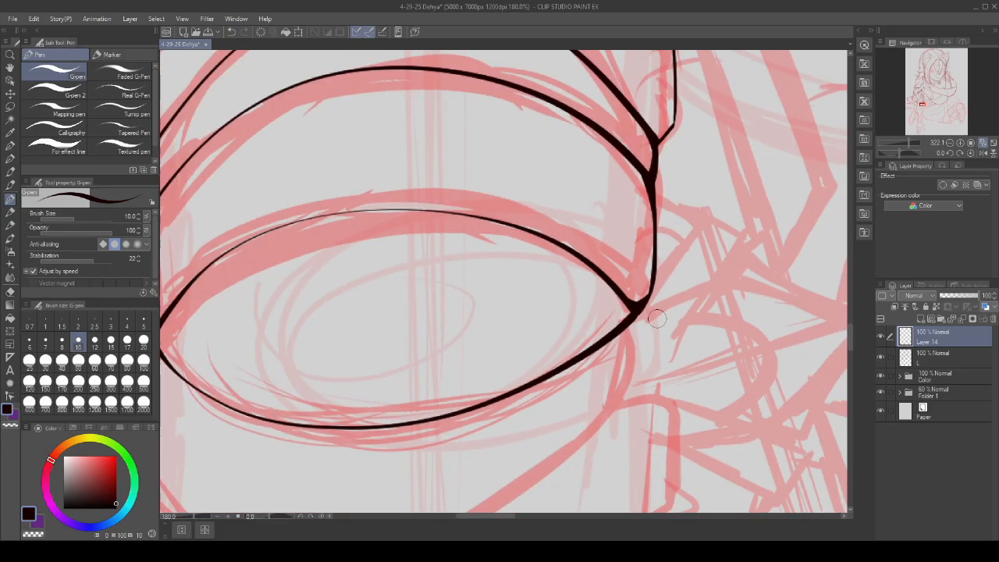
scroll(392, 295, "up", 8)
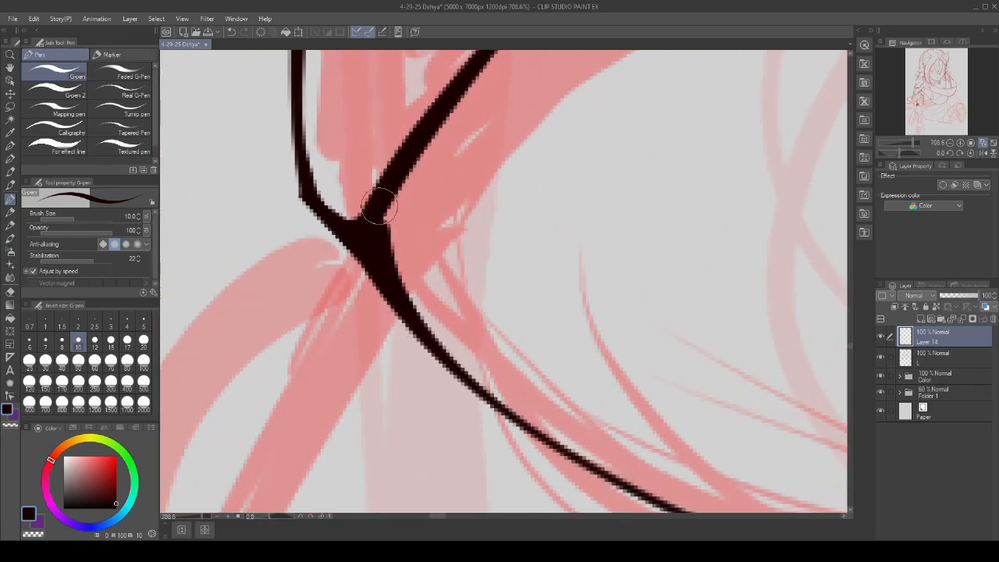
scroll(392, 178, "down", 4)
scroll(652, 361, "up", 3)
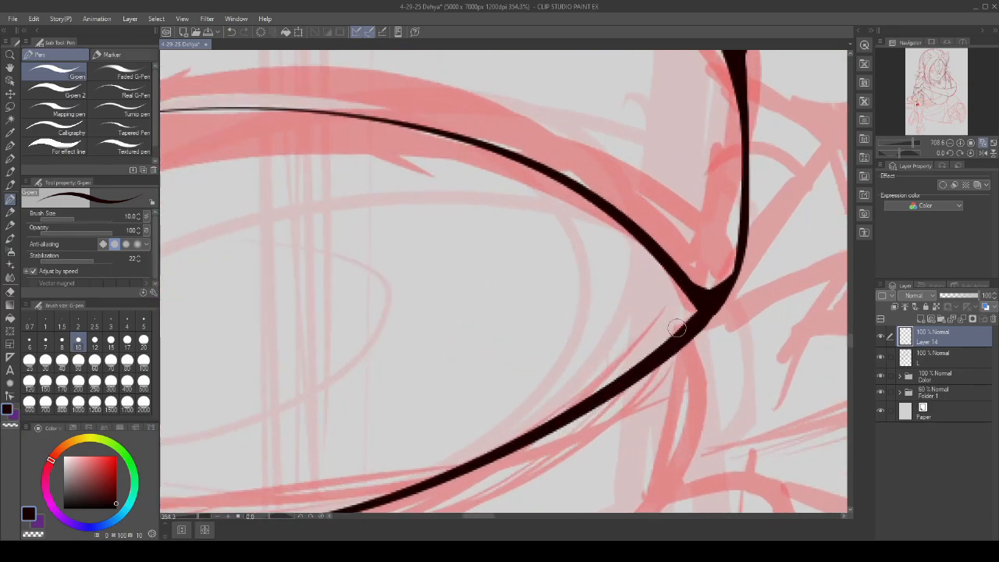
left_click_drag(652, 361, 696, 301)
scroll(698, 274, "down", 9)
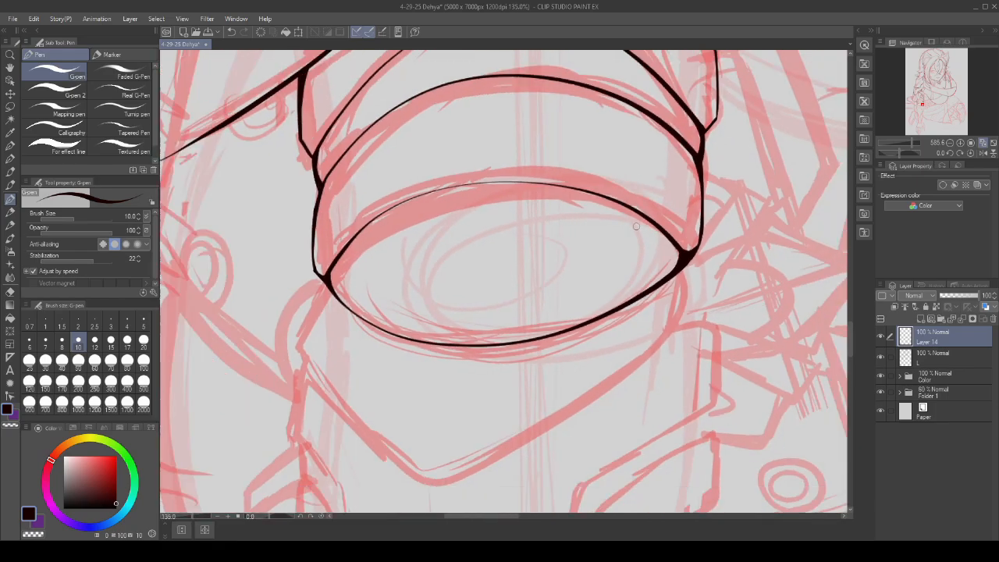
- Ink the V-shaped plate below the oval, running both side edges down from the oval's corners to a central tip
scroll(474, 236, "up", 2)
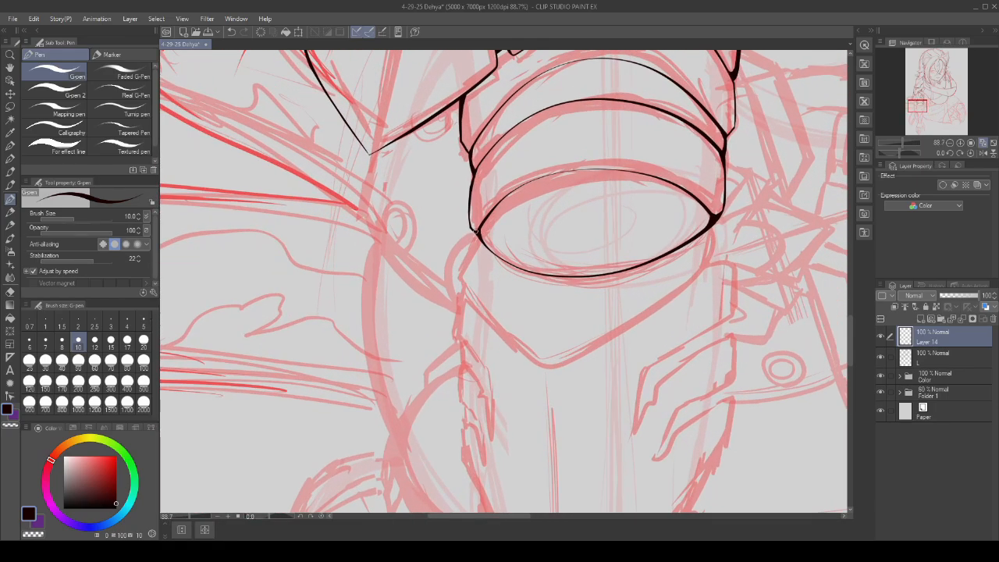
left_click_drag(460, 262, 546, 364)
mouse_move(715, 222)
left_mouse_down()
mouse_move(650, 241)
mouse_move(480, 386)
left_mouse_up()
scroll(468, 394, "up", 3)
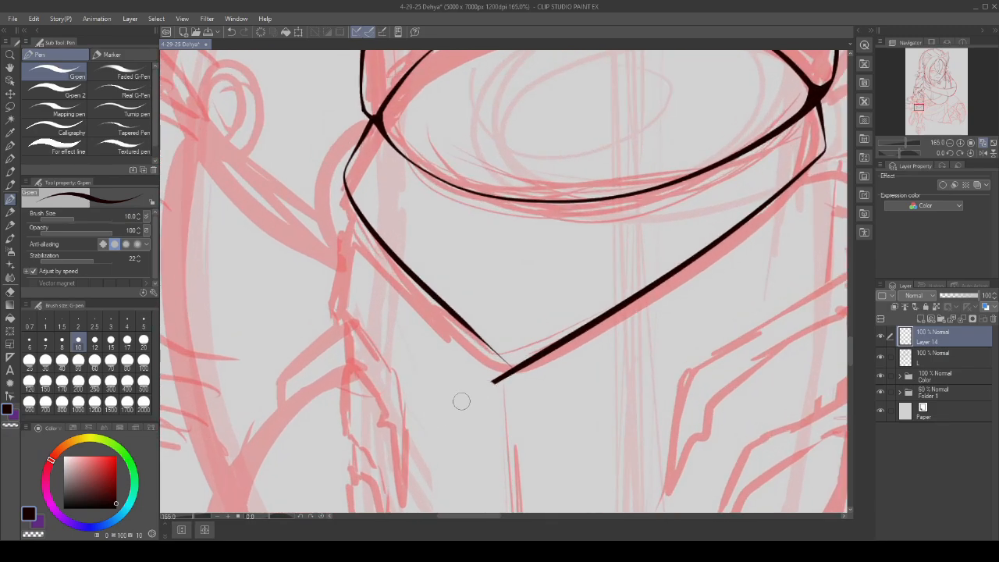
- Trim the plate's right edge where it overshoots the V's tip and taper its lower end
scroll(474, 367, "up", 4)
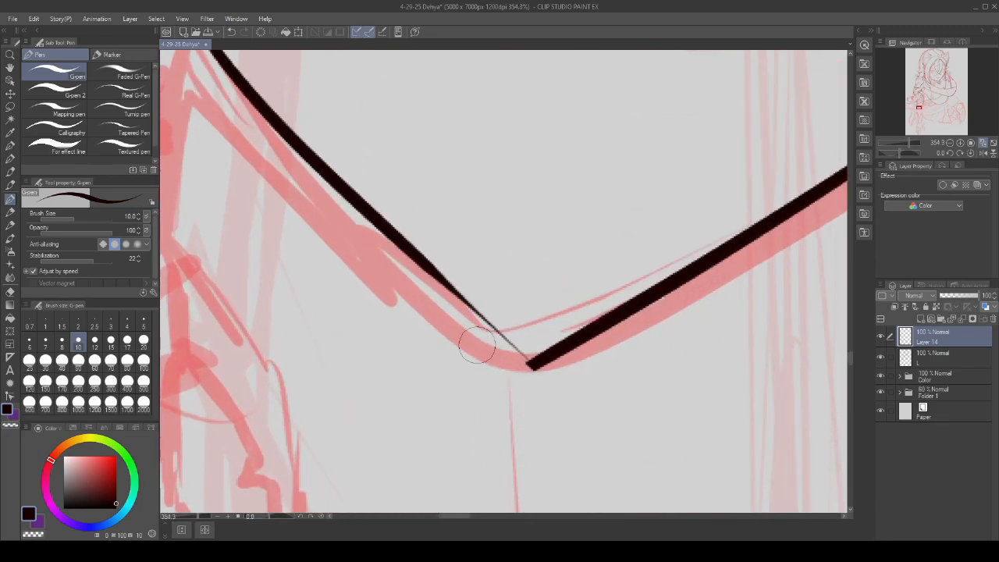
scroll(499, 378, "down", 5)
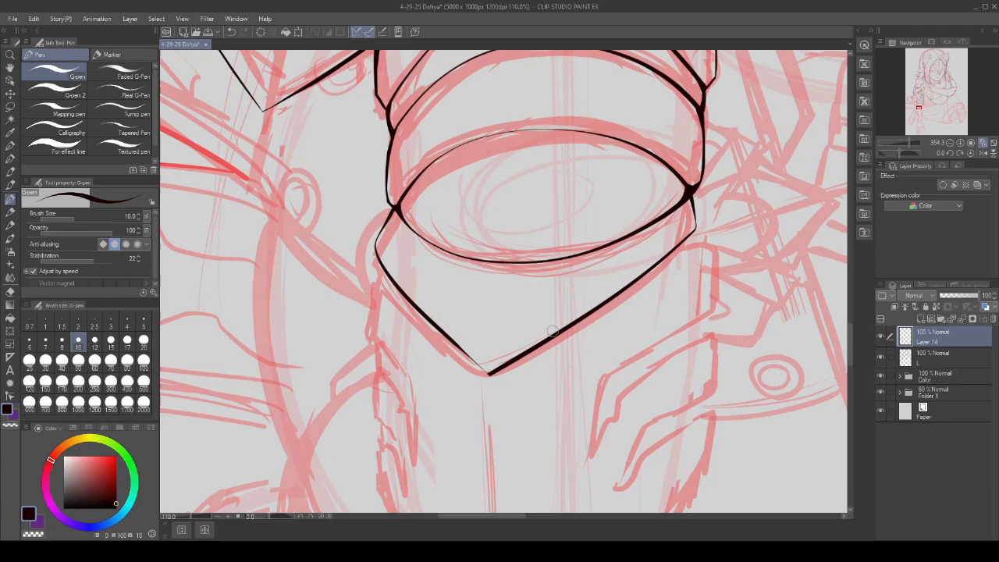
key("ctrl+z")
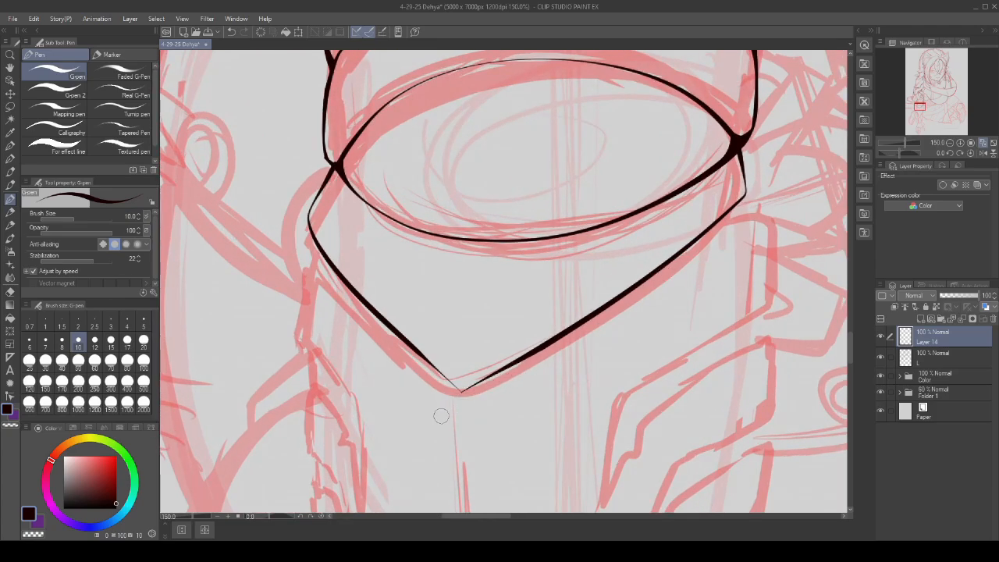
key("ctrl+z")
- Thin the plate's left edge and erase a short stretch of it above the V's tip
scroll(470, 396, "down", 3)
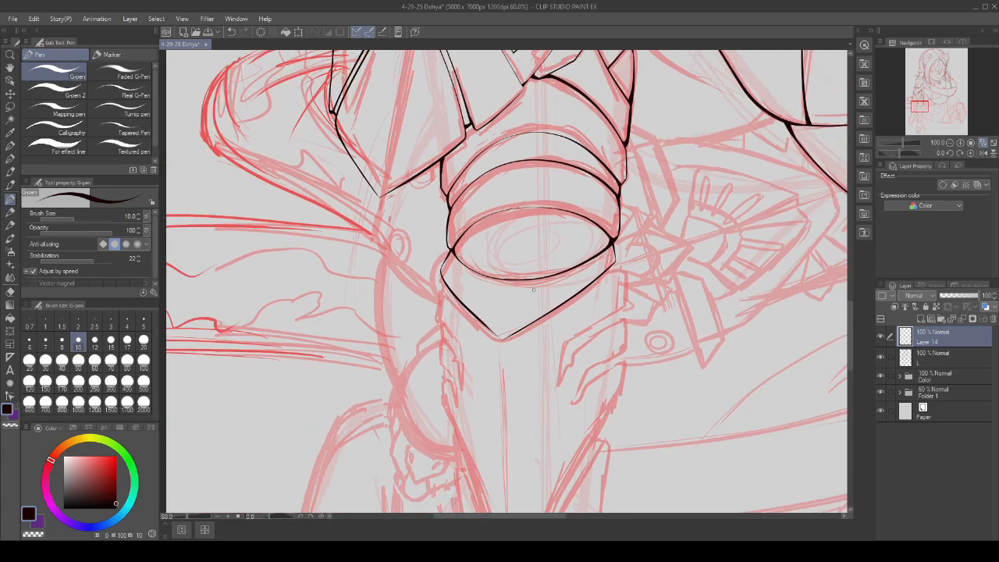
scroll(605, 264, "down", 2)
scroll(564, 274, "up", 1)
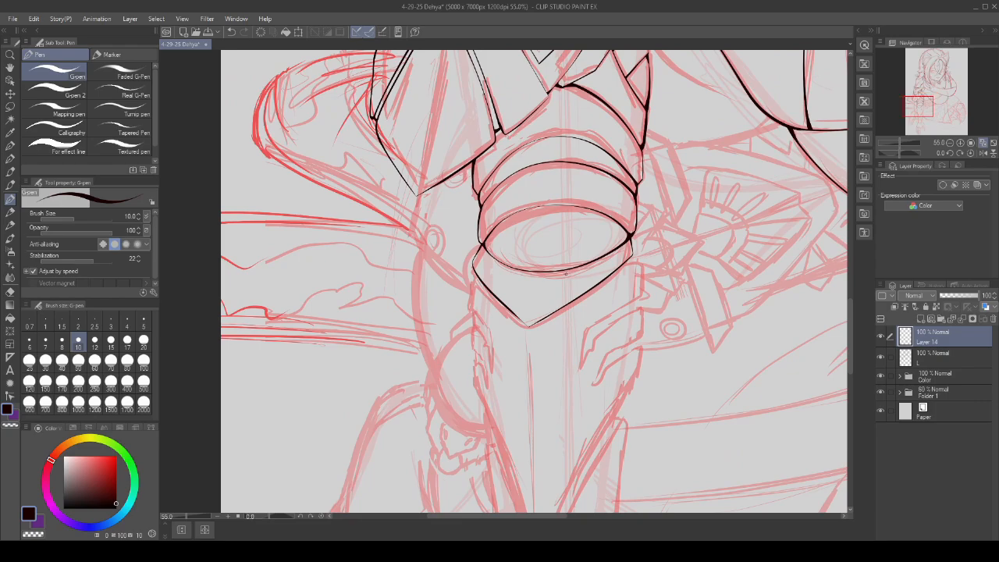
scroll(566, 274, "up", 5)
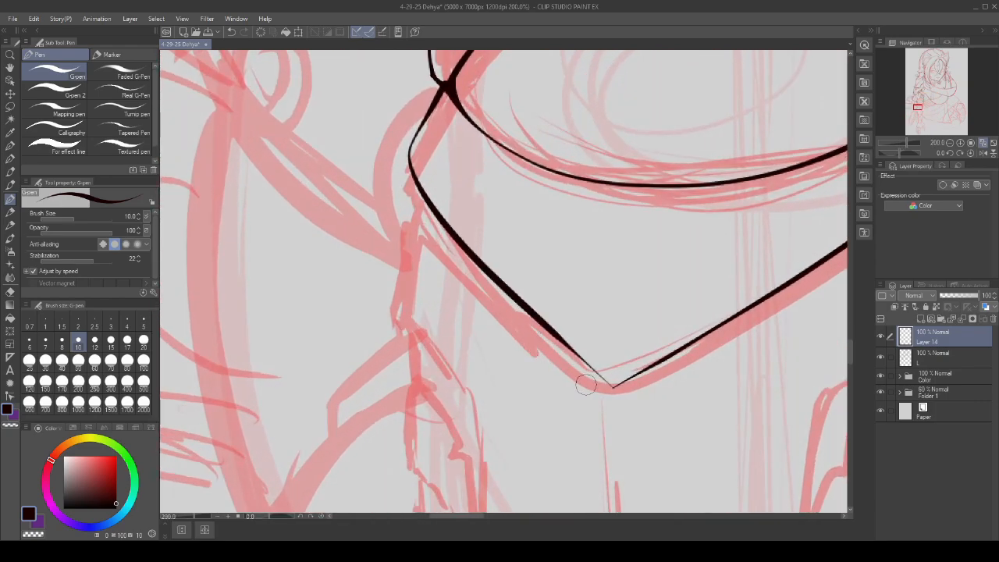
key("ctrl+z")
key("ctrl+z")
key("ctrl+z")
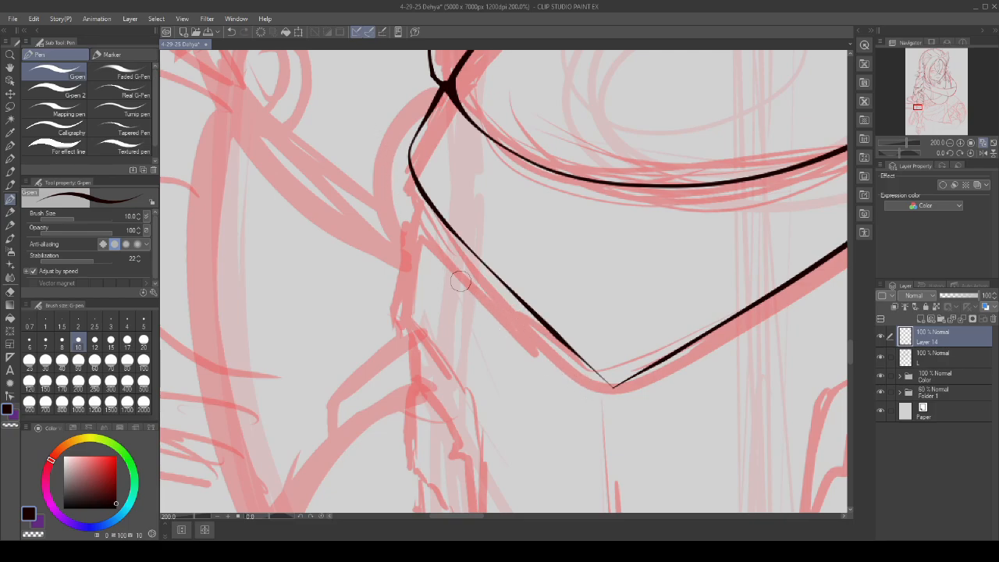
scroll(428, 163, "up", 2)
key("ctrl+z")
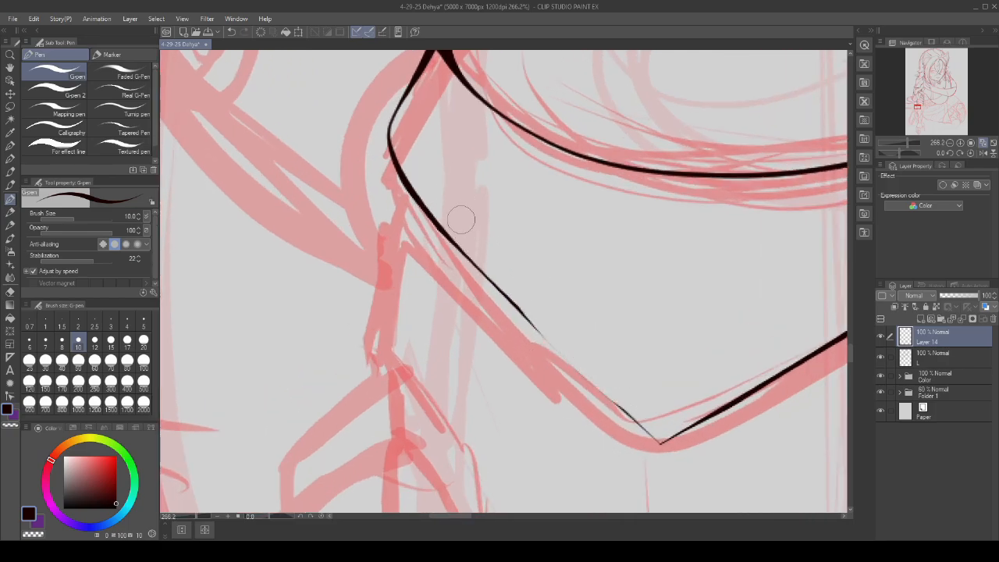
scroll(432, 186, "down", 5)
scroll(571, 333, "up", 4)
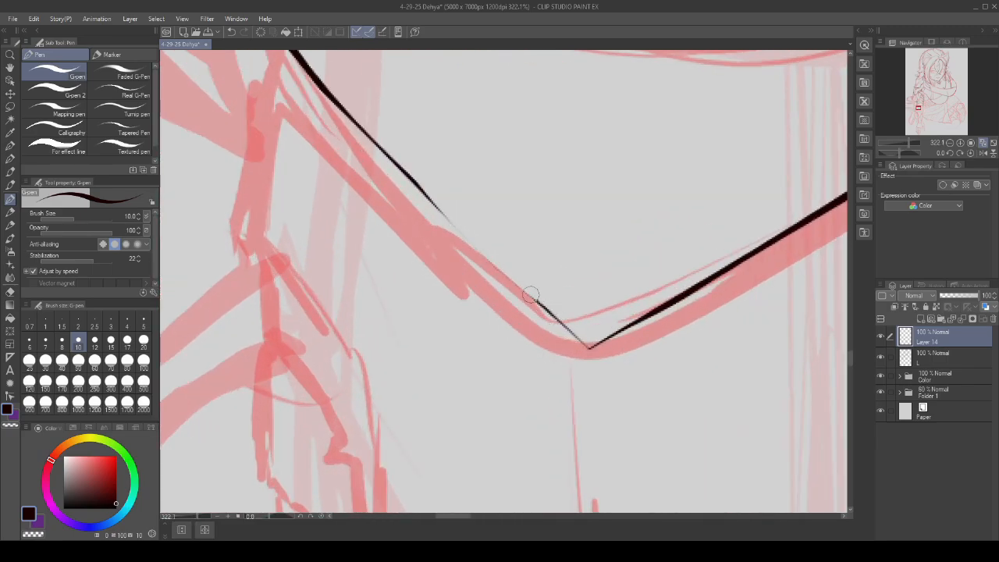
- Try to bridge the erased gap in the plate's left edge with a thin line from near the tip
left_click_drag(529, 294, 468, 234)
key("ctrl+z")
left_click_drag(539, 308, 457, 218)
key("ctrl+z")
left_click_drag(532, 298, 433, 201)
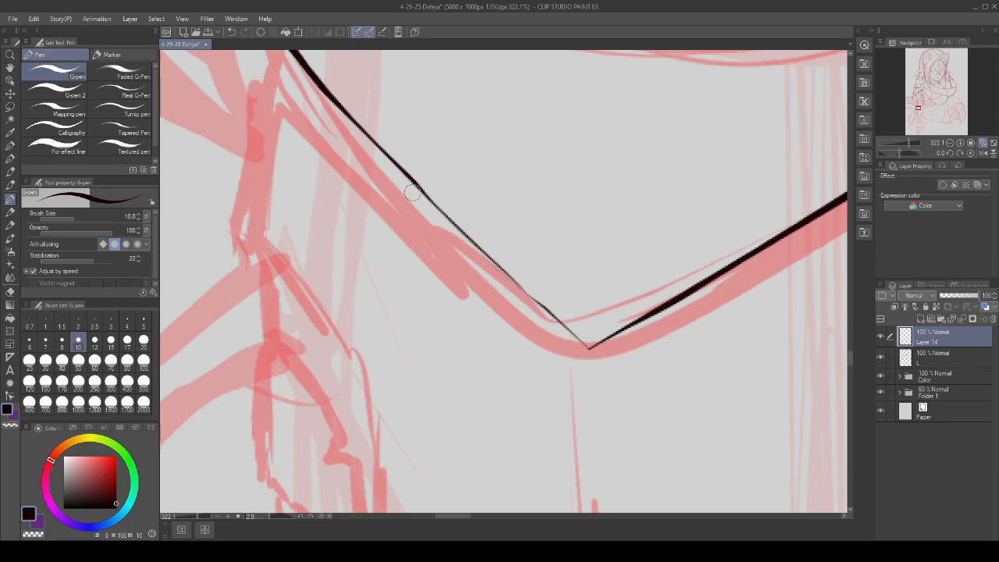
key("ctrl+z")
left_click_drag(531, 295, 382, 148)
key("ctrl+z")
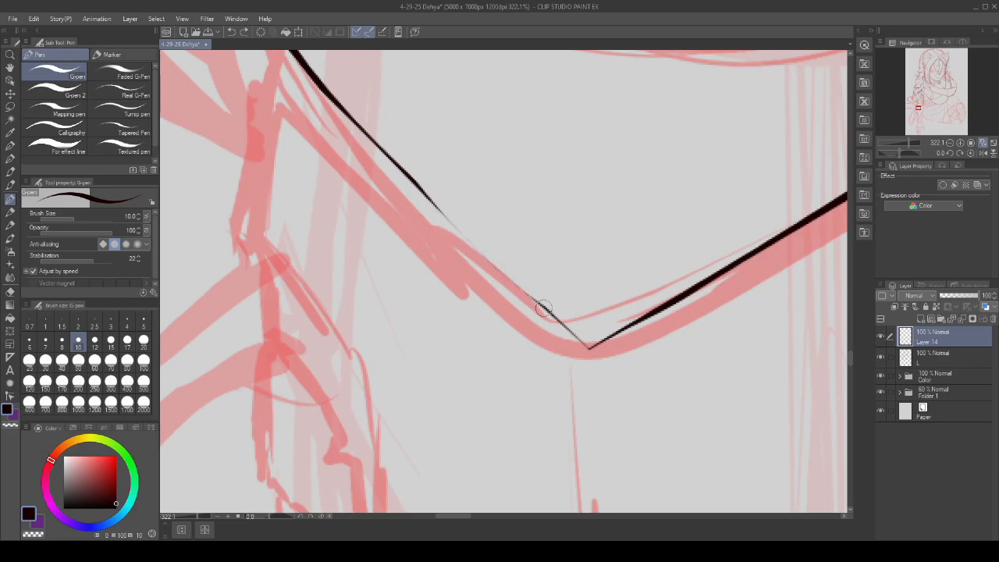
- Redraw the missing stretch of the plate's left edge as a clean thin line down to the V's tip
left_click_drag(537, 306, 383, 150)
key("ctrl+z")
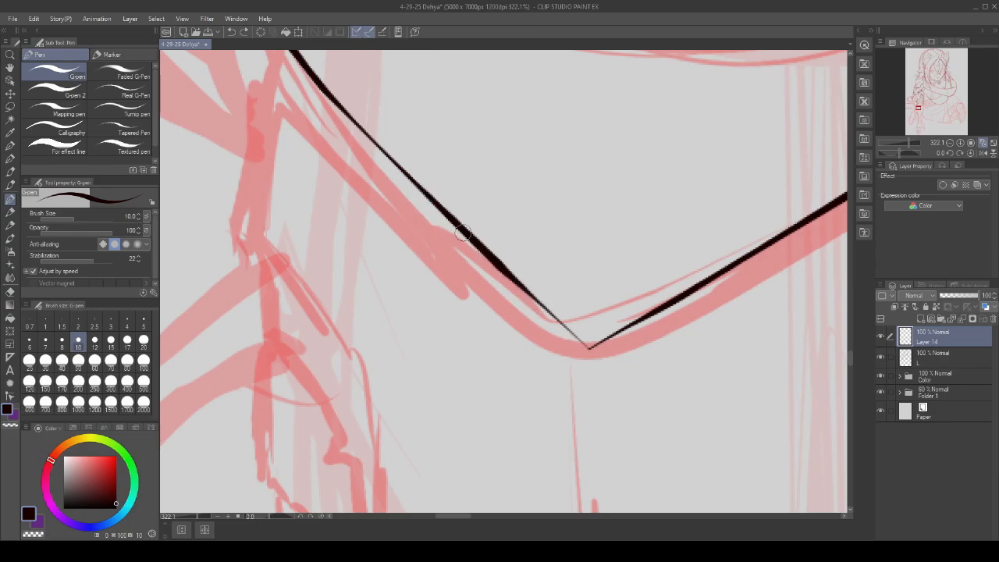
scroll(462, 233, "up", 1)
key("ctrl+z")
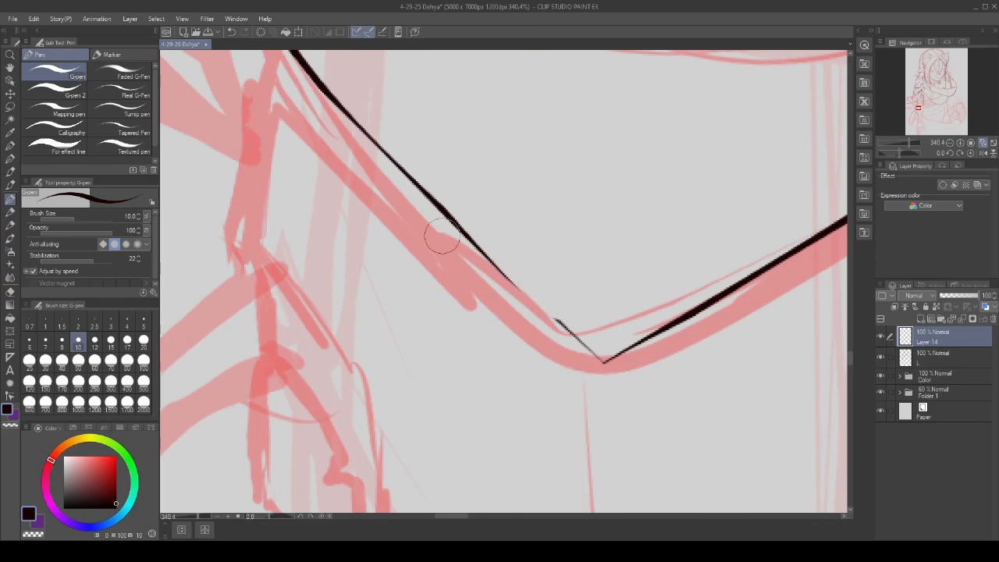
left_click_drag(422, 198, 513, 324)
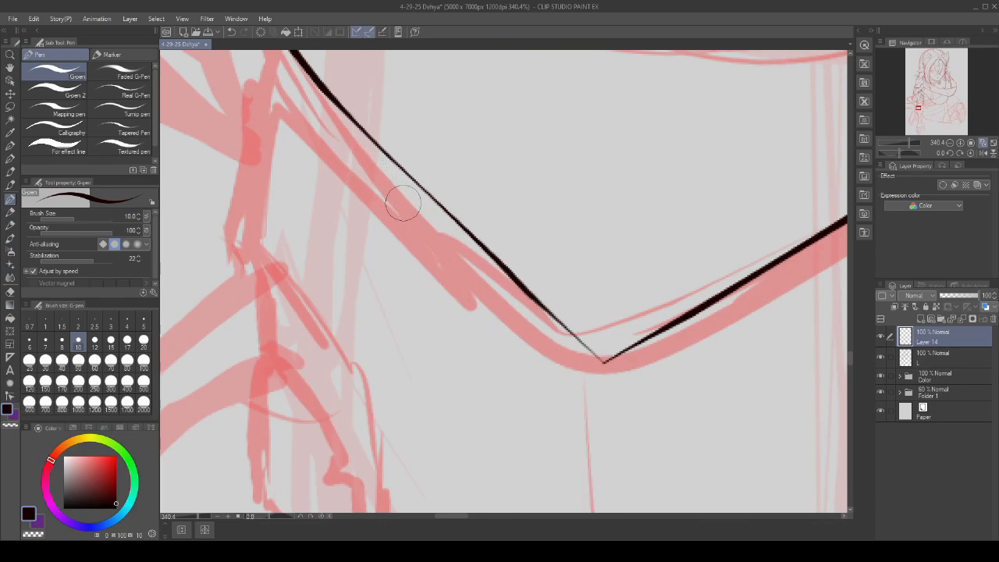
- Go over the plate's left edge with one heavier straight stroke that runs past the V's tip
scroll(451, 249, "down", 5)
scroll(452, 249, "up", 2)
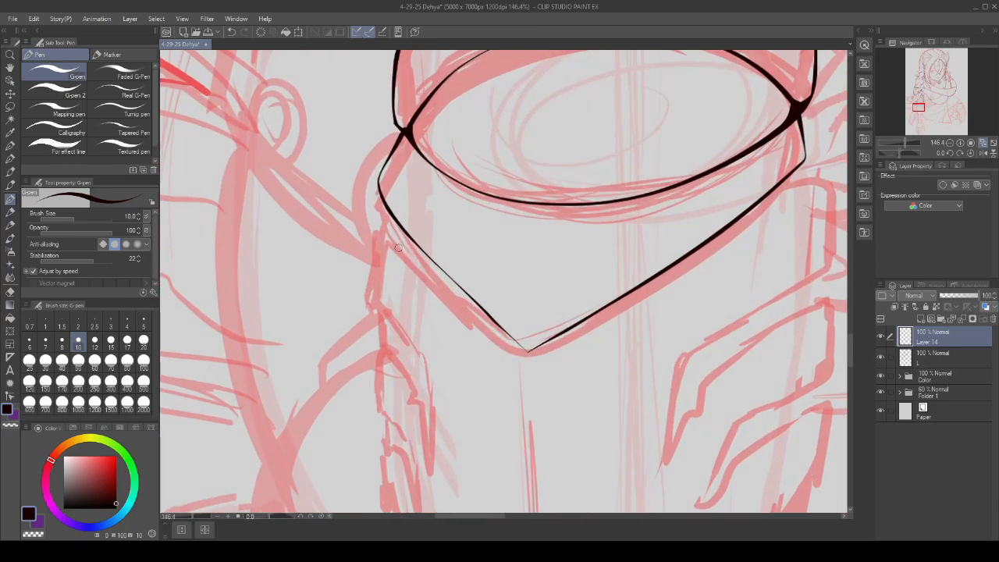
scroll(428, 246, "down", 3)
scroll(530, 291, "up", 4)
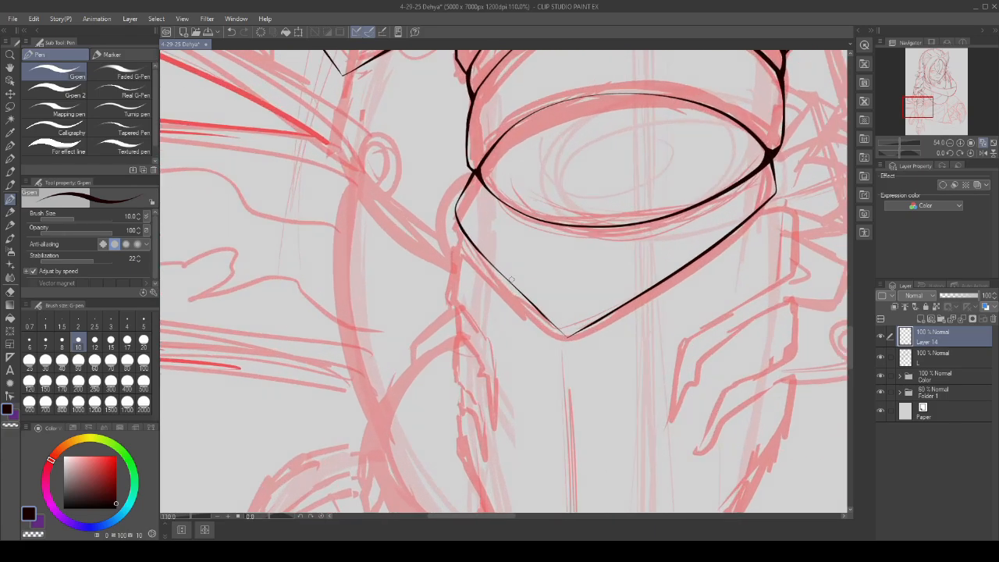
left_click_drag(448, 187, 757, 526)
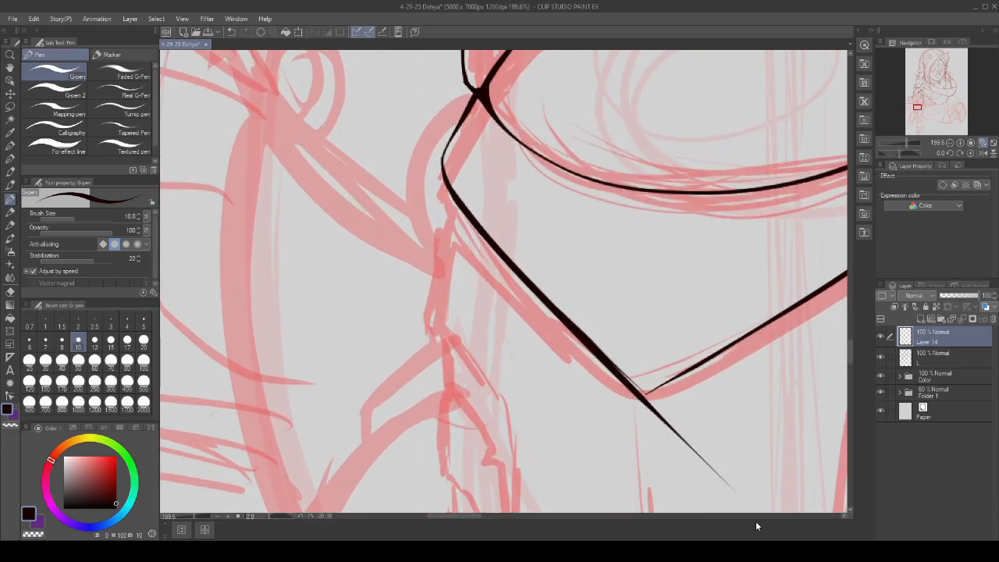
key("ctrl+z")
left_click_drag(453, 201, 761, 492)
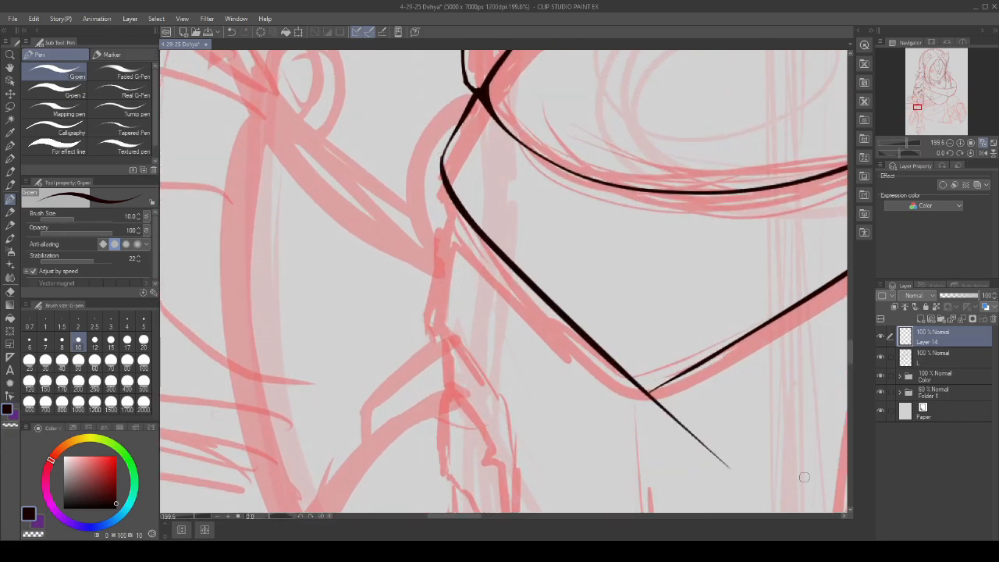
- Trim the left edge's overshoot beyond the V's tip and fill the tip as a pointed corner
scroll(394, 246, "down", 5)
scroll(476, 319, "up", 4)
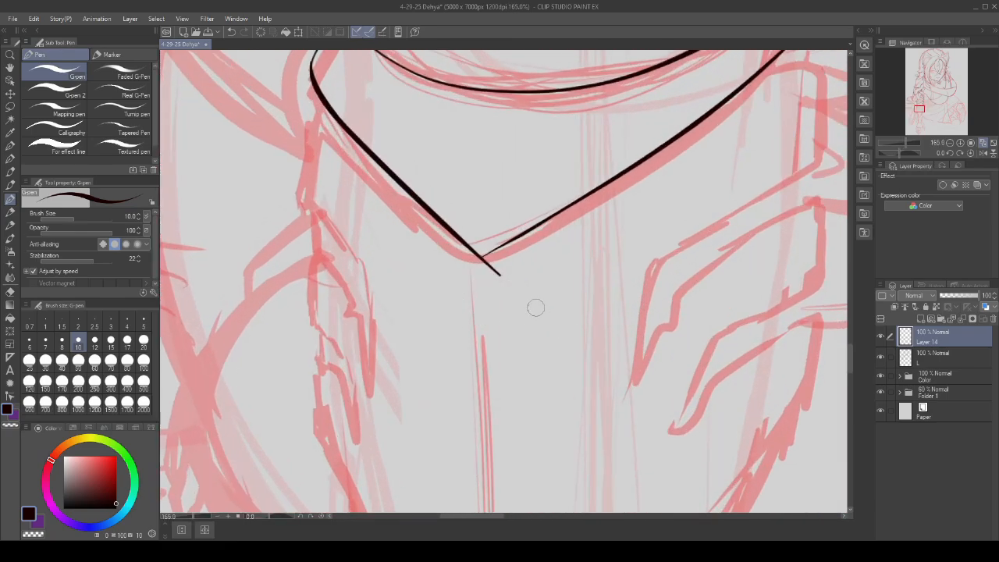
scroll(535, 307, "up", 2)
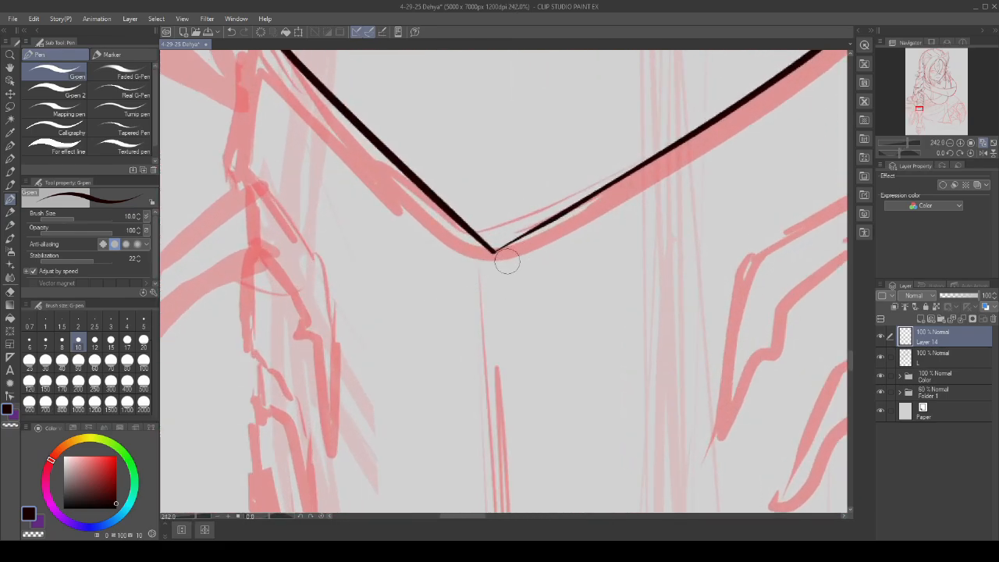
scroll(483, 227, "up", 6)
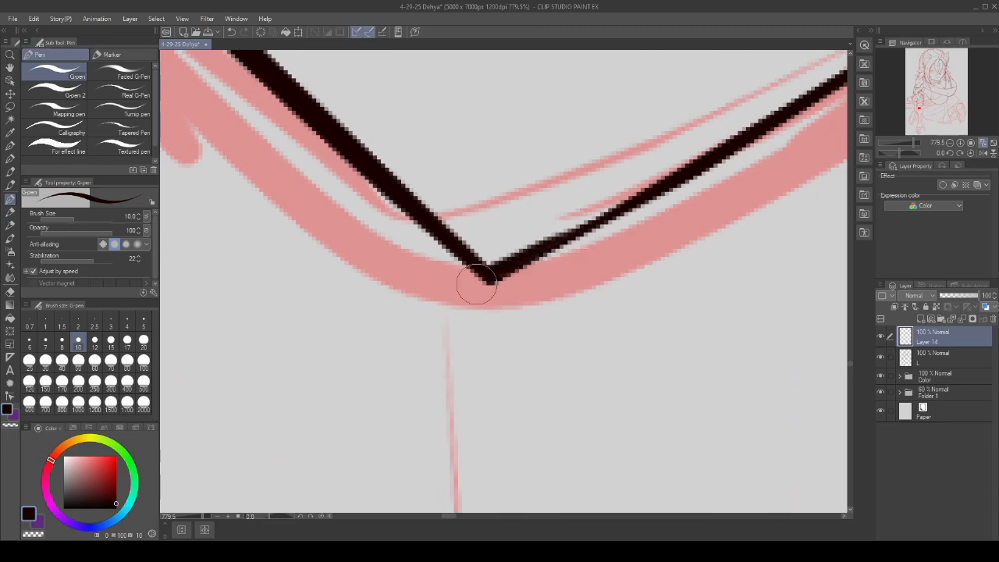
- Thicken the thin lower end of the plate's right edge where it runs into the V's tip
scroll(476, 286, "down", 12)
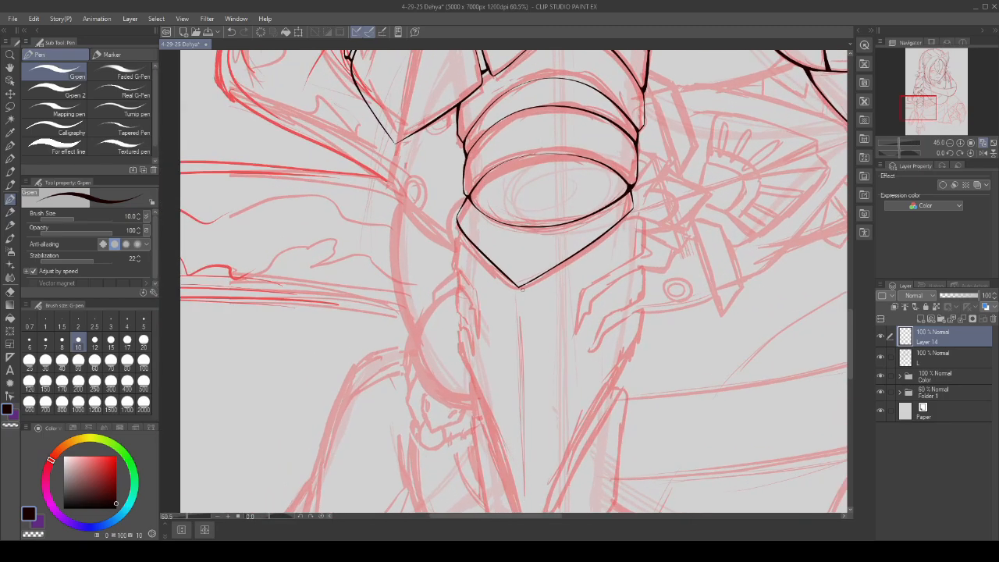
scroll(522, 289, "up", 12)
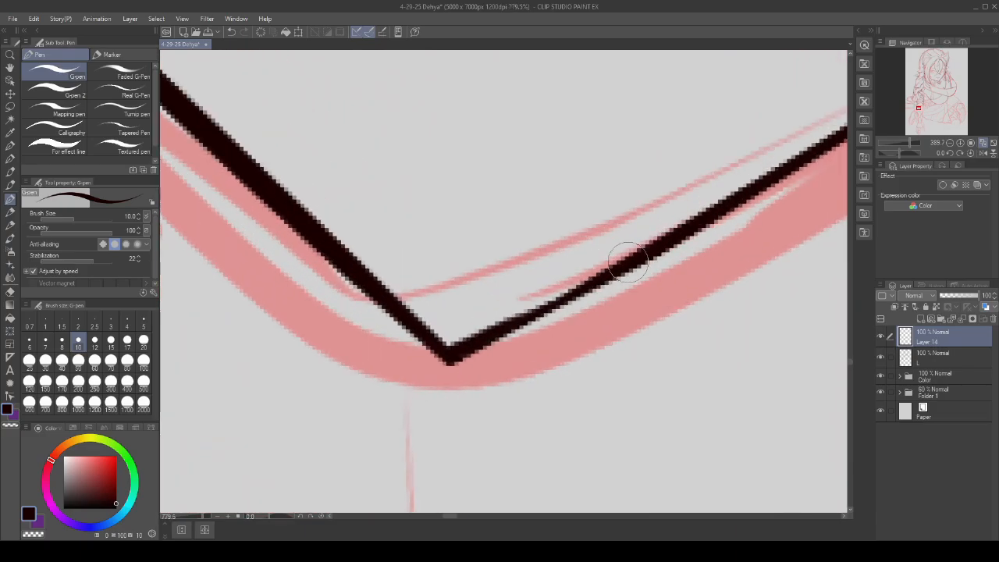
left_click_drag(629, 262, 445, 353)
scroll(491, 334, "down", 9)
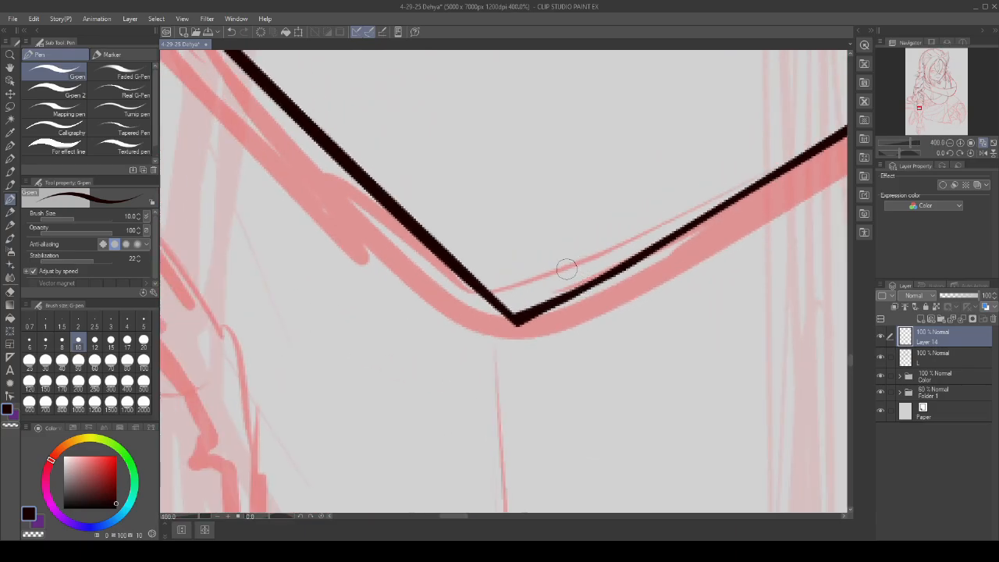
- Fill the junctions where the plate's side edges meet the oval's corners, and merge Layer 14 into layer L
scroll(634, 206, "up", 3)
scroll(601, 211, "up", 6)
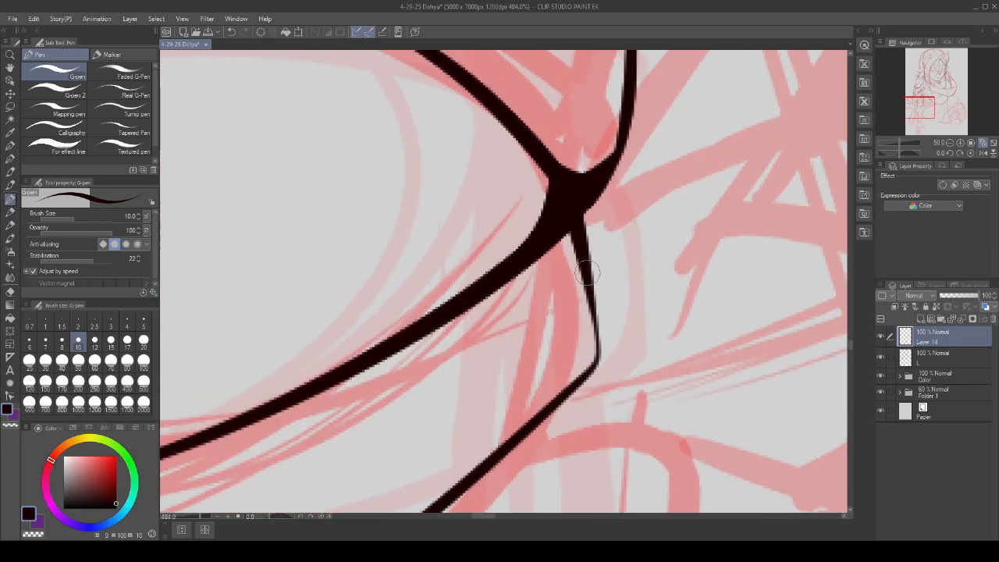
scroll(562, 216, "down", 8)
scroll(415, 216, "up", 6)
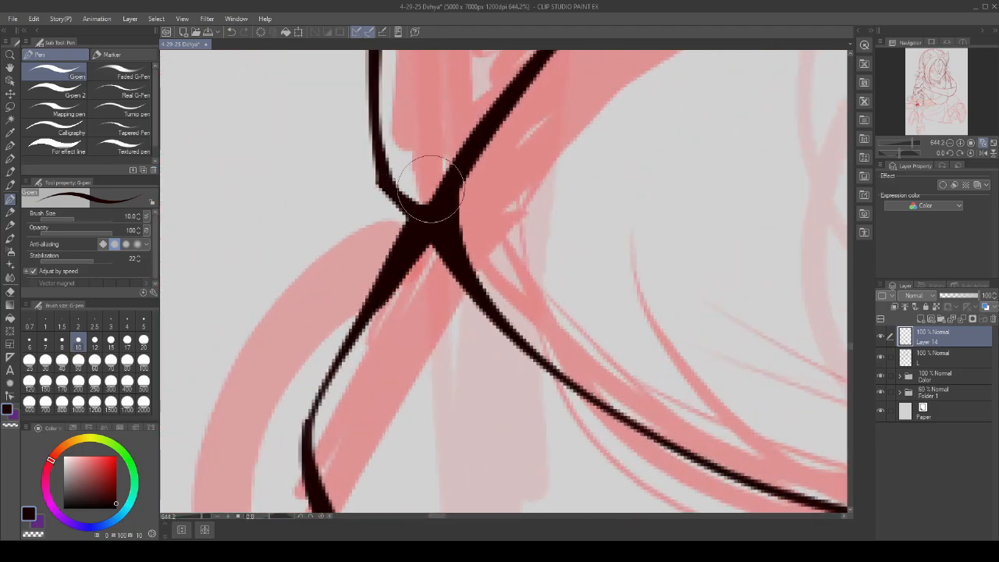
scroll(415, 179, "down", 8)
scroll(505, 194, "down", 3)
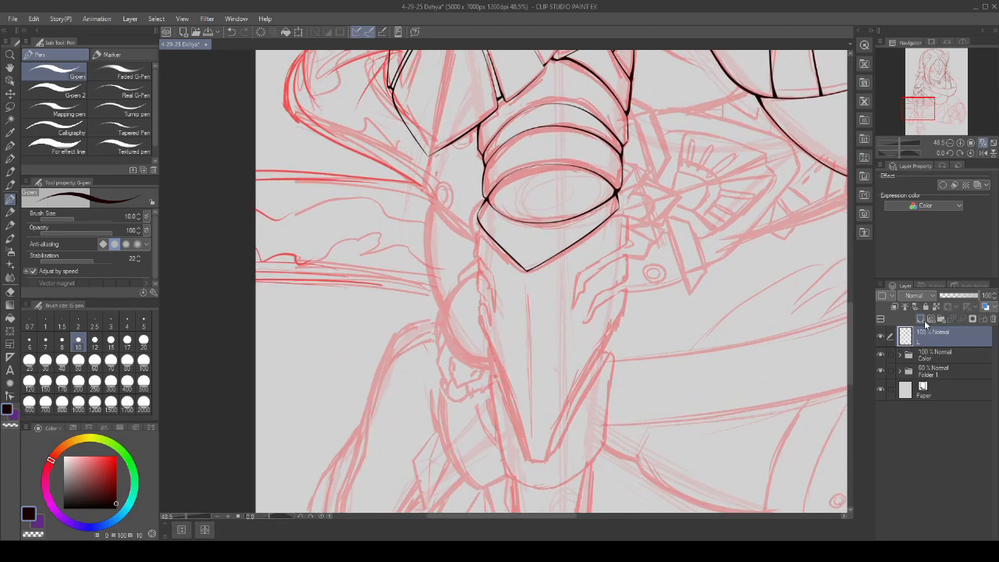
- On a new layer, ink the armor's right edge below the V-shaped plate and the two stepped notches on that side
scroll(583, 262, "up", 2)
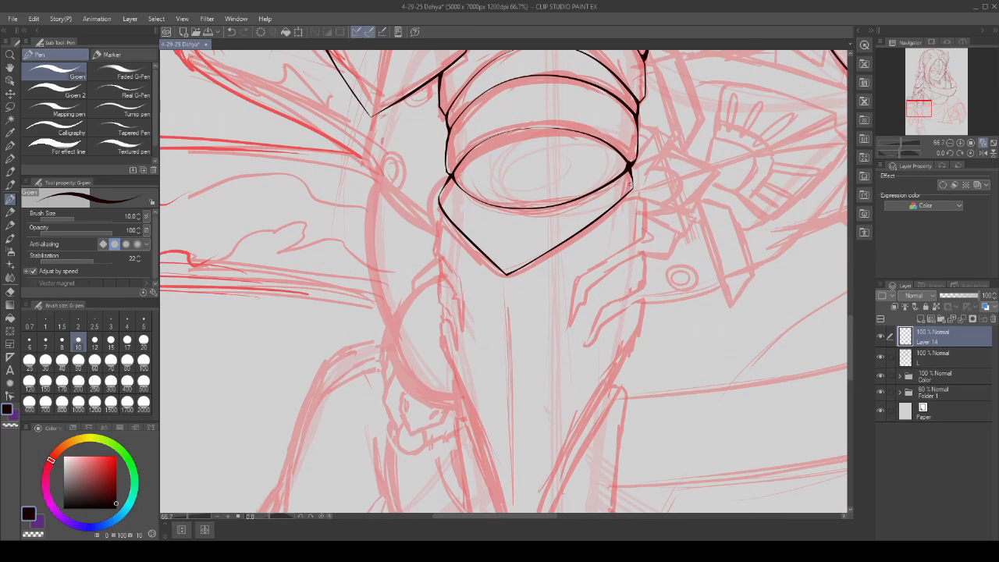
left_click_drag(632, 184, 629, 237)
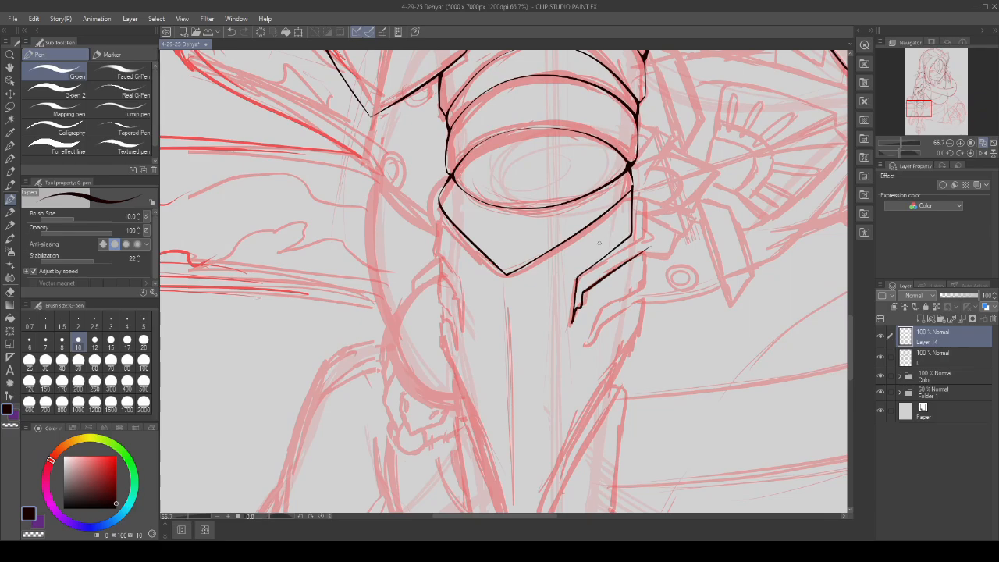
scroll(599, 243, "up", 1)
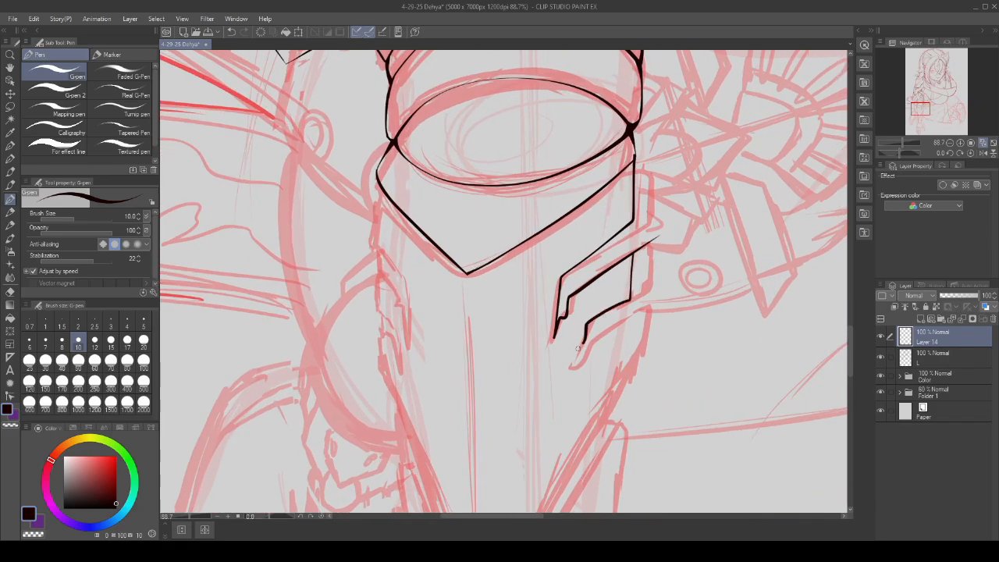
left_click_drag(637, 313, 654, 309)
scroll(654, 309, "up", 5)
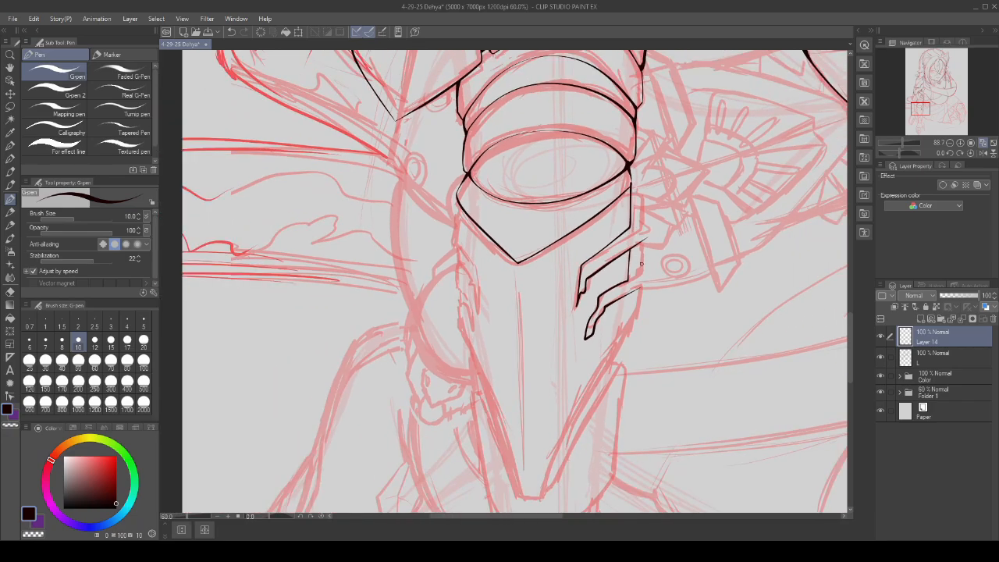
- Undo the last strokes and rework the corner where the short right edge between the notches meets the line below it
key("ctrl+z")
key("ctrl+z")
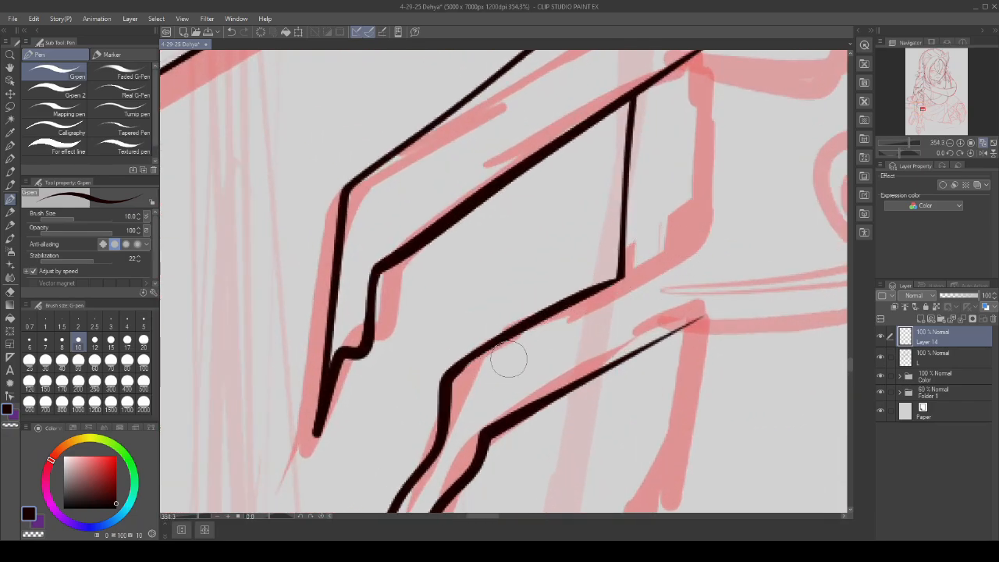
scroll(628, 234, "up", 1)
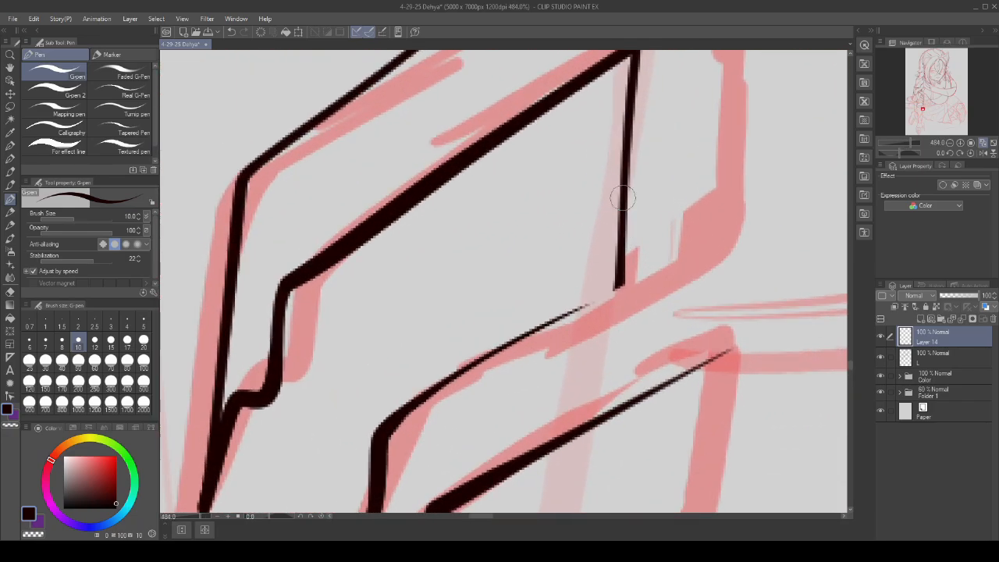
scroll(450, 370, "down", 5)
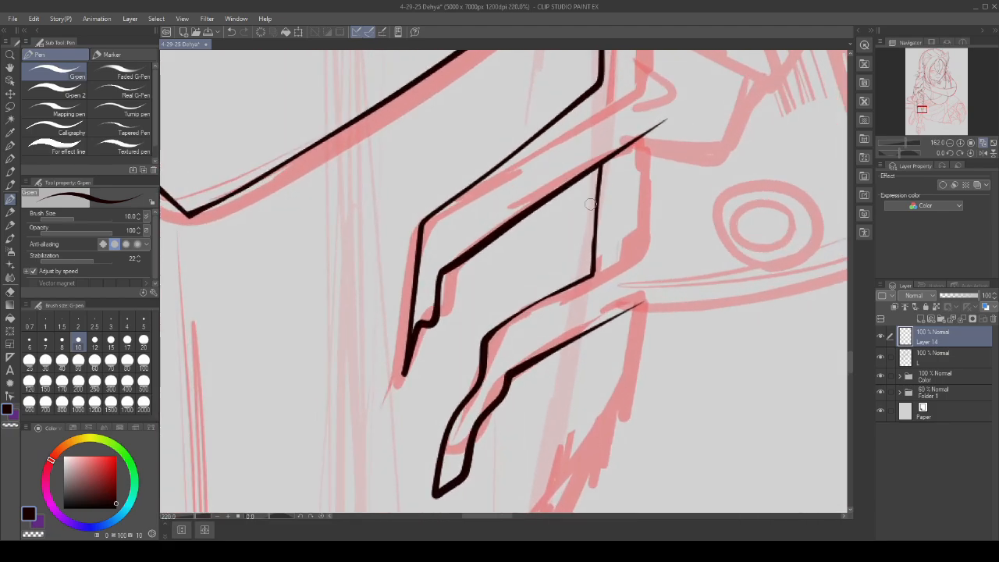
- Trim the overshooting outer ends of the upper edges around the two stepped notches
scroll(646, 181, "up", 3)
scroll(646, 181, "up", 1)
mouse_move(658, 183)
left_mouse_down()
mouse_move(597, 235)
mouse_move(577, 216)
left_mouse_up()
scroll(581, 214, "down", 2)
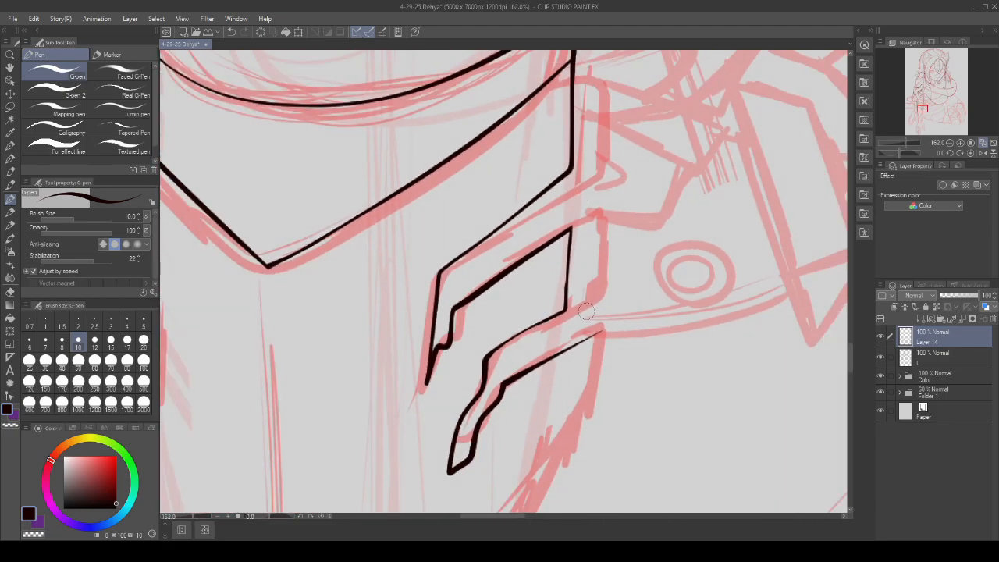
scroll(560, 264, "down", 3)
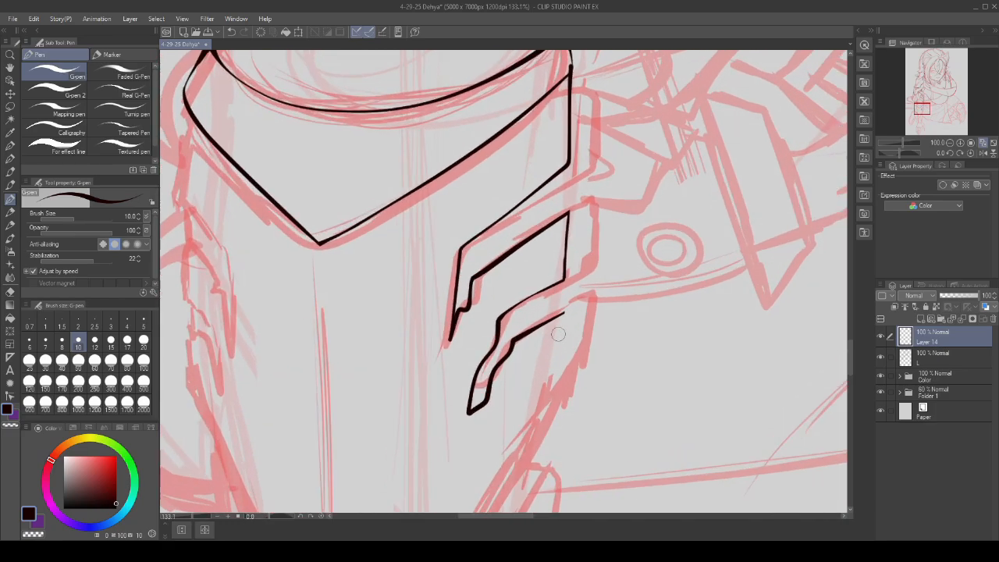
- Thicken the short right edge between the two notches and fill its lower corner so it tapers upward
scroll(595, 220, "up", 4)
scroll(596, 220, "up", 4)
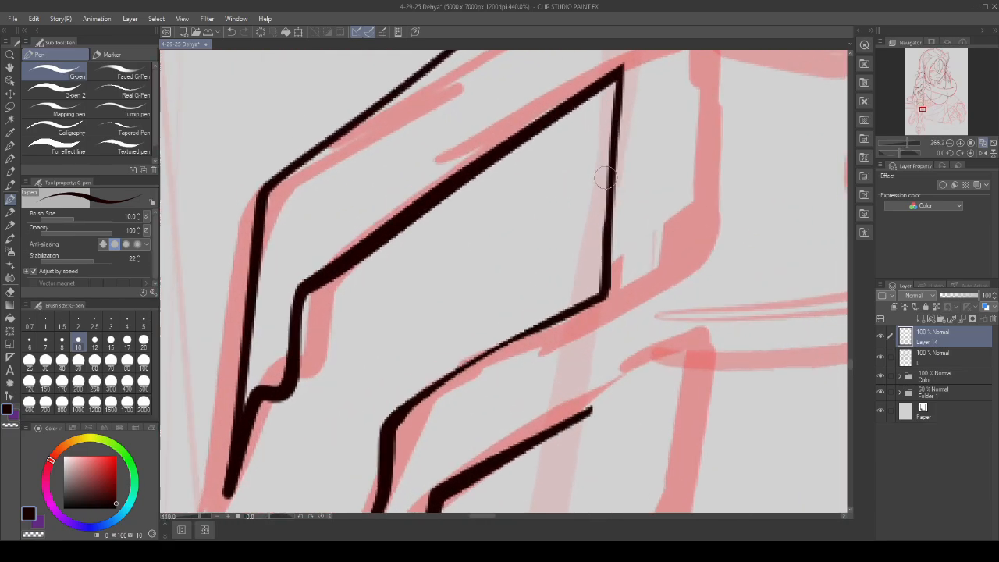
mouse_move(618, 111)
left_mouse_down()
mouse_move(579, 306)
mouse_move(599, 281)
mouse_move(601, 252)
left_mouse_up()
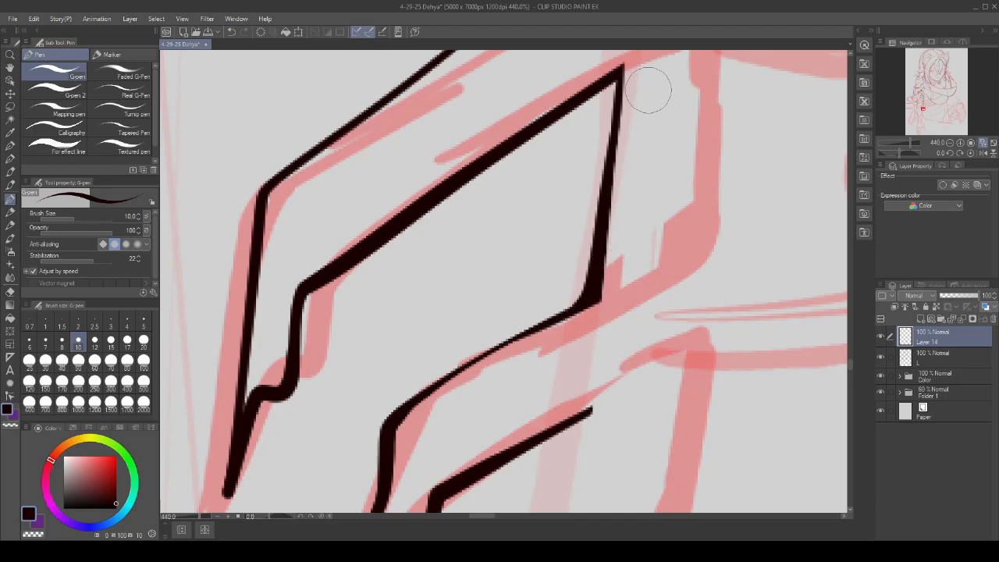
- Ink the forearm plate's long right edge from the lower notch down to the narrow tip
scroll(642, 218, "down", 6)
scroll(584, 209, "up", 2)
scroll(535, 352, "down", 1)
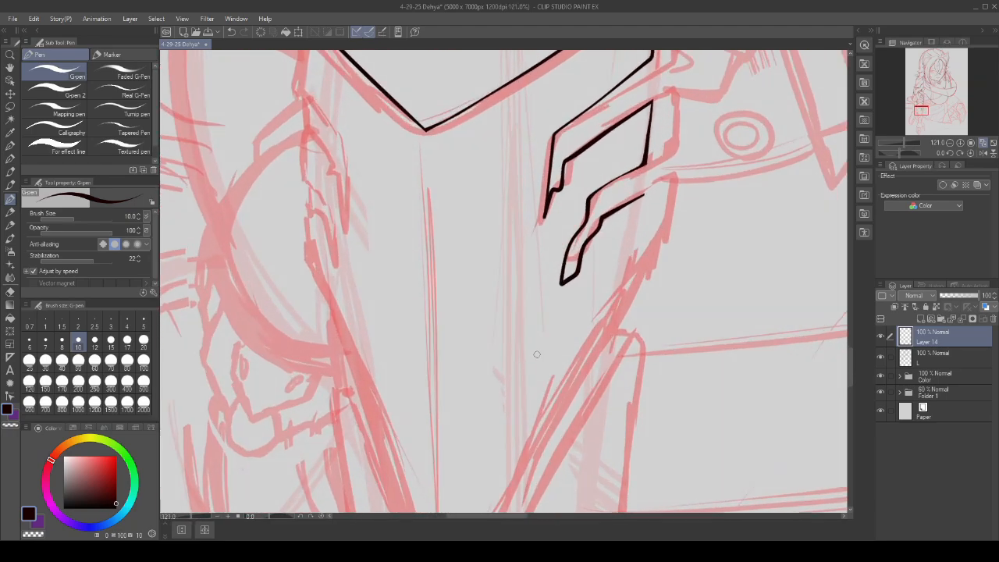
scroll(636, 187, "down", 3)
scroll(640, 219, "up", 2)
scroll(645, 181, "up", 1)
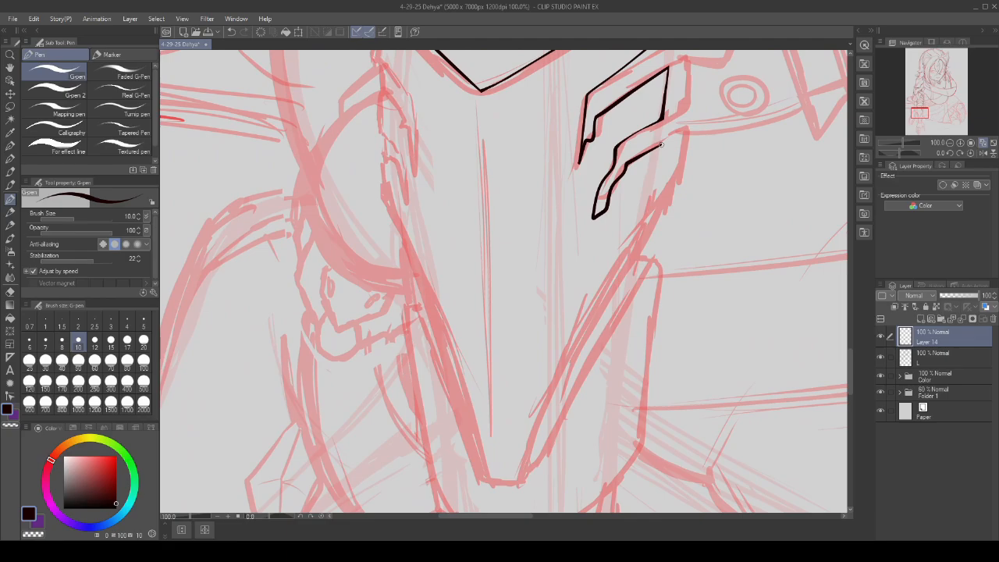
left_click_drag(645, 210, 509, 491)
scroll(509, 492, "down", 4)
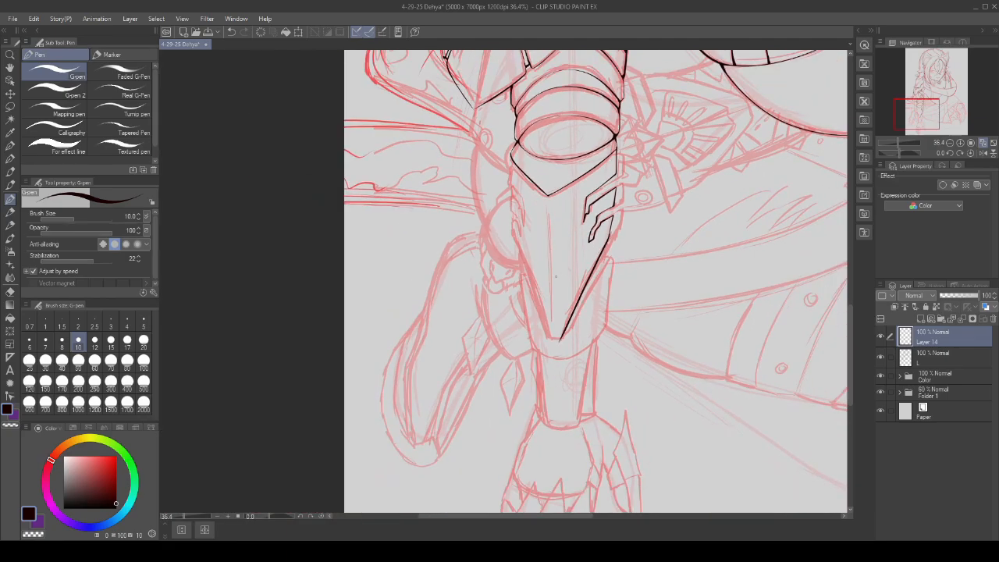
- Ink the forearm plate's long left edge down to the narrow tip, undoing the strokes that miss the sketch
scroll(502, 262, "up", 1)
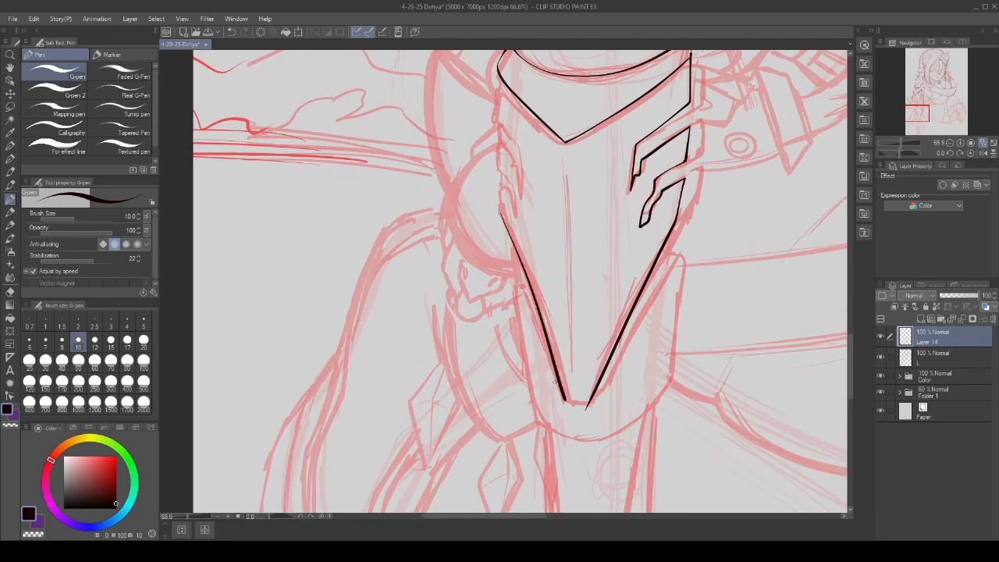
key("ctrl+z")
mouse_move(498, 207)
left_mouse_down()
mouse_move(570, 418)
mouse_move(487, 200)
left_mouse_up()
key("ctrl+z")
key("ctrl+z")
key("ctrl+z")
scroll(486, 199, "down", 3)
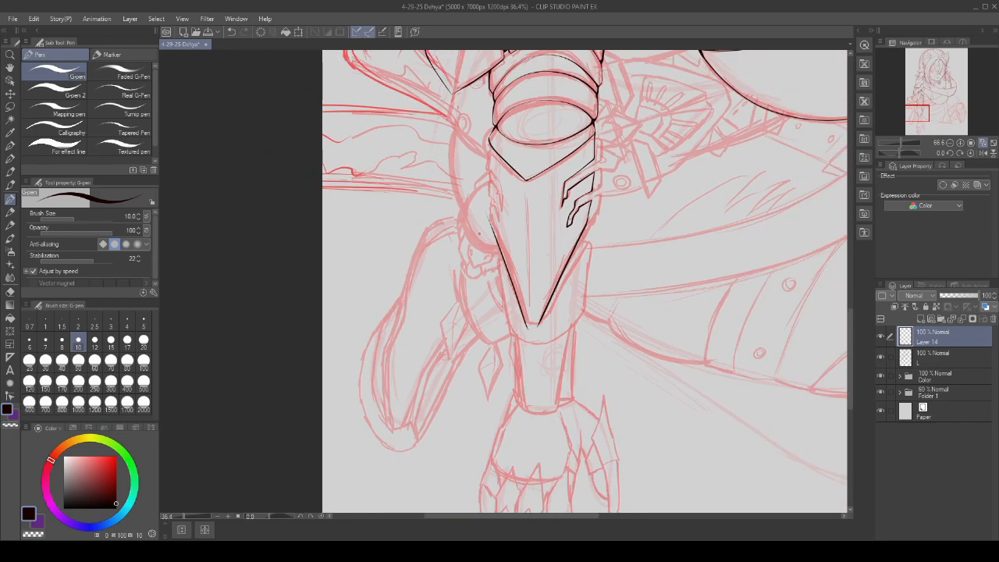
- Join the lower ends of the forearm plate's two long edges with a short stroke across the blunt tip
scroll(530, 327, "up", 5)
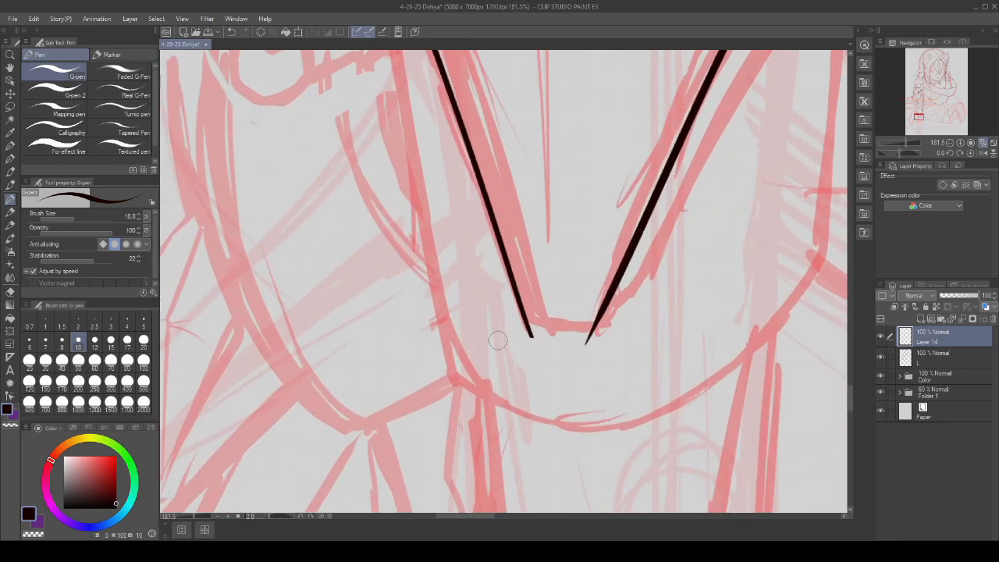
scroll(510, 331, "up", 3)
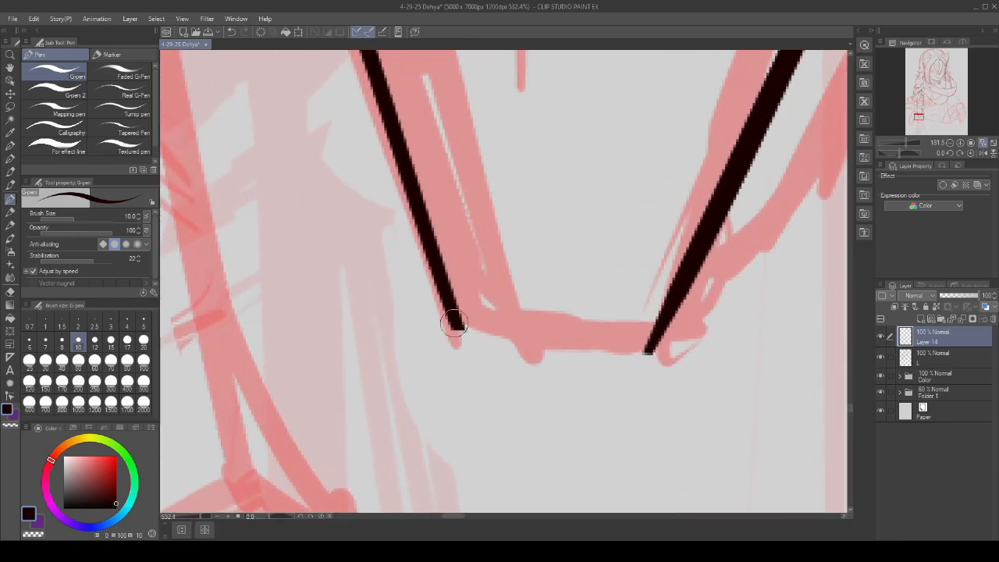
left_click_drag(459, 326, 641, 359)
scroll(484, 336, "up", 2)
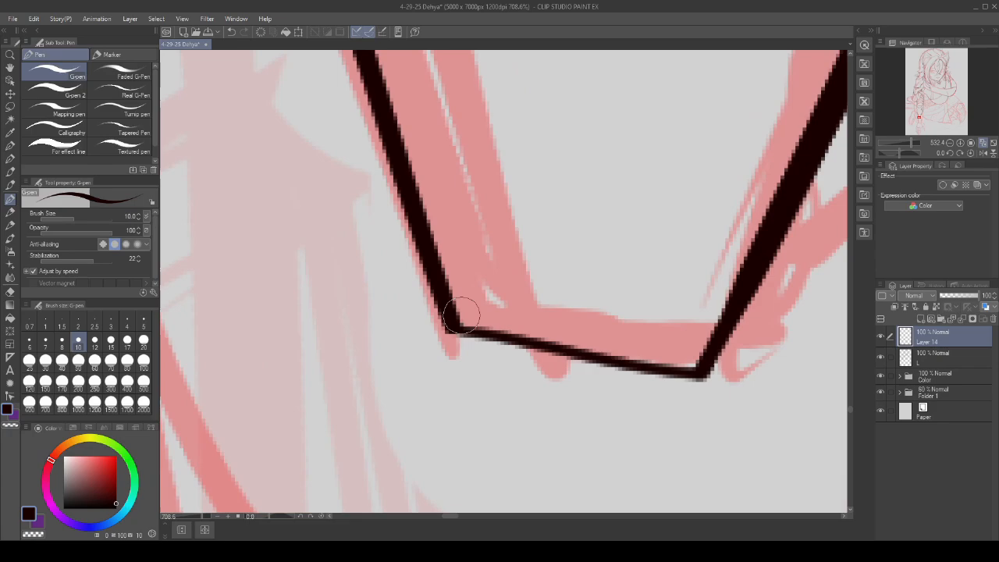
- Thicken the blunt tip's bottom stroke and corners, and ink a thin center line down the forearm plate
mouse_move(551, 355)
left_mouse_down()
mouse_move(437, 312)
mouse_move(529, 334)
mouse_move(457, 323)
mouse_move(502, 334)
mouse_move(662, 346)
mouse_move(640, 352)
mouse_move(687, 320)
left_mouse_up()
scroll(452, 320, "down", 2)
scroll(620, 326, "up", 2)
scroll(687, 320, "down", 10)
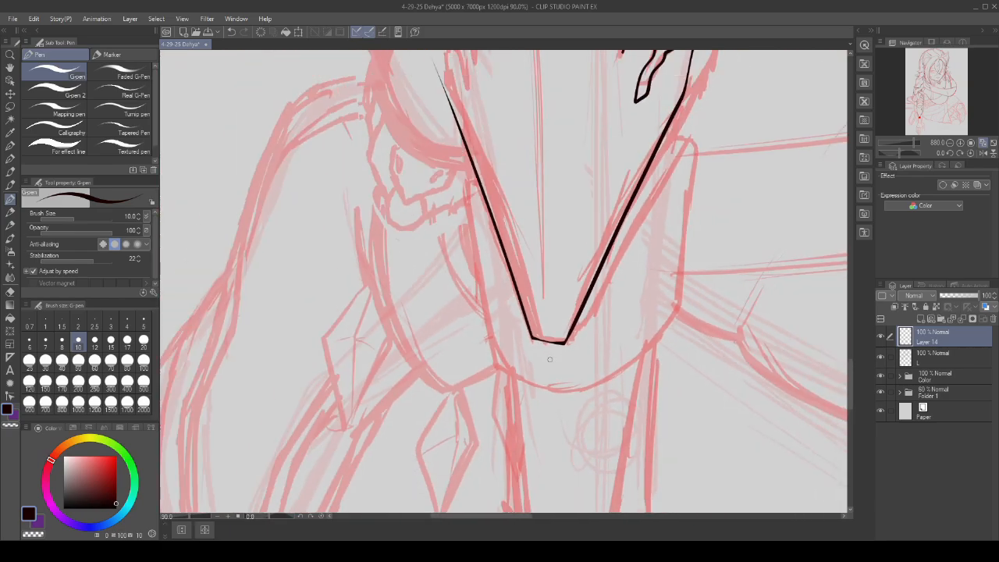
scroll(570, 250, "up", 1)
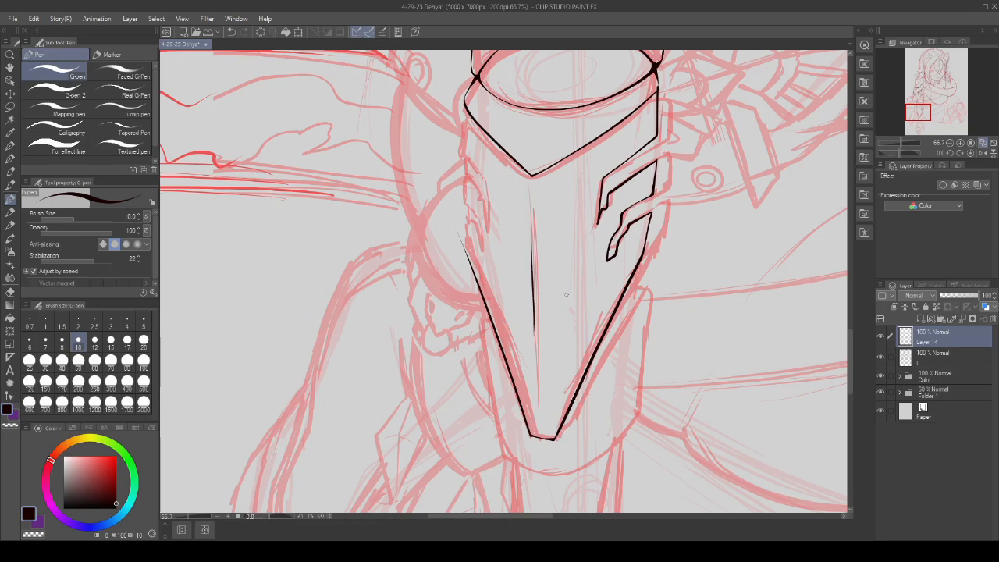
- Close the lower notch's outer end with a short vertical line and thicken both of its junctions
scroll(567, 294, "up", 2)
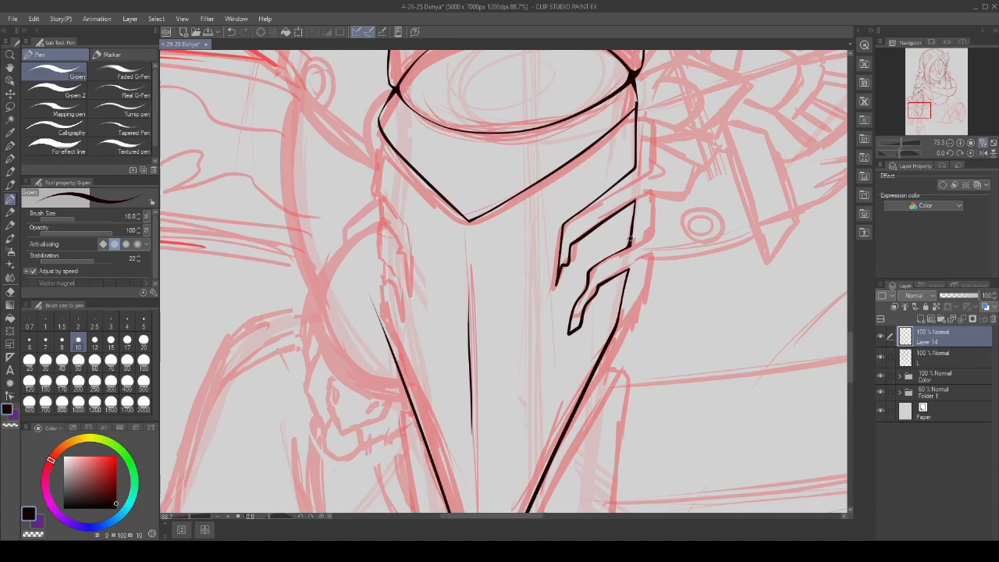
scroll(629, 239, "up", 6)
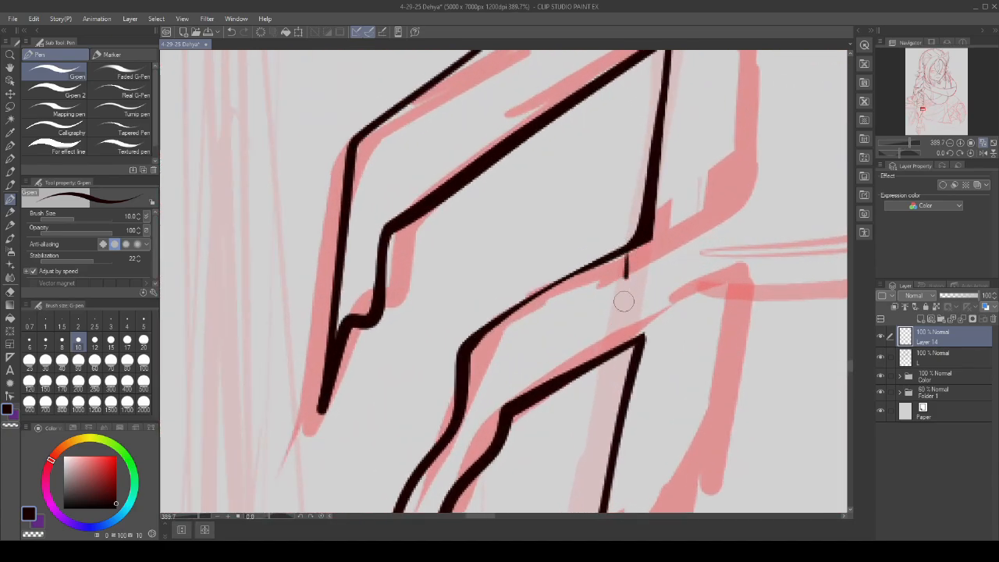
left_click_drag(625, 275, 622, 348)
scroll(622, 348, "up", 3)
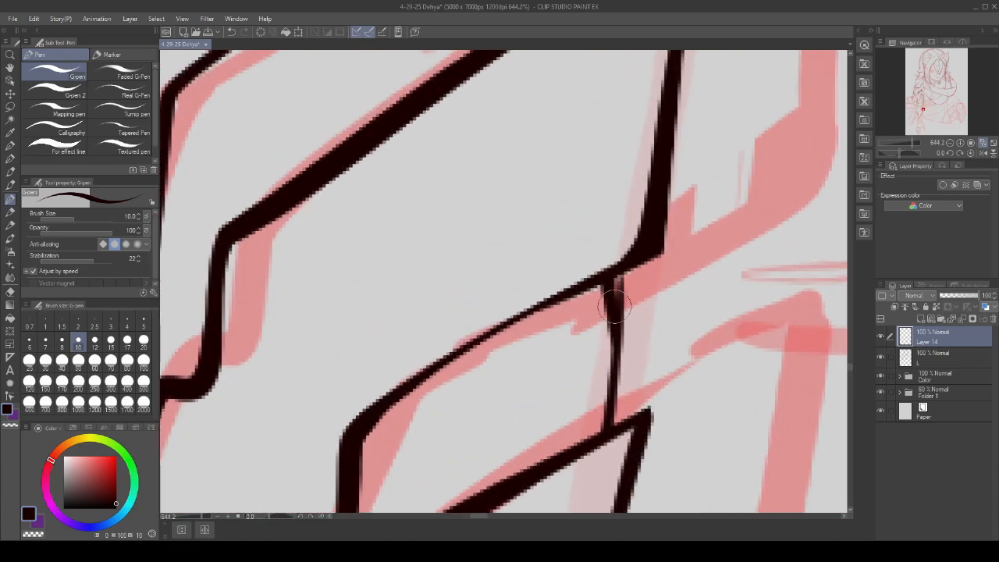
left_click_drag(615, 307, 616, 267)
scroll(616, 270, "up", 1)
mouse_move(620, 329)
left_mouse_down()
mouse_move(581, 418)
mouse_move(611, 370)
left_mouse_up()
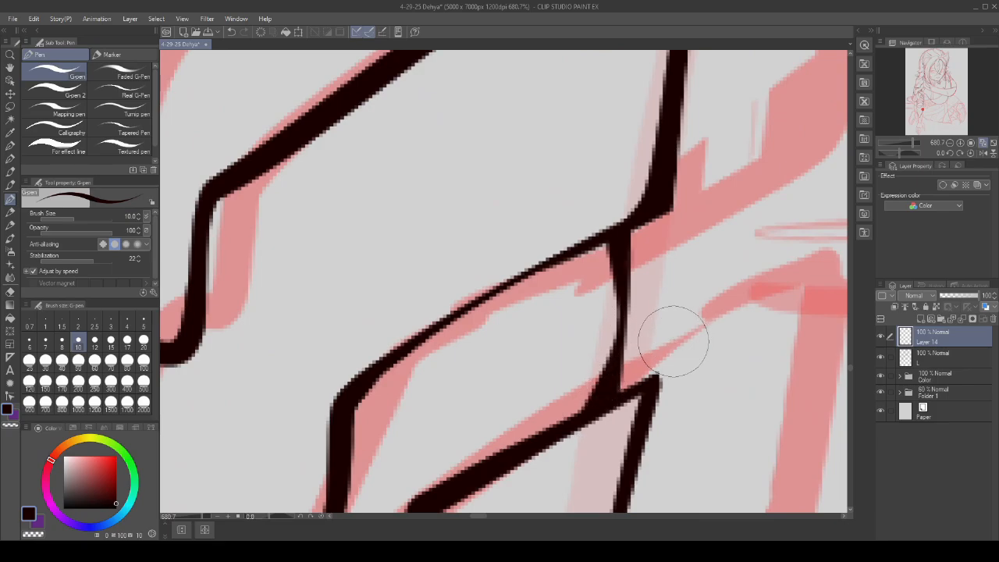
- Close the upper notch's outer end with a short vertical line and fill its junctions with the edges above and below
scroll(676, 335, "down", 5)
scroll(595, 235, "up", 2)
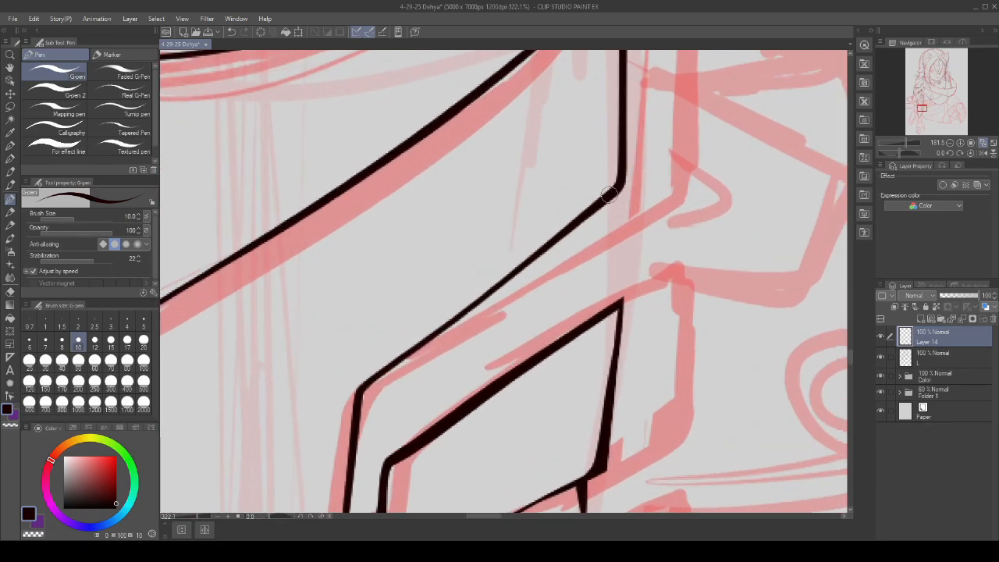
scroll(589, 331, "up", 1)
key("ctrl+z")
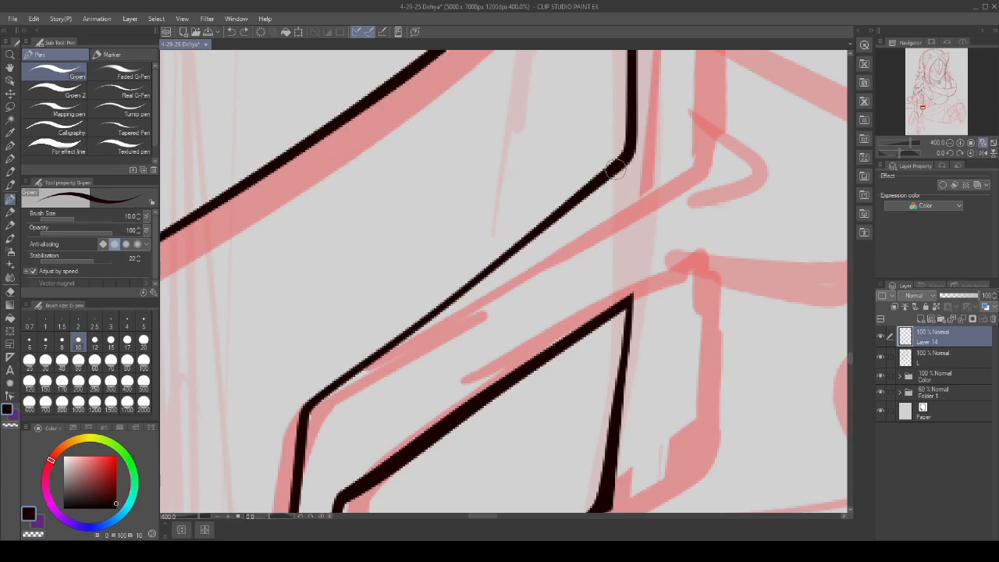
left_click_drag(616, 162, 598, 312)
scroll(605, 293, "up", 2)
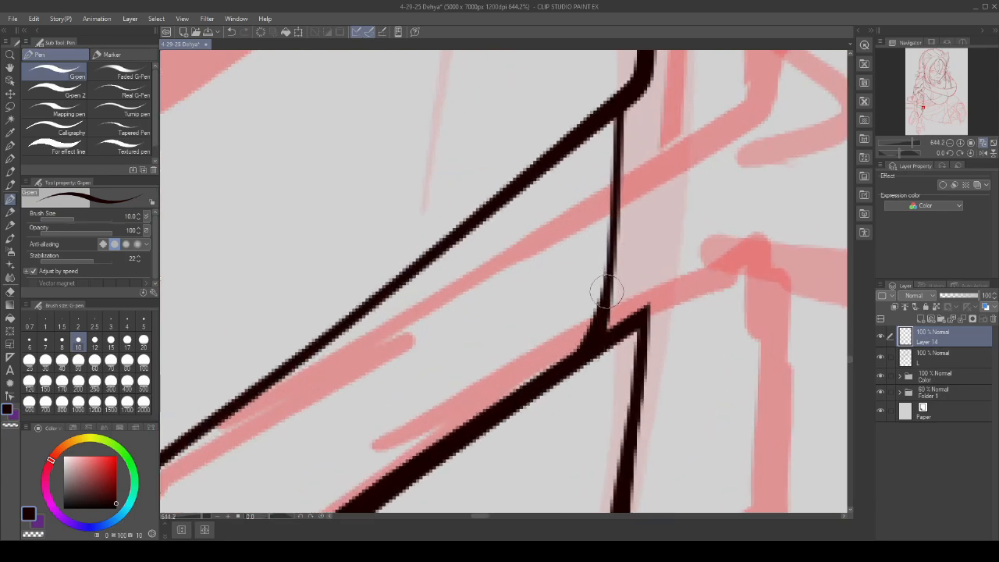
left_click_drag(608, 138, 613, 120)
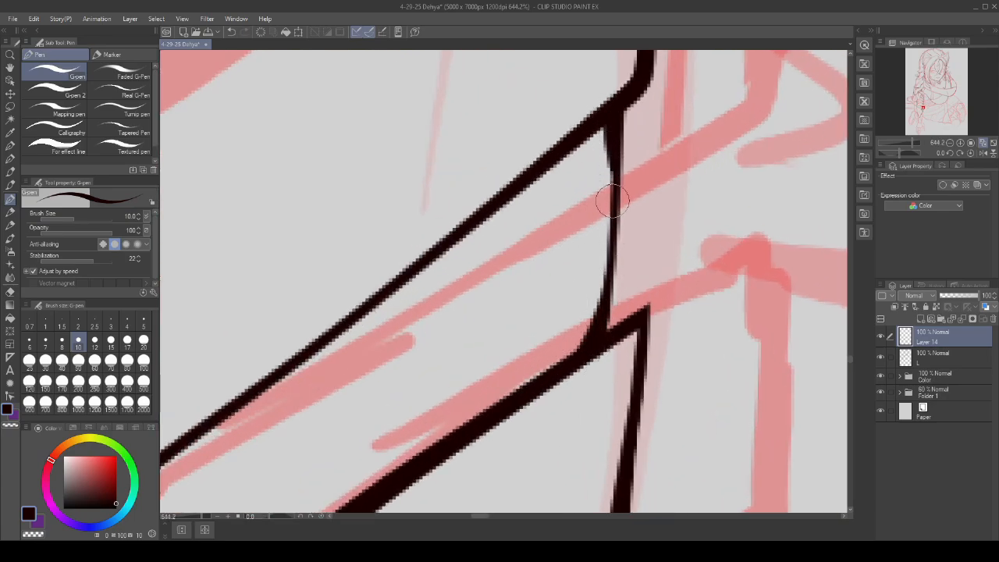
- Thicken the junction where the V-shaped plate's right side meets the armor's vertical right edge
scroll(613, 202, "down", 10)
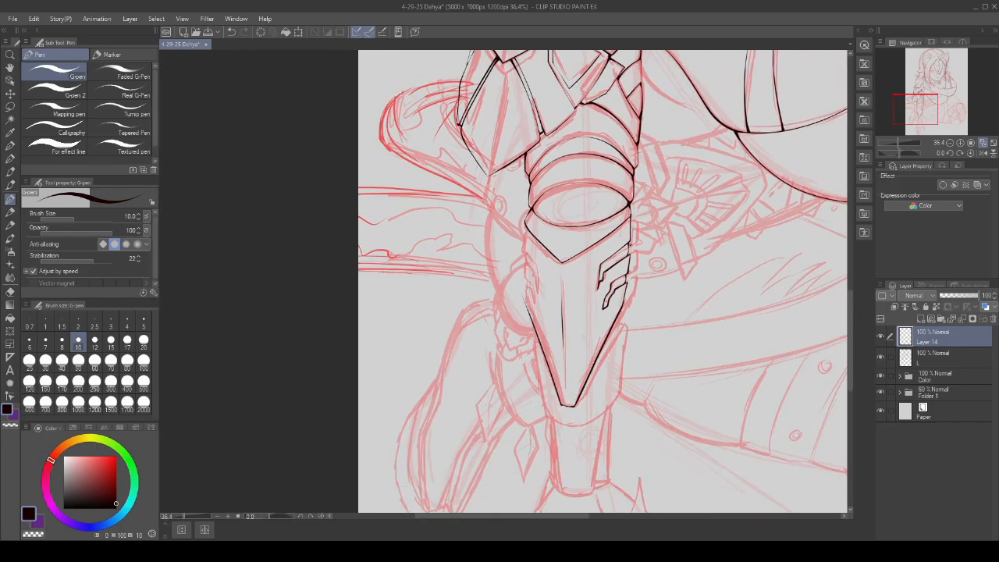
scroll(551, 280, "up", 10)
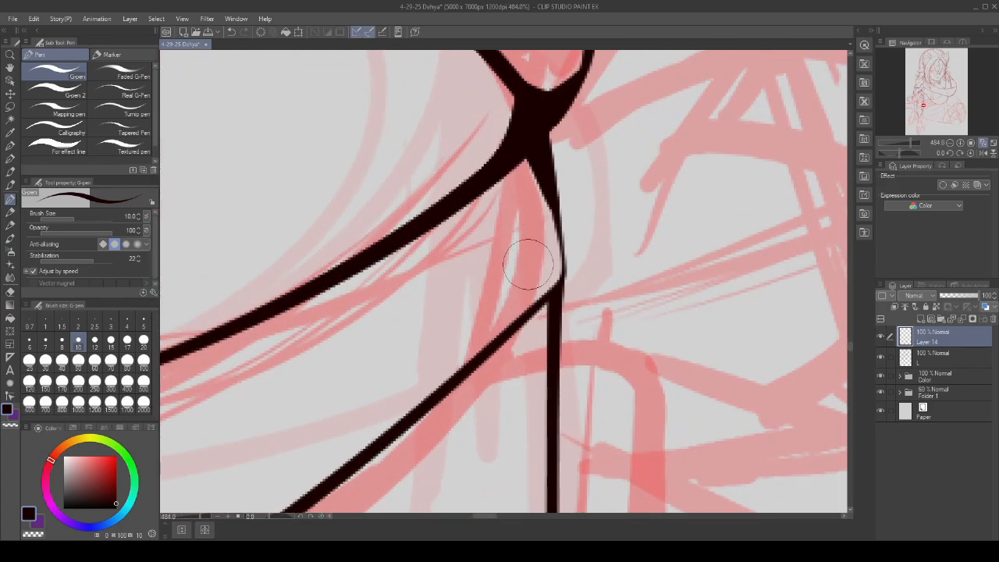
scroll(528, 265, "down", 2)
left_click_drag(546, 476, 542, 330)
scroll(593, 297, "down", 3)
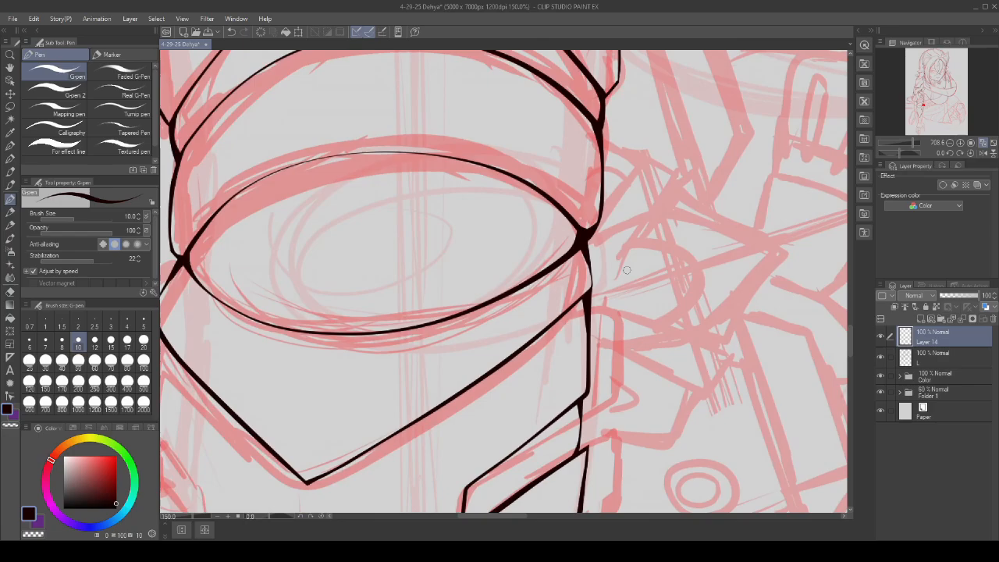
- Trim the thin upper end of the forearm plate's long left edge
scroll(627, 270, "down", 3)
scroll(562, 289, "up", 2)
scroll(511, 314, "down", 3)
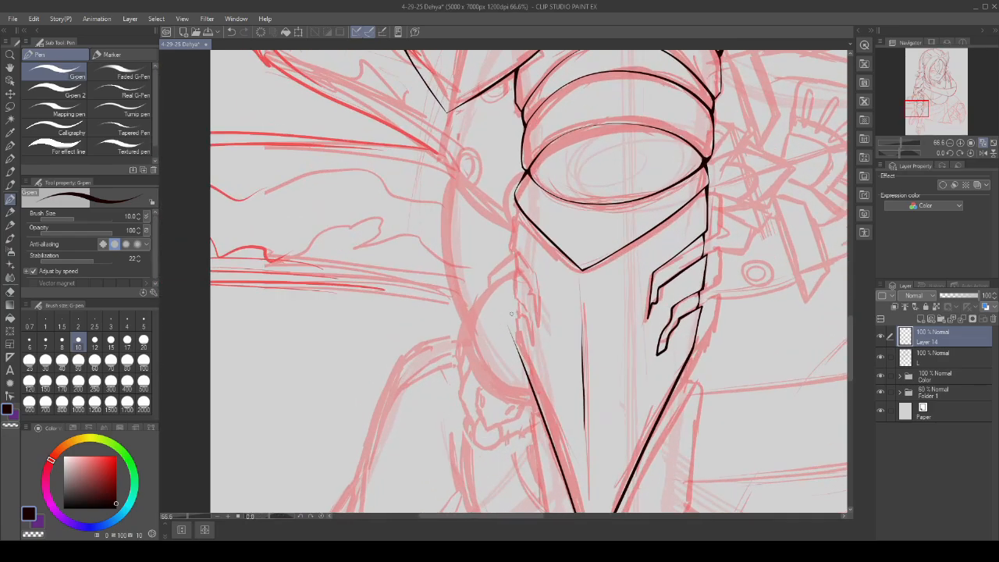
scroll(511, 313, "up", 3)
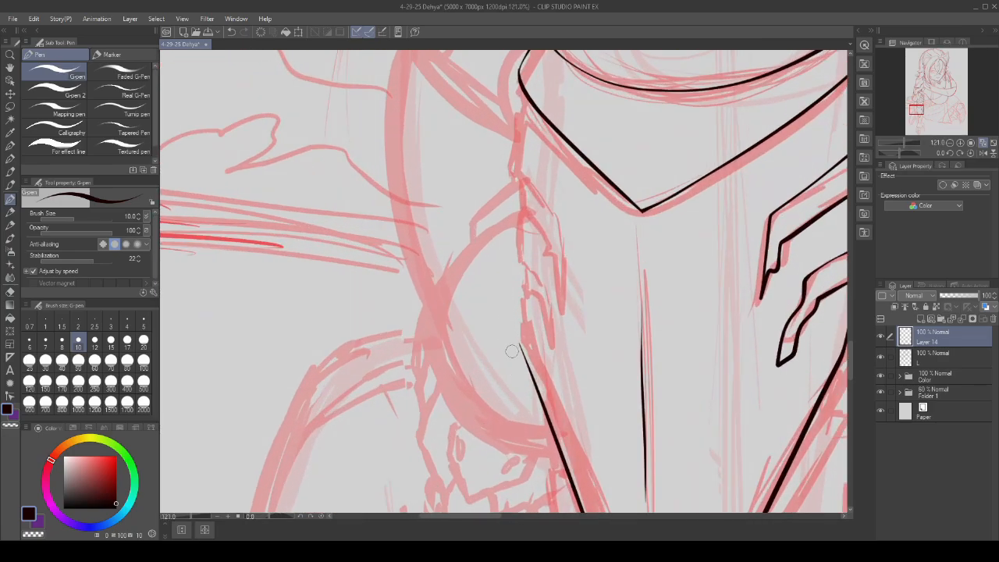
scroll(515, 361, "down", 3)
scroll(515, 361, "up", 2)
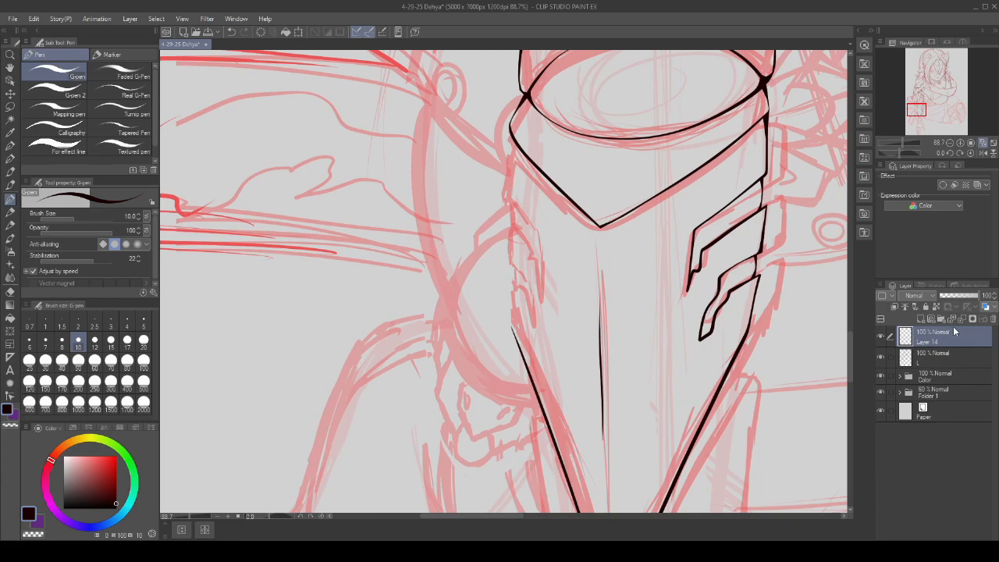
- Merge the finished ink layer down, and on a new layer ink the stepped notches along the long plate's left edge
key("ctrl+e")
left_click(921, 319)
scroll(510, 178, "up", 2)
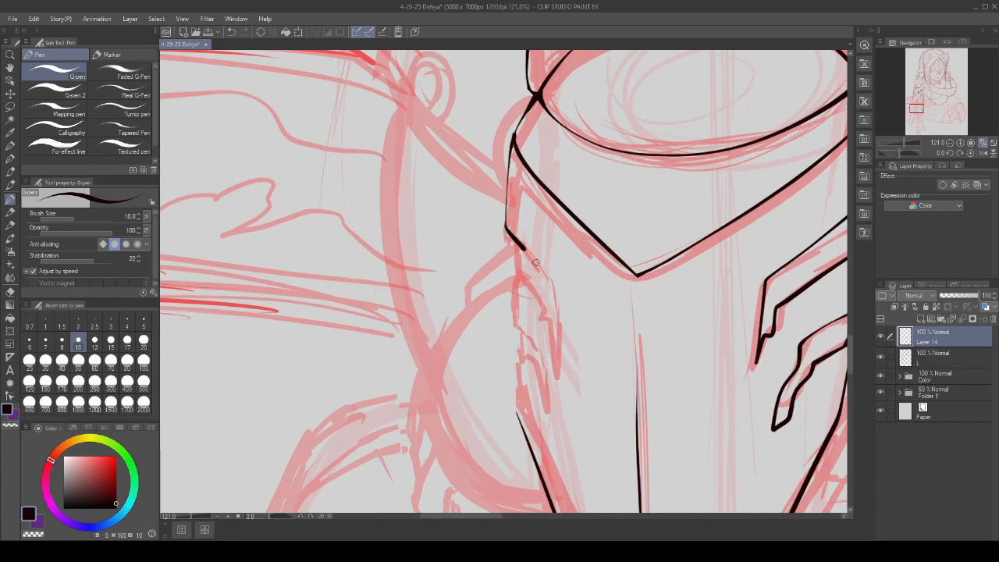
left_click_drag(552, 380, 540, 324)
scroll(531, 297, "down", 2)
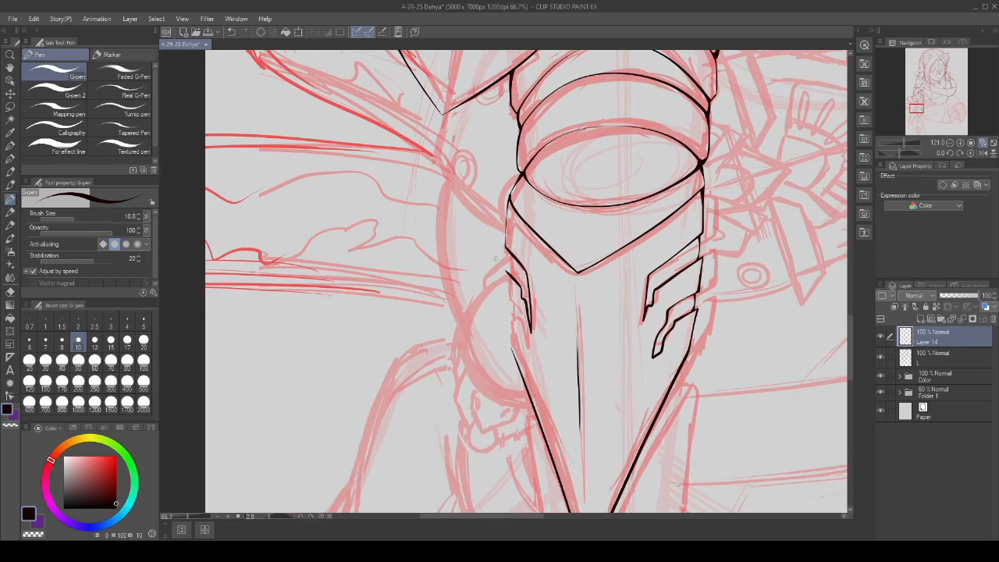
scroll(523, 258, "up", 3)
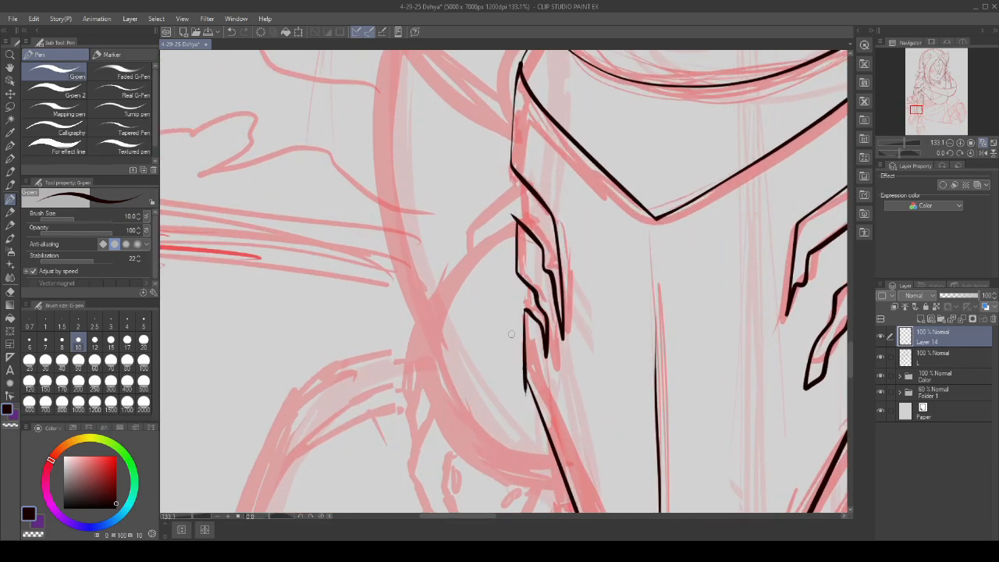
scroll(511, 334, "up", 4)
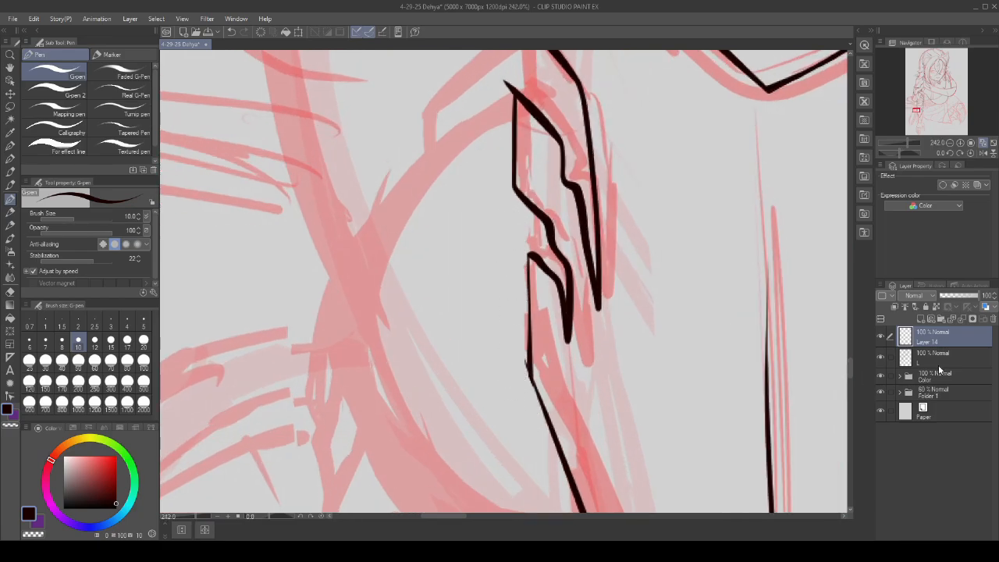
- Trim the overshooting tip of the left upper notch and close its outer end with a short vertical line
left_click(940, 358)
scroll(516, 378, "up", 2)
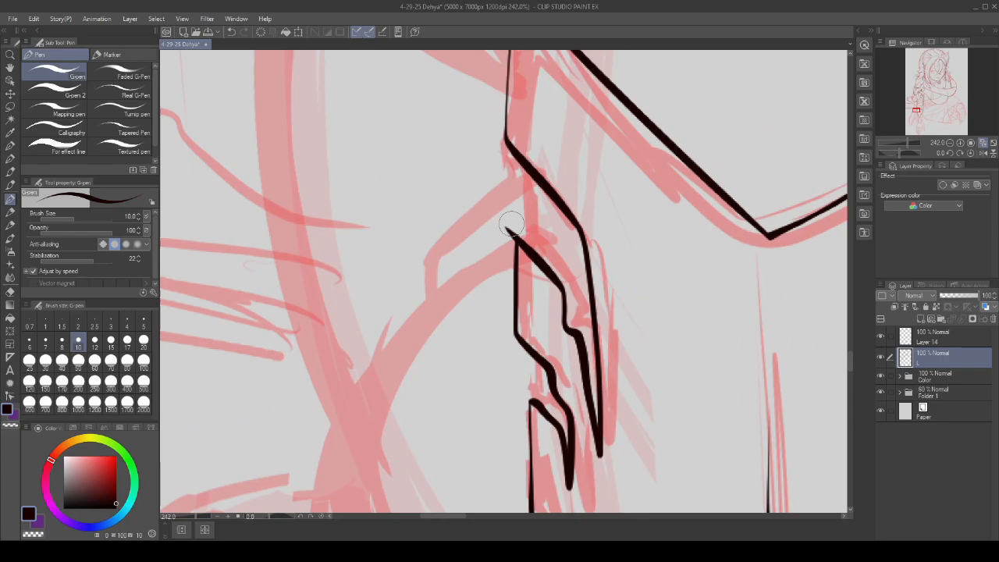
left_click(923, 343)
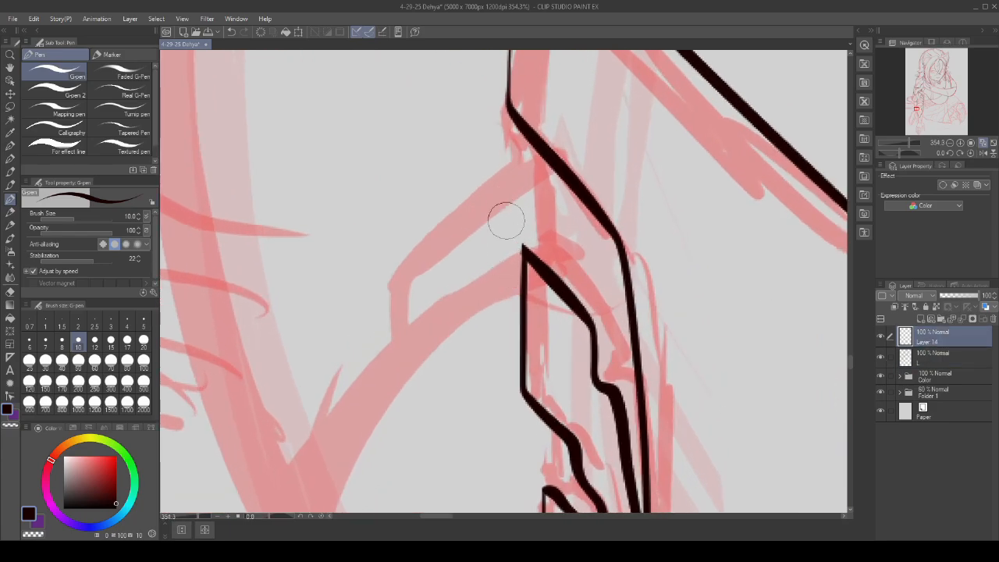
scroll(519, 304, "up", 2)
scroll(533, 227, "down", 4)
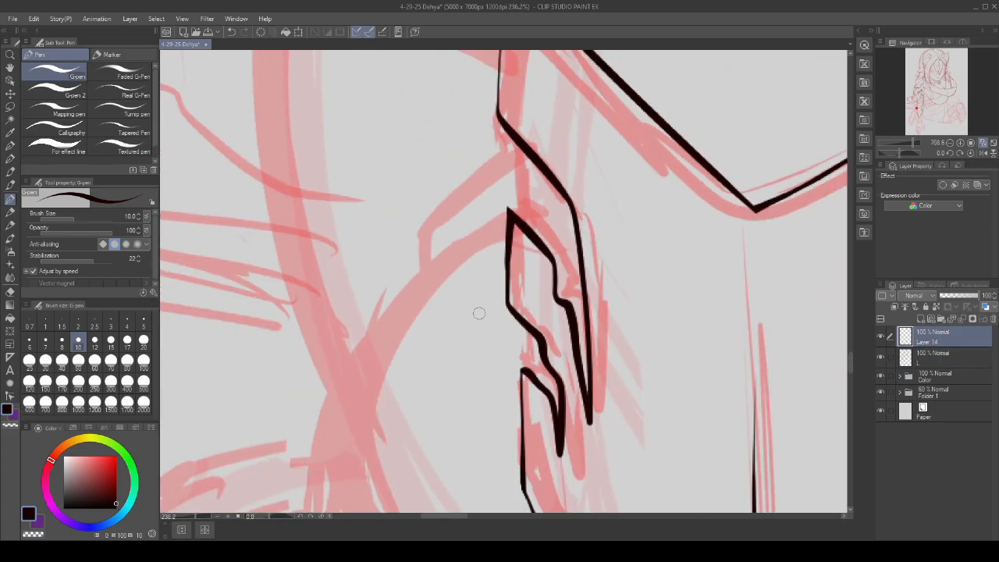
scroll(503, 222, "down", 4)
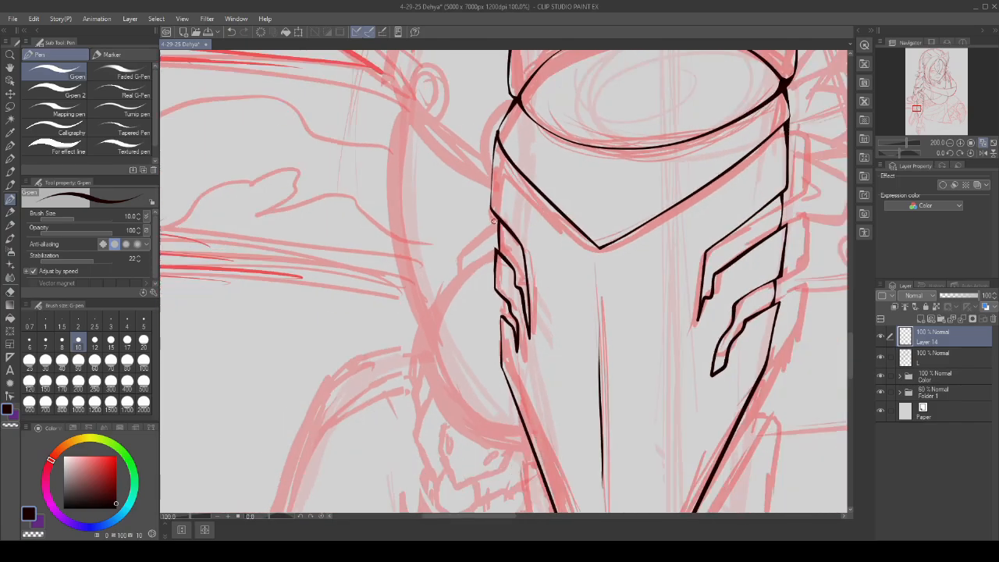
- Thicken the junction where the V-shaped plate's left side meets the armor's left edge
scroll(512, 257, "down", 5)
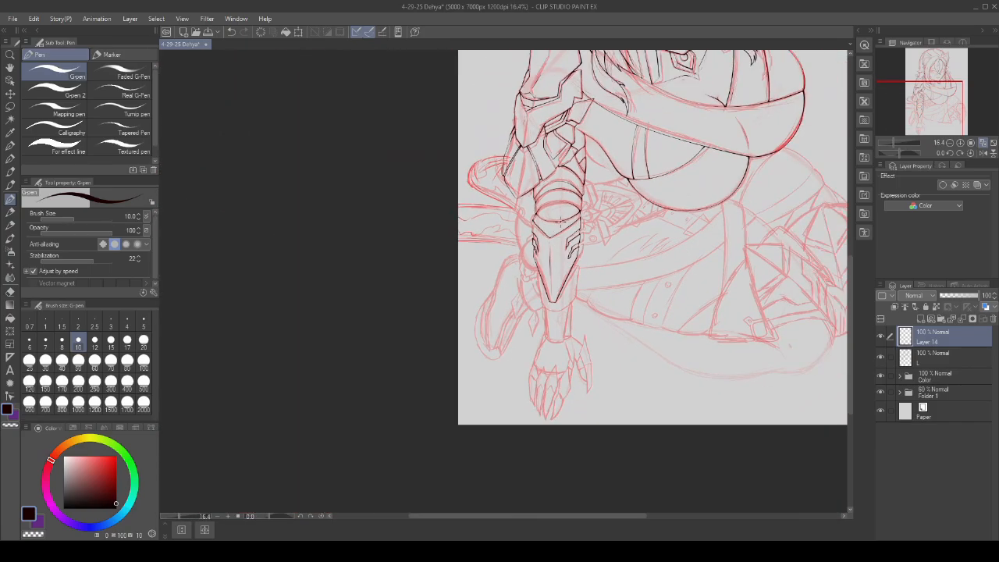
scroll(558, 226, "up", 4)
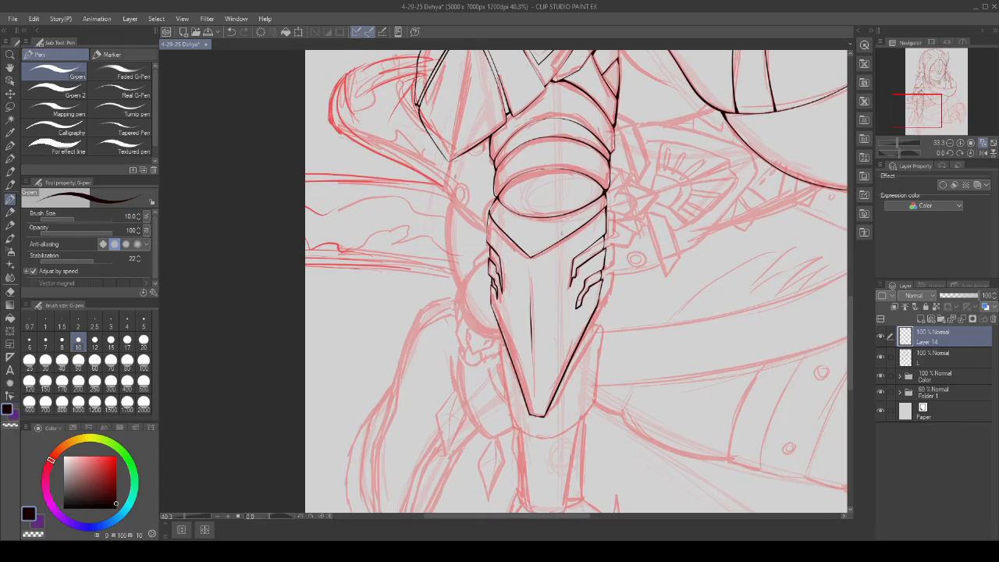
scroll(547, 281, "down", 3)
scroll(468, 270, "up", 8)
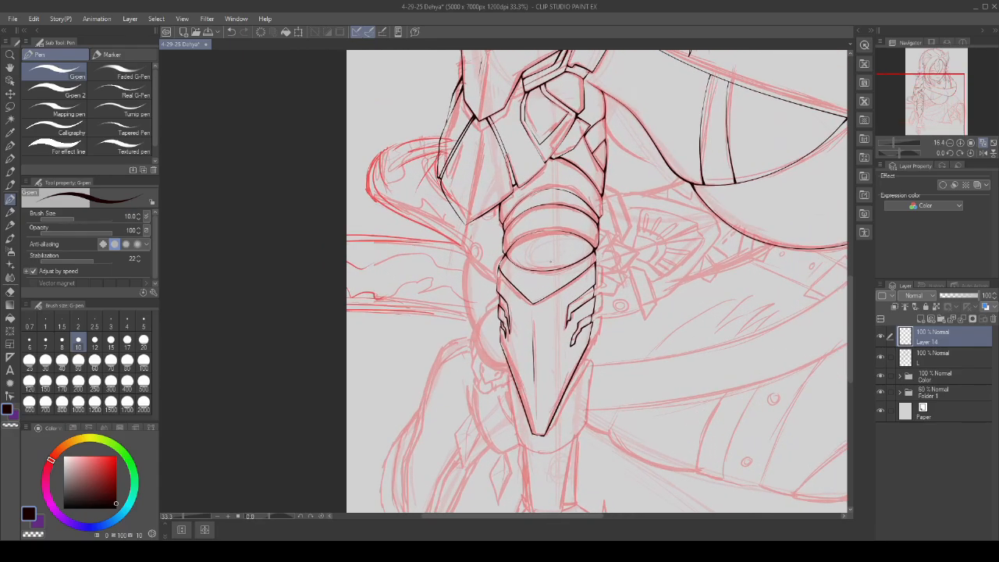
scroll(468, 270, "up", 4)
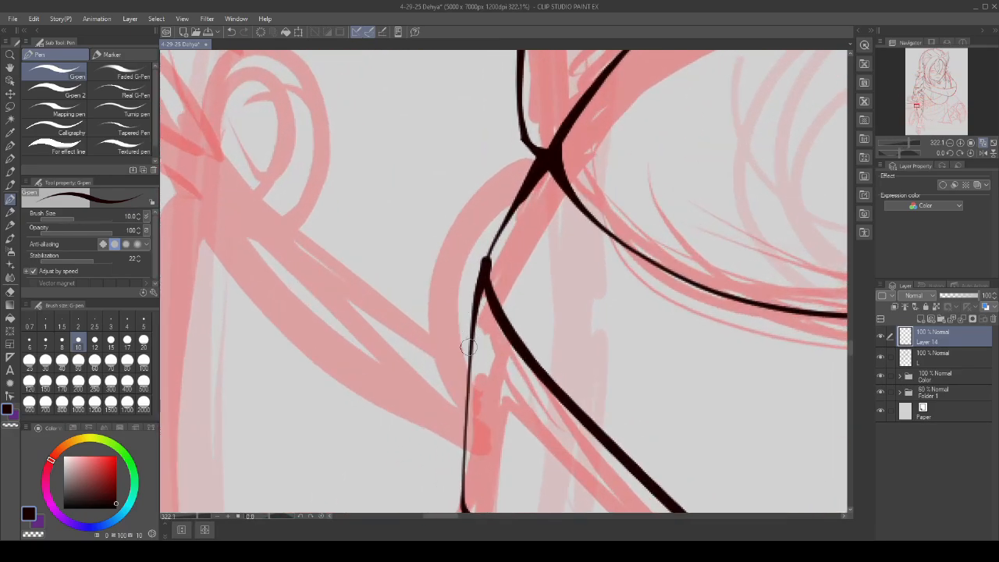
scroll(478, 316, "down", 1)
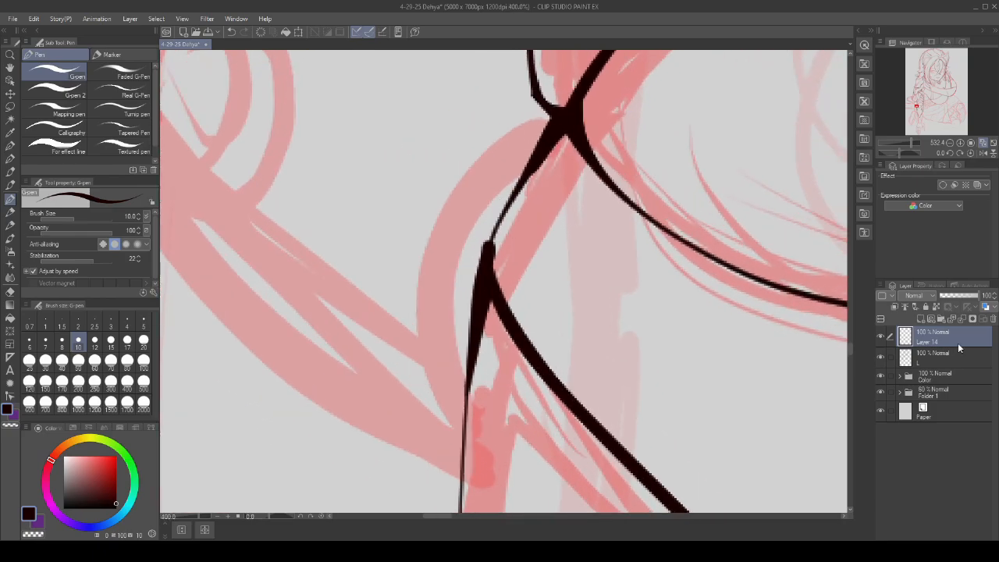
- Trim the line end protruding at the V-shaped plate's upper left corner and refine the edge below it
left_click(948, 360)
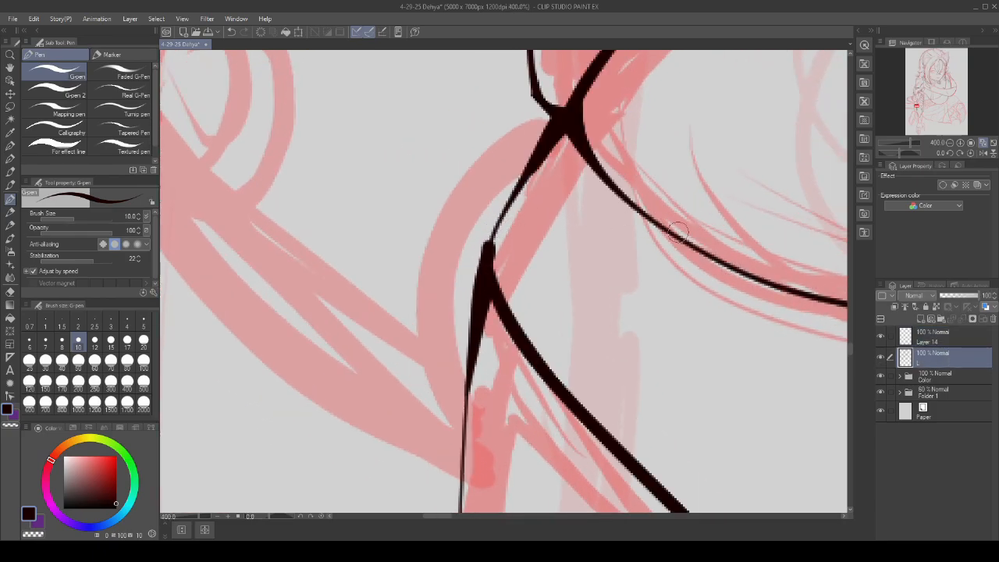
left_click(931, 339)
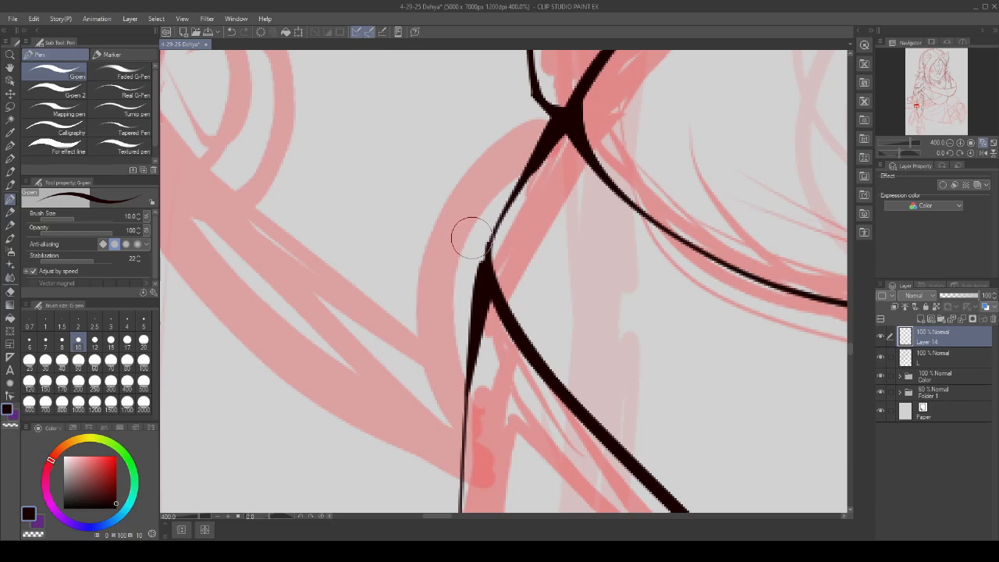
scroll(461, 391, "up", 2)
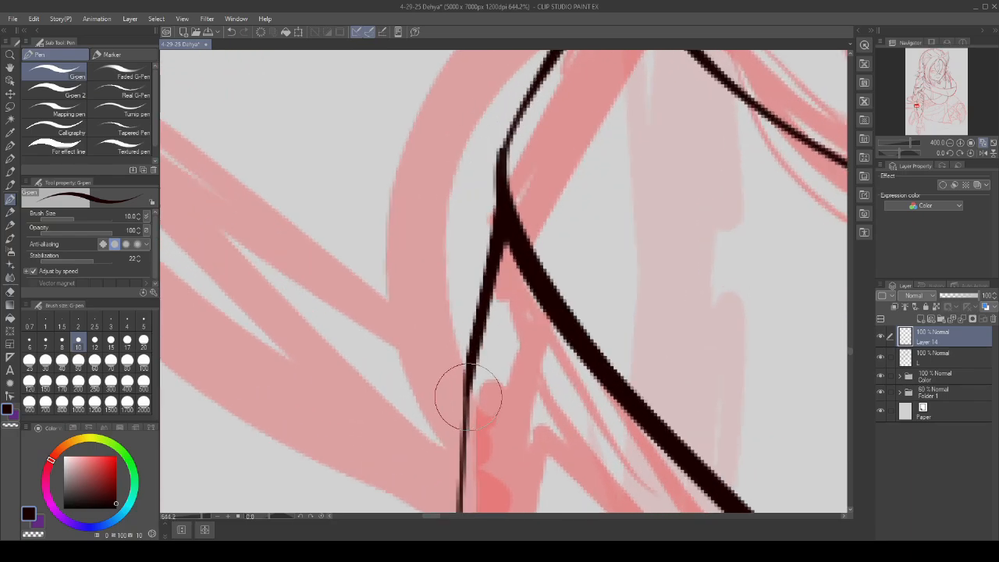
left_click_drag(470, 387, 508, 234)
scroll(500, 246, "down", 8)
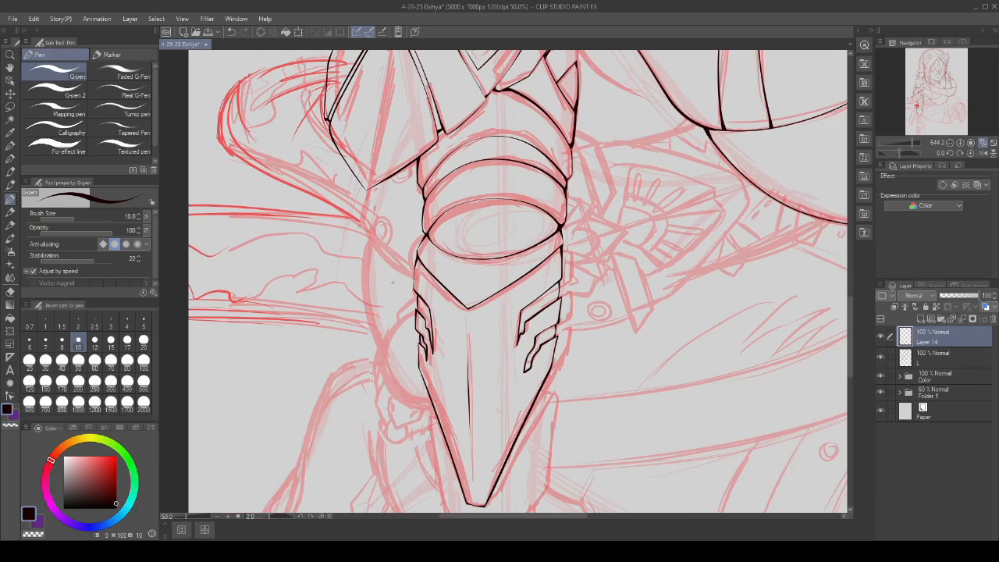
- Erase the armor's vertical right edge beneath the V-shaped plate on layer L and try redrawing it slanted inward
scroll(568, 249, "up", 4)
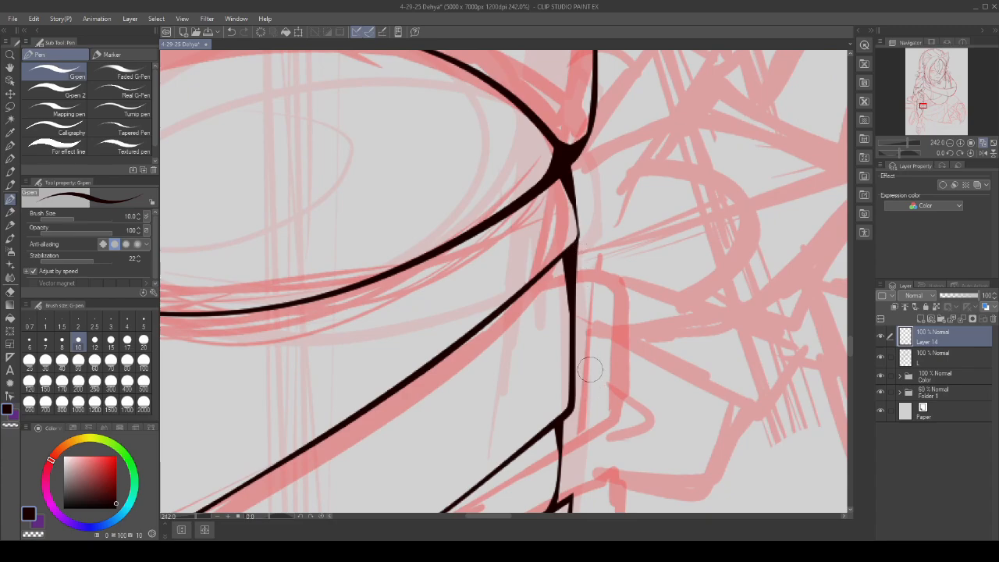
left_click(957, 360)
left_click_drag(573, 249, 557, 282)
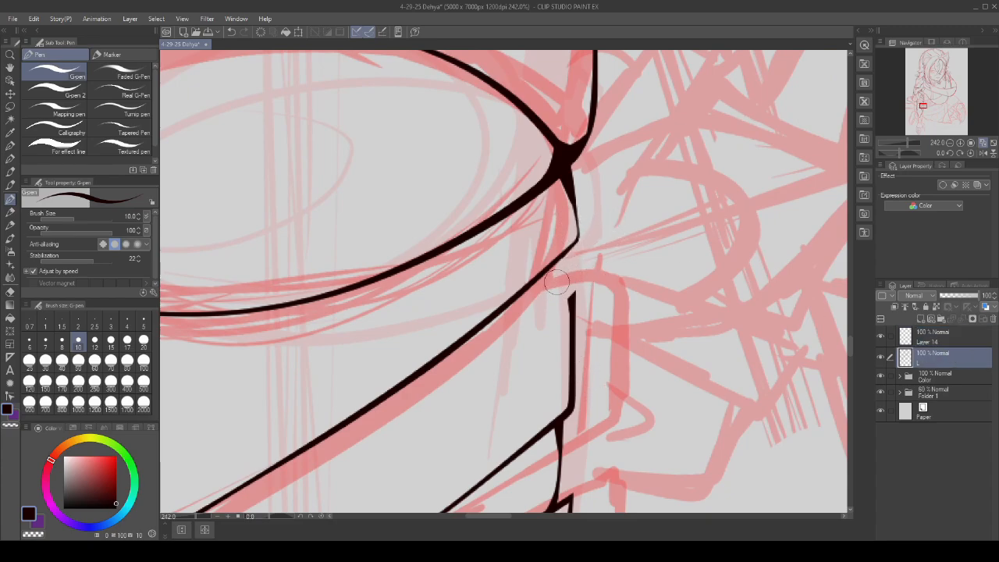
mouse_move(597, 240)
left_mouse_down()
mouse_move(576, 390)
mouse_move(587, 438)
mouse_move(523, 135)
left_mouse_up()
scroll(577, 383, "up", 2)
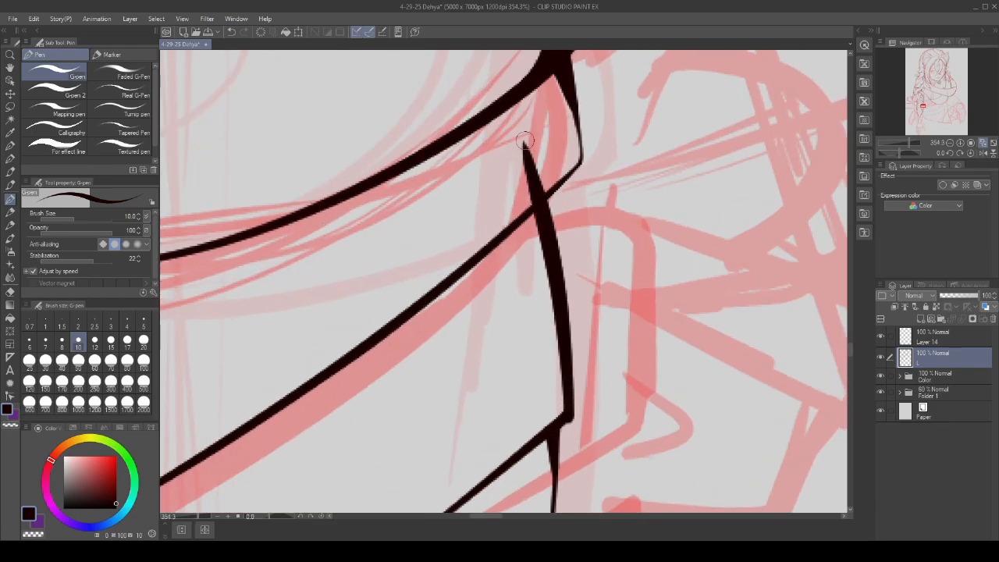
scroll(551, 268, "down", 2)
key("ctrl+z")
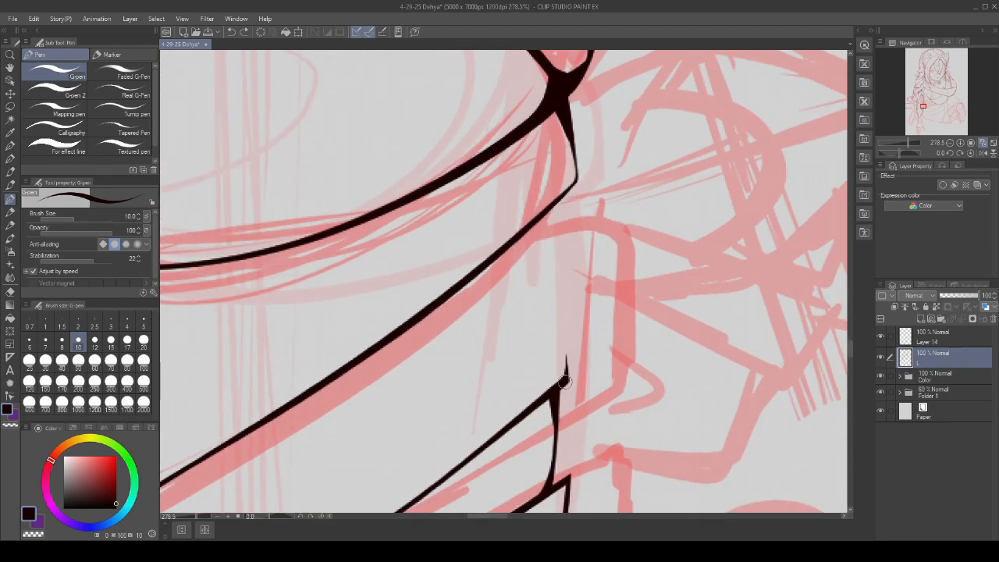
- Redraw the right edge from the upper notch up to the V-shaped plate's side, slanting inward, and trim the overshoot
mouse_move(568, 390)
left_mouse_down()
mouse_move(566, 306)
mouse_move(537, 165)
mouse_move(535, 216)
left_mouse_up()
scroll(535, 181, "up", 2)
scroll(531, 226, "up", 2)
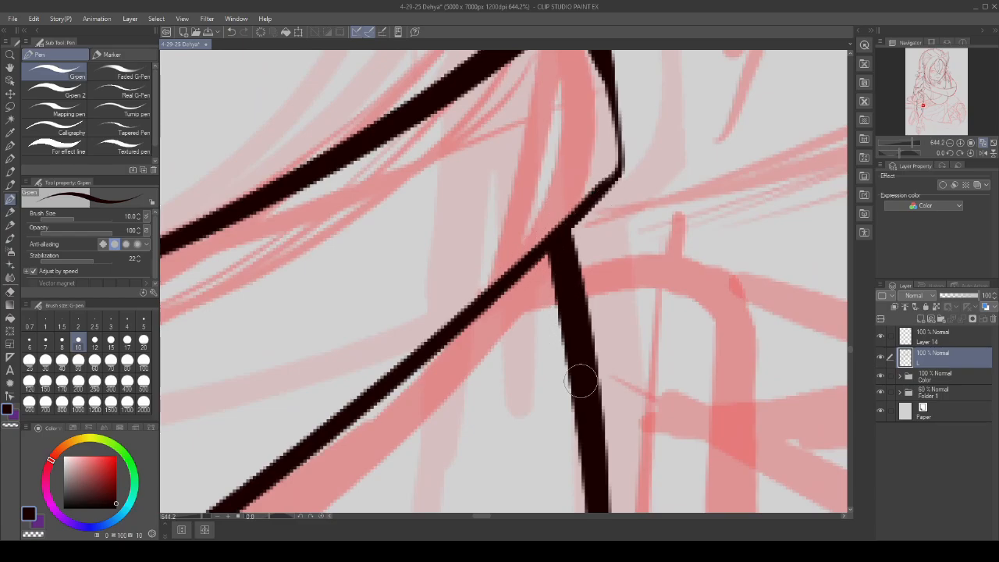
scroll(547, 252, "down", 10)
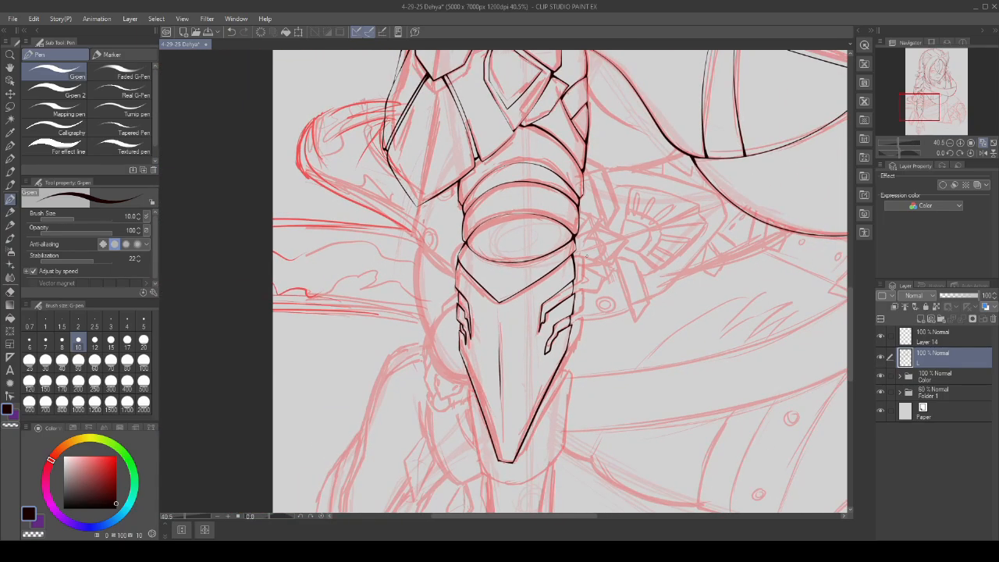
scroll(582, 249, "down", 4)
scroll(778, 357, "down", 2)
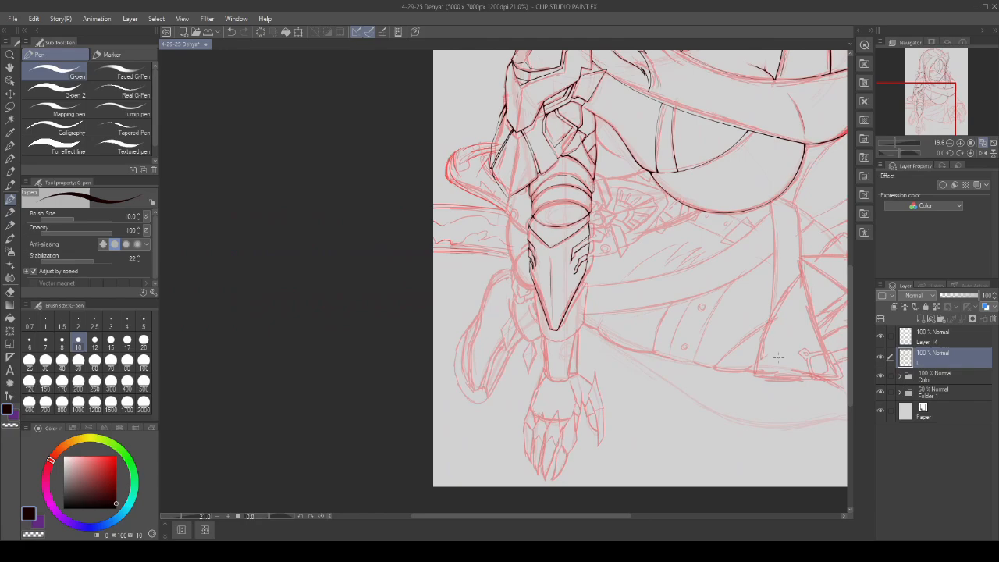
- On Layer 14, ink narrow slanted bands with short flat tops along both sides of the long plate's tapered tip
left_click(965, 335)
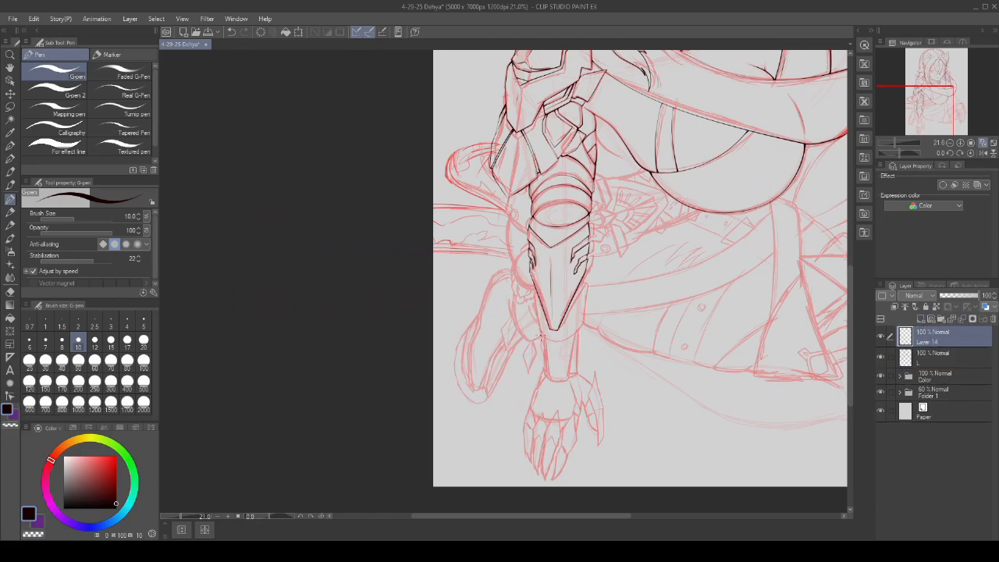
scroll(531, 308, "up", 5)
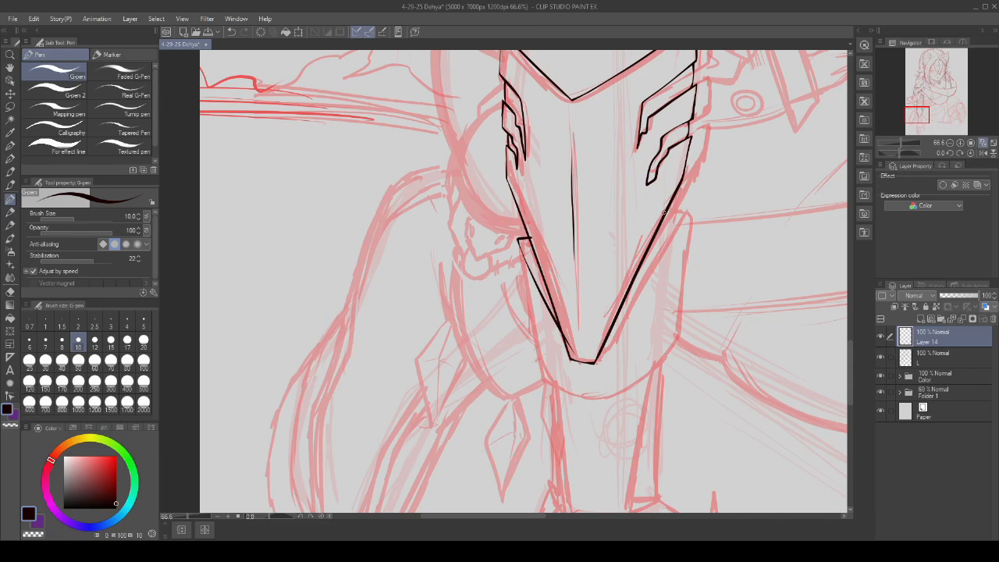
key("ctrl+z")
left_click_drag(658, 216, 660, 221)
scroll(548, 233, "down", 3)
scroll(637, 232, "up", 3)
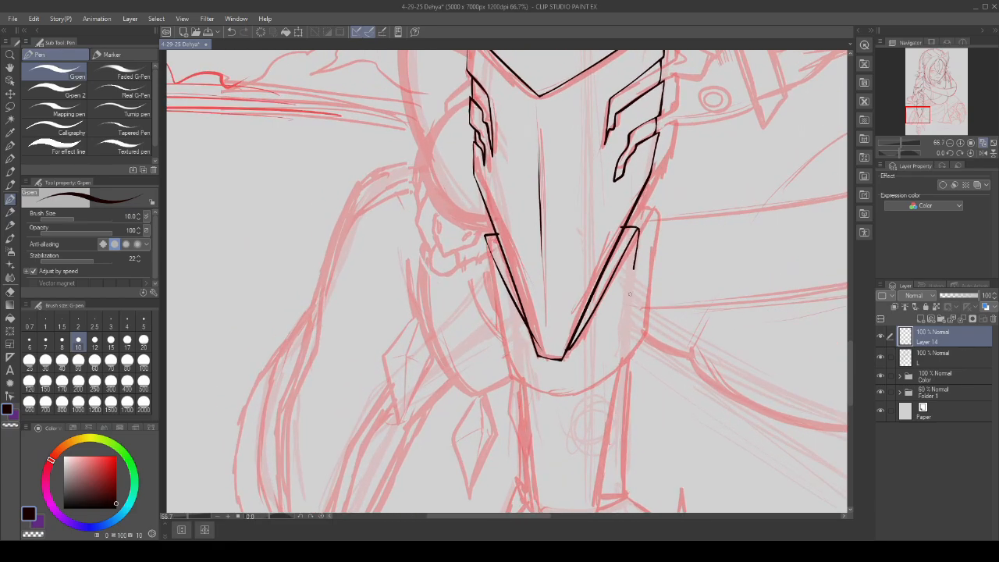
- Ink the cuff's straight right edge downward from the right band's outer corner, replacing the first attempt
scroll(582, 240, "down", 1)
scroll(582, 240, "up", 1)
key("ctrl+z")
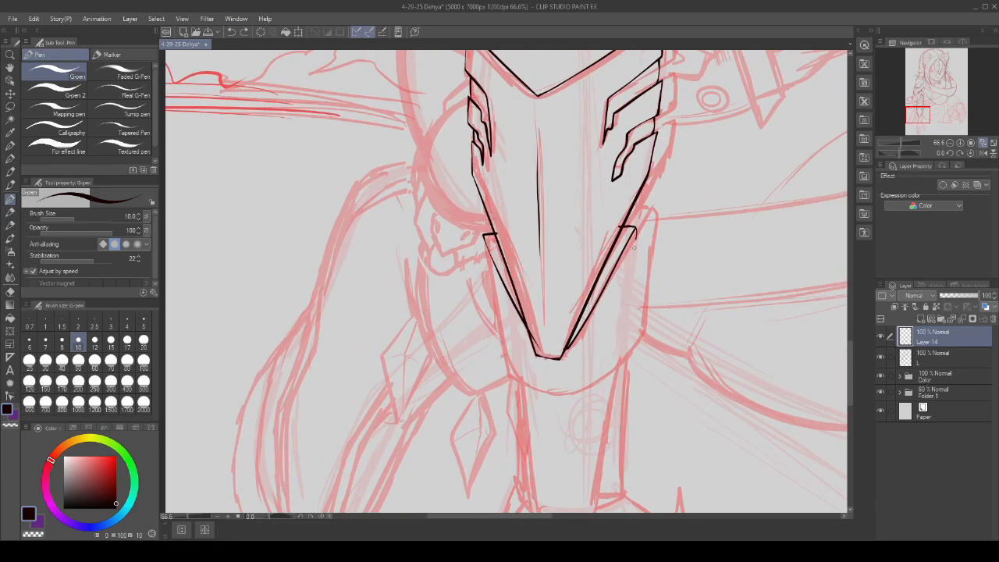
left_click_drag(634, 235, 619, 361)
scroll(619, 361, "down", 1)
scroll(663, 367, "up", 1)
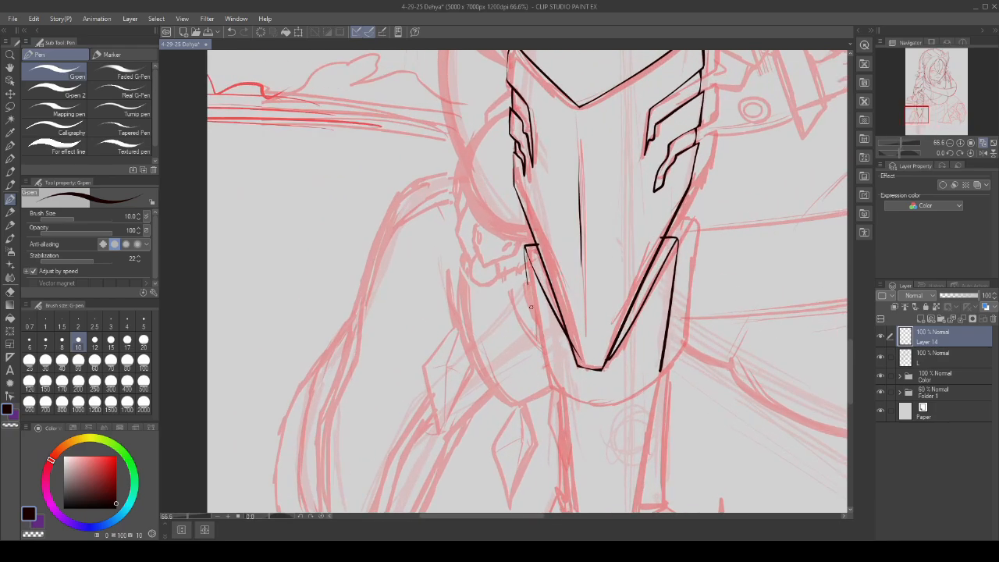
- Ink the cuff's left edge from the left band's outer corner and its curved bottom edge below the plate's tip
scroll(530, 307, "down", 1)
scroll(516, 258, "up", 2)
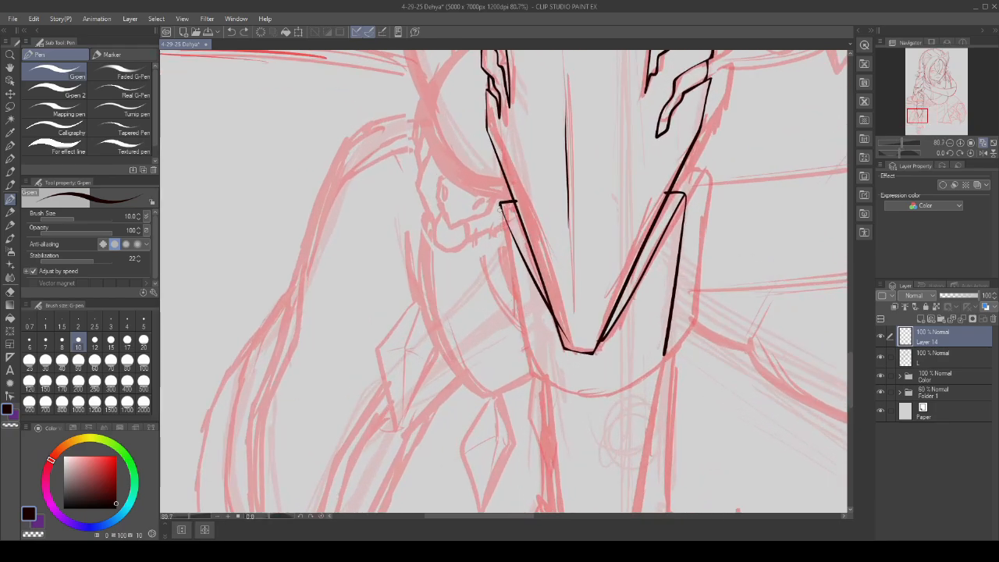
left_click_drag(500, 206, 535, 367)
key("ctrl+z")
mouse_move(502, 223)
left_mouse_down()
mouse_move(537, 372)
mouse_move(746, 305)
left_mouse_up()
- Round and thicken the cuff's lower right corner, and trim the bottom curve's overshoot past the right edge
scroll(536, 372, "up", 4)
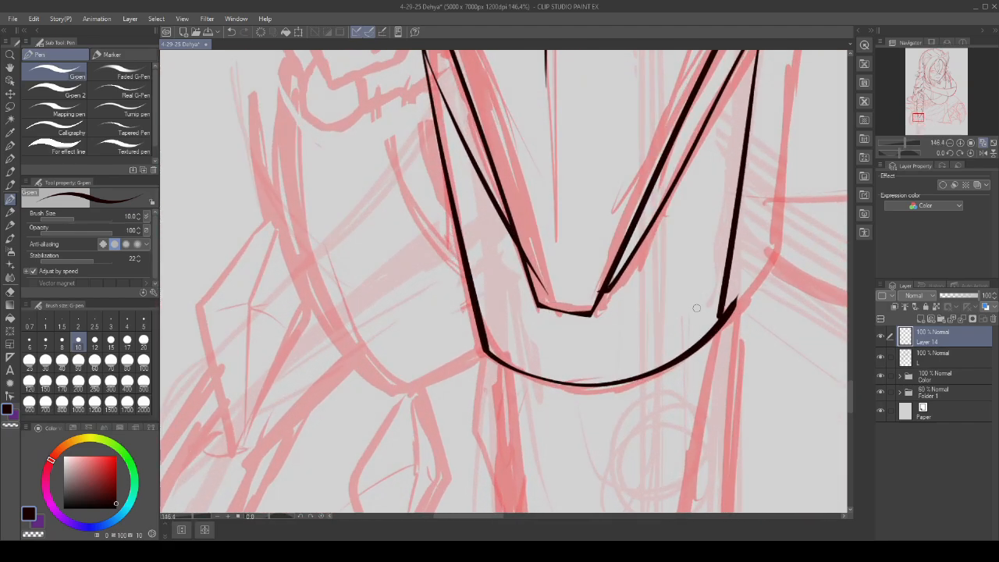
scroll(726, 296, "up", 2)
scroll(724, 292, "up", 2)
left_click_drag(691, 376, 716, 316)
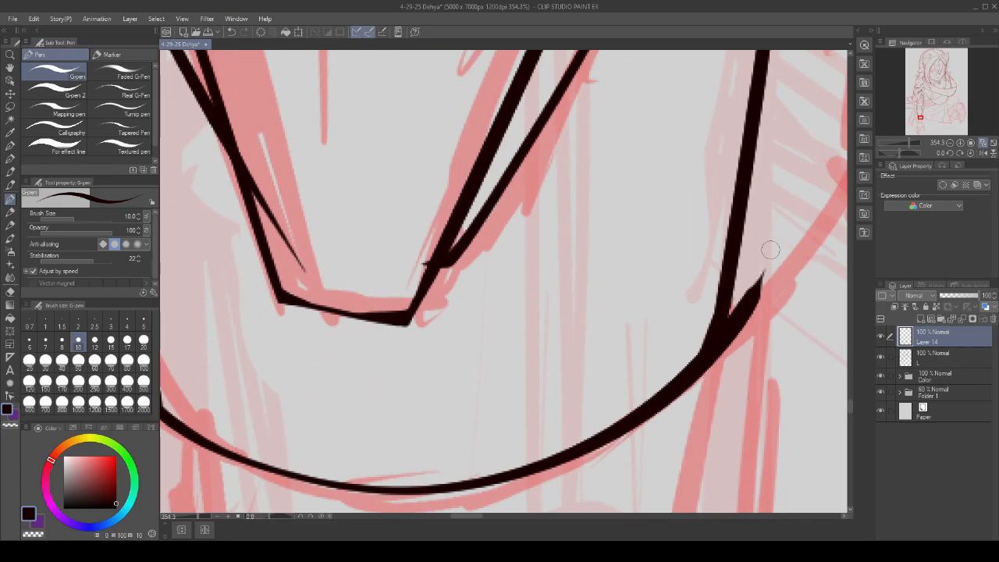
key("ctrl+z")
key("ctrl+z")
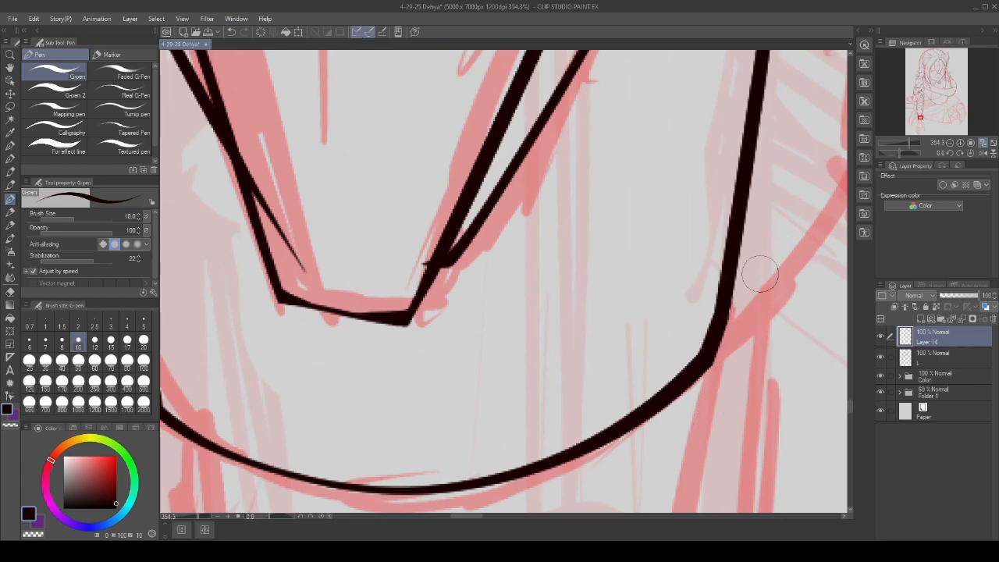
- Trim the overshooting lower ends of both slanted bands where they meet the long plate's tip
scroll(761, 274, "down", 3)
scroll(562, 279, "up", 2)
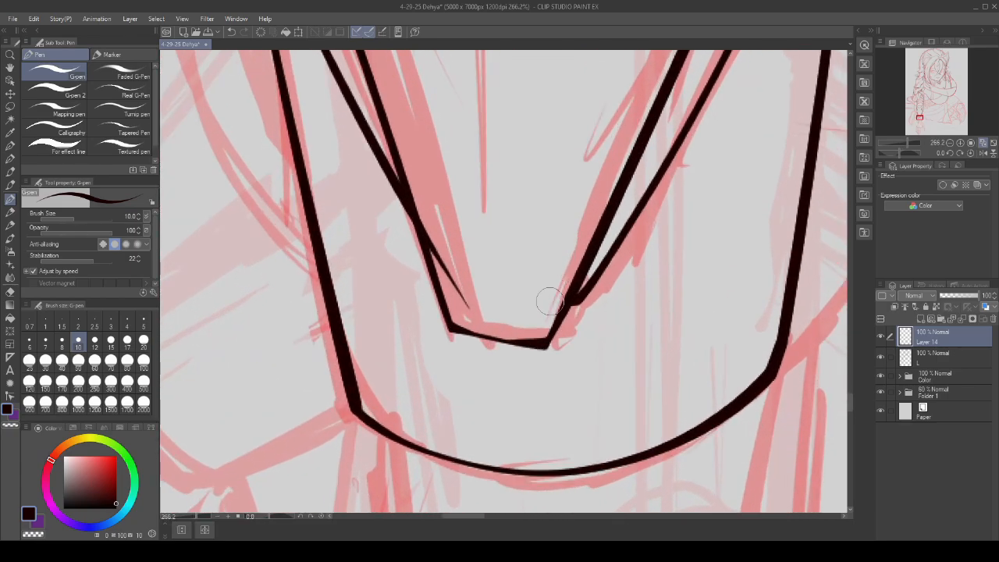
scroll(433, 218, "down", 4)
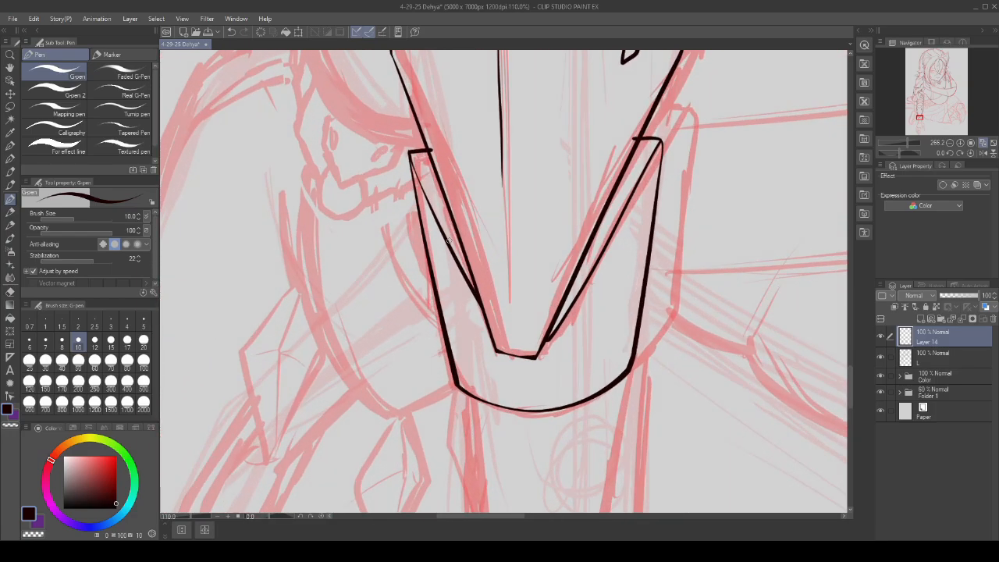
- Trim the left slanted band's top edge where it overshoots the long plate, and thicken the joint between them
scroll(447, 241, "up", 4)
scroll(497, 327, "down", 2)
scroll(390, 138, "up", 5)
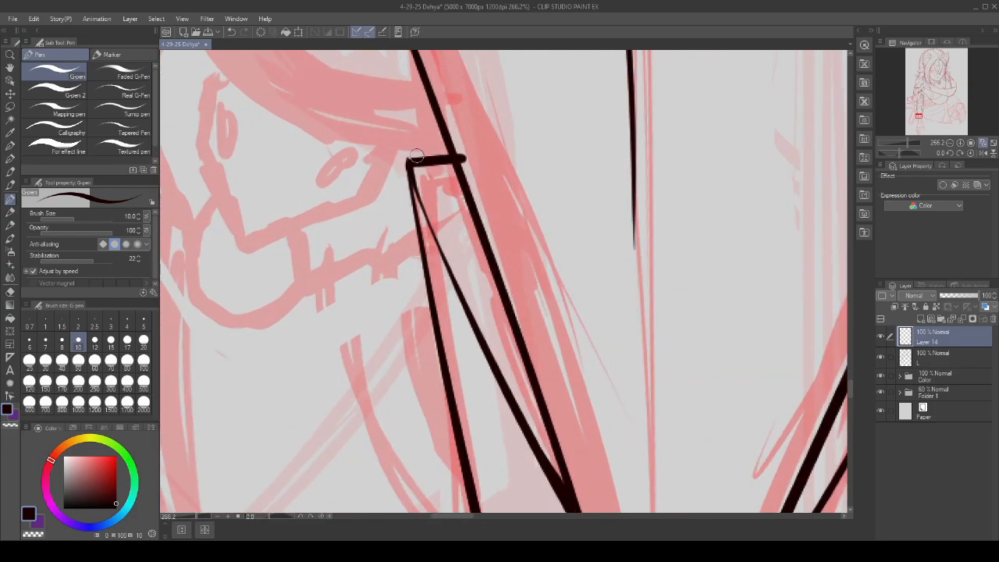
scroll(528, 145, "up", 2)
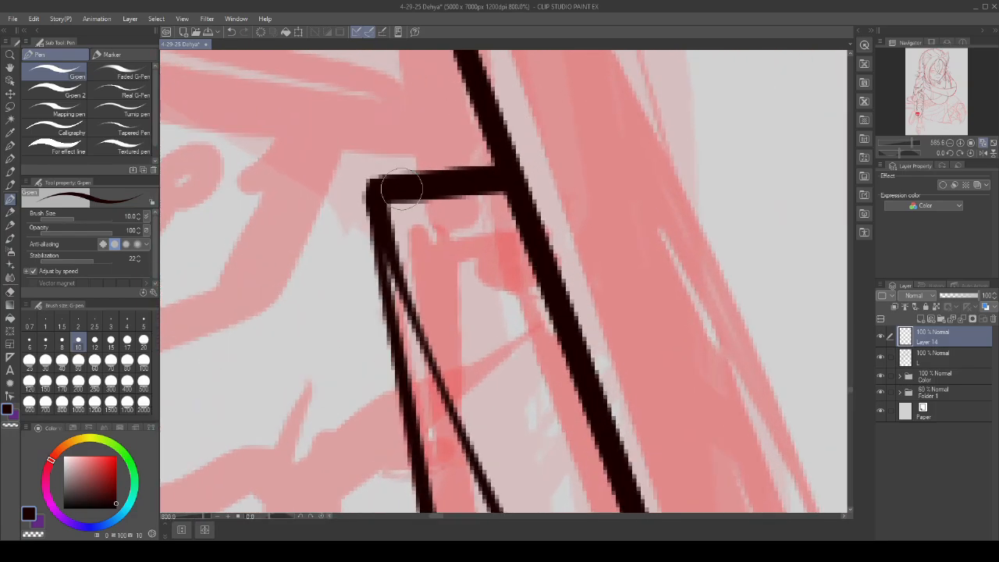
mouse_move(394, 189)
left_mouse_down()
mouse_move(486, 186)
mouse_move(470, 180)
mouse_move(519, 223)
left_mouse_up()
scroll(519, 223, "down", 10)
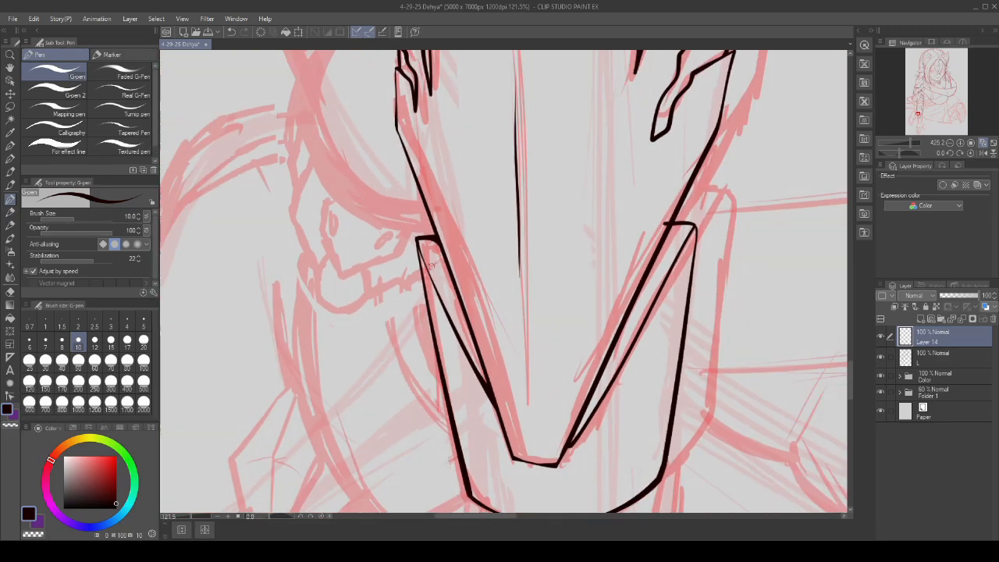
scroll(602, 244, "up", 4)
scroll(603, 243, "up", 2)
scroll(597, 234, "down", 3)
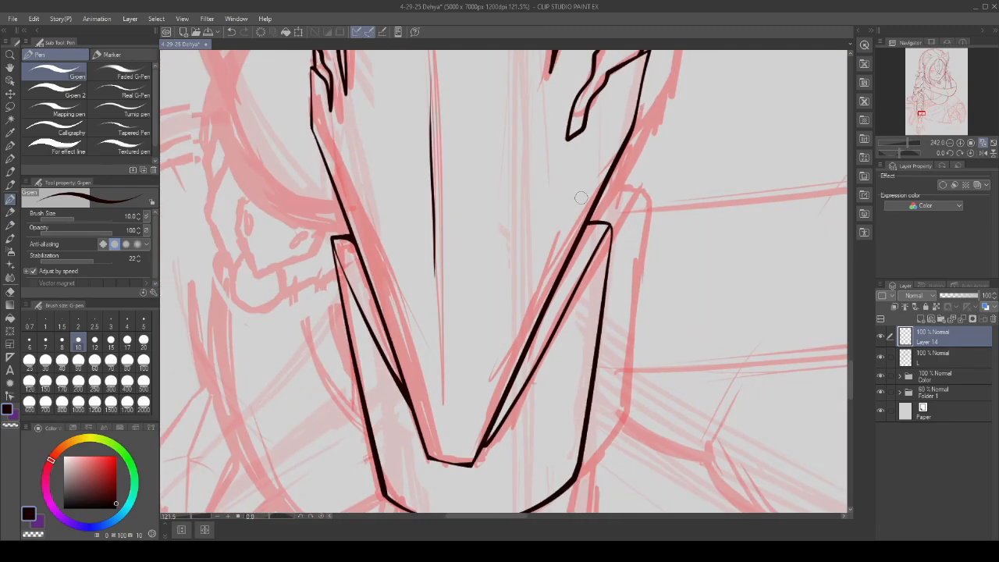
- Square off the right slanted band's top outer corner, and trim its top edge where it overshoots the long plate
scroll(591, 228, "up", 4)
scroll(591, 228, "up", 1)
mouse_move(528, 238)
left_mouse_down()
mouse_move(623, 239)
mouse_move(687, 268)
left_mouse_up()
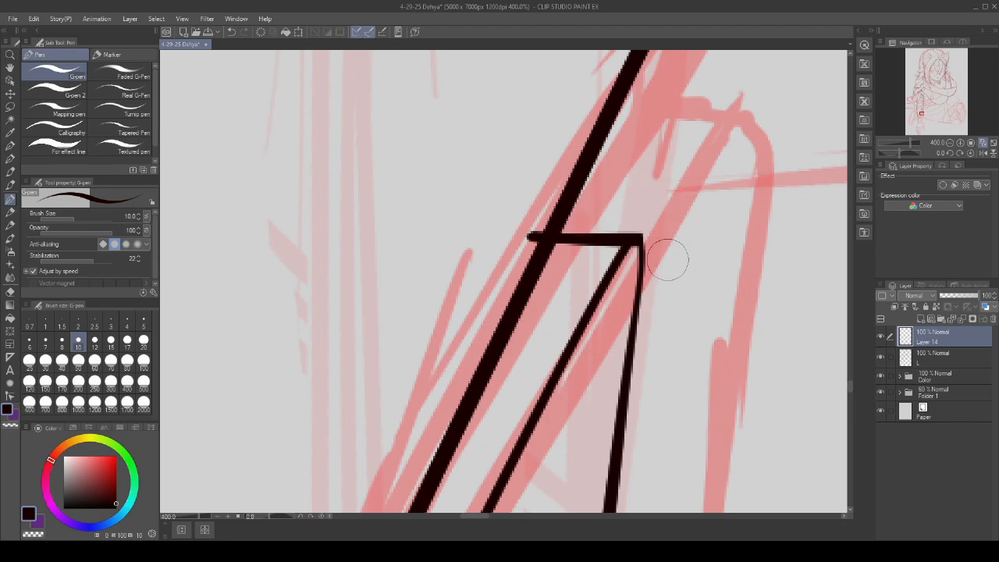
left_click_drag(538, 241, 518, 223)
- Round the underside of the right band's top edge at the plate joint, and thicken the outer edge below its corner
scroll(587, 237, "up", 2)
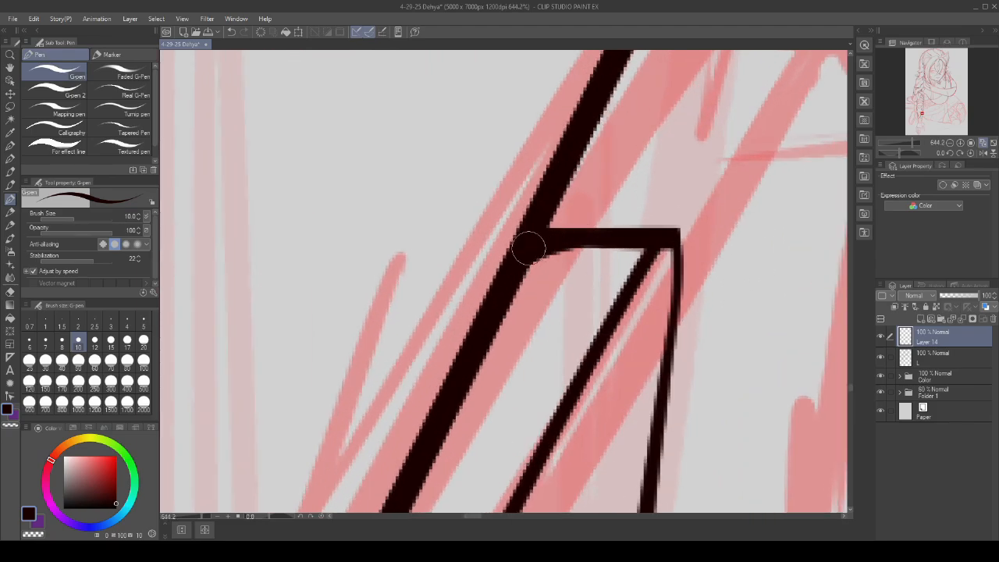
left_click_drag(529, 258, 647, 244)
left_click_drag(661, 422, 664, 223)
scroll(664, 223, "down", 2)
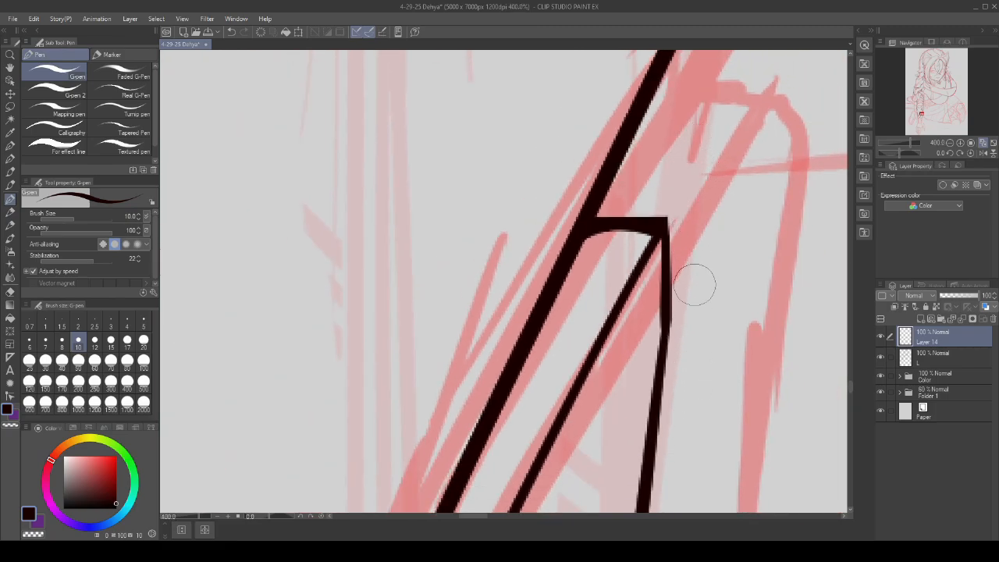
scroll(677, 305, "up", 2)
left_click_drag(654, 414, 641, 228)
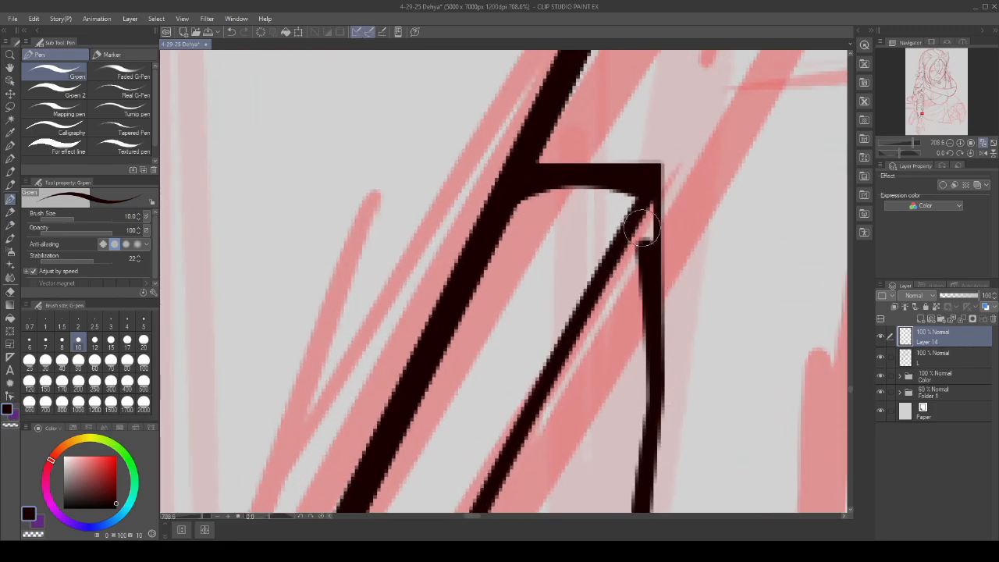
scroll(671, 167, "down", 2)
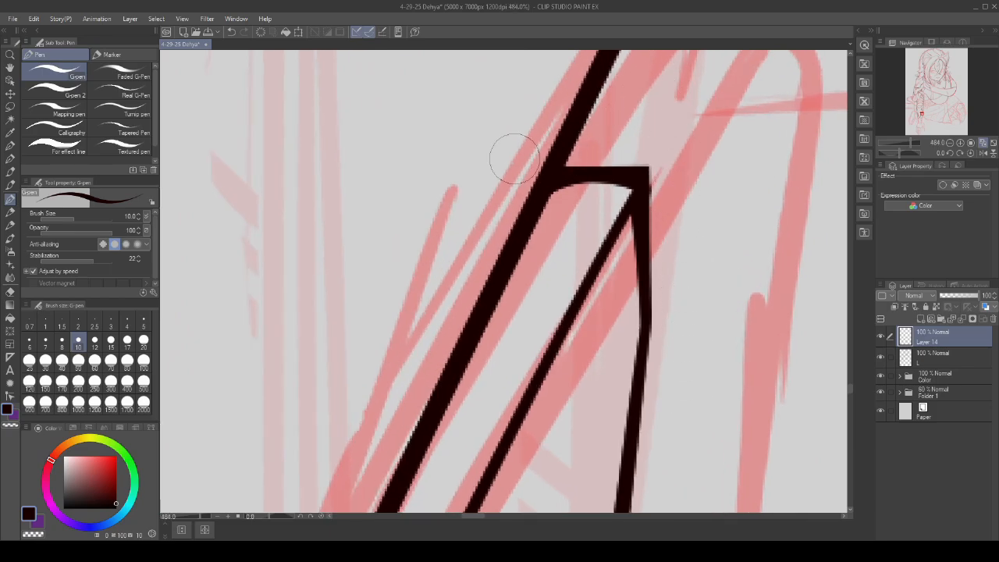
scroll(698, 151, "down", 4)
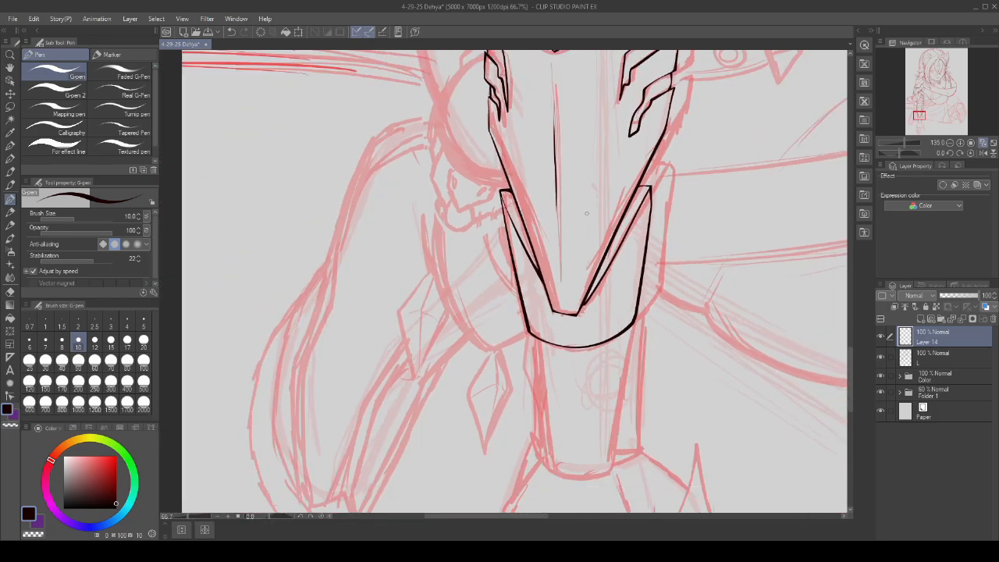
- Re-ink the lower part of the right slanted band's thin line so it merges into the plate's edge near the tip
scroll(586, 219, "up", 4)
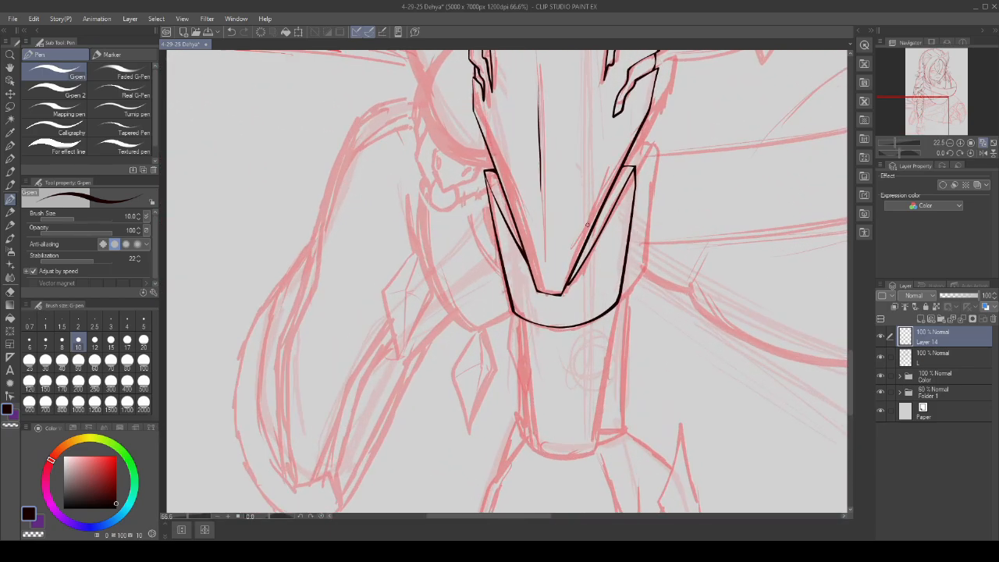
scroll(587, 226, "up", 3)
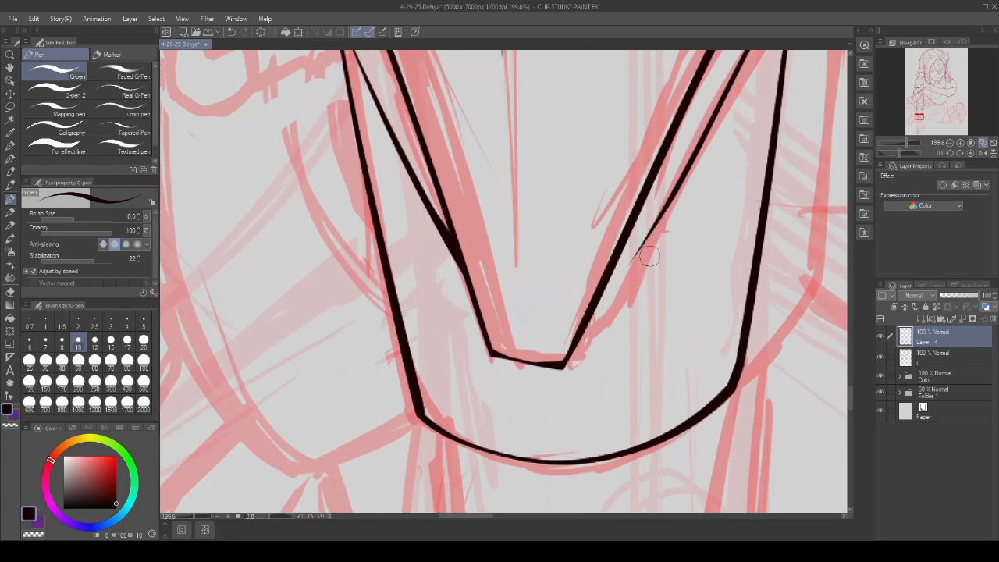
key("ctrl+z")
left_click_drag(671, 190, 564, 364)
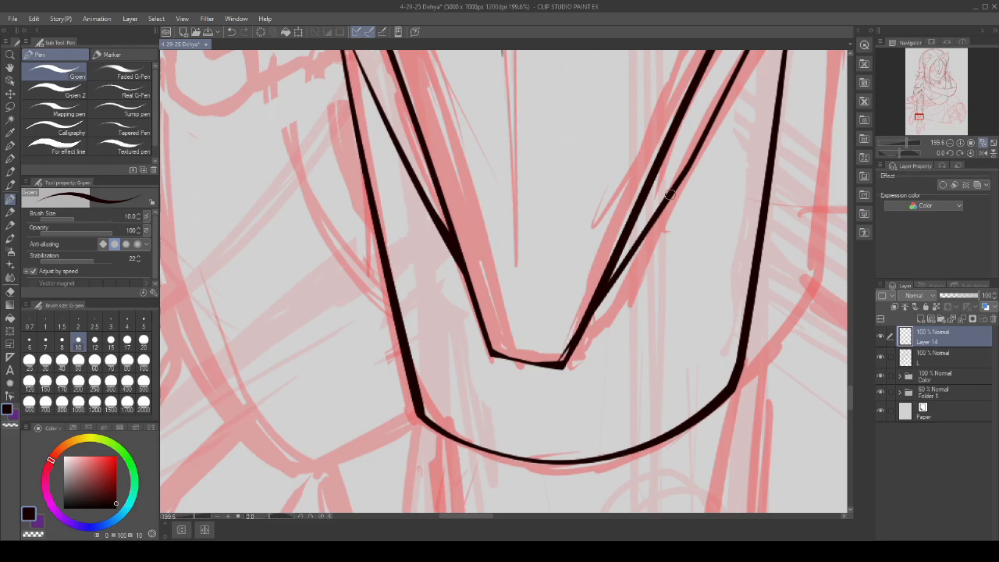
scroll(641, 233, "up", 1)
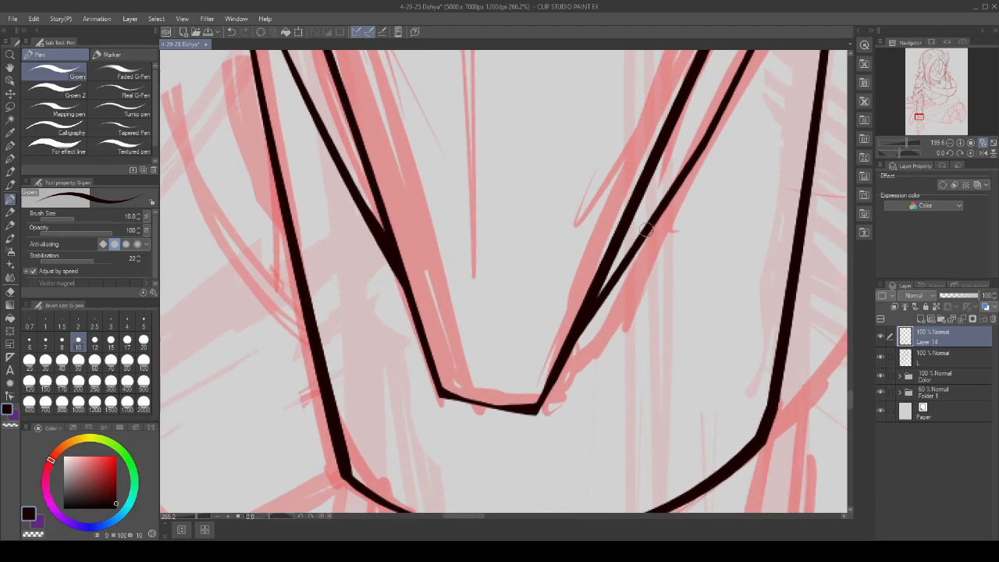
left_click_drag(637, 248, 563, 370)
key("ctrl+z")
left_click_drag(660, 209, 541, 387)
left_click_drag(689, 161, 528, 402)
scroll(544, 356, "down", 7)
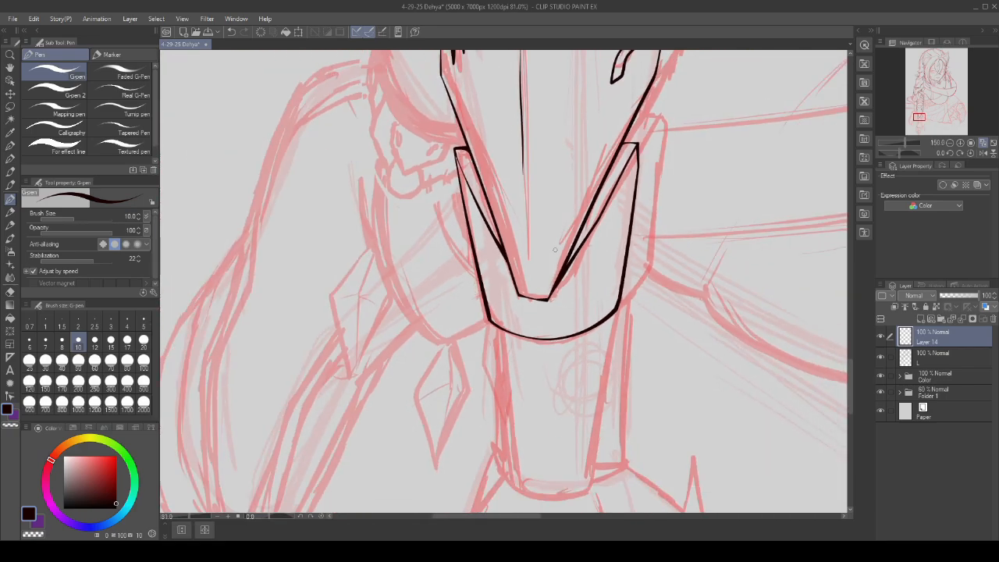
- Merge the inked armor layer down into layer L and add a new raster layer above it
left_click(961, 320)
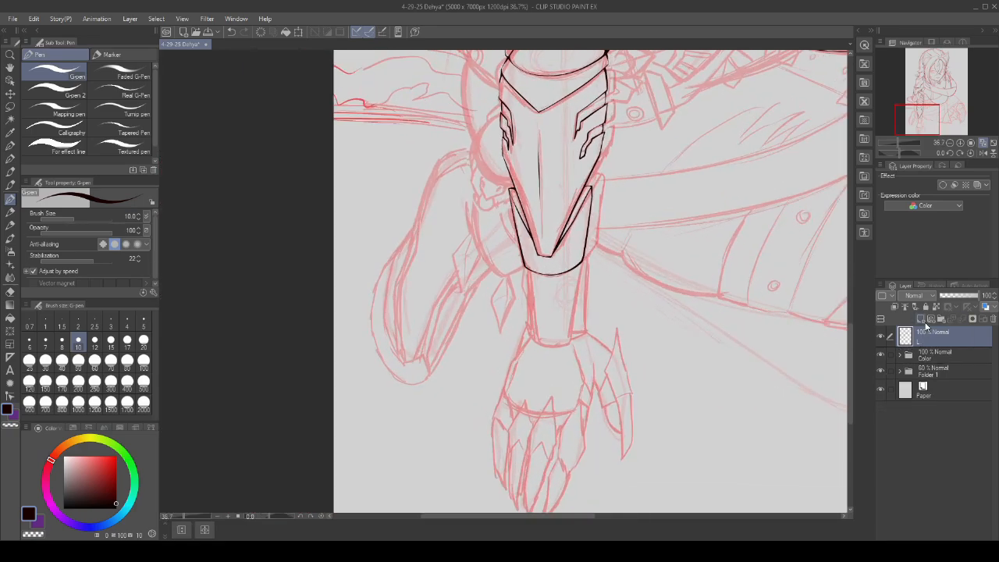
left_click(922, 320)
scroll(574, 328, "down", 3)
scroll(578, 331, "up", 3)
scroll(588, 340, "down", 2)
scroll(600, 244, "up", 1)
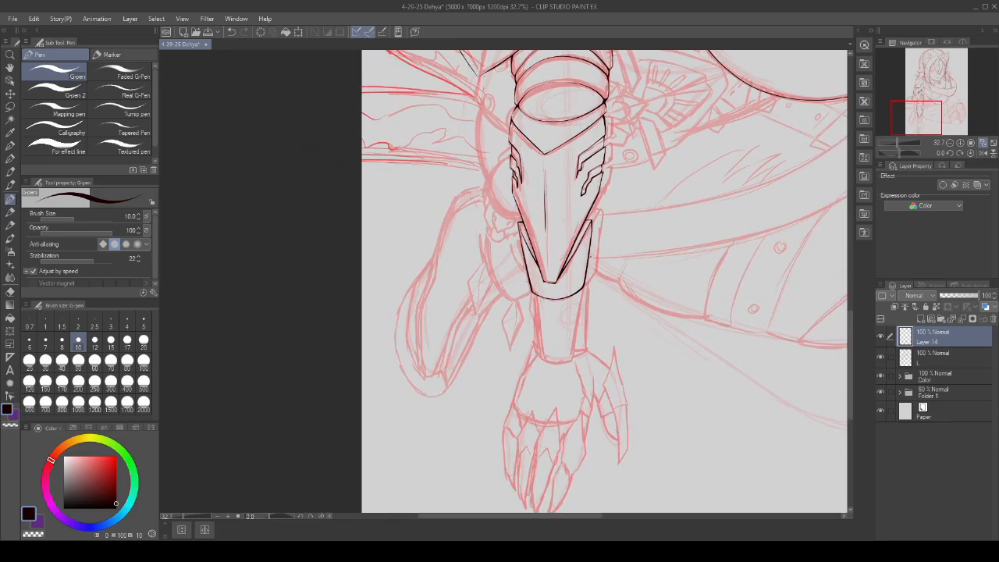
scroll(580, 266, "down", 1)
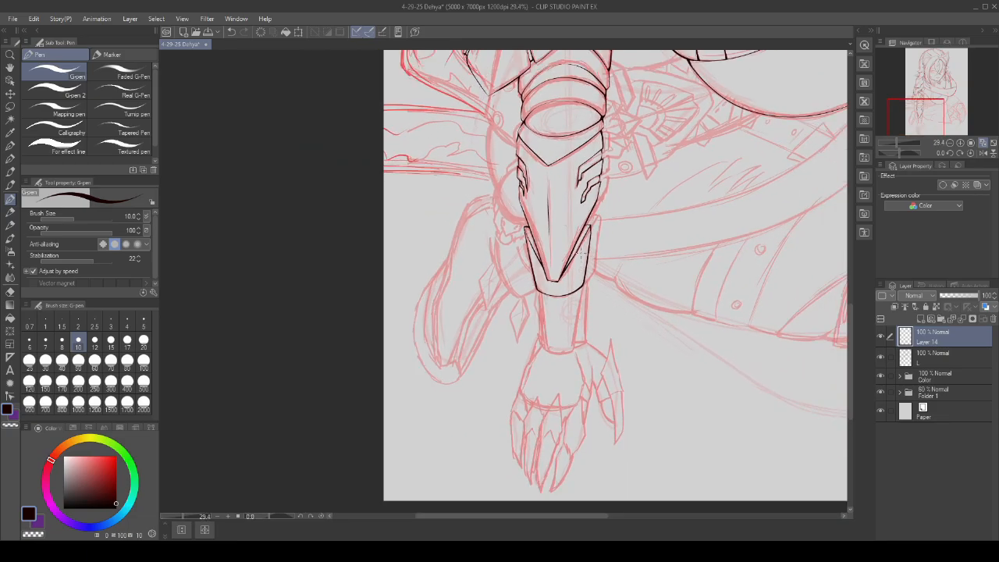
- Ink the tapered wrist piece below the cuff with two slanted sides and a curved bottom edge, redoing the right side
scroll(582, 252, "up", 5)
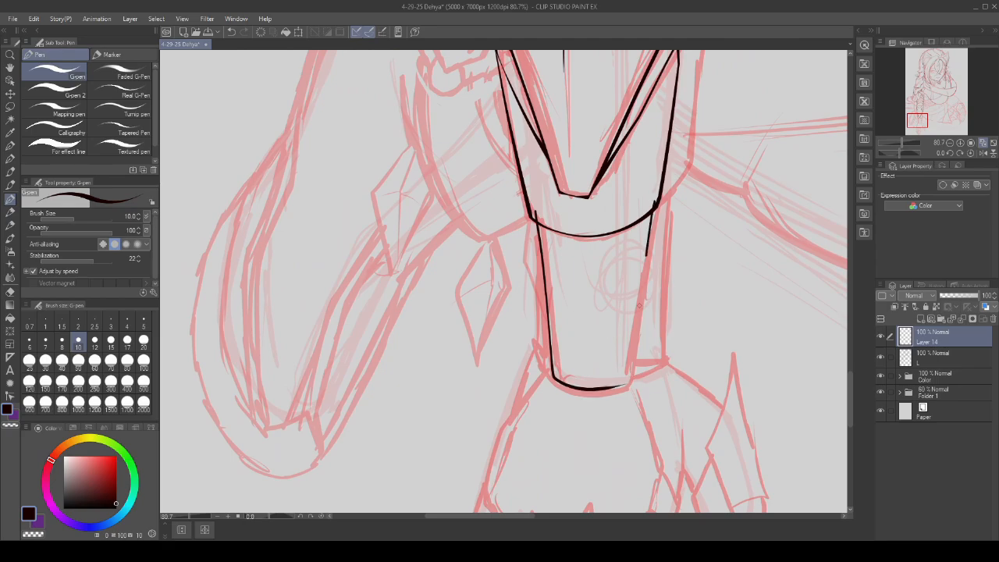
left_click_drag(646, 254, 629, 388)
scroll(629, 387, "up", 5)
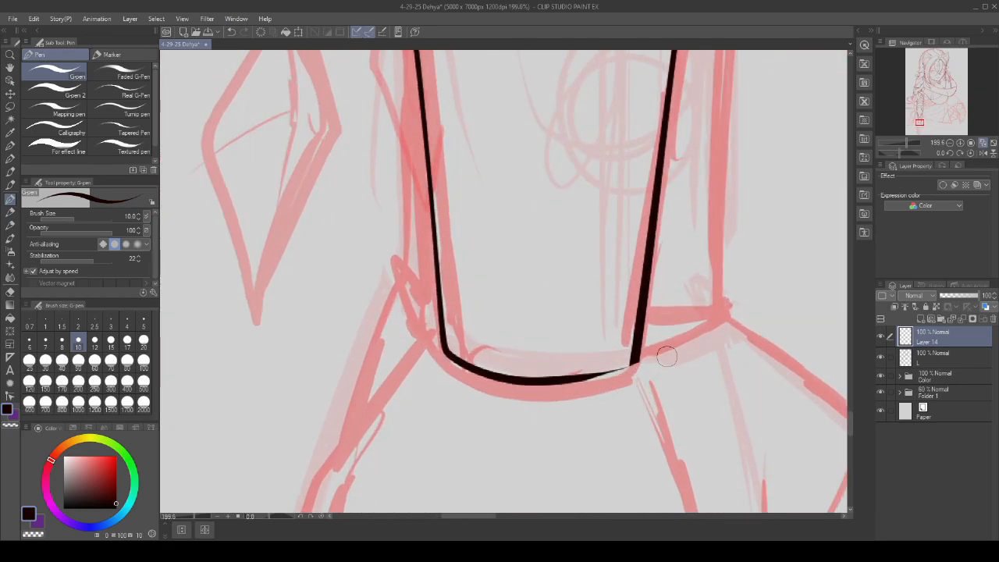
scroll(667, 356, "down", 3)
key("ctrl+z")
left_click_drag(604, 375, 637, 193)
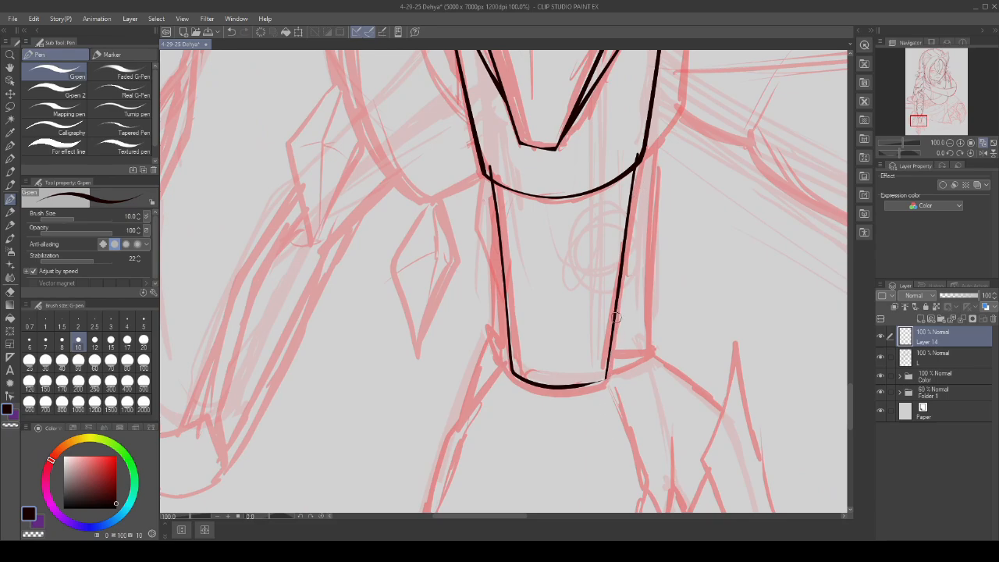
- Round and thicken the wrist piece's lower right corner, and clean up and thicken both sides' upper ends at the cuff
scroll(625, 367, "up", 10)
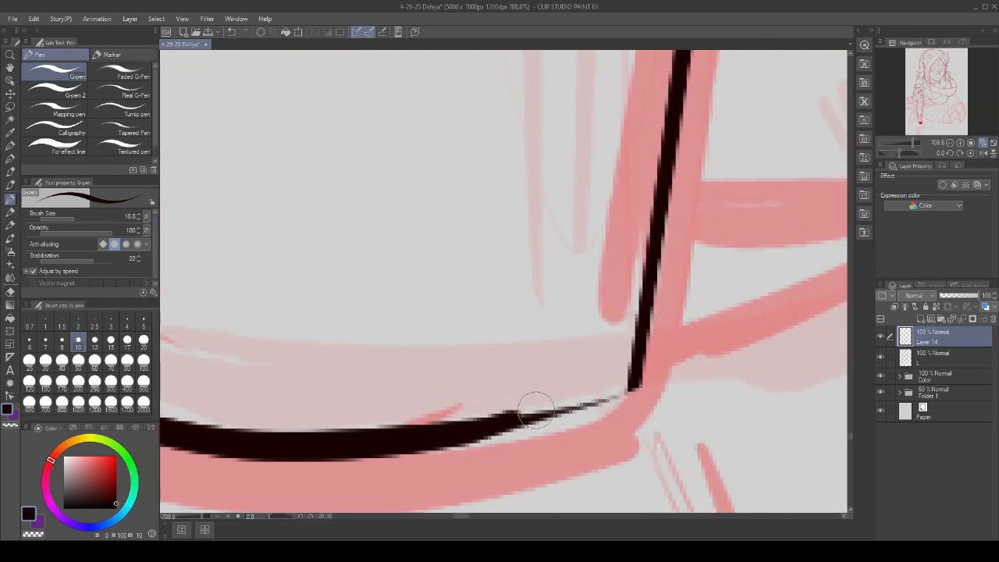
mouse_move(535, 410)
left_mouse_down()
mouse_move(642, 316)
mouse_move(629, 385)
mouse_move(526, 415)
mouse_move(590, 396)
left_mouse_up()
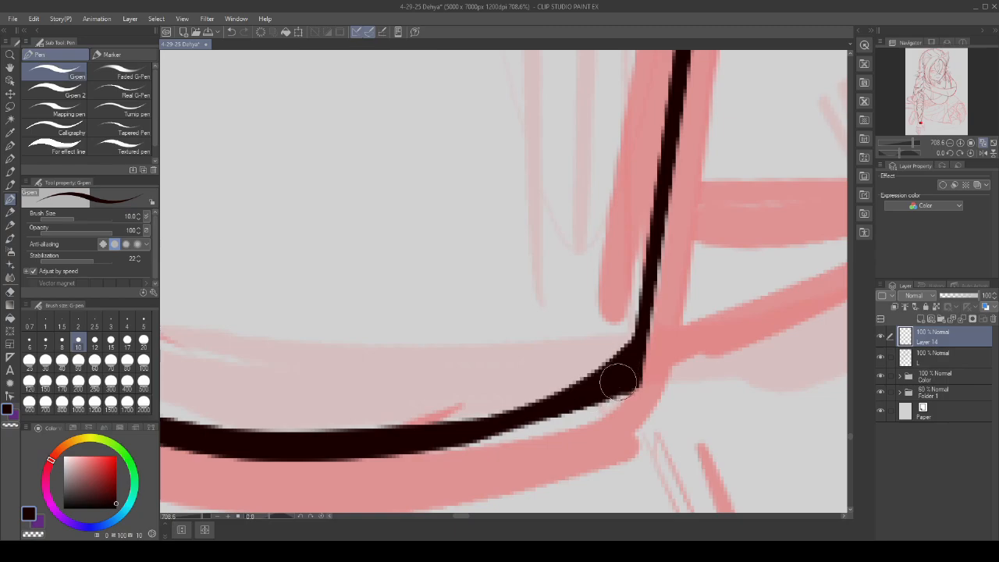
scroll(617, 382, "down", 8)
scroll(541, 320, "up", 6)
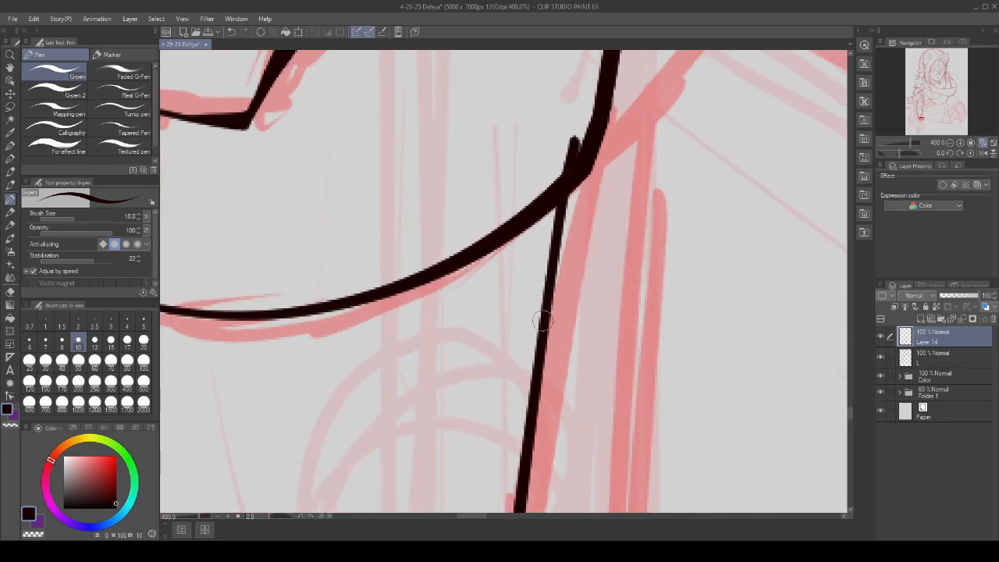
left_click_drag(541, 320, 557, 196)
scroll(557, 152, "down", 4)
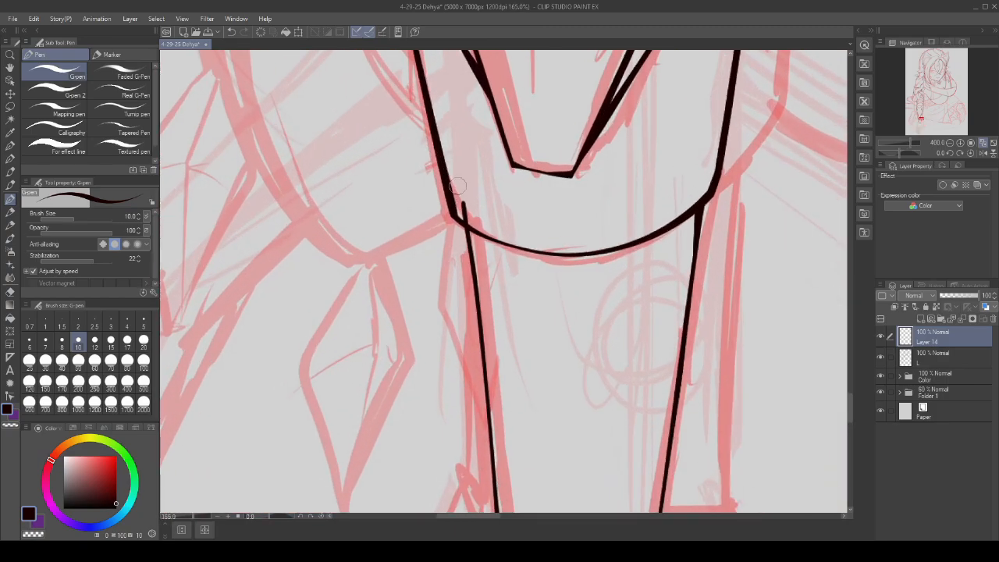
scroll(457, 185, "up", 3)
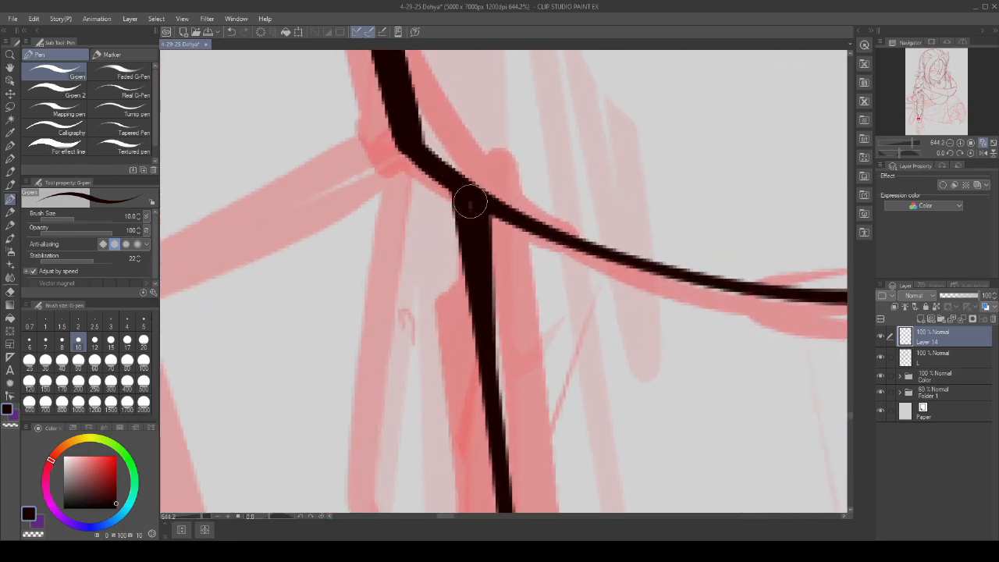
- Merge the wrist piece's layer down into layer L and create a fresh raster layer for the next part
scroll(468, 200, "down", 12)
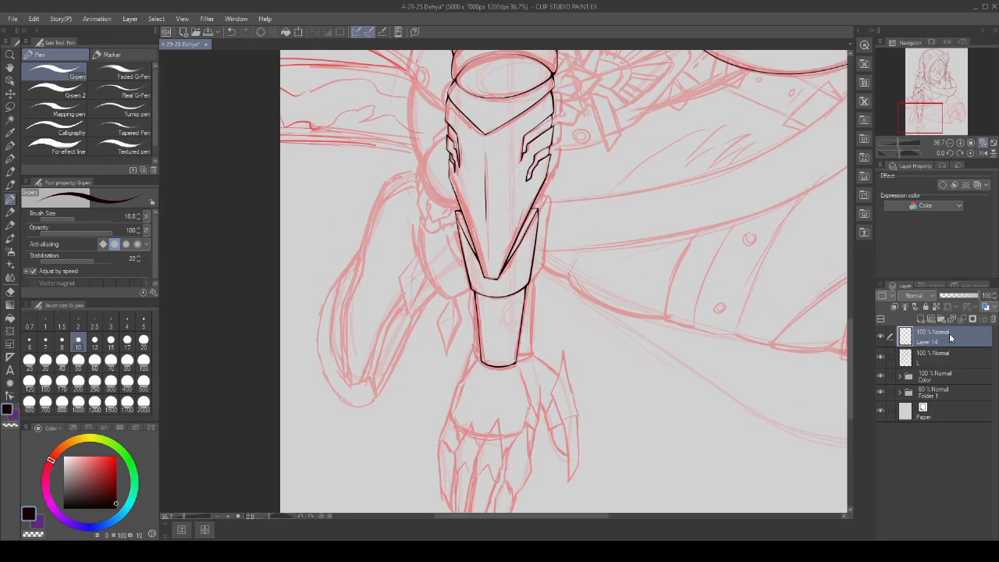
key("ctrl+e")
left_click(923, 322)
- Try to ink a straight vertical outer edge from the cuff's lower right corner down beside the wrist piece
scroll(570, 285, "up", 8)
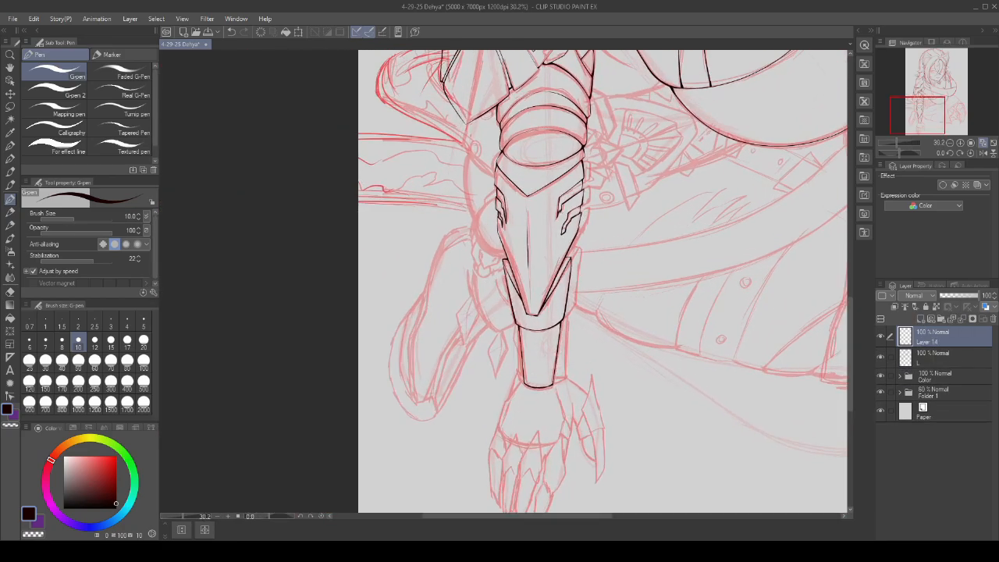
scroll(570, 285, "up", 3)
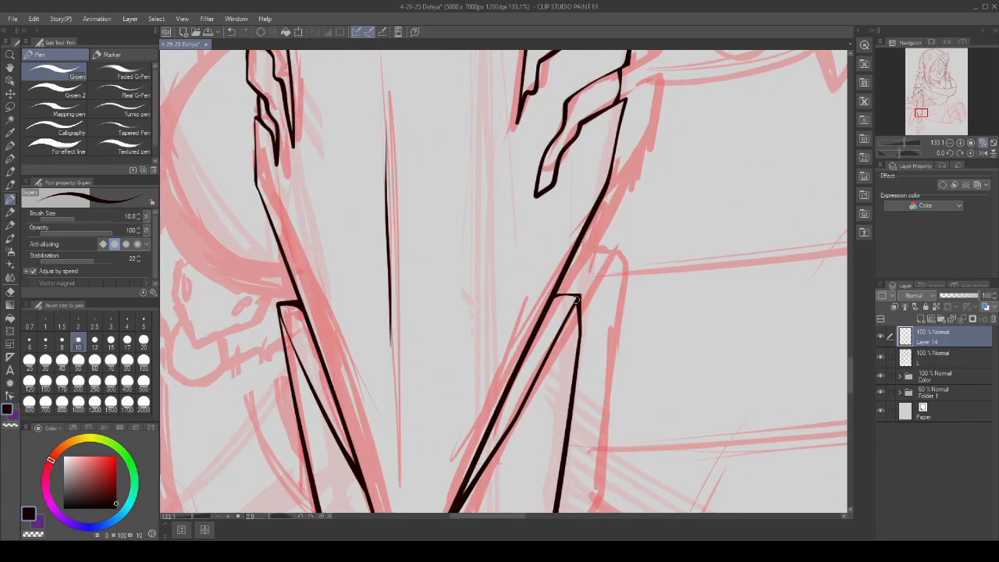
scroll(584, 212, "down", 5)
scroll(589, 203, "up", 3)
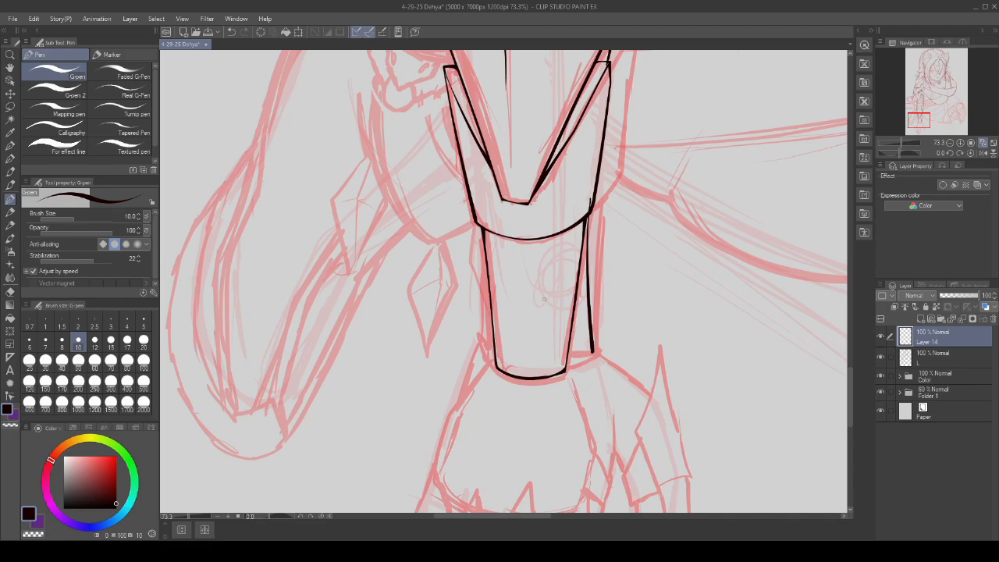
scroll(544, 299, "down", 3)
scroll(584, 162, "up", 5)
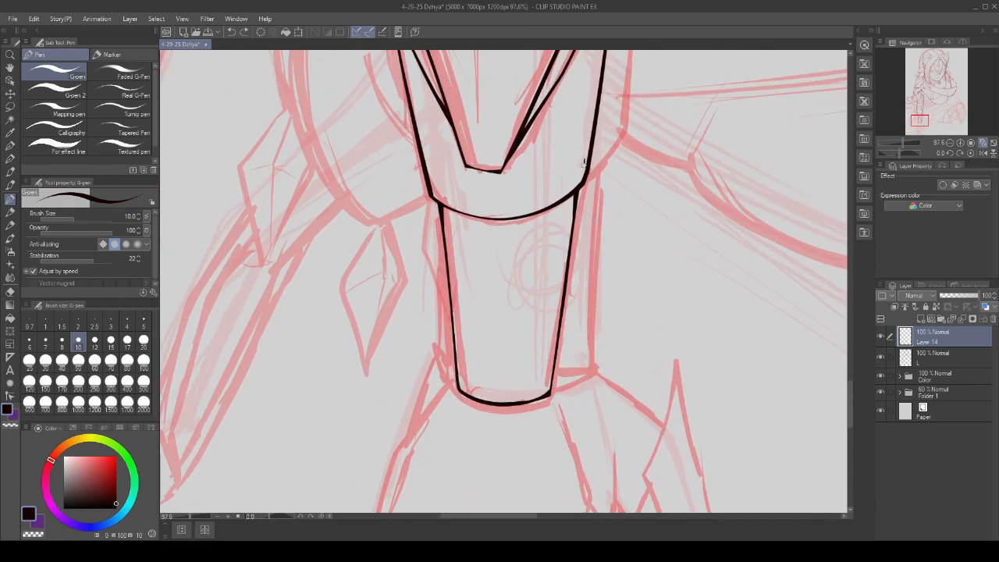
left_click_drag(583, 162, 578, 376)
scroll(541, 244, "down", 2)
key("ctrl+z")
left_click_drag(576, 180, 578, 351)
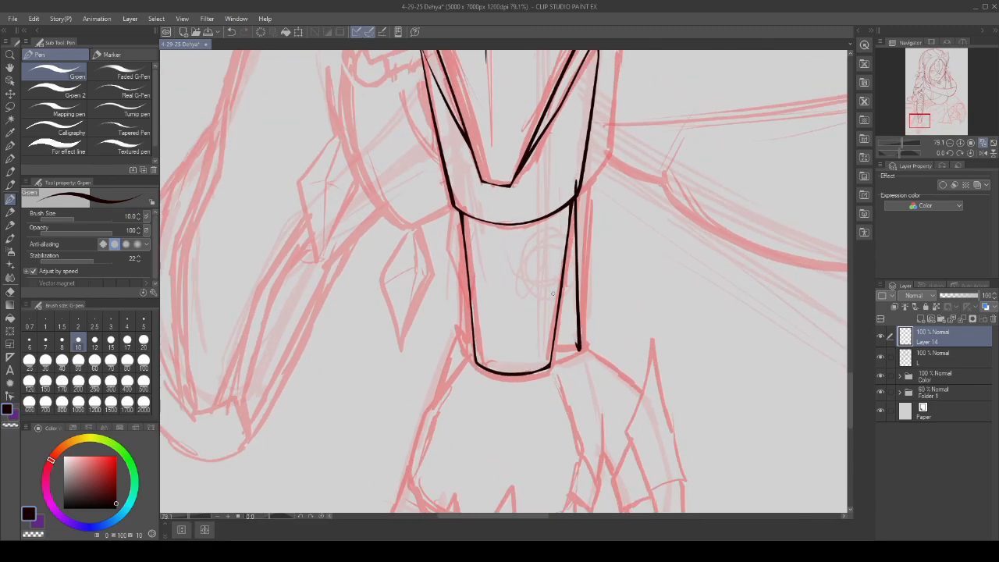
scroll(554, 293, "down", 3)
scroll(553, 293, "up", 2)
key("ctrl+z")
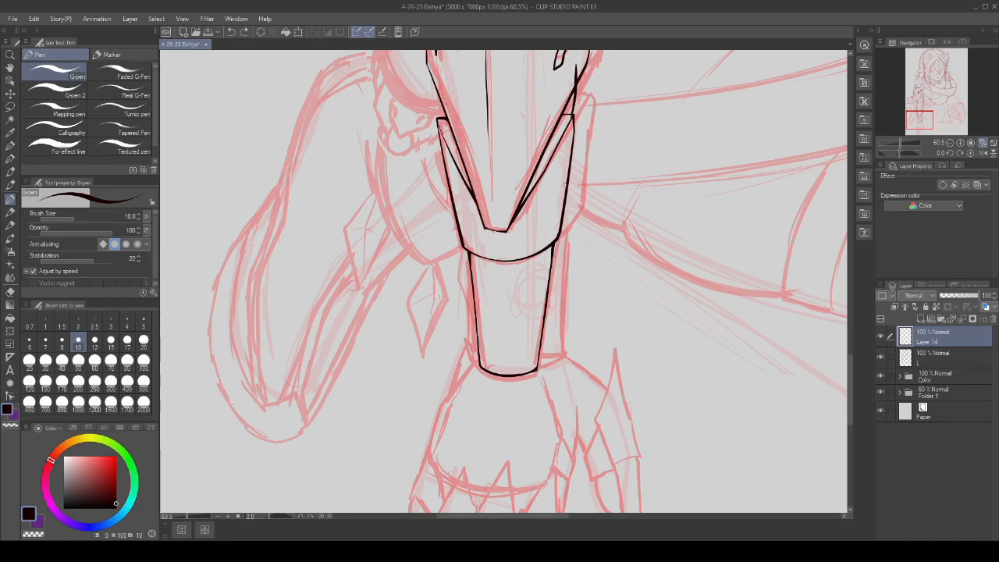
key("ctrl+z")
- Ink the narrow side panel right of the wrist piece with its vertical outer edge, short horizontal line and slanted bottom edge
scroll(559, 340, "up", 6)
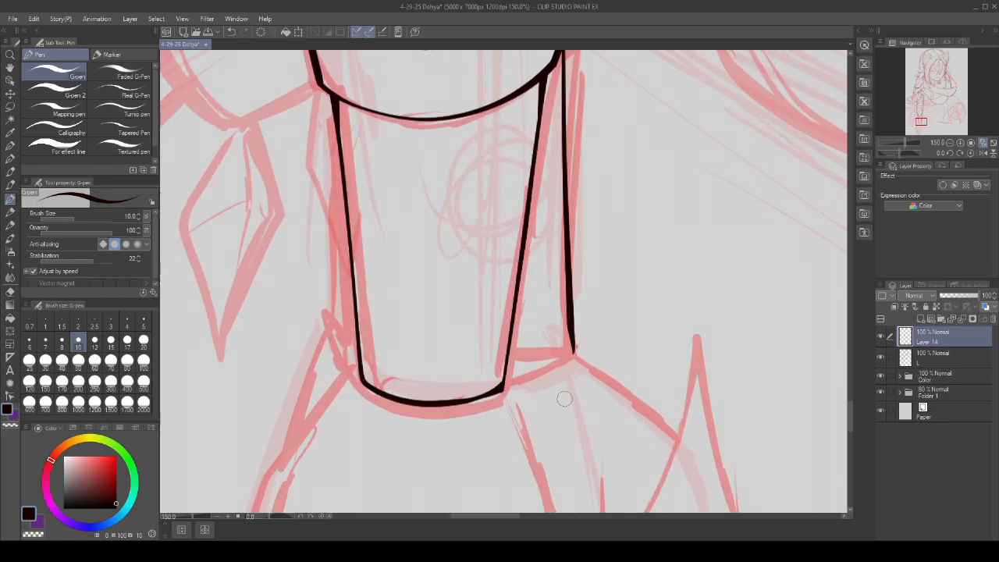
left_click_drag(496, 353, 617, 355)
left_click_drag(615, 358, 485, 422)
scroll(462, 420, "down", 4)
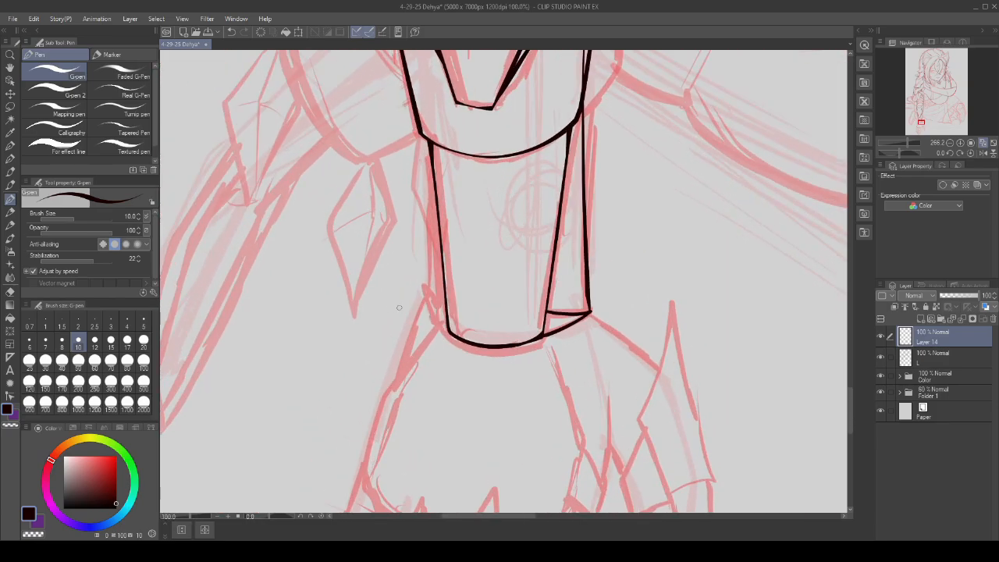
- Ink the narrow side panel left of the wrist piece with its vertical outer edge, slanted bottom edge and short inner line
scroll(457, 308, "up", 2)
scroll(457, 345, "down", 4)
mouse_move(419, 293)
left_mouse_down()
mouse_move(457, 345)
mouse_move(471, 161)
left_mouse_up()
scroll(462, 334, "up", 1)
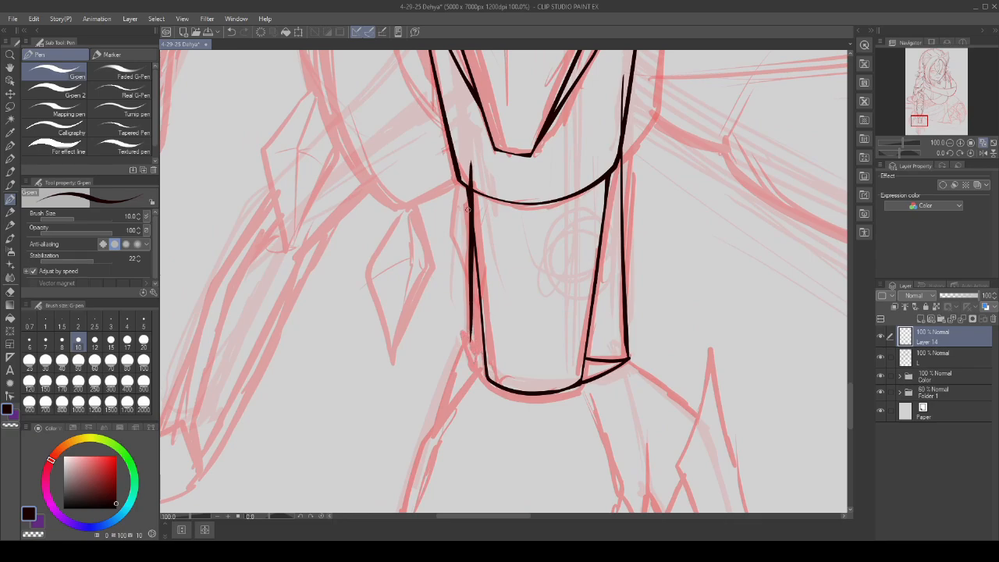
scroll(474, 348, "up", 2)
left_click_drag(470, 342, 504, 417)
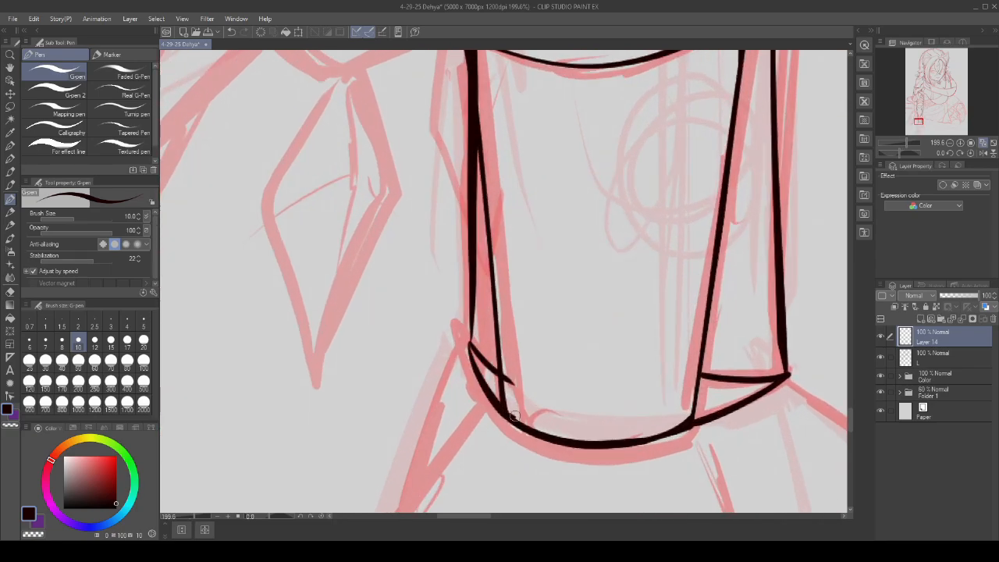
scroll(507, 375, "up", 1)
left_click_drag(508, 357, 512, 406)
key("ctrl+z")
key("ctrl+z")
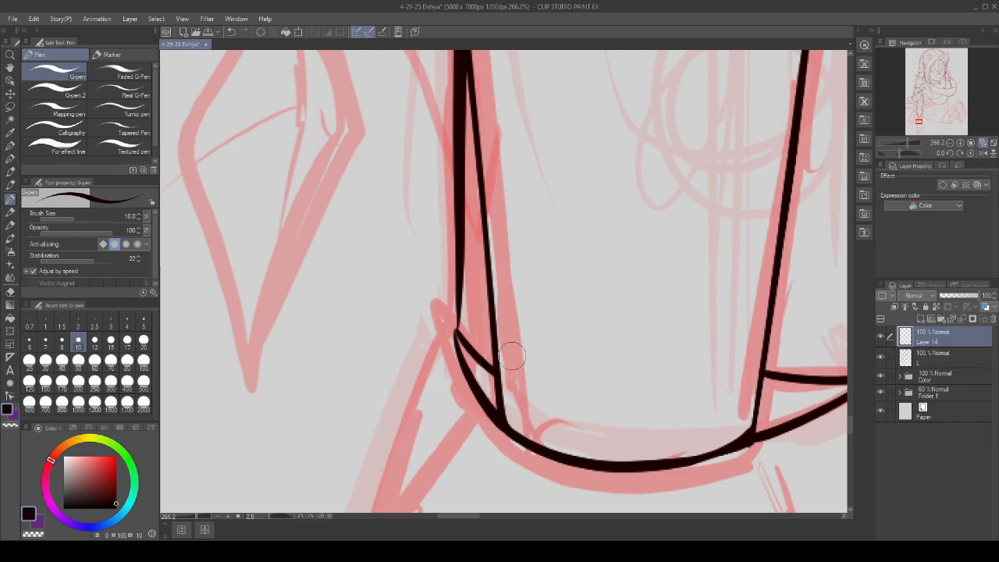
- Trim the left panel's outer line above the cuff and fill the narrow wedge where it meets the wrist piece's side
scroll(522, 396, "down", 4)
scroll(515, 187, "up", 3)
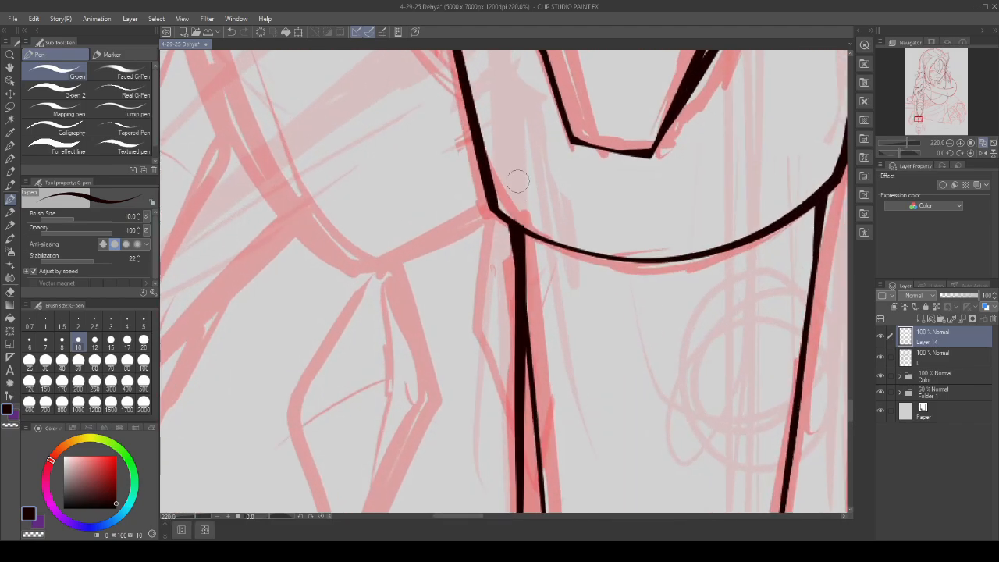
scroll(524, 319, "up", 2)
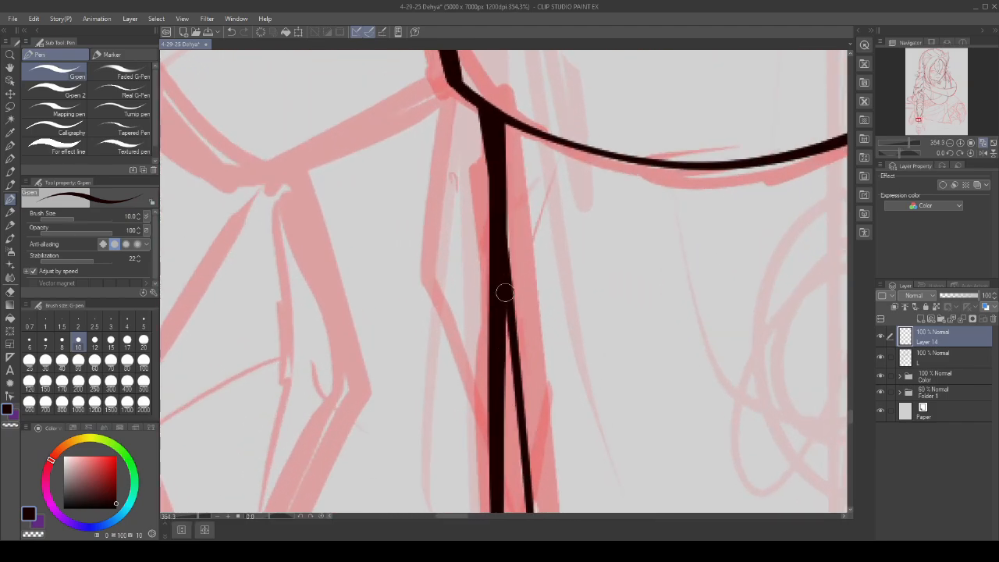
scroll(512, 359, "down", 3)
scroll(523, 269, "up", 2)
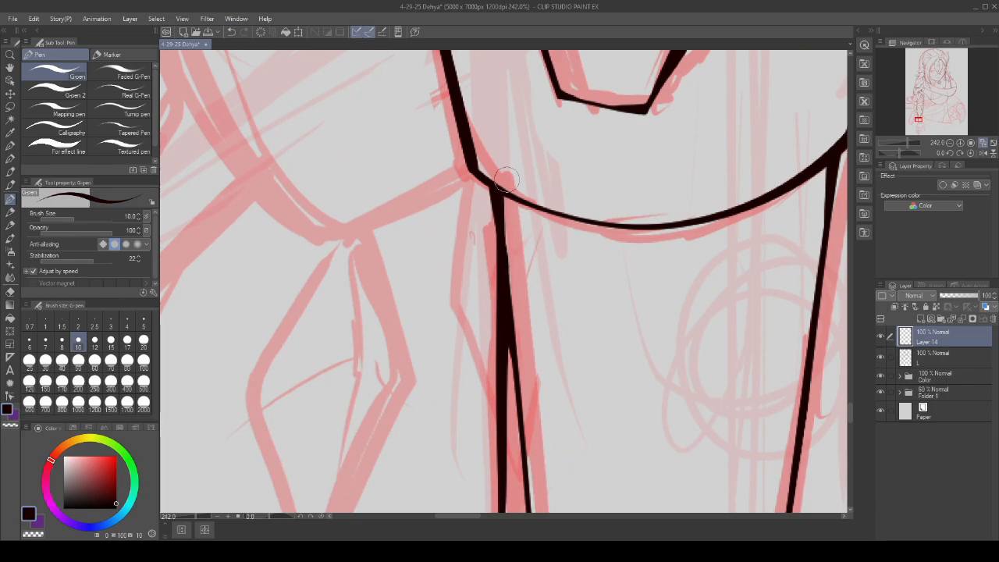
scroll(517, 237, "down", 3)
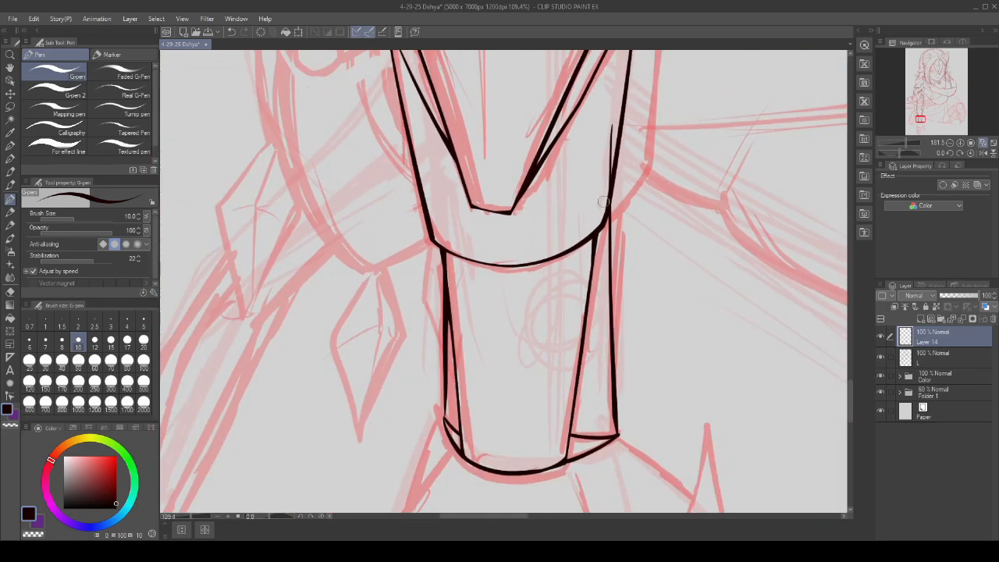
- Thicken the right panel's outer edge where it joins the cuff and at its lower corner
scroll(599, 221, "up", 2)
scroll(598, 374, "up", 2)
left_click_drag(597, 383, 598, 290)
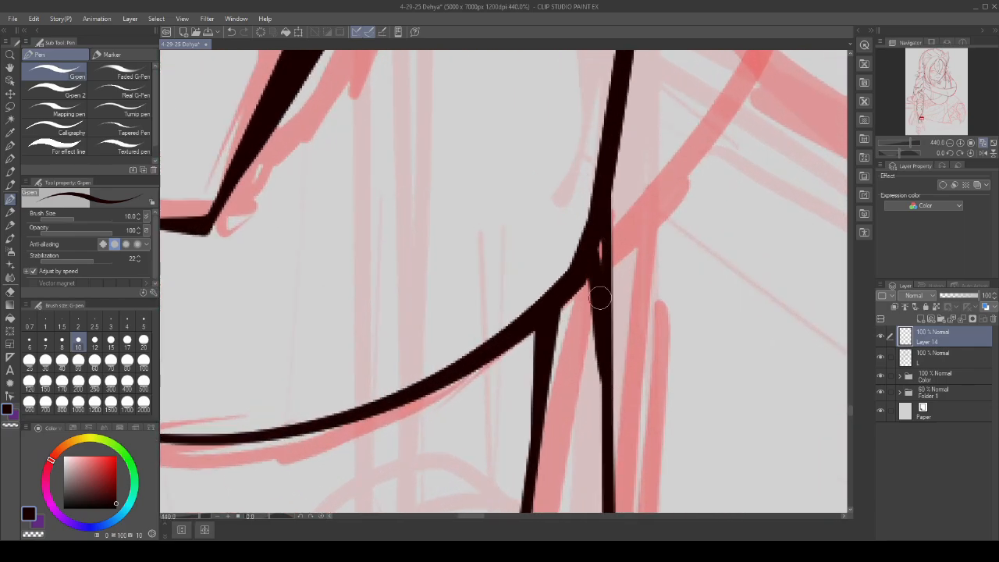
scroll(562, 304, "down", 5)
scroll(540, 313, "up", 10)
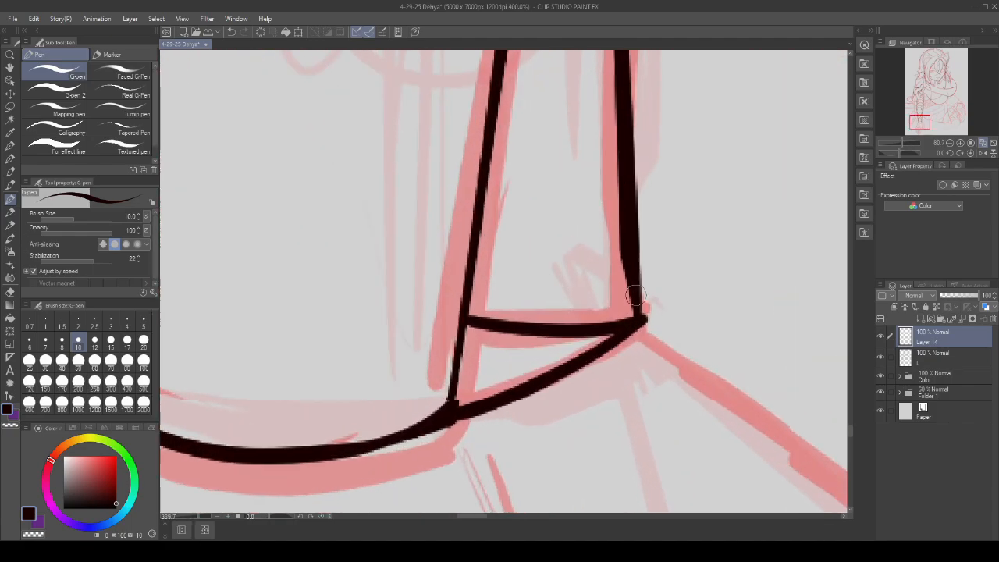
- Refine the right panel's short horizontal line where its left end meets the wrist piece's side
mouse_move(561, 332)
left_mouse_down()
mouse_move(420, 332)
mouse_move(444, 331)
left_mouse_up()
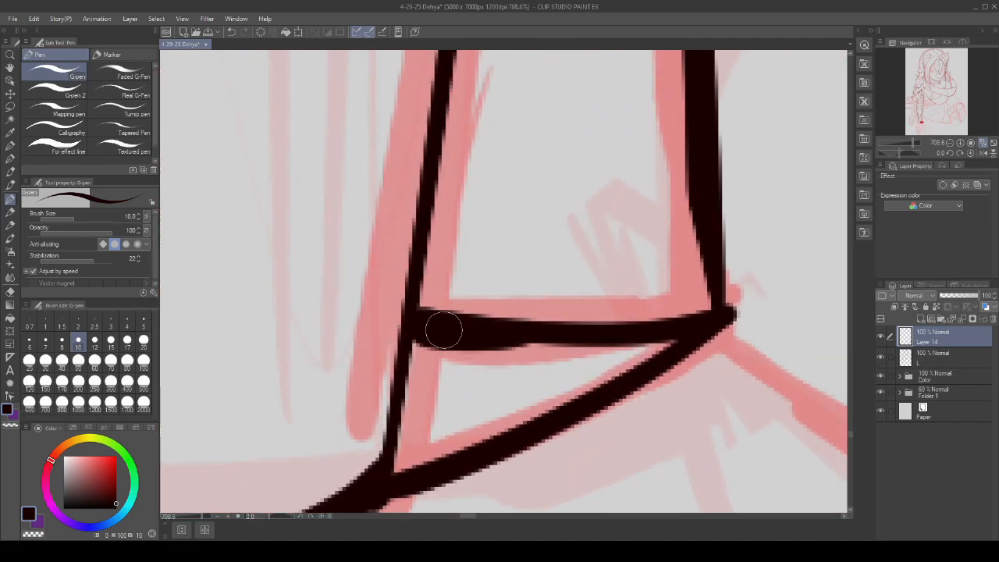
key("ctrl+z")
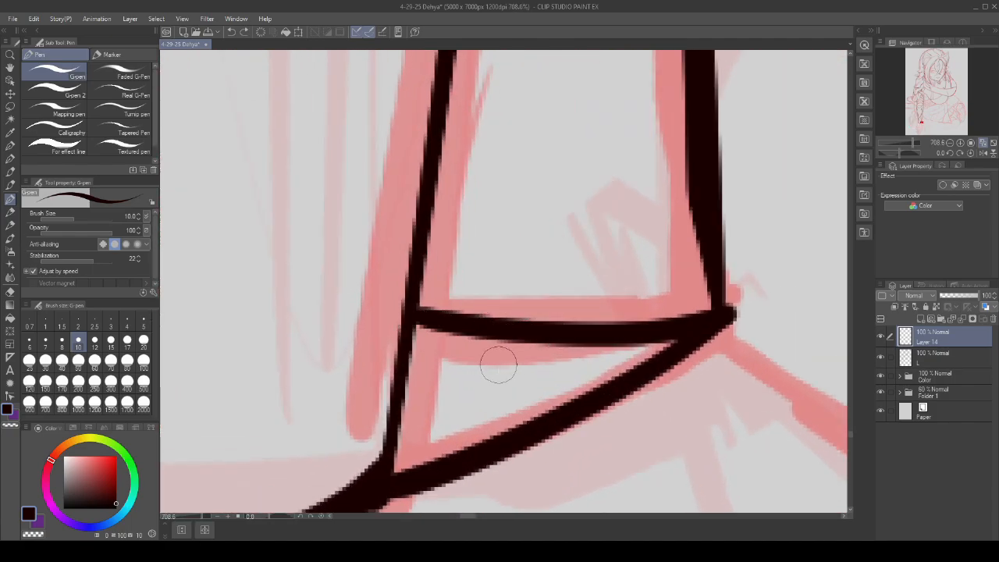
scroll(503, 348, "up", 2)
mouse_move(509, 330)
left_mouse_down()
mouse_move(390, 330)
mouse_move(398, 317)
left_mouse_up()
scroll(581, 320, "down", 3)
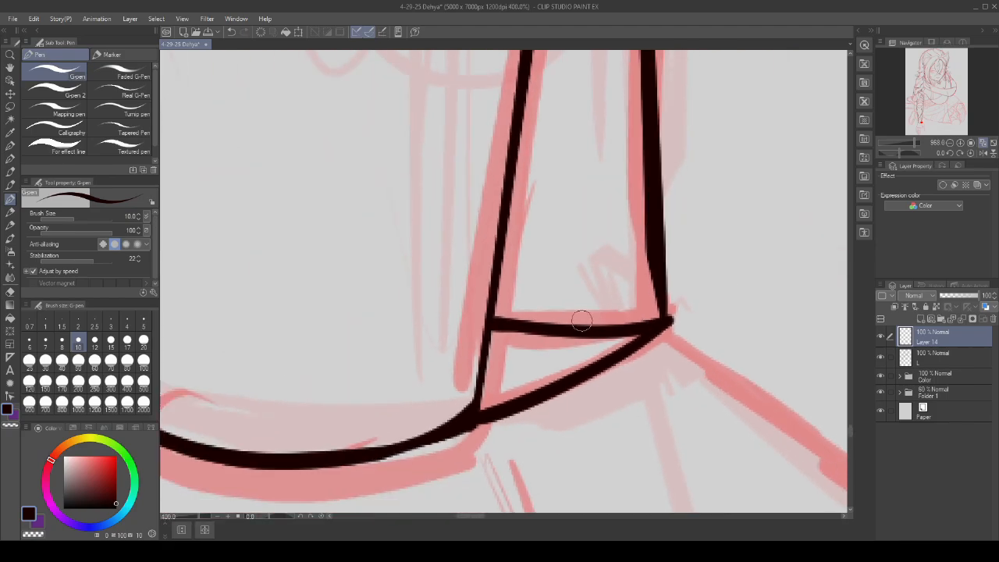
scroll(581, 320, "down", 3)
scroll(330, 350, "up", 2)
scroll(450, 285, "down", 3)
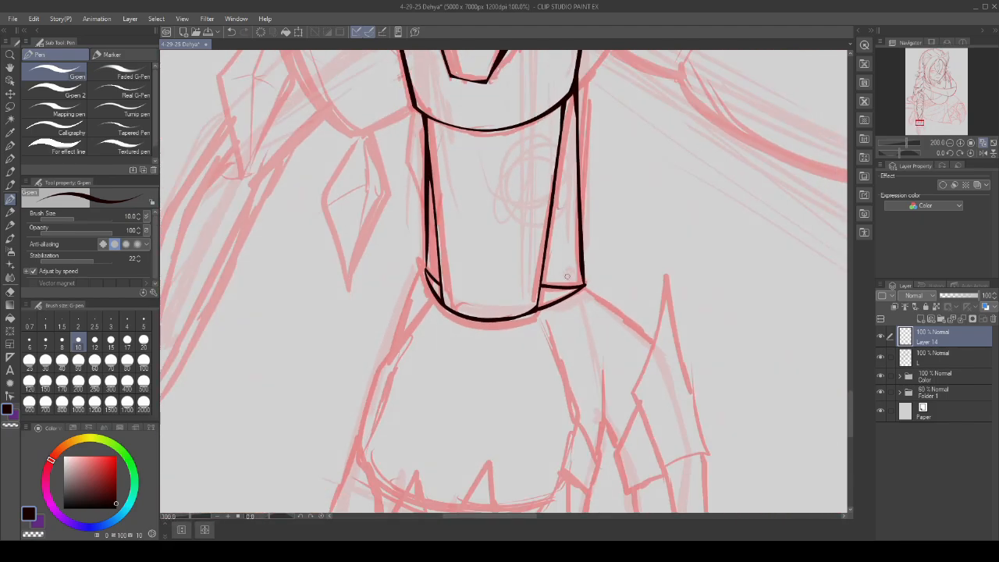
scroll(568, 276, "down", 4)
scroll(585, 226, "up", 1)
scroll(597, 196, "down", 1)
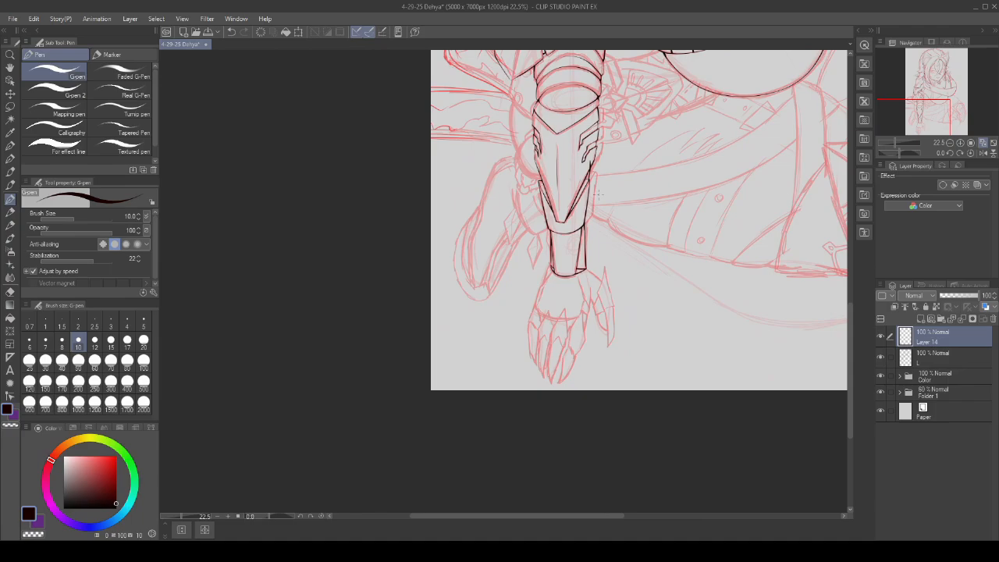
- Clean up and thicken the line junctions where the cuff's upper corners meet the forearm plate's edges on both sides
scroll(599, 195, "up", 7)
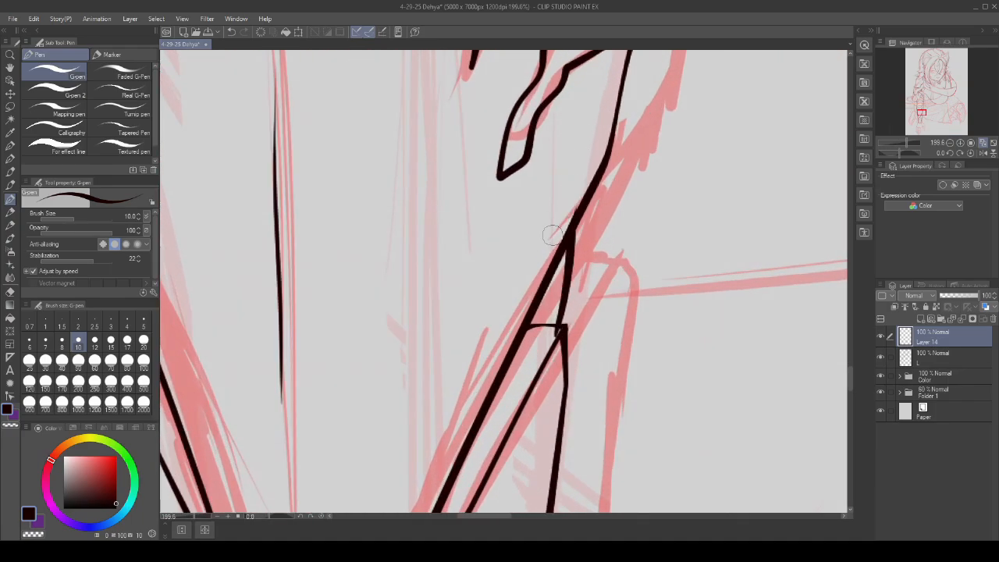
scroll(564, 265, "up", 1)
scroll(563, 240, "up", 1)
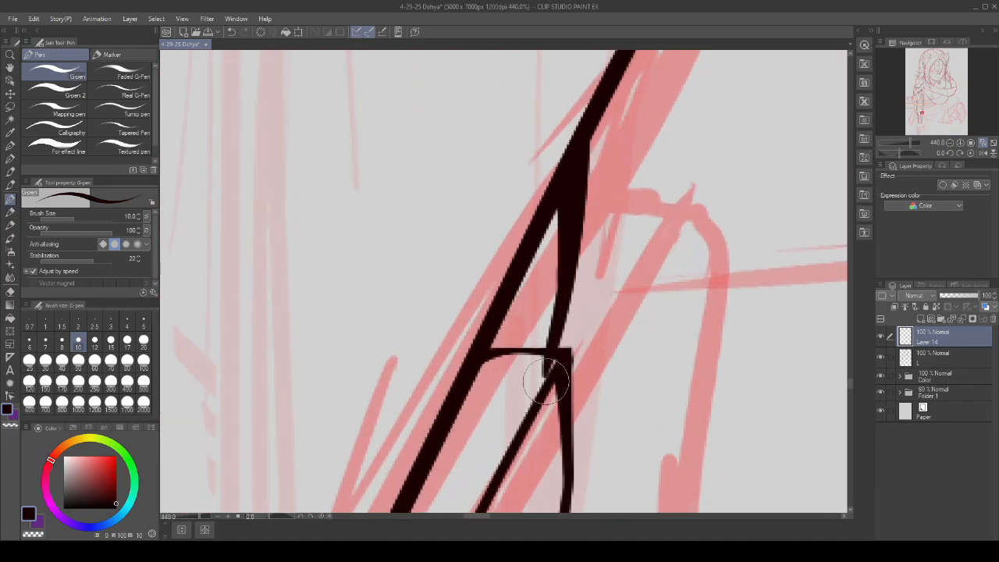
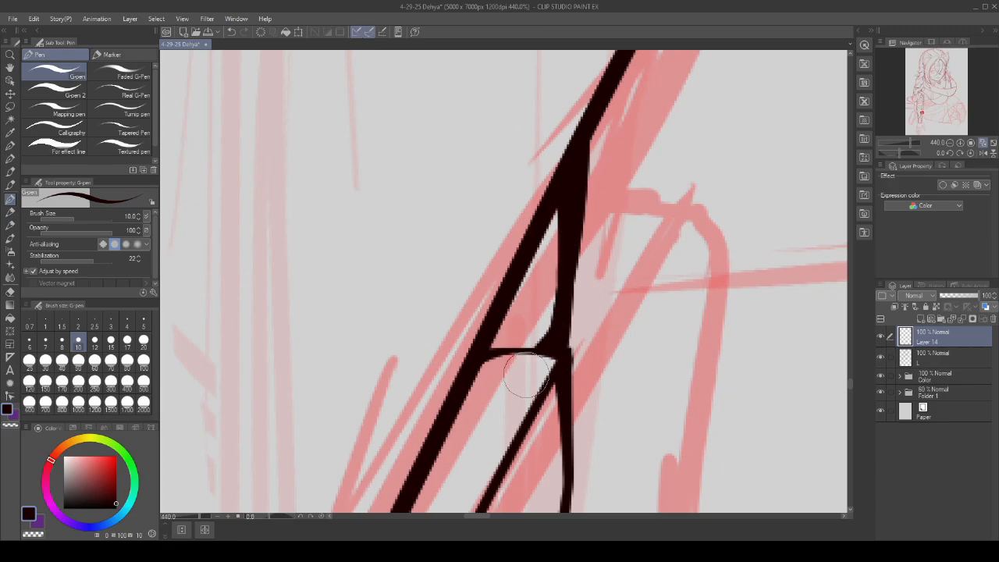
scroll(527, 375, "down", 5)
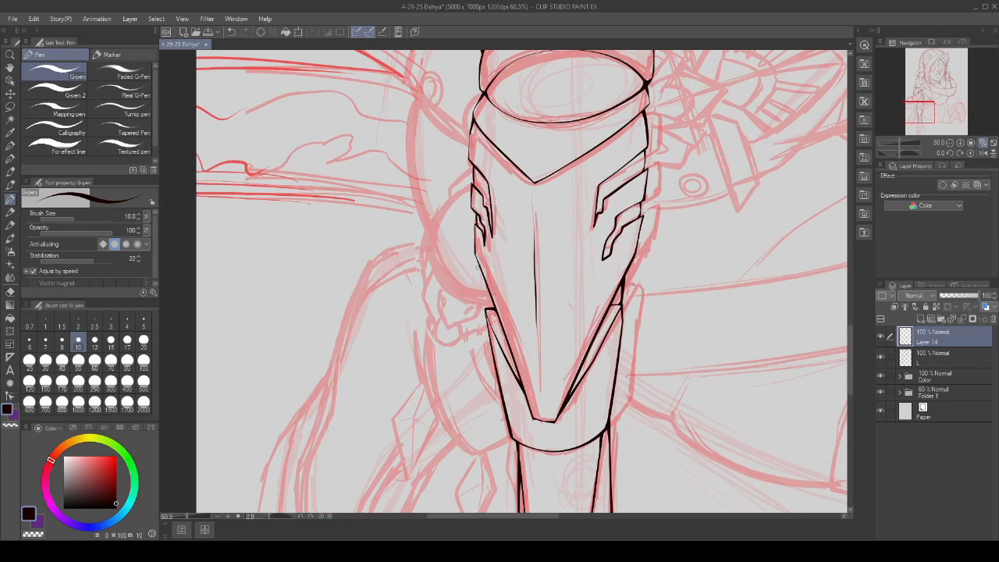
scroll(478, 266, "up", 4)
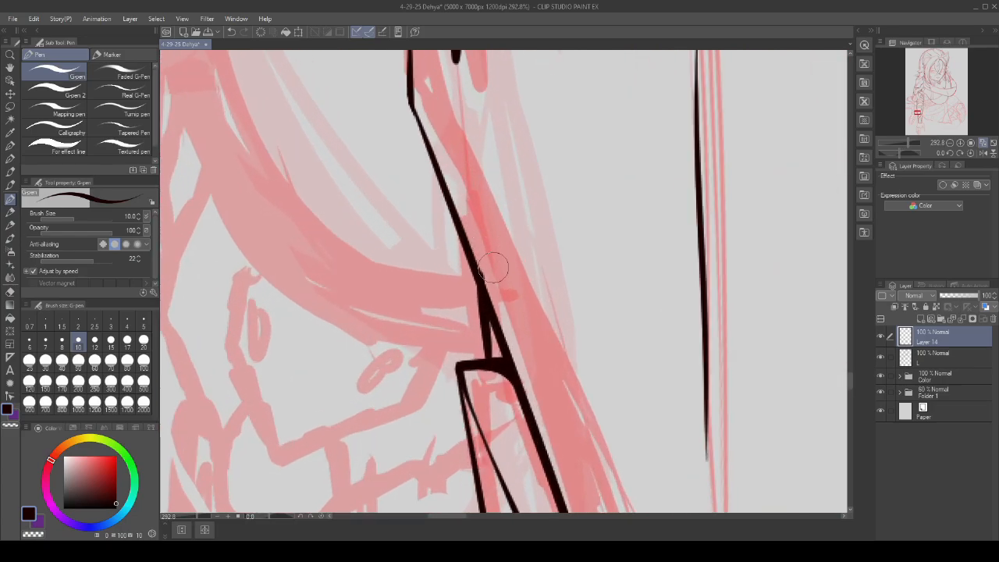
- Merge the side panels' layer down into layer L and create a fresh raster layer for the hand
scroll(487, 312, "down", 7)
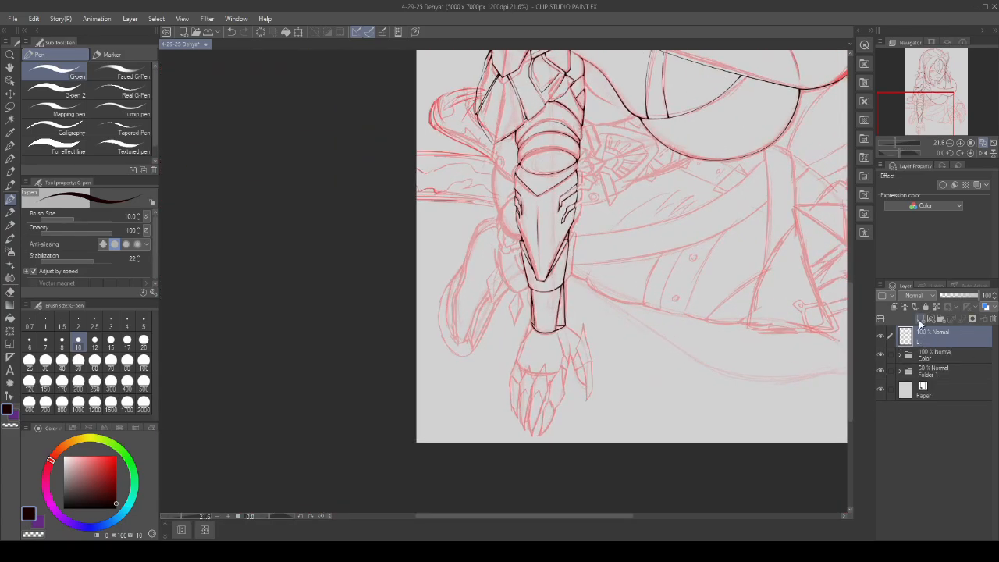
scroll(546, 314, "up", 4)
scroll(546, 315, "up", 5)
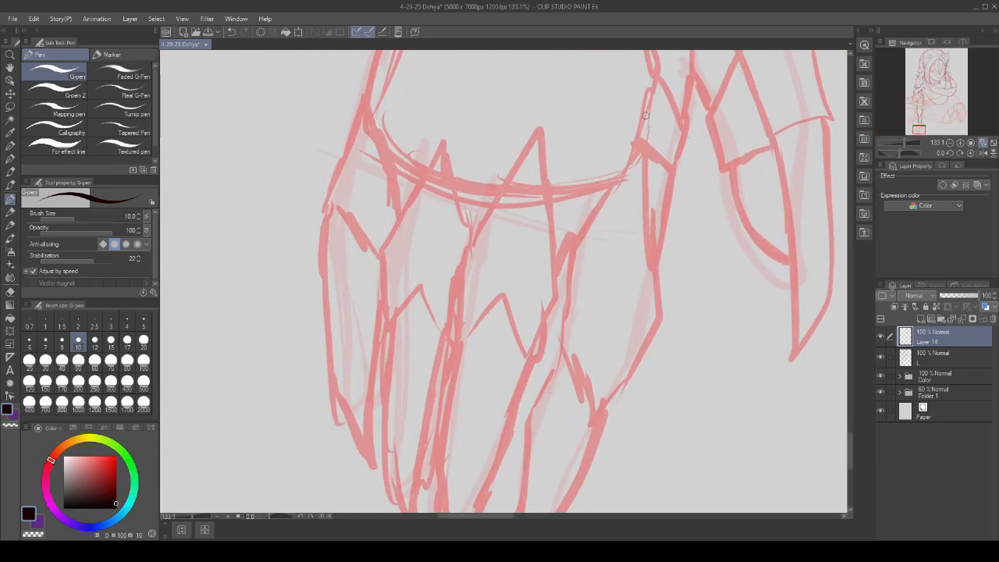
- Ink the long faceted finger plate on the hand's right side, pointed at both its upper and lower ends
left_click_drag(579, 238, 557, 346)
left_click_drag(587, 427, 643, 344)
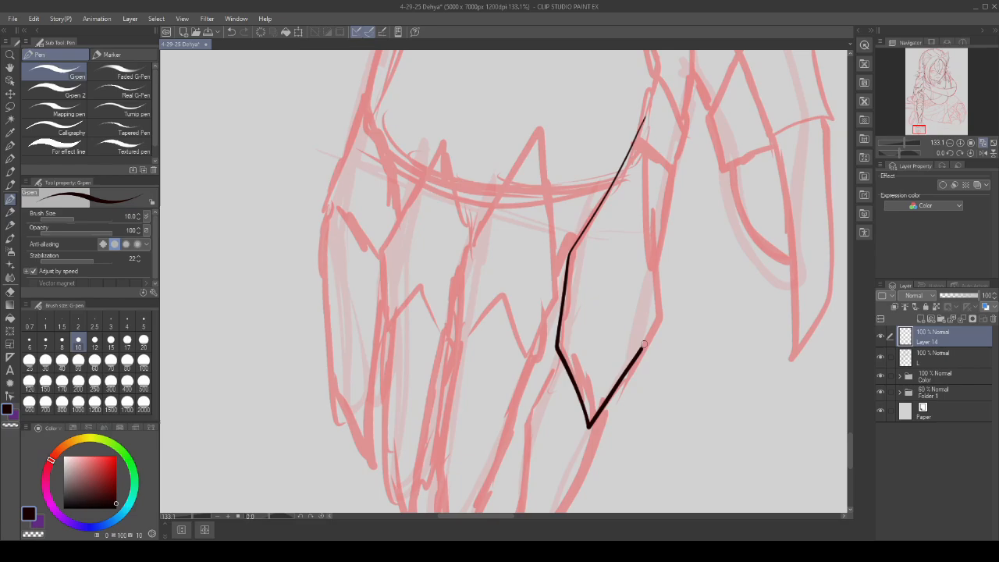
left_click_drag(655, 266, 650, 72)
scroll(642, 73, "up", 1)
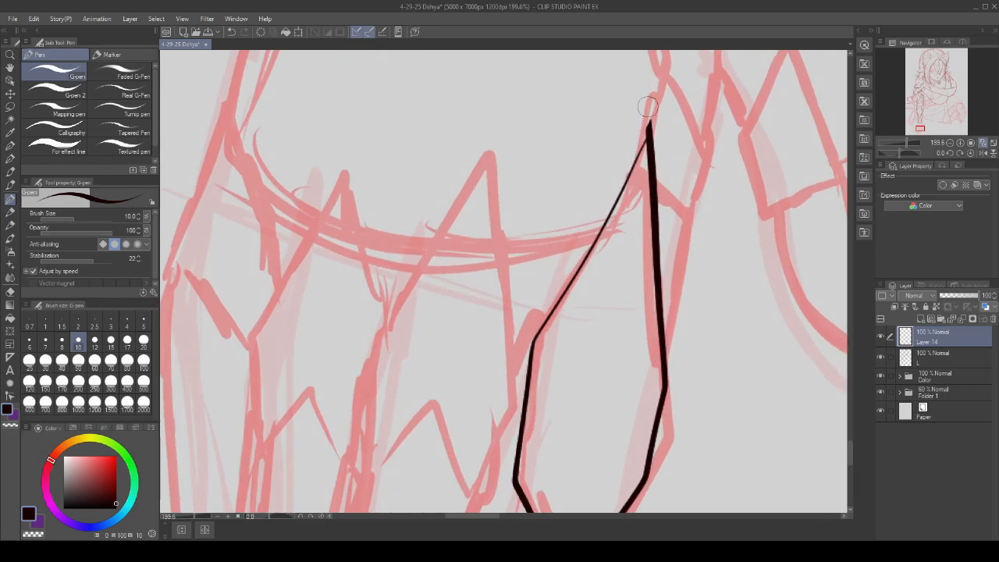
scroll(595, 272, "down", 4)
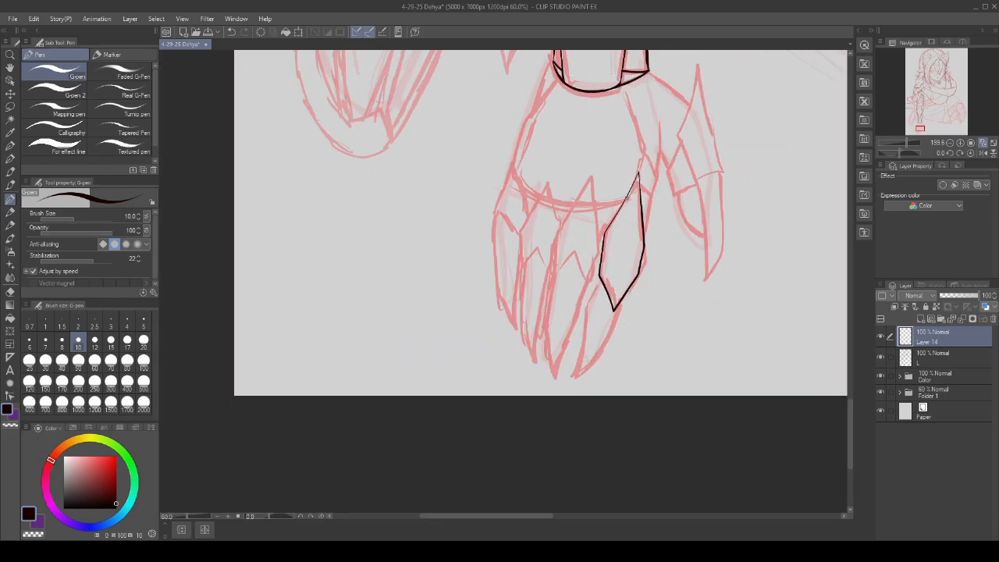
- Ink the curved claw tip below the right finger's plate and thicken its outer edge at the joint
scroll(595, 272, "up", 2)
mouse_move(598, 254)
left_mouse_down()
mouse_move(575, 305)
mouse_move(548, 439)
left_mouse_up()
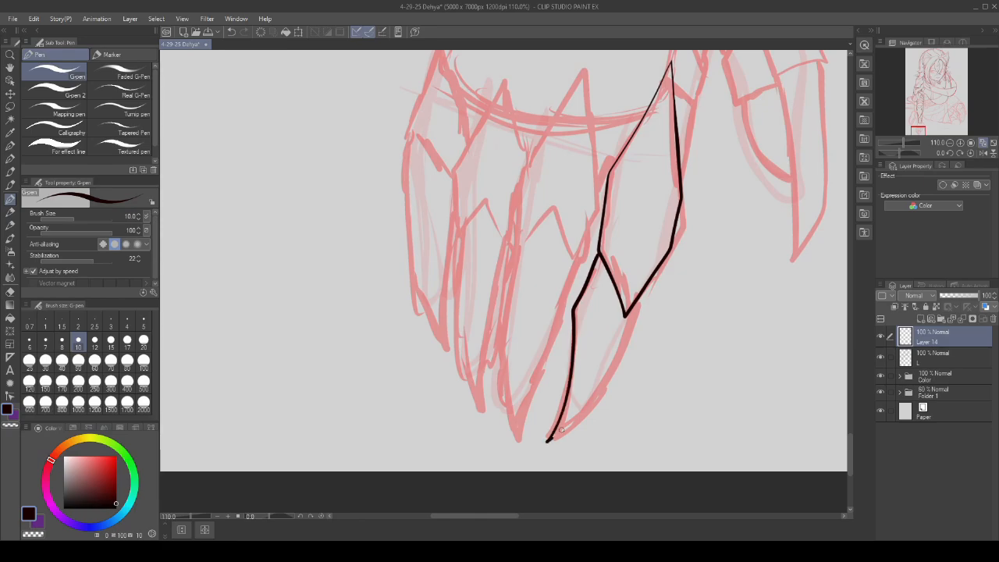
scroll(644, 272, "up", 3)
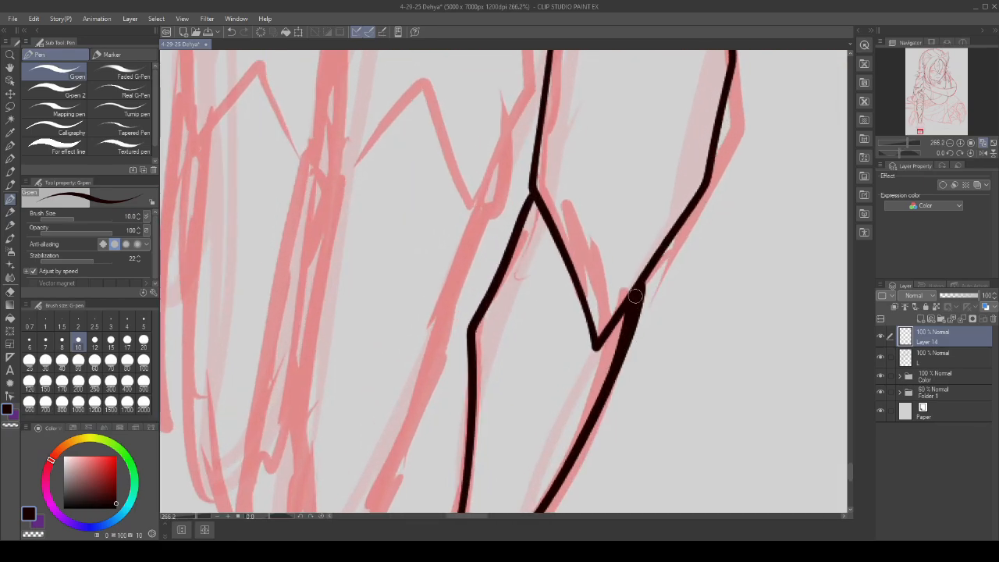
scroll(635, 292, "down", 4)
- Ink the claw tip of the neighbouring finger with a peaked upper edge, keeping the peak's lines thin
scroll(519, 264, "up", 2)
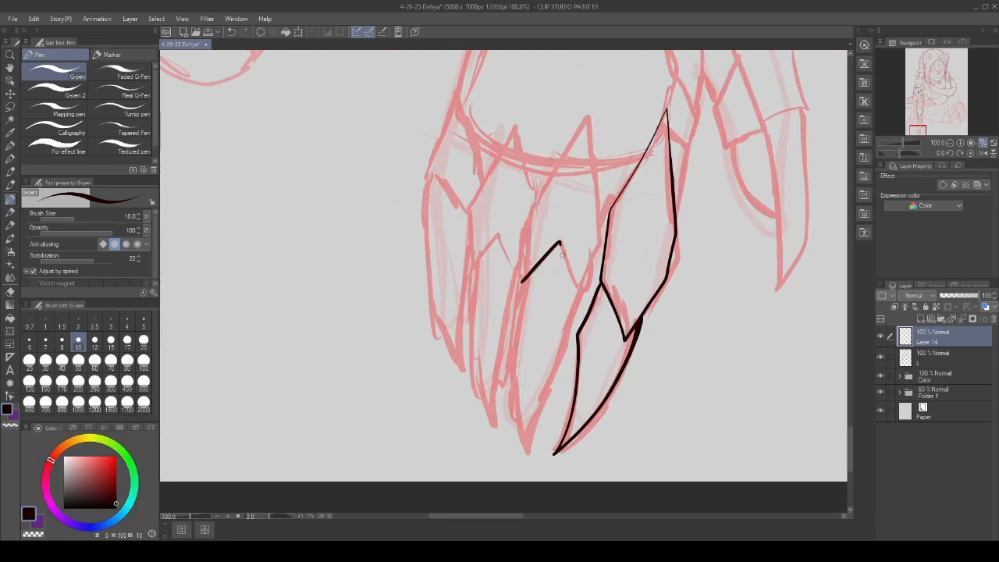
mouse_move(561, 339)
left_mouse_down()
mouse_move(527, 447)
mouse_move(512, 372)
mouse_move(531, 261)
left_mouse_up()
scroll(532, 264, "up", 2)
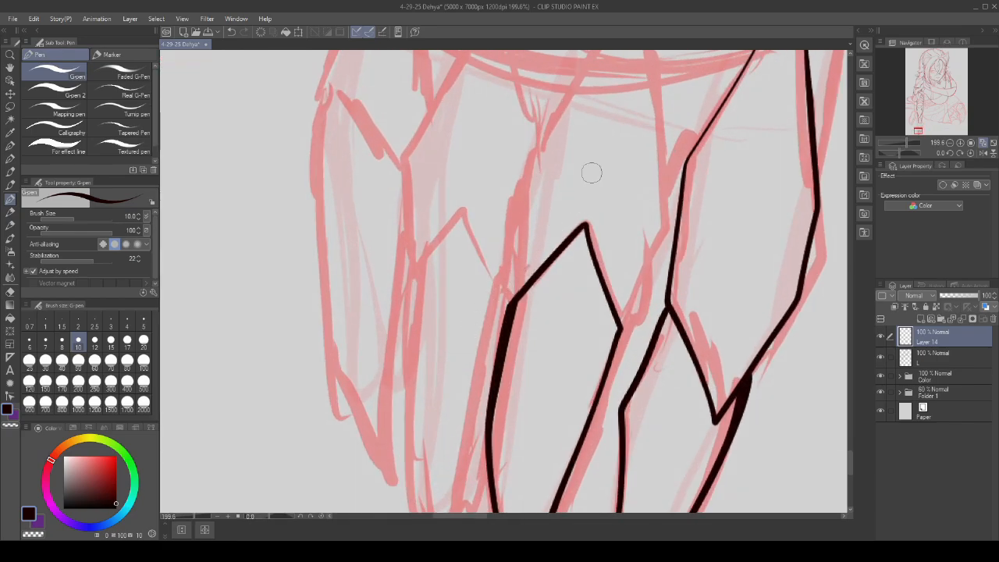
key("ctrl+z")
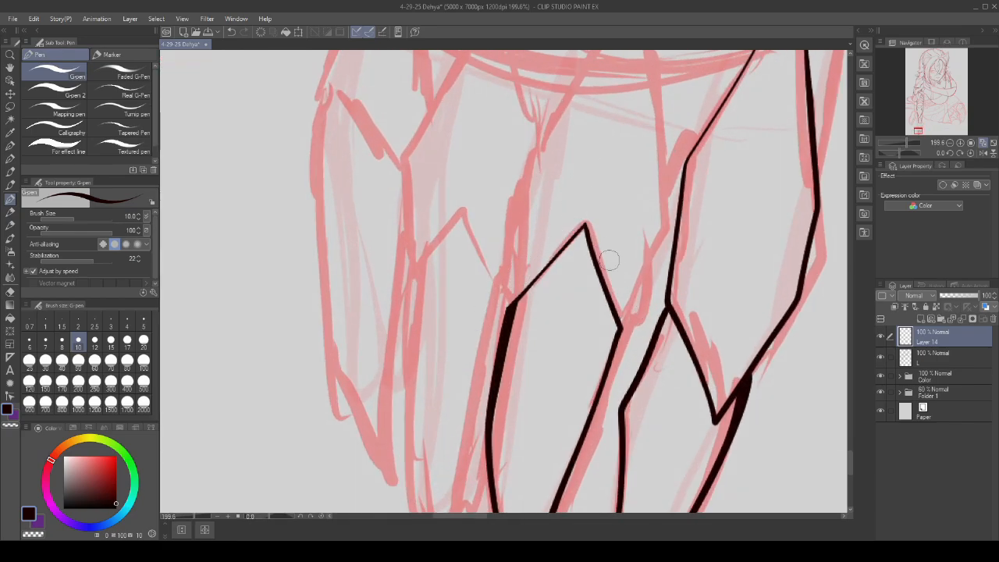
key("ctrl+z")
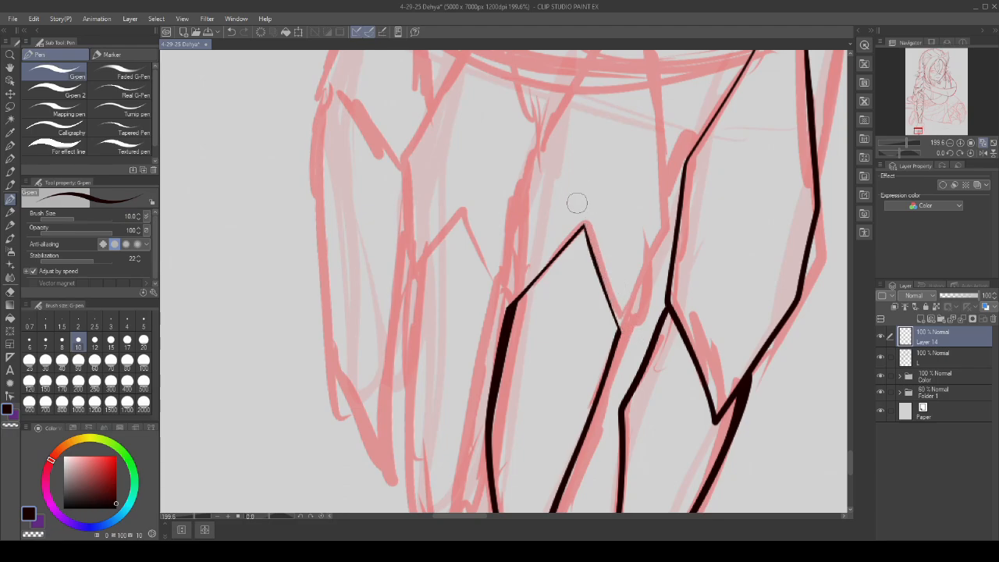
scroll(576, 203, "down", 4)
scroll(535, 279, "up", 3)
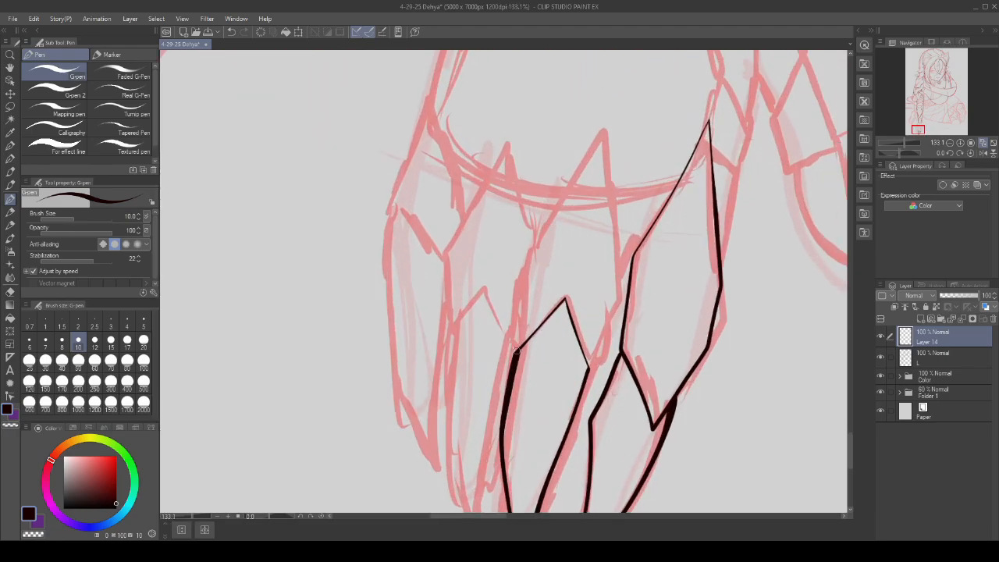
- Ink the pointed plate above the second finger's claw and thicken both sides where they join the claw
left_click_drag(616, 294, 587, 368)
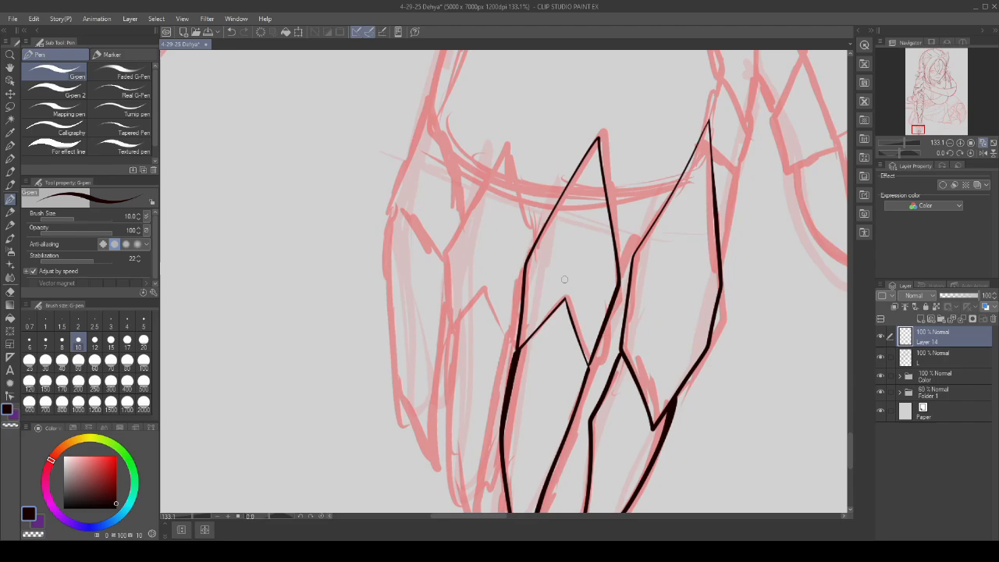
scroll(524, 278, "up", 5)
left_click_drag(523, 277, 523, 384)
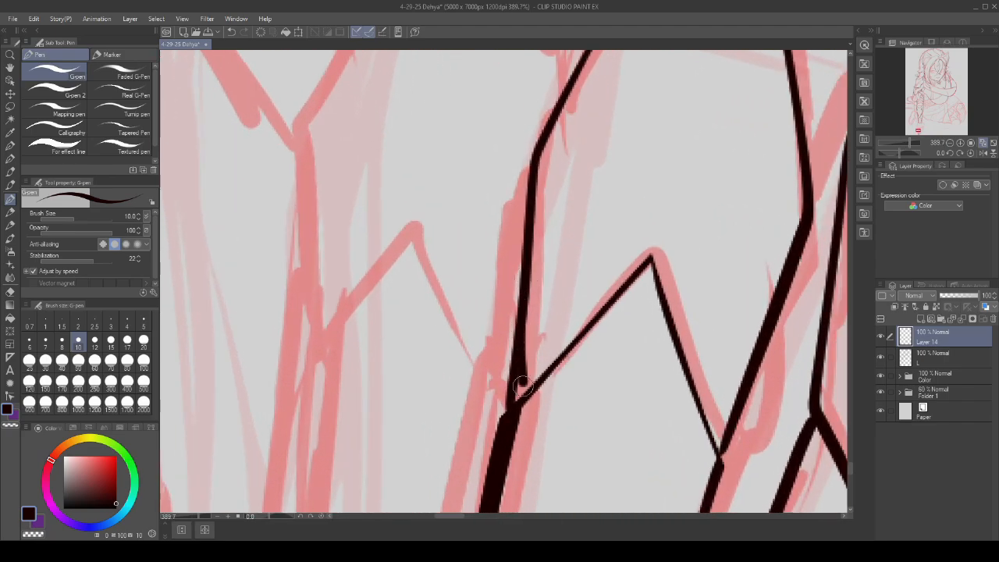
scroll(516, 362, "down", 3)
scroll(591, 334, "up", 4)
mouse_move(625, 342)
left_mouse_down()
mouse_move(591, 412)
mouse_move(599, 437)
mouse_move(597, 422)
left_mouse_up()
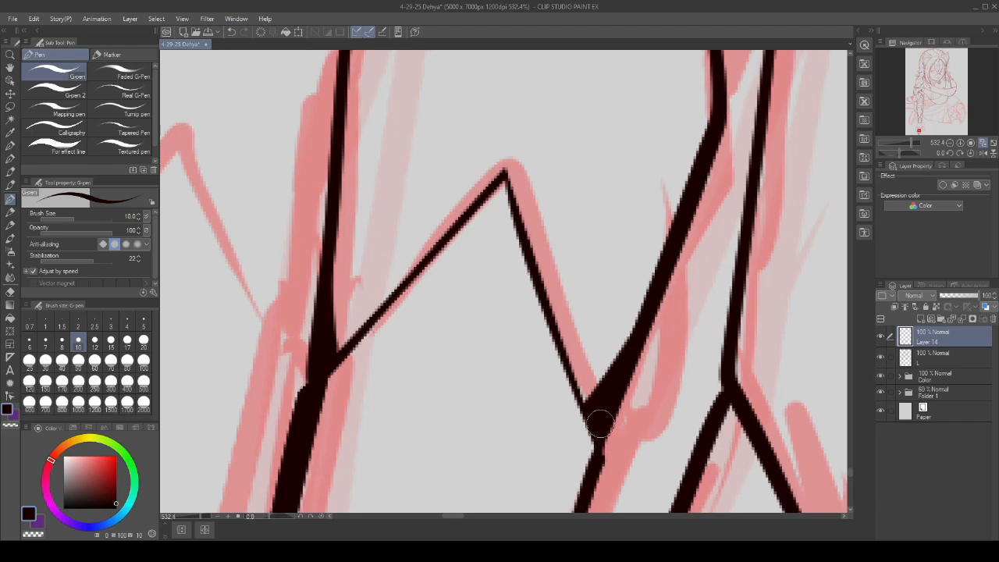
scroll(507, 348, "down", 12)
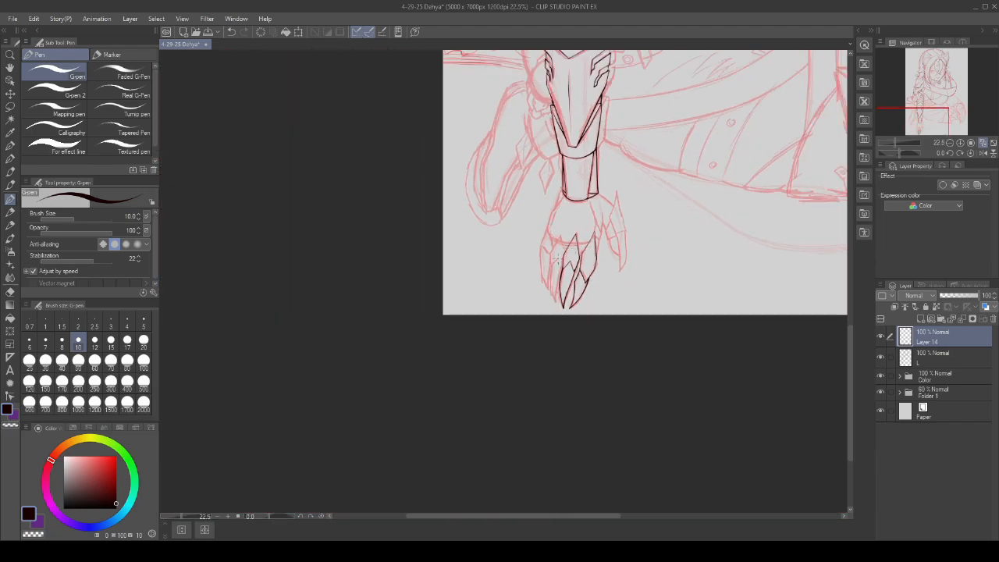
- Add a new layer and ink the third finger's curved claw tip with a peaked upper edge
scroll(554, 256, "up", 4)
left_click(919, 320)
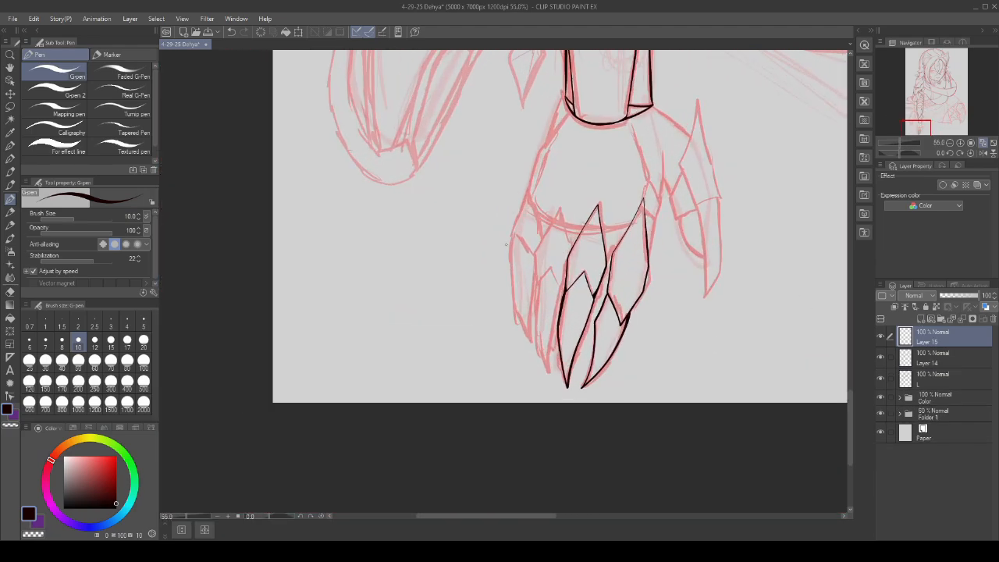
scroll(539, 269, "up", 3)
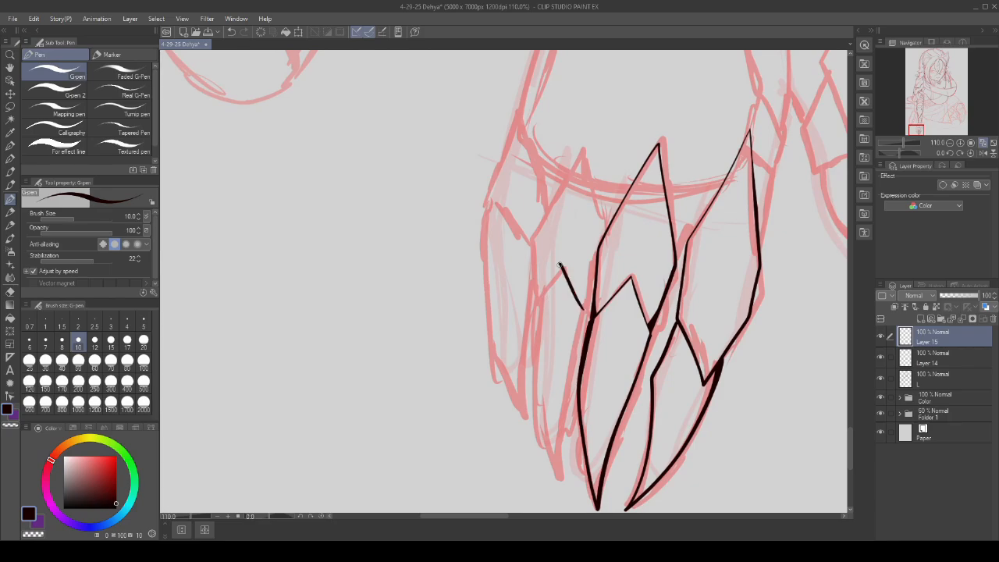
mouse_move(531, 326)
left_mouse_down()
mouse_move(533, 415)
mouse_move(561, 487)
left_mouse_up()
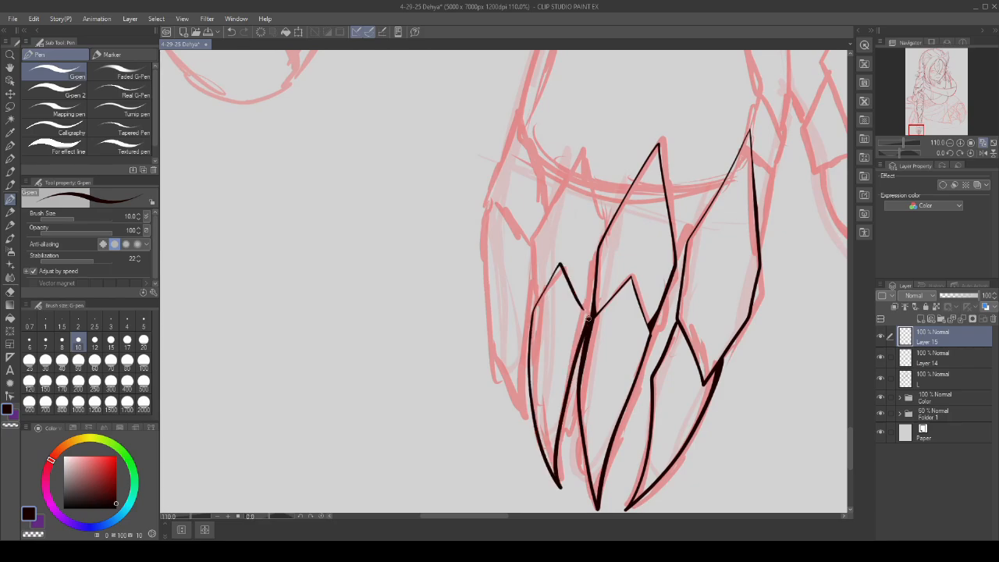
scroll(544, 268, "up", 4)
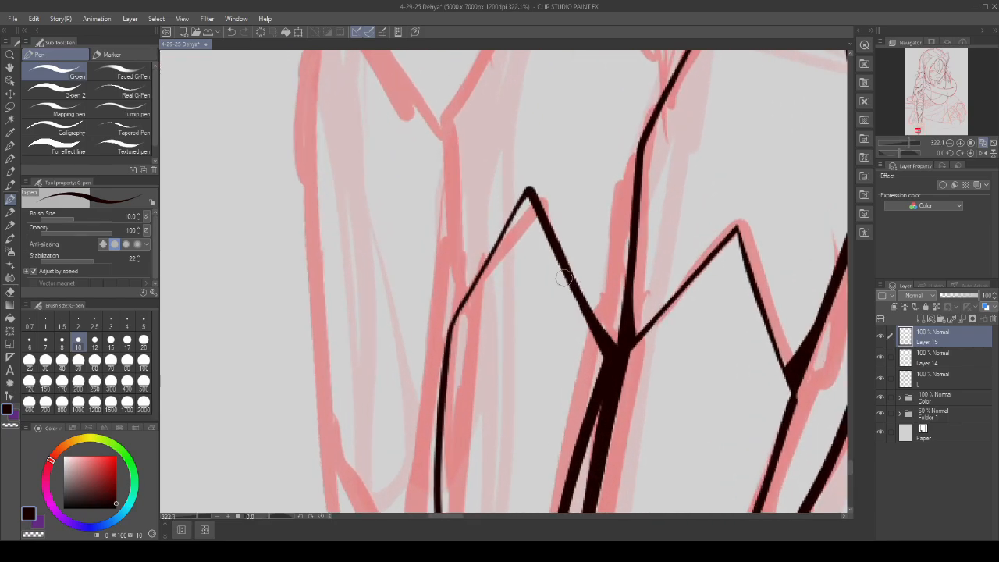
scroll(524, 248, "down", 3)
- Ink the pointed plate above the third finger's claw, running both sides down to the neighbouring linework
scroll(524, 247, "up", 1)
left_click_drag(496, 334, 536, 188)
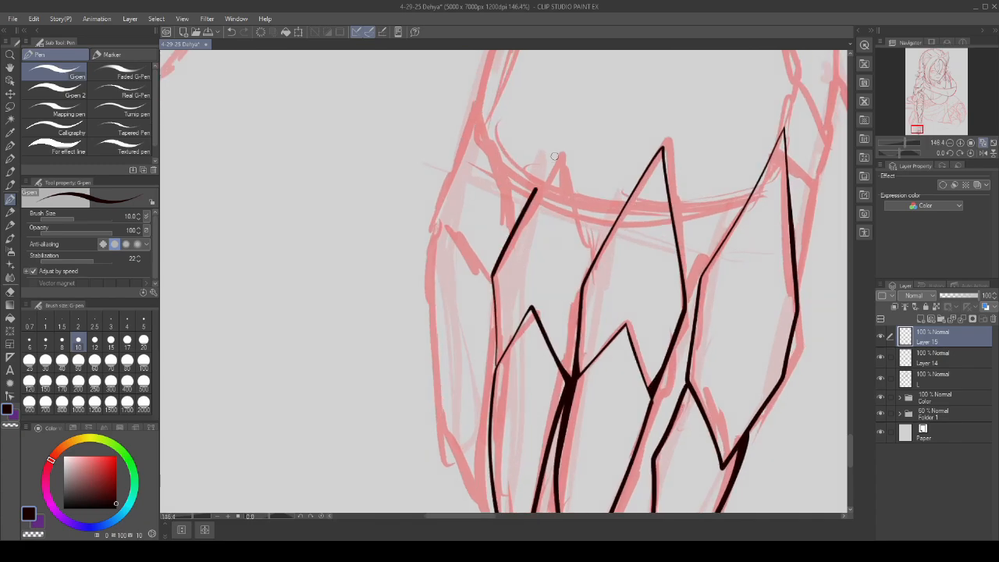
left_click_drag(576, 231, 589, 273)
scroll(589, 275, "down", 3)
scroll(515, 234, "up", 5)
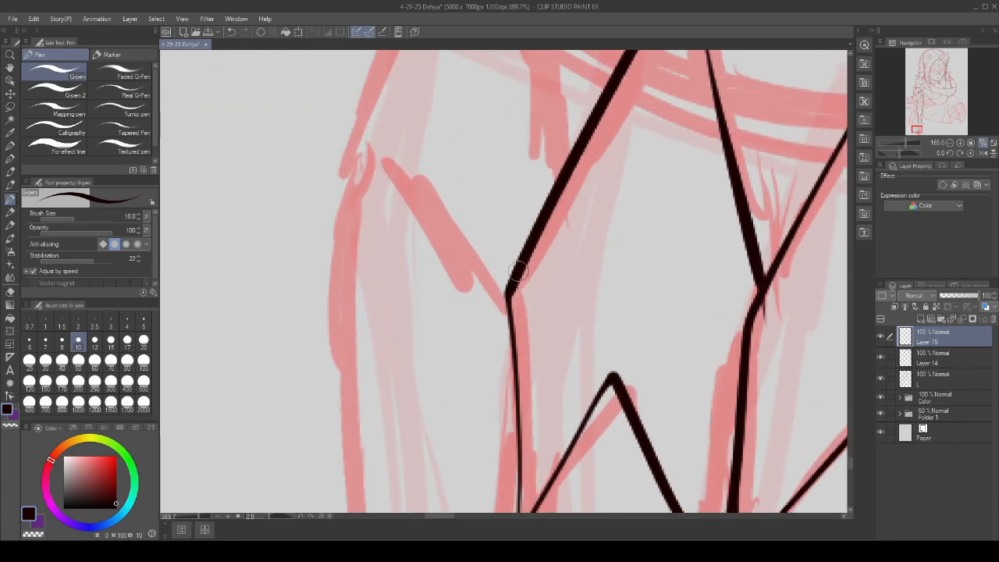
- Thicken the outer line of the third finger where its plate meets the claw, tapering it above the joint
scroll(512, 406, "up", 5)
mouse_move(507, 421)
left_mouse_down()
mouse_move(517, 242)
mouse_move(530, 357)
mouse_move(513, 402)
mouse_move(522, 290)
left_mouse_up()
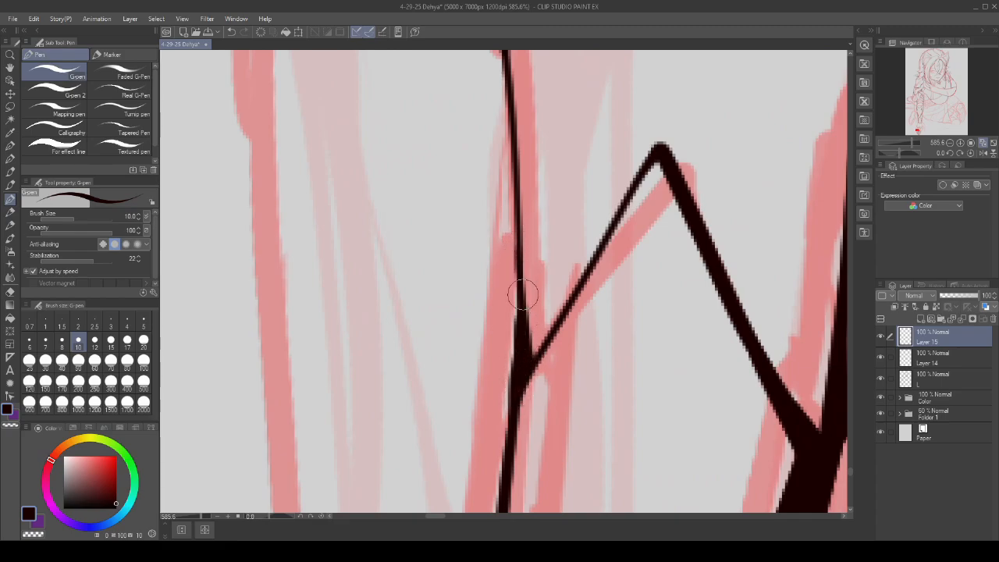
scroll(521, 266, "down", 3)
scroll(515, 258, "up", 2)
left_click_drag(509, 250, 513, 378)
scroll(517, 267, "down", 3)
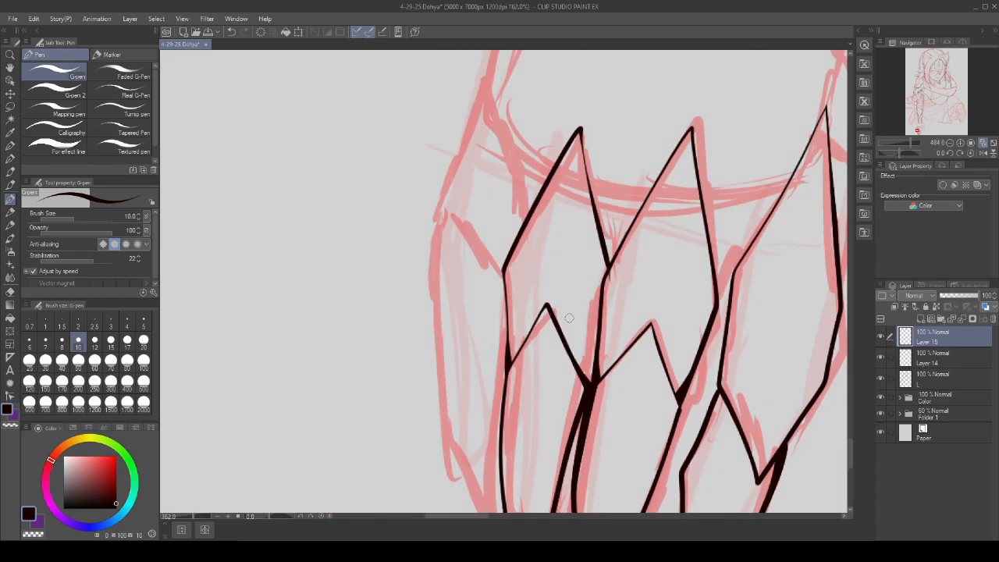
- Fill a heavy wedge at the junction between the second and third finger plates, tapering up the third plate's edge
scroll(598, 284, "up", 3)
scroll(578, 312, "up", 1)
left_click_drag(559, 337, 571, 251)
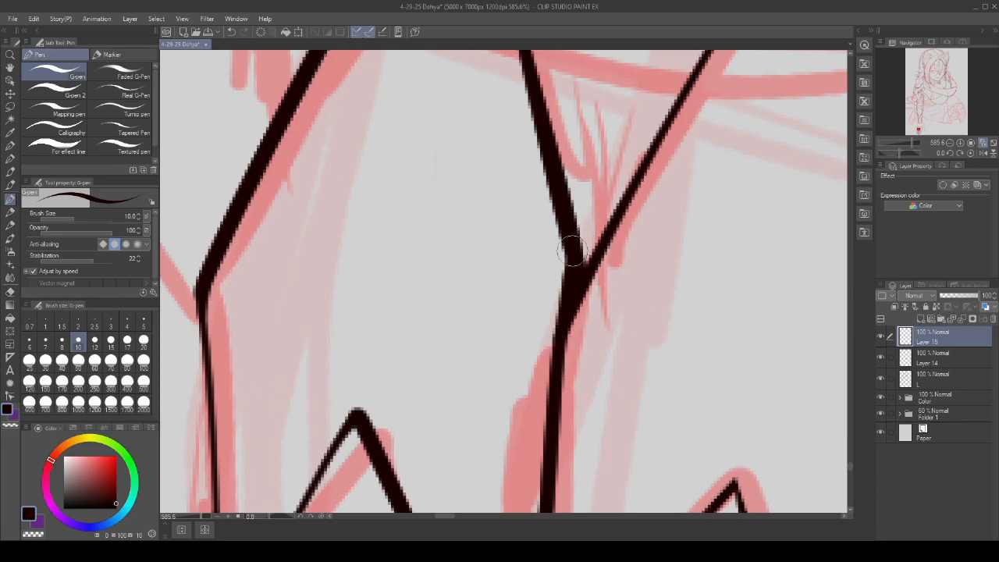
left_click_drag(557, 338, 563, 213)
left_click_drag(537, 109, 584, 254)
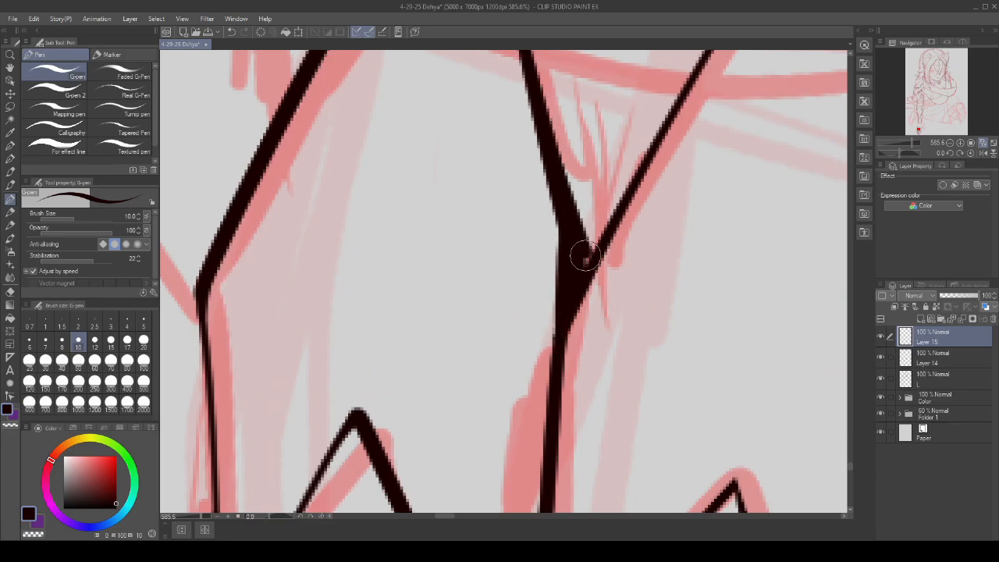
scroll(581, 258, "down", 10)
scroll(567, 271, "up", 8)
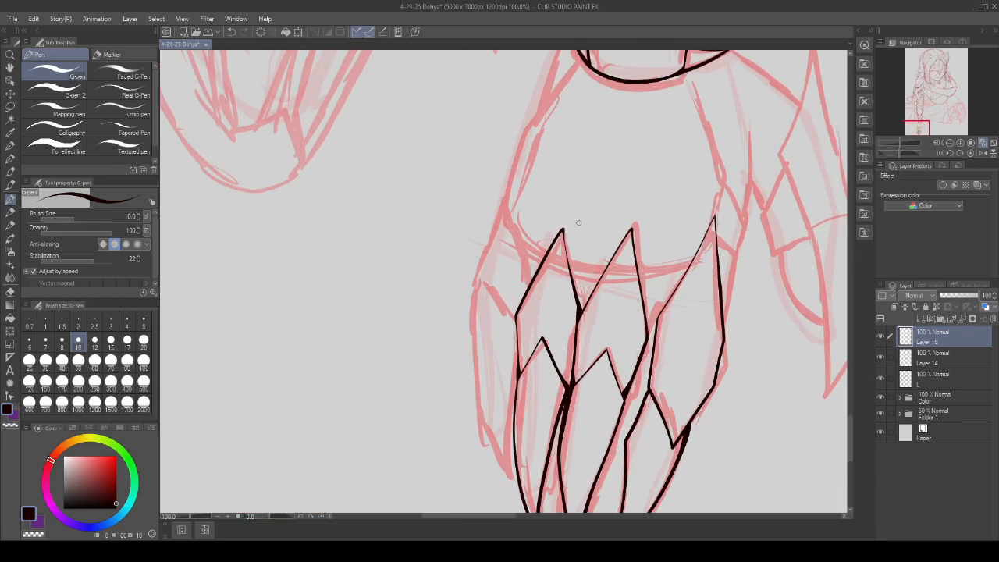
- Undo the last strokes on the third finger plate and thin its outer upper edge to a fine line at the peak
scroll(550, 221, "down", 3)
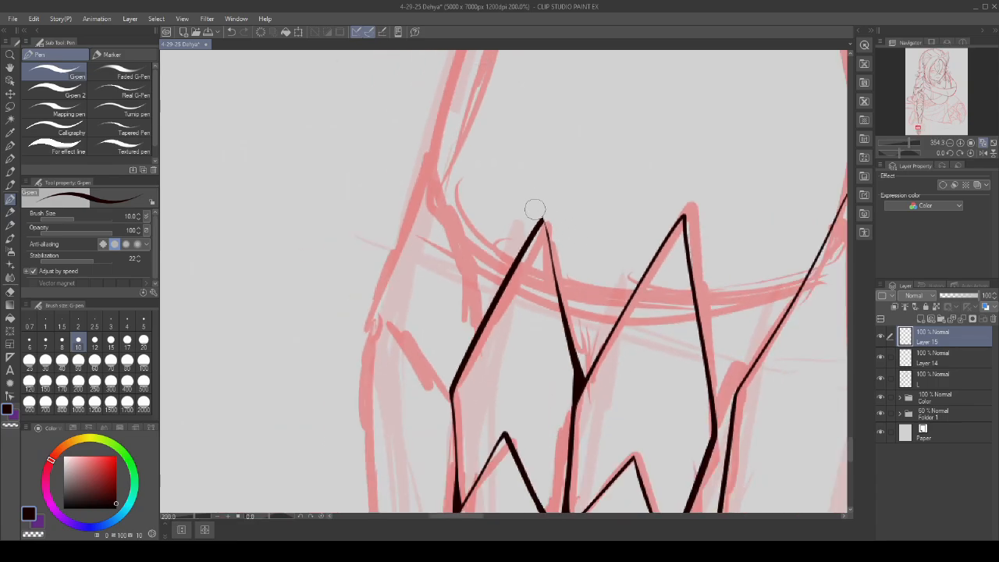
scroll(464, 345, "up", 1)
key("ctrl+z")
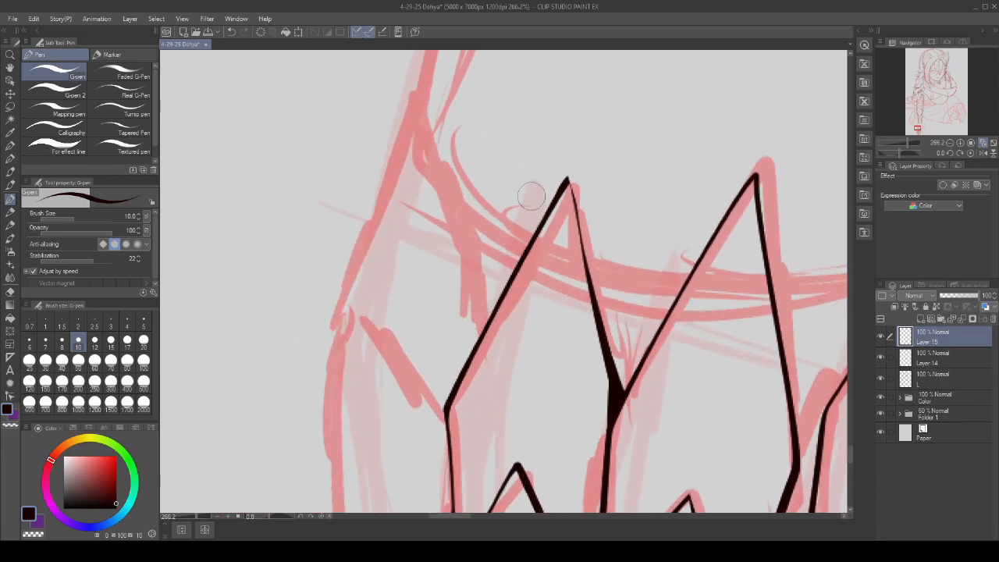
key("ctrl+z")
scroll(543, 232, "up", 2)
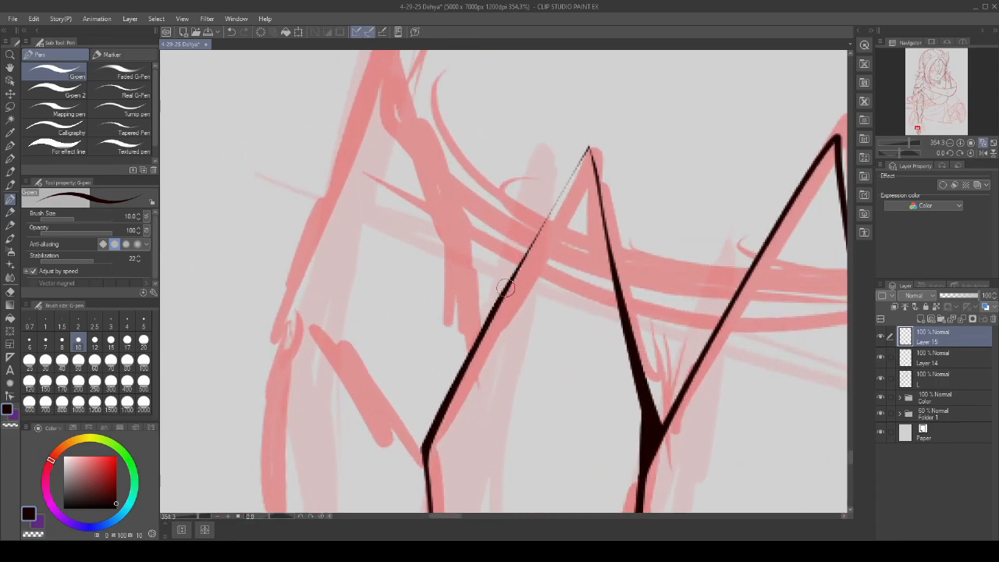
left_click_drag(508, 285, 593, 146)
scroll(607, 234, "down", 2)
scroll(607, 266, "down", 8)
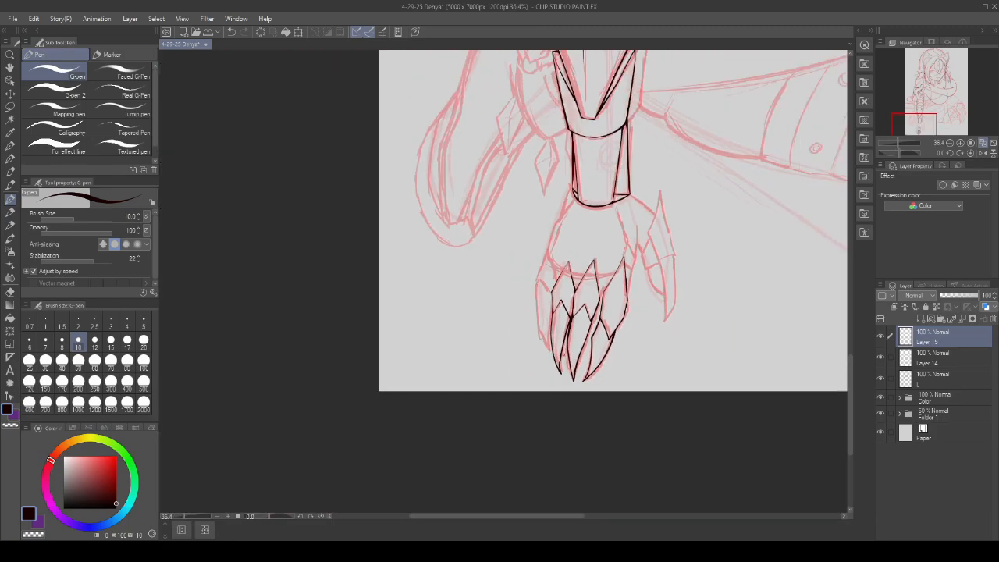
- Ink short curved lines along the inner edges of the three claw tips to show their undersides
scroll(563, 349, "up", 8)
mouse_move(559, 362)
left_mouse_down()
mouse_move(536, 384)
mouse_move(573, 272)
left_mouse_up()
scroll(577, 323, "down", 3)
scroll(579, 324, "up", 3)
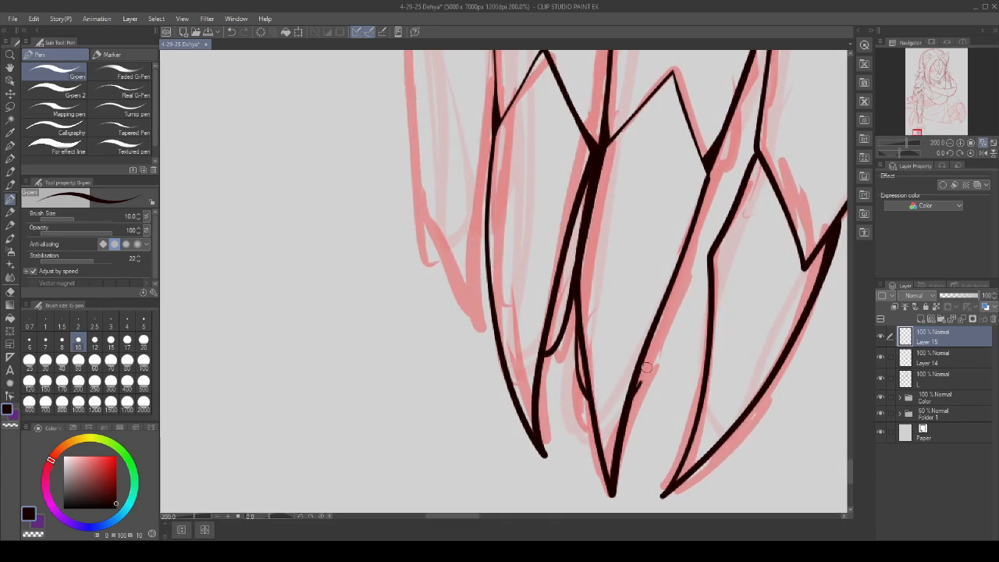
scroll(667, 276, "down", 3)
mouse_move(647, 367)
left_mouse_down()
mouse_move(661, 321)
mouse_move(597, 373)
left_mouse_up()
scroll(615, 274, "up", 3)
scroll(601, 340, "down", 4)
scroll(625, 185, "up", 3)
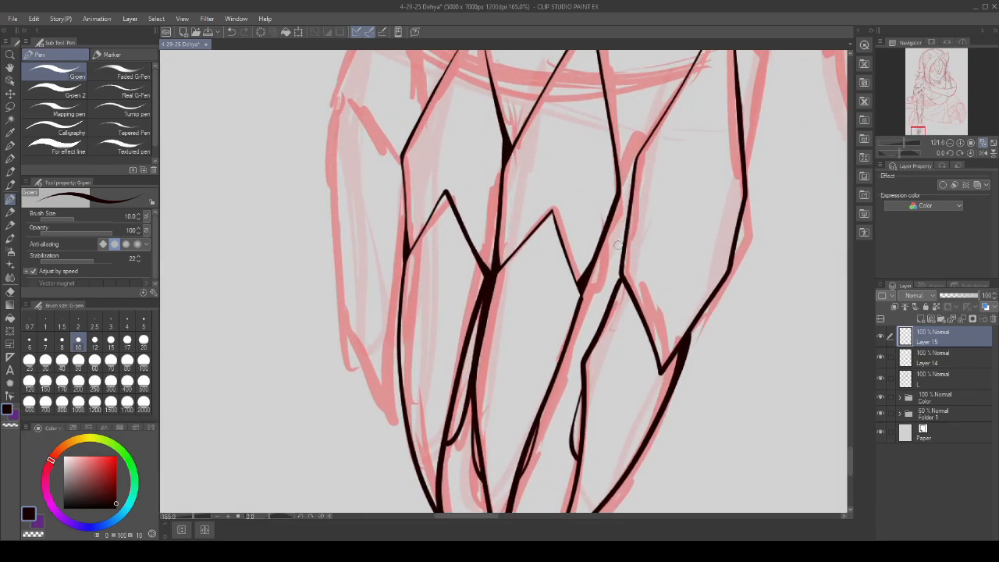
- Ink a small arch bridging the gap between the second finger's plate and the right finger's plate
scroll(625, 185, "up", 1)
scroll(622, 202, "down", 4)
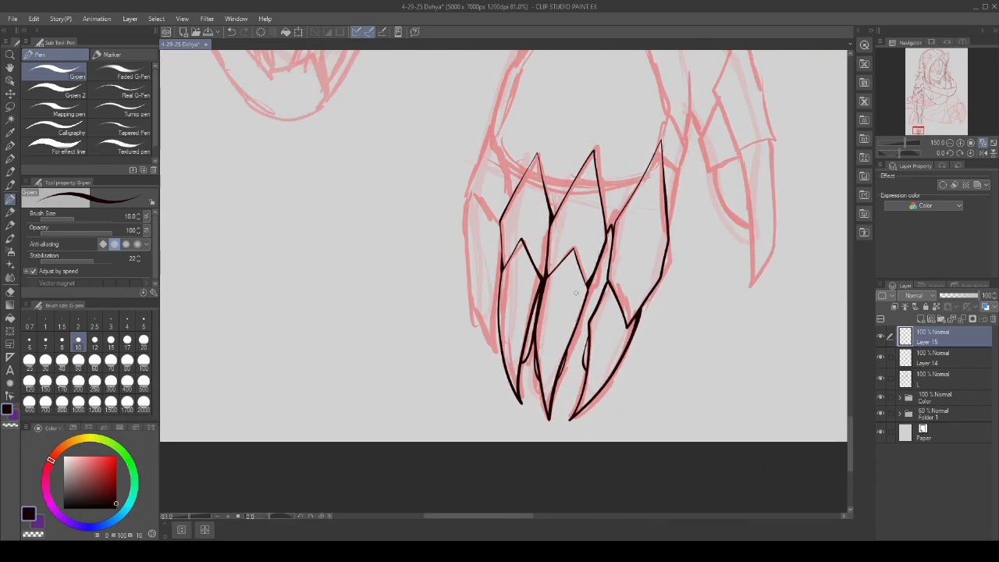
scroll(702, 156, "up", 1)
scroll(817, 113, "down", 2)
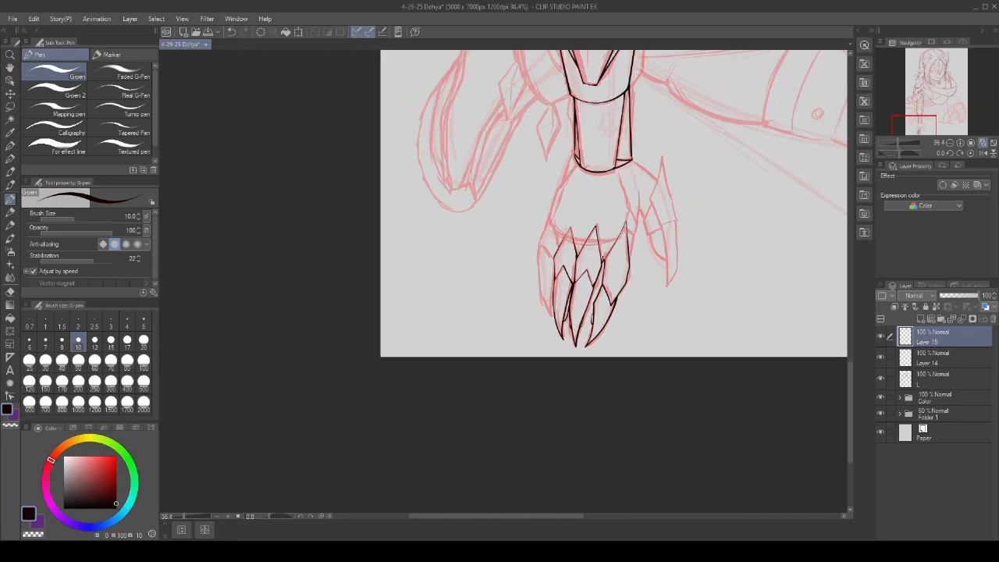
scroll(601, 256, "up", 7)
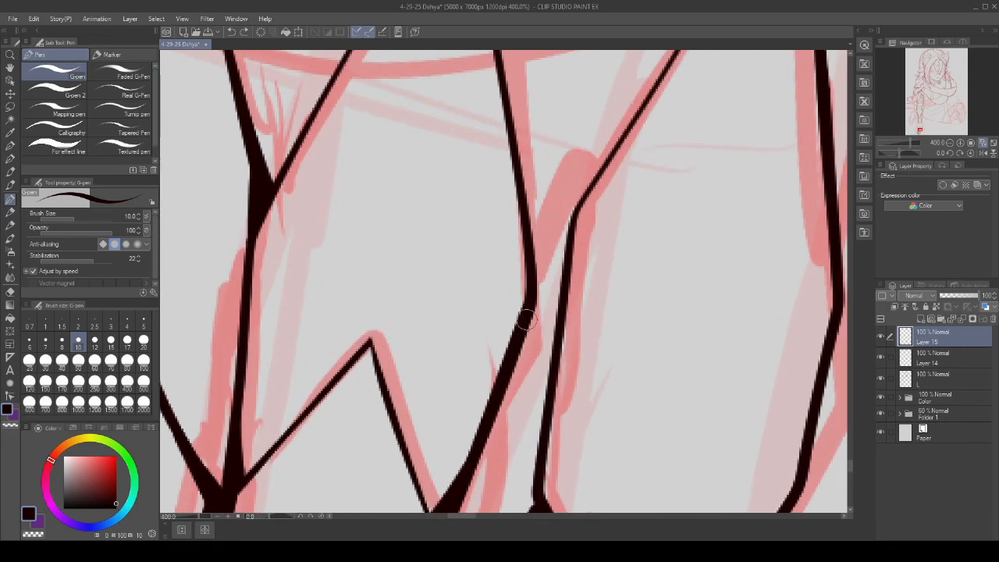
scroll(551, 304, "up", 1)
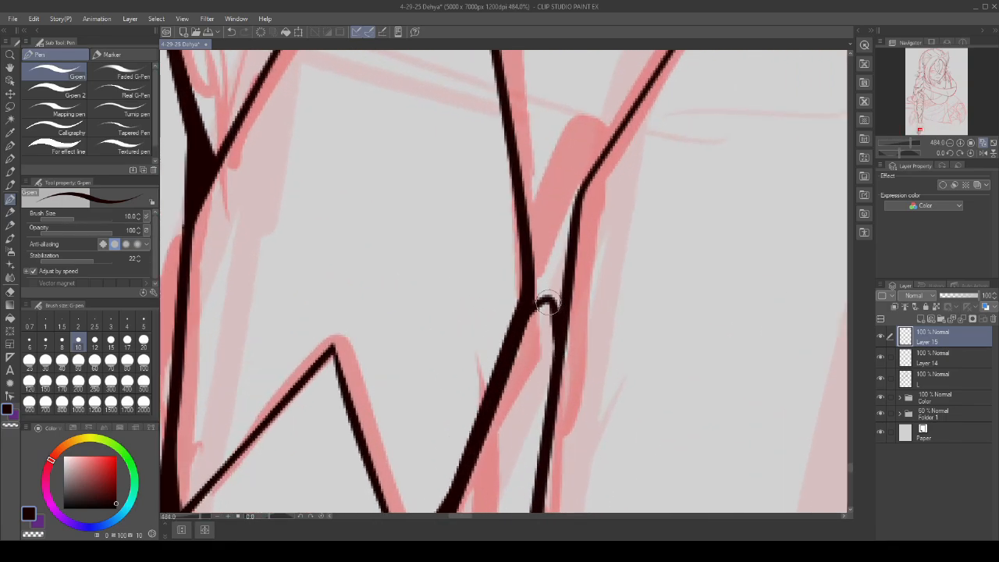
scroll(547, 304, "down", 7)
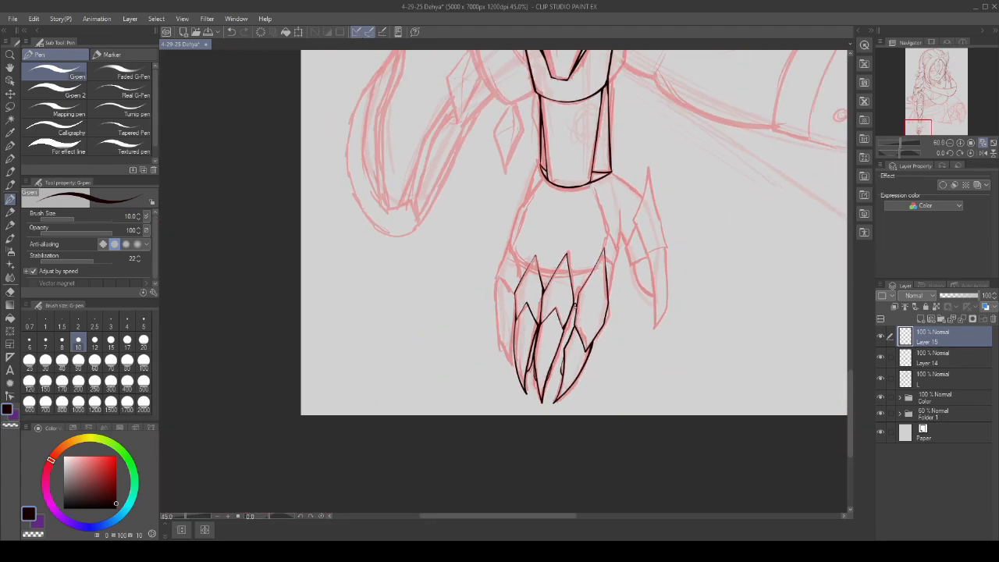
- Merge the finger line layer down into Layer 14 and add a new layer above it
scroll(576, 307, "down", 1)
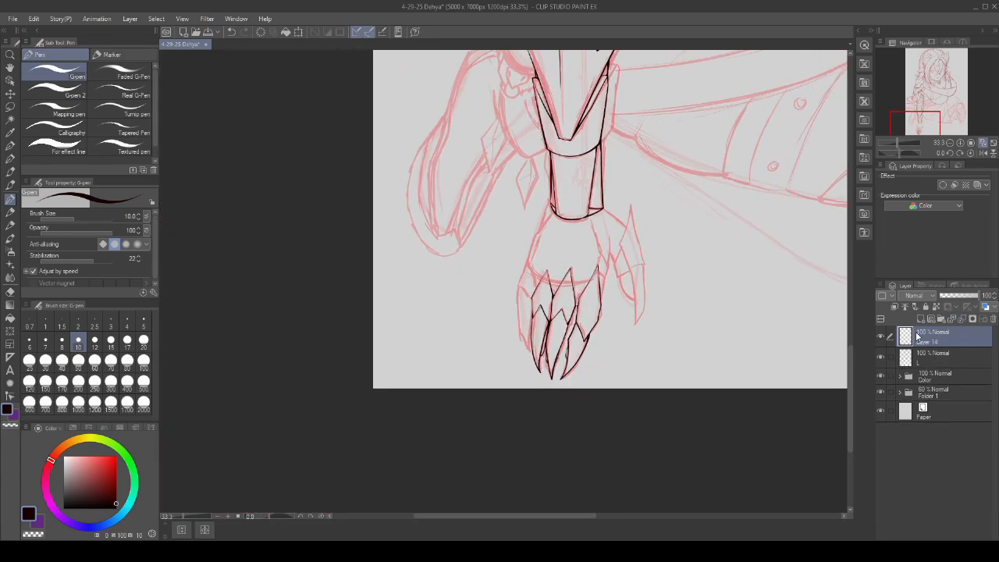
scroll(535, 328, "up", 4)
scroll(535, 328, "up", 2)
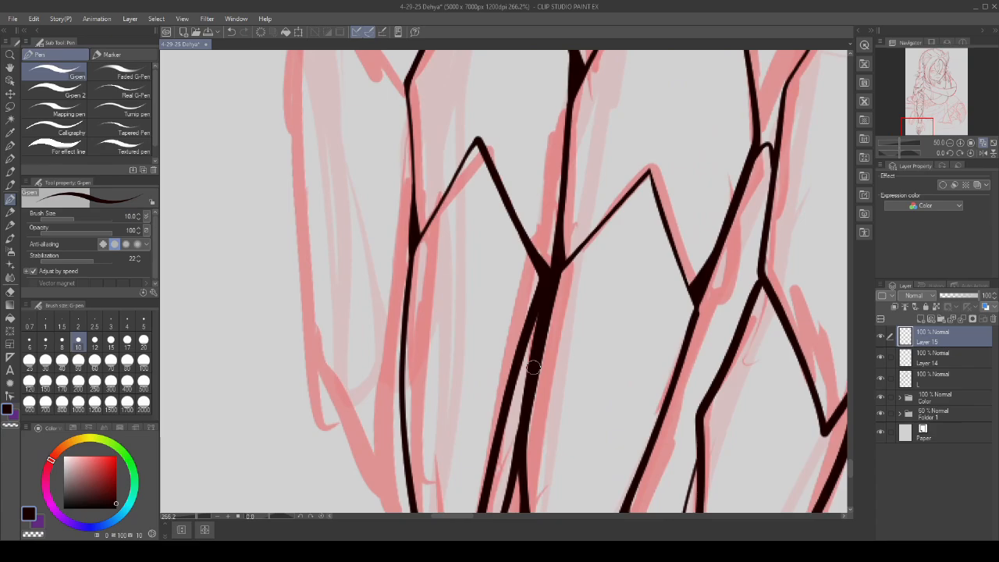
scroll(534, 335, "down", 4)
- Ink the outermost finger's long claw with a slanted upper edge and a pointed lower tip
scroll(517, 397, "up", 3)
scroll(516, 396, "up", 1)
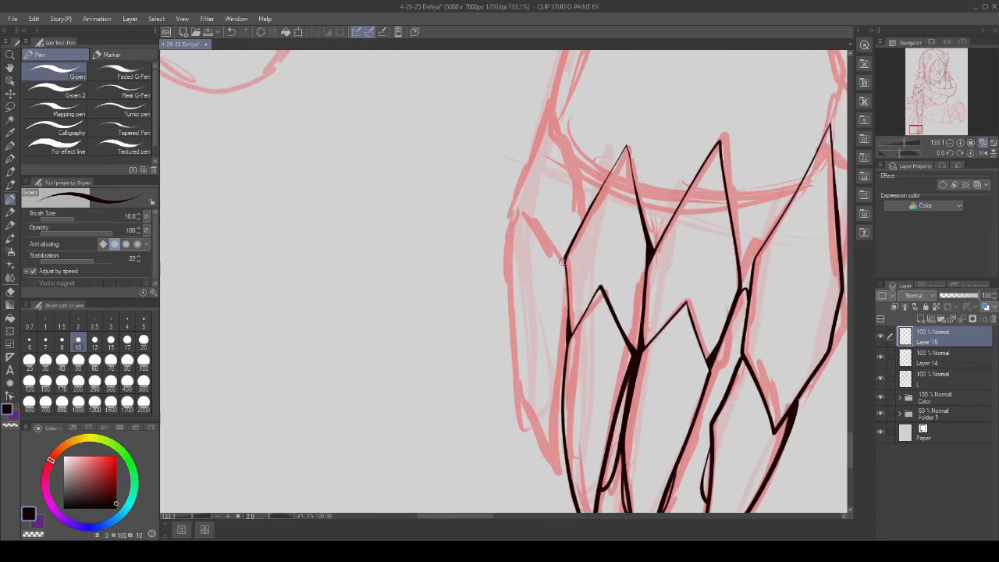
left_click_drag(570, 270, 521, 213)
mouse_move(508, 297)
left_mouse_down()
mouse_move(519, 385)
mouse_move(561, 468)
left_mouse_up()
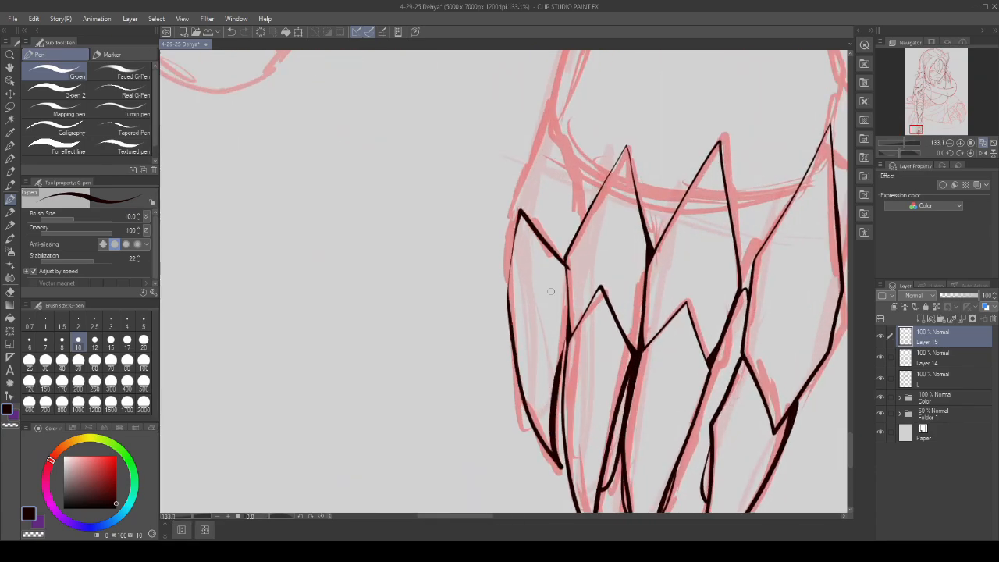
- Erase the outermost claw's strokes that overlap the neighbouring finger so the lines meet cleanly at the joint
scroll(550, 291, "up", 3)
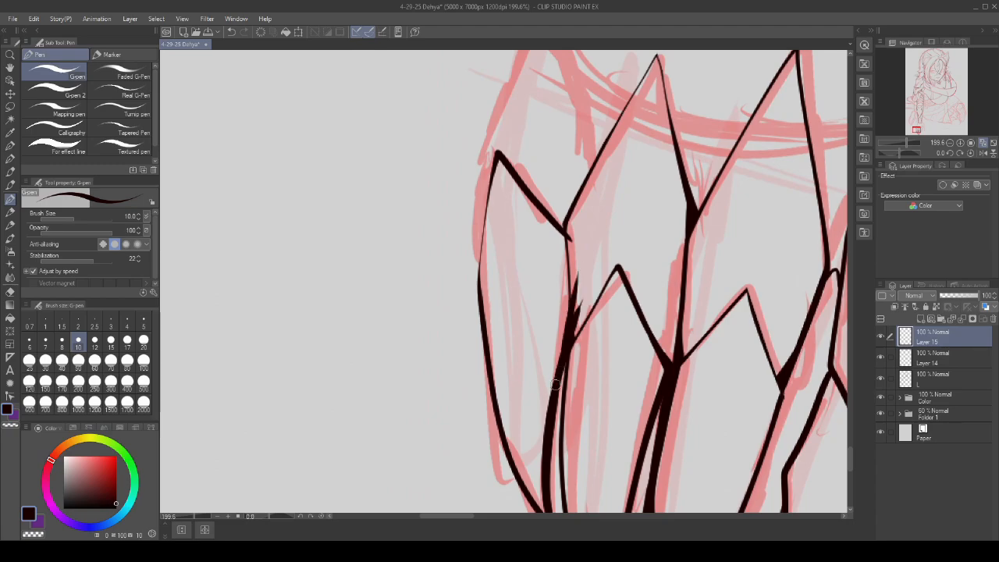
scroll(548, 220, "up", 4)
mouse_move(556, 384)
left_mouse_down()
mouse_move(575, 237)
mouse_move(616, 326)
left_mouse_up()
left_click_drag(615, 283, 611, 360)
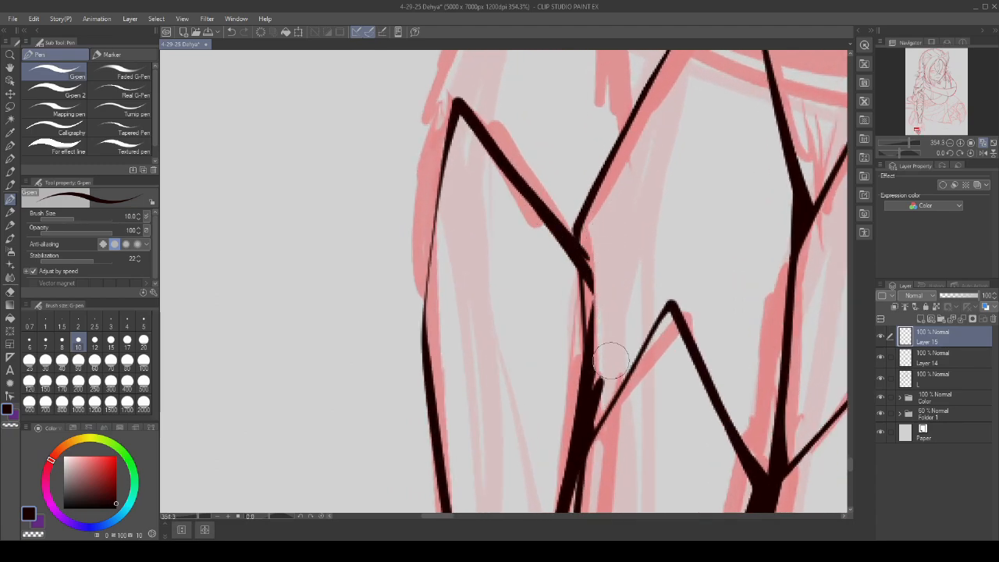
left_click_drag(601, 260, 604, 359)
left_click_drag(595, 230, 597, 407)
scroll(601, 324, "down", 3)
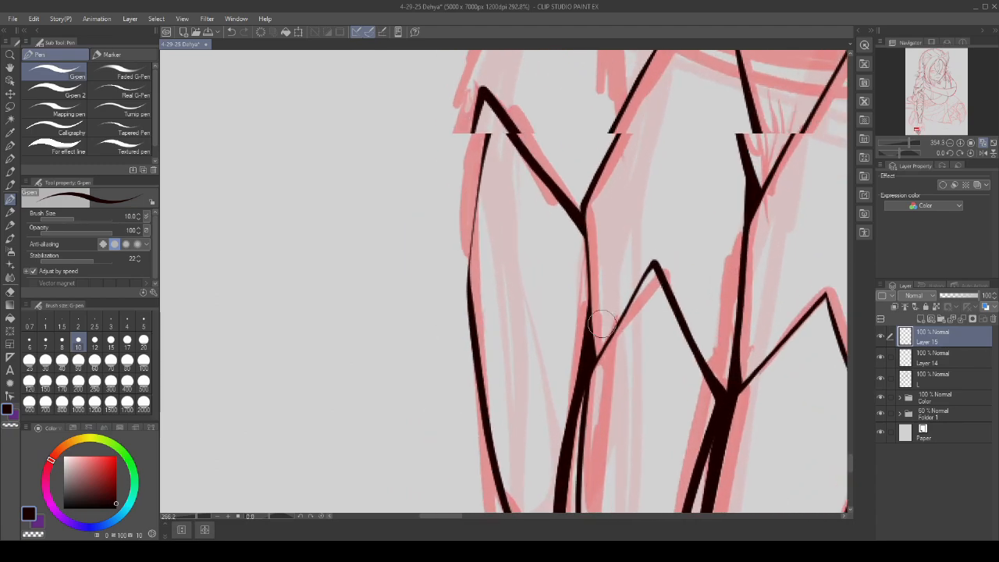
scroll(601, 324, "down", 5)
scroll(563, 393, "up", 3)
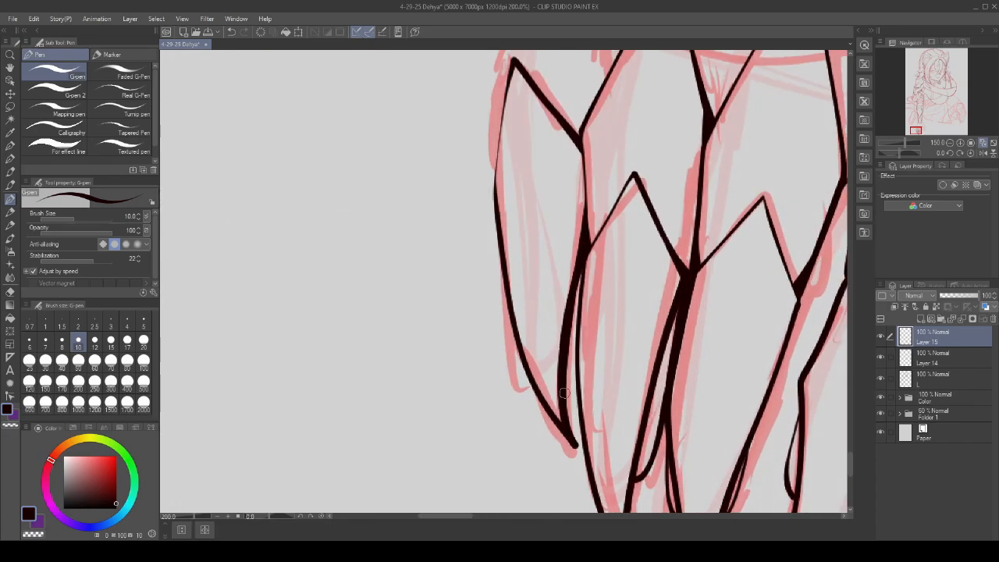
- Ink the pointed plate above the outermost finger's claw, ending its inner side at the neighbouring finger plate
scroll(570, 381, "down", 8)
scroll(546, 273, "up", 5)
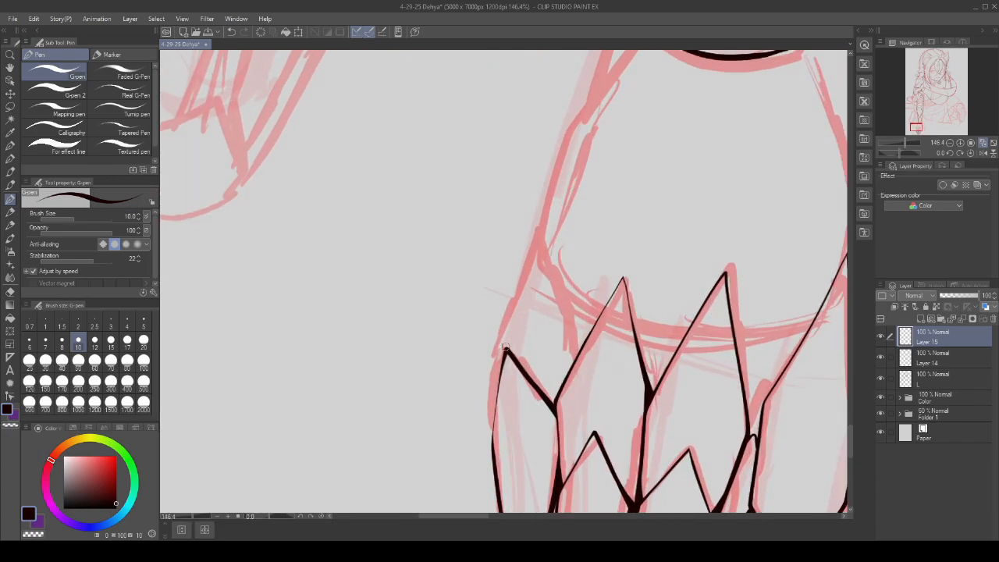
mouse_move(502, 325)
left_mouse_down()
mouse_move(542, 215)
mouse_move(568, 347)
left_mouse_up()
scroll(578, 351, "up", 2)
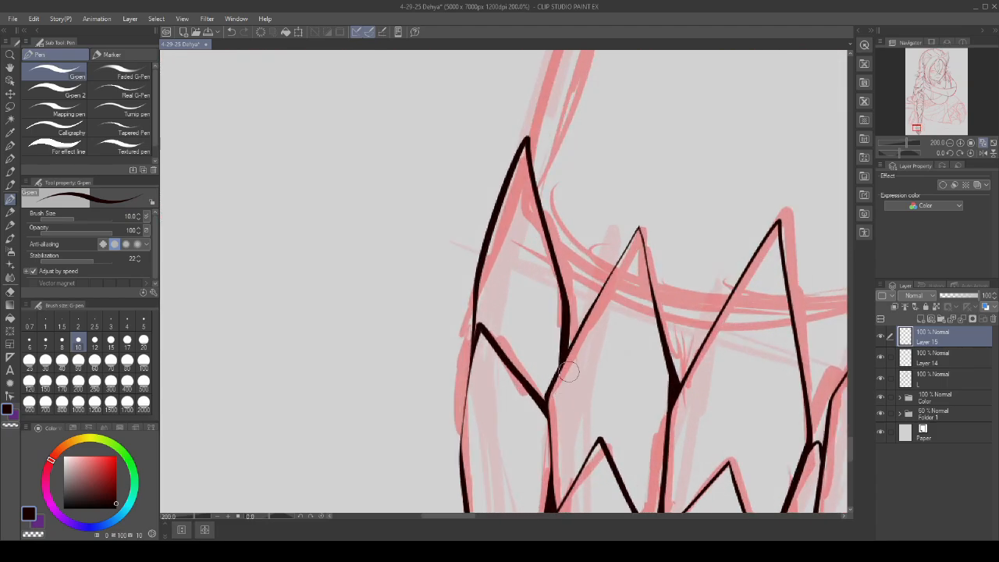
scroll(568, 373, "down", 6)
scroll(554, 234, "up", 2)
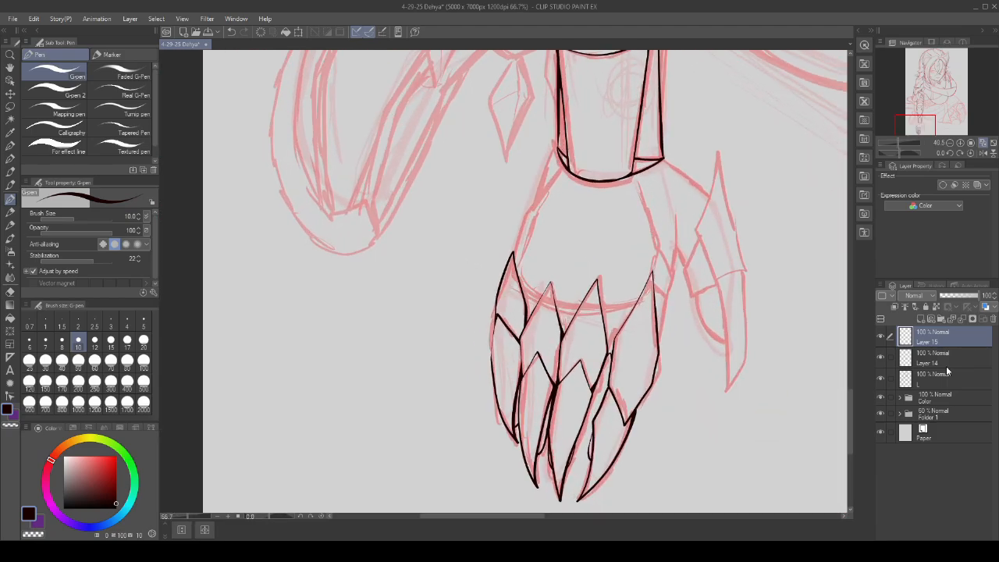
- Ink the outer edge of the back of the hand from the wrist cuff down to the outermost finger plate
scroll(531, 206, "up", 1)
scroll(531, 207, "down", 1)
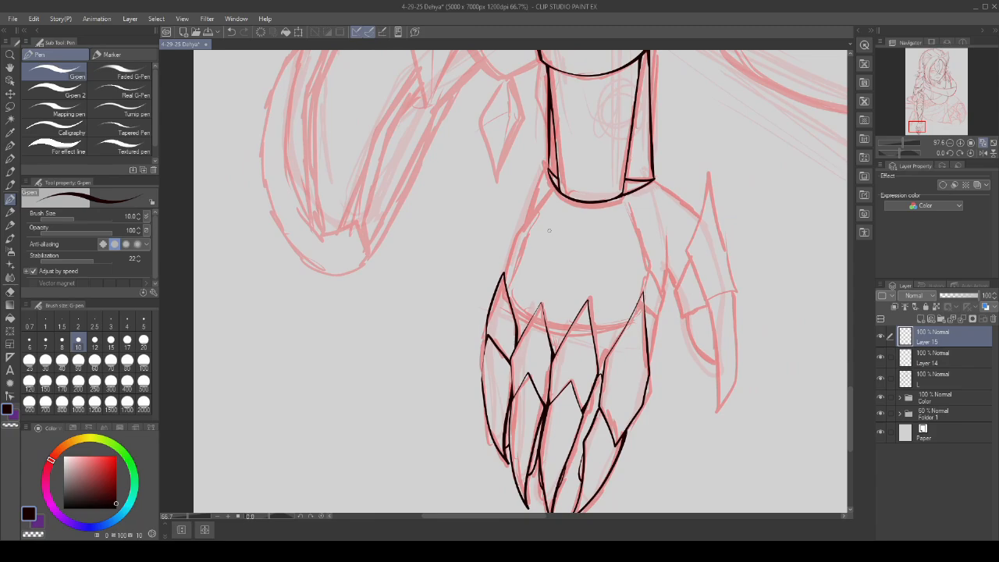
scroll(530, 207, "up", 1)
scroll(531, 207, "up", 1)
scroll(507, 250, "down", 2)
scroll(487, 298, "up", 1)
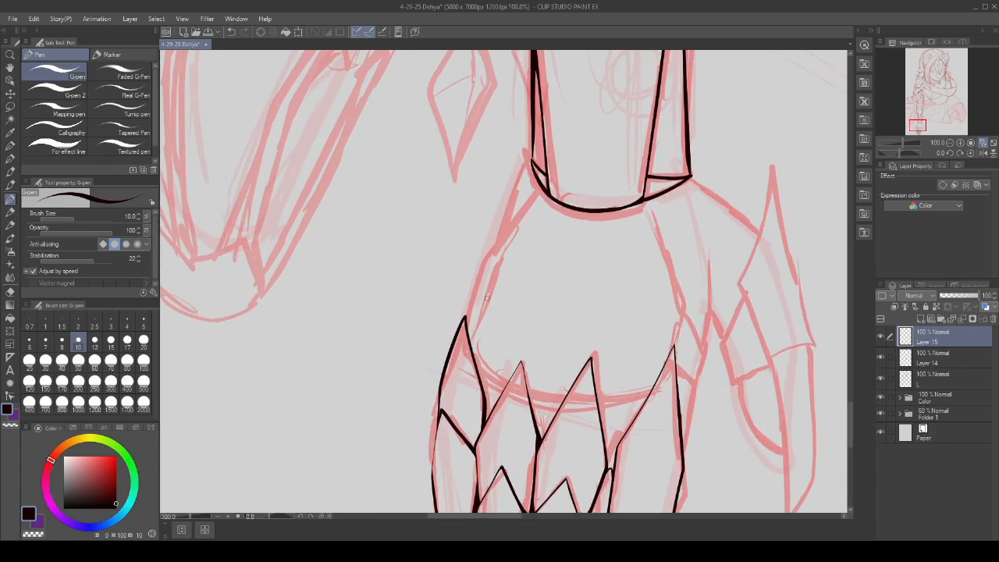
left_click_drag(532, 192, 513, 226)
scroll(527, 204, "down", 2)
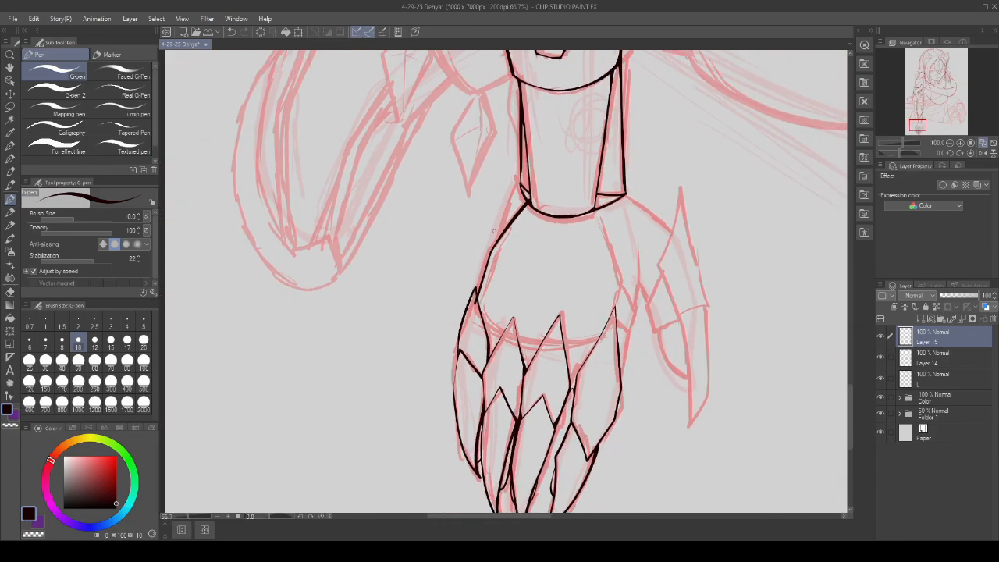
- Ink the thumb-side edge of the back of the hand from the wrist cuff down to the right finger's plate
scroll(596, 207, "up", 2)
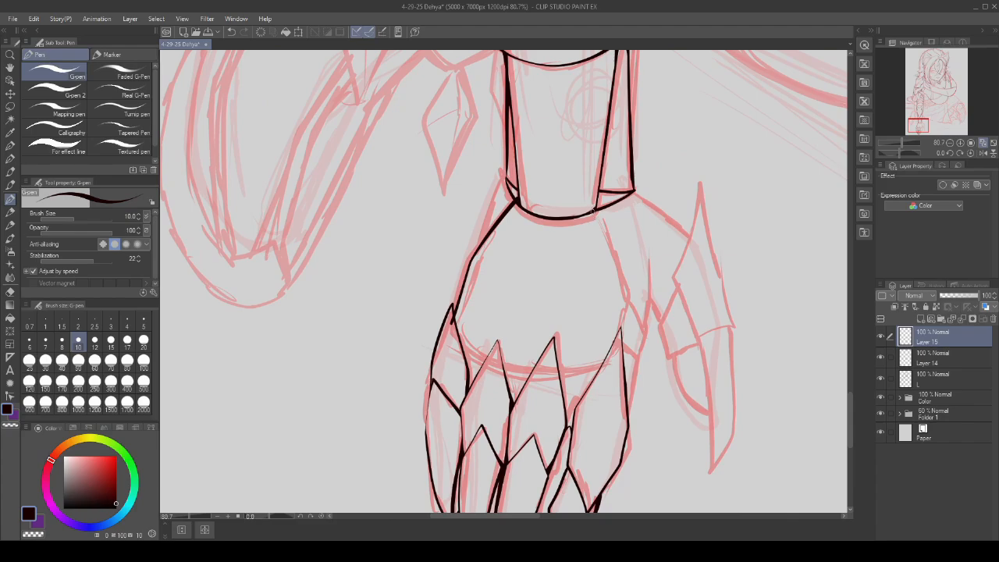
left_click_drag(627, 274, 624, 331)
scroll(624, 331, "down", 2)
scroll(546, 312, "up", 1)
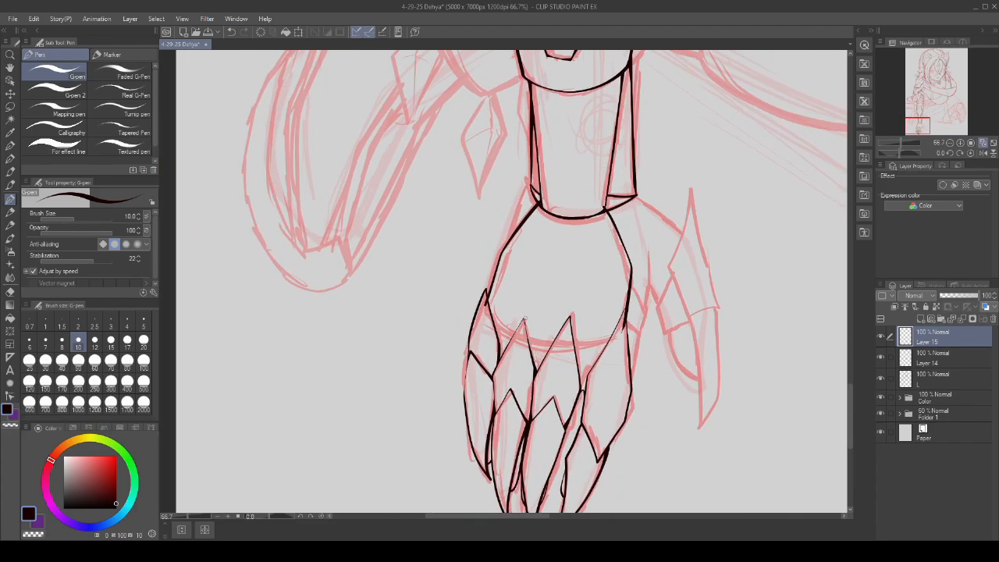
scroll(499, 312, "up", 2)
scroll(483, 313, "up", 1)
scroll(487, 300, "down", 1)
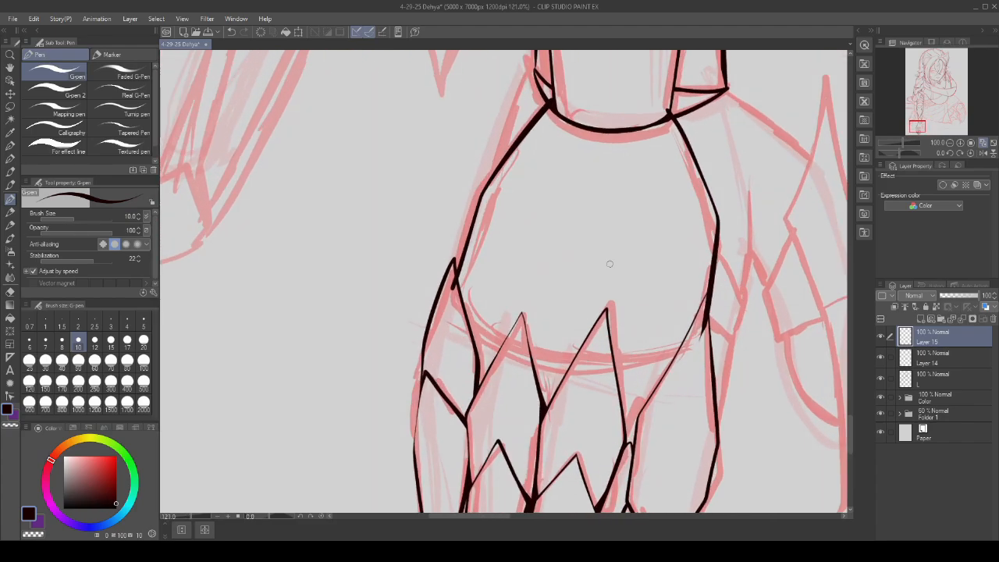
scroll(504, 249, "up", 1)
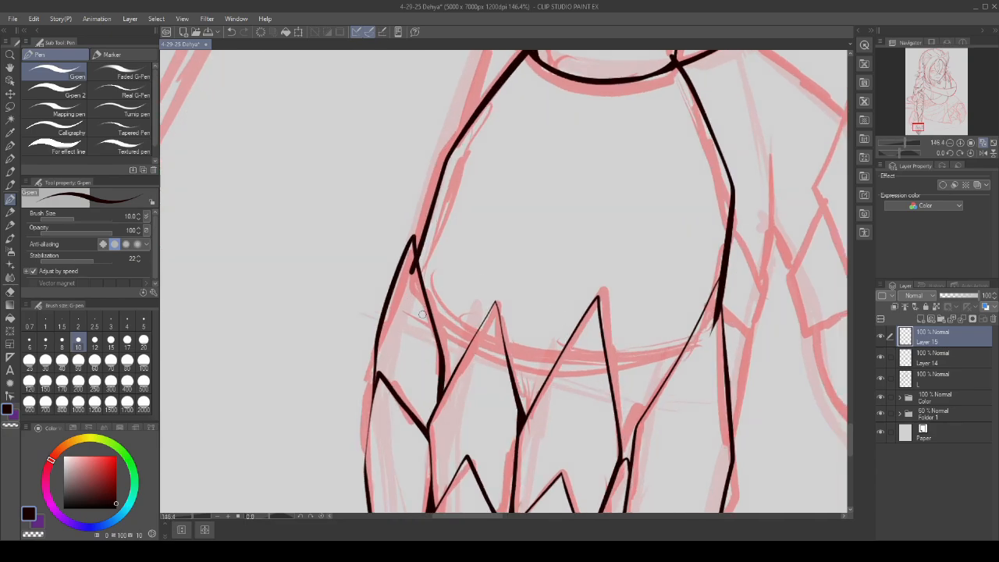
- Ink the curved knuckle line across the base of the fingers, thickening and trimming its end at the right finger's edge
left_click_drag(654, 349, 702, 334)
scroll(687, 335, "down", 2)
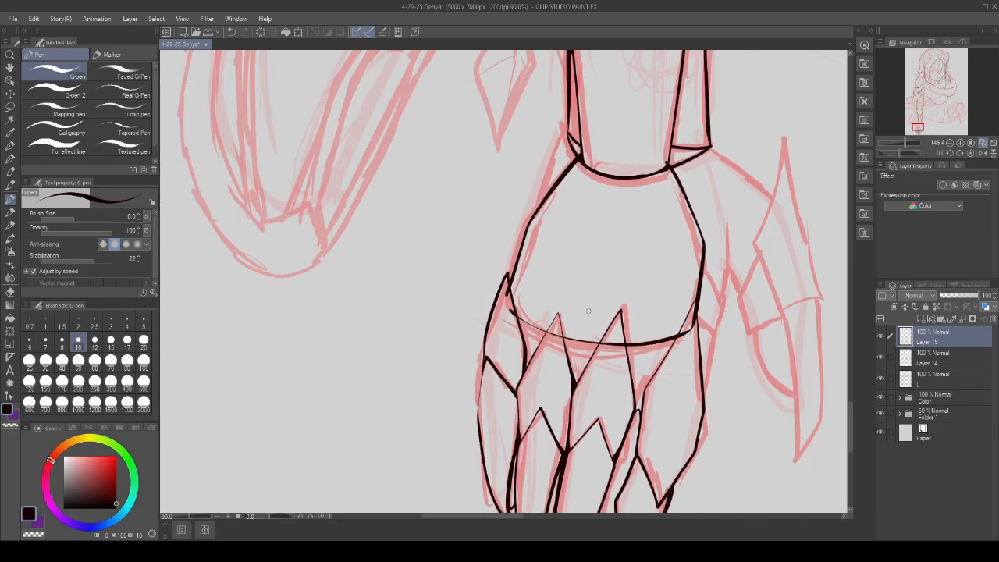
scroll(662, 326, "up", 4)
scroll(662, 326, "up", 3)
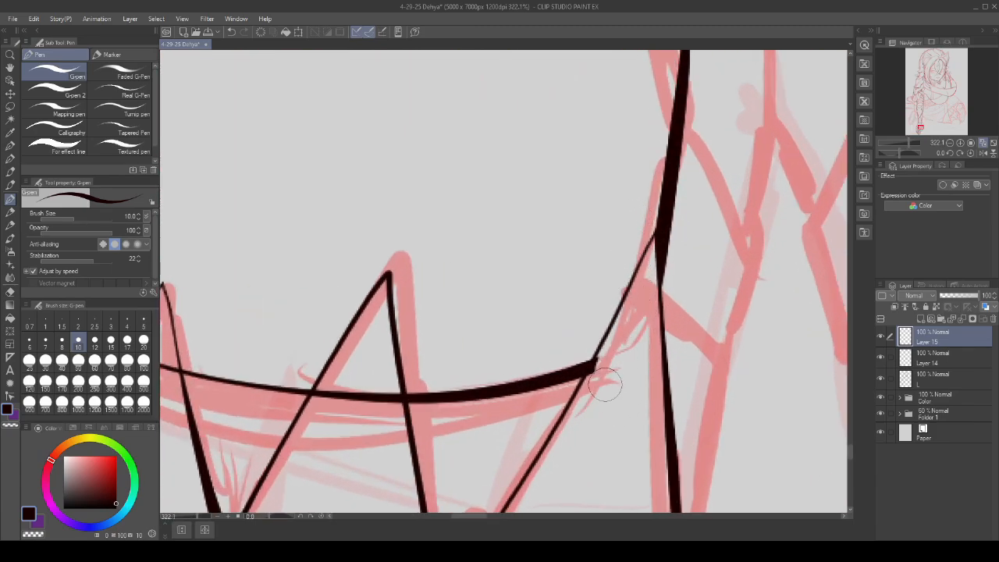
scroll(637, 313, "down", 1)
scroll(636, 312, "up", 2)
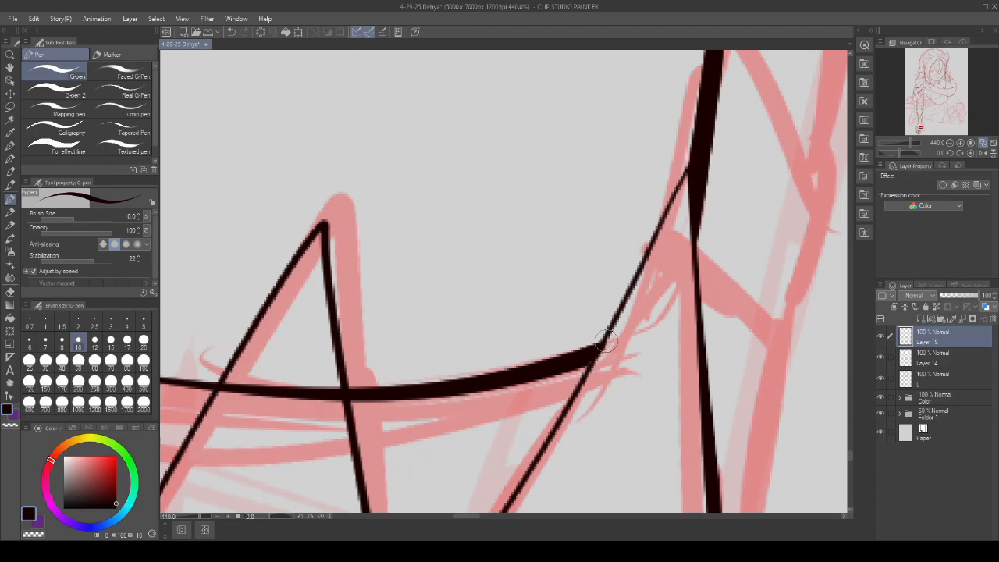
scroll(609, 312, "down", 2)
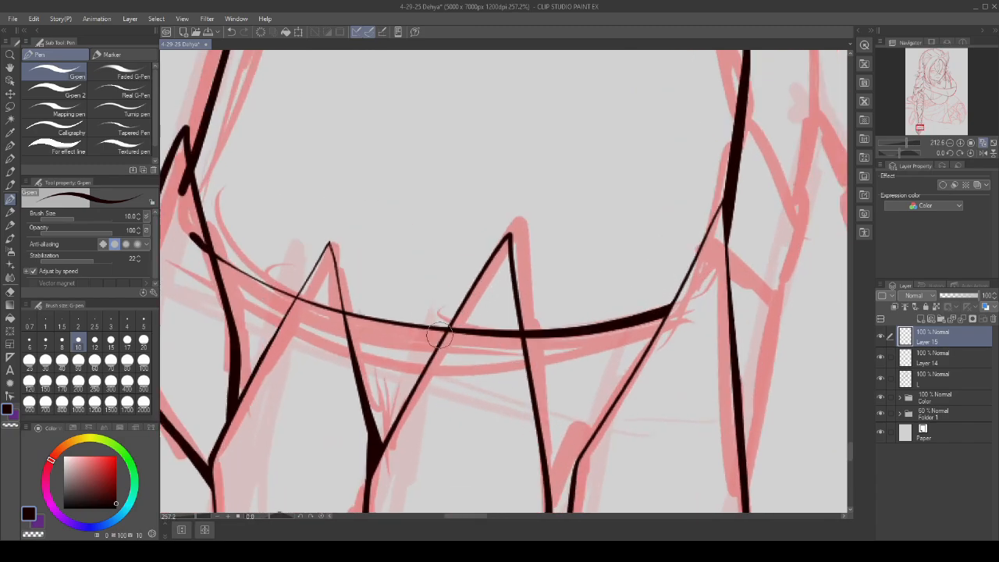
- Erase the parts of the knuckle curve that cross the two pointed finger plates or overshoot the left finger's outline
scroll(483, 295, "up", 1)
key("ctrl+z")
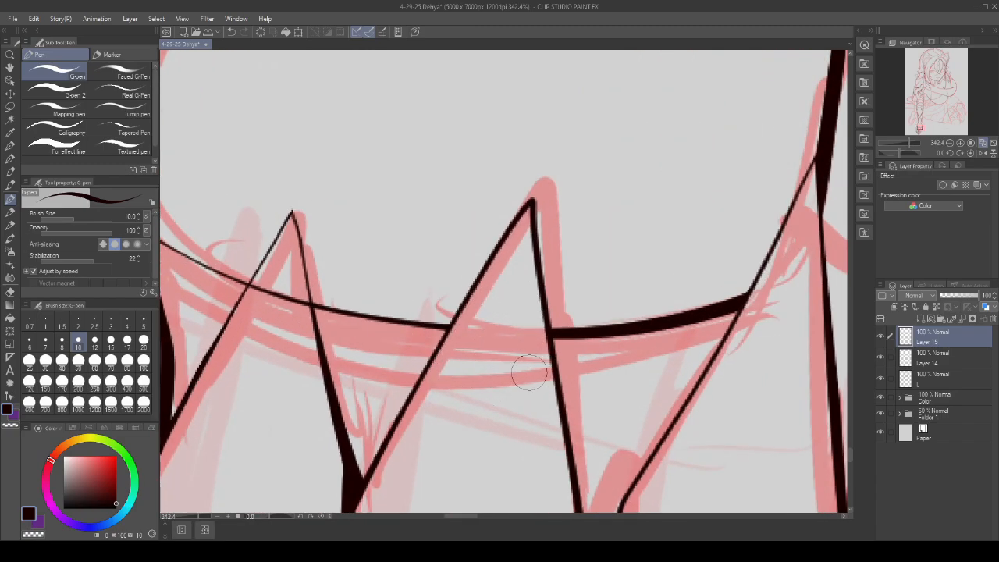
scroll(529, 373, "down", 1)
scroll(484, 347, "up", 2)
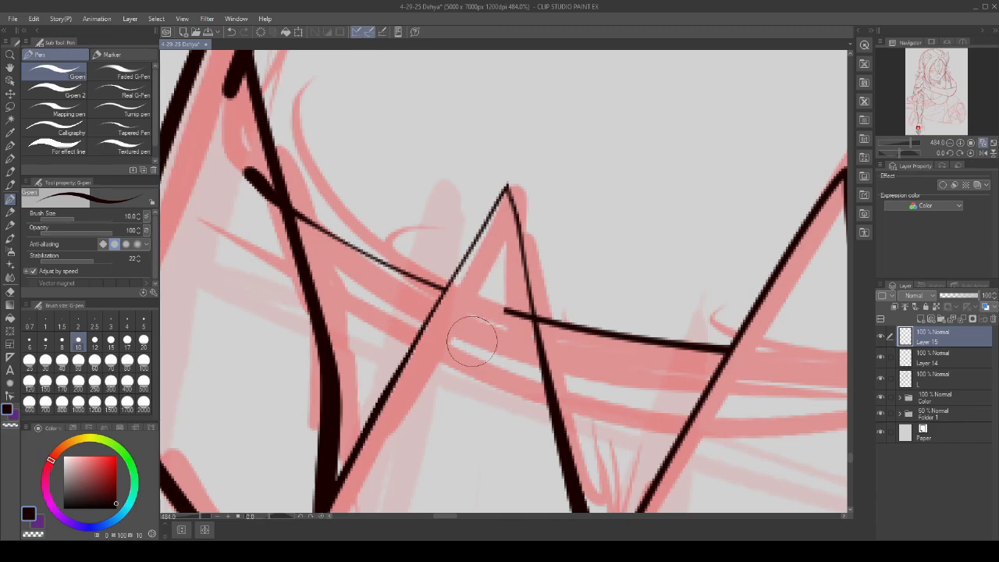
scroll(468, 344, "down", 2)
scroll(412, 289, "up", 1)
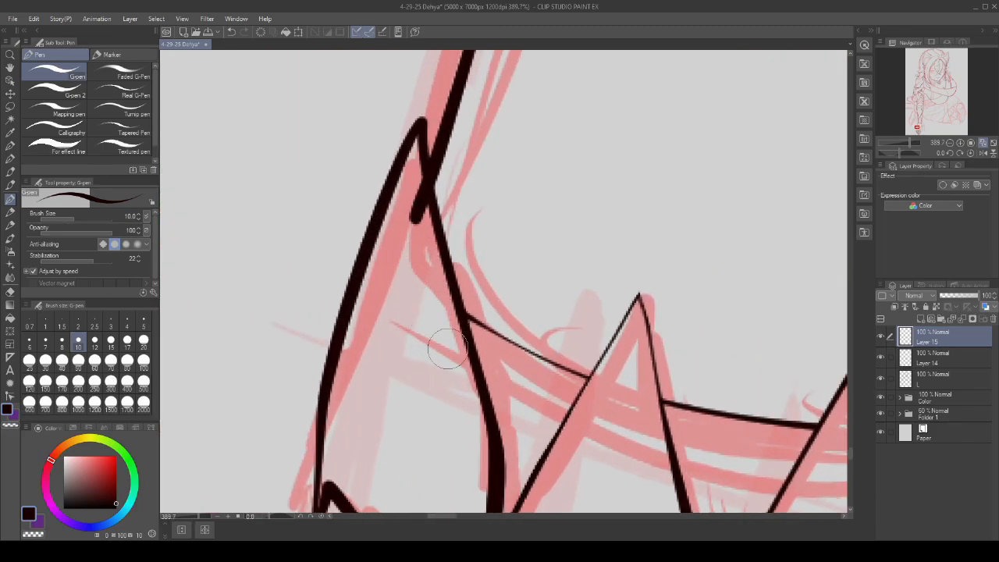
- Clean up and thicken the line junctions where the hand's outline meets the left finger and both wrist corners
scroll(429, 250, "up", 3)
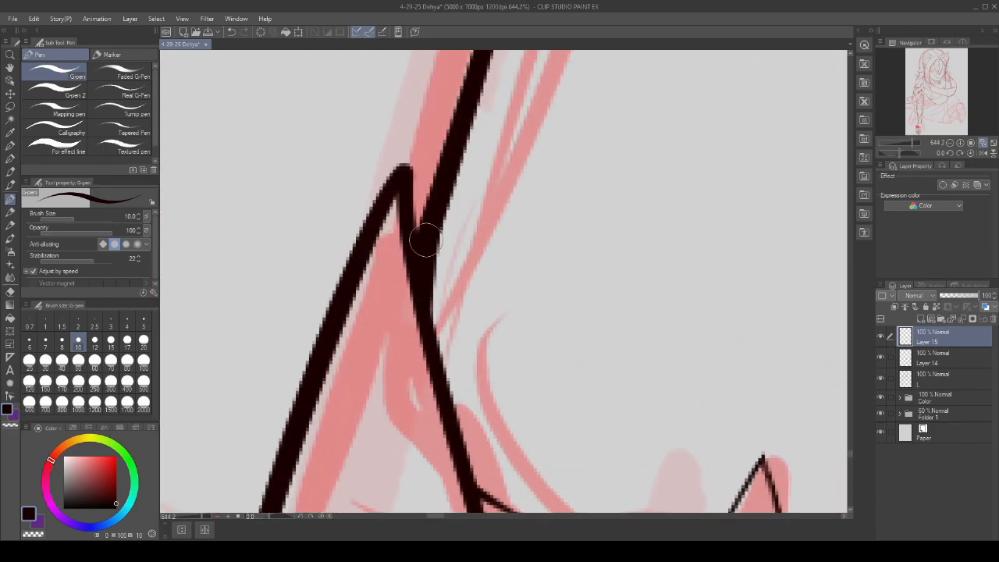
scroll(426, 242, "down", 3)
scroll(447, 315, "up", 1)
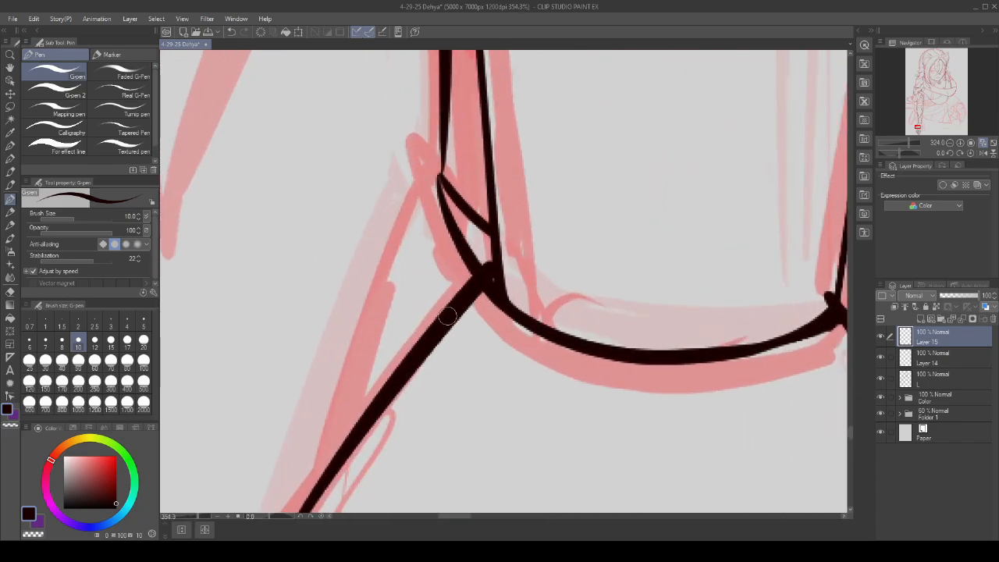
scroll(447, 315, "up", 1)
scroll(517, 231, "down", 2)
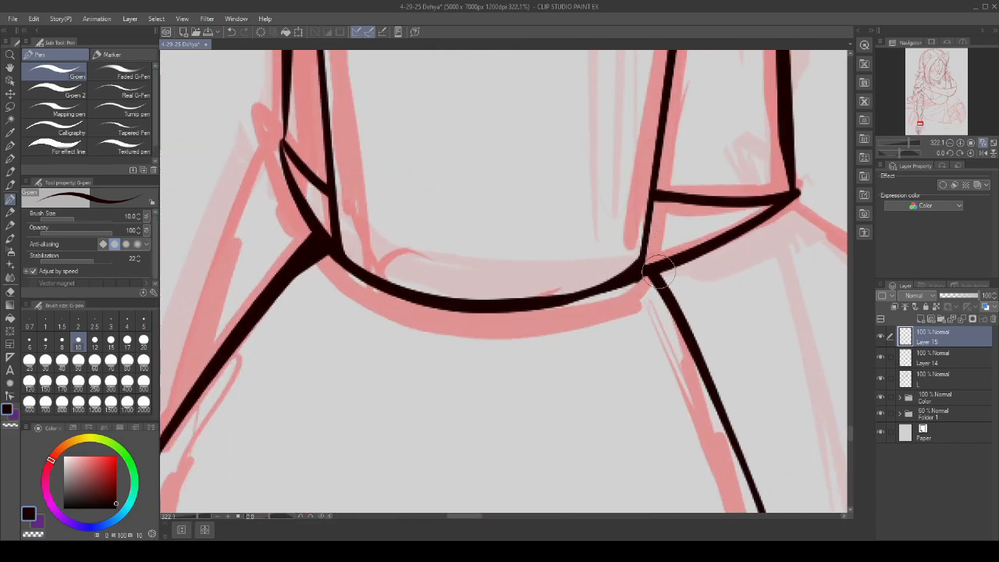
scroll(655, 270, "up", 3)
mouse_move(625, 263)
left_mouse_down()
mouse_move(640, 273)
mouse_move(582, 257)
left_mouse_up()
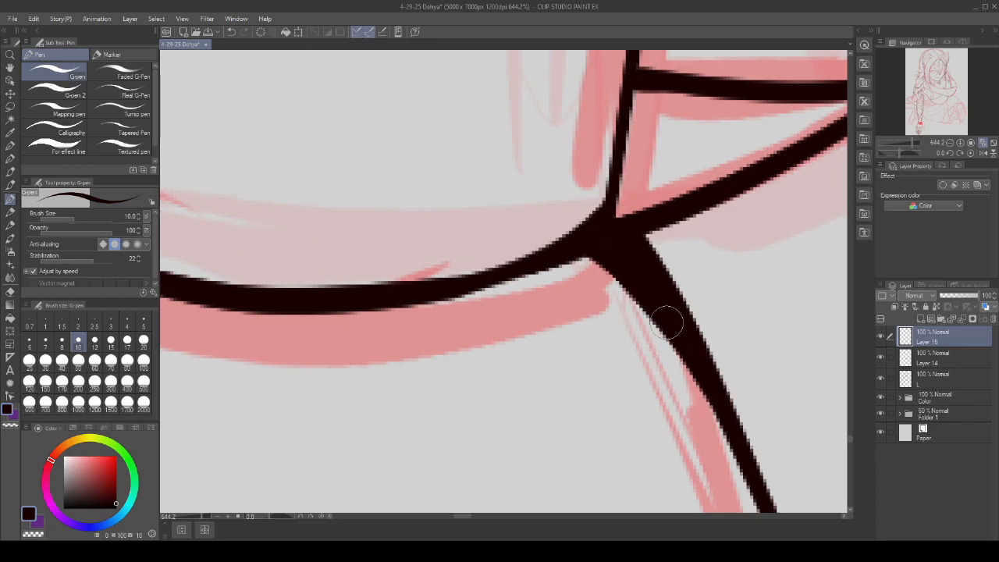
- Ink a tapering line from the left wrist corner down to the hand's outer edge, cleaning and thickening where it joins
scroll(666, 321, "down", 6)
scroll(513, 277, "up", 1)
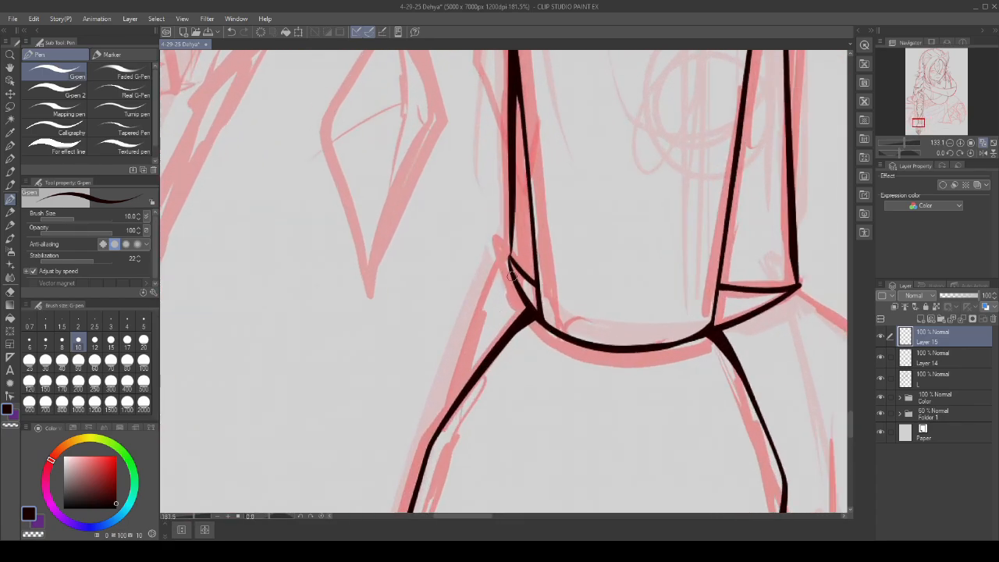
left_click_drag(508, 268, 449, 409)
scroll(511, 274, "down", 3)
scroll(515, 274, "up", 5)
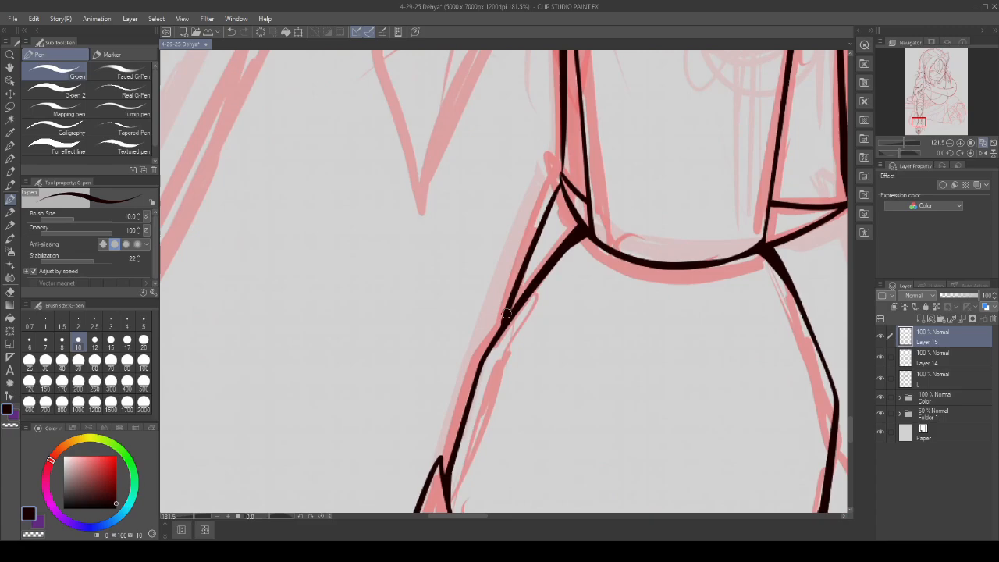
left_click_drag(502, 314, 469, 397)
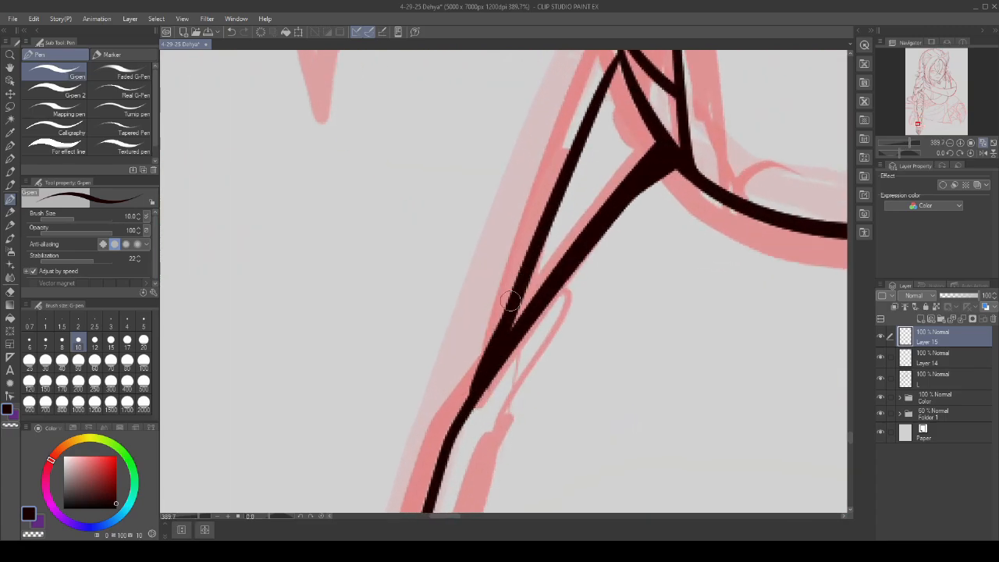
key("ctrl+z")
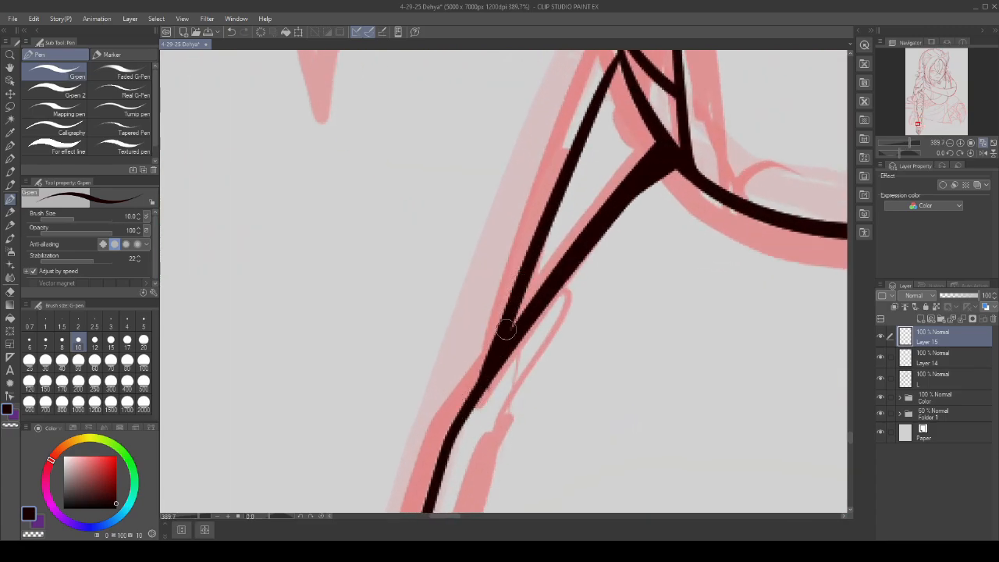
scroll(509, 329, "up", 3)
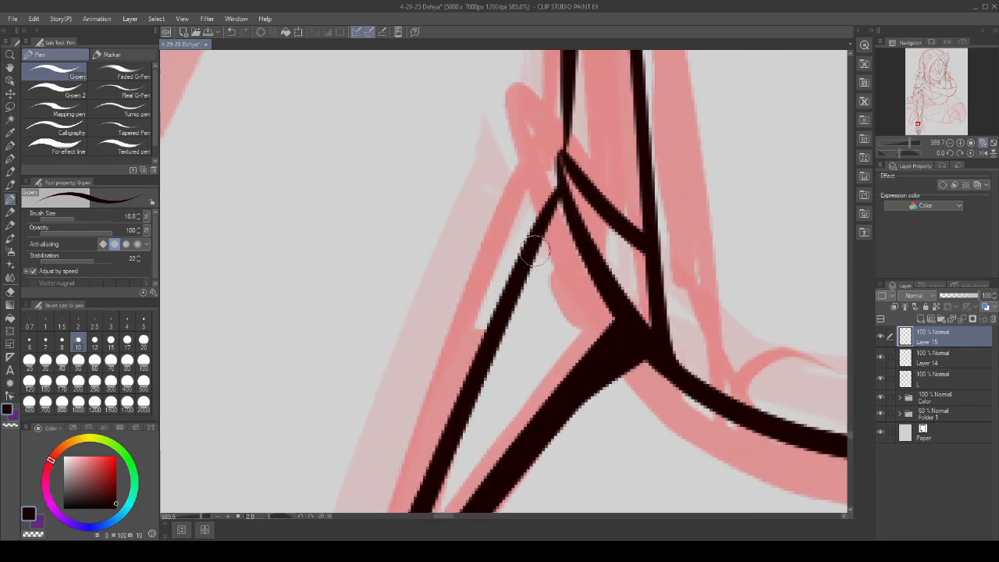
scroll(540, 232, "up", 2)
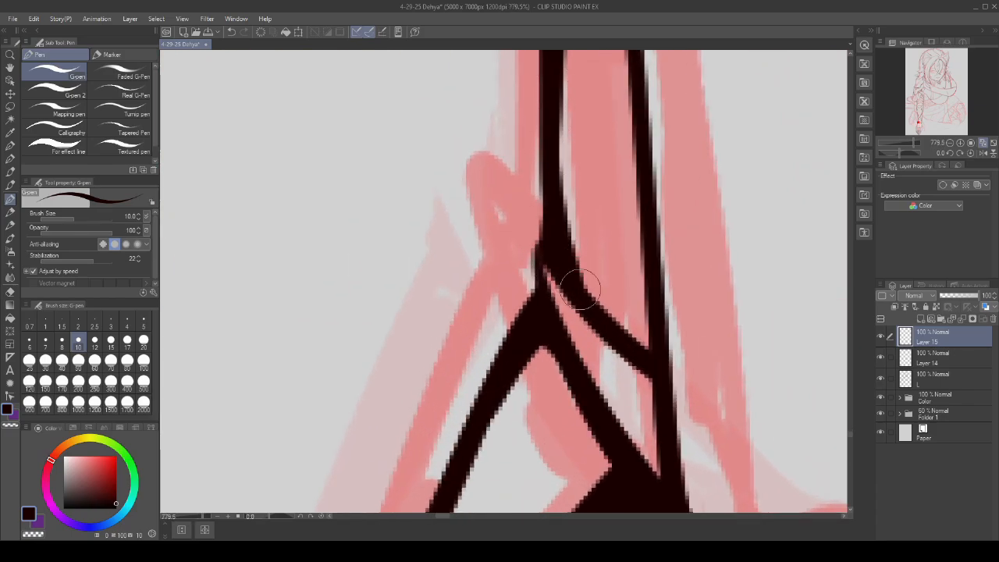
- Merge the top layer into Layer 14 and add a new raster layer above it
scroll(579, 288, "down", 15)
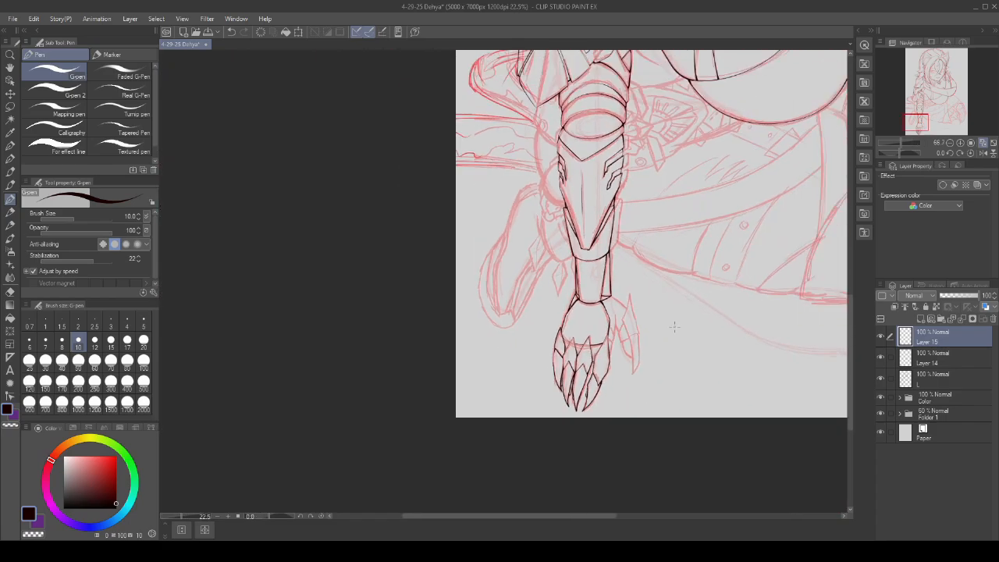
scroll(674, 326, "up", 2)
left_click(962, 319)
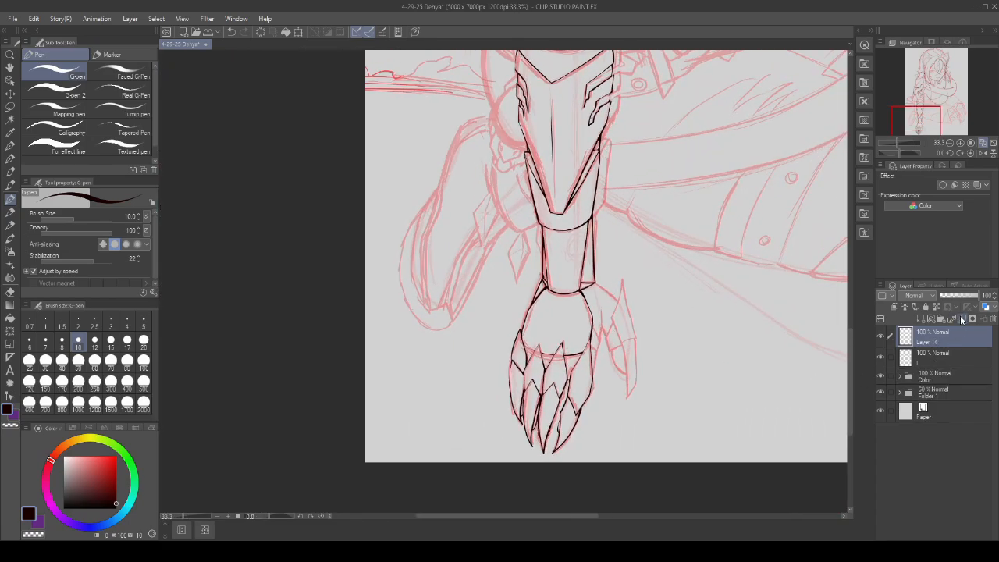
left_click(921, 319)
- Ink a small curved plate bulging from the hand's right edge beside the knuckles, with thickened upper and lower joins
scroll(571, 279, "up", 5)
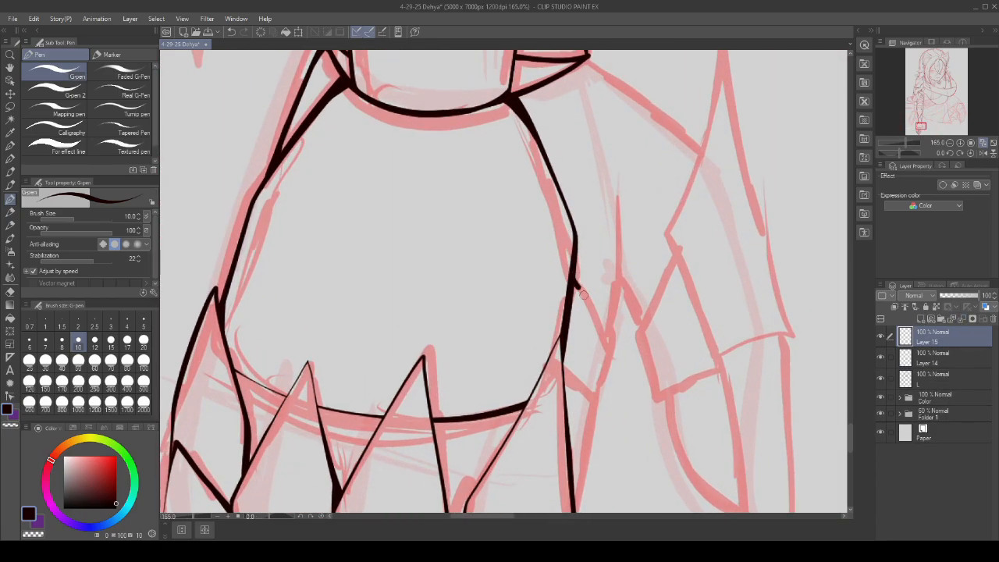
scroll(577, 312, "up", 3)
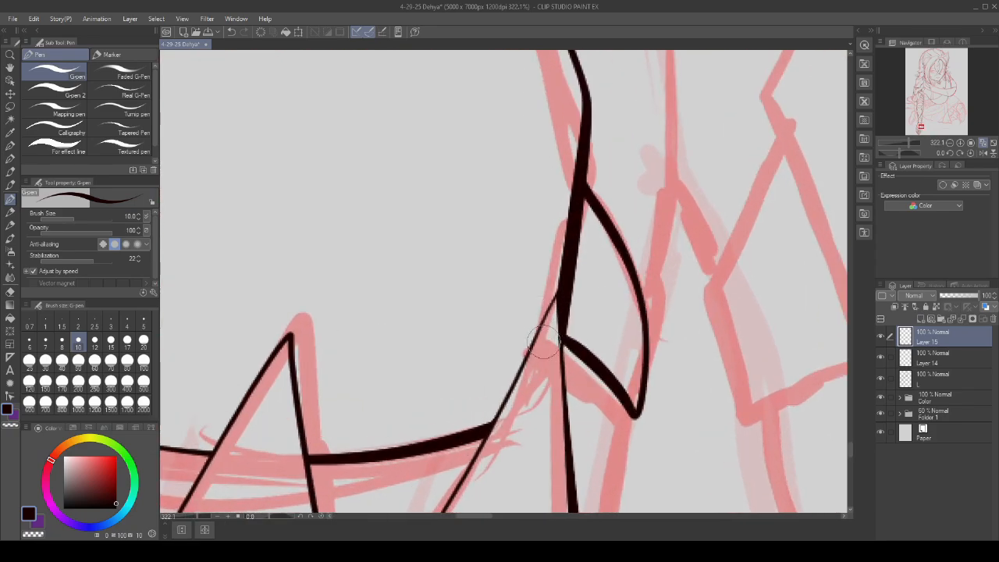
scroll(572, 343, "up", 2)
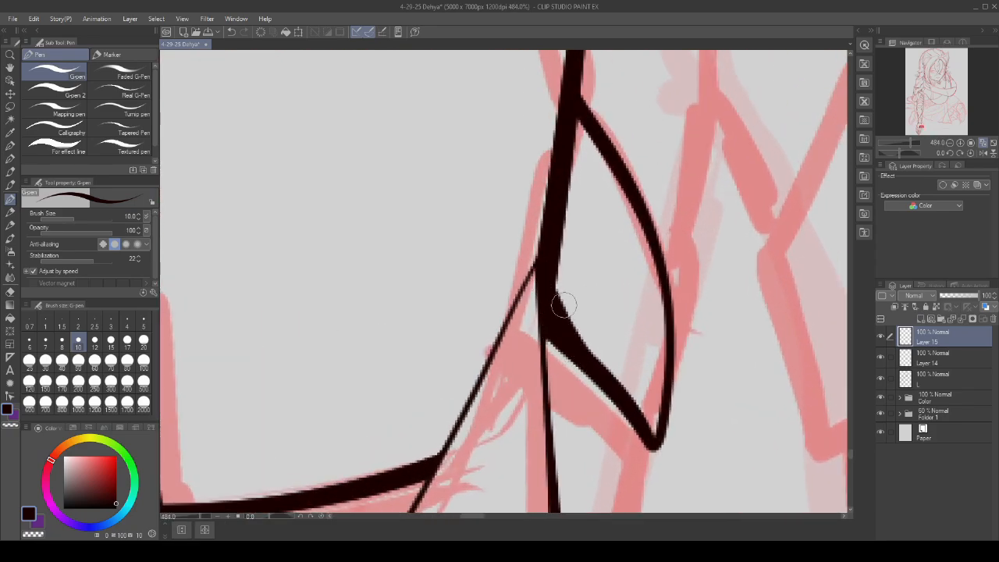
scroll(546, 250, "up", 2)
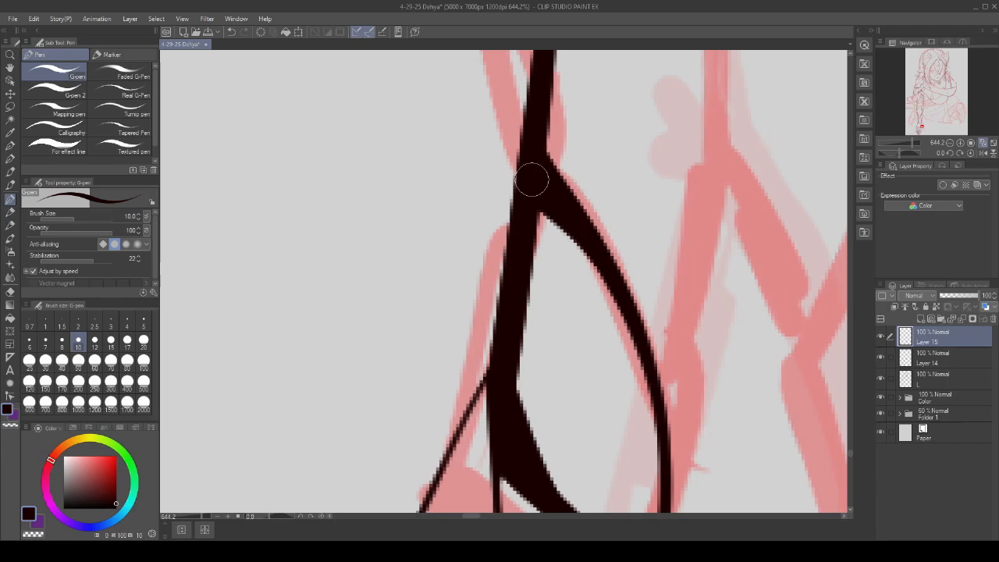
scroll(532, 180, "down", 2)
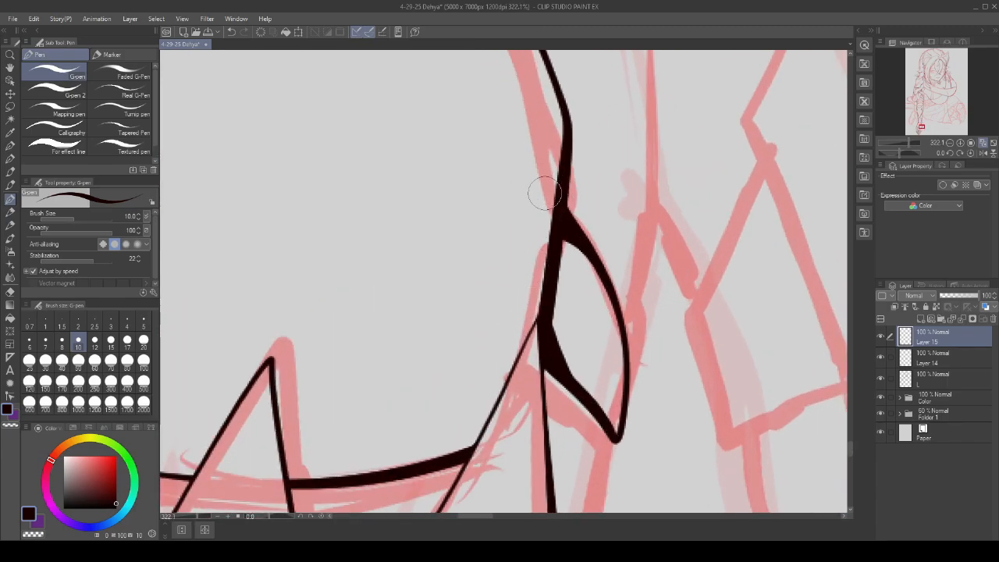
scroll(545, 193, "down", 5)
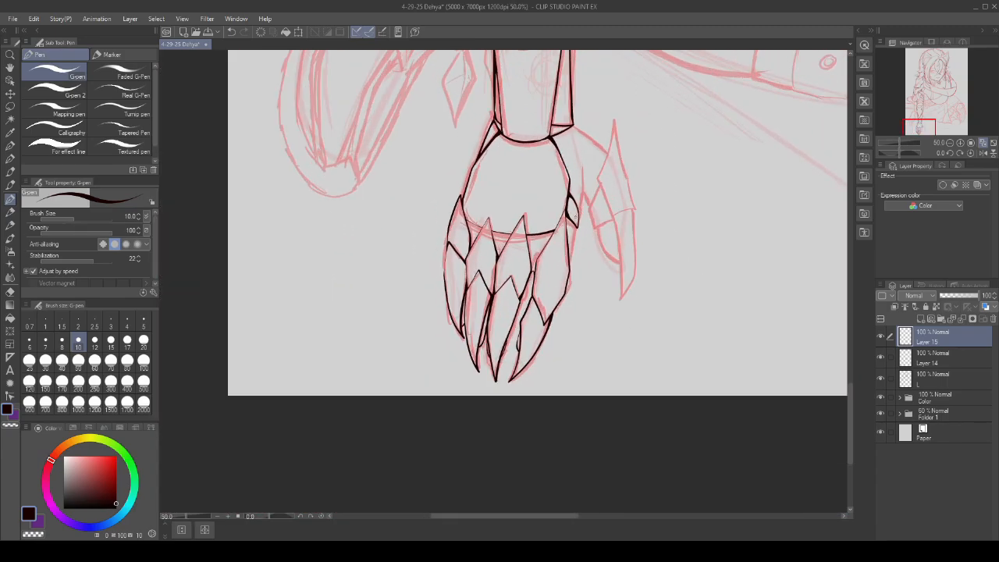
- Ink a line from the curved plate's lower tip down to the right finger's outer outline, filling the joins at both ends
scroll(575, 214, "up", 3)
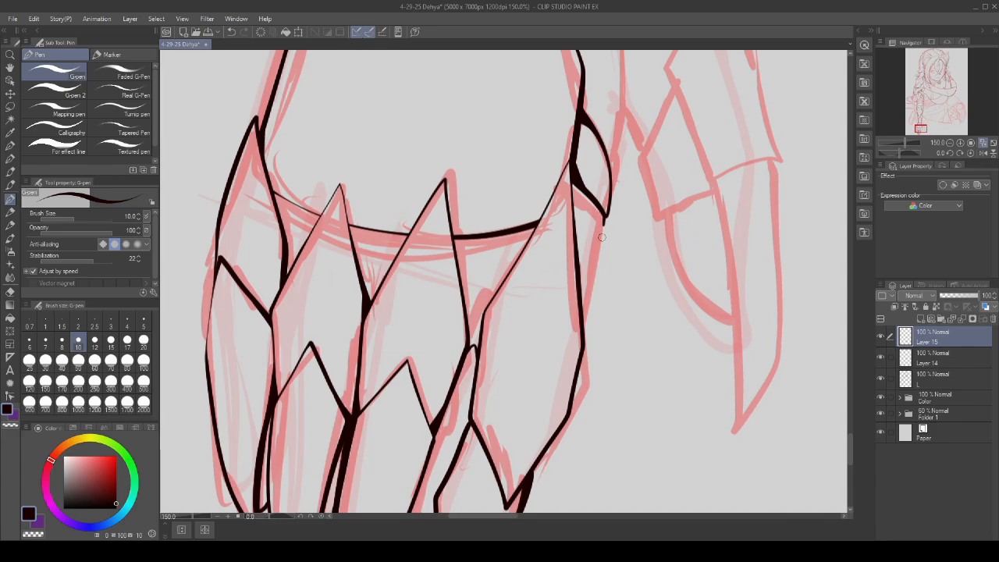
scroll(602, 237, "down", 2)
scroll(565, 346, "up", 3)
scroll(561, 308, "down", 2)
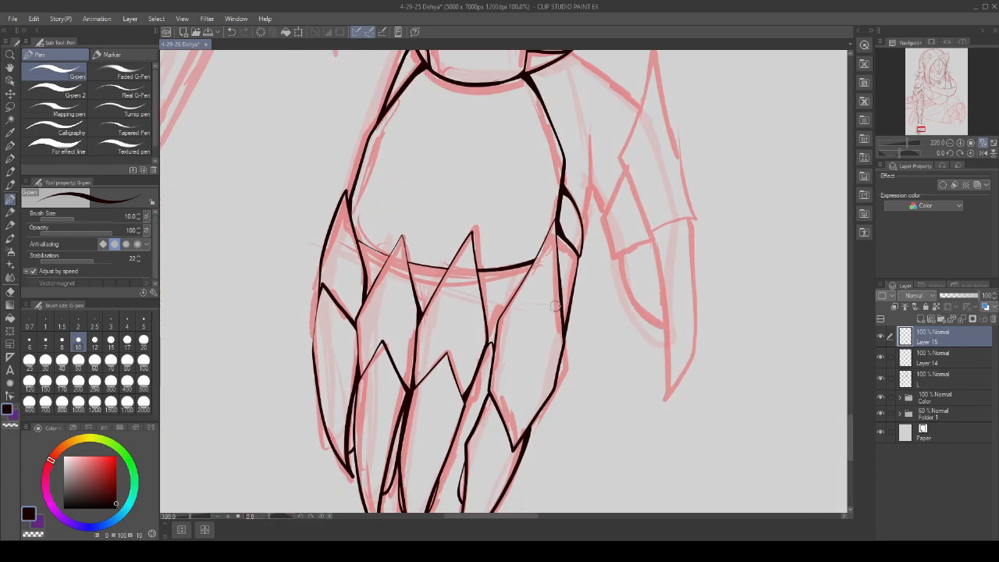
scroll(564, 351, "up", 5)
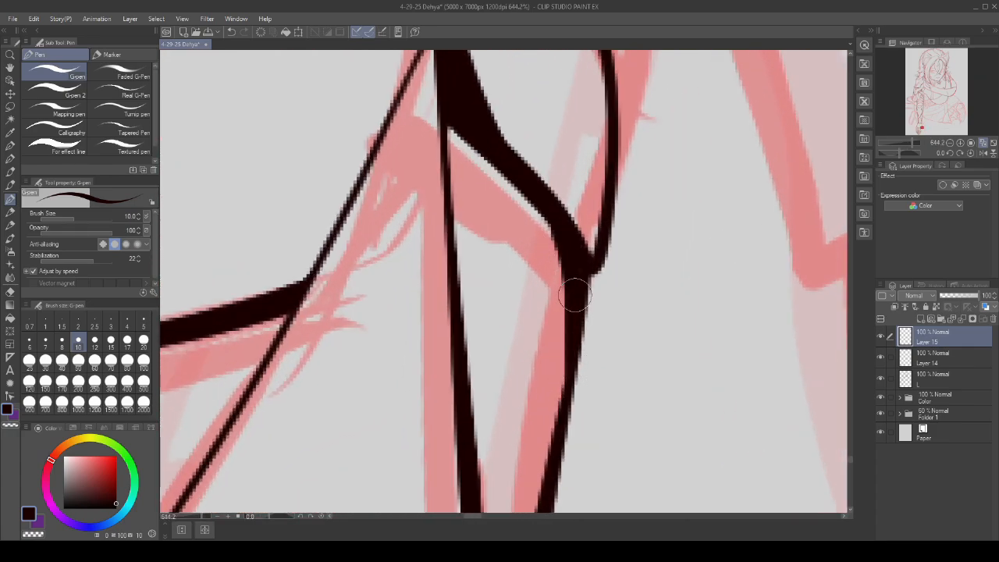
scroll(552, 212, "down", 2)
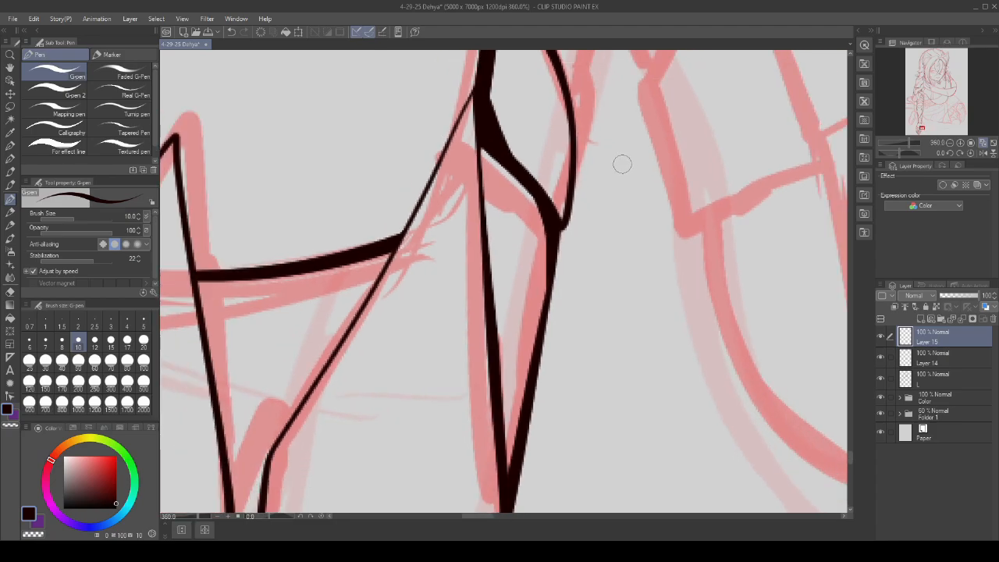
scroll(622, 163, "down", 3)
scroll(588, 256, "up", 2)
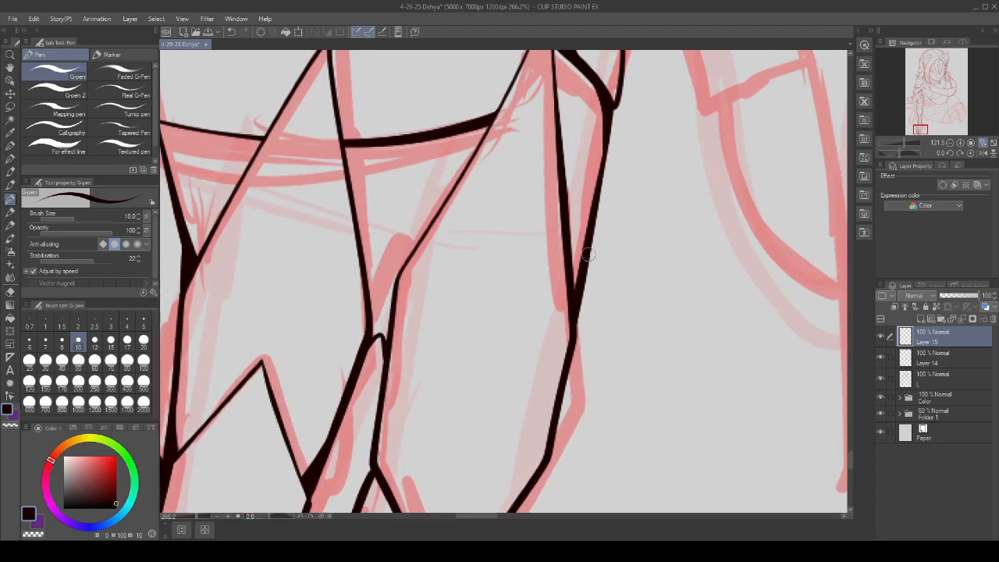
scroll(587, 255, "up", 2)
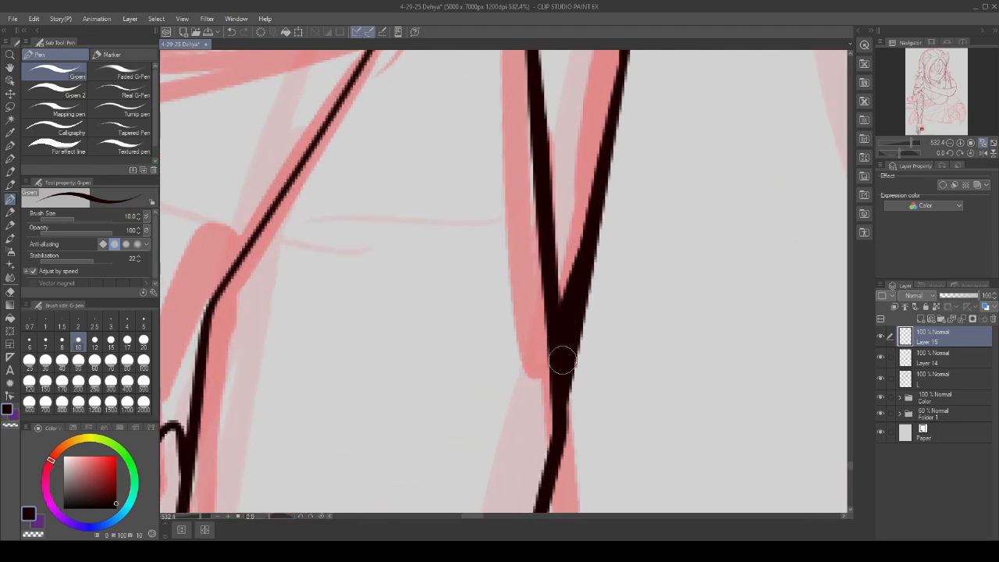
- Merge the layer with the curved plate's lines into Layer 14
scroll(561, 361, "down", 7)
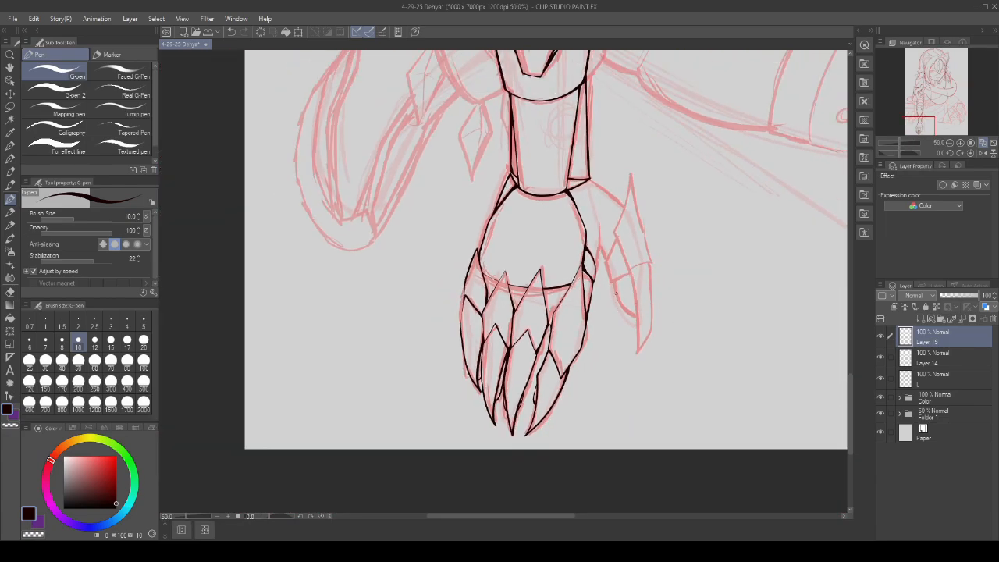
scroll(615, 293, "up", 2)
left_click(961, 320)
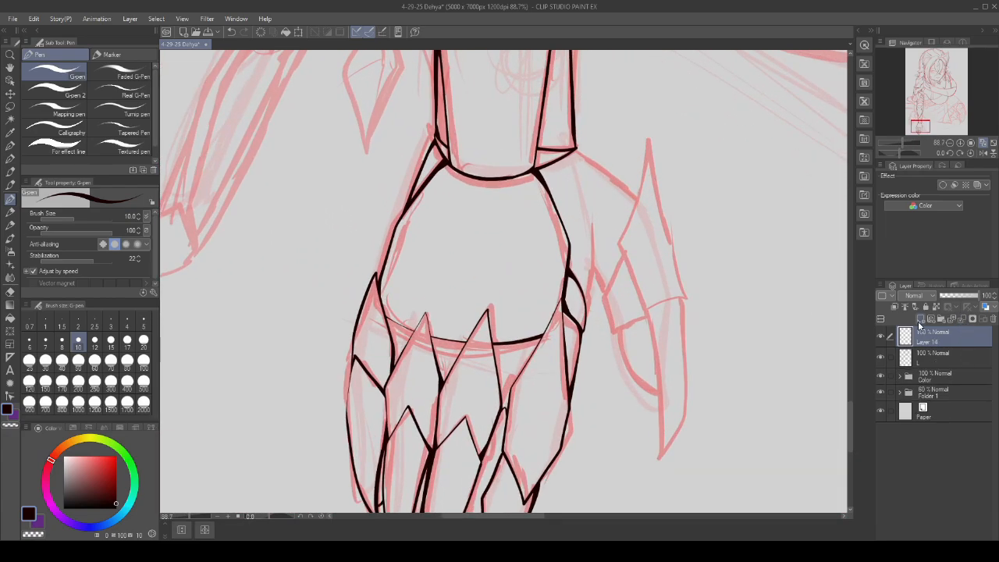
- Ink a tapered line rising from the small curved plate's outer edge beside the palm, join its lower end cleanly, and save the file
scroll(581, 341, "up", 3)
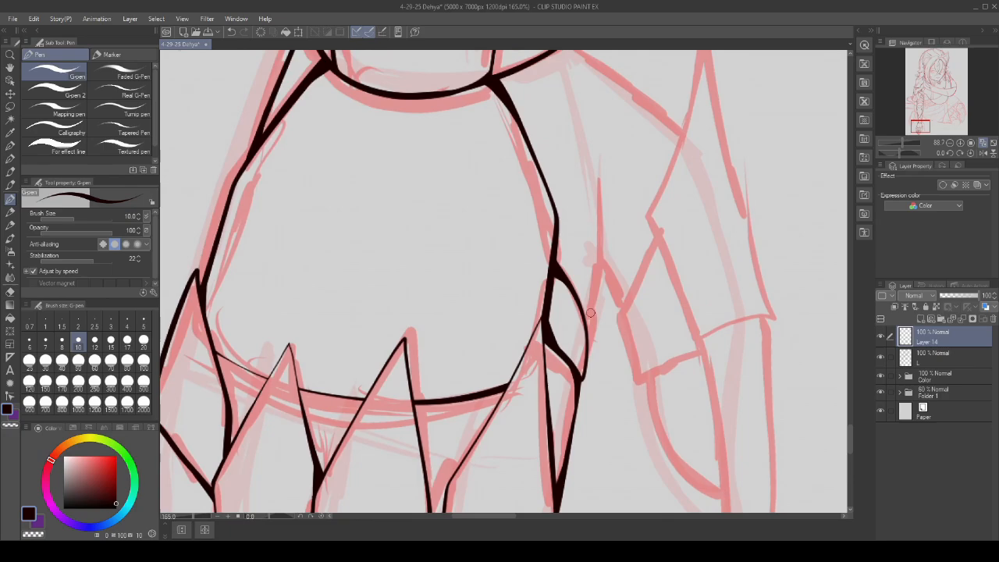
scroll(593, 313, "down", 4)
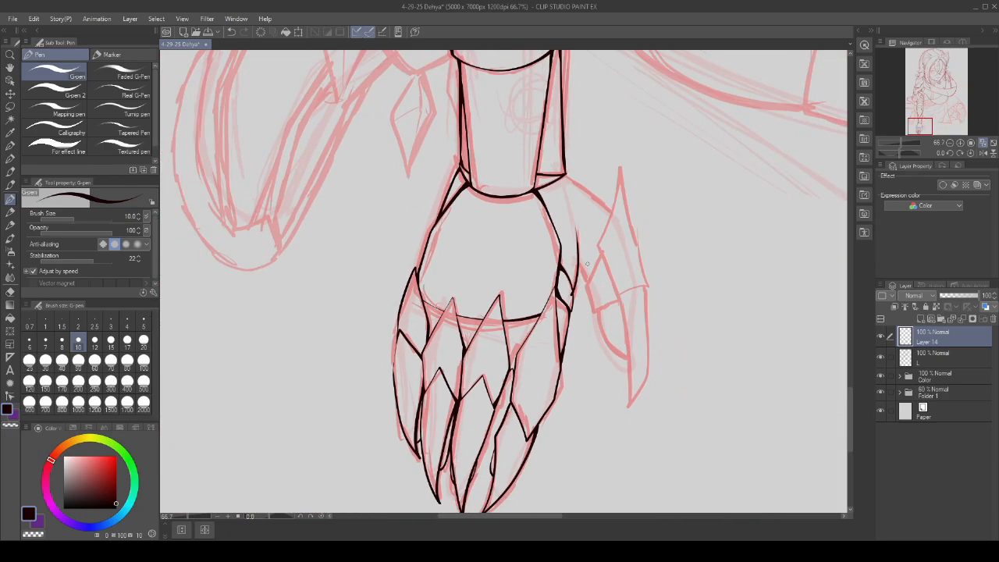
scroll(587, 264, "up", 6)
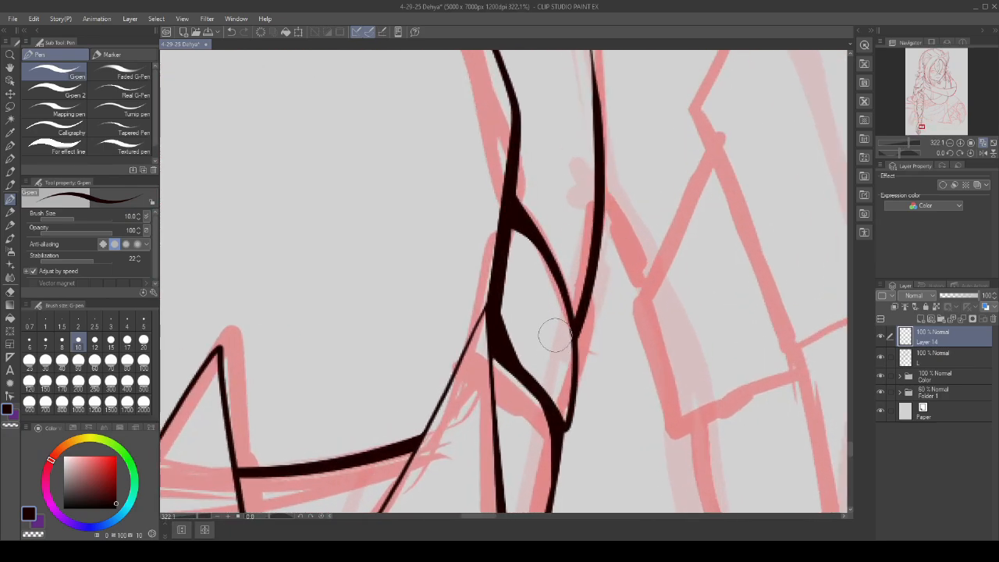
scroll(555, 336, "down", 6)
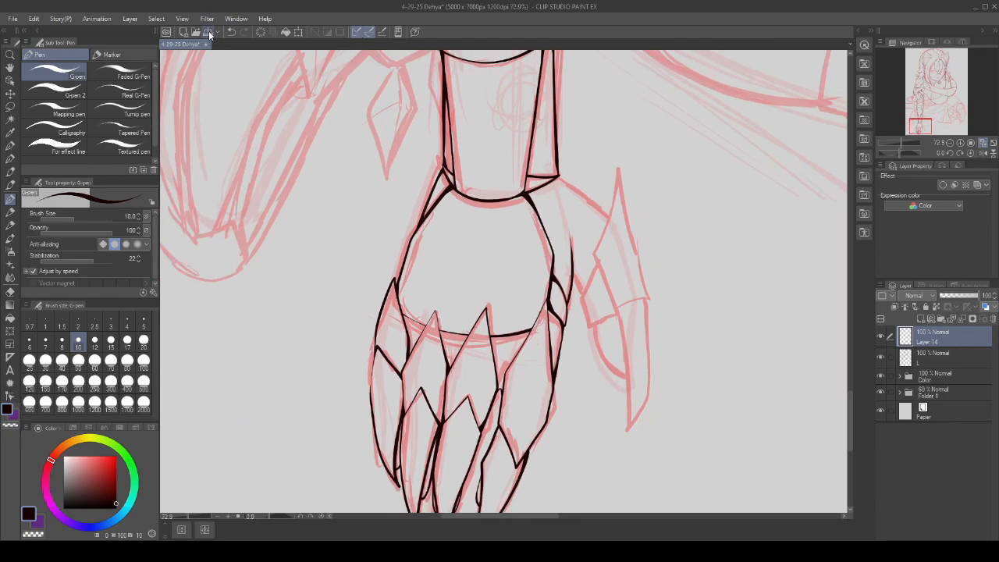
key("ctrl+s")
scroll(588, 224, "down", 2)
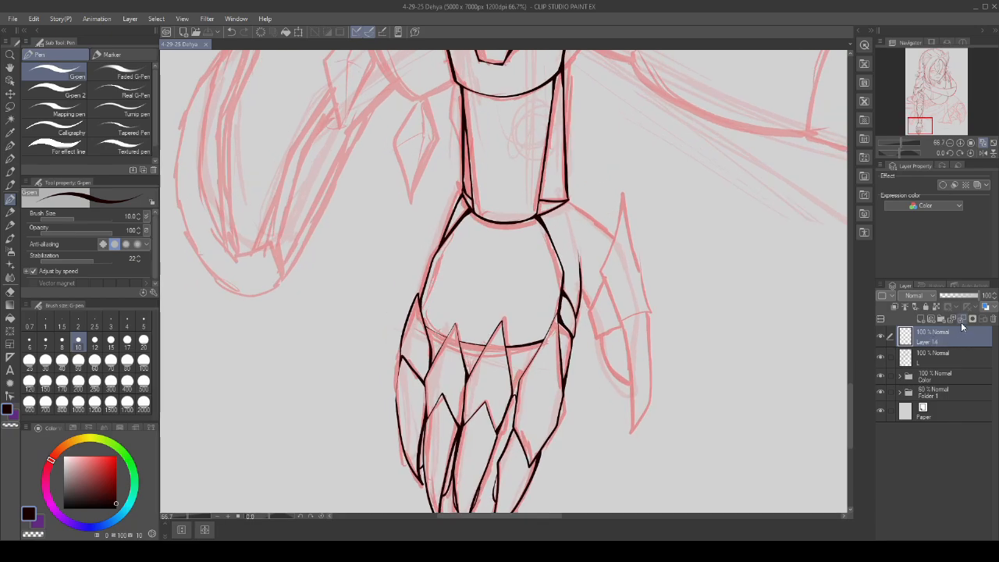
- Ink a diagonal line from the wrist corner towards the thumb, a short line beside the curved plate, and the thumb's inner lower curve
scroll(528, 197, "up", 3)
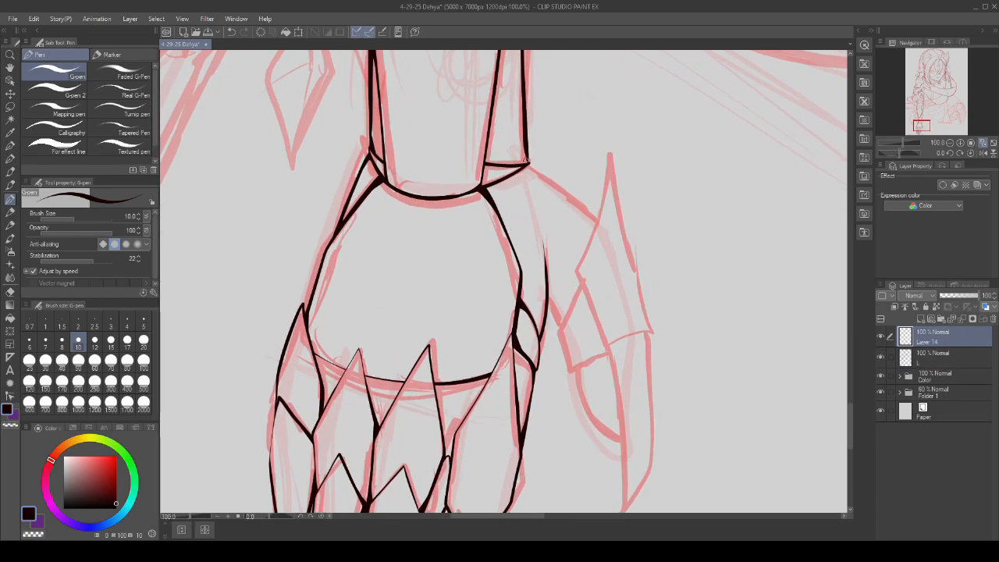
scroll(544, 283, "up", 2)
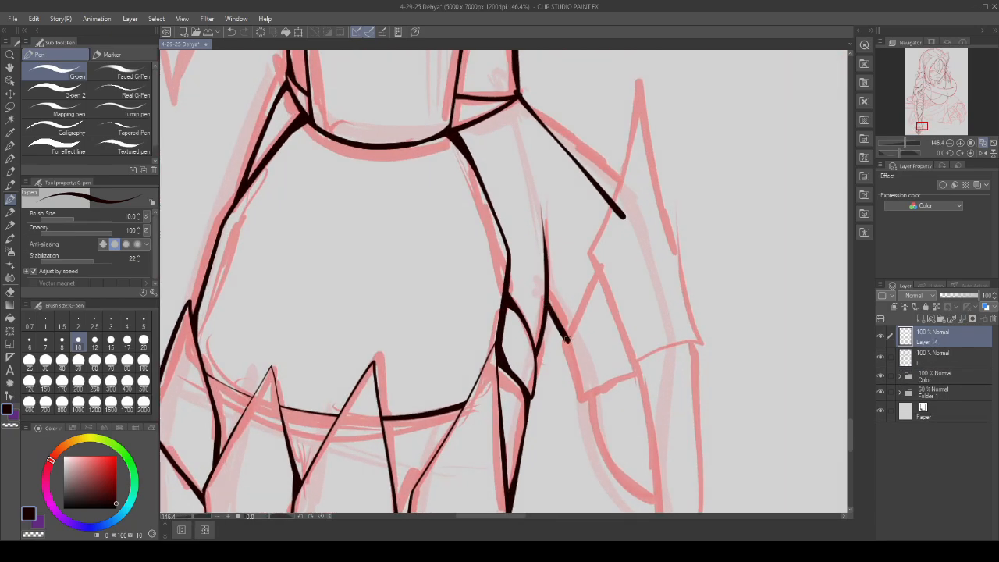
scroll(568, 339, "down", 2)
scroll(586, 299, "up", 1)
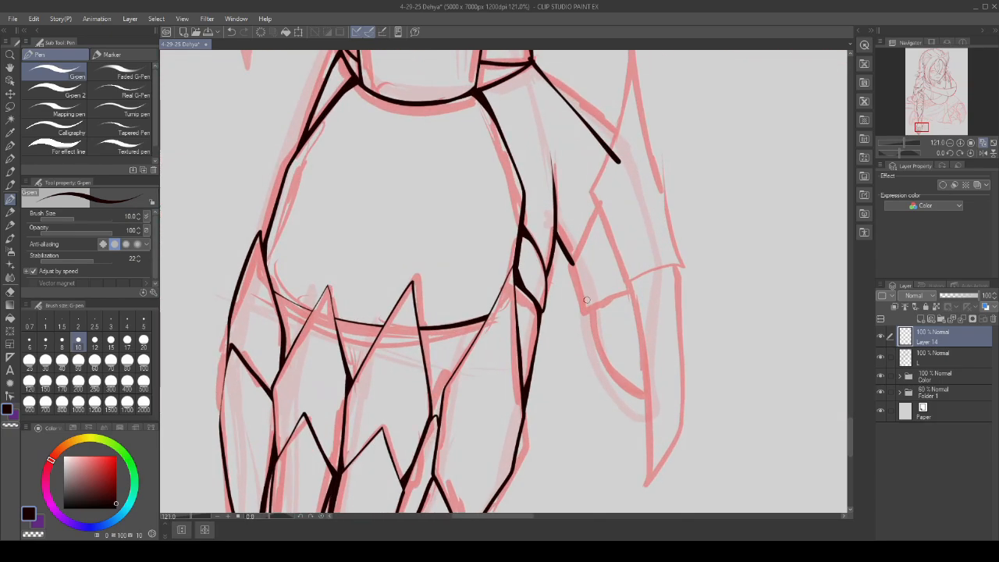
left_click_drag(603, 365, 647, 399)
scroll(676, 275, "down", 3)
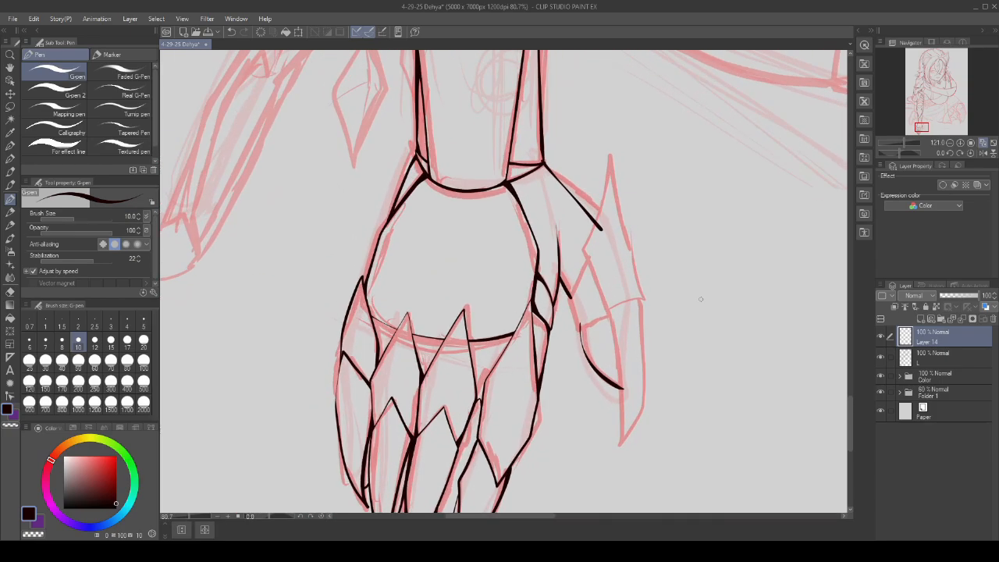
scroll(676, 275, "up", 1)
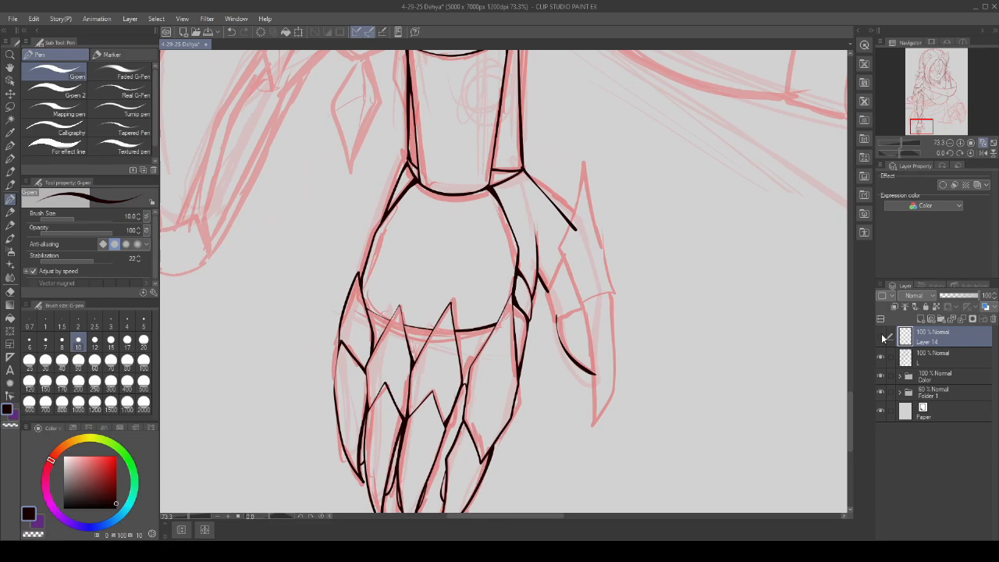
- Thicken the joins where the short thumb line meets the palm-side line and where the diagonal thumb line leaves the wrist corner
scroll(573, 216, "up", 10)
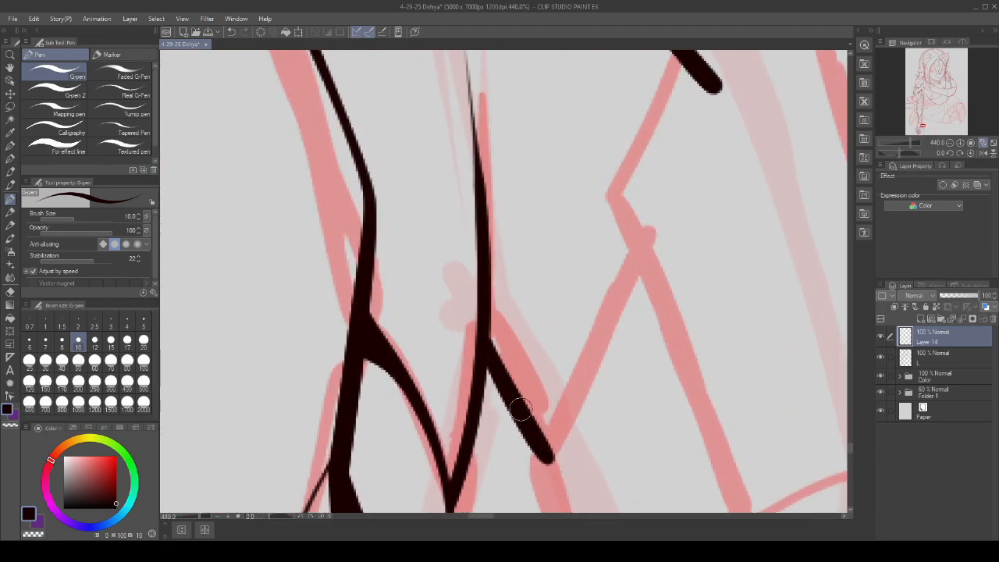
scroll(489, 315, "down", 4)
scroll(459, 209, "up", 4)
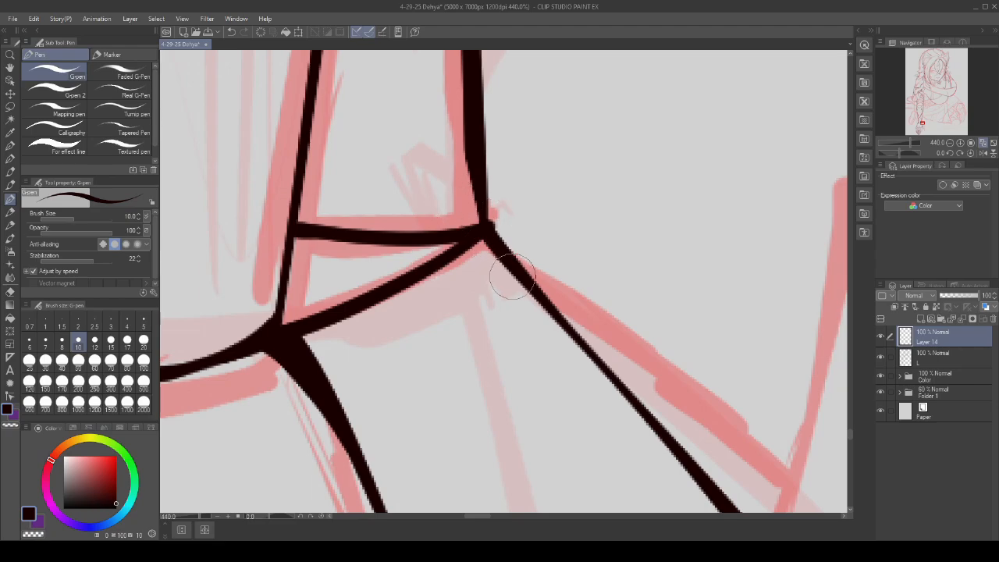
scroll(459, 210, "up", 3)
mouse_move(569, 328)
left_mouse_down()
mouse_move(424, 200)
mouse_move(449, 218)
left_mouse_up()
scroll(449, 217, "down", 2)
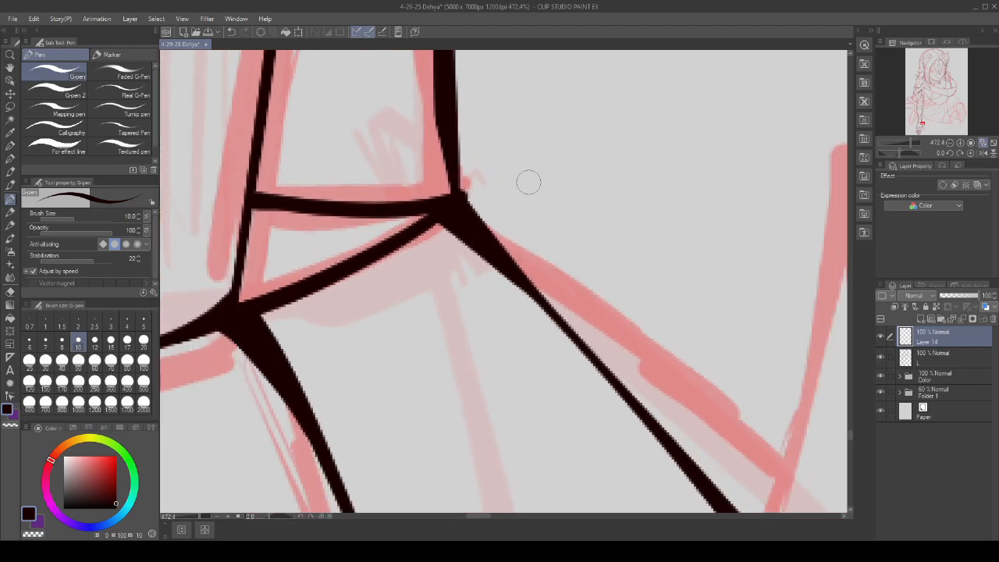
- On layer L, fill the wrist cuff's corner above the thumb line into a thick rounded join, and return to Layer 14
left_click(959, 360)
scroll(488, 180, "up", 1)
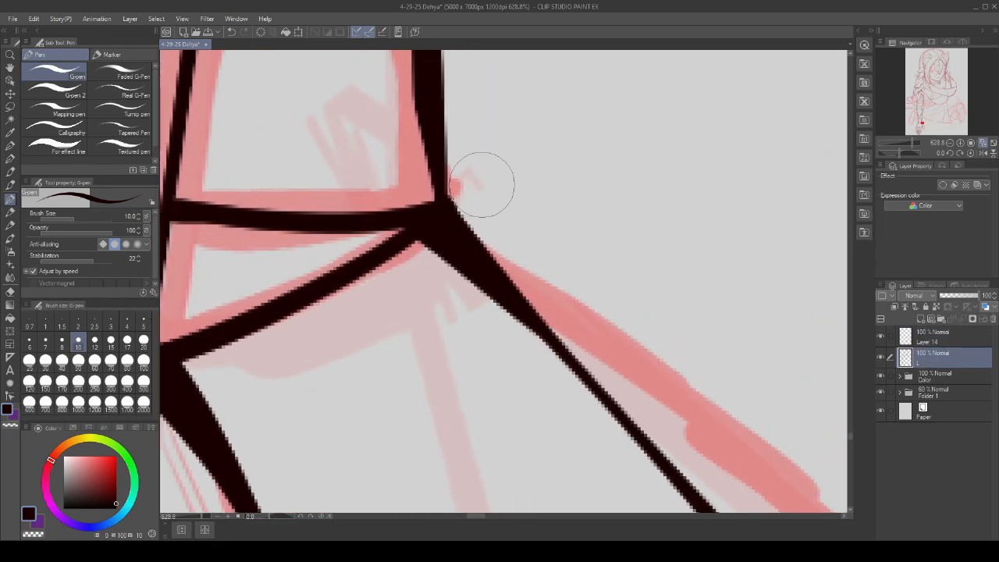
scroll(609, 209, "down", 4)
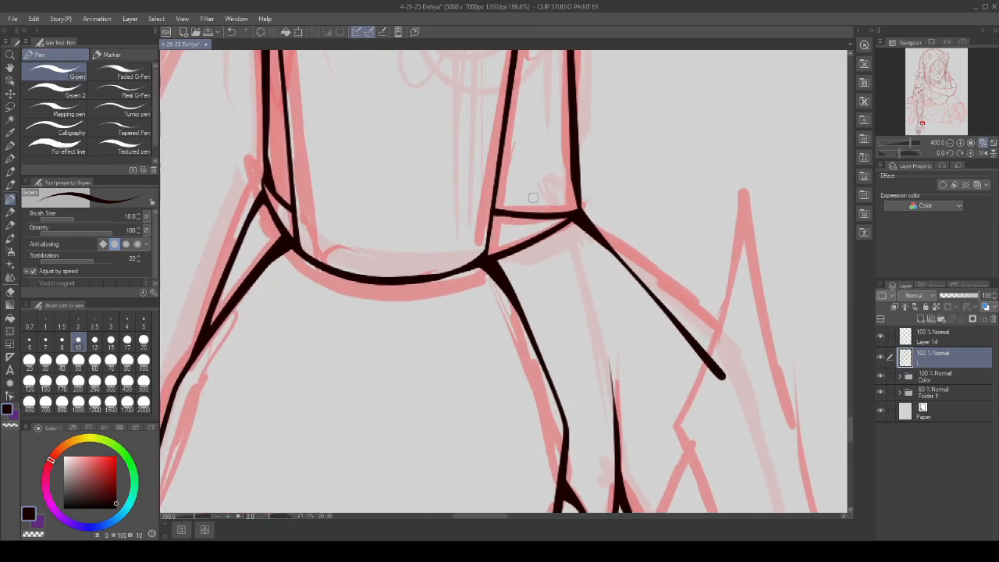
scroll(553, 204, "up", 3)
mouse_move(576, 94)
left_mouse_down()
mouse_move(541, 267)
mouse_move(576, 226)
mouse_move(578, 149)
left_mouse_up()
scroll(495, 277, "down", 6)
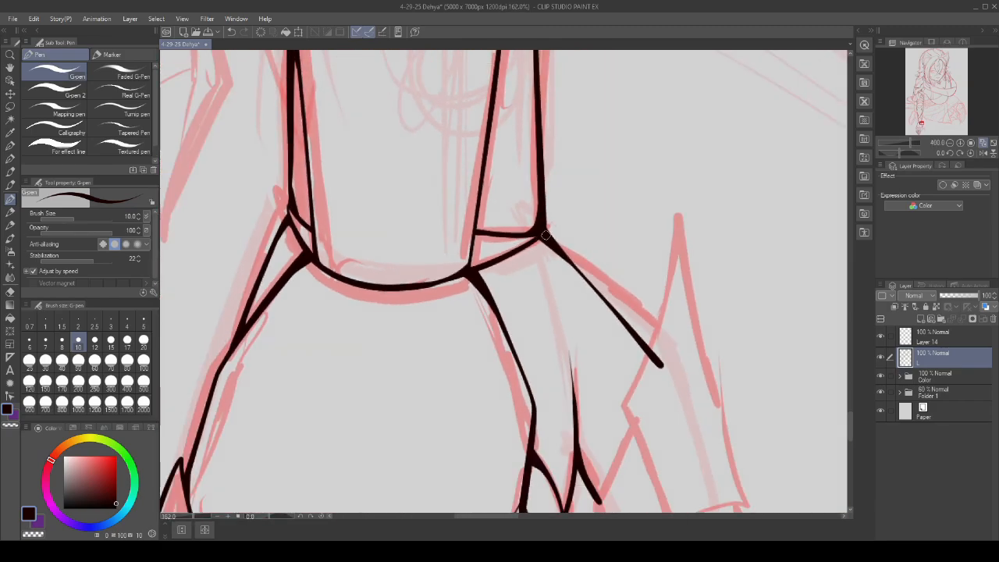
scroll(633, 279, "up", 2)
left_click(930, 344)
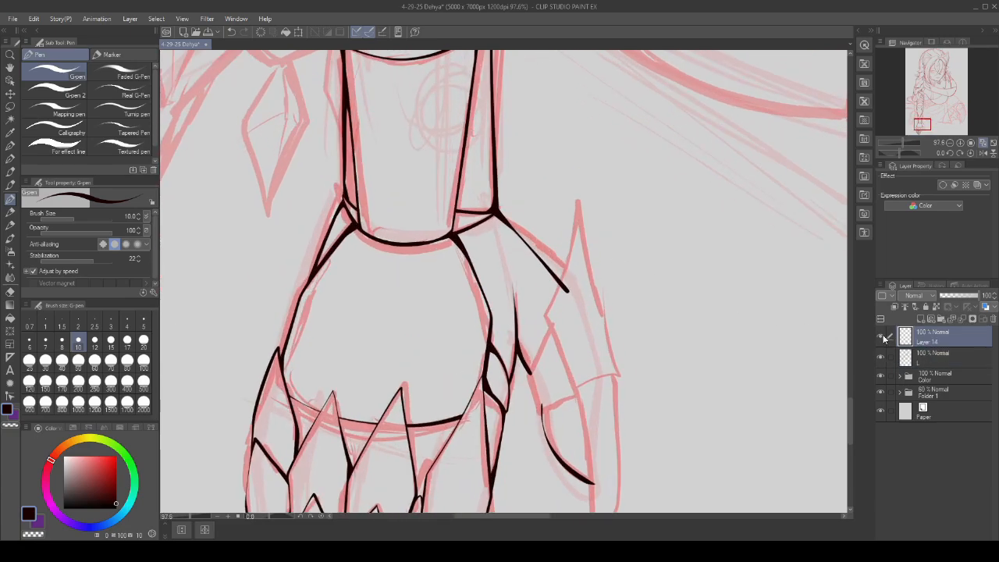
- Merge Layer 14 into layer L and add a new raster layer above it
scroll(627, 341, "down", 2)
scroll(627, 341, "up", 1)
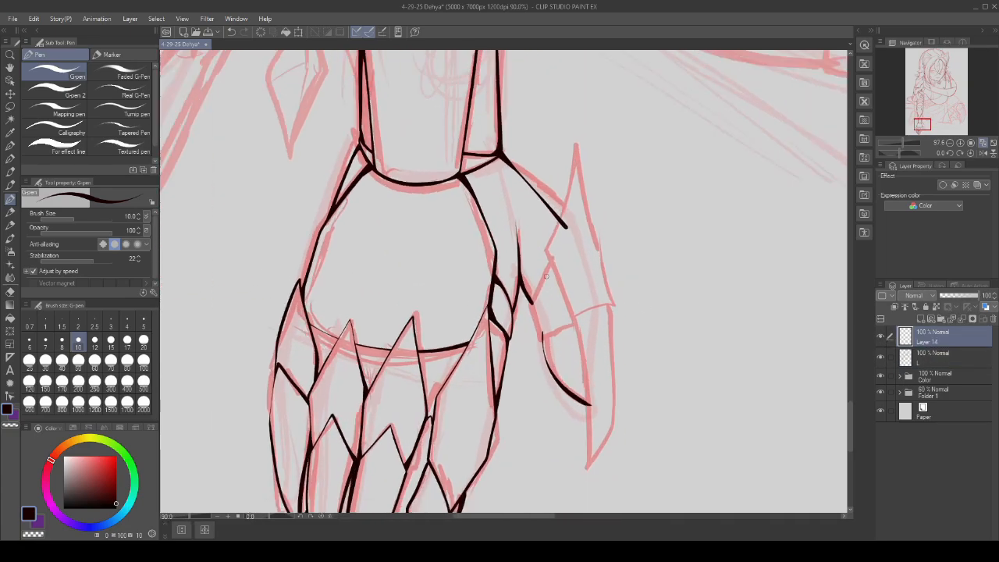
left_click(960, 320)
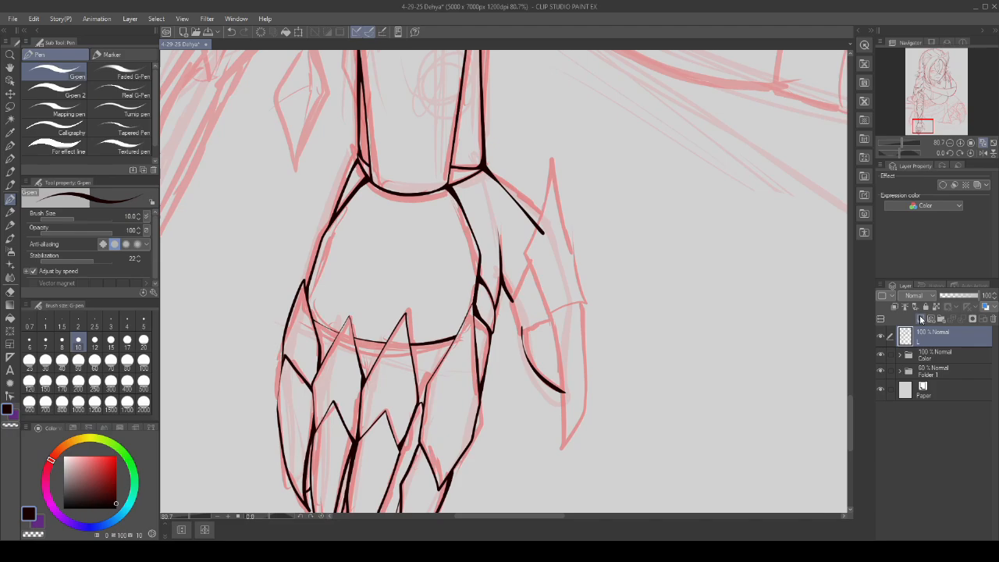
left_click(919, 314)
scroll(518, 251, "up", 2)
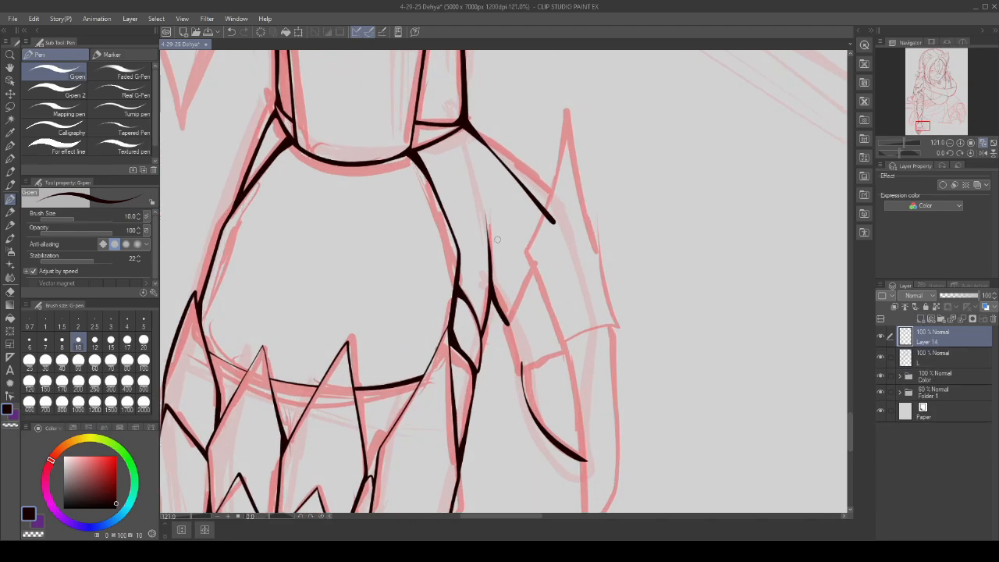
- Ink the spiked thumb plate's angled inner side and its outer side from the pointed tip down to the lower corners
mouse_move(542, 205)
left_mouse_down()
mouse_move(526, 253)
mouse_move(562, 344)
left_mouse_up()
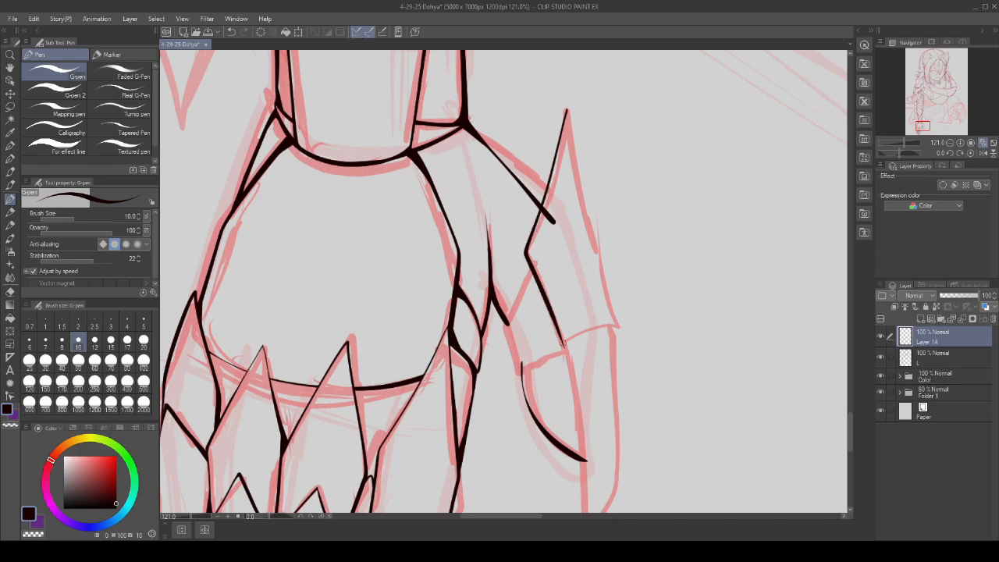
mouse_move(566, 110)
left_mouse_down()
mouse_move(615, 325)
mouse_move(496, 381)
left_mouse_up()
scroll(554, 242, "up", 3)
scroll(484, 370, "up", 2)
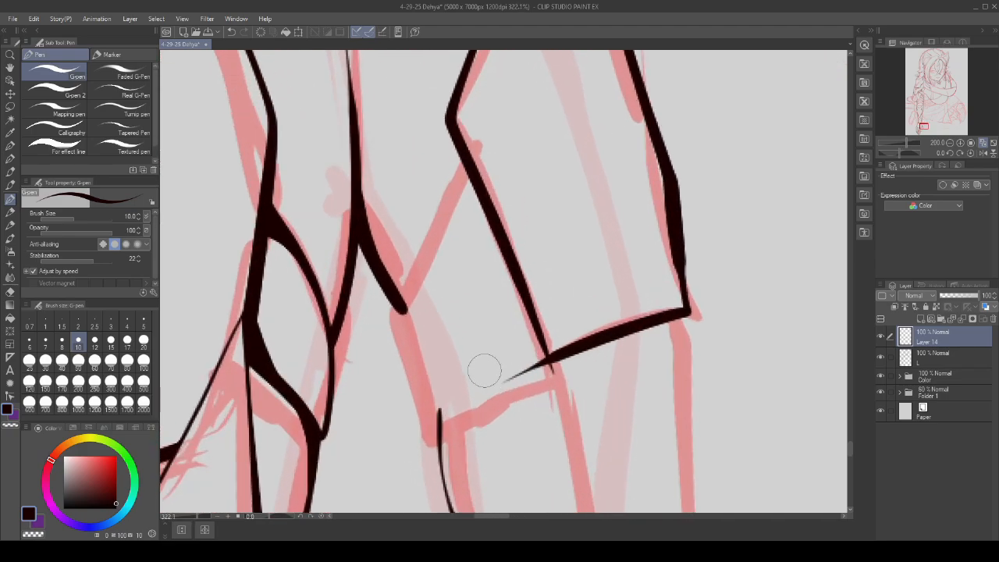
- Undo the thumb plate's lower edge and redraw it as a thinner line meeting both lower corners
key("ctrl+z")
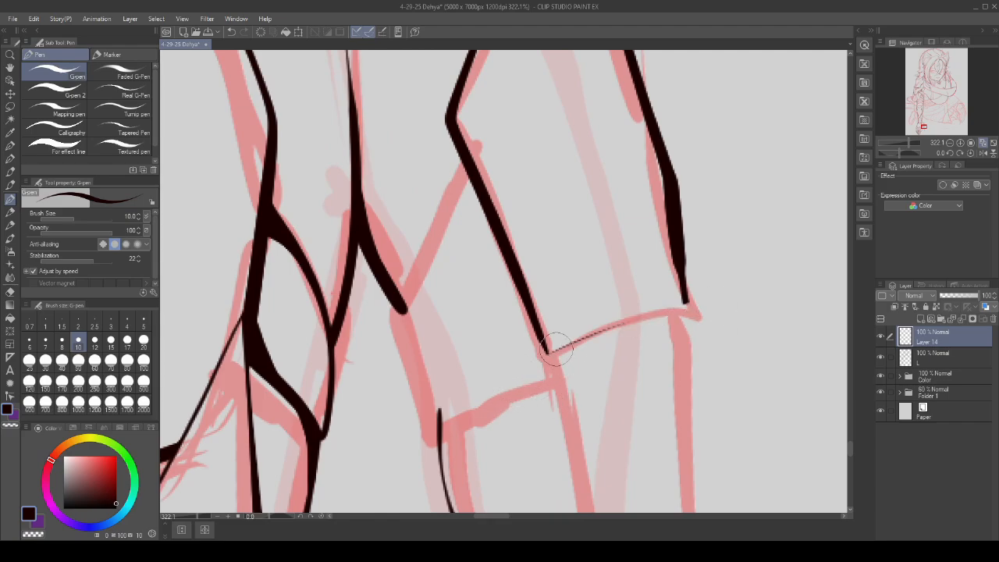
left_click_drag(556, 348, 686, 309)
scroll(595, 329, "up", 5)
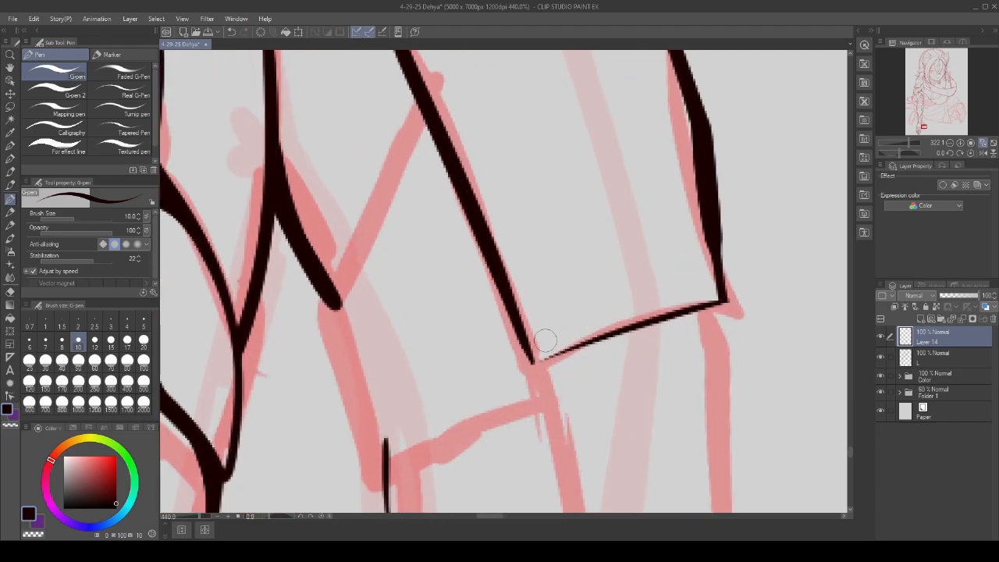
mouse_move(670, 332)
left_mouse_down()
mouse_move(512, 377)
mouse_move(495, 352)
left_mouse_up()
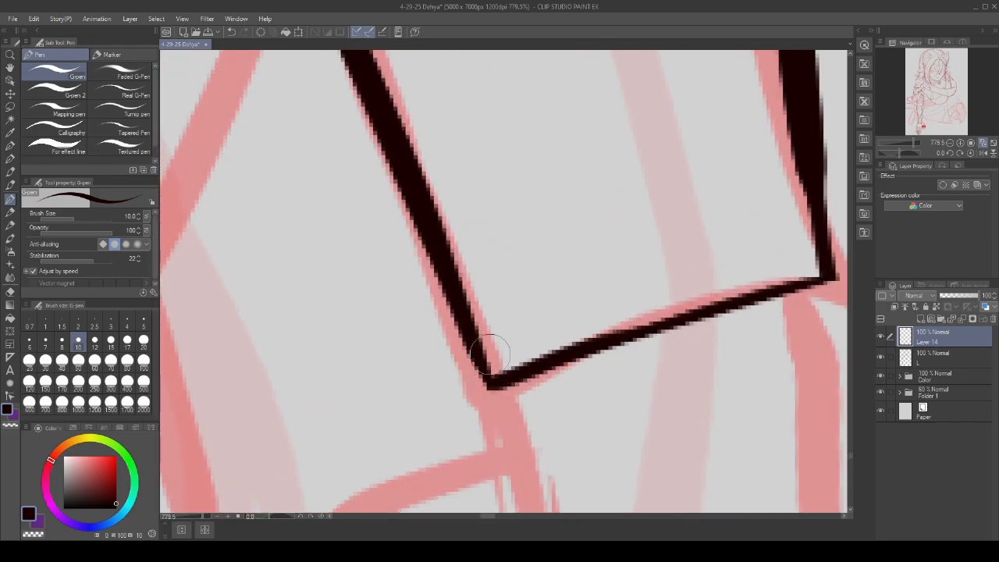
scroll(524, 328, "down", 3)
scroll(694, 288, "down", 1)
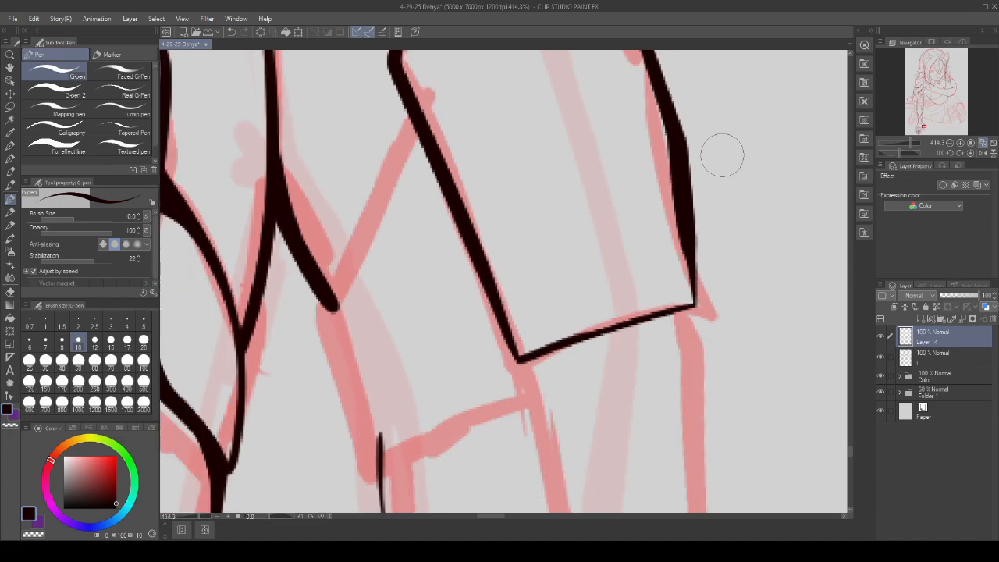
- Fill the thumb plate's outer lower corner with a curved, thickened join
scroll(681, 242, "up", 3)
left_click_drag(682, 215, 665, 339)
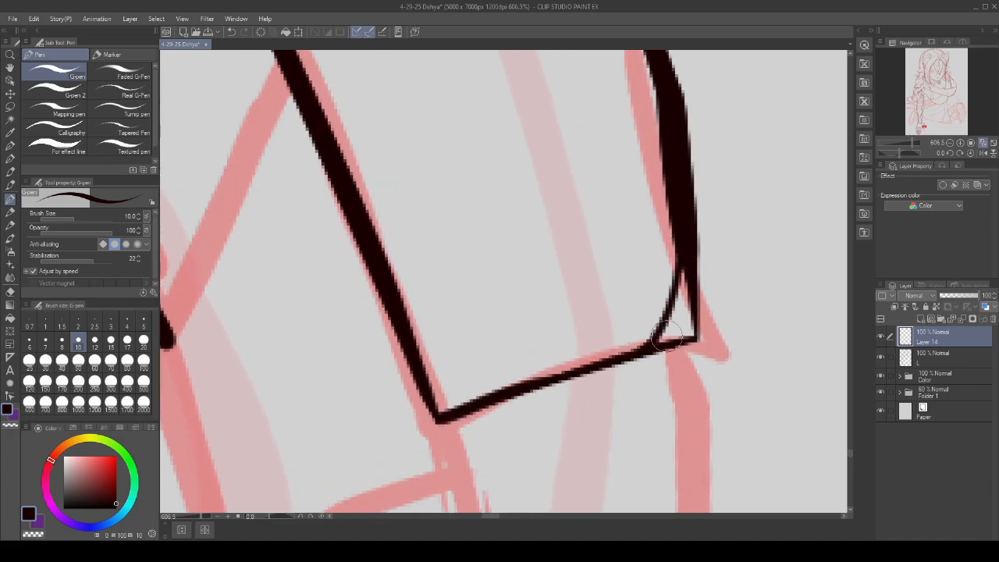
mouse_move(688, 292)
left_mouse_down()
mouse_move(667, 331)
mouse_move(681, 323)
mouse_move(652, 343)
mouse_move(671, 308)
mouse_move(627, 356)
mouse_move(687, 253)
mouse_move(663, 223)
left_mouse_up()
scroll(663, 223, "down", 7)
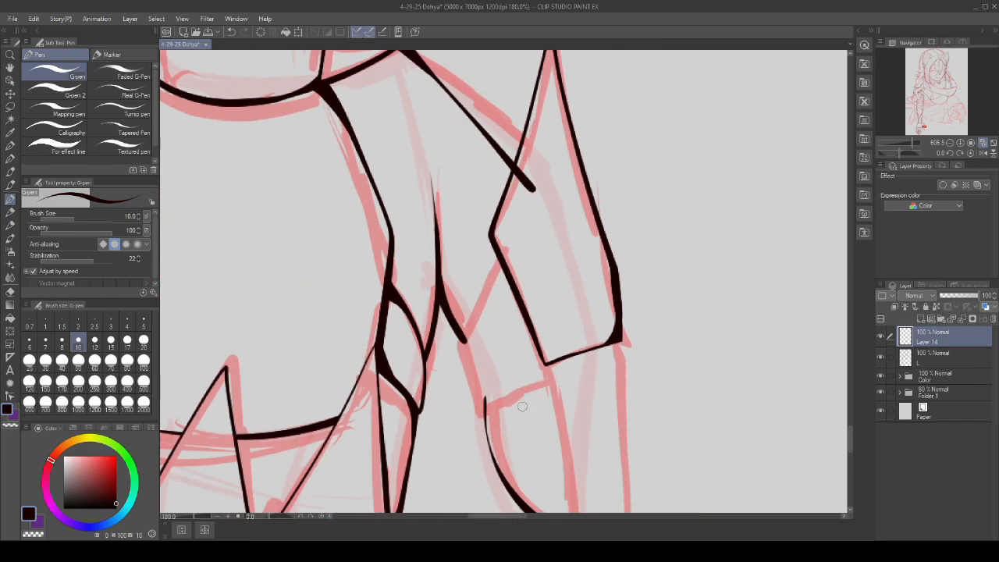
- On layer L, trim the diagonal thumb line where it overshoots the spiked plate and thicken its join with the plate's inner side
scroll(542, 143, "up", 3)
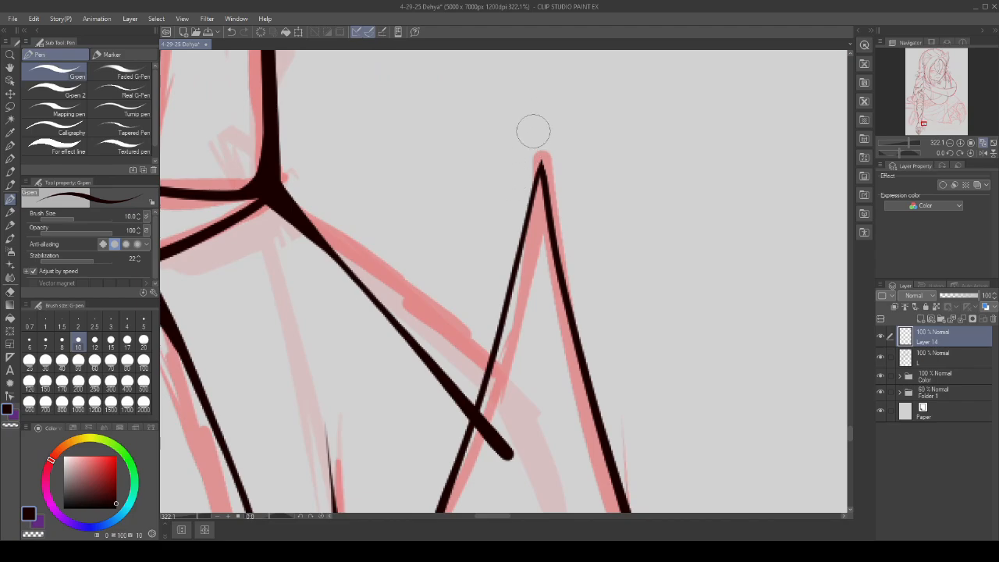
scroll(539, 116, "down", 4)
scroll(473, 243, "up", 3)
left_click(966, 359)
scroll(562, 296, "up", 2)
mouse_move(581, 270)
left_mouse_down()
mouse_move(563, 320)
mouse_move(558, 216)
mouse_move(546, 249)
left_mouse_up()
scroll(519, 343, "up", 2)
mouse_move(515, 352)
left_mouse_down()
mouse_move(522, 261)
mouse_move(530, 296)
mouse_move(537, 258)
left_mouse_up()
scroll(547, 258, "down", 6)
scroll(425, 160, "up", 5)
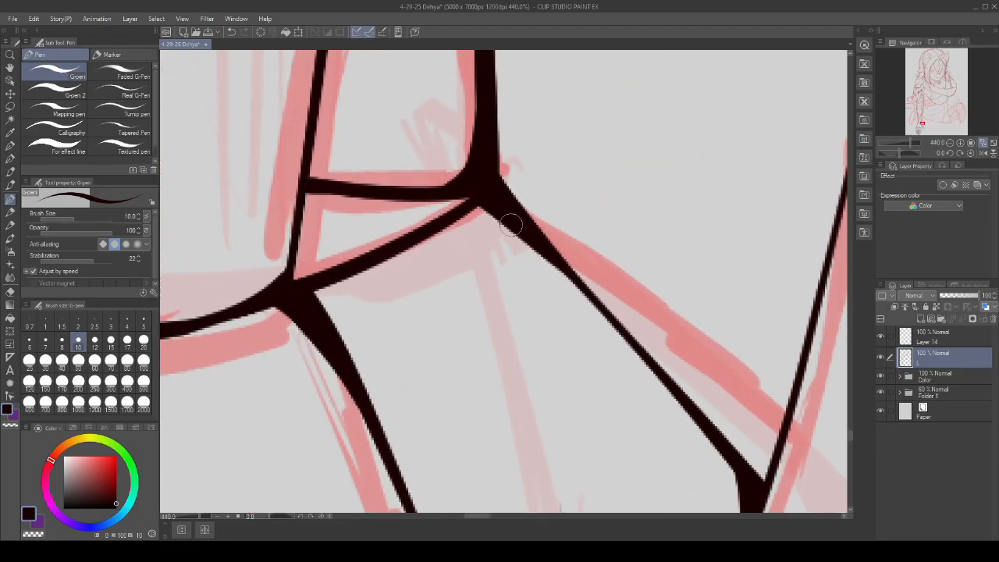
scroll(511, 226, "down", 6)
scroll(592, 441, "up", 2)
scroll(592, 441, "down", 2)
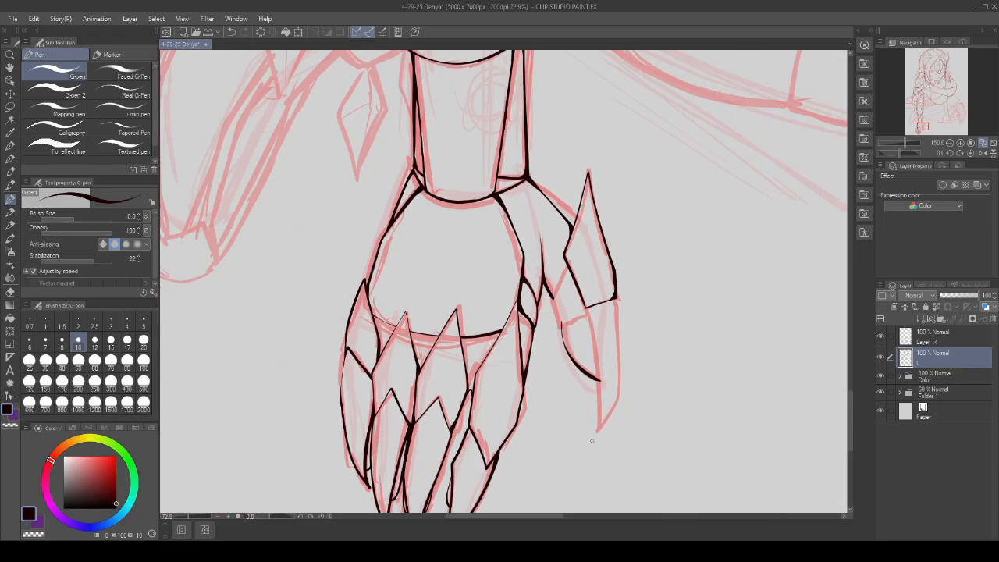
- On Layer 14, ink both long sides of the thumb claw from the plate's lower corners to the pointed tip and clean the inner corner join
scroll(591, 441, "up", 2)
left_click(932, 336)
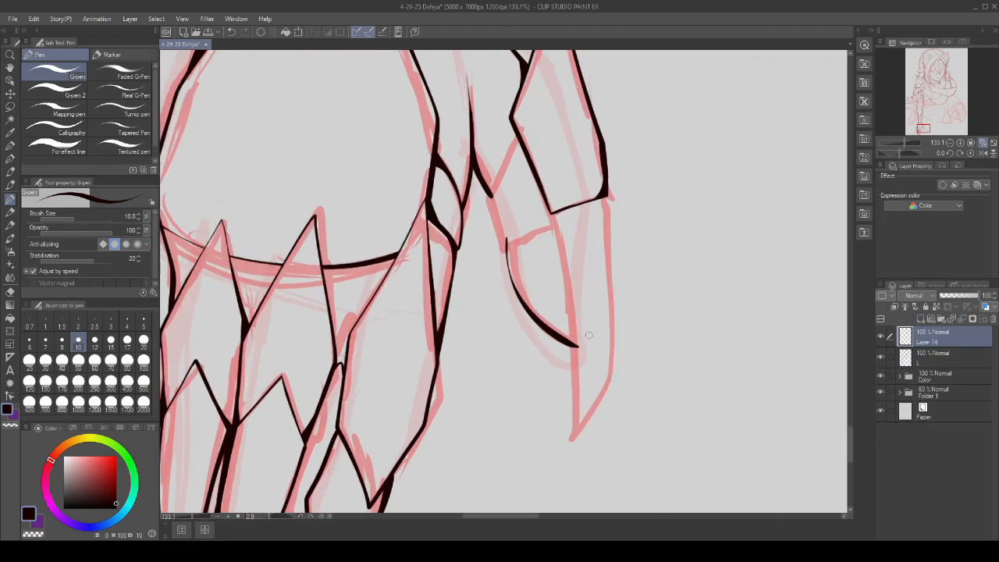
scroll(555, 307, "up", 1)
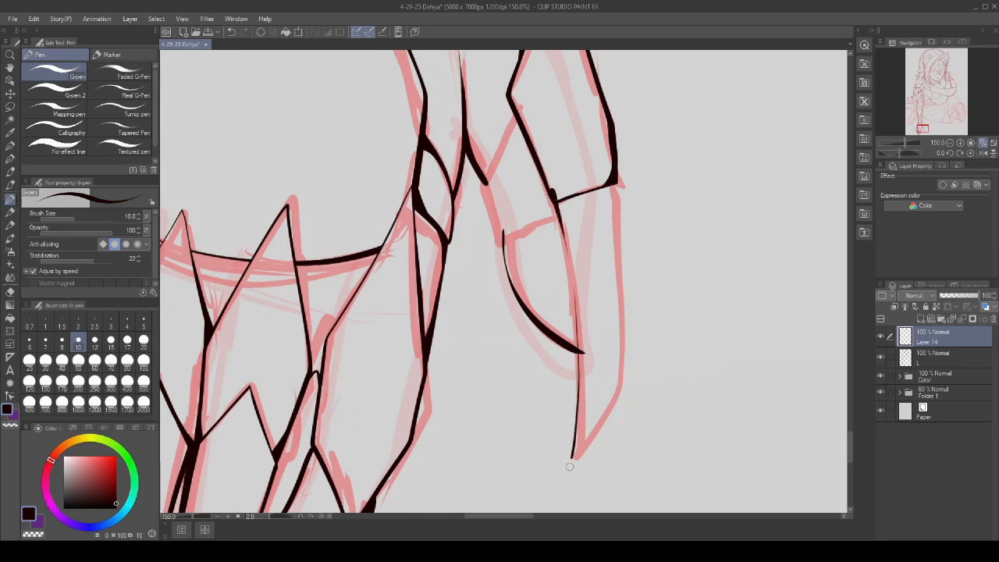
left_click_drag(616, 383, 596, 135)
scroll(574, 344, "up", 2)
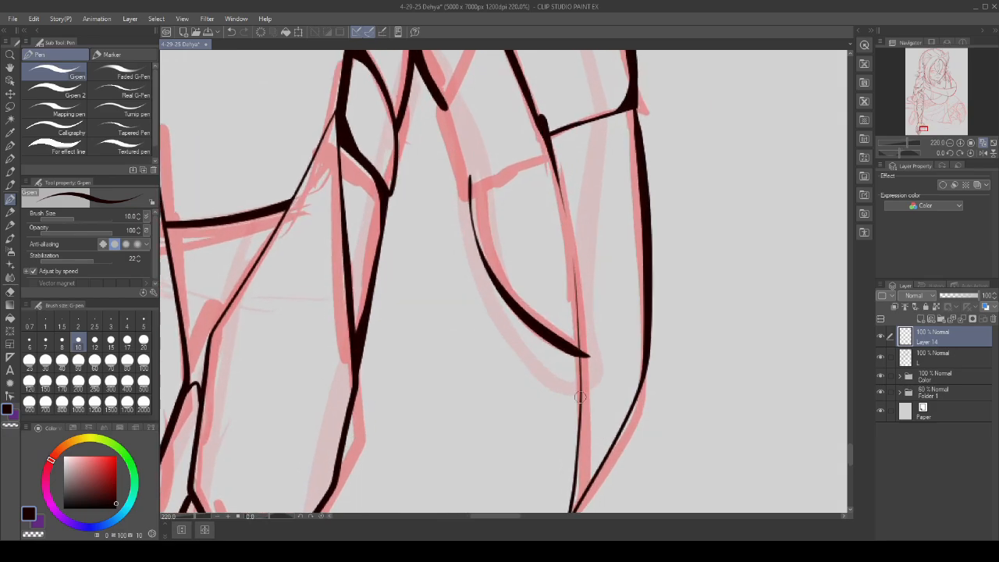
left_click_drag(569, 231, 578, 284)
scroll(547, 289, "up", 1)
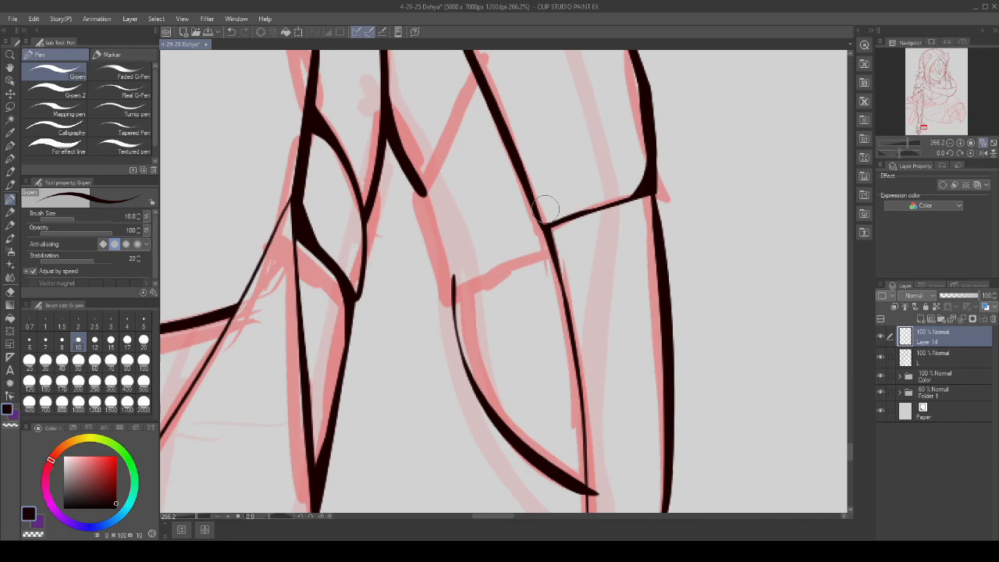
- Thicken the join on Layer 14 where the thumb plate's outer lower corner meets the claw's outer side
scroll(640, 184, "up", 2)
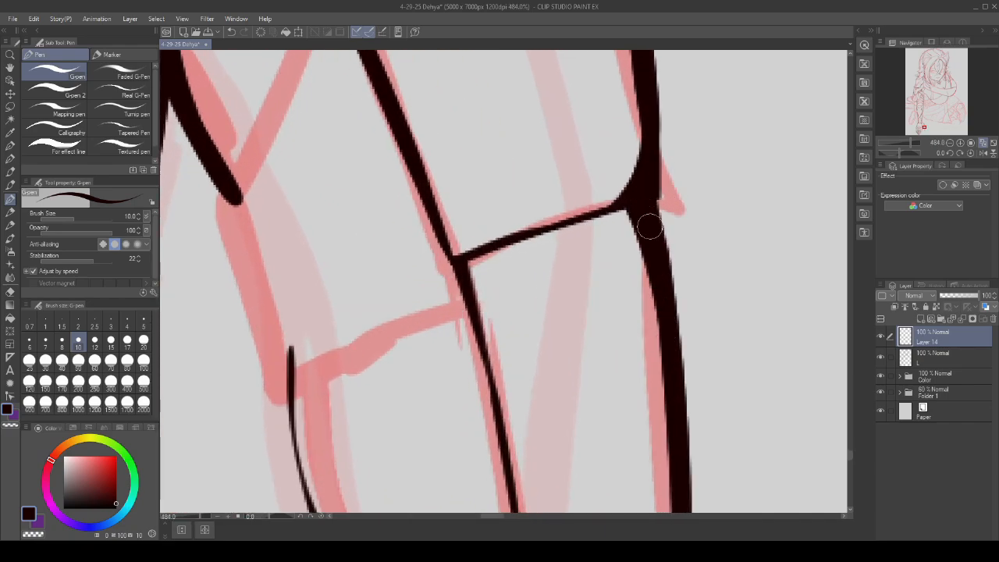
scroll(574, 232, "down", 3)
scroll(579, 310, "up", 3)
- On layer L, fill and thicken the join where the curved thumb-tip line meets the claw's inner side
key("alt+bracketleft")
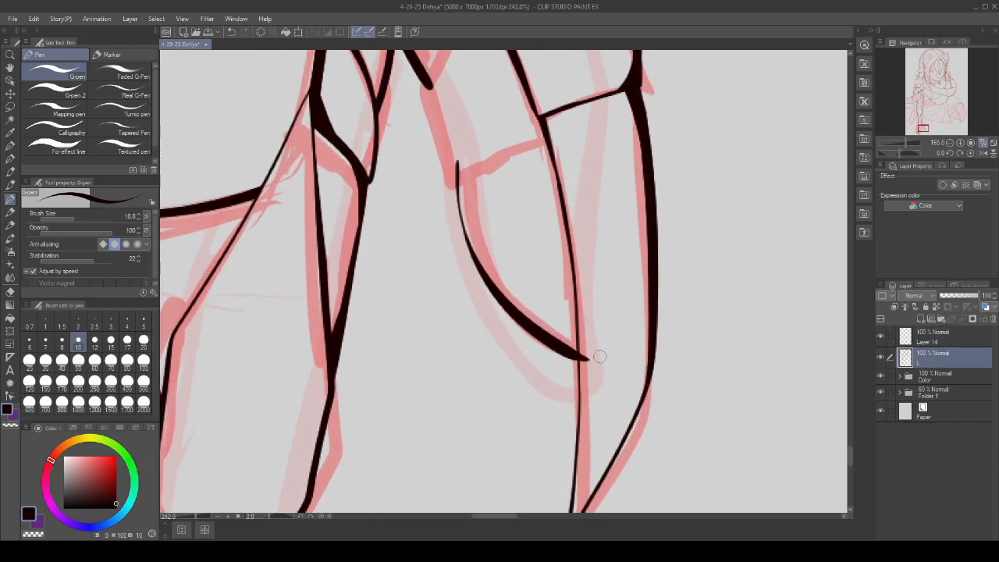
scroll(587, 310, "up", 2)
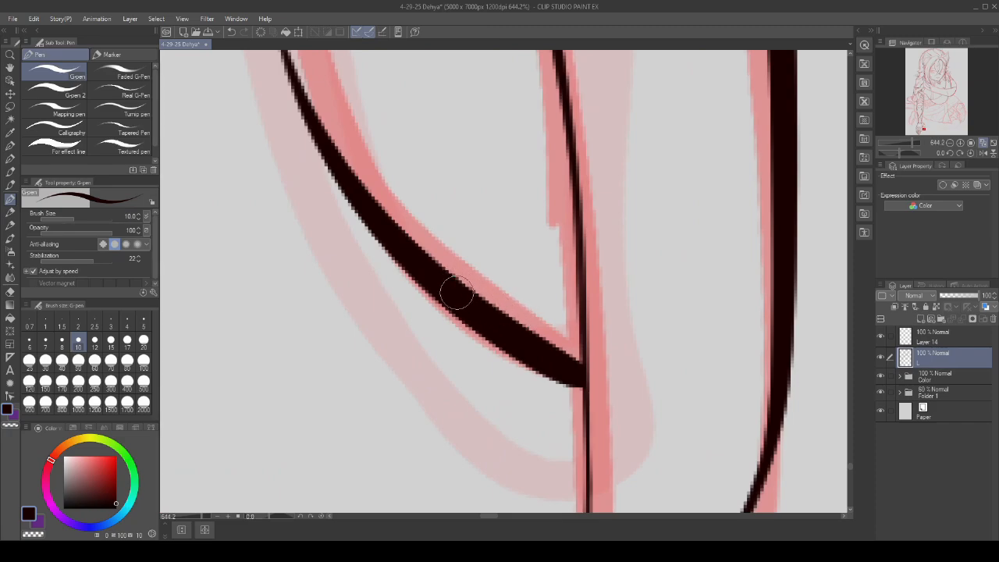
left_click_drag(457, 289, 567, 351)
mouse_move(600, 319)
left_mouse_down()
mouse_move(633, 331)
mouse_move(623, 296)
mouse_move(613, 302)
mouse_move(606, 288)
mouse_move(594, 360)
left_mouse_up()
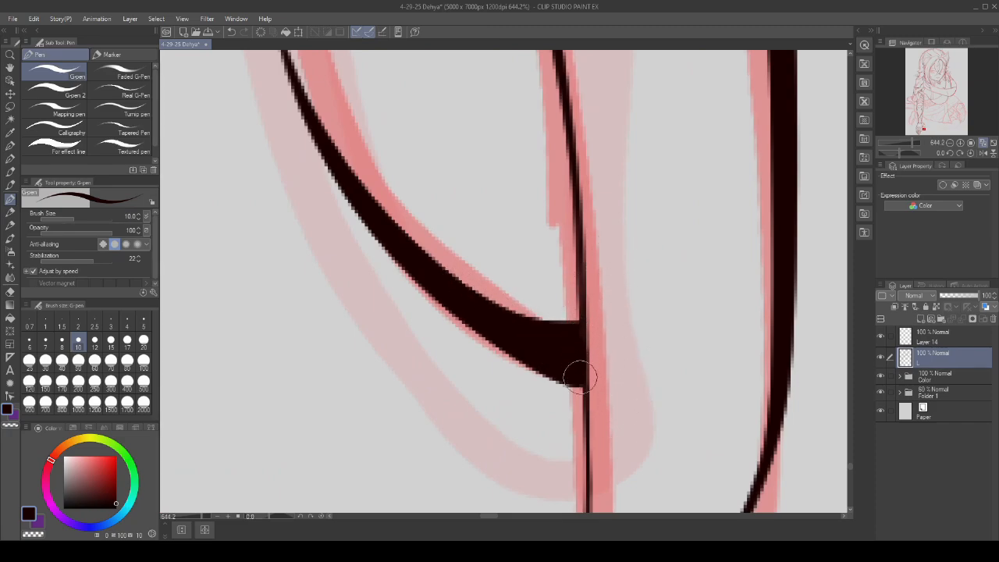
scroll(580, 379, "down", 3)
scroll(602, 294, "up", 3)
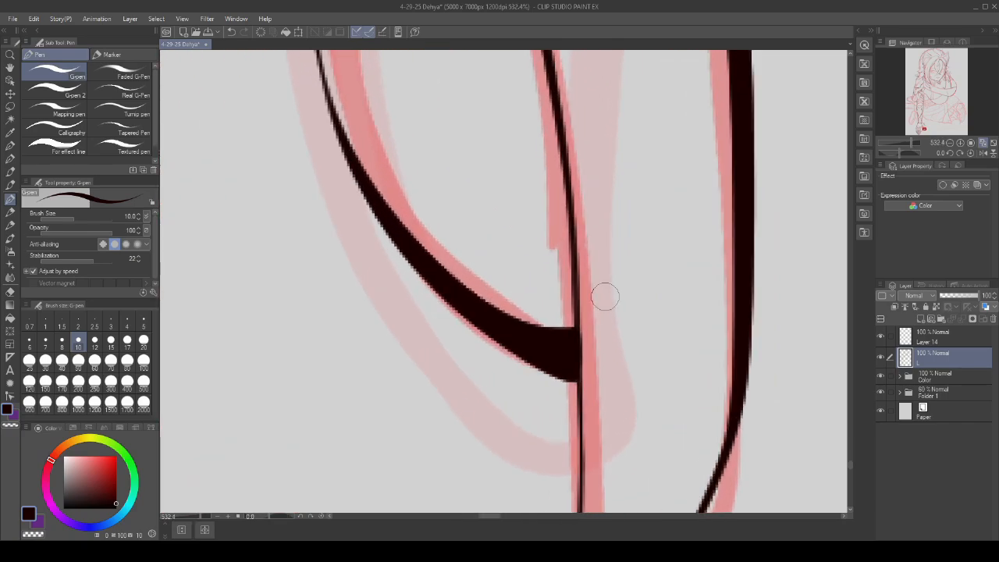
scroll(612, 283, "down", 6)
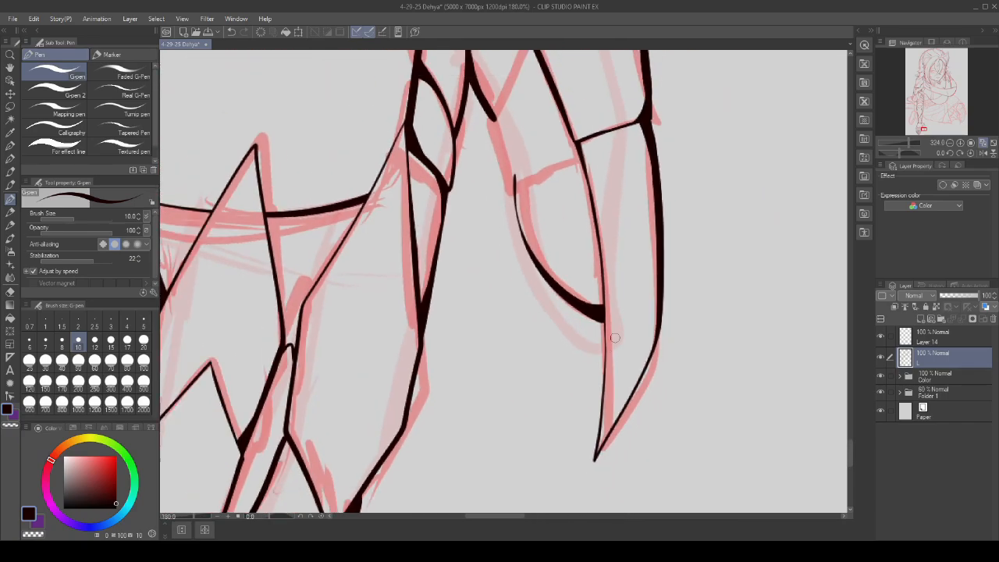
- On Layer 14, ink the diagonal upper edge, inner side and lower edge of the inner thumb plate and trim the overshoots at the claw
scroll(578, 294, "up", 2)
left_click(940, 336)
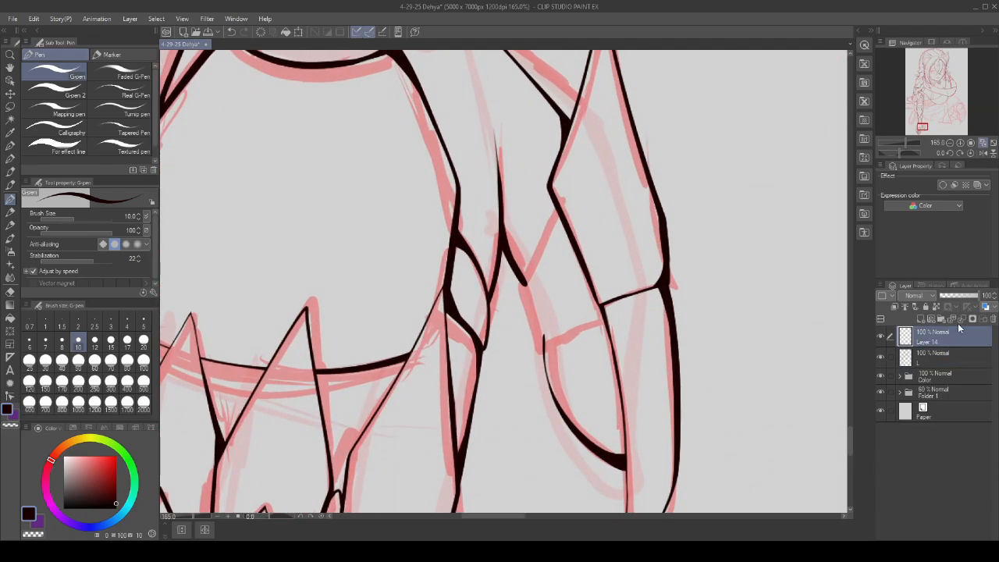
scroll(520, 270, "up", 2)
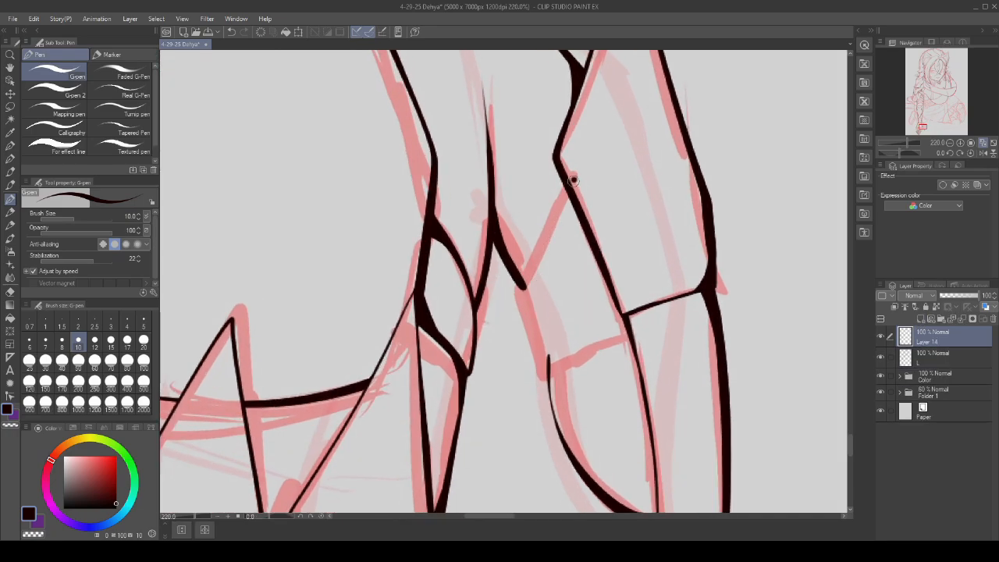
left_click_drag(548, 367, 663, 322)
scroll(582, 168, "up", 2)
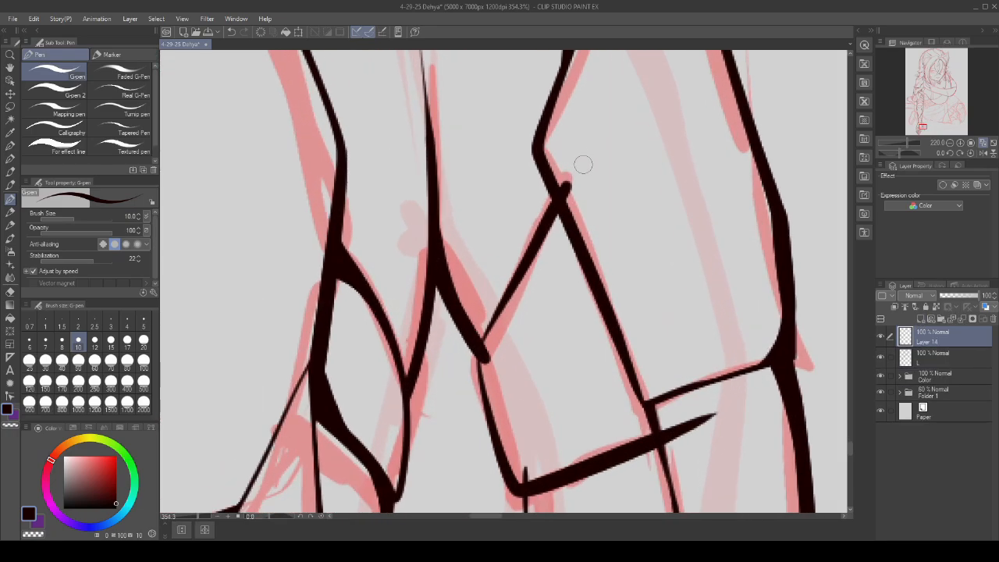
scroll(584, 196, "down", 3)
scroll(663, 290, "up", 2)
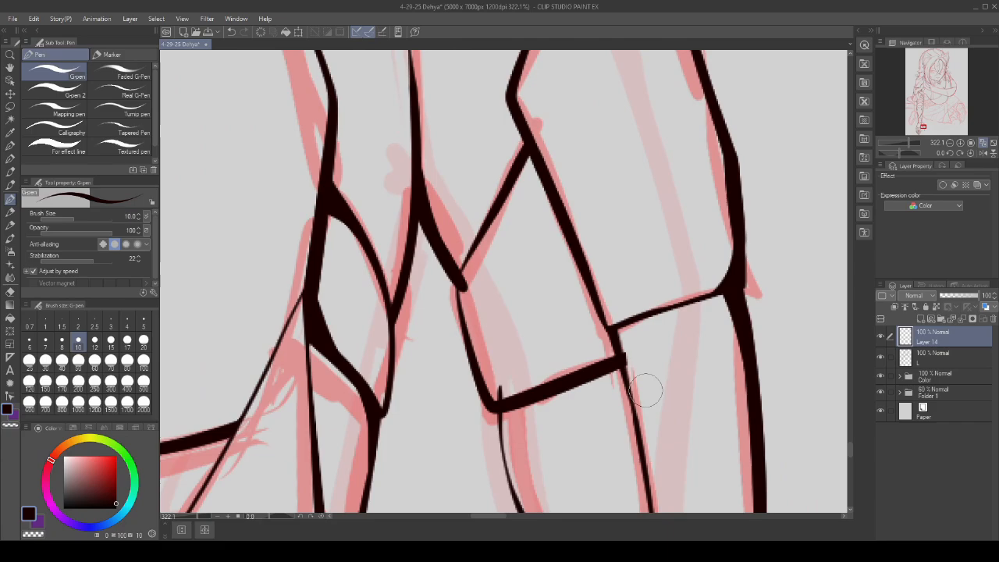
- Fill the inner thumb plate's peak and its lower corner at the claw with curved, thickened joins
scroll(609, 328, "up", 2)
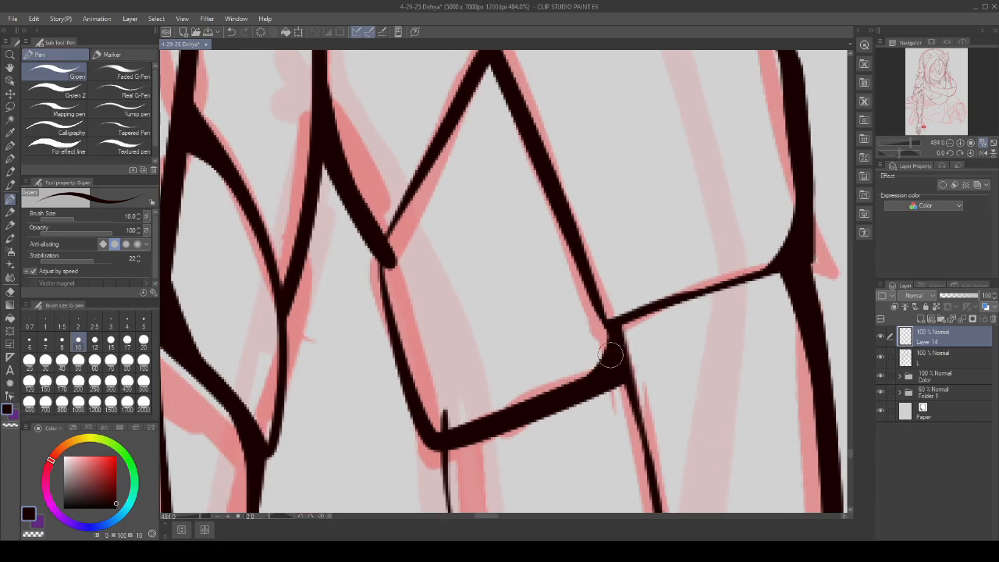
scroll(611, 355, "down", 3)
scroll(528, 185, "up", 2)
scroll(517, 194, "down", 2)
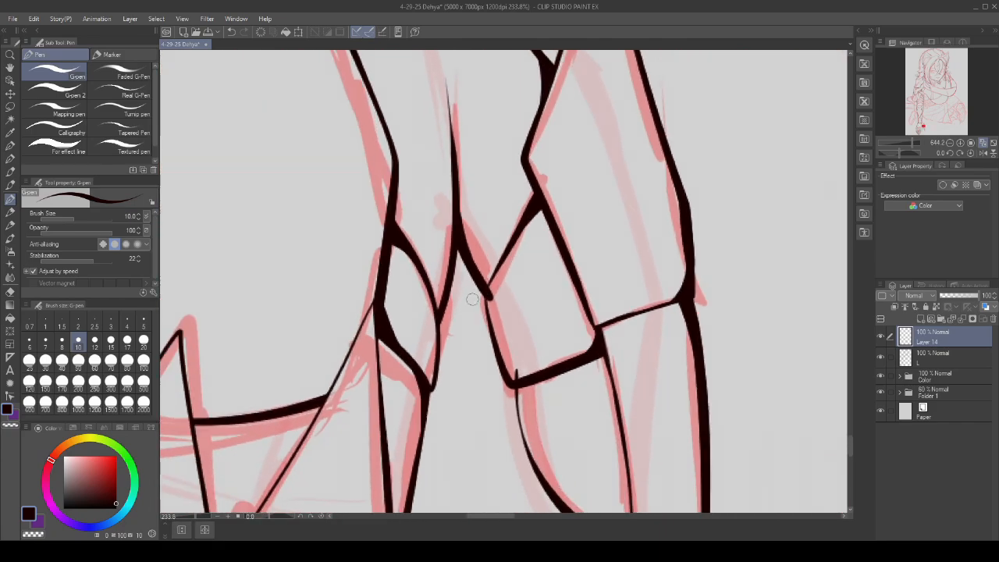
- On layer L, fill the join between the thumb line and the inner plate and thicken the top of the thumb-tip curve
scroll(473, 299, "up", 3)
key("alt+[")
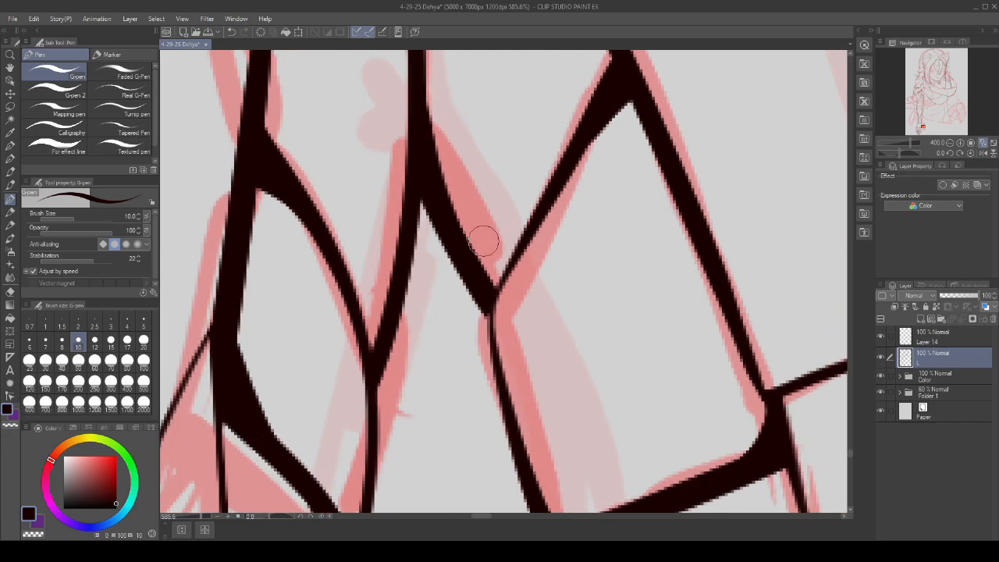
scroll(505, 312, "up", 3)
left_click_drag(449, 230, 506, 274)
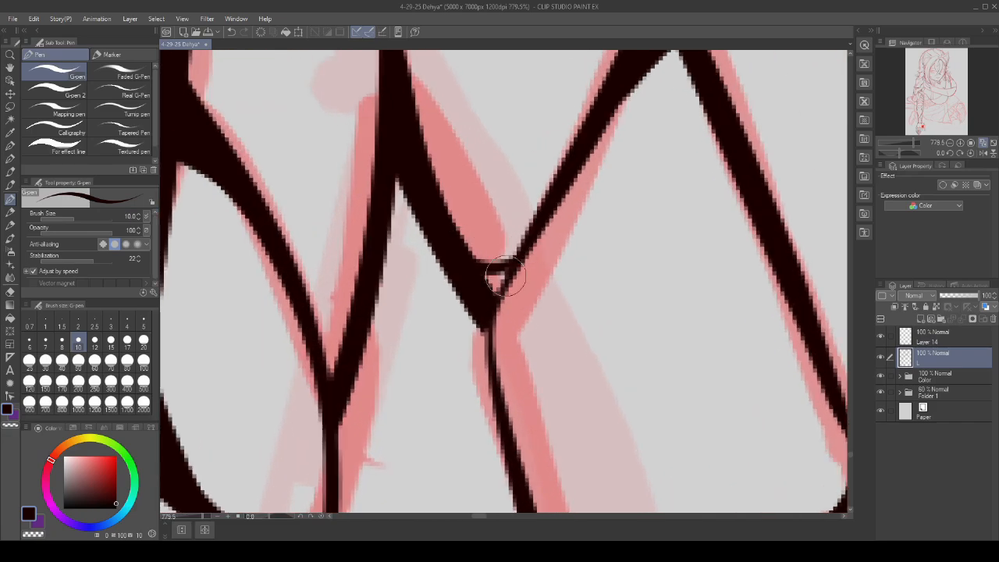
mouse_move(463, 245)
left_mouse_down()
mouse_move(461, 180)
mouse_move(323, 203)
left_mouse_up()
mouse_move(535, 460)
left_mouse_down()
mouse_move(538, 300)
mouse_move(516, 335)
mouse_move(515, 403)
left_mouse_up()
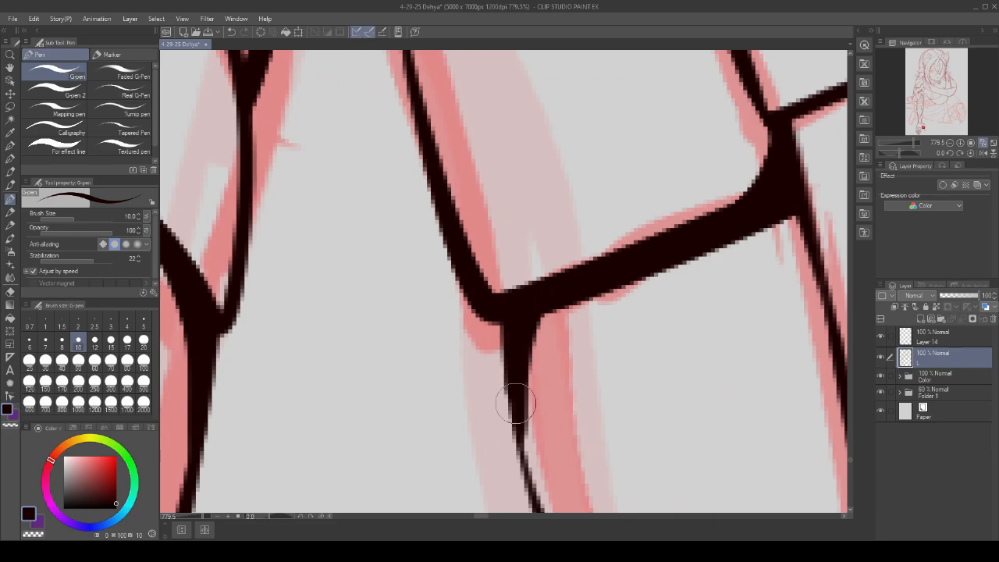
- Remove the curved thumb-tip line below the inner plate from layer L, keeping the claw's inner side intact
scroll(515, 403, "down", 15)
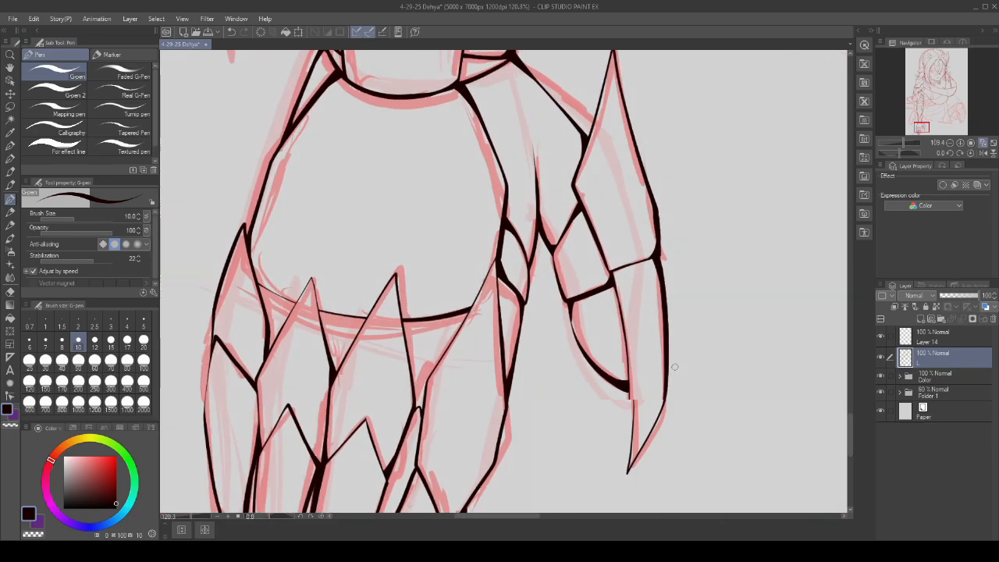
scroll(598, 267, "down", 2)
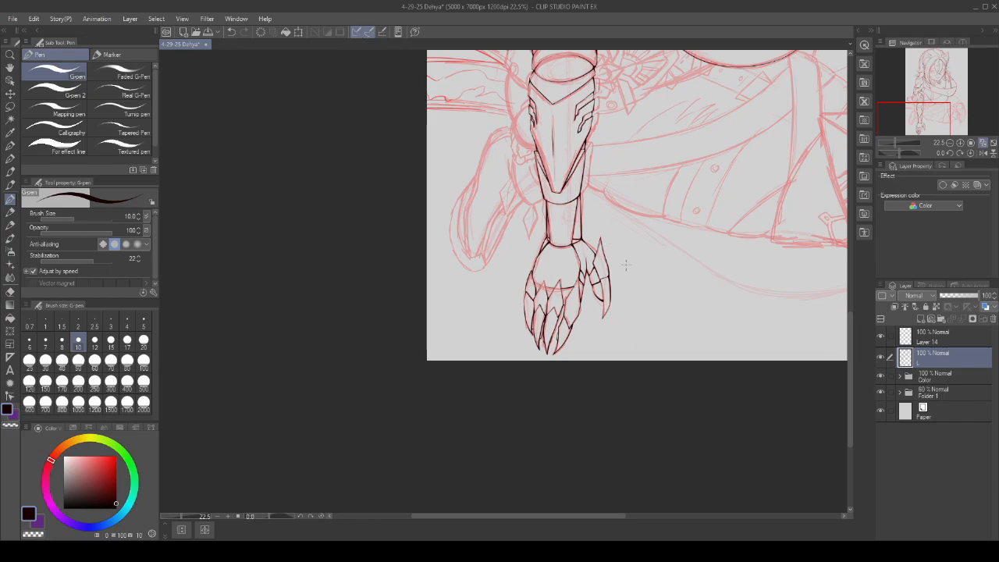
scroll(613, 261, "up", 7)
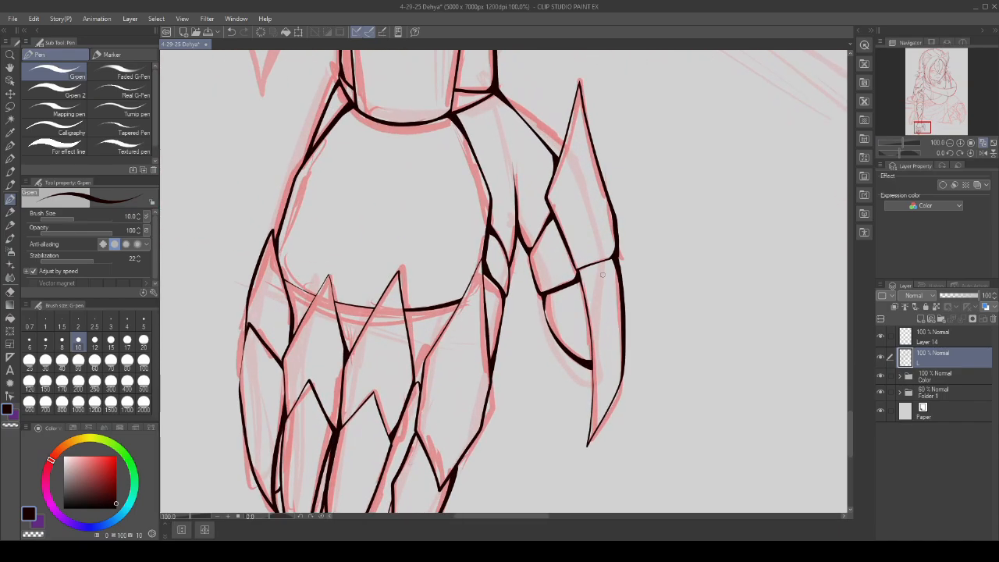
scroll(547, 286, "up", 2)
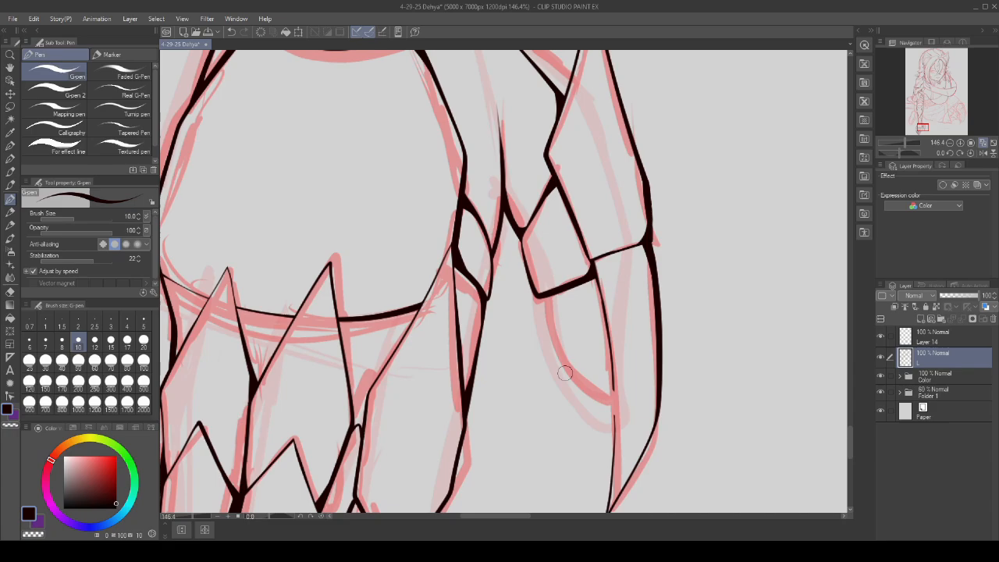
left_click_drag(537, 297, 607, 394)
scroll(603, 389, "up", 1)
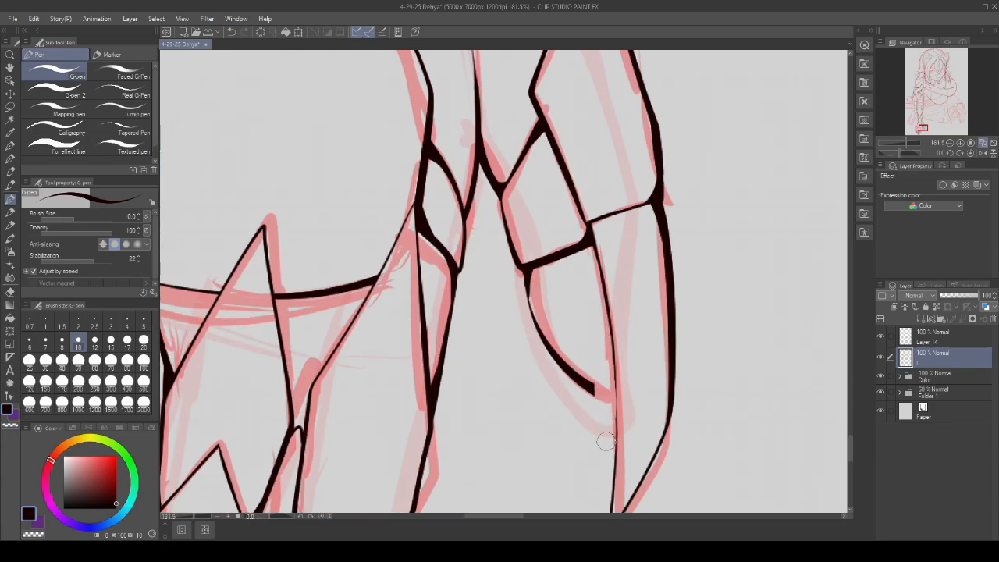
key("ctrl+z")
key("ctrl+z")
key("ctrl+z")
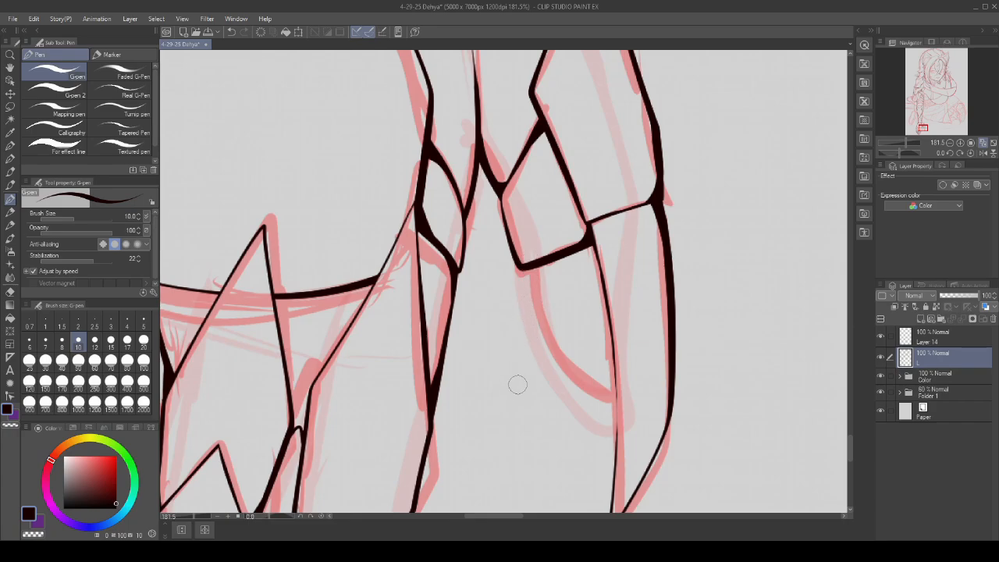
scroll(525, 279, "down", 1)
- On Layer 14, redraw the thumb-tip curve from the inner plate's lower corner to the claw and trim its overshooting ends
left_click(947, 337)
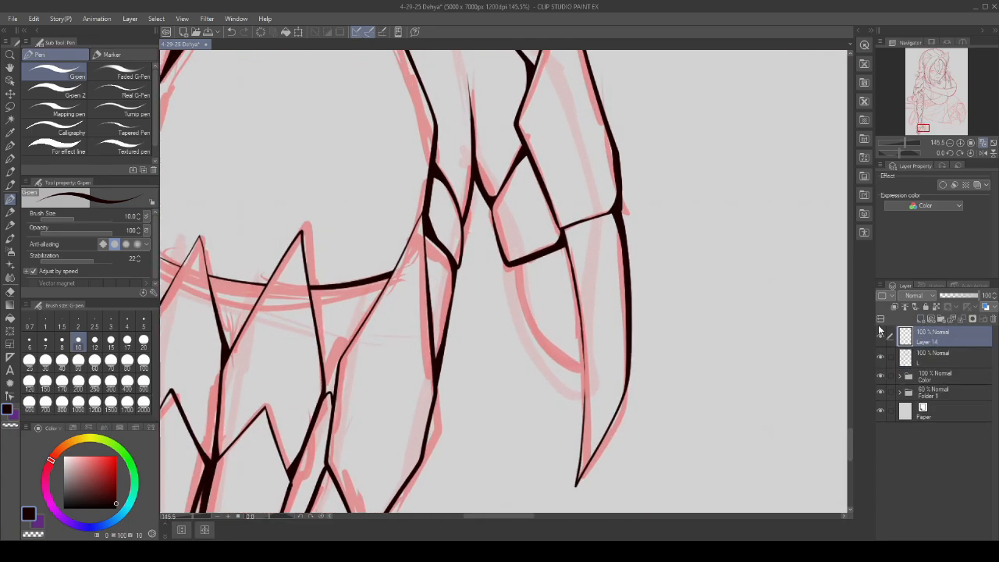
scroll(515, 260, "up", 1)
mouse_move(515, 272)
left_mouse_down()
mouse_move(554, 351)
mouse_move(607, 394)
left_mouse_up()
scroll(600, 327, "down", 5)
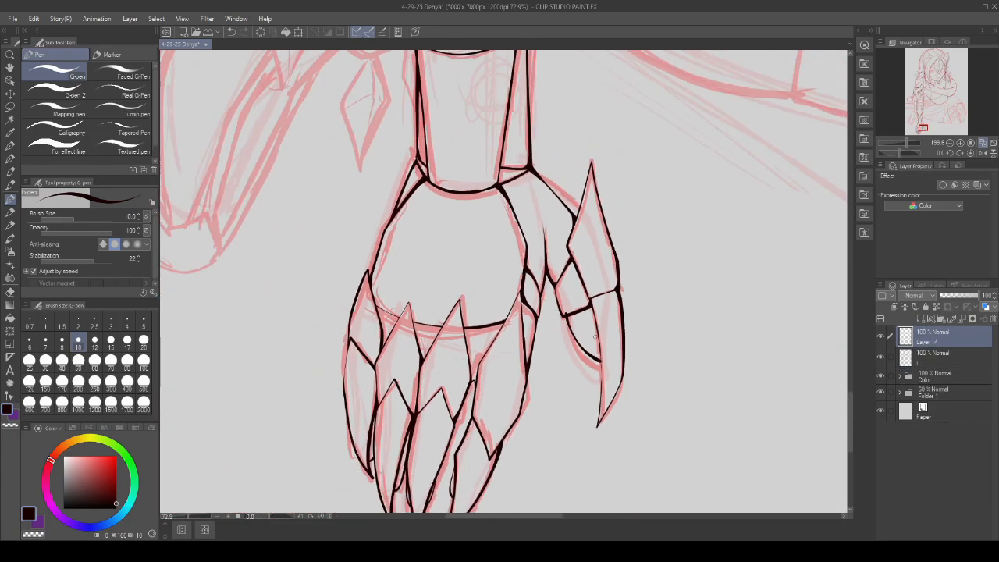
scroll(600, 328, "down", 3)
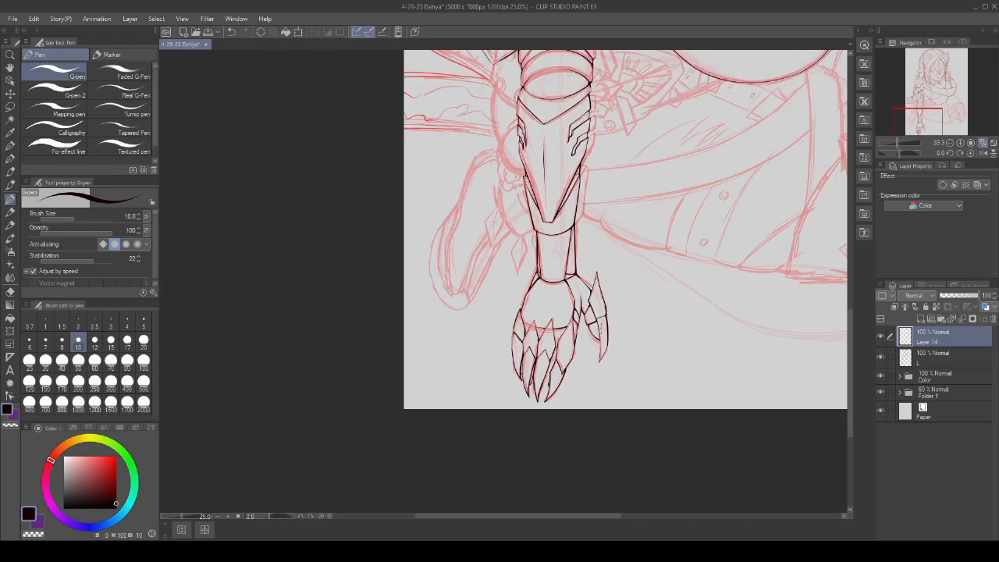
scroll(605, 326, "up", 5)
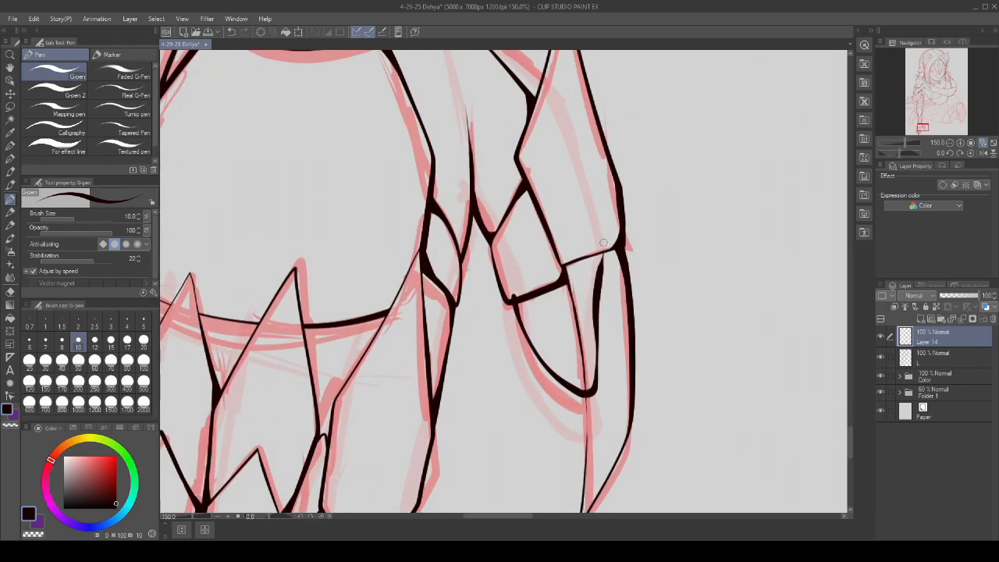
scroll(534, 288, "up", 3)
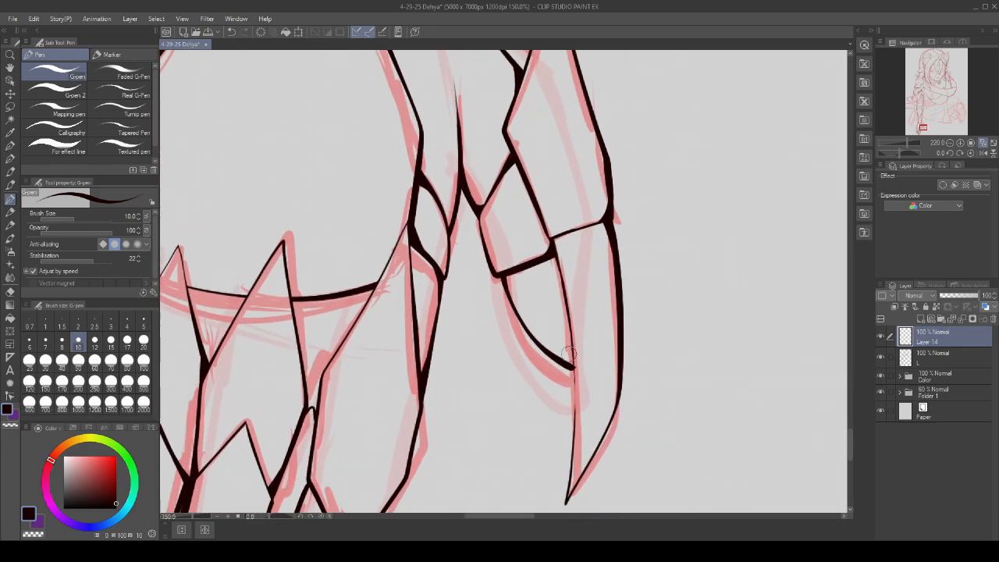
- Thicken the new thumb-tip curve's joins with the claw's inner side and the inner plate's lower corner
scroll(572, 421, "up", 3)
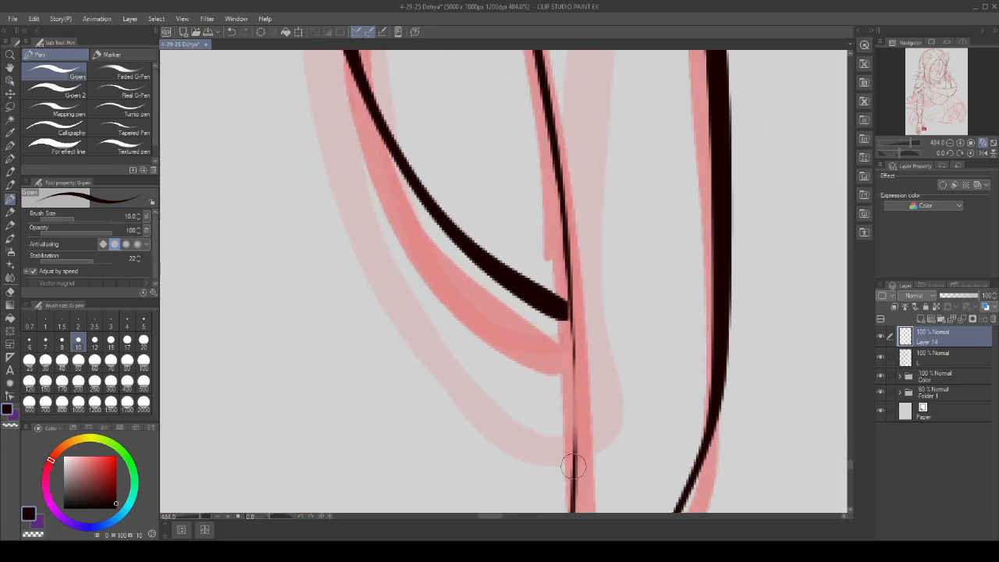
scroll(572, 319, "up", 2)
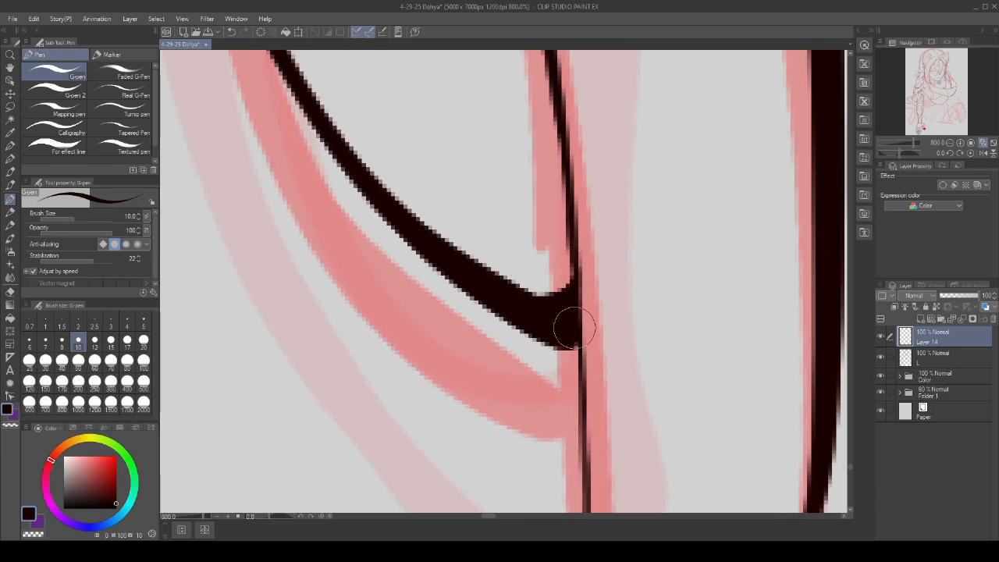
scroll(568, 337, "down", 4)
scroll(538, 316, "up", 3)
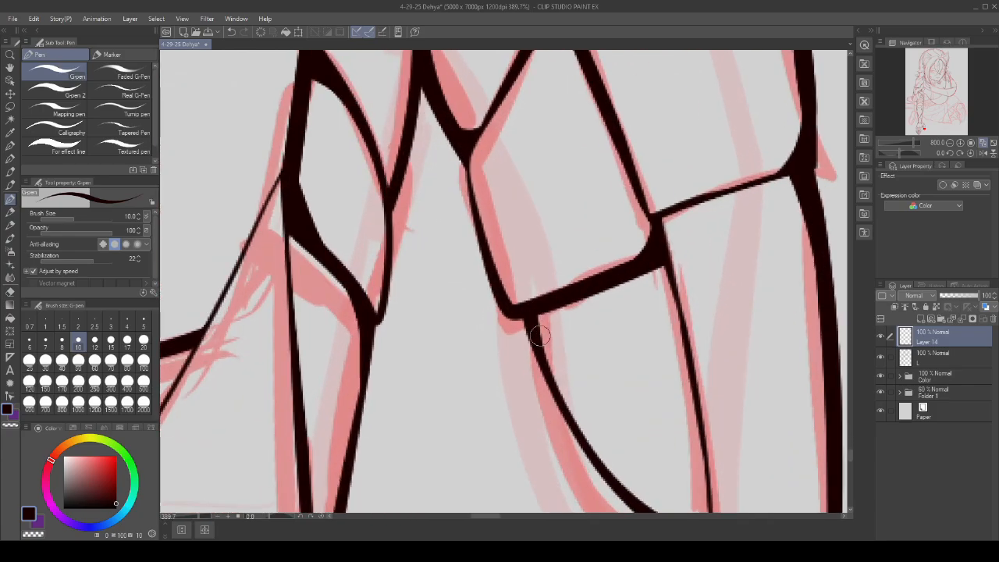
scroll(548, 278, "down", 8)
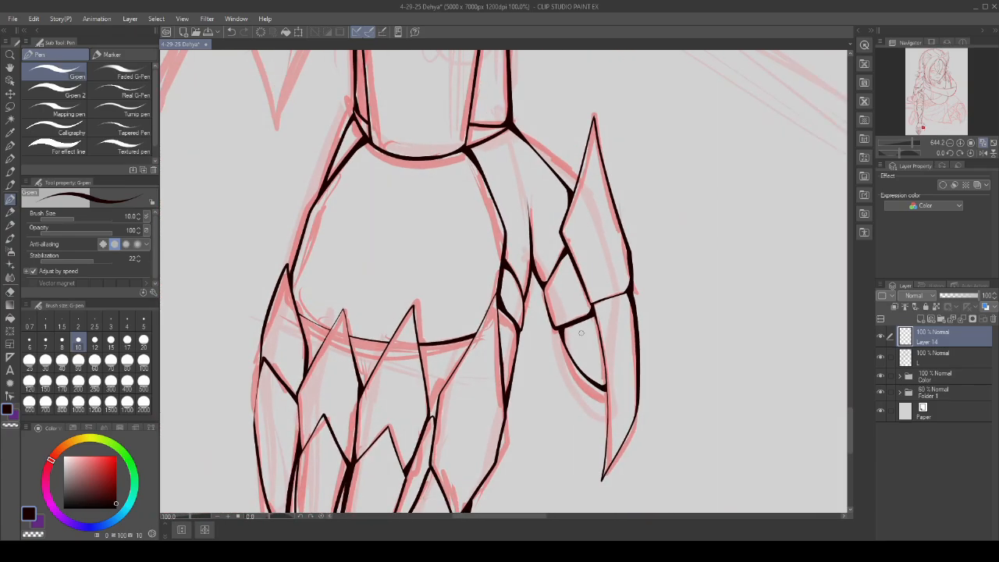
- Examine the inked hand and forearm as a whole and the line joins at the forearm guard's lower edge up close
scroll(569, 335, "down", 3)
scroll(581, 260, "up", 2)
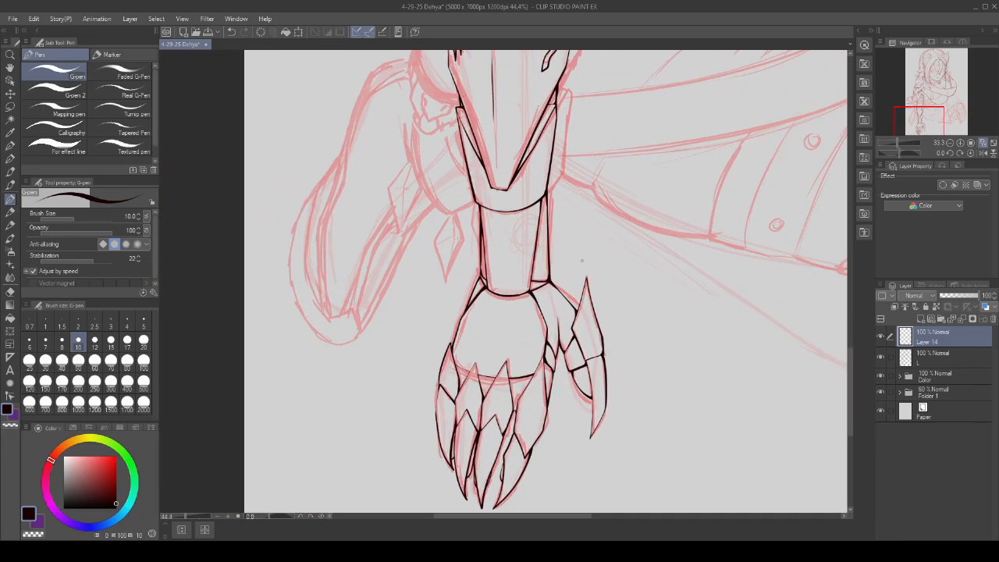
scroll(562, 281, "down", 3)
scroll(551, 254, "up", 5)
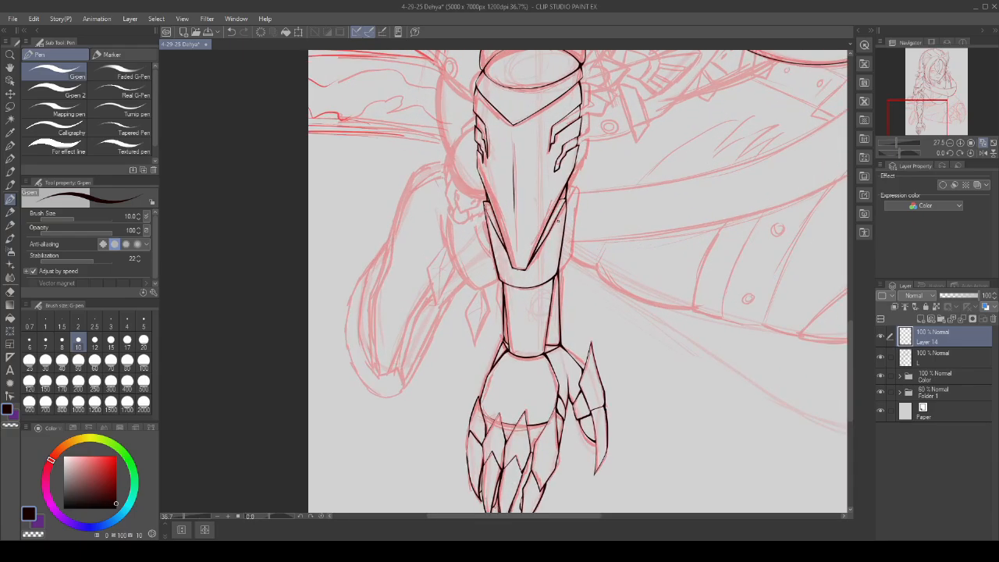
scroll(551, 255, "up", 6)
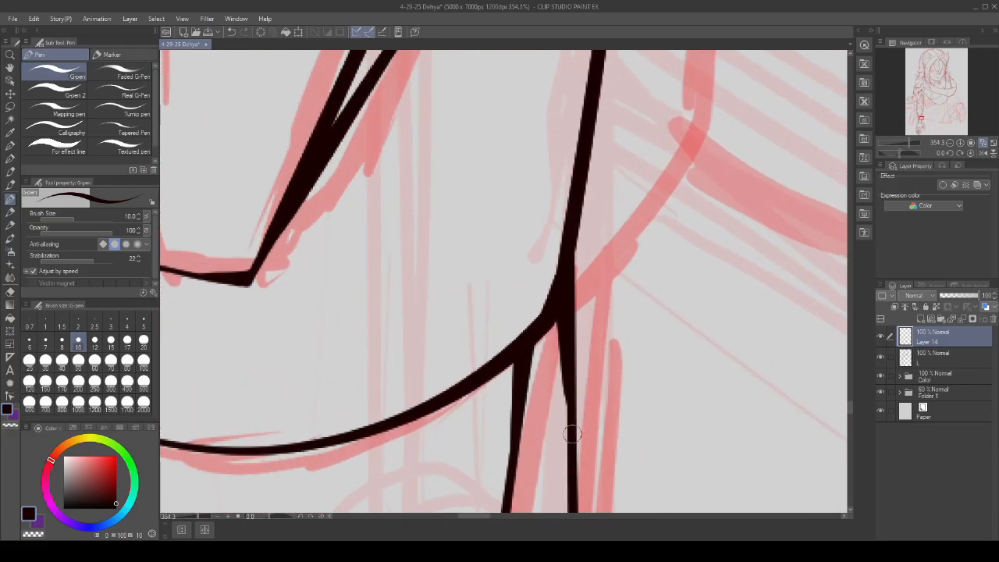
scroll(585, 117, "down", 8)
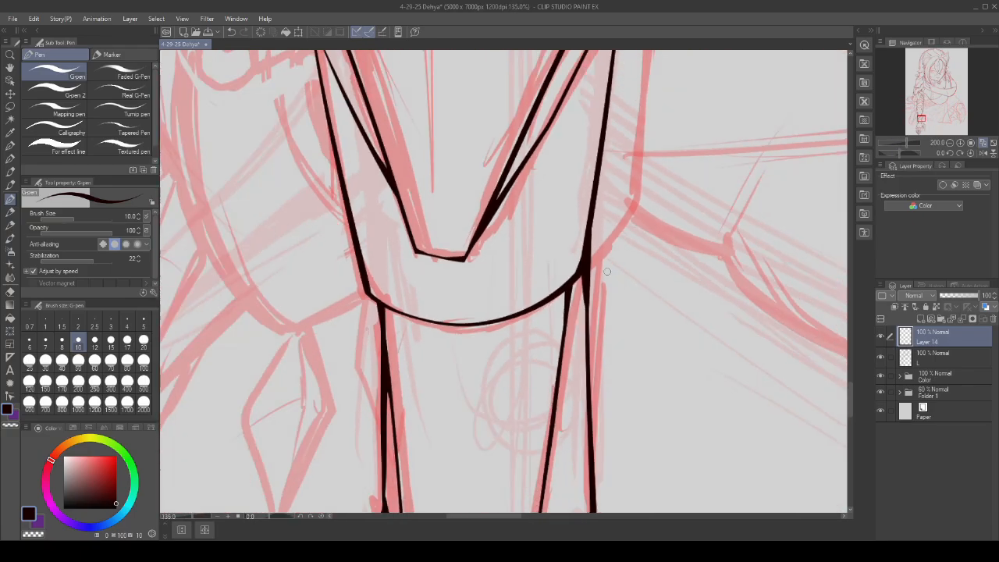
scroll(591, 341, "down", 3)
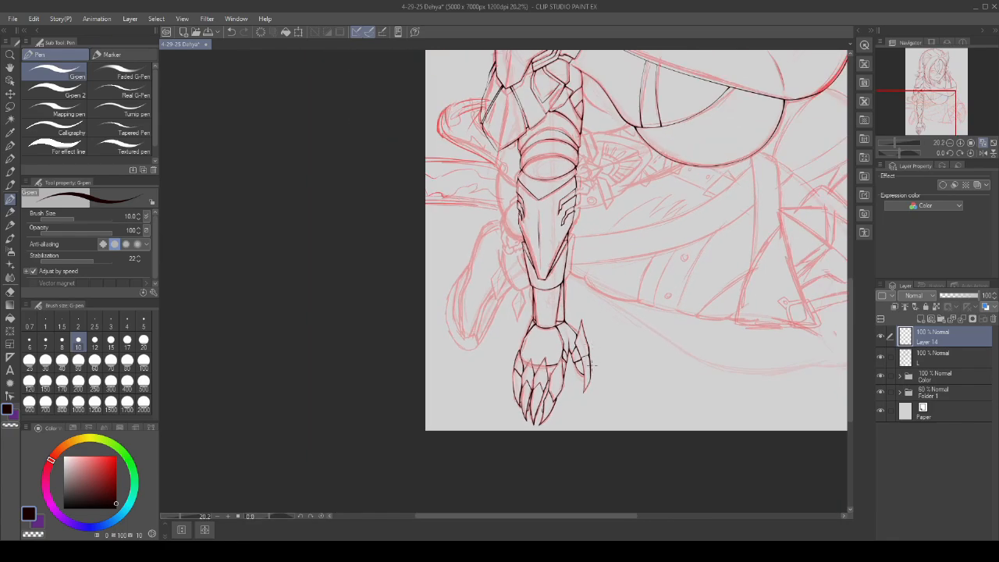
- Examine the inked wrist joins up close and the whole figure's line art from a distance
scroll(591, 365, "up", 3)
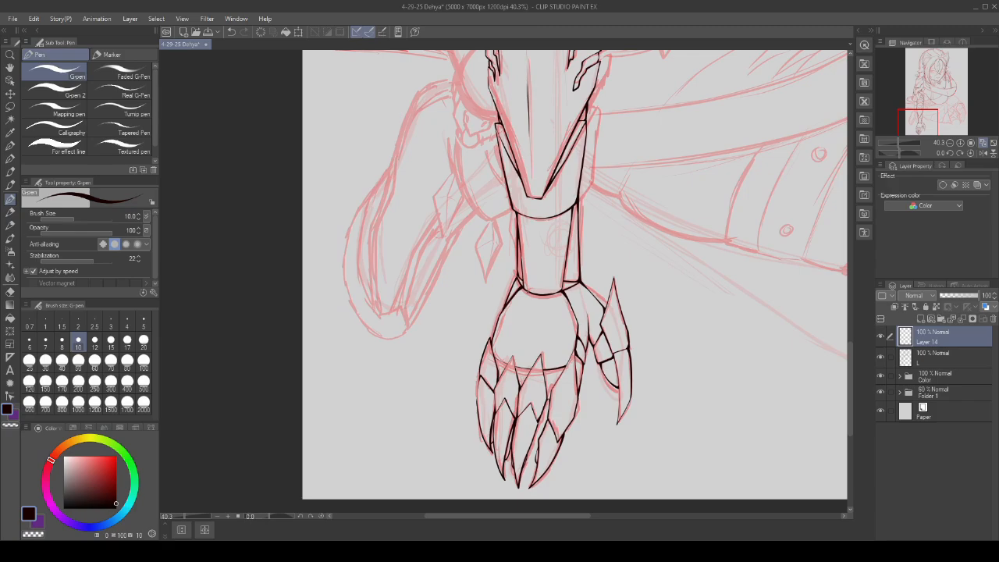
scroll(509, 301, "up", 7)
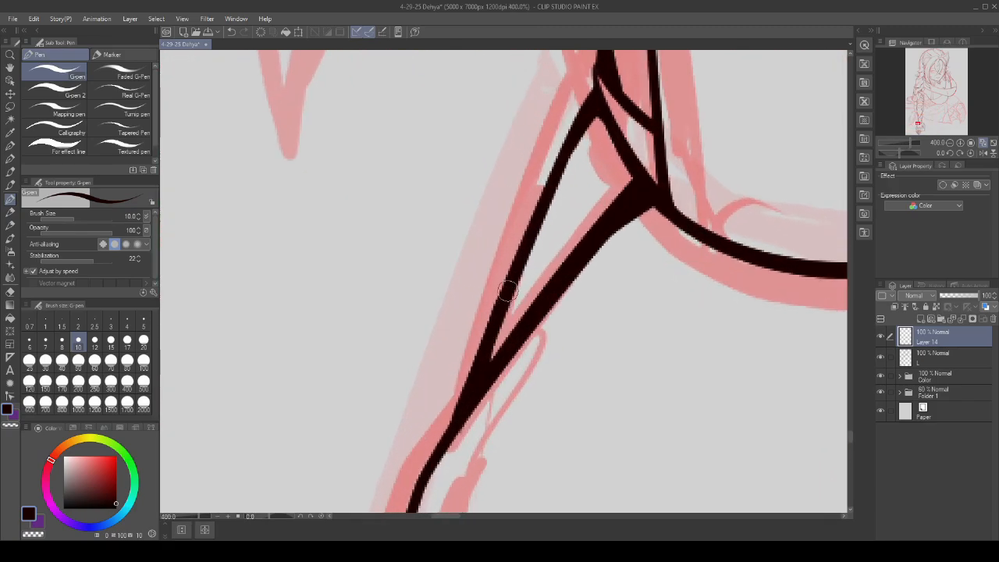
scroll(505, 293, "down", 8)
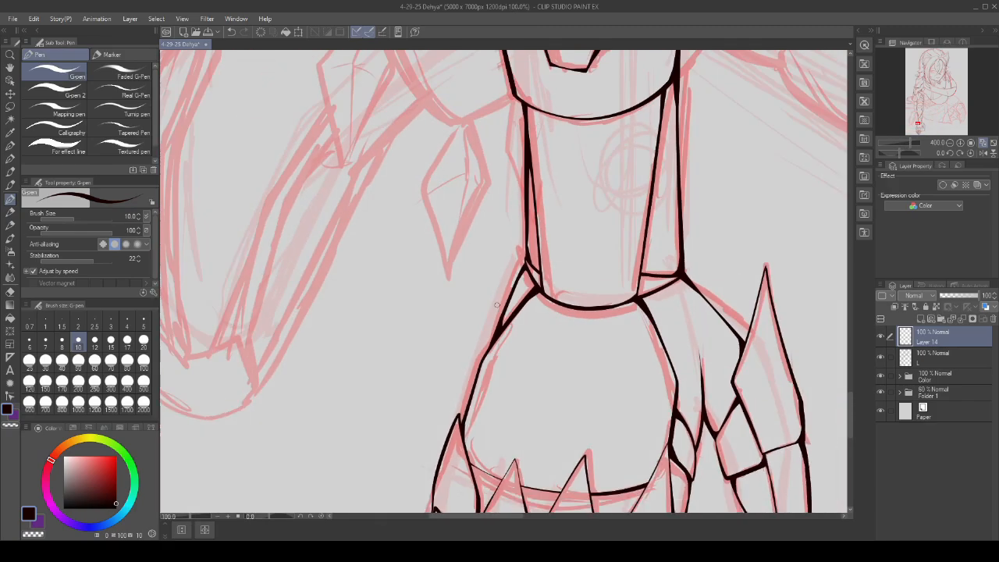
scroll(530, 386, "down", 4)
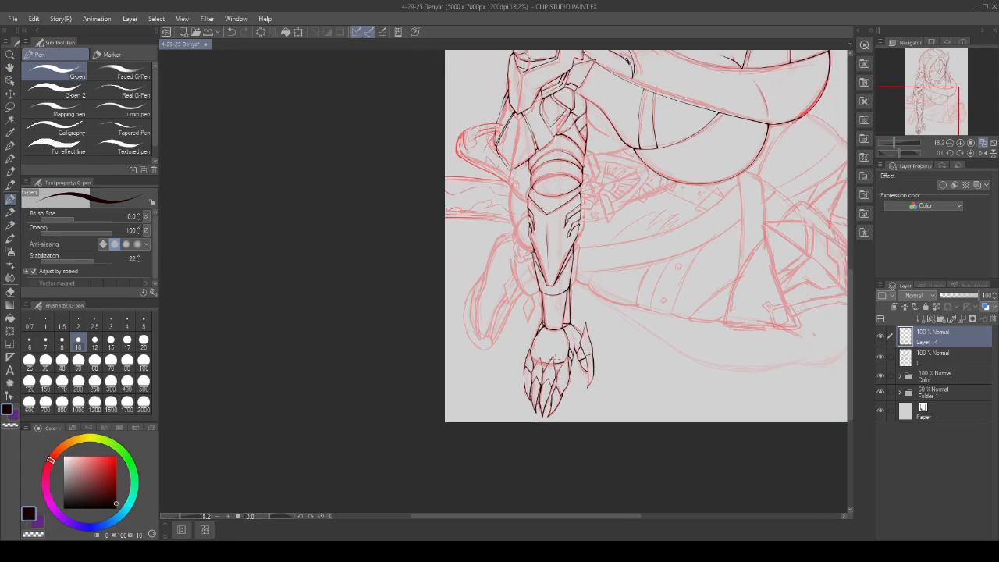
scroll(437, 352, "down", 1)
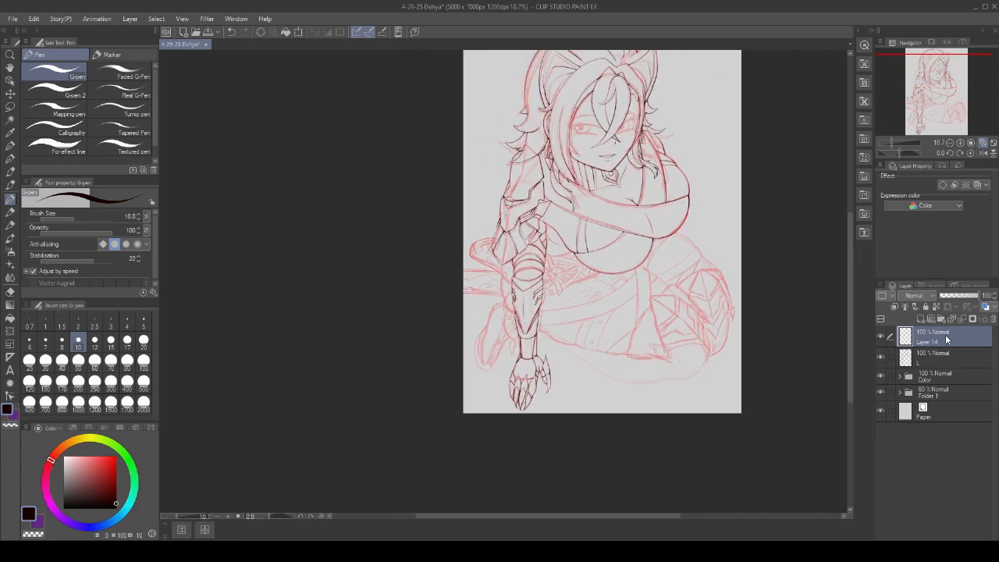
key("ctrl+plus")
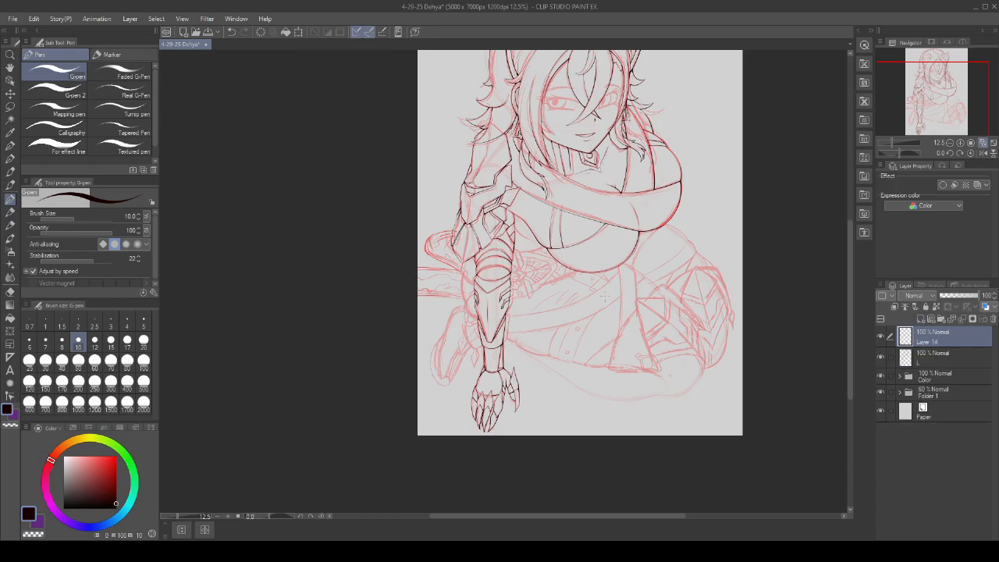
scroll(485, 309, "up", 1)
scroll(486, 310, "down", 1)
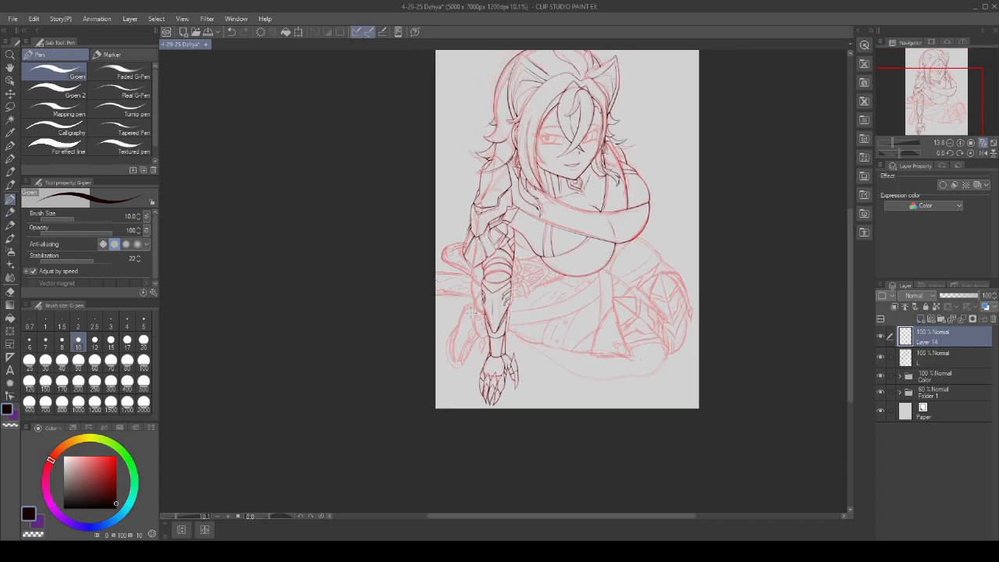
- Ink the round arc bulging out from the forearm guard's outer edge on Layer 14, undoing and redrawing the first attempt
scroll(485, 310, "up", 2)
scroll(493, 317, "up", 6)
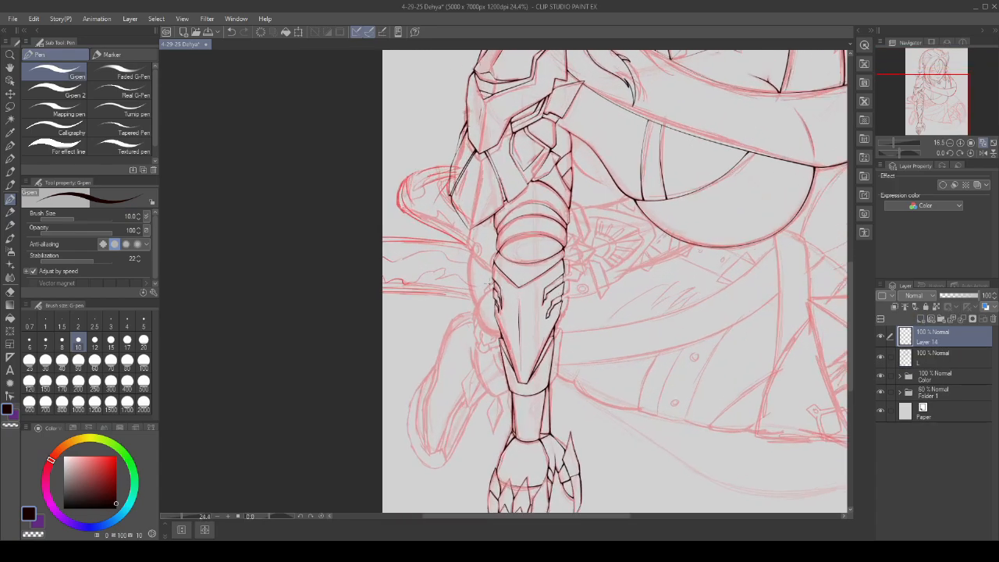
scroll(493, 316, "up", 2)
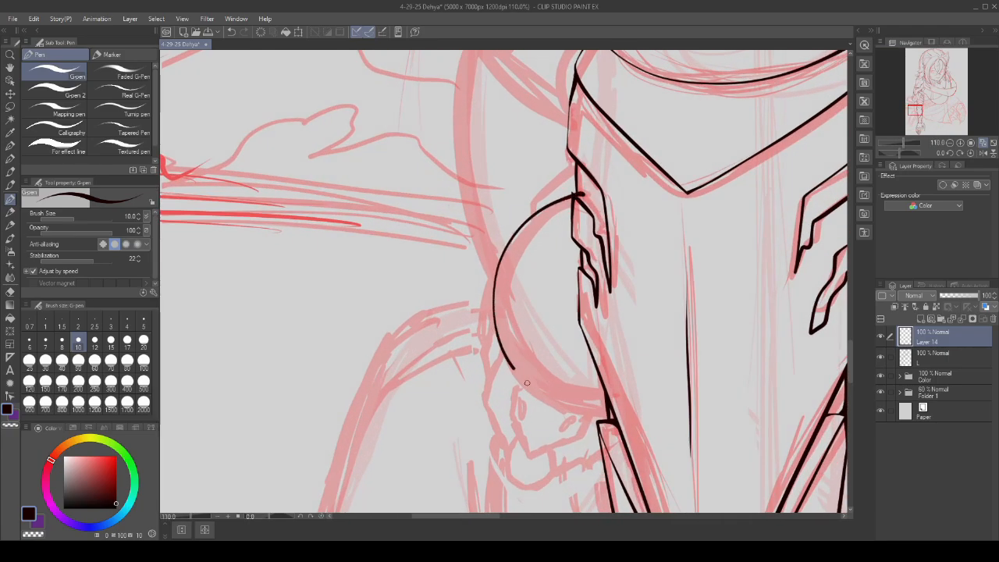
left_click_drag(527, 382, 621, 399)
key("ctrl+z")
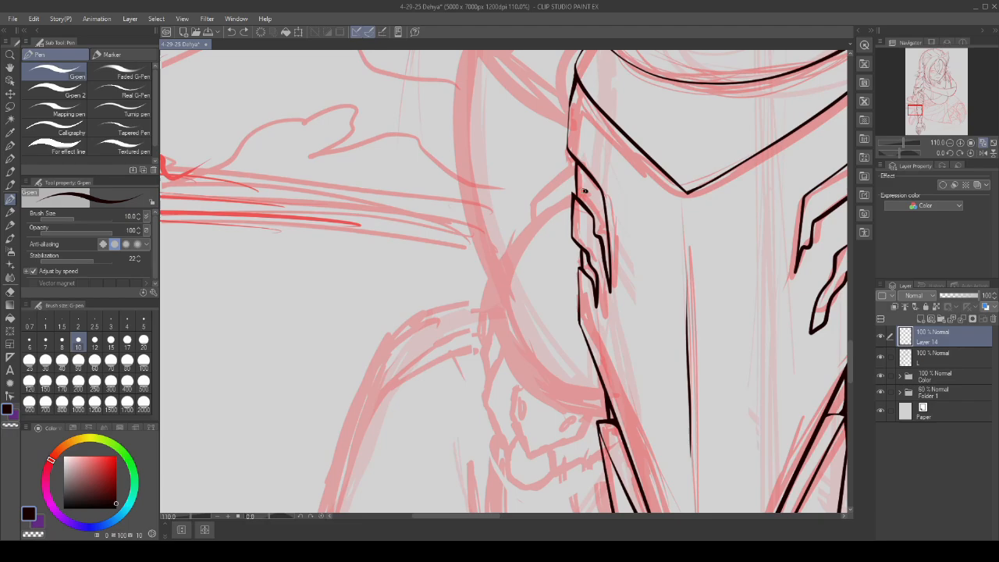
mouse_move(502, 284)
left_mouse_down()
mouse_move(522, 364)
mouse_move(624, 399)
left_mouse_up()
scroll(564, 243, "down", 3)
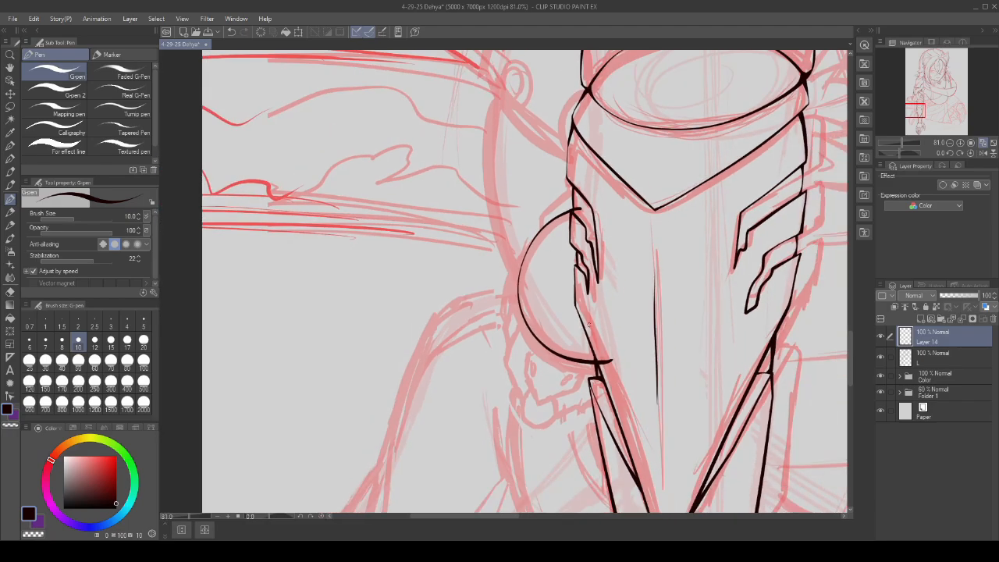
- Trim the arc's overshooting upper end and thicken its join with the forearm guard's notched edge
scroll(569, 231, "up", 8)
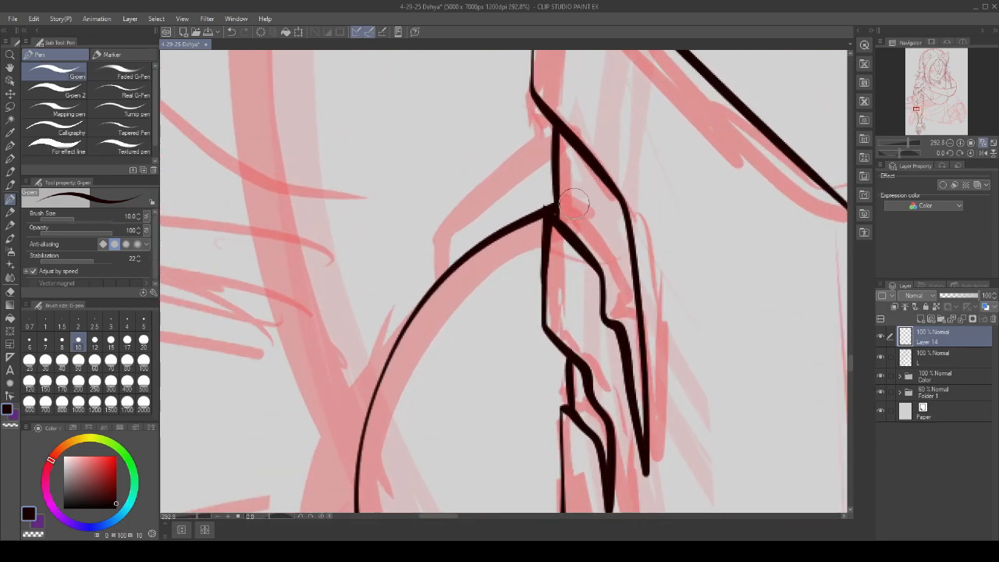
scroll(554, 215, "up", 2)
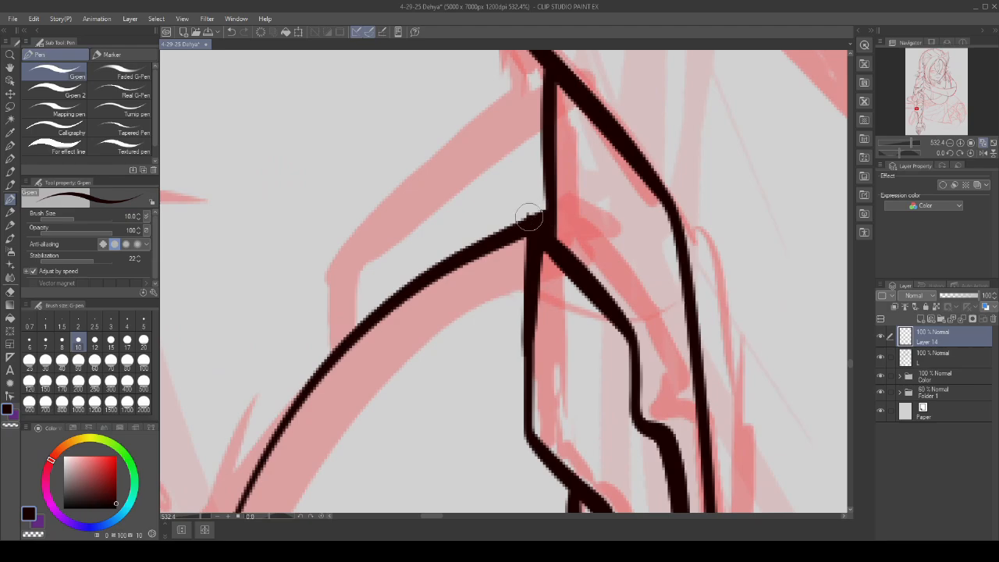
scroll(529, 219, "down", 3)
scroll(538, 211, "up", 3)
left_click_drag(487, 232, 593, 182)
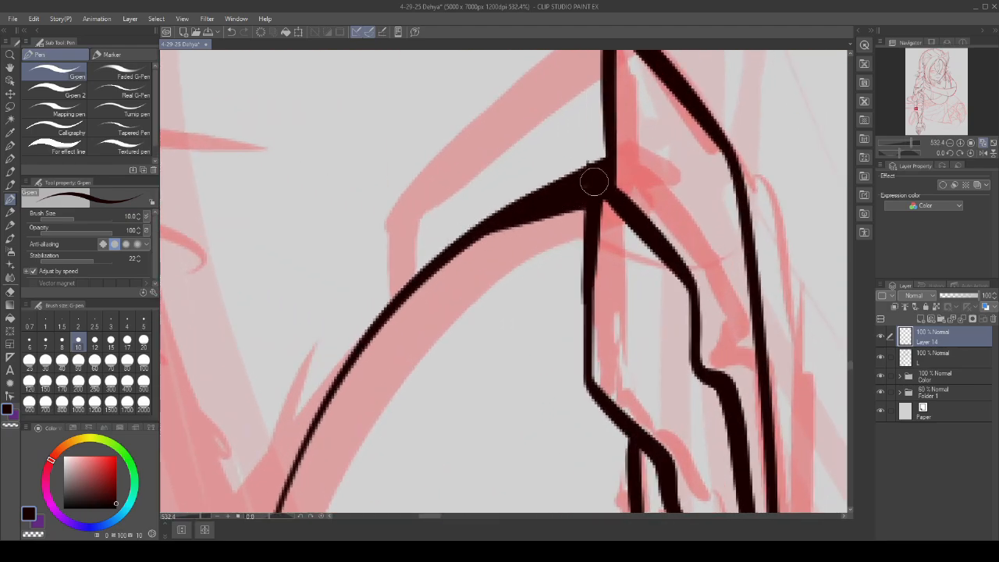
- Thicken the arc's lower join with the forearm guard and trim the end overshooting into the guard
scroll(593, 182, "down", 3)
scroll(477, 326, "up", 3)
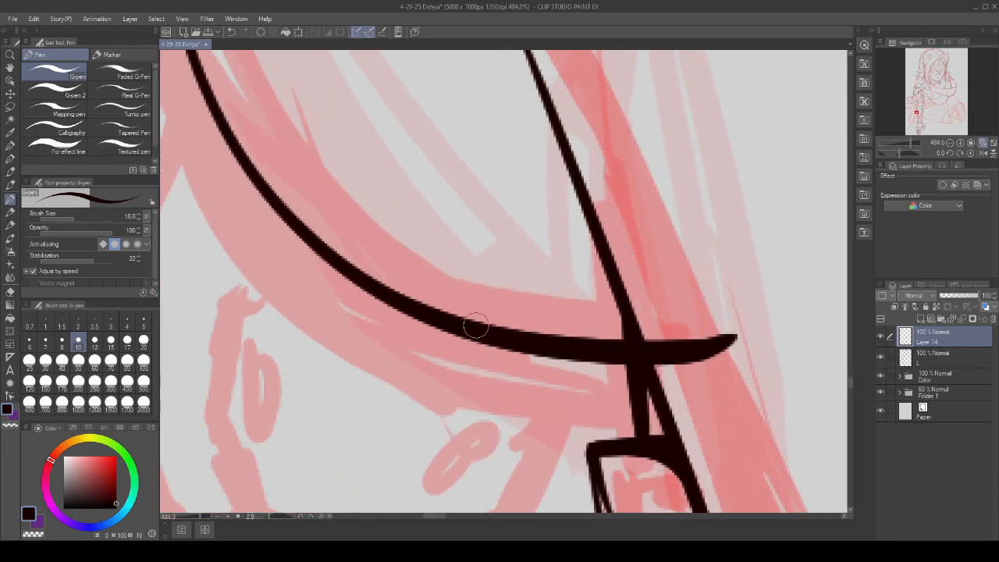
scroll(476, 326, "up", 1)
left_click_drag(475, 330, 607, 344)
mouse_move(754, 311)
left_mouse_down()
mouse_move(748, 270)
mouse_move(760, 378)
mouse_move(749, 406)
mouse_move(724, 403)
mouse_move(692, 364)
left_mouse_up()
scroll(691, 365, "down", 6)
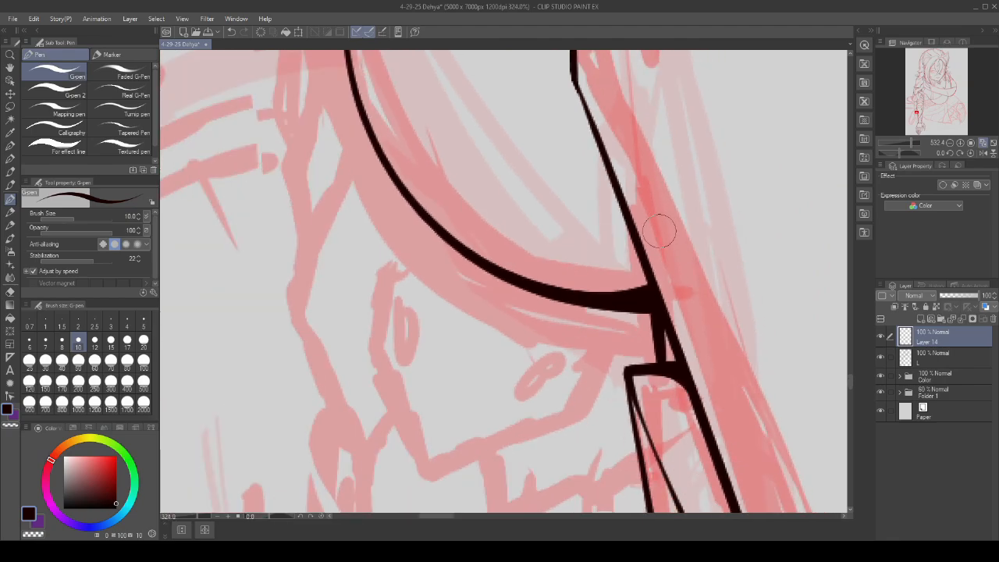
- Ink the outline of the angular ornament hanging below the round arc, from the arc to the forearm guard
scroll(494, 232, "up", 1)
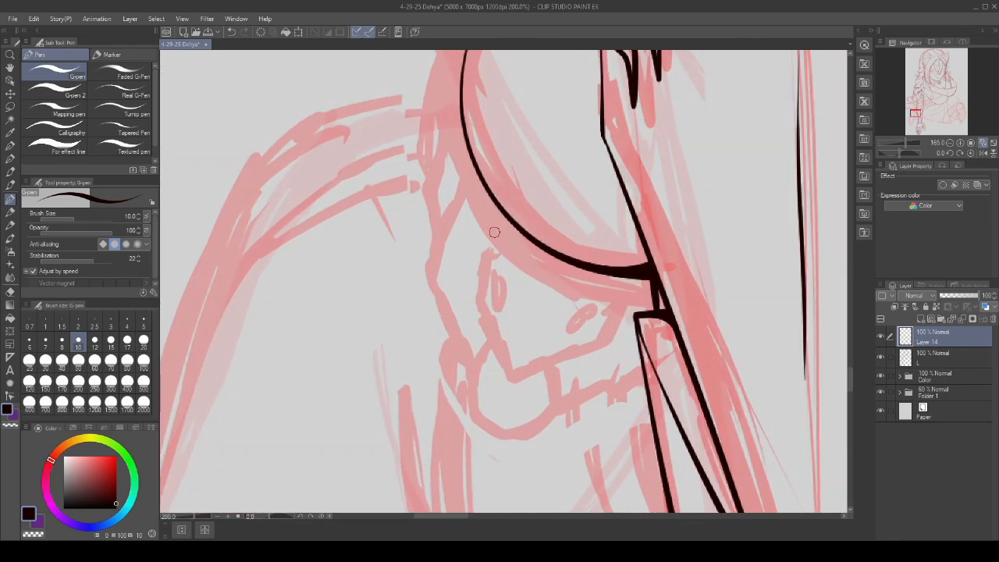
scroll(488, 191, "up", 1)
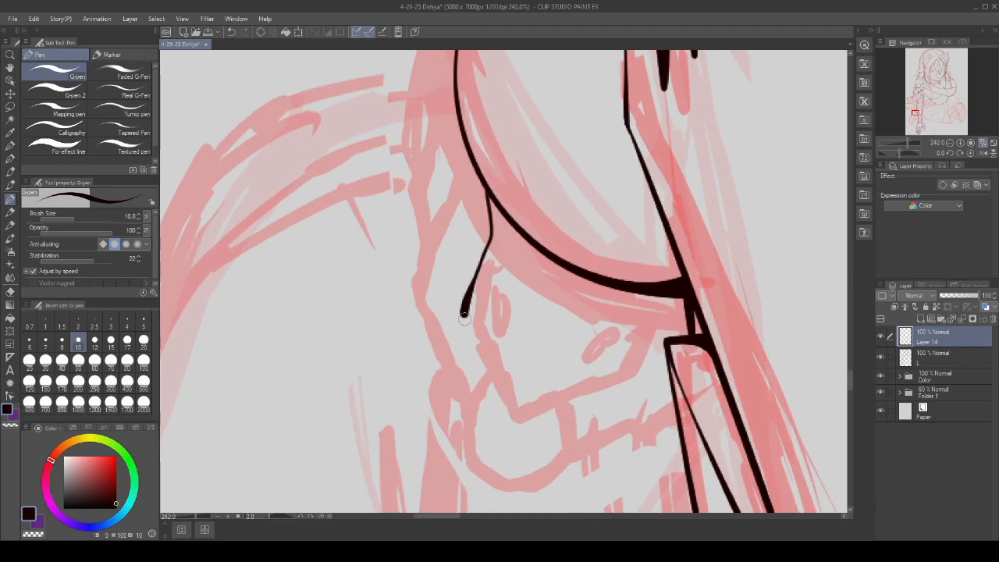
mouse_move(464, 316)
left_mouse_down()
mouse_move(522, 415)
mouse_move(632, 371)
left_mouse_up()
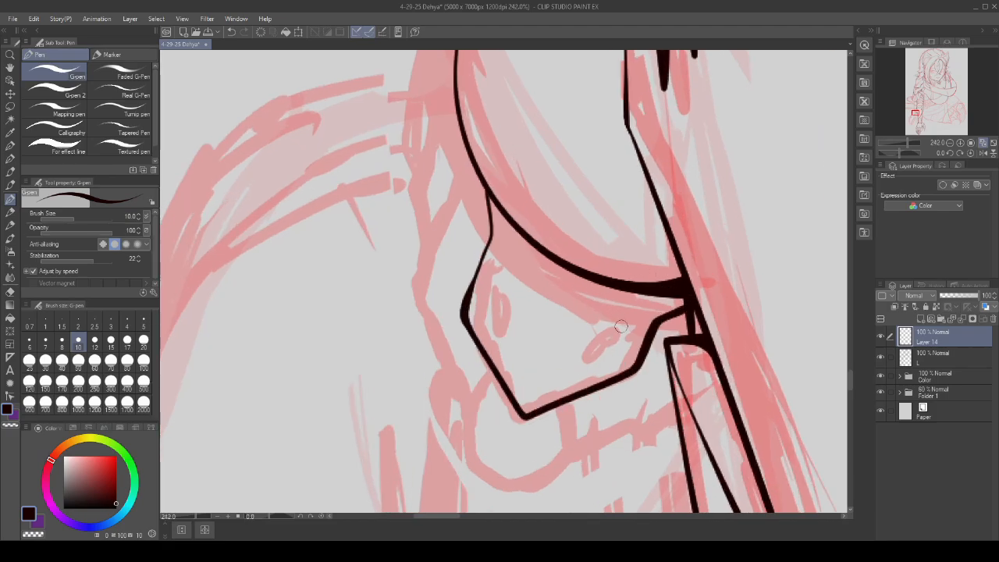
- Ink a slanted narrow slot and an upright narrow slot inside the angular ornament
scroll(620, 326, "up", 1)
mouse_move(627, 324)
left_mouse_down()
mouse_move(593, 357)
mouse_move(628, 320)
left_mouse_up()
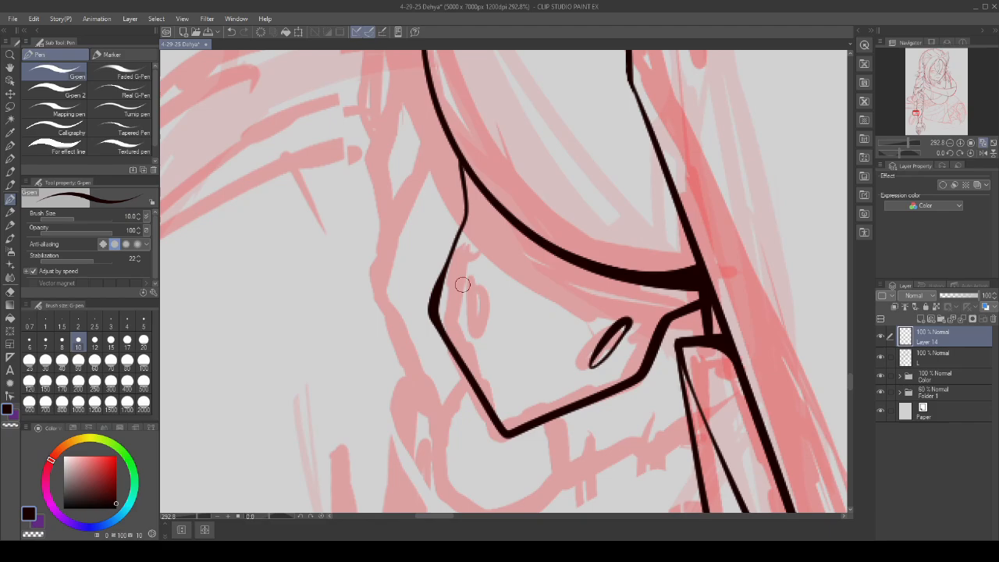
scroll(459, 323, "down", 2)
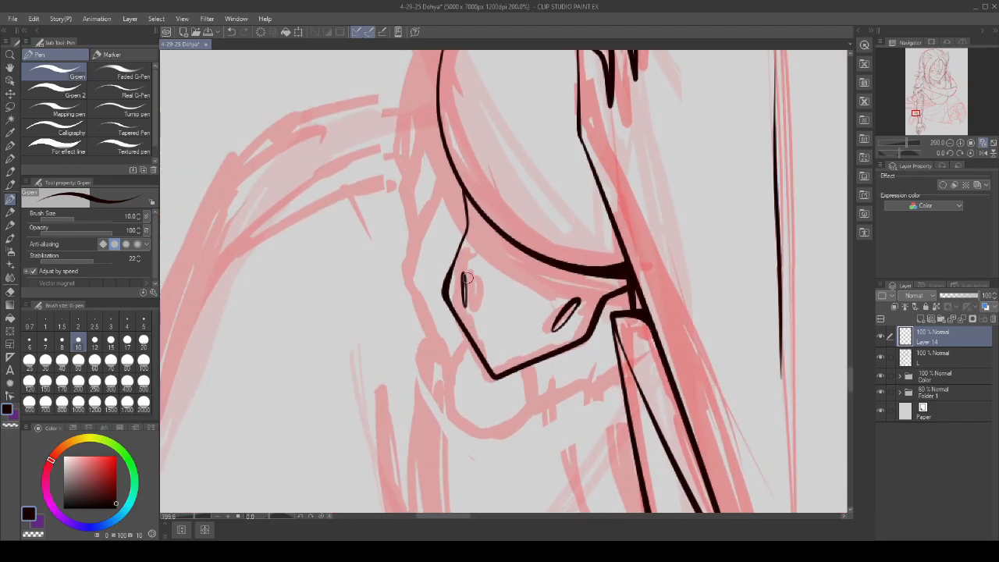
scroll(467, 312, "up", 2)
left_click_drag(467, 313, 466, 293)
- Ink the ornament's outer side piece with its curved lower edge and the small pointed piece beneath it, redrawing the latter once
scroll(581, 352, "down", 3)
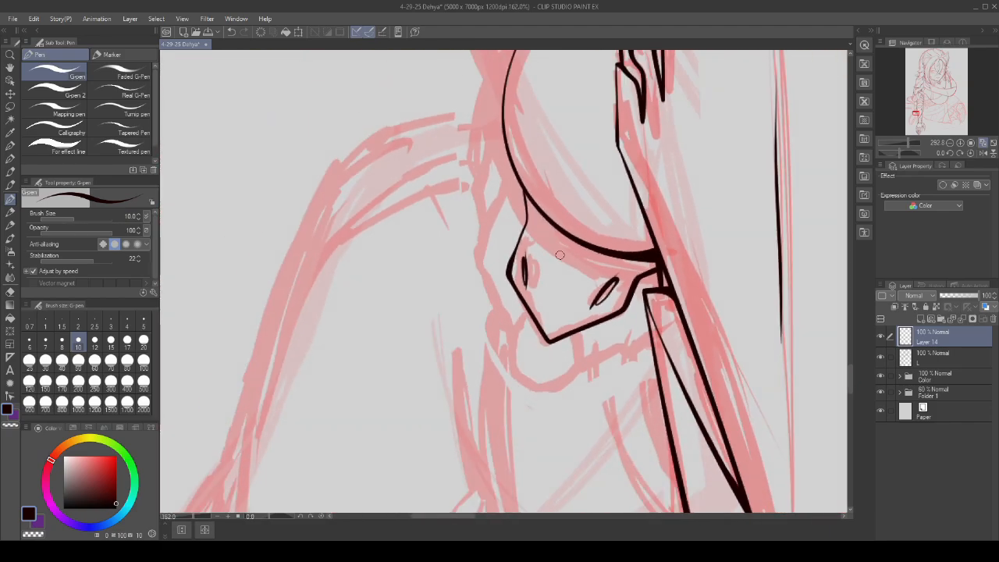
left_click_drag(519, 159, 491, 251)
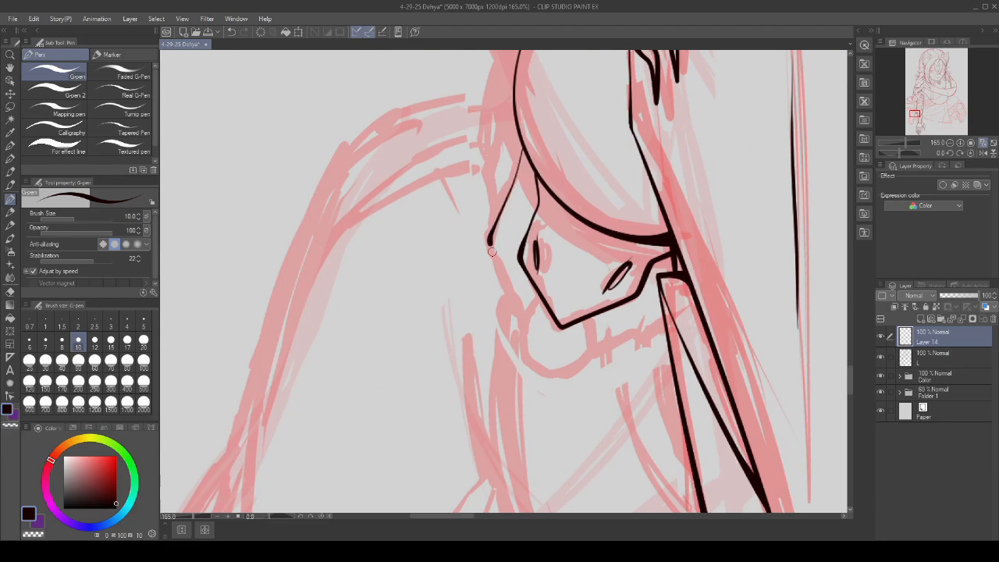
scroll(589, 321, "up", 1)
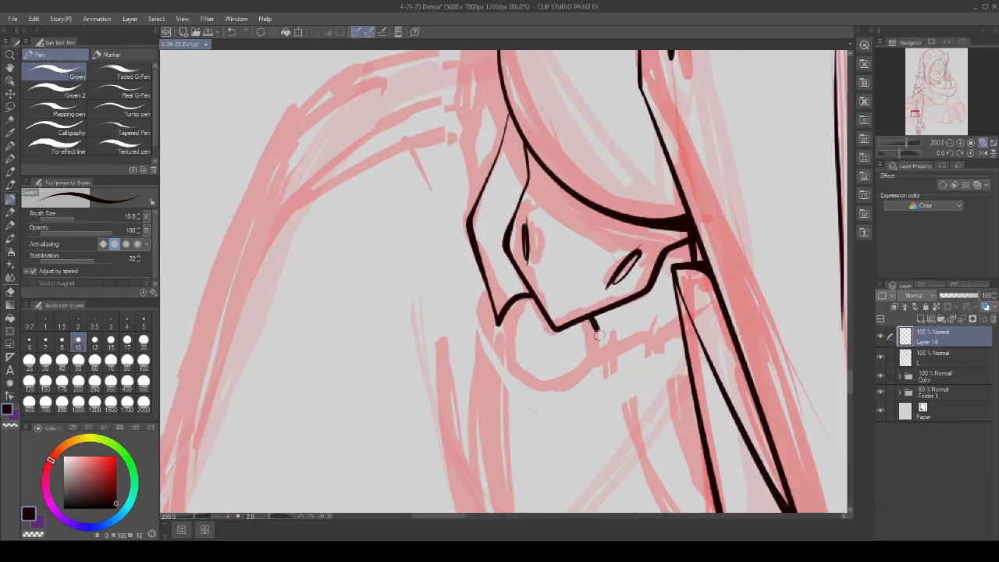
left_click_drag(601, 366, 684, 319)
key("ctrl+z")
left_click_drag(605, 363, 684, 310)
- Thicken the small pointed piece's joins with the forearm guard and the ornament's lower edge
scroll(478, 281, "down", 3)
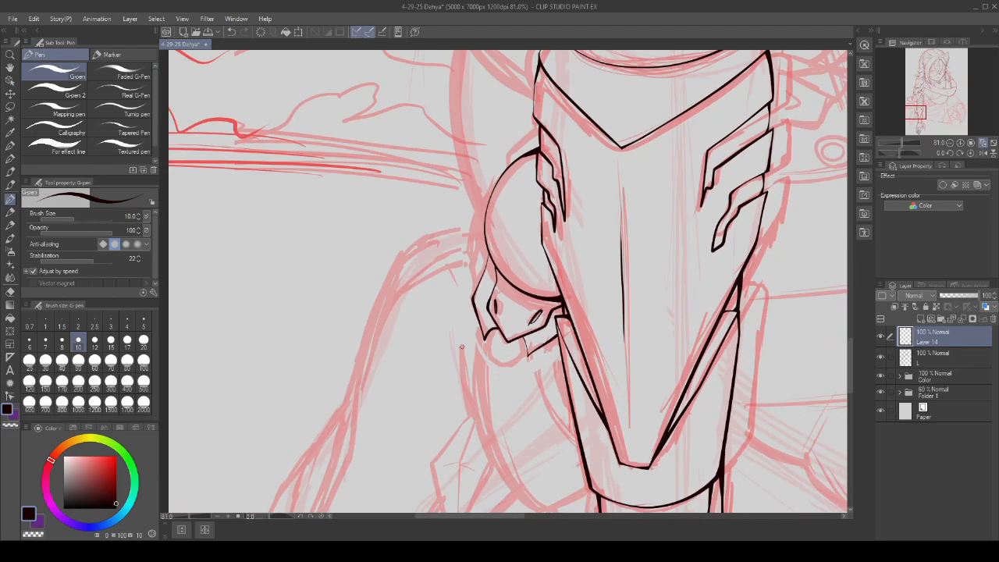
scroll(479, 280, "up", 4)
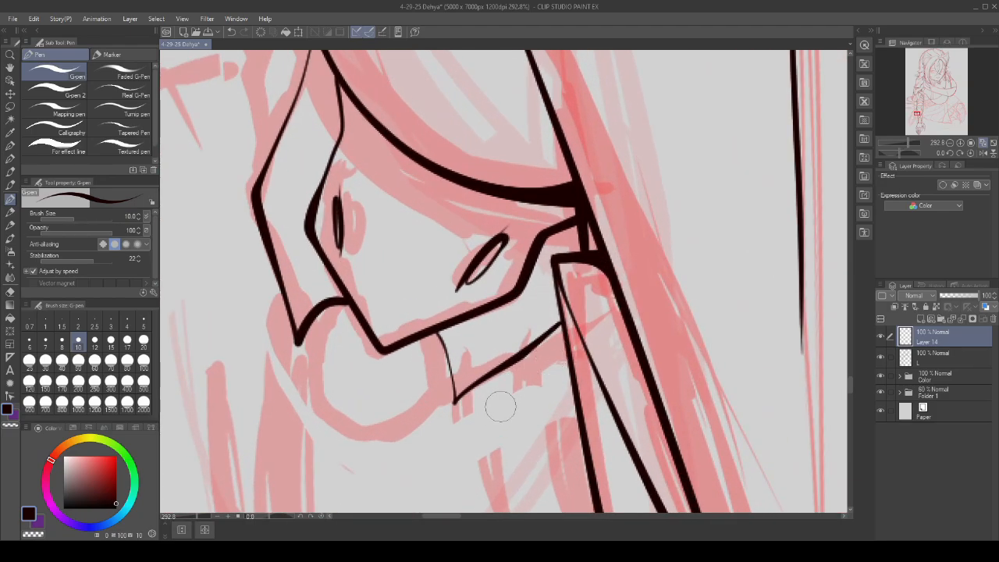
scroll(502, 406, "up", 2)
mouse_move(492, 373)
left_mouse_down()
mouse_move(631, 273)
mouse_move(629, 309)
mouse_move(603, 336)
mouse_move(591, 303)
left_mouse_up()
scroll(591, 302, "down", 3)
scroll(550, 368, "up", 5)
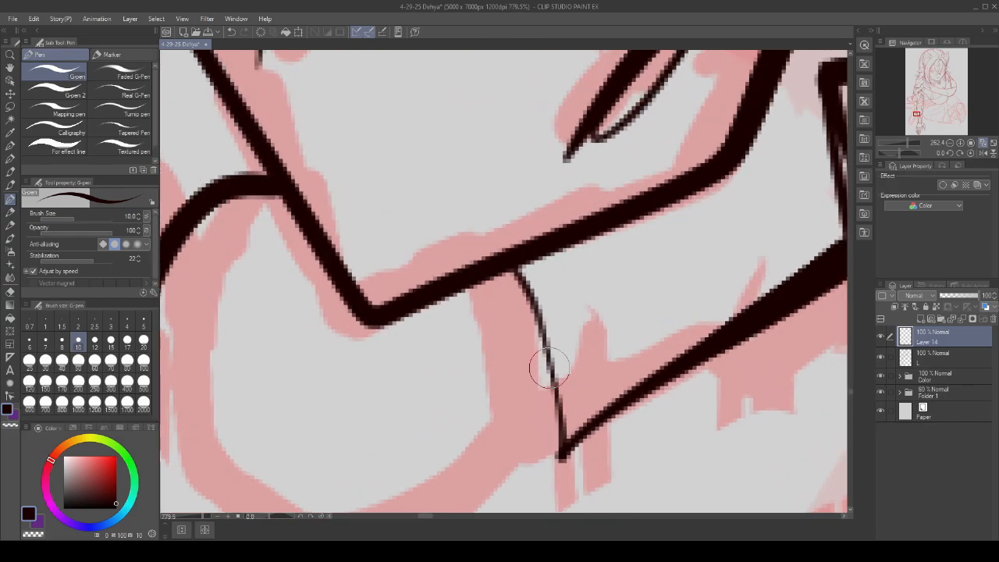
mouse_move(556, 390)
left_mouse_down()
mouse_move(531, 308)
mouse_move(495, 263)
left_mouse_up()
scroll(591, 379, "down", 3)
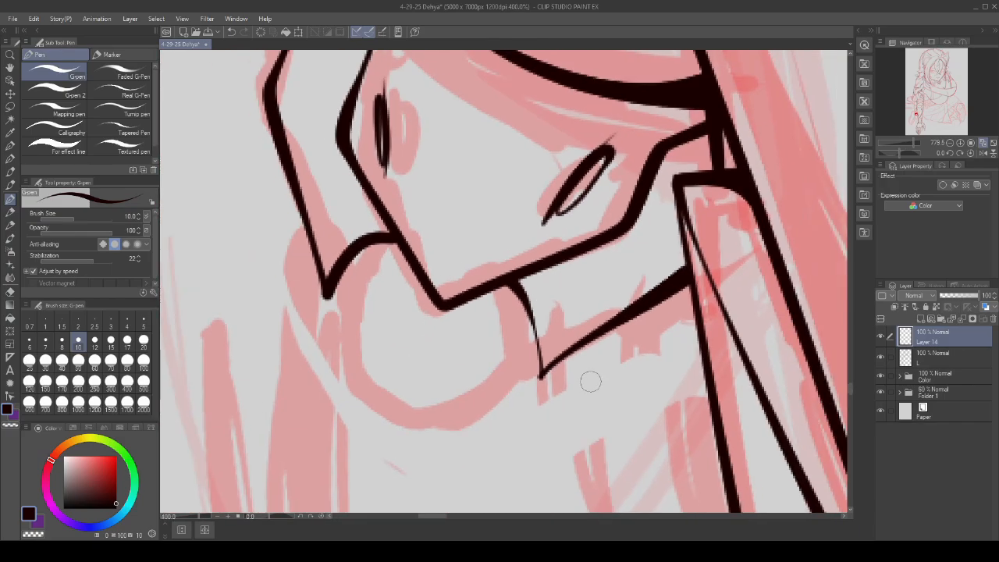
- Try thickening the curved lower edge of the ornament's outer side piece, and undo those strokes
scroll(451, 310, "up", 3)
scroll(461, 313, "up", 2)
scroll(435, 402, "down", 3)
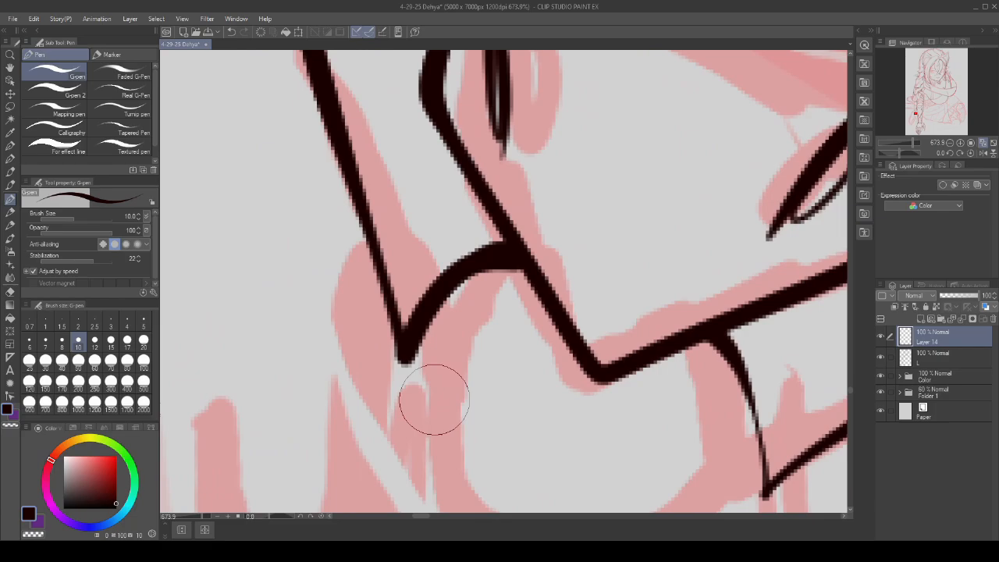
key("ctrl+z")
key("ctrl+z")
key("ctrl+z")
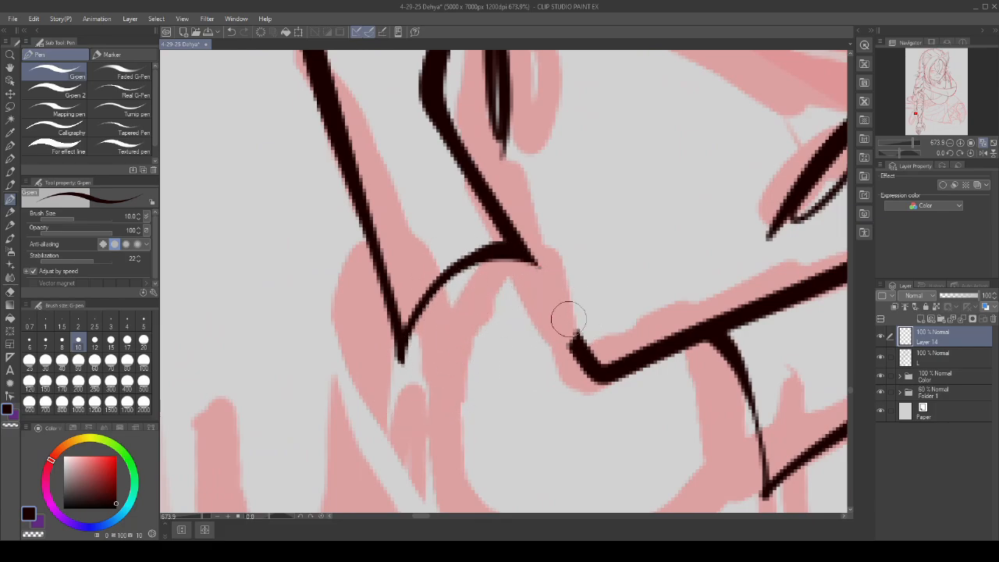
- Close the gap in the ornament's lower outer side and thicken the curved edge where it joins that line
left_click_drag(490, 201, 586, 355)
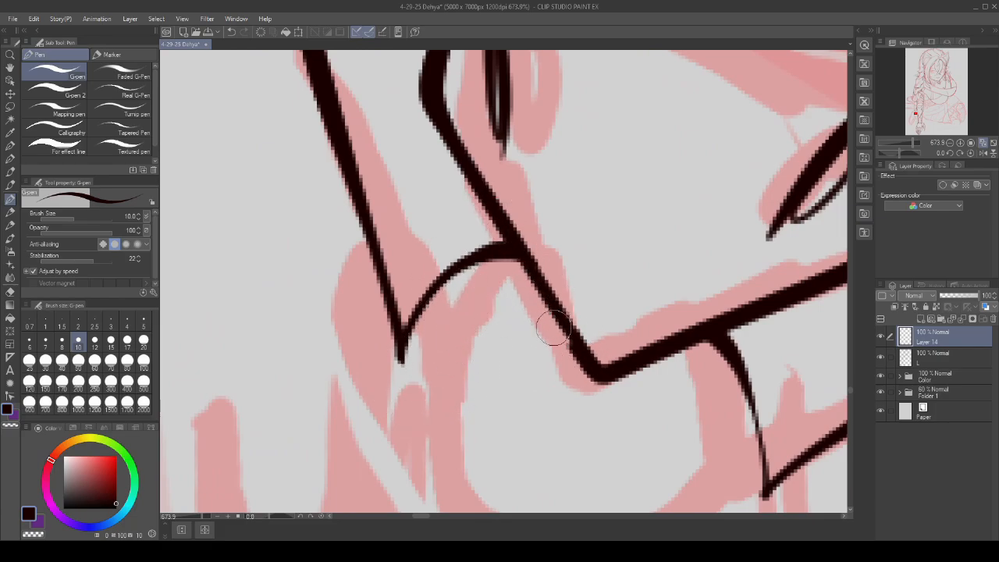
key("ctrl+z")
key("ctrl+z")
key("ctrl+y")
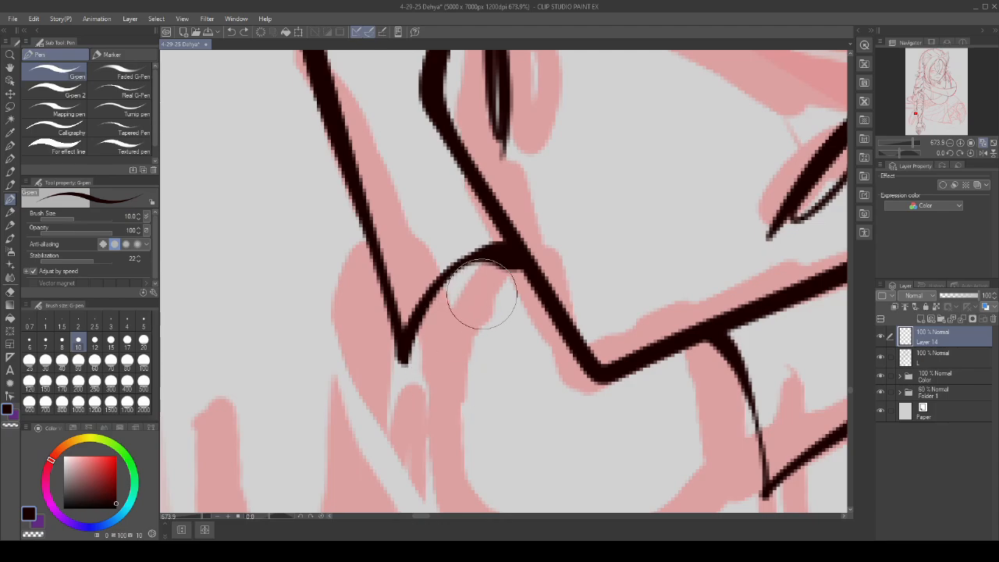
mouse_move(431, 294)
left_mouse_down()
mouse_move(479, 264)
mouse_move(524, 267)
left_mouse_up()
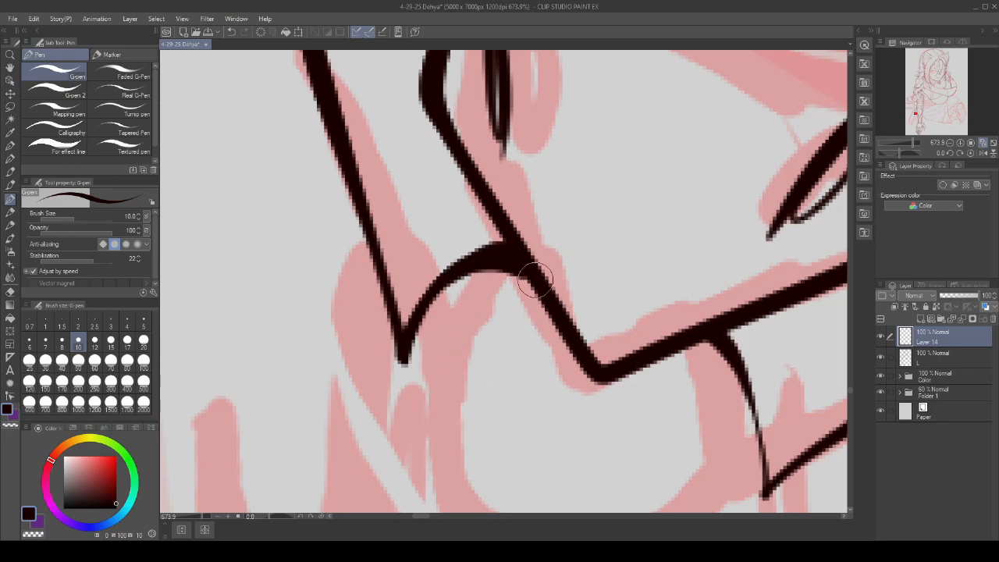
- Thicken the upper joins of the ornament's two side lines with the round arc
scroll(523, 268, "down", 6)
scroll(515, 188, "up", 6)
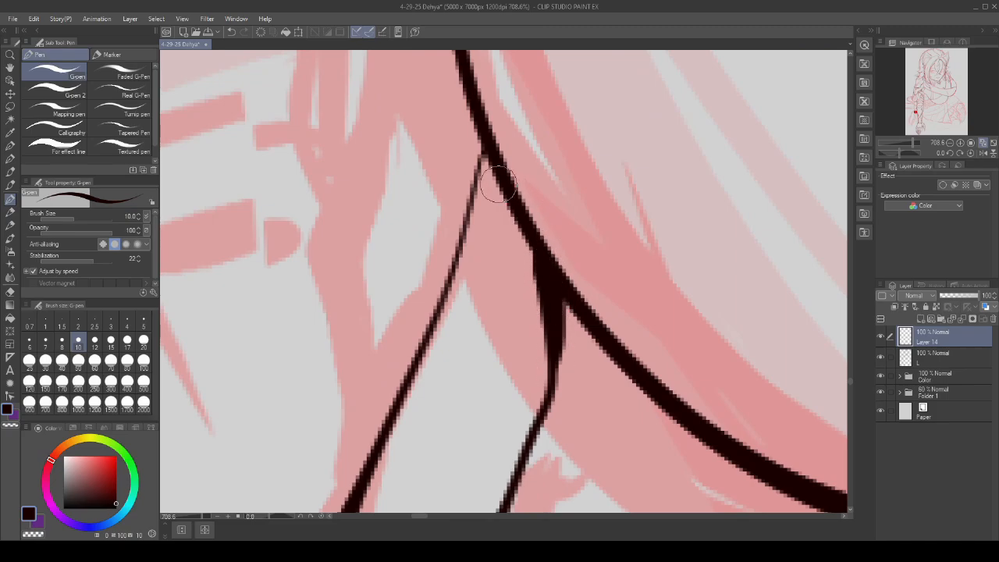
mouse_move(440, 307)
left_mouse_down()
mouse_move(495, 175)
mouse_move(476, 226)
mouse_move(486, 137)
mouse_move(475, 206)
mouse_move(479, 197)
mouse_move(451, 275)
left_mouse_up()
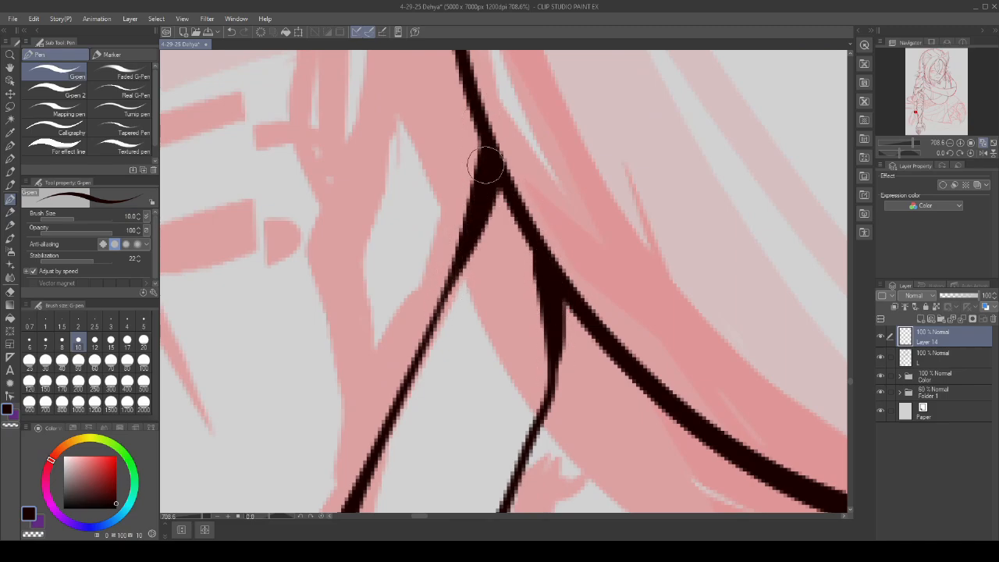
- Merge the inked ornament layer down into the line-art layer and add a new layer above it
scroll(485, 164, "down", 8)
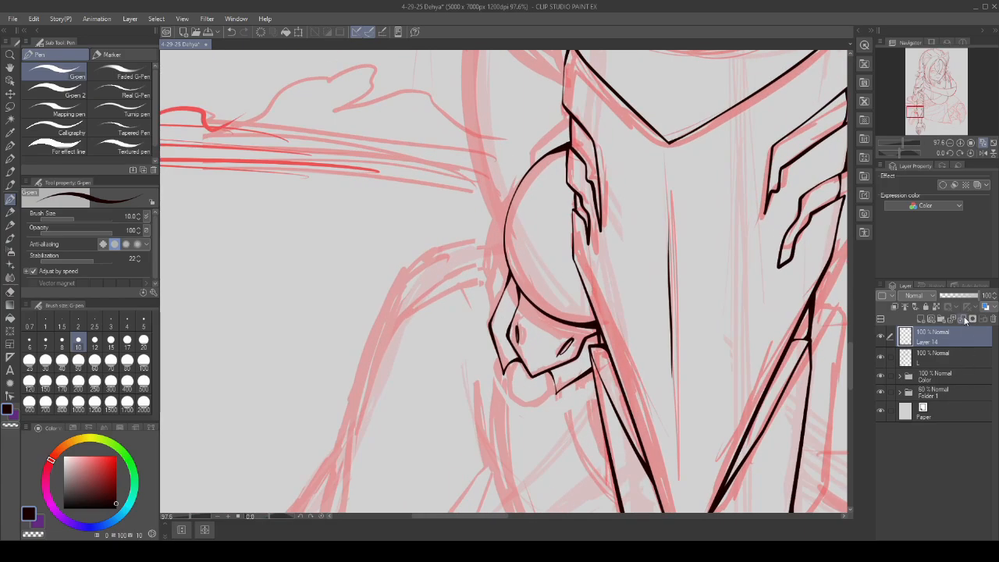
left_click(965, 320)
left_click(921, 320)
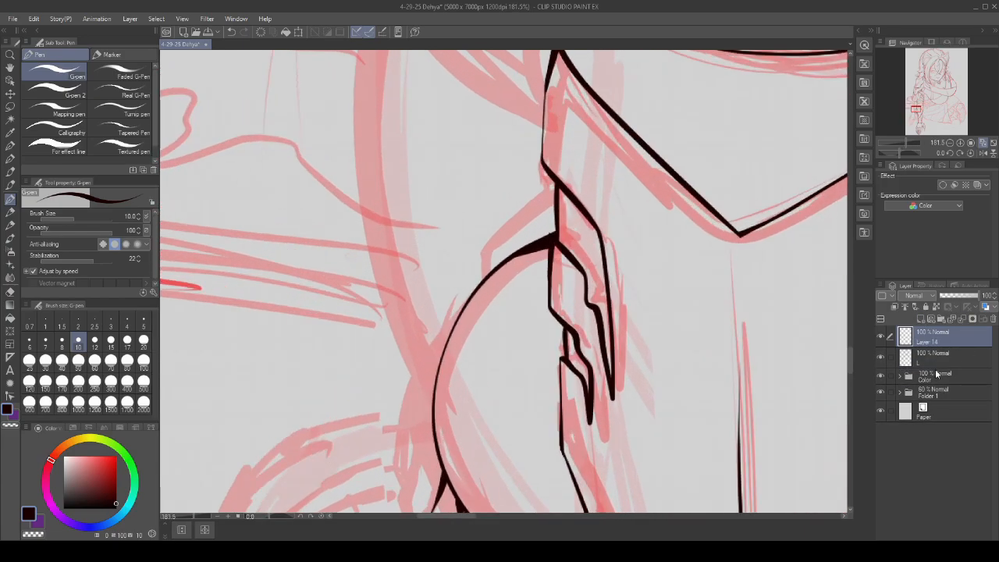
- Touch up the round arc's upper join with the forearm guard on layer L, and return to the new layer
left_click(934, 357)
scroll(540, 229, "up", 4)
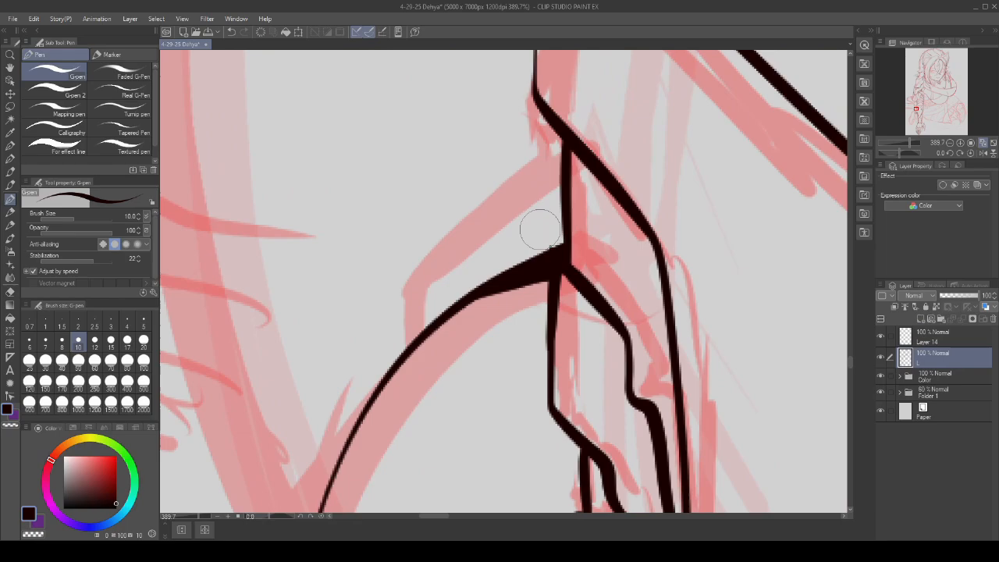
scroll(542, 224, "down", 4)
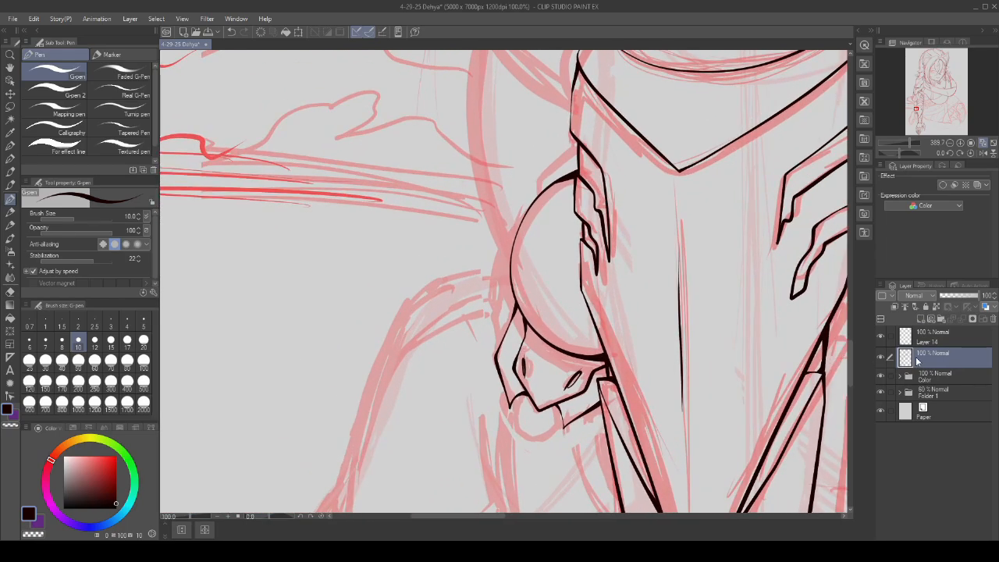
left_click(936, 343)
- Ink a bent line from the round arc's outer side down to the ornament's outer edge, trimming its overshoot past the arc
scroll(503, 302, "up", 3)
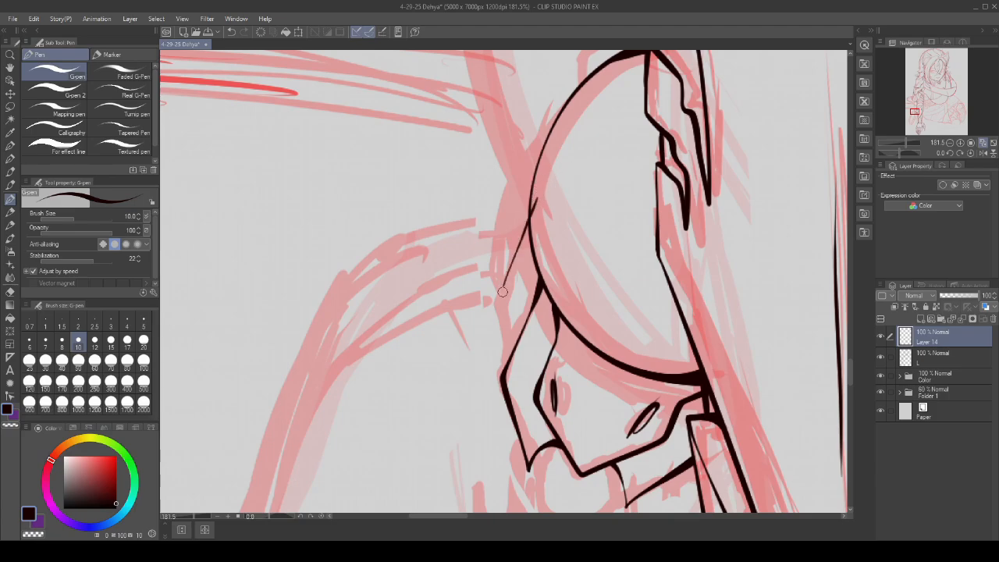
left_click_drag(502, 291, 501, 341)
scroll(502, 297, "up", 4)
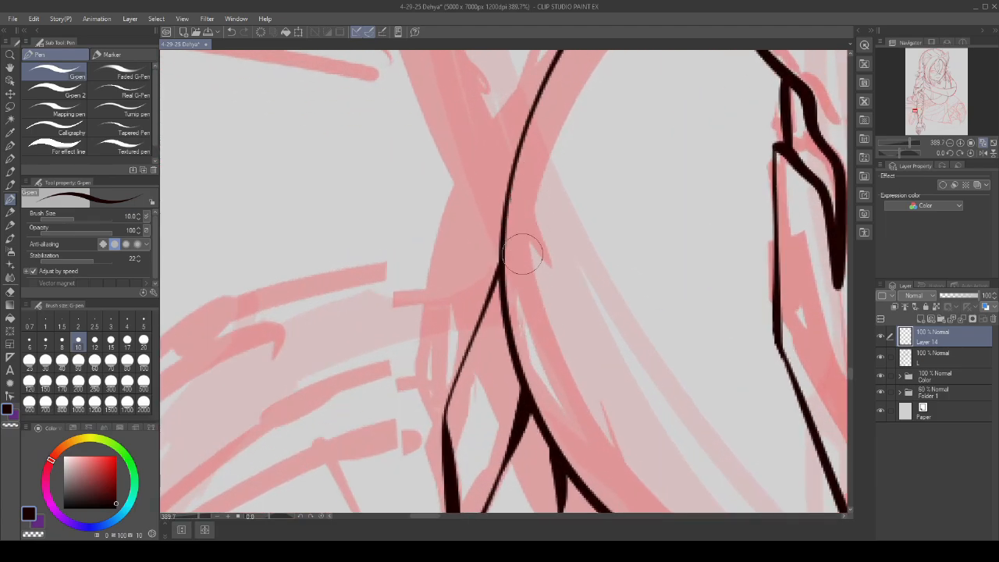
scroll(522, 255, "down", 2)
scroll(480, 382, "down", 1)
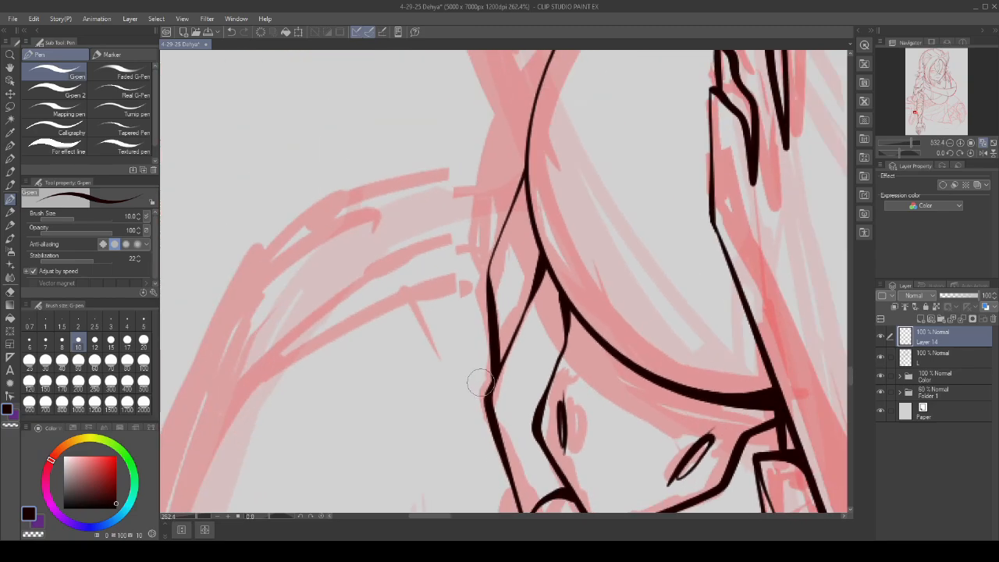
- Thicken the upper join of the new bent side line with the round arc
scroll(480, 382, "up", 6)
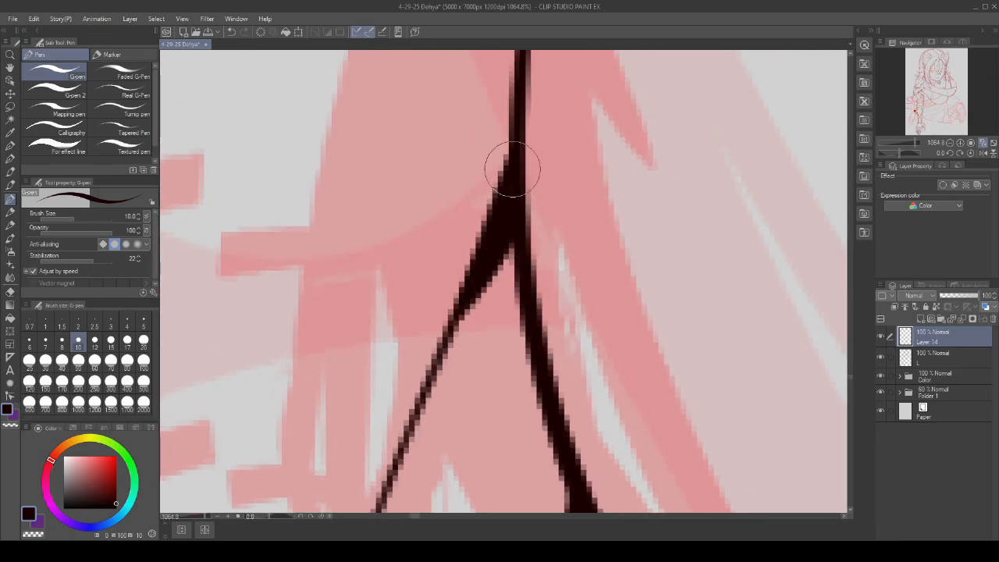
scroll(511, 168, "down", 3)
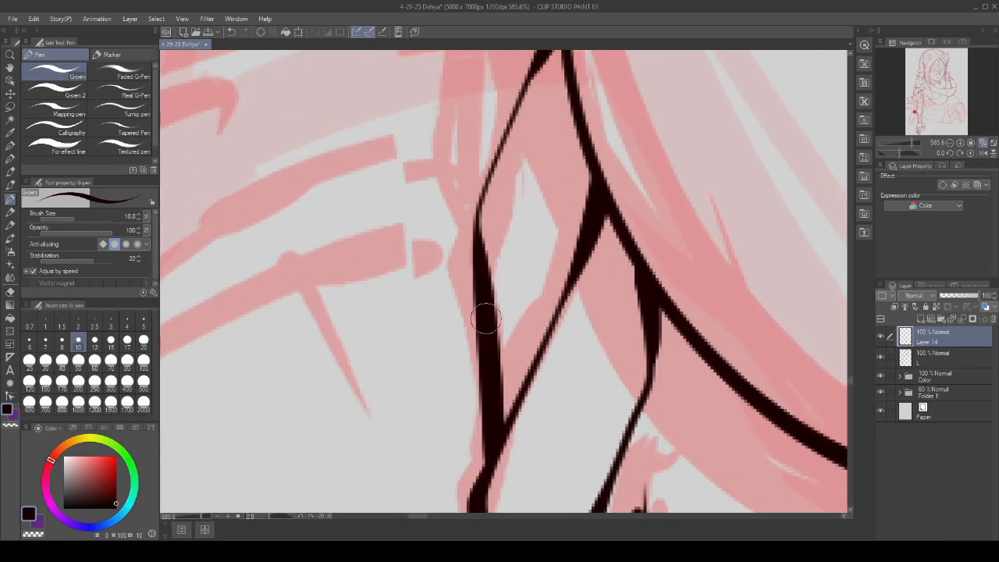
scroll(506, 419, "down", 6)
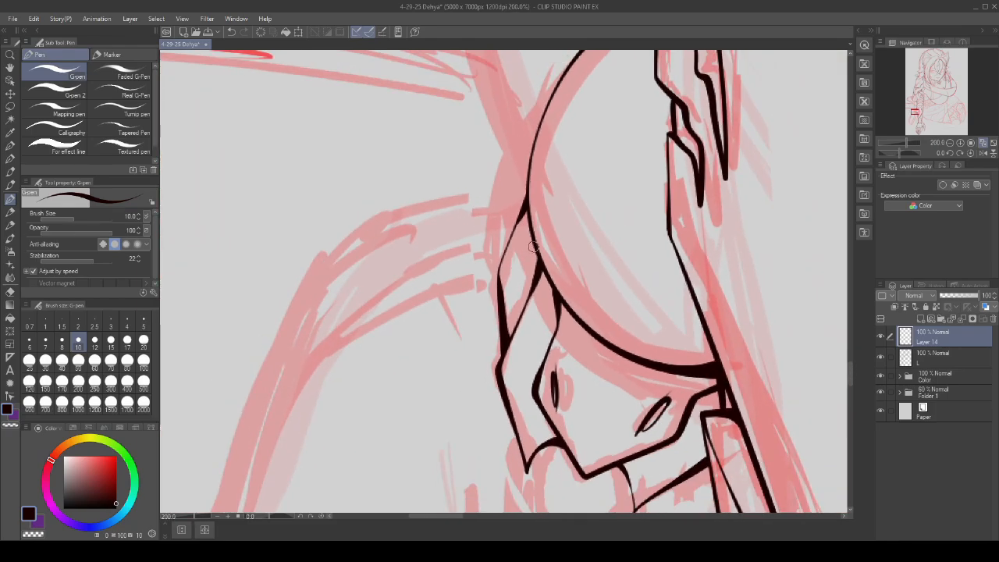
- Merge the side line's layer into the line-art layer and add another new layer for the next shape
scroll(579, 197, "down", 2)
scroll(634, 254, "up", 4)
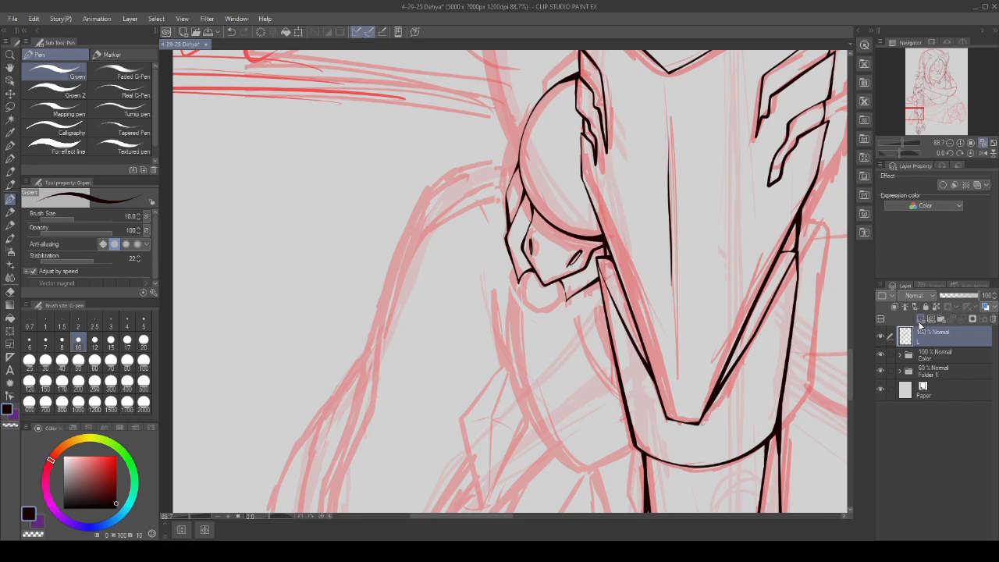
scroll(560, 272, "down", 2)
- Try inking the small round outline beneath the ornament's pointed tip several times, and undo each attempt
scroll(560, 272, "up", 4)
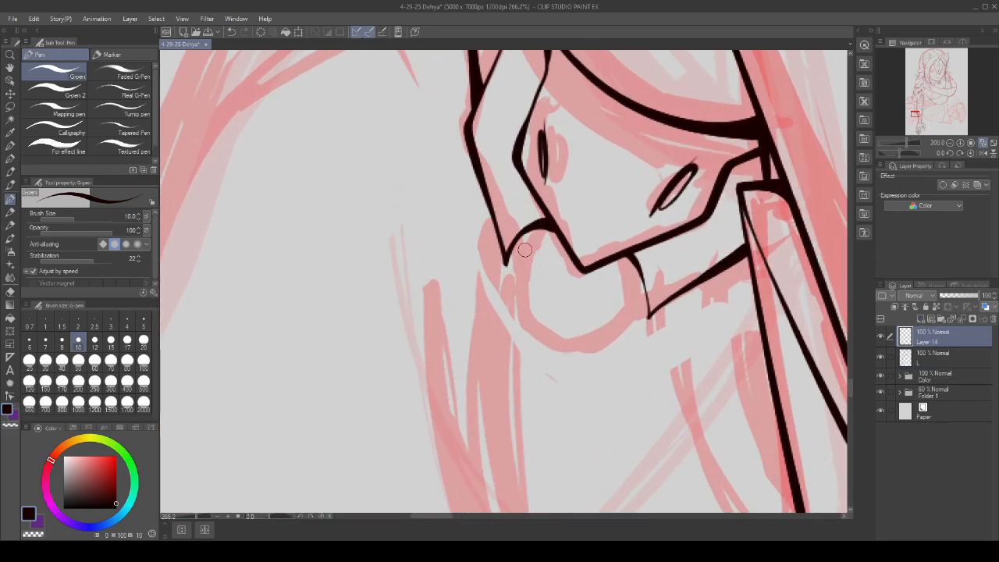
mouse_move(515, 260)
left_mouse_down()
mouse_move(520, 316)
mouse_move(577, 345)
mouse_move(641, 273)
left_mouse_up()
scroll(493, 236, "up", 2)
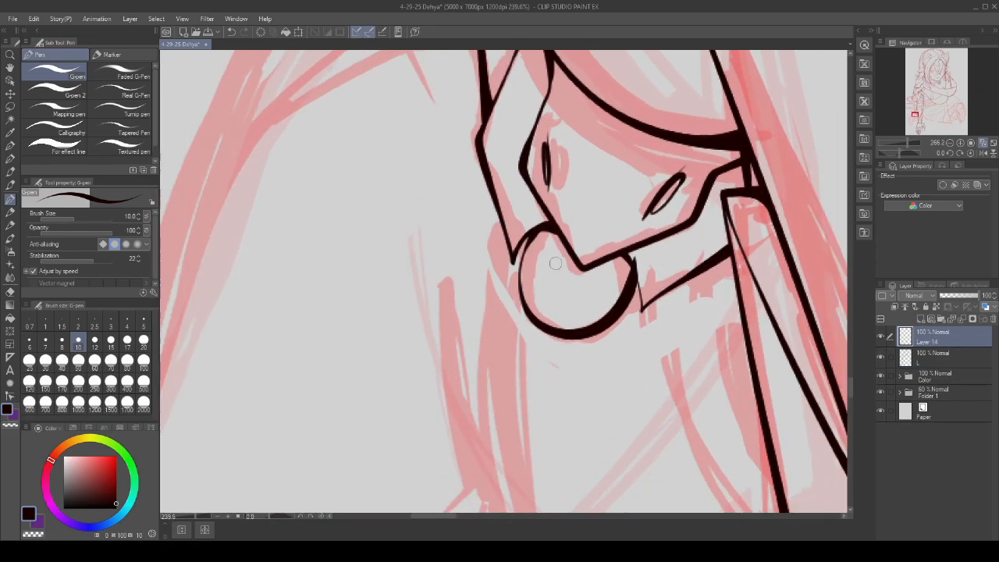
key("ctrl+z")
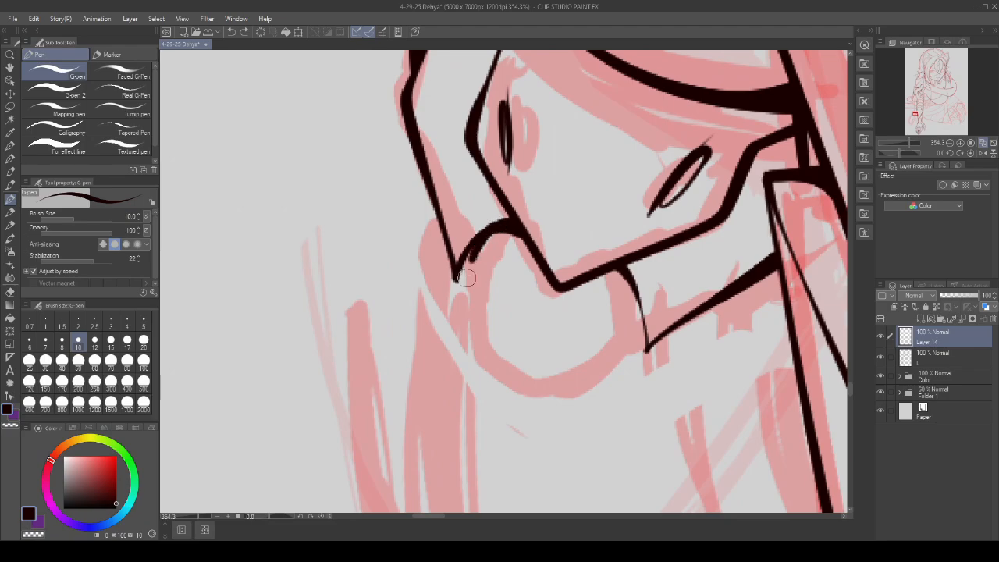
mouse_move(466, 277)
left_mouse_down()
mouse_move(481, 358)
mouse_move(577, 381)
mouse_move(647, 297)
left_mouse_up()
scroll(646, 297, "down", 2)
scroll(492, 253, "up", 1)
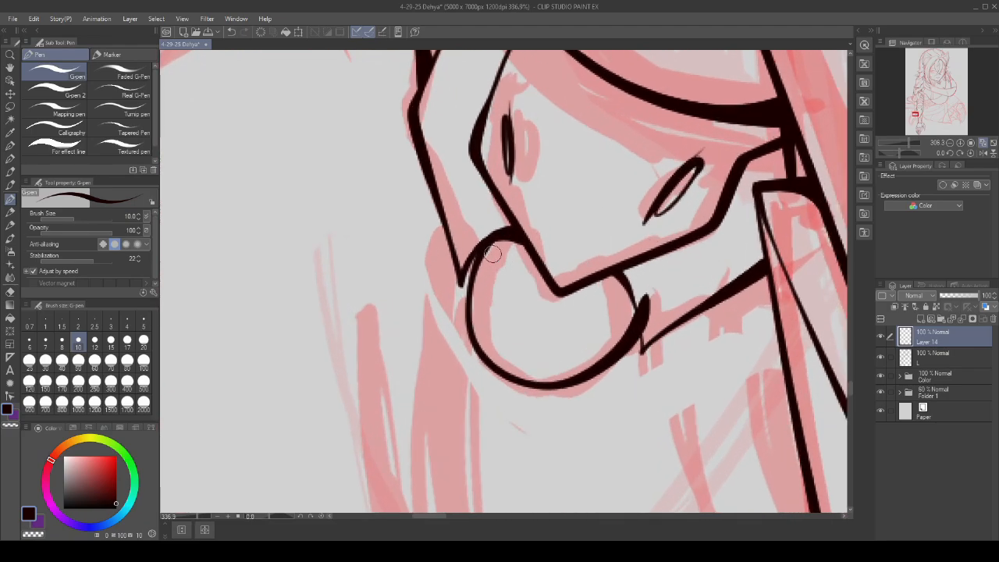
key("ctrl+z")
mouse_move(504, 228)
left_mouse_down()
mouse_move(475, 346)
mouse_move(643, 291)
left_mouse_up()
scroll(496, 266, "down", 3)
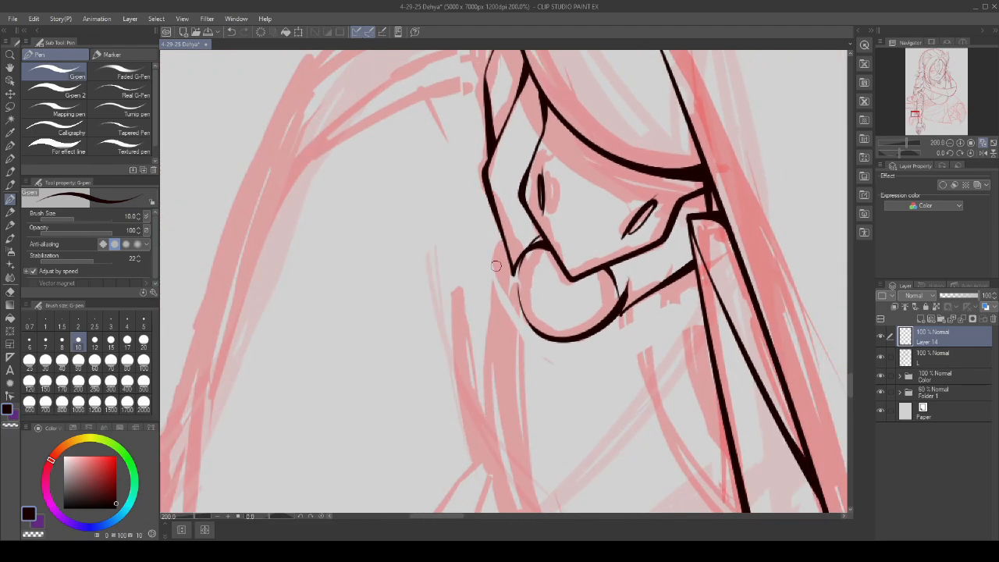
scroll(496, 266, "up", 2)
key("ctrl+z")
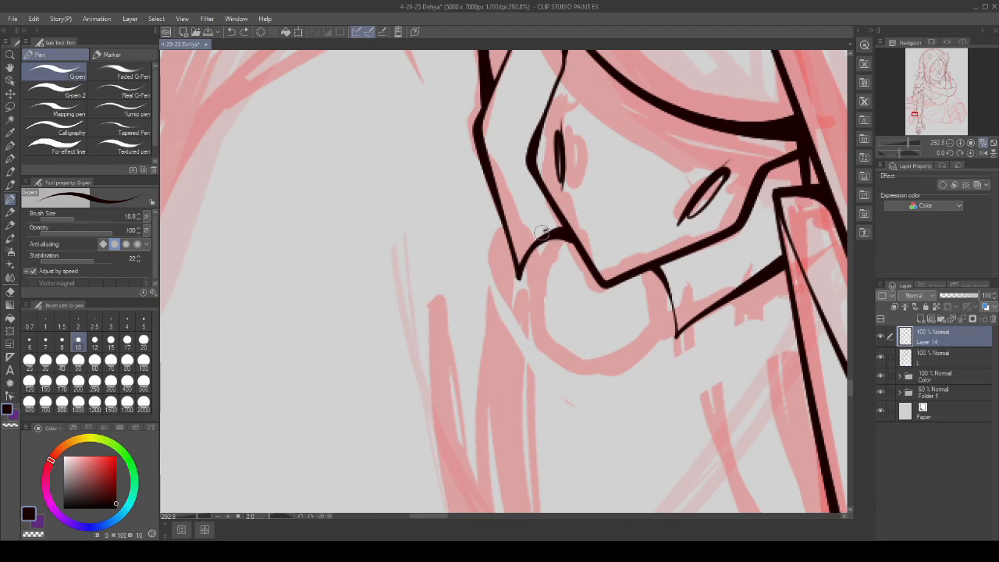
left_click_drag(584, 361, 679, 301)
scroll(491, 238, "up", 1)
key("ctrl+z")
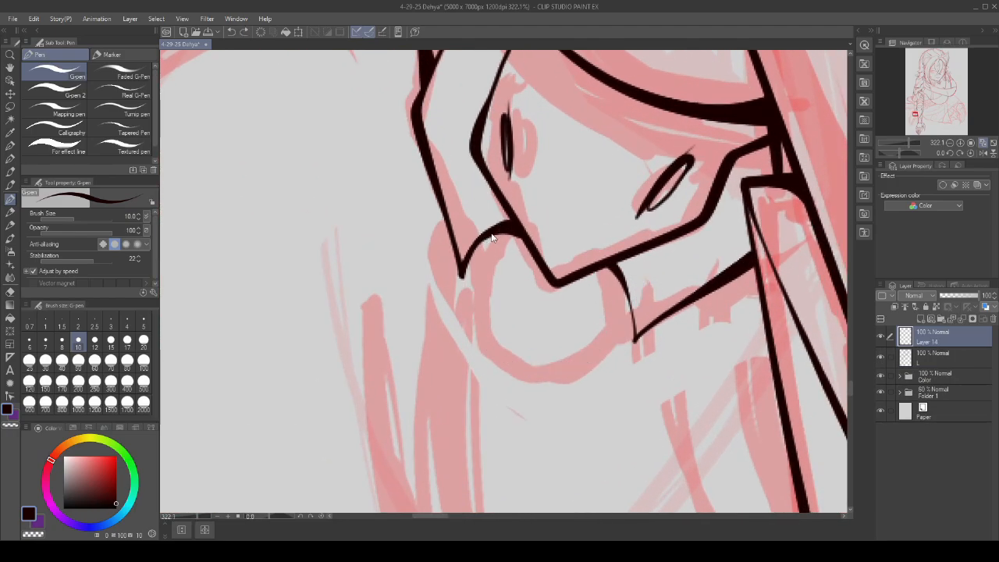
- Ink the small round outline beneath the ornament between its two lower side pieces, and trim the overshooting ends
mouse_move(473, 251)
left_mouse_down()
mouse_move(487, 351)
mouse_move(604, 356)
mouse_move(624, 245)
mouse_move(634, 269)
left_mouse_up()
scroll(464, 246, "up", 2)
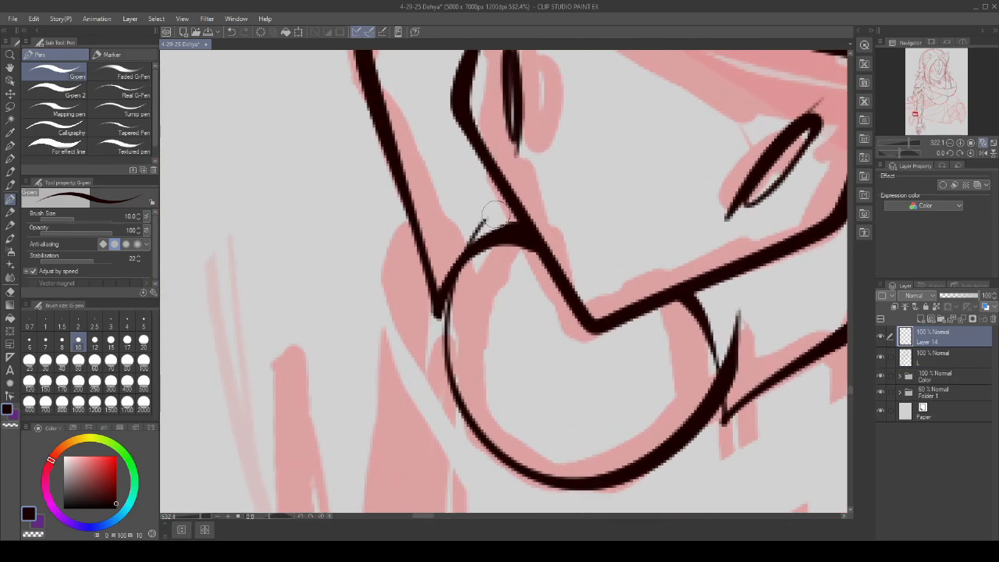
scroll(644, 306, "down", 2)
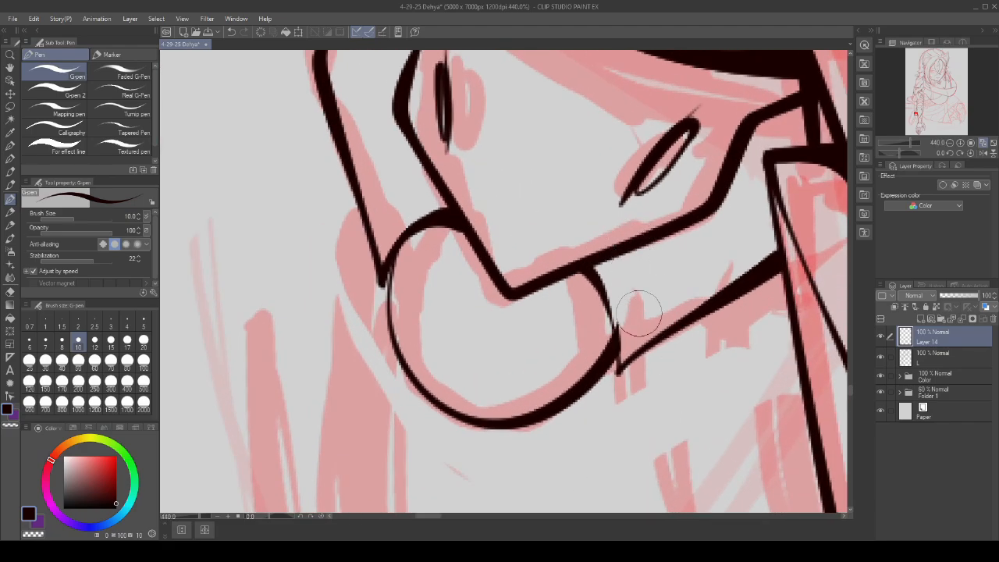
- Thicken the small round outline's joins with the curved lower edges of the ornament's two side pieces
scroll(639, 320, "up", 3)
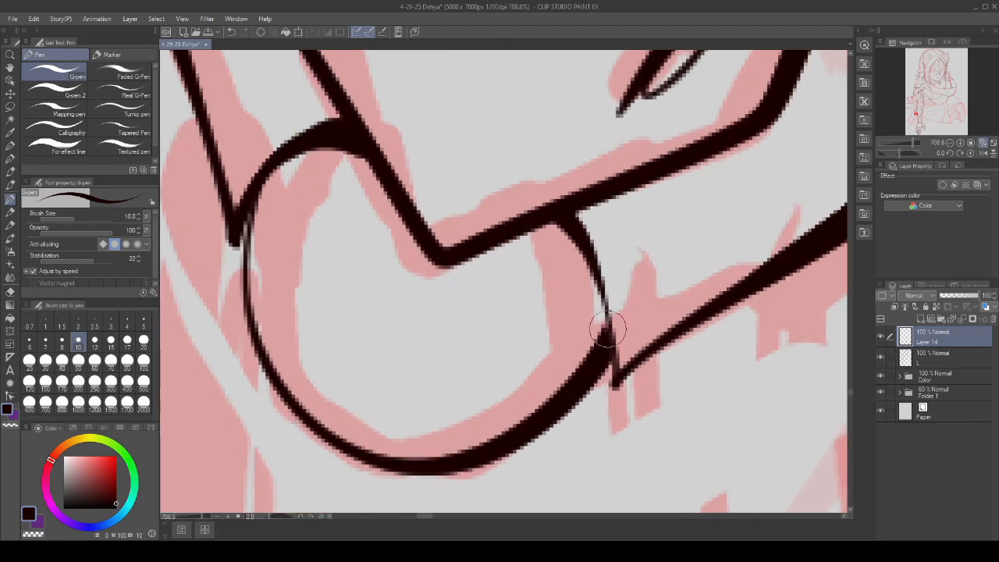
scroll(603, 336, "down", 1)
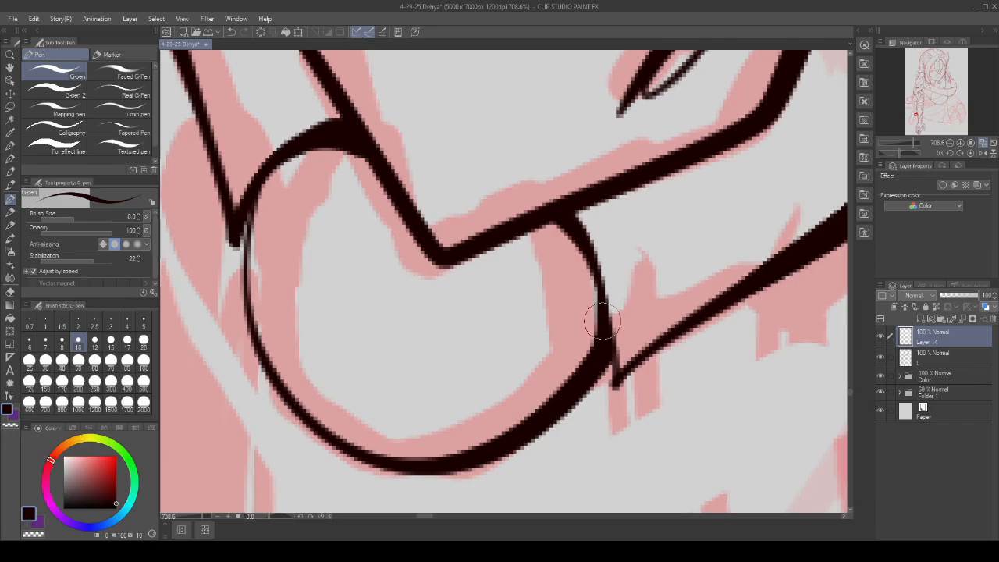
scroll(598, 319, "down", 2)
scroll(411, 274, "up", 2)
left_click_drag(412, 273, 417, 209)
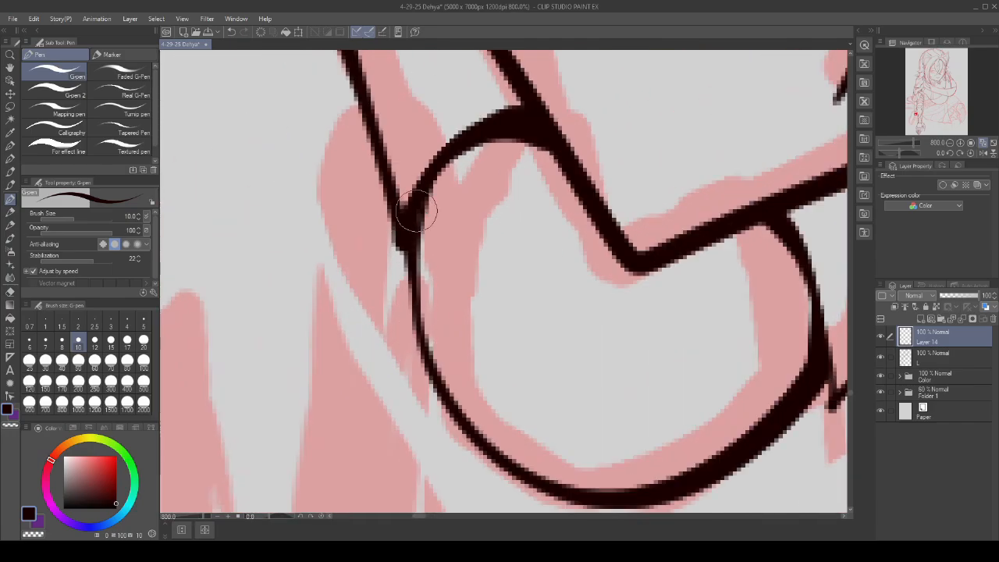
scroll(416, 282, "down", 10)
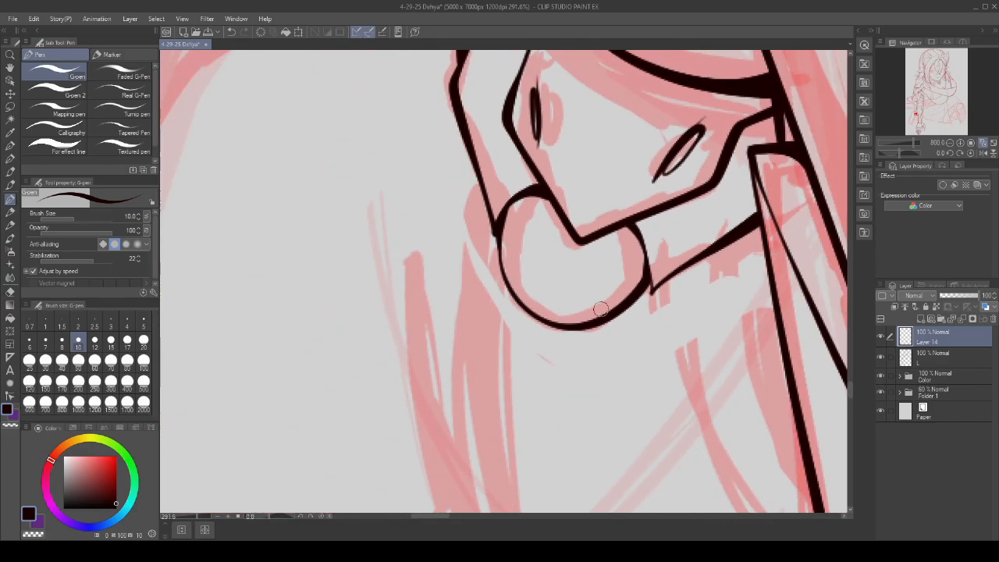
- Ink an angular line above the round arc, running from the arc up to the forearm guard, and trim its overshooting ends
scroll(553, 311, "down", 2)
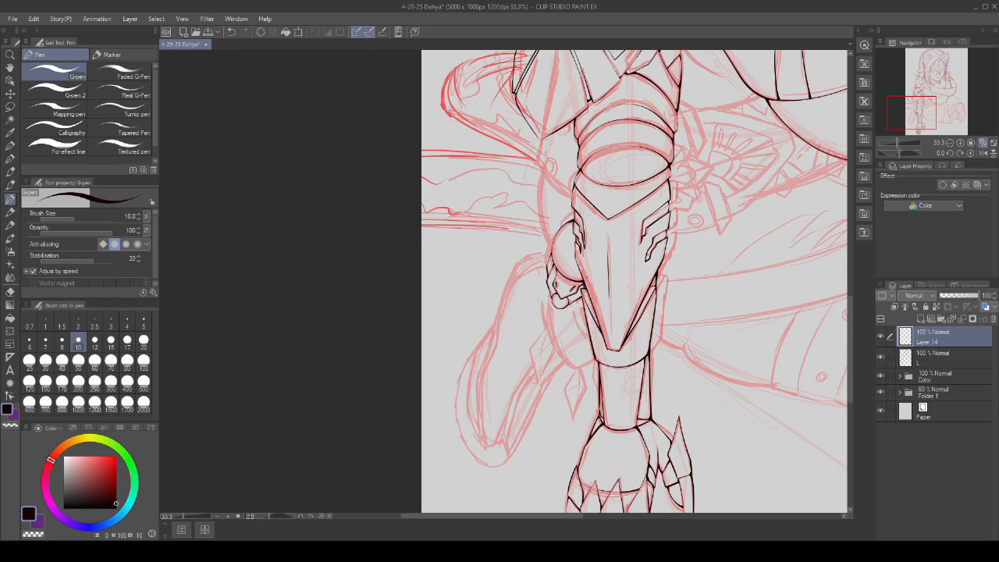
scroll(497, 311, "up", 8)
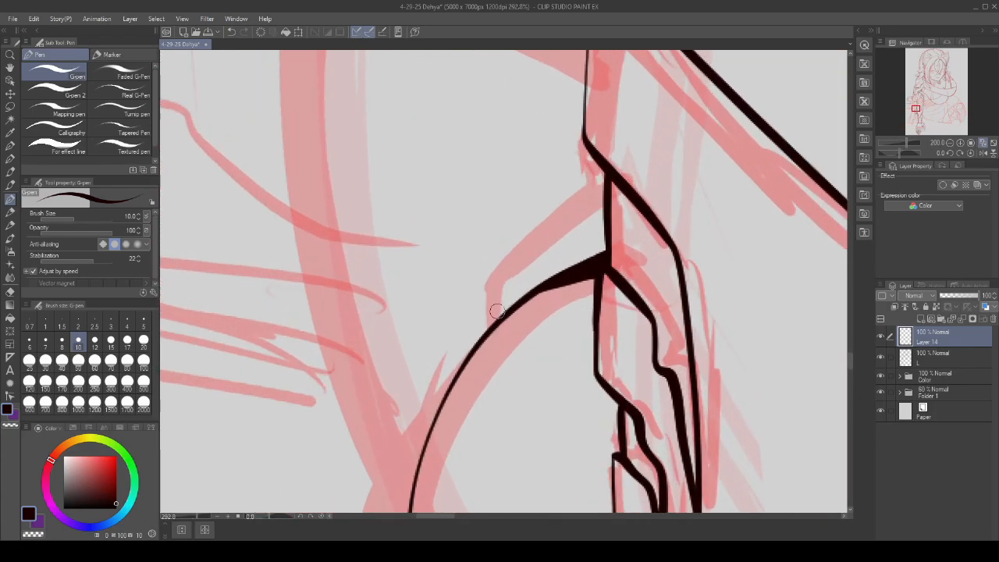
scroll(497, 311, "up", 1)
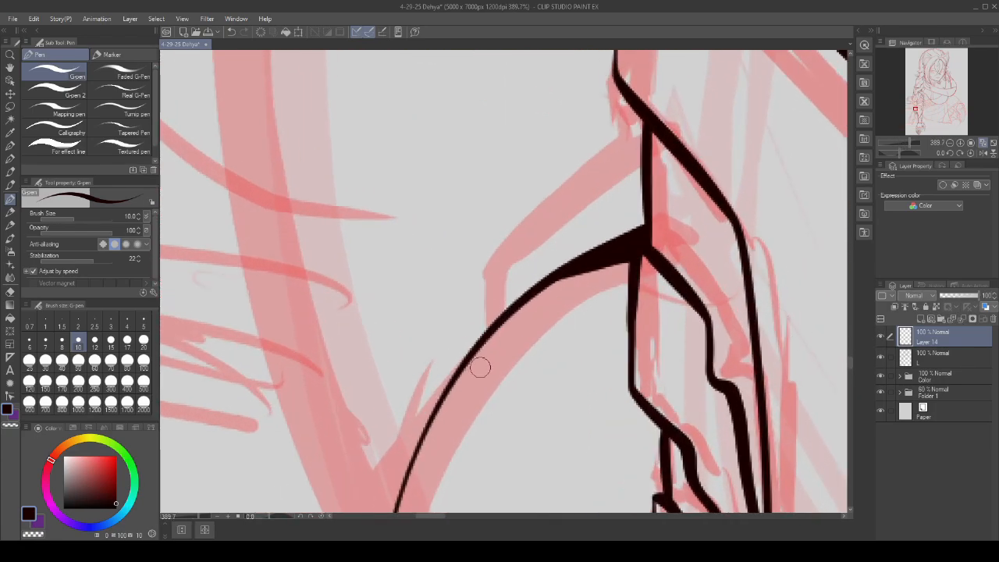
mouse_move(480, 367)
left_mouse_down()
mouse_move(505, 250)
mouse_move(590, 172)
mouse_move(676, 115)
left_mouse_up()
scroll(634, 146, "up", 1)
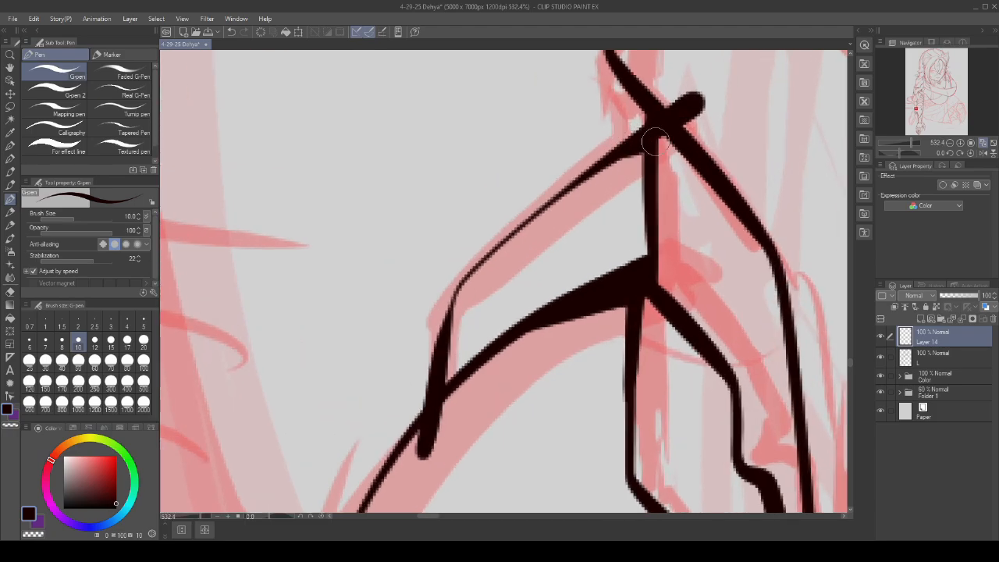
key("ctrl+z")
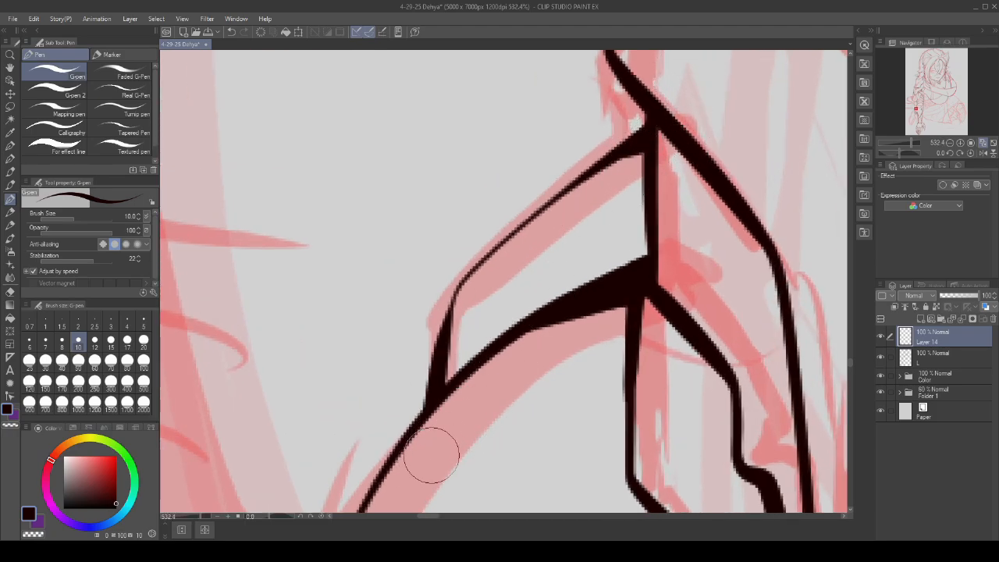
- Thicken the angular line's joins with the round arc and the forearm guard's corner
scroll(457, 330, "up", 2)
scroll(521, 309, "down", 2)
scroll(521, 309, "up", 1)
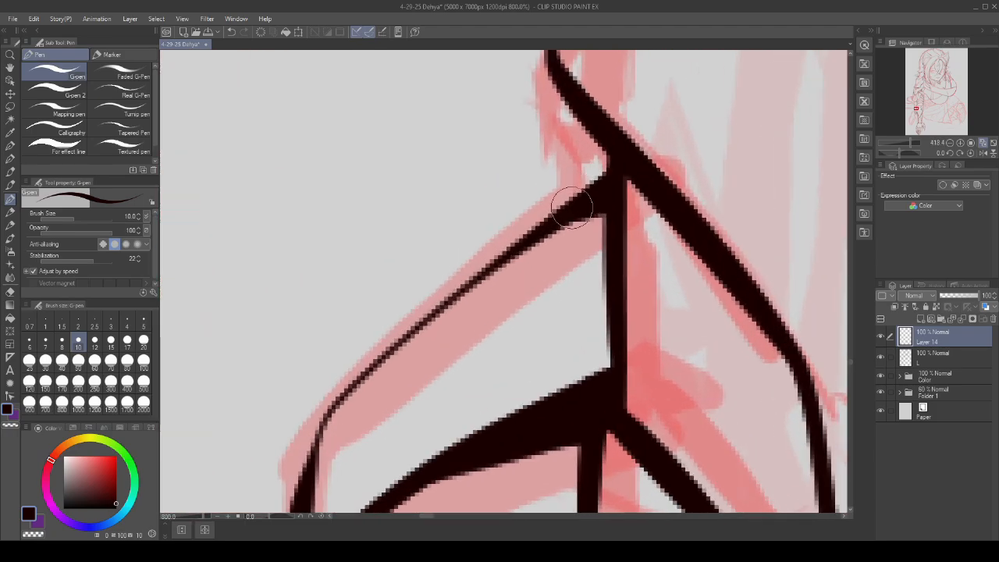
scroll(598, 251, "down", 3)
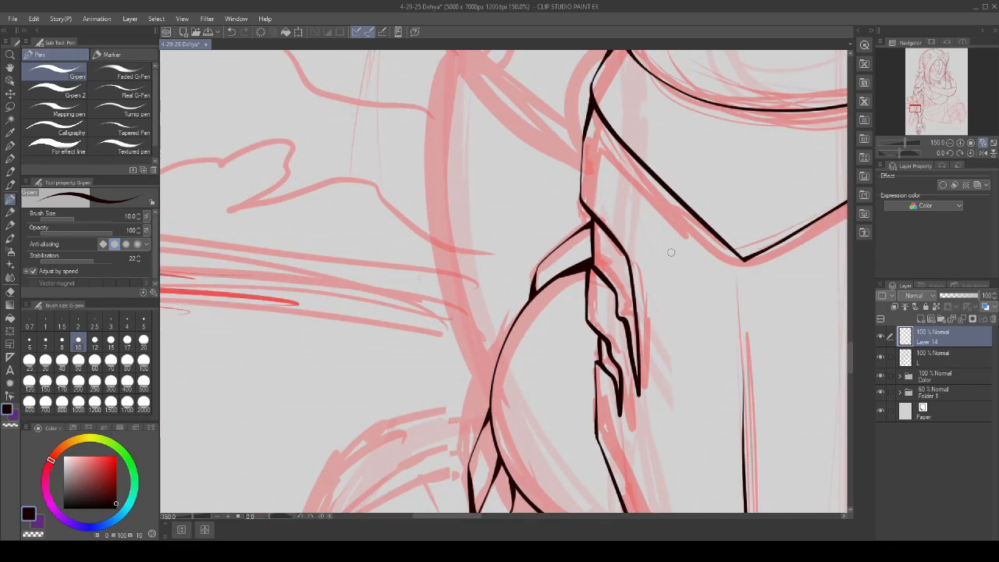
scroll(614, 235, "up", 1)
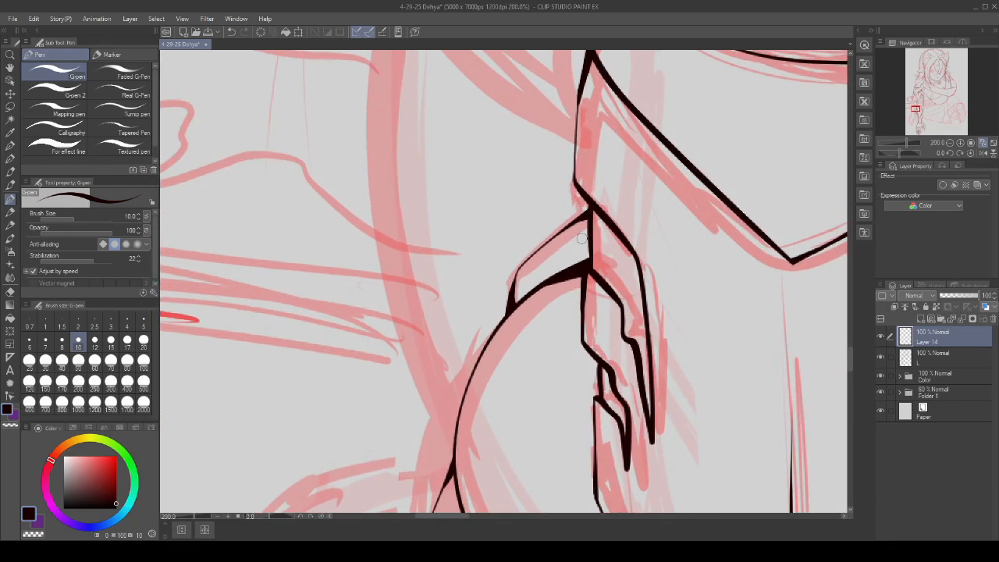
scroll(581, 238, "up", 3)
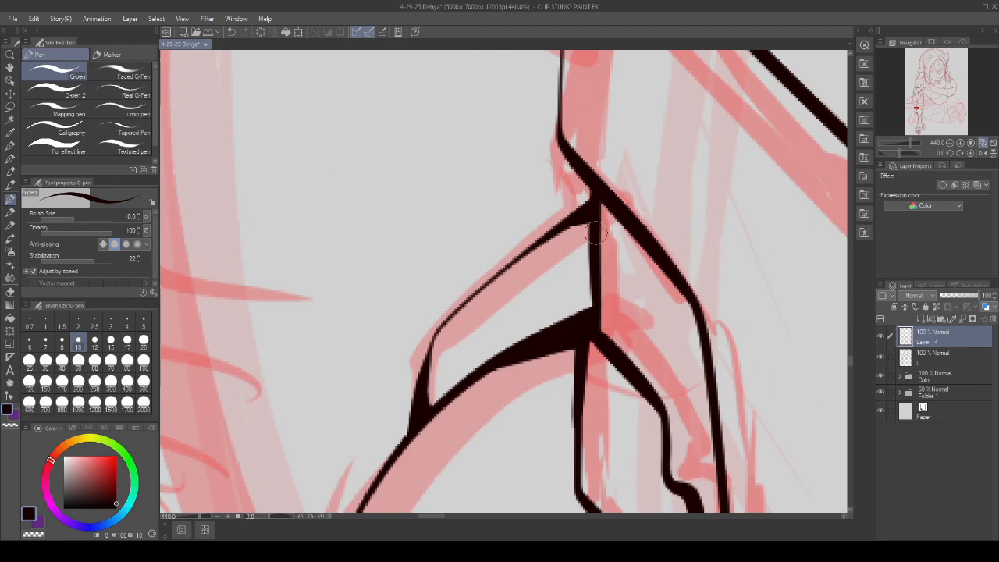
scroll(593, 226, "up", 2)
scroll(597, 211, "down", 3)
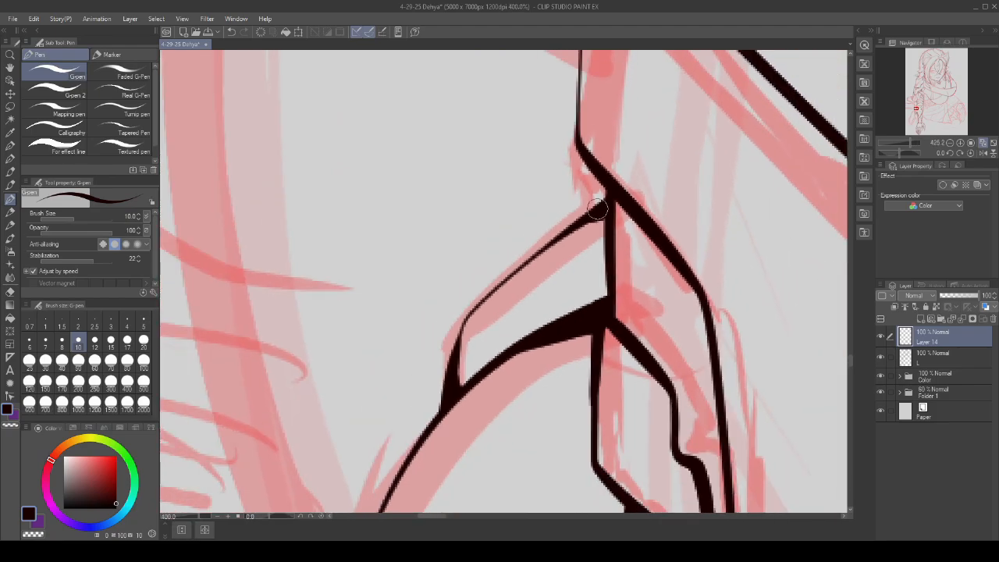
scroll(596, 208, "down", 2)
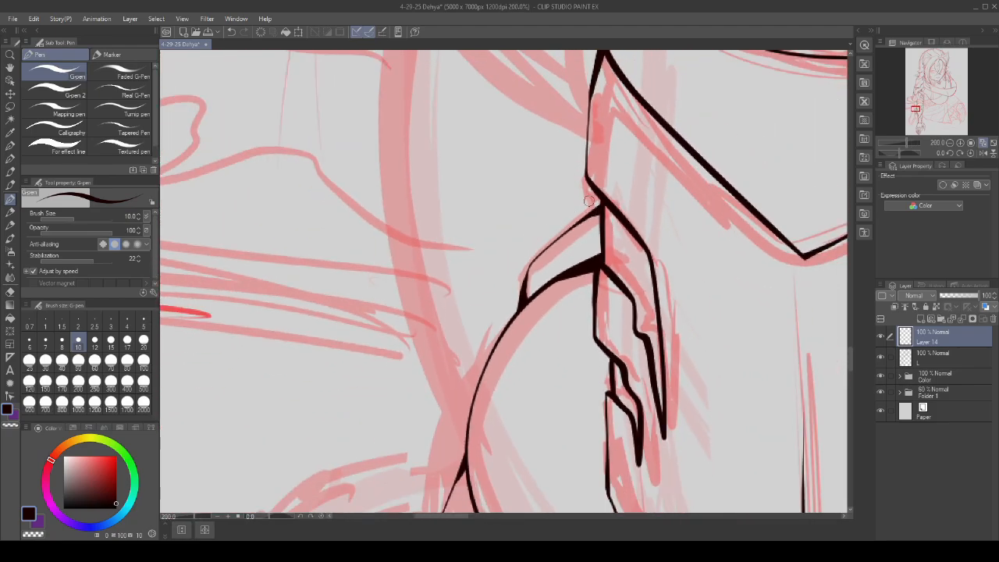
scroll(590, 201, "up", 1)
mouse_move(446, 308)
left_mouse_down()
mouse_move(461, 259)
mouse_move(571, 174)
left_mouse_up()
scroll(570, 174, "down", 2)
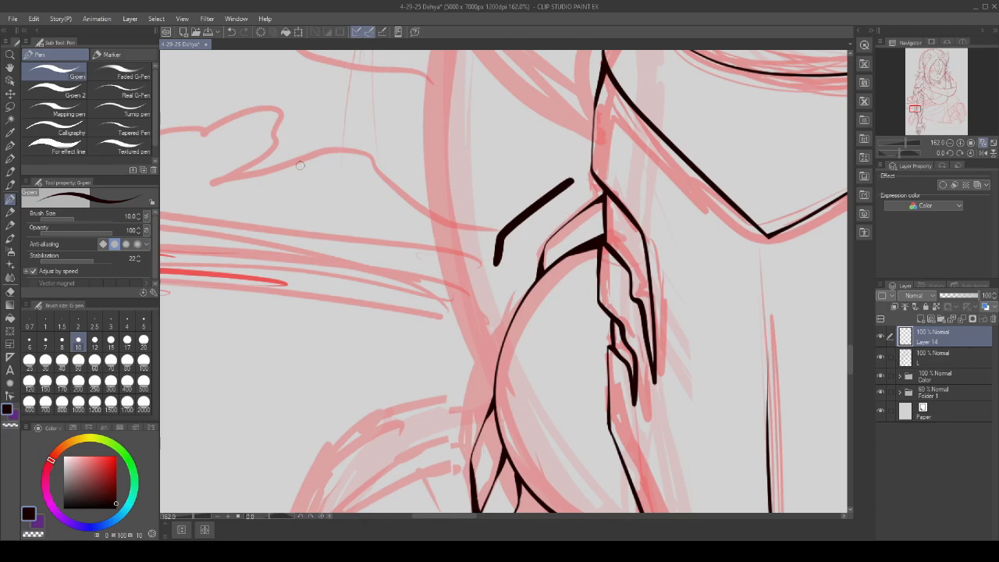
left_click(231, 31)
- Ink the curved side outline from the upper plate's lower edge down to the forearm guard, and double its lower stretch with a parallel line
scroll(539, 245, "down", 5)
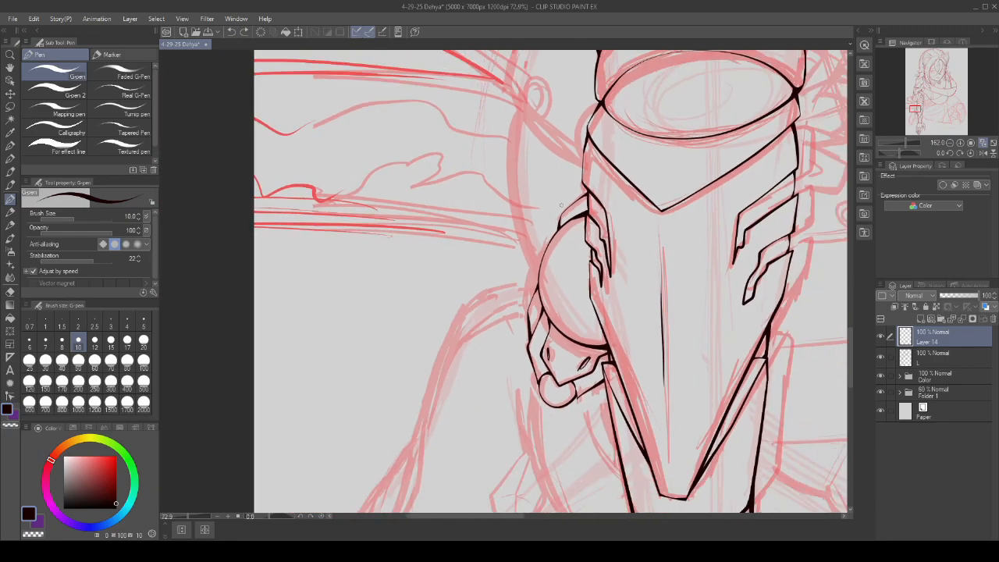
scroll(538, 245, "up", 1)
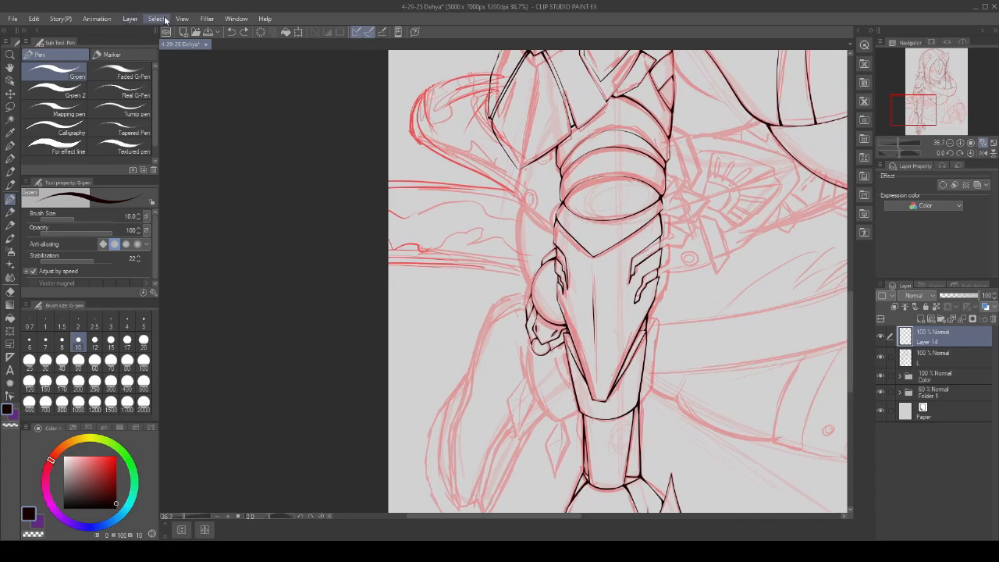
scroll(573, 214, "down", 1)
scroll(565, 234, "up", 1)
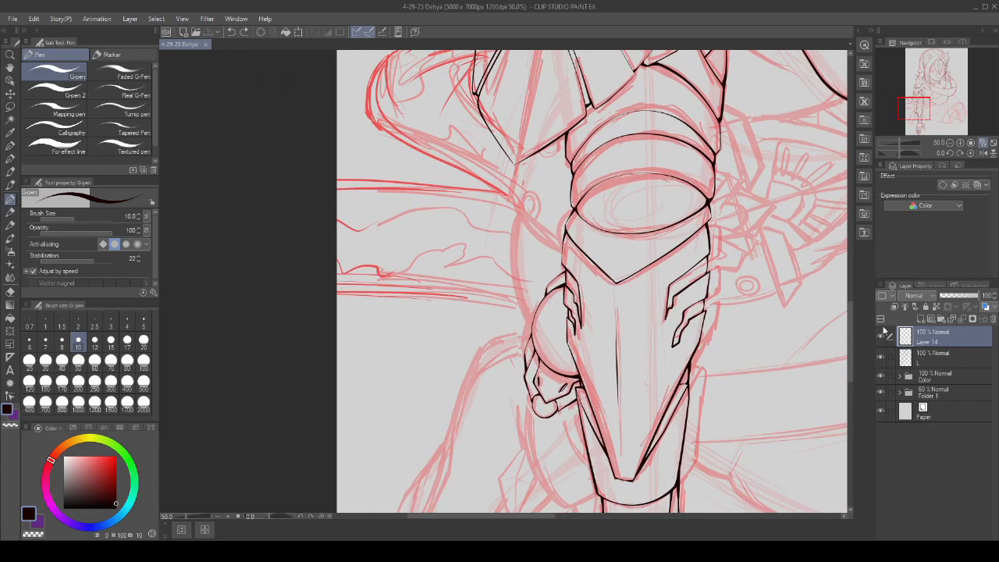
scroll(559, 251, "down", 2)
scroll(559, 251, "up", 1)
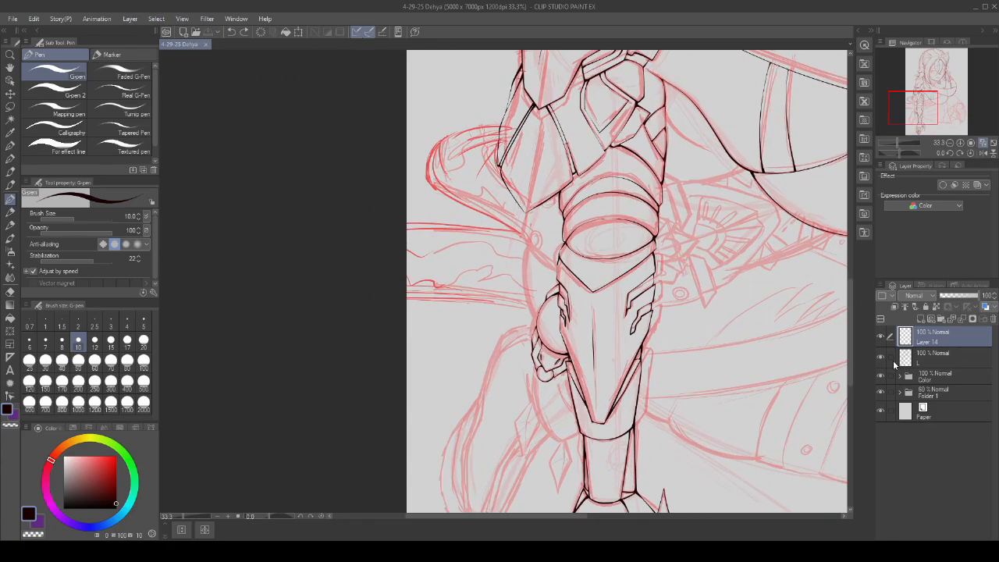
left_click(797, 300)
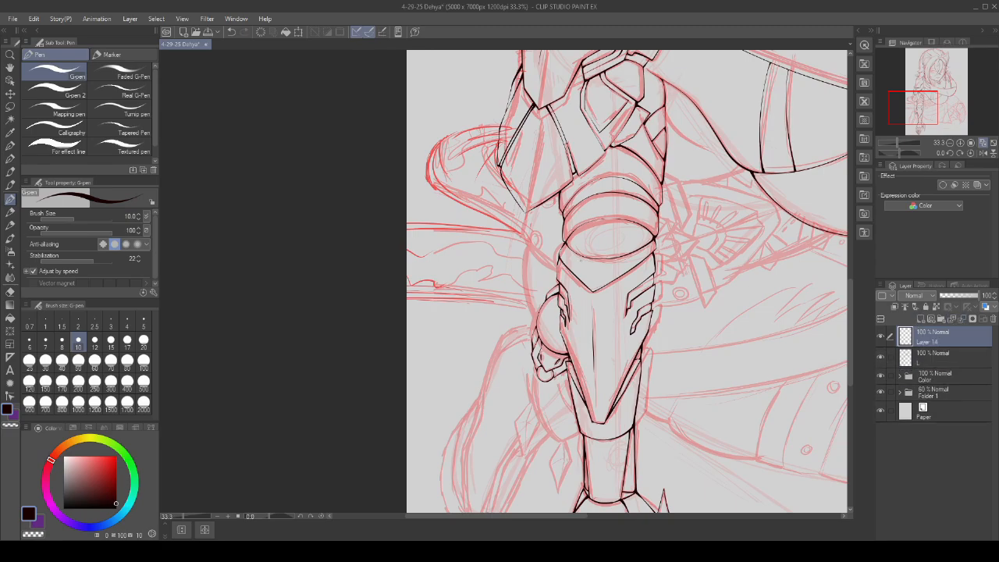
scroll(529, 186, "up", 5)
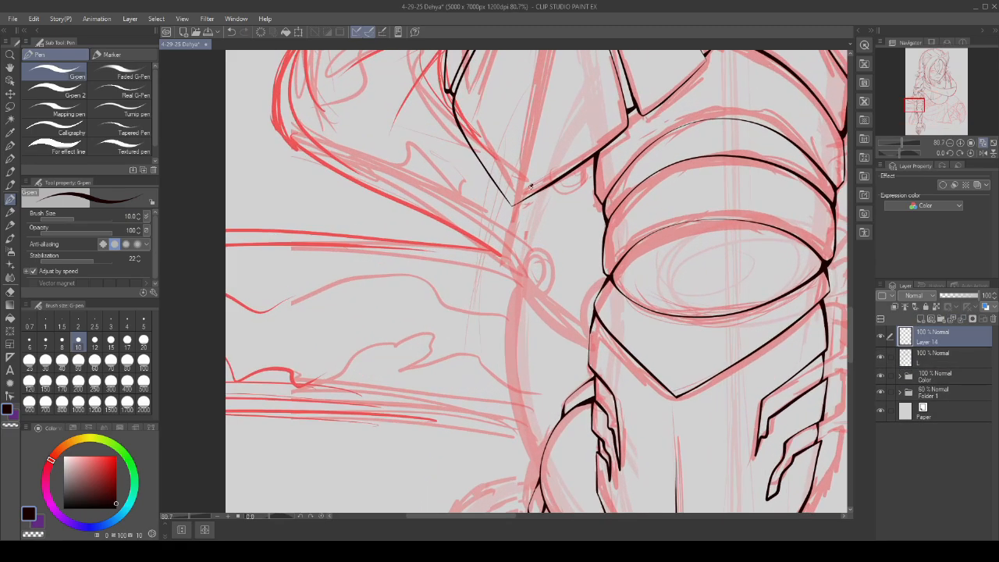
mouse_move(512, 258)
left_mouse_down()
mouse_move(521, 290)
mouse_move(598, 351)
left_mouse_up()
scroll(512, 269, "up", 3)
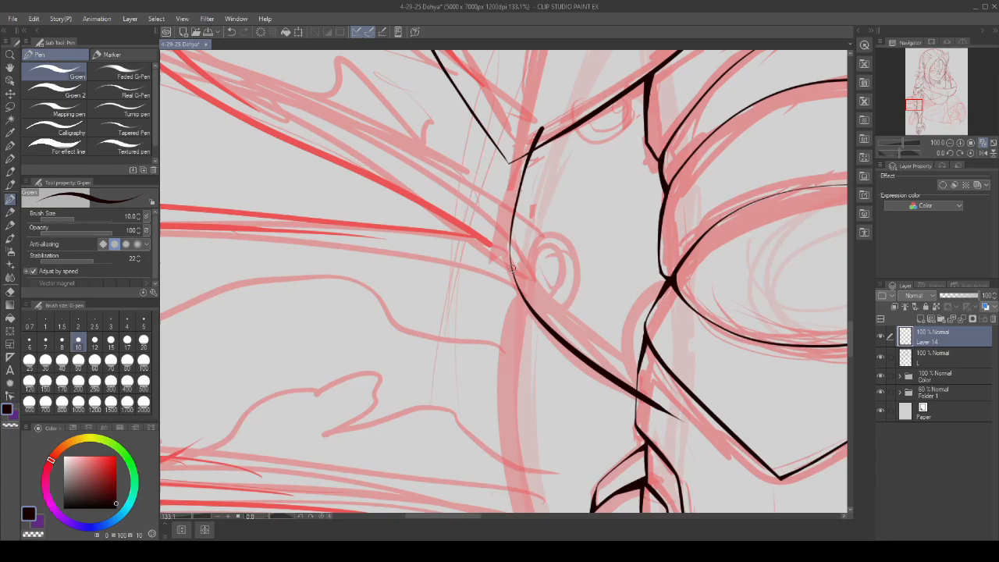
mouse_move(514, 272)
left_mouse_down()
mouse_move(537, 307)
mouse_move(660, 397)
left_mouse_up()
scroll(517, 301, "up", 1)
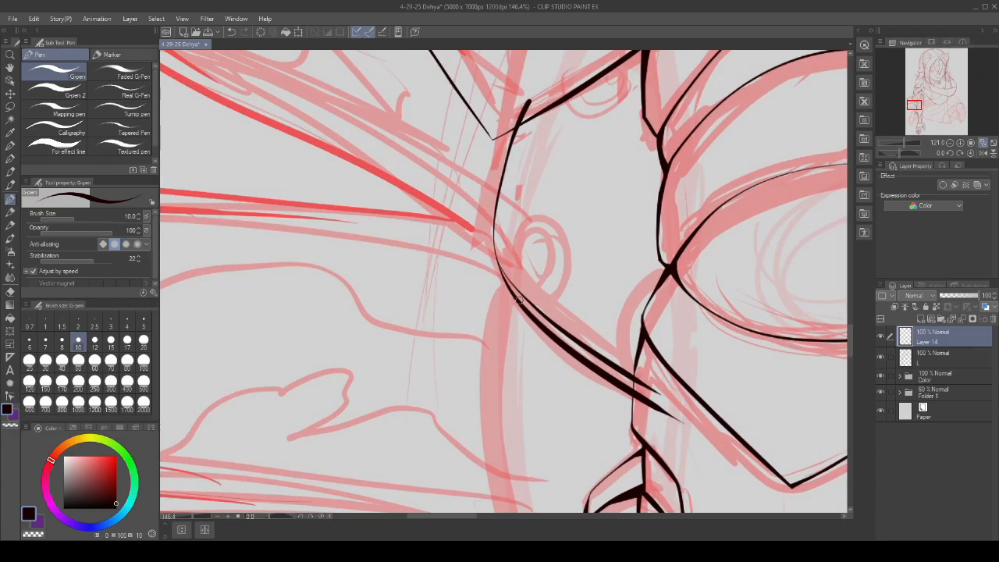
- Ink an upright oval rivet outline just inside the bend of the curved side outline and trim its overshooting end
scroll(515, 265, "up", 3)
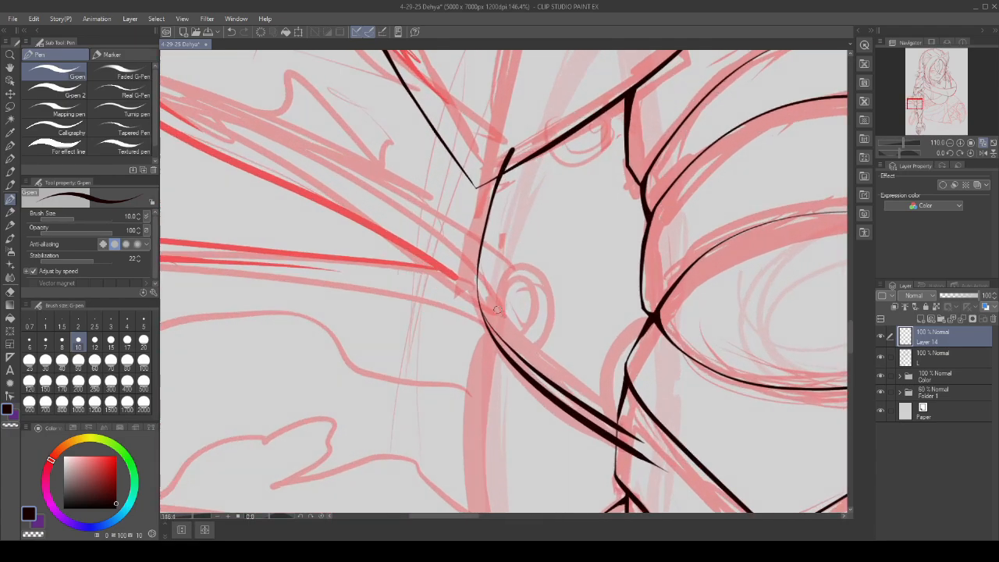
mouse_move(539, 342)
left_mouse_down()
mouse_move(508, 248)
mouse_move(551, 306)
left_mouse_up()
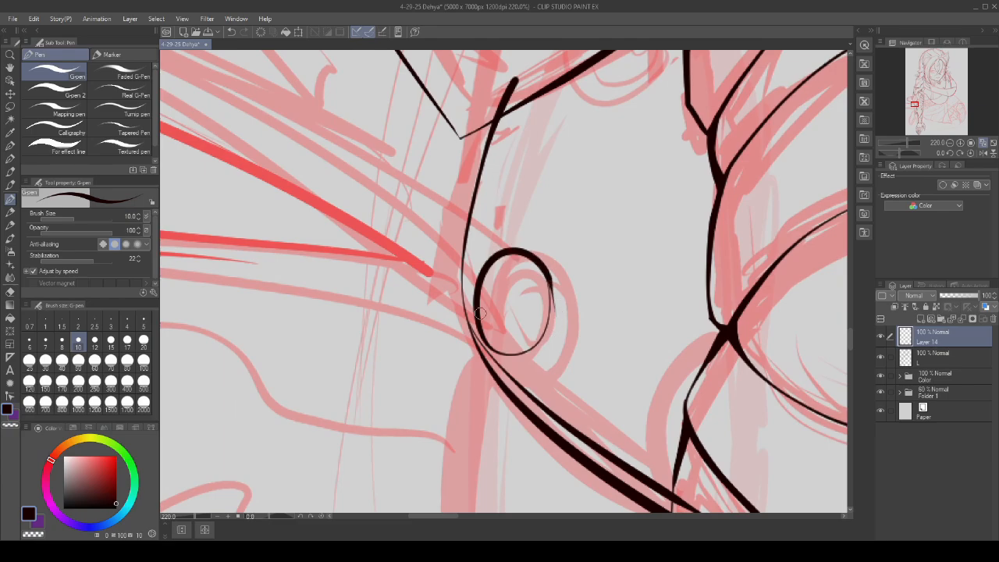
scroll(567, 290, "up", 6)
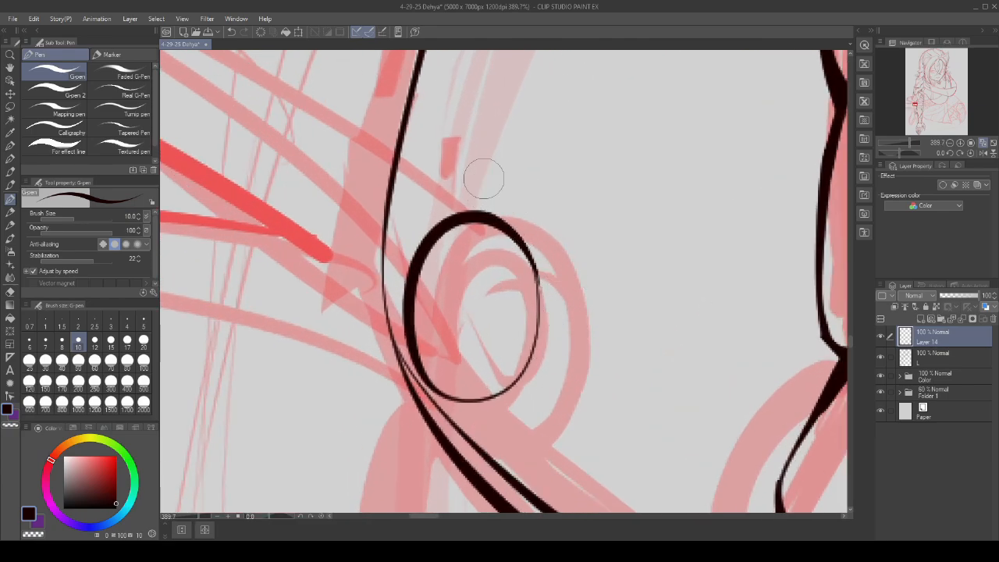
scroll(483, 178, "up", 2)
mouse_move(502, 177)
left_mouse_down()
mouse_move(535, 274)
mouse_move(452, 347)
mouse_move(473, 217)
mouse_move(541, 265)
mouse_move(457, 336)
mouse_move(479, 175)
mouse_move(555, 226)
left_mouse_up()
key("ctrl+z")
key("ctrl+z")
scroll(453, 313, "up", 1)
key("ctrl+z")
key("ctrl+z")
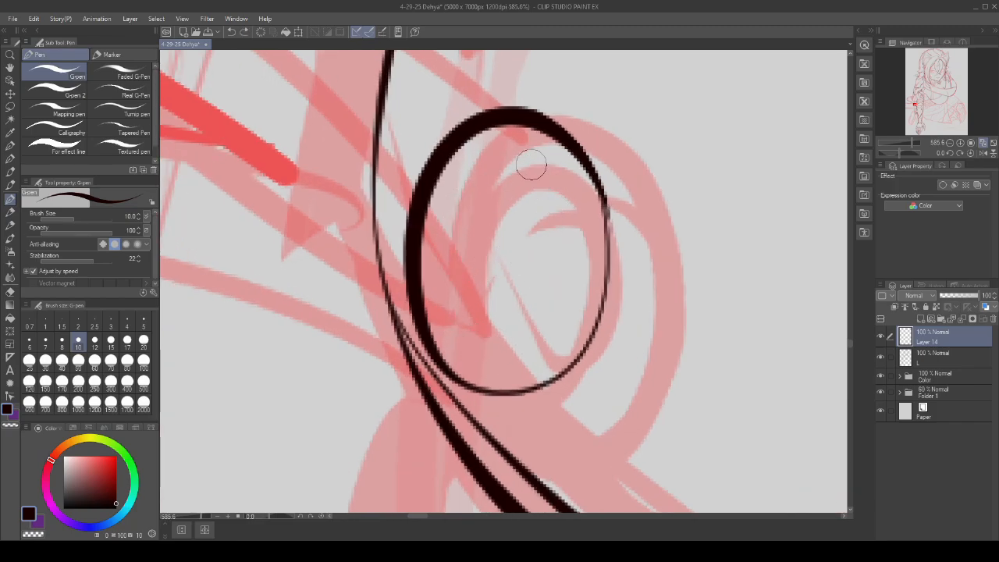
- Ink a smaller thin oval inside the rivet's outer oval
mouse_move(527, 160)
left_mouse_down()
mouse_move(549, 190)
mouse_move(557, 293)
mouse_move(486, 356)
mouse_move(437, 307)
mouse_move(468, 348)
mouse_move(444, 270)
mouse_move(470, 176)
mouse_move(537, 174)
left_mouse_up()
scroll(530, 248, "down", 4)
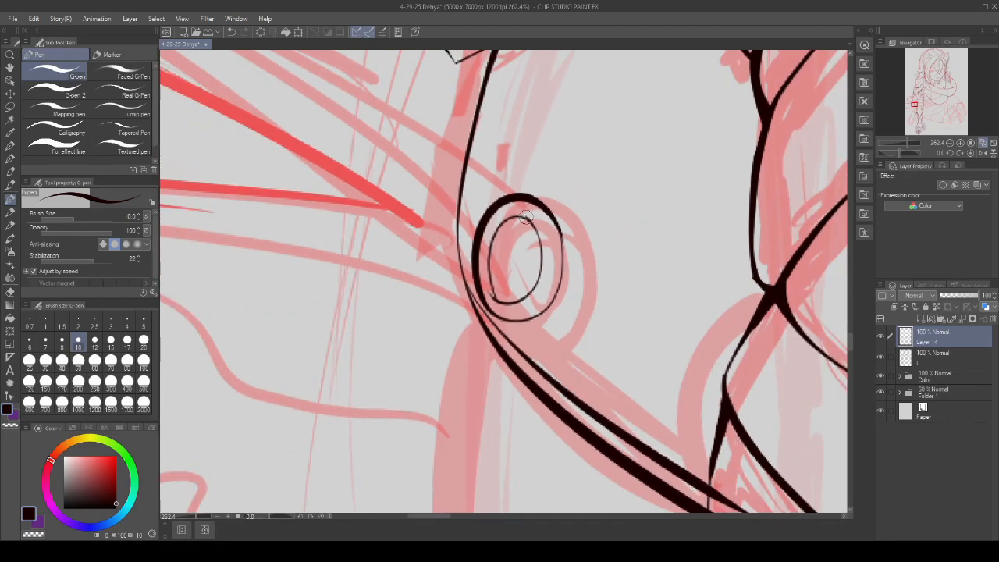
scroll(523, 214, "up", 5)
scroll(487, 228, "up", 1)
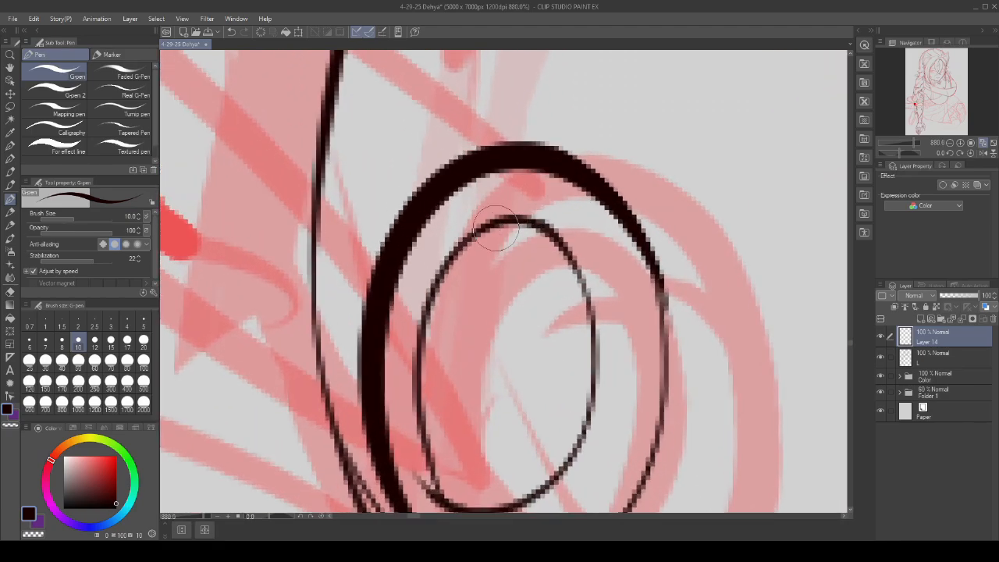
scroll(464, 388, "up", 1)
scroll(464, 388, "up", 2)
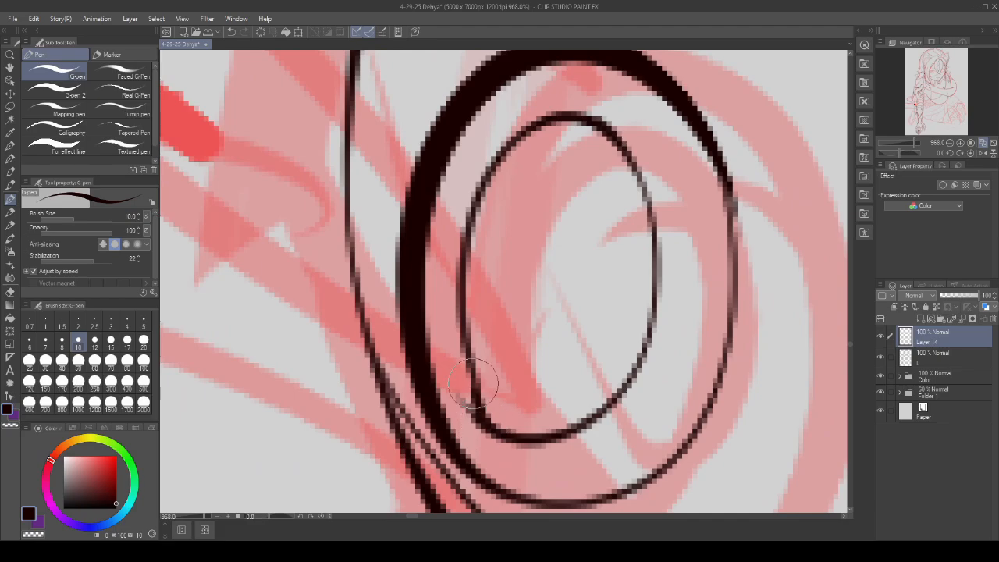
scroll(478, 262, "down", 3)
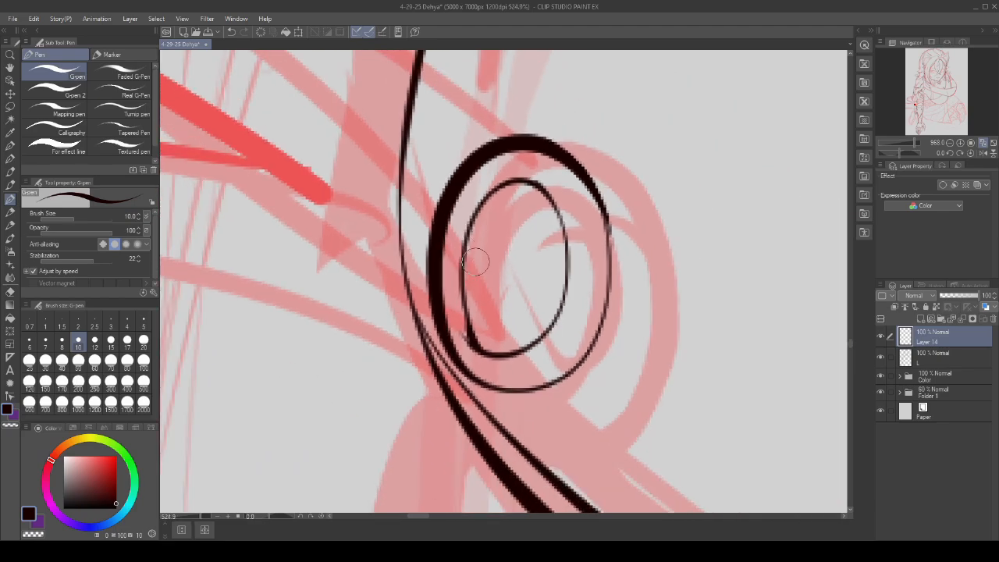
- Lasso and delete the stray overshoot at the inner oval's lower corner, deselect, and return to the G-pen
left_click(13, 110)
scroll(447, 300, "up", 3)
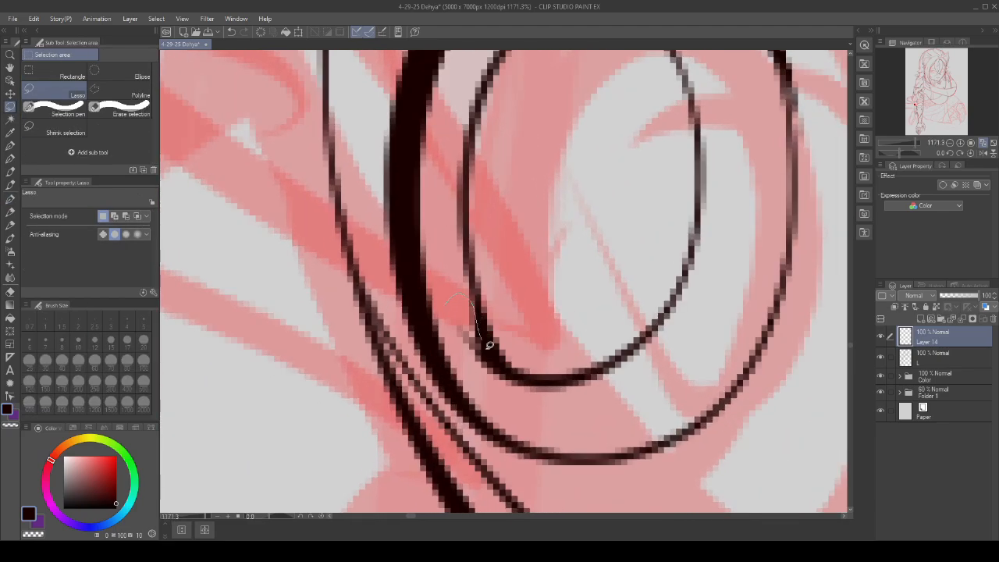
left_click_drag(489, 343, 459, 291)
left_click(462, 427)
key("ctrl+d")
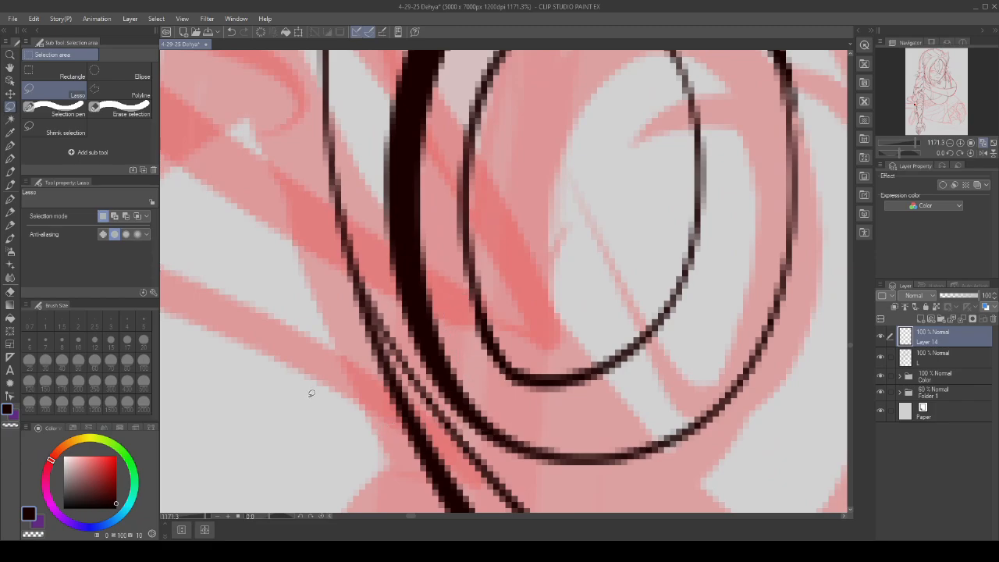
left_click(9, 200)
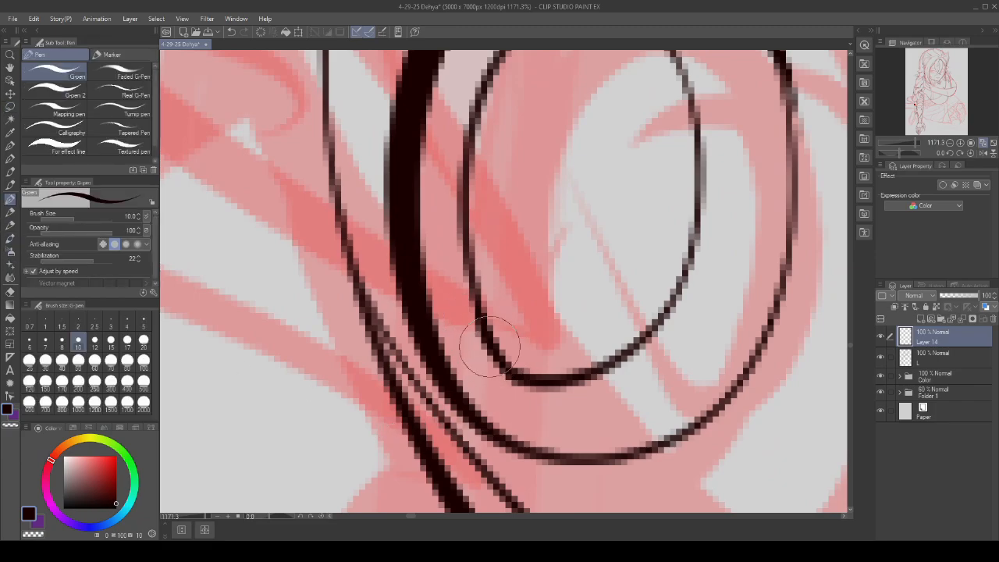
- Trim the curved side outline's end where it overshoots the upper plate's lower edge
scroll(479, 311, "down", 10)
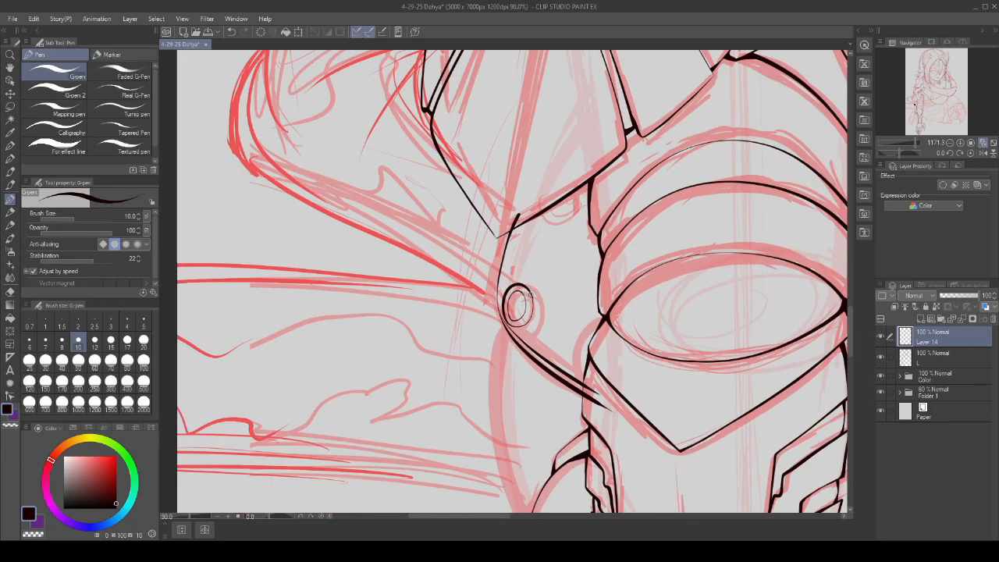
scroll(531, 296, "up", 6)
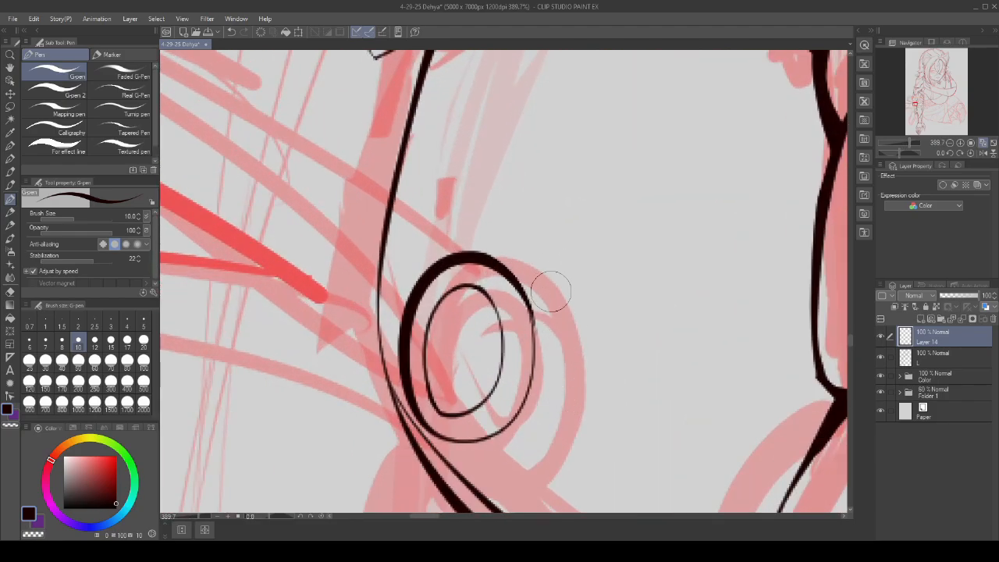
scroll(511, 191, "down", 4)
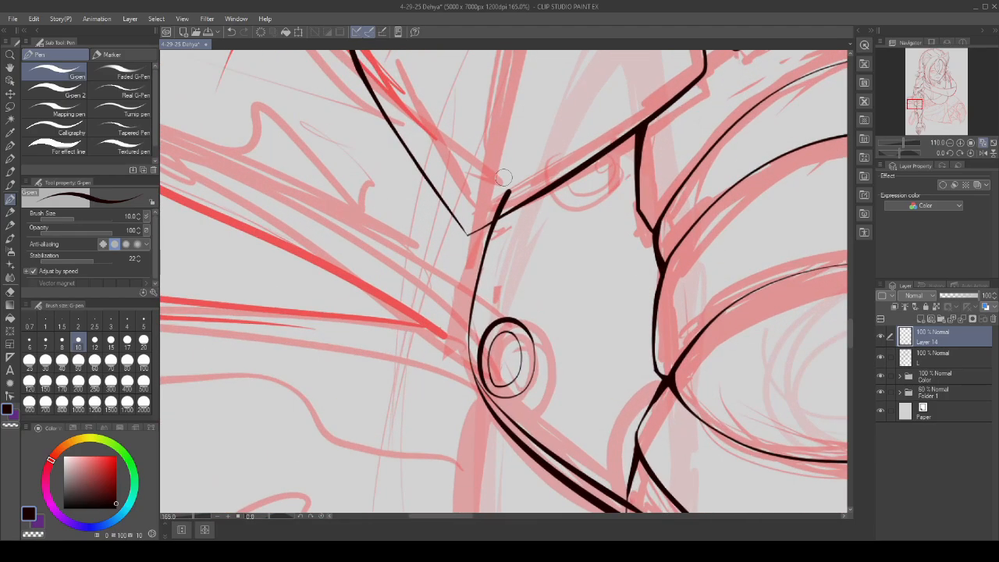
scroll(504, 178, "up", 2)
scroll(563, 181, "down", 2)
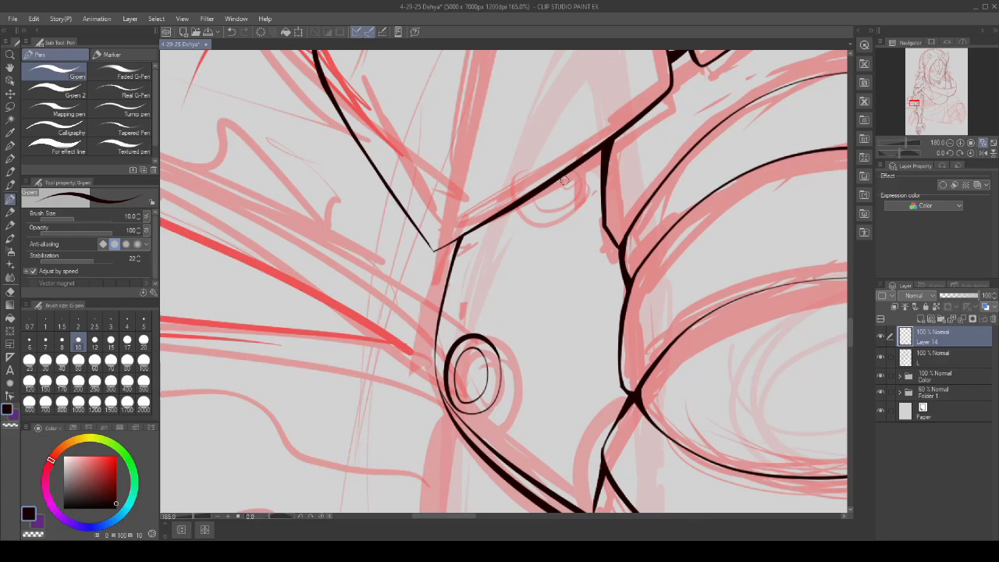
- Ink two nested half-round arcs beneath the upper plate's lower edge and trim the ends that cross it
scroll(526, 193, "up", 1)
left_click_drag(542, 221, 560, 160)
scroll(519, 187, "up", 2)
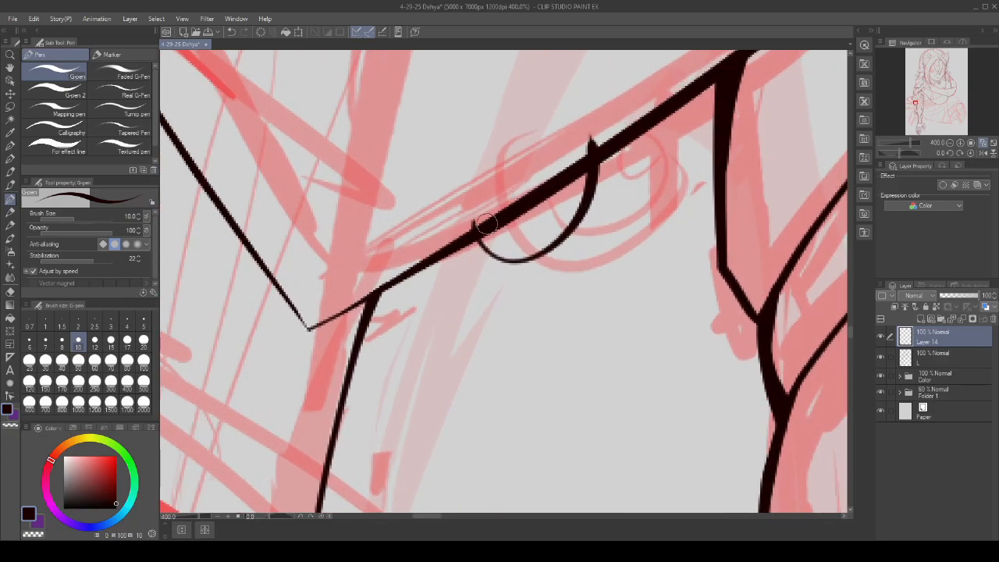
left_click_drag(595, 121, 592, 125)
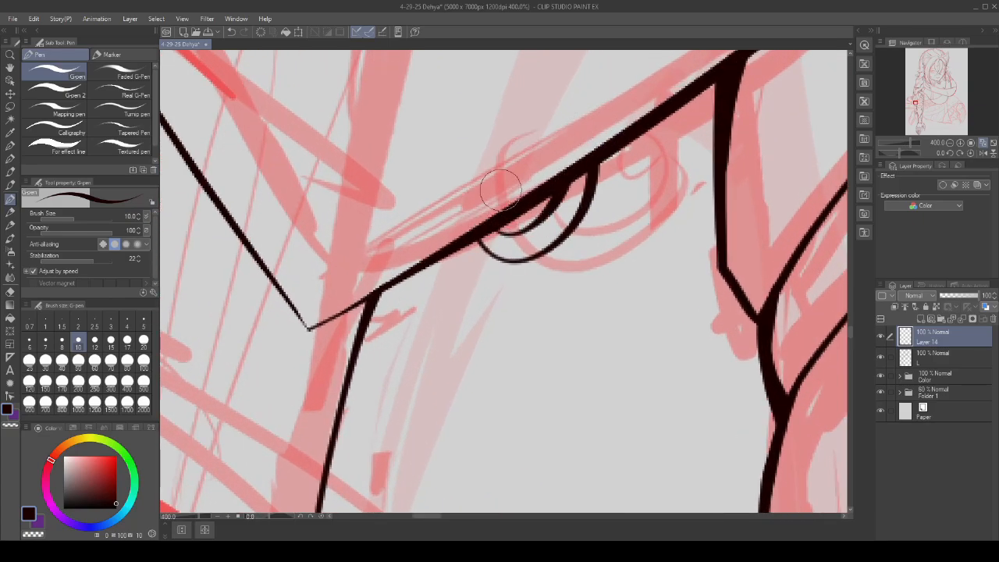
- Trim the two parallel curved lines where they overshoot the forearm guard's edge
scroll(500, 189, "down", 8)
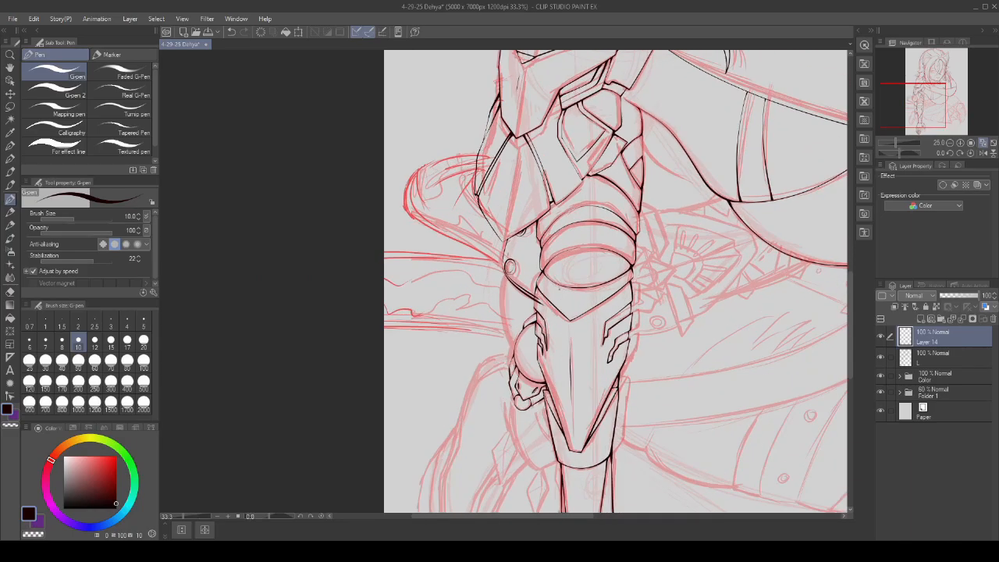
scroll(546, 333, "up", 6)
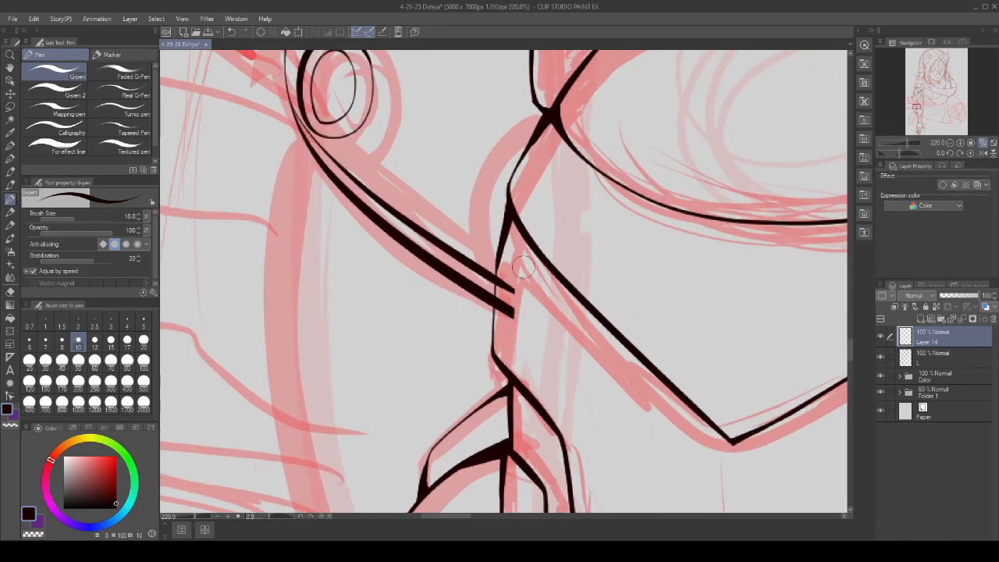
scroll(523, 267, "up", 2)
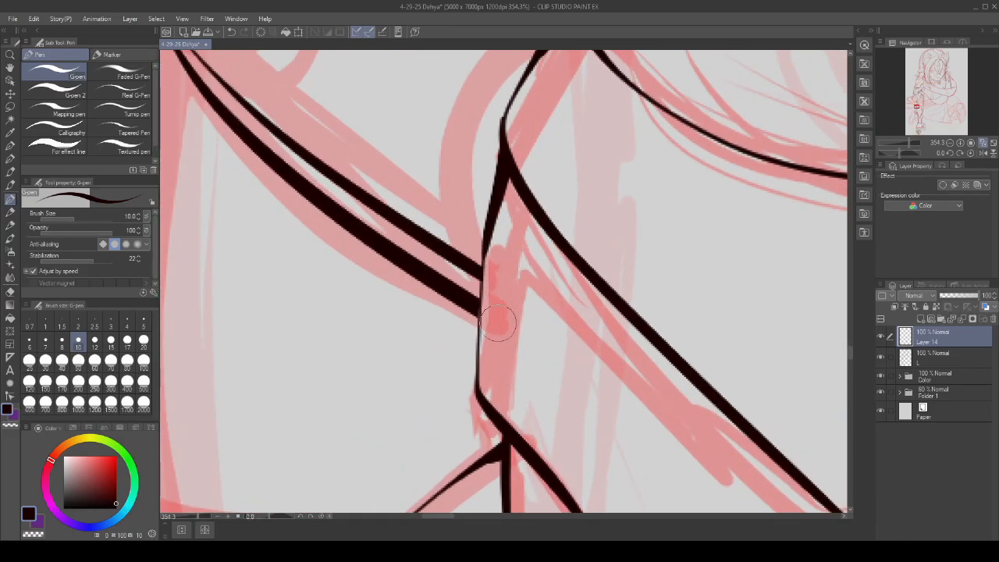
scroll(509, 289, "up", 3)
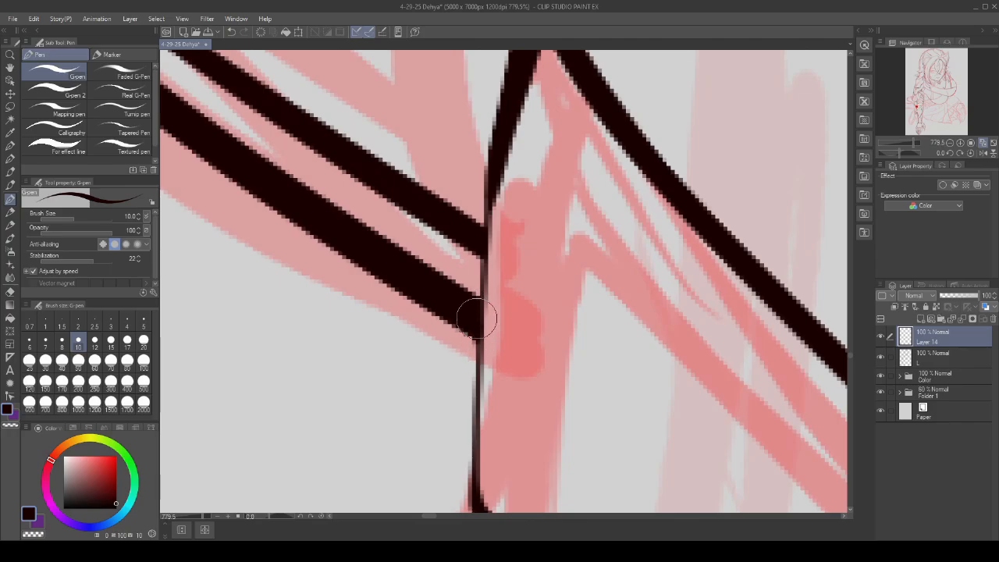
- Thicken the join between the curved side outline and the upper plate's lower edge, and save the drawing
scroll(477, 317, "down", 8)
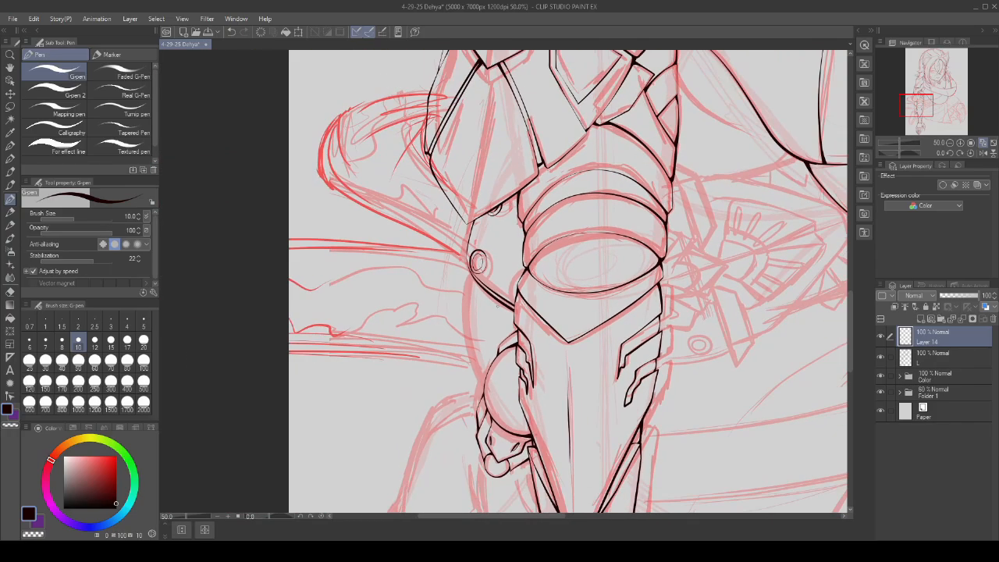
scroll(465, 274, "up", 8)
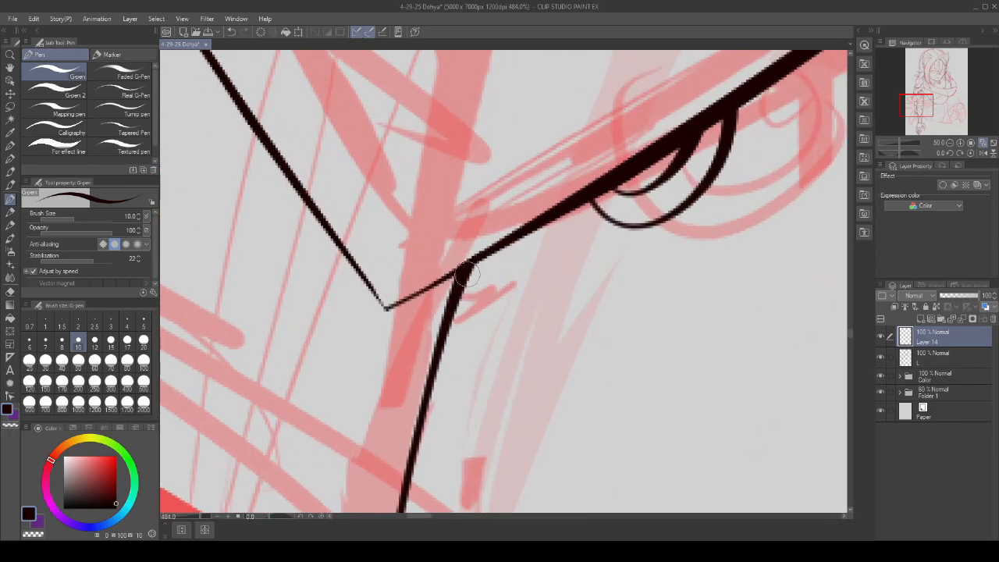
scroll(465, 273, "up", 2)
mouse_move(431, 380)
left_mouse_down()
mouse_move(455, 310)
mouse_move(521, 207)
left_mouse_up()
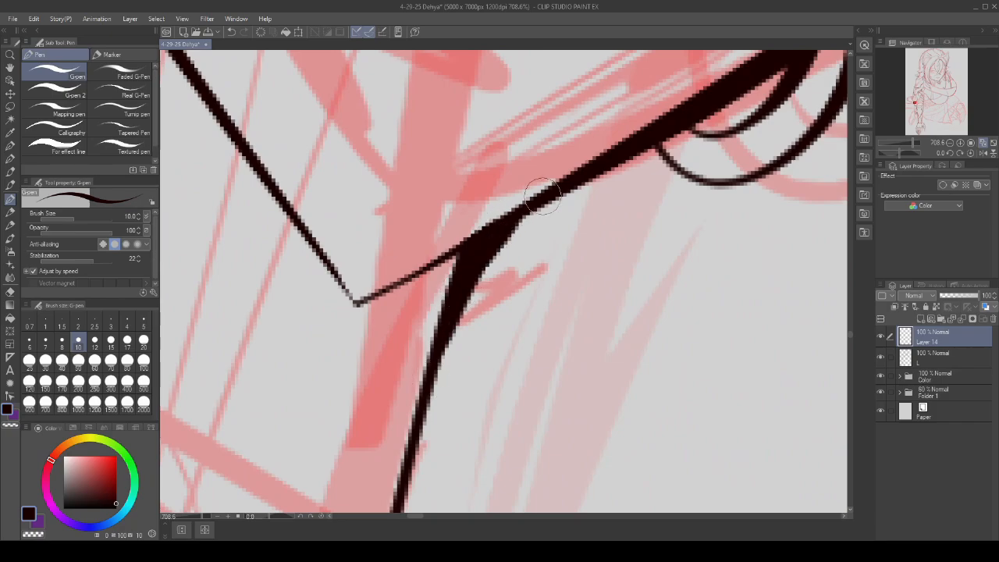
scroll(555, 187, "down", 8)
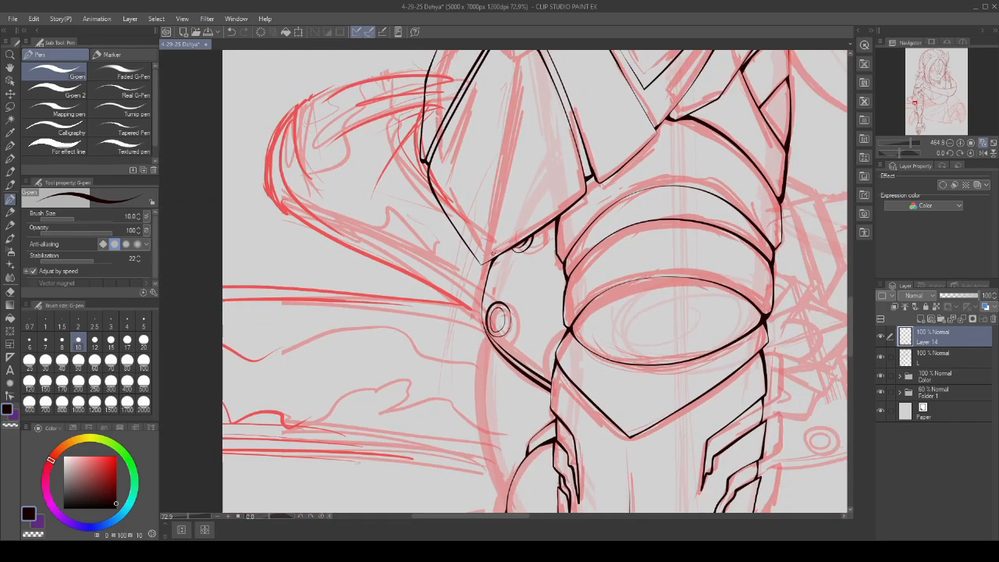
left_click(210, 33)
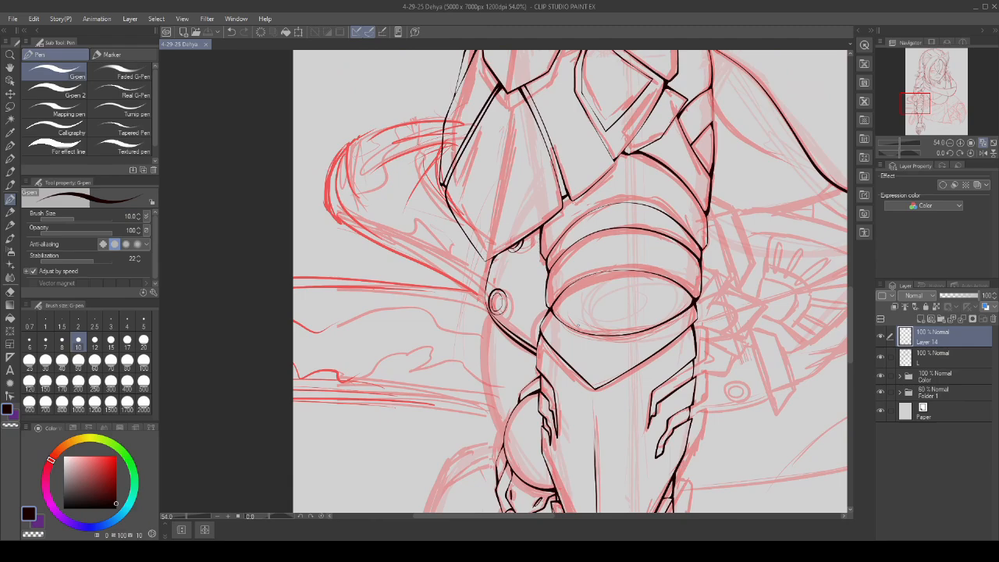
- Merge the finished ink layer into the layer below, add a new raster layer on top, and save the drawing
scroll(578, 327, "down", 4)
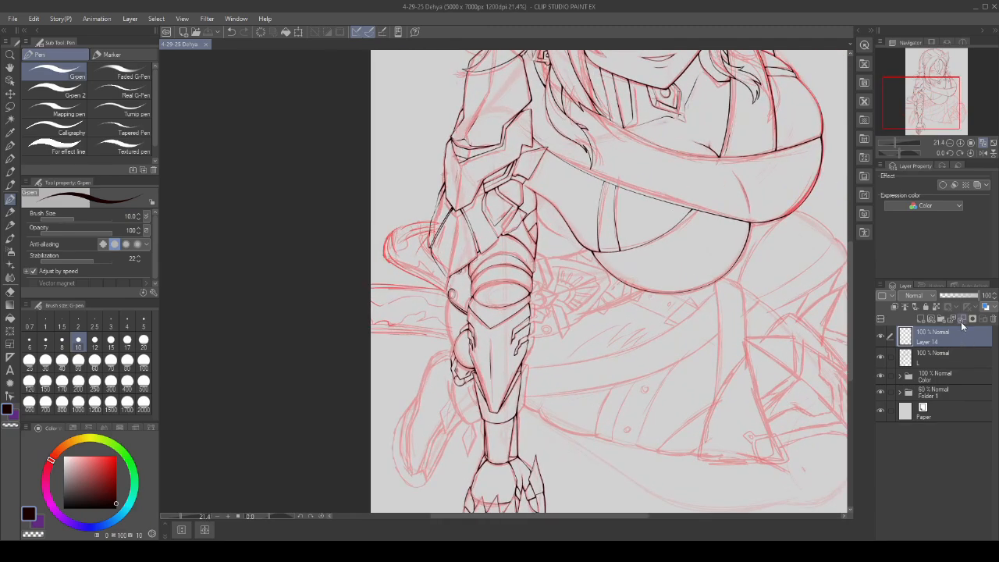
left_click(962, 321)
left_click(920, 319)
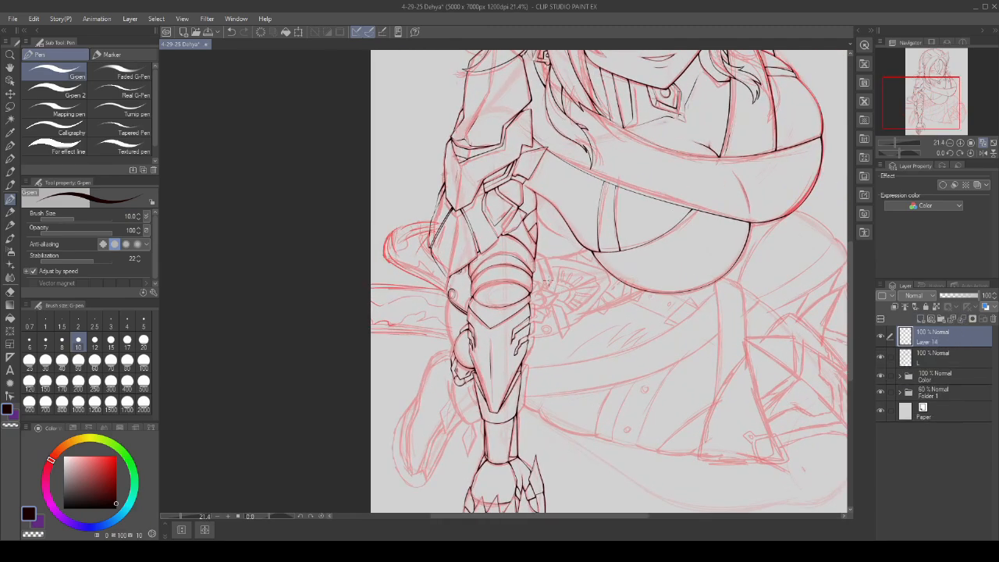
scroll(537, 288, "up", 4)
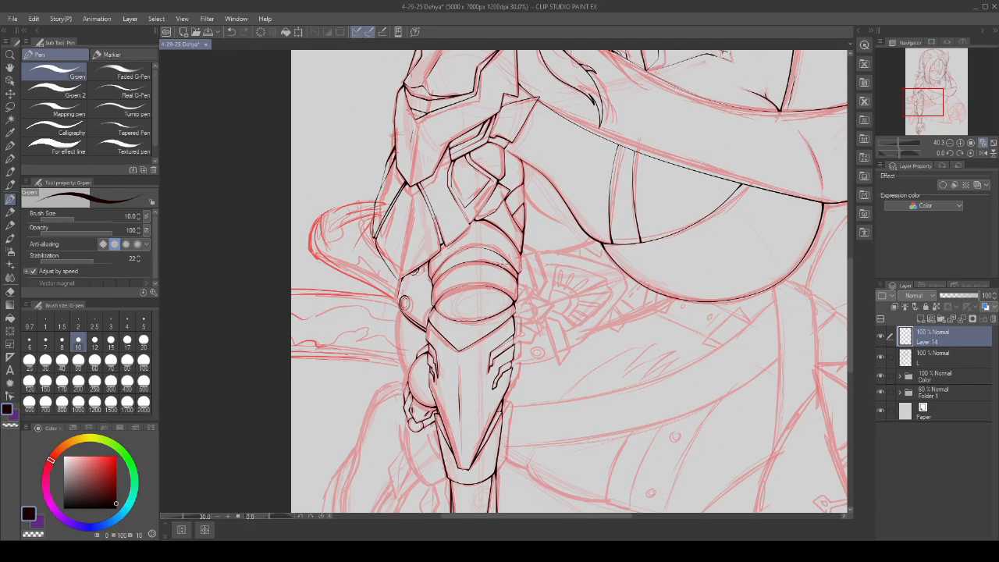
scroll(563, 266, "down", 4)
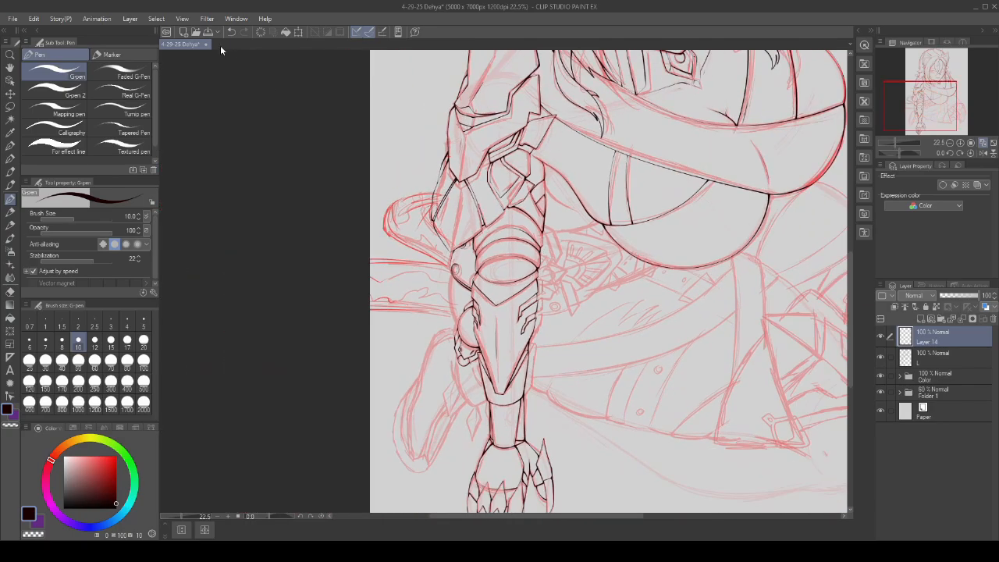
key("ctrl+s")
scroll(609, 281, "down", 2)
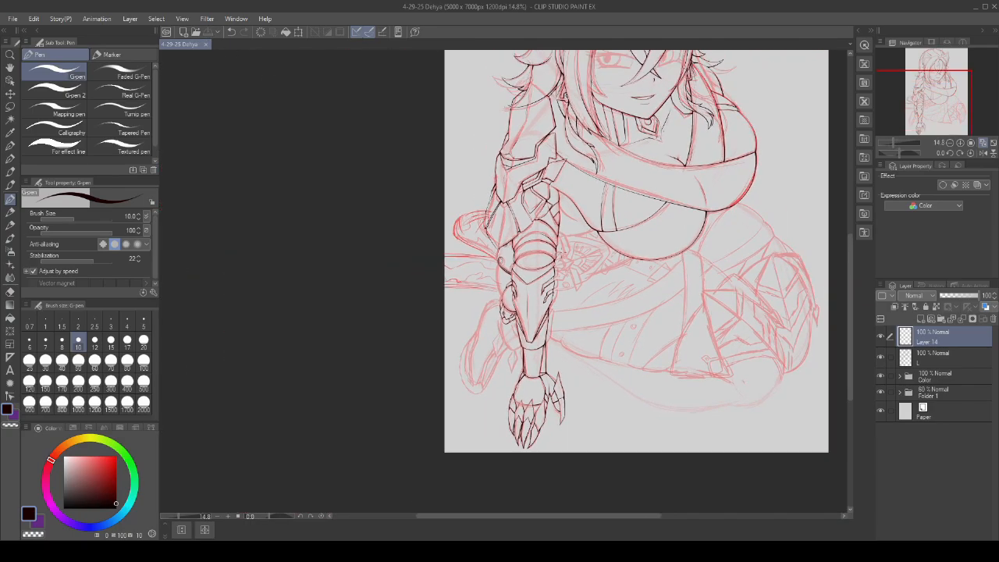
- Ink the forearm's curved outer outline from the round rivet down to the lower round plate and thicken its upper join
scroll(609, 281, "up", 2)
scroll(609, 281, "down", 2)
scroll(609, 281, "up", 3)
scroll(461, 309, "up", 5)
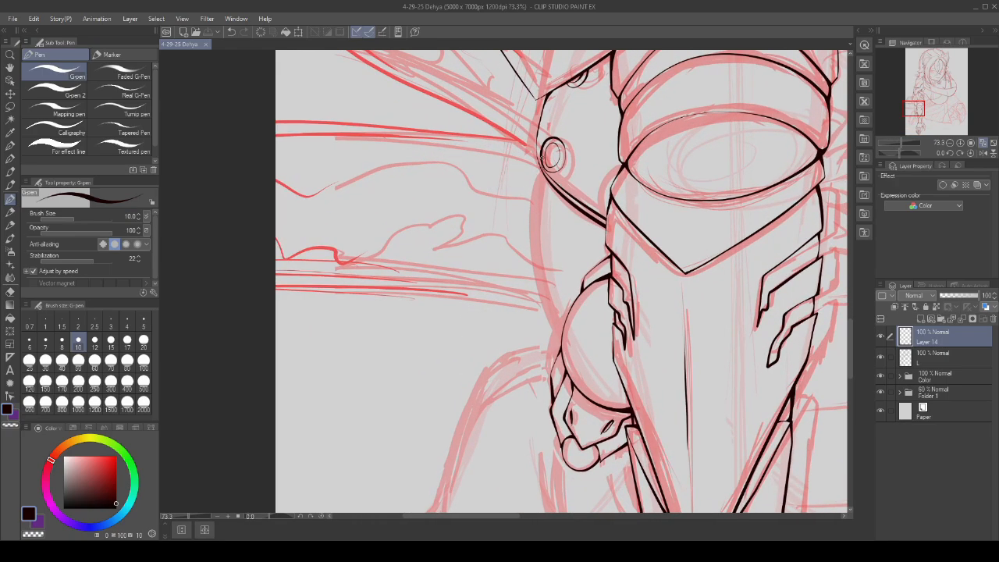
left_click_drag(526, 243, 550, 332)
key("ctrl+z")
scroll(506, 288, "up", 6)
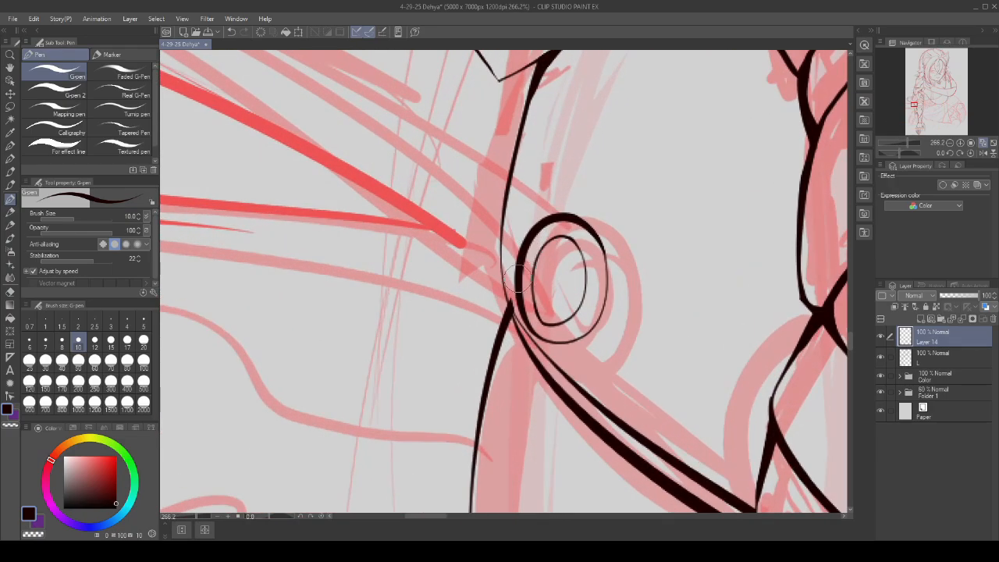
scroll(515, 289, "up", 4)
left_click_drag(468, 422, 533, 312)
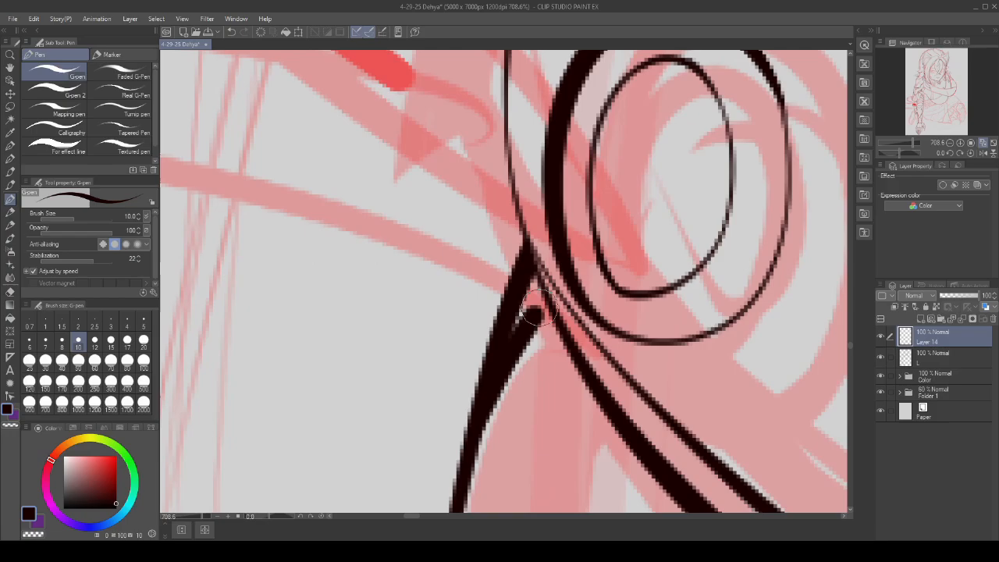
scroll(515, 289, "down", 8)
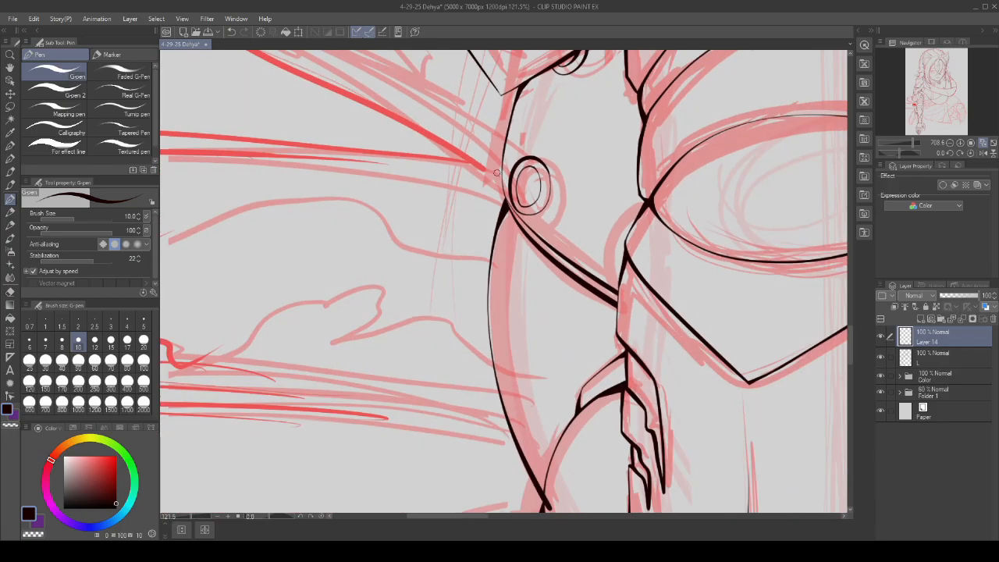
- Thicken the curved outline where it meets the lower round plate, trim its overshooting end, and save the drawing
scroll(490, 313, "up", 2)
scroll(490, 314, "up", 5)
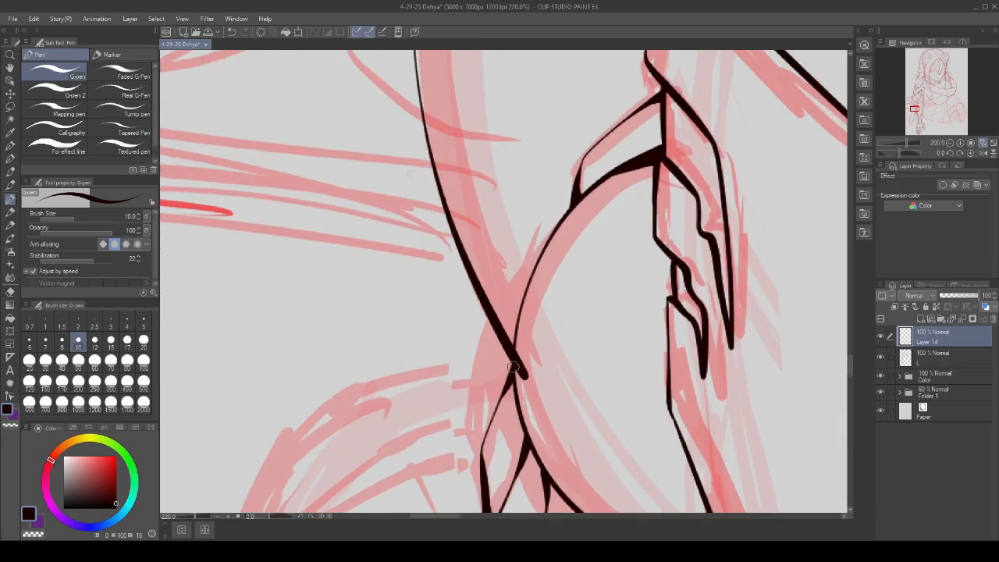
scroll(541, 388, "down", 1)
scroll(546, 382, "up", 1)
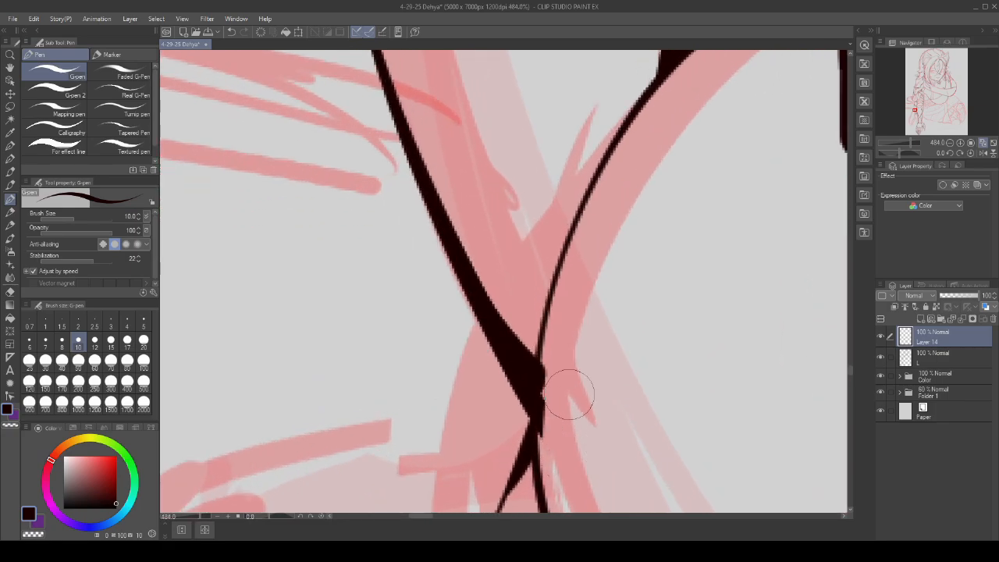
mouse_move(550, 387)
left_mouse_down()
mouse_move(564, 408)
mouse_move(560, 439)
left_mouse_up()
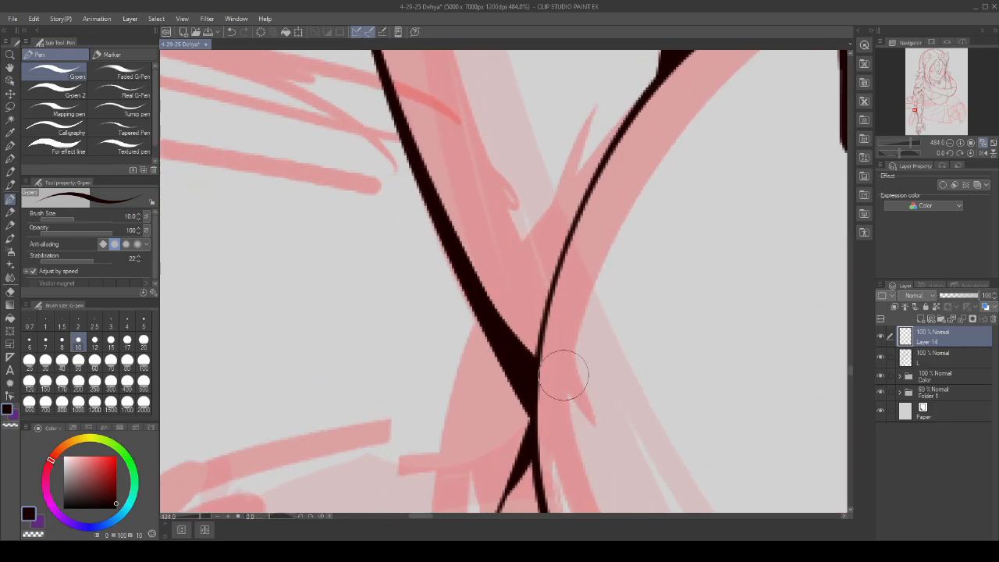
scroll(563, 375, "down", 10)
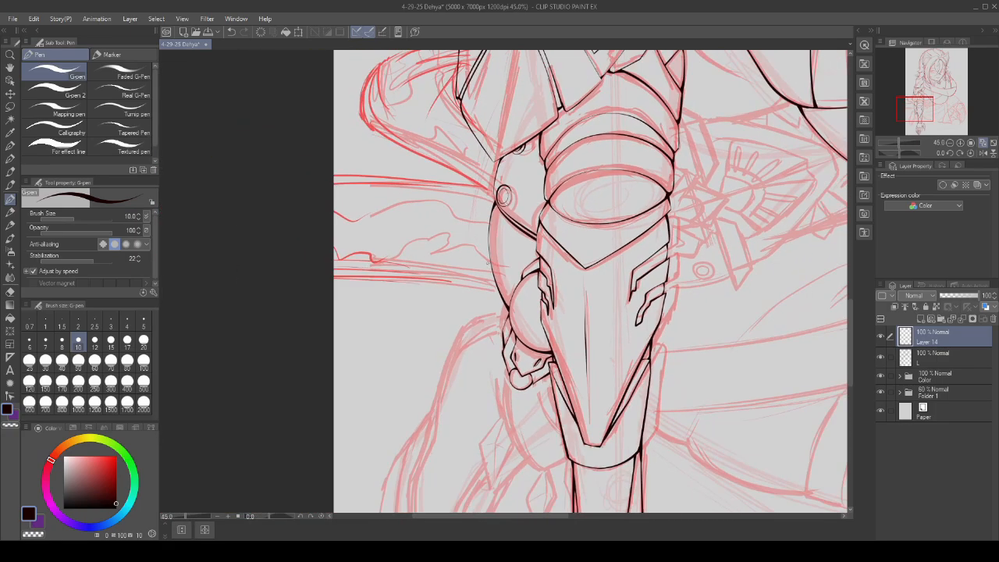
scroll(492, 242, "down", 2)
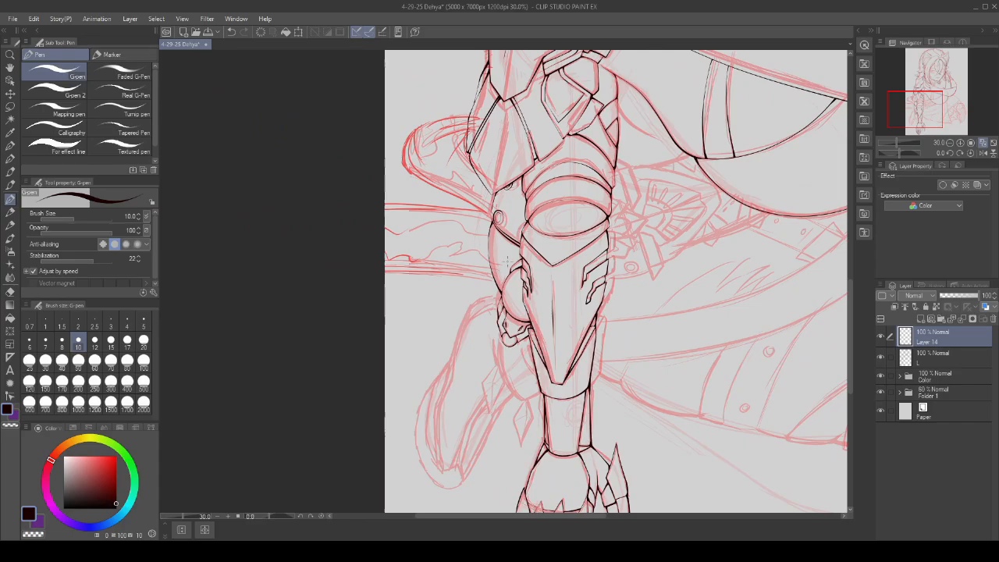
scroll(507, 262, "up", 3)
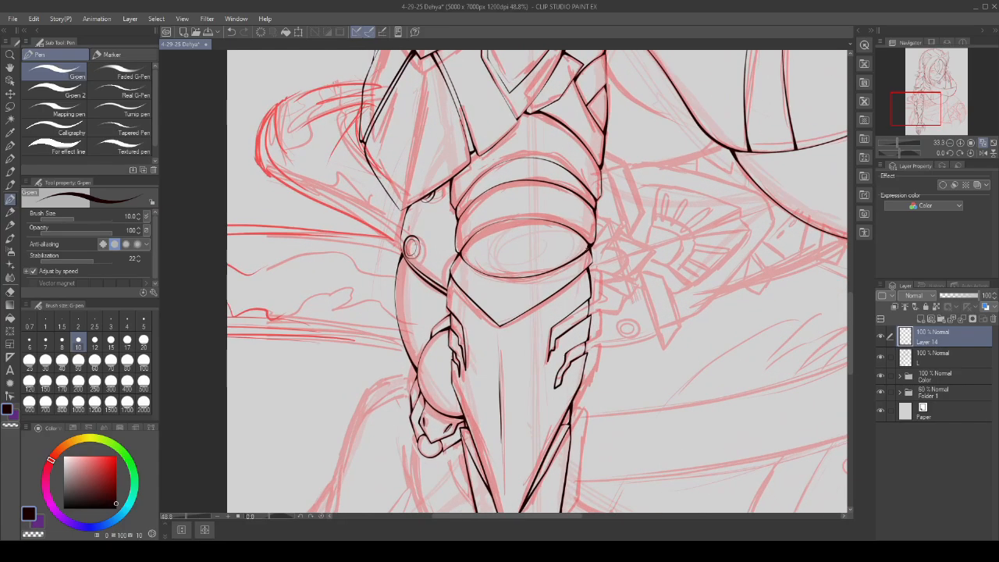
scroll(537, 281, "down", 2)
scroll(537, 281, "up", 1)
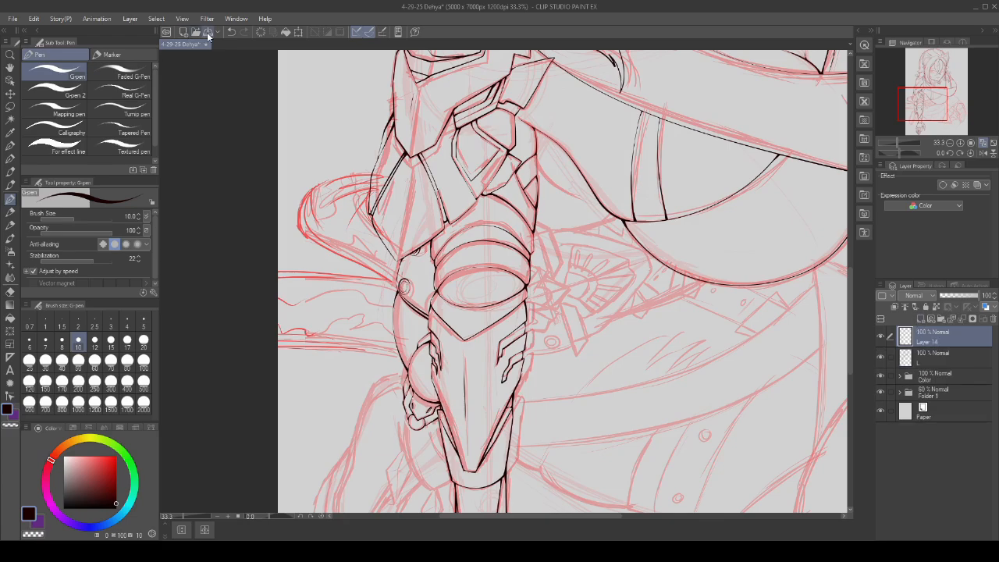
scroll(595, 259, "down", 2)
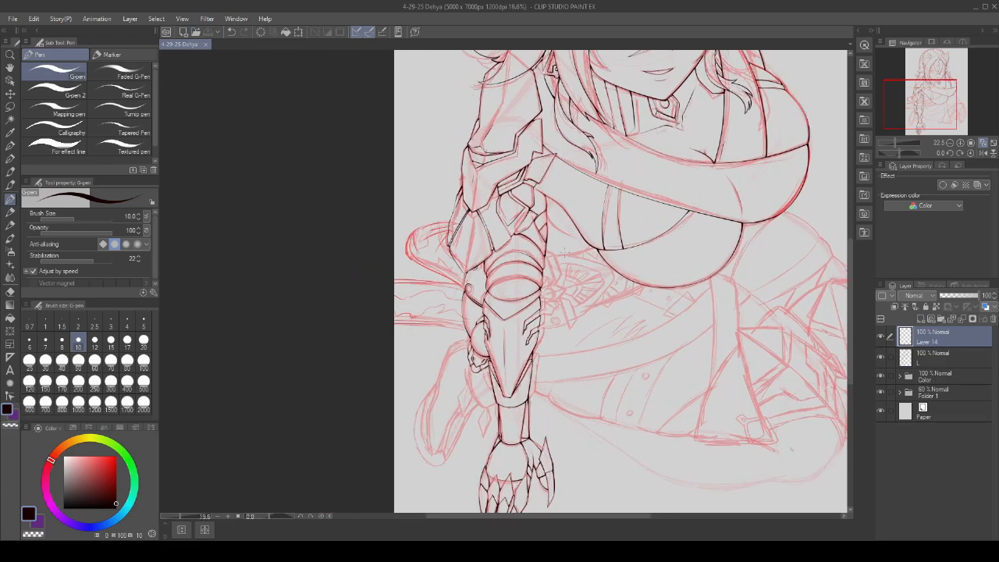
- Rotate the canvas to about -74.6 degrees so the sketched waist ornament beside the armoured arm stands upright
left_click_drag(900, 154, 890, 155)
scroll(577, 244, "down", 2)
scroll(575, 242, "up", 3)
scroll(574, 244, "up", 5)
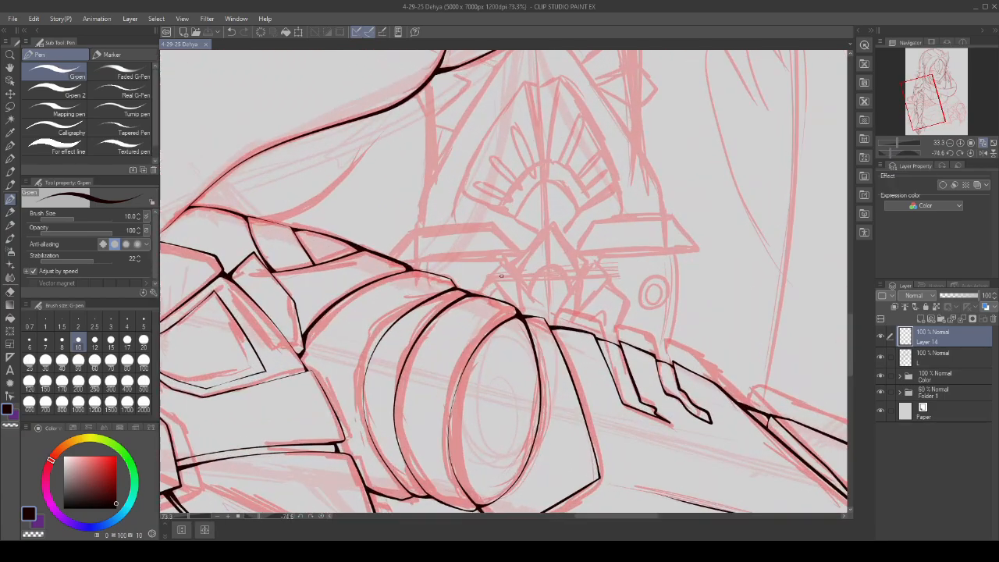
scroll(491, 310, "up", 1)
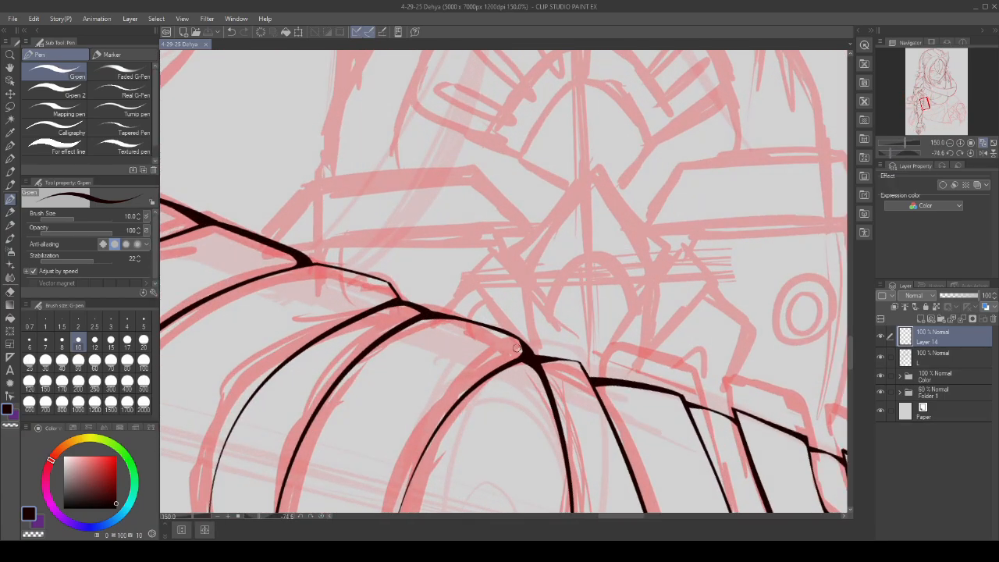
left_click_drag(472, 283, 505, 328)
left_click_drag(497, 248, 587, 363)
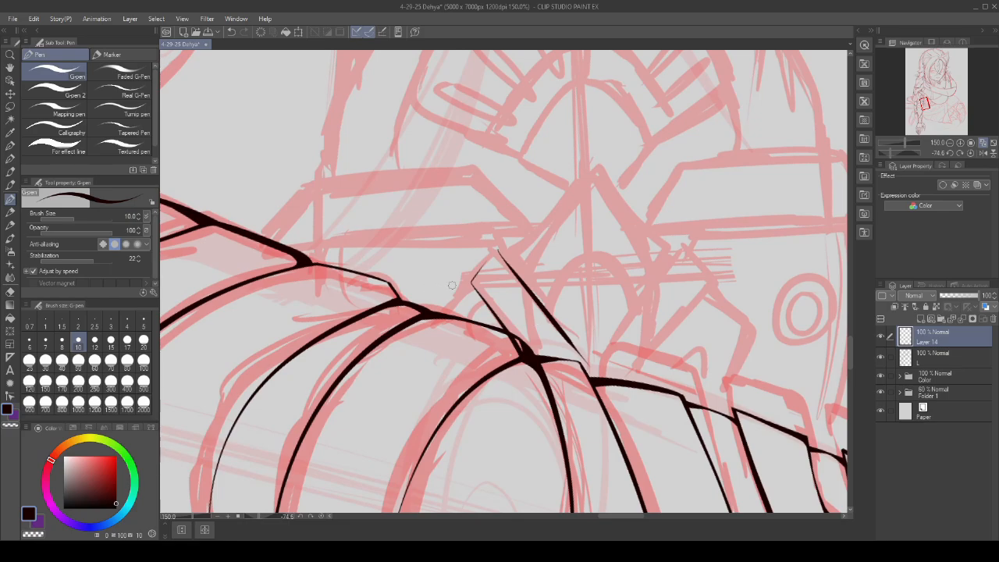
key("ctrl+z")
key("ctrl+z")
- Ink the first slanted bar of the ornament's V shape, from the arm's edge to its tip and back down
left_click_drag(474, 277, 515, 353)
scroll(488, 253, "up", 1)
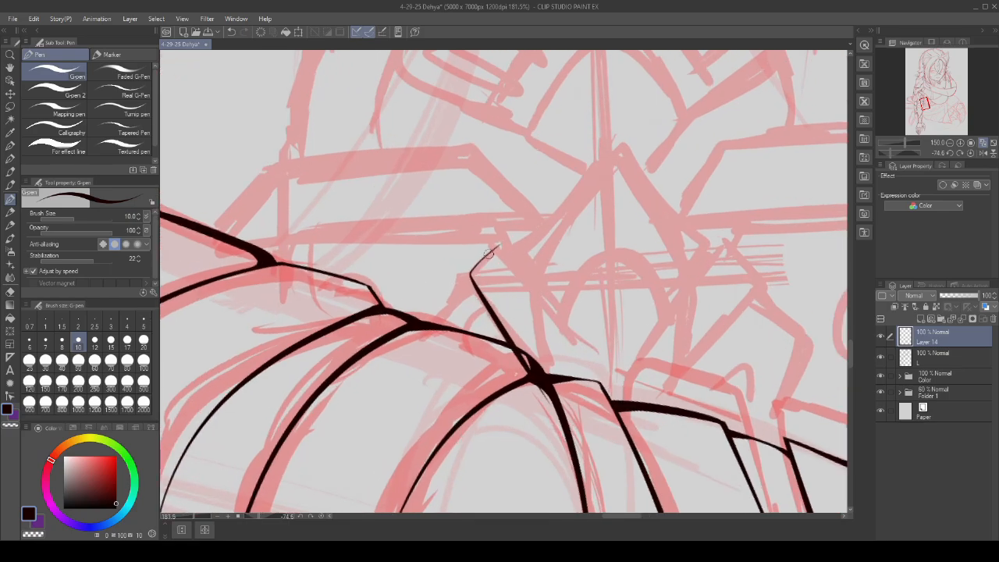
left_click_drag(527, 278, 626, 392)
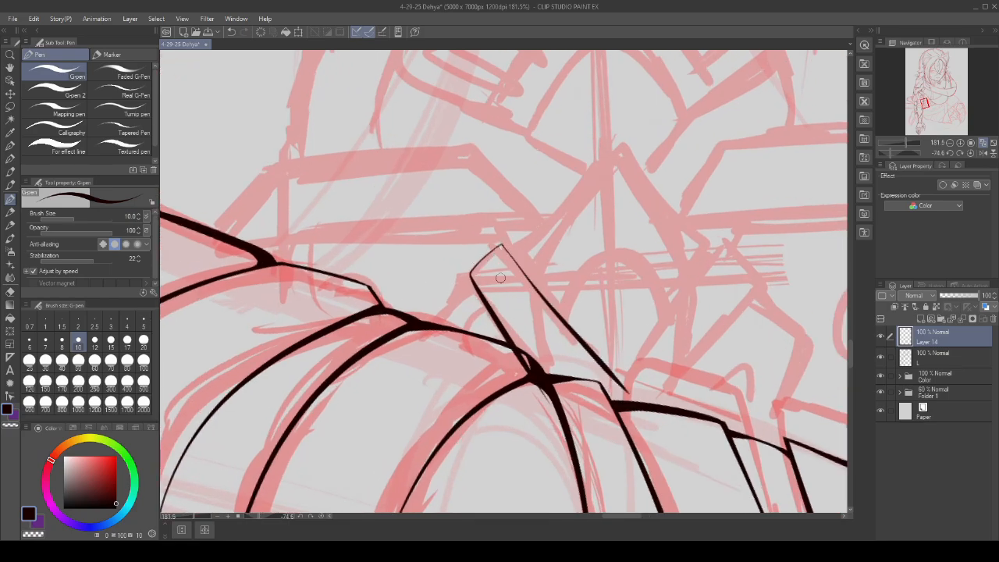
- Ink the mirrored second bar of the V, clean up the point where the bars meet, and thin the bar's outer line
scroll(554, 306, "down", 1)
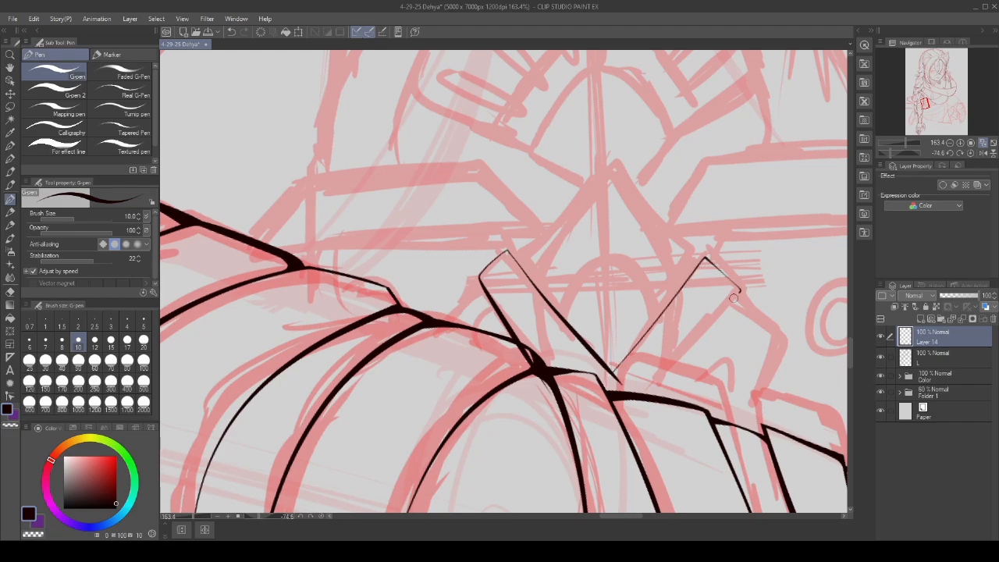
left_click_drag(733, 297, 628, 421)
scroll(682, 373, "up", 4)
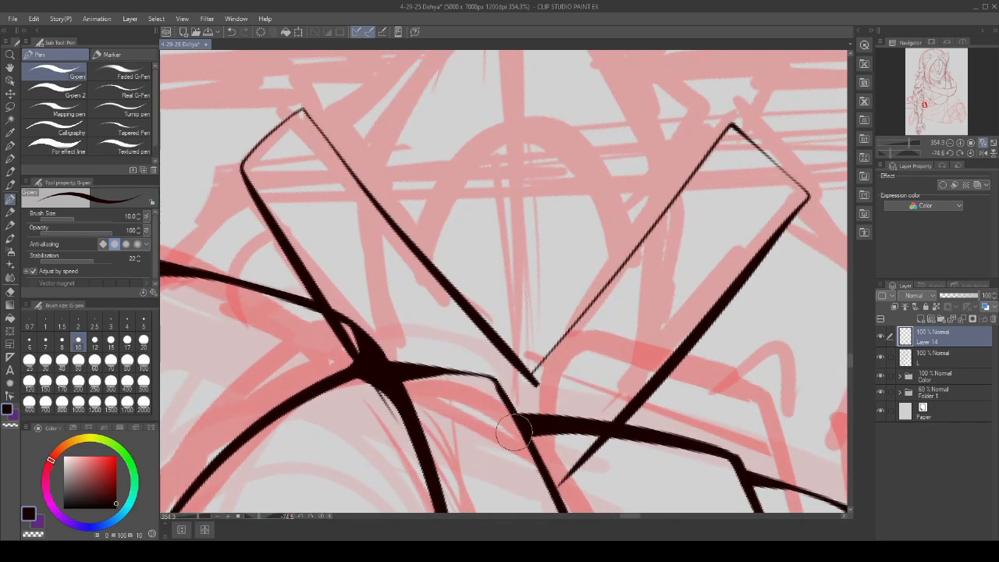
left_click_drag(535, 384, 559, 380)
scroll(553, 400, "down", 2)
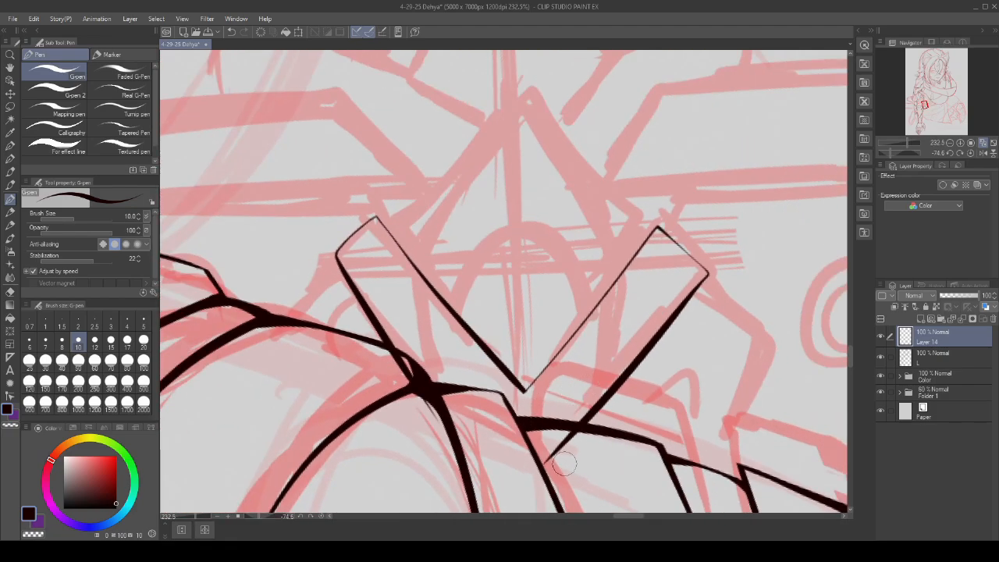
left_click_drag(565, 464, 738, 266)
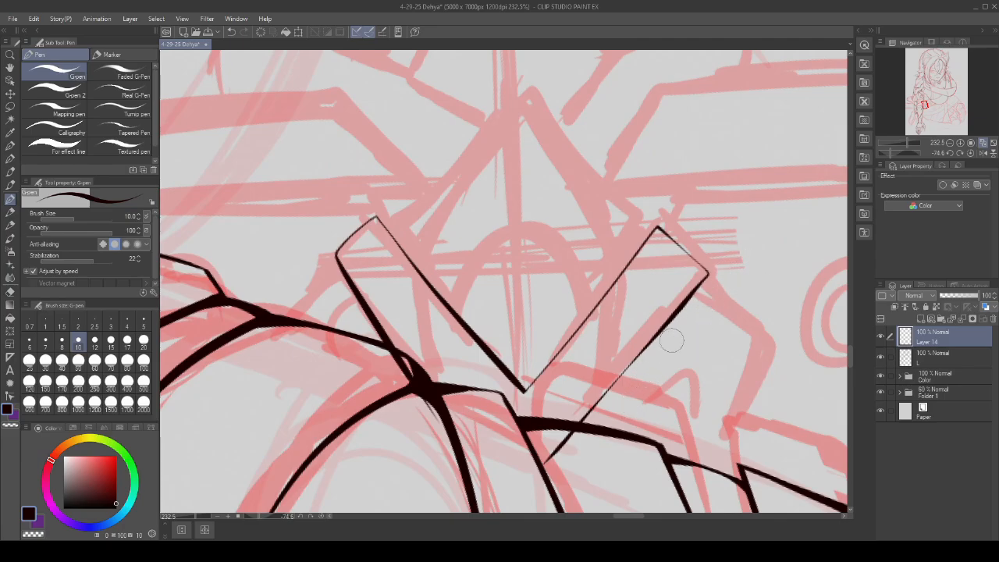
- Ink the angled plate and small rounded tab beside the second bar, plus a slanted line running off the first bar
scroll(547, 229, "down", 5)
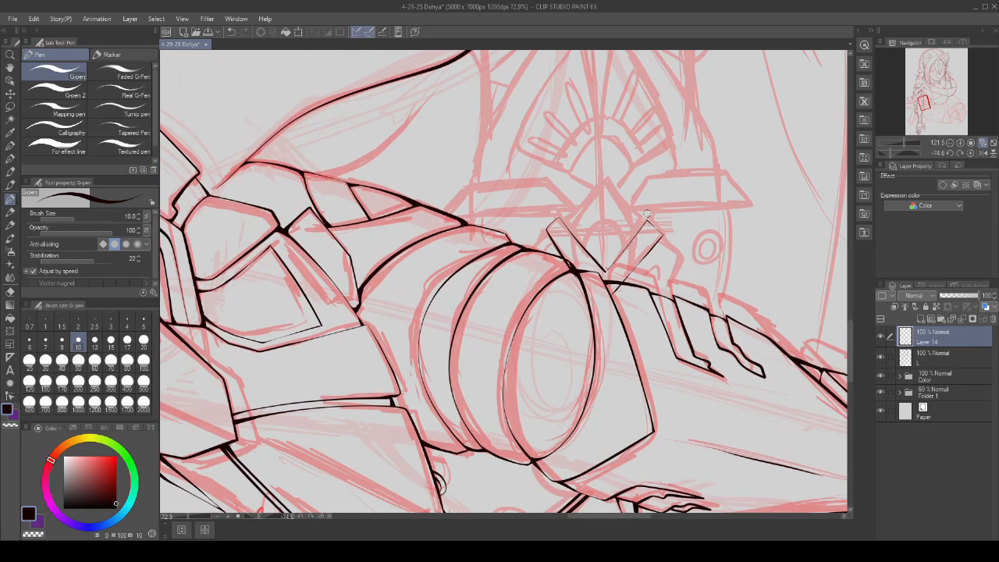
scroll(546, 230, "up", 4)
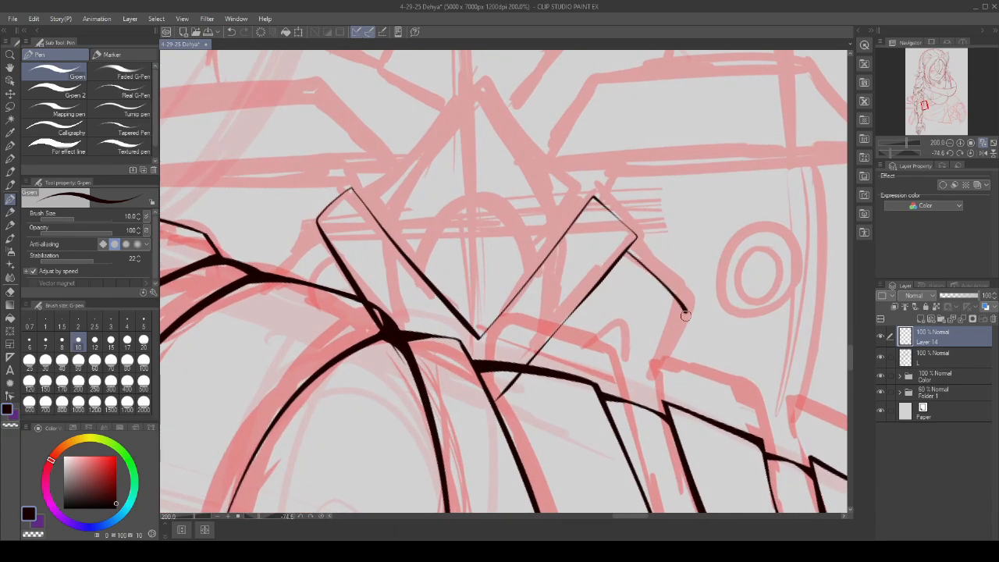
left_click_drag(685, 315, 601, 433)
left_click_drag(592, 343, 594, 408)
scroll(571, 340, "down", 3)
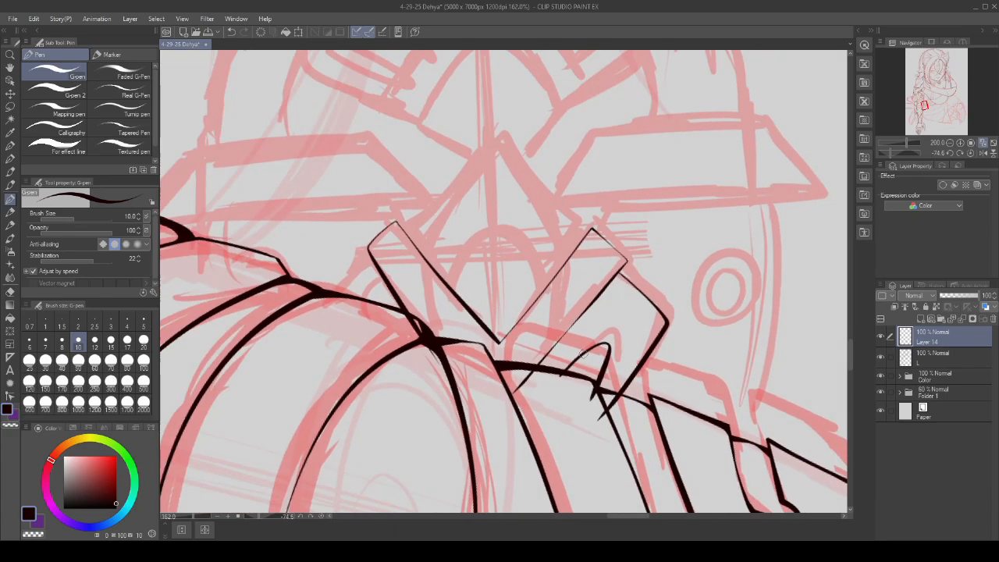
scroll(431, 281, "up", 3)
left_click_drag(434, 288, 377, 357)
- Refine the angled plate's upper line near its join with the V's second bar
scroll(639, 319, "up", 6)
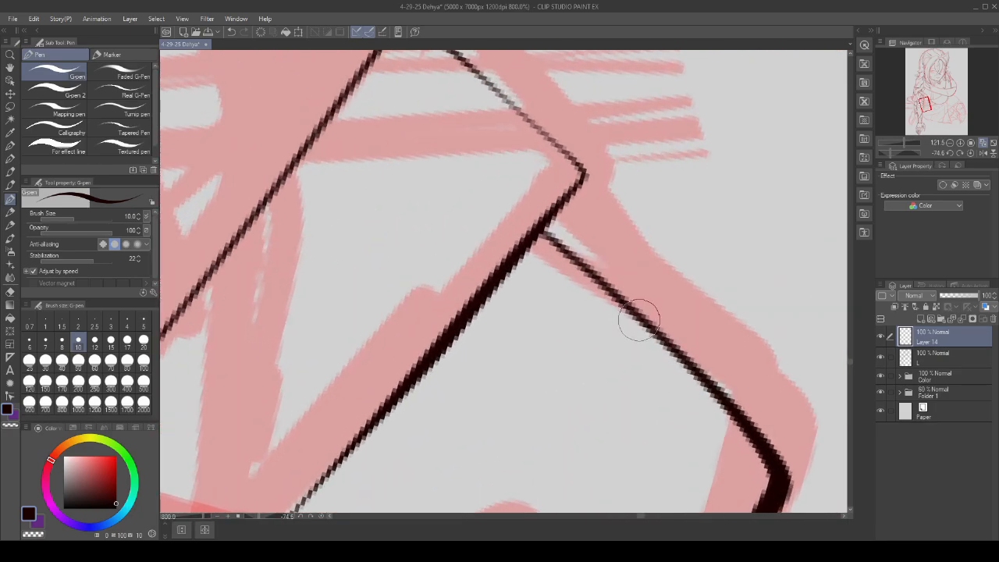
mouse_move(639, 318)
left_mouse_down()
mouse_move(534, 242)
mouse_move(548, 239)
mouse_move(594, 285)
mouse_move(533, 234)
mouse_move(515, 258)
mouse_move(558, 263)
mouse_move(541, 248)
mouse_move(597, 285)
left_mouse_up()
scroll(477, 354, "down", 5)
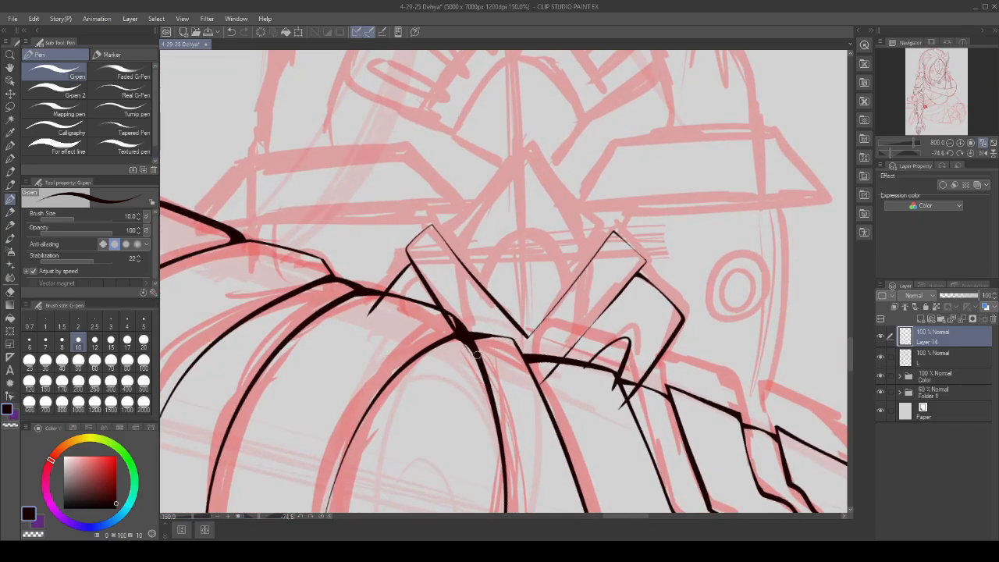
- Trim the ends of the second bar and the angled plate where they overshoot the armoured arm's edge
scroll(476, 354, "up", 5)
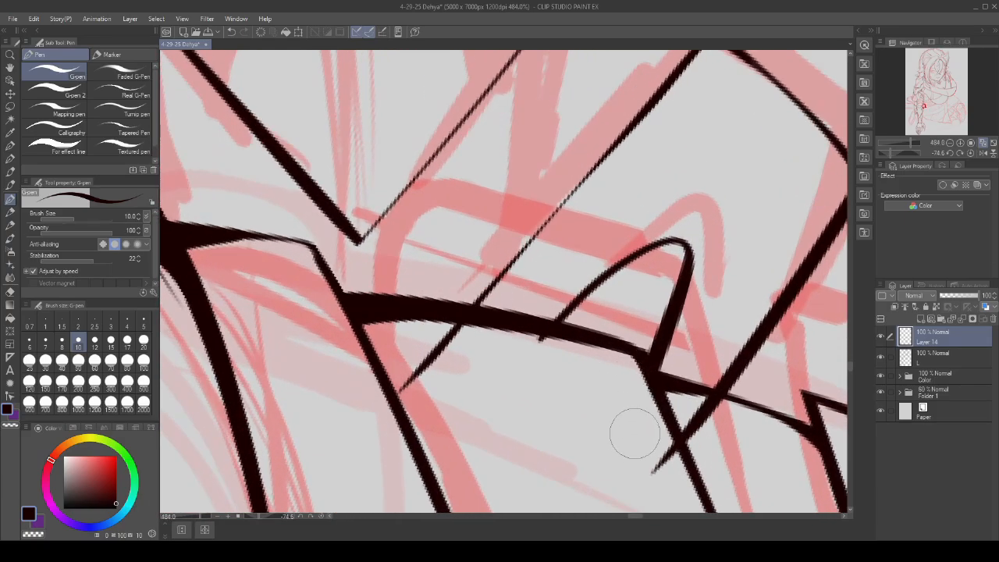
mouse_move(653, 467)
left_mouse_down()
mouse_move(694, 414)
mouse_move(680, 423)
left_mouse_up()
mouse_move(400, 388)
left_mouse_down()
mouse_move(424, 367)
mouse_move(506, 346)
left_mouse_up()
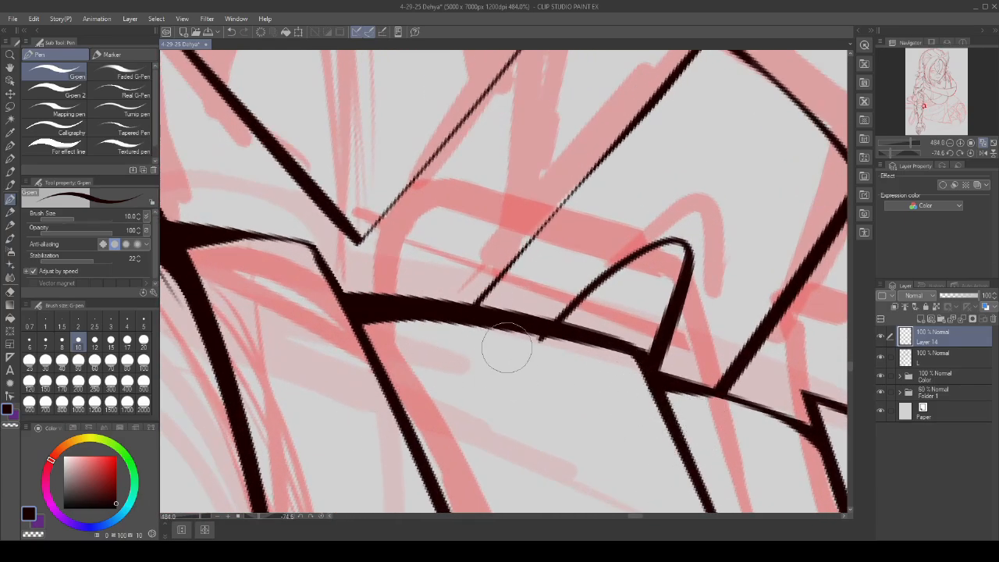
scroll(506, 348, "down", 3)
- Thicken the short curved line beside the V's first bar and trim its end where it crosses the armoured arm's edge
scroll(426, 266, "up", 5)
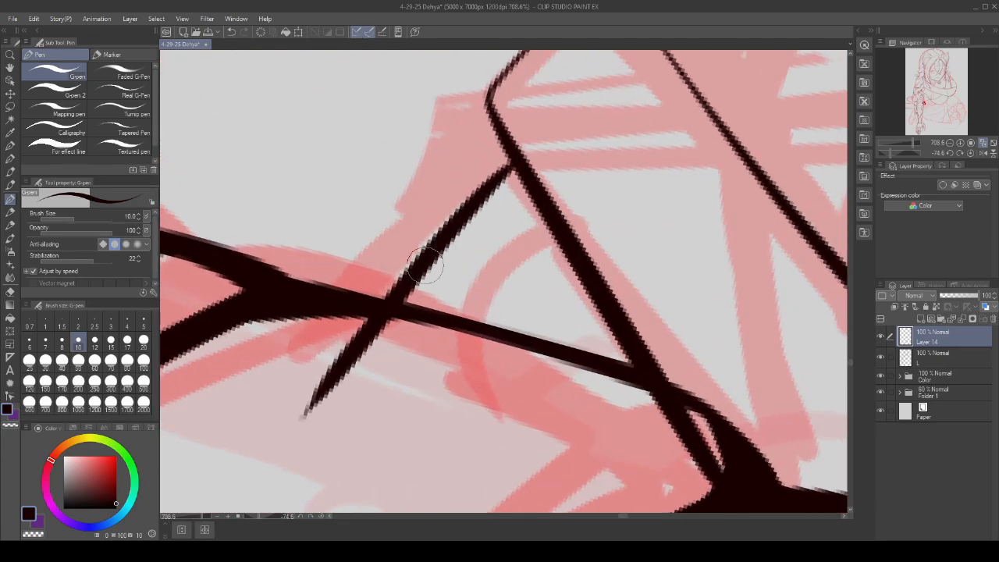
mouse_move(425, 265)
left_mouse_down()
mouse_move(406, 297)
mouse_move(456, 224)
mouse_move(503, 184)
left_mouse_up()
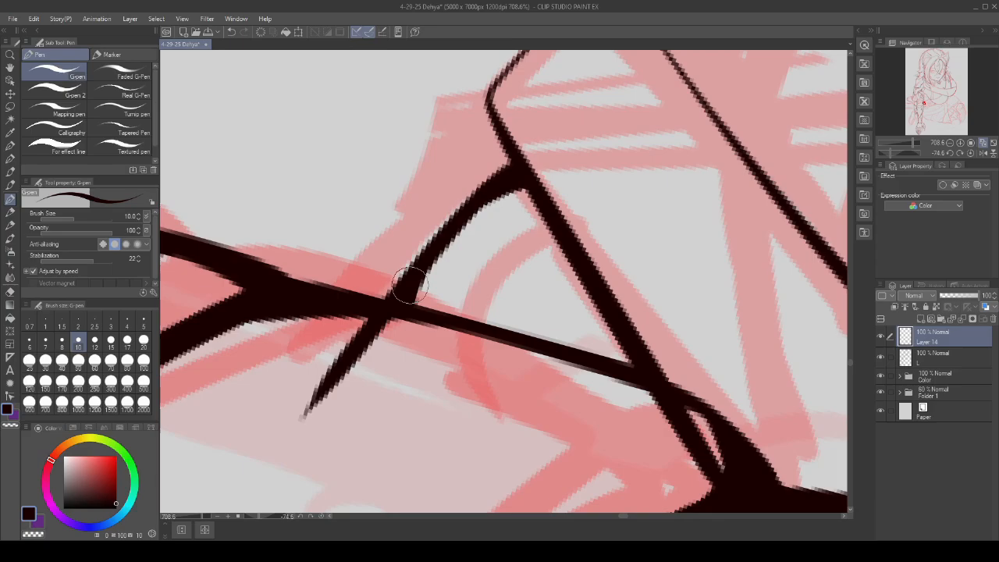
mouse_move(290, 435)
left_mouse_down()
mouse_move(355, 364)
mouse_move(399, 353)
left_mouse_up()
scroll(399, 353, "down", 5)
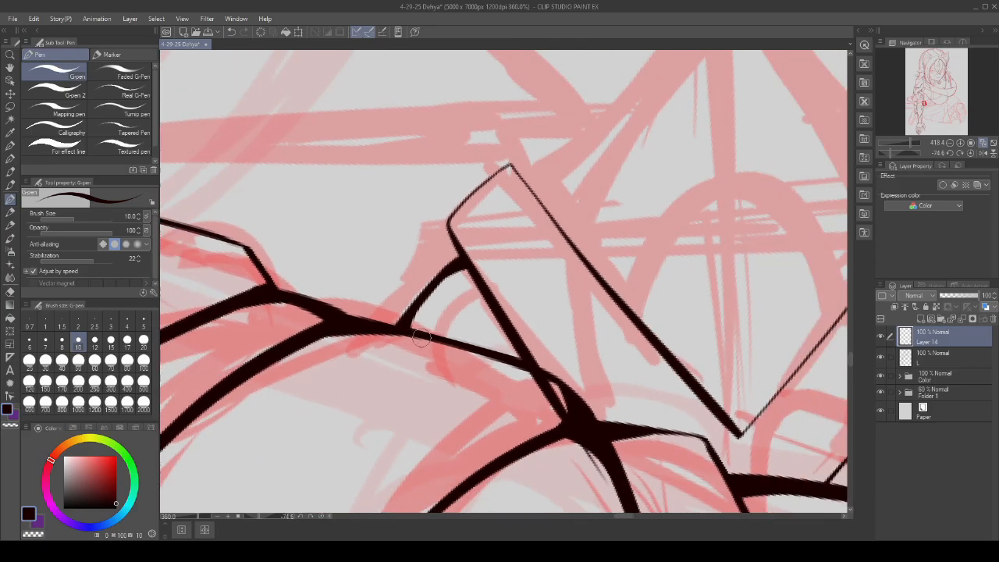
scroll(499, 351, "up", 2)
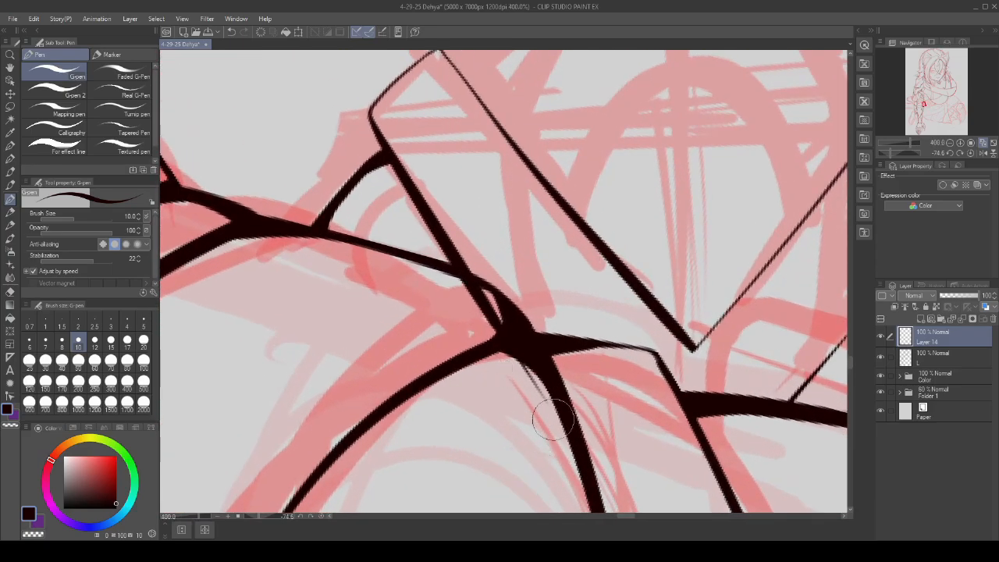
- Fill the small gap where the V's first bar meets the arm's edge and save the drawing
scroll(435, 301, "down", 3)
scroll(434, 302, "down", 1)
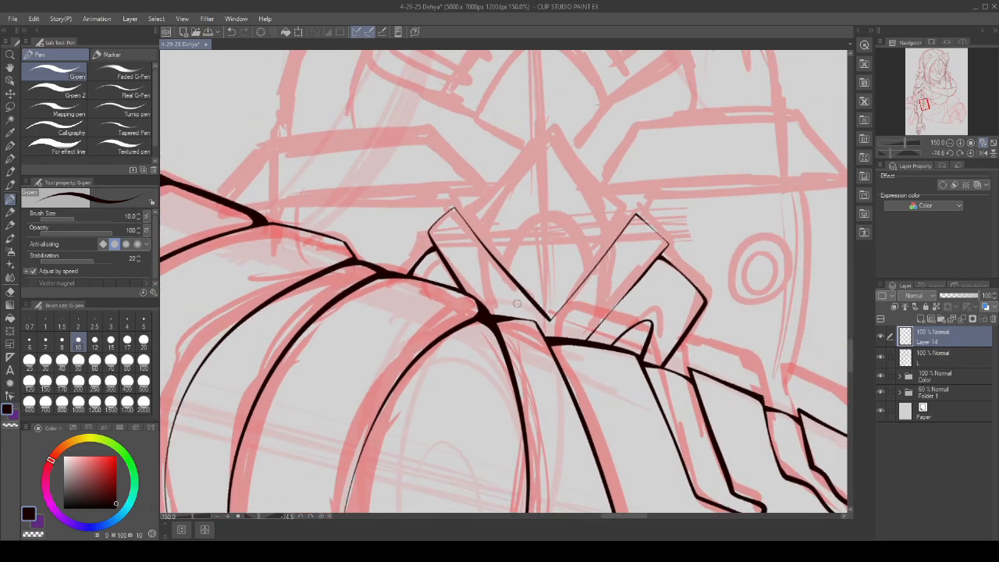
scroll(528, 271, "up", 3)
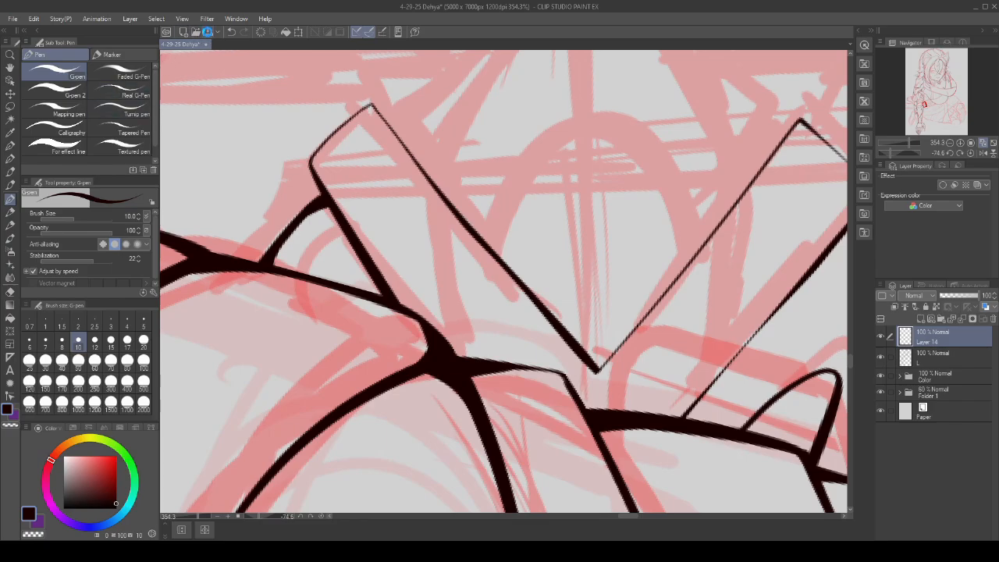
scroll(542, 257, "down", 5)
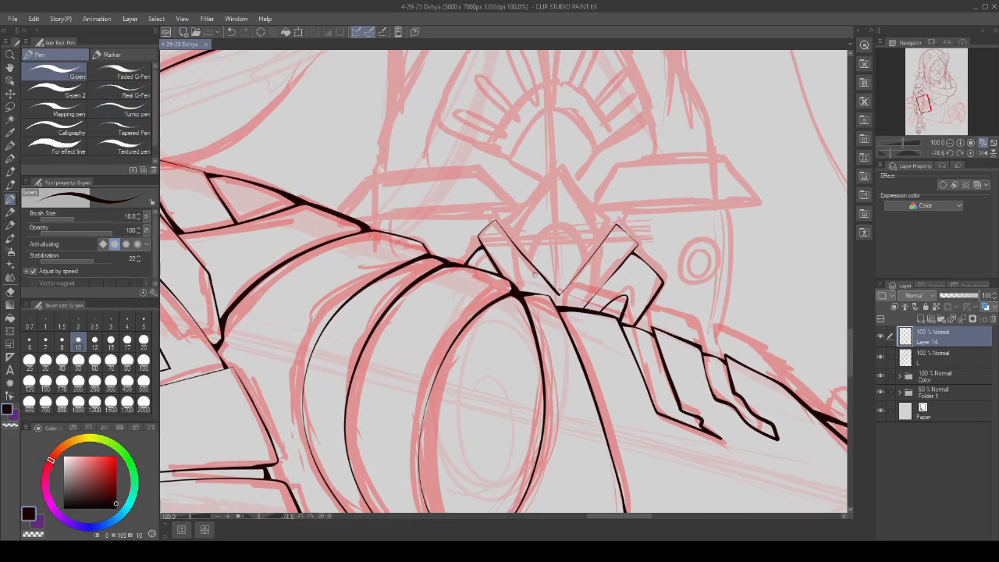
scroll(536, 275, "down", 1)
scroll(569, 221, "up", 2)
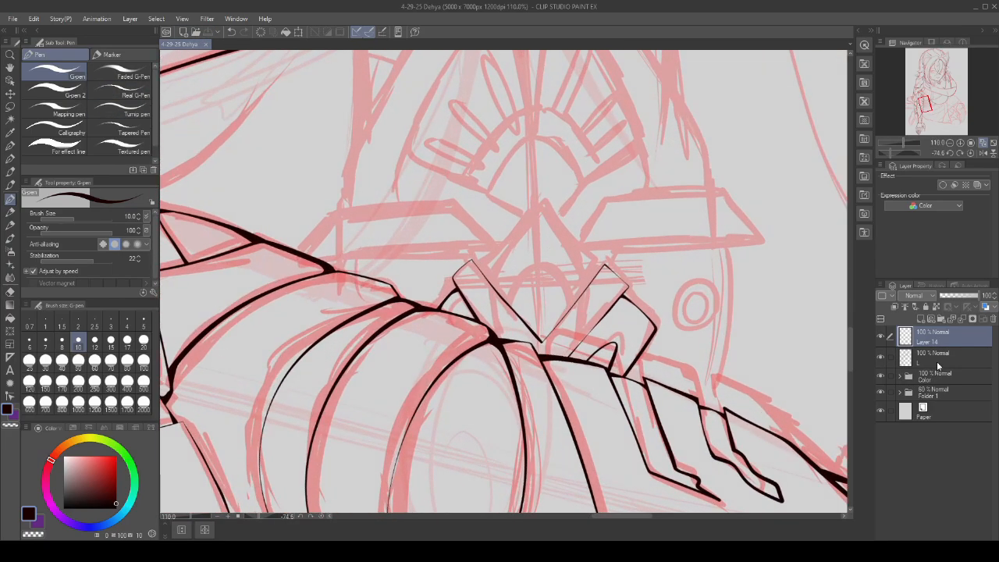
- Ink the round arch between the V's two bars and trim its ends where they cross the bars
scroll(501, 326, "up", 4)
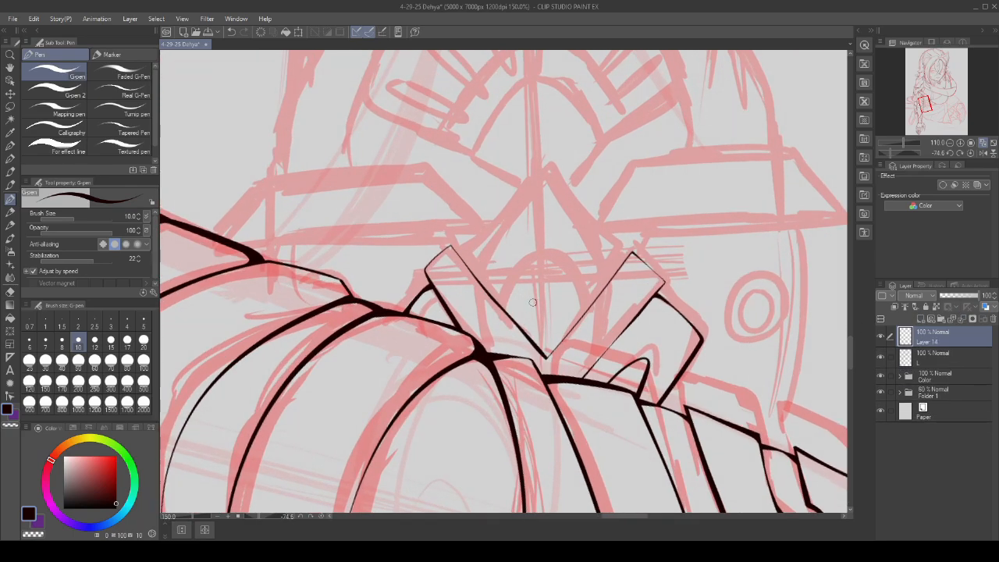
left_click_drag(535, 250, 620, 348)
scroll(551, 297, "down", 2)
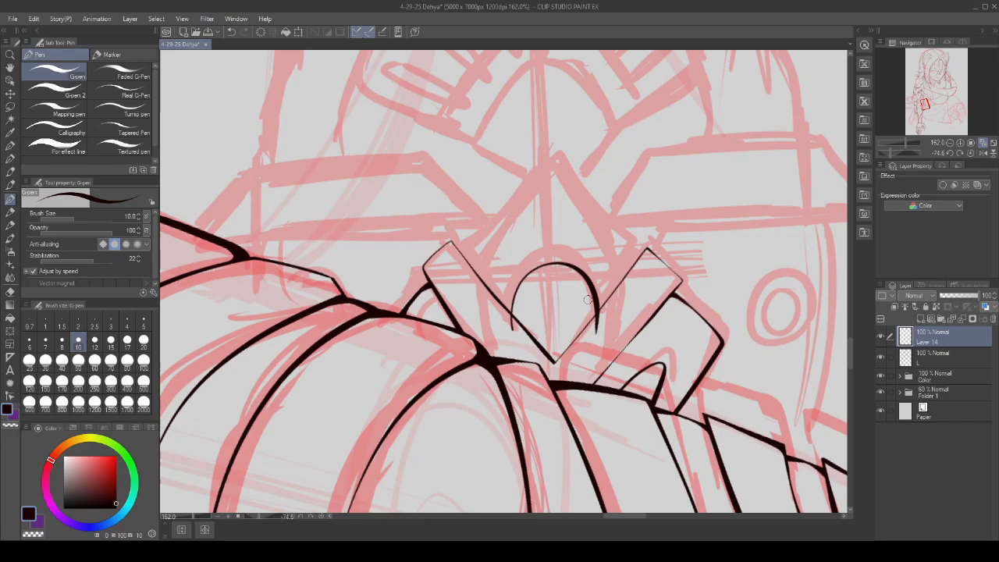
scroll(588, 300, "up", 5)
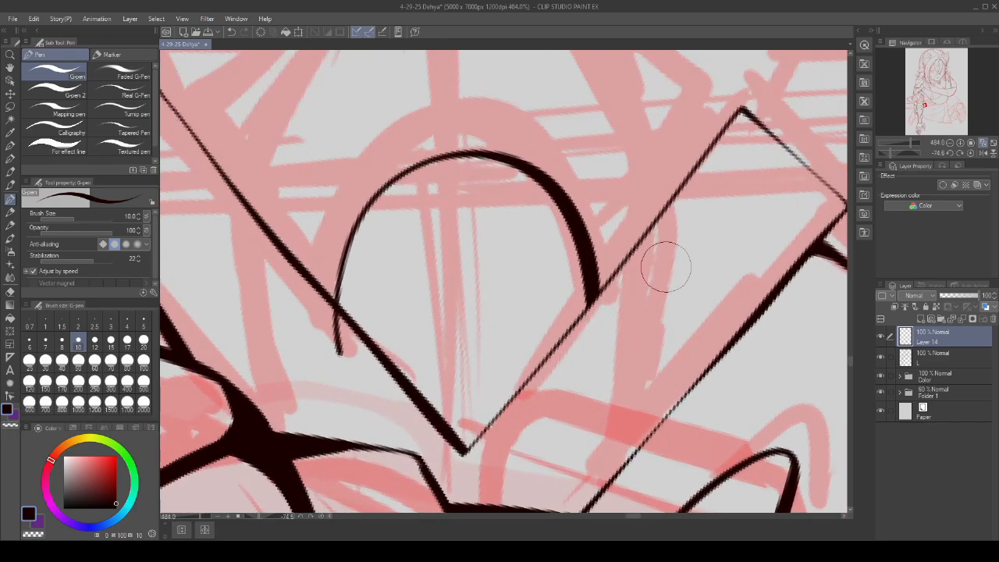
scroll(651, 272, "down", 2)
scroll(486, 295, "up", 2)
key("ctrl+z")
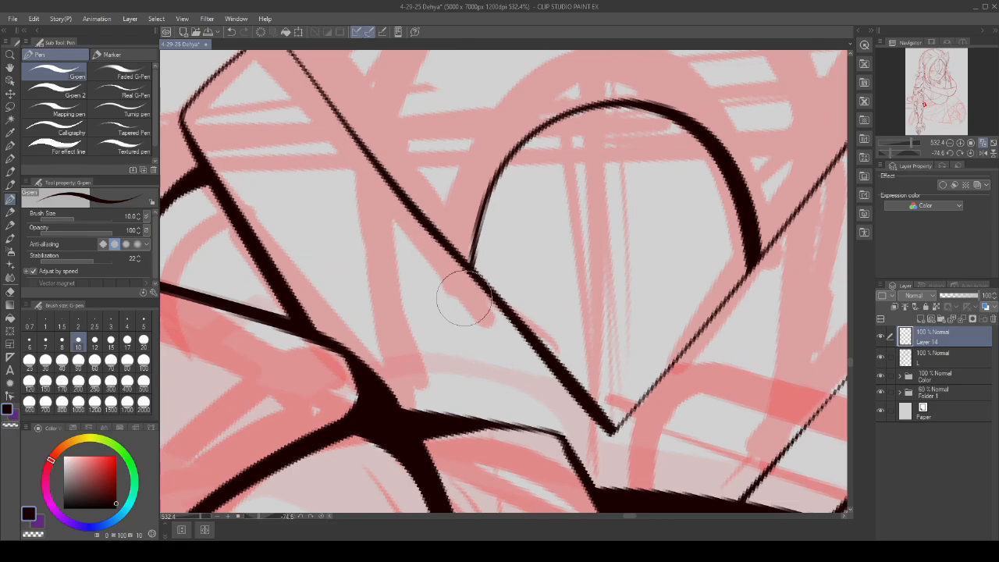
- Thicken both lower ends of the arch so they taper into the V's bars, cleaning up any overshoot
scroll(458, 298, "up", 2)
left_click_drag(500, 153, 492, 324)
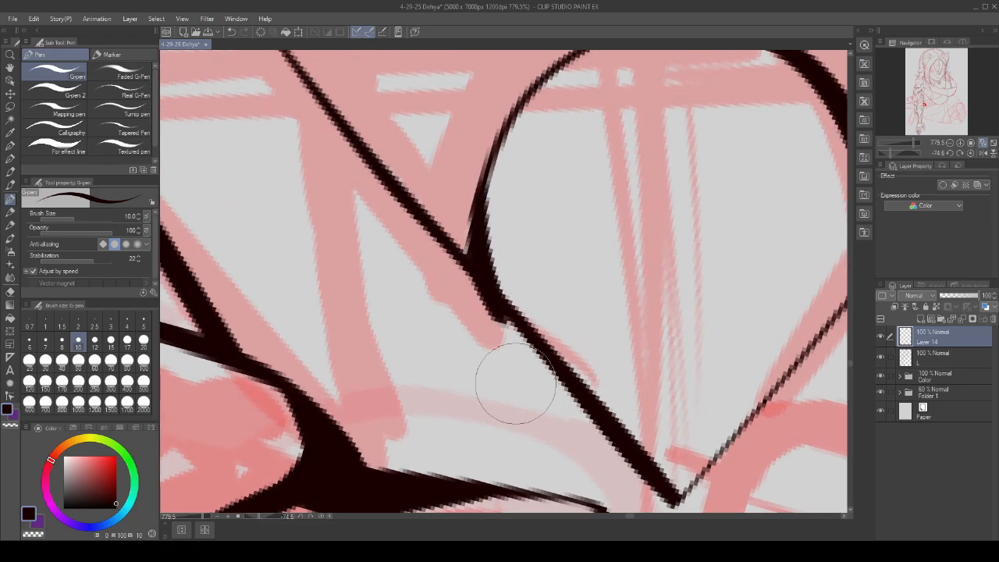
scroll(620, 303, "down", 2)
scroll(647, 306, "up", 1)
left_click_drag(665, 257, 624, 382)
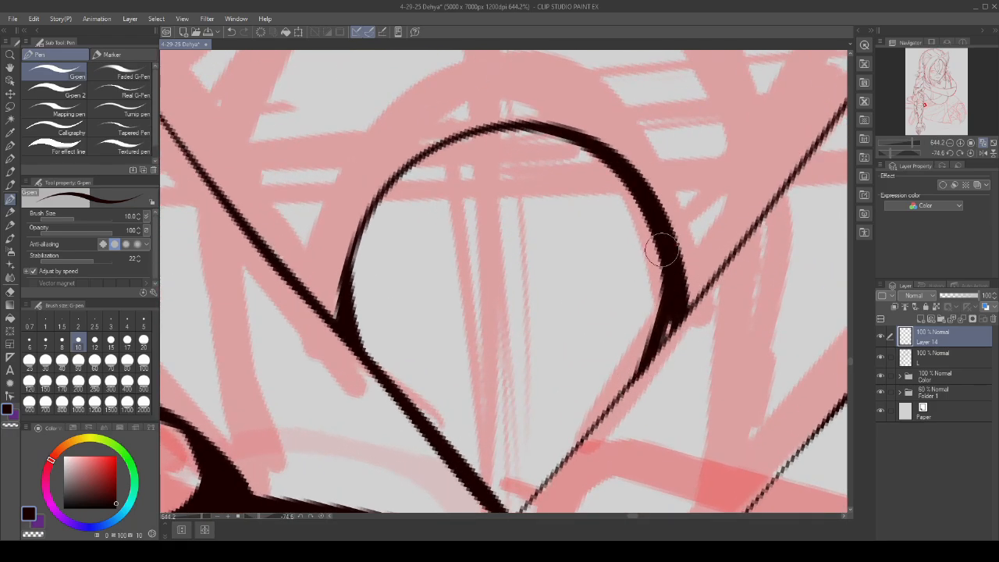
left_click_drag(688, 279, 662, 332)
left_click_drag(761, 285, 664, 415)
key("ctrl+z")
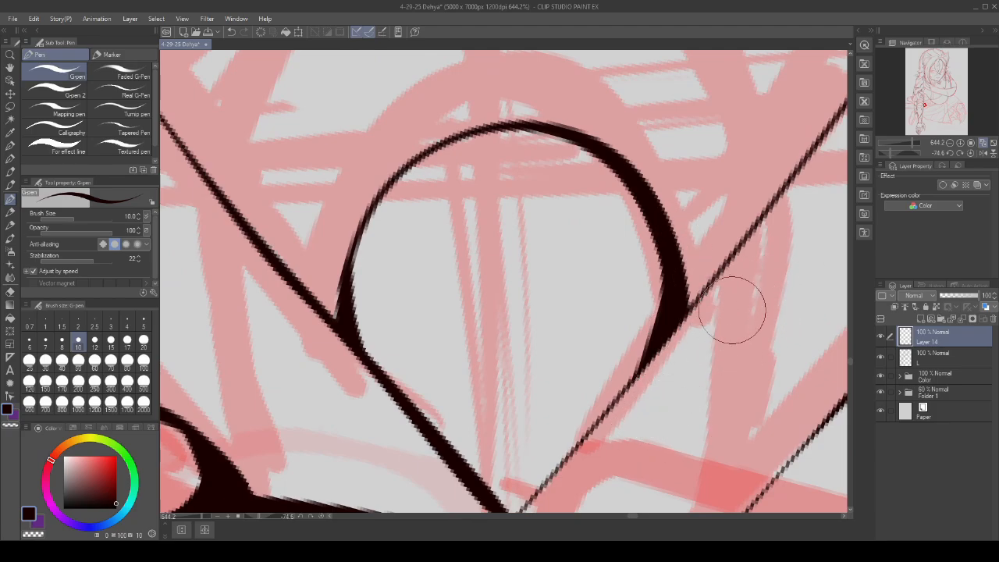
scroll(558, 323, "down", 7)
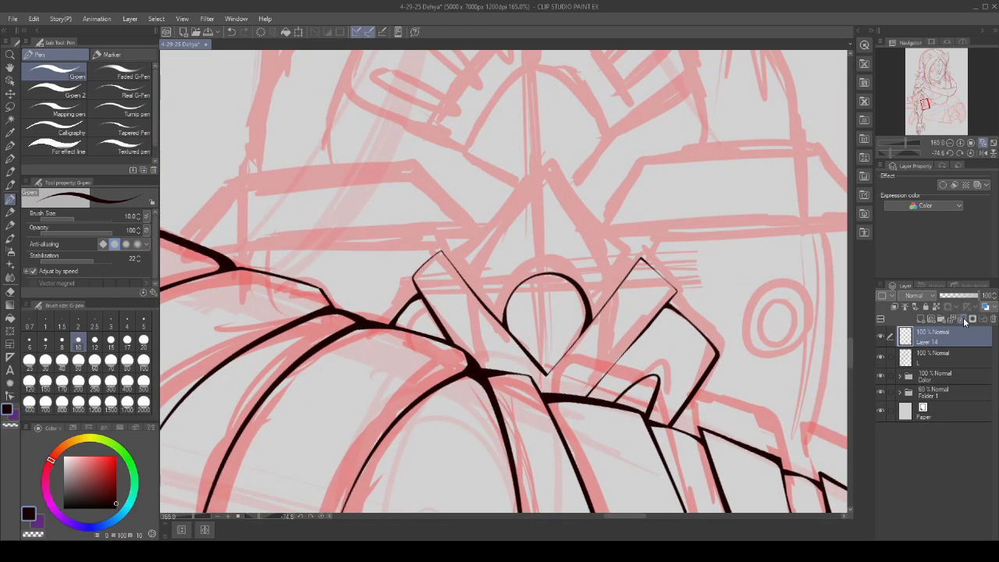
scroll(629, 253, "up", 2)
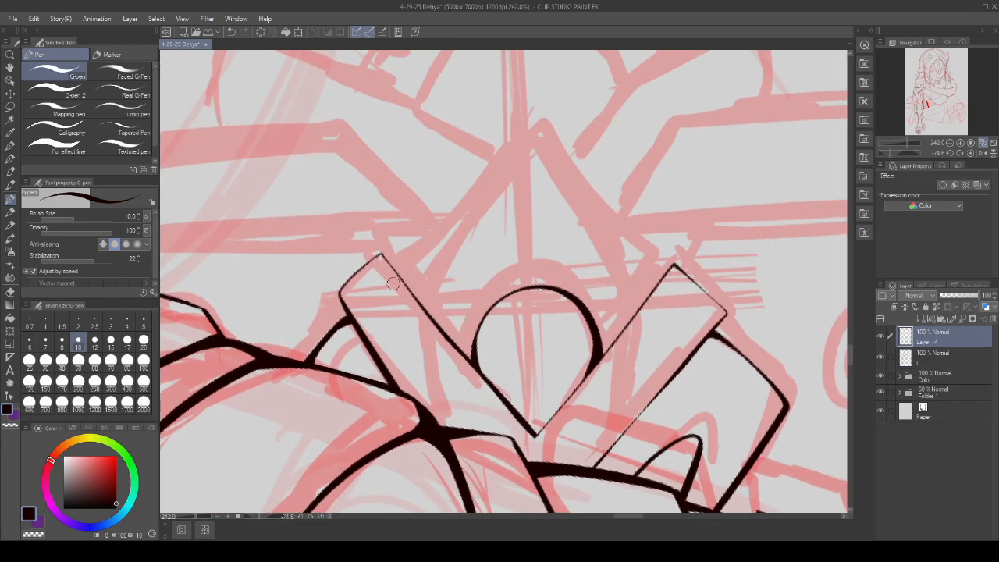
mouse_move(422, 246)
left_mouse_down()
mouse_move(509, 138)
mouse_move(537, 127)
mouse_move(683, 310)
left_mouse_up()
key("ctrl+z")
left_click_drag(379, 298, 566, 92)
key("ctrl+z")
left_click_drag(376, 304, 562, 104)
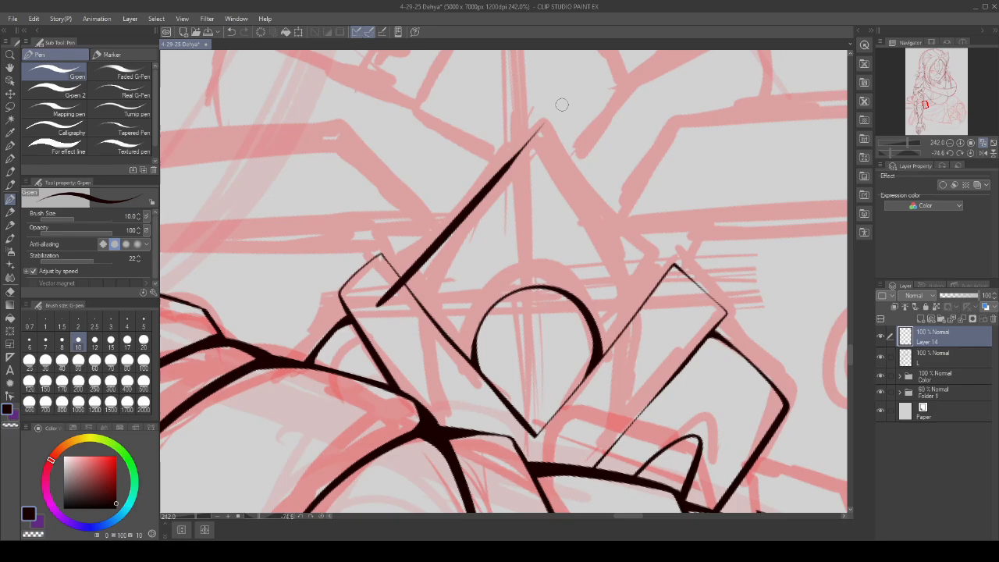
key("ctrl+z")
- Ink two straight slanted lines forming a pointed peak above the arch, running down to the V's bars
left_click_drag(378, 305, 565, 107)
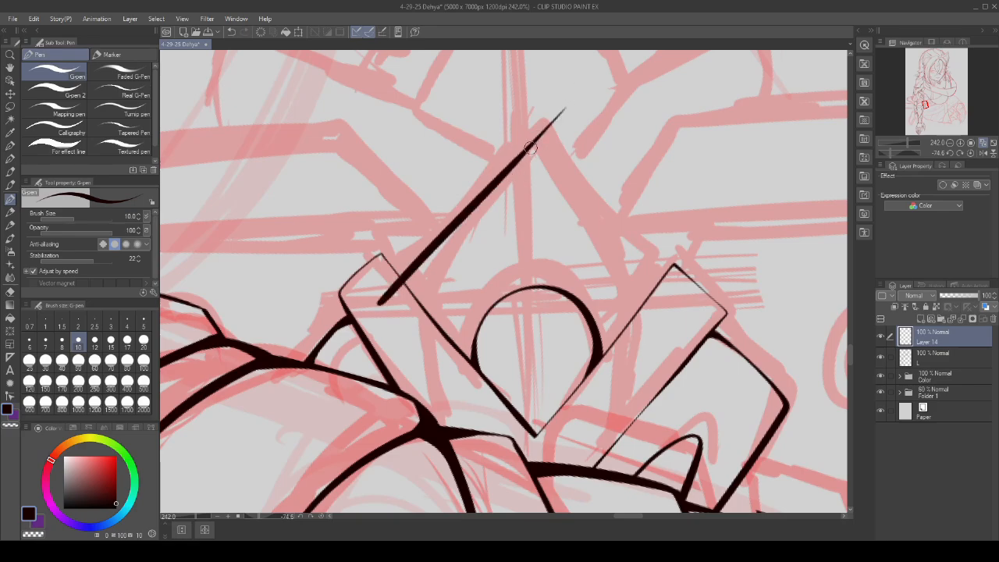
scroll(530, 148, "down", 2)
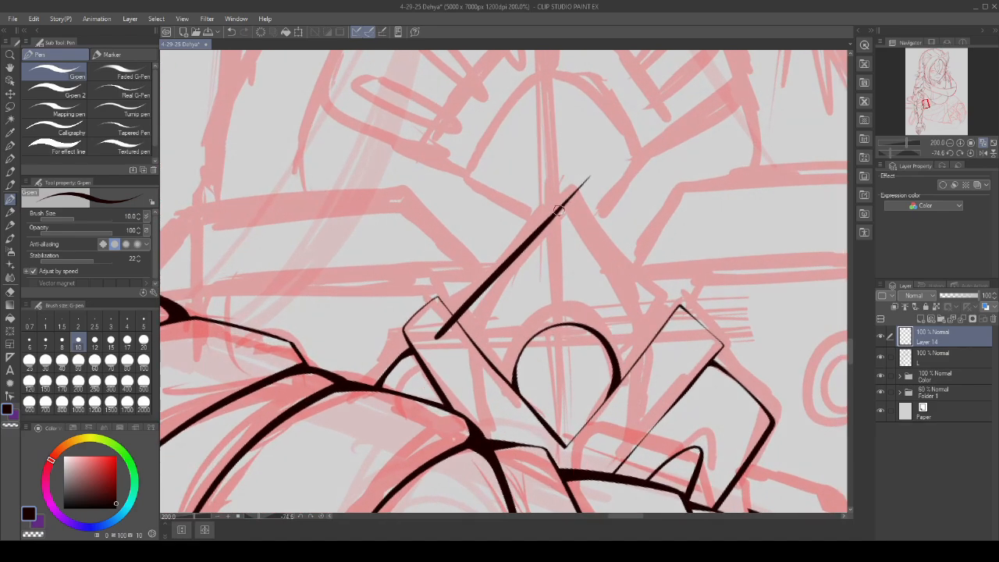
left_click_drag(560, 212, 683, 347)
scroll(628, 270, "down", 2)
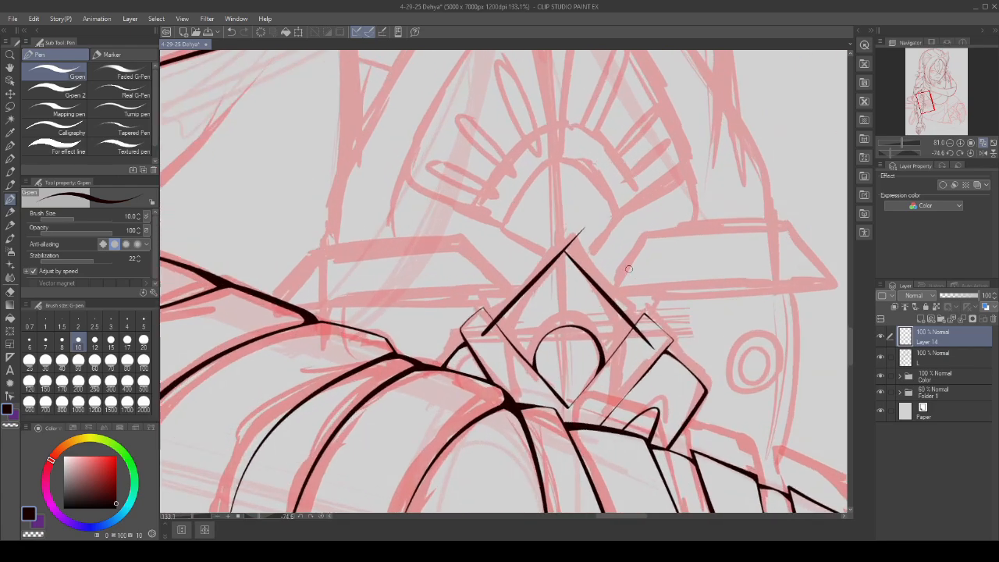
- Lasso the two peak lines and nudge them slightly with a transform to centre them over the V
left_click(9, 109)
mouse_move(669, 323)
left_mouse_down()
mouse_move(635, 364)
mouse_move(456, 332)
left_mouse_up()
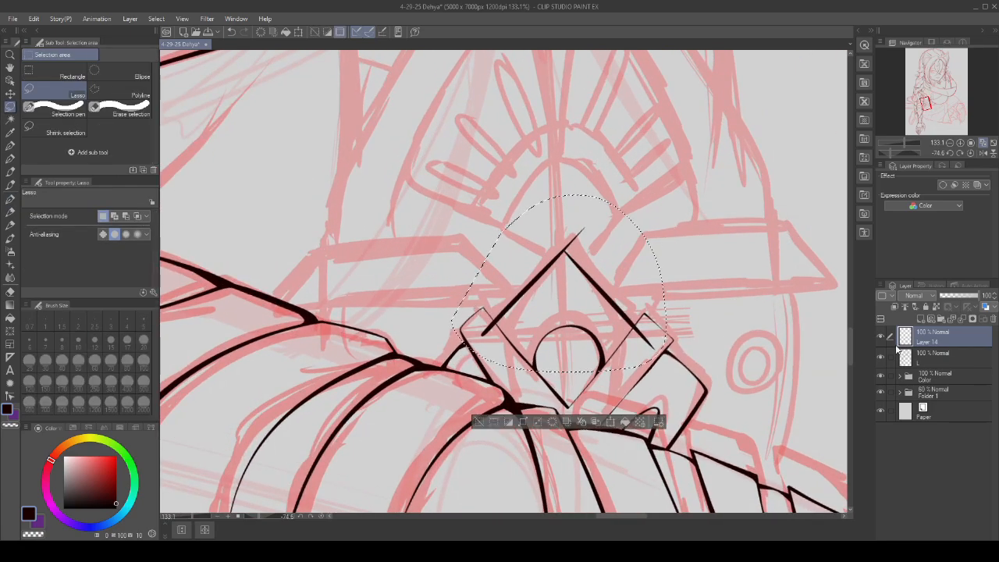
left_click(610, 422)
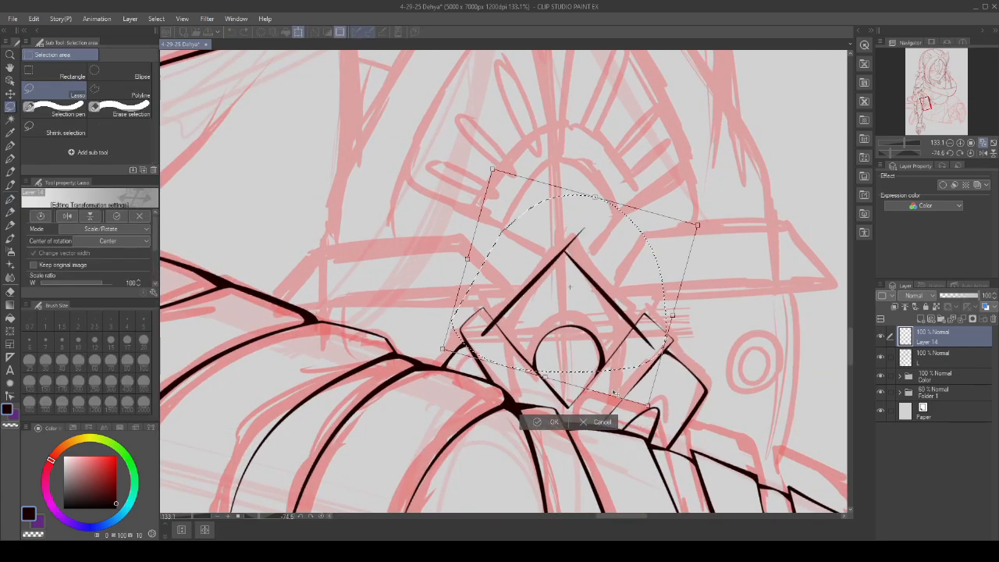
left_click(553, 421)
key("p")
- Trim the peak lines where they overshoot the apex and cross into the V's two bars
scroll(484, 328, "up", 3)
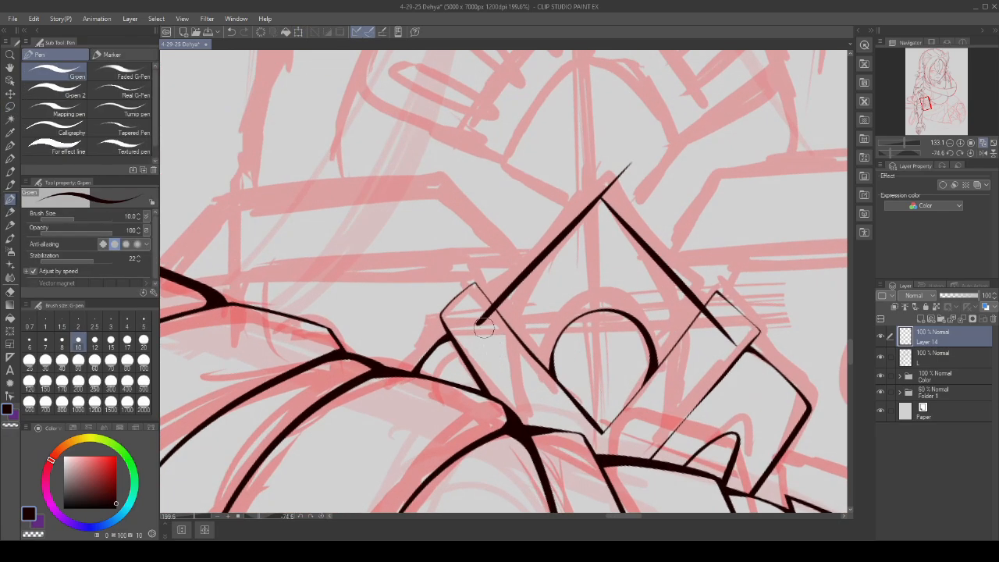
scroll(484, 328, "up", 2)
scroll(478, 336, "down", 3)
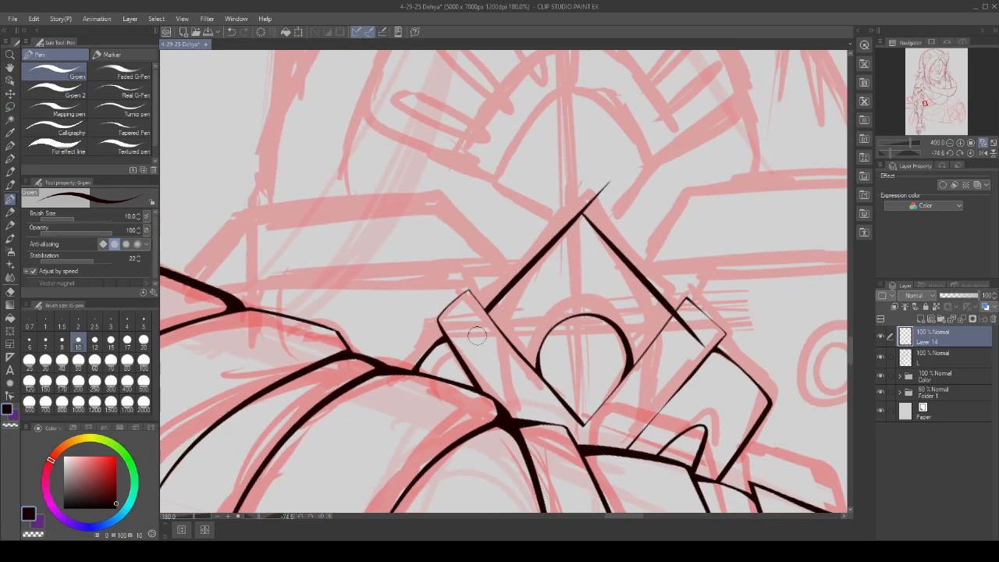
scroll(605, 169, "up", 4)
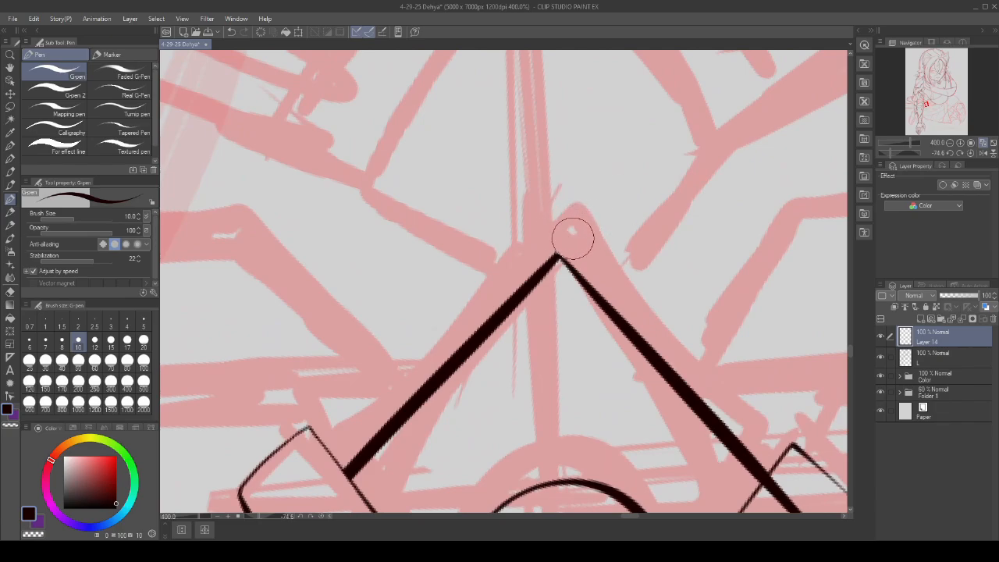
scroll(573, 239, "down", 2)
scroll(580, 230, "up", 1)
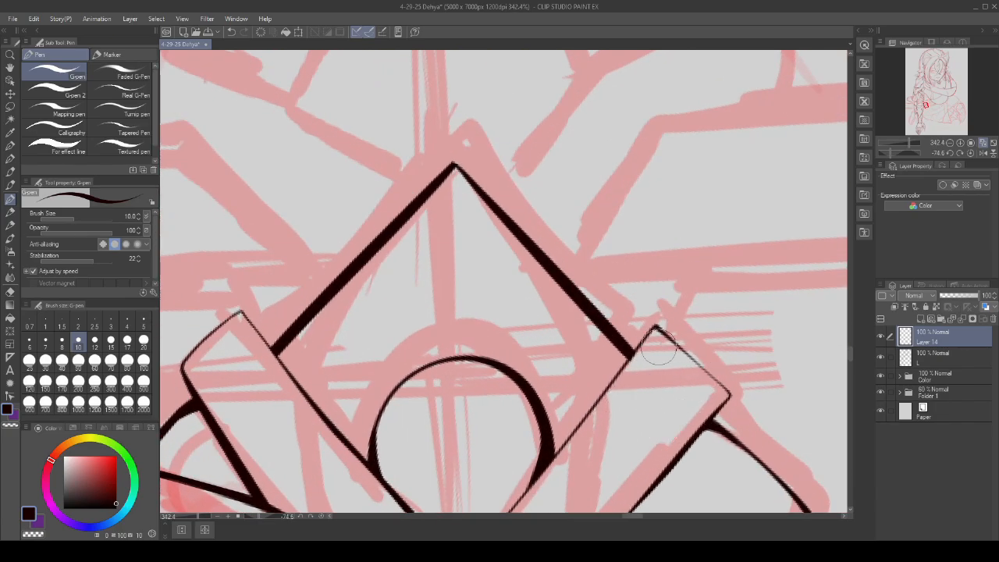
- Thicken the lower ends of both peak lines where they join the V's bars, keeping the bars clear of overshoot
scroll(617, 356, "up", 4)
mouse_move(557, 252)
left_mouse_down()
mouse_move(654, 400)
mouse_move(656, 421)
left_mouse_up()
scroll(703, 402, "down", 2)
scroll(578, 383, "down", 2)
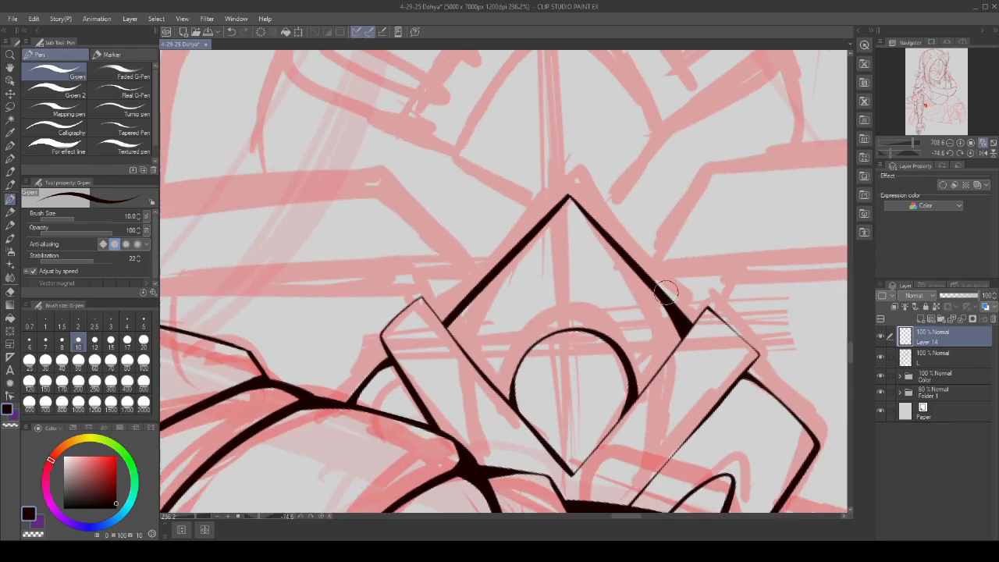
scroll(499, 322, "up", 1)
scroll(500, 322, "up", 4)
left_click_drag(569, 230, 472, 410)
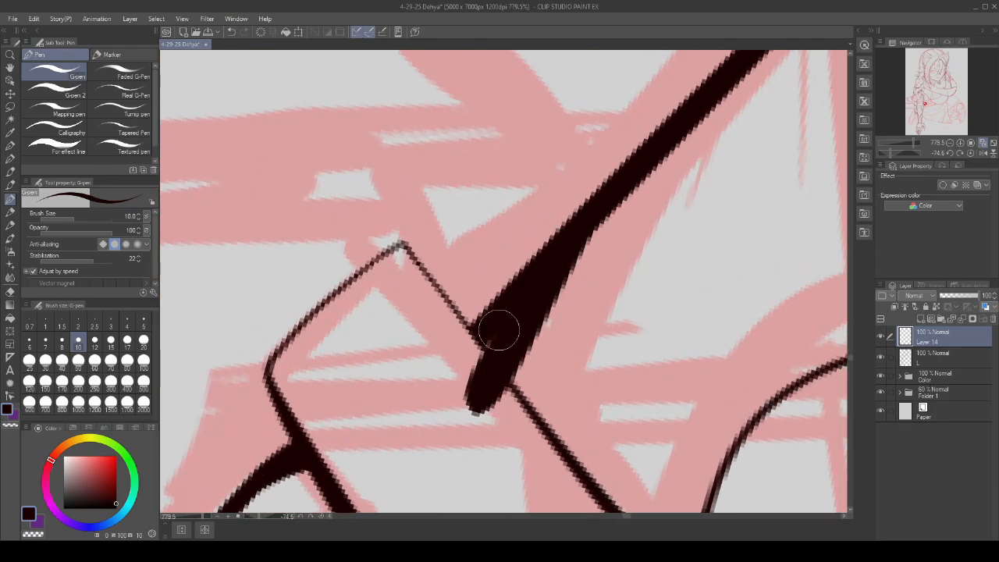
key("ctrl+z")
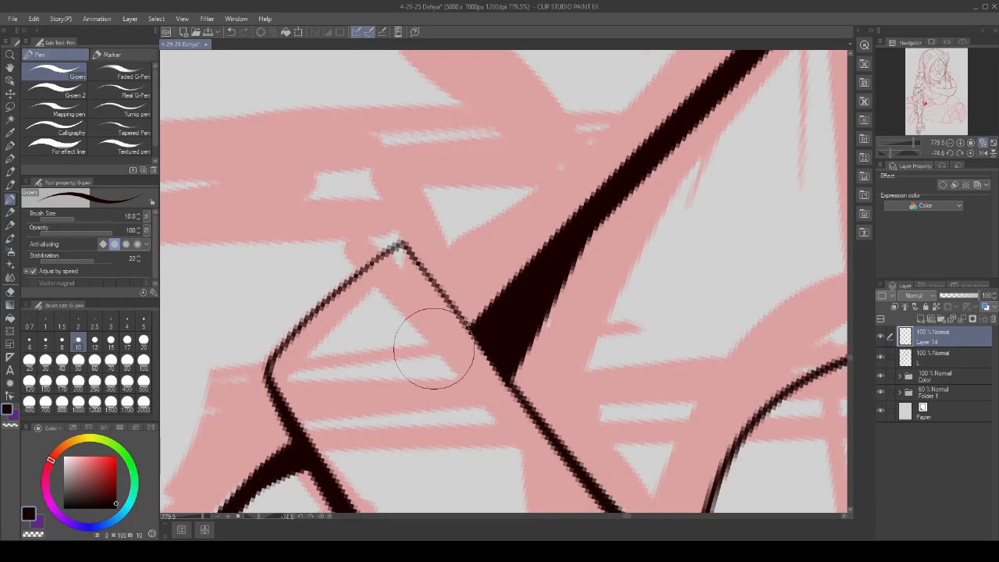
- Thicken the foot of the angled plate's outer line where it meets the armoured arm's edge
scroll(414, 326, "down", 11)
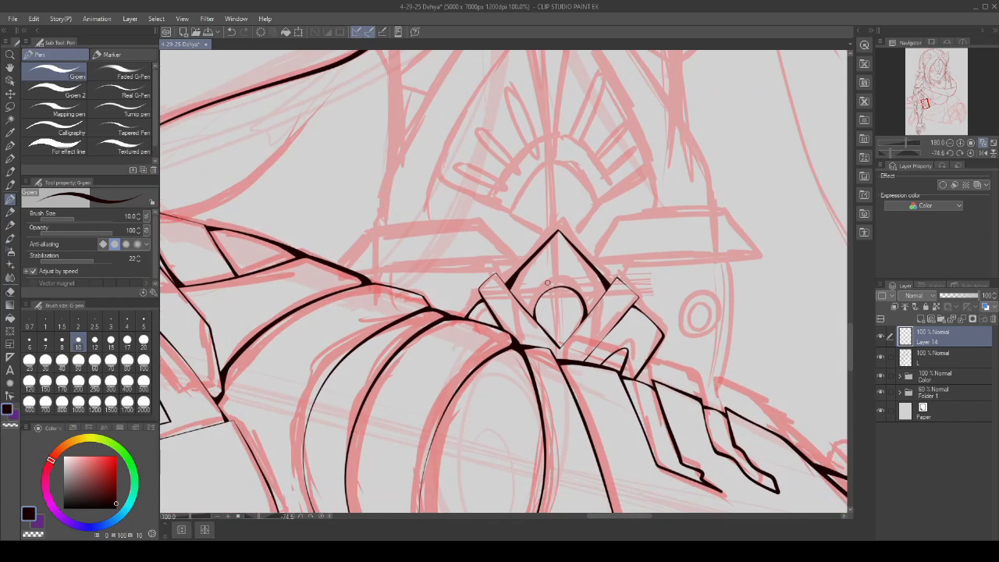
scroll(567, 275, "up", 10)
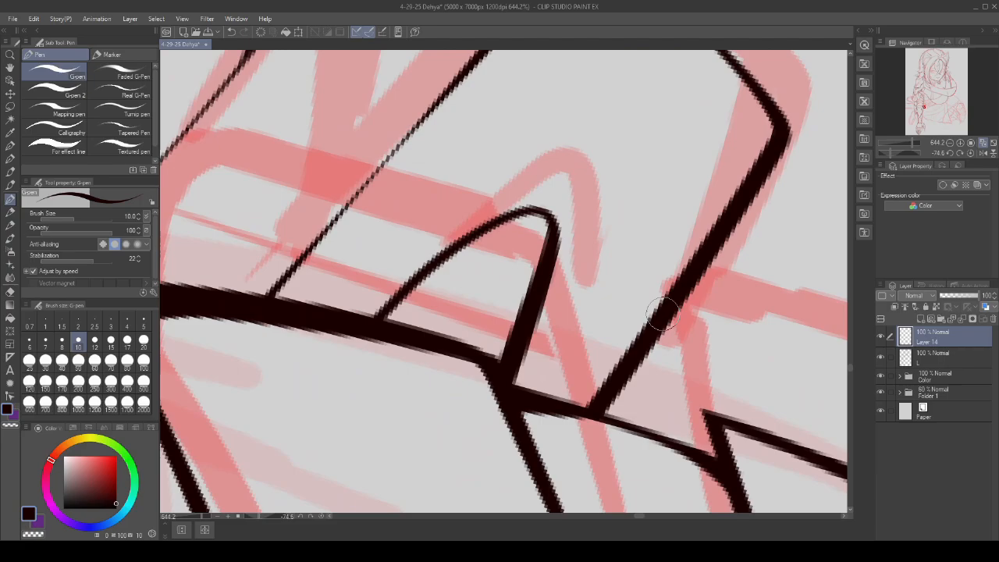
left_click_drag(660, 314, 573, 404)
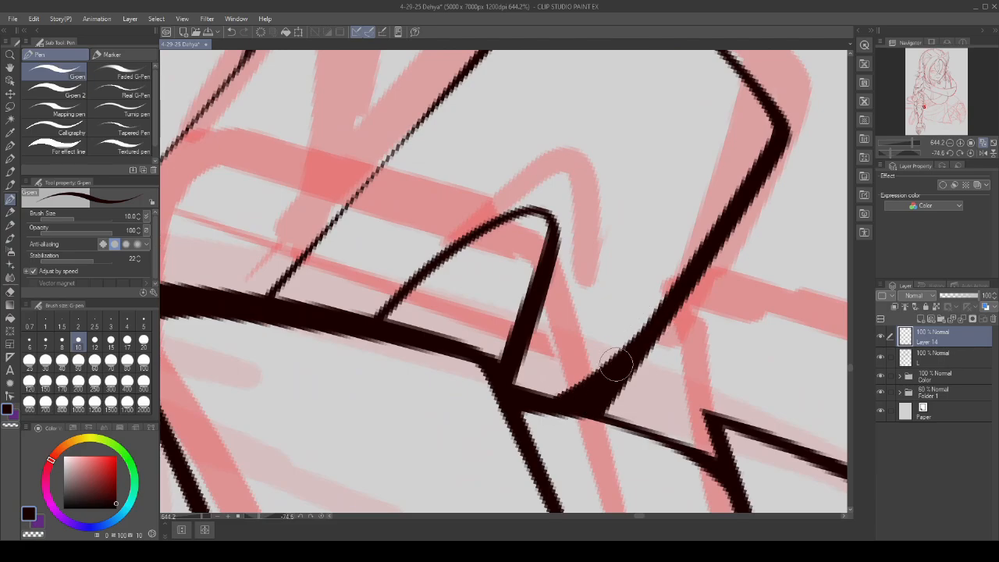
scroll(616, 363, "down", 7)
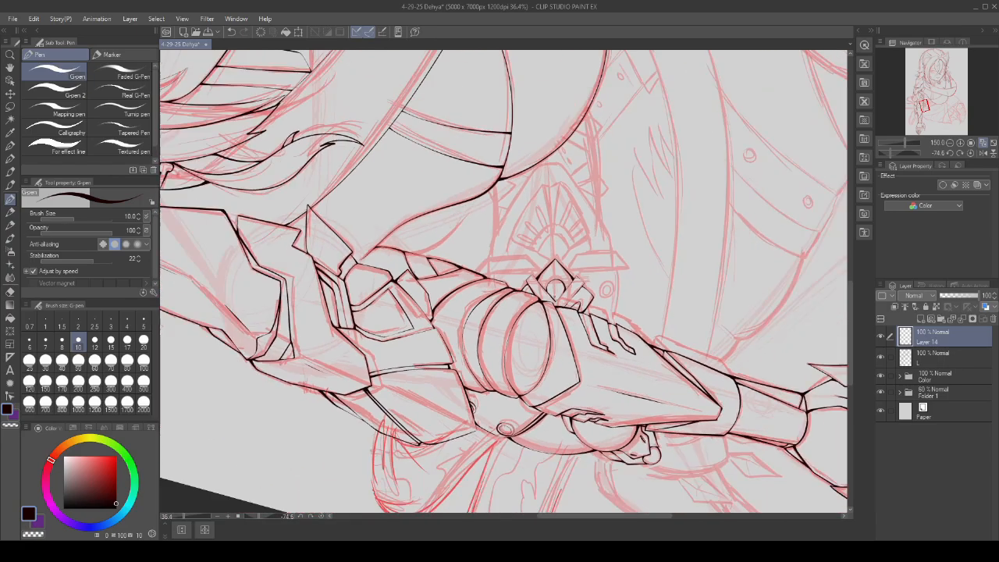
scroll(546, 332, "up", 5)
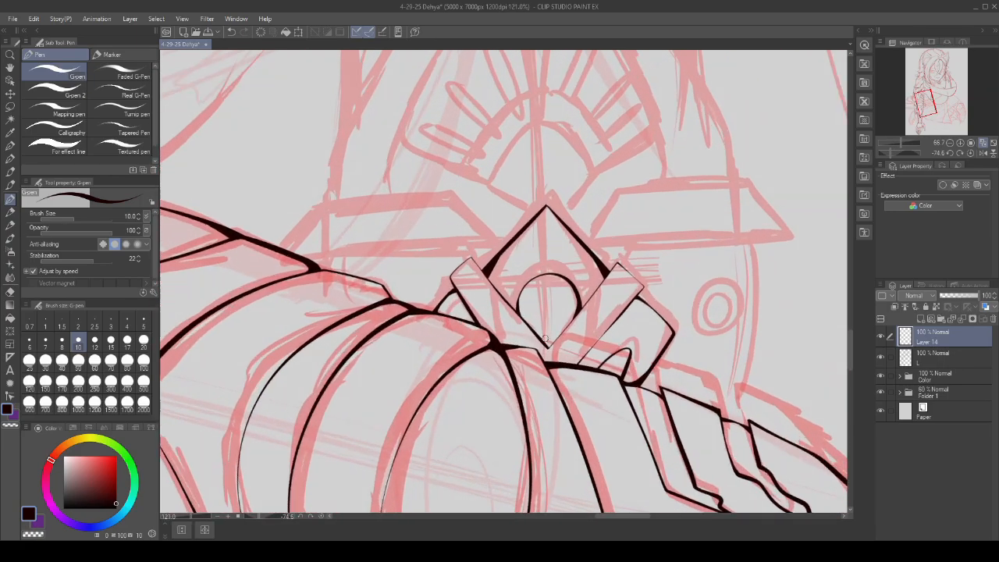
- Thicken the lower edges of the diamond below the circle so both lines meet in a solid point at the tip
scroll(545, 339, "up", 4)
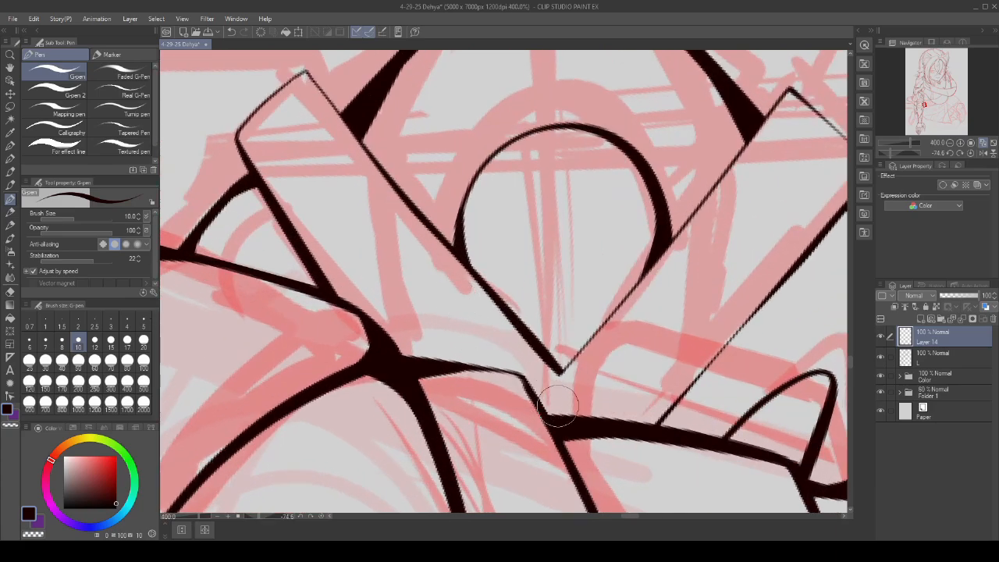
scroll(544, 361, "up", 1)
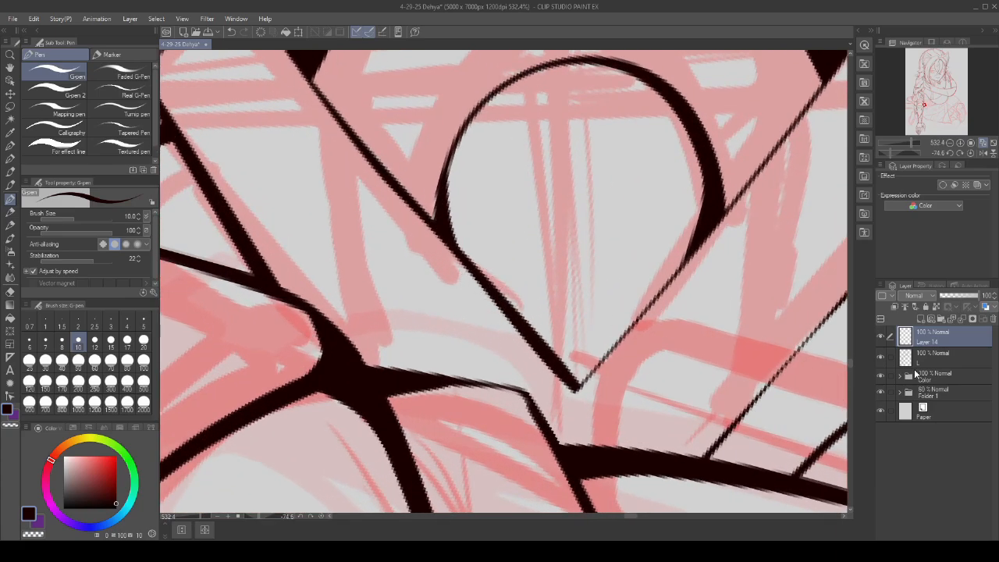
left_click(962, 356)
scroll(513, 332, "down", 2)
scroll(539, 351, "up", 1)
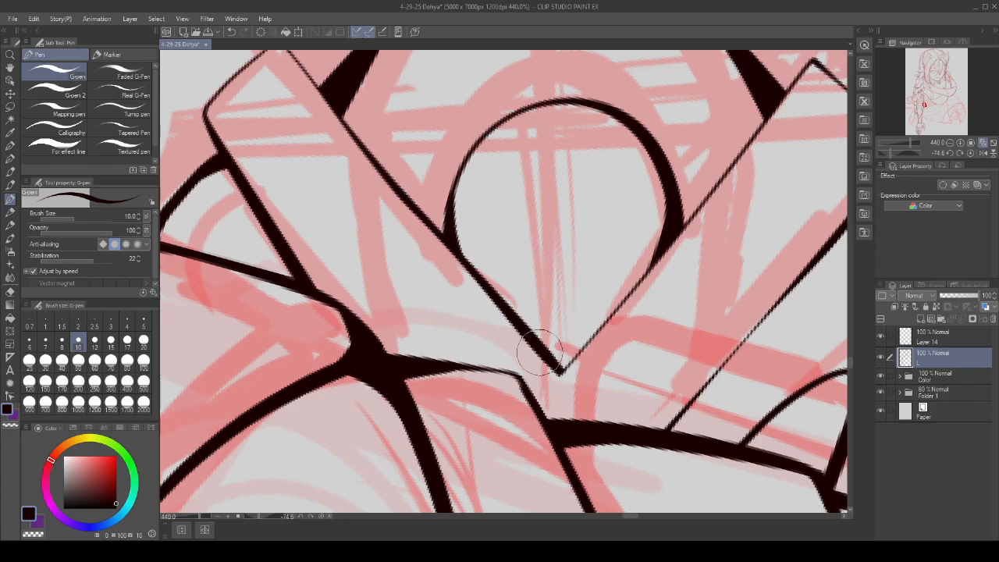
scroll(527, 296, "down", 1)
left_click(949, 341)
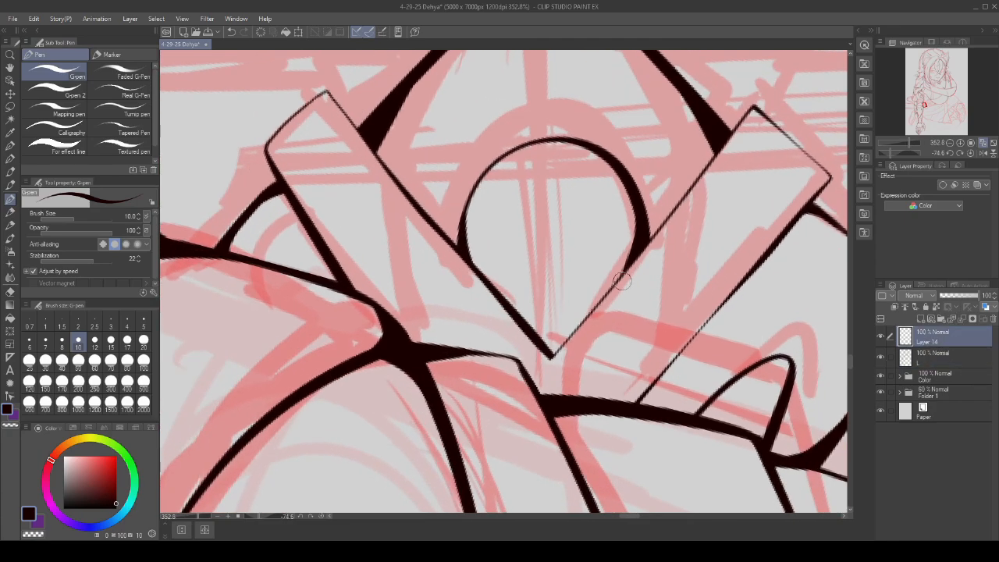
scroll(636, 271, "up", 1)
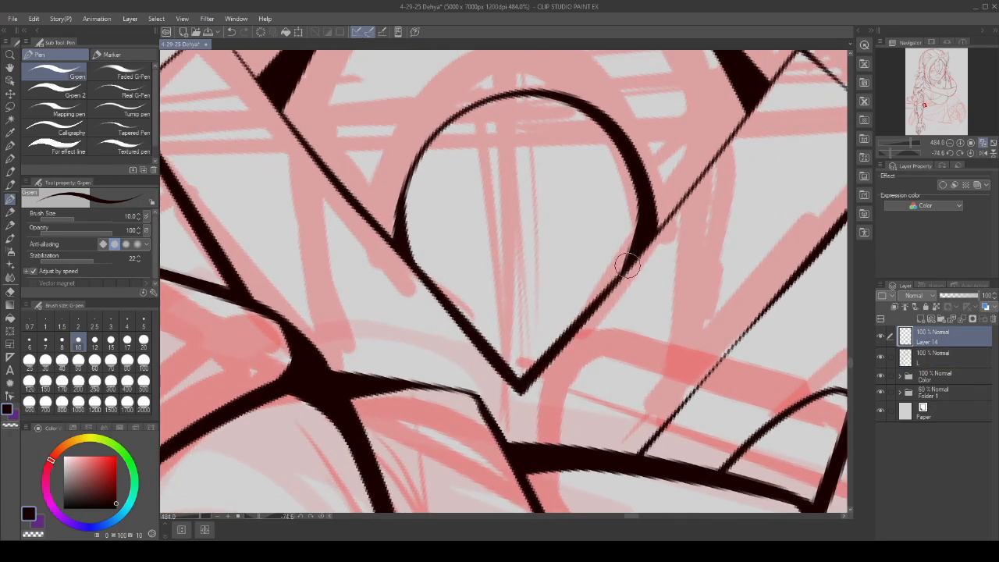
left_click_drag(628, 265, 556, 345)
scroll(522, 382, "down", 5)
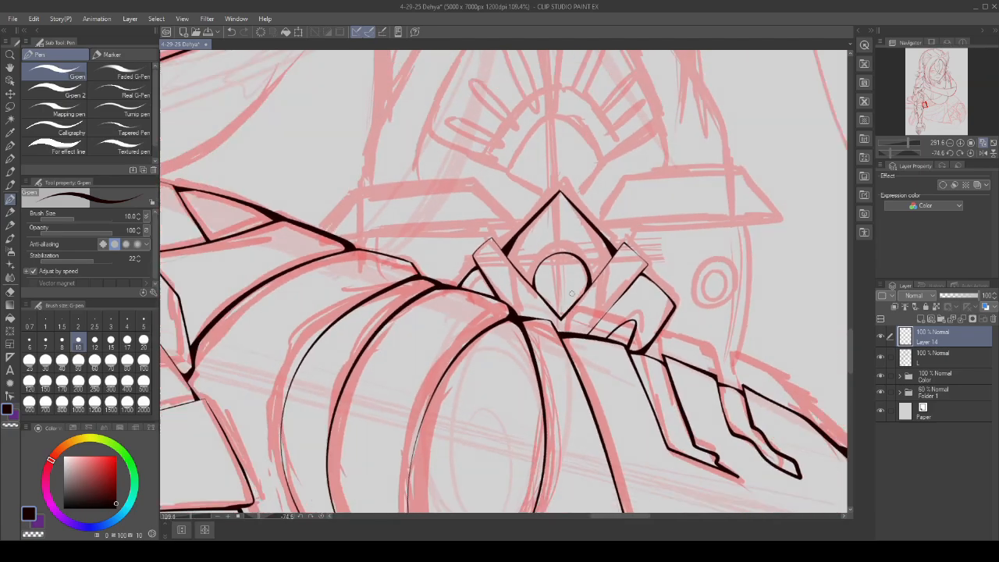
- Thicken the thin outer line of the V's bar beside the angled plate, down to the armoured arm's edge
scroll(583, 327, "up", 2)
scroll(582, 327, "up", 2)
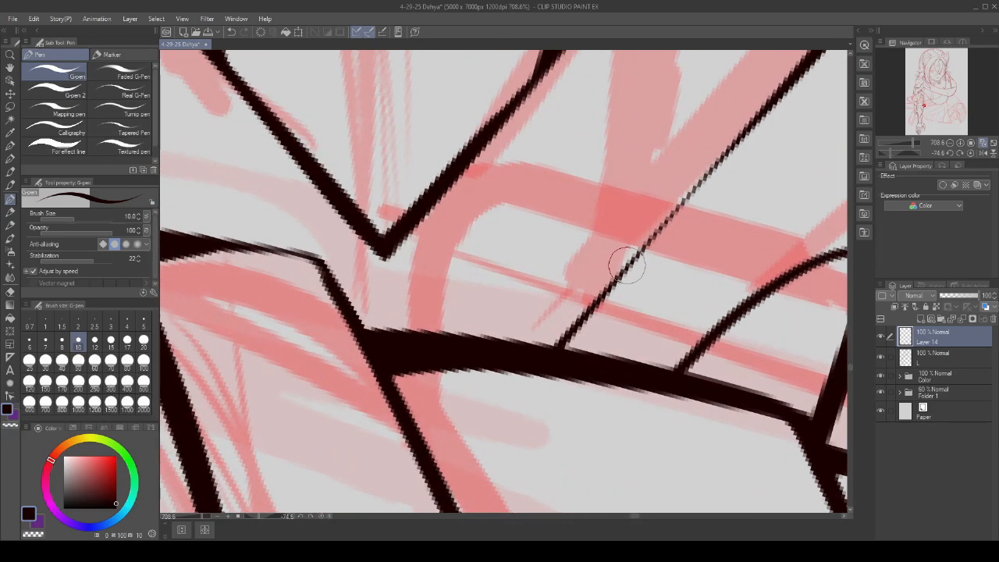
left_click_drag(628, 261, 540, 357)
scroll(600, 296, "down", 1)
scroll(601, 296, "up", 2)
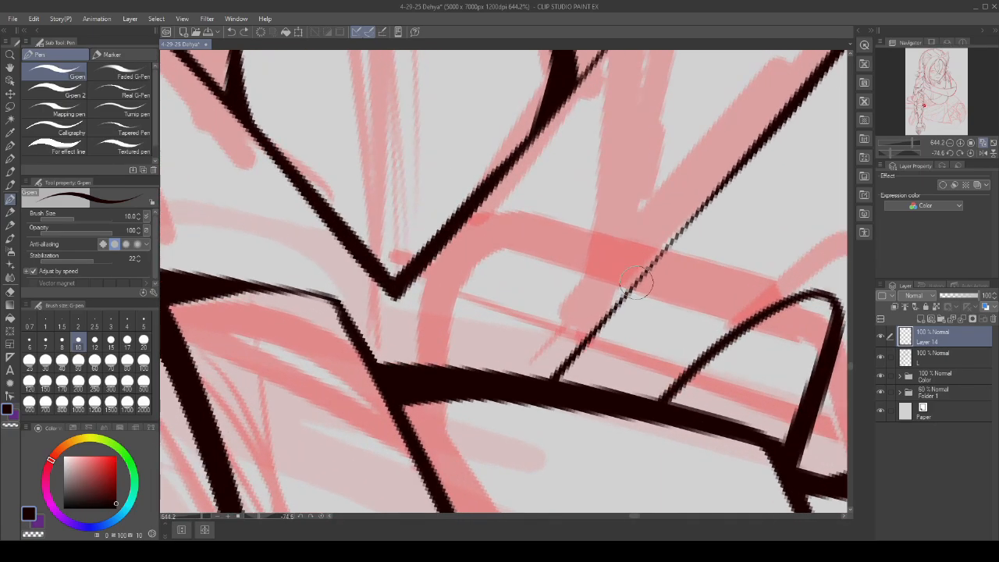
left_click_drag(649, 272, 544, 376)
scroll(547, 358, "up", 1)
scroll(548, 359, "down", 5)
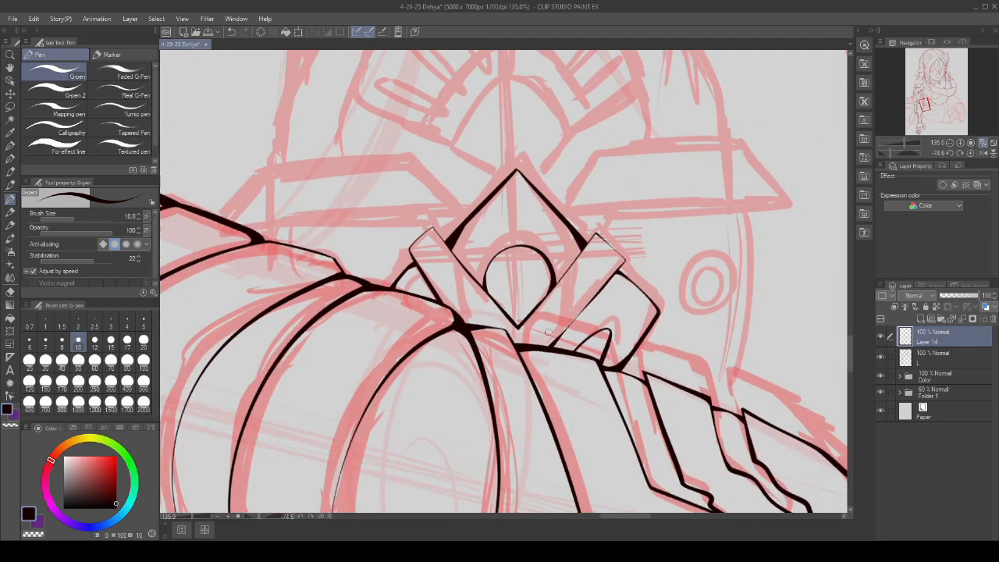
scroll(426, 299, "up", 5)
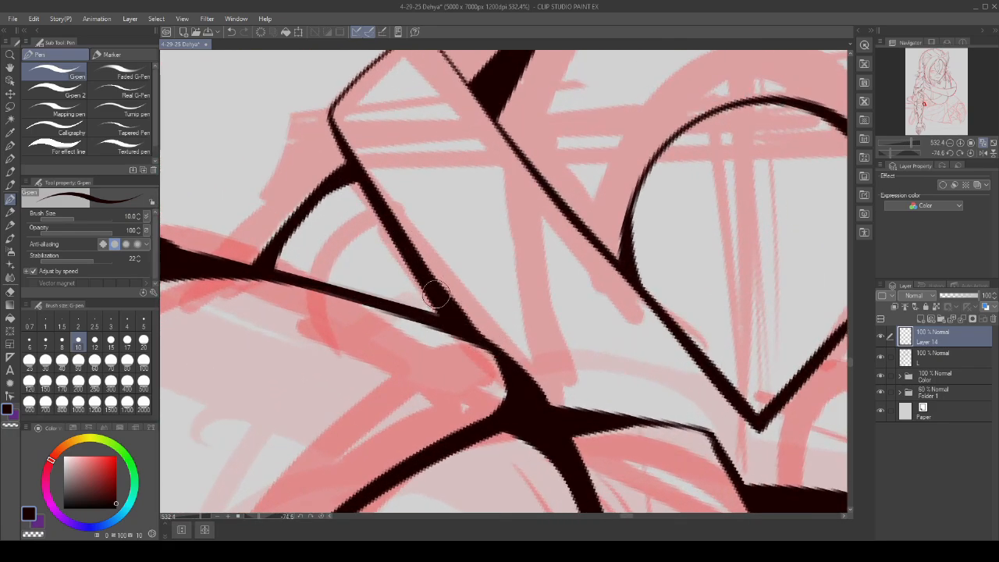
mouse_move(381, 287)
left_mouse_down()
mouse_move(482, 339)
mouse_move(409, 247)
mouse_move(483, 340)
mouse_move(445, 296)
mouse_move(459, 318)
left_mouse_up()
key("ctrl+z")
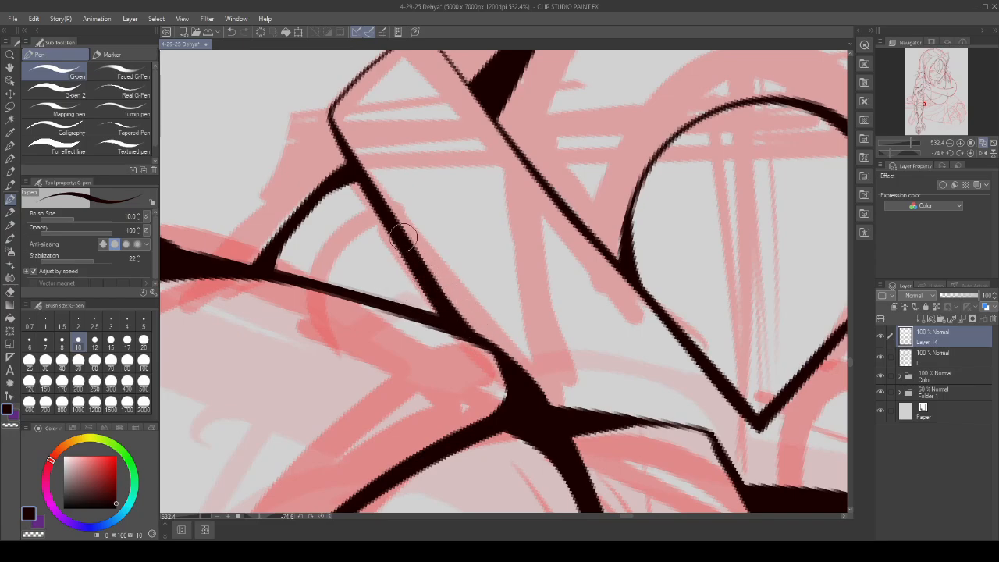
- Save the drawing
scroll(404, 236, "down", 10)
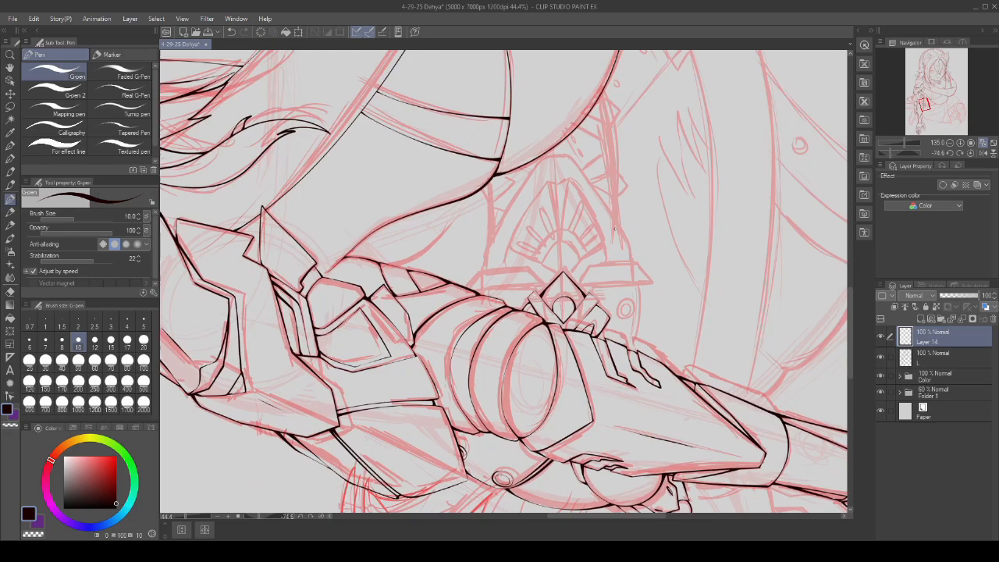
scroll(614, 228, "down", 1)
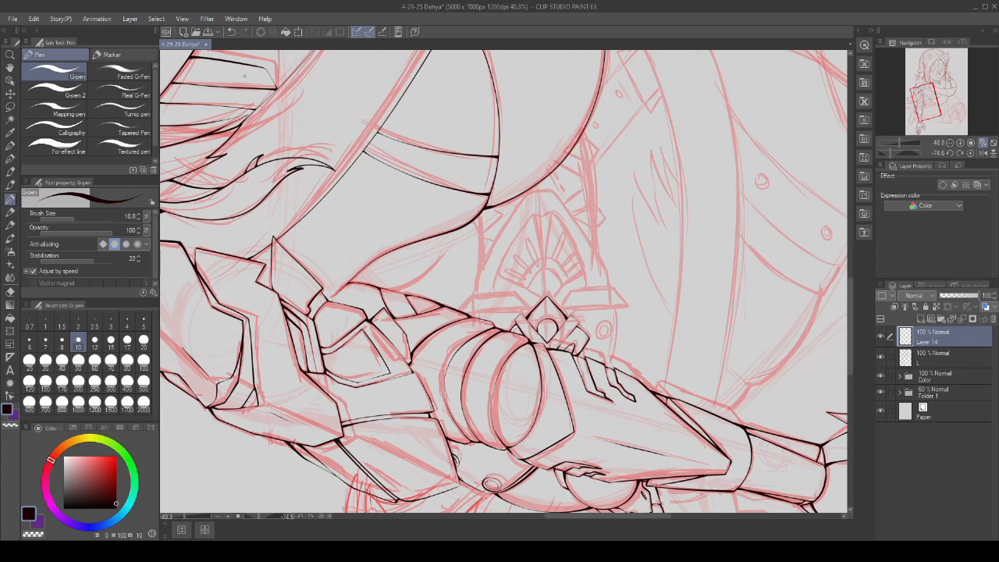
key("ctrl+s")
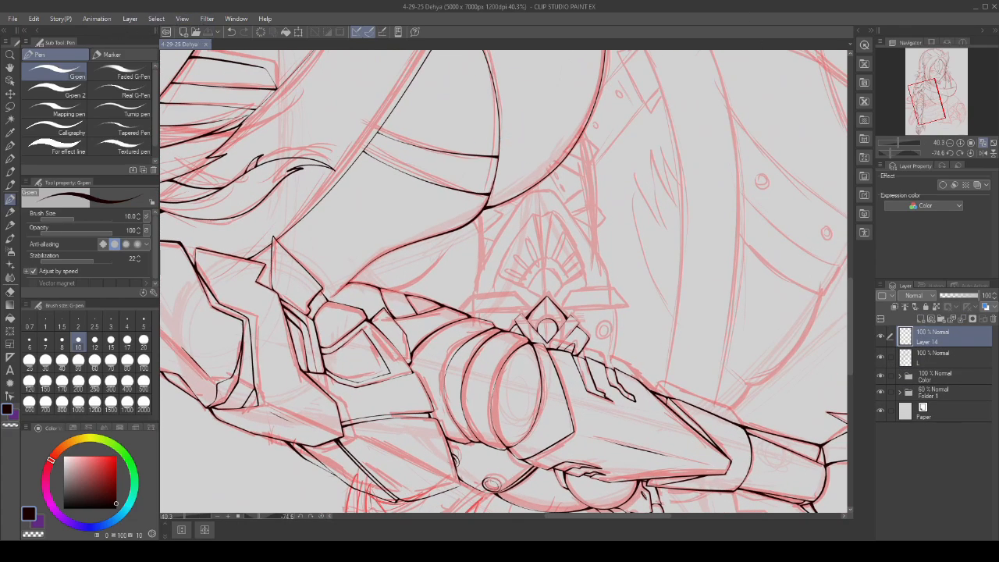
- Ink one long straight line across the diamond along the lower edge of the sketched belt plates, and add a new layer
scroll(479, 294, "up", 3)
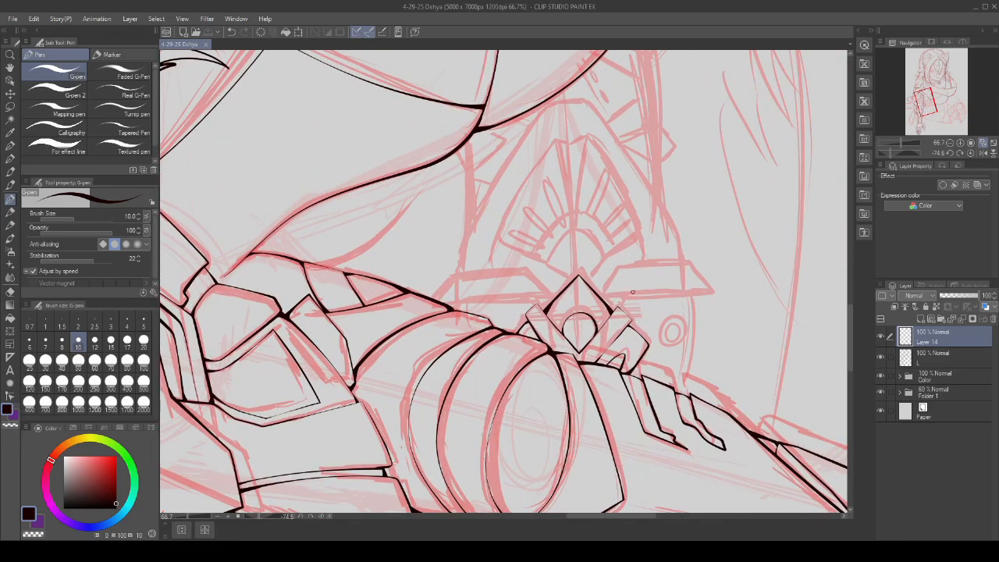
scroll(632, 291, "down", 2)
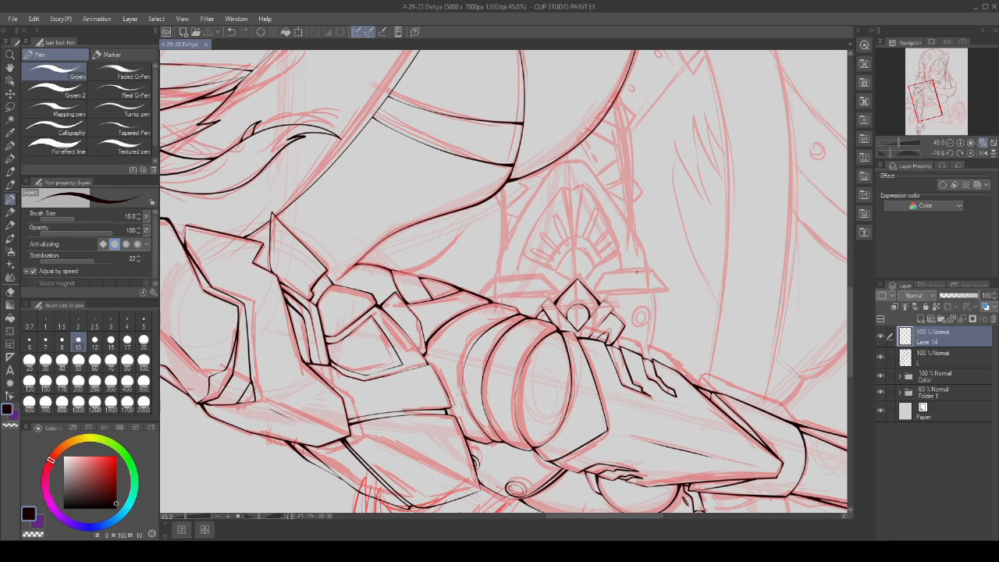
scroll(609, 260, "up", 1)
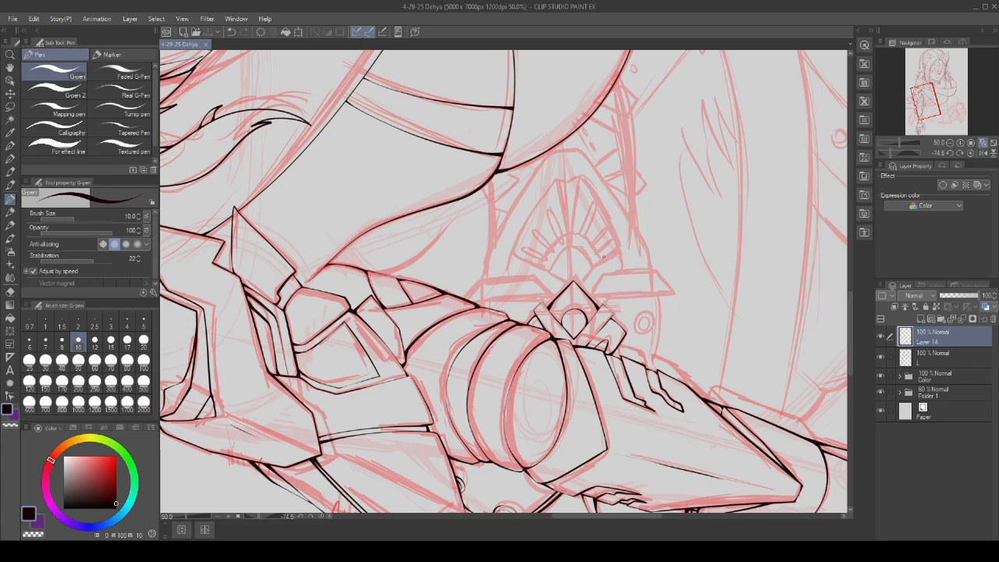
scroll(603, 256, "up", 2)
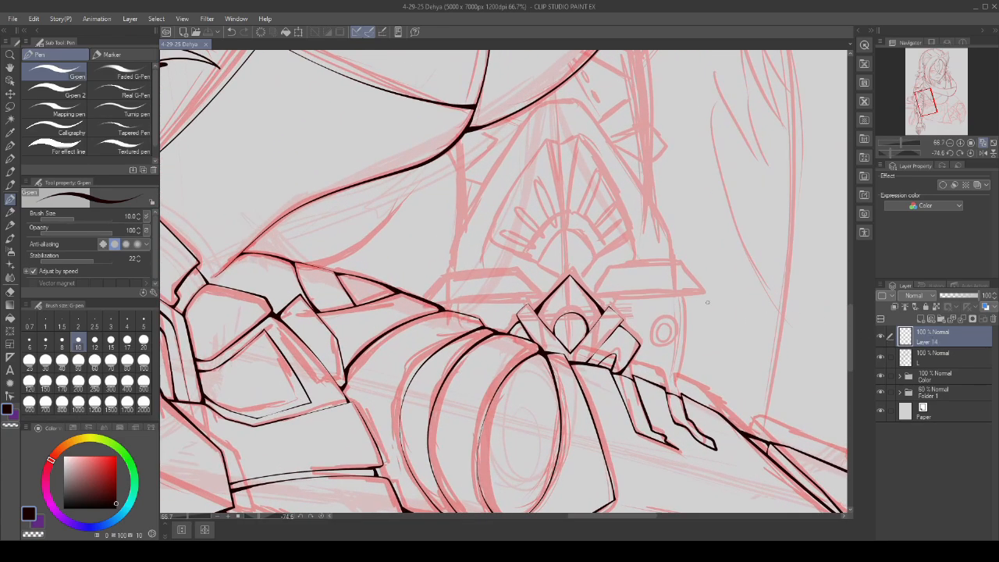
scroll(618, 280, "up", 1)
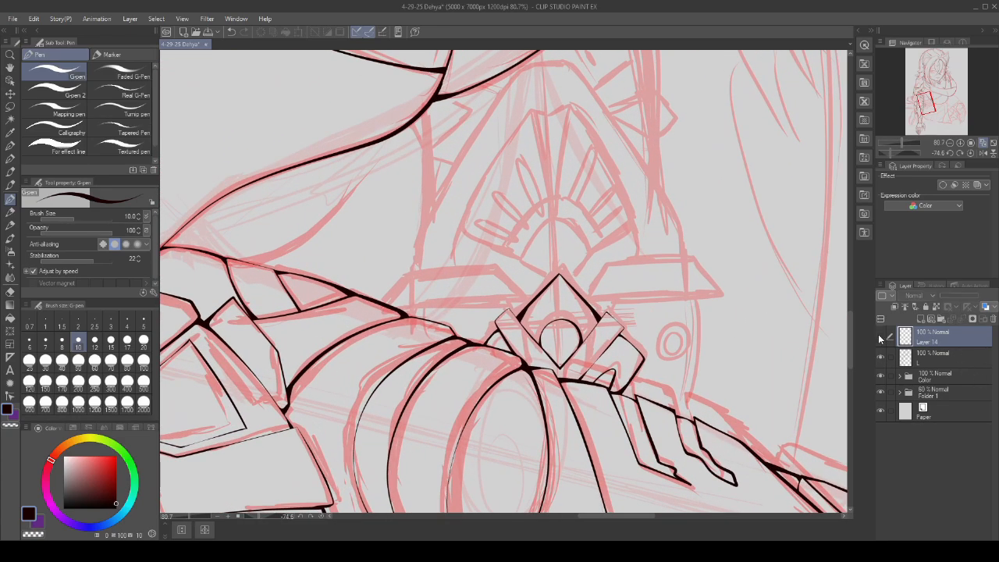
scroll(509, 293, "down", 1)
left_click_drag(399, 307, 792, 287)
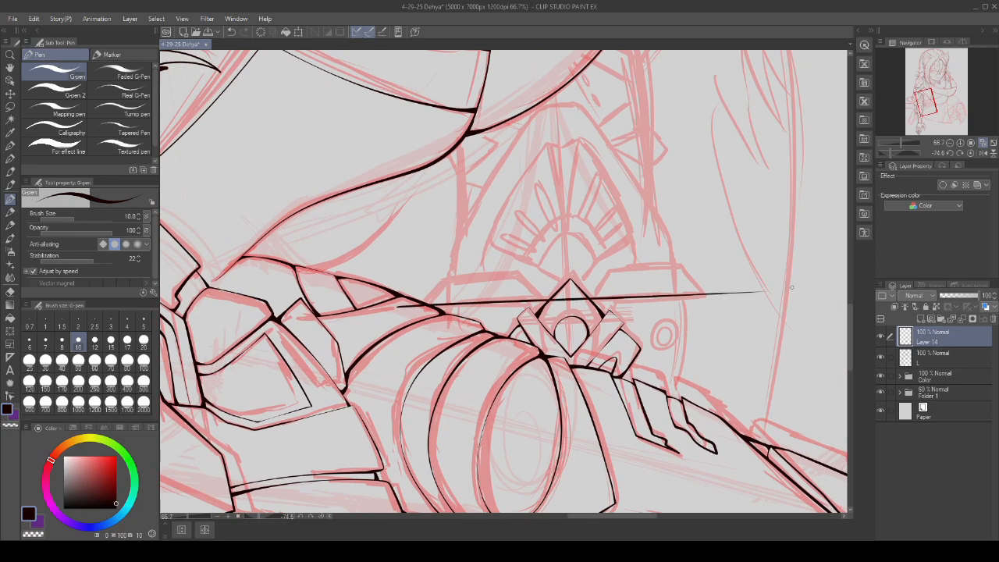
scroll(601, 293, "up", 1)
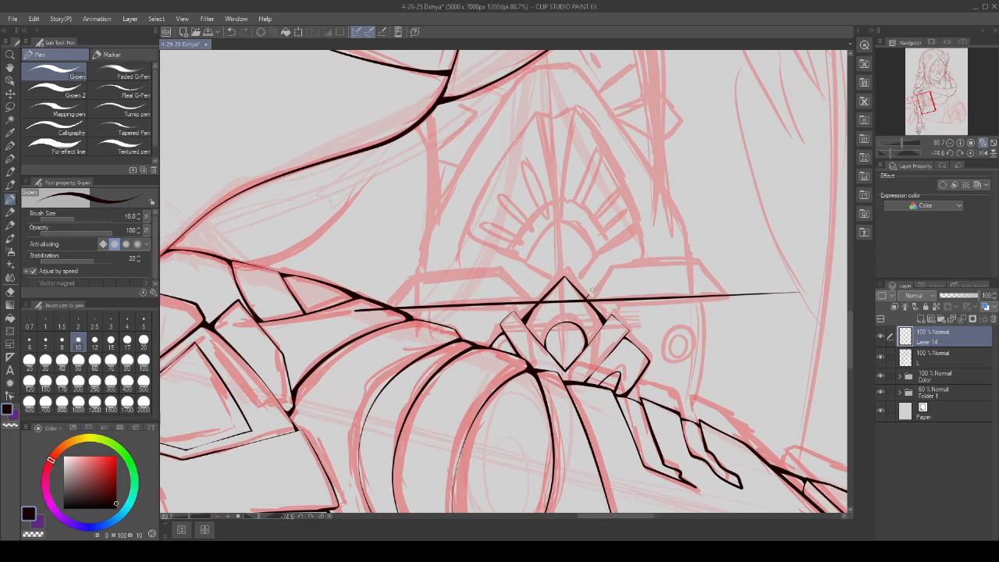
key("ctrl+z")
scroll(591, 304, "down", 1)
left_click(924, 320)
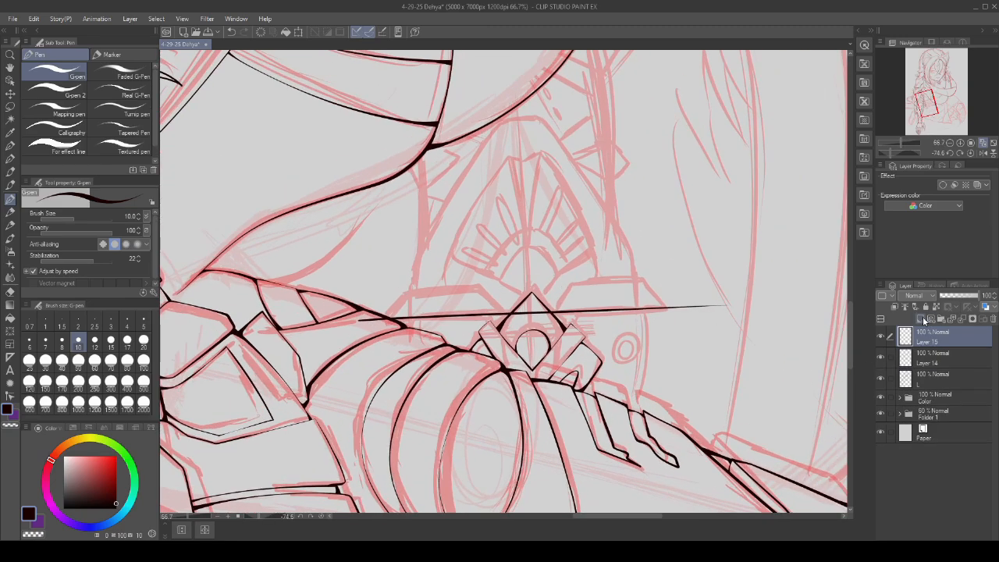
scroll(552, 309, "up", 2)
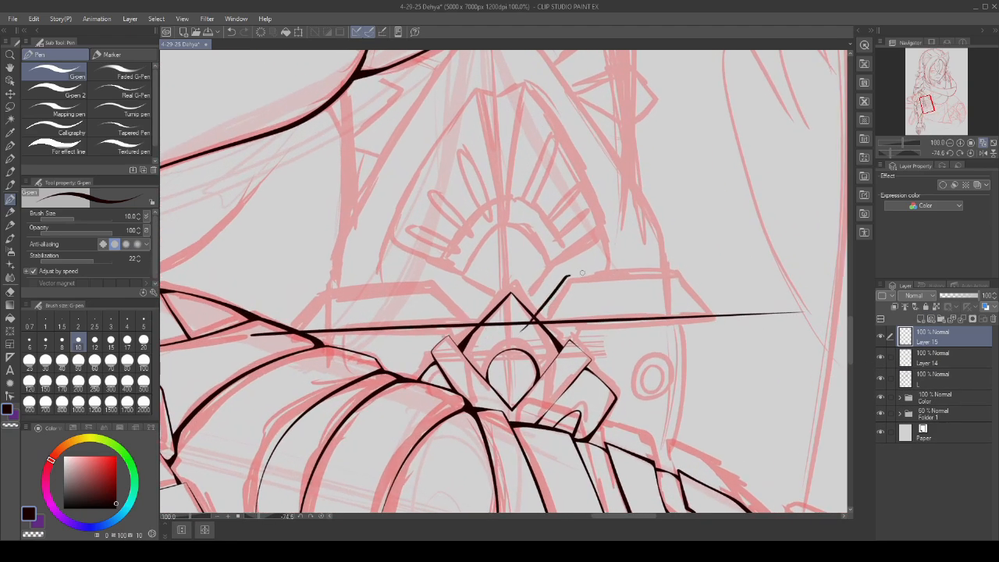
mouse_move(581, 273)
left_mouse_down()
mouse_move(672, 264)
mouse_move(774, 337)
left_mouse_up()
key("ctrl+z")
mouse_move(509, 331)
left_mouse_down()
mouse_move(563, 290)
mouse_move(599, 286)
left_mouse_up()
key("ctrl+z")
left_click_drag(514, 330, 721, 272)
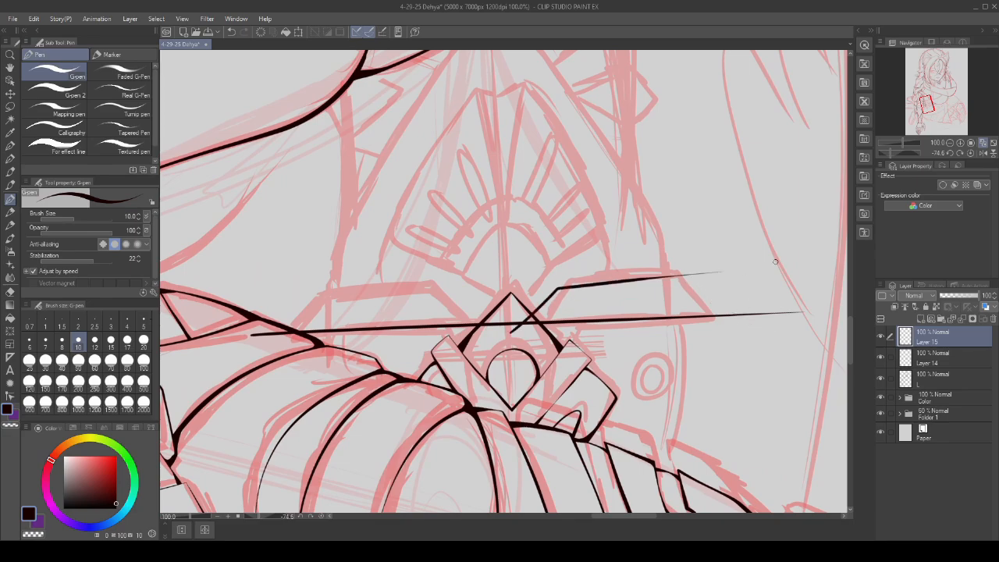
key("ctrl+z")
left_click_drag(588, 283, 746, 270)
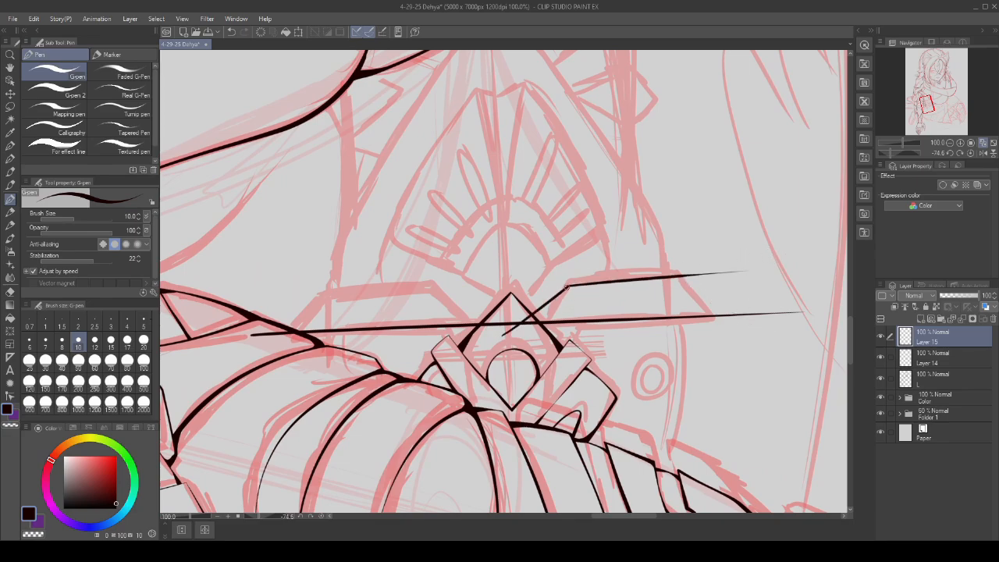
key("ctrl+z")
mouse_move(500, 336)
left_mouse_down()
mouse_move(562, 293)
mouse_move(750, 267)
left_mouse_up()
key("ctrl+z")
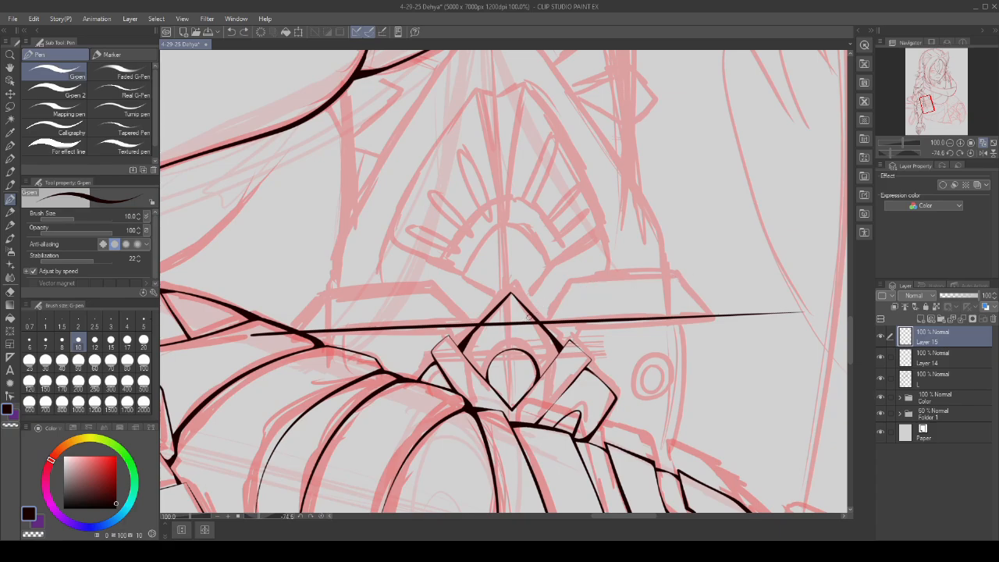
left_click_drag(551, 295, 706, 284)
key("ctrl+z")
left_click_drag(554, 299, 740, 271)
key("ctrl+z")
left_click_drag(578, 287, 718, 279)
key("ctrl+z")
left_click_drag(515, 327, 751, 266)
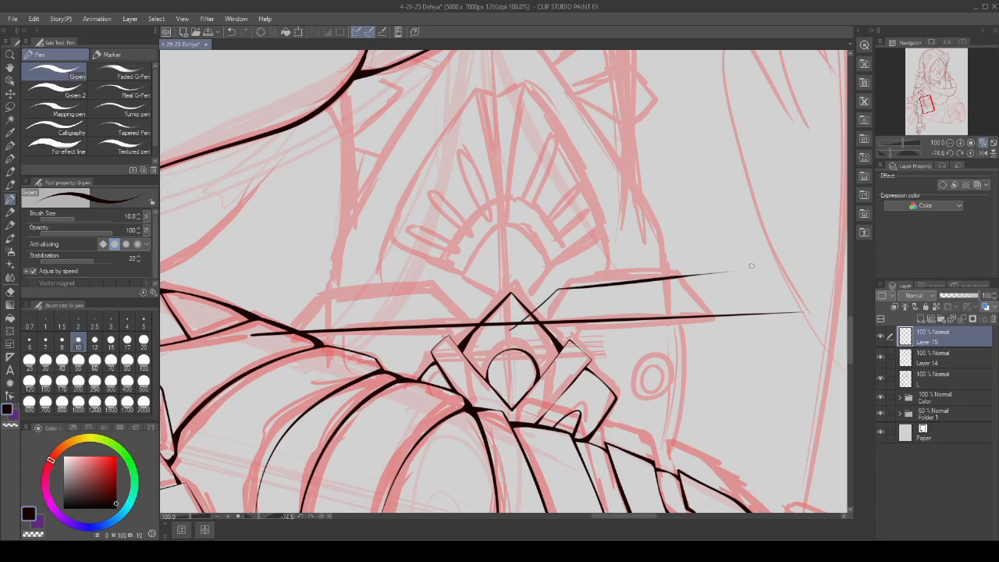
key("ctrl+z")
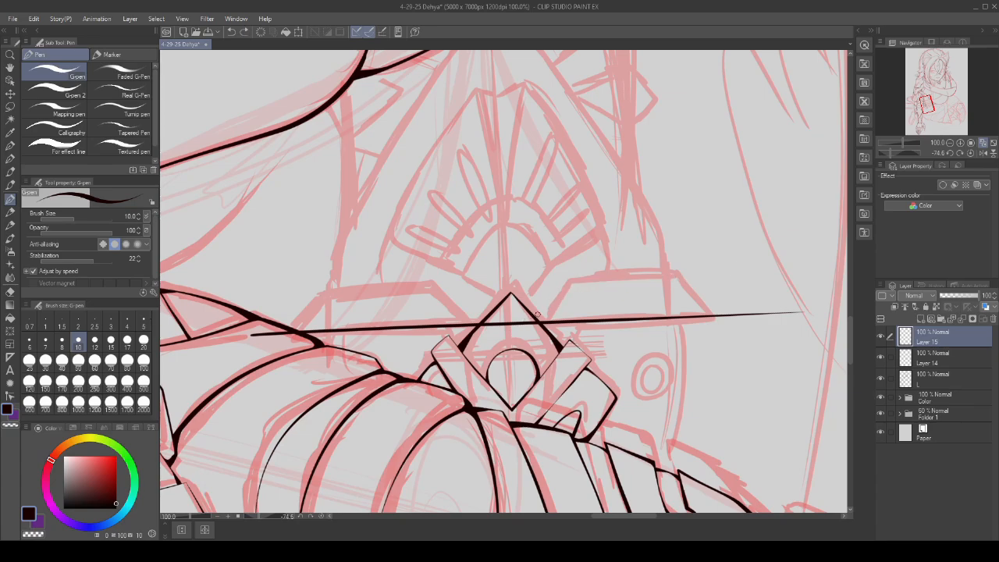
- Ink the slanted inner side of the right belt plate, rising from the diamond's upper edge past the plate's sketched corner
scroll(536, 313, "up", 2)
left_click_drag(524, 334, 613, 240)
scroll(632, 215, "down", 2)
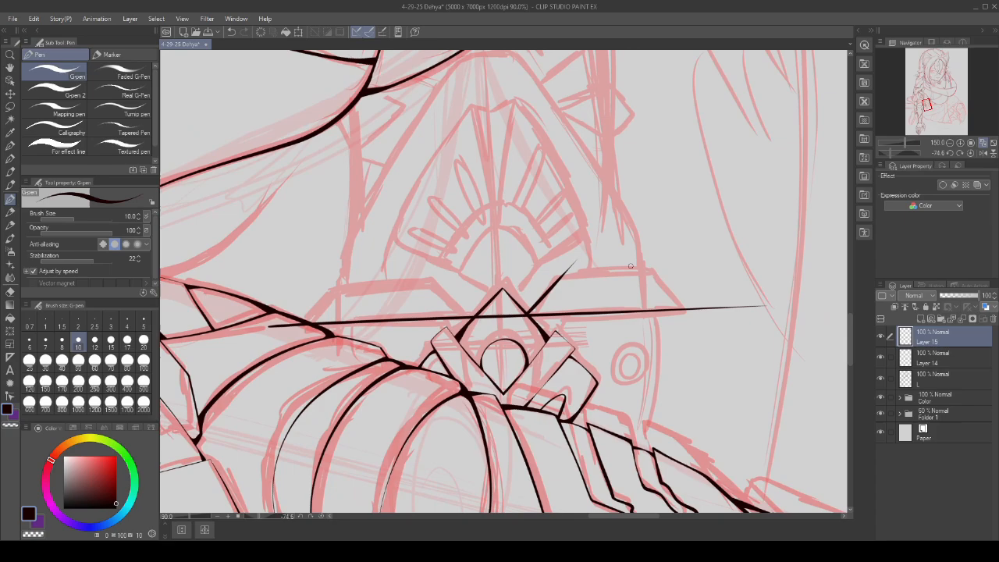
- Ink the belt plate's long upper edge from the slanted side and trim the slanted line's overshoot at the corner
left_click_drag(541, 284, 742, 267)
key("ctrl+z")
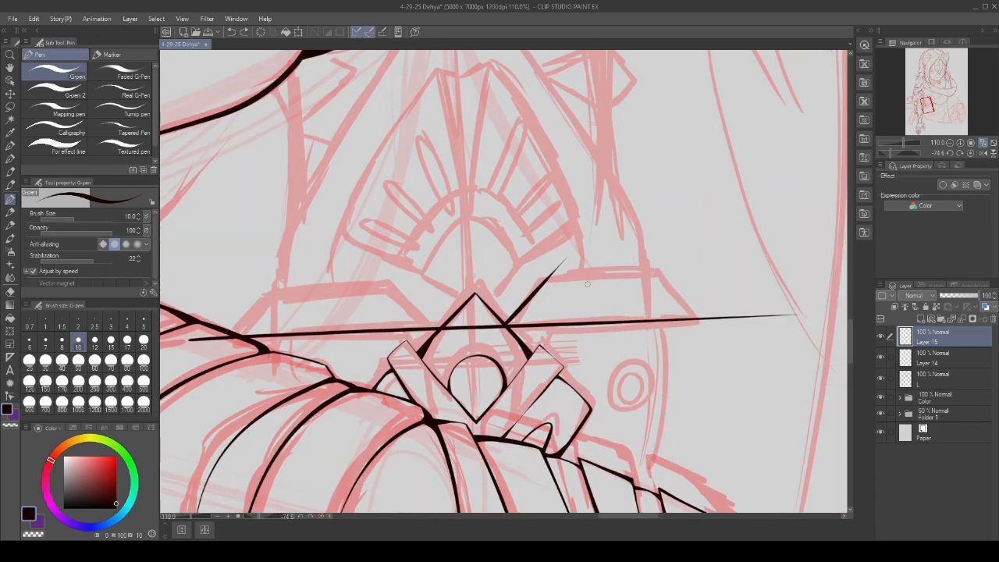
scroll(599, 295, "up", 3)
left_click_drag(508, 278, 805, 266)
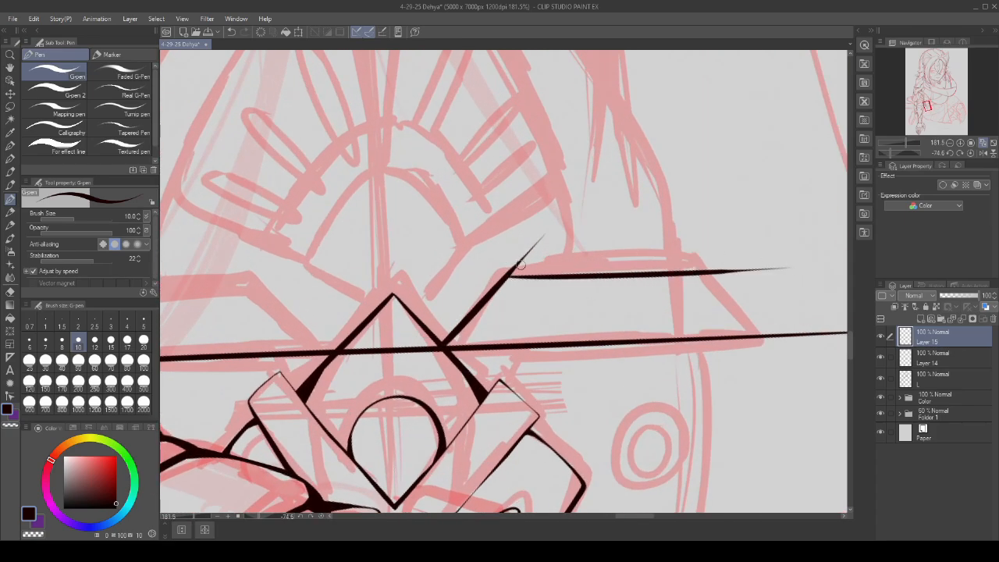
scroll(523, 241, "up", 2)
left_click_drag(551, 238, 486, 280)
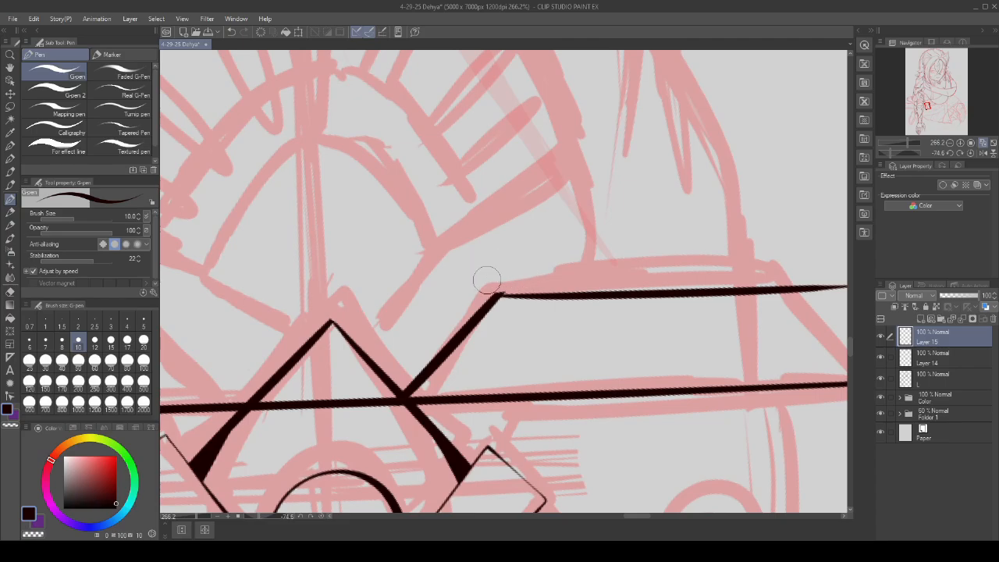
- Examine the right belt plate's ink lines against the sketch, including their joint with the diamond and the layers holding them
scroll(506, 277, "down", 7)
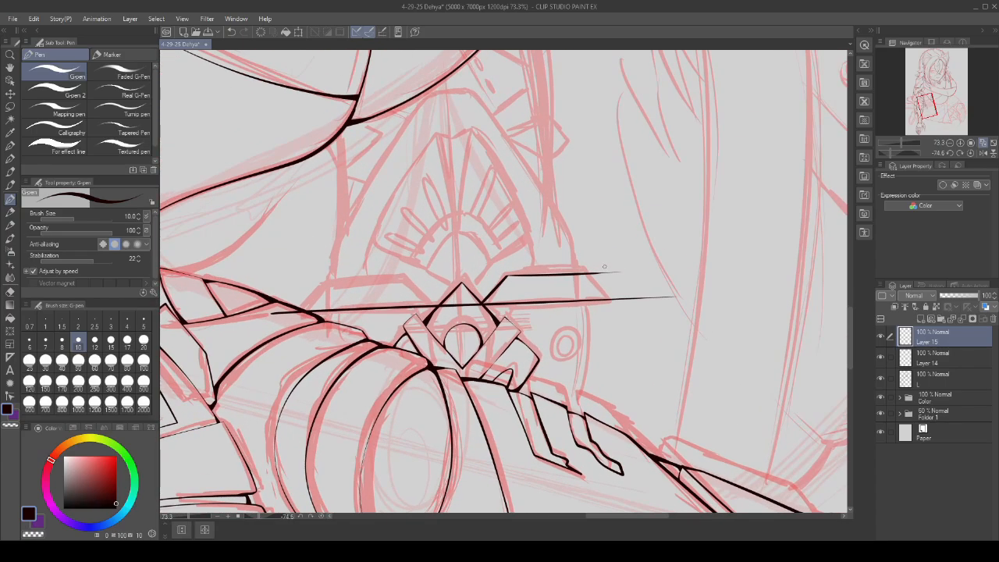
scroll(611, 275, "up", 5)
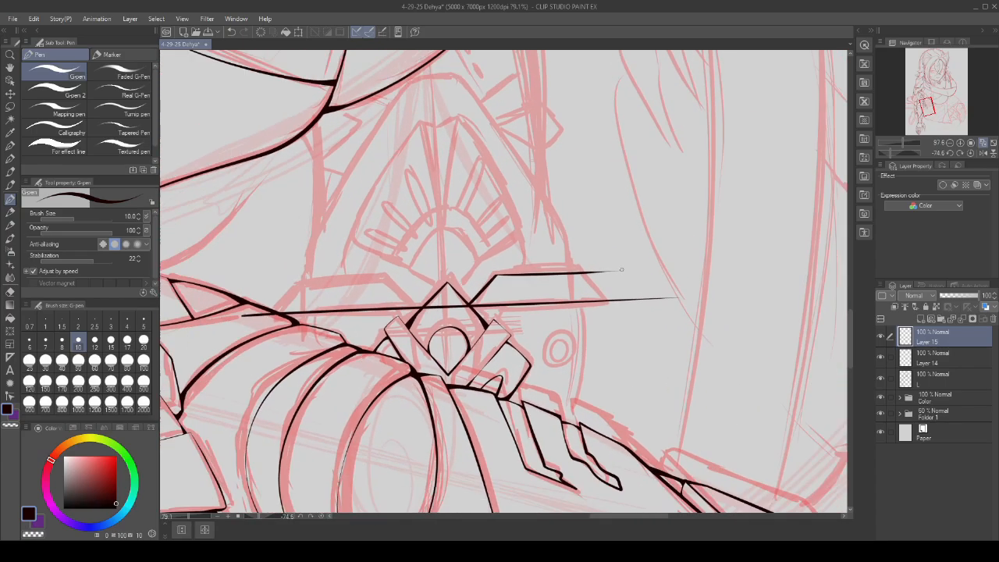
scroll(508, 289, "up", 5)
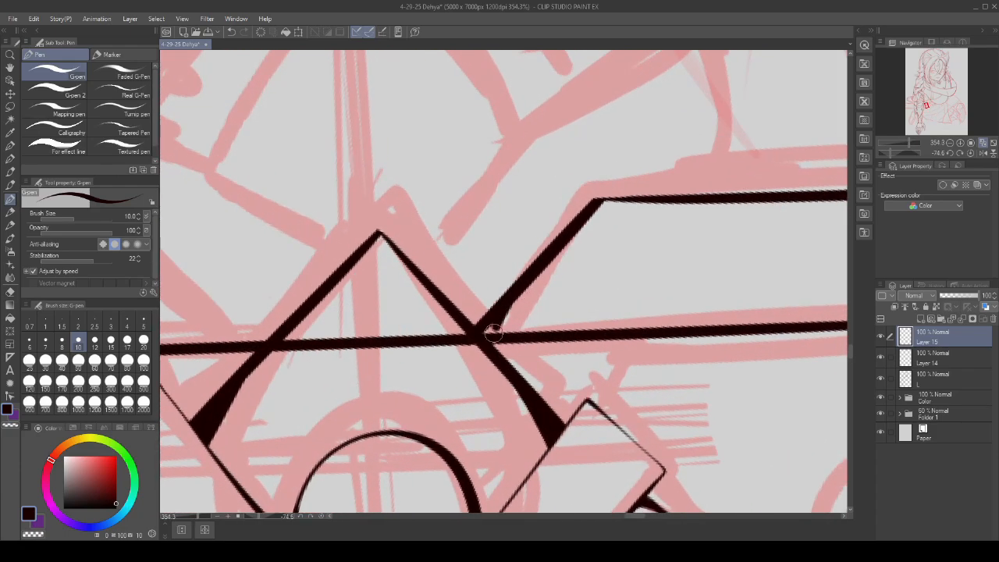
scroll(496, 317, "down", 5)
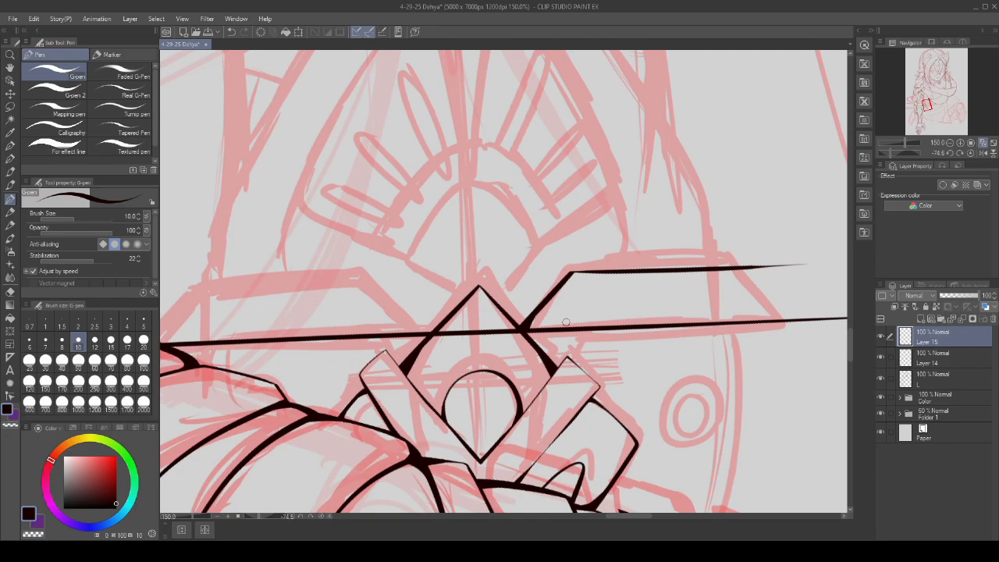
scroll(636, 349, "down", 3)
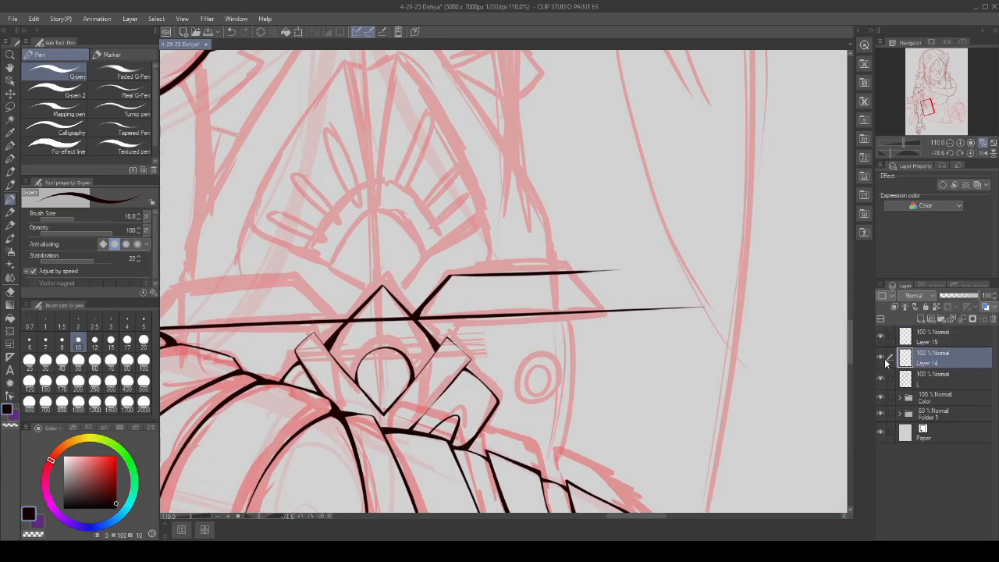
scroll(647, 312, "down", 1)
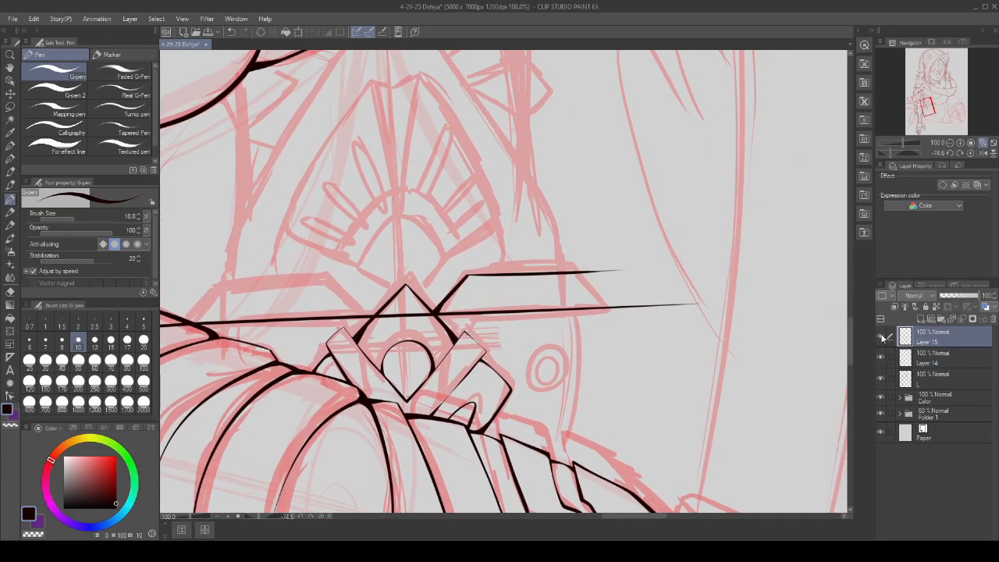
scroll(415, 303, "down", 1)
scroll(416, 302, "up", 2)
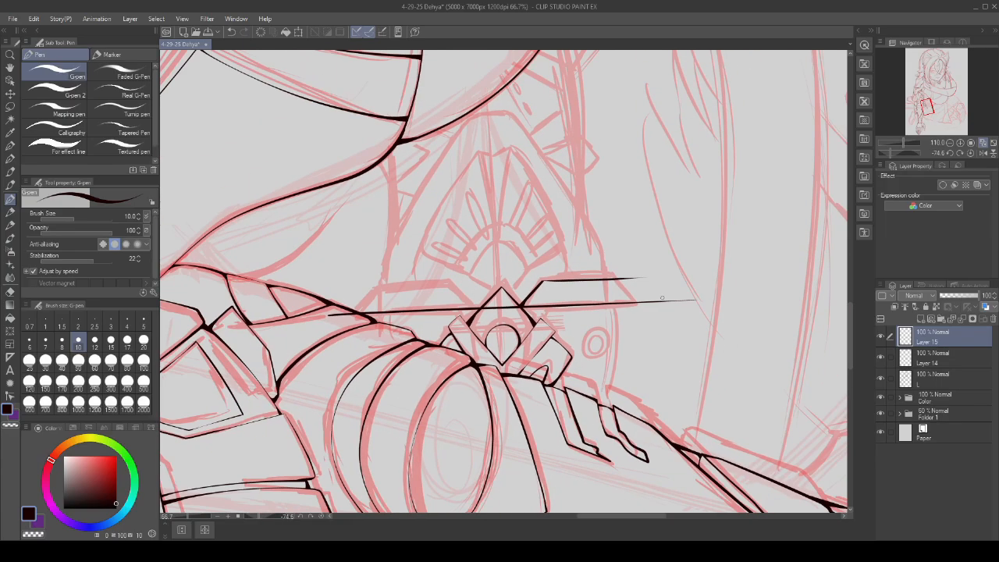
scroll(416, 302, "down", 1)
- Erase the section of Layer 14's long straight line that crosses the inside of the diamond, and return to Layer 15
left_click(940, 361)
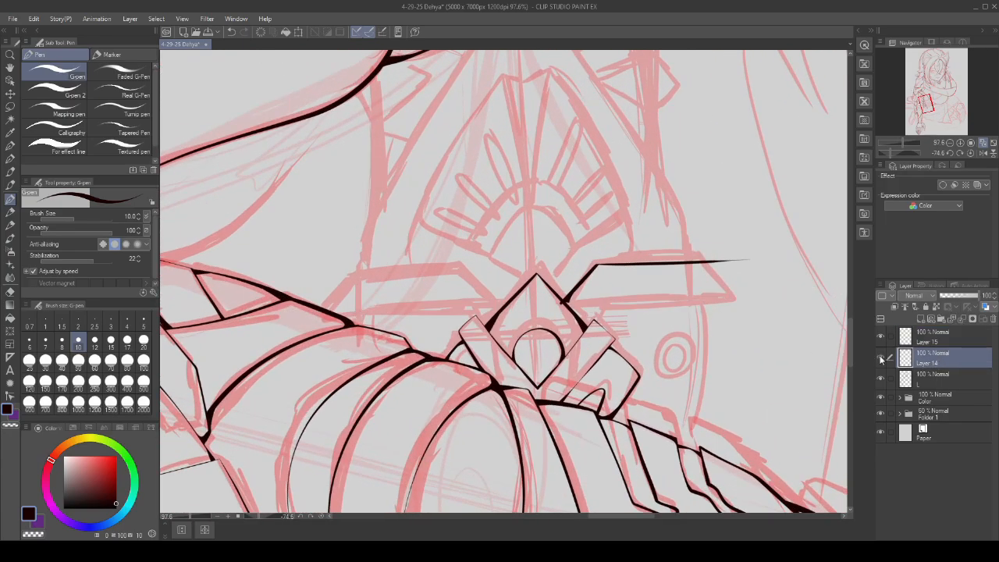
scroll(559, 310, "up", 5)
key("ctrl+z")
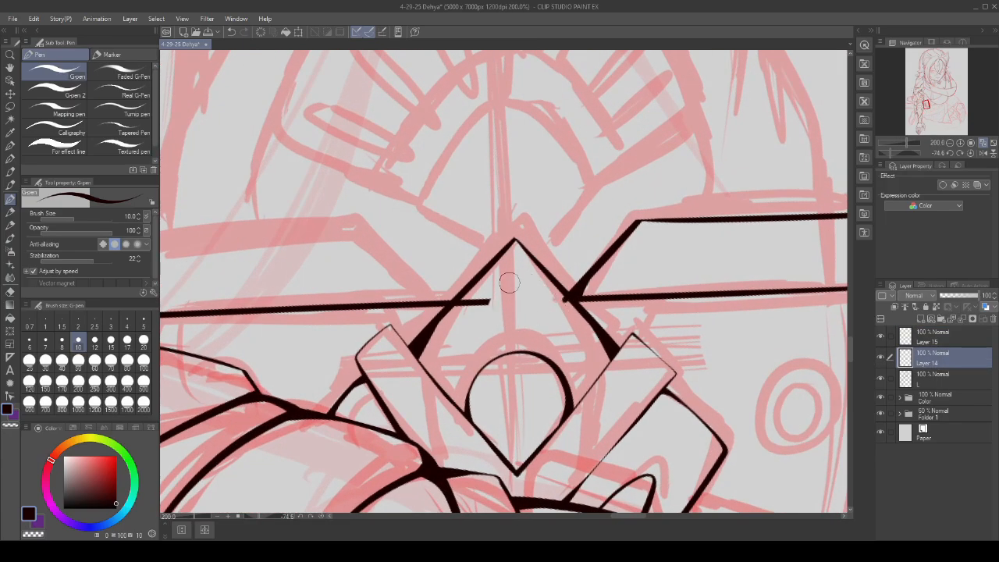
scroll(478, 292, "up", 1)
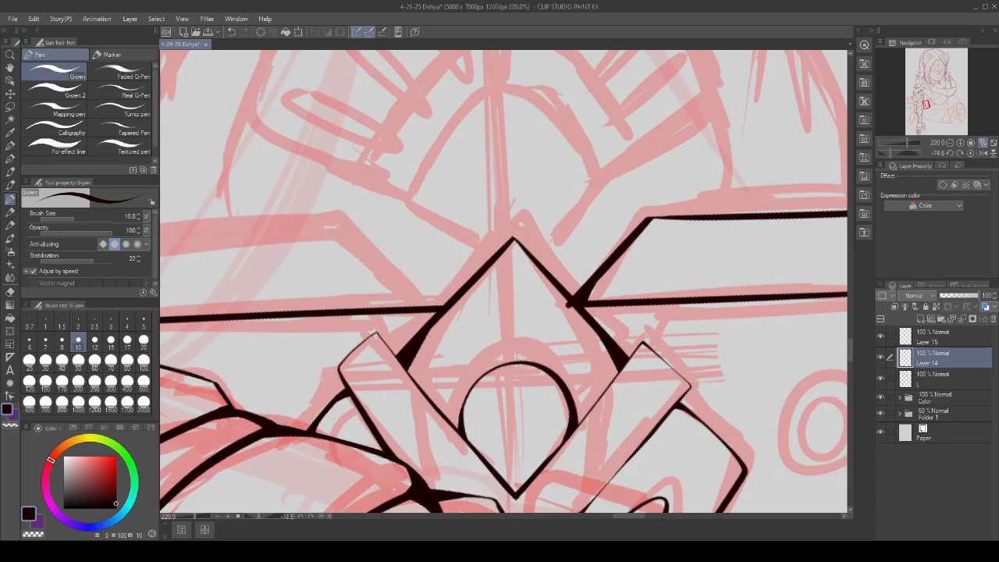
scroll(499, 296, "down", 3)
scroll(577, 308, "up", 3)
left_click(941, 342)
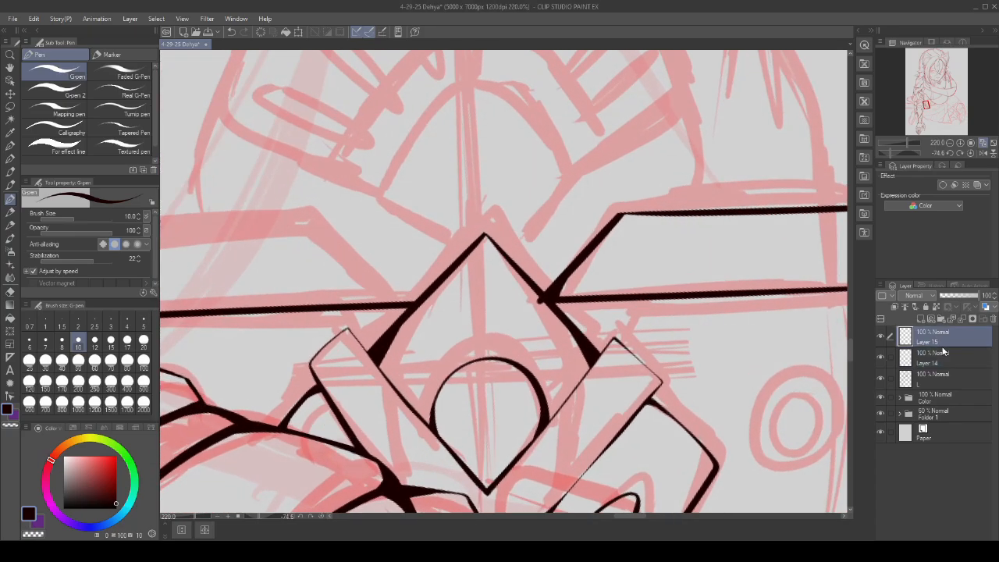
- Thicken the ink junction where the bar meets the diamond's right side, and merge Layer 15 into Layer 14
scroll(540, 301, "up", 8)
left_click_drag(533, 308, 510, 300)
scroll(511, 301, "down", 4)
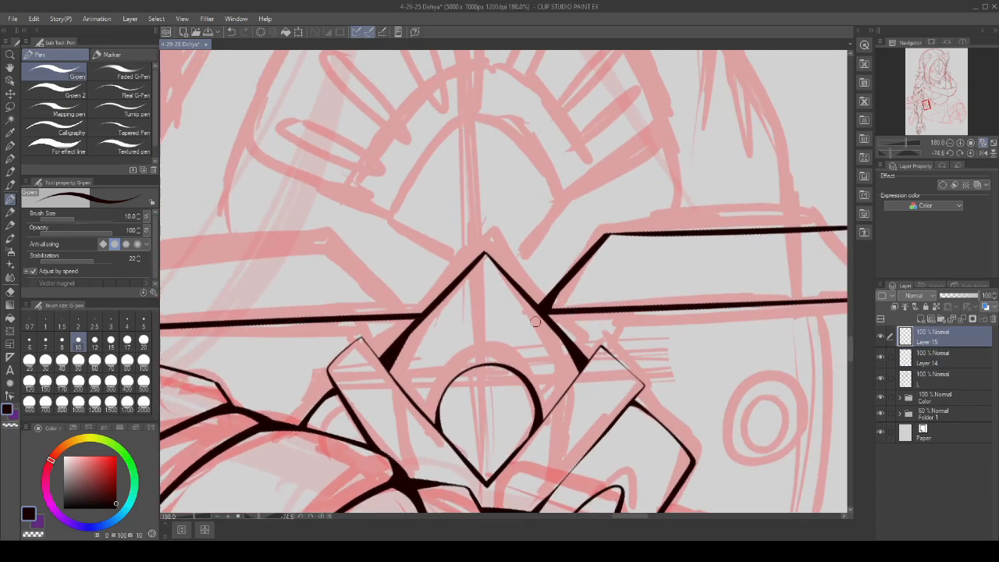
scroll(511, 302, "up", 6)
scroll(511, 302, "down", 7)
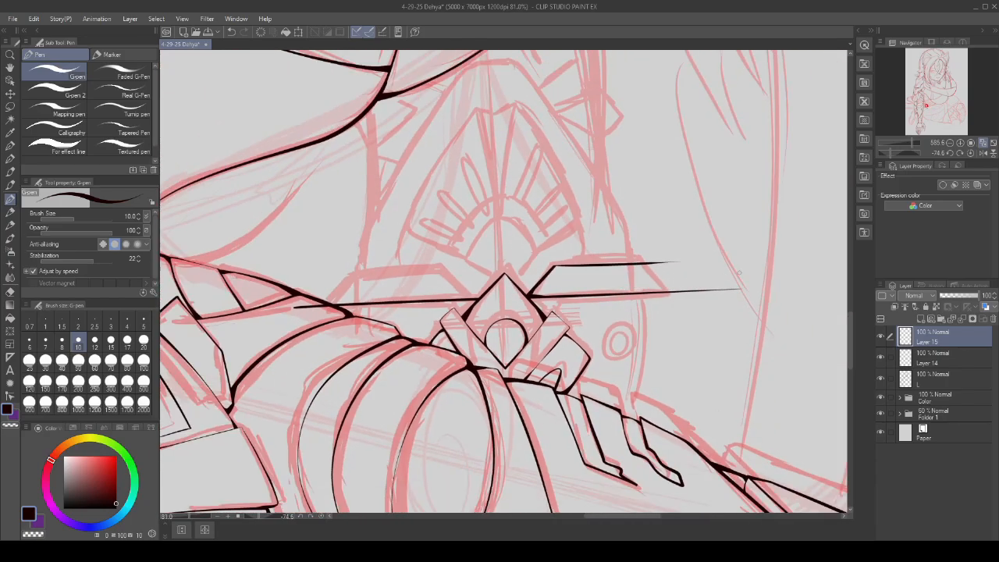
left_click(962, 319)
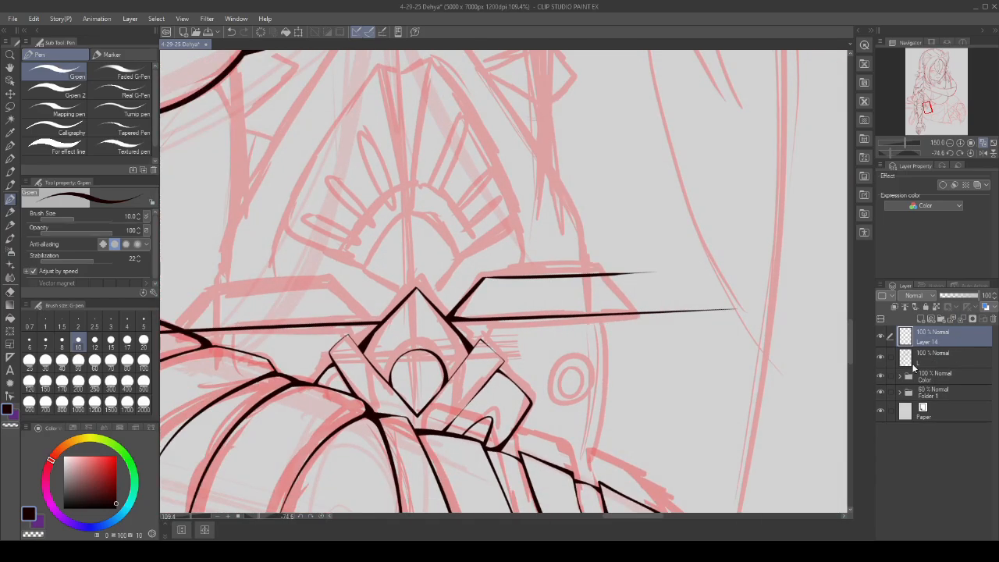
- Add a new raster layer and ink a slanted line closing the bar's right end, trimming its overshoot below the bar
left_click(921, 320)
scroll(612, 260, "up", 3)
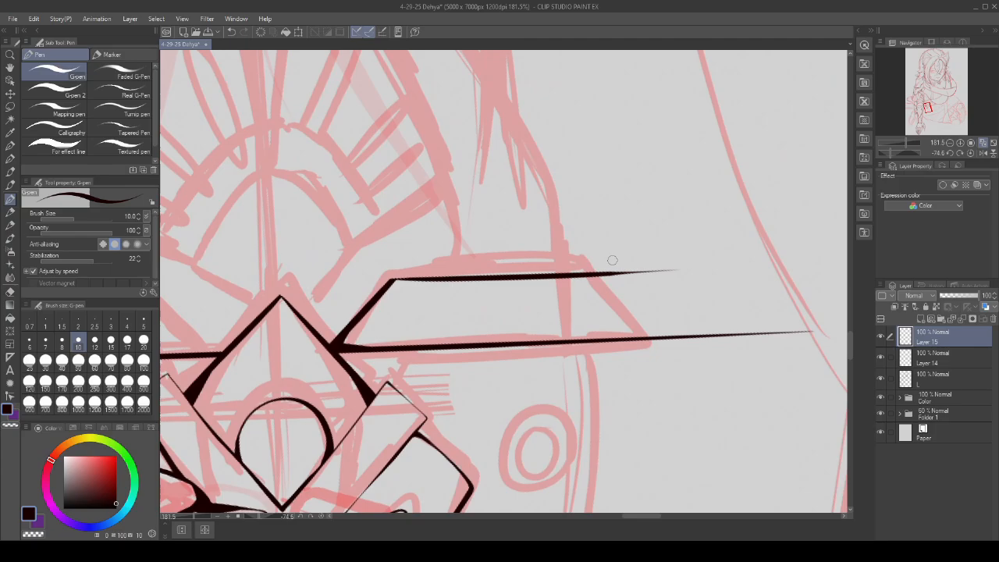
scroll(663, 328, "down", 2)
scroll(581, 258, "up", 3)
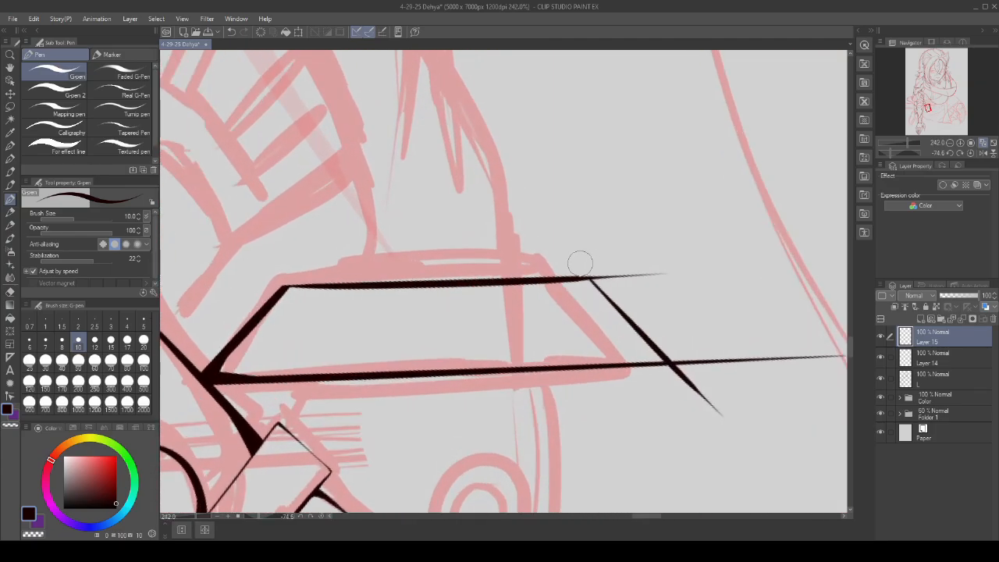
scroll(580, 264, "down", 2)
scroll(720, 376, "up", 2)
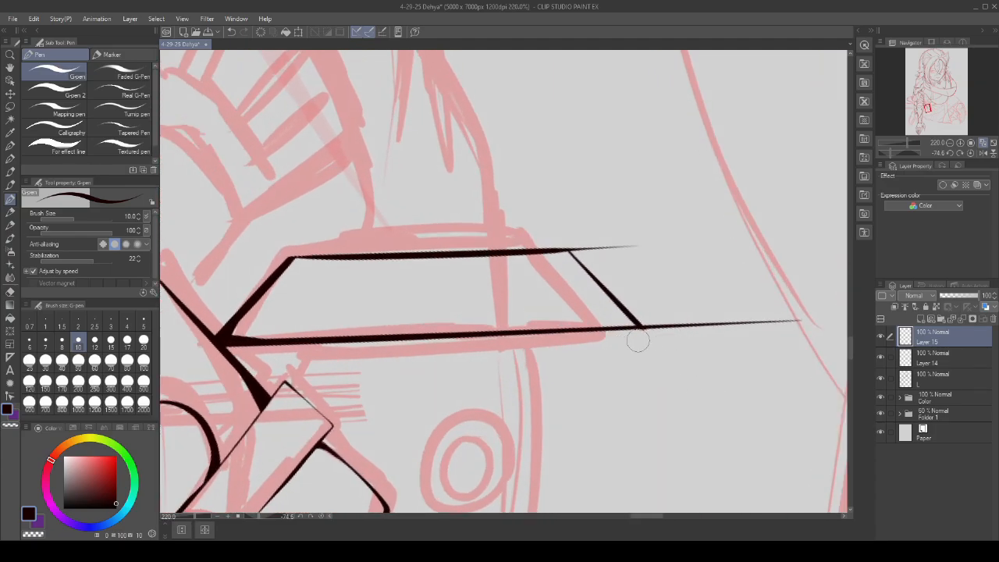
scroll(646, 343, "down", 8)
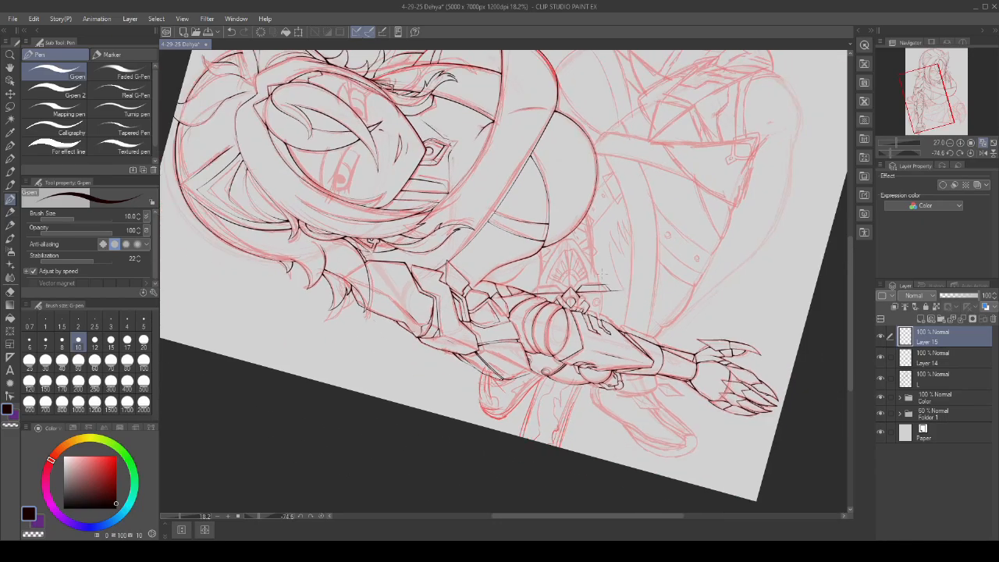
scroll(630, 266, "up", 7)
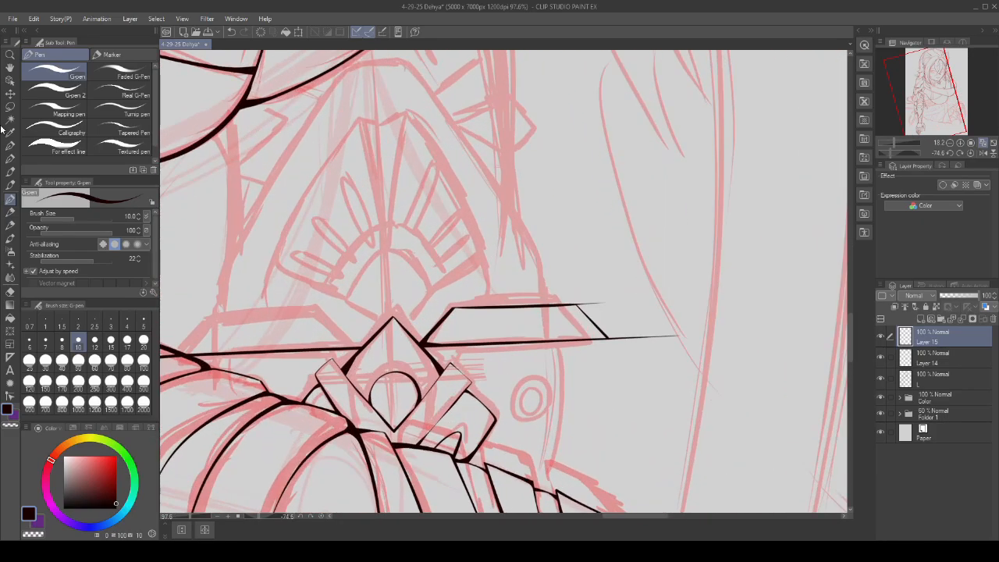
- Lasso the slanted end line and move it slightly left to match the sketch, applying the transformation and clearing the selection
left_click(10, 106)
scroll(619, 312, "up", 1)
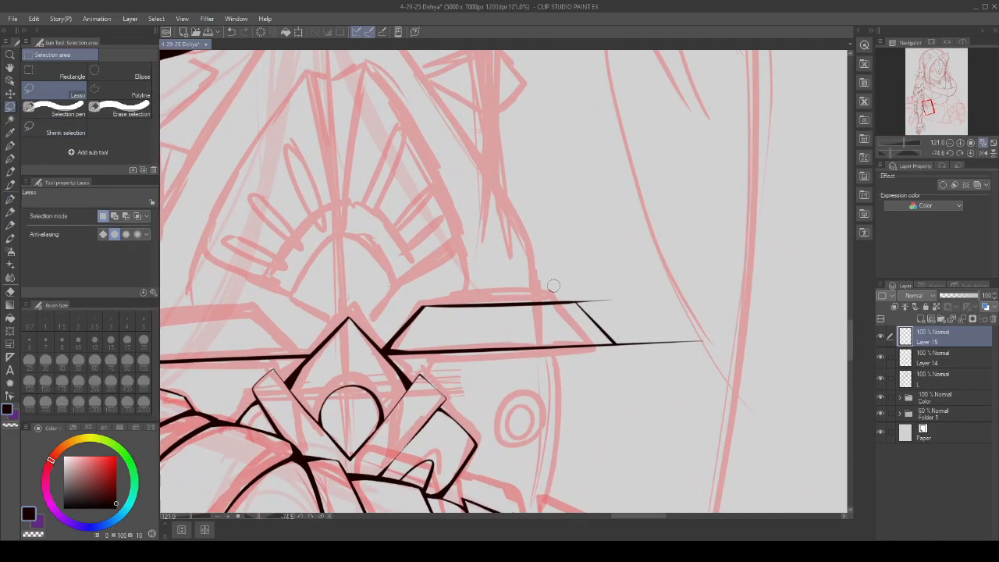
left_click_drag(601, 270, 578, 366)
left_click(647, 417)
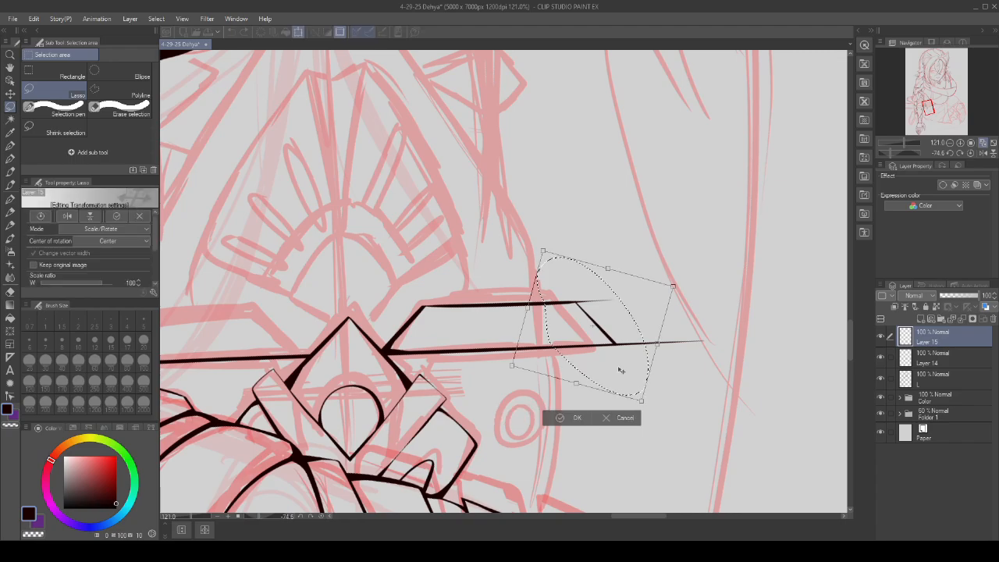
left_click_drag(602, 373, 605, 371)
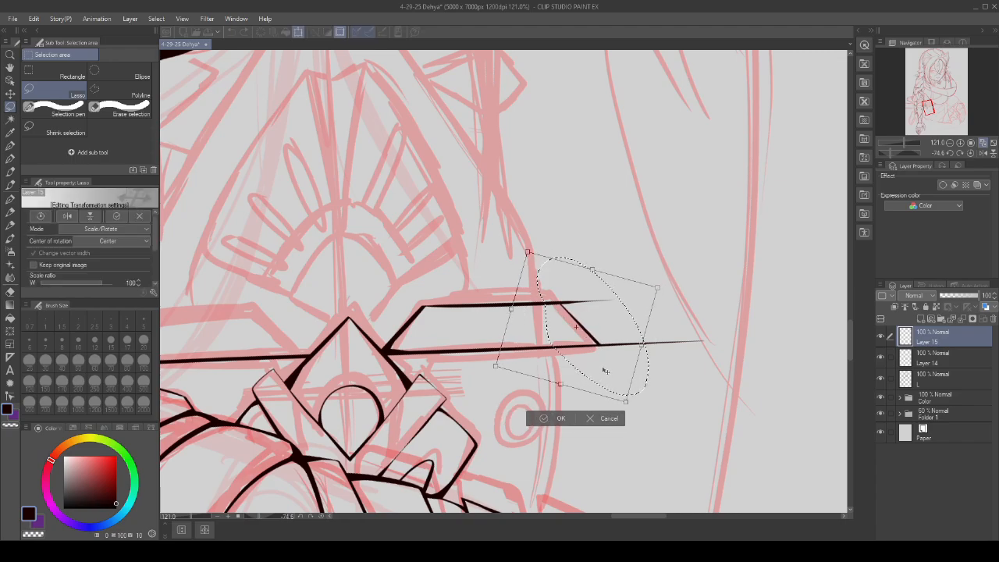
left_click(543, 417)
left_click(487, 418)
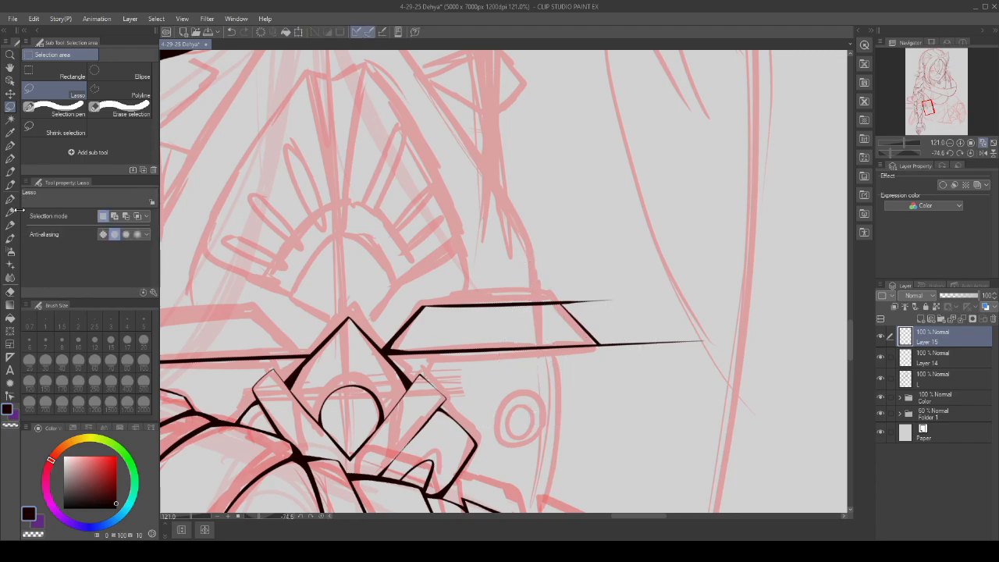
- Thicken the slanted line's upper end with the G-pen, filling the inner corner where it meets the bar's top line
left_click(10, 211)
left_click(11, 200)
scroll(583, 359, "up", 5)
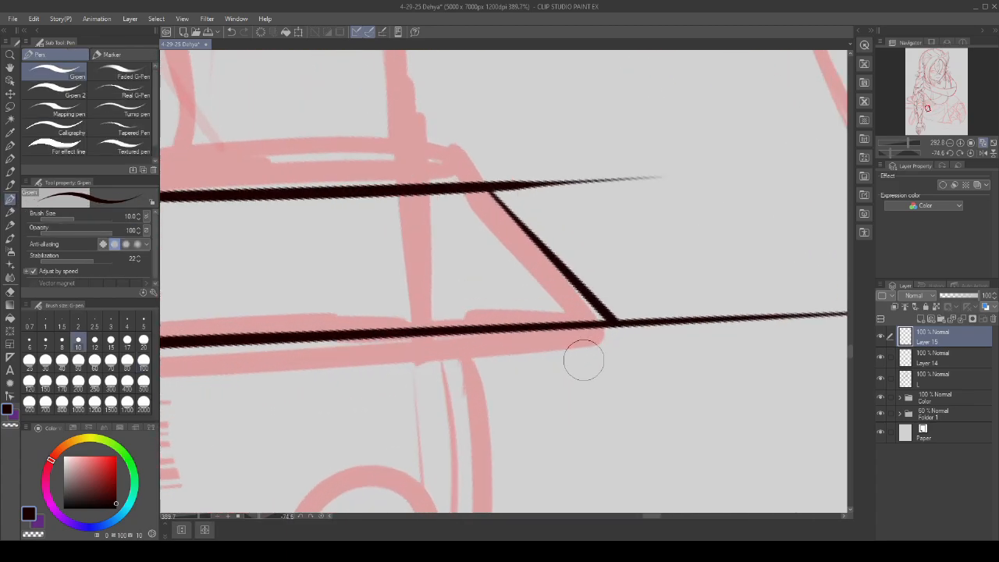
scroll(609, 345, "down", 2)
scroll(521, 248, "up", 2)
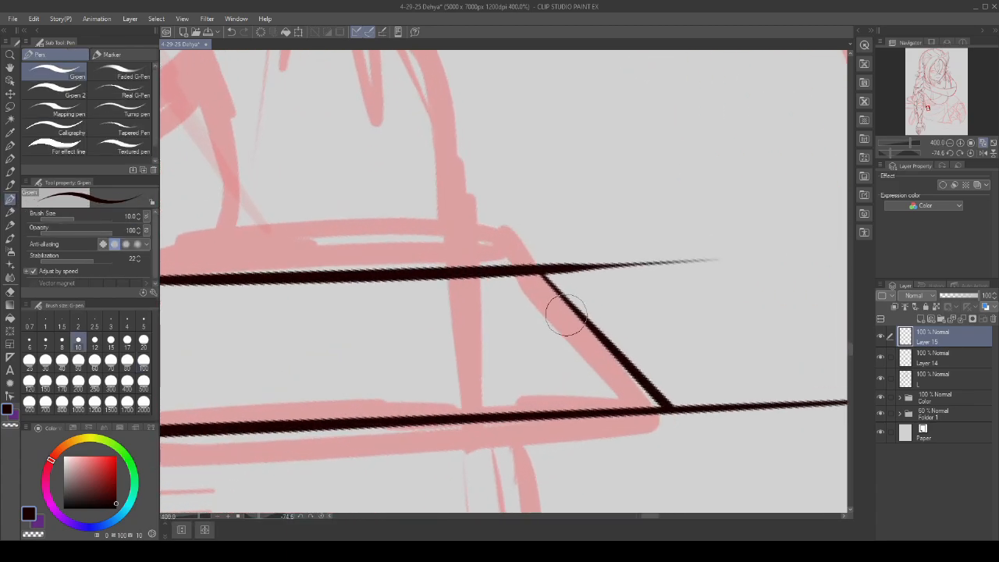
scroll(566, 316, "up", 3)
left_click_drag(575, 318, 508, 250)
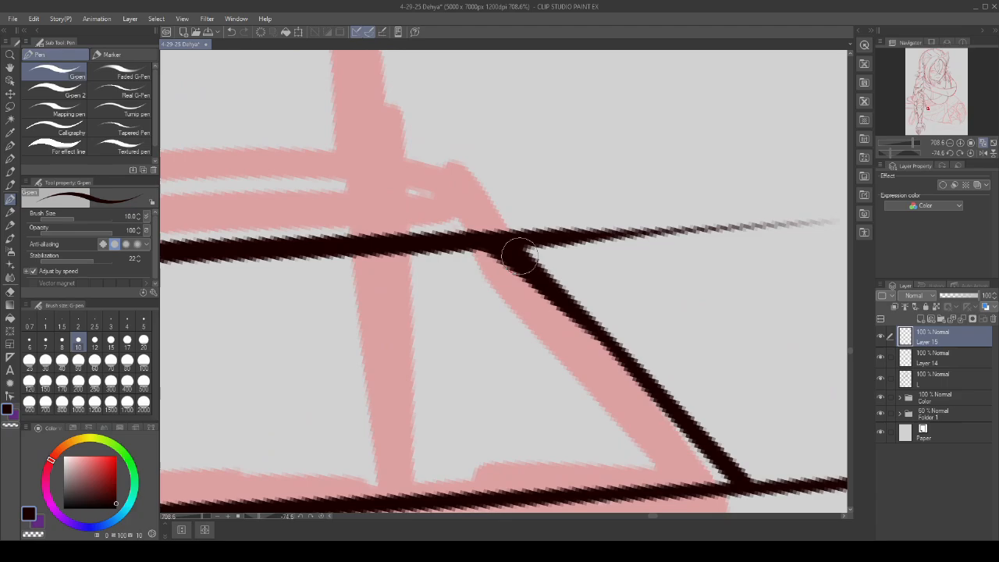
scroll(437, 238, "up", 1)
scroll(536, 326, "down", 3)
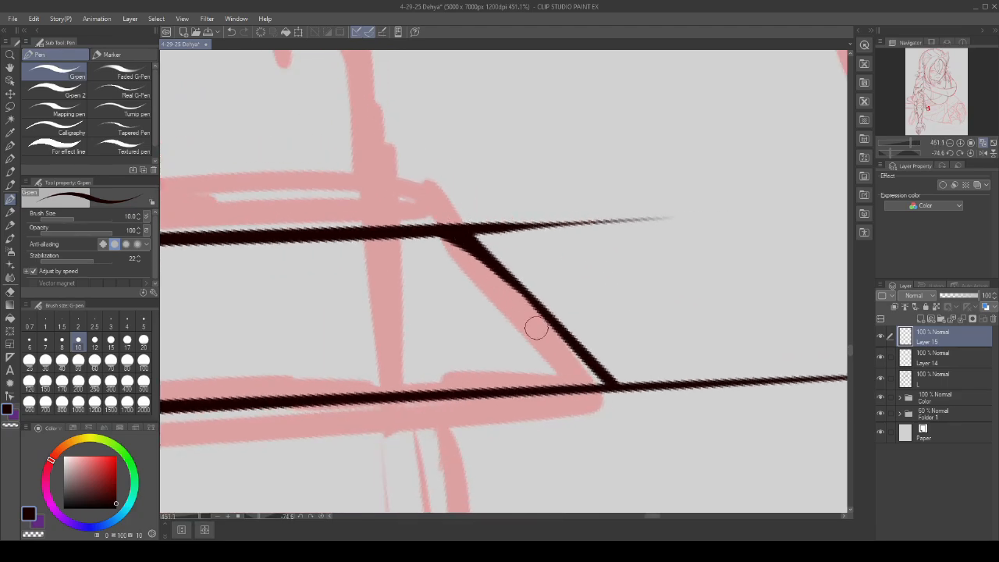
- Thicken the slanted line's lower half down to the corner with the bar's bottom line
scroll(553, 312, "up", 2)
left_click_drag(554, 312, 609, 390)
scroll(521, 289, "down", 3)
scroll(521, 288, "up", 3)
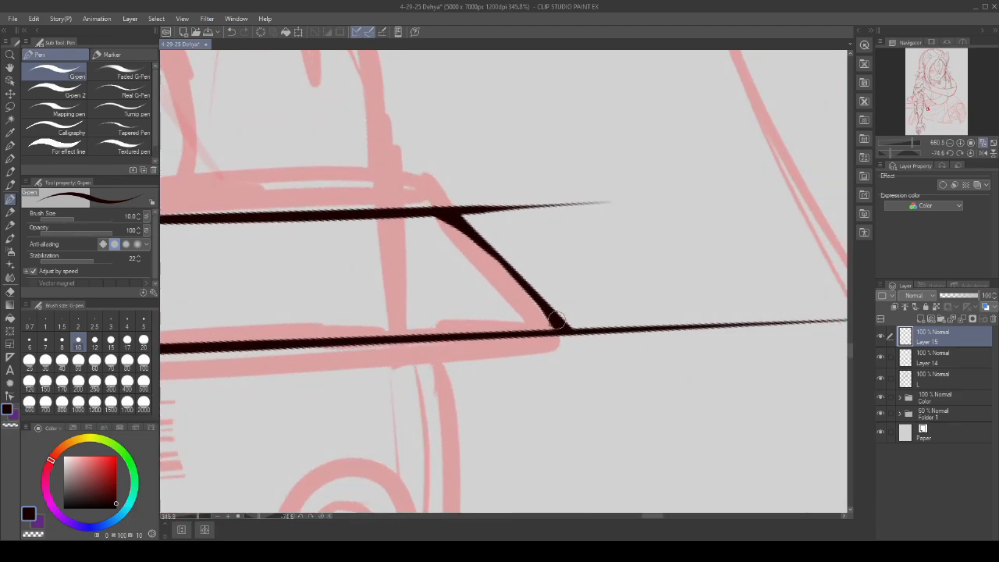
scroll(798, 344, "down", 3)
scroll(612, 335, "down", 2)
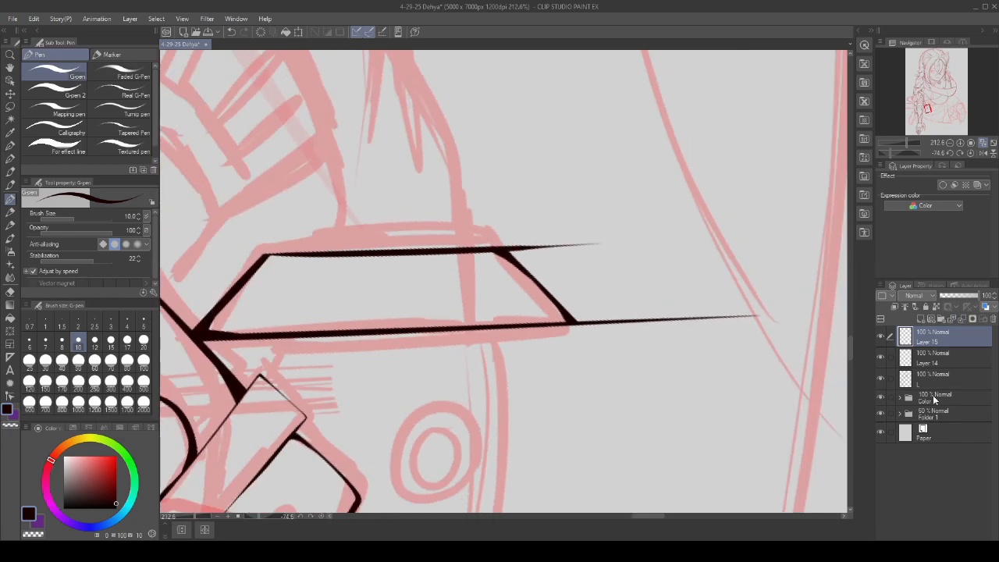
- On Layer 14, erase the bottom and top line ends that extend beyond the bar's slanted right edge
left_click(929, 378)
left_click(898, 362)
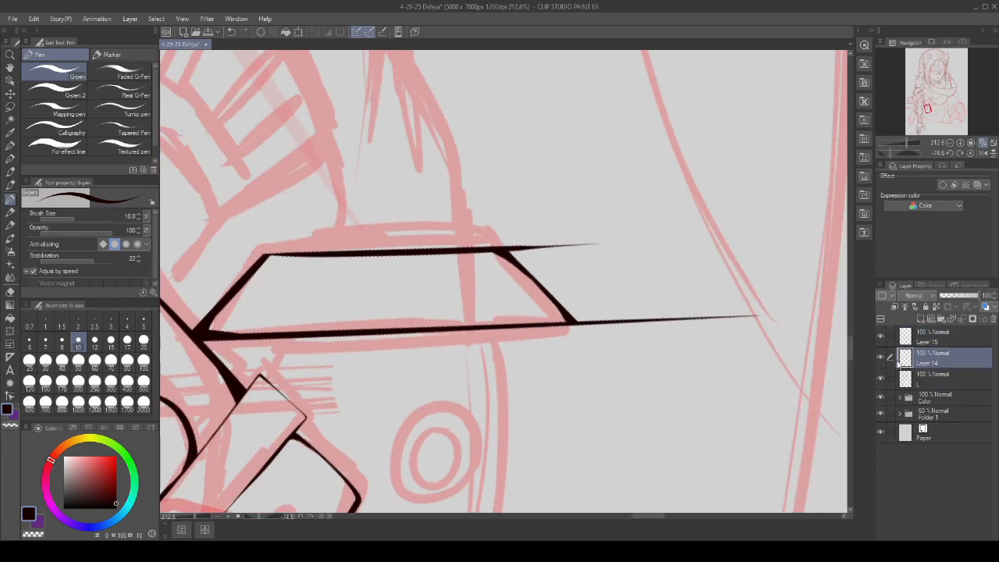
scroll(680, 297, "up", 2)
mouse_move(769, 316)
left_mouse_down()
mouse_move(554, 317)
mouse_move(531, 301)
mouse_move(534, 342)
mouse_move(521, 316)
left_mouse_up()
scroll(437, 234, "up", 2)
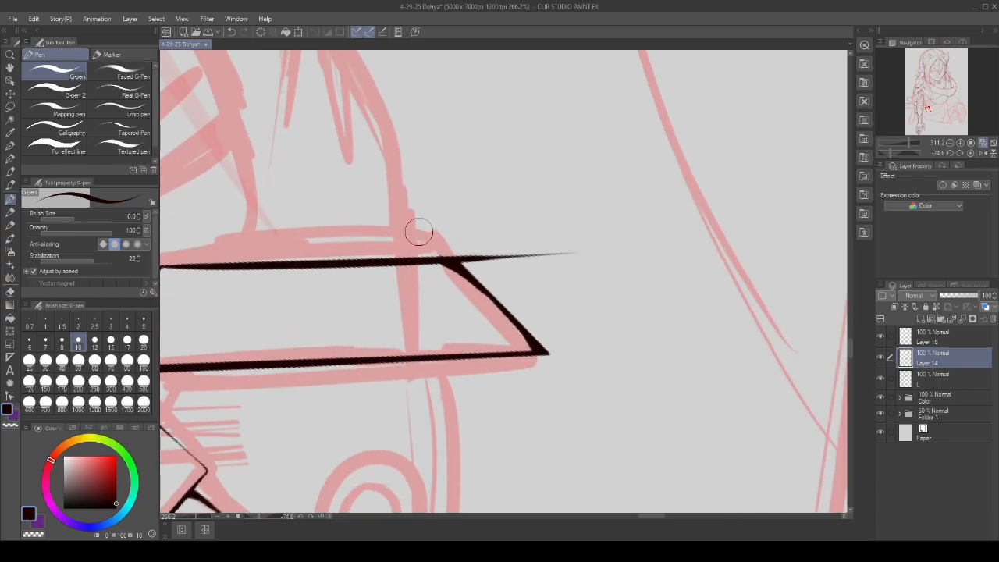
mouse_move(419, 229)
left_mouse_down()
mouse_move(455, 234)
mouse_move(479, 254)
mouse_move(555, 257)
left_mouse_up()
scroll(555, 256, "down", 6)
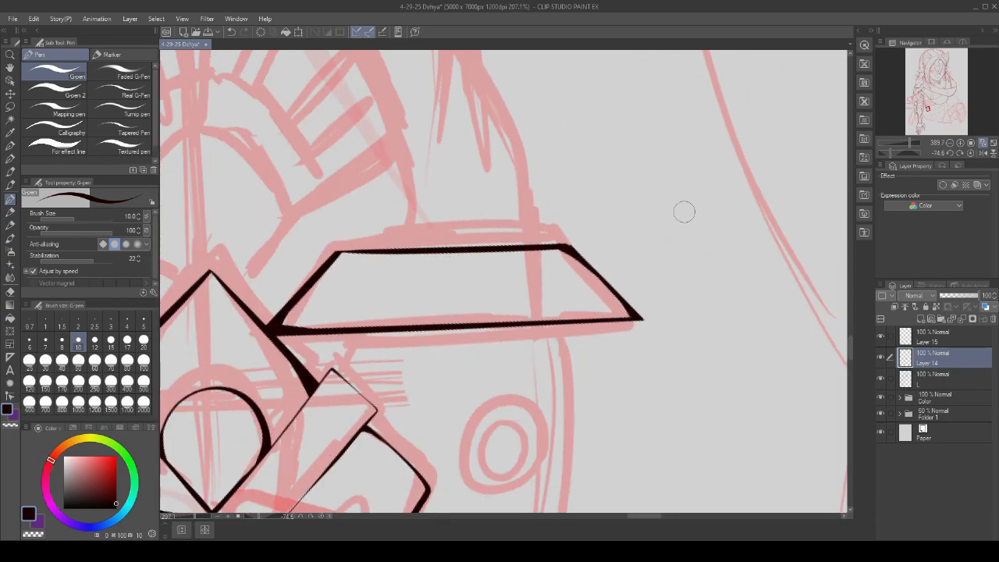
scroll(645, 238, "up", 3)
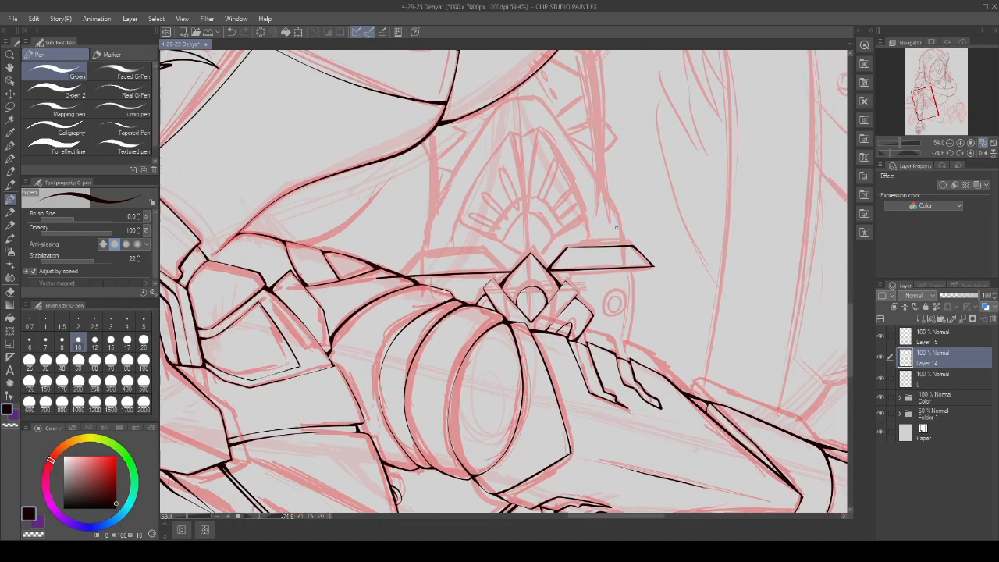
scroll(659, 250, "down", 3)
scroll(660, 250, "up", 4)
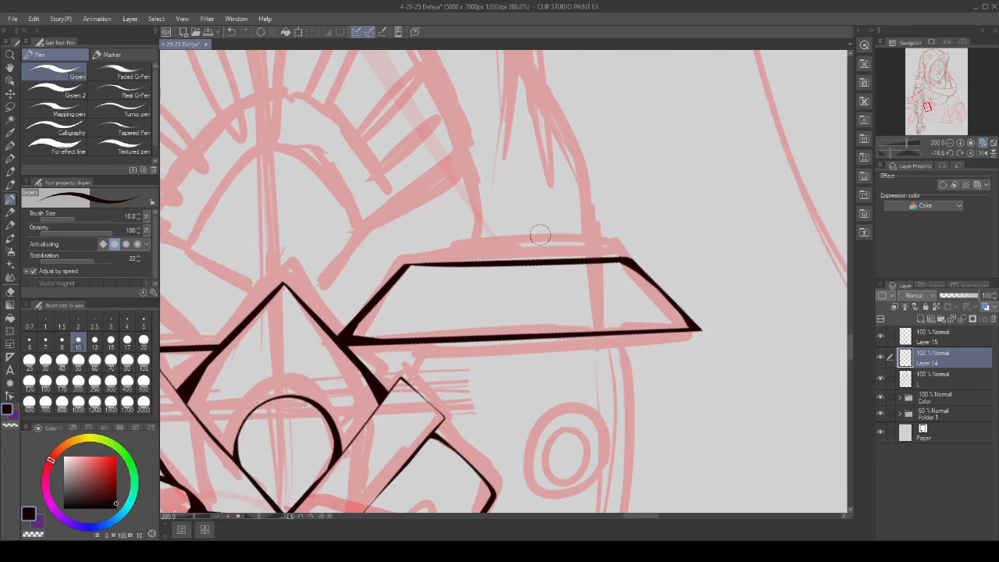
- Merge Layer 15 into Layer 14 and fill in the bar's upper-left inner corner with ink
key("ctrl+z")
key("ctrl+y")
key("ctrl+z")
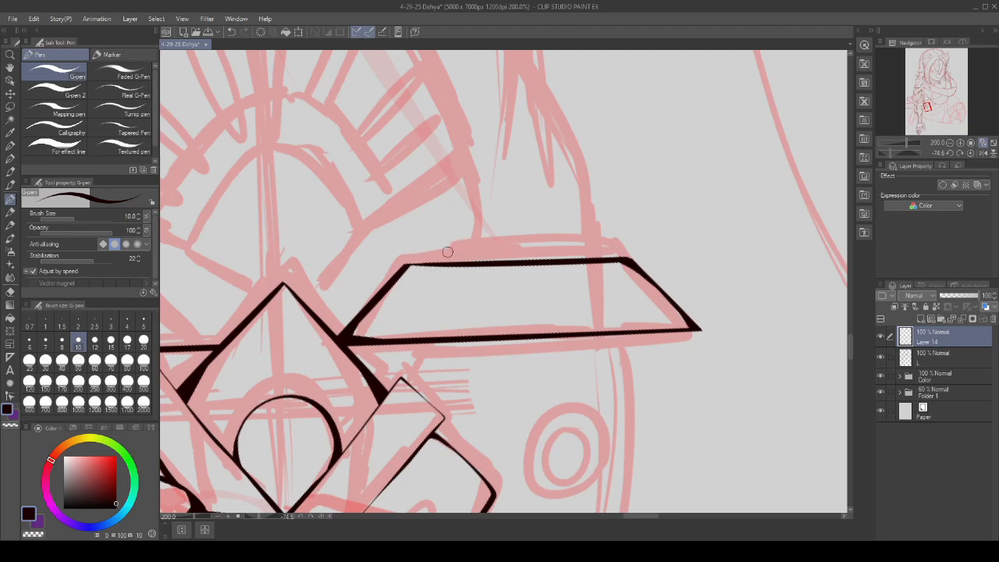
scroll(447, 252, "up", 4)
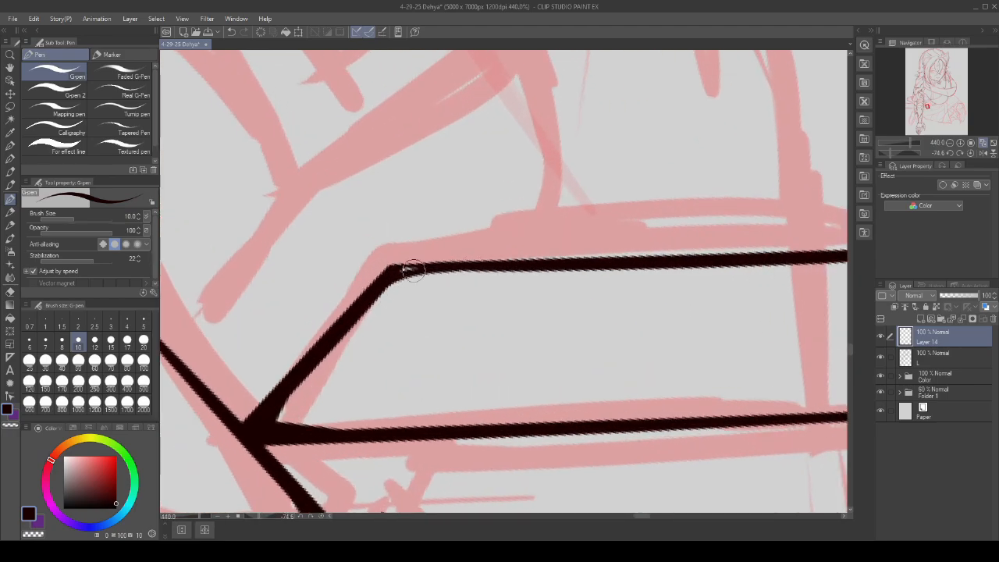
scroll(508, 267, "down", 3)
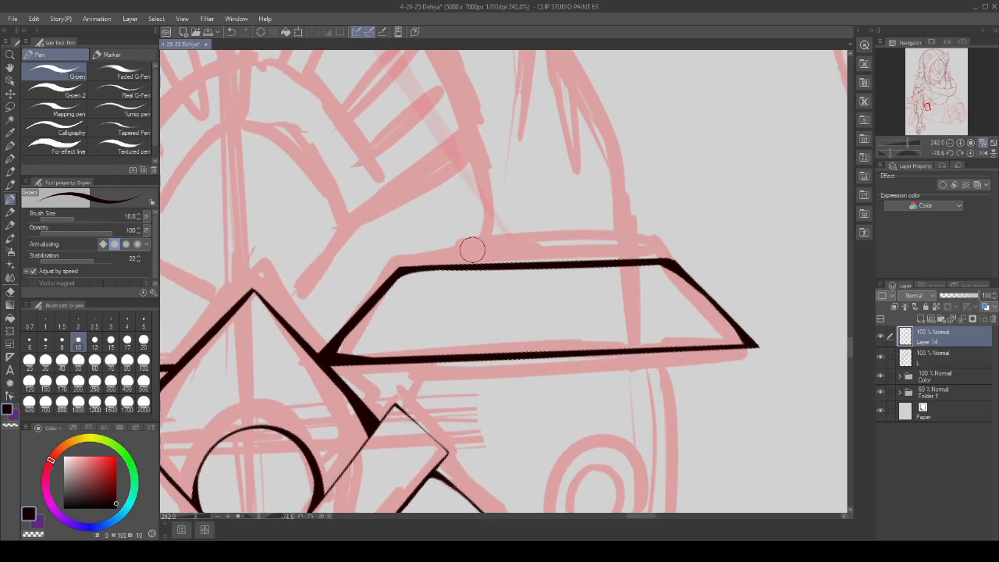
- Thin the bar's top line along its outer side and smooth its join at the upper-right corner
mouse_move(373, 259)
left_mouse_down()
mouse_move(640, 252)
mouse_move(675, 261)
left_mouse_up()
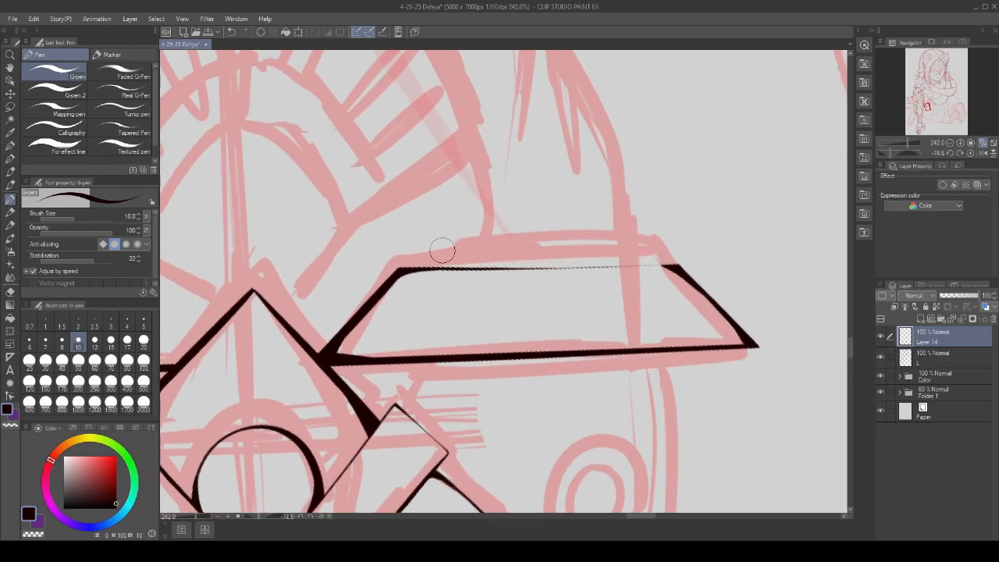
left_click(394, 268, "shift")
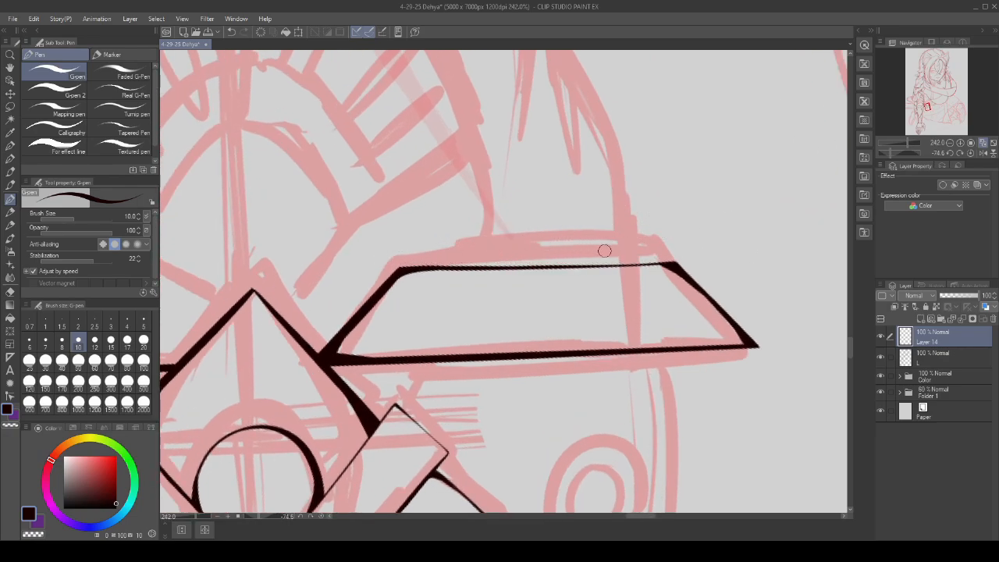
scroll(604, 250, "up", 5)
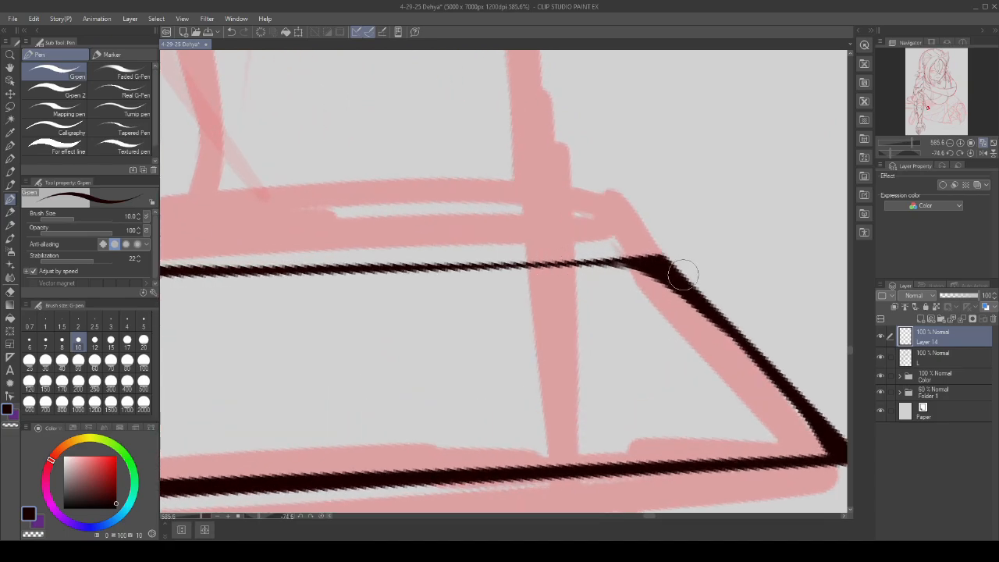
left_click_drag(649, 269, 636, 266)
scroll(649, 269, "down", 5)
scroll(661, 278, "up", 4)
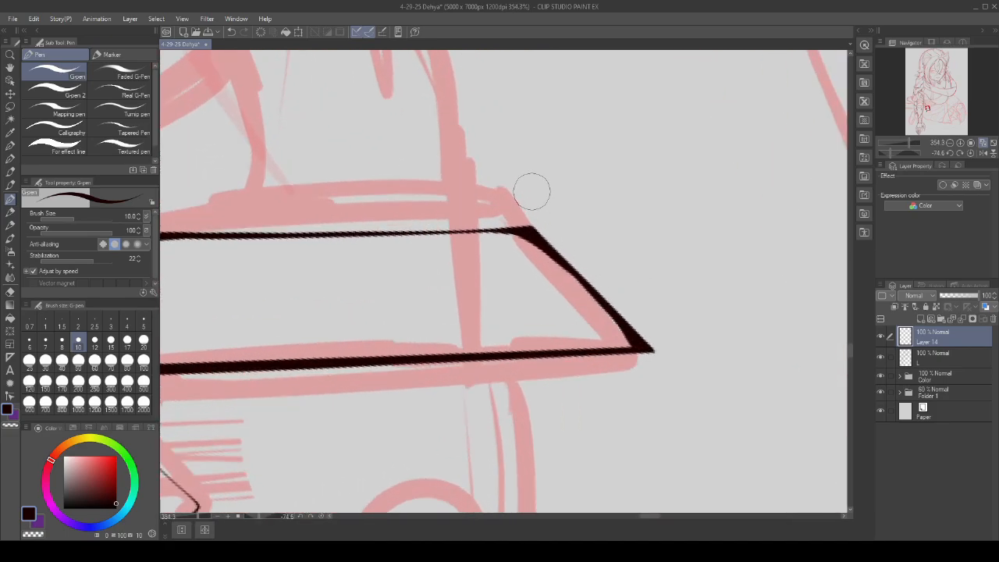
- Thin the bar's slanted right edge and re-ink it as a clean, even line down to the lower-right corner
key("ctrl+z")
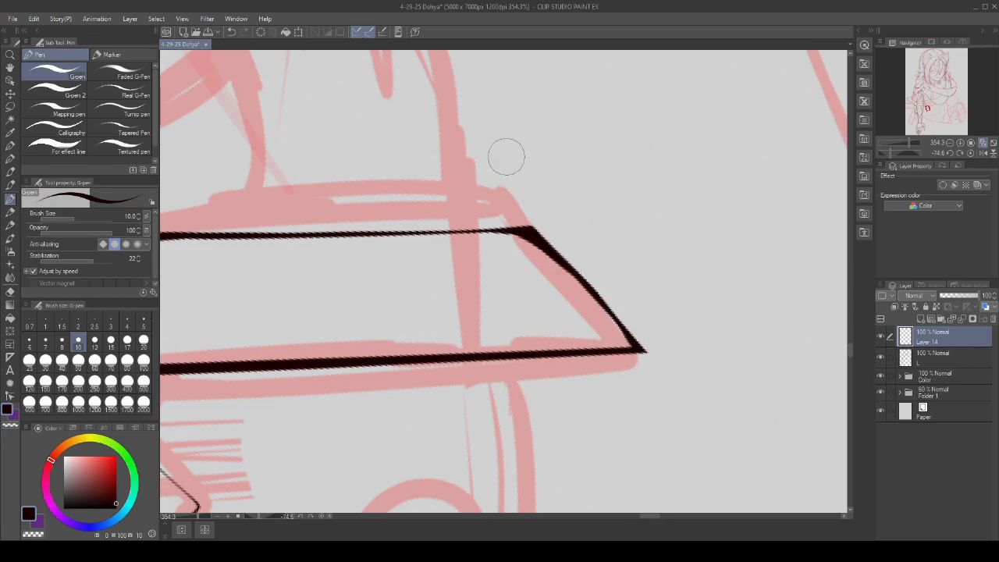
key("ctrl+z")
scroll(530, 176, "up", 2)
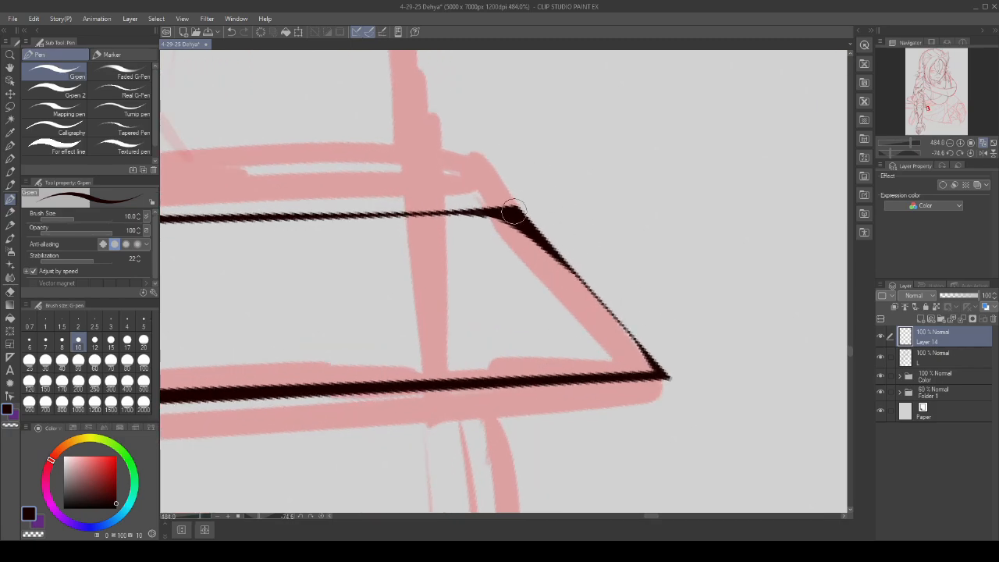
left_click_drag(544, 245, 660, 371)
scroll(591, 241, "down", 10)
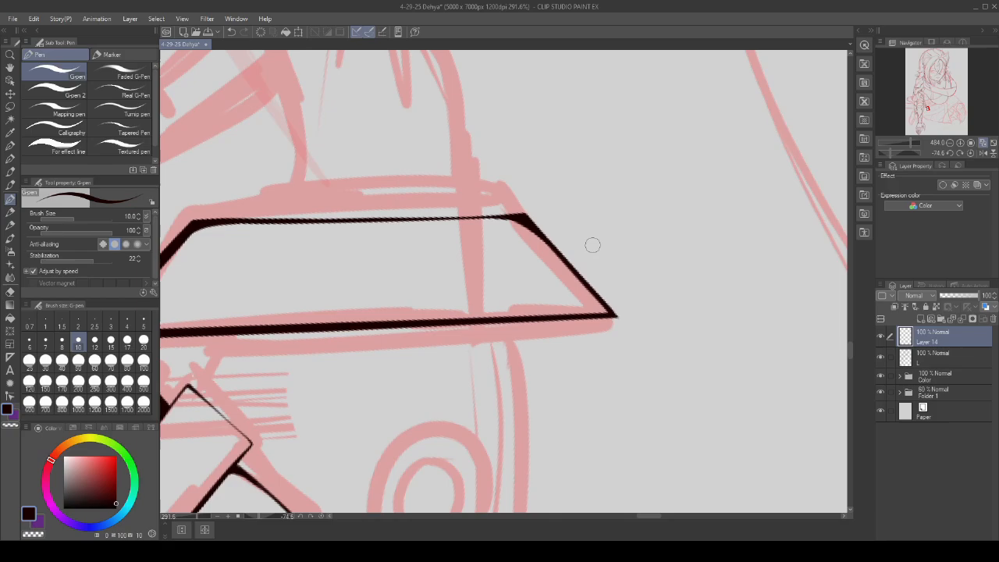
scroll(672, 272, "down", 3)
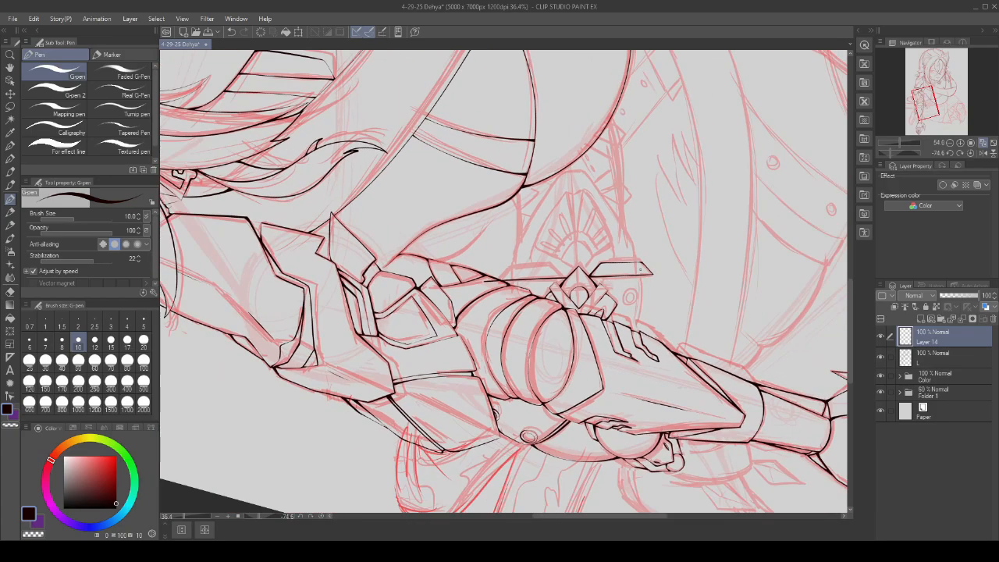
scroll(507, 273, "up", 1)
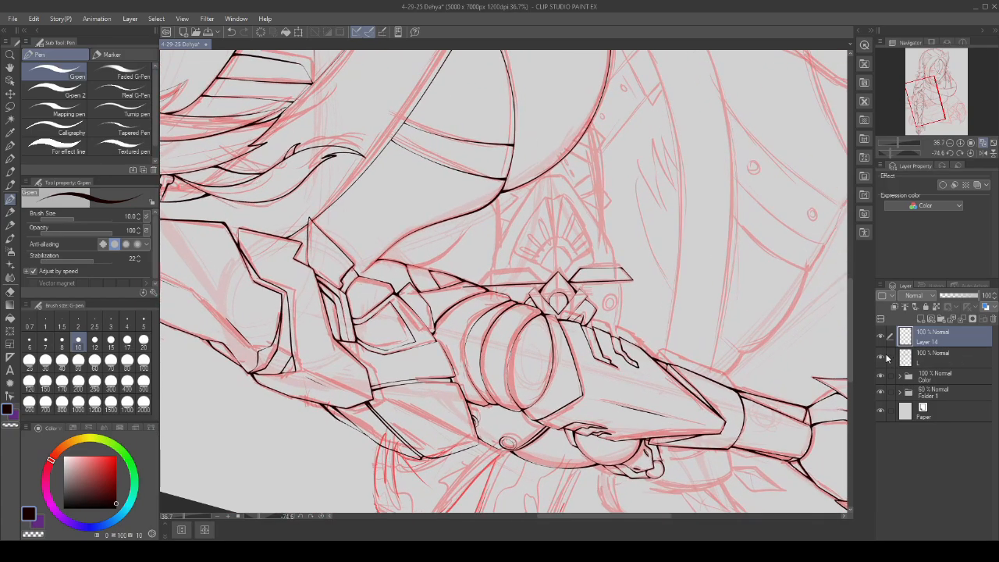
left_click(882, 357)
left_click(882, 357)
scroll(476, 297, "up", 2)
mouse_move(500, 257)
left_mouse_down()
mouse_move(439, 274)
mouse_move(499, 257)
left_mouse_up()
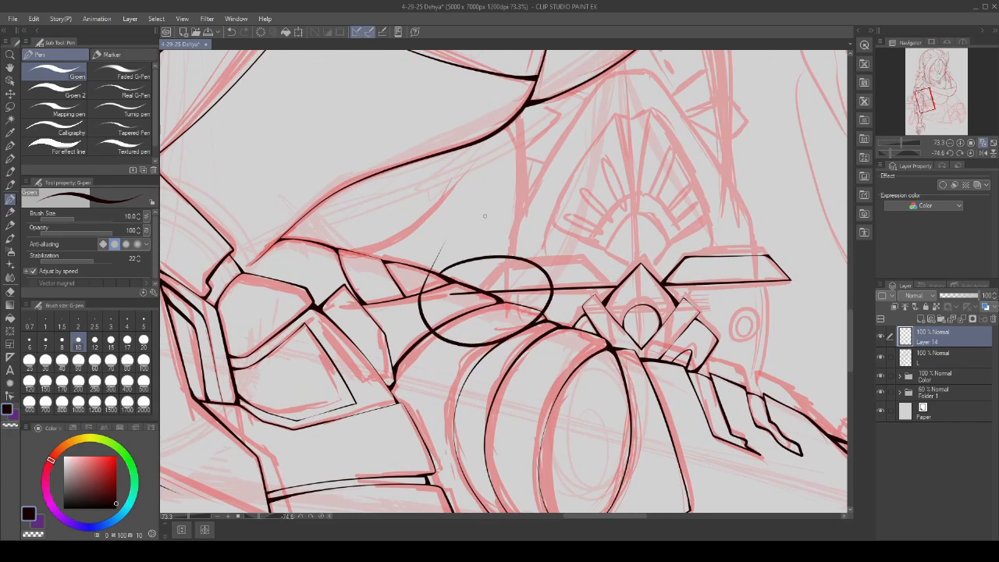
left_click(231, 32)
scroll(637, 208, "down", 2)
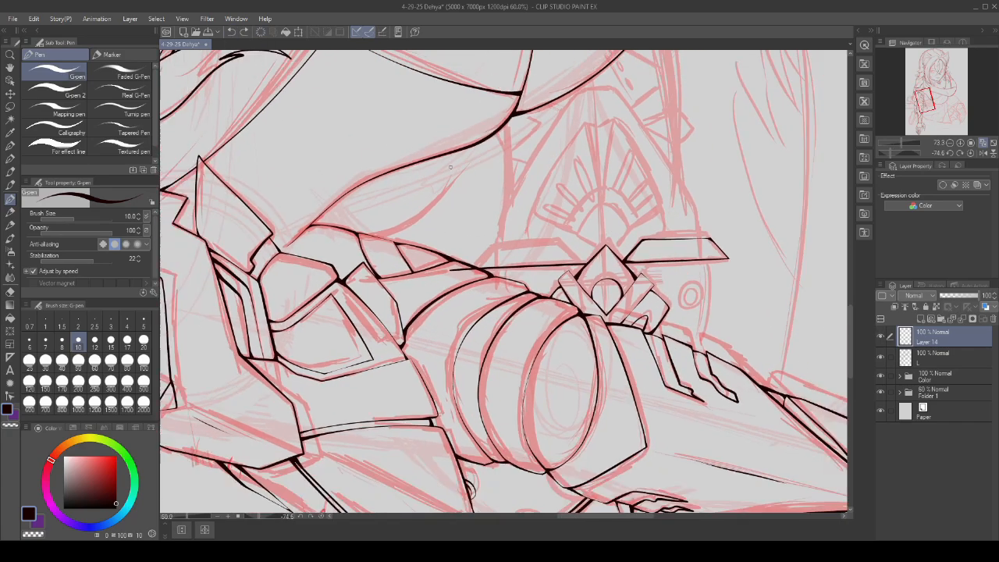
scroll(616, 197, "down", 3)
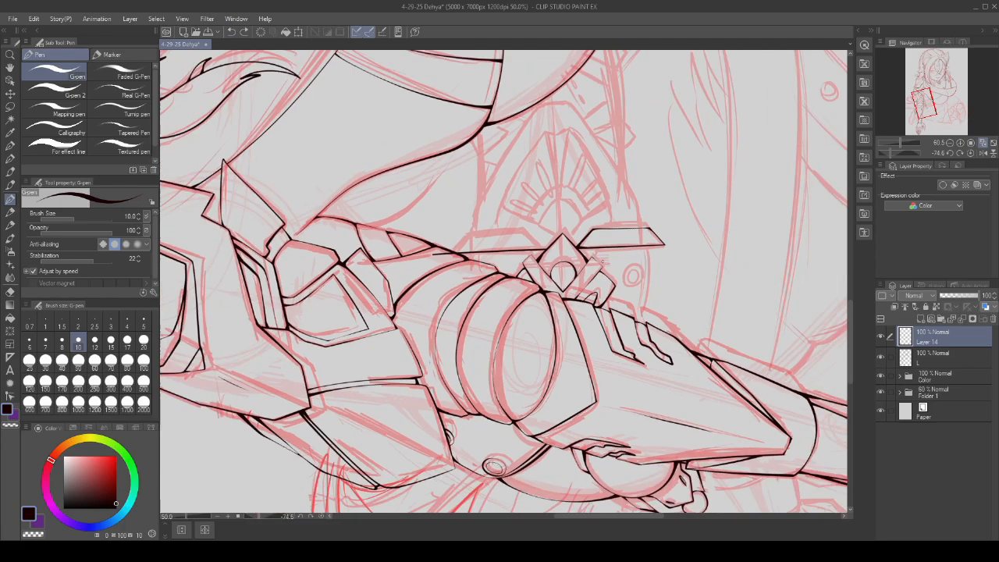
scroll(552, 242, "down", 1)
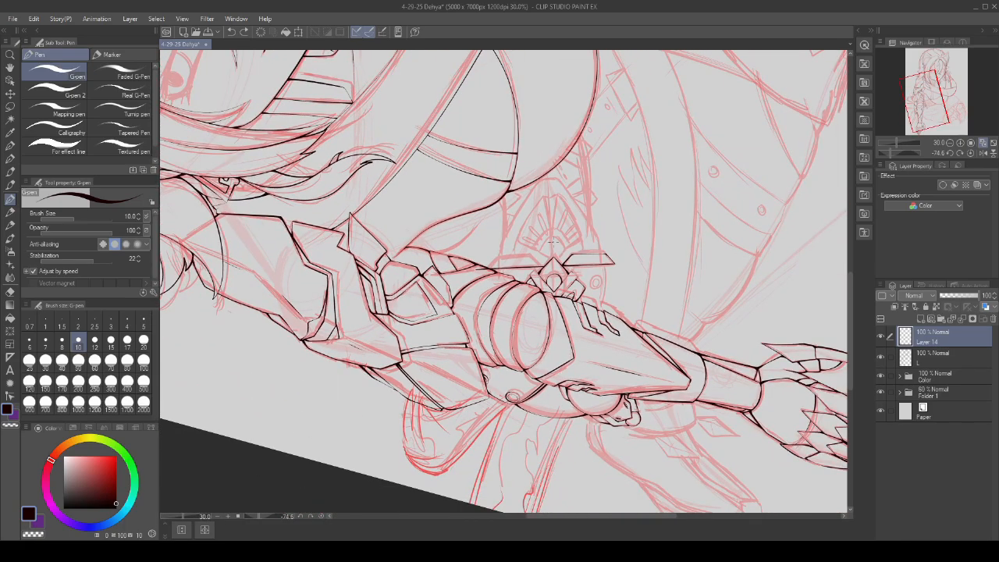
scroll(549, 241, "up", 4)
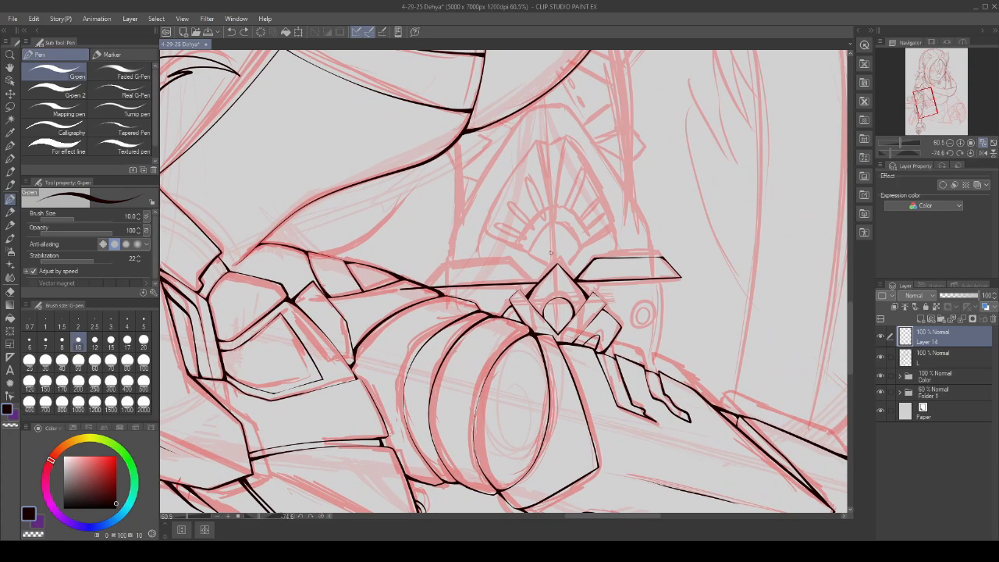
scroll(550, 252, "up", 1)
scroll(568, 257, "up", 1)
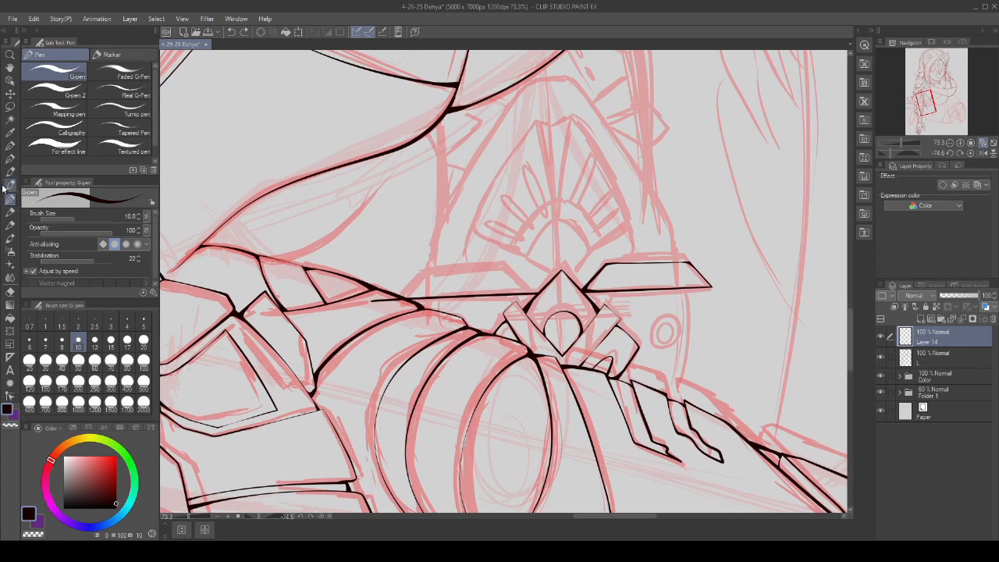
- Lasso the stray inked line extending from the diamond across the unfinished bar on Layer 14 and delete it
left_click(10, 106)
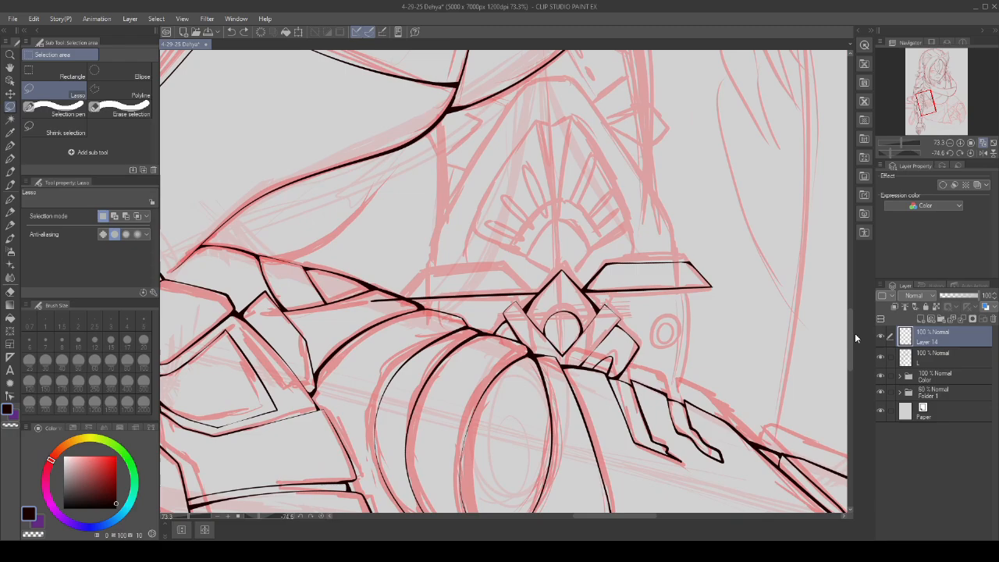
left_click_drag(545, 308, 337, 328)
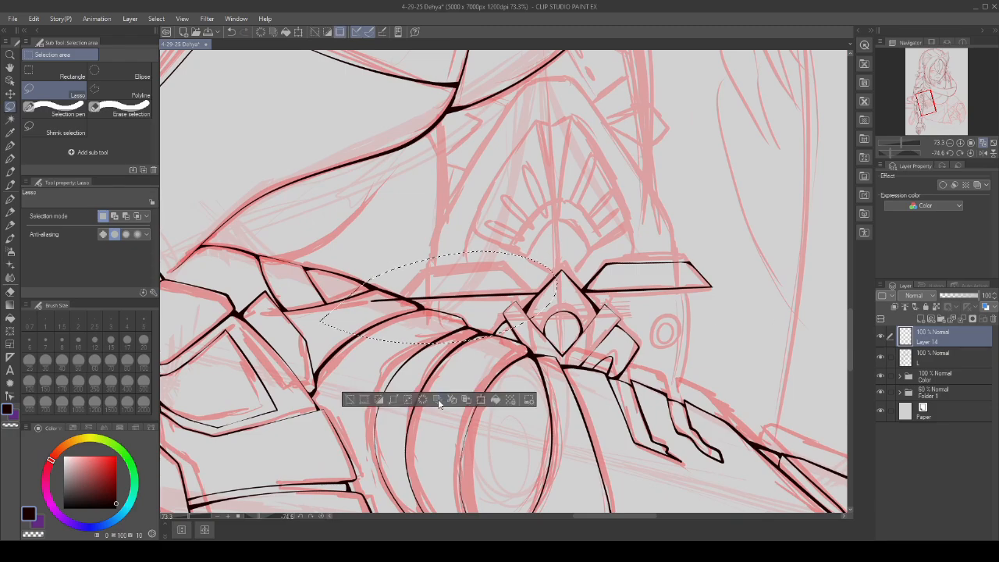
left_click(345, 401)
- Lasso the inked right-hand bar, duplicate it for a Scale/Rotate transformation and flip the copy horizontally
scroll(683, 287, "up", 2)
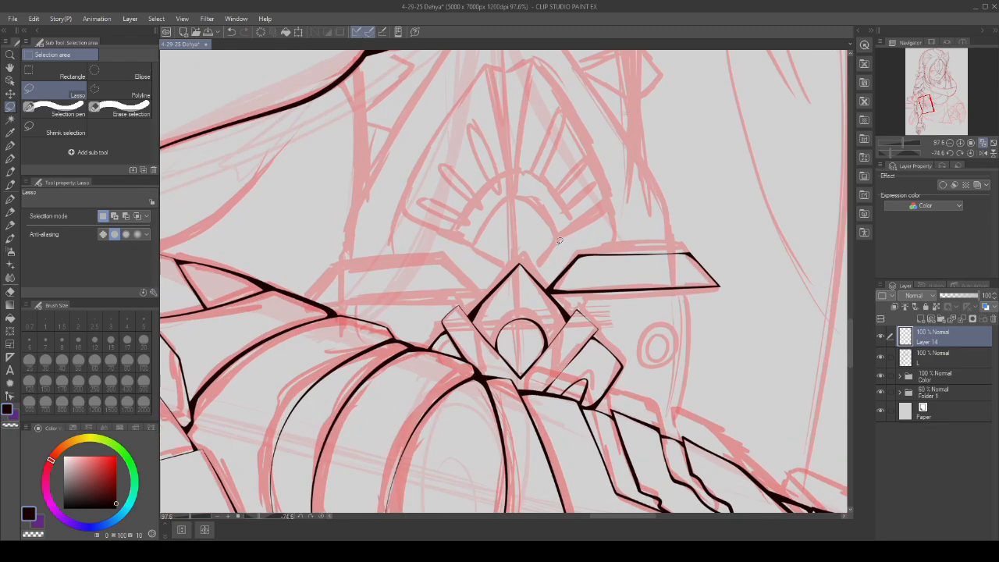
mouse_move(560, 240)
left_mouse_down()
mouse_move(617, 335)
mouse_move(538, 258)
left_mouse_up()
left_click(648, 386)
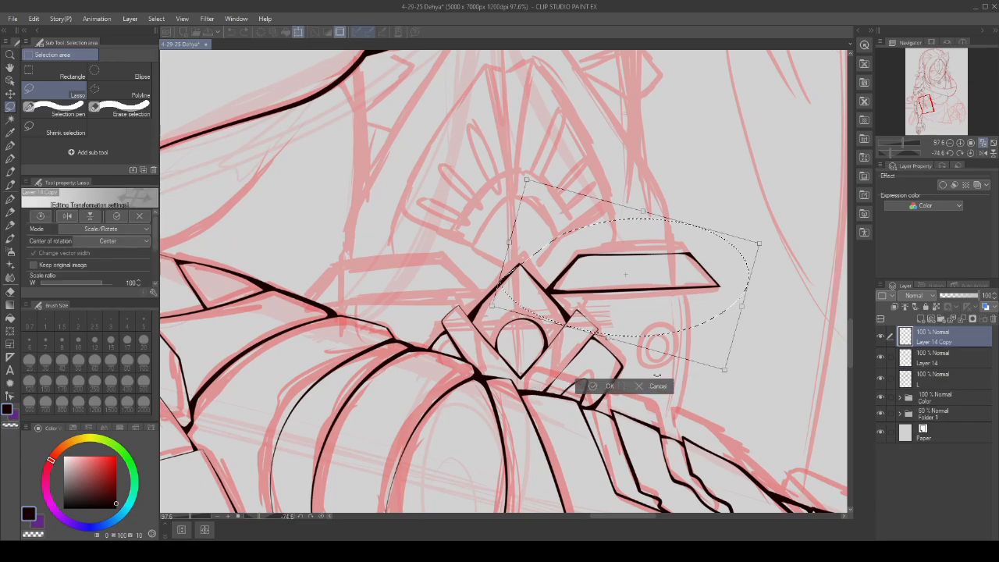
left_click(68, 216)
scroll(663, 262, "down", 1)
left_click_drag(685, 305, 491, 296)
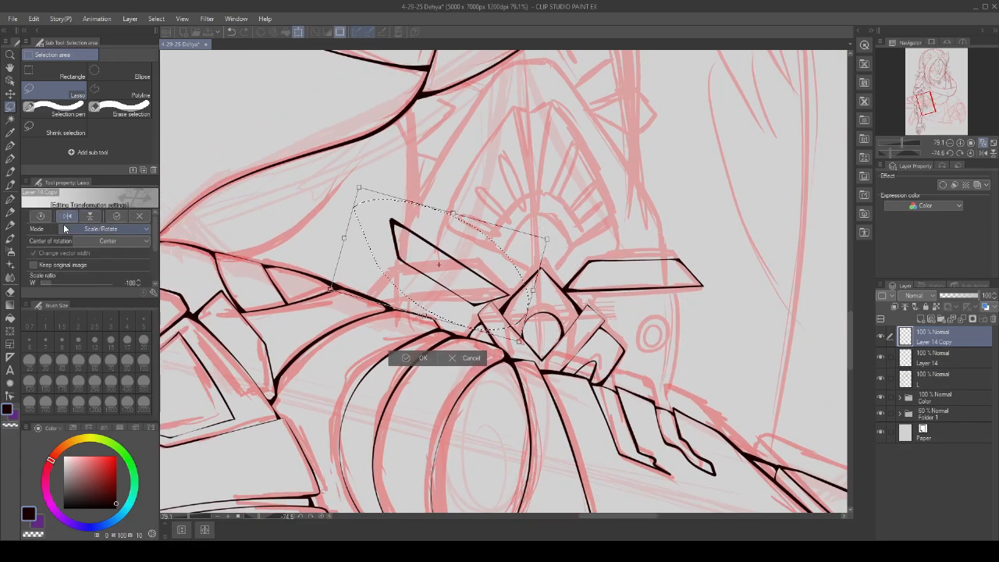
left_click(89, 216)
left_click(87, 219)
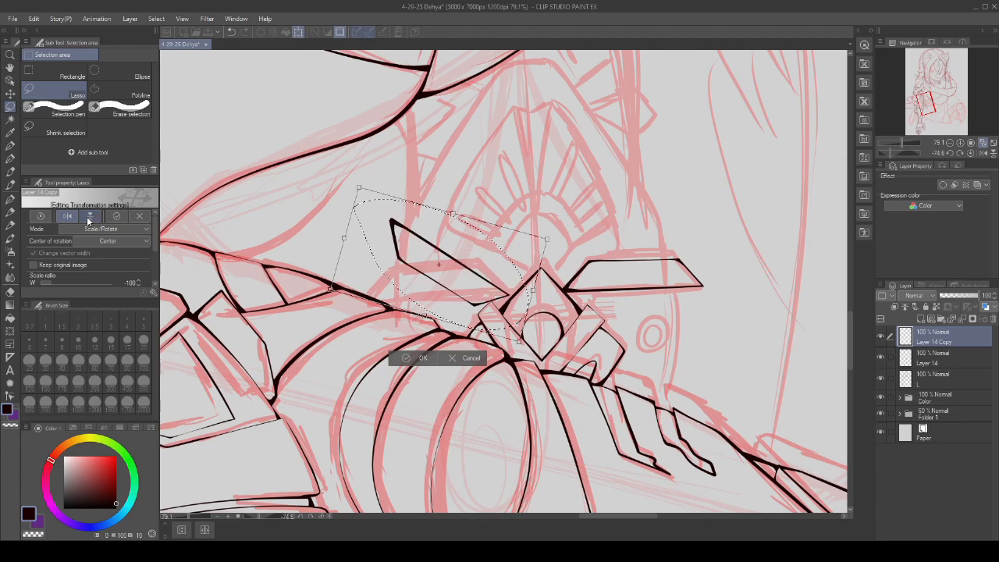
- Rotate the flipped bar copy level and align its slope by laying it over the original bar
left_click_drag(427, 189, 515, 347)
left_click_drag(476, 310, 676, 321)
scroll(676, 321, "up", 4)
mouse_move(633, 179)
left_mouse_down()
mouse_move(618, 173)
mouse_move(624, 192)
left_mouse_up()
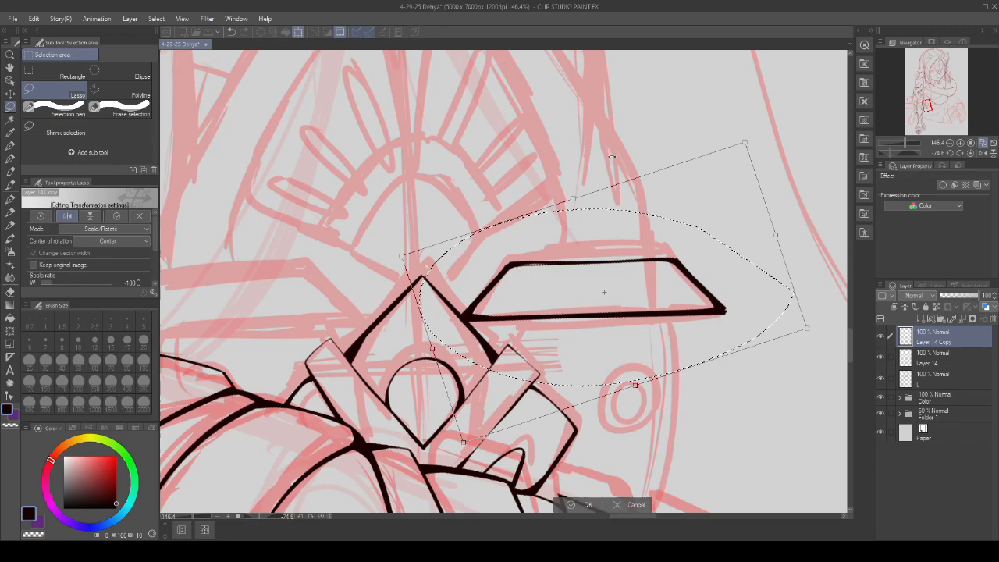
- Place the mirrored bar on the diamond's left side over the sketched bar and apply the transformation
scroll(612, 156, "down", 4)
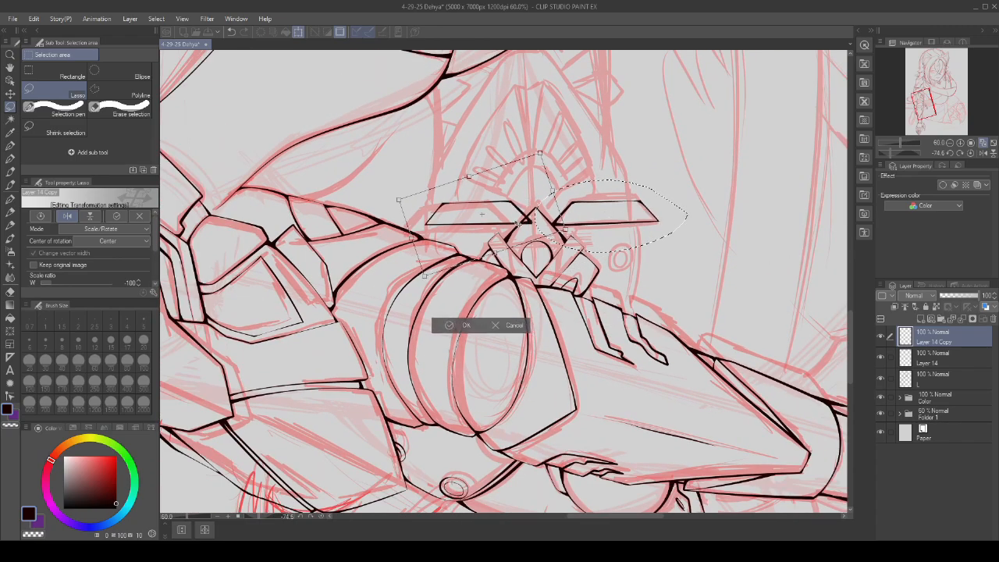
left_click_drag(499, 227, 505, 228)
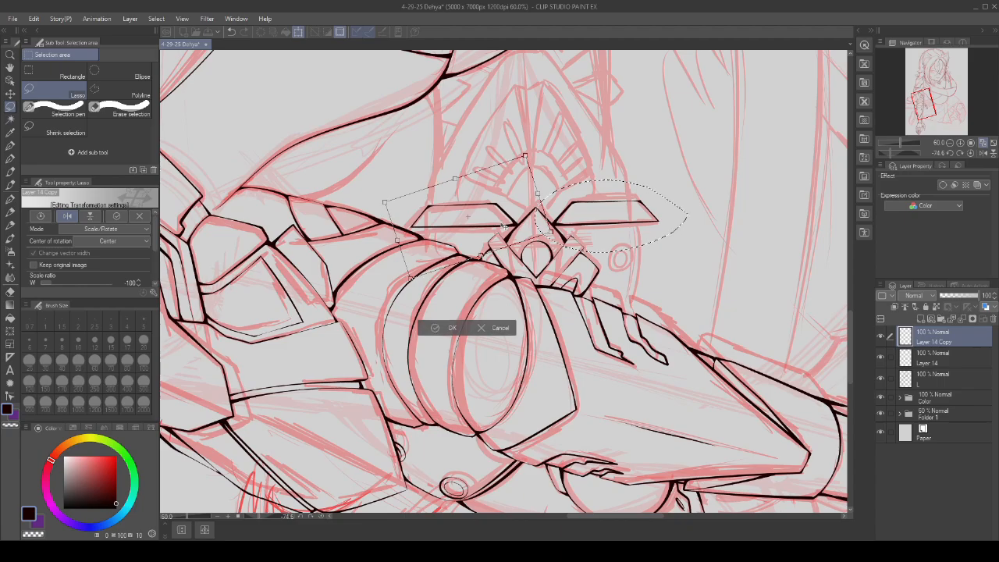
left_click_drag(503, 226, 504, 227)
left_click(430, 331)
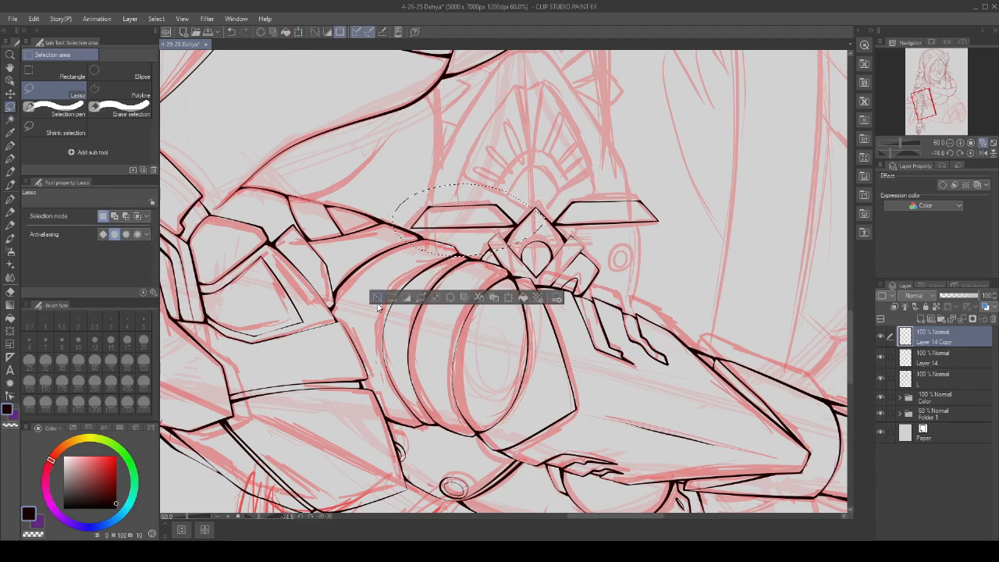
- Merge the mirrored bar's layer, Layer 14 Copy, down into Layer 14, undoing any additional merge
scroll(542, 224, "down", 3)
scroll(543, 224, "up", 2)
scroll(544, 224, "up", 6)
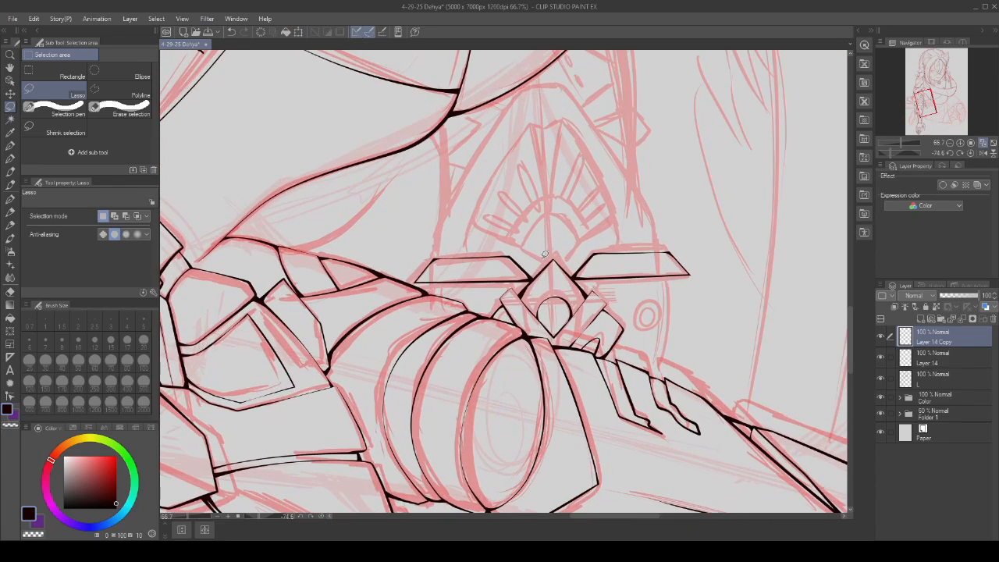
scroll(558, 275, "up", 1)
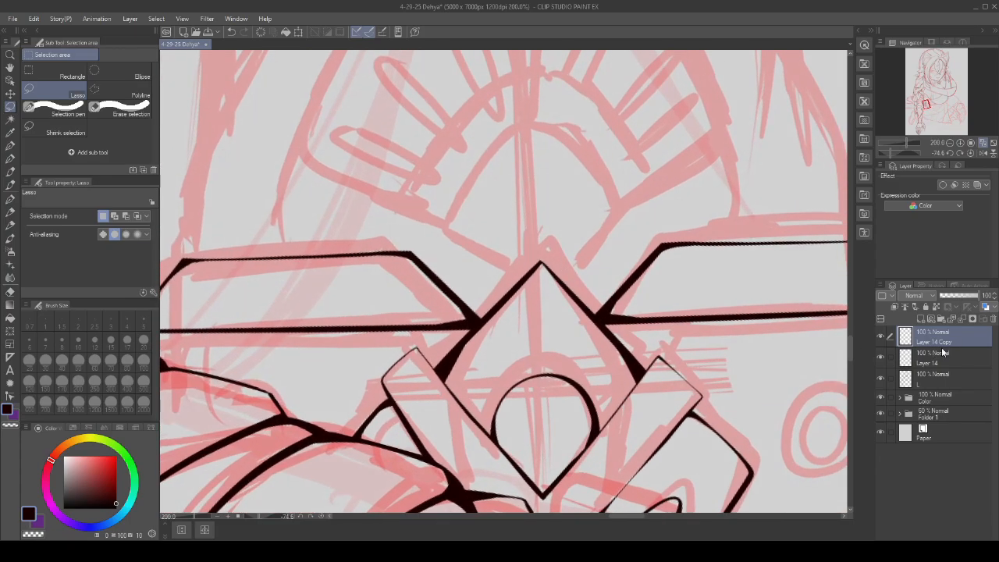
left_click(960, 320)
scroll(539, 292, "down", 4)
scroll(574, 285, "up", 1)
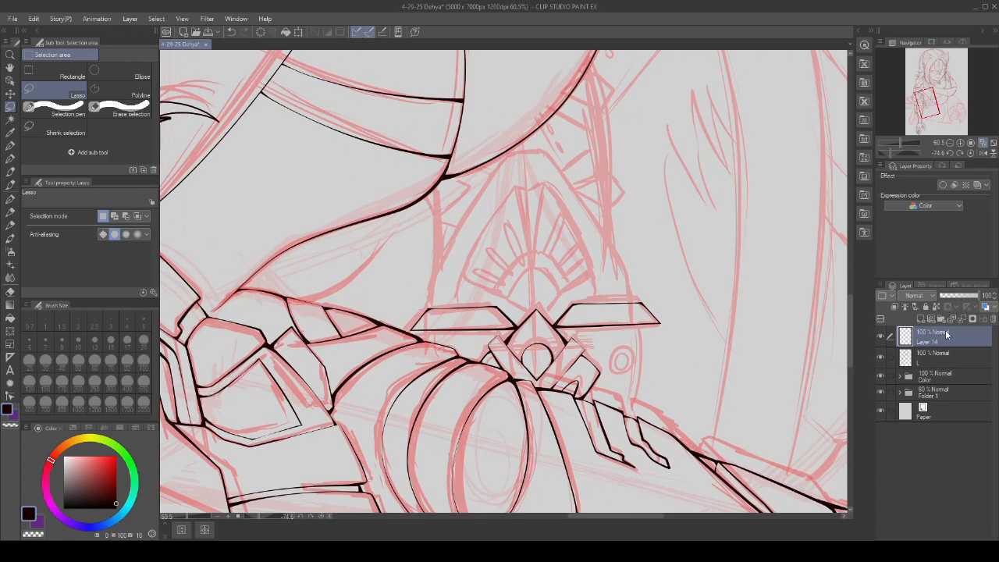
left_click(960, 320)
key("ctrl+z")
scroll(526, 410, "down", 1)
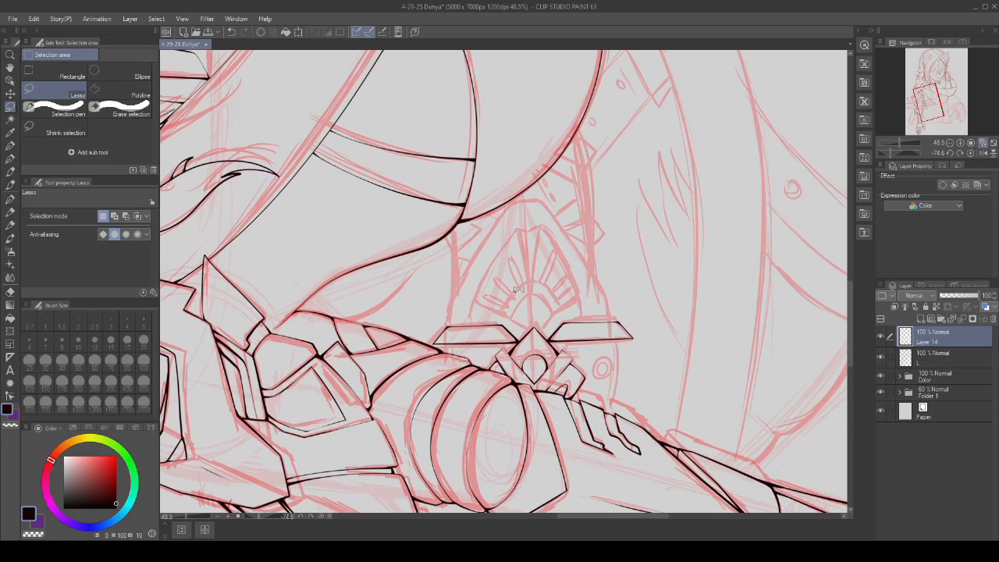
- Ink the left outer curve of the pointed arch with the G-pen, ending it on the left bar
scroll(494, 277, "up", 2)
key("p")
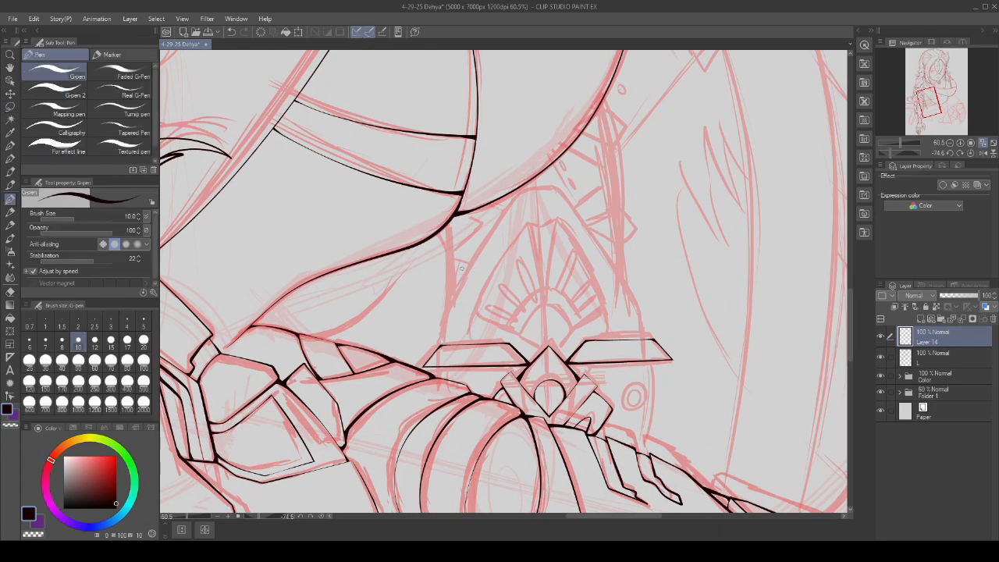
scroll(443, 348, "up", 1)
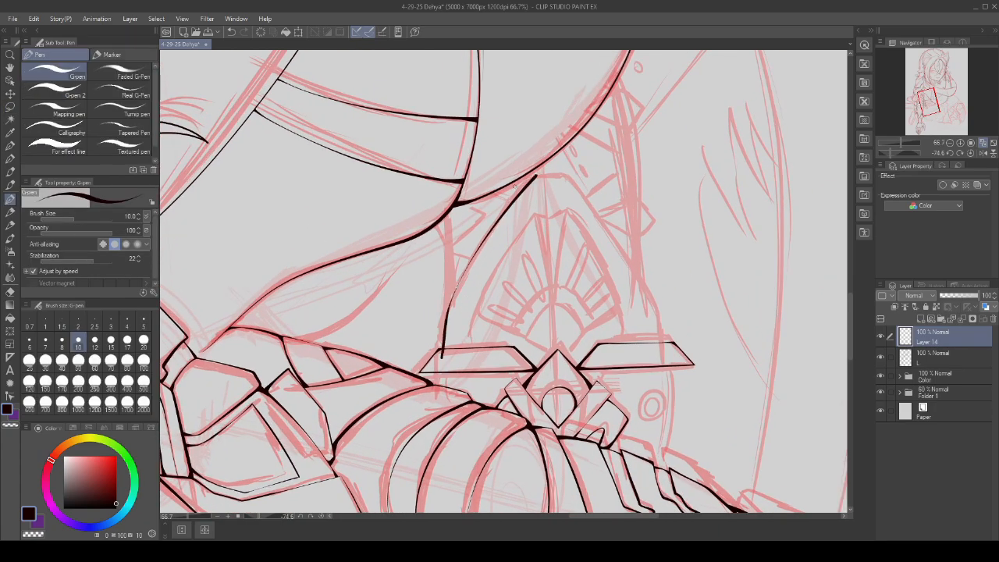
scroll(544, 167, "up", 1)
scroll(549, 160, "down", 2)
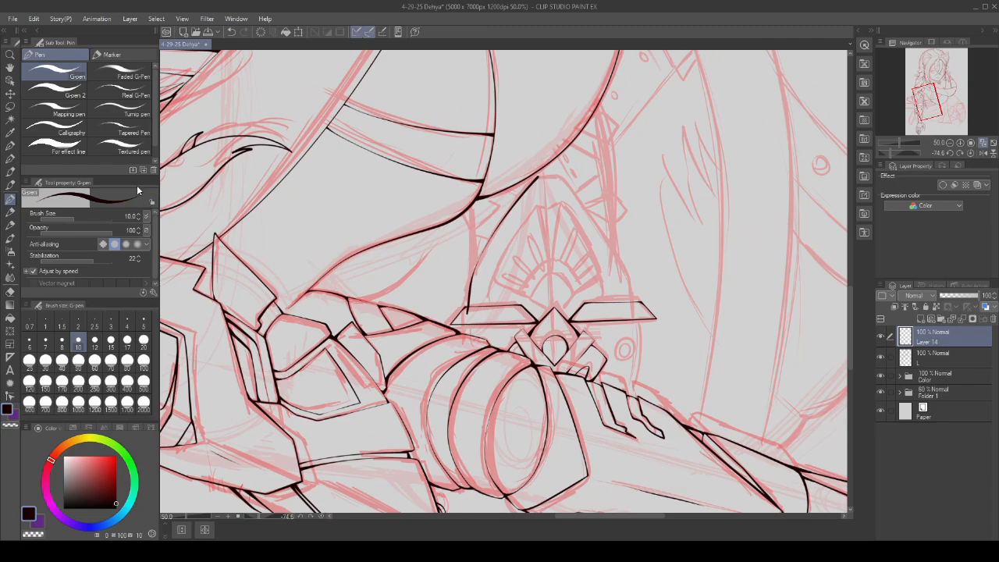
- Lasso the inked left curve of the pointed arch
left_click(11, 107)
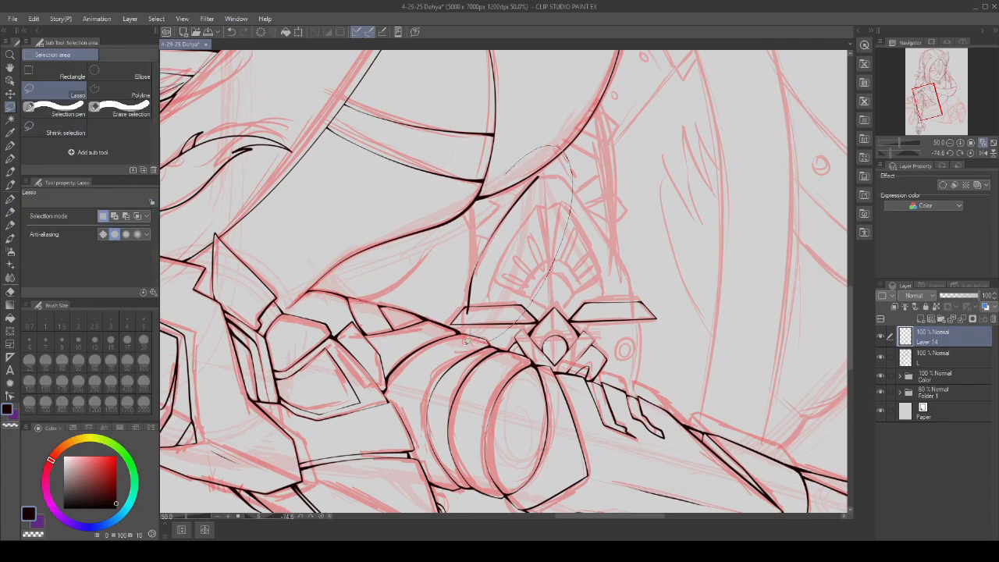
left_click_drag(466, 341, 488, 192)
left_click(546, 377)
left_click_drag(366, 265, 355, 217)
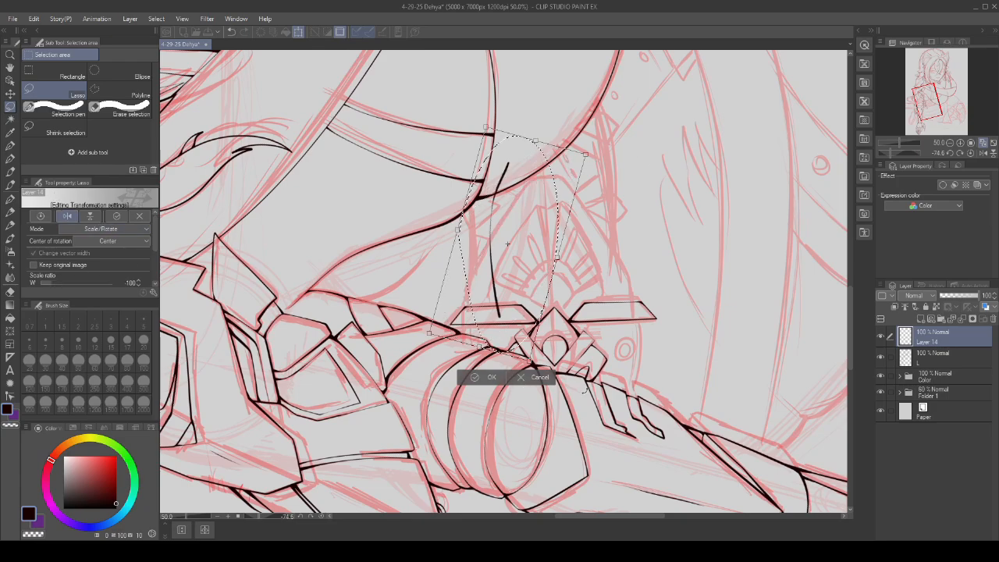
left_click(522, 380)
- Duplicate the selected arch curve, flip the copy horizontally and rotate it to mirror the original's slope
left_click(534, 377)
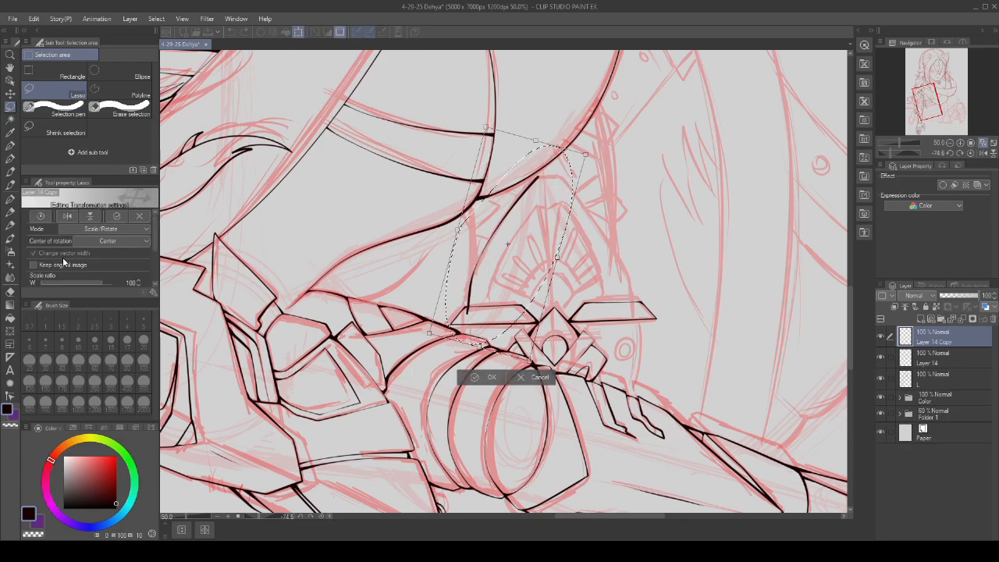
left_click(69, 216)
left_click_drag(546, 111, 472, 110)
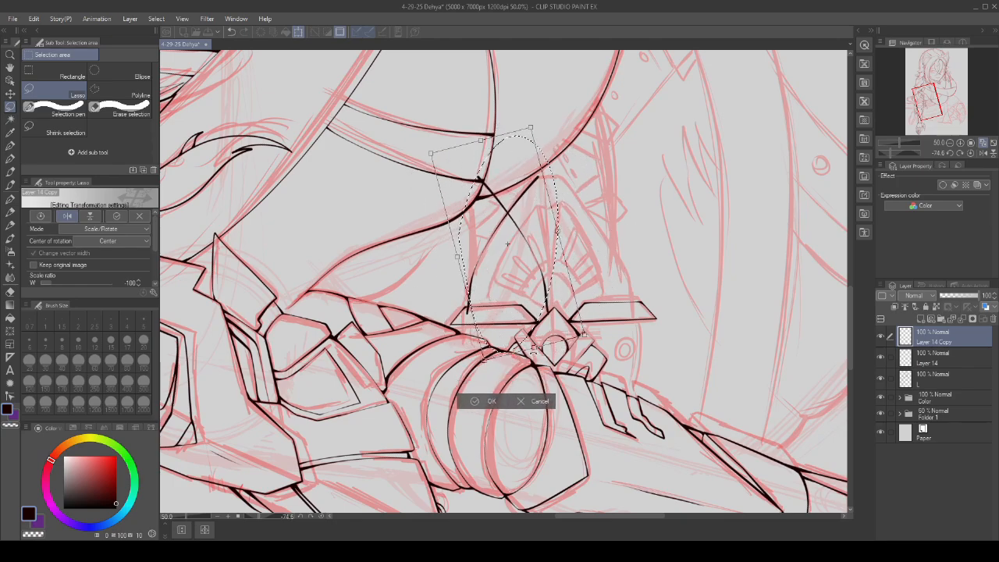
- Position and fine-rotate the mirrored curve as the arch's right side, apply the transformation and clear the selection
left_click_drag(547, 307, 638, 302)
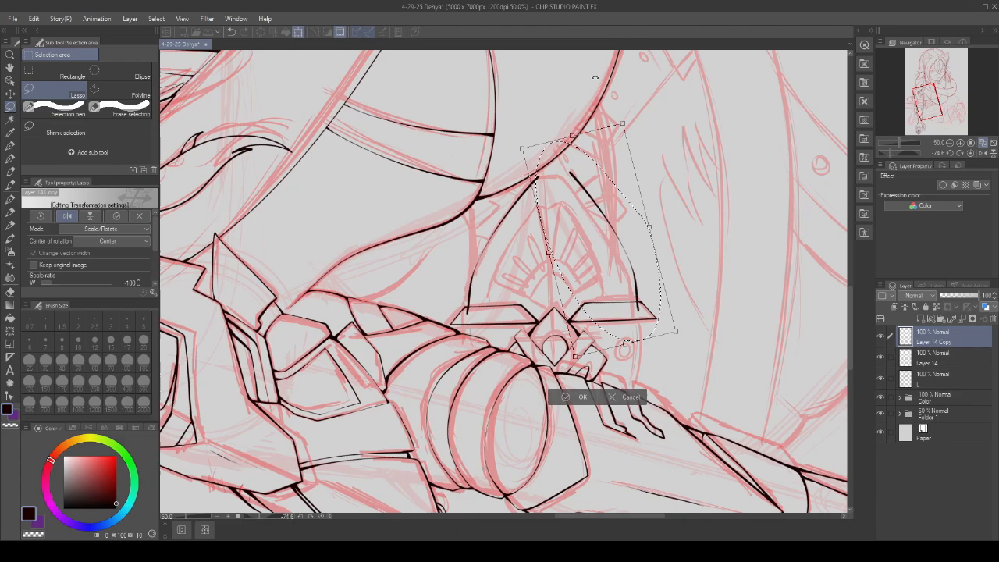
left_click_drag(595, 77, 590, 79)
scroll(608, 149, "up", 2)
left_click_drag(609, 148, 605, 204)
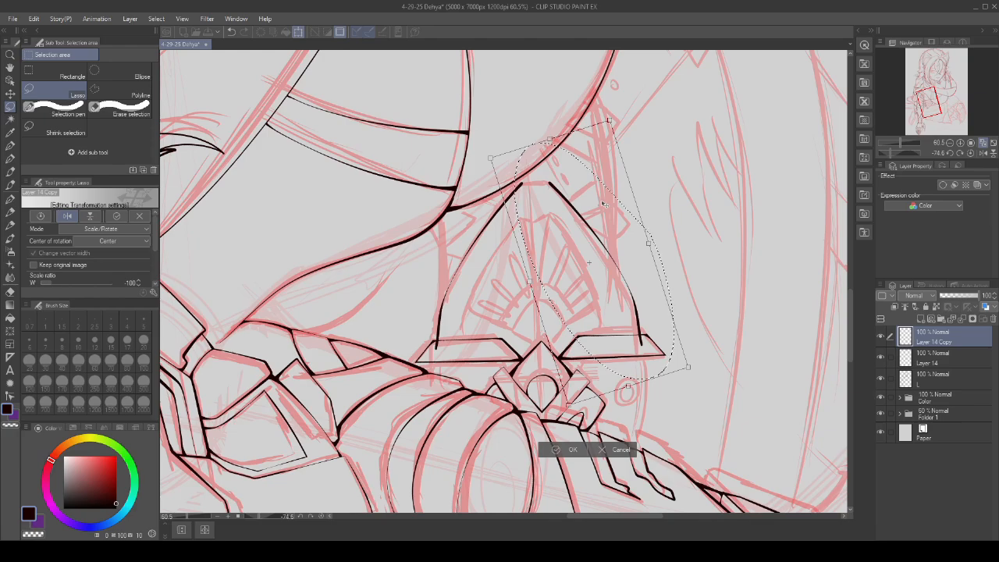
scroll(605, 204, "down", 2)
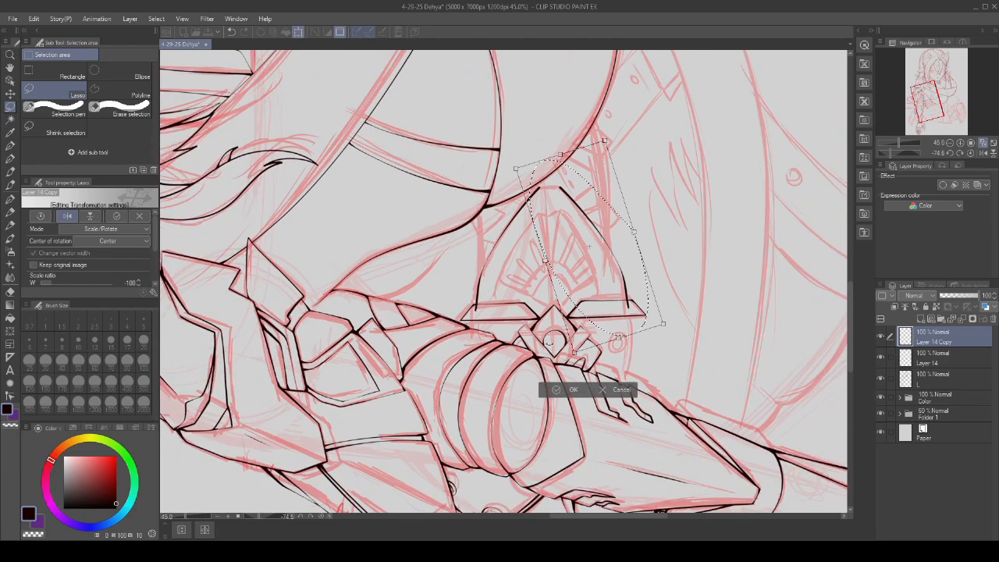
left_click(572, 389)
left_click(494, 359)
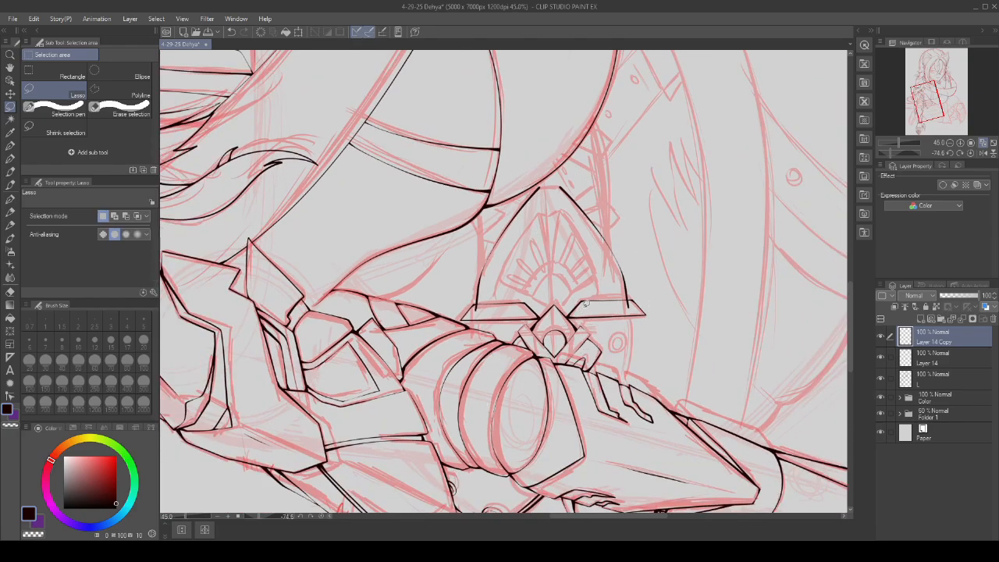
- Merge the mirrored arch curve's layer, Layer 14 Copy, down into Layer 14
scroll(687, 305, "up", 1)
left_click(962, 323)
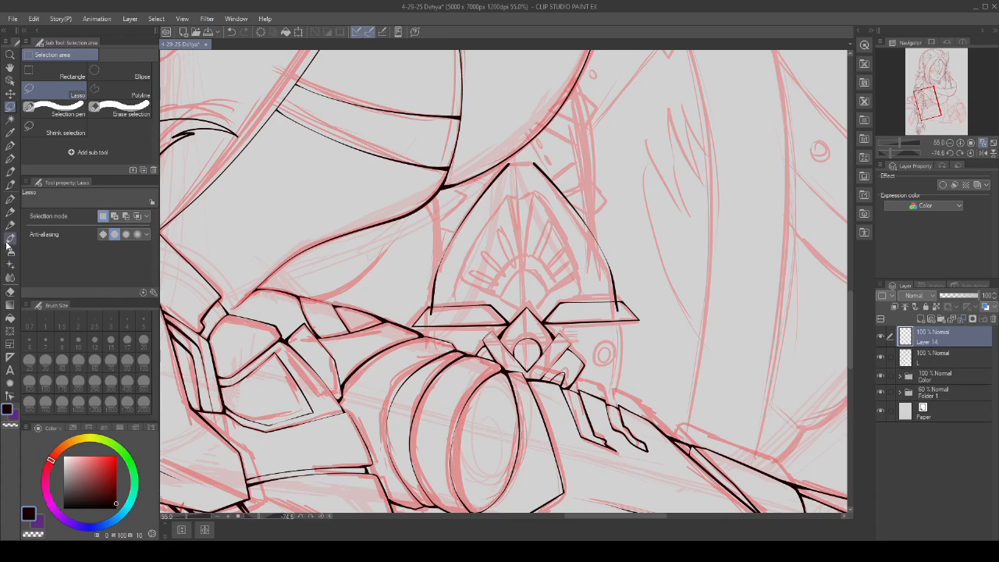
left_click(11, 200)
scroll(505, 225, "up", 1)
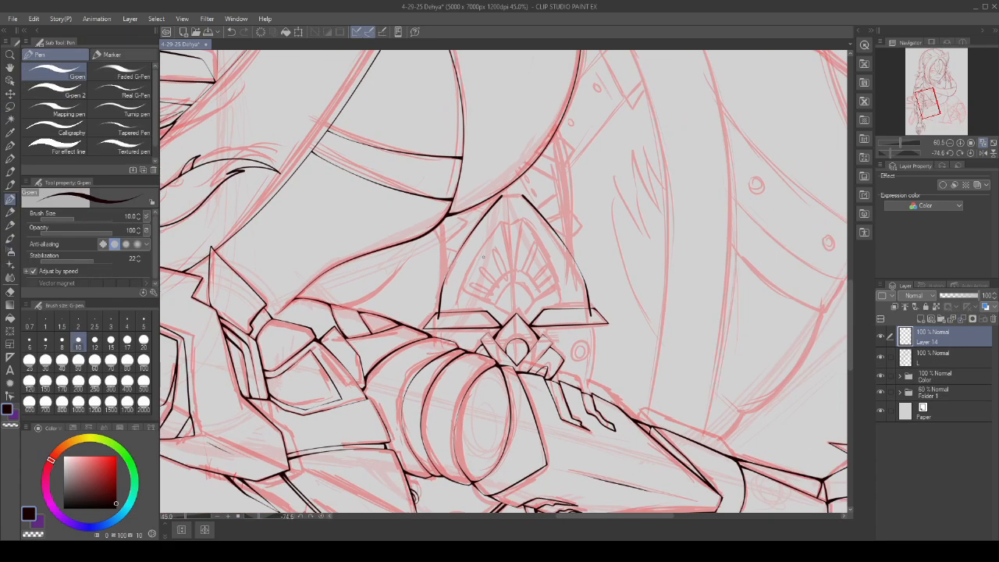
- Lasso both inked curves of the pointed arch and duplicate them for transformation
left_click(10, 106)
mouse_move(462, 205)
left_mouse_down()
mouse_move(472, 199)
mouse_move(617, 420)
mouse_move(457, 205)
left_mouse_up()
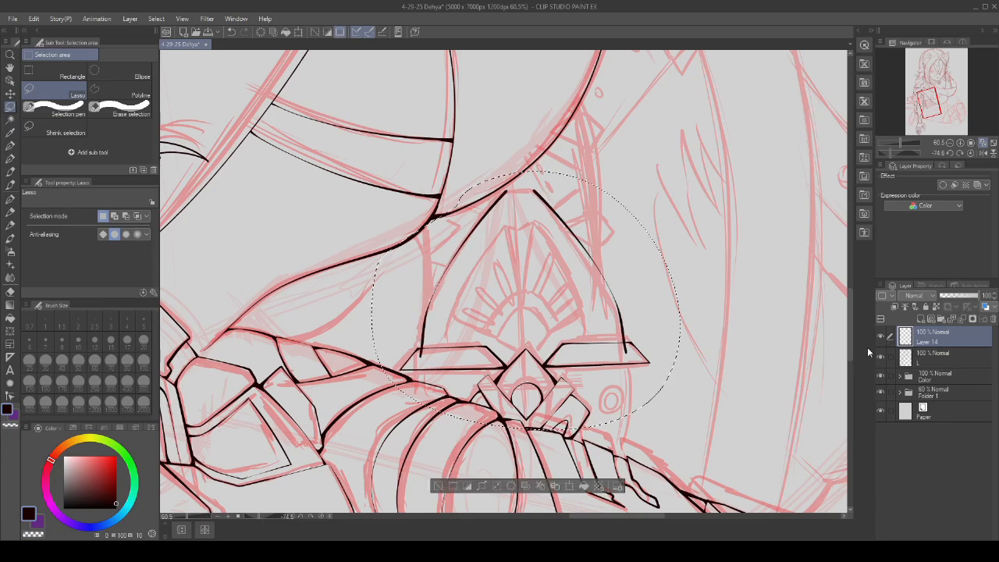
left_click(550, 485)
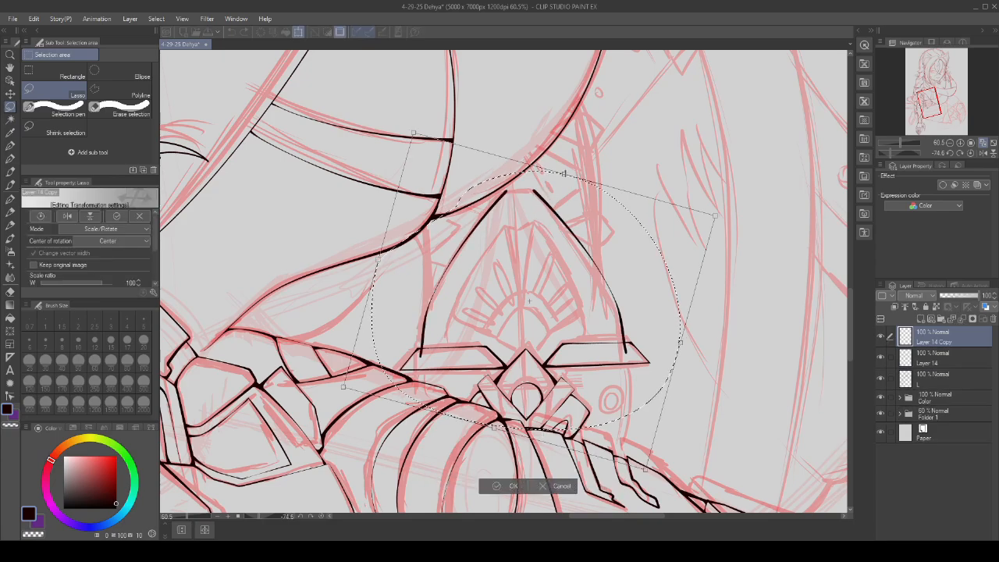
- Scale the duplicated arch to 85% inside the original, apply it, and merge its layer down into Layer 14
left_click_drag(563, 174, 574, 251)
scroll(574, 252, "down", 2)
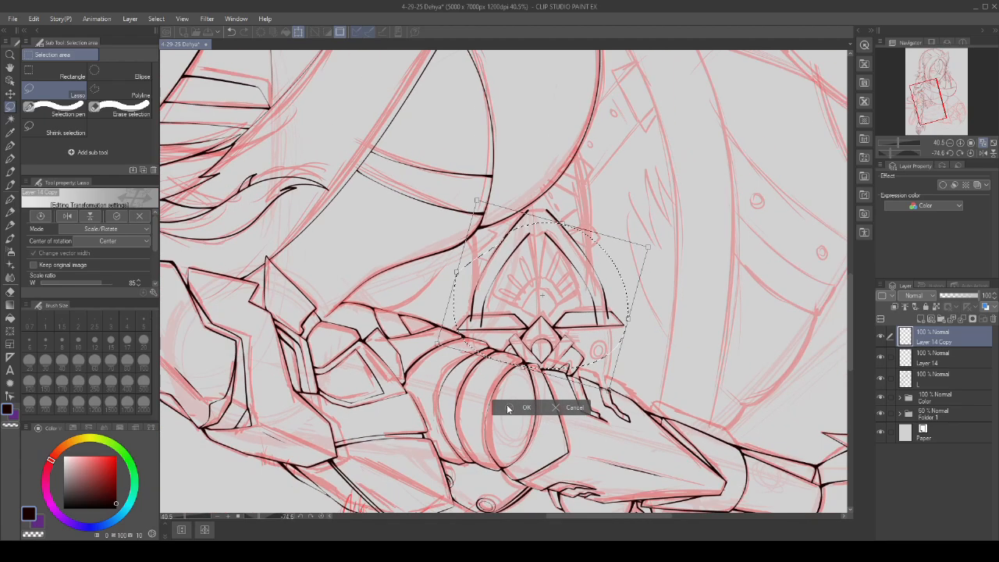
left_click(511, 409)
left_click(452, 407)
scroll(574, 281, "up", 2)
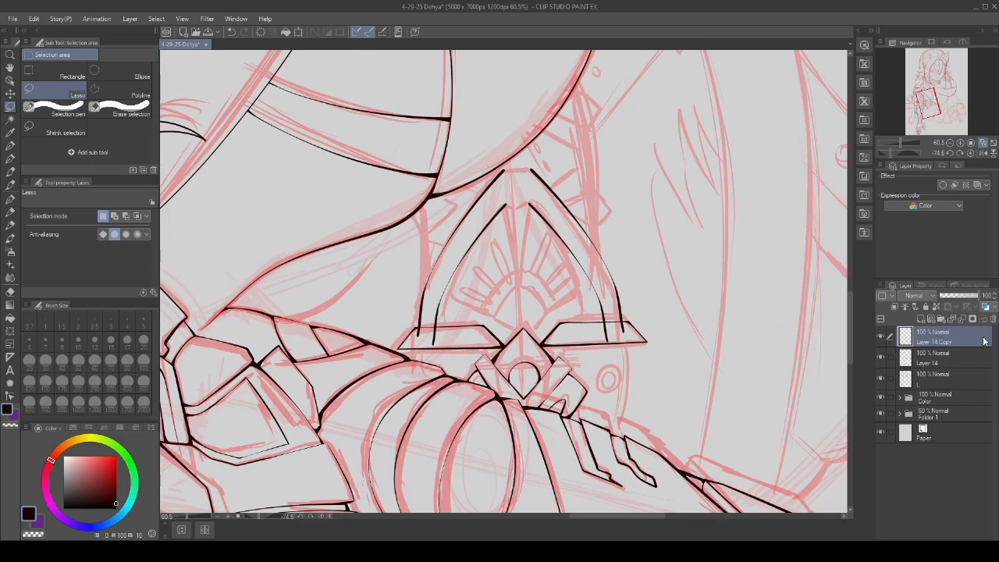
left_click(955, 320)
- Erase the ends of the arch curves that overshoot the top edges of the two side bars
left_click(10, 199)
scroll(608, 336, "up", 6)
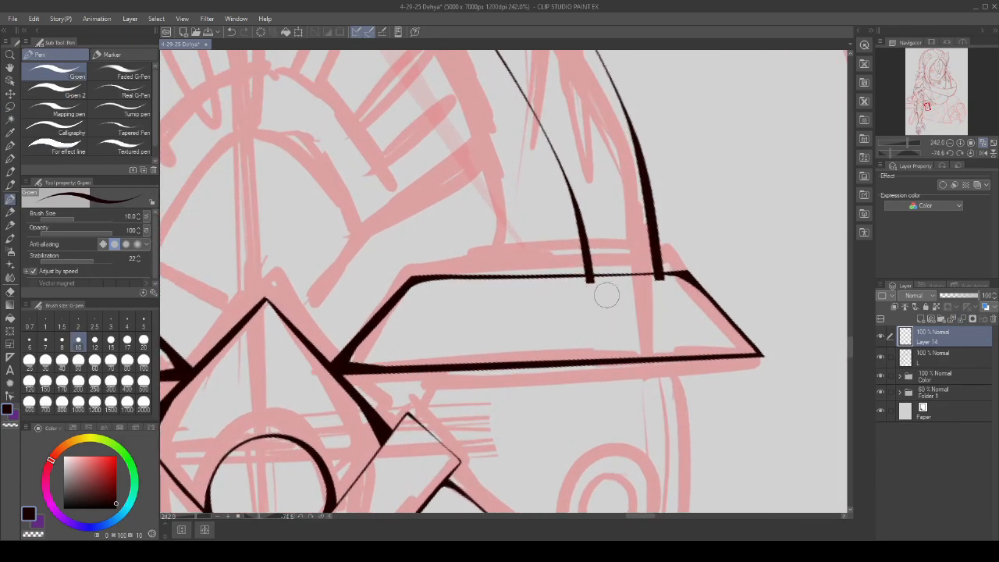
scroll(607, 290, "up", 1)
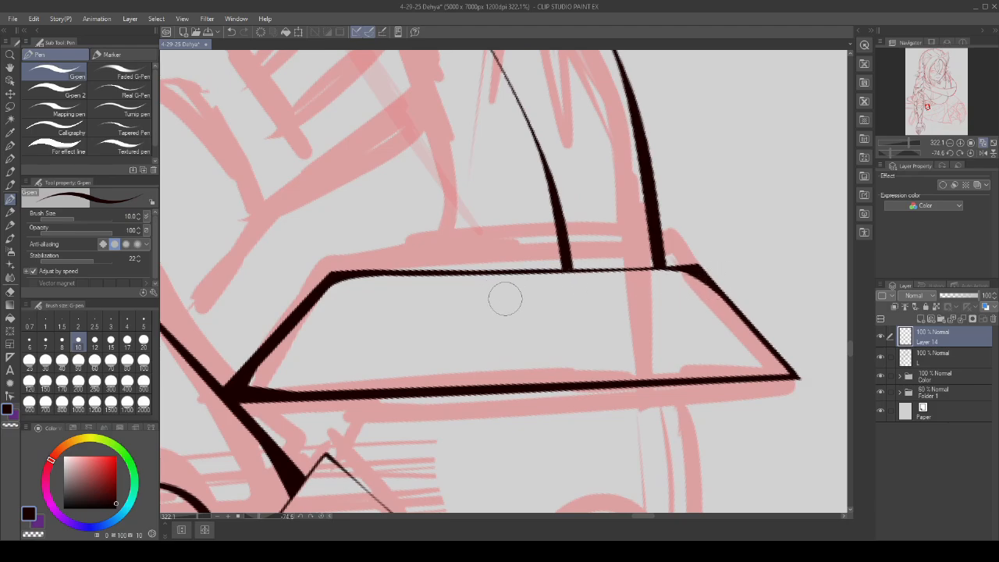
scroll(505, 299, "down", 4)
scroll(353, 297, "up", 4)
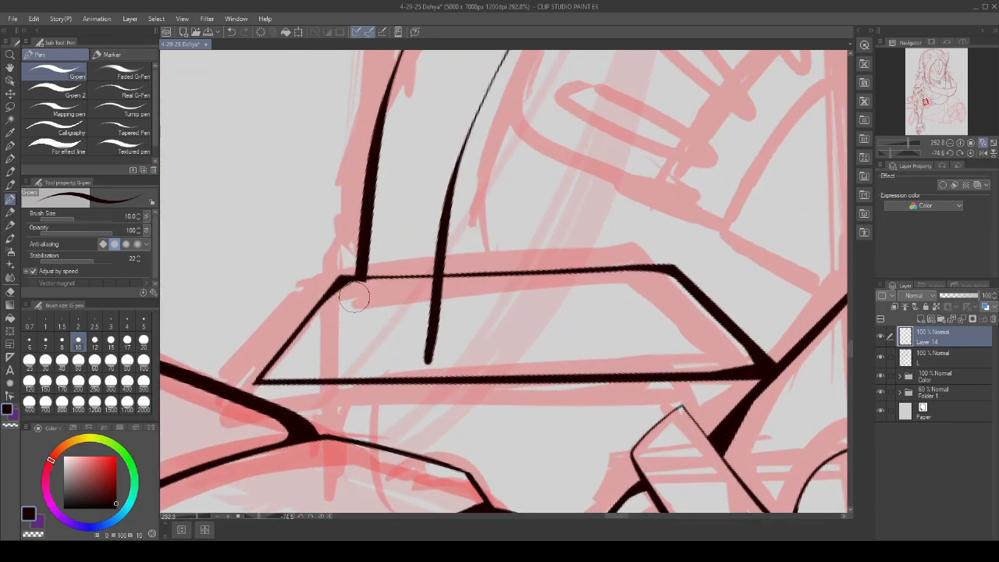
scroll(409, 339, "up", 1)
mouse_move(427, 360)
left_mouse_down()
mouse_move(442, 327)
mouse_move(436, 295)
left_mouse_up()
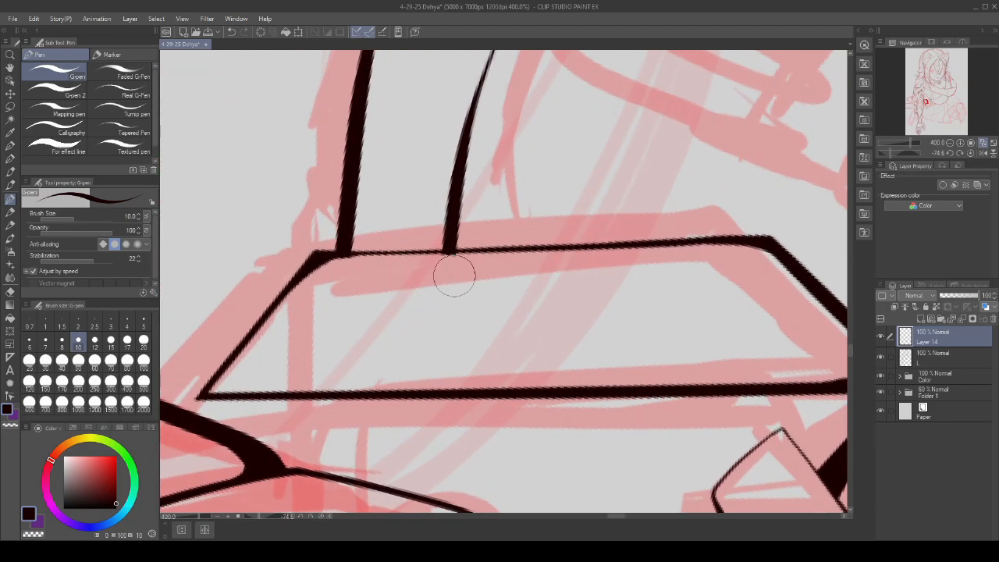
scroll(445, 273, "down", 1)
scroll(397, 334, "up", 1)
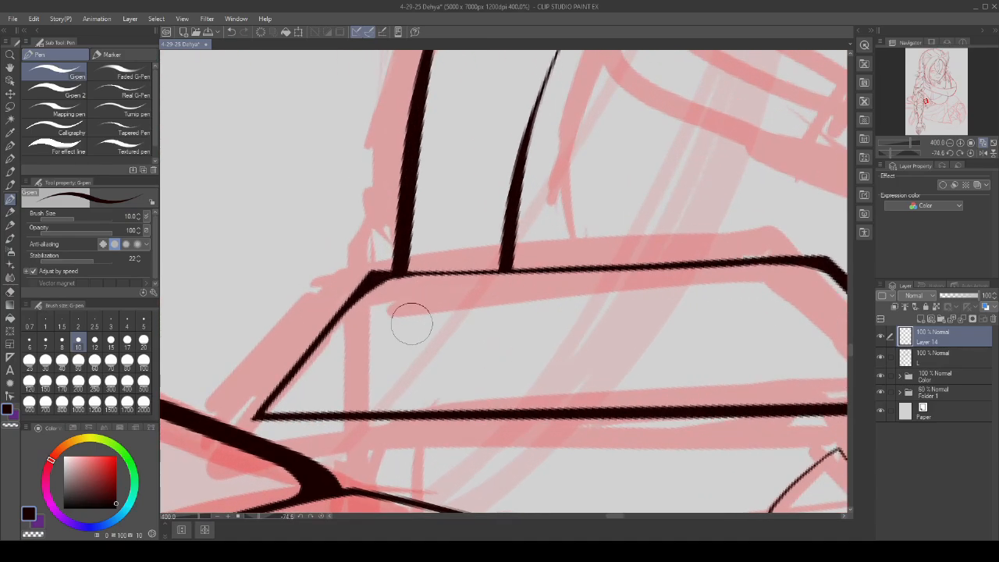
- Thicken the base of the outer arch's left leg where it meets the side bar
scroll(411, 322, "down", 3)
scroll(460, 219, "up", 4)
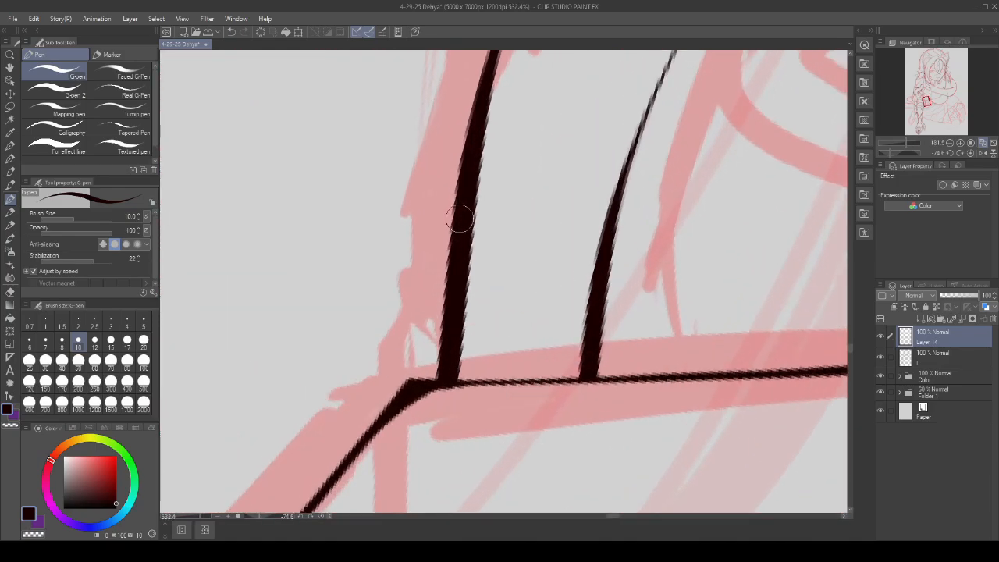
left_click_drag(459, 218, 459, 428)
key("ctrl+z")
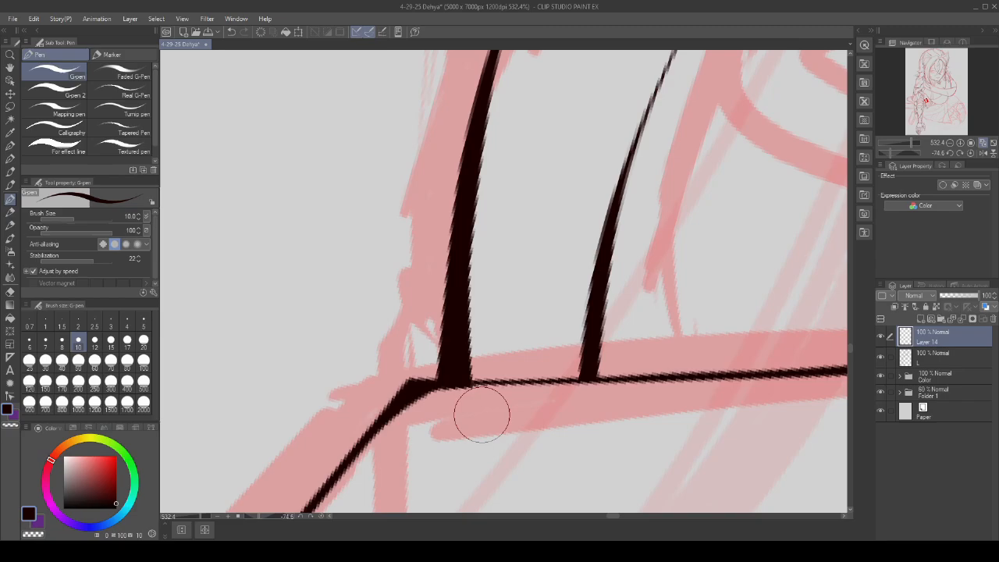
scroll(435, 375, "down", 3)
scroll(444, 388, "up", 4)
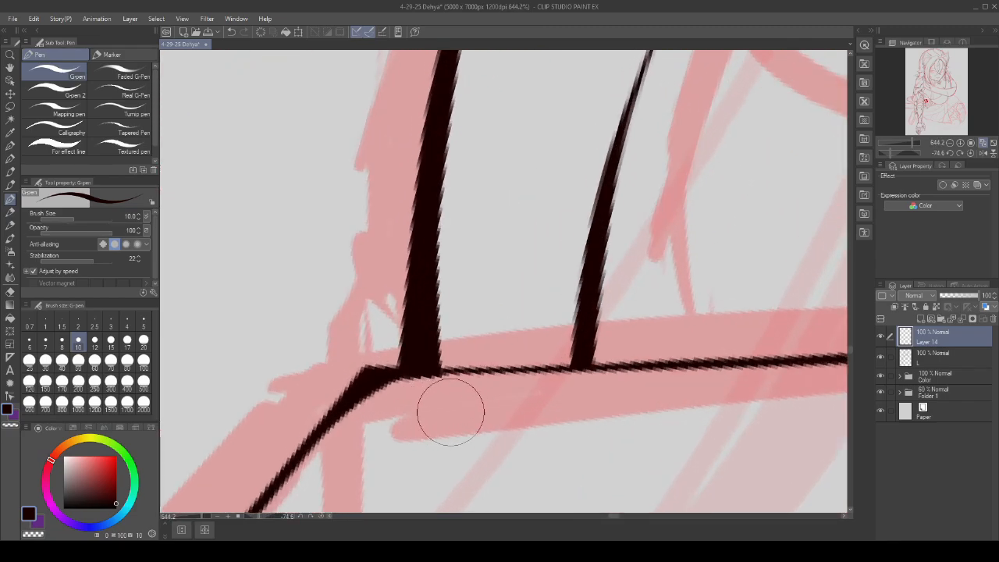
- Thicken the base of the outer arch's right leg where it meets the side bar
scroll(430, 405, "down", 6)
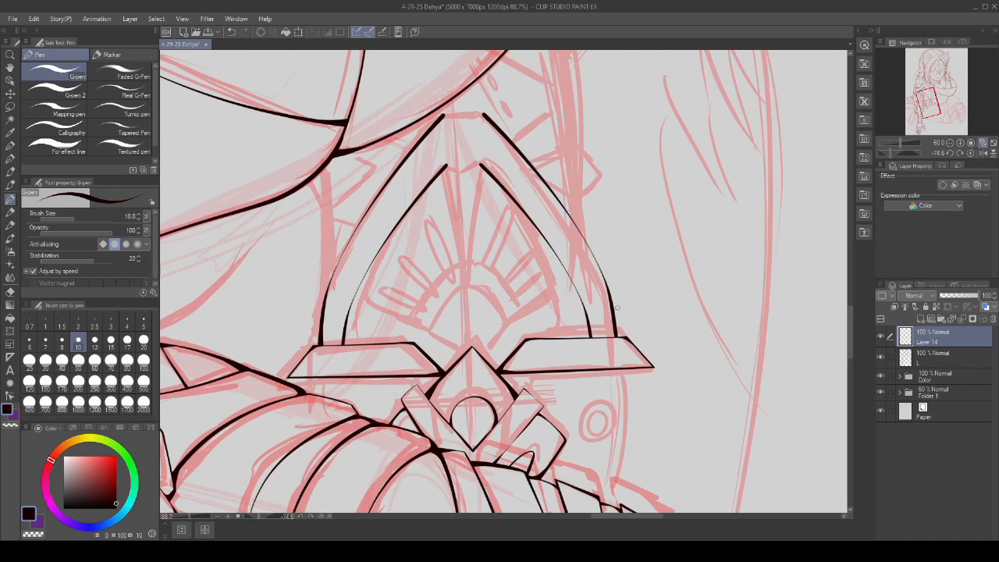
scroll(603, 298, "up", 2)
scroll(603, 298, "up", 6)
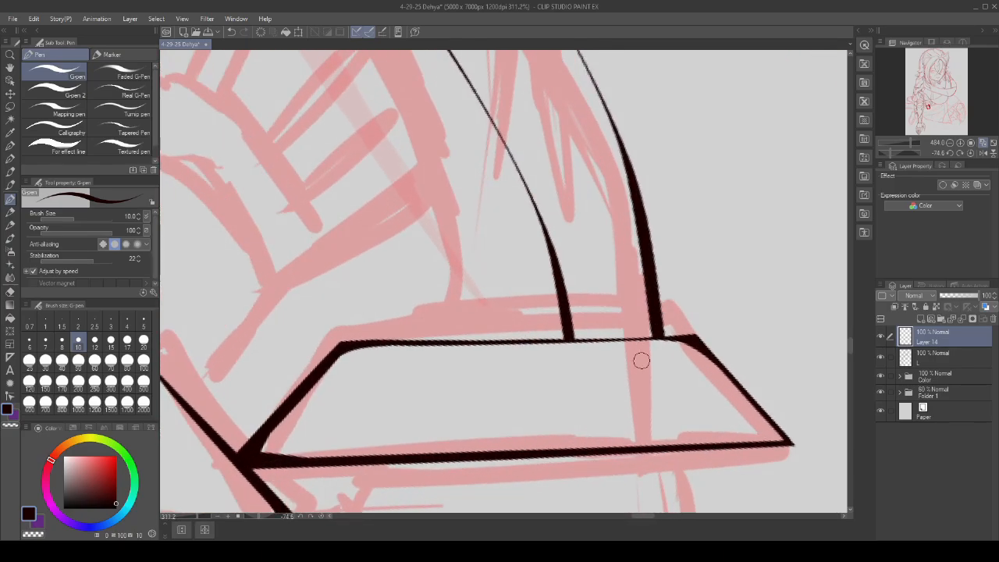
mouse_move(644, 211)
left_mouse_down()
mouse_move(655, 429)
mouse_move(699, 429)
left_mouse_up()
key("e")
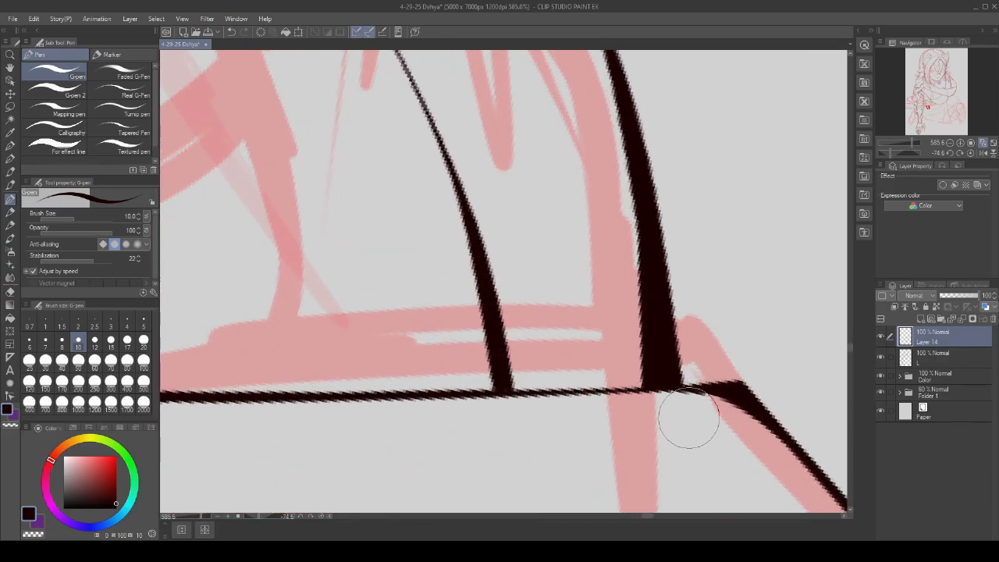
- Merge Layer 14 down into layer L and add a new layer above it
scroll(633, 328, "down", 9)
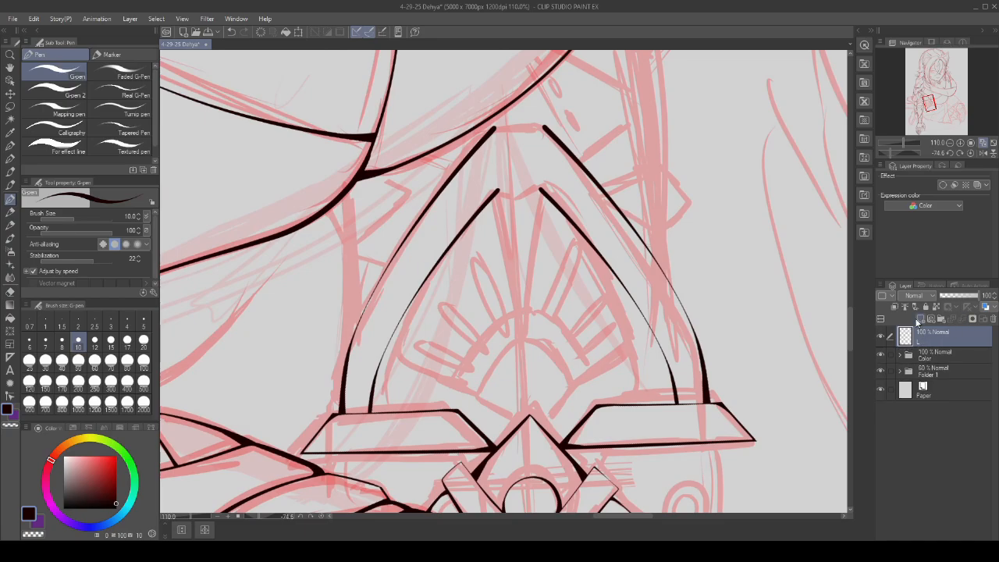
scroll(516, 141, "down", 4)
scroll(516, 141, "up", 2)
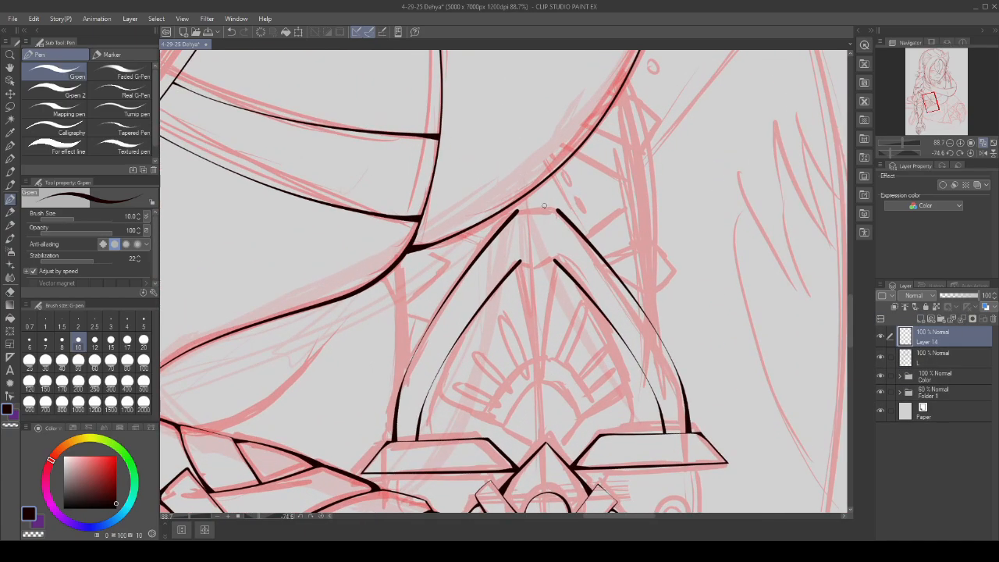
- Ink a thin, slightly curved cap joining the two upper tips of the outer arch
scroll(544, 207, "up", 10)
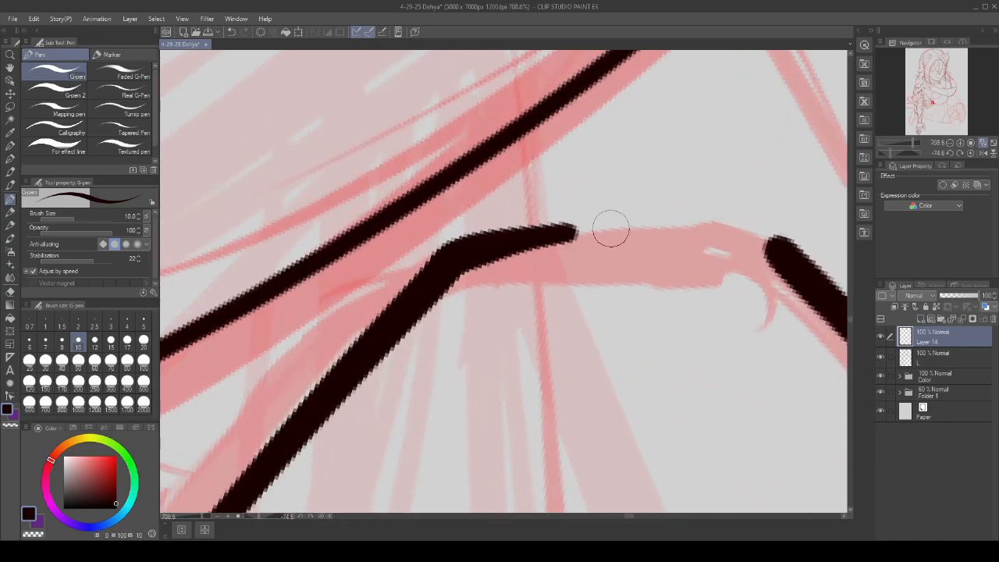
left_click_drag(611, 228, 780, 244)
scroll(658, 201, "down", 4)
scroll(465, 265, "up", 2)
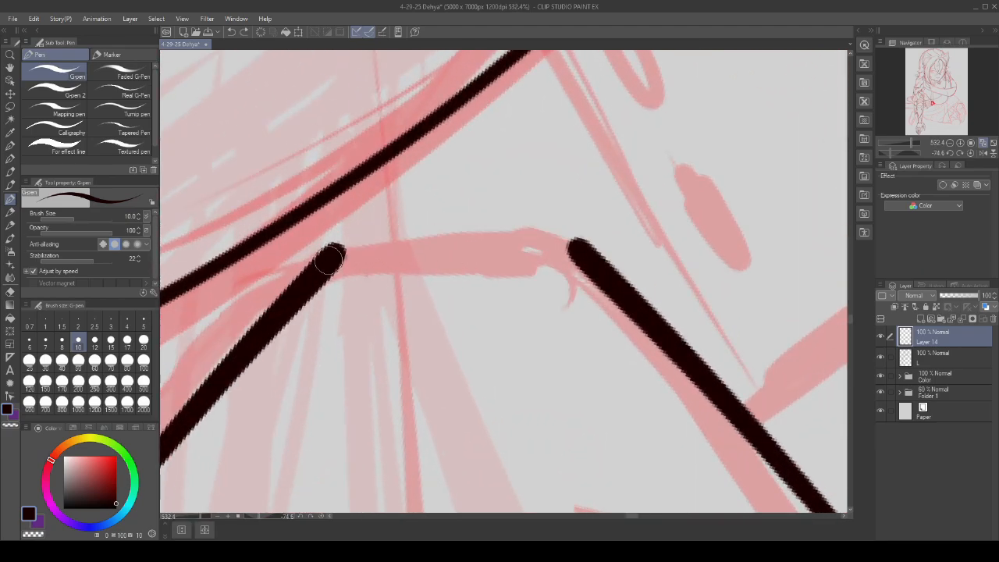
scroll(491, 212, "down", 2)
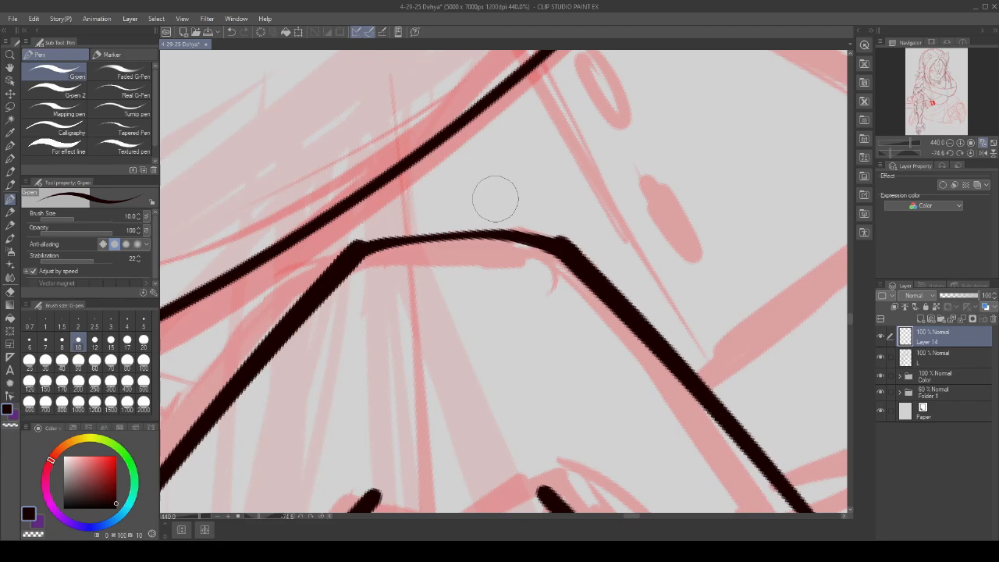
scroll(546, 207, "down", 1)
scroll(603, 212, "up", 2)
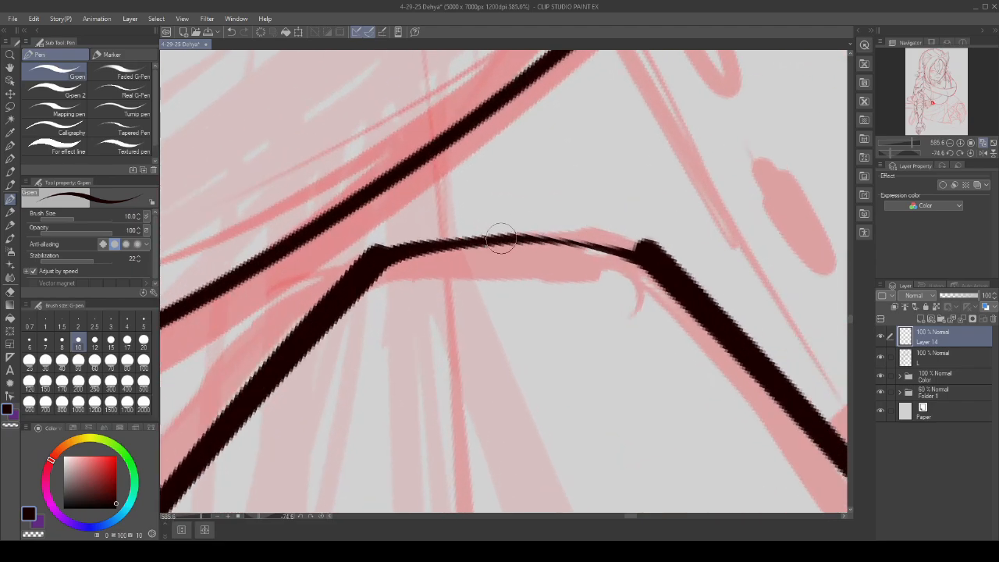
left_click_drag(503, 235, 629, 232)
key("ctrl+z")
left_click_drag(507, 238, 629, 249)
scroll(629, 249, "down", 2)
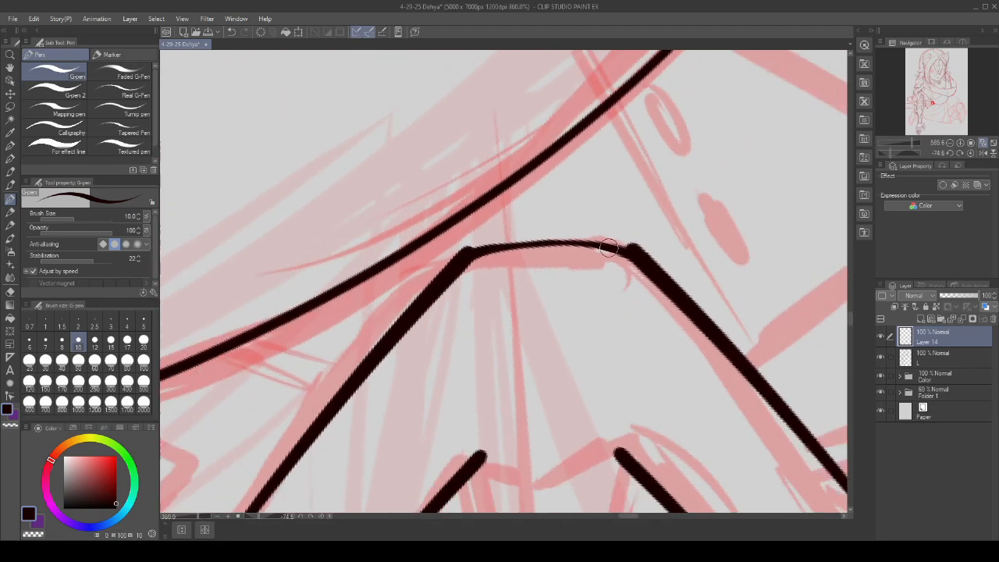
- On layer L, trim the outer arch's protruding right tip, then lasso and delete the excess at its left tip
key("alt+[")
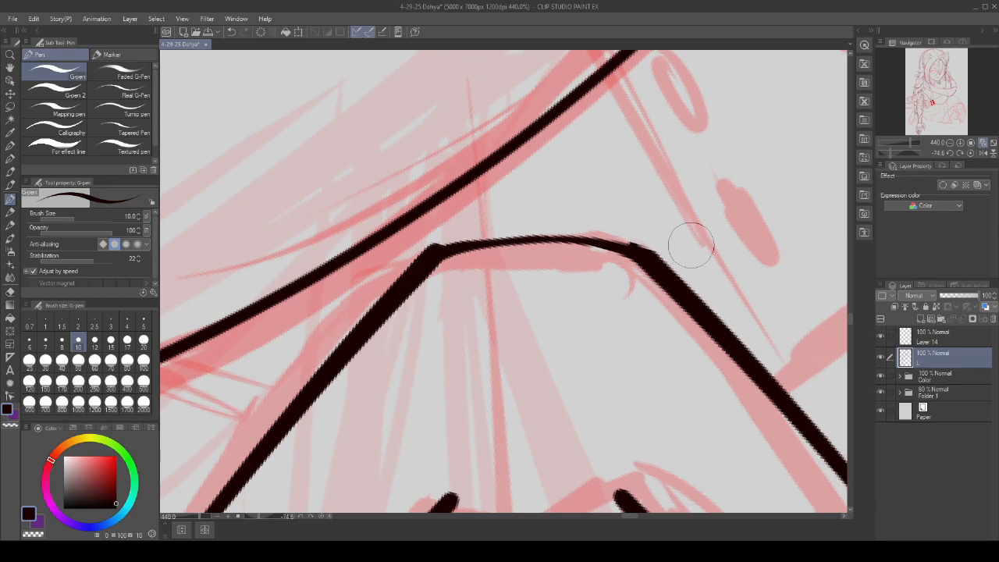
scroll(648, 195, "down", 2)
scroll(500, 223, "up", 2)
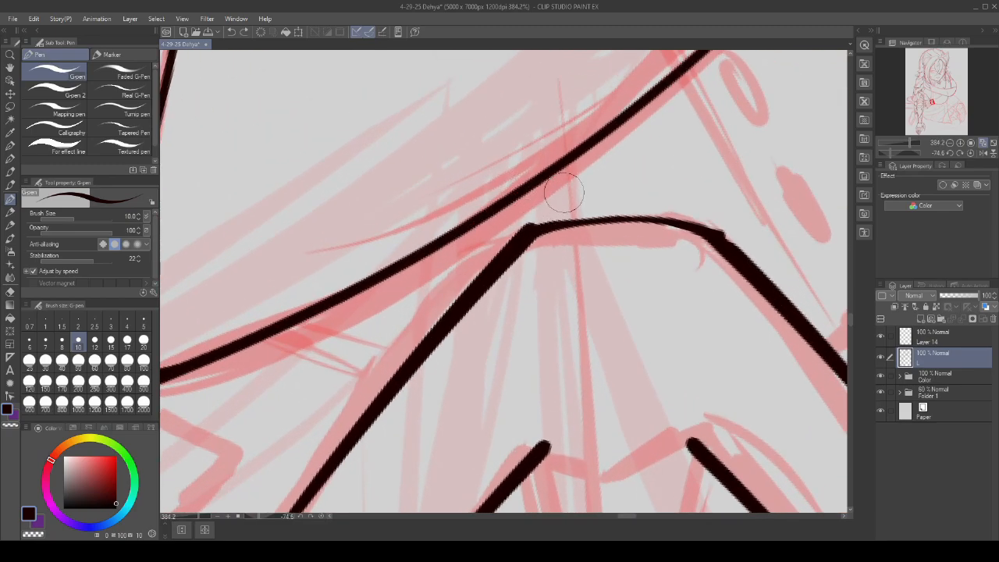
scroll(540, 209, "up", 2)
left_click(12, 109)
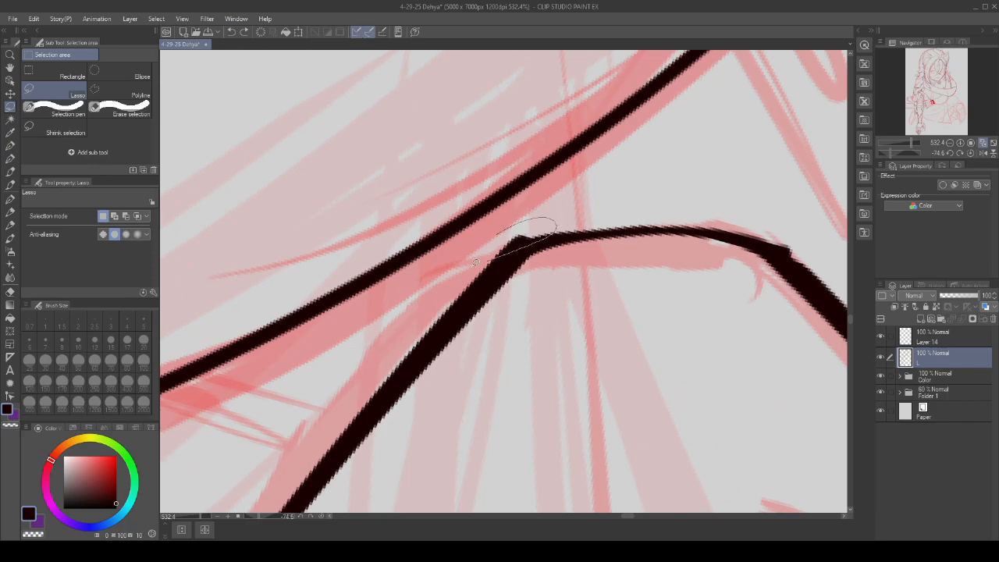
left_click_drag(474, 263, 478, 263)
left_click(480, 308)
left_click(423, 308)
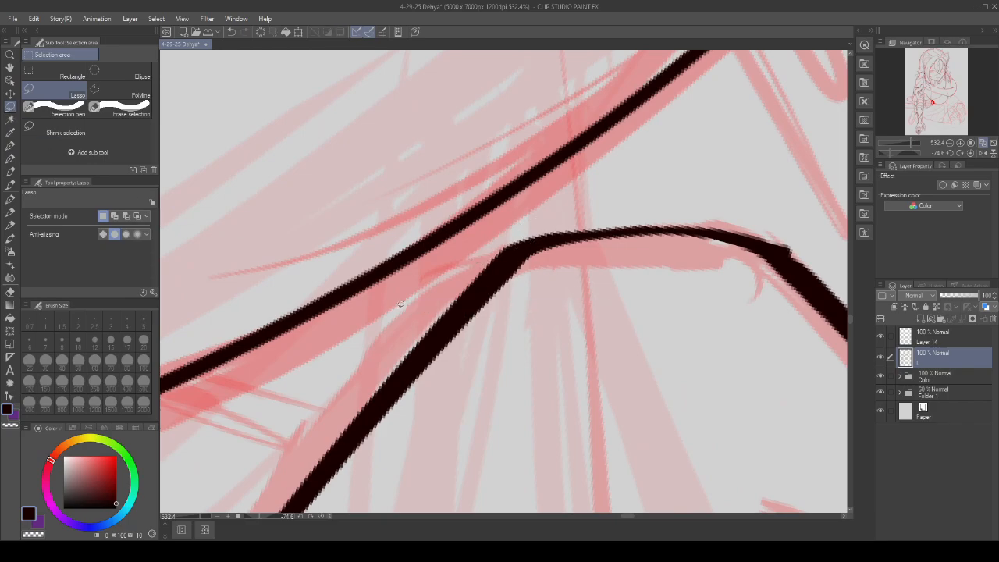
- On Layer 14, thicken the cap line with the G-pen where it joins the outer arch's right corner
left_click(9, 201)
scroll(663, 218, "up", 1)
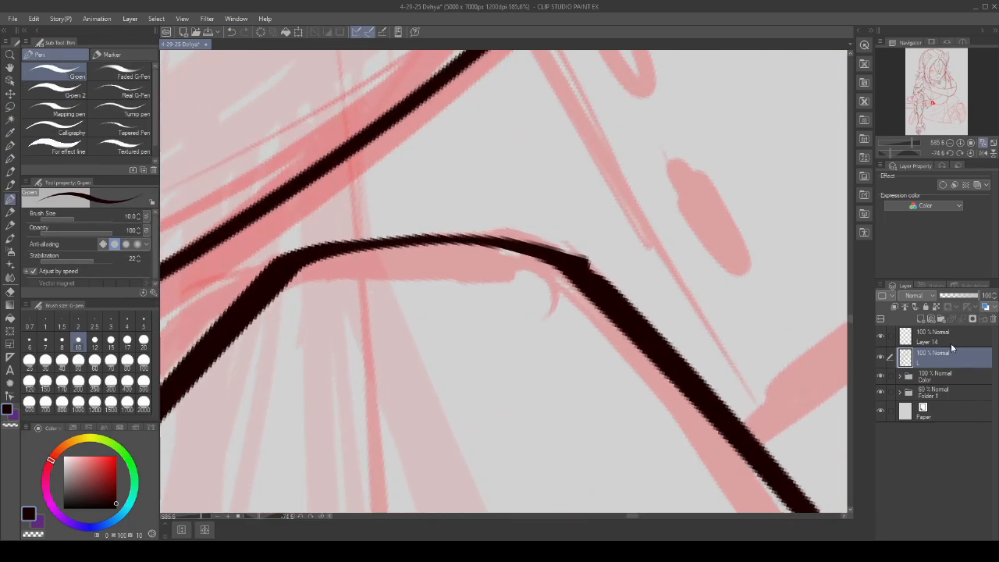
left_click(897, 337)
scroll(520, 243, "up", 3)
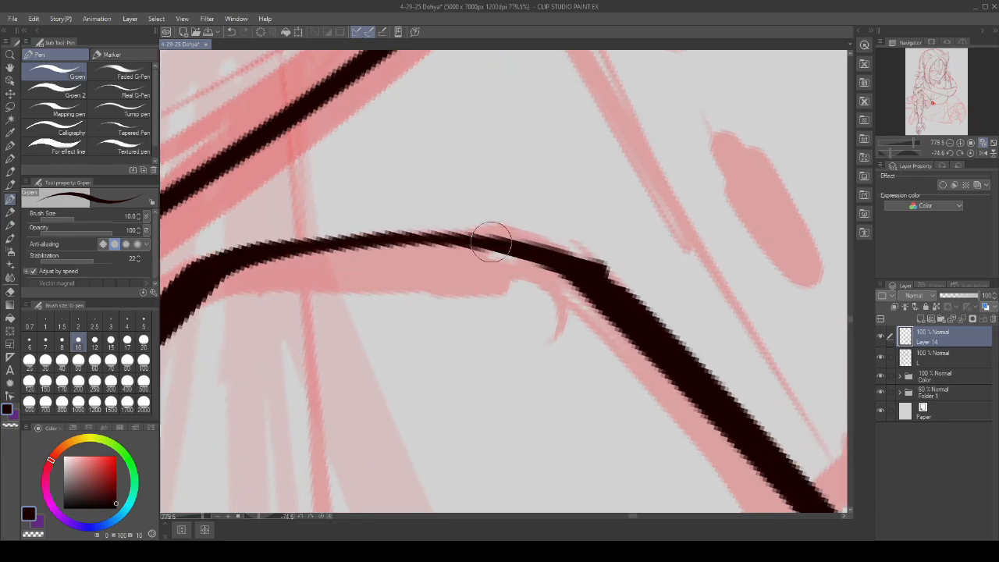
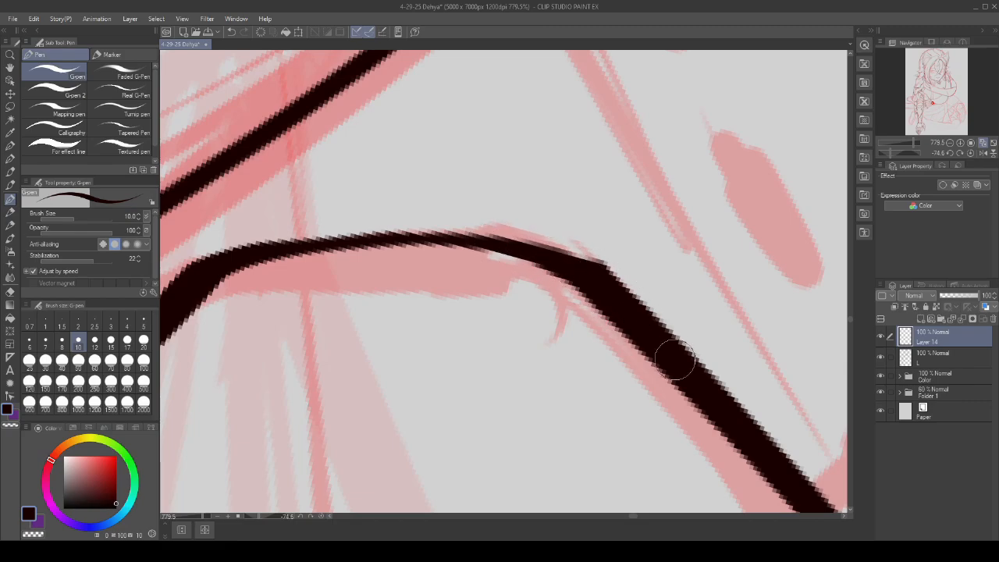
- Save the illustration file
scroll(636, 330, "down", 5)
scroll(586, 251, "down", 3)
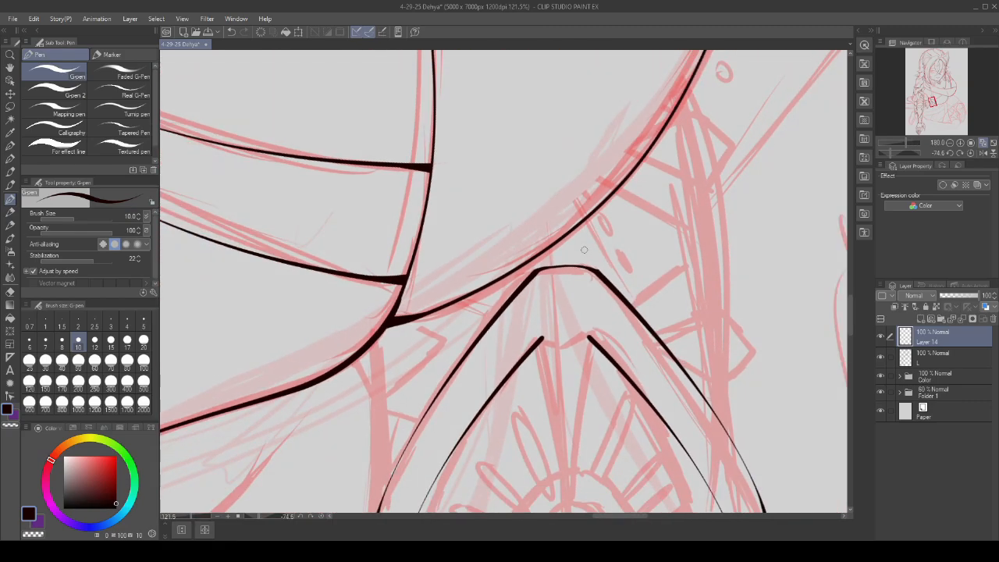
scroll(582, 243, "down", 3)
scroll(562, 250, "up", 1)
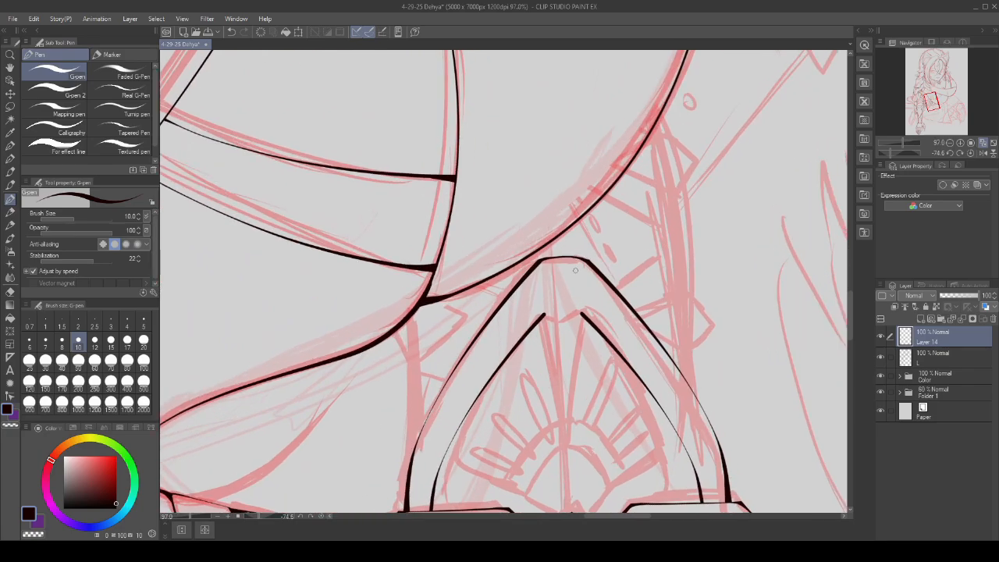
scroll(550, 254, "down", 1)
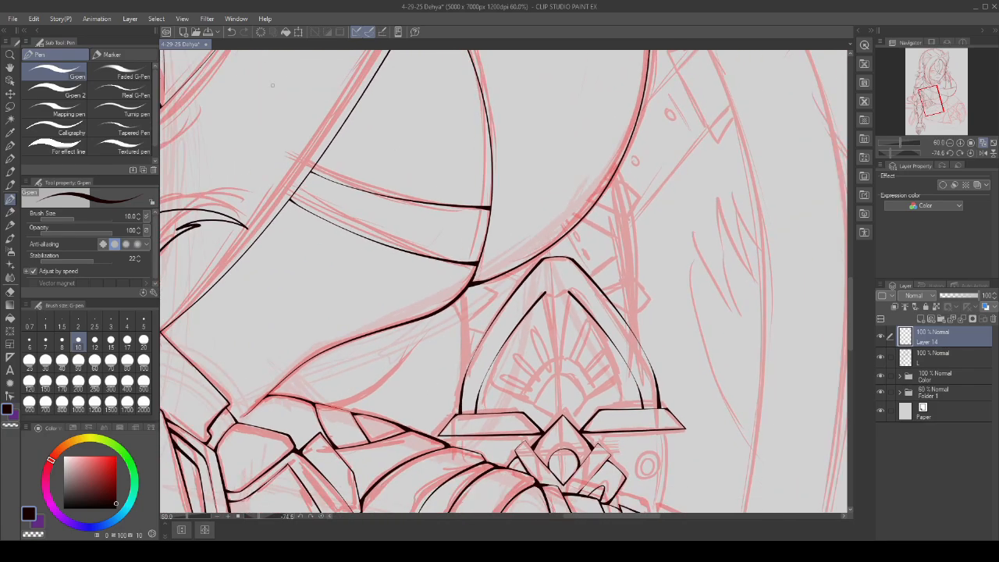
key("ctrl+s")
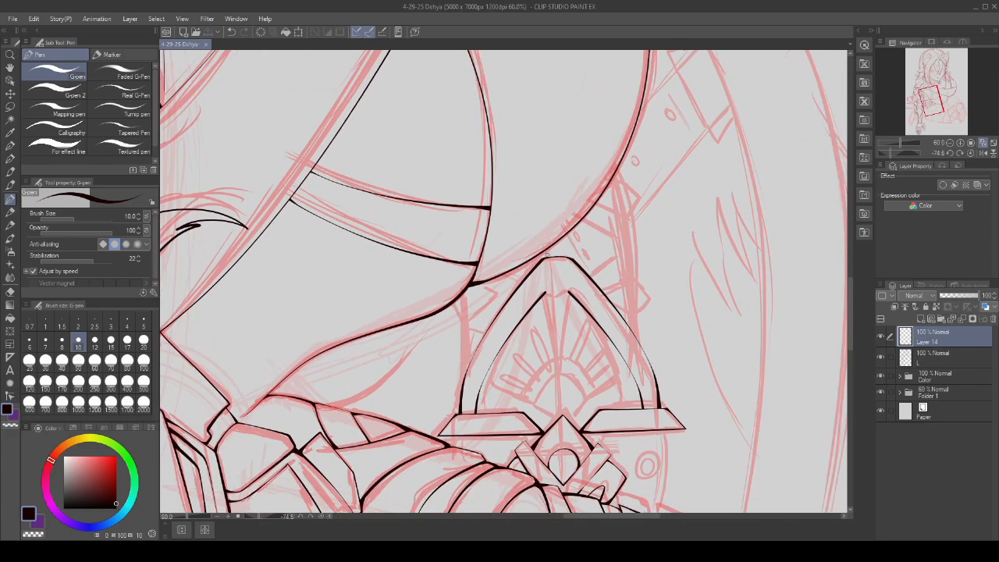
- Merge the arch cap's layer, Layer 14, down into layer L
scroll(546, 254, "up", 5)
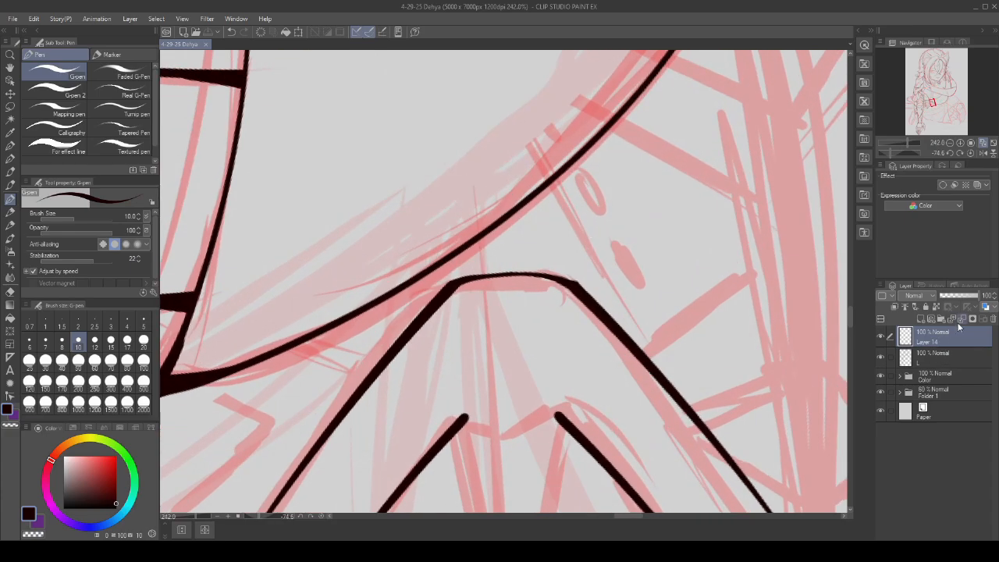
left_click(958, 324)
scroll(574, 249, "up", 2)
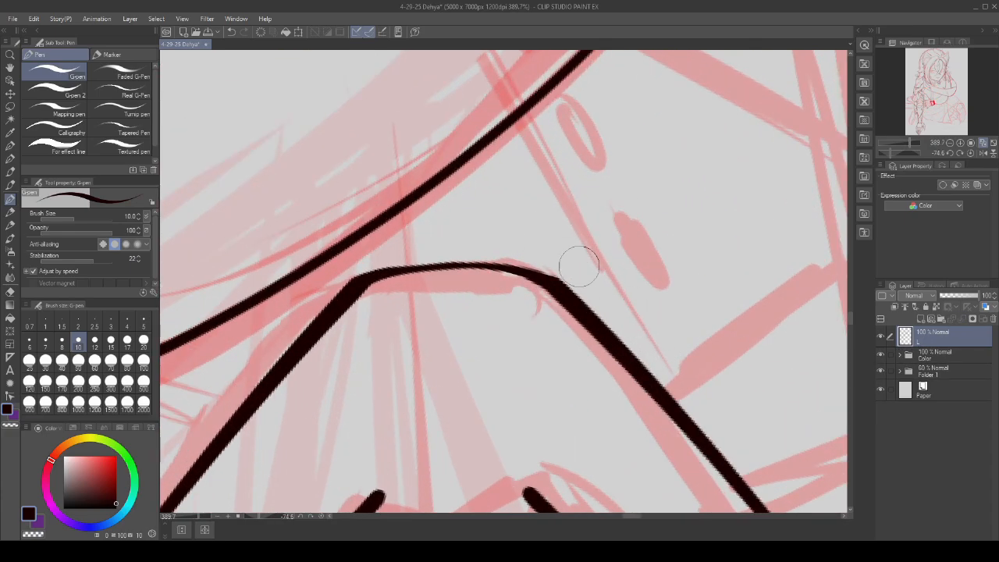
- Add a new raster layer above layer L and ink the left curve from the inner arch's side down to the diamond's tip
scroll(675, 351, "down", 6)
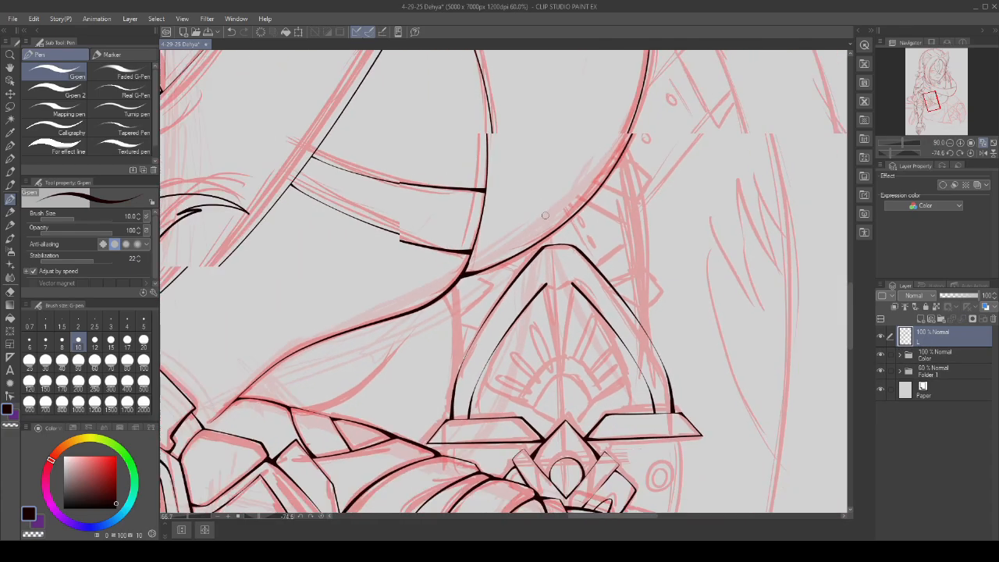
scroll(545, 215, "up", 4)
scroll(557, 218, "down", 3)
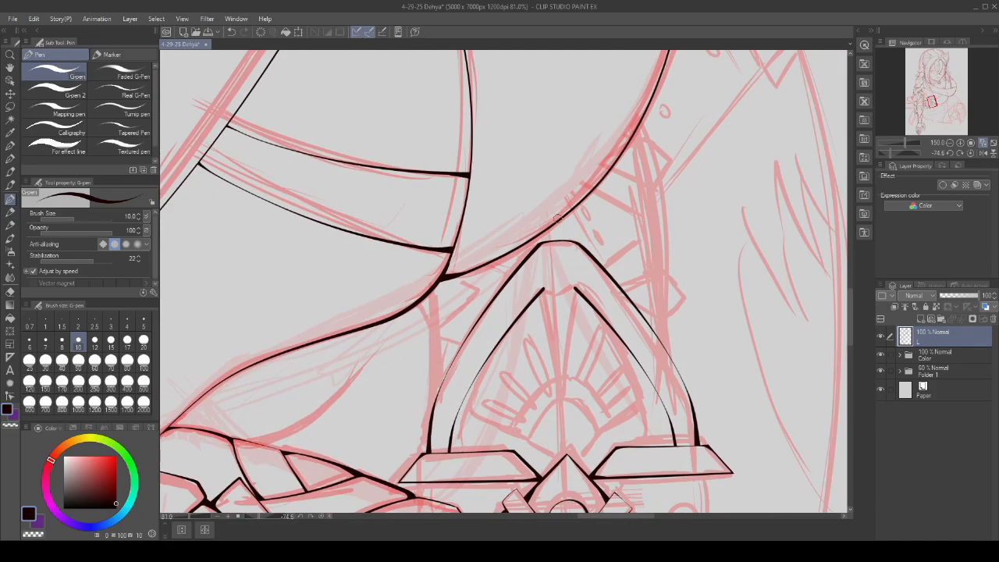
scroll(557, 218, "up", 4)
scroll(523, 233, "down", 4)
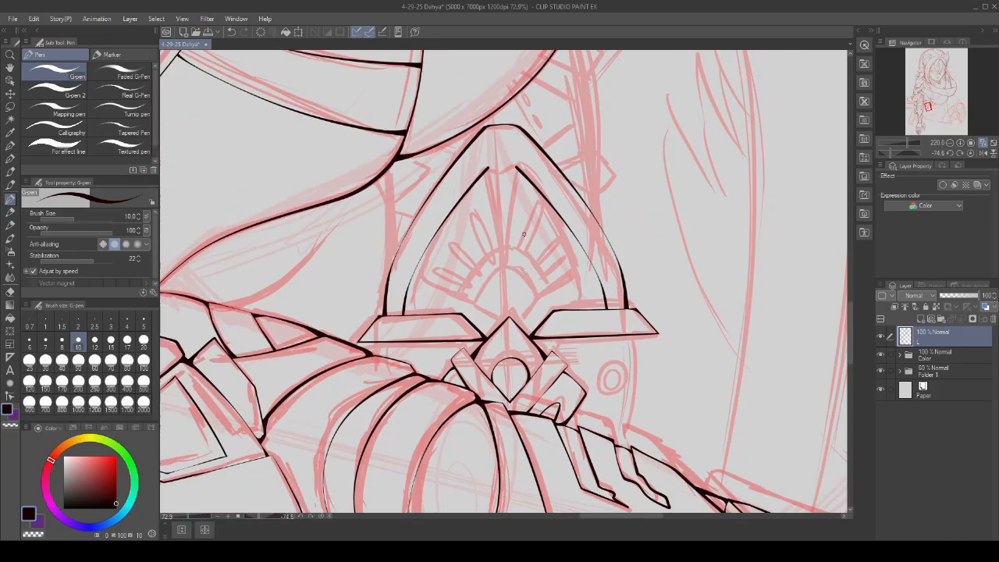
scroll(487, 165, "up", 2)
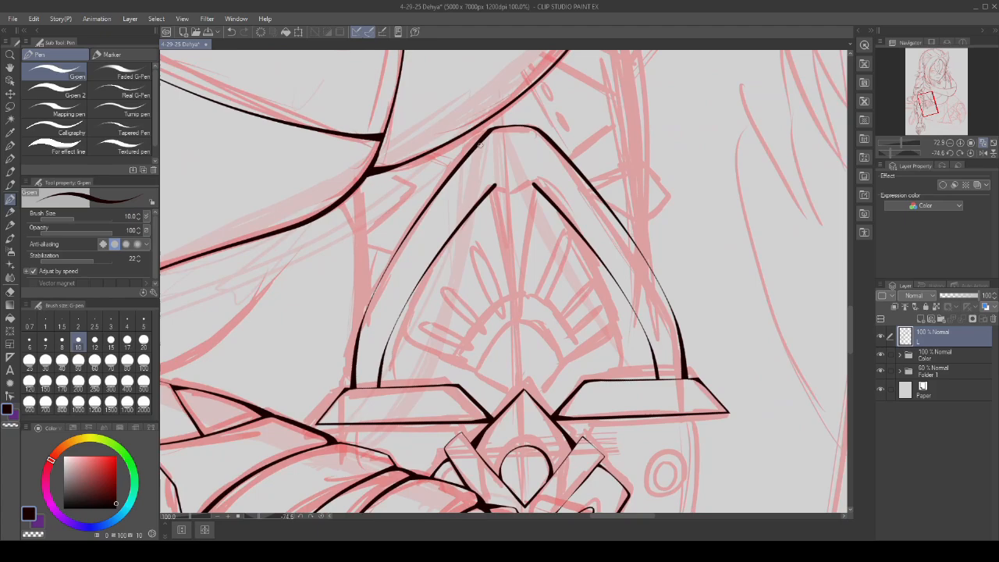
left_click(926, 320)
scroll(485, 290, "down", 3)
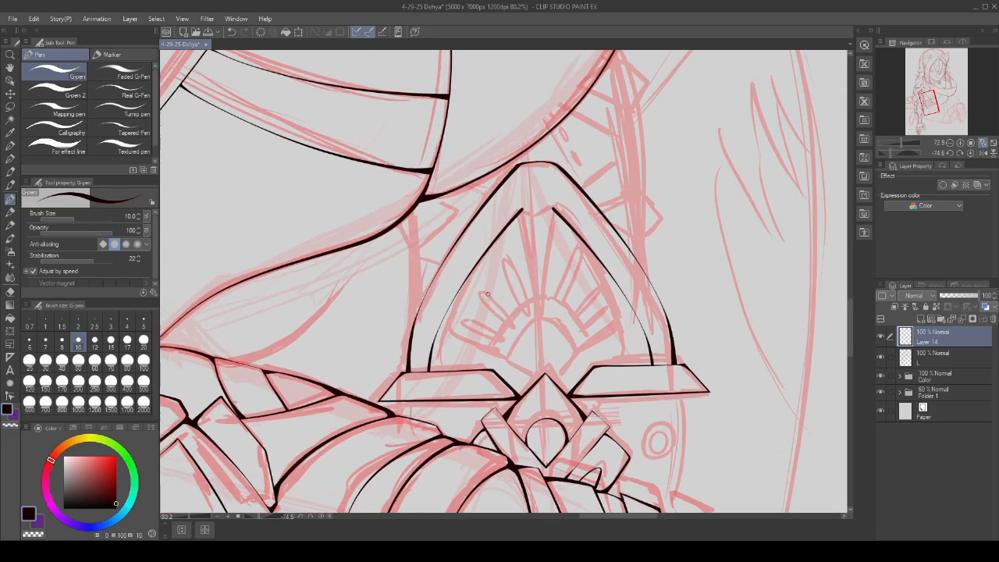
scroll(484, 289, "up", 2)
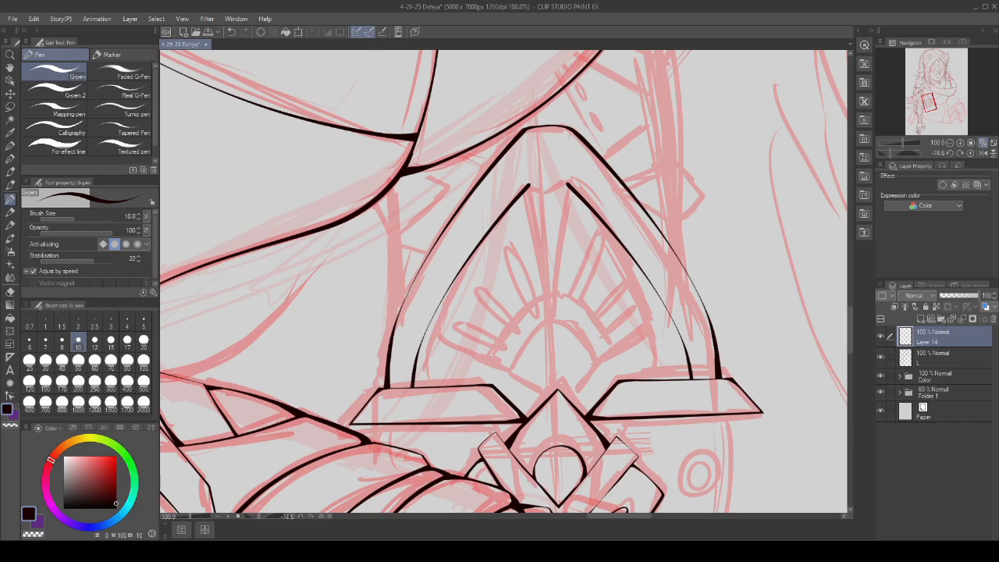
scroll(432, 342, "up", 2)
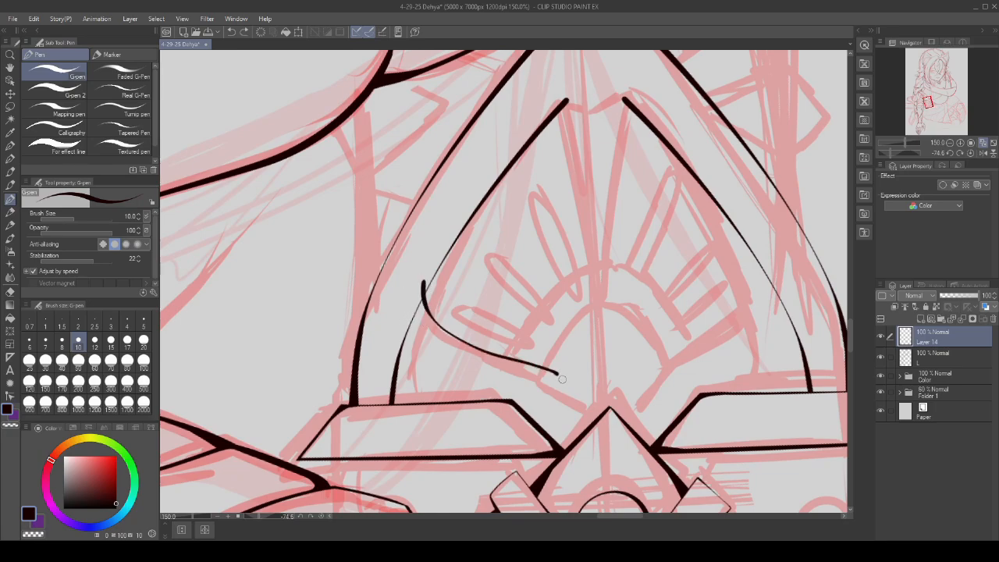
left_click_drag(562, 378, 606, 424)
scroll(450, 310, "down", 2)
scroll(587, 369, "up", 2)
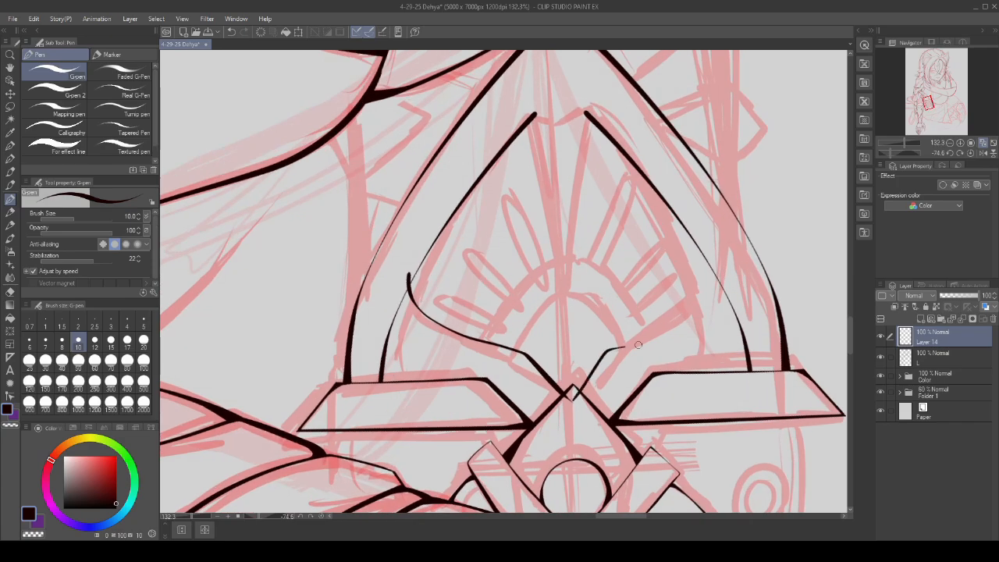
mouse_move(637, 345)
left_mouse_down()
mouse_move(695, 331)
mouse_move(742, 290)
left_mouse_up()
scroll(741, 290, "down", 3)
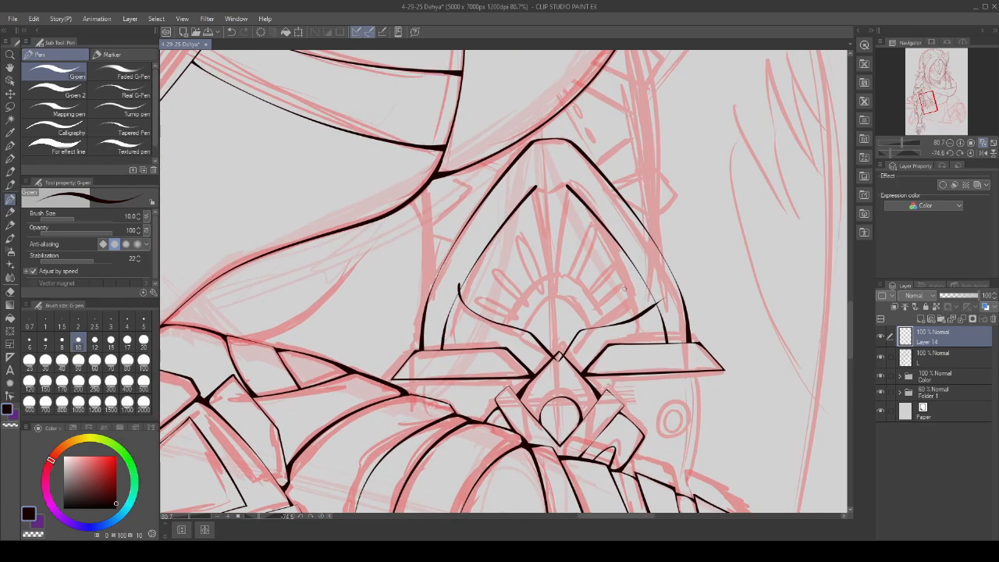
key("ctrl+z")
- Ink the matching right curve with the G-pen from the diamond's tip out to the inner arch's right side
scroll(559, 356, "up", 2)
mouse_move(590, 325)
left_mouse_down()
mouse_move(655, 306)
mouse_move(673, 278)
left_mouse_up()
scroll(672, 278, "down", 3)
scroll(631, 291, "up", 2)
scroll(631, 291, "up", 2)
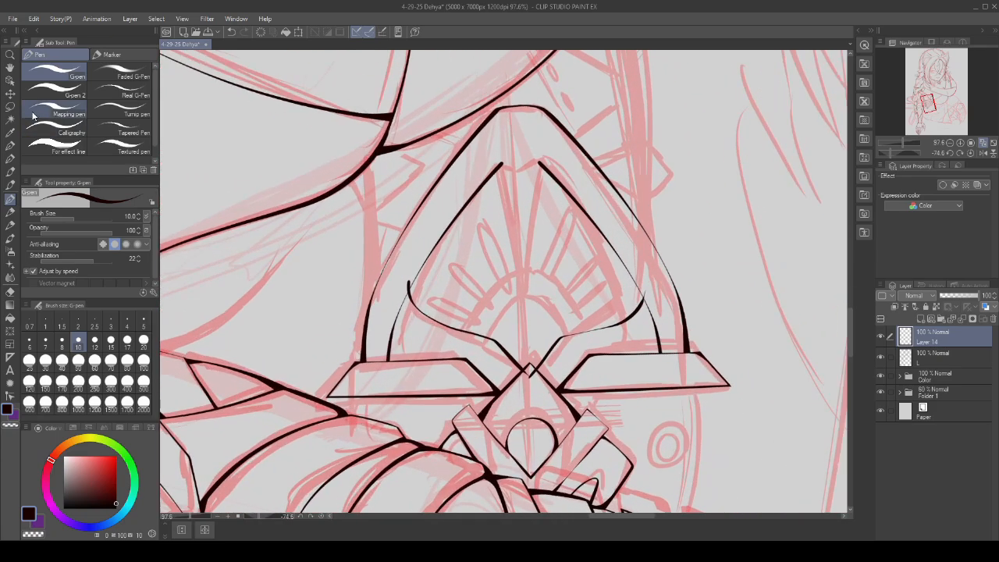
- Lasso the right curve, transform it slightly to line up with the inner arch, and clear the selection
key("m")
scroll(530, 394, "up", 2)
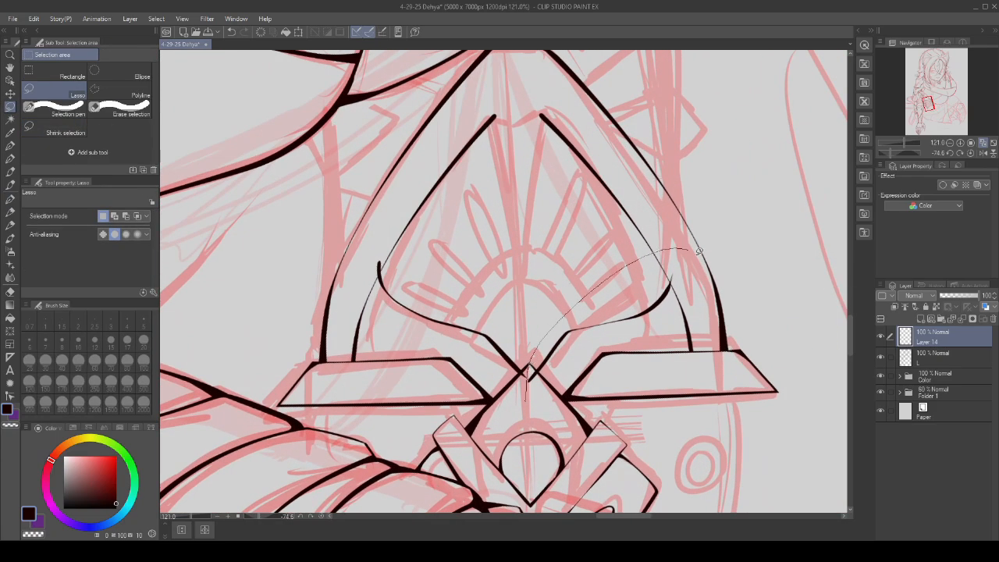
left_click_drag(698, 250, 572, 396)
left_click(655, 456)
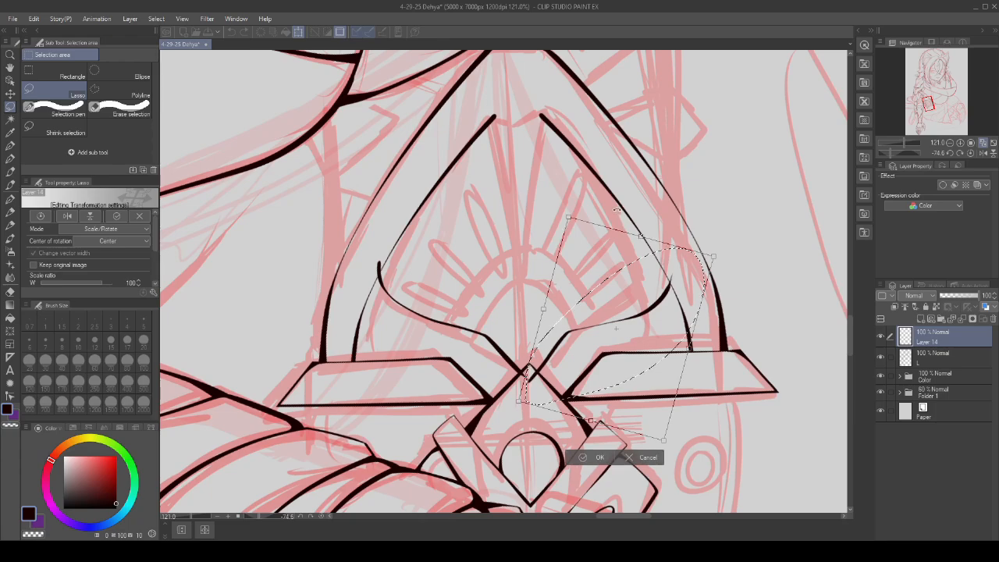
left_click_drag(628, 286, 629, 284)
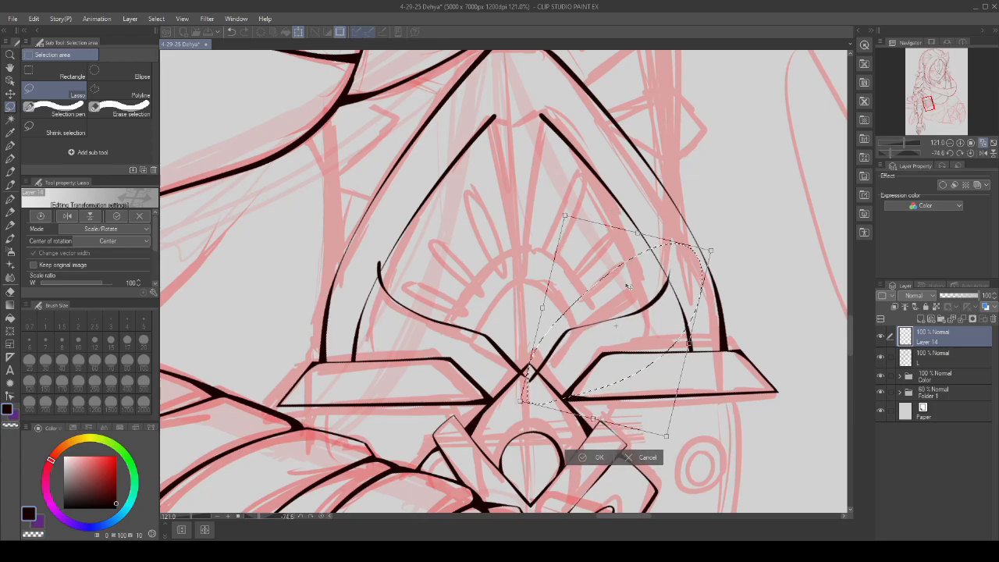
left_click(584, 461)
left_click(530, 459)
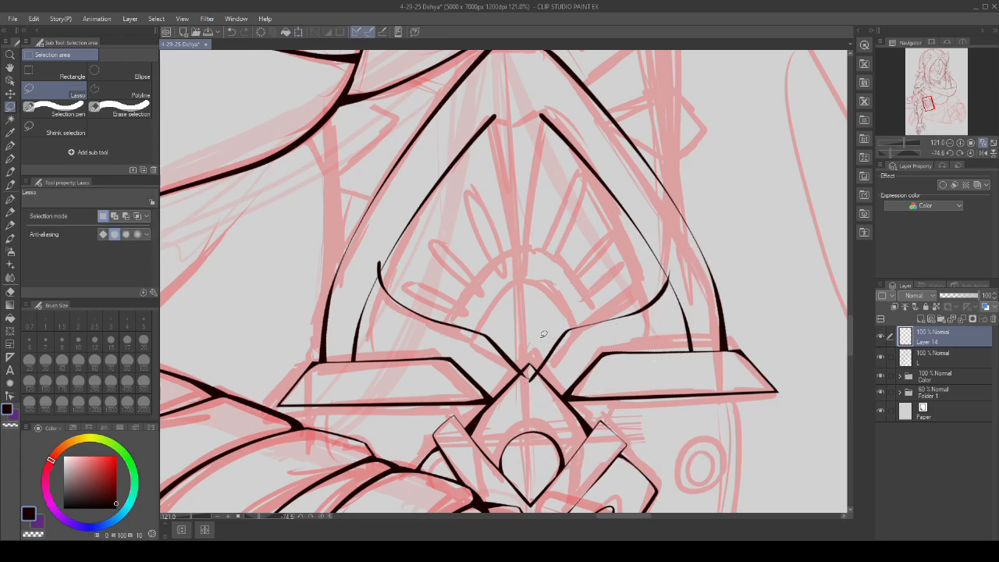
- Lasso both curves together and transform them with a slight rotation and shift to sit centred inside the inner arch
scroll(568, 308, "down", 5)
scroll(571, 308, "down", 2)
scroll(563, 308, "up", 2)
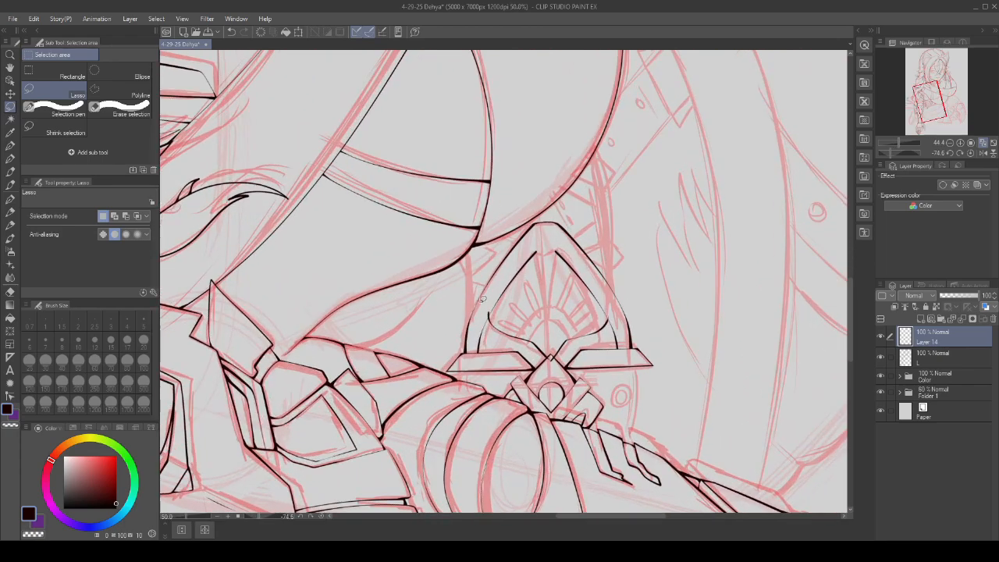
mouse_move(492, 287)
left_mouse_down()
mouse_move(549, 382)
mouse_move(473, 299)
left_mouse_up()
scroll(496, 286, "up", 1)
left_click(605, 467)
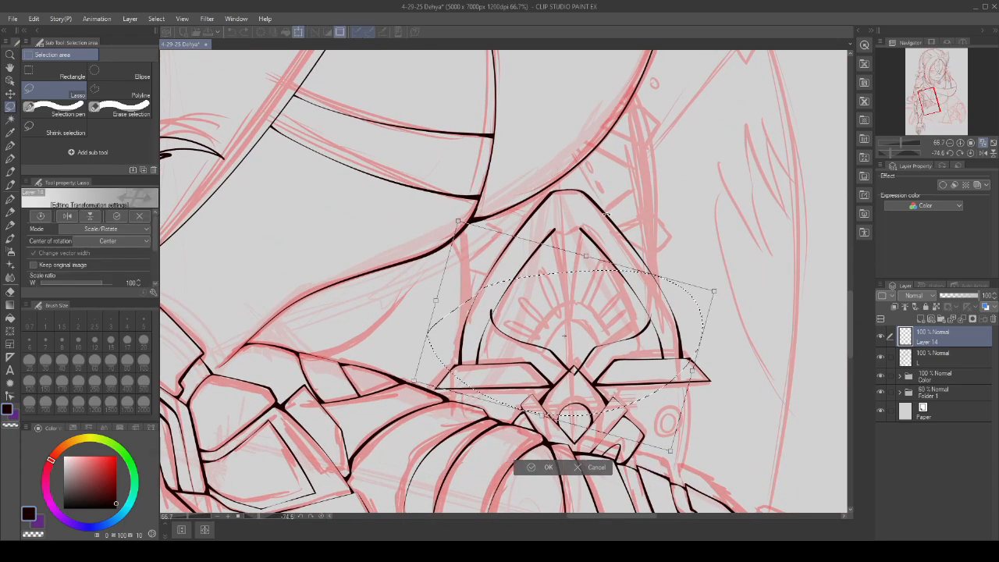
left_click_drag(604, 213, 603, 212)
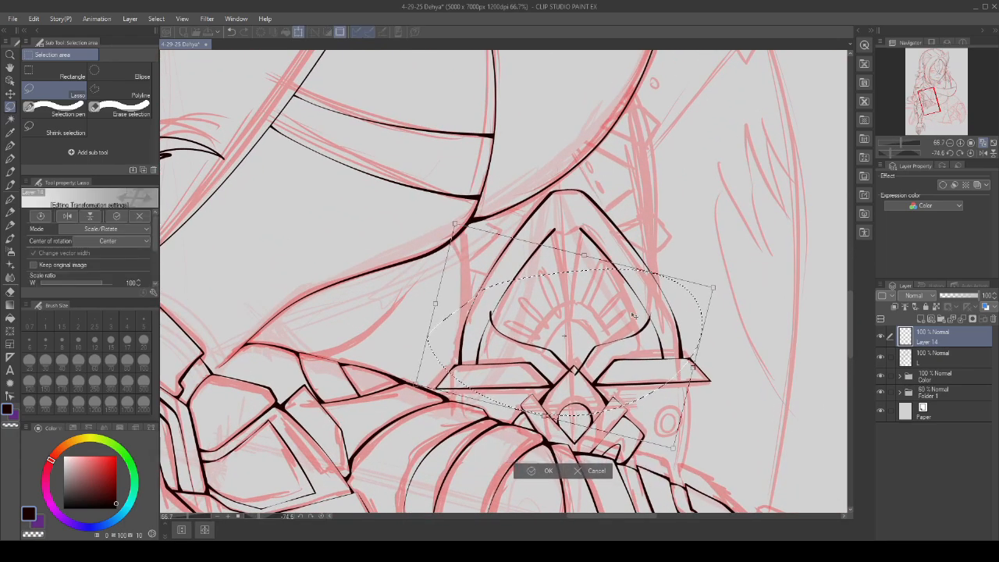
left_click_drag(634, 315, 634, 316)
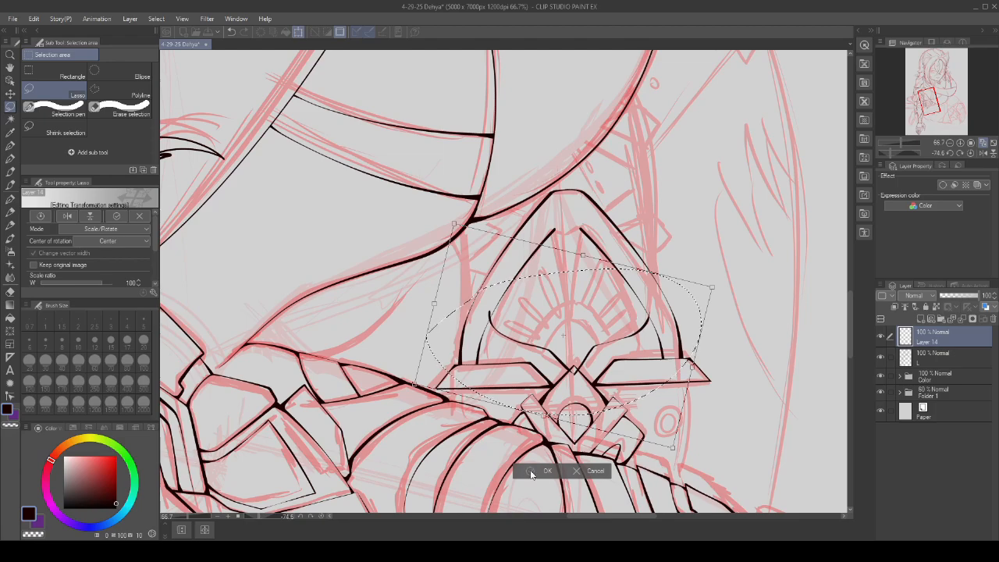
left_click(531, 473)
- Trim the outer ends of both curves with the G-pen where they meet the inner arch's sides
left_click(11, 200)
scroll(485, 306, "up", 6)
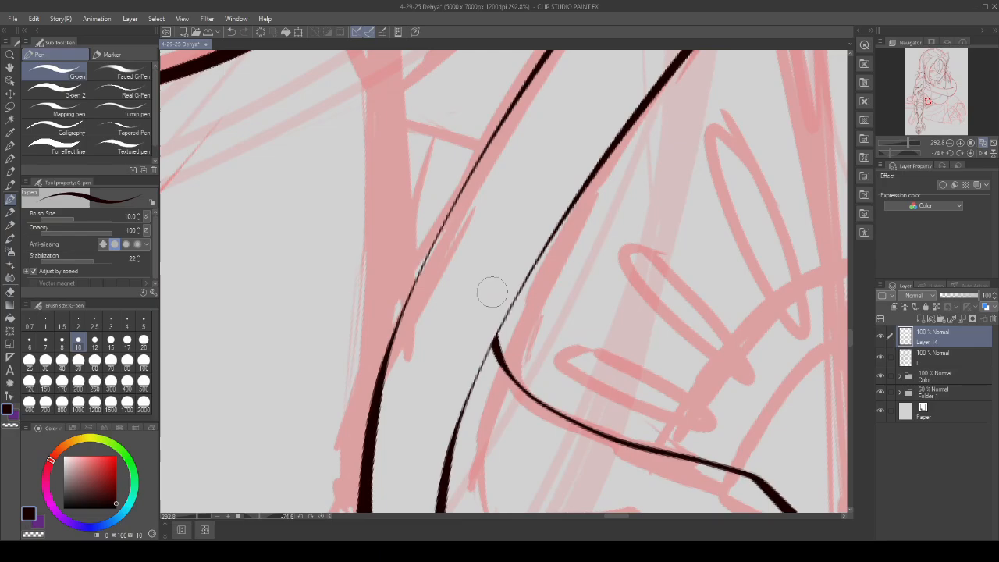
scroll(492, 292, "down", 5)
scroll(609, 314, "up", 6)
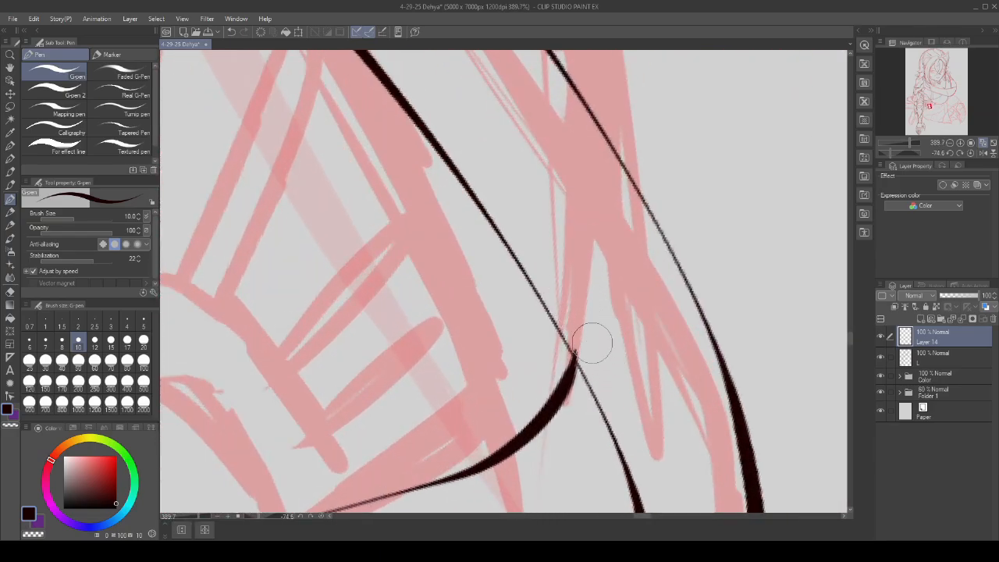
scroll(593, 259, "down", 5)
scroll(484, 362, "up", 5)
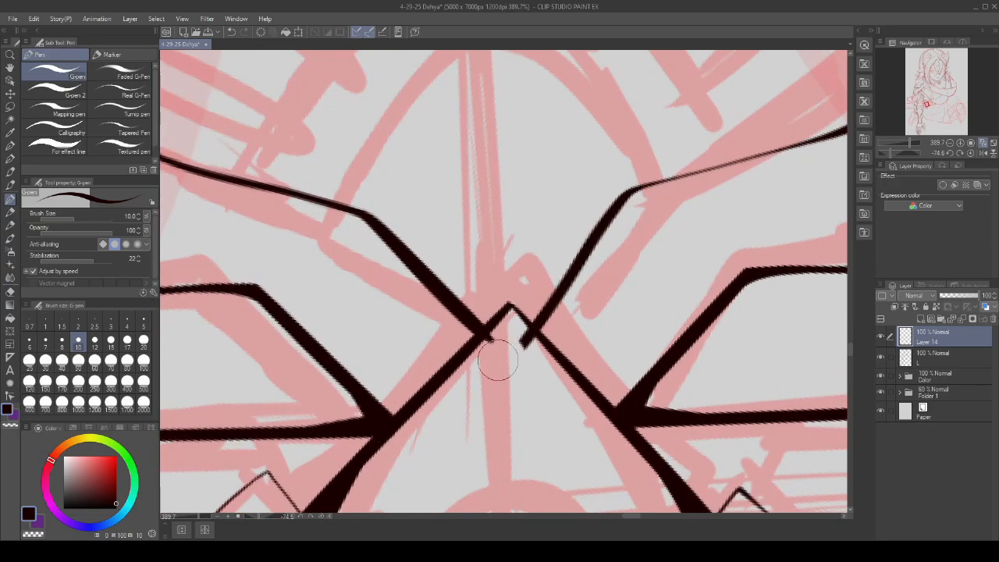
- Trim the curves' lower ends overlapping the diamond's tip and thicken the joins on both of its edges
scroll(522, 356, "up", 2)
mouse_move(568, 269)
left_mouse_down()
mouse_move(541, 355)
mouse_move(533, 328)
left_mouse_up()
scroll(543, 316, "down", 2)
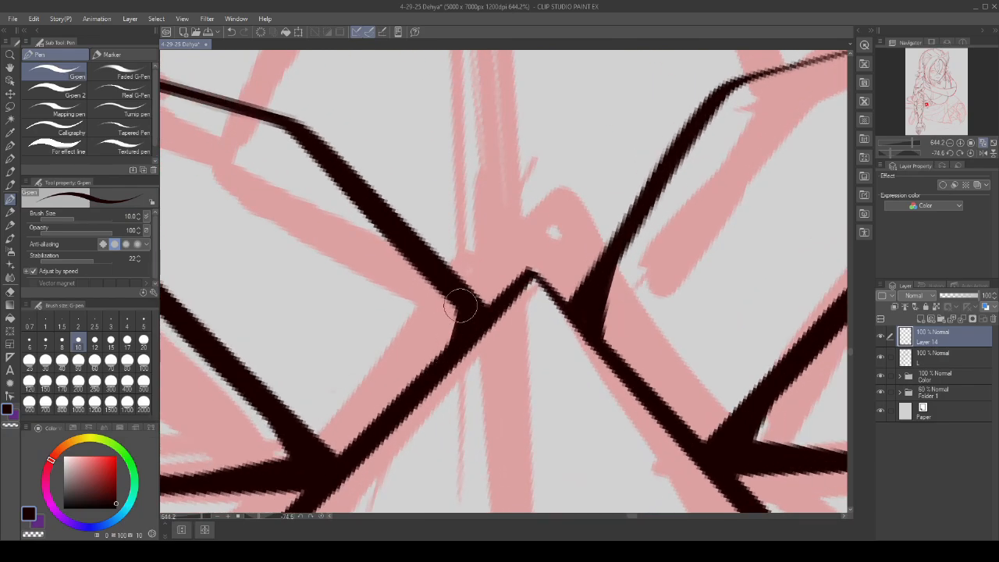
scroll(461, 328, "down", 3)
scroll(574, 378, "down", 2)
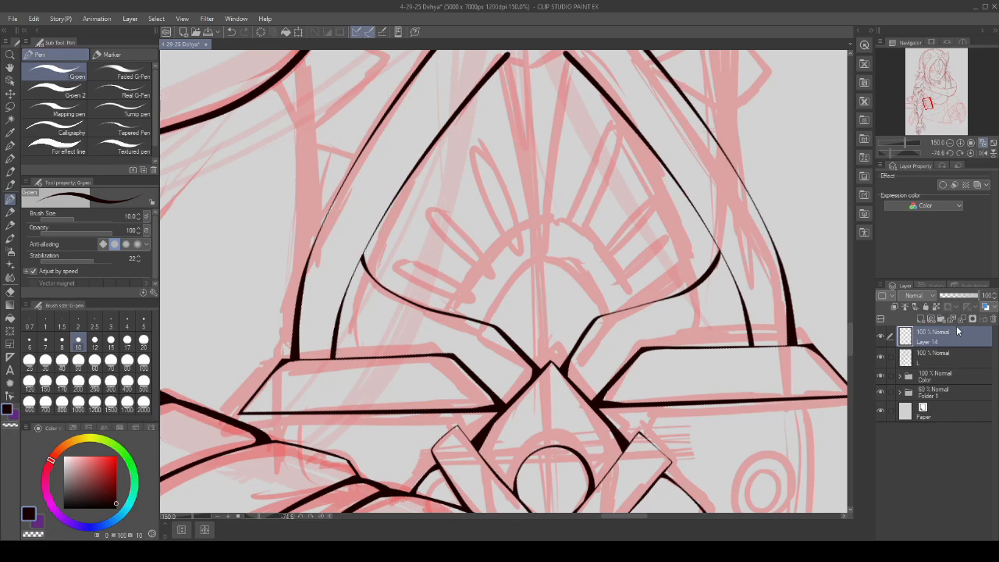
scroll(494, 323, "up", 1)
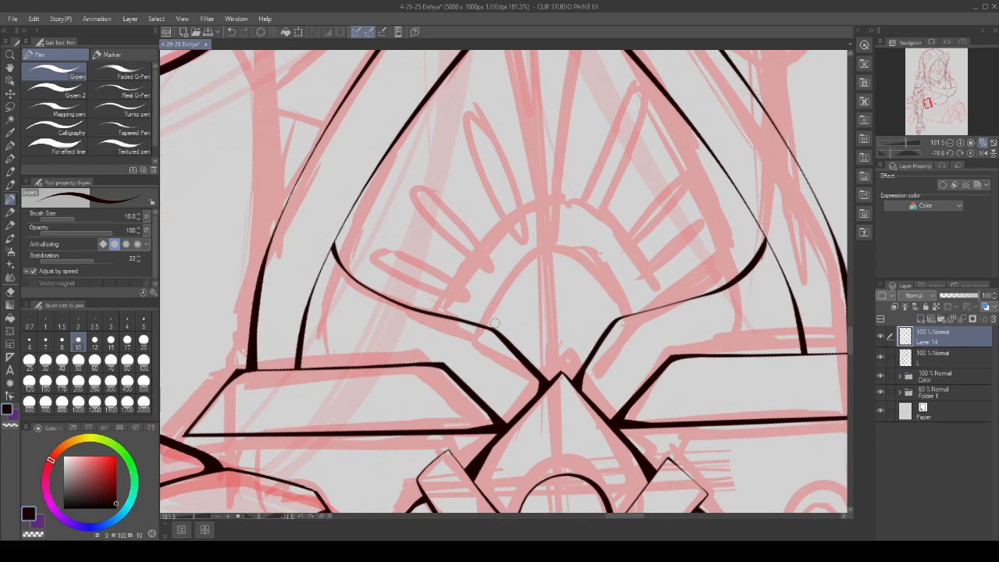
mouse_move(483, 343)
left_mouse_down()
mouse_move(516, 273)
mouse_move(623, 346)
left_mouse_up()
scroll(569, 296, "down", 4)
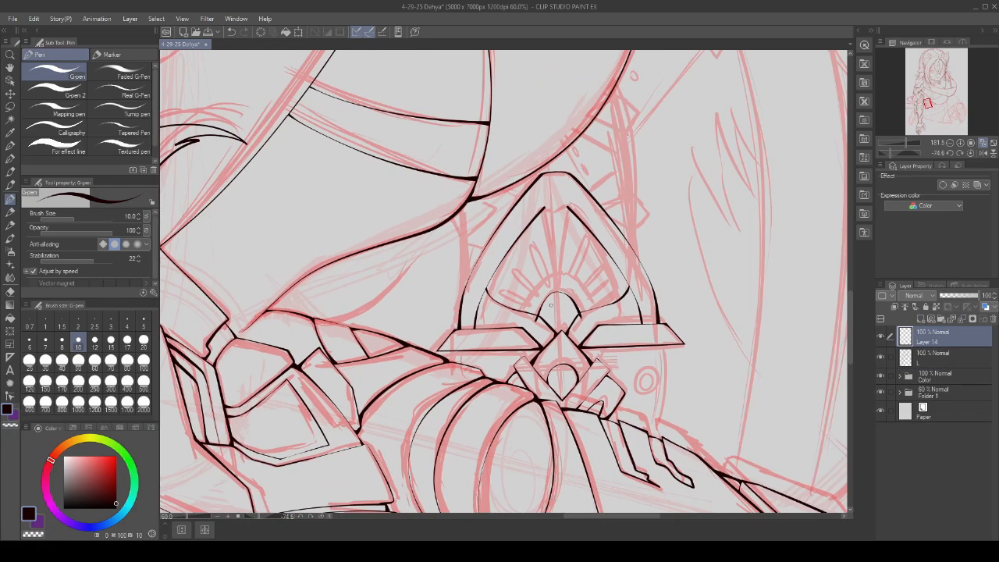
scroll(568, 292, "up", 5)
key("ctrl+z")
- Ink a small arch spanning the bends of the two curves above the diamond, then lasso and transform it slightly into place
mouse_move(460, 382)
left_mouse_down()
mouse_move(487, 330)
mouse_move(542, 285)
mouse_move(631, 364)
left_mouse_up()
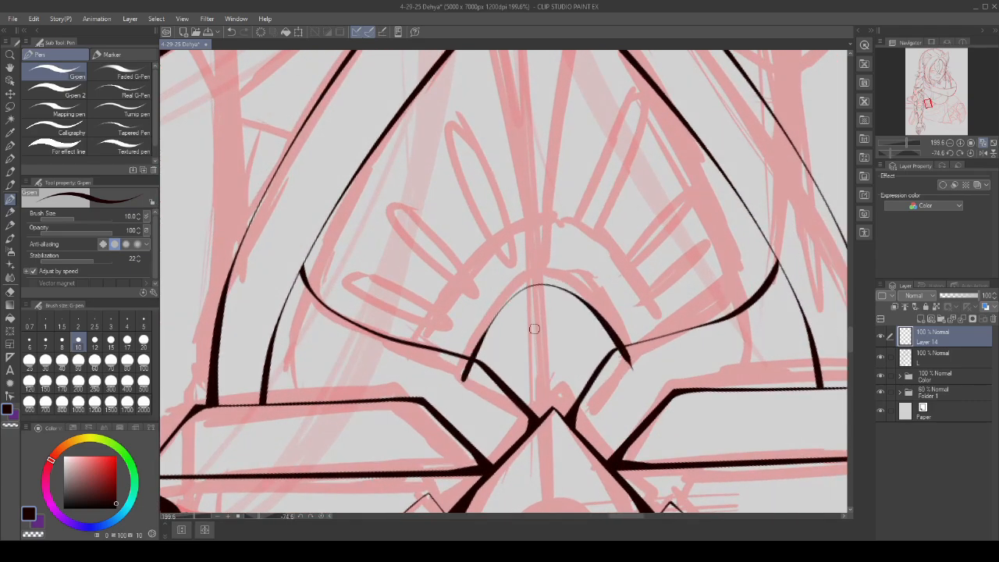
left_click(9, 108)
mouse_move(502, 269)
left_mouse_down()
mouse_move(437, 394)
mouse_move(411, 358)
left_mouse_up()
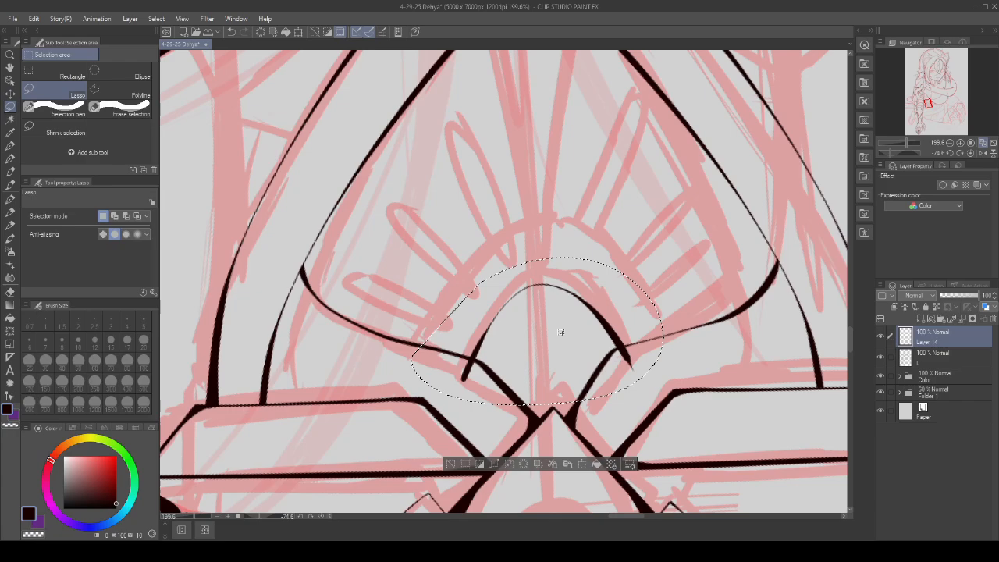
left_click(581, 465)
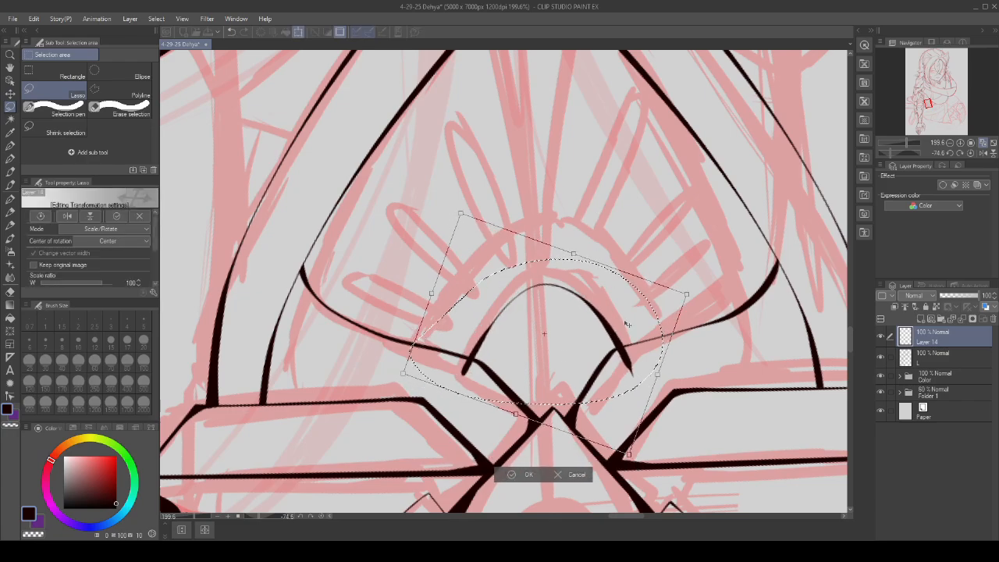
scroll(626, 324, "down", 4)
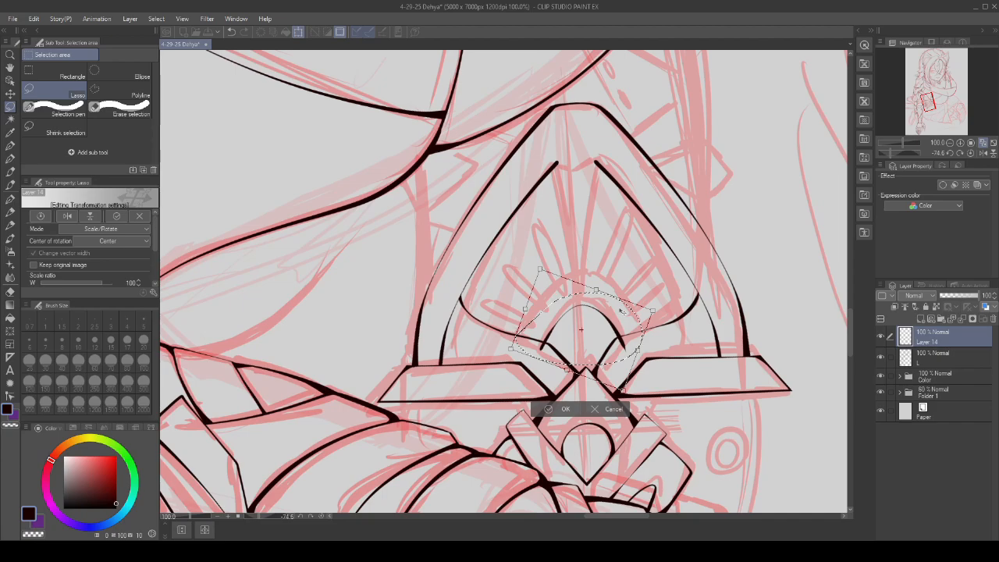
left_click_drag(622, 311, 616, 312)
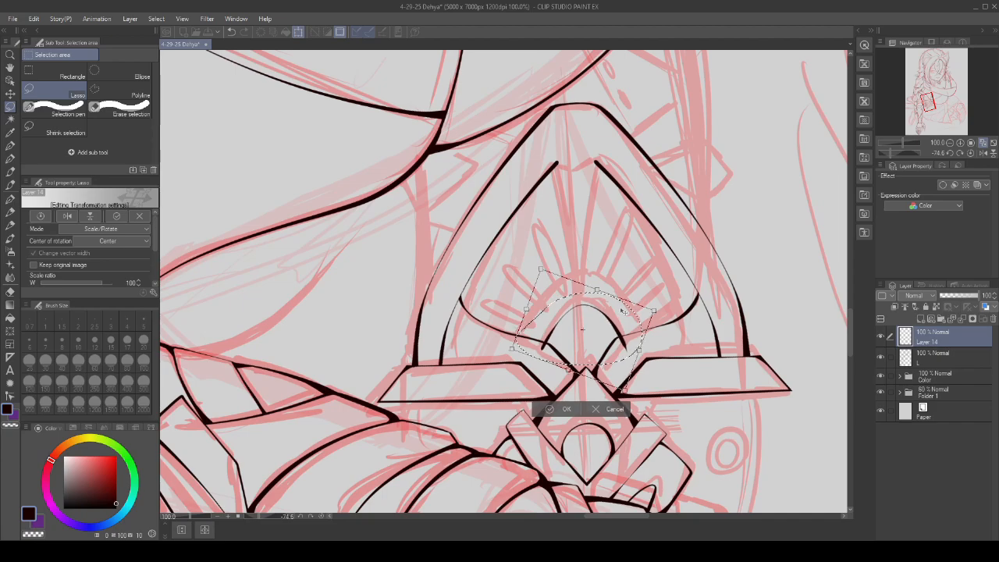
key("Return")
key("ctrl+d")
- Trim the small arch's overhanging ends with the G-pen and thicken its left join with the curve
scroll(470, 359, "up", 3)
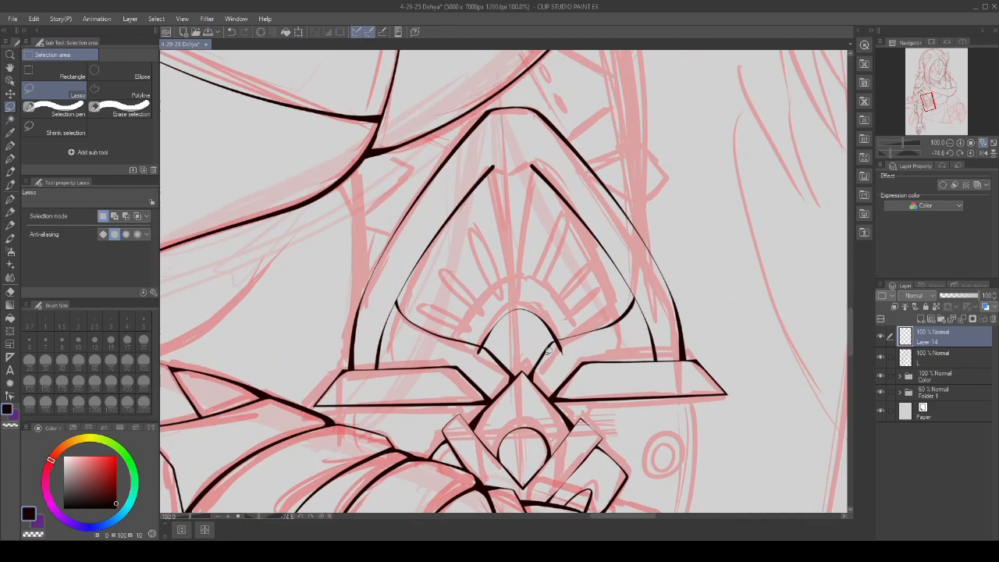
key("p")
scroll(565, 356, "up", 3)
scroll(565, 357, "up", 2)
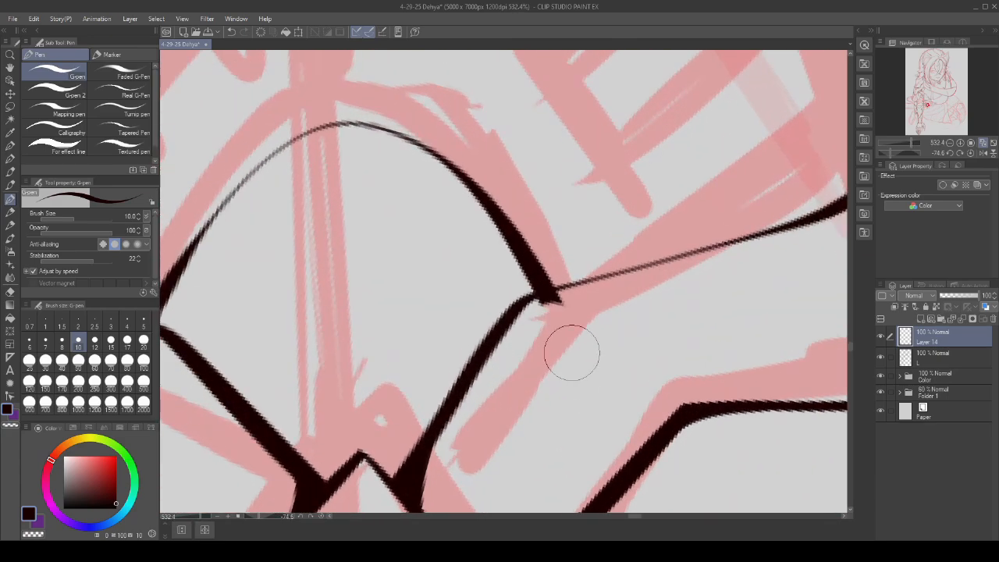
scroll(562, 317, "down", 3)
scroll(403, 344, "up", 3)
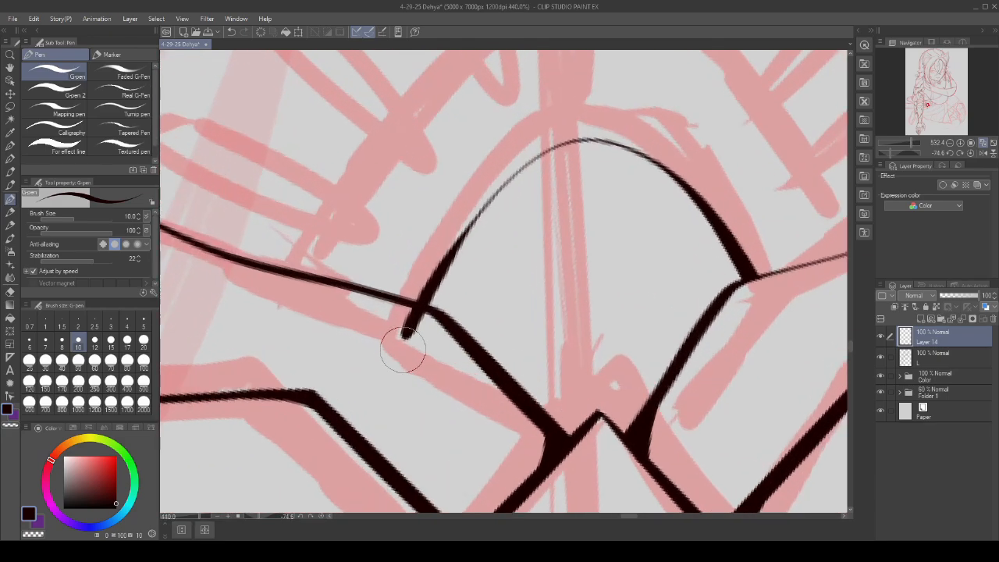
scroll(417, 296, "up", 1)
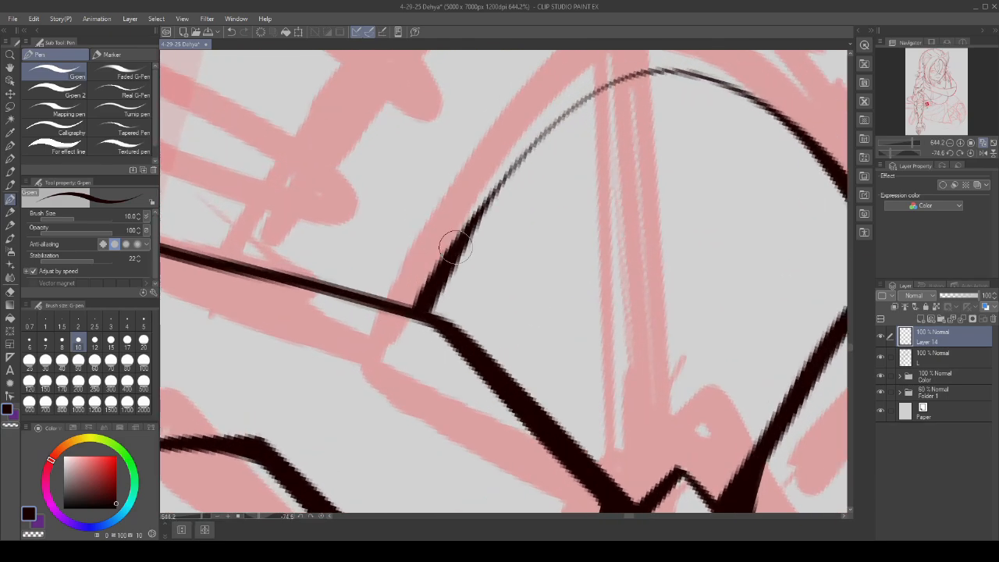
left_click_drag(396, 306, 429, 287)
scroll(414, 332, "down", 3)
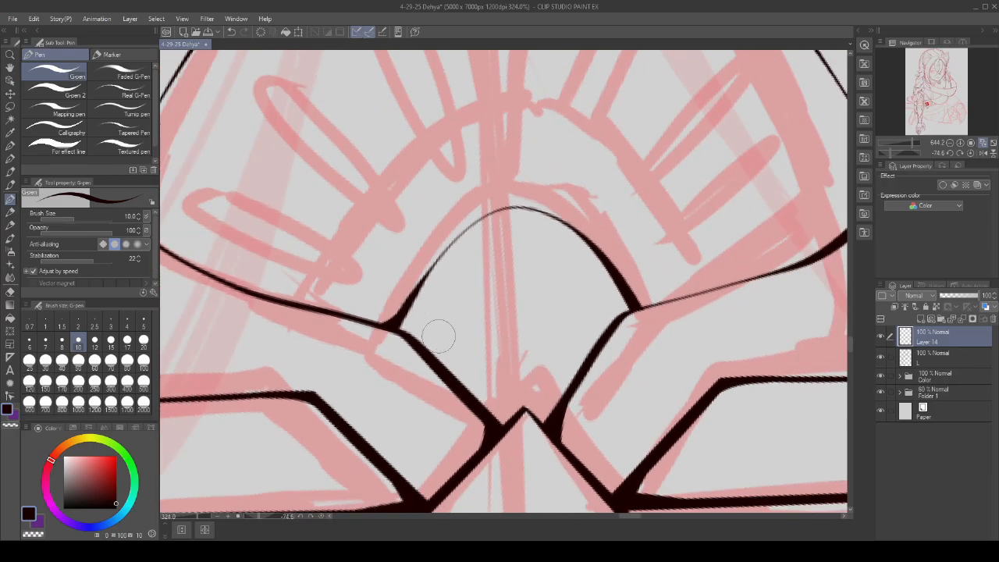
scroll(616, 336, "up", 3)
left_click_drag(566, 230, 683, 347)
key("ctrl+z")
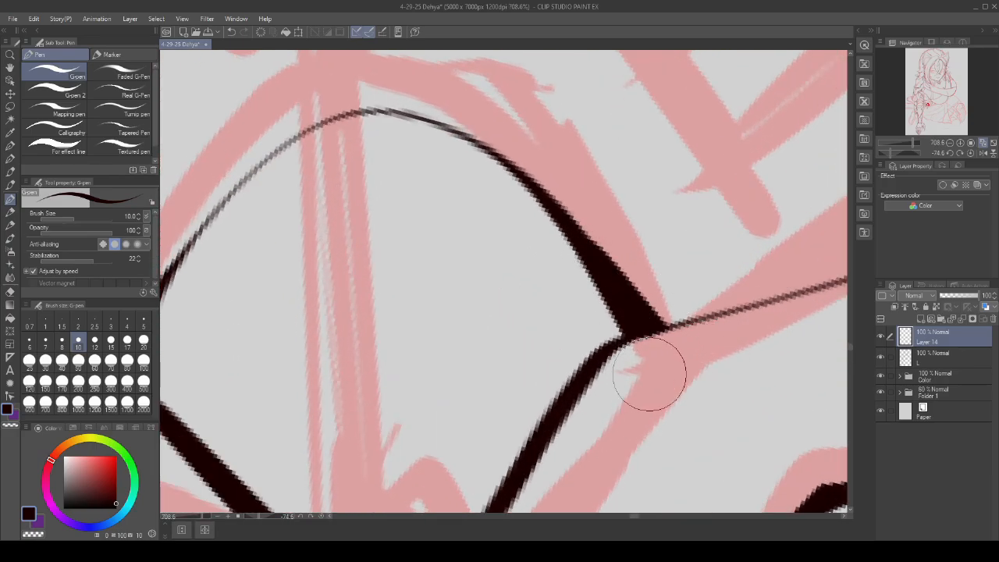
- Look over the inked double arch ornament, from the small fan-base arch up to the open peak of the inner arch
scroll(616, 367, "down", 3)
scroll(562, 304, "down", 3)
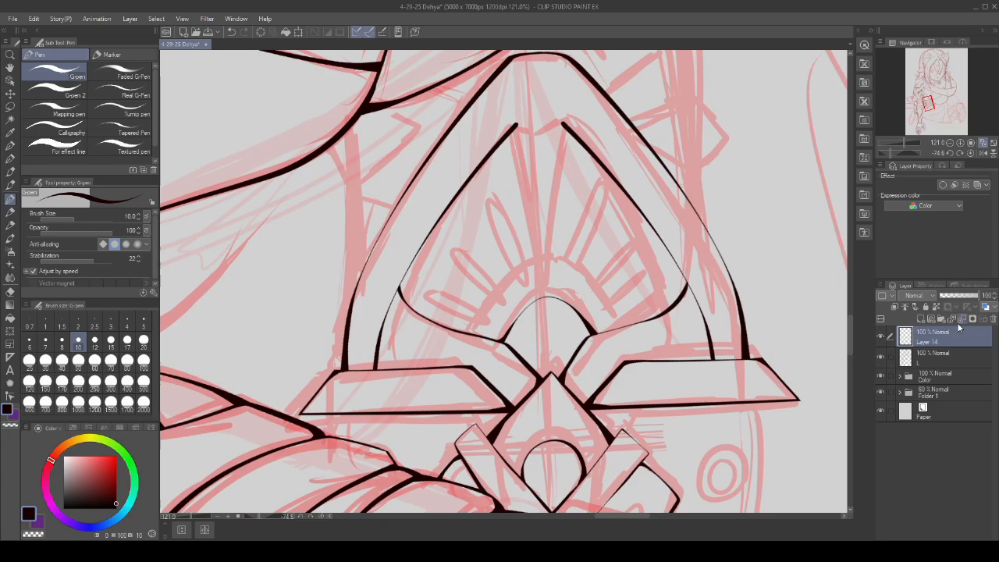
scroll(609, 236, "down", 1)
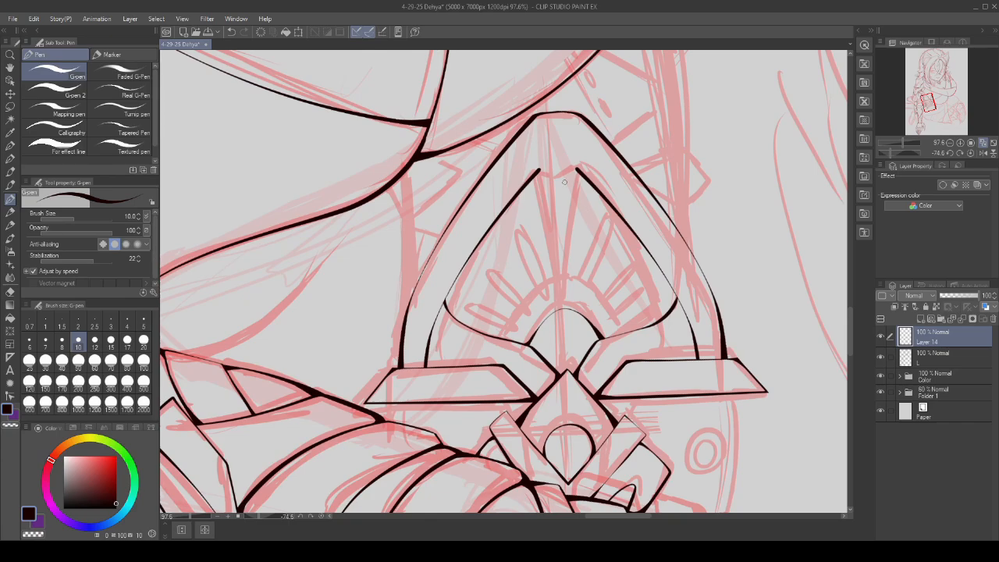
scroll(564, 182, "down", 1)
scroll(567, 169, "up", 2)
scroll(563, 179, "up", 1)
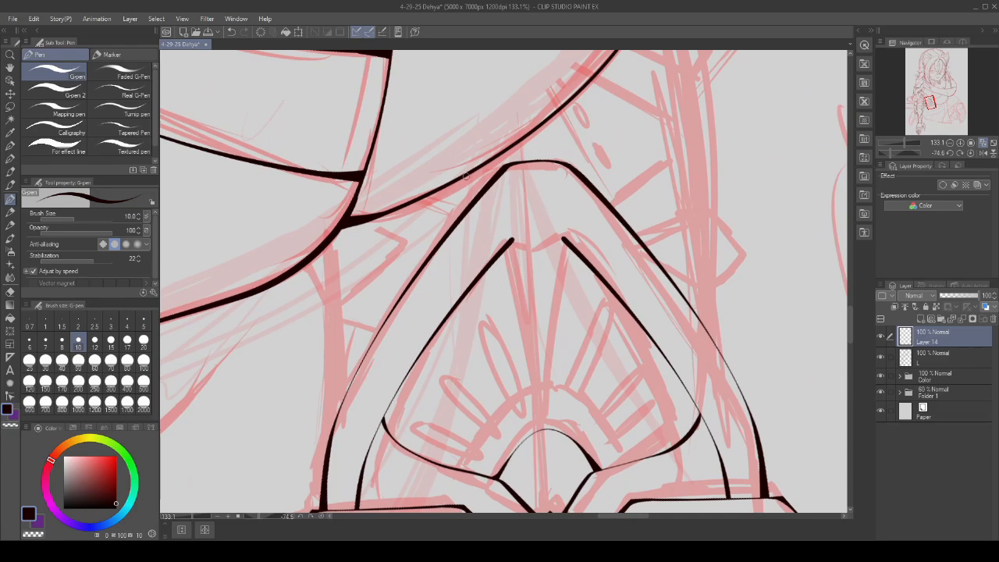
scroll(462, 234, "down", 1)
scroll(511, 239, "down", 2)
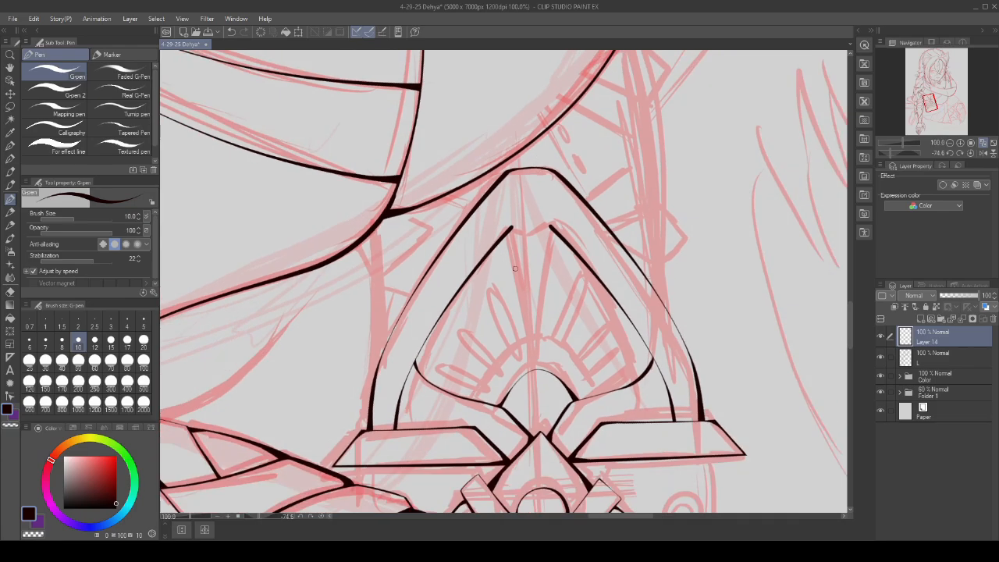
- Ink short tapered hooks from both upper ends of the inner arch inward along the sketched notch, redoing the right one
scroll(523, 211, "up", 2)
scroll(530, 187, "down", 2)
scroll(538, 173, "up", 2)
scroll(537, 174, "up", 9)
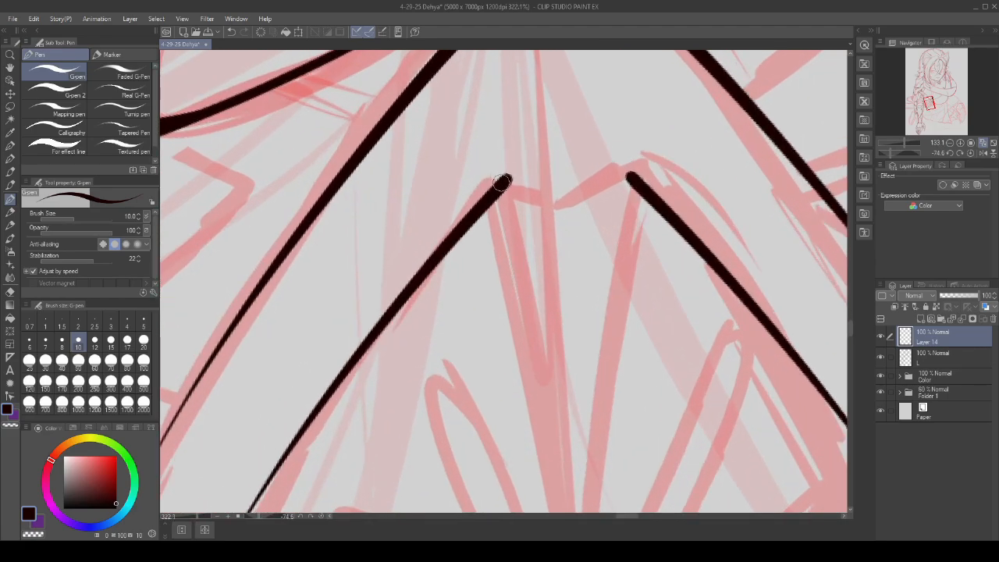
left_click_drag(506, 179, 550, 204)
left_click_drag(630, 178, 556, 225)
scroll(617, 187, "up", 2)
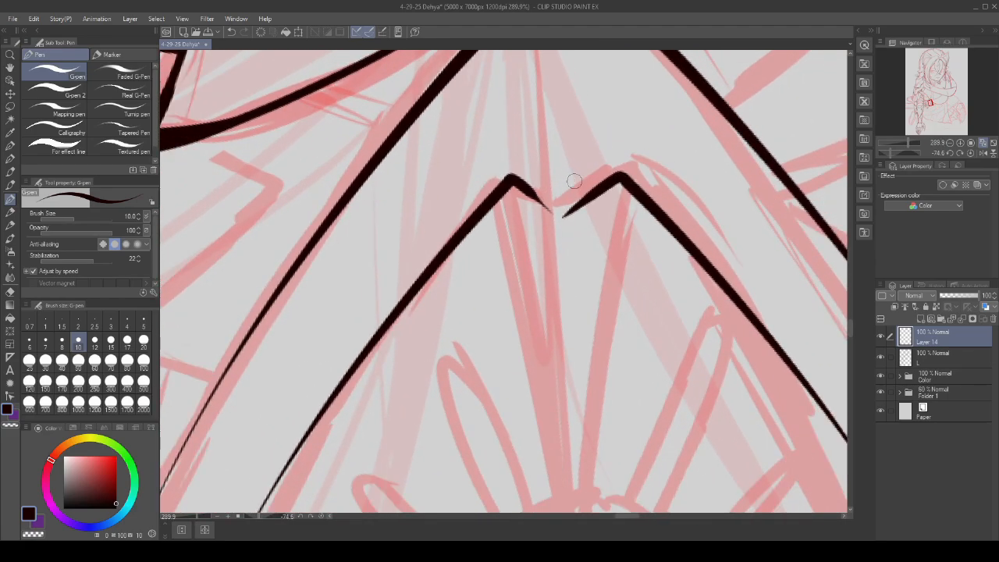
key("ctrl+z")
left_click_drag(634, 173, 586, 213)
- Ink two long divider curves from the inner arch's peaks downward, bending outward above the small arch to the lower curves
scroll(528, 117, "down", 6)
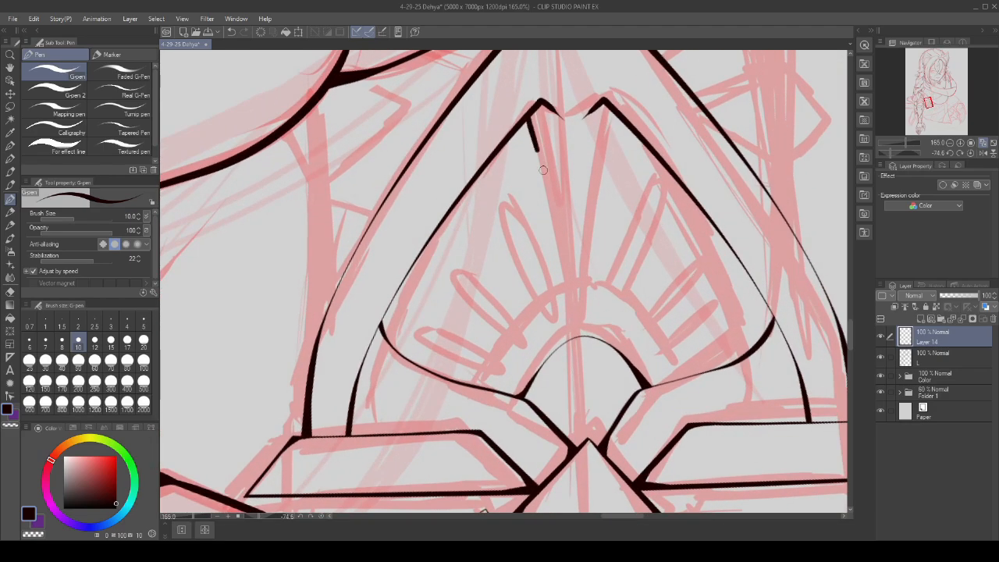
mouse_move(536, 150)
left_mouse_down()
mouse_move(563, 270)
mouse_move(558, 312)
mouse_move(462, 395)
left_mouse_up()
scroll(468, 390, "down", 1)
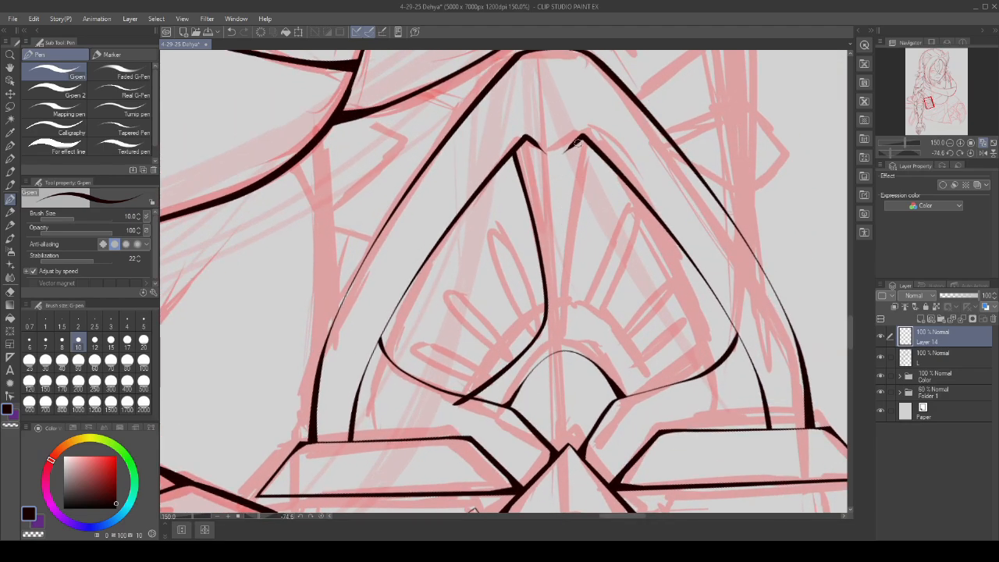
mouse_move(583, 212)
left_mouse_down()
mouse_move(577, 297)
mouse_move(592, 338)
mouse_move(651, 399)
left_mouse_up()
scroll(471, 241, "down", 2)
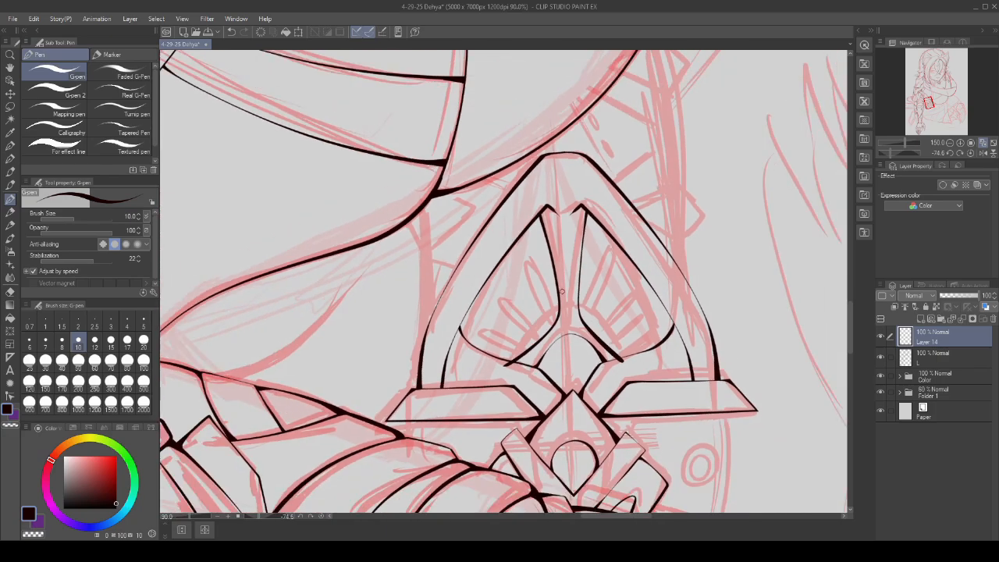
- Lasso the right divider curve, transform it slightly to the right into place, and clear the selection
key("m")
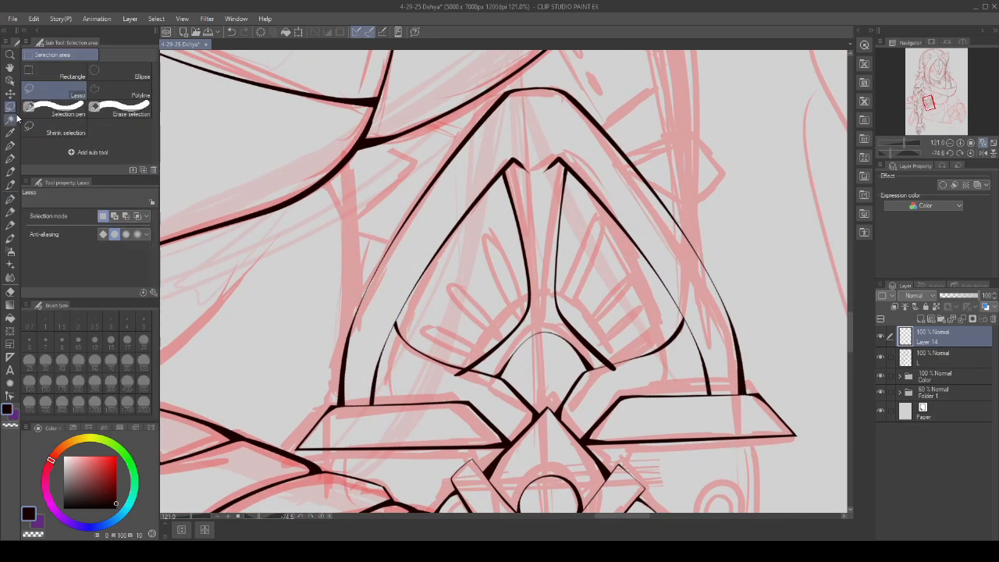
scroll(571, 155, "up", 1)
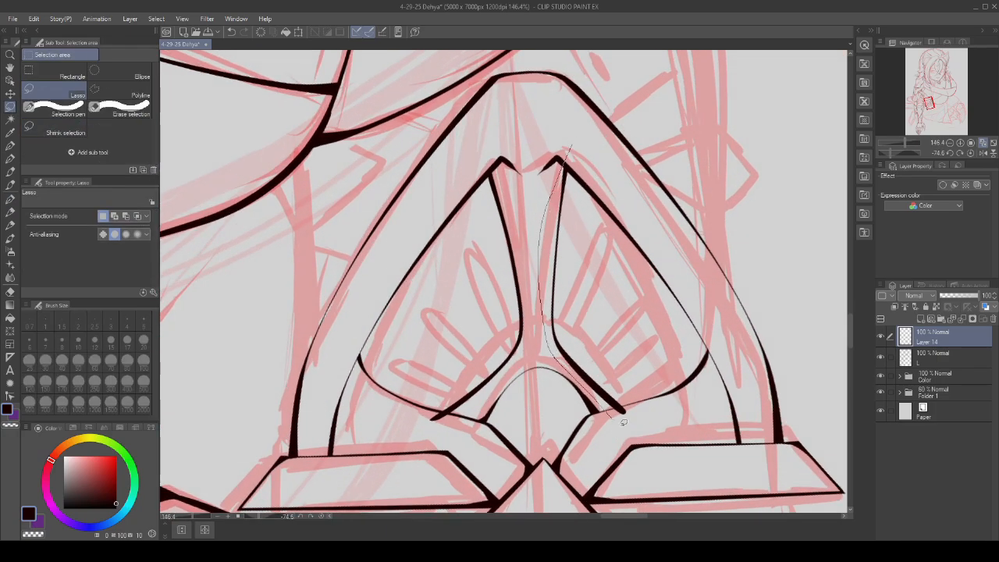
left_click_drag(623, 422, 571, 150)
left_click(654, 459)
left_click_drag(634, 396, 639, 394)
left_click_drag(659, 161, 653, 153)
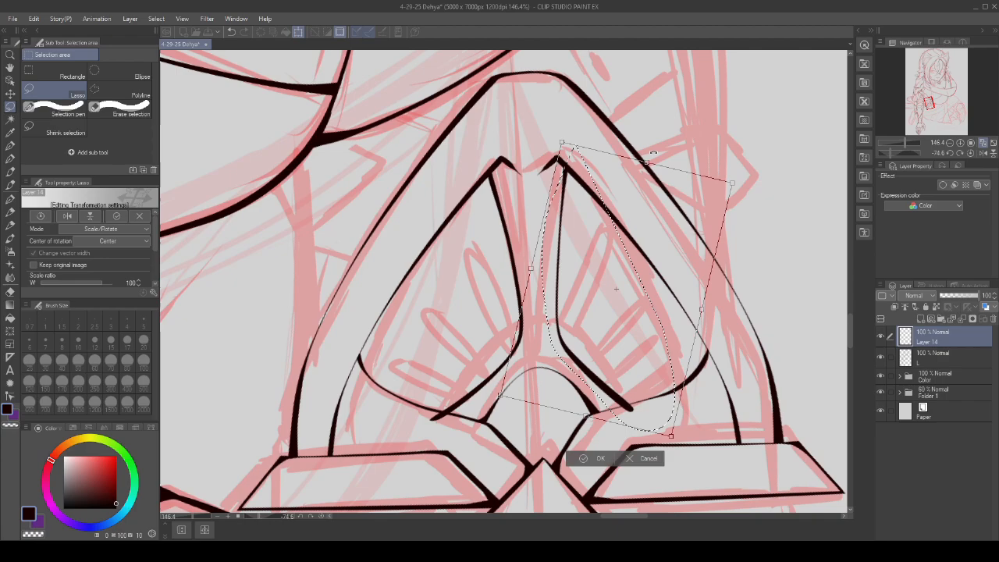
left_click(576, 459)
key("ctrl+d")
scroll(809, 436, "up", 3)
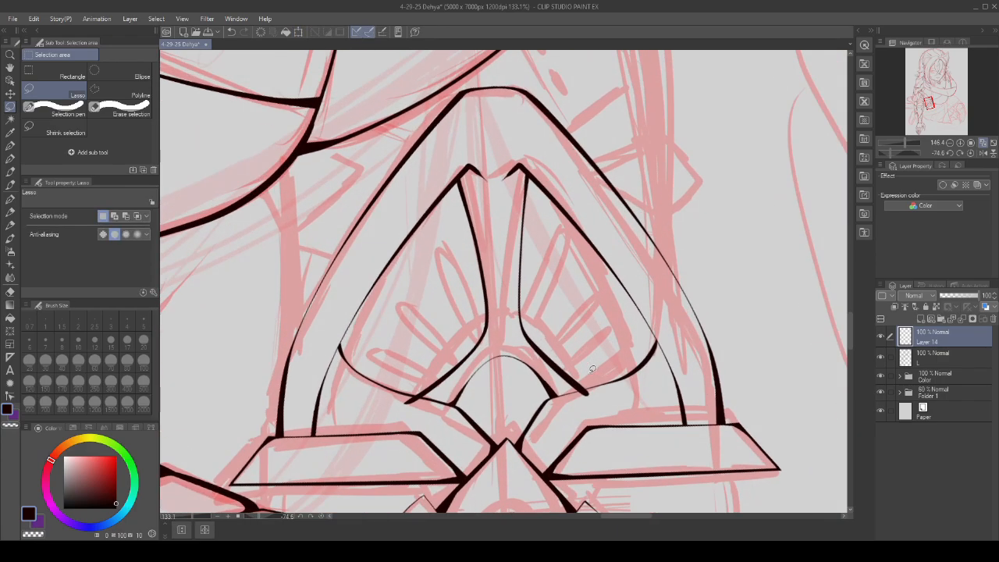
- Trim the right divider's overhanging lower end with the G-pen and try thickening its join with the lower curve
left_click(10, 201)
scroll(565, 402, "up", 4)
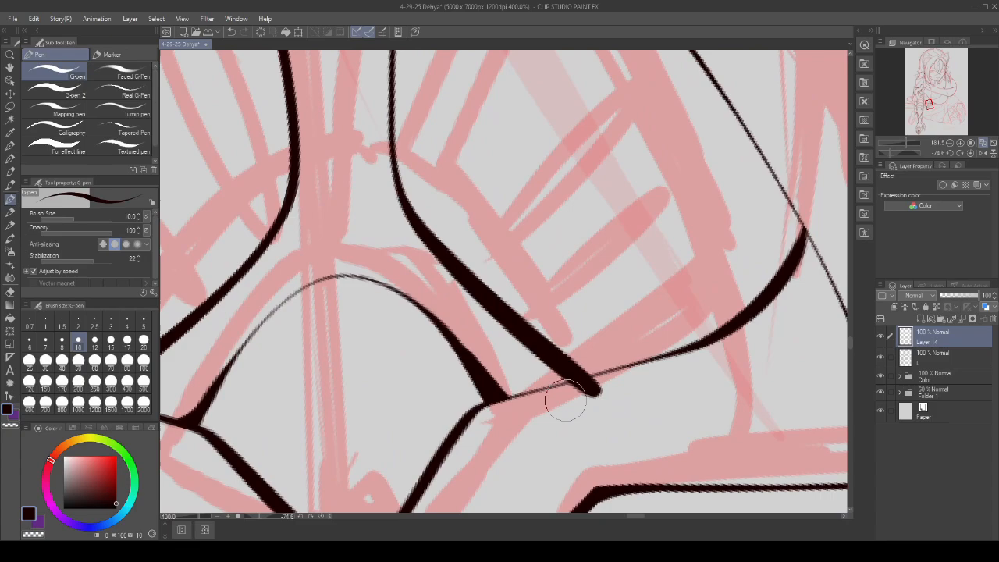
key("ctrl+z")
key("ctrl+z")
key("ctrl+z")
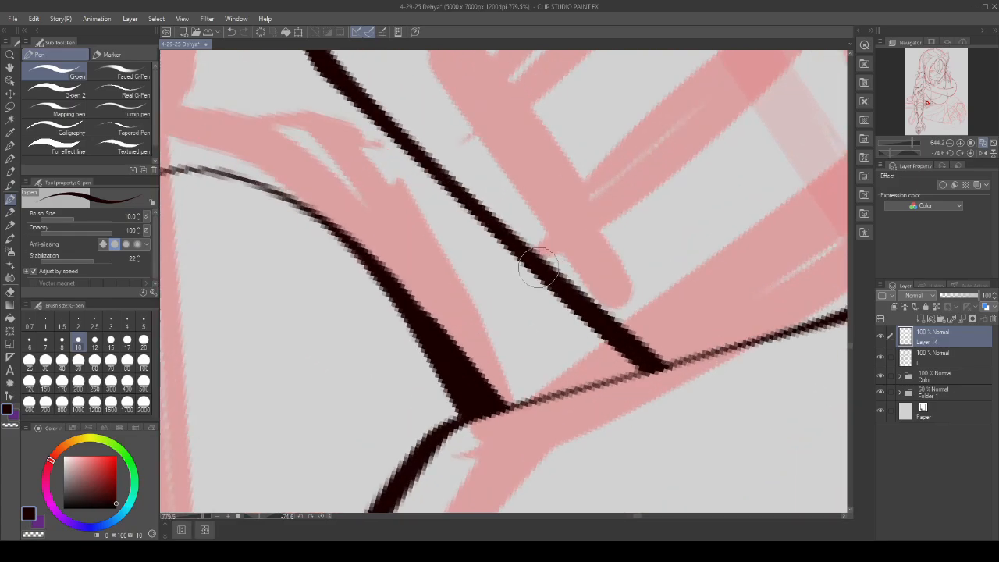
left_click_drag(538, 267, 673, 409)
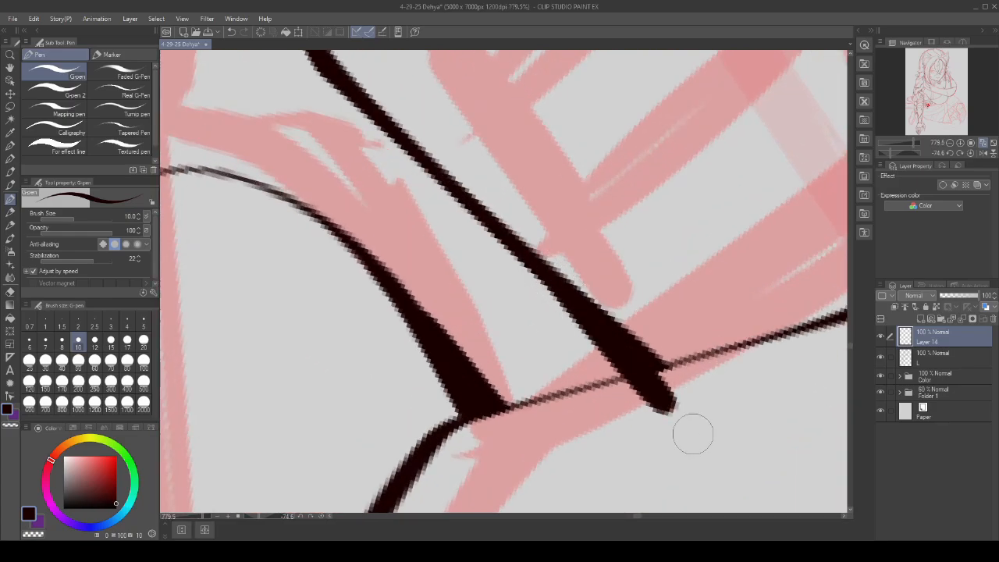
key("ctrl+z")
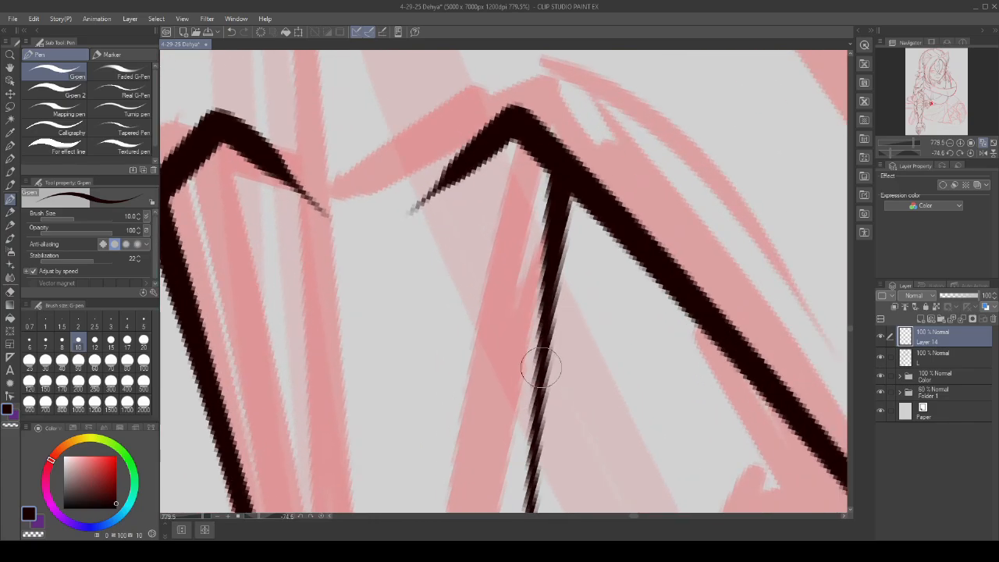
- Thicken the upper joins where both divider curves meet the inner arch's peaks
left_click_drag(540, 366, 547, 216)
scroll(580, 227, "down", 3)
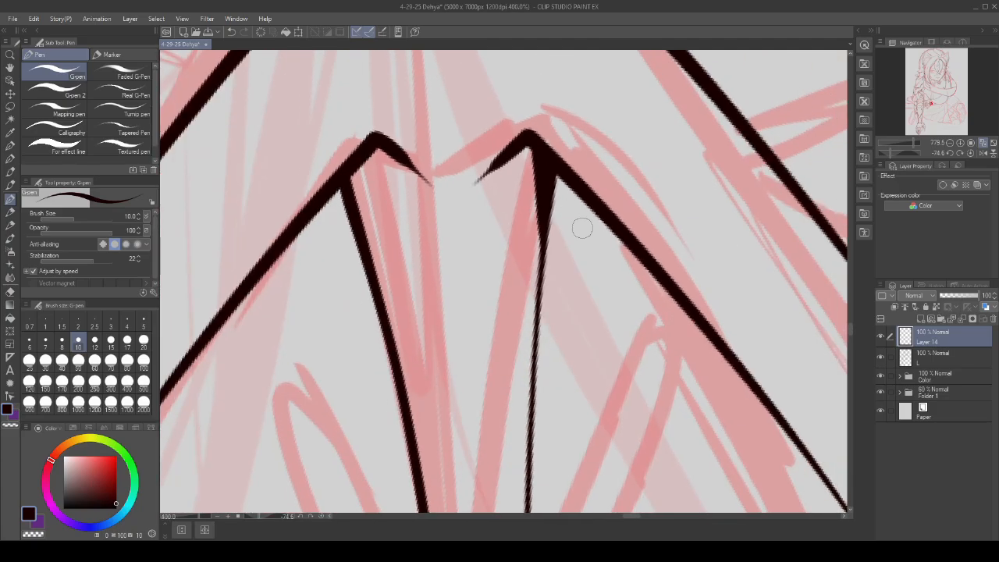
scroll(481, 328, "up", 2)
scroll(467, 248, "down", 10)
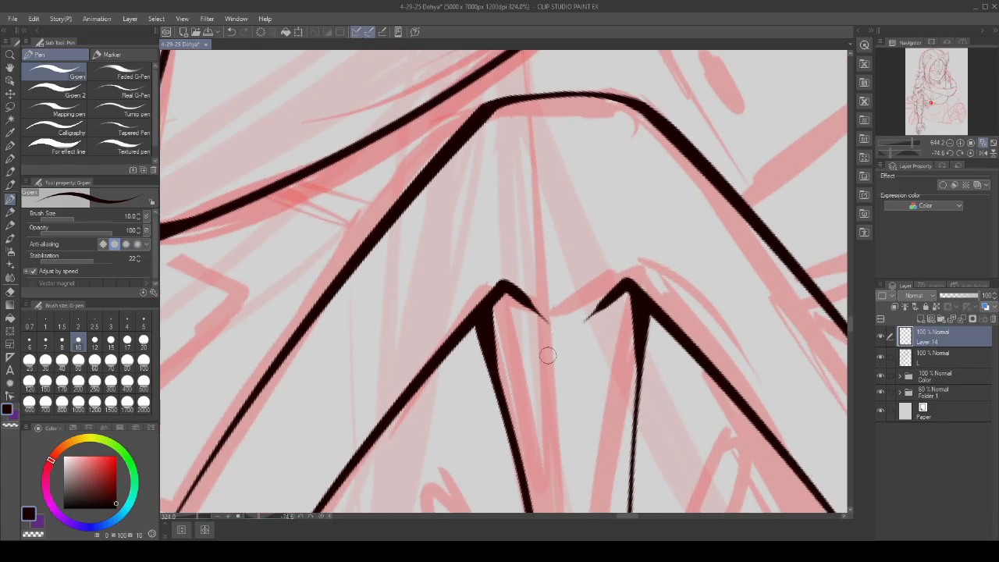
scroll(546, 328, "up", 5)
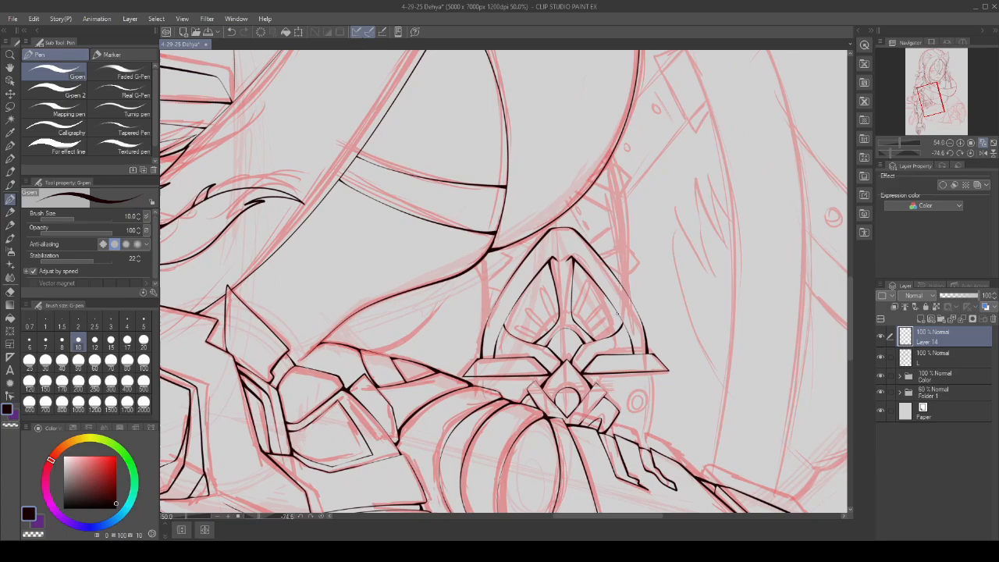
left_click(961, 317)
key("ctrl+z")
scroll(570, 268, "down", 2)
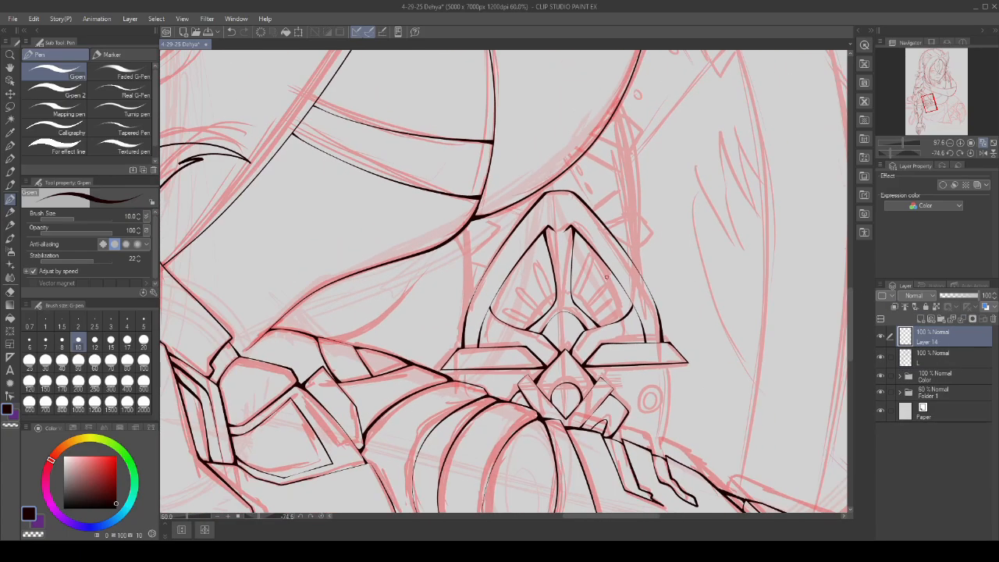
- Ink a long narrow petal with a rounded tip over the uppermost sketched ray in the arch's left half
scroll(571, 267, "up", 3)
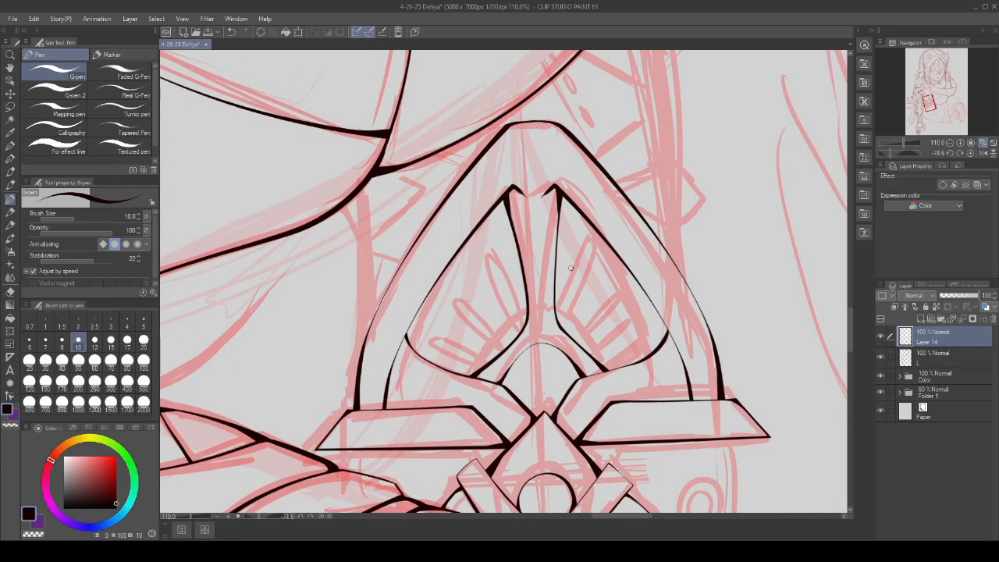
scroll(572, 268, "down", 3)
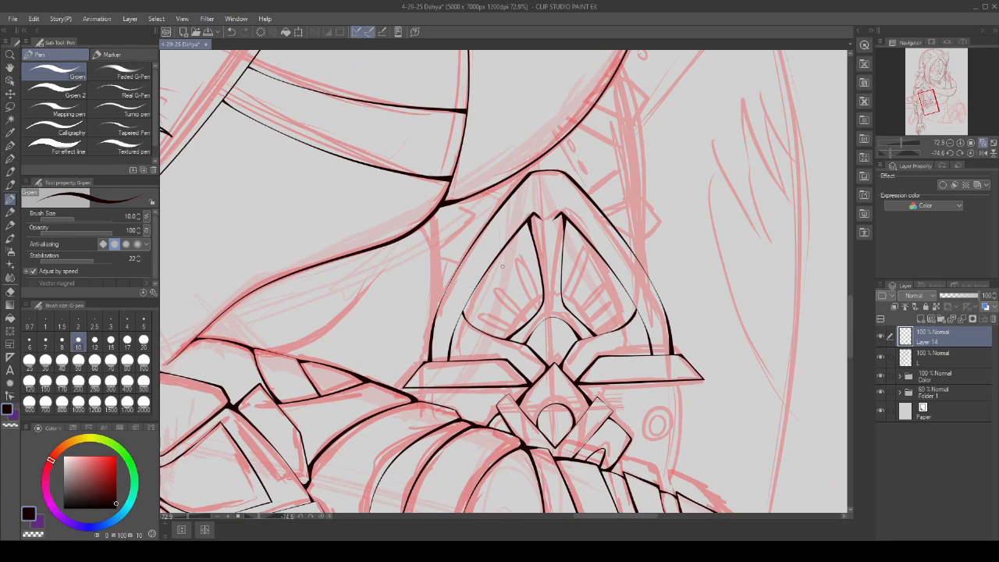
scroll(502, 266, "up", 5)
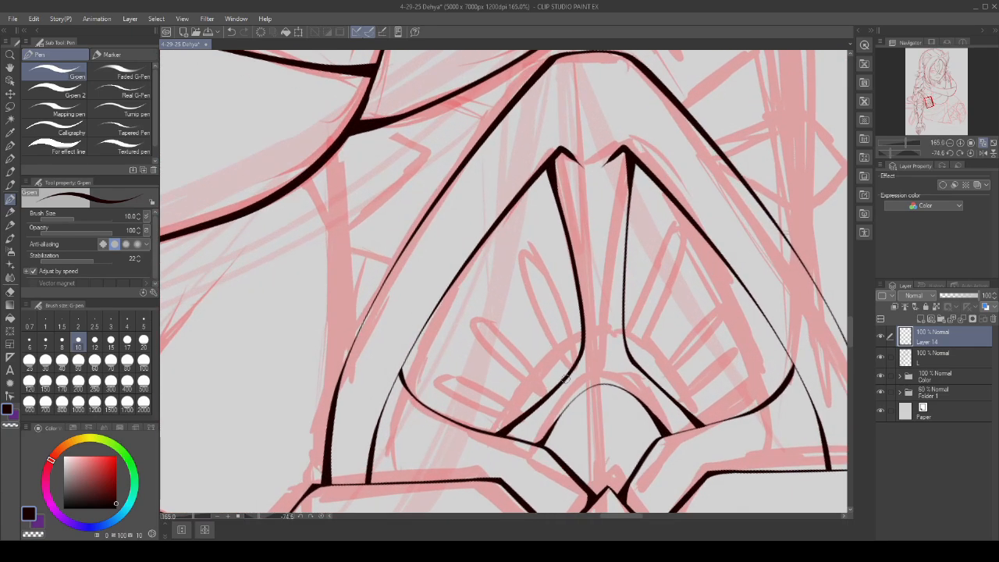
key("ctrl+z")
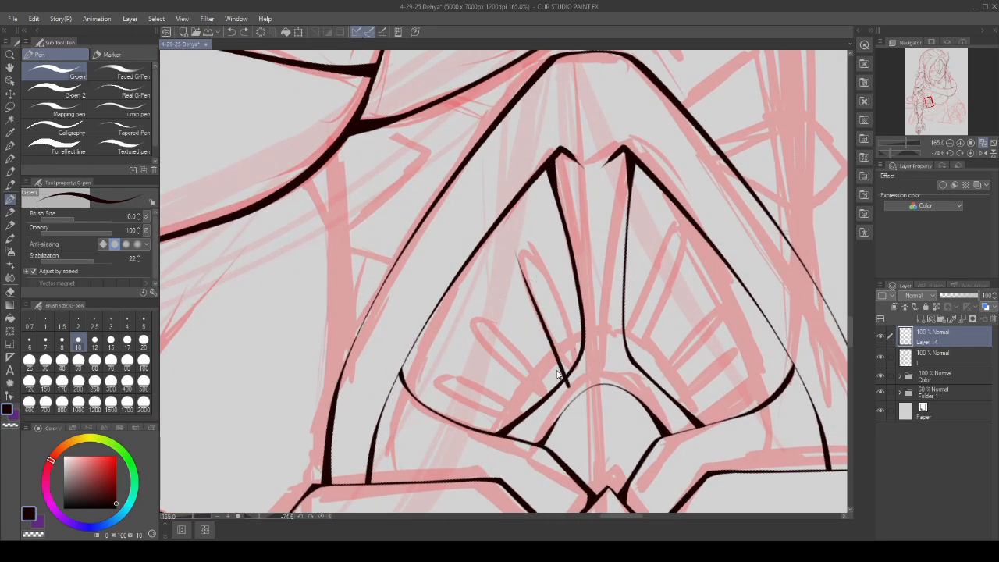
key("ctrl+z")
key("ctrl+y")
left_click_drag(515, 234, 582, 370)
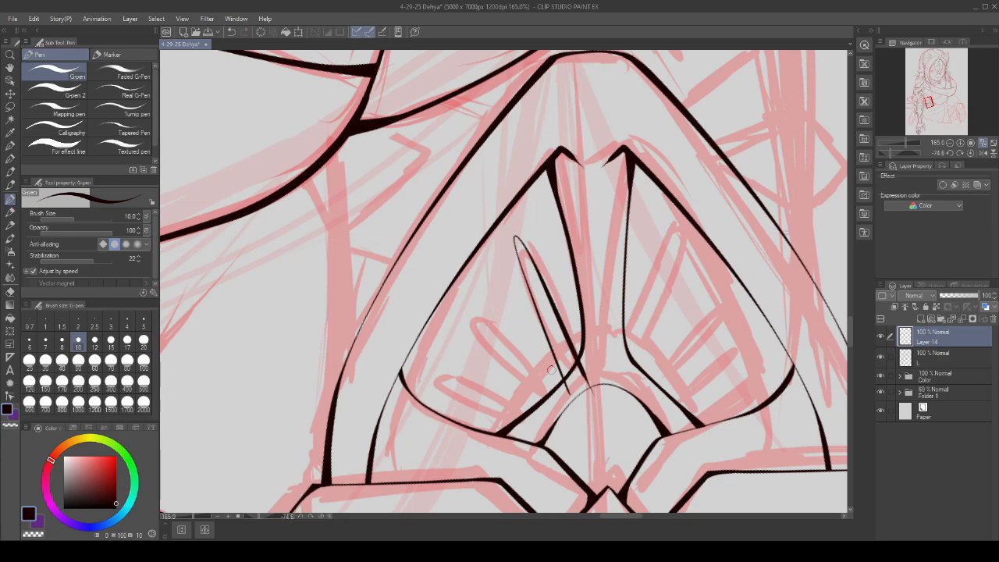
- Lasso the inked petal, duplicate it, and rotate the copy onto the middle sketched ray of the left half
scroll(501, 277, "down", 2)
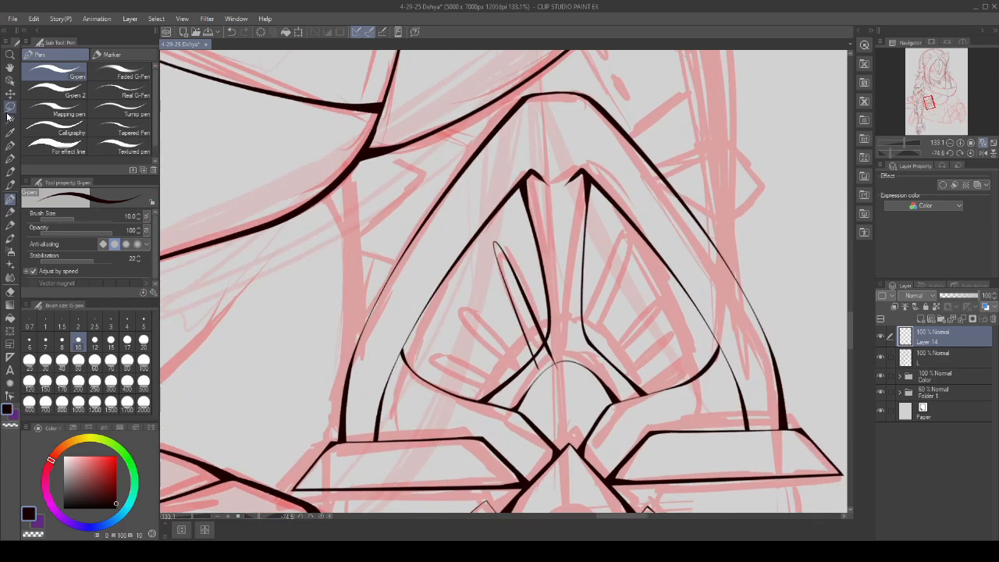
key("m")
mouse_move(479, 234)
left_mouse_down()
mouse_move(524, 369)
mouse_move(515, 364)
mouse_move(528, 339)
mouse_move(502, 313)
mouse_move(515, 297)
left_mouse_up()
scroll(515, 364, "down", 1)
left_click(544, 389)
left_click(473, 437)
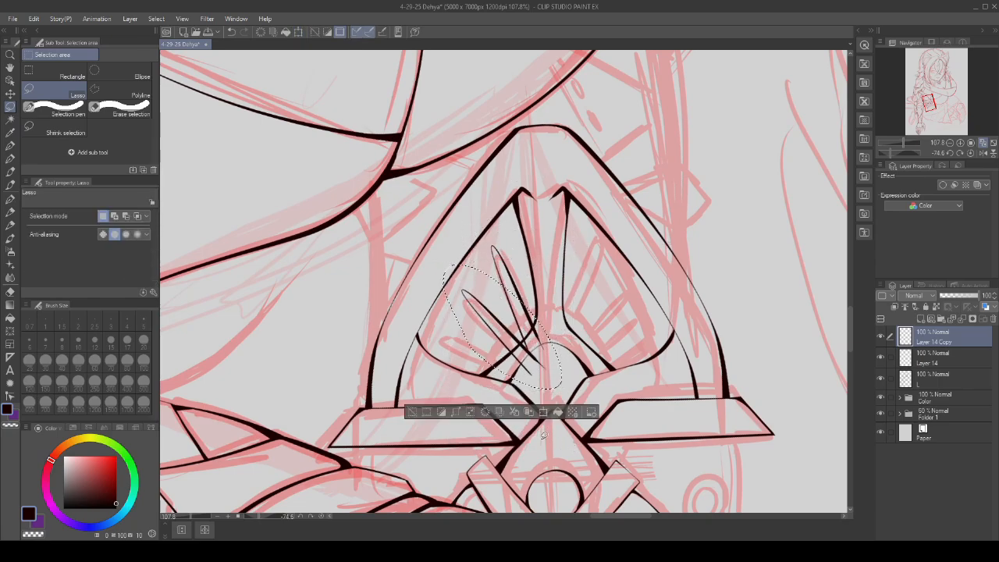
- Duplicate the middle petal and rotate the new copy onto the lowest sketched ray of the left half
left_click(528, 412)
mouse_move(546, 355)
left_mouse_down()
mouse_move(510, 337)
mouse_move(533, 343)
left_mouse_up()
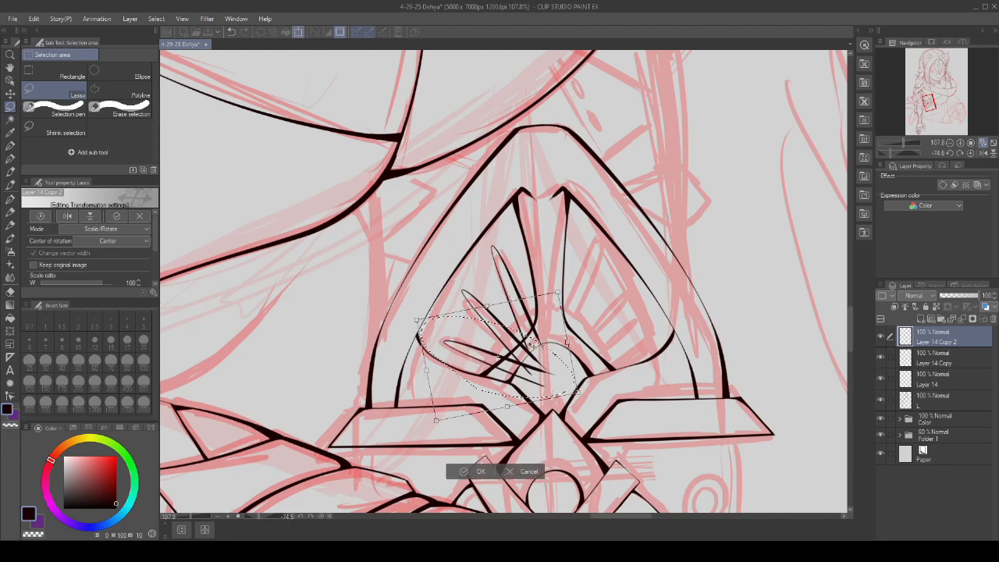
scroll(532, 343, "down", 3)
left_click(490, 427)
- Clear the selection and merge both petal copy layers down into Layer 14
key("ctrl+alt+0")
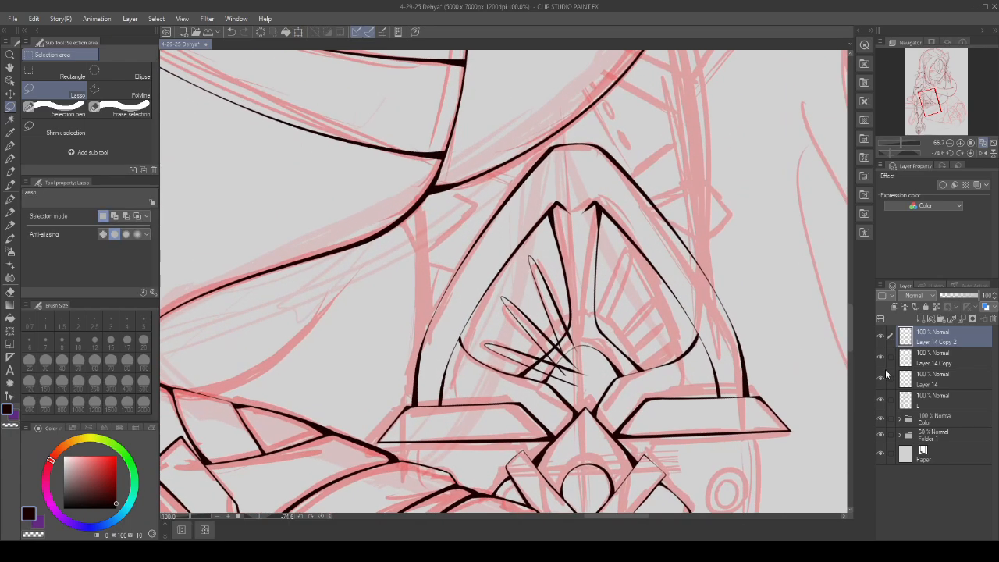
left_click(958, 319)
left_click(958, 319)
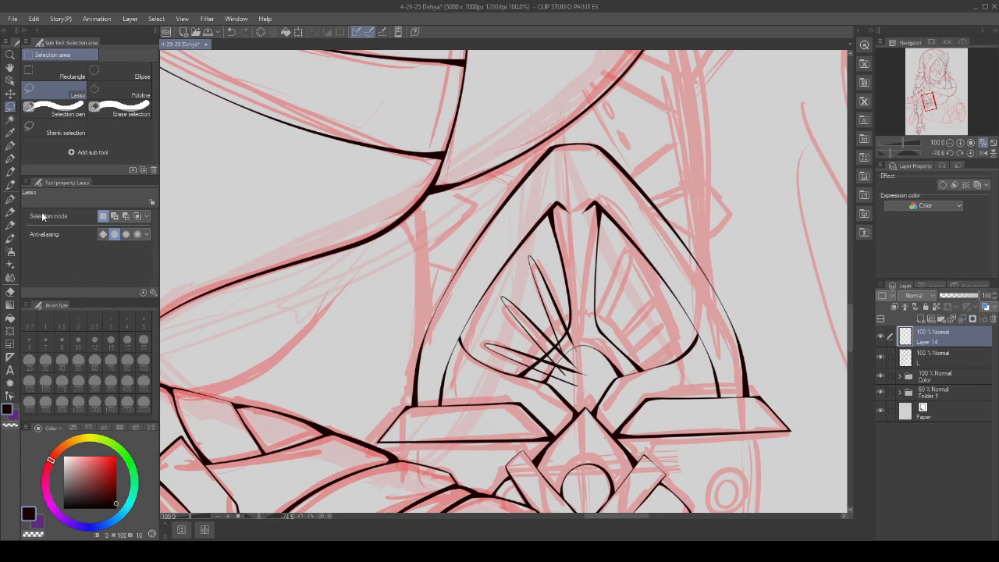
- Trim the three petals' inner ends with the G-pen where they cross the left divider curve
left_click(11, 200)
scroll(554, 375, "up", 5)
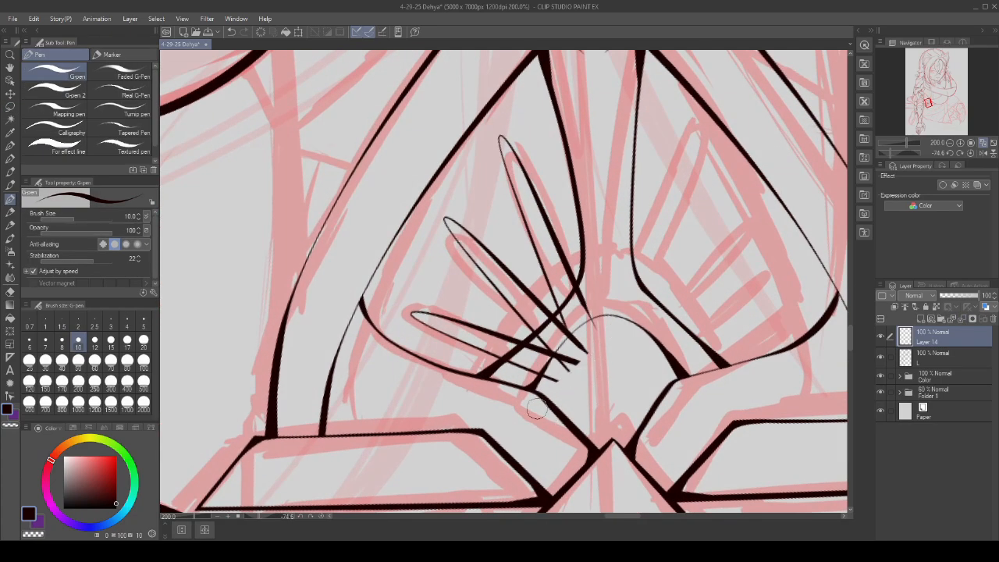
left_click_drag(535, 409, 497, 382)
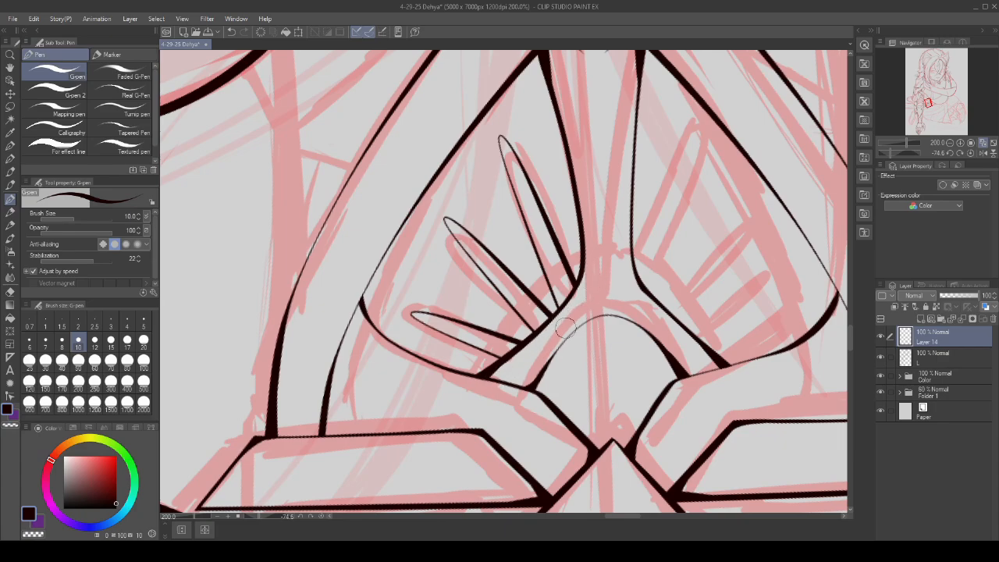
scroll(565, 329, "down", 5)
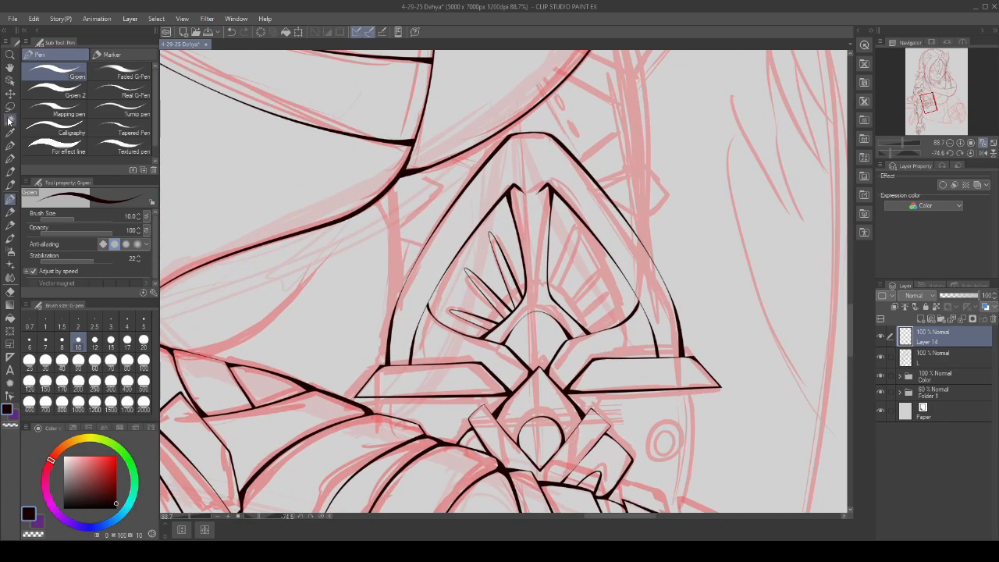
- Lasso the three inked petals in the left half, duplicate them, and flip and rotate the copy into the ornament's right half
left_click(10, 107)
scroll(334, 213, "up", 1)
left_click_drag(497, 213, 482, 271)
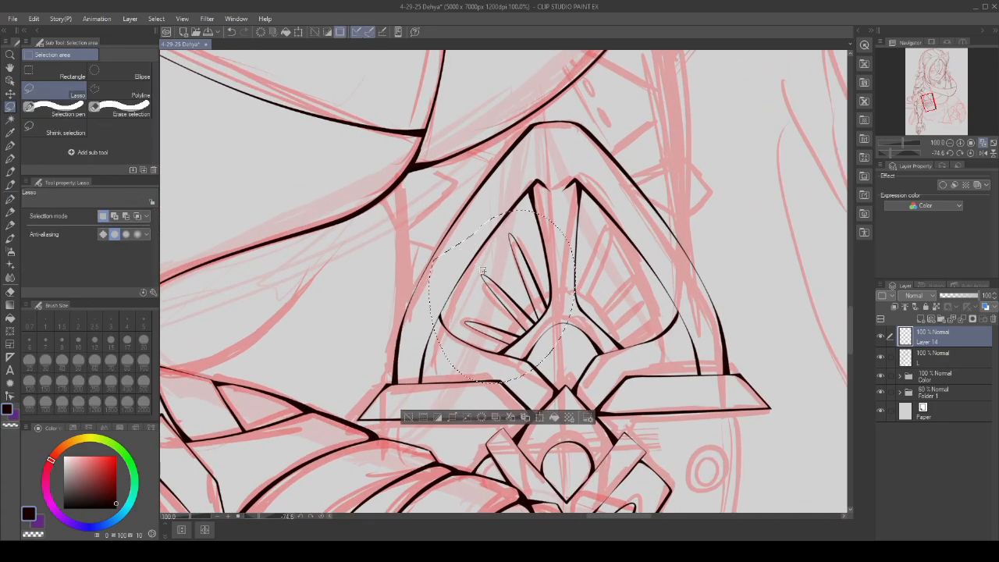
left_click(535, 417)
left_click_drag(484, 312, 629, 285)
left_click_drag(613, 193, 626, 254)
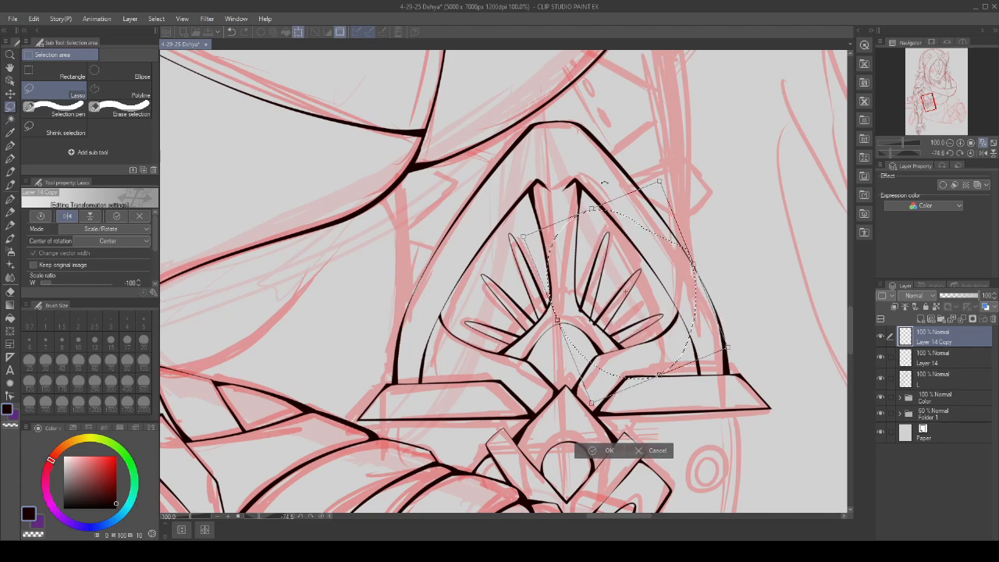
- Nudge the mirrored petals to sit on the right divider curve, apply the transformation and clear the selection
scroll(634, 338, "up", 2)
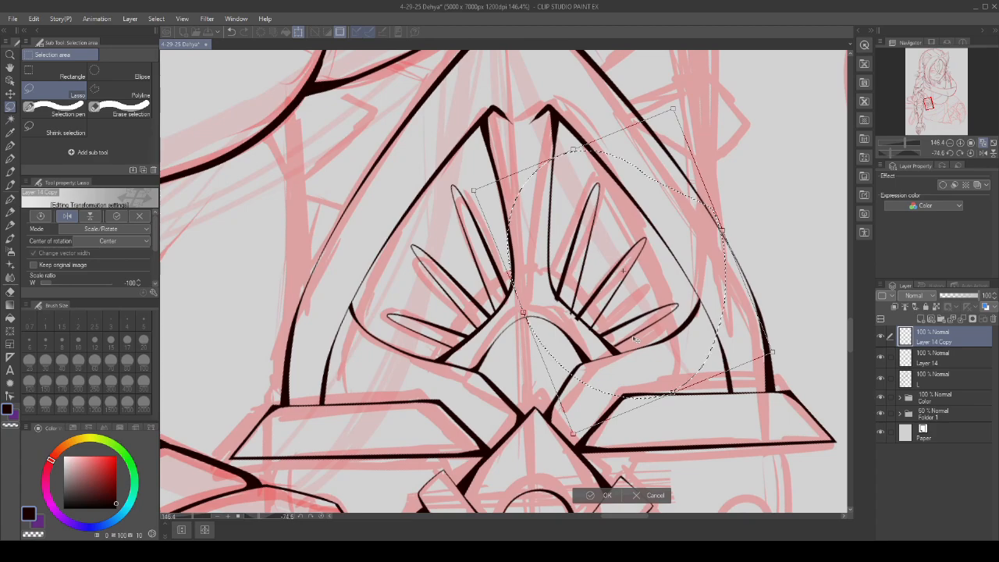
scroll(625, 337, "down", 2)
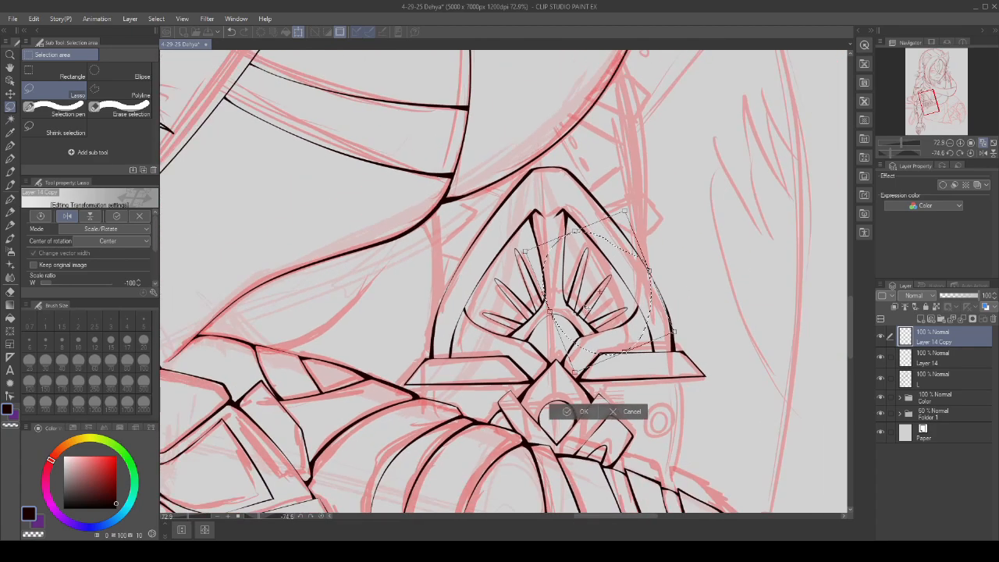
scroll(587, 308, "up", 1)
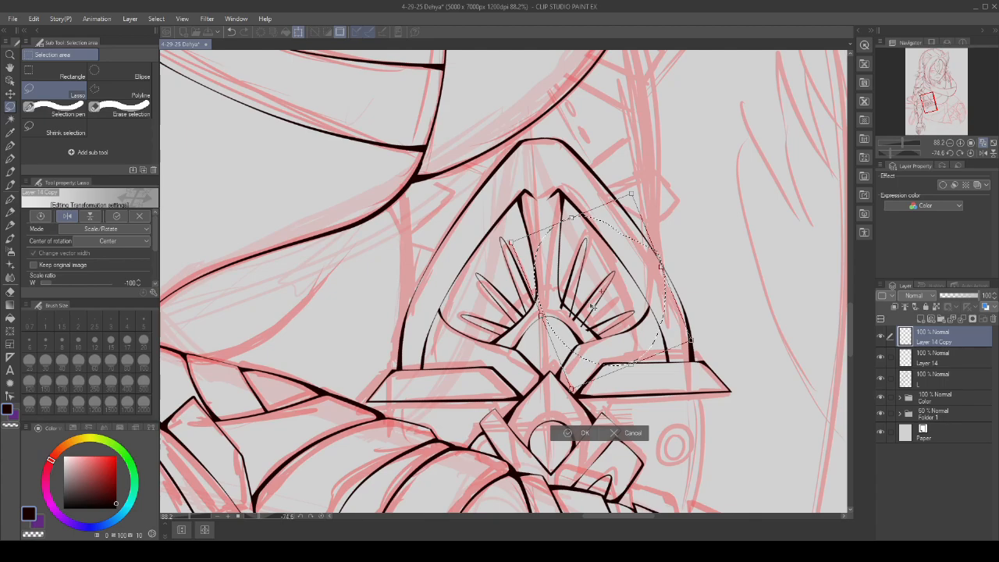
left_click_drag(593, 306, 595, 307)
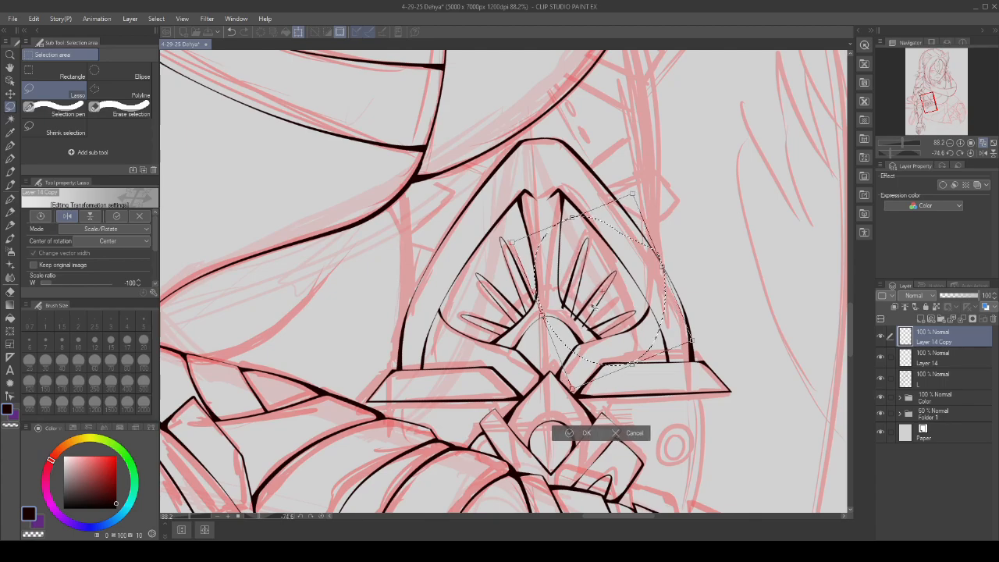
left_click(585, 433)
left_click(509, 398)
- Trim the mirrored petals' inner ends along the right divider curve and merge the petal copy down into Layer 14
scroll(509, 391, "up", 3)
key("p")
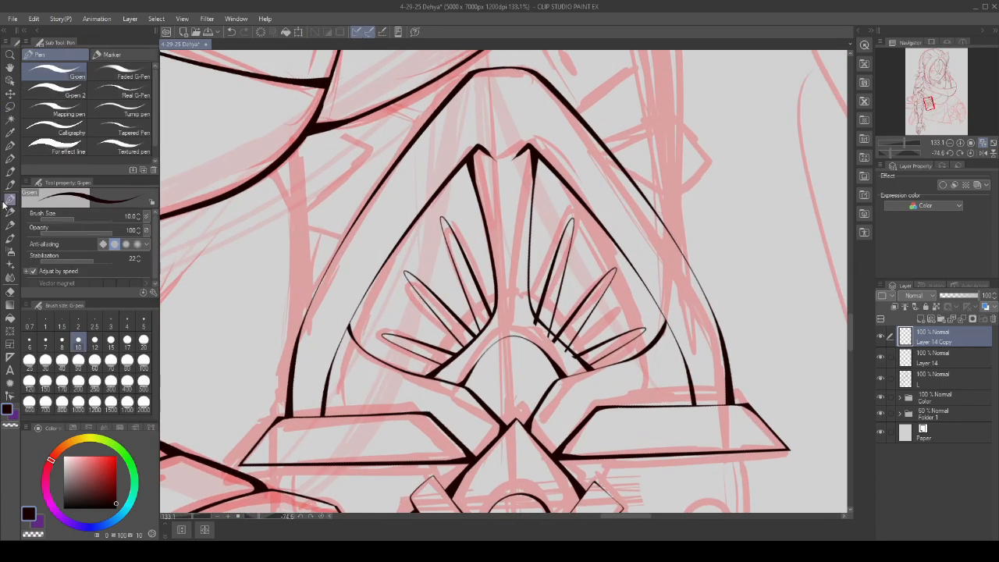
scroll(540, 355, "up", 3)
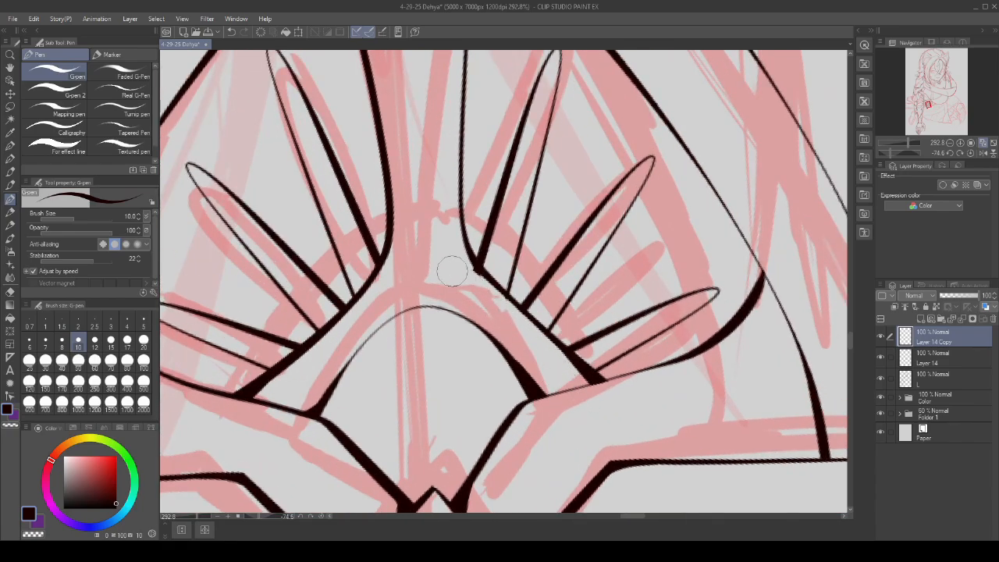
scroll(479, 302, "down", 8)
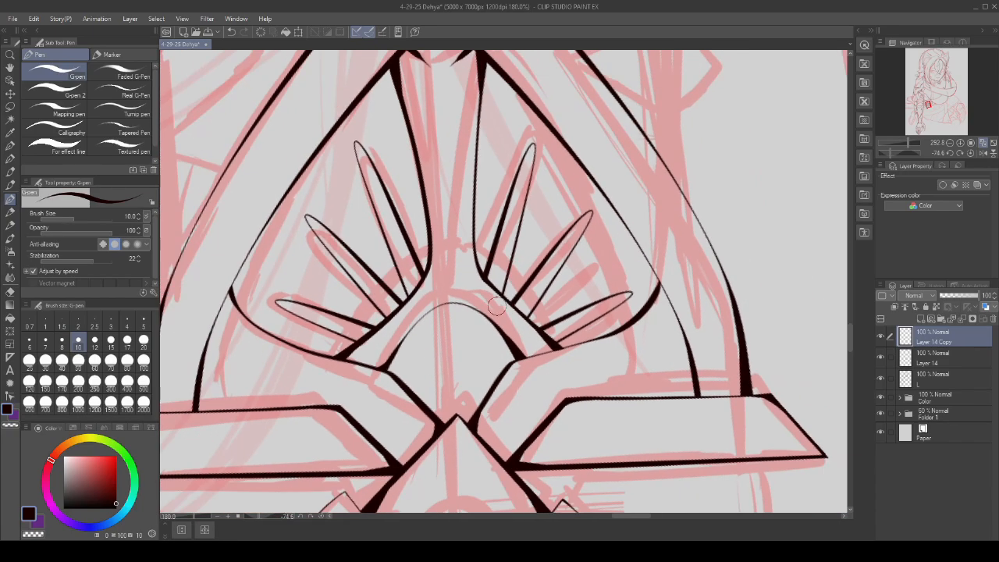
scroll(554, 284, "up", 3)
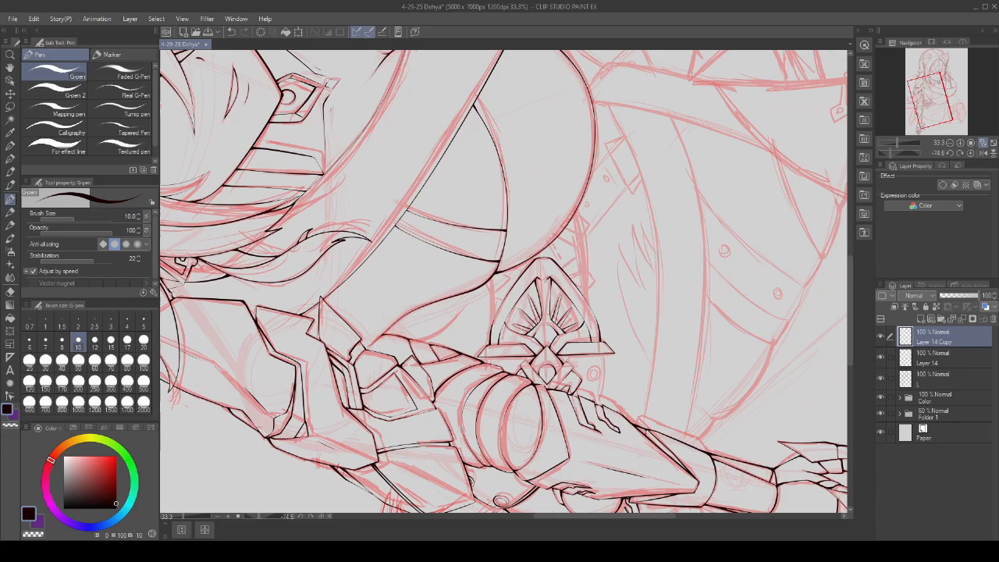
left_click(964, 324)
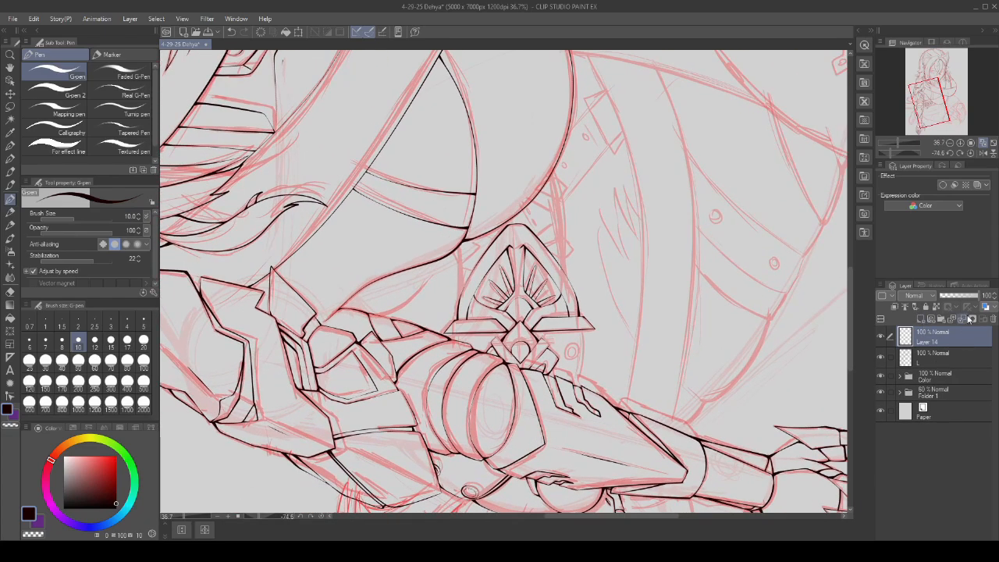
- Ink the curved right edge of the ornament from beneath the right crossbar down to the arm armor with the G-pen
scroll(558, 257, "down", 1)
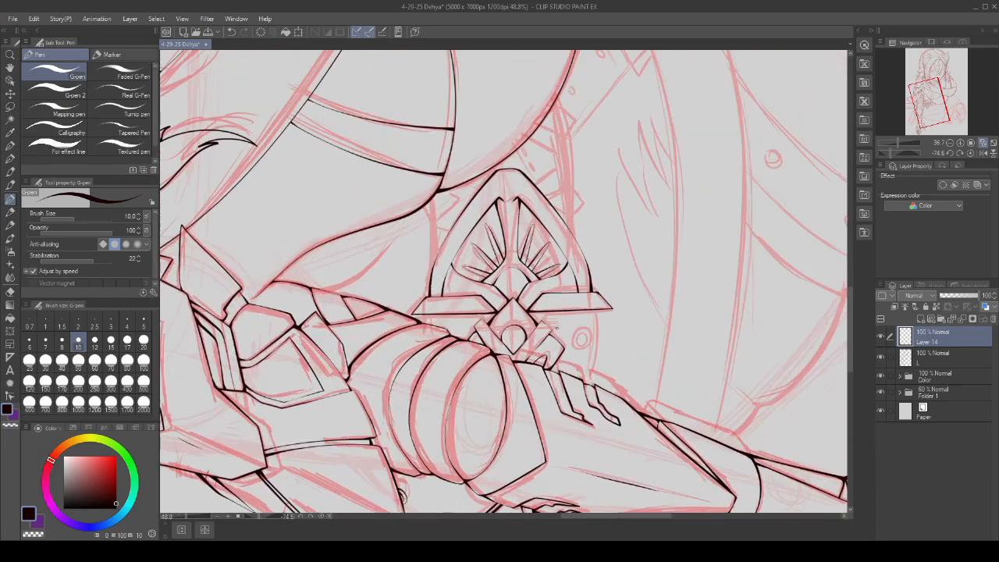
scroll(536, 374, "down", 2)
scroll(536, 375, "up", 5)
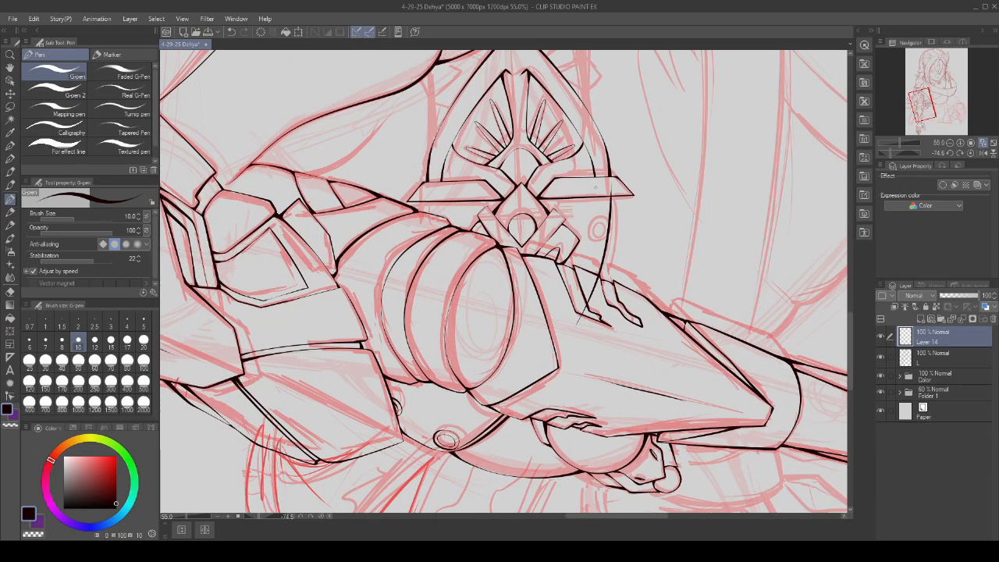
scroll(595, 186, "up", 3)
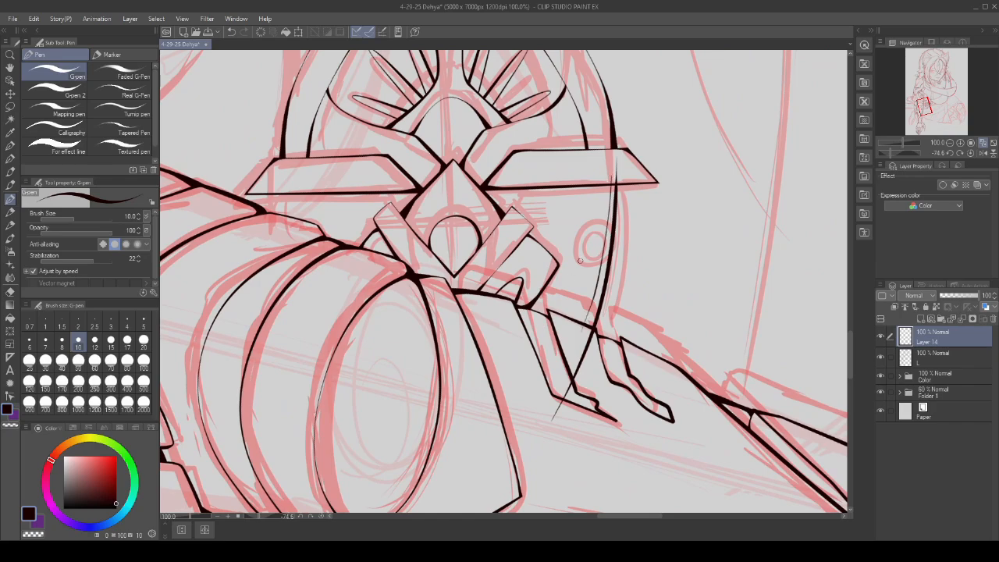
scroll(582, 261, "down", 3)
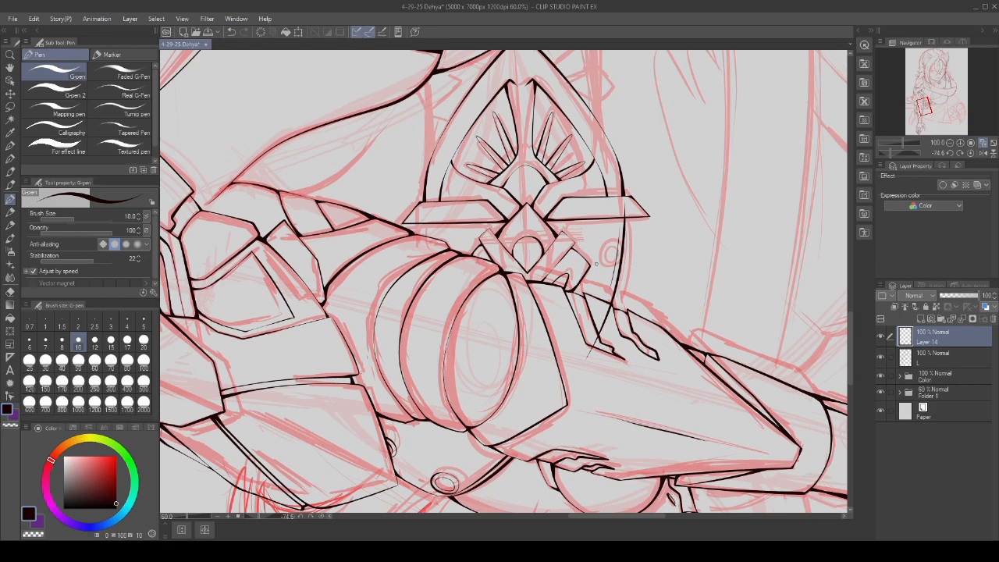
scroll(427, 219, "up", 3)
- Ink the short left edge between the left crossbar and the arm armor, with a thin parallel line inside it
scroll(414, 275, "up", 4)
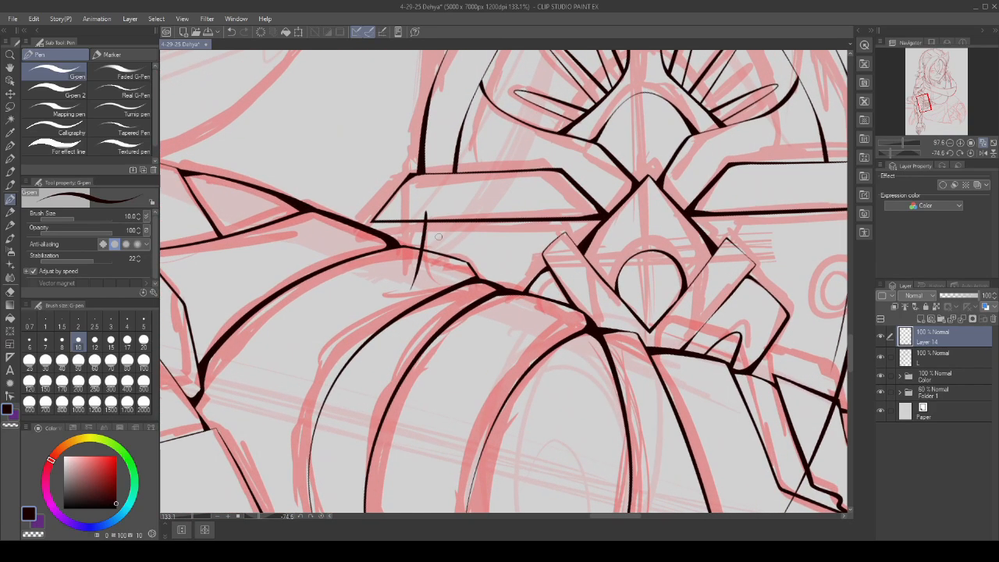
key("ctrl+z")
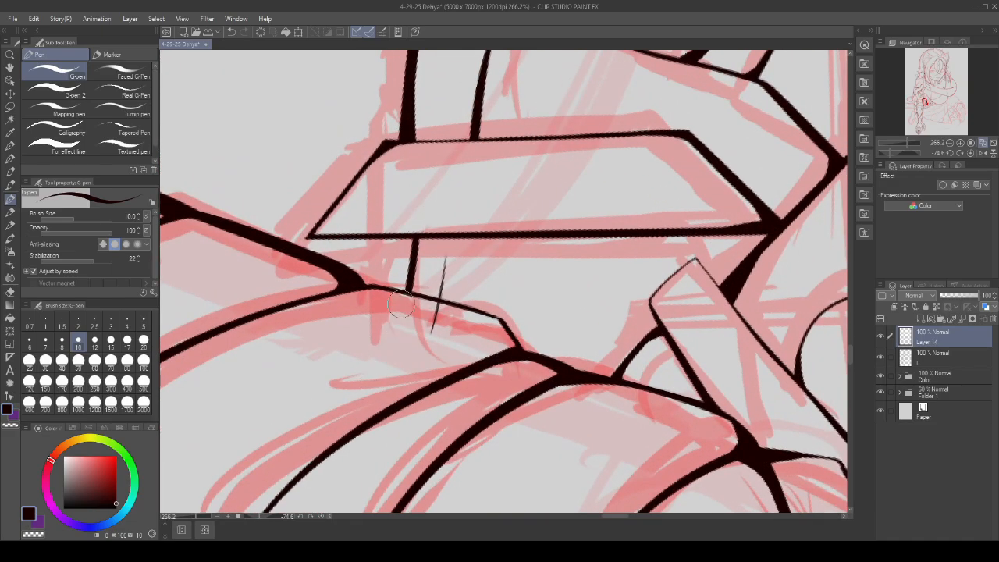
scroll(434, 315, "down", 3)
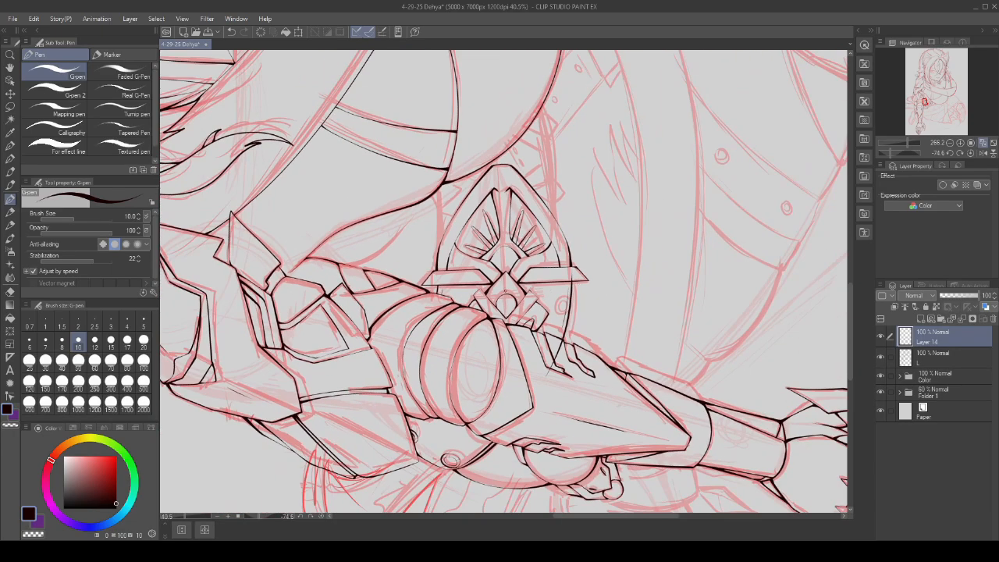
- Ink a thin inner line beside the ornament's lower right edge and trim the edge's overshoot past the arm armor outline
scroll(556, 262, "up", 3)
key("ctrl+z")
scroll(548, 292, "up", 4)
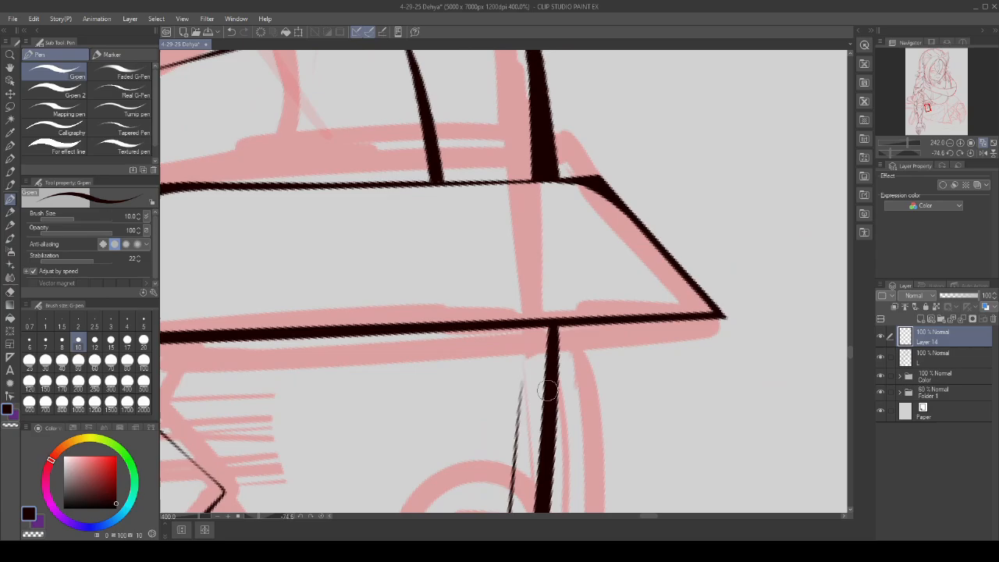
scroll(548, 291, "down", 5)
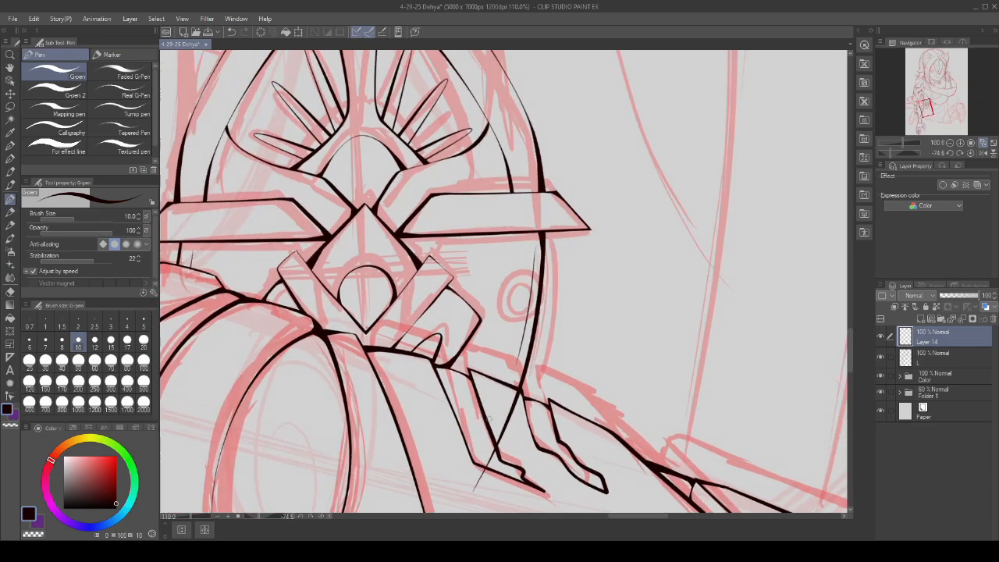
scroll(537, 349, "up", 3)
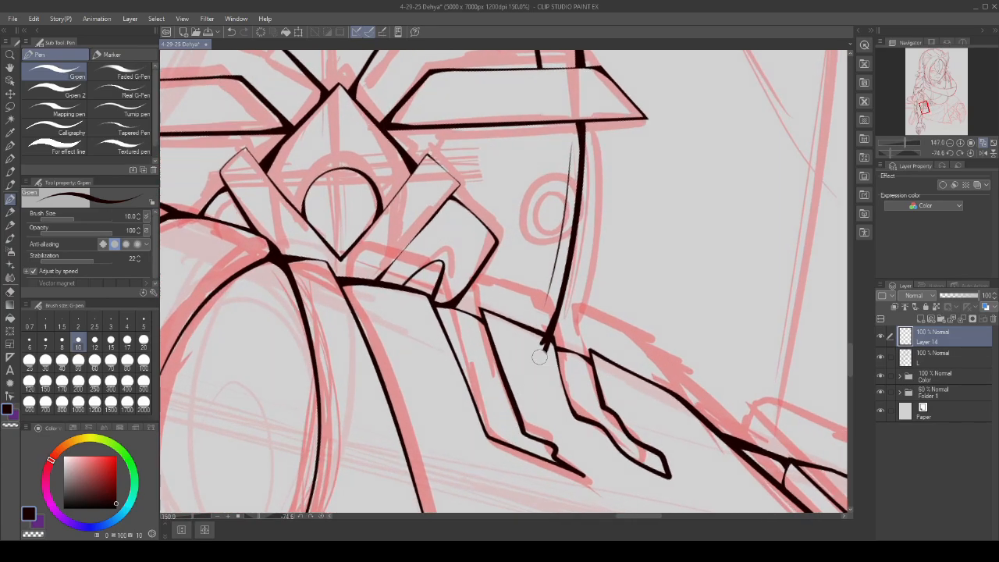
scroll(544, 345, "down", 4)
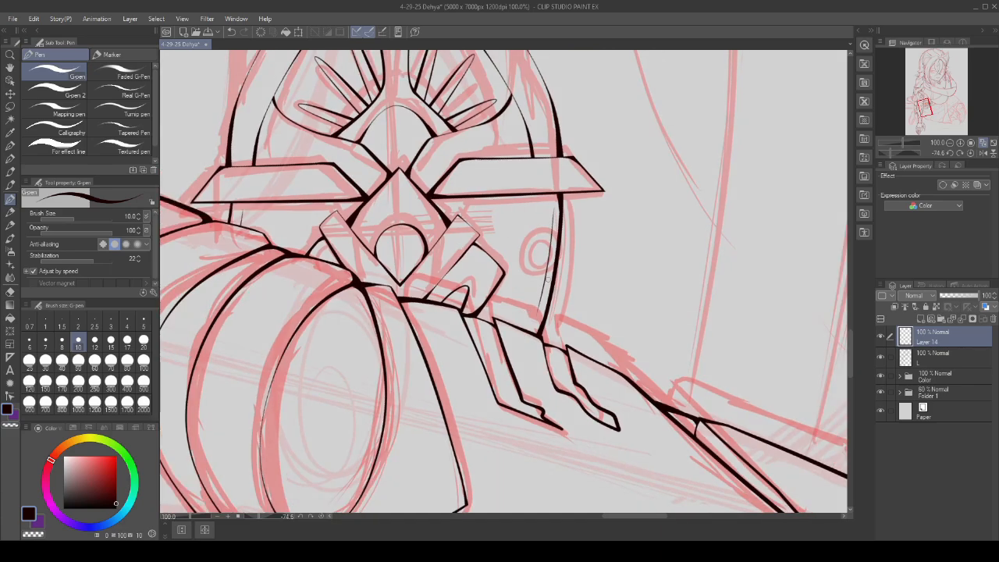
- Ink two concentric circles for the rivet beside the ornament's lower right edge
scroll(544, 260, "up", 6)
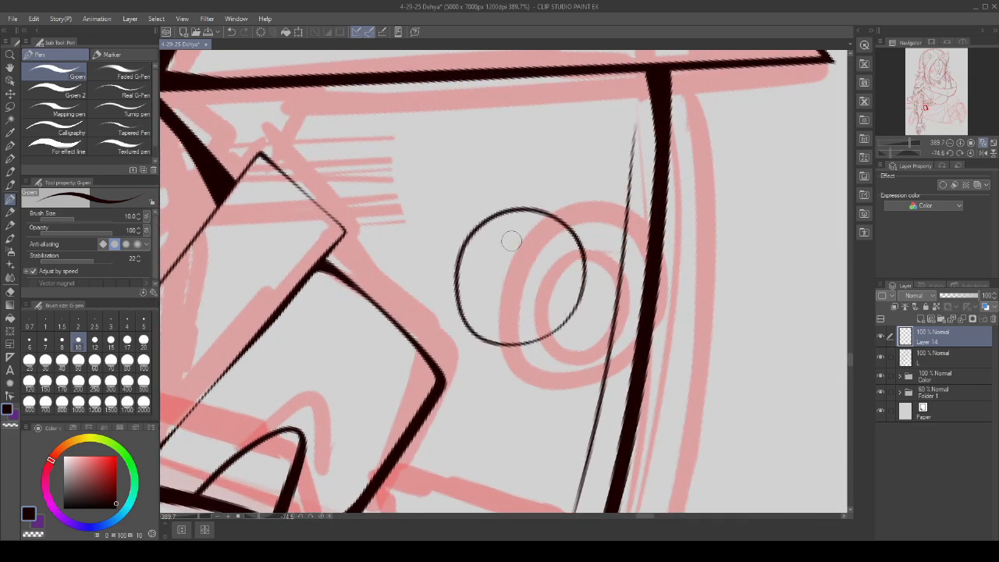
scroll(531, 227, "up", 1)
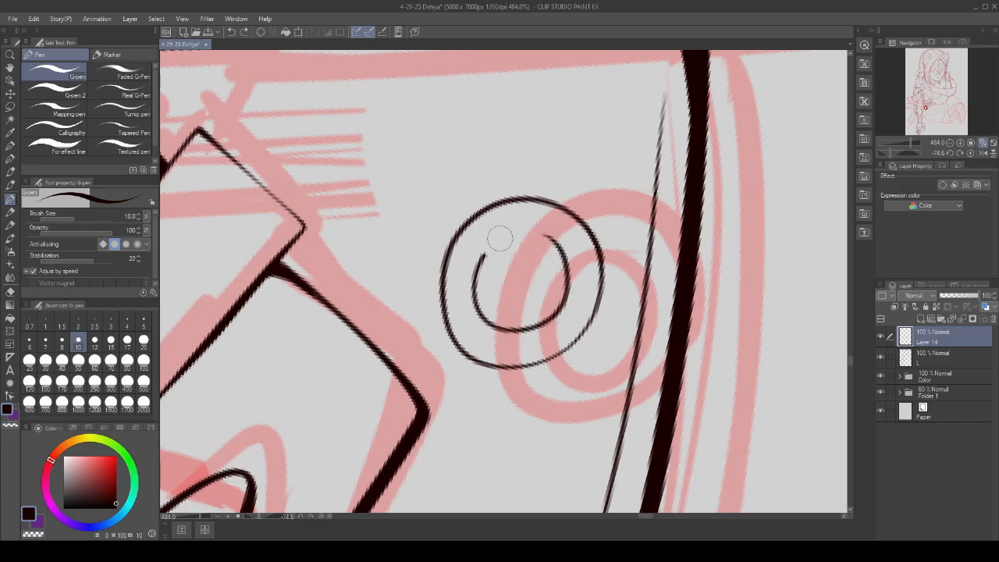
scroll(500, 268, "down", 10)
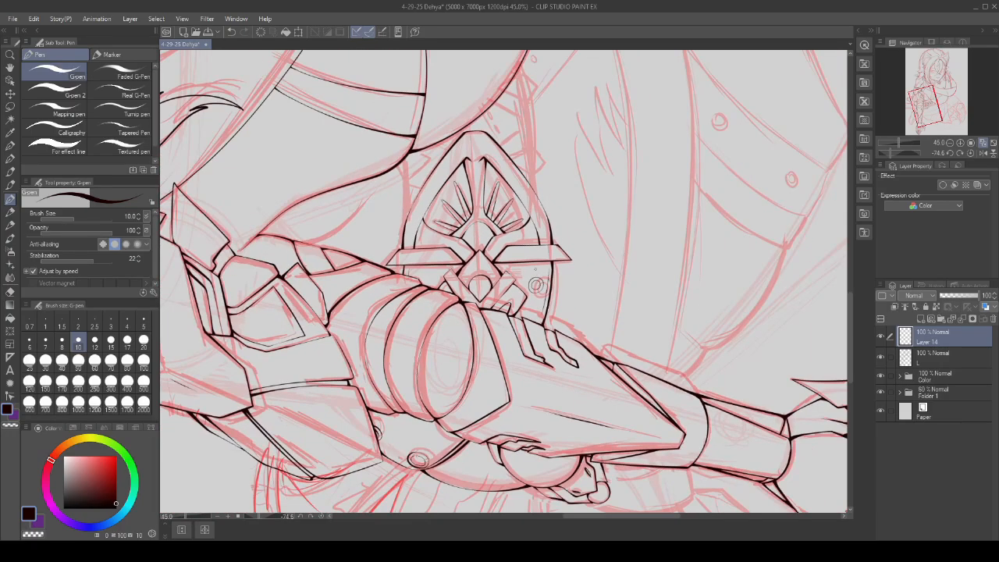
- Lasso the two concentric rivet circles, tilt them slightly, nudge them downward and apply the transformation
scroll(534, 269, "up", 5)
key("m")
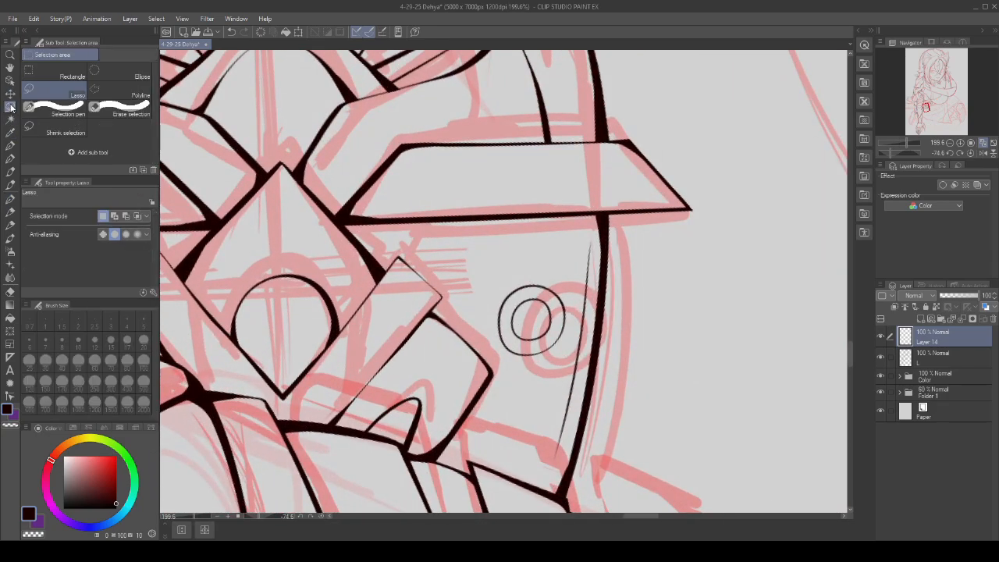
scroll(523, 255, "up", 2)
left_click_drag(501, 369, 516, 260)
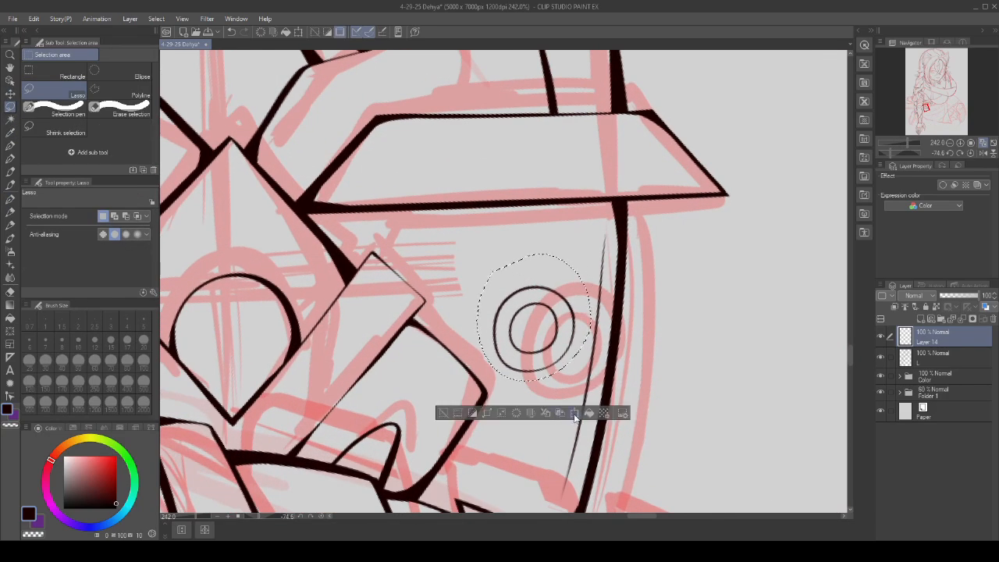
left_click(574, 414)
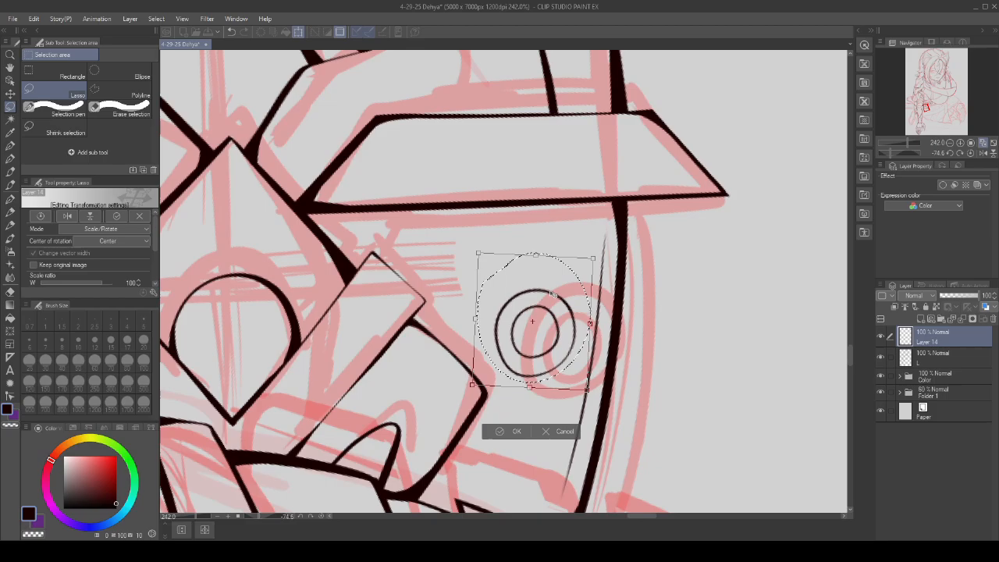
left_click_drag(552, 293, 555, 296)
left_click(518, 433)
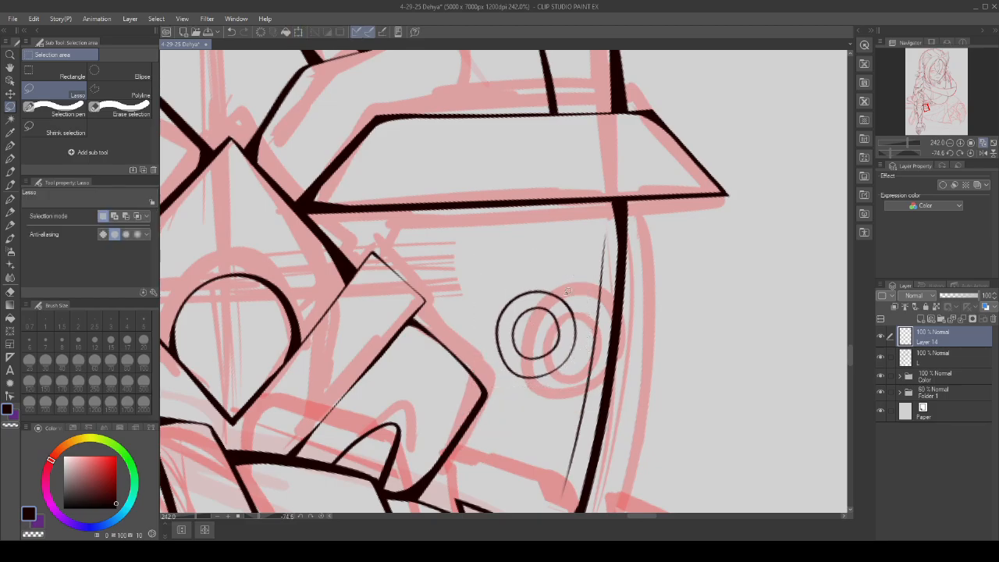
- Merge the finished ornament layer down into layer L and add a new raster layer above it
scroll(517, 433, "down", 5)
scroll(504, 281, "up", 2)
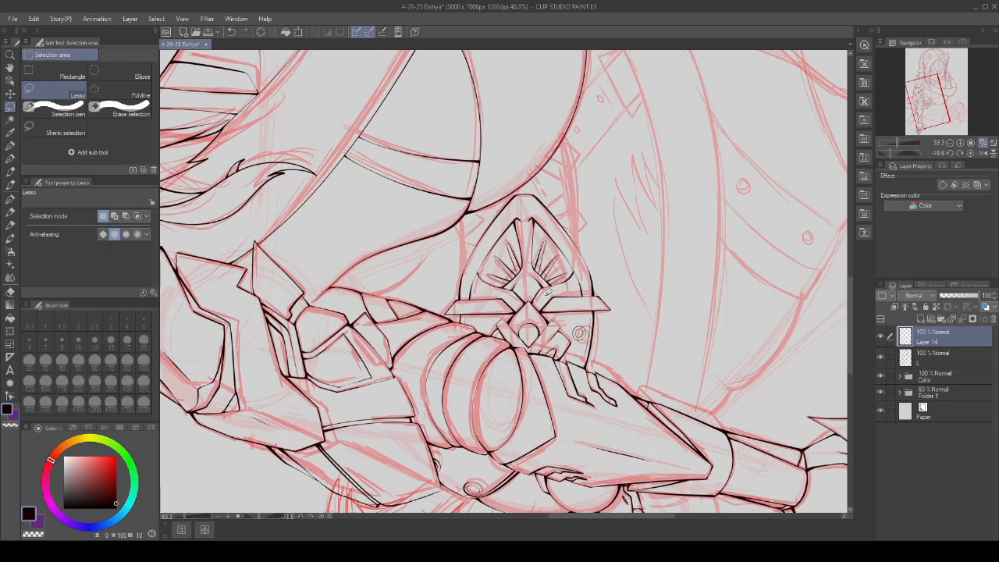
key("p")
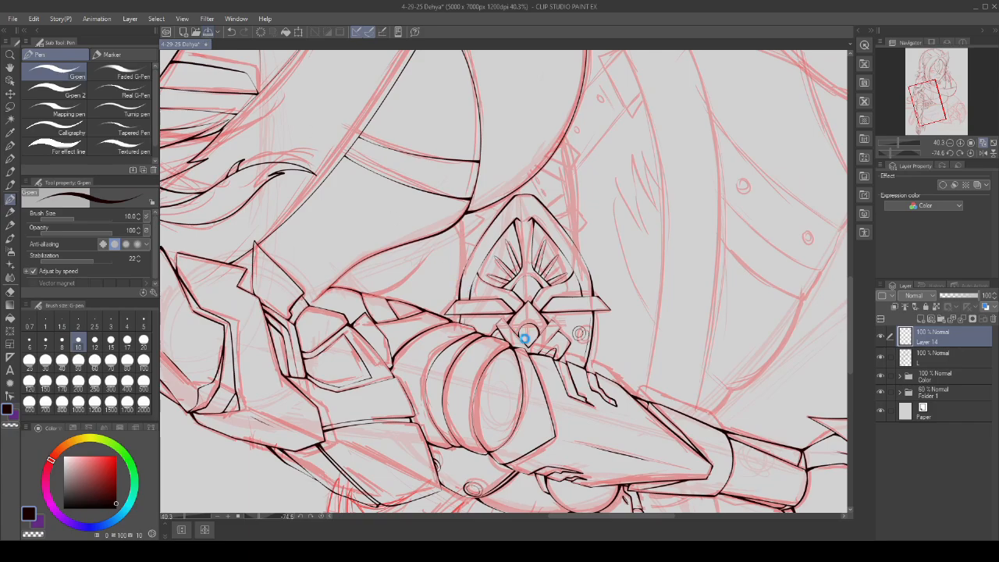
scroll(525, 338, "down", 1)
left_click(961, 319)
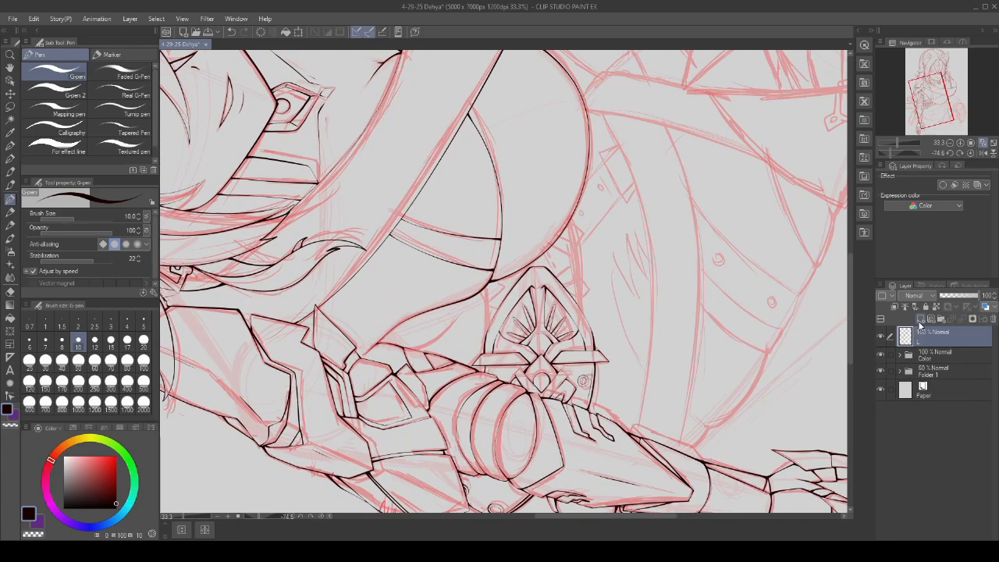
left_click(920, 320)
- Ink a small three-sided angular tab hanging from the chest outline beside the ornament's tip
scroll(504, 281, "down", 2)
scroll(504, 281, "up", 3)
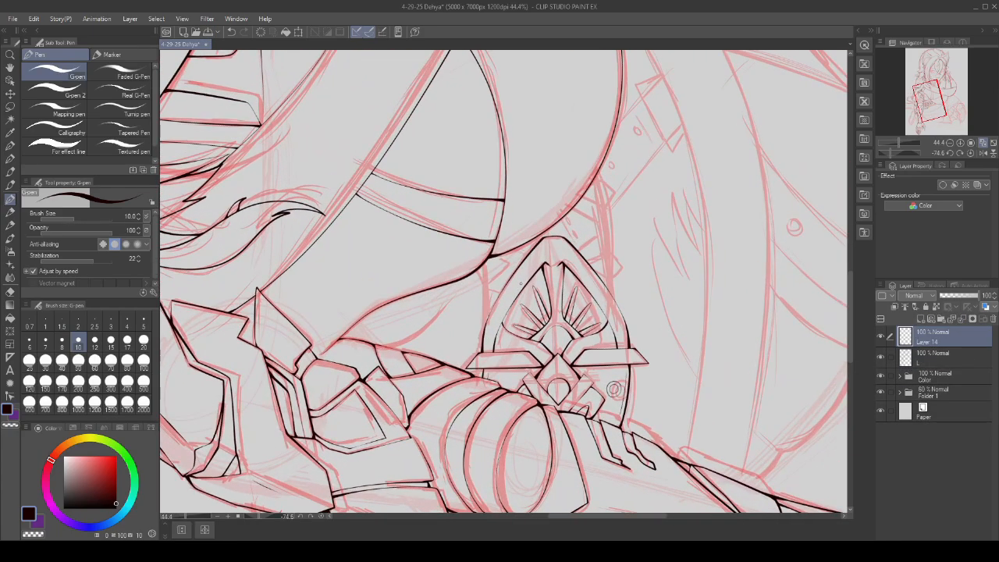
scroll(480, 283, "up", 5)
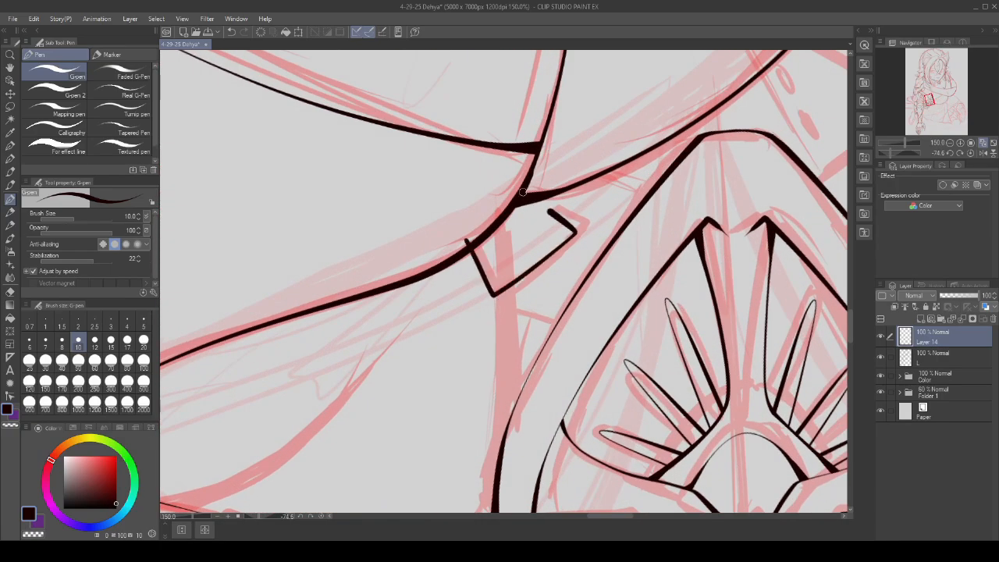
scroll(522, 192, "down", 1)
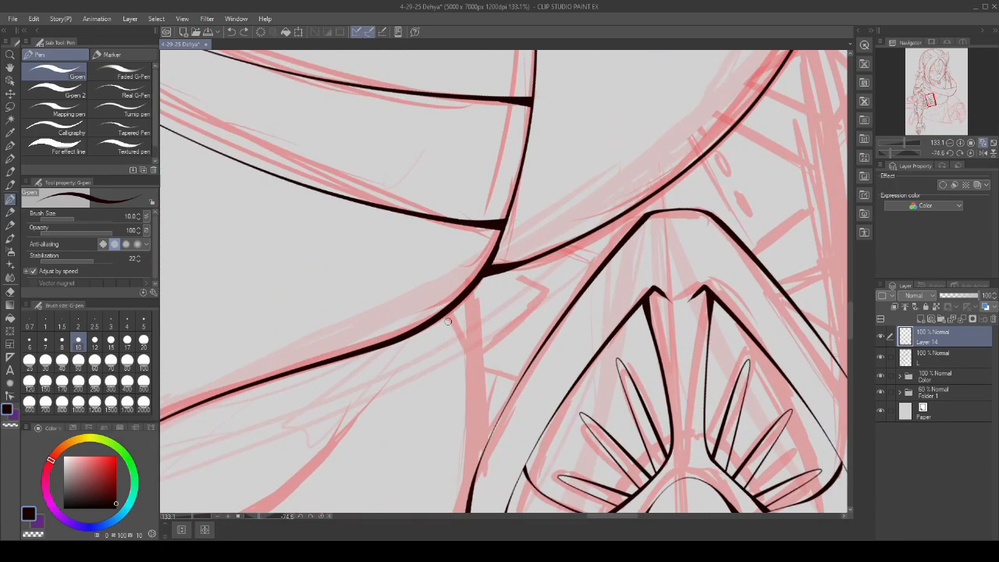
scroll(448, 321, "up", 3)
mouse_move(434, 291)
left_mouse_down()
mouse_move(486, 379)
mouse_move(609, 267)
mouse_move(536, 232)
left_mouse_up()
scroll(535, 232, "down", 4)
scroll(535, 232, "up", 5)
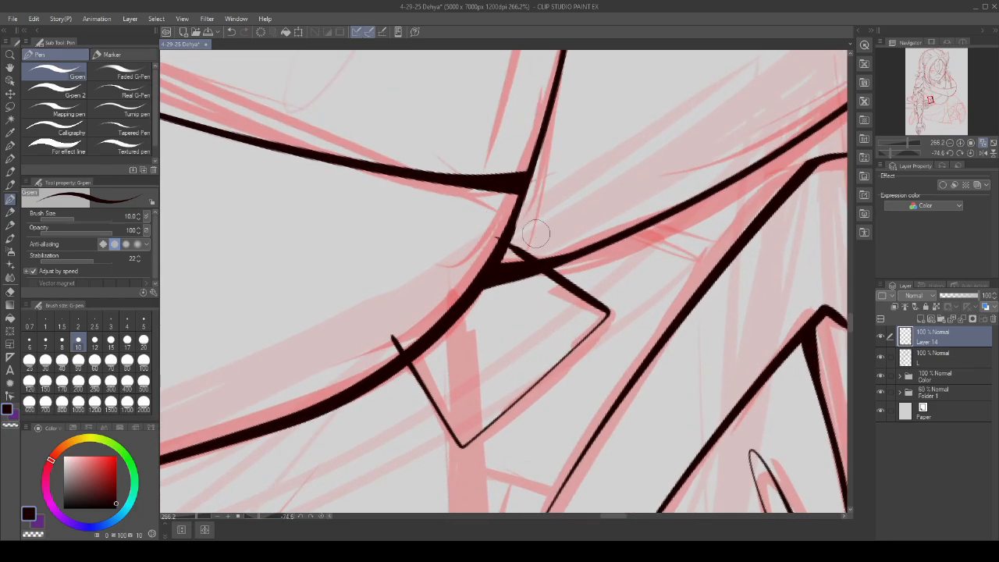
- Trim the tab's overshoots past the chest outline and thicken its lines where they join that outline
scroll(432, 373, "up", 5)
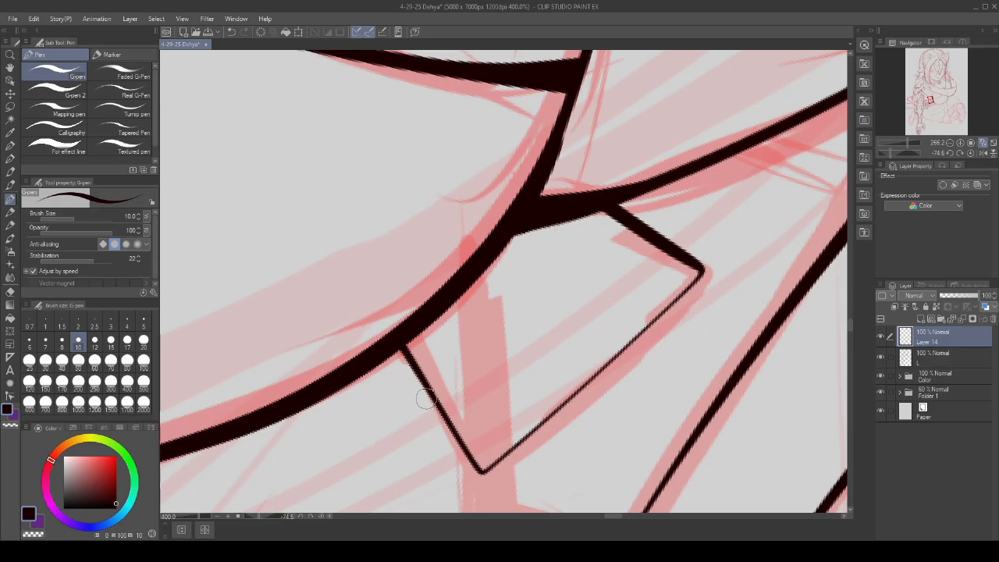
left_click_drag(434, 413, 413, 367)
scroll(412, 366, "down", 3)
scroll(547, 273, "up", 2)
scroll(559, 239, "up", 2)
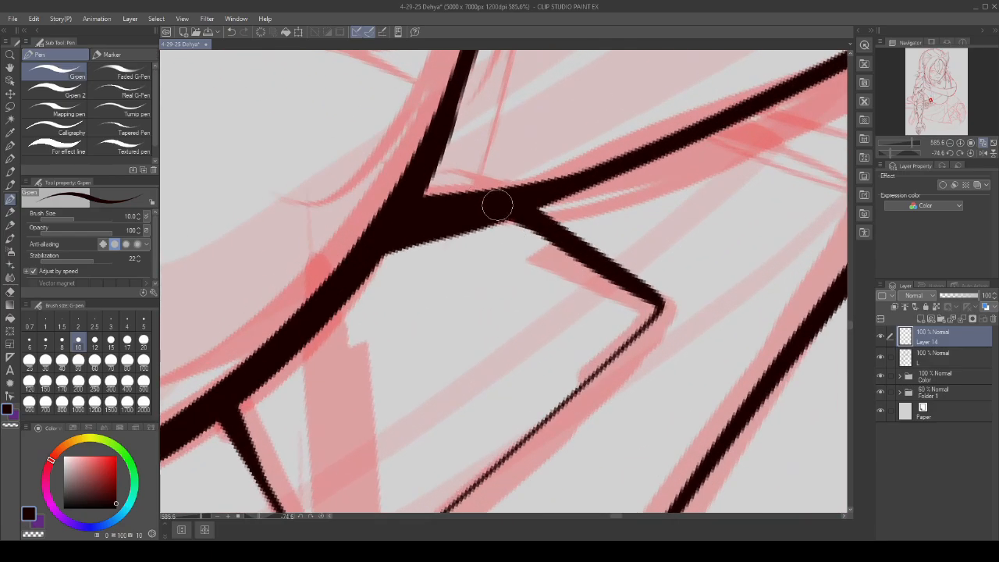
scroll(558, 238, "down", 8)
scroll(598, 295, "up", 2)
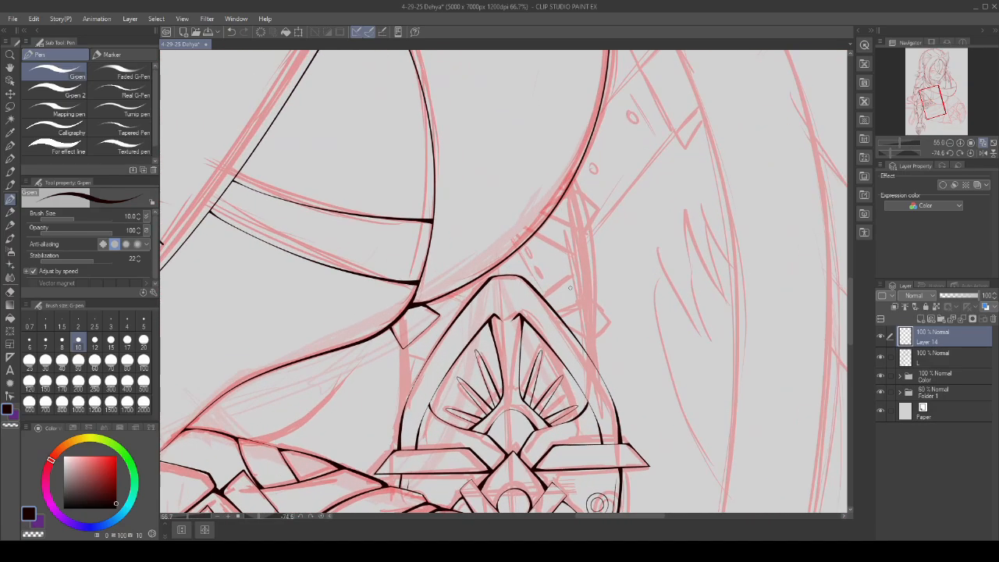
scroll(598, 295, "up", 2)
left_click_drag(559, 311, 615, 270)
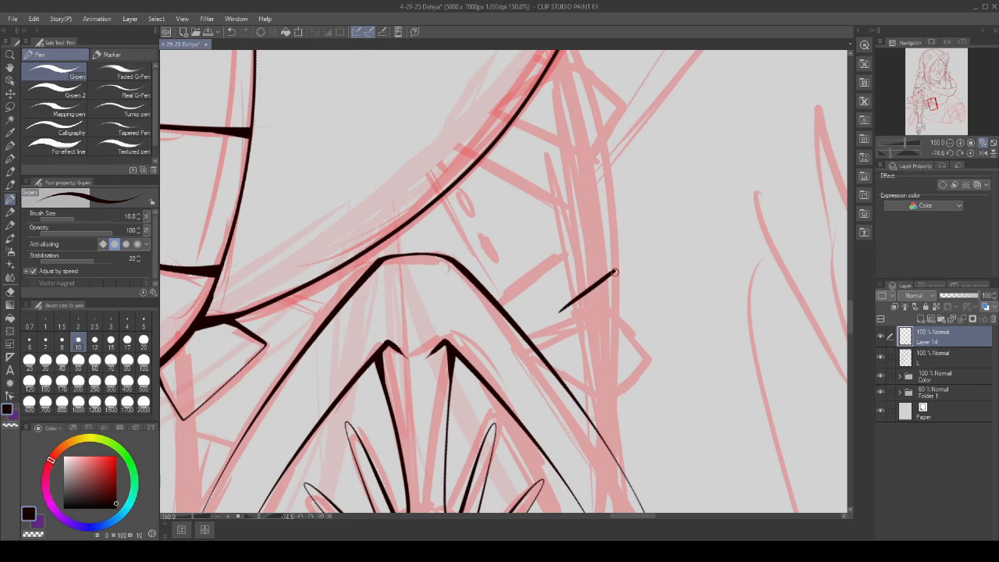
scroll(562, 292, "down", 2)
key("ctrl+z")
key("ctrl+z")
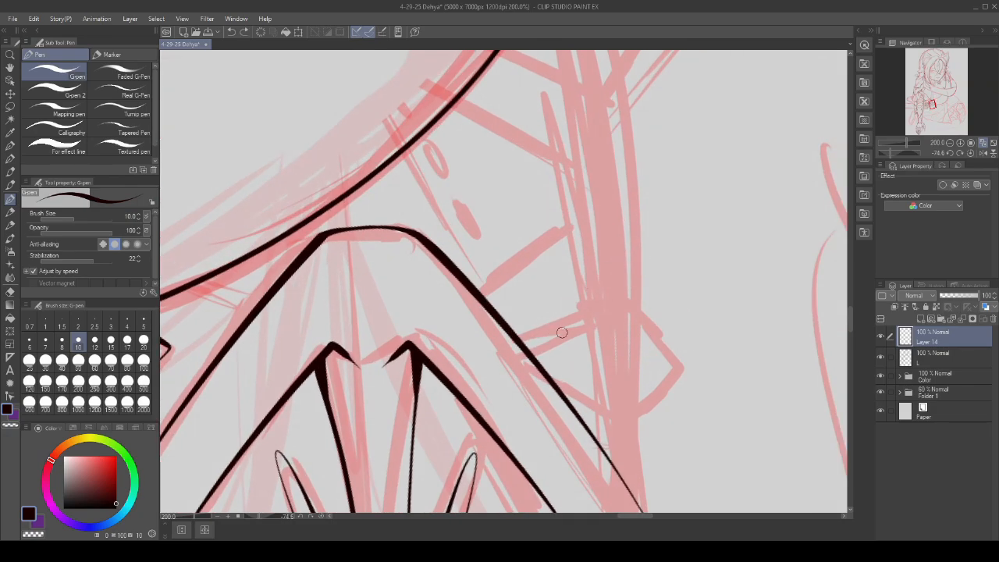
- Reset the canvas rotation and turn the canvas to 22.0 degrees
scroll(627, 294, "down", 3)
scroll(627, 294, "down", 1)
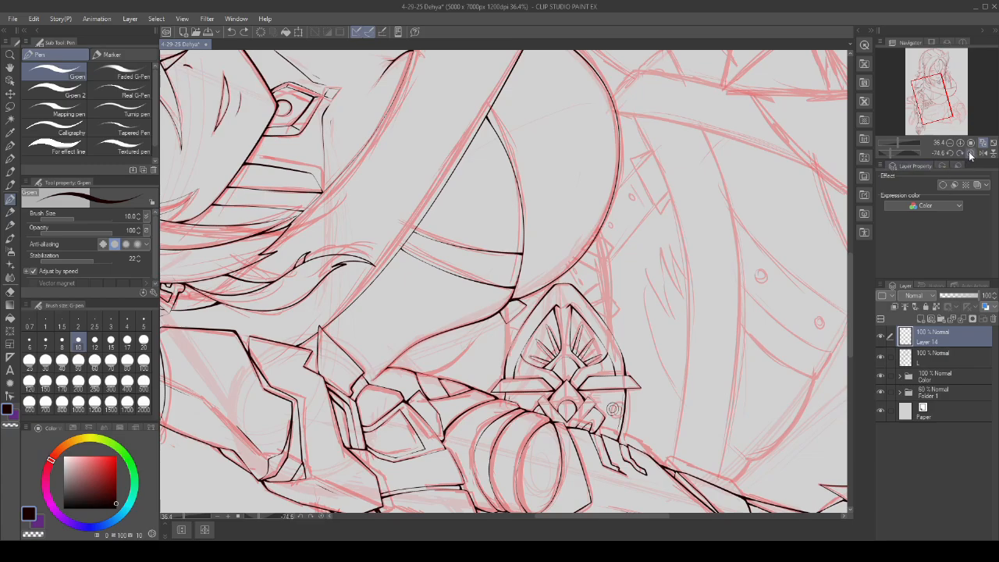
left_click(970, 154)
scroll(636, 191, "down", 3)
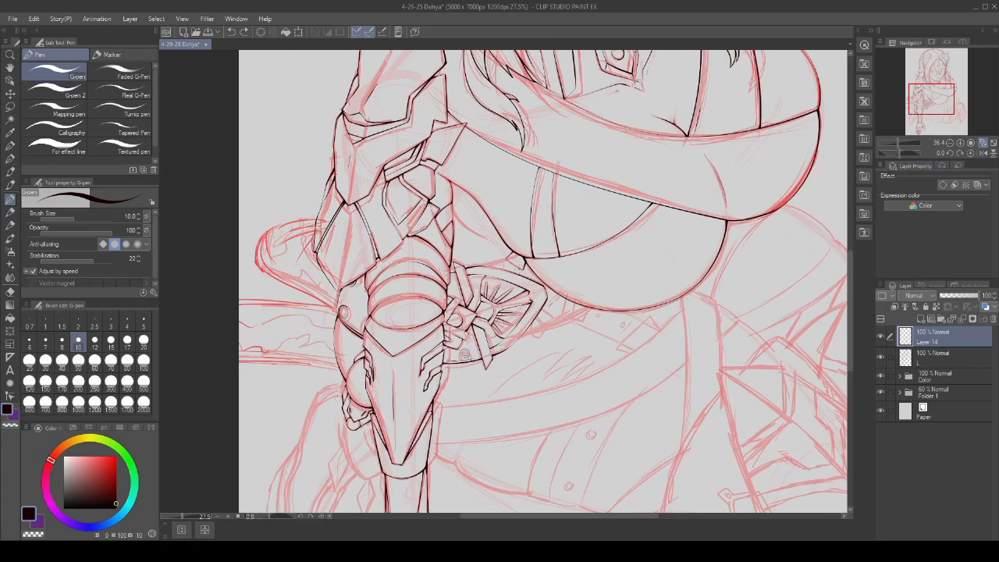
scroll(558, 228, "up", 5)
scroll(370, 117, "down", 1)
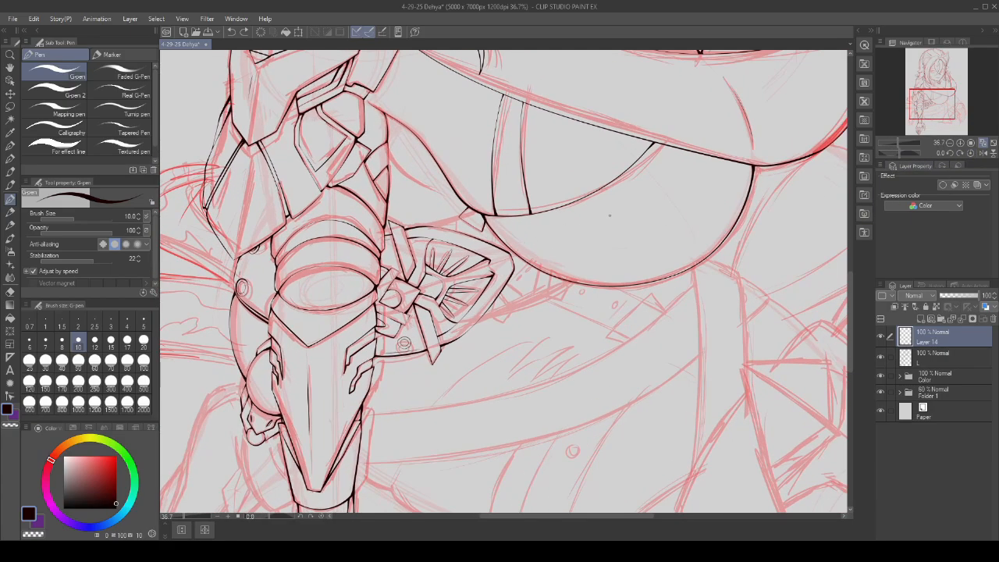
scroll(609, 215, "down", 1)
left_click(897, 153)
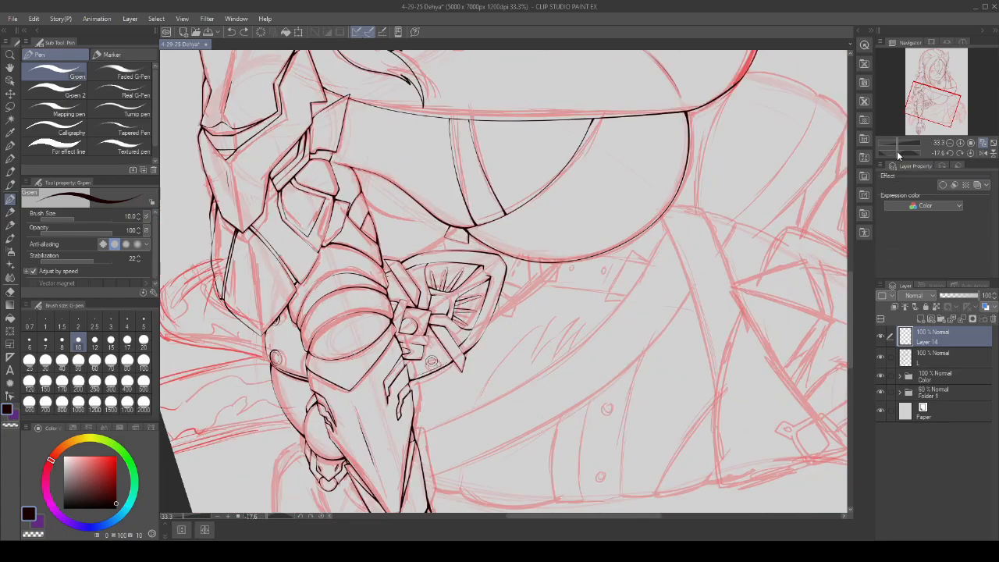
left_click_drag(897, 153, 902, 153)
scroll(456, 187, "up", 5)
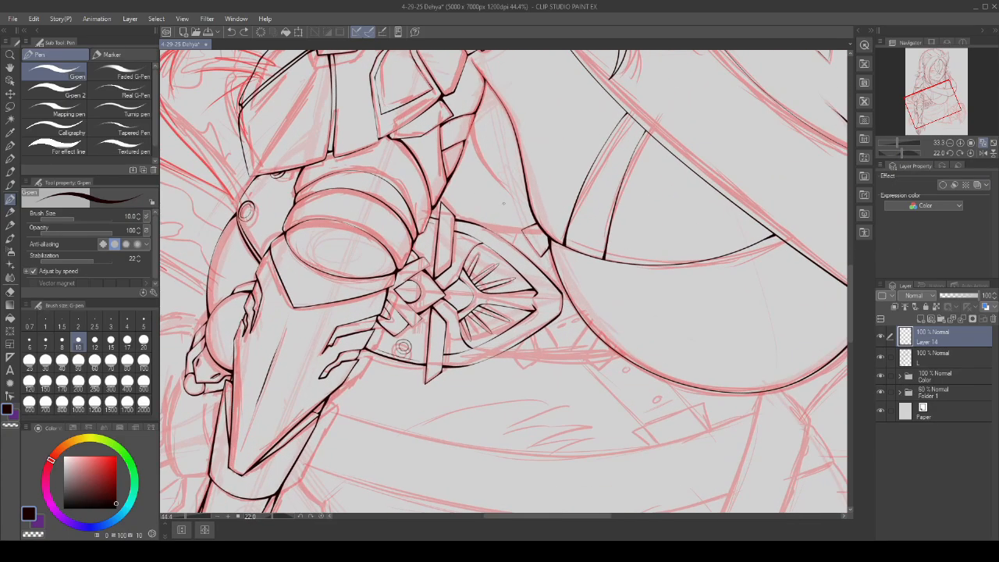
- Lasso the small inked tab beside the ornament's tip, delete it and clear the selection
left_click(11, 107)
scroll(539, 222, "up", 1)
mouse_move(539, 199)
left_mouse_down()
mouse_move(566, 323)
mouse_move(491, 212)
left_mouse_up()
left_click(521, 357)
key("ctrl+d")
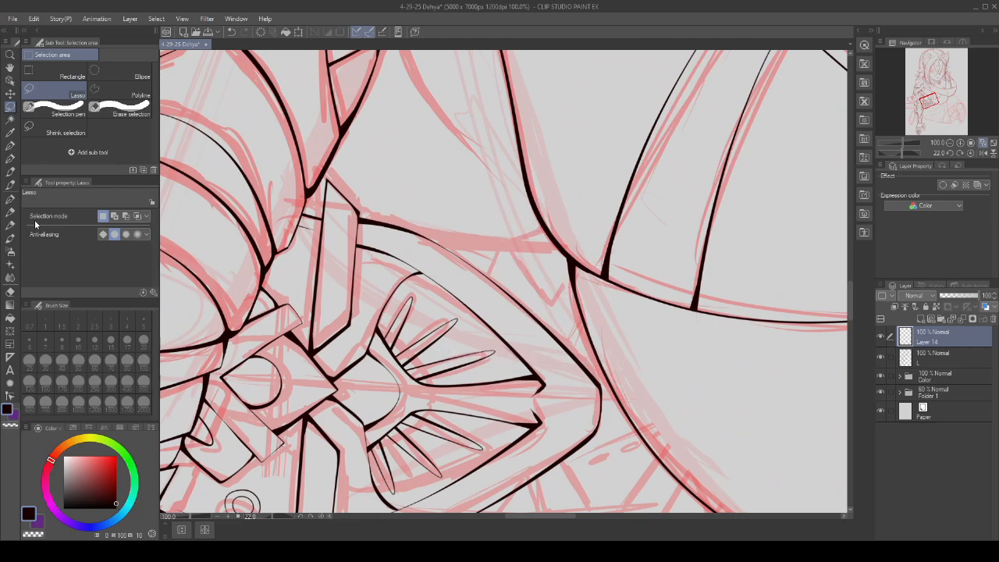
- Ink a new three-sided angular tab with the G-pen where the chest outlines meet beside the ornament's tip
key("p")
scroll(526, 233, "up", 1)
scroll(526, 234, "up", 1)
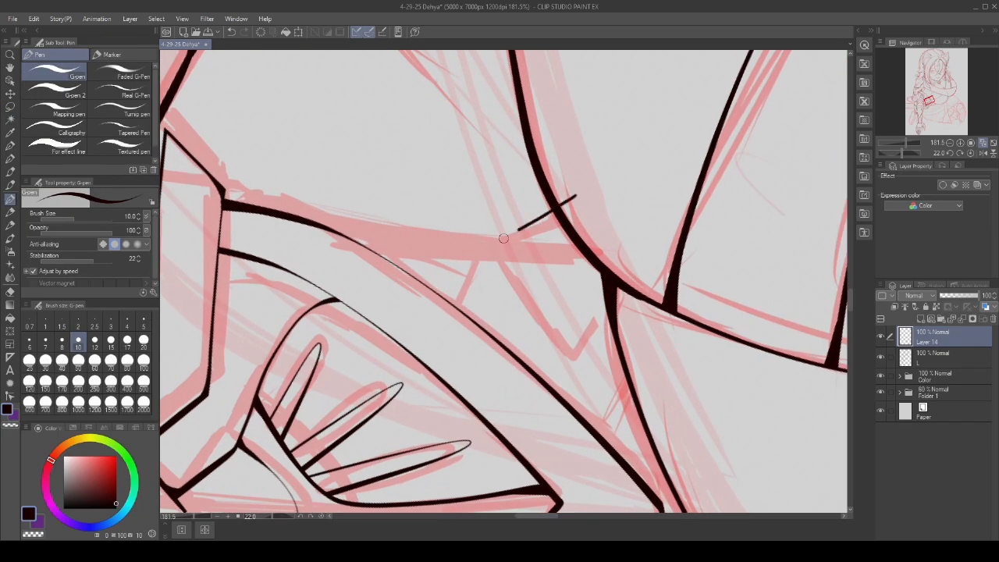
mouse_move(503, 238)
left_mouse_down()
mouse_move(570, 347)
mouse_move(644, 262)
left_mouse_up()
scroll(514, 216, "down", 4)
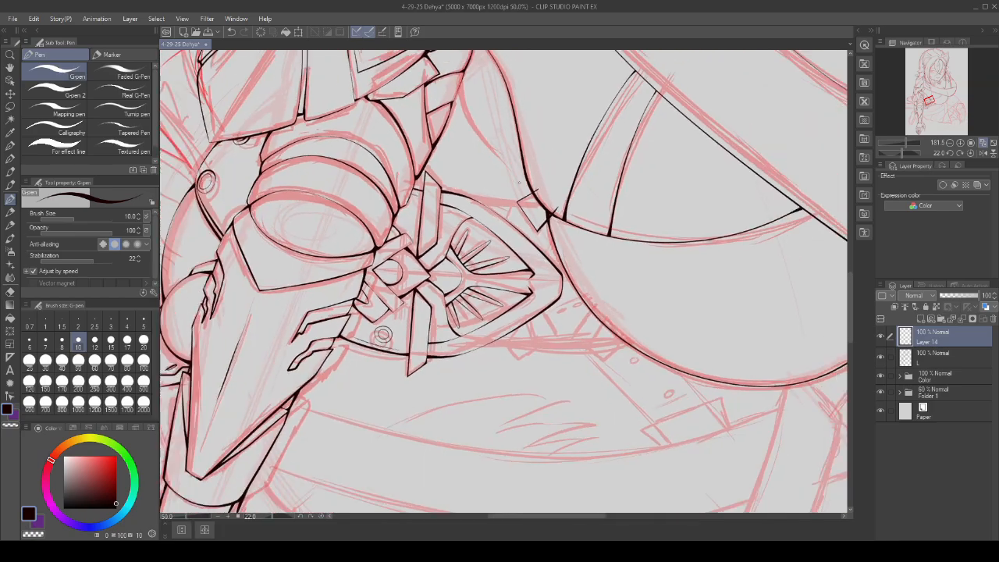
- Ink a small four-sided pointed shape over the sketched strap just below the ornament's lower edge
scroll(523, 317, "up", 2)
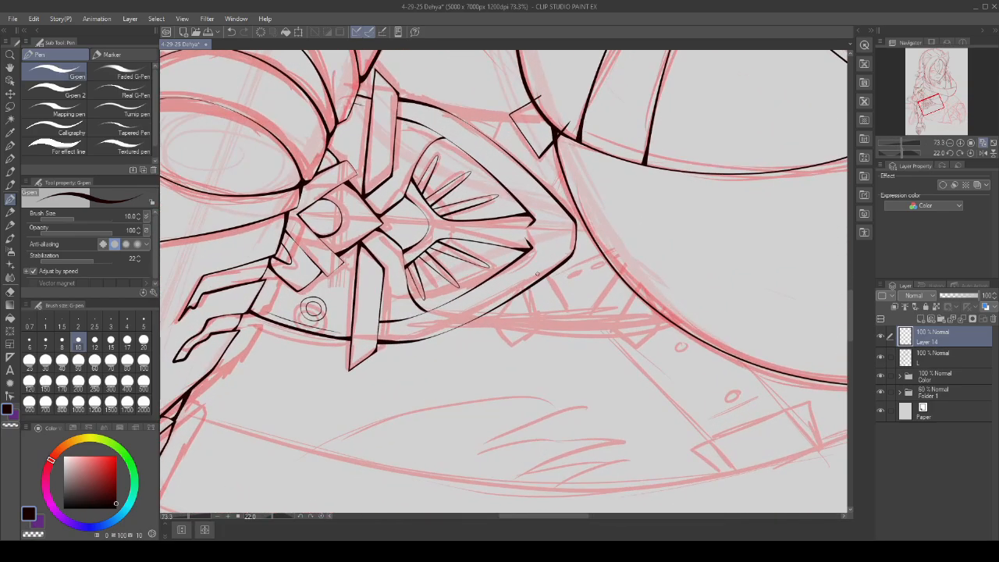
scroll(537, 274, "up", 2)
scroll(543, 295, "up", 1)
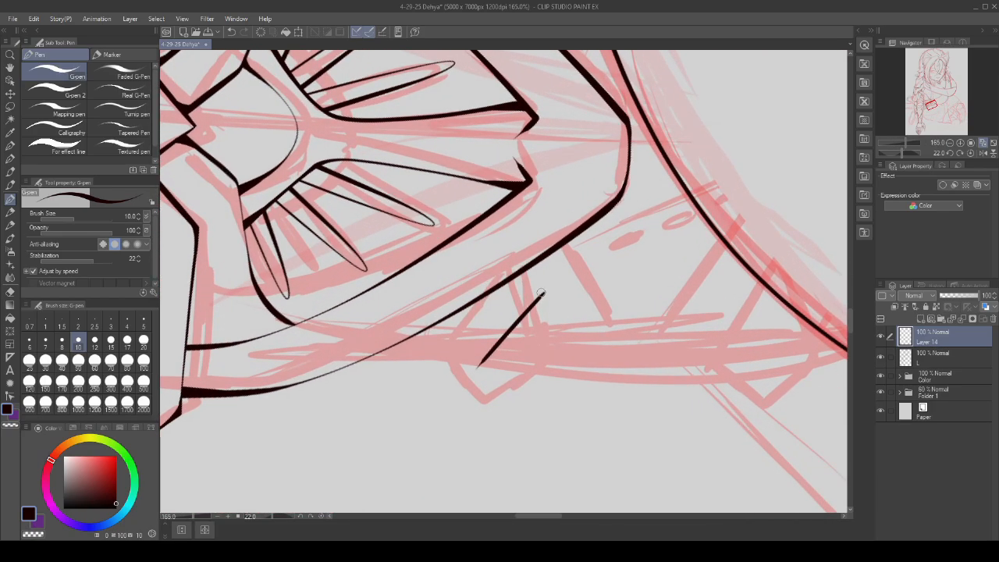
scroll(506, 314, "down", 5)
mouse_move(560, 325)
left_mouse_down()
mouse_move(518, 369)
mouse_move(541, 380)
mouse_move(609, 351)
left_mouse_up()
scroll(493, 340, "up", 6)
scroll(517, 312, "up", 2)
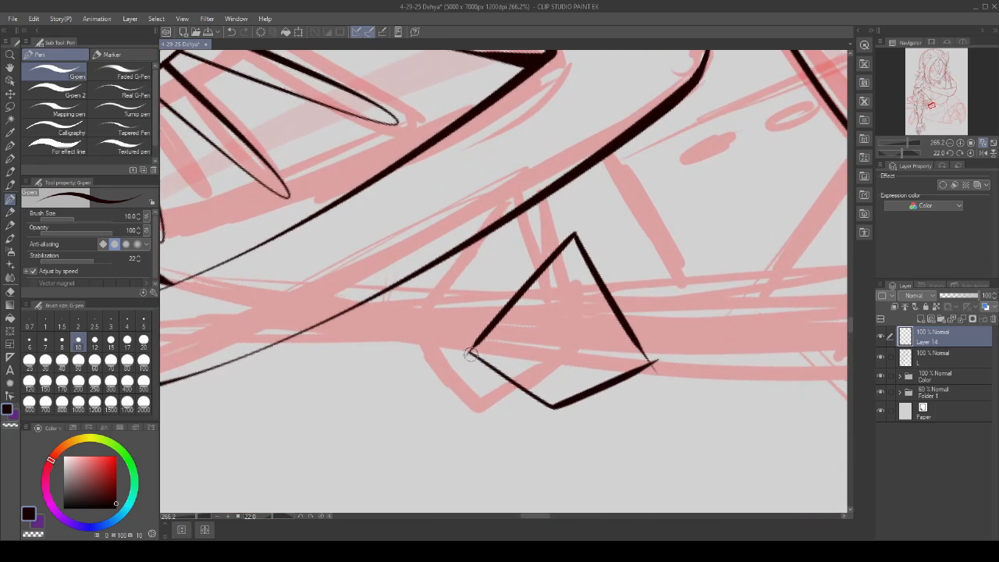
- Redraw the pointed shape's two bottom edges at a shallower angle and trim the overshoots at its side corners
key("ctrl+z")
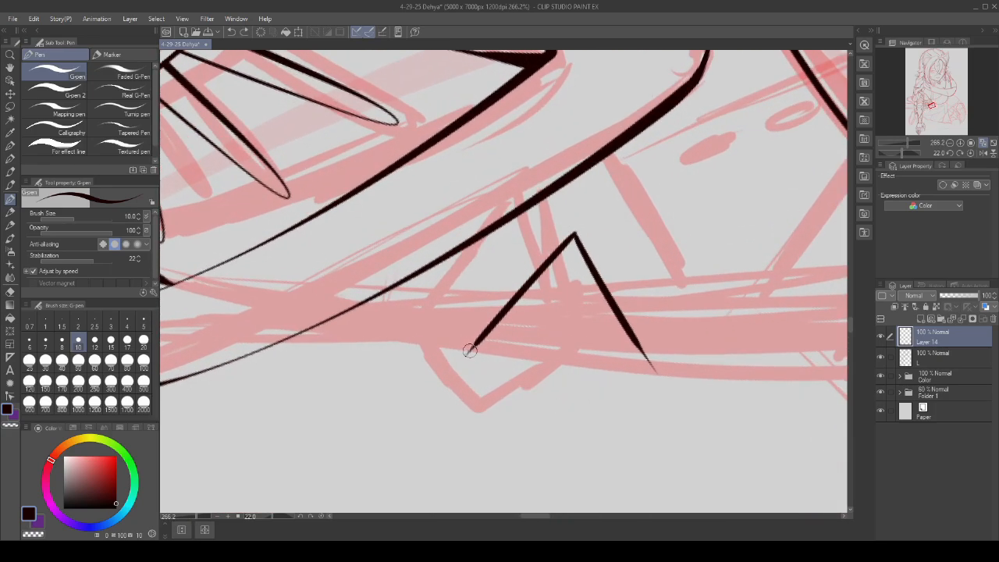
left_click_drag(564, 388, 658, 375)
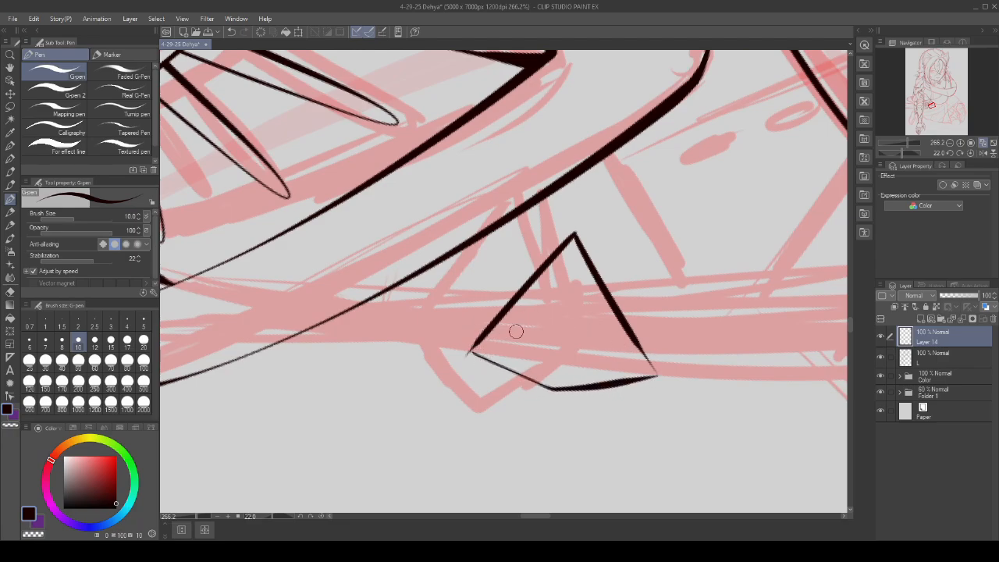
key("ctrl+z")
key("ctrl+z")
left_click_drag(550, 389, 656, 372)
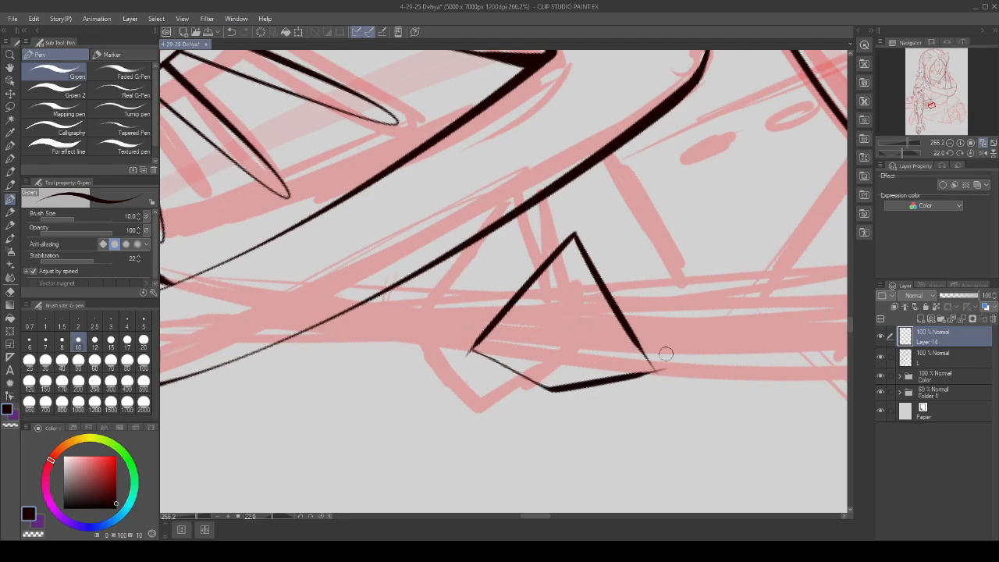
scroll(667, 355, "up", 3)
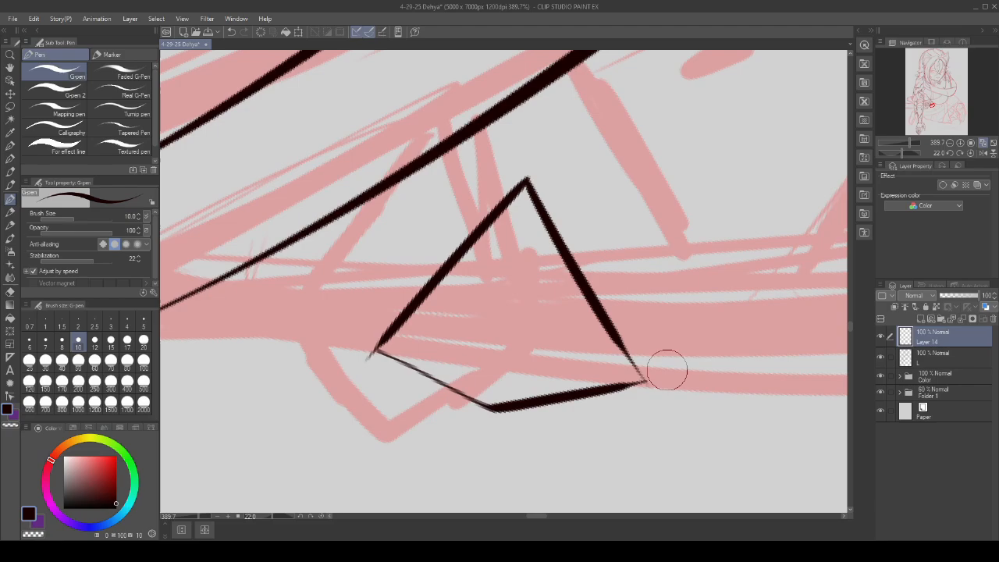
scroll(609, 256, "down", 1)
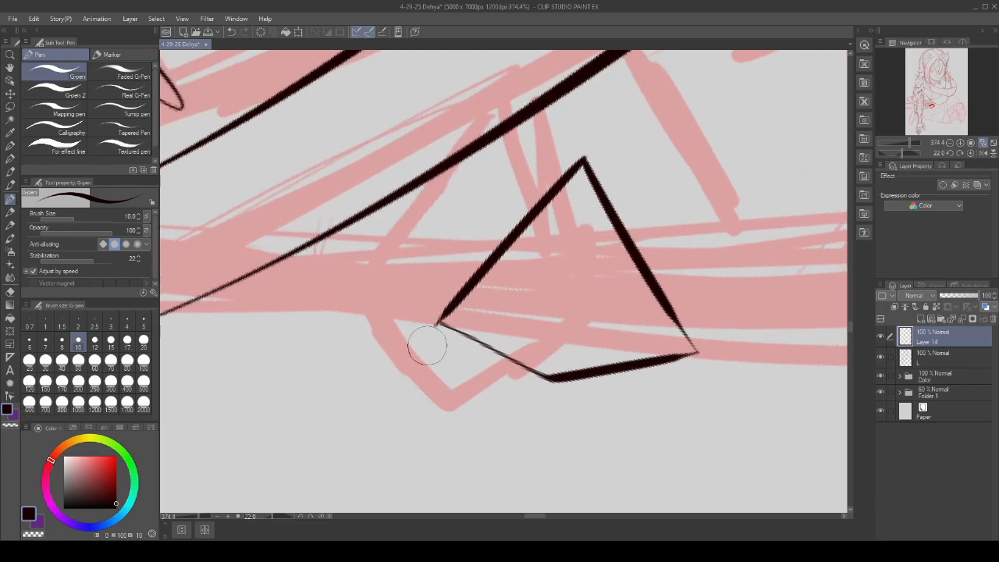
- Lasso the four-sided pointed shape below the ornament, apply a Scale/Rotate transformation and clear the selection
scroll(429, 341, "down", 6)
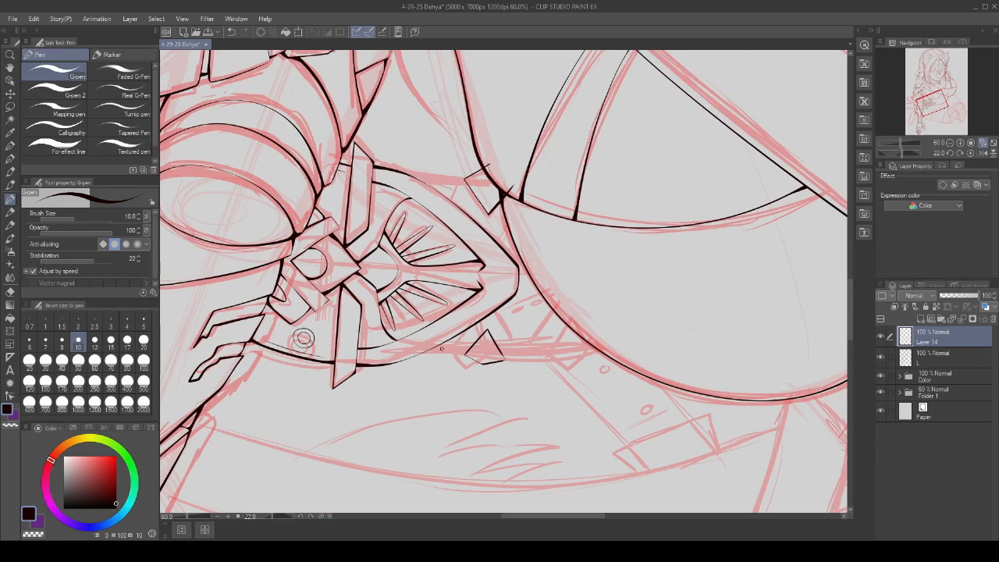
scroll(303, 337, "up", 2)
key("m")
scroll(491, 324, "up", 2)
left_click_drag(473, 350, 468, 352)
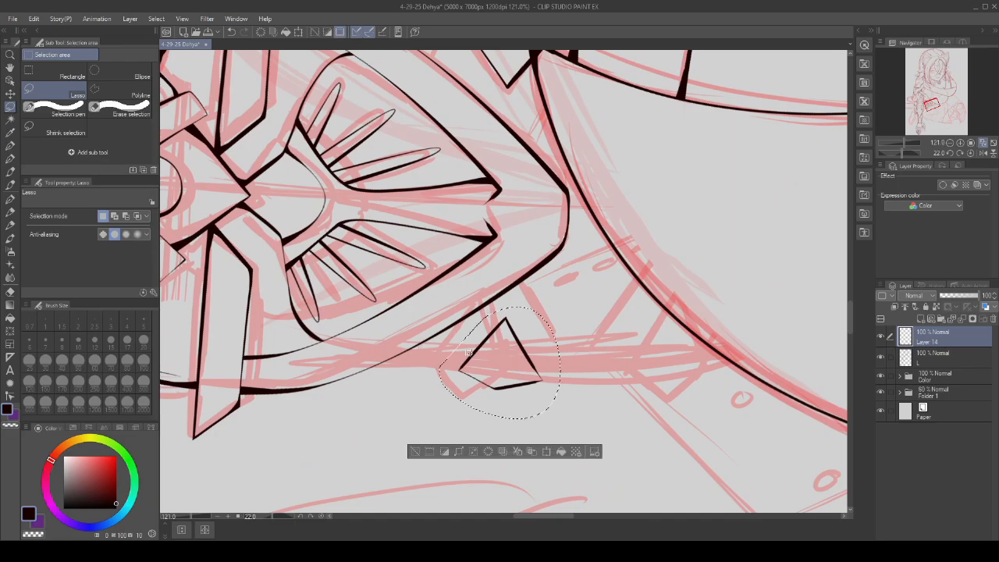
left_click(546, 451)
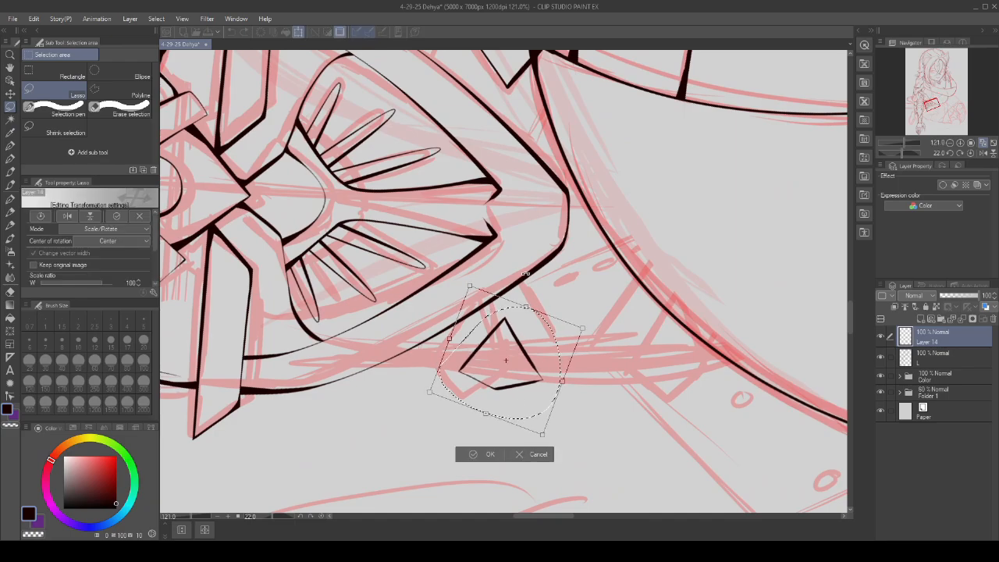
left_click(490, 454)
key("ctrl+d")
- Trim the upper tab's overshoots past the chest outline and thicken its edge where it meets that outline
scroll(473, 424, "down", 1)
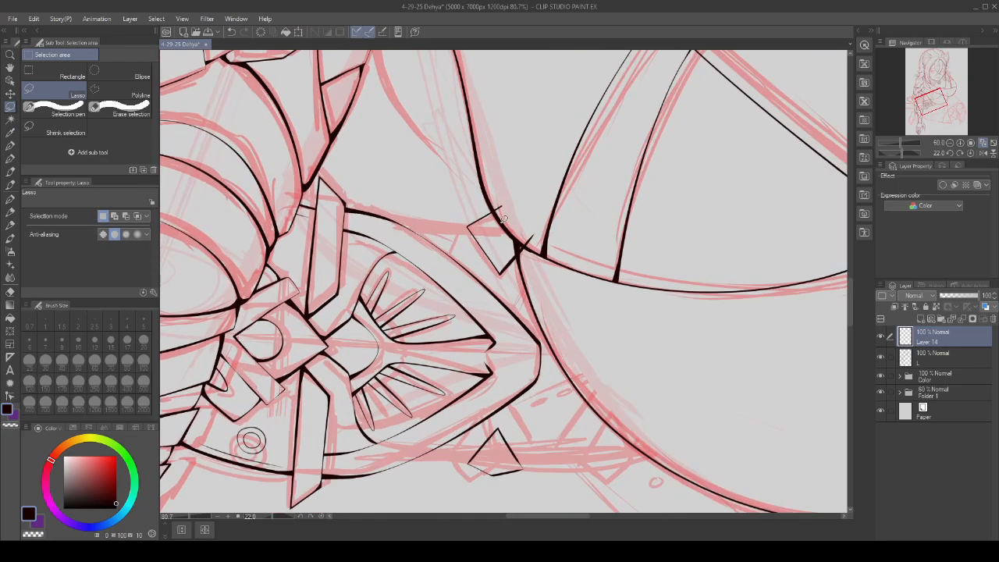
left_click(10, 199)
scroll(491, 203, "up", 2)
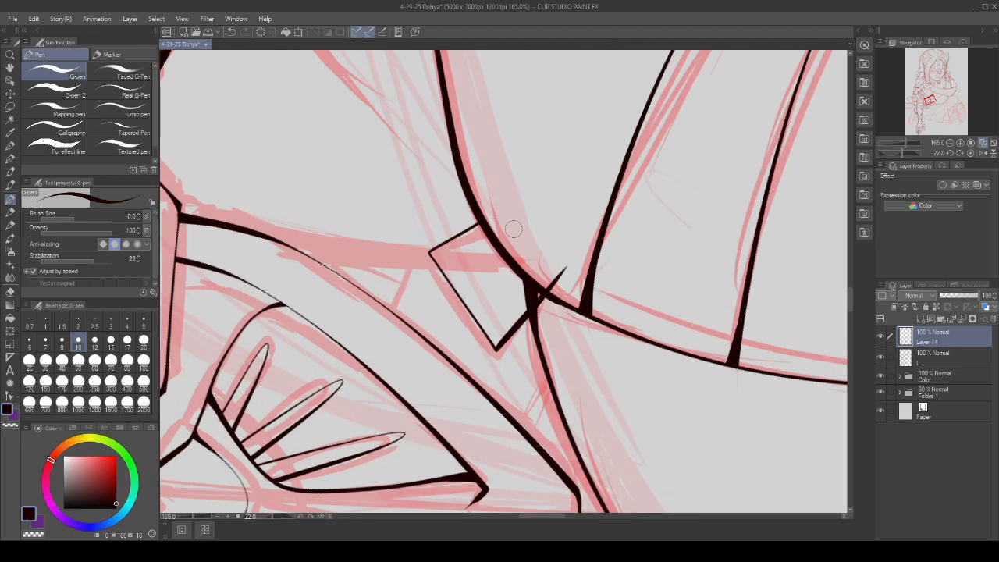
scroll(545, 292, "up", 4)
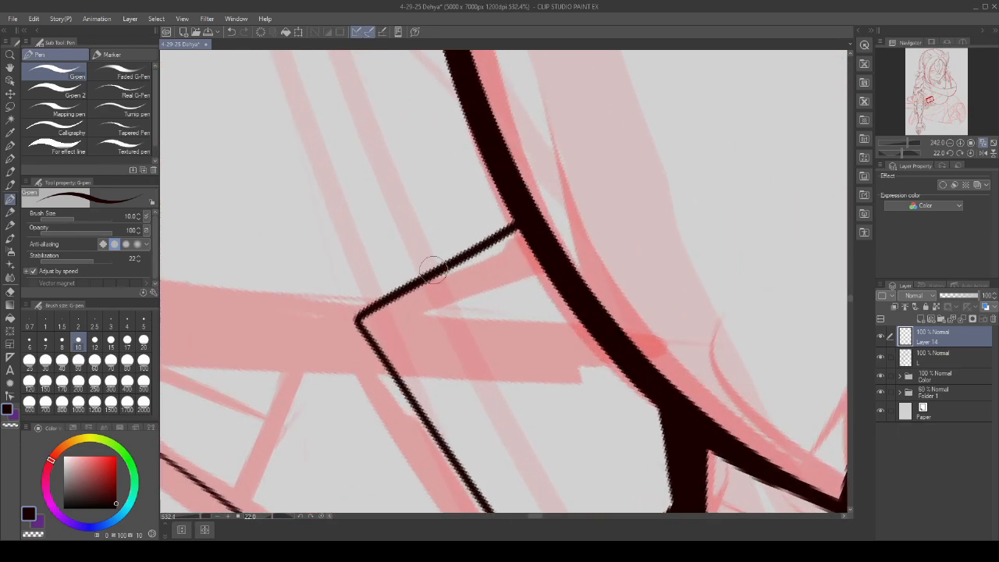
left_click_drag(431, 273, 531, 224)
scroll(531, 225, "down", 5)
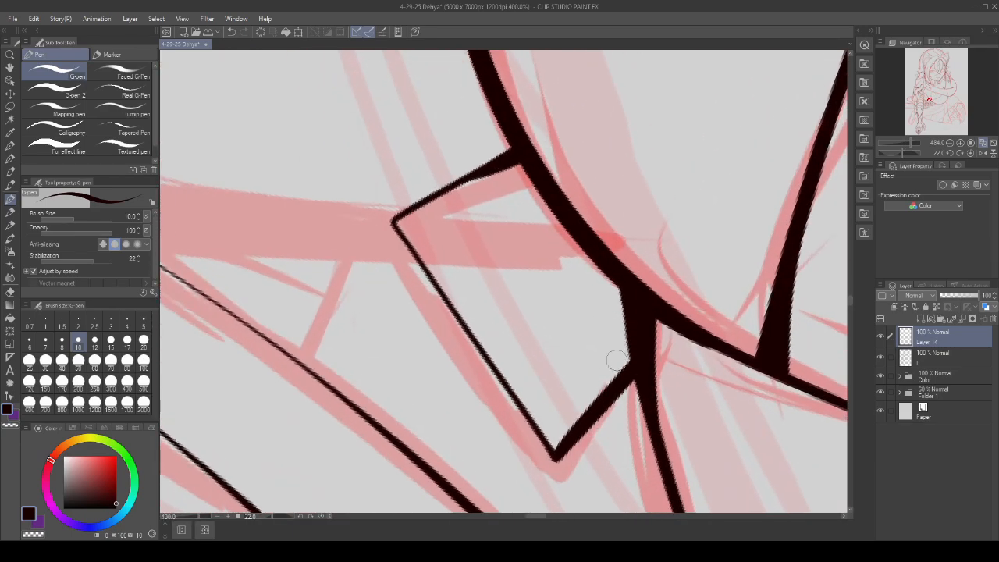
scroll(581, 285, "down", 5)
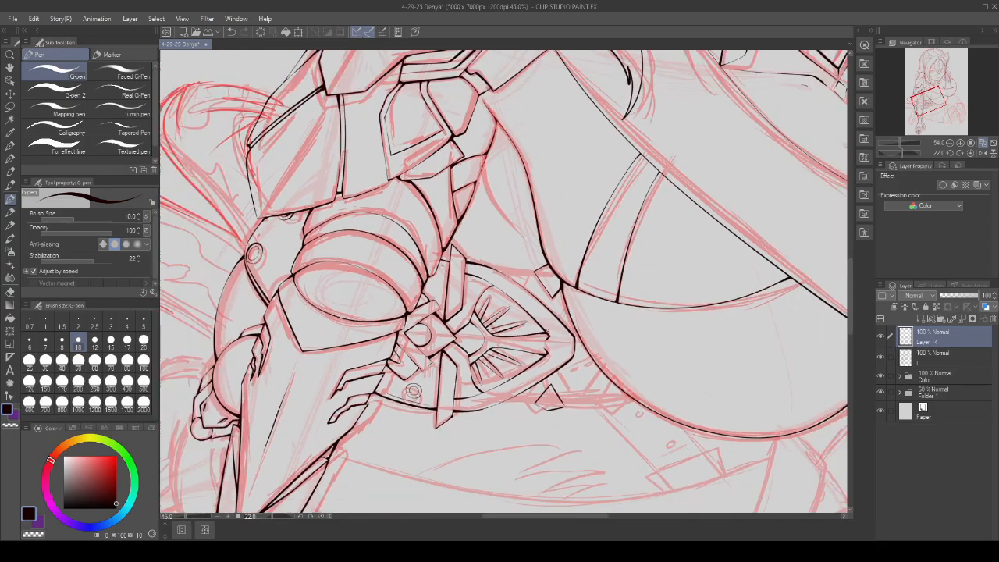
- Duplicate the four-sided pointed shape, place the copy farther along the strap against the chest outline, and merge both shapes into layer L
scroll(597, 372, "up", 3)
scroll(597, 372, "up", 4)
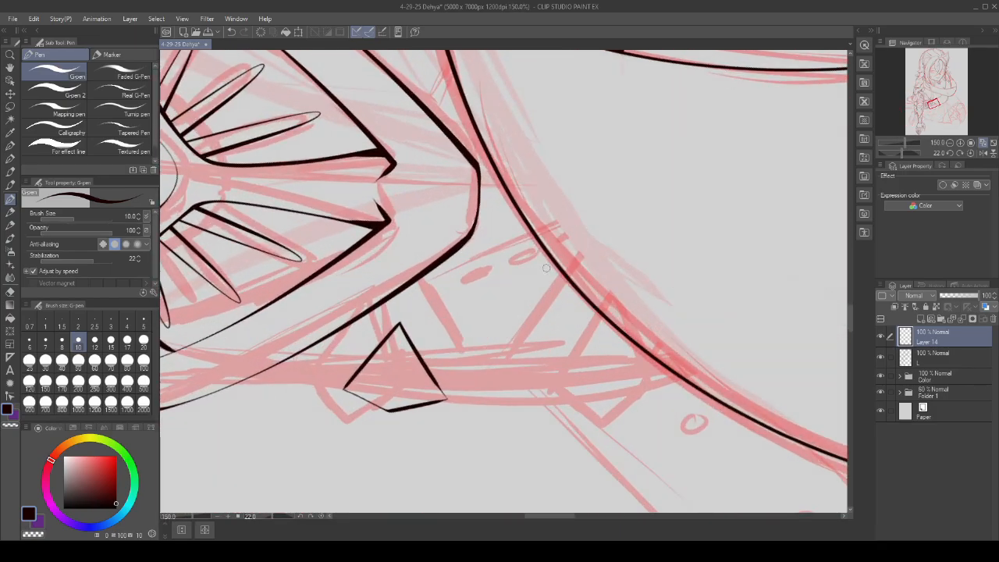
scroll(597, 372, "down", 2)
left_click(11, 108)
scroll(437, 324, "up", 2)
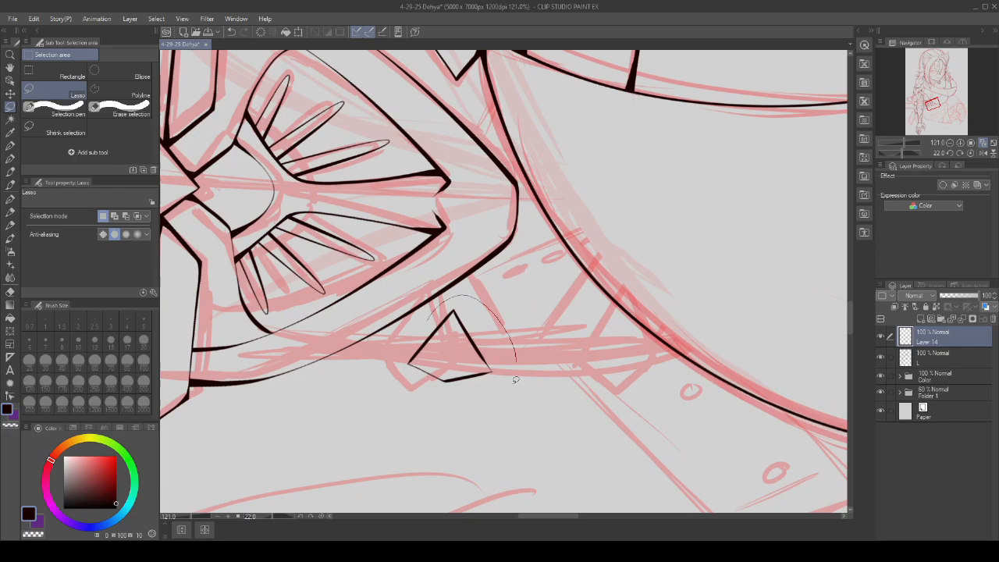
mouse_move(478, 403)
left_mouse_down()
mouse_move(495, 372)
mouse_move(613, 364)
mouse_move(656, 347)
left_mouse_up()
left_click(478, 448)
left_click_drag(669, 341, 672, 342)
scroll(673, 342, "down", 4)
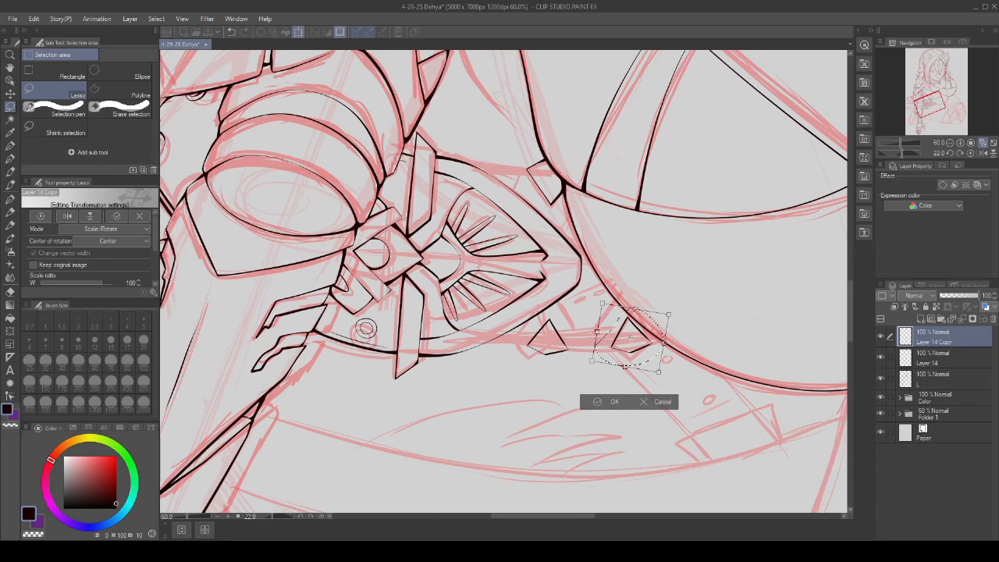
left_click(601, 406)
key("ctrl+d")
scroll(658, 319, "down", 1)
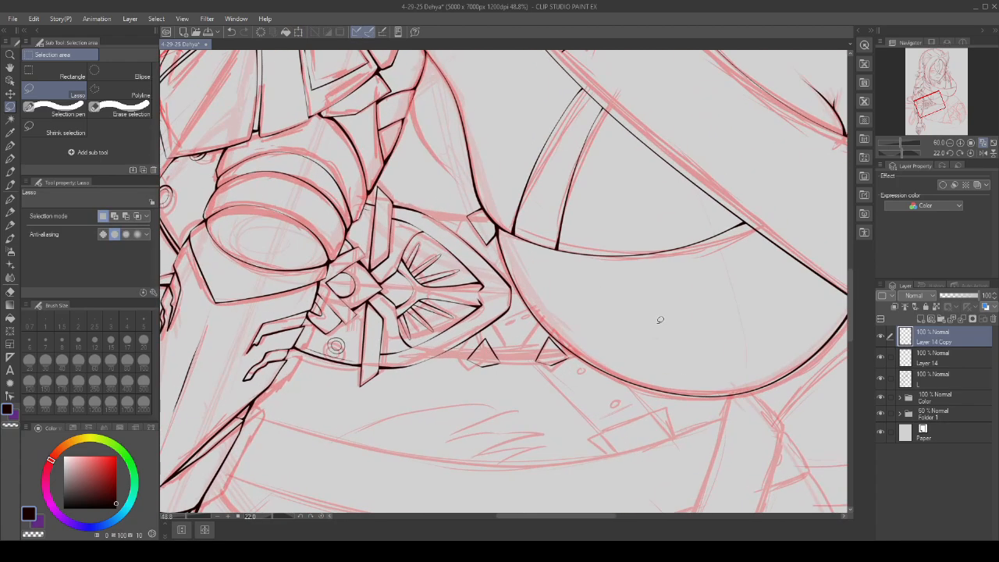
left_click(960, 320)
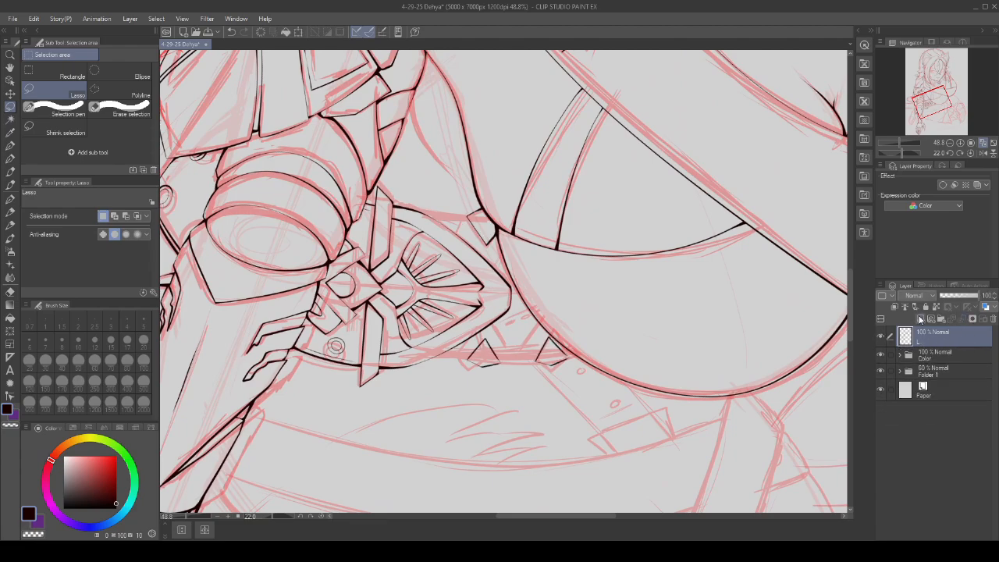
- On a new layer, ink the strap's upper edge from the ornament's upper outline across the tab to the chest outline
scroll(330, 234, "up", 1)
left_click(11, 200)
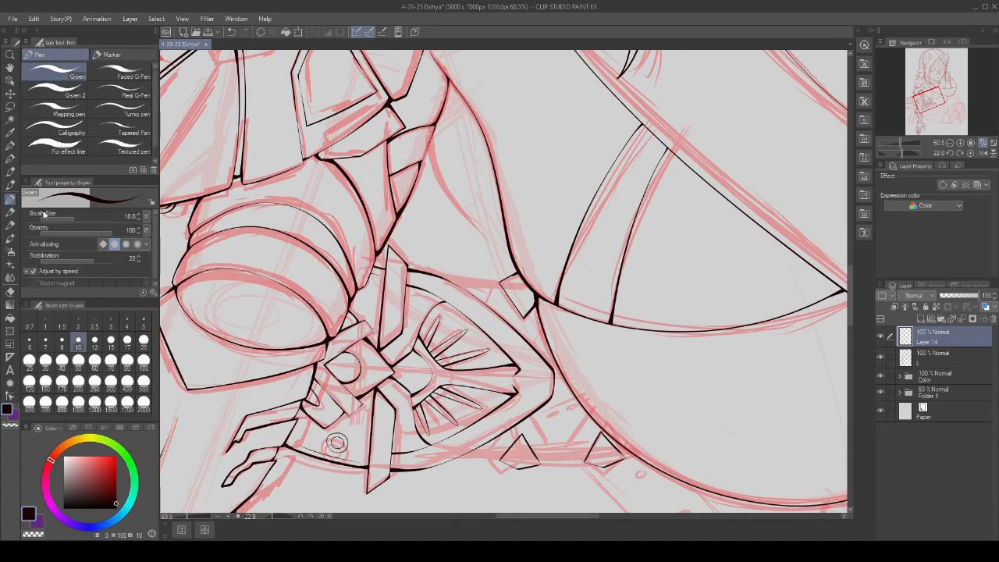
scroll(462, 309, "up", 2)
left_click_drag(439, 278, 583, 292)
scroll(468, 312, "down", 1)
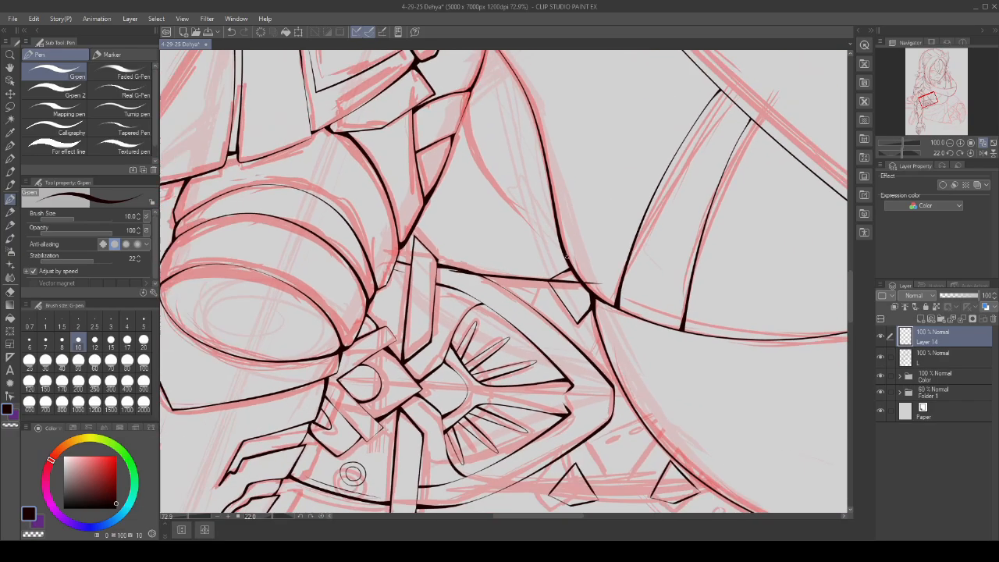
- Try inking the strap's lower edge from the ornament through both pointed shapes to the chest outline
left_click_drag(528, 382, 709, 367)
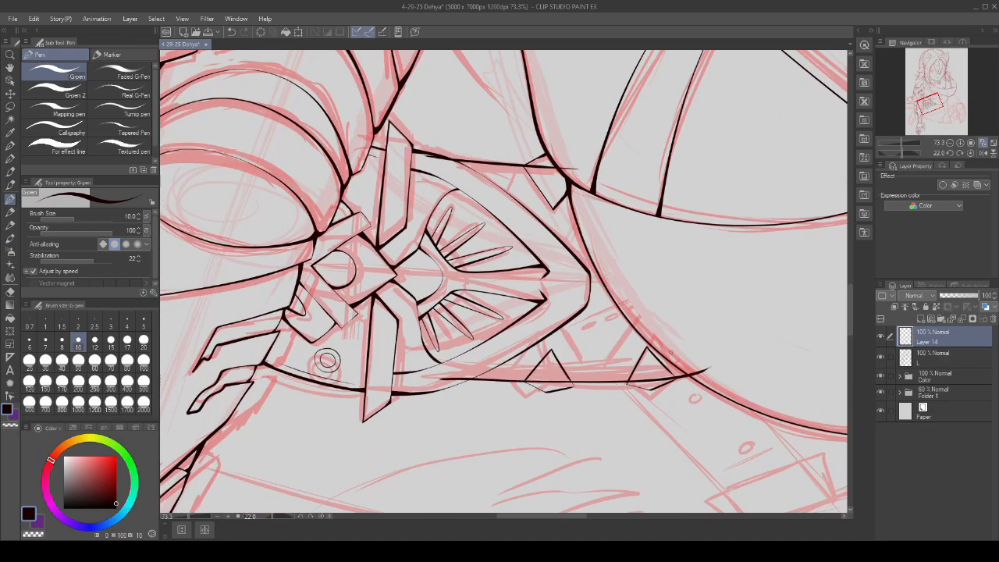
key("ctrl+z")
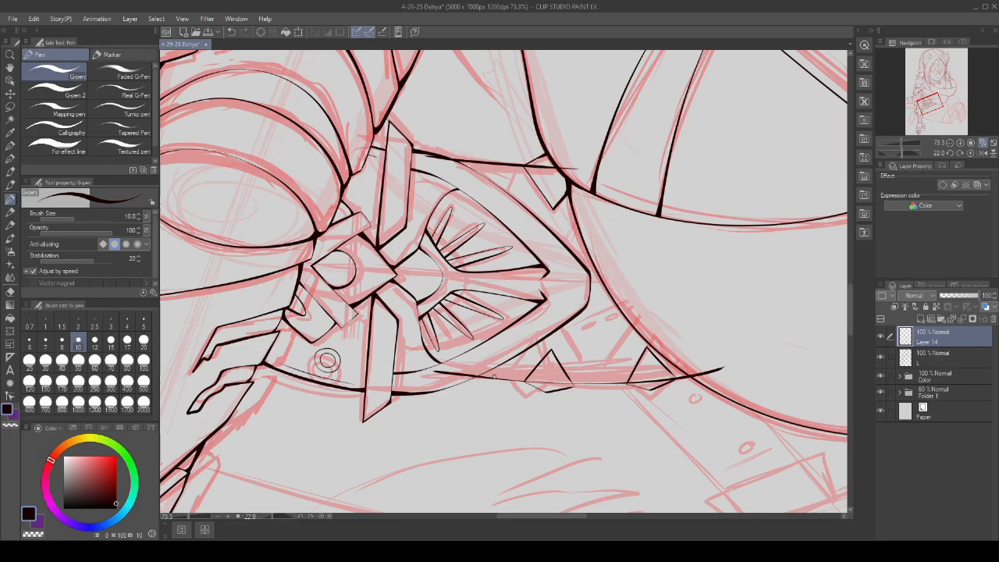
scroll(503, 285, "up", 2)
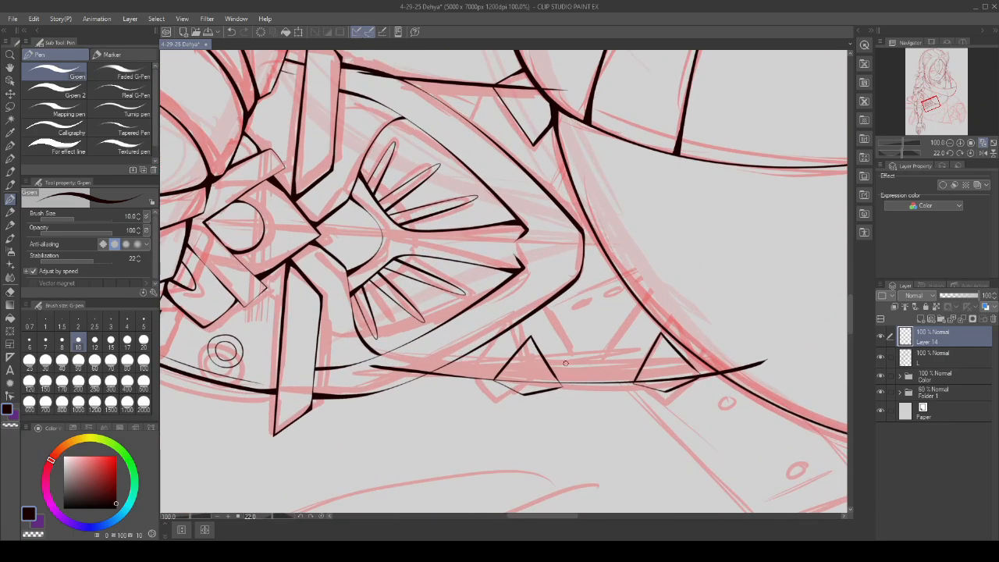
- On layer L, lasso the pointed shape nearest the ornament and slightly rotate and shift it against the lower strap line
left_click(932, 360)
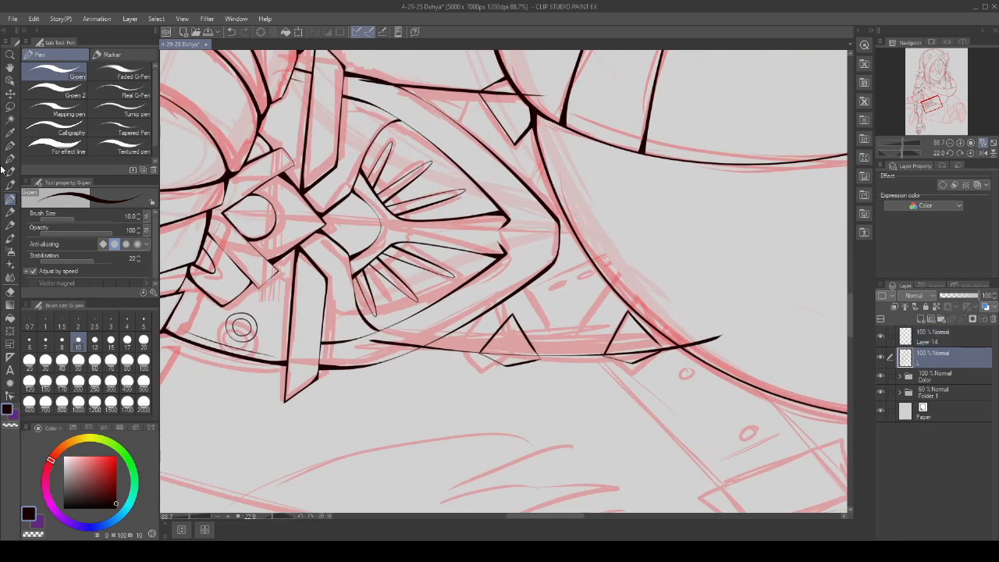
left_click(9, 107)
scroll(460, 366, "up", 4)
left_click_drag(610, 385, 583, 431)
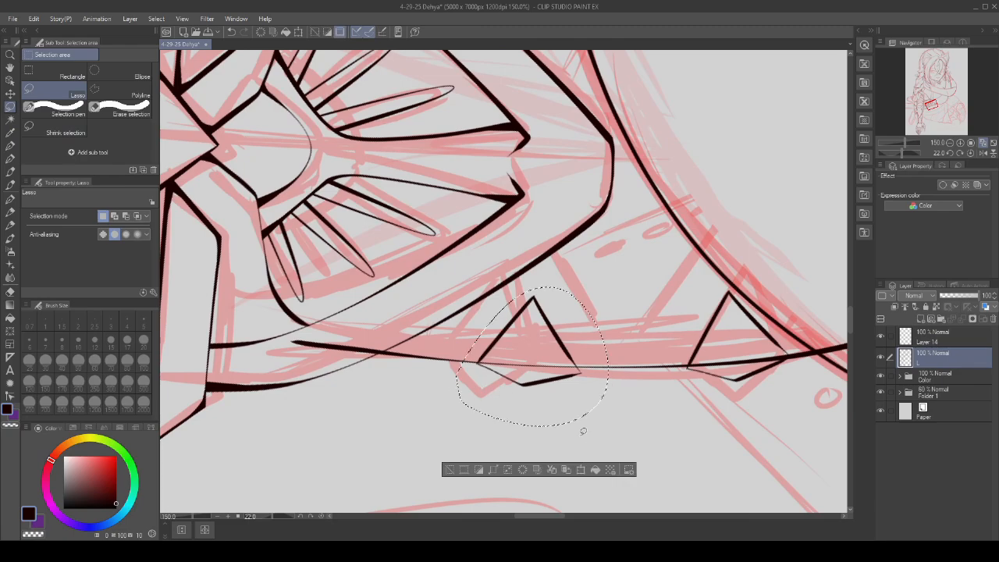
left_click(580, 469)
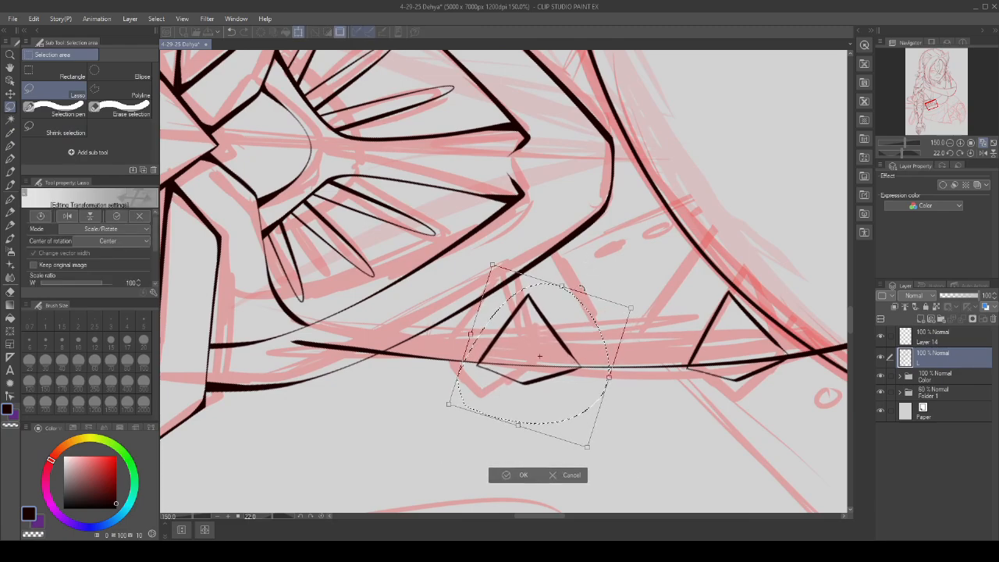
left_click_drag(585, 291, 582, 289)
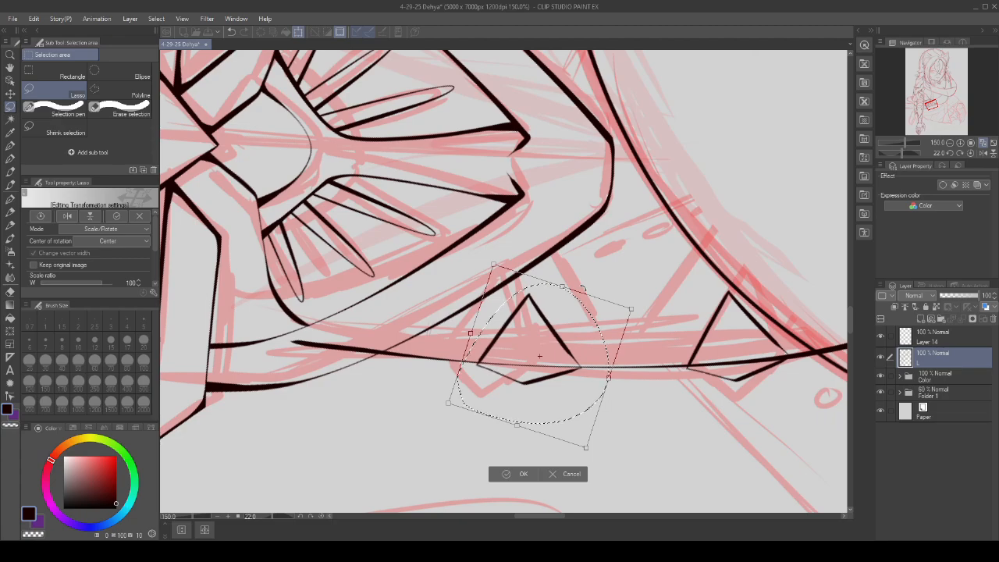
left_click_drag(593, 326, 588, 322)
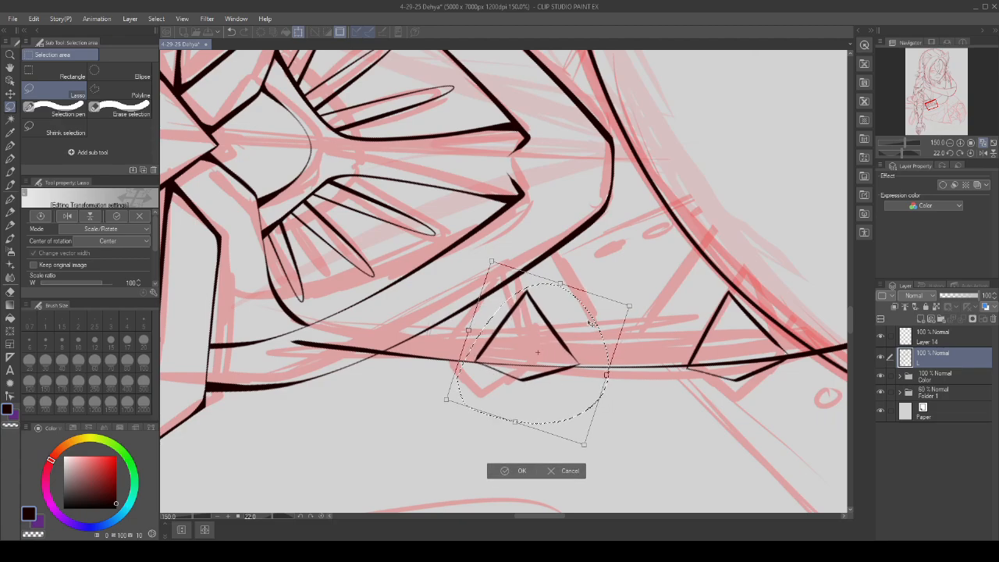
left_click_drag(593, 267, 597, 270)
left_click_drag(586, 310, 589, 282)
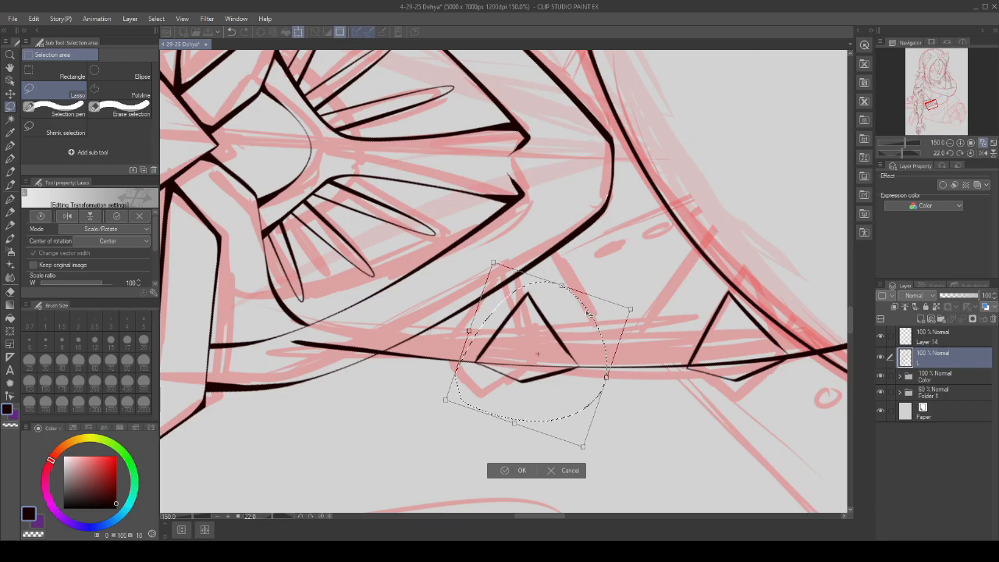
scroll(589, 314, "down", 3)
key("Return")
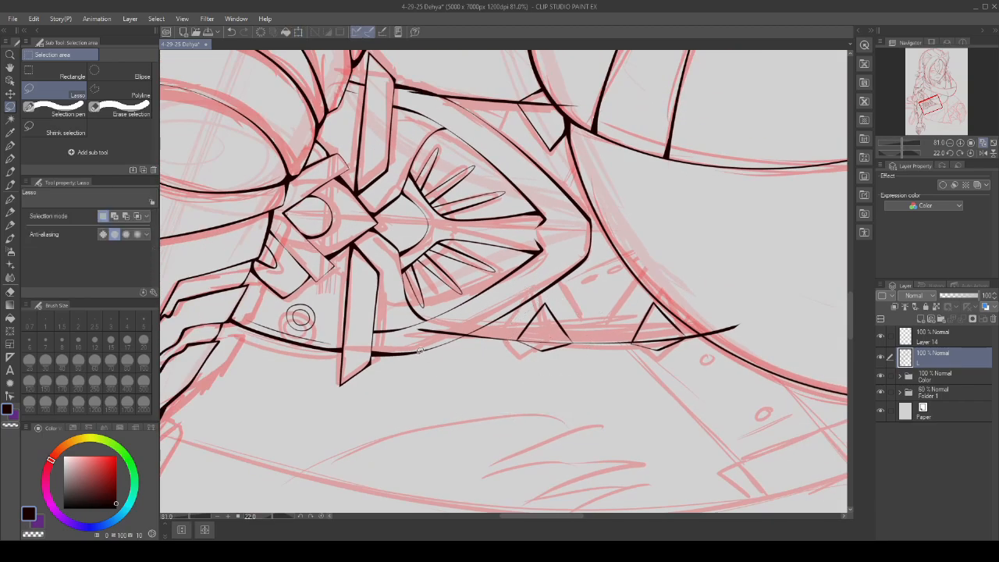
- Circle the two spots on the ornament's lower outline where it meets the tab and the lower strap line
scroll(420, 349, "down", 2)
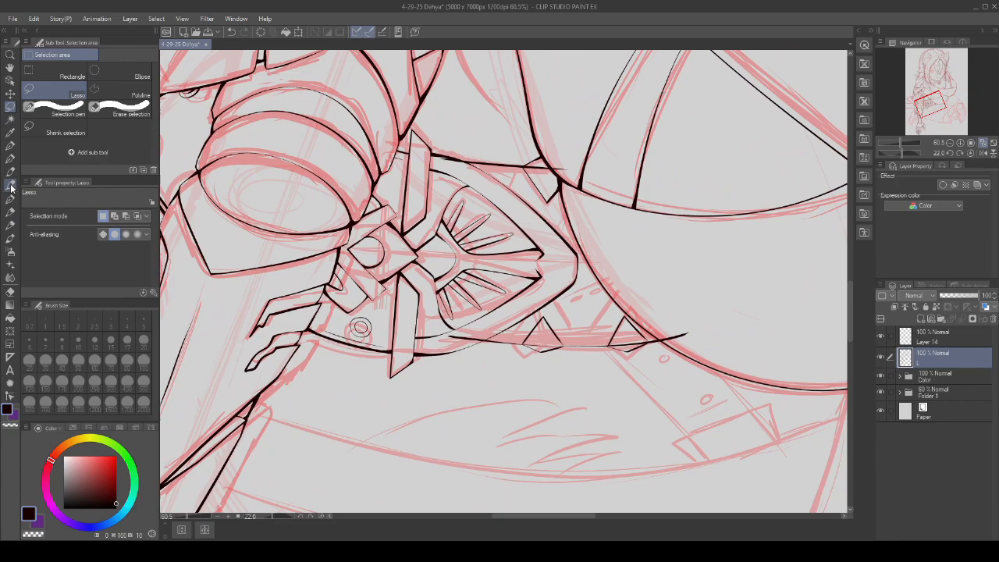
left_click(10, 187)
scroll(372, 353, "up", 2)
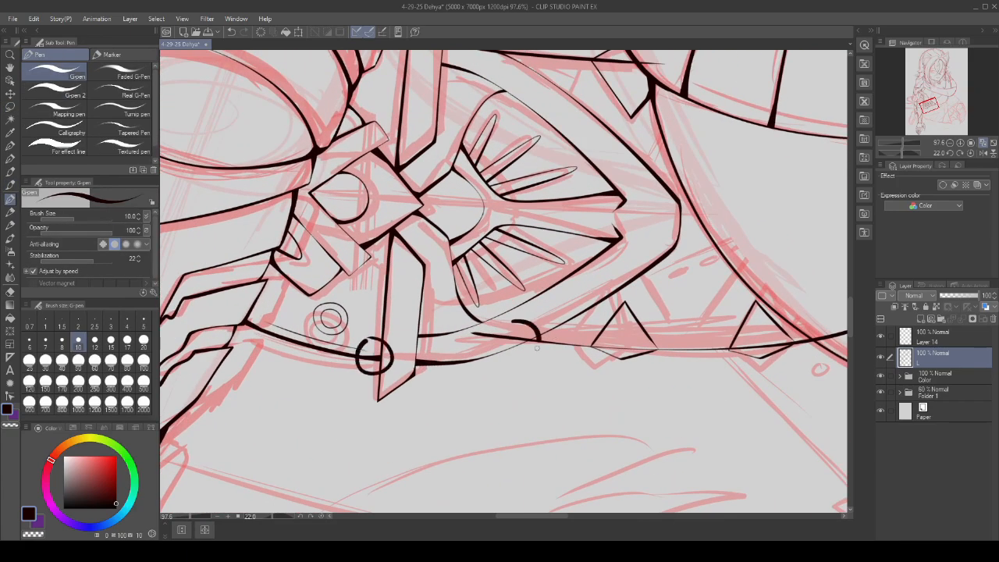
scroll(507, 321, "down", 3)
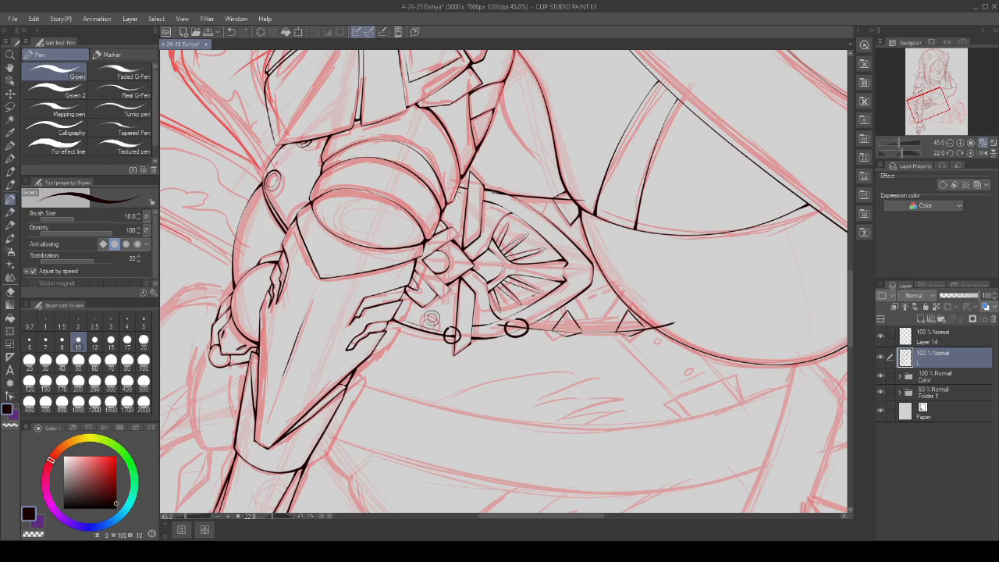
- Undo the marker circles, the pointed shape's adjustment and the lower strap line
scroll(432, 319, "up", 1)
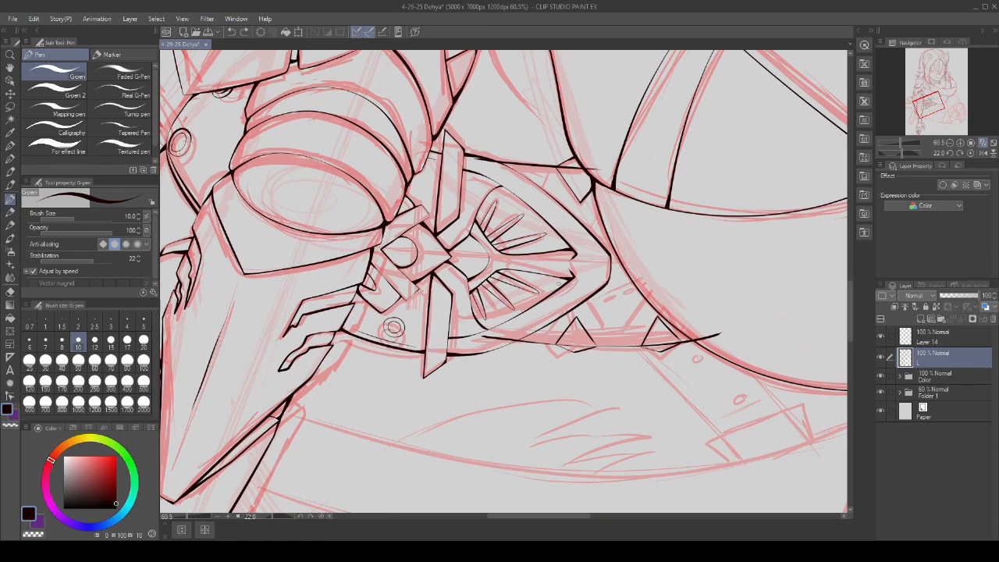
key("ctrl+z")
key("ctrl+z")
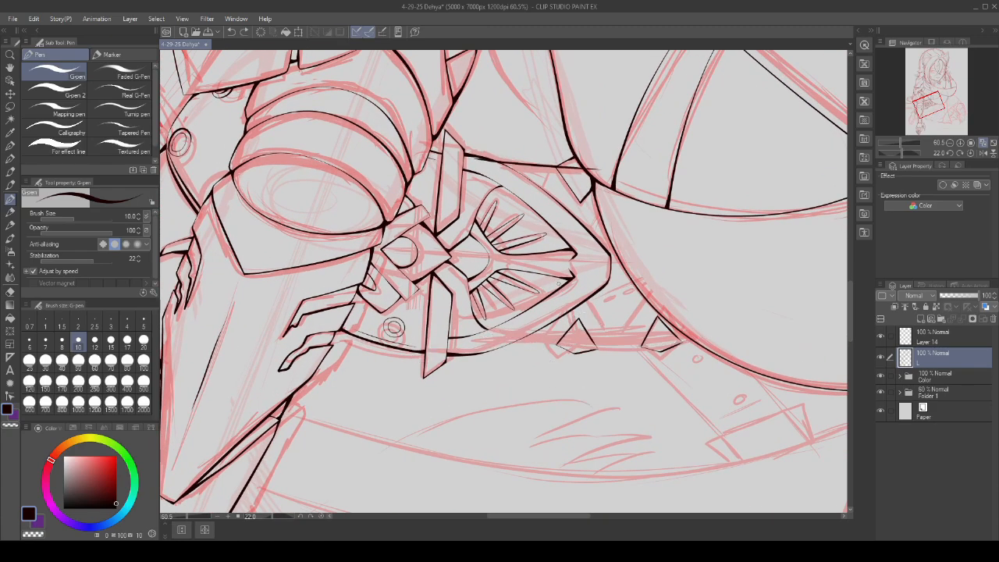
scroll(393, 328, "up", 2)
scroll(385, 311, "down", 3)
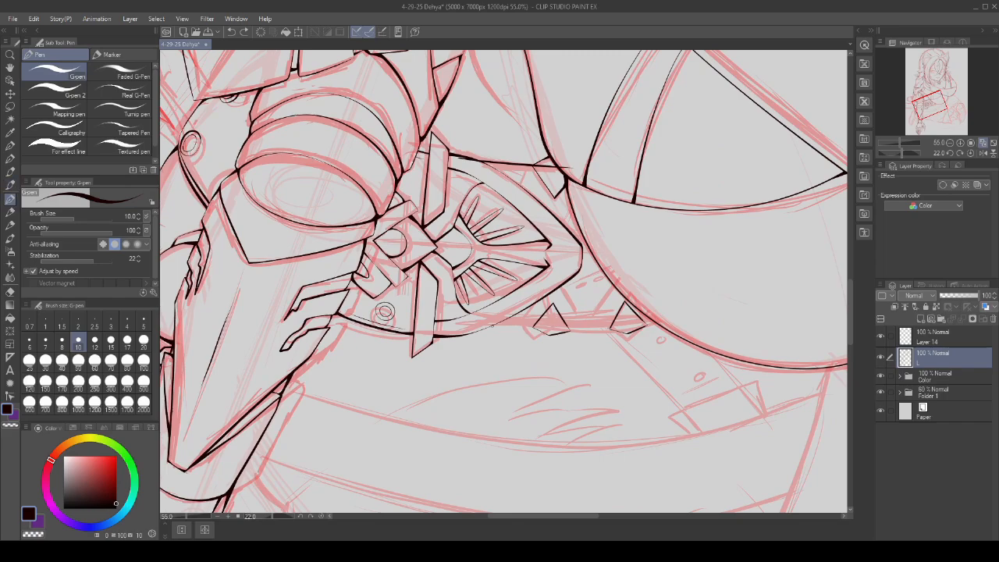
scroll(351, 316, "up", 1)
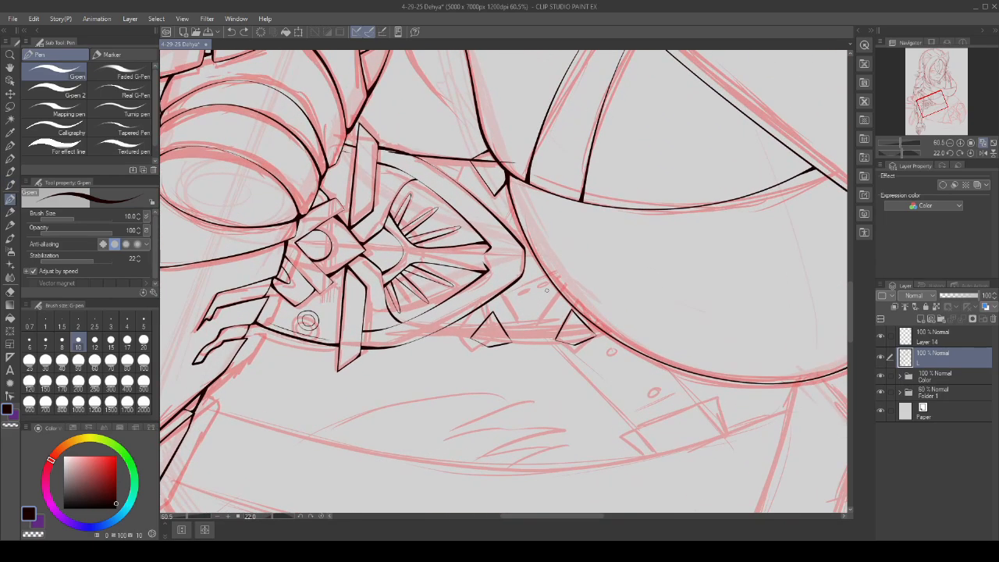
- Lasso both pointed shapes and move them together into the open area below the strap, clearing the selection
left_click_drag(307, 320, 330, 318)
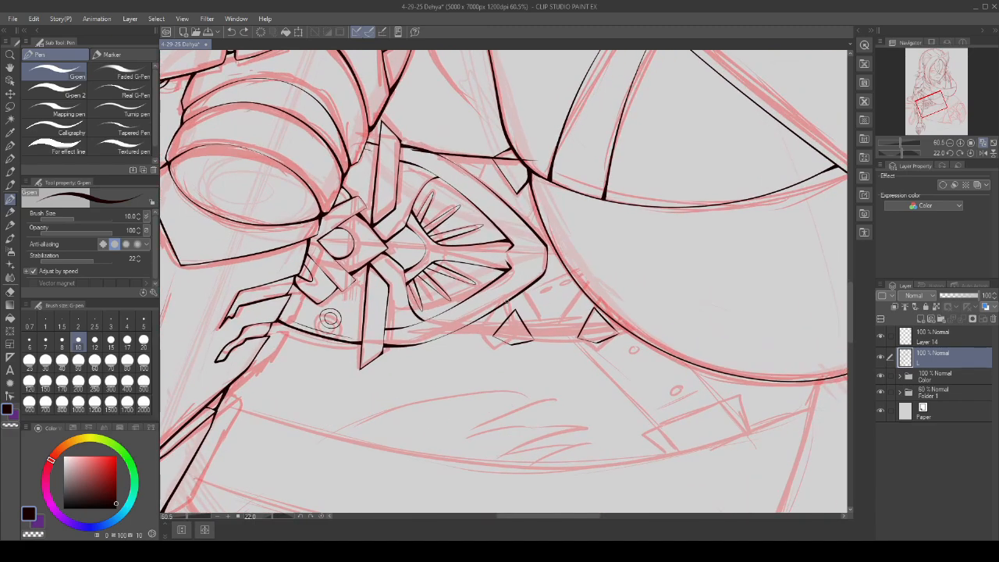
left_click(11, 109)
scroll(603, 314, "up", 8)
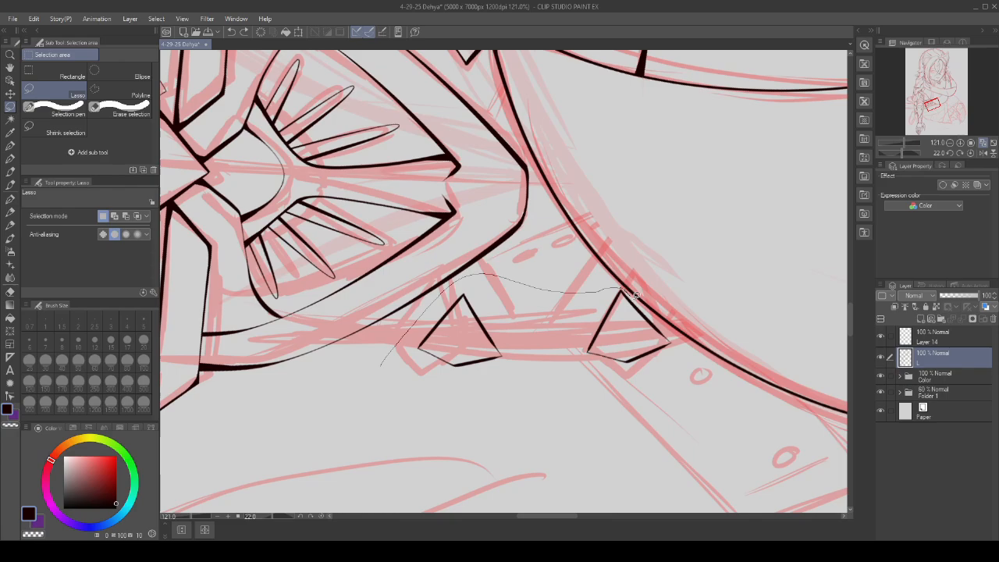
left_click_drag(514, 406, 422, 390)
scroll(499, 391, "down", 2)
left_click(585, 447)
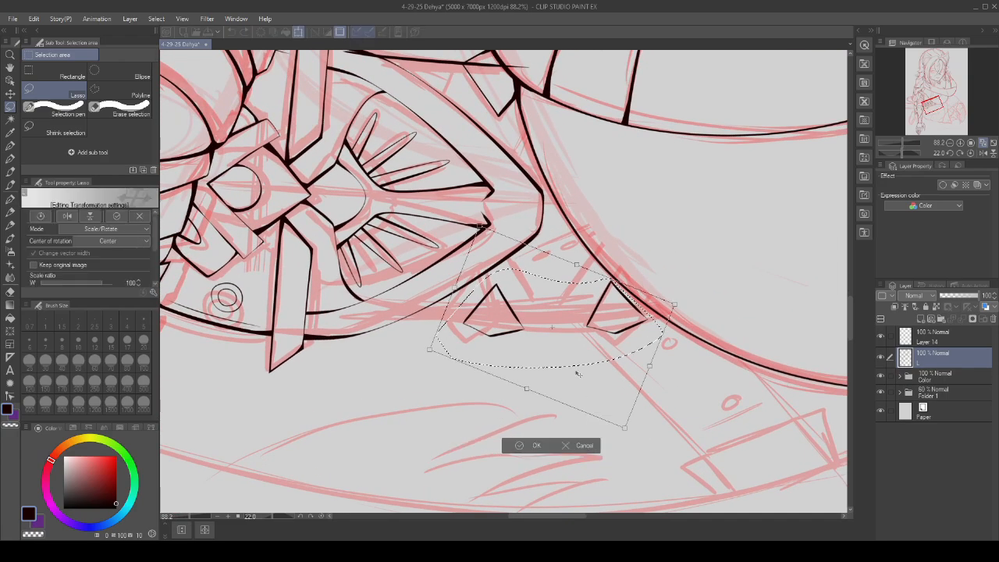
scroll(535, 437, "down", 3)
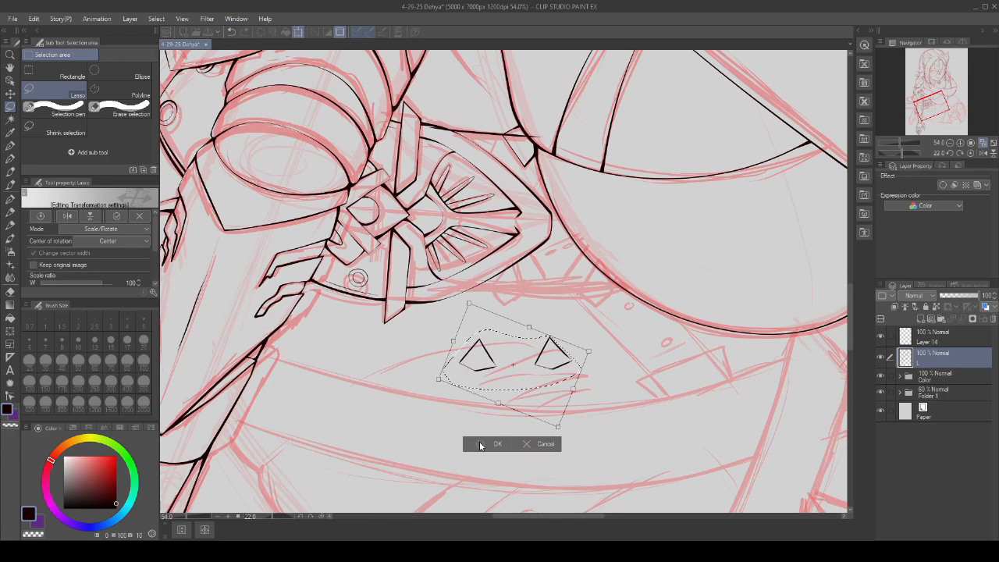
left_click(478, 442)
left_click(428, 443)
- On Layer 14, ink a long curved lower strap edge from the ornament's lower tab to past the chest outline
scroll(530, 289, "up", 1)
left_click(898, 337)
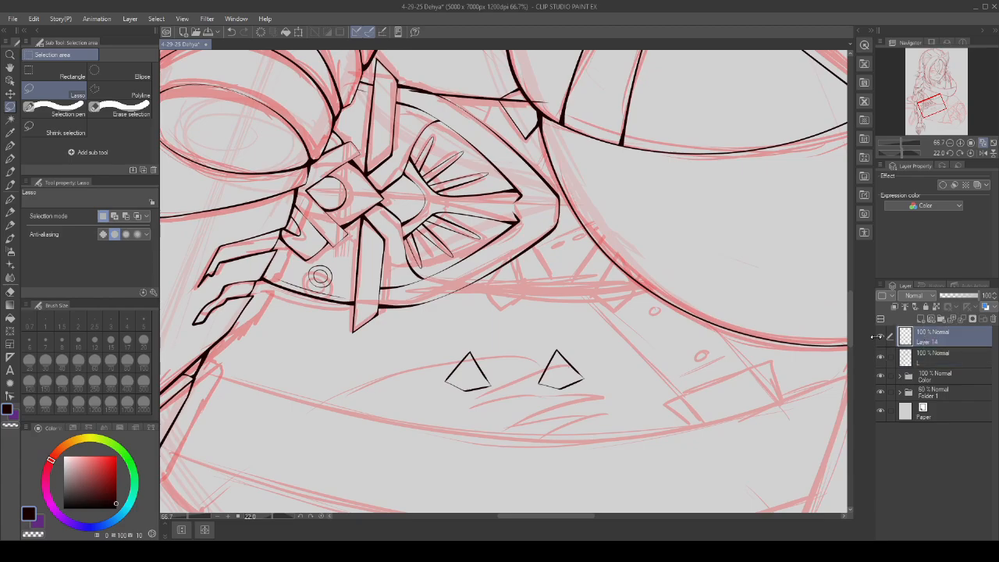
left_click(10, 198)
scroll(366, 303, "up", 2)
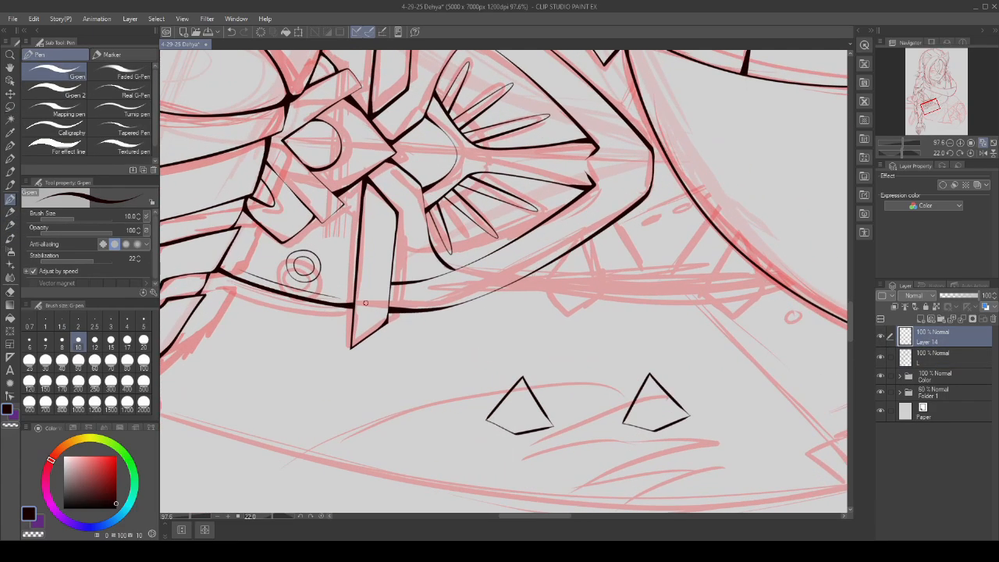
left_click_drag(571, 307, 811, 300)
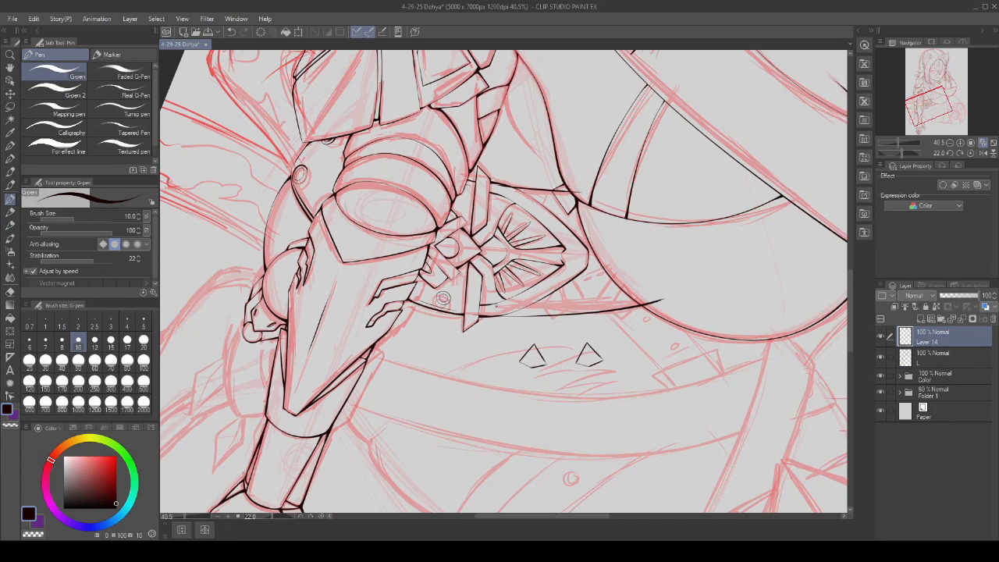
- Trim the lower strap line's overshoot at the ornament's tab and clean both strap lines' joins with the ornament's outline
scroll(476, 308, "up", 6)
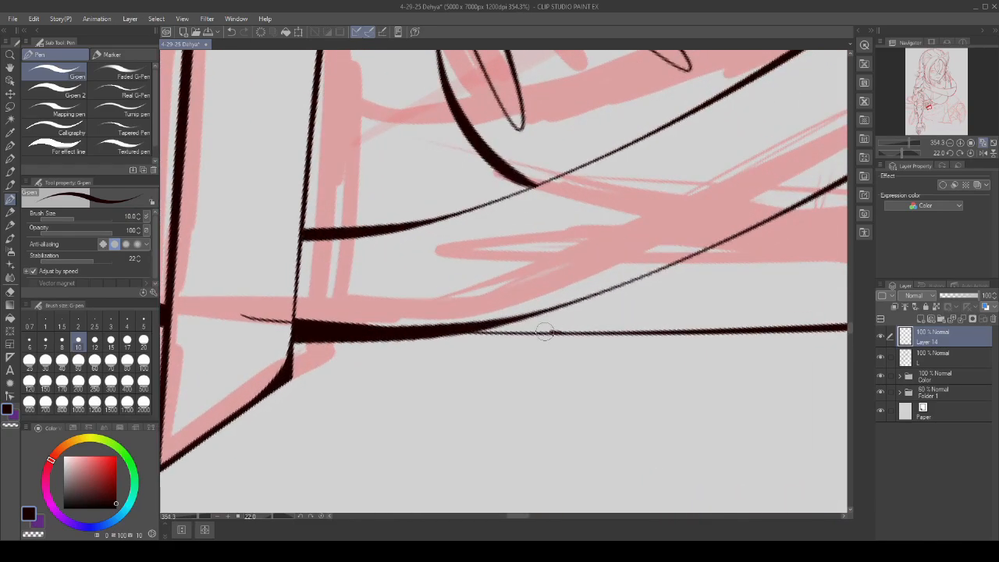
scroll(473, 331, "up", 2)
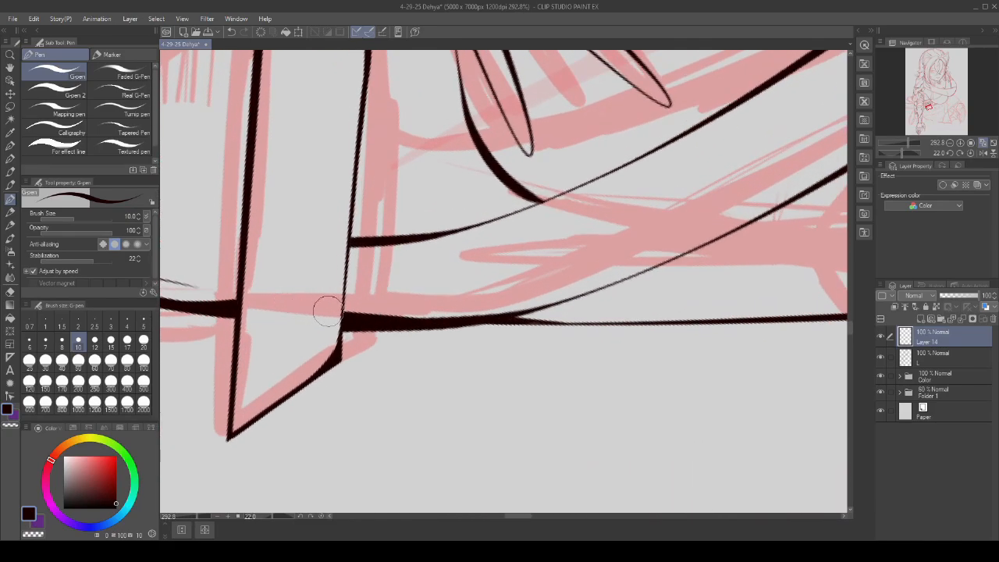
scroll(399, 328, "down", 8)
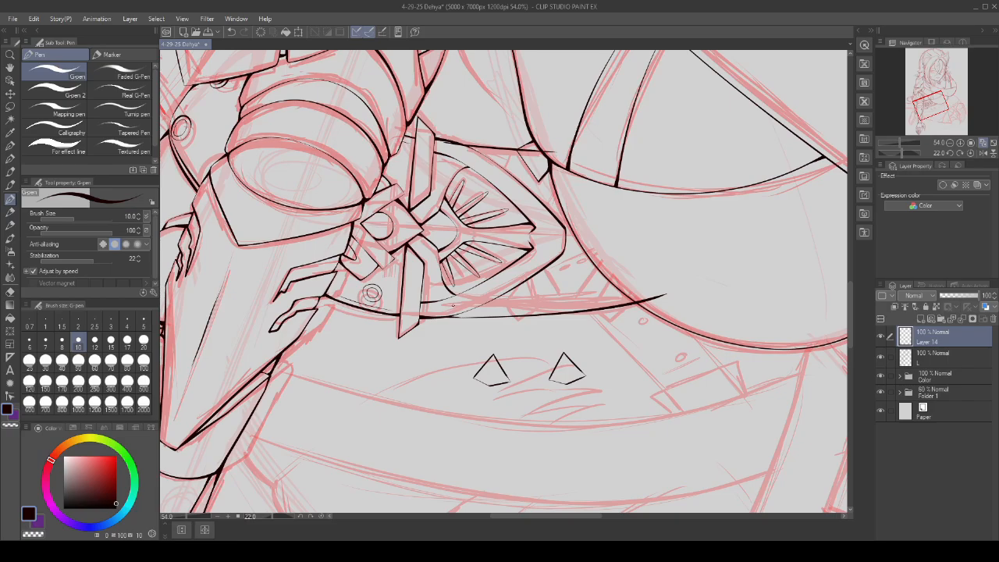
scroll(457, 303, "up", 6)
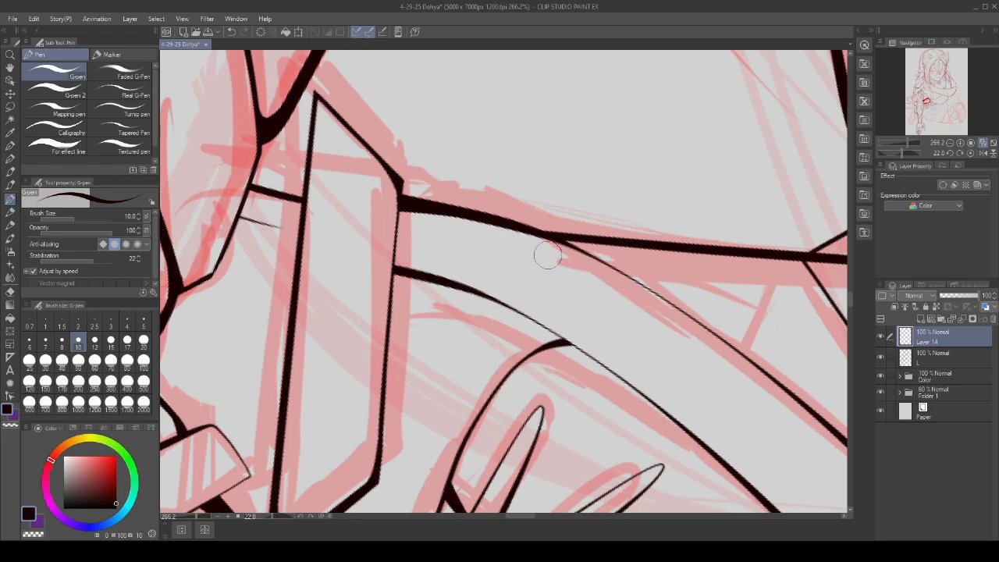
- Fill in the wedge-shaped joins where the upper and lower strap lines branch off the ornament's outline
scroll(528, 248, "up", 4)
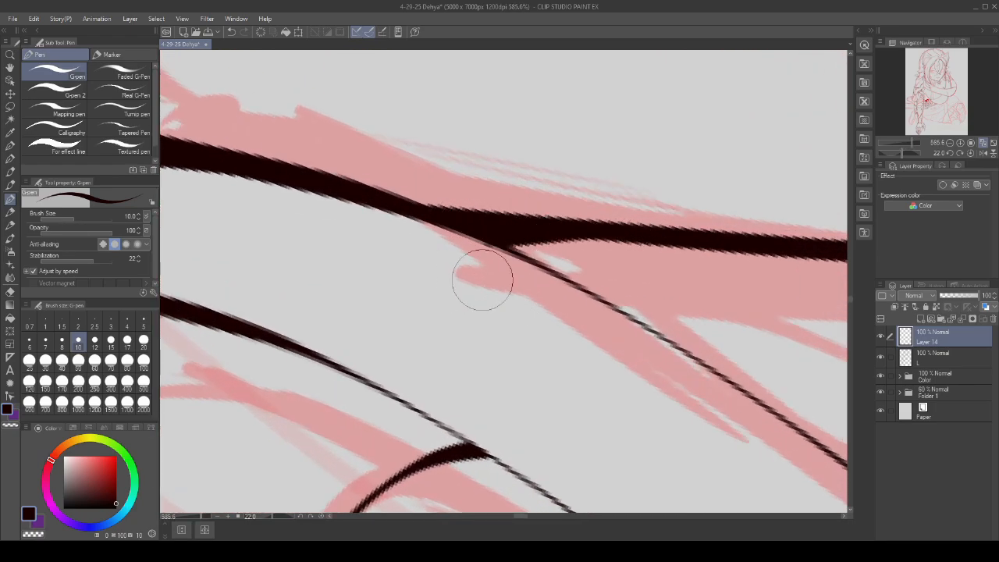
scroll(477, 277, "down", 5)
scroll(490, 230, "down", 2)
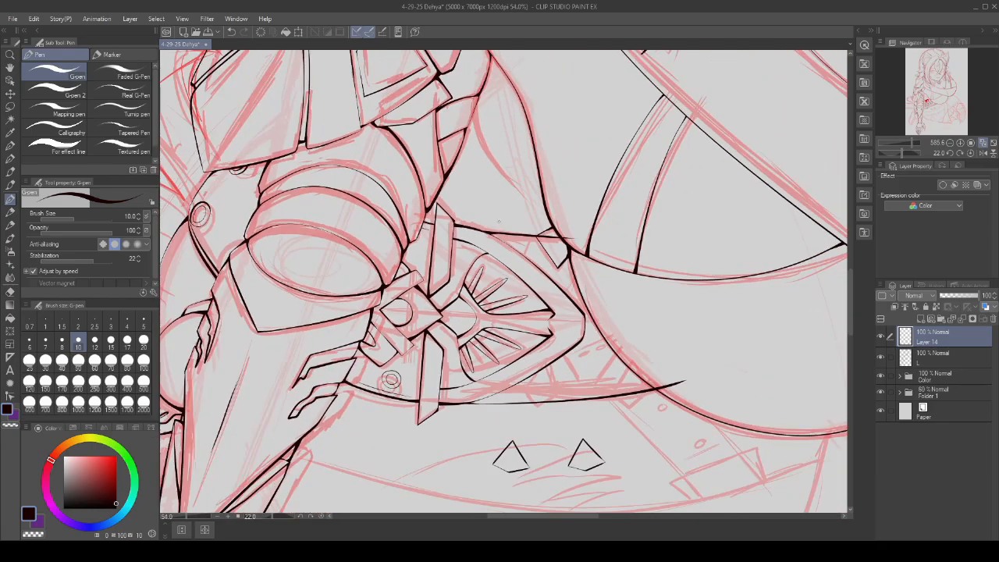
scroll(375, 326, "up", 4)
scroll(575, 319, "up", 4)
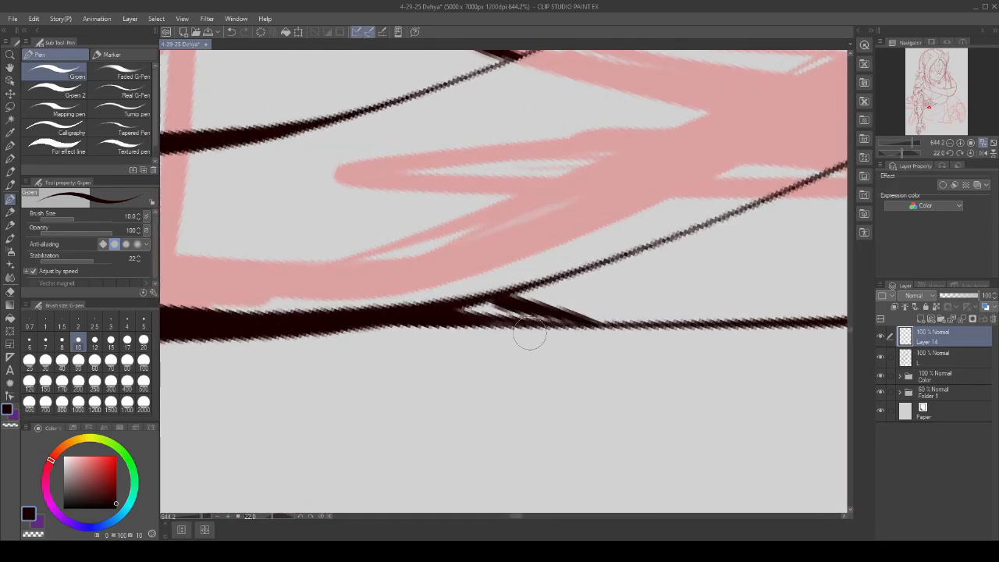
scroll(533, 311, "up", 1)
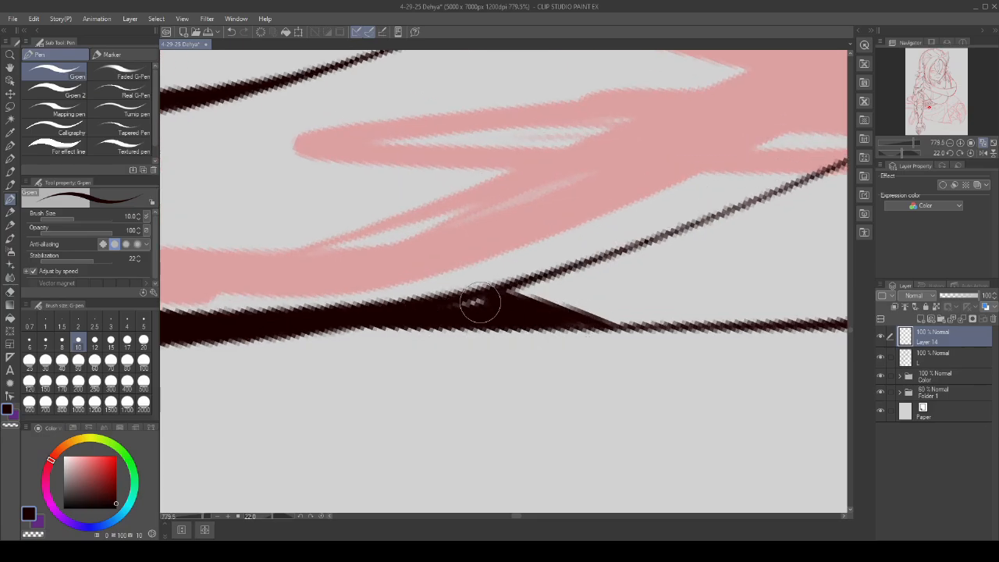
scroll(568, 320, "down", 10)
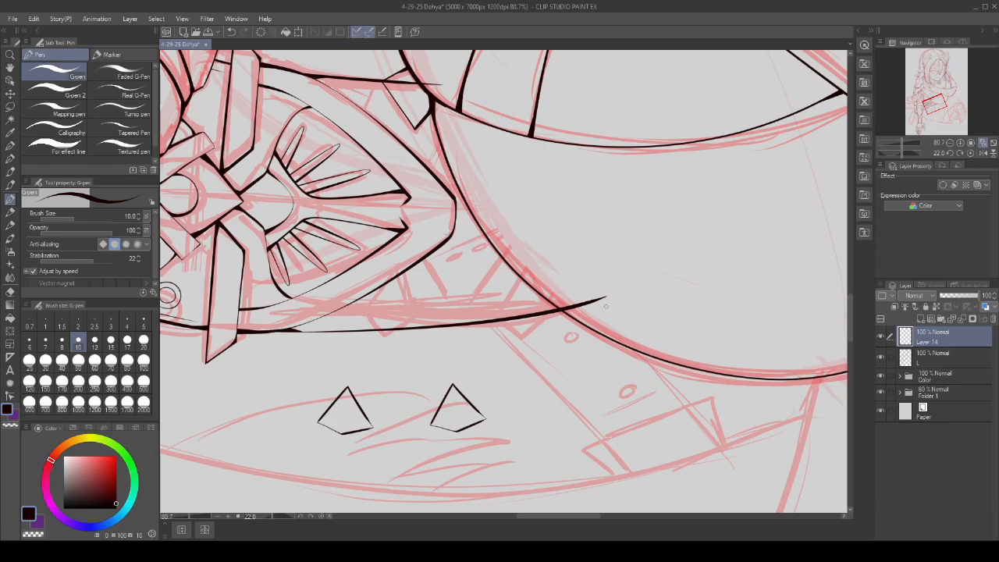
- Trim the lower strap line's overshoot at the chest outline and erase the upper strap line crossing its pointed tab
scroll(620, 303, "up", 5)
scroll(519, 302, "up", 2)
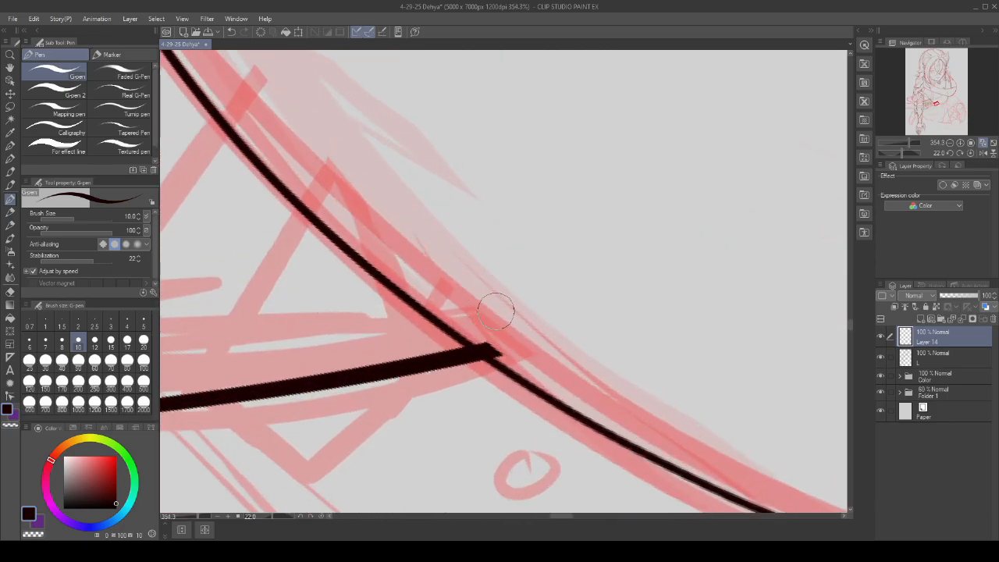
scroll(524, 345, "down", 3)
scroll(442, 188, "up", 2)
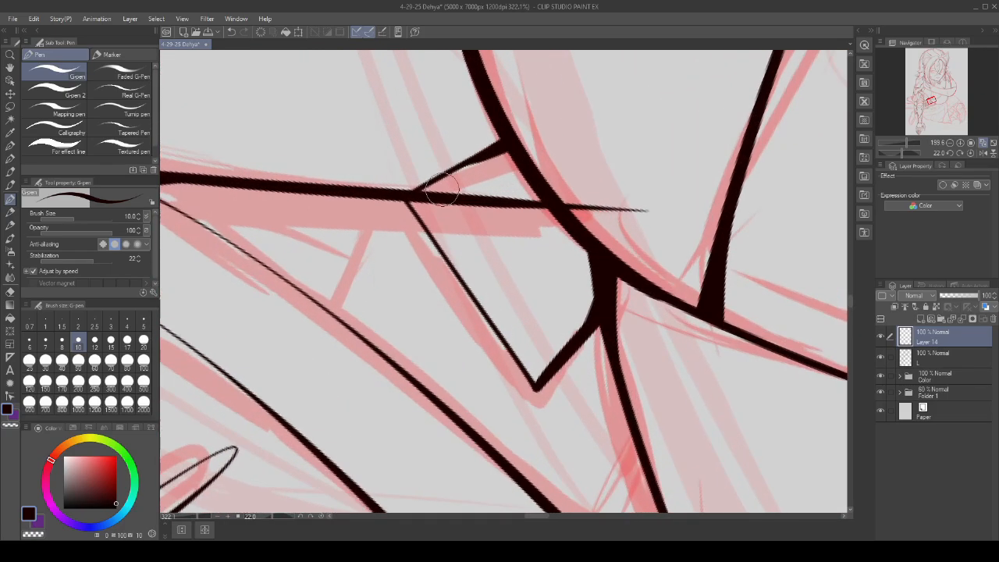
scroll(443, 189, "up", 2)
mouse_move(443, 195)
left_mouse_down()
mouse_move(417, 214)
mouse_move(438, 196)
mouse_move(703, 215)
left_mouse_up()
scroll(648, 169, "down", 6)
- Thicken the corner where the upper strap line meets the edges of the pointed tab
scroll(475, 183, "up", 5)
scroll(541, 203, "up", 4)
left_click_drag(578, 234, 555, 203)
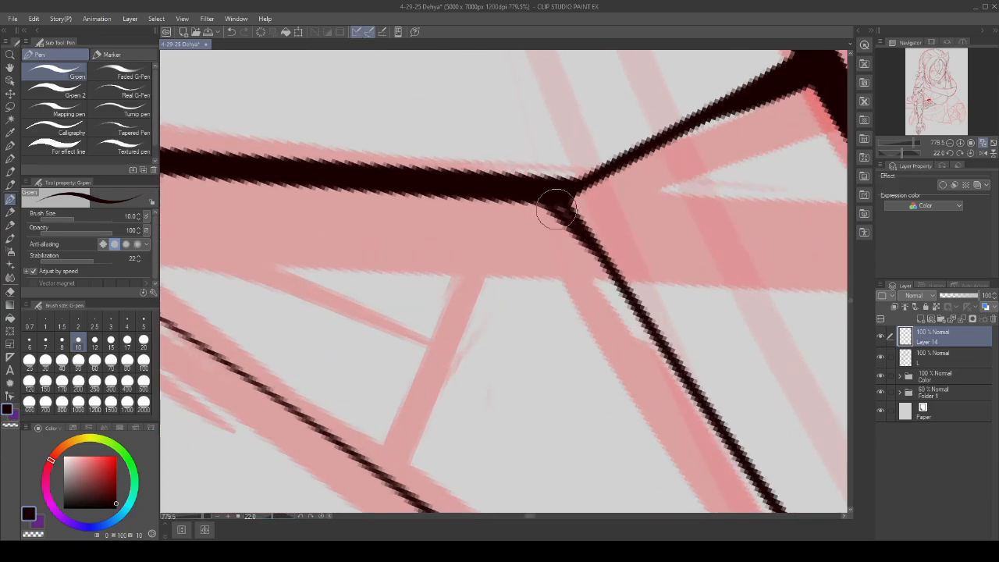
left_click_drag(593, 251, 557, 212)
scroll(435, 183, "down", 13)
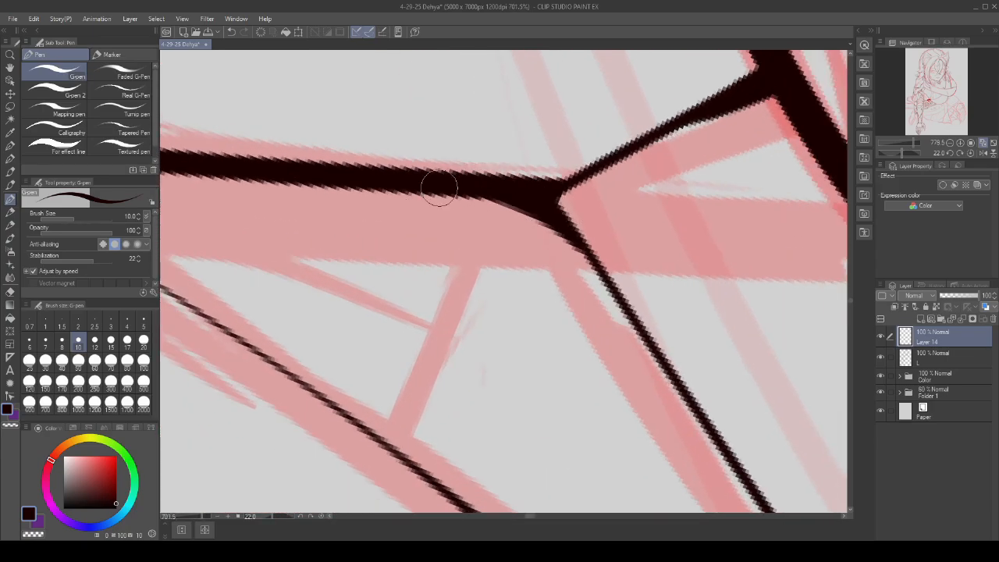
- Thicken the lower strap line's end where it joins the chest outline, undoing the excess stroke
scroll(571, 326, "up", 9)
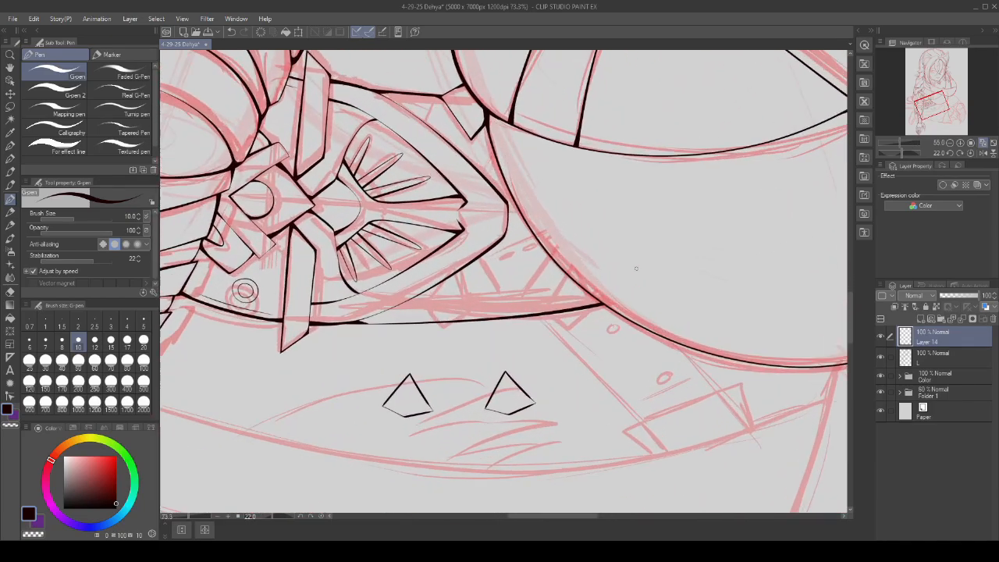
left_click_drag(571, 326, 637, 292)
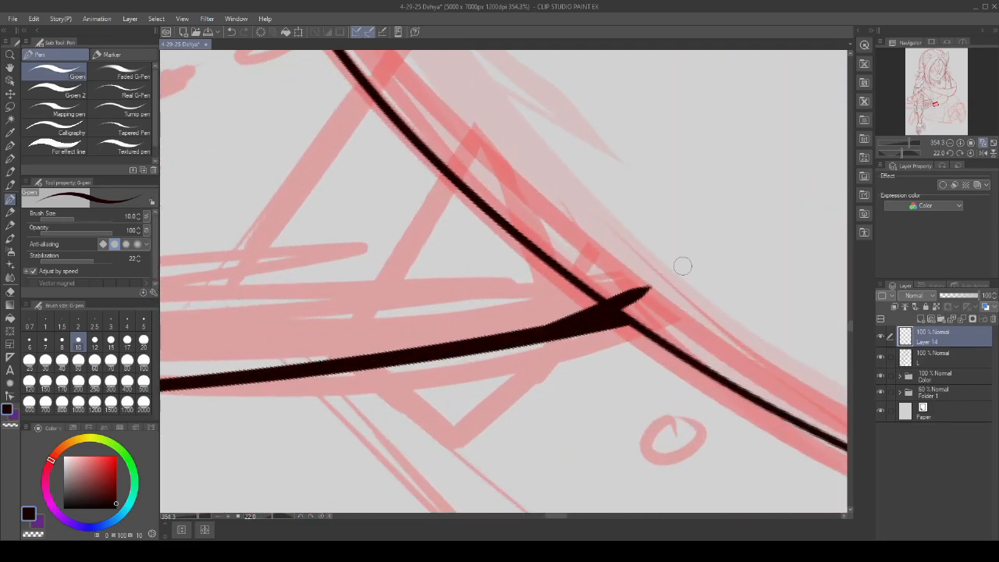
key("ctrl+z")
scroll(629, 258, "down", 8)
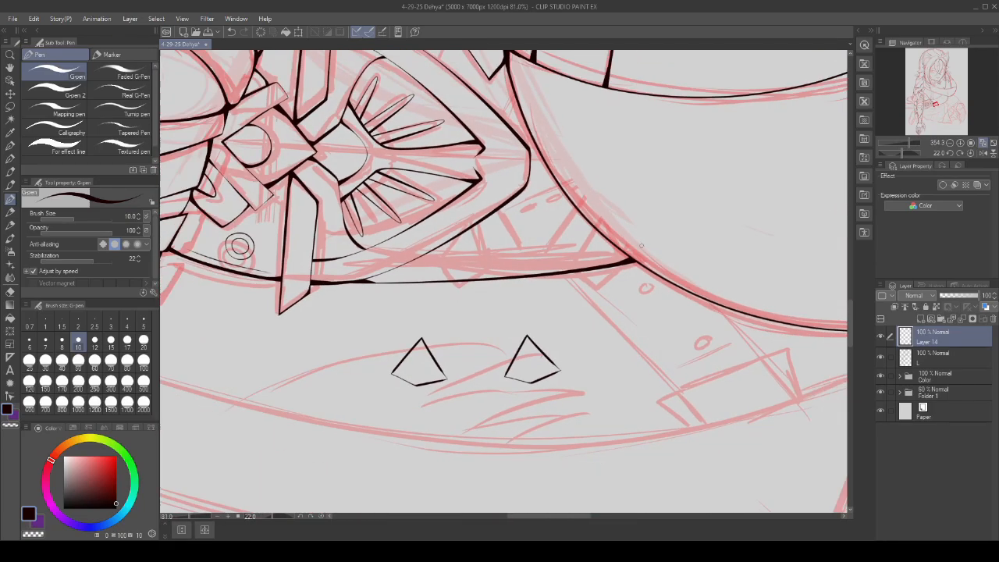
scroll(641, 246, "down", 2)
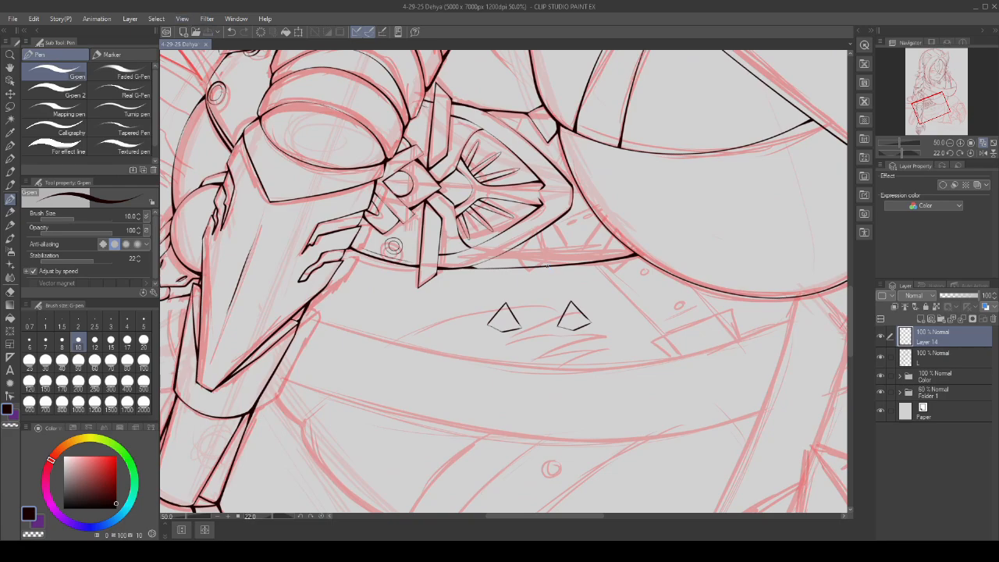
- On layer L, lasso both loose pointed shapes and move them up onto the lower strap line, clearing the selection
scroll(547, 266, "up", 1)
left_click(913, 358)
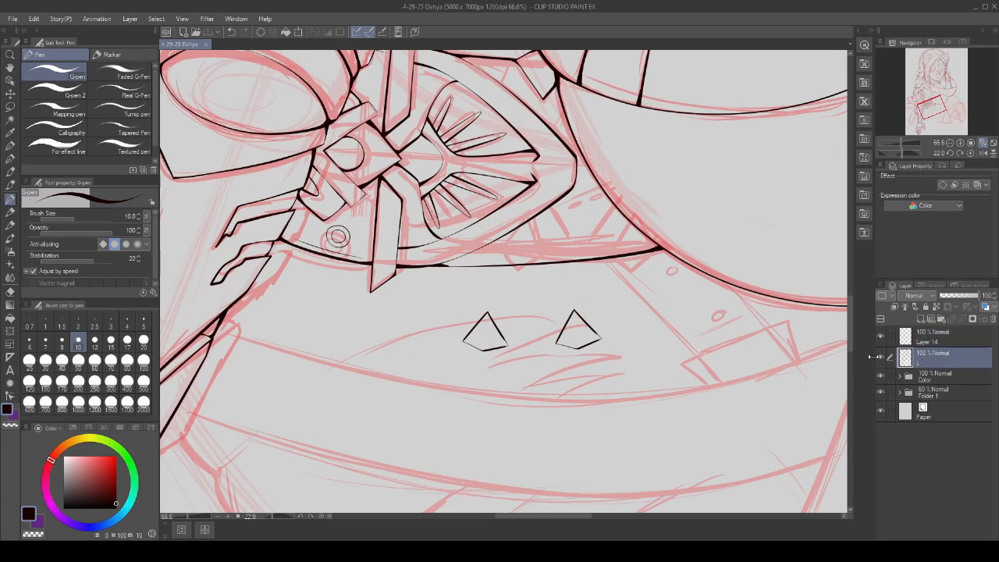
left_click(11, 107)
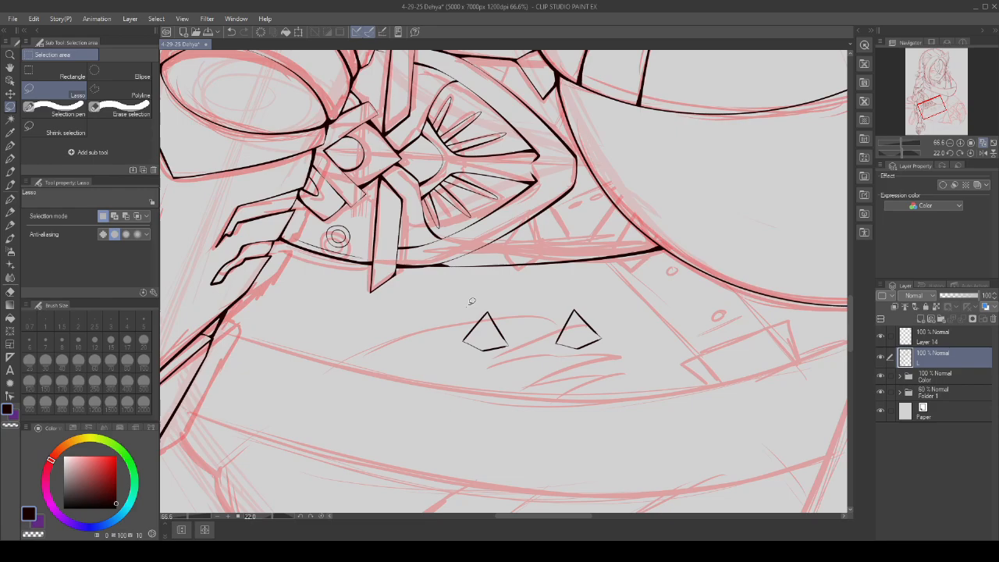
left_click_drag(472, 301, 452, 338)
left_click(571, 434)
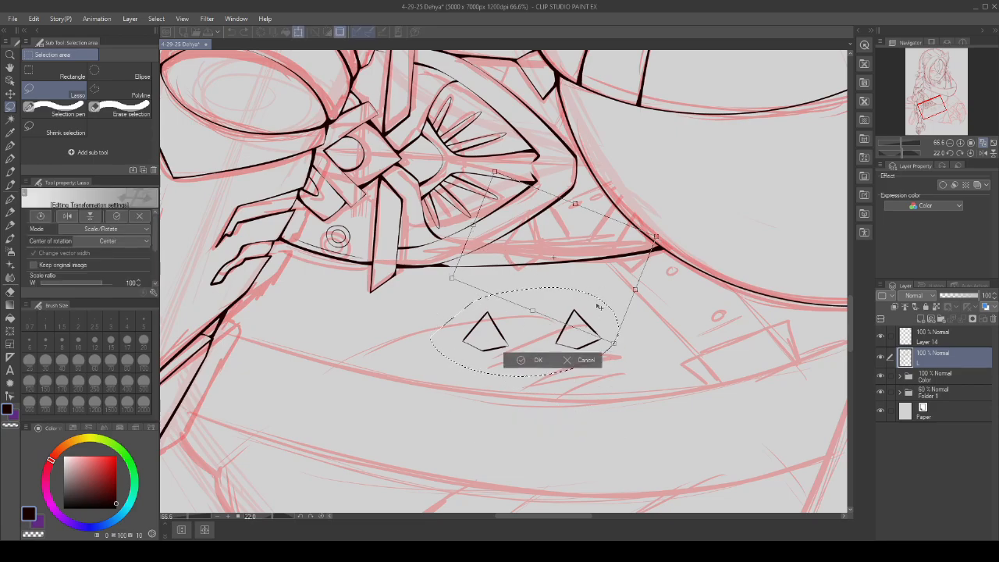
left_click_drag(546, 343, 601, 303)
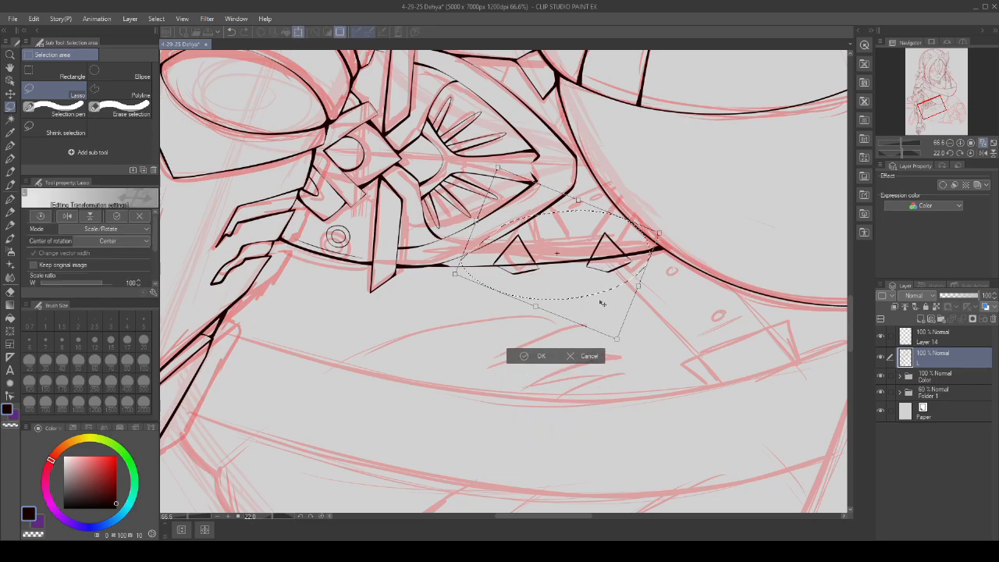
scroll(601, 305, "up", 2)
key("Return")
key("ctrl+d")
scroll(511, 276, "up", 2)
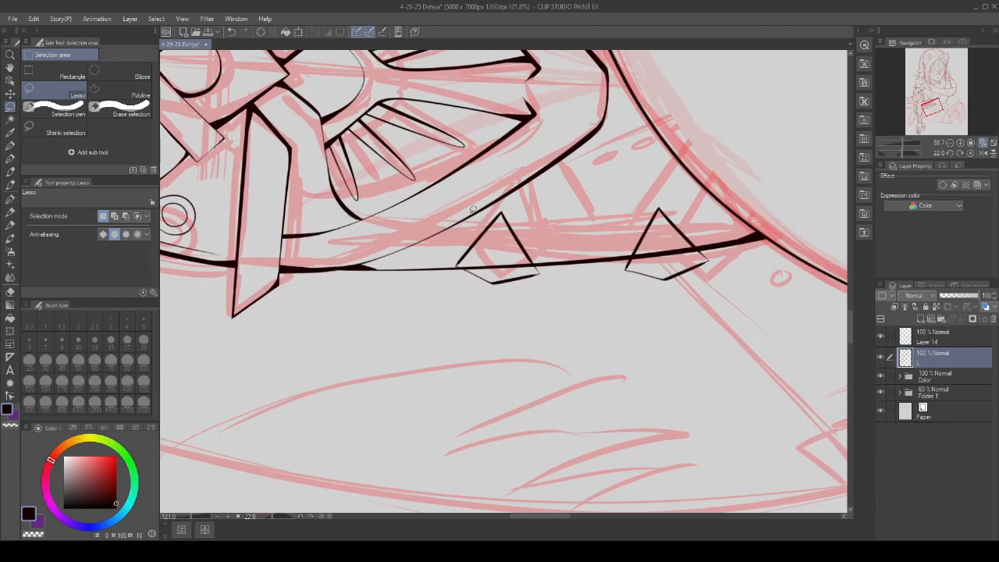
left_click_drag(460, 222, 458, 240)
left_click(537, 352)
left_click_drag(546, 331, 536, 306)
left_click(522, 359)
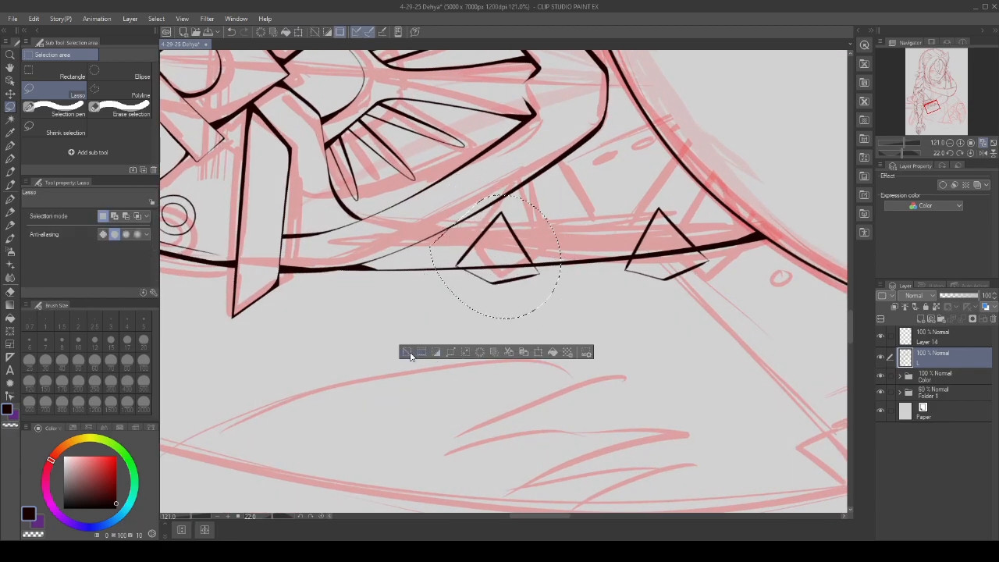
left_click(407, 352)
- Lasso the pointed shape nearer the ornament, rotate and nudge it to follow the lower strap line, and deselect
scroll(402, 328, "up", 3)
left_click_drag(551, 198, 414, 343)
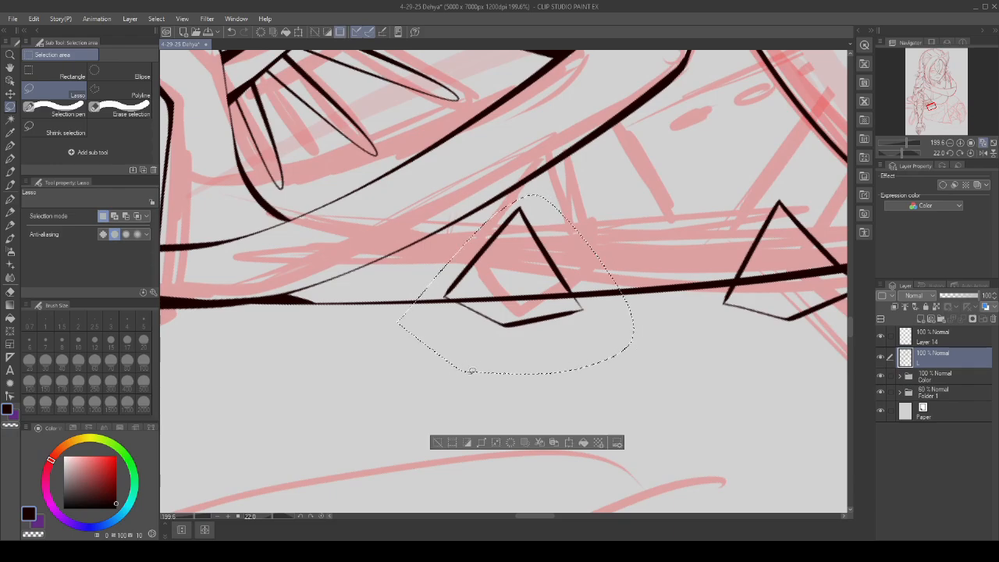
left_click(569, 442)
left_click_drag(582, 187, 596, 198)
left_click_drag(601, 288, 605, 278)
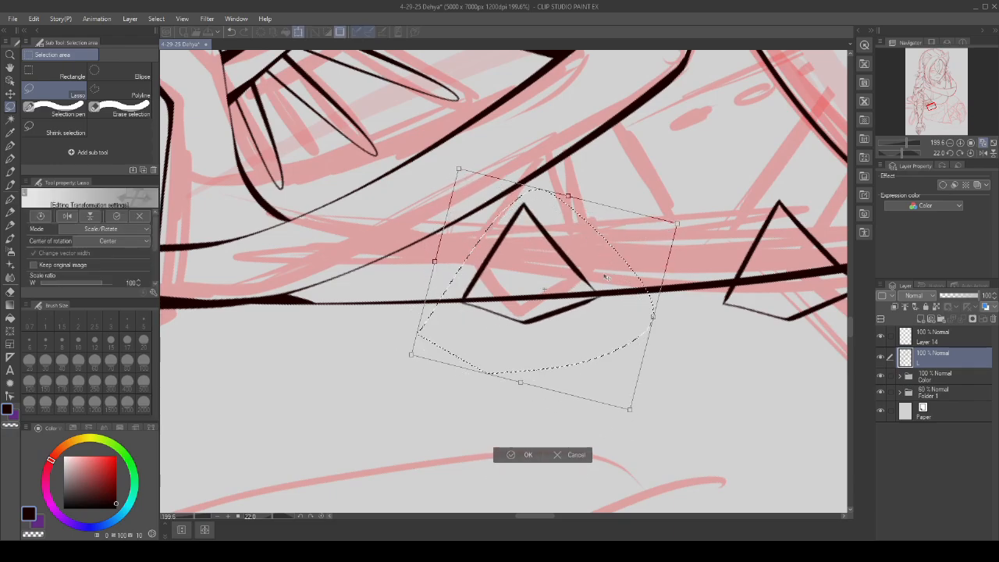
scroll(606, 278, "down", 3)
key("Return")
left_click(483, 384)
scroll(487, 363, "down", 5)
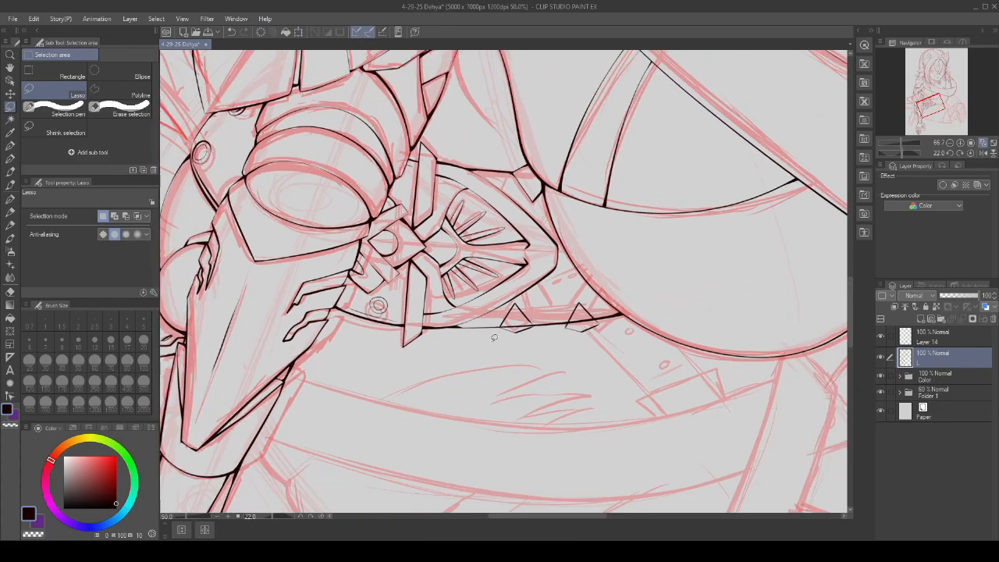
- Lasso the pointed shape nearer the ornament and slide it along the strap closer to the other one, clearing the selection
scroll(516, 336, "up", 3)
scroll(500, 321, "up", 2)
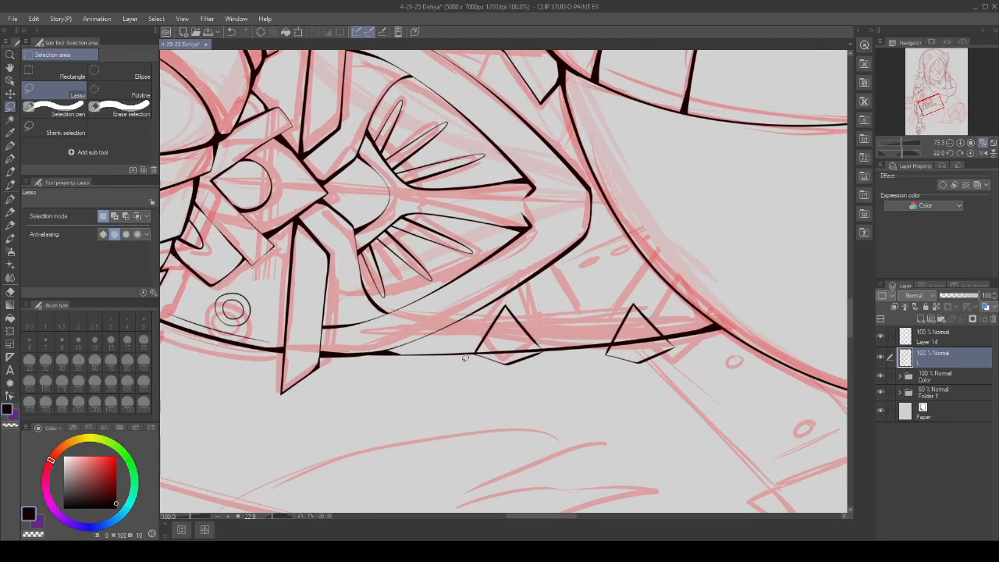
left_click_drag(506, 297, 466, 374)
left_click(556, 421)
scroll(547, 406, "down", 1)
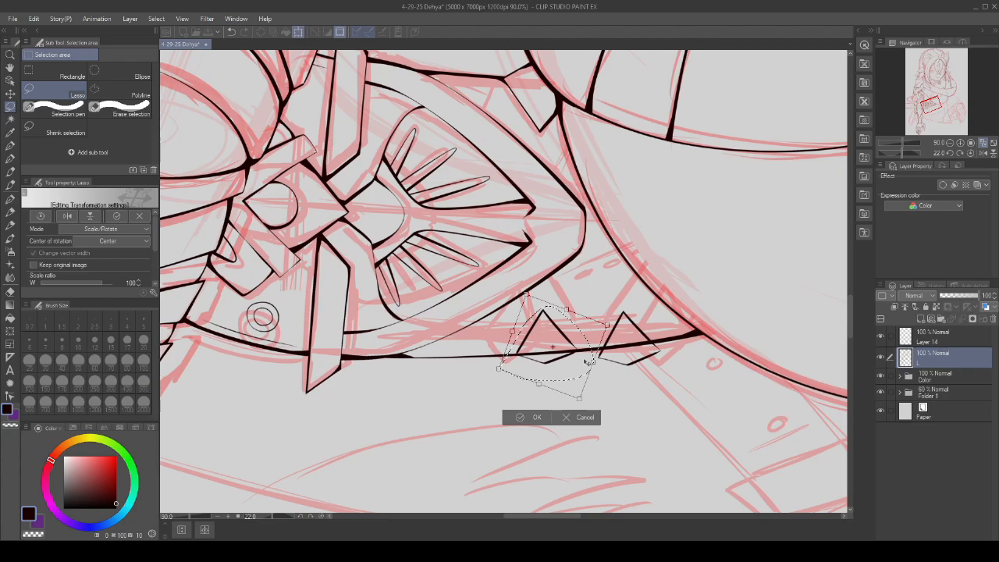
left_click(530, 418)
left_click(469, 417)
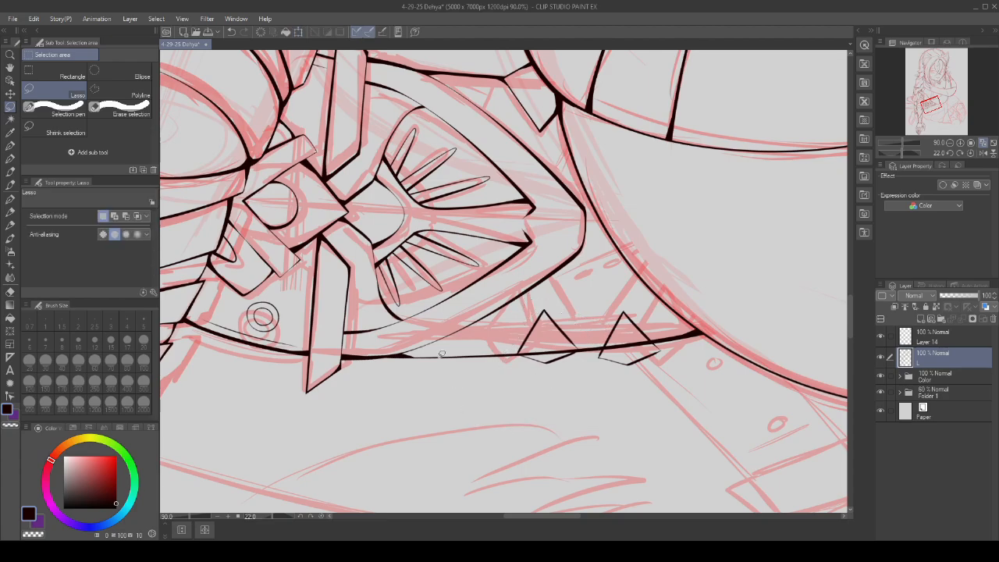
- Lasso the pointed shape nearer the chest and move it against the chest outline at the strap's end, clearing the selection
scroll(523, 315, "up", 2)
mouse_move(523, 316)
left_mouse_down()
mouse_move(512, 349)
mouse_move(609, 346)
mouse_move(640, 331)
left_mouse_up()
left_click(597, 439)
left_click(576, 422)
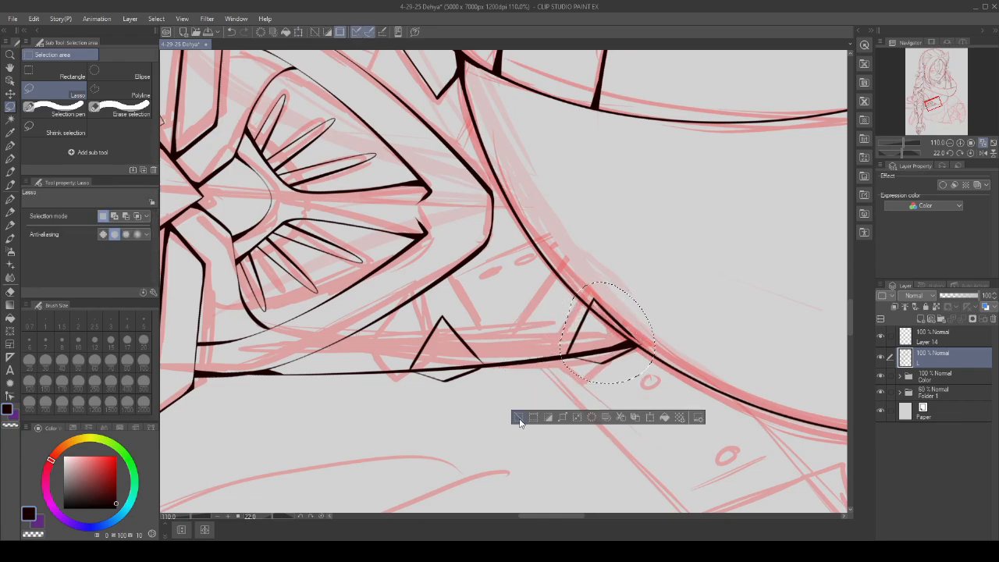
scroll(670, 318, "up", 3)
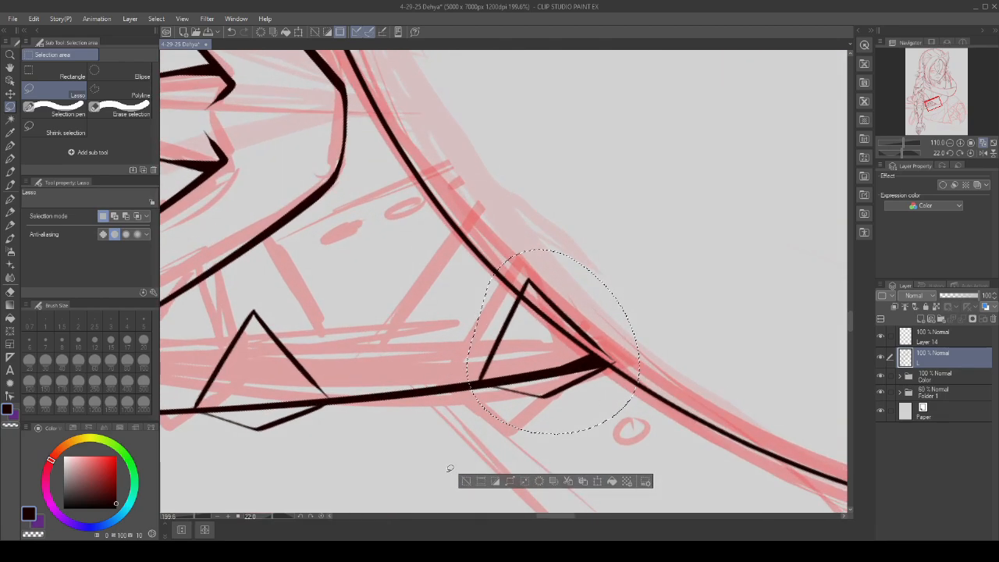
key("ctrl+d")
- Erase the parts of the pointed tab that extend past the chest outline with the G-pen
scroll(670, 318, "up", 3)
left_click(10, 199)
scroll(613, 351, "up", 3)
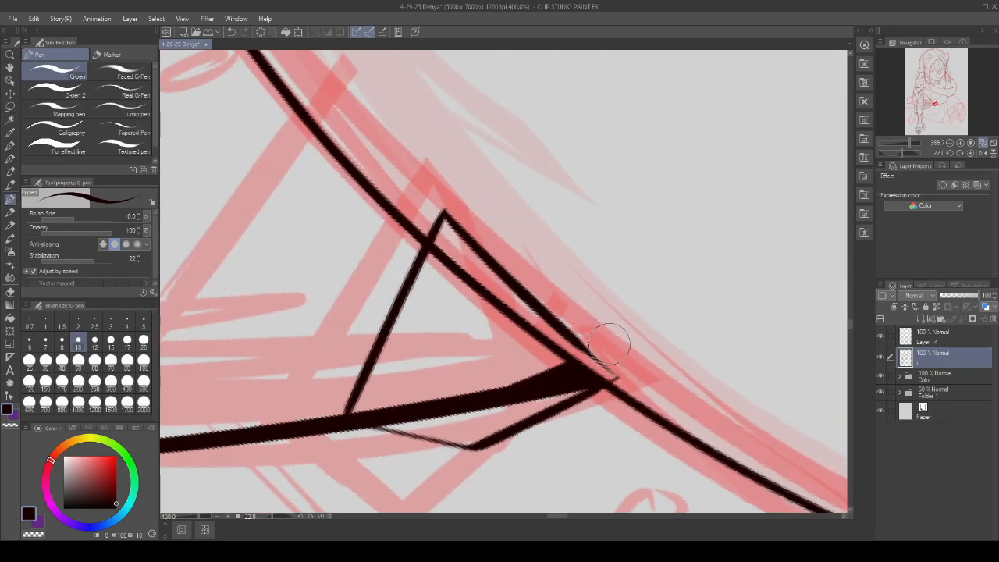
mouse_move(623, 368)
left_mouse_down()
mouse_move(529, 279)
mouse_move(501, 233)
mouse_move(501, 268)
mouse_move(538, 288)
mouse_move(447, 208)
left_mouse_up()
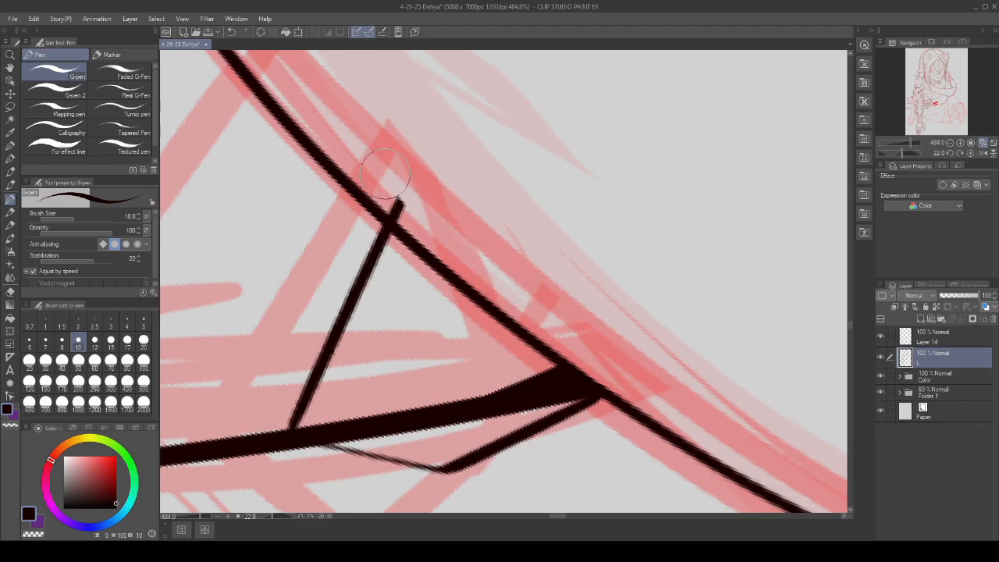
left_click_drag(400, 186, 409, 194)
scroll(483, 222, "down", 5)
- On Layer 14, erase the strap line running through the pointed tab beside the chest outline
key("alt+bracketright")
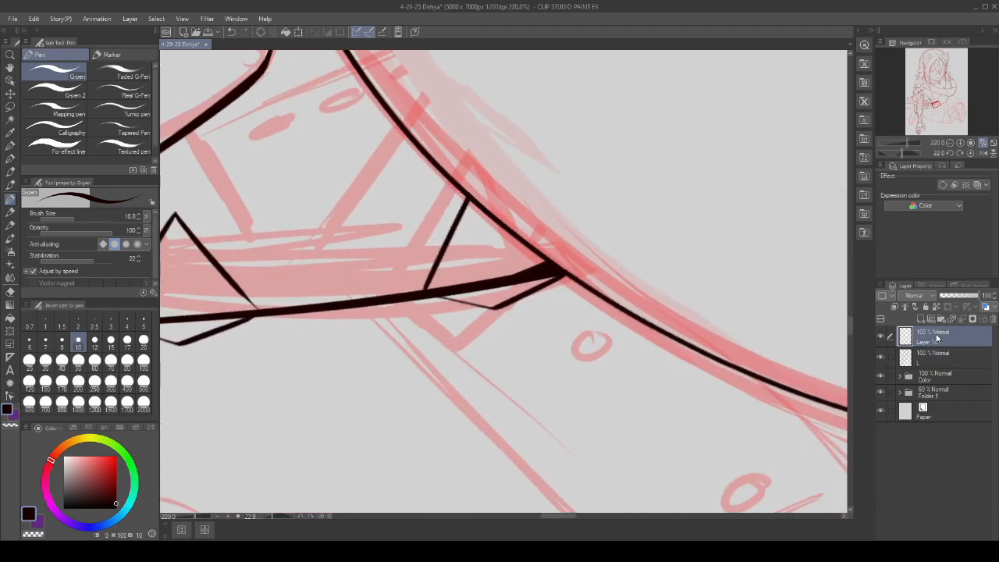
scroll(476, 273, "up", 2)
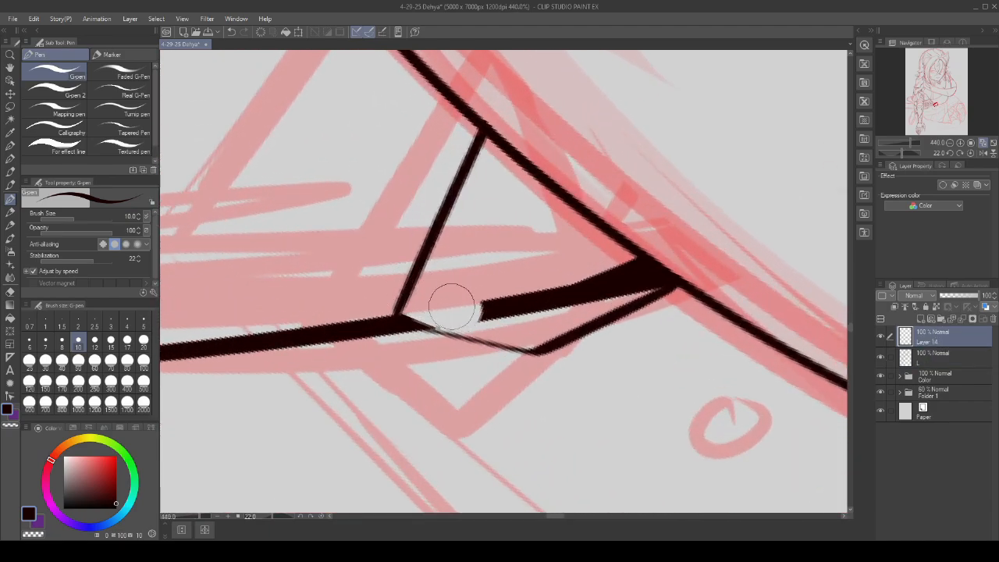
mouse_move(414, 306)
left_mouse_down()
mouse_move(493, 302)
mouse_move(560, 295)
mouse_move(657, 281)
mouse_move(648, 253)
left_mouse_up()
- Thicken the joins where the tab's lower and upper edges meet the chest outline
scroll(648, 252, "up", 4)
left_click_drag(504, 343, 632, 267)
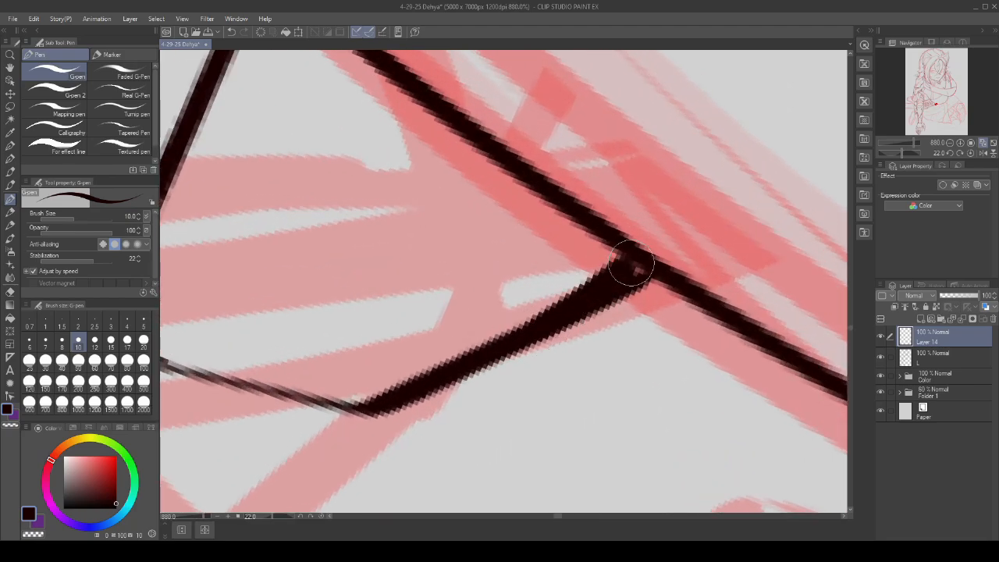
scroll(614, 361, "down", 4)
scroll(447, 192, "up", 4)
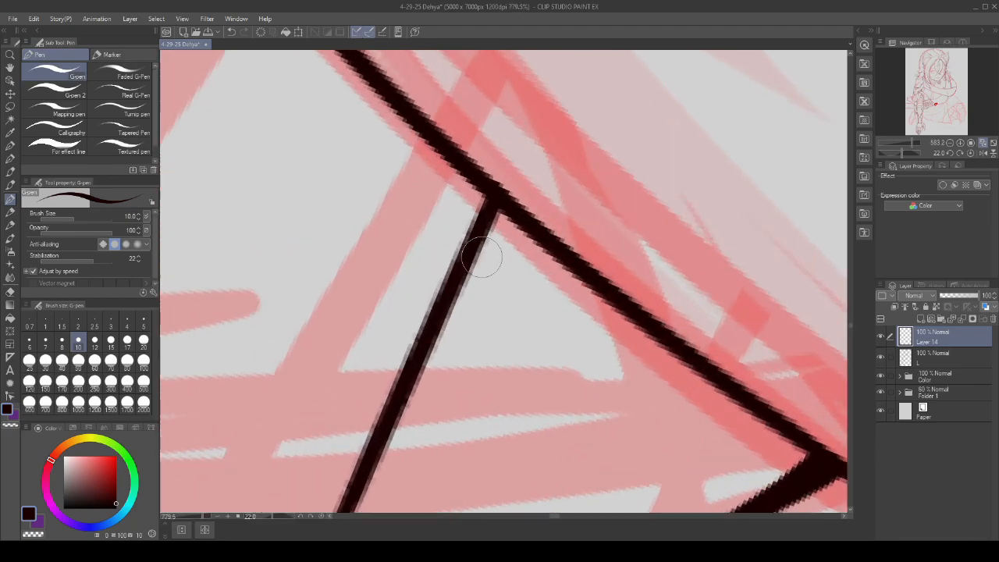
left_click_drag(439, 331, 499, 208)
scroll(499, 204, "down", 8)
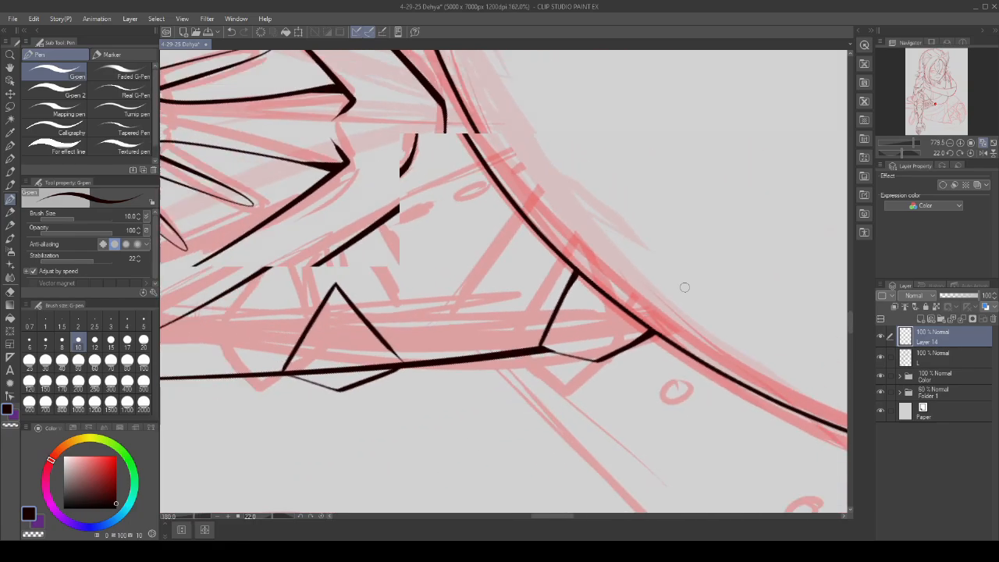
- Erase the remaining strap line running through the pointed tab nearer the belt ornament
scroll(461, 340, "up", 4)
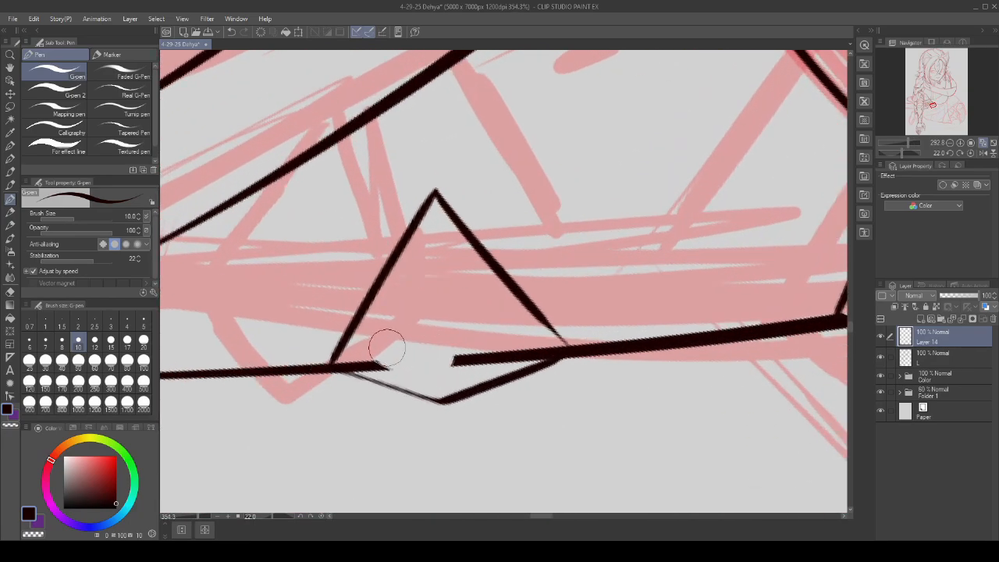
left_click_drag(419, 361, 539, 346)
scroll(526, 328, "down", 3)
scroll(495, 341, "down", 3)
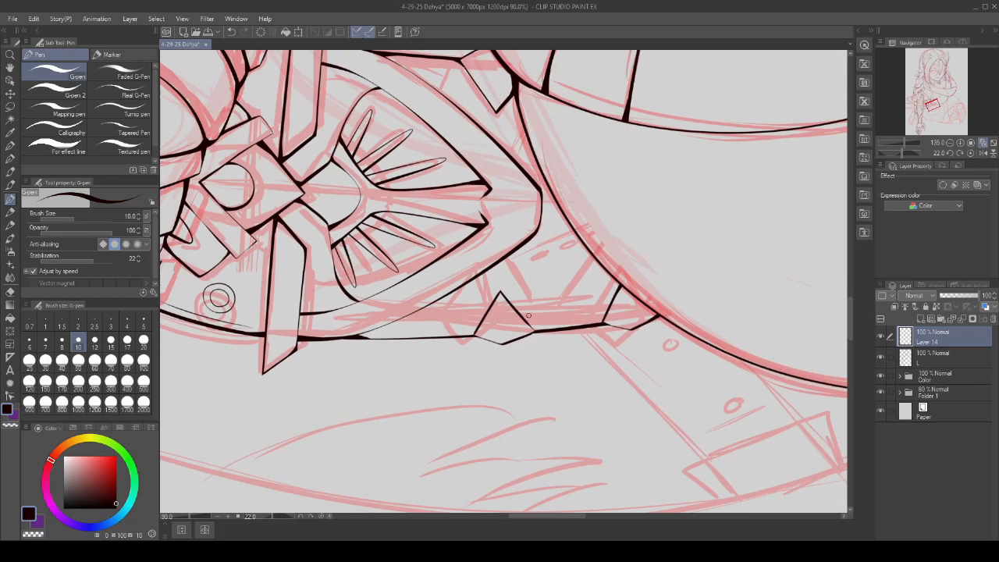
scroll(498, 334, "up", 6)
scroll(500, 334, "down", 4)
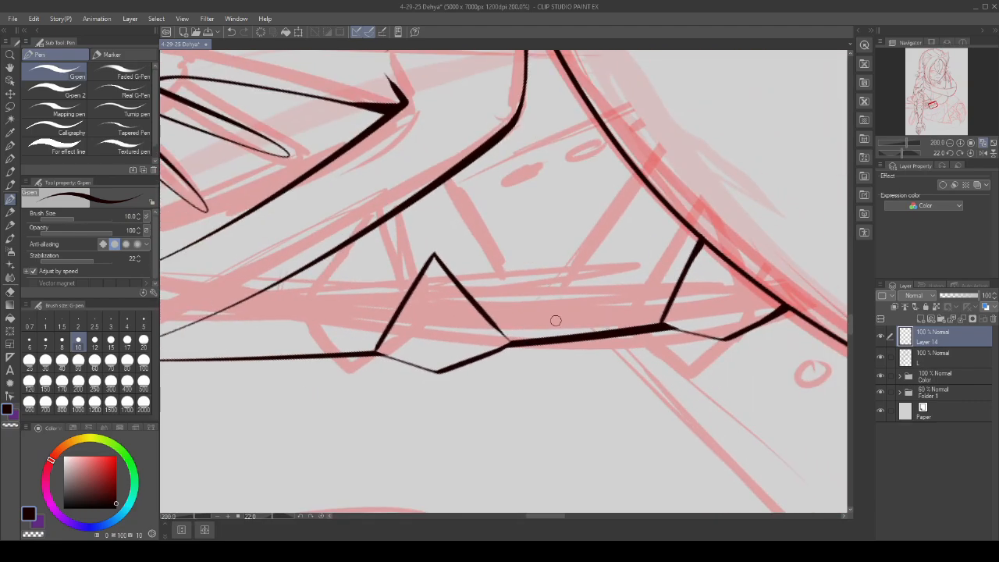
scroll(394, 319, "down", 2)
scroll(554, 317, "down", 3)
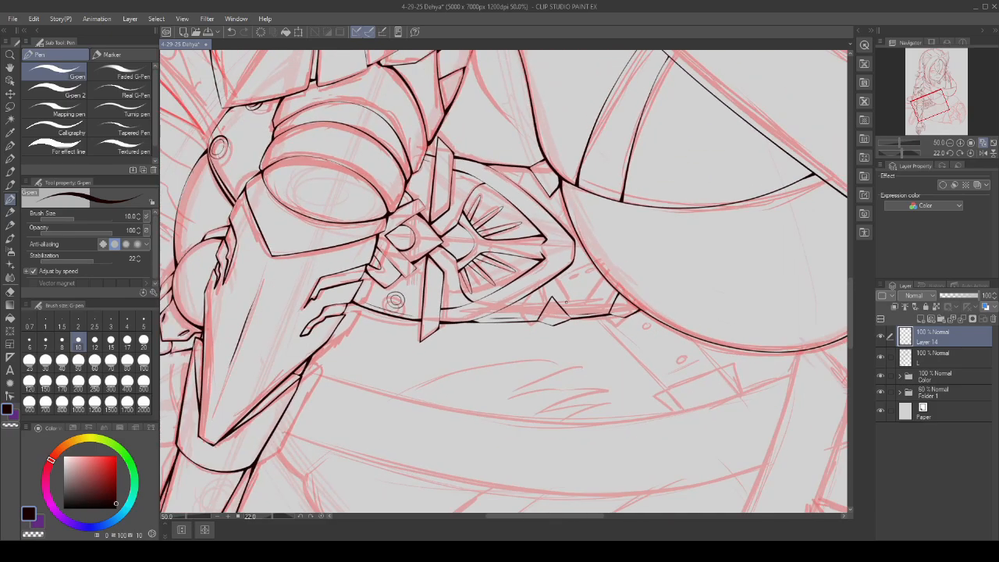
scroll(566, 303, "up", 5)
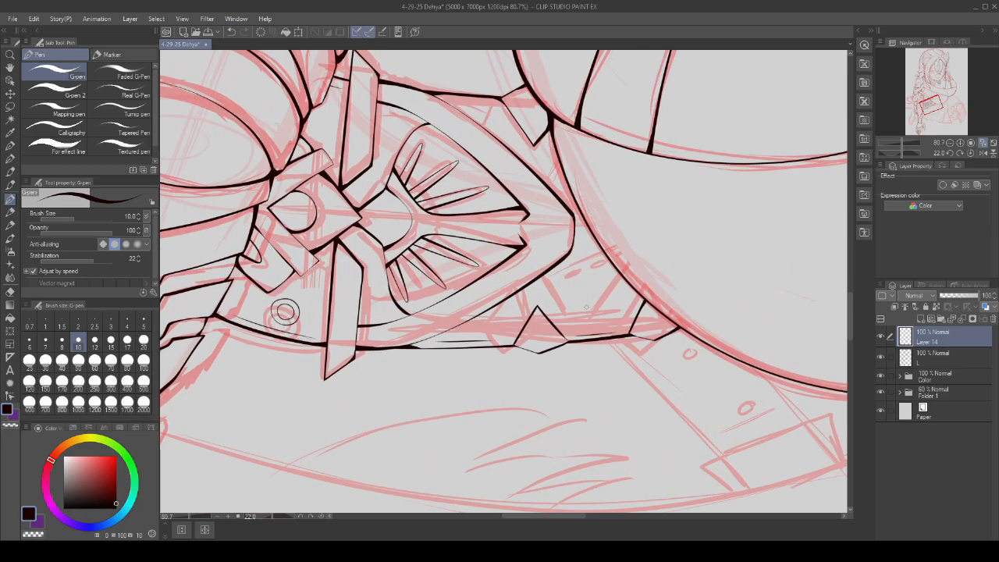
scroll(532, 338, "up", 3)
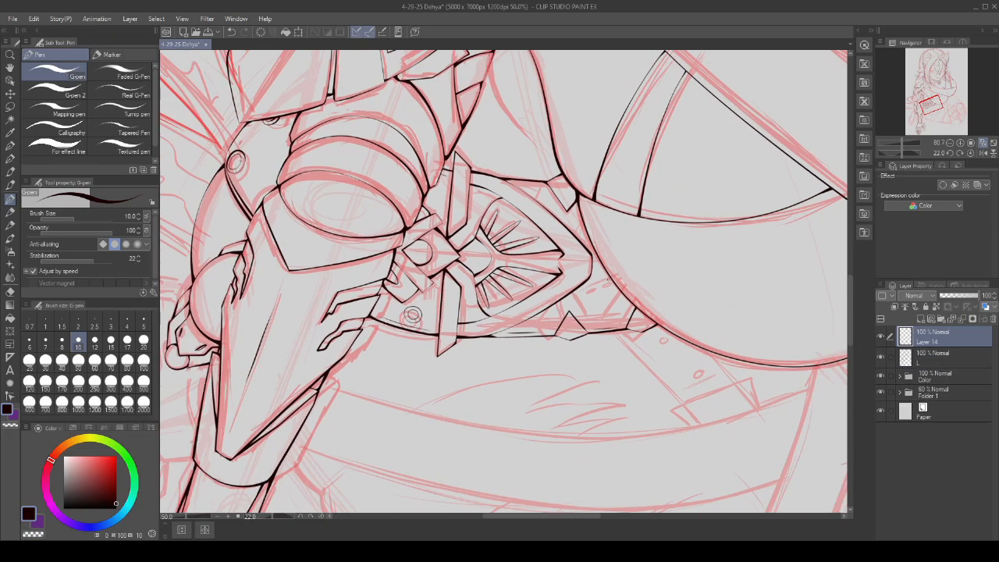
- Ink slanted lacing edges from the strap line up past the ornament's lower edge, with a crossing diagonal and a parallel stroke near the chest outline
left_click_drag(501, 373, 554, 287)
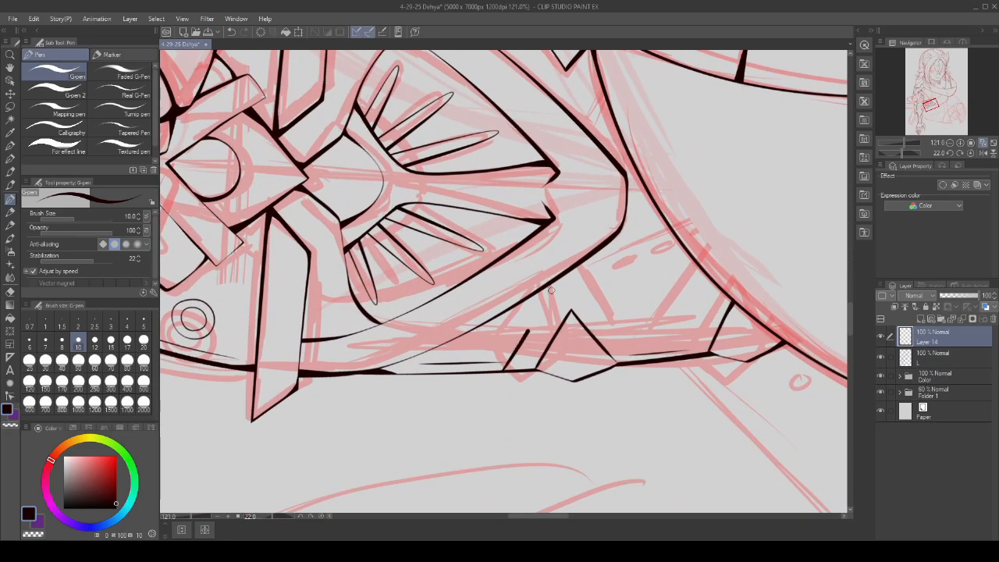
left_click_drag(528, 331, 587, 234)
left_click_drag(559, 328, 640, 182)
scroll(562, 266, "down", 2)
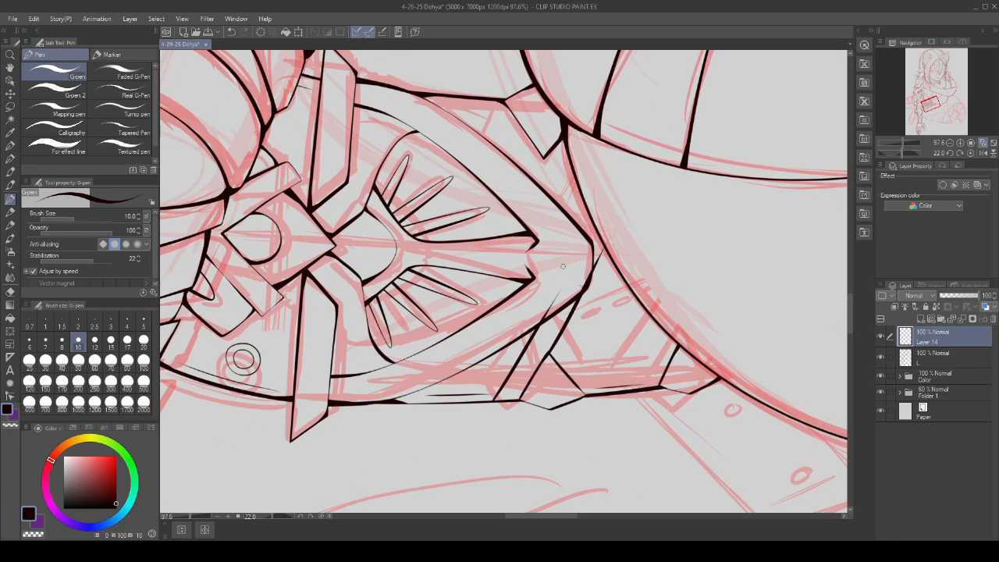
mouse_move(558, 327)
left_mouse_down()
mouse_move(593, 373)
mouse_move(679, 241)
left_mouse_up()
scroll(598, 372, "up", 1)
scroll(599, 373, "up", 1)
scroll(753, 357, "down", 1)
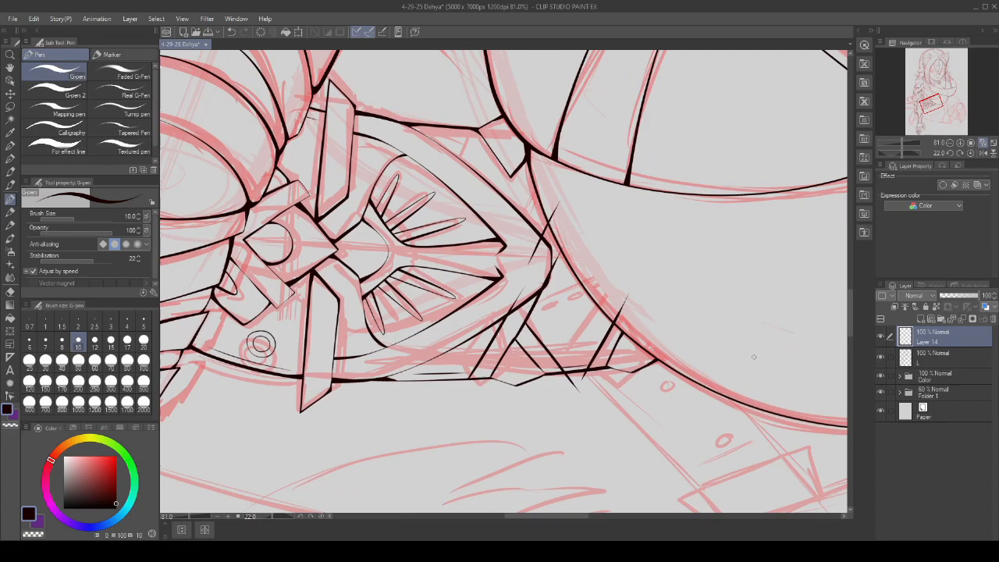
- Make the line-art layer L beneath Layer 14 the active layer for the lines around the ornament and chest outline
left_click(949, 357)
scroll(539, 337, "up", 3)
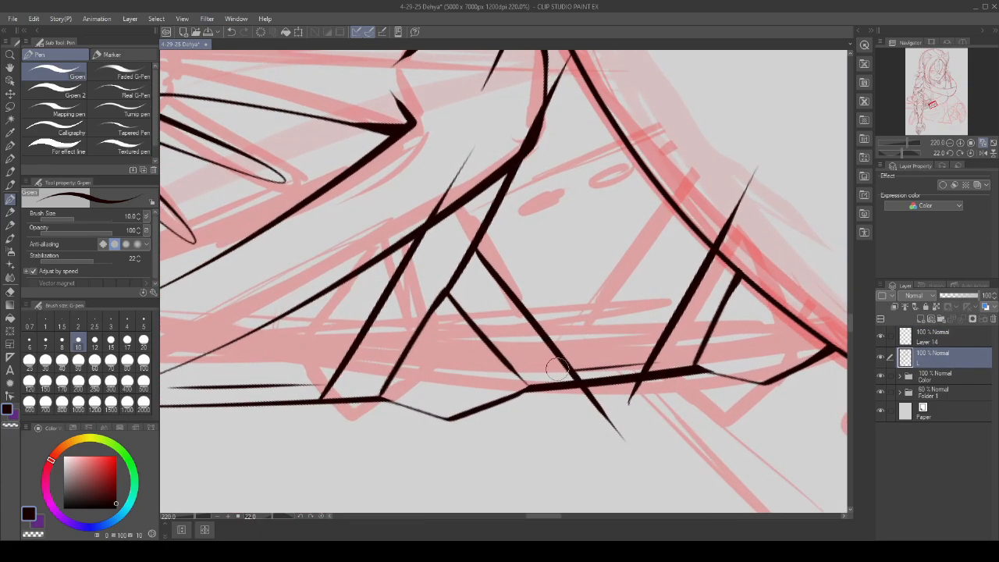
scroll(538, 337, "down", 2)
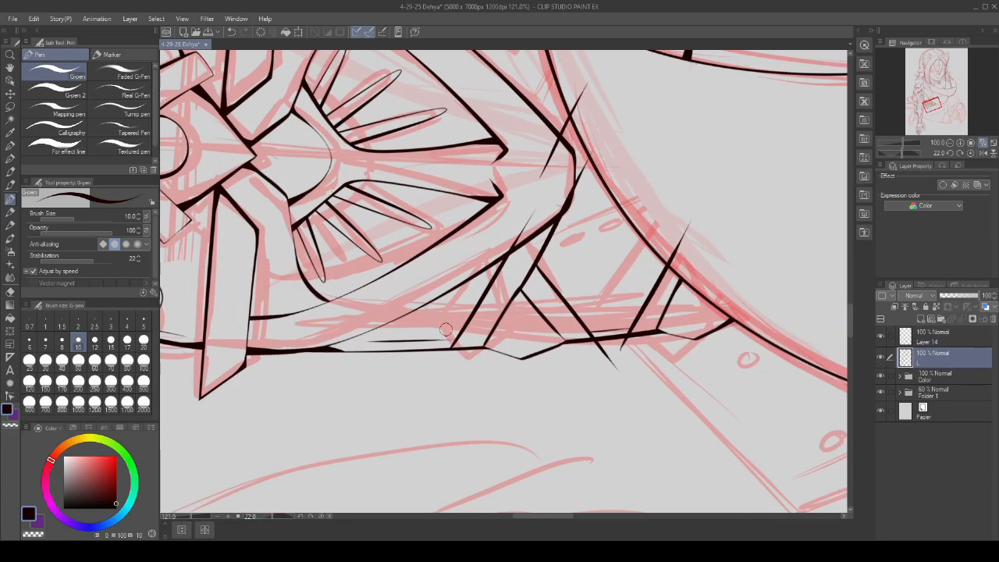
scroll(463, 322, "down", 2)
scroll(463, 322, "up", 3)
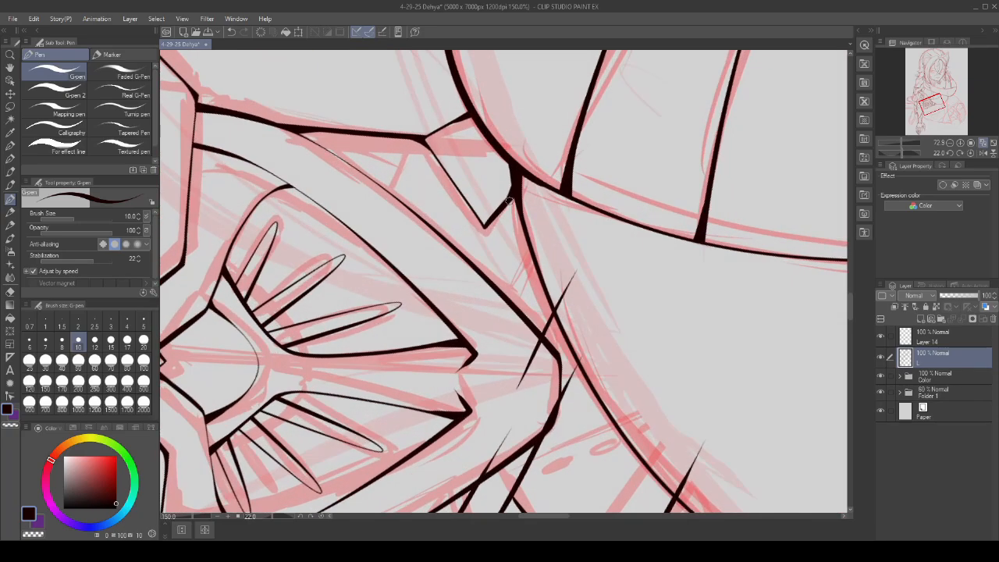
- On Layer 14, ink the crossing strap lines between the fan ornament's upper edge and the chest curve
left_click(932, 337)
left_click_drag(513, 192, 441, 288)
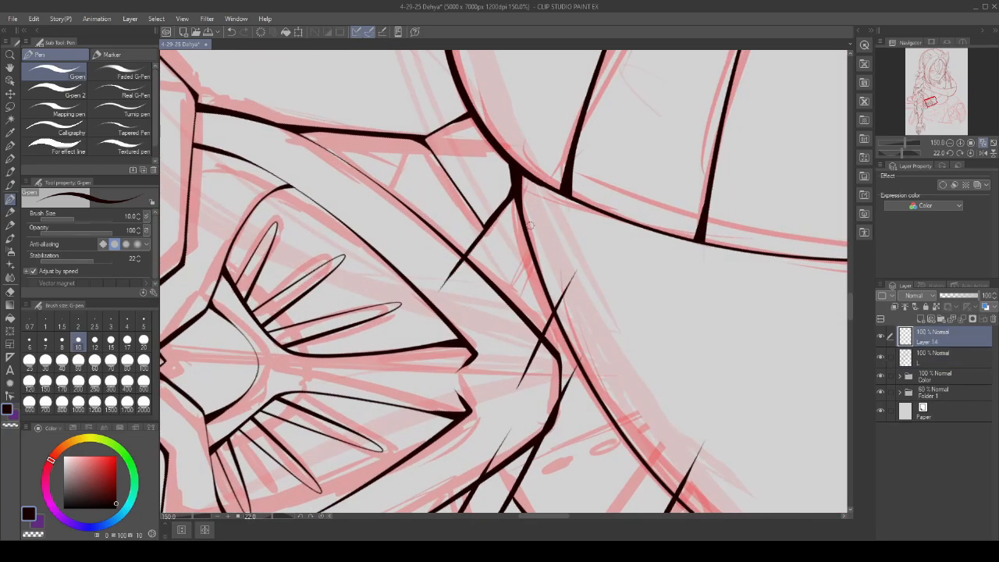
left_click_drag(545, 220, 467, 325)
left_click_drag(449, 248, 381, 138)
scroll(449, 234, "down", 2)
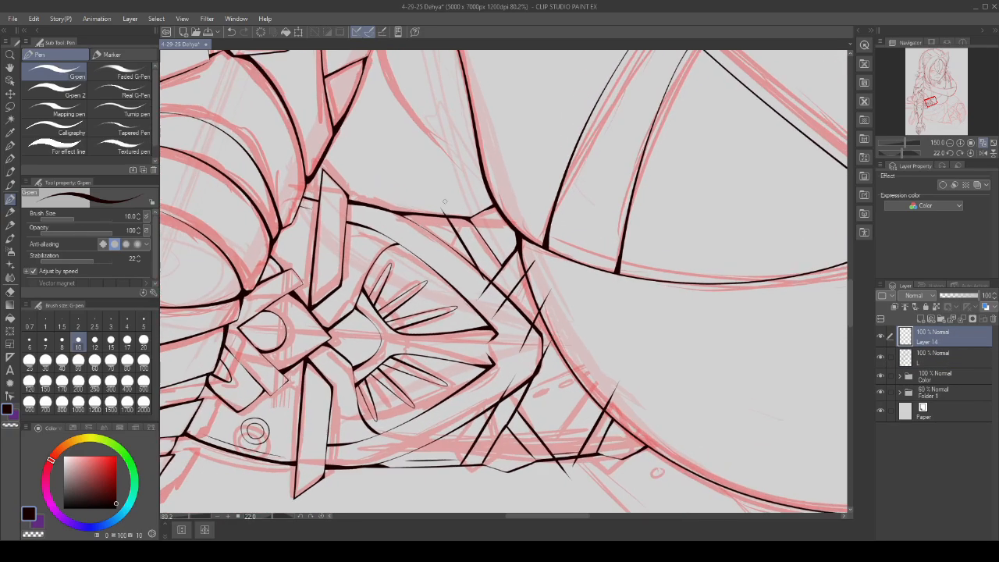
- Erase the overshooting ends of the upper strap lines so they stop at the ornament's edge and the chest curve
scroll(448, 218, "up", 4)
scroll(461, 228, "down", 2)
scroll(508, 312, "up", 2)
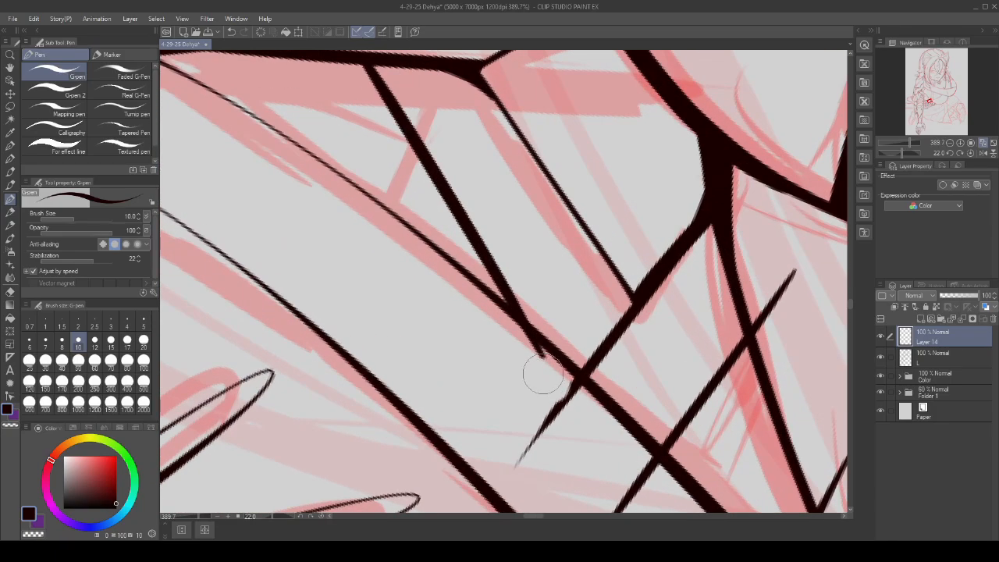
scroll(542, 375, "down", 2)
scroll(523, 336, "up", 3)
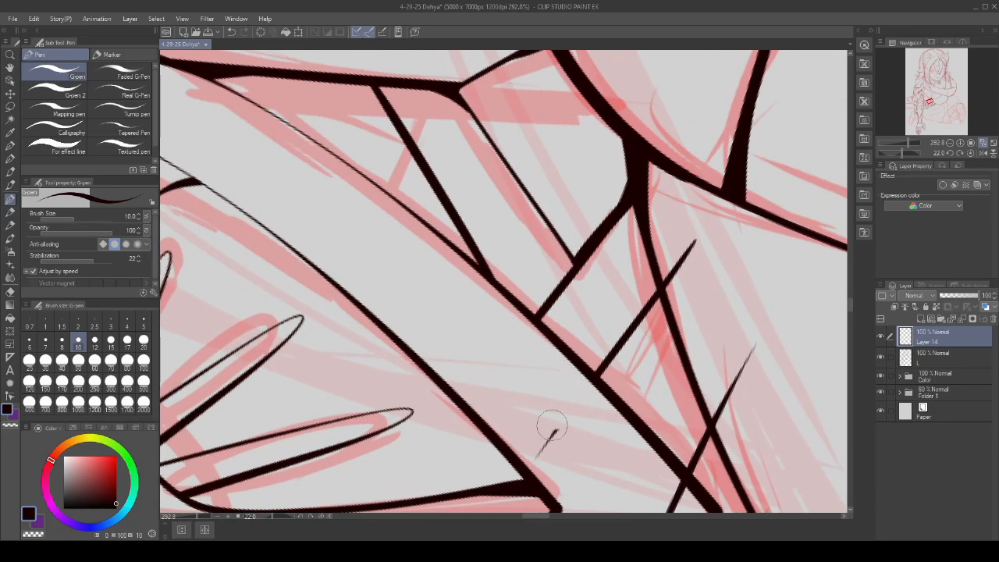
scroll(548, 417, "down", 2)
scroll(570, 254, "up", 1)
mouse_move(570, 255)
left_mouse_down()
mouse_move(557, 272)
mouse_move(559, 308)
left_mouse_up()
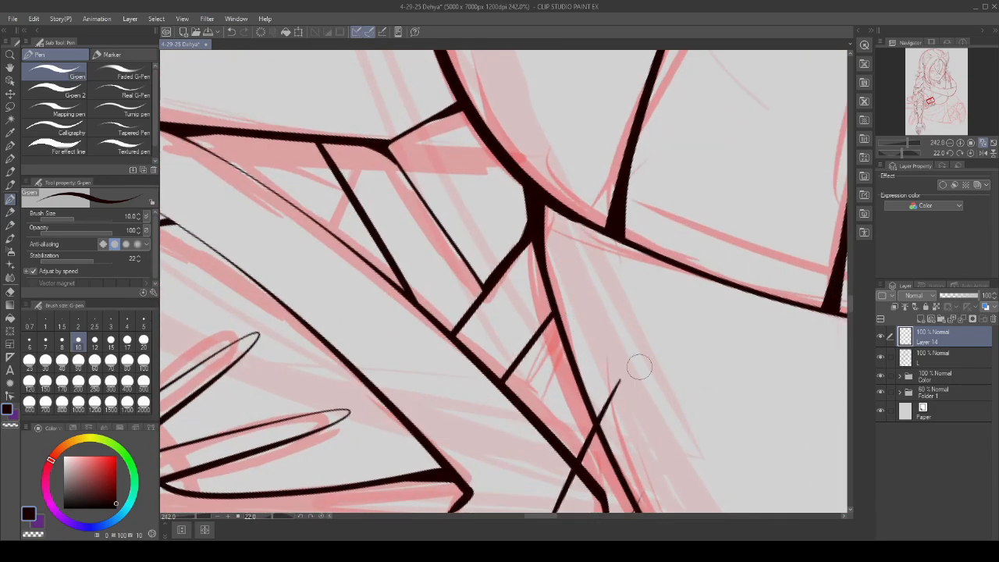
mouse_move(636, 364)
left_mouse_down()
mouse_move(601, 363)
mouse_move(599, 384)
left_mouse_up()
scroll(600, 384, "down", 3)
scroll(524, 399, "up", 2)
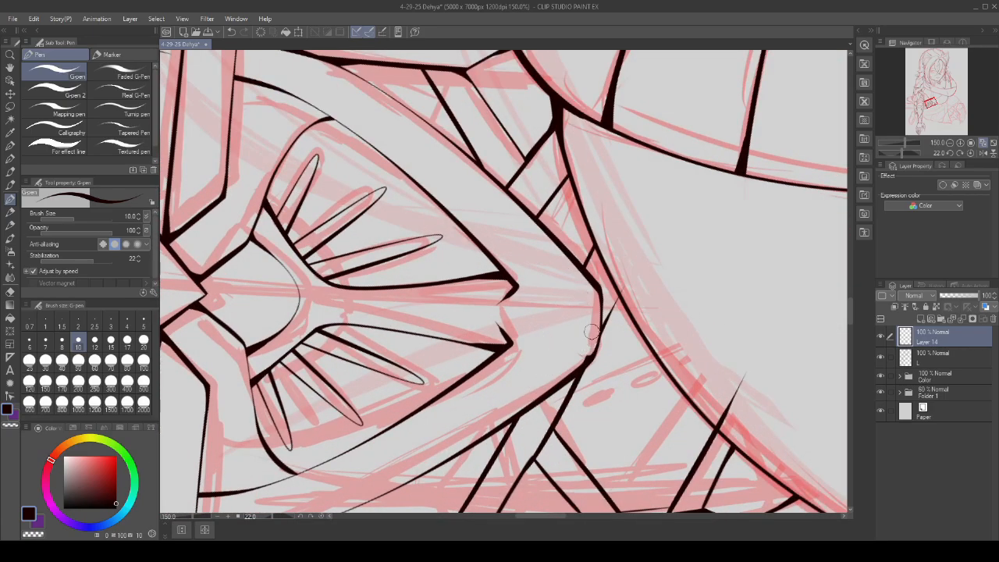
- Trim the overshooting ends of the lower strap lines at the chest curve and the waist piece's lower hem
scroll(584, 353, "up", 1)
scroll(634, 297, "down", 3)
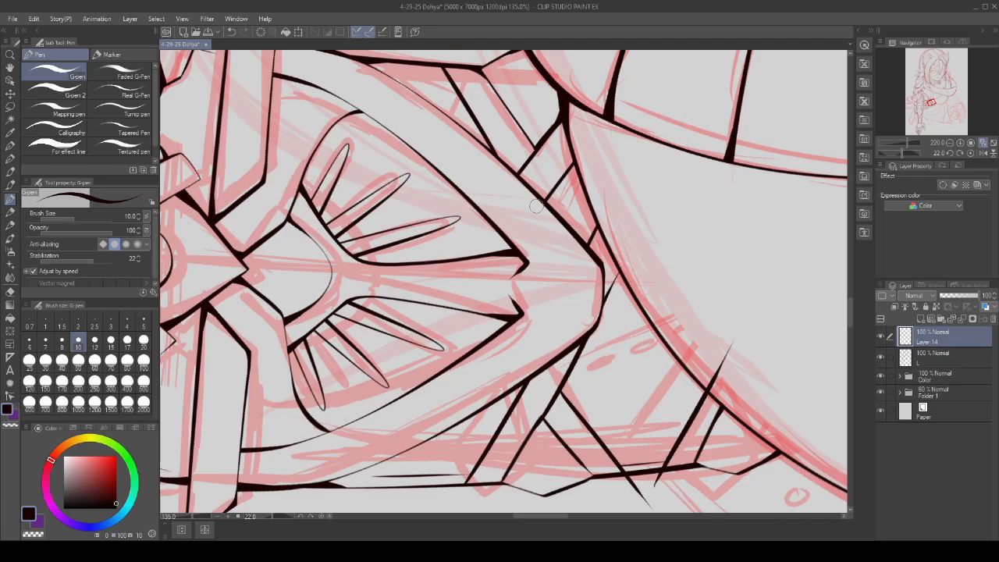
scroll(636, 322, "up", 3)
scroll(625, 344, "down", 2)
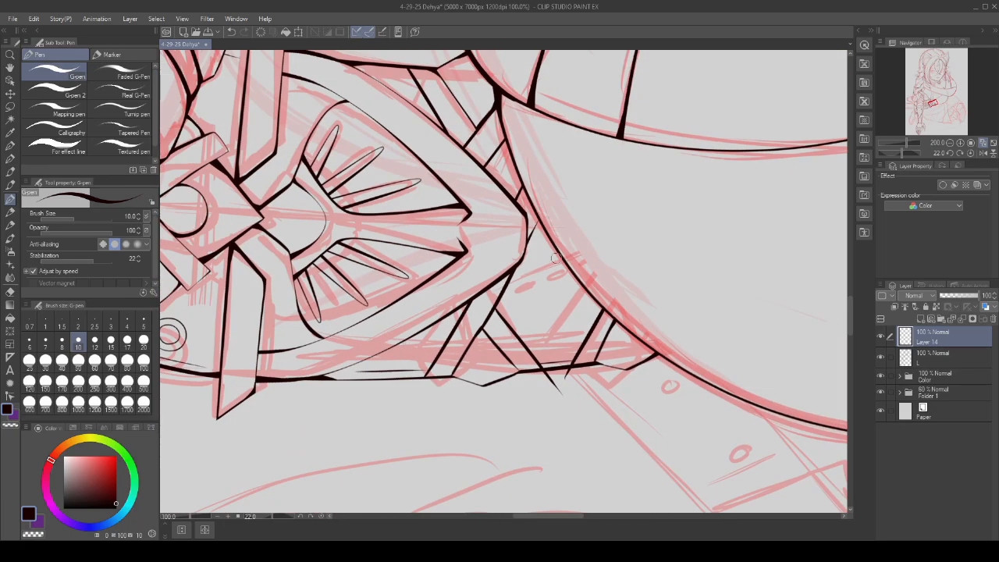
scroll(590, 361, "up", 2)
left_click_drag(555, 391, 540, 386)
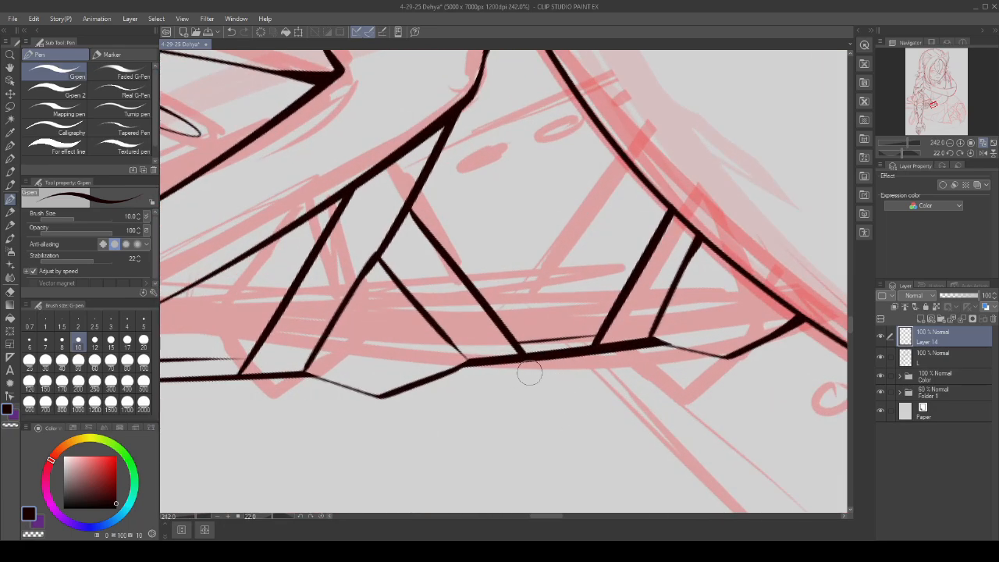
scroll(411, 296, "down", 1)
scroll(411, 295, "up", 1)
- Clean up and thicken the joints where the lower strap lines meet each other and the chest curve
scroll(437, 223, "up", 3)
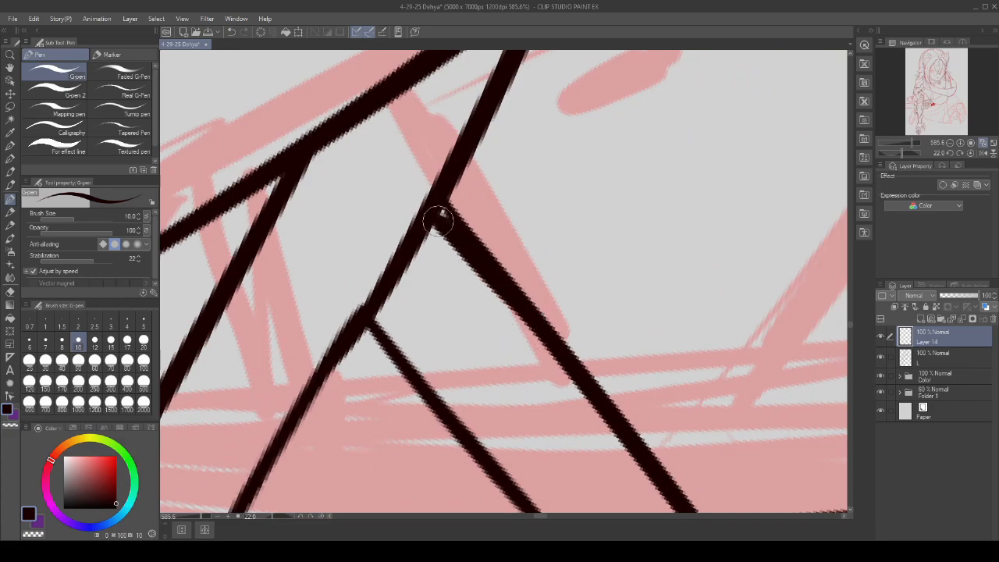
scroll(434, 385, "down", 4)
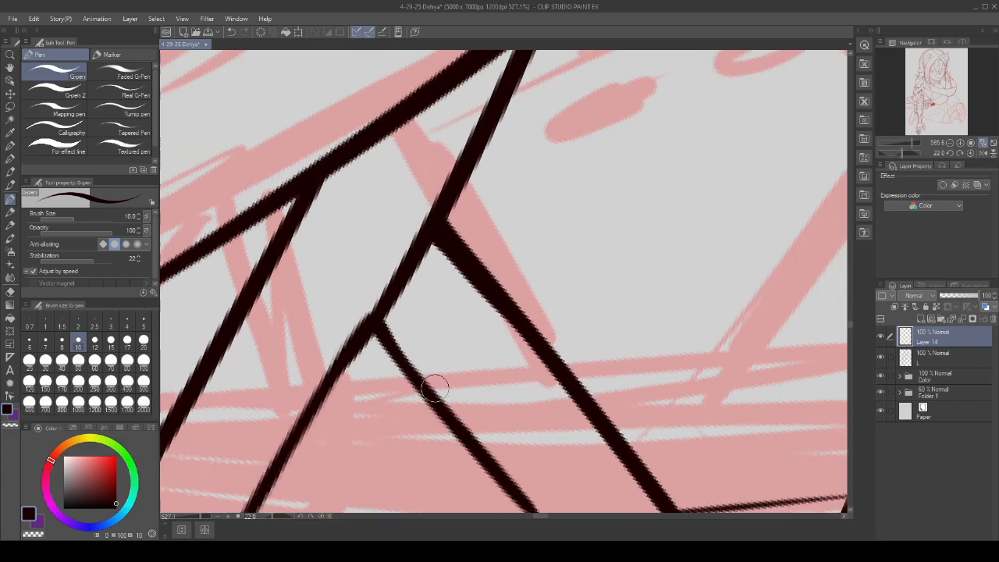
scroll(521, 311, "down", 4)
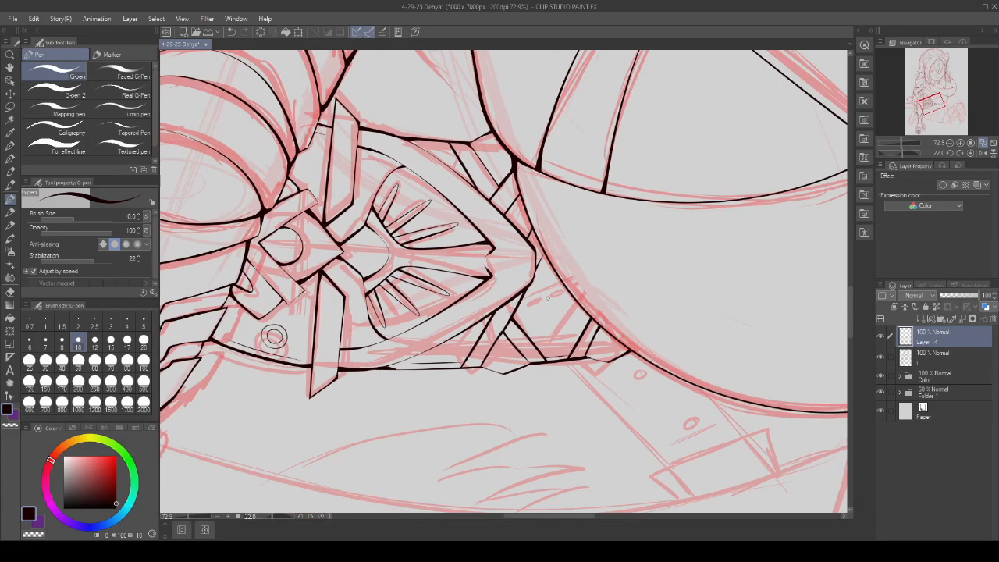
scroll(579, 297, "up", 5)
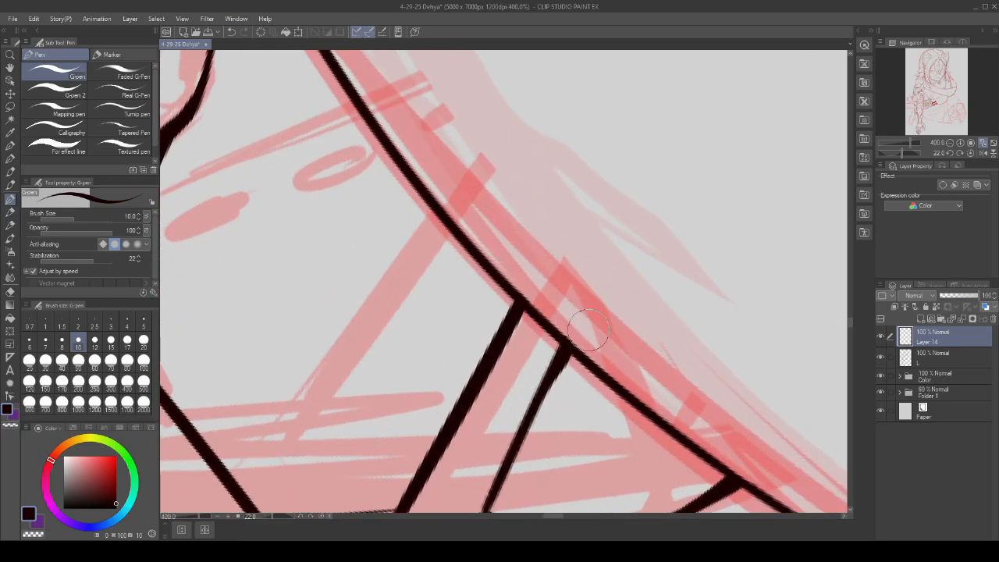
scroll(511, 345, "up", 5)
left_click_drag(492, 350, 529, 293)
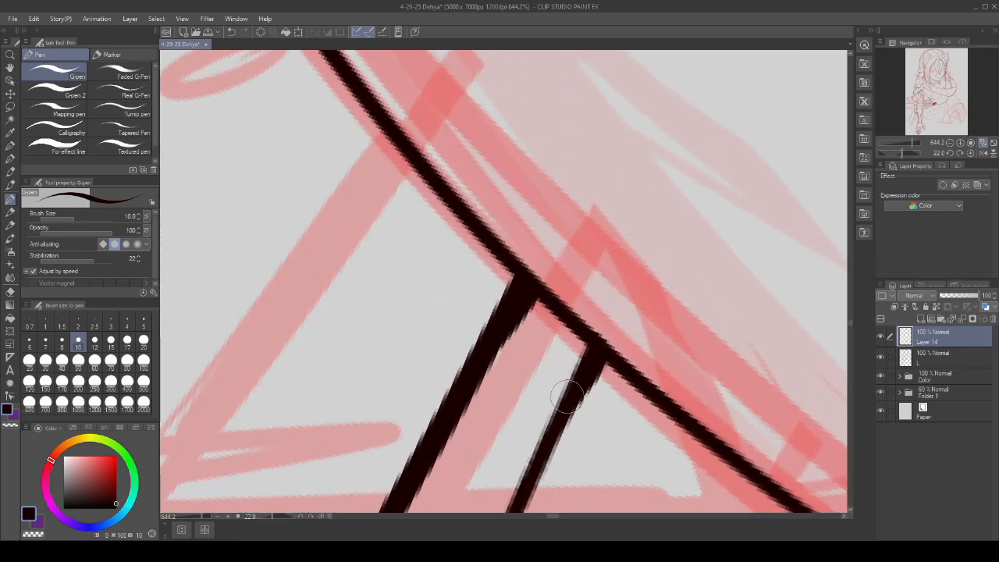
left_click_drag(567, 395, 585, 340)
scroll(584, 340, "down", 5)
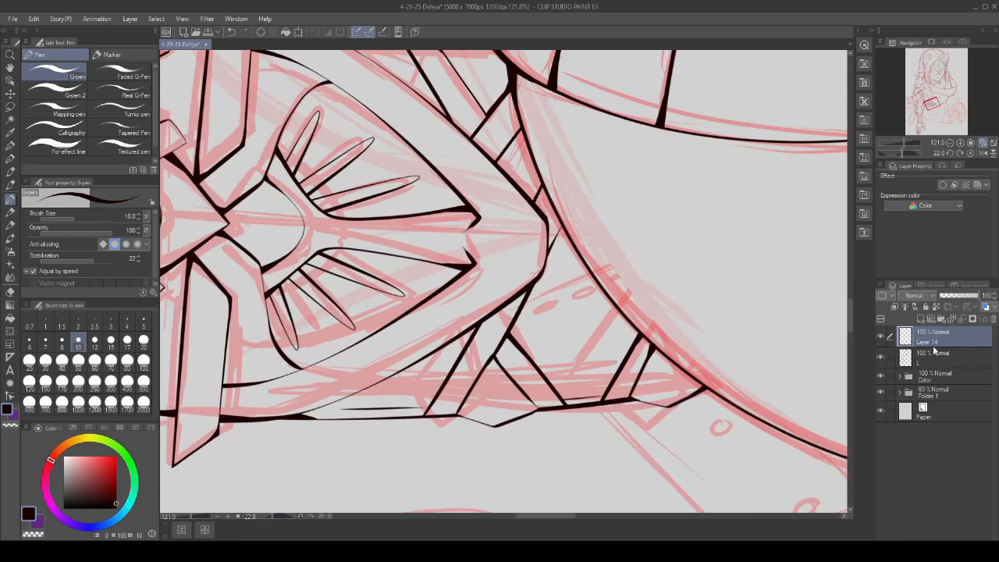
- Ink four narrow oval eyelets in the waist panel between the ornament's tip and the chest curve
scroll(583, 295, "down", 2)
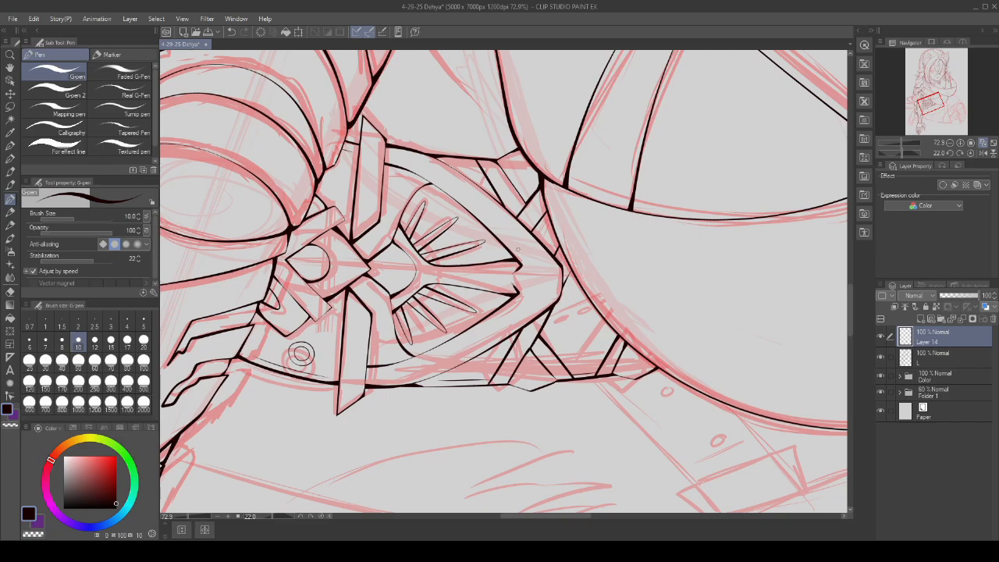
scroll(504, 185, "up", 2)
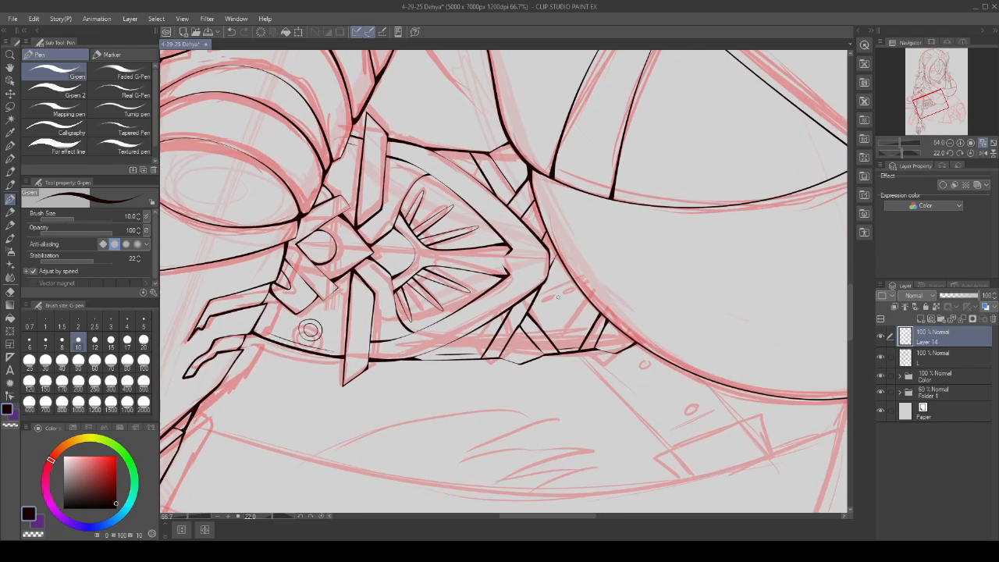
scroll(549, 355, "up", 3)
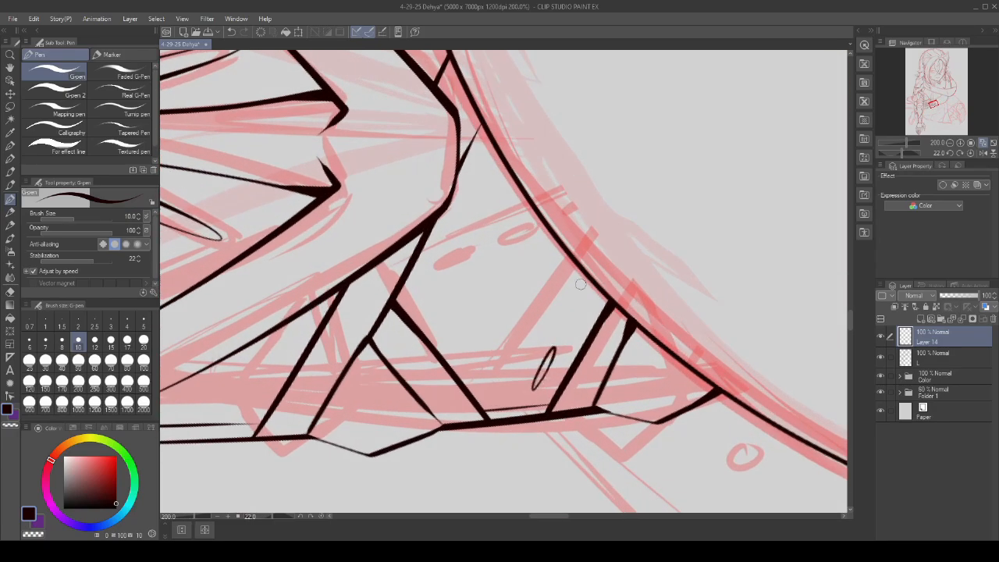
scroll(582, 271, "down", 3)
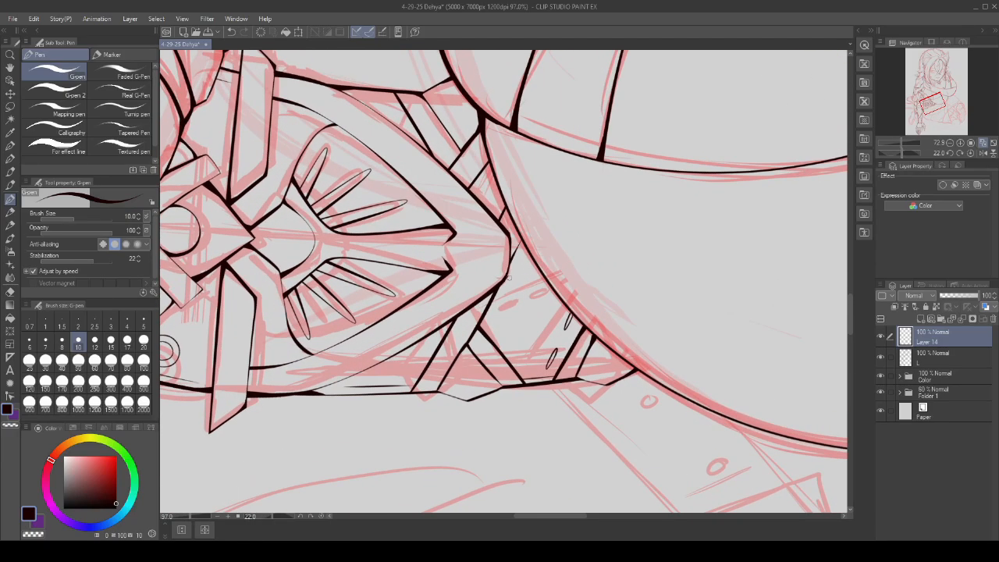
scroll(487, 330, "up", 2)
scroll(484, 330, "up", 2)
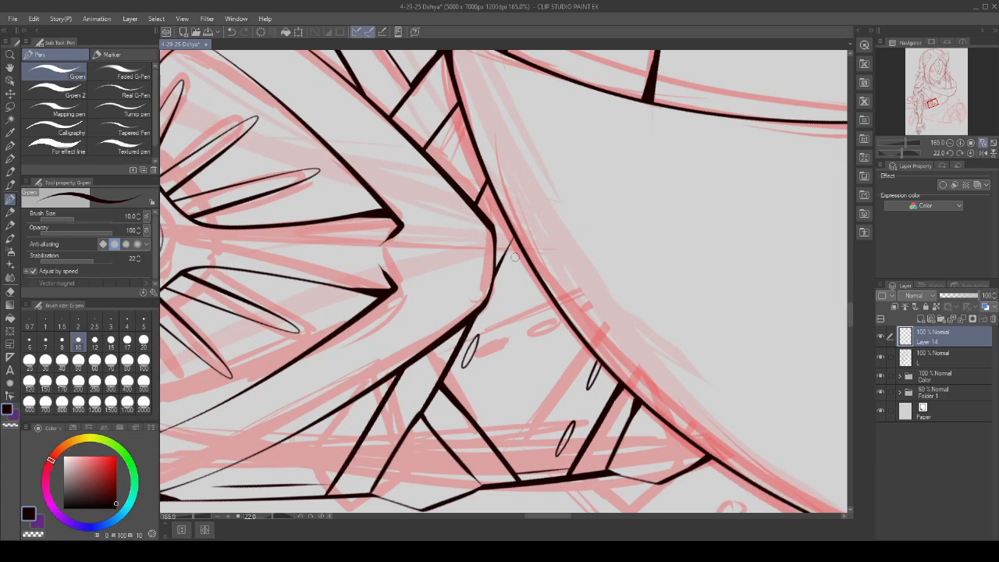
scroll(503, 279, "down", 3)
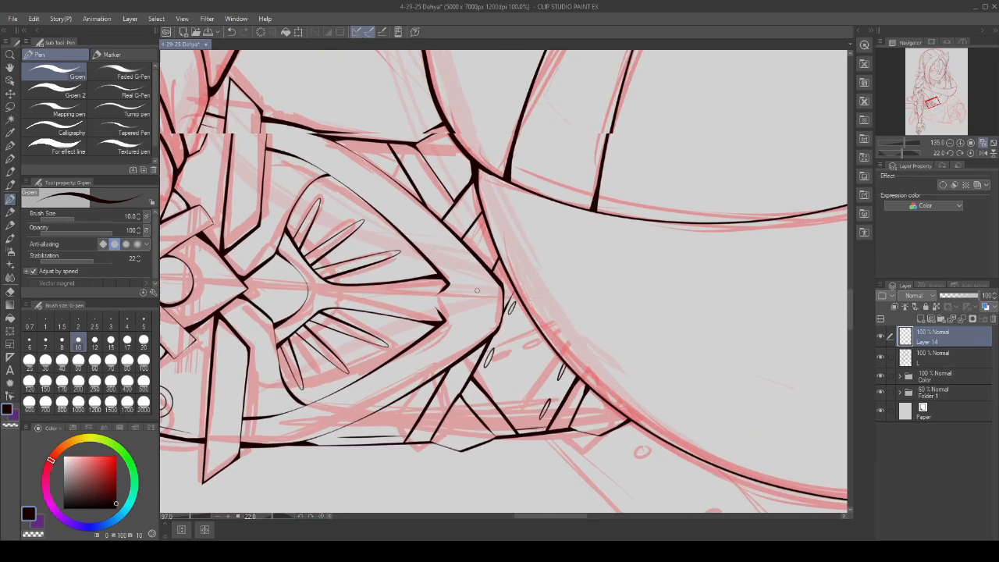
scroll(526, 303, "up", 4)
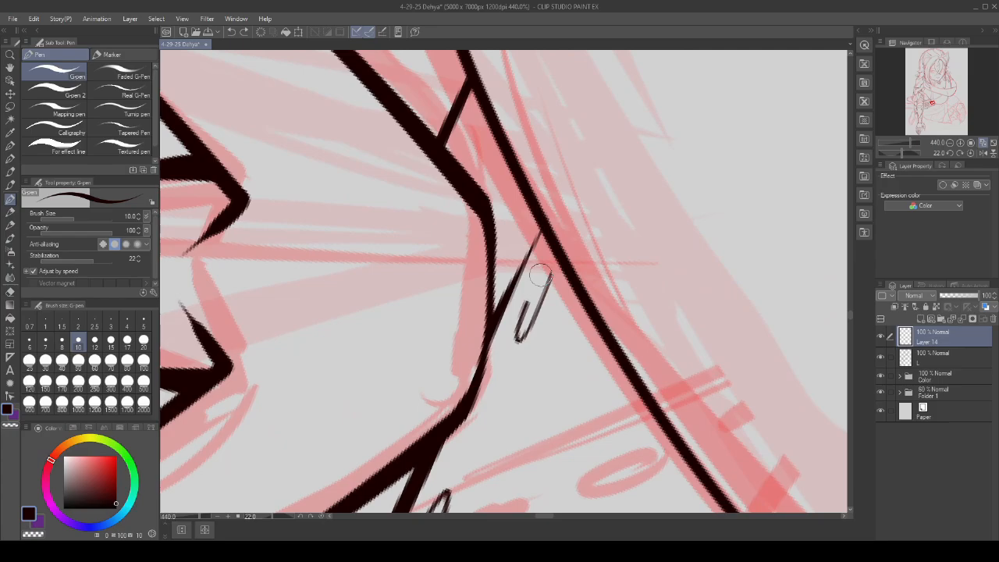
scroll(541, 275, "down", 4)
scroll(492, 239, "down", 4)
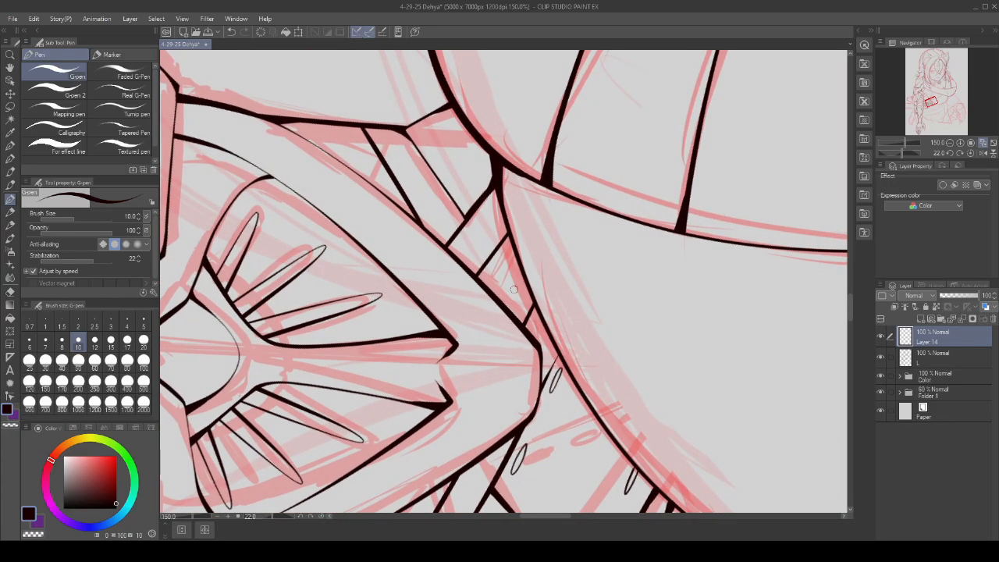
- Add more narrow oval eyelets in the small triangular gap beneath the fan ornament's lower edge
scroll(597, 365, "down", 1)
scroll(597, 366, "up", 4)
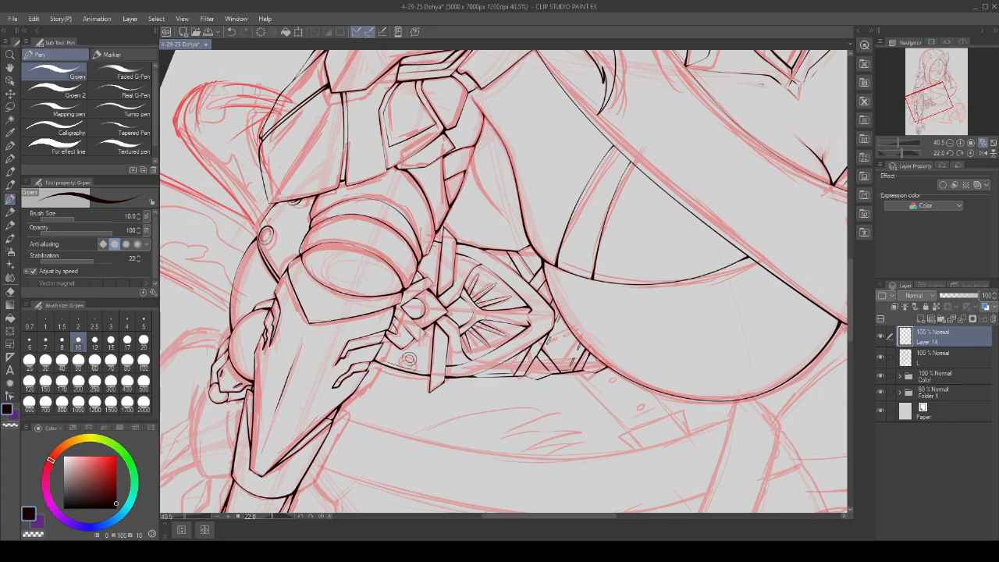
scroll(519, 355, "up", 4)
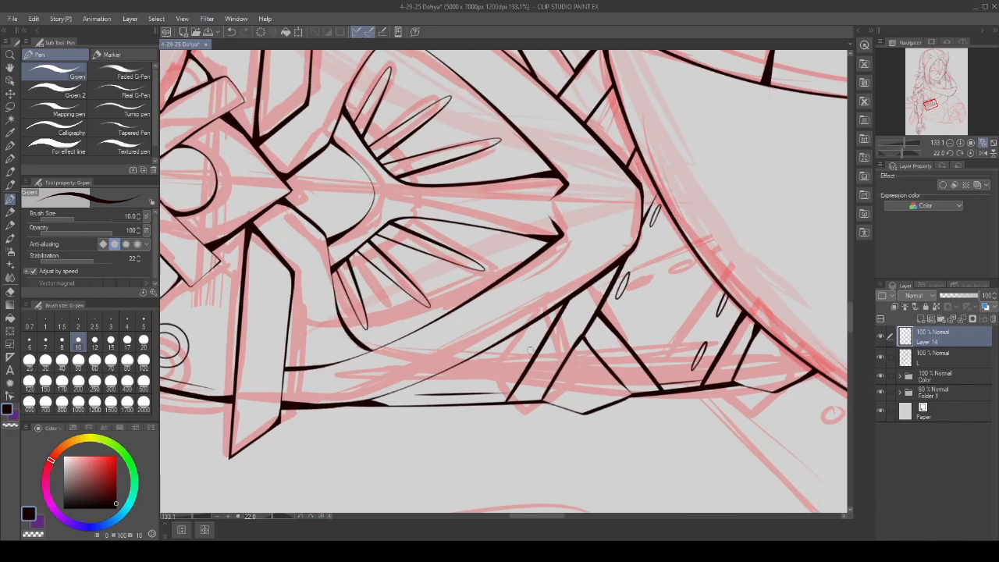
scroll(515, 359, "down", 8)
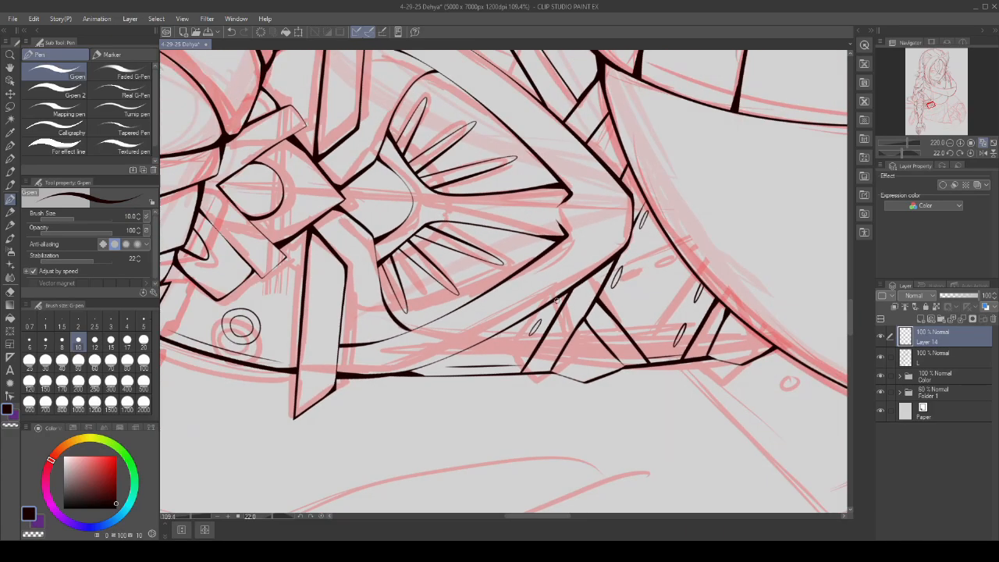
scroll(515, 359, "down", 2)
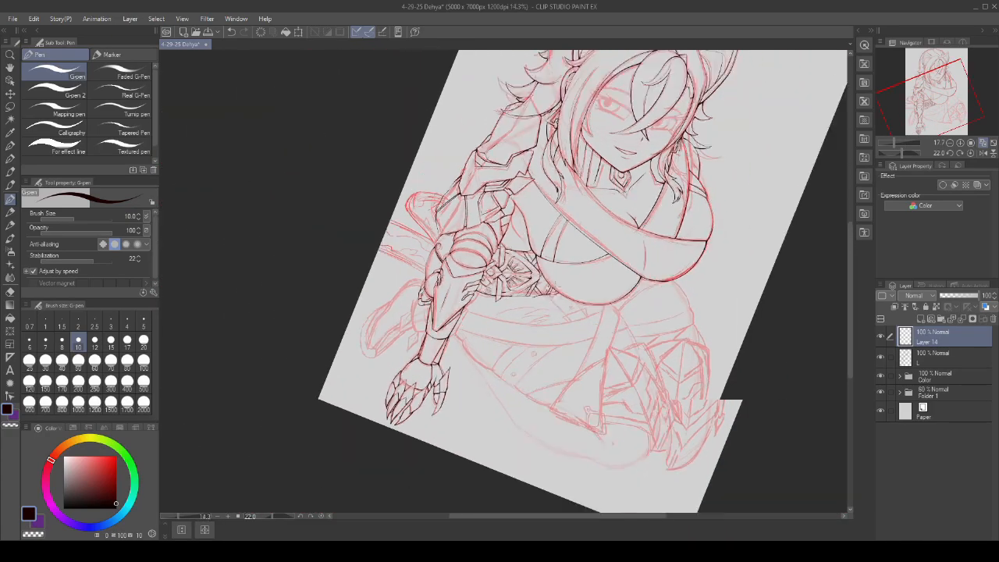
- Reset the canvas rotation to 0 and ink a curved contour line across the torso between the arm and the waist ornament
left_click(972, 153)
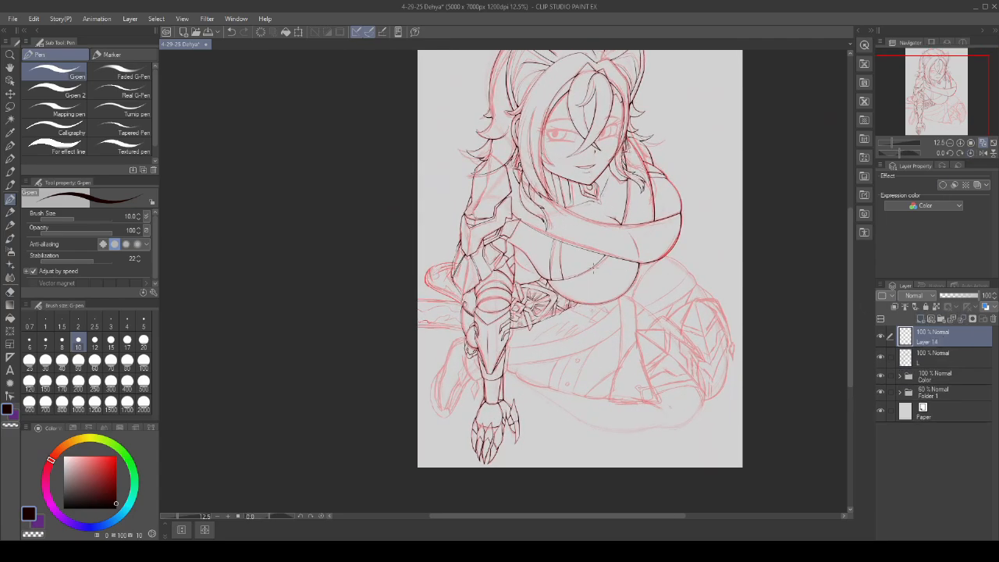
scroll(473, 251, "up", 4)
scroll(473, 251, "up", 2)
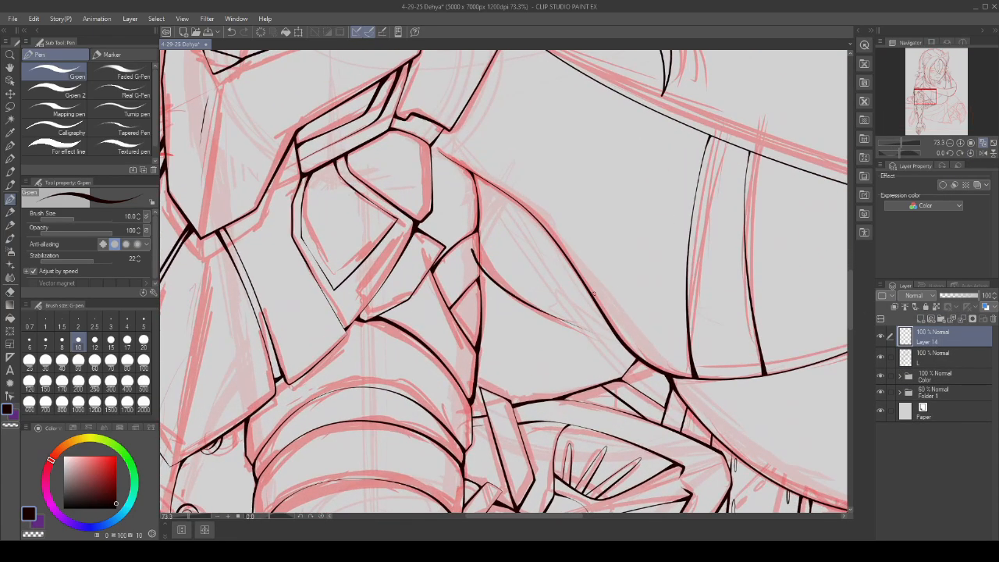
- Trim the start of the torso contour at the arm's outline and thicken the joint where the two lines meet
scroll(594, 293, "up", 6)
scroll(472, 290, "down", 4)
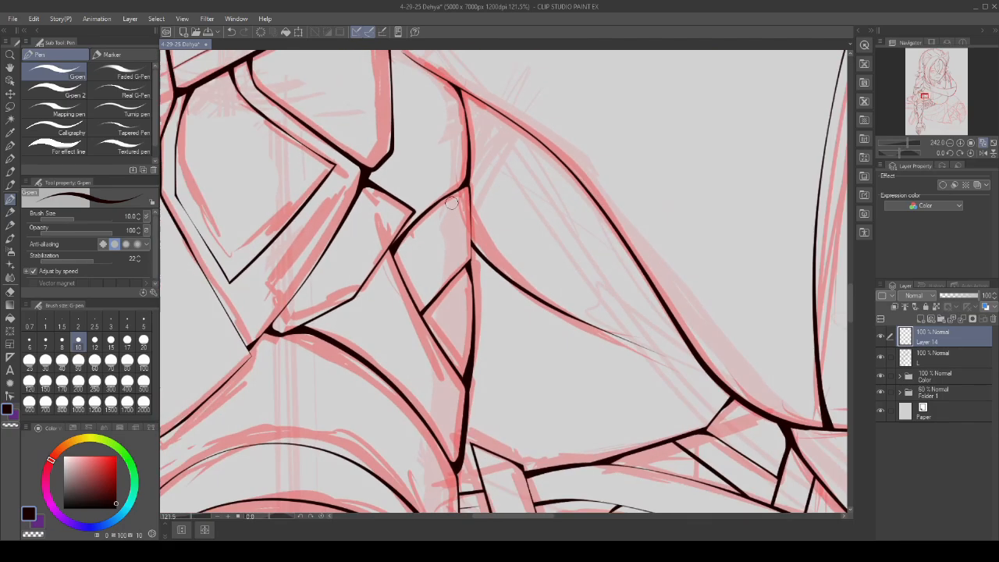
scroll(574, 310, "up", 4)
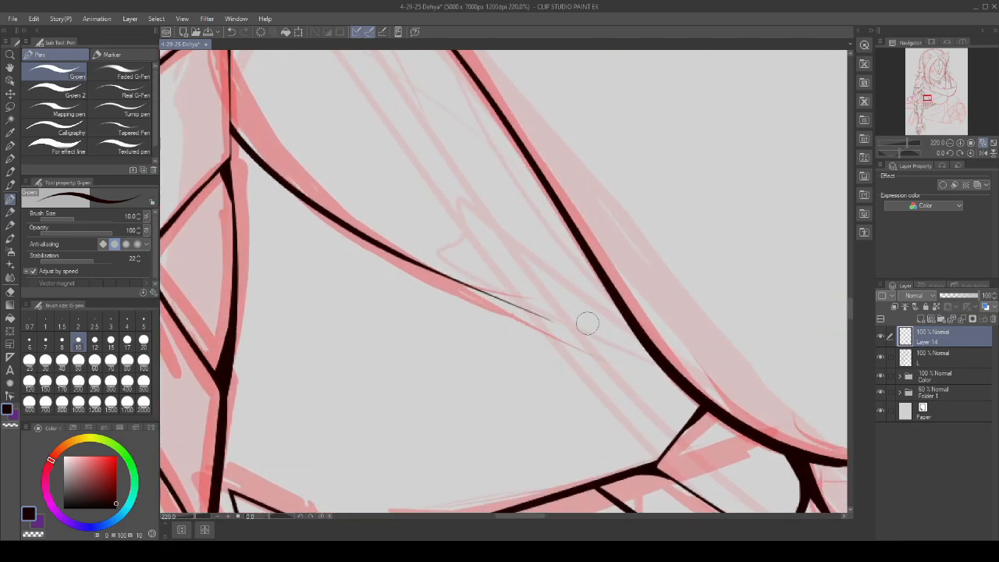
scroll(588, 323, "down", 3)
scroll(472, 279, "up", 6)
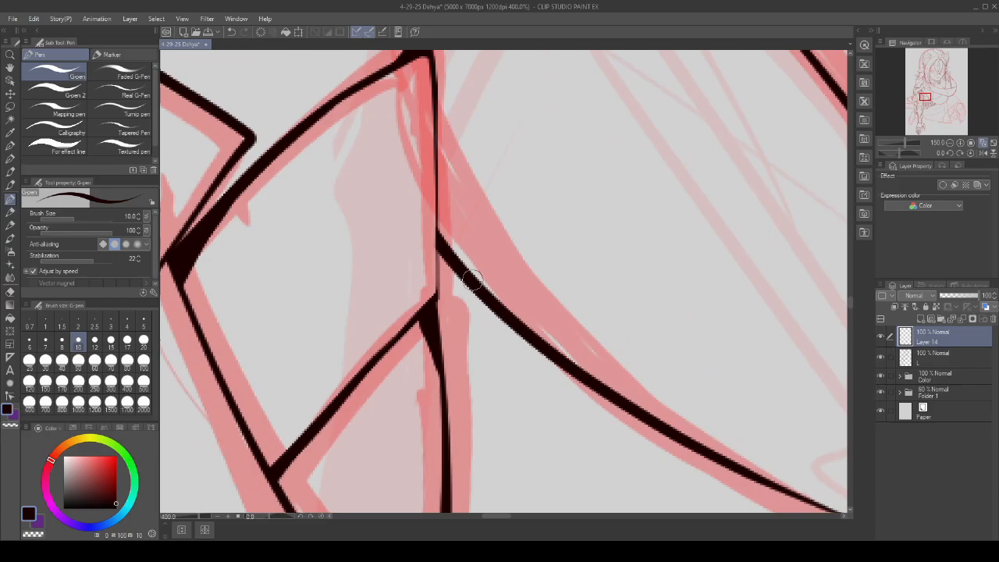
scroll(472, 279, "up", 2)
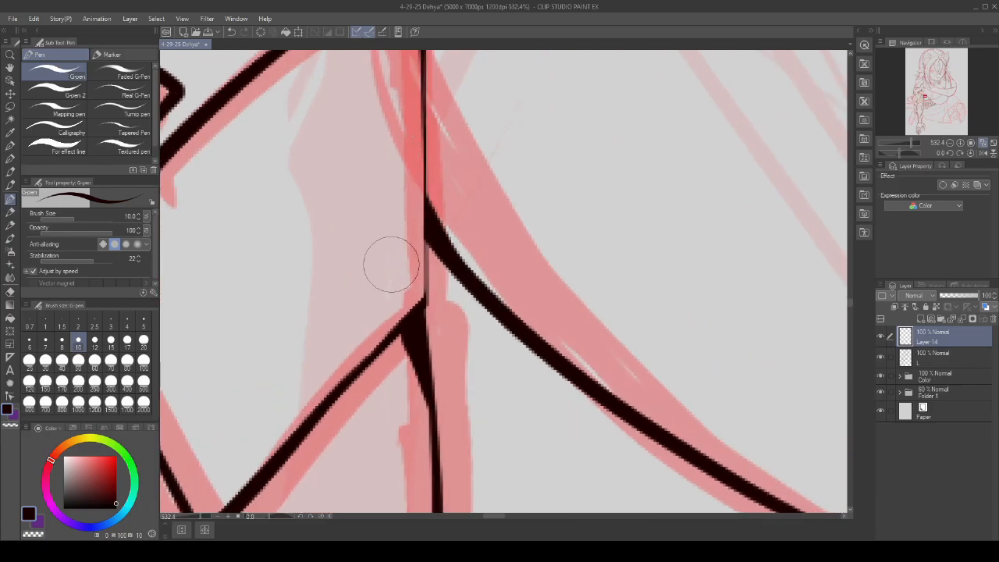
scroll(388, 245, "down", 5)
scroll(561, 233, "down", 8)
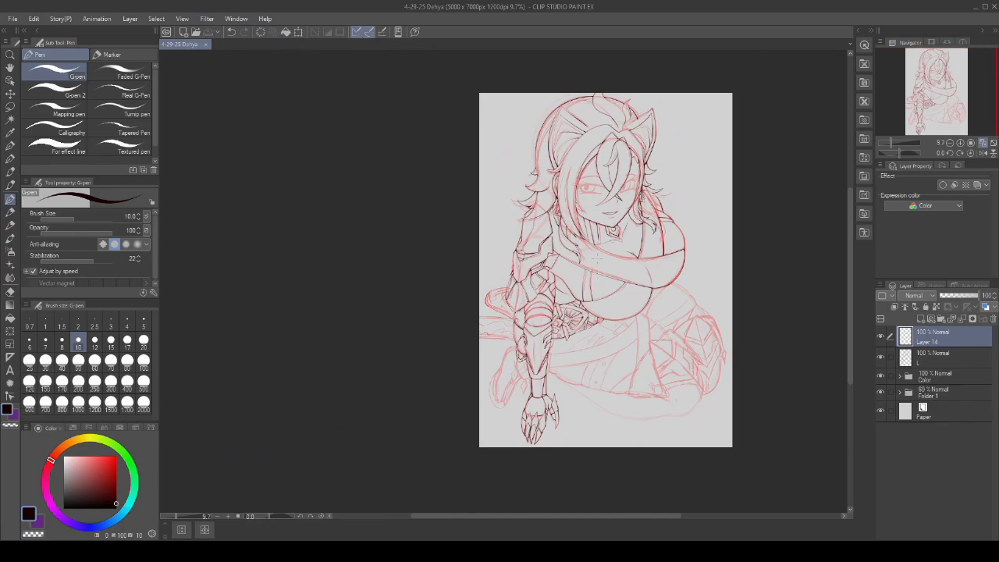
scroll(596, 259, "up", 5)
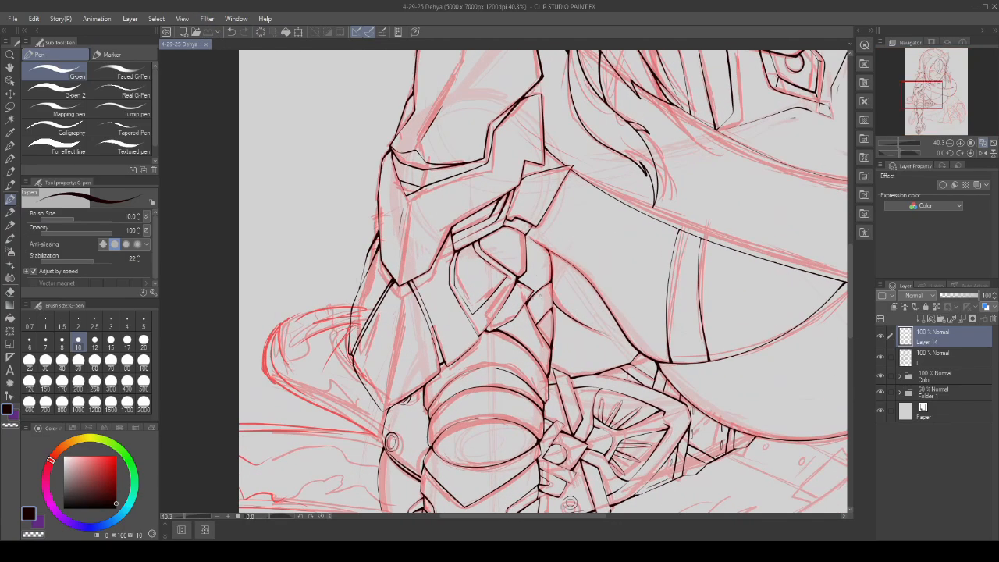
- Merge the inked layer into layer L and ink the cloth strip's upper and lower edges beside the arm on a new layer
scroll(581, 319, "down", 4)
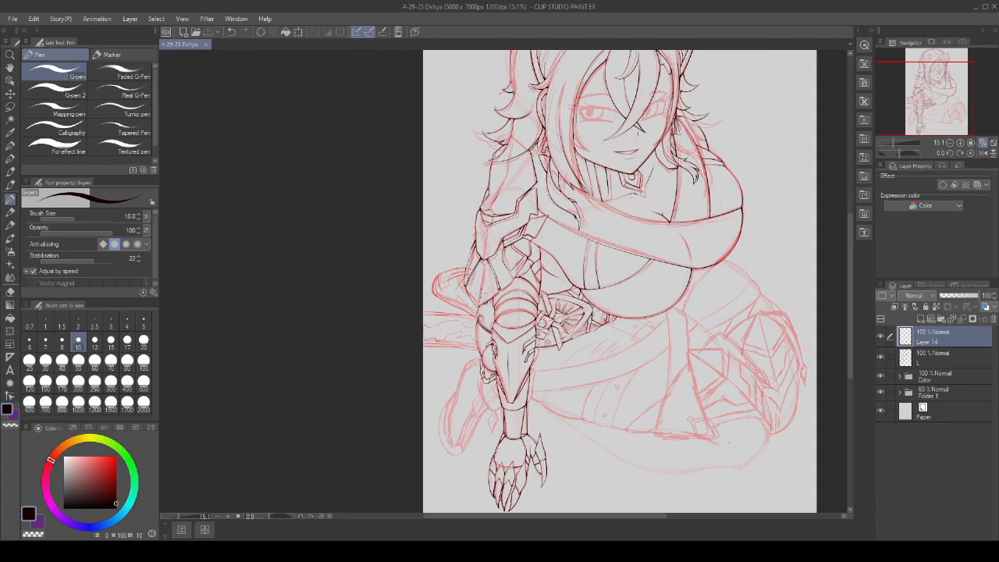
scroll(371, 356, "up", 2)
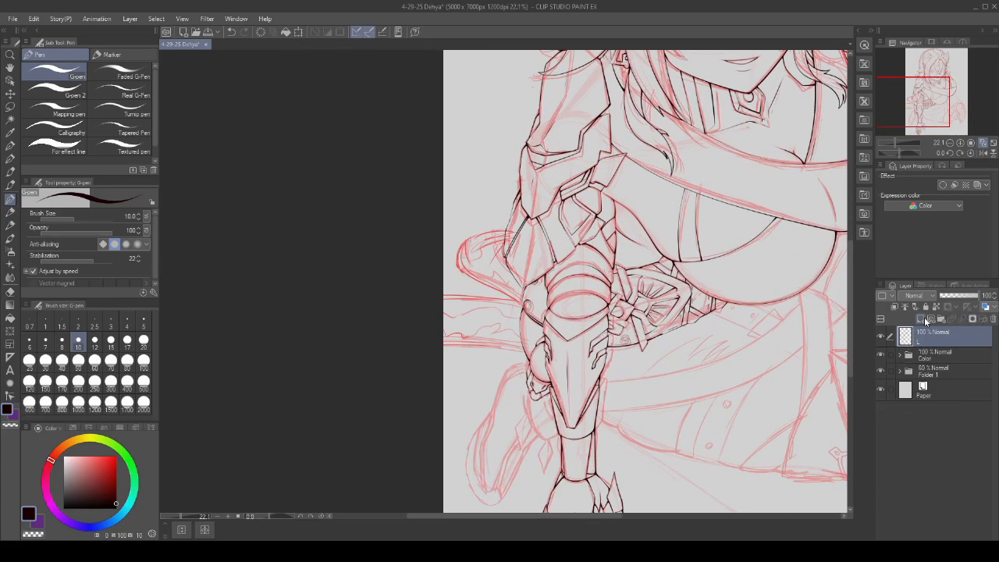
scroll(462, 300, "up", 3)
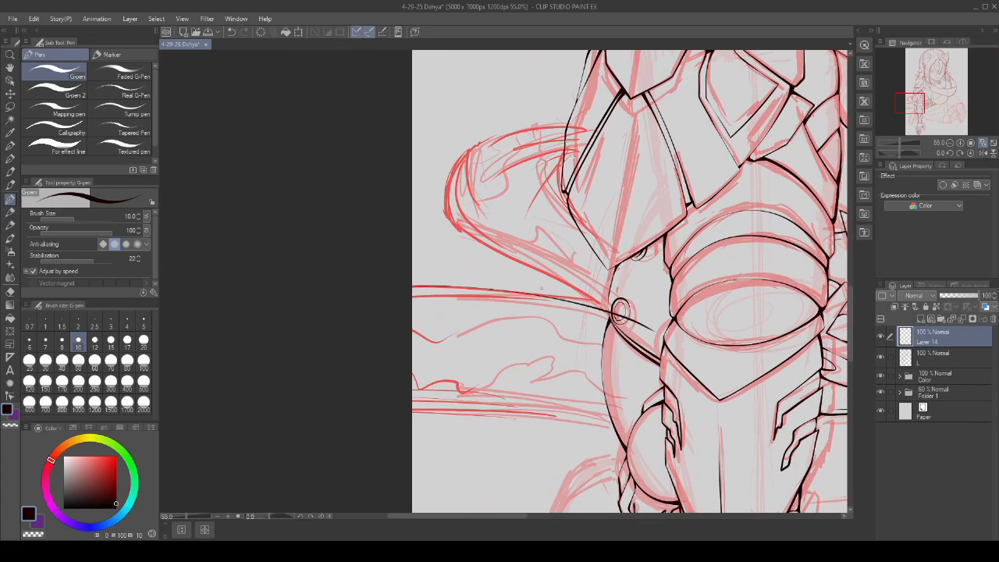
scroll(633, 440, "up", 2)
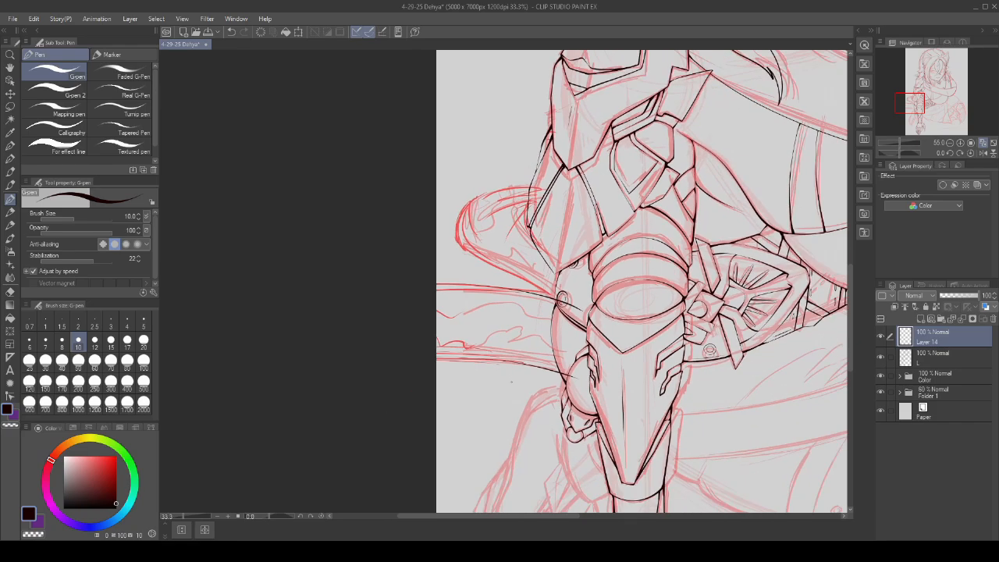
- Lasso the strip's lower edge line and duplicate it slightly offset to form a parallel double line
left_click(11, 108)
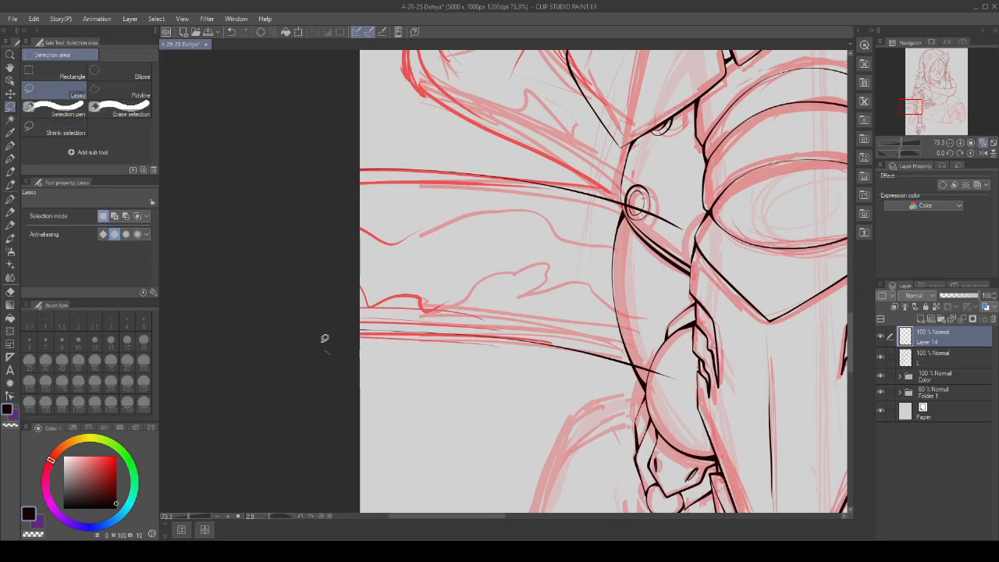
left_click_drag(325, 338, 336, 336)
left_click(567, 430)
left_click(575, 429)
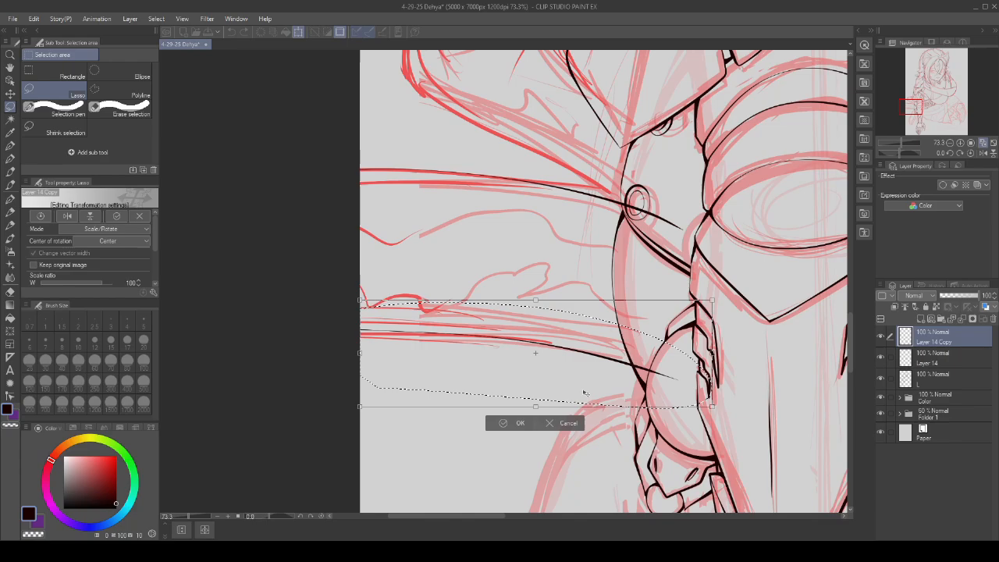
left_click_drag(584, 392, 582, 389)
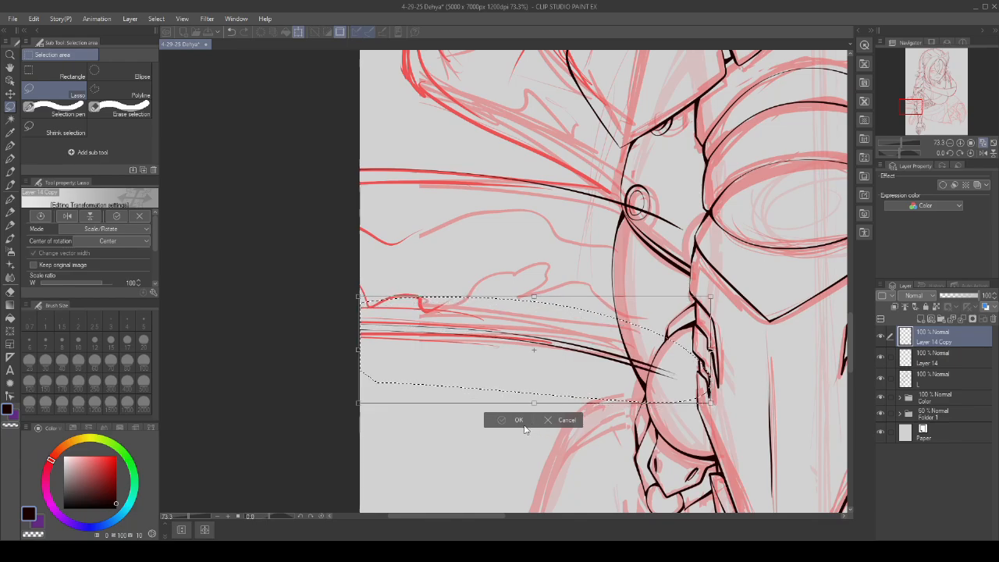
left_click(519, 421)
key("ctrl+d")
- Merge the lower copy into Layer 14 and duplicate the strip's upper edge line with a slight offset as a parallel line
mouse_move(350, 151)
left_mouse_down()
mouse_move(697, 215)
mouse_move(356, 227)
left_mouse_up()
left_click(965, 322)
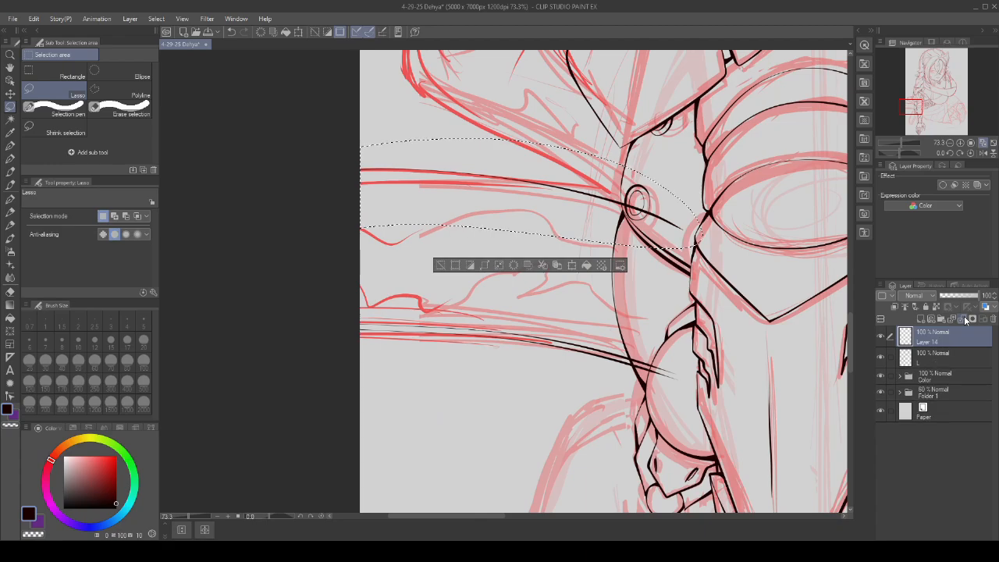
left_click(557, 265)
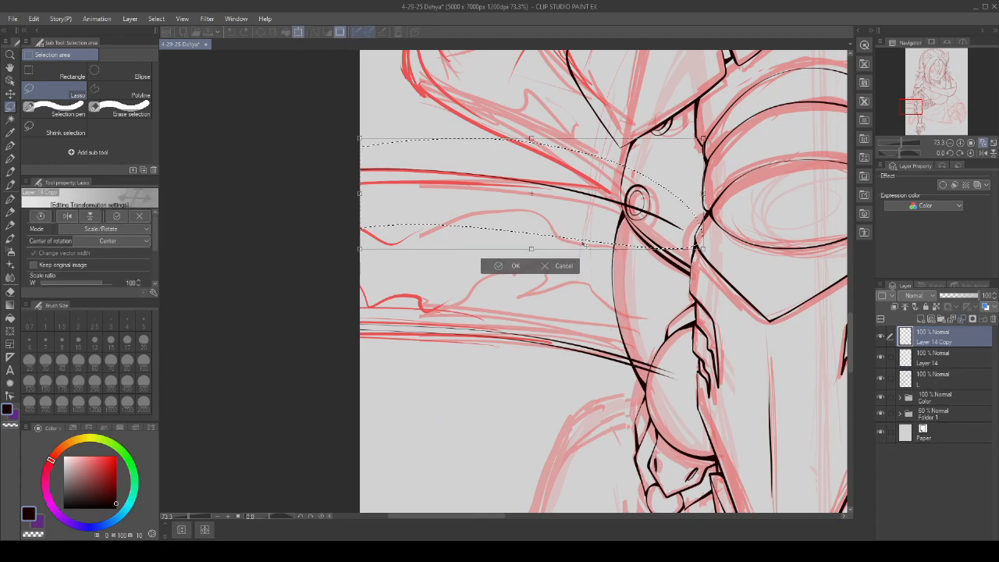
left_click(508, 270)
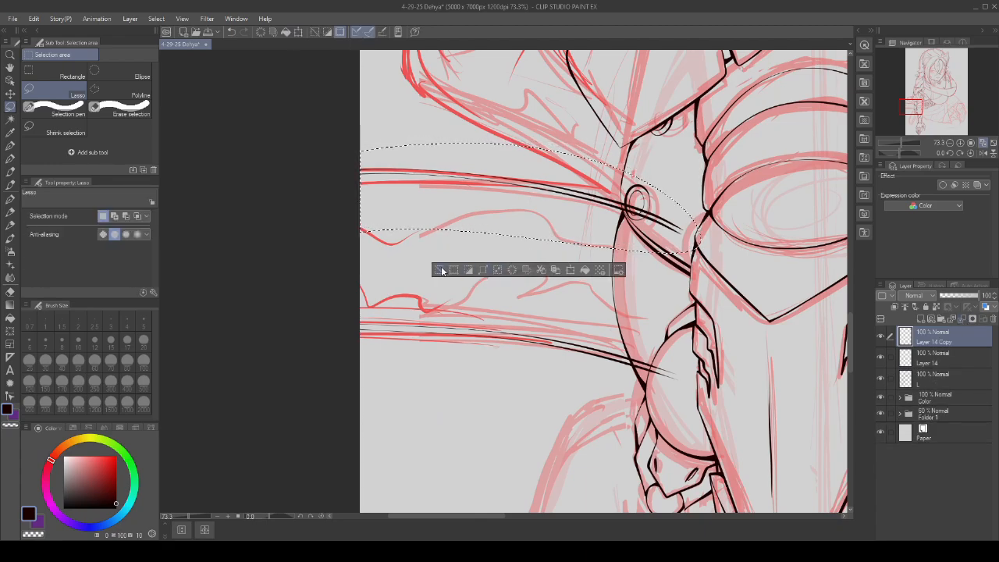
left_click(440, 264)
- Merge the copied upper edge into Layer 14 and trim the double line's overshoot past the arm outline at the rivet
left_click(7, 201)
scroll(720, 150, "up", 3)
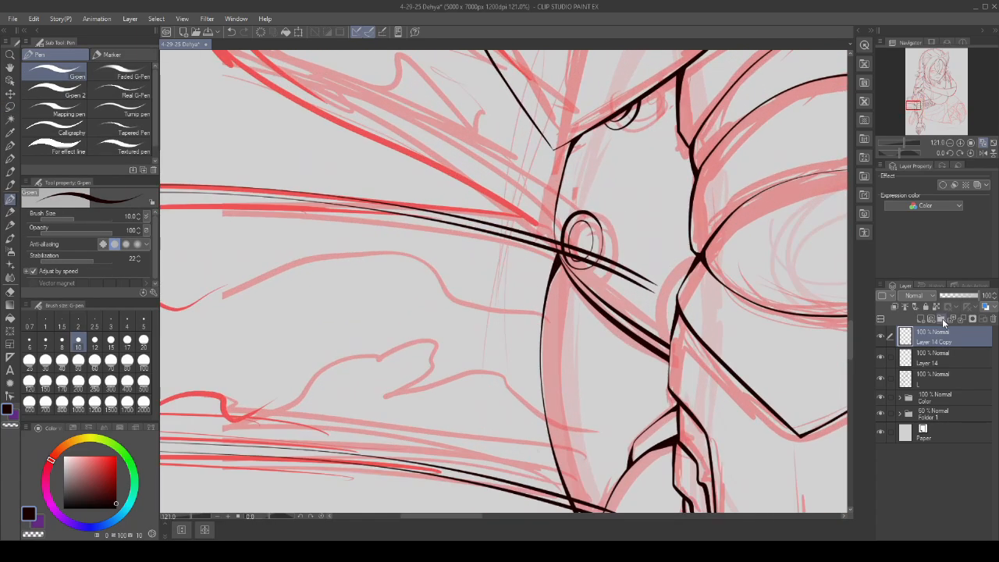
left_click(961, 321)
scroll(570, 238, "up", 4)
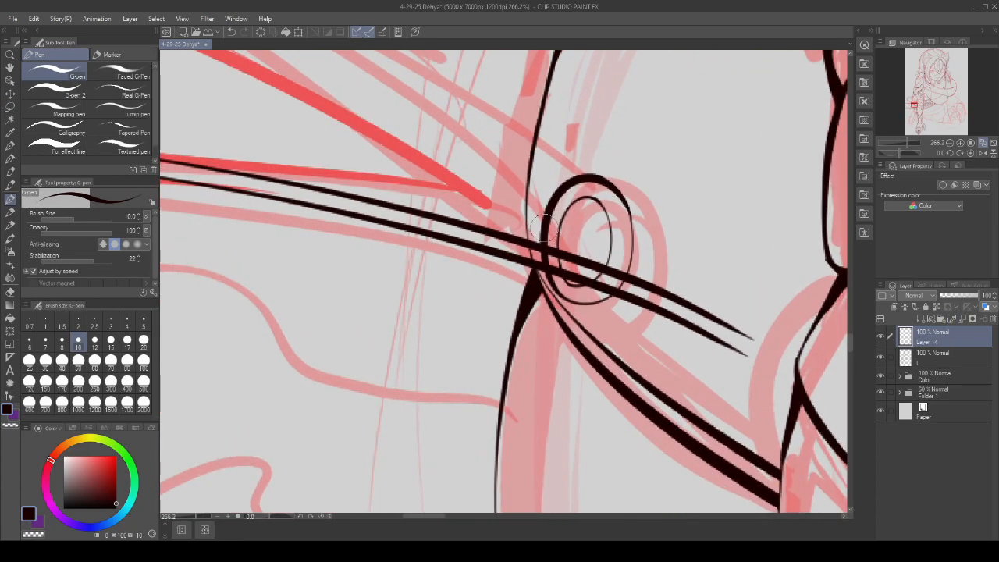
left_click_drag(567, 247, 734, 339)
- Trim the lower double line where it overshoots the arm's outline
scroll(680, 263, "down", 6)
scroll(610, 263, "up", 15)
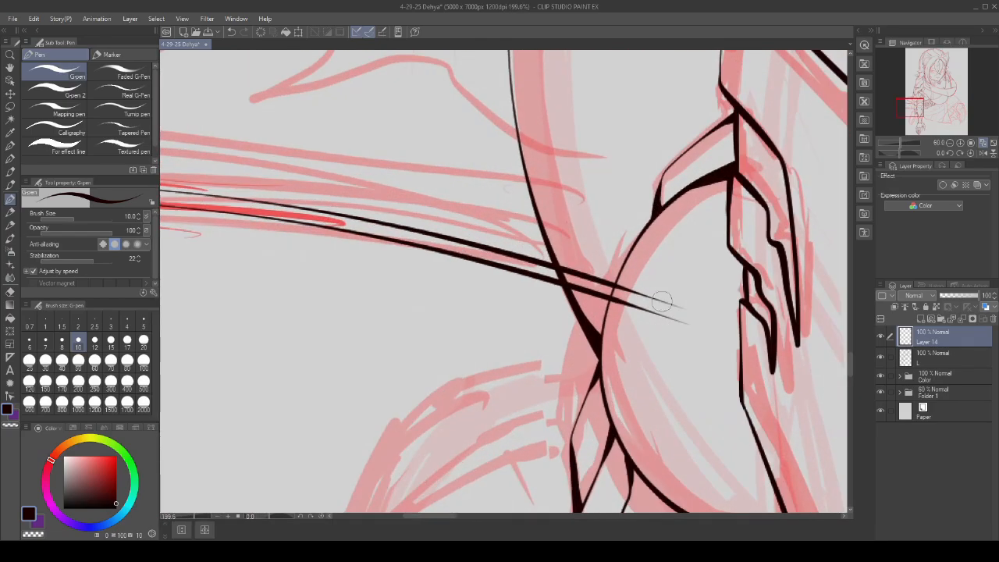
mouse_move(662, 297)
left_mouse_down()
mouse_move(653, 307)
mouse_move(591, 279)
left_mouse_up()
scroll(585, 241, "up", 1)
left_click_drag(562, 238, 569, 277)
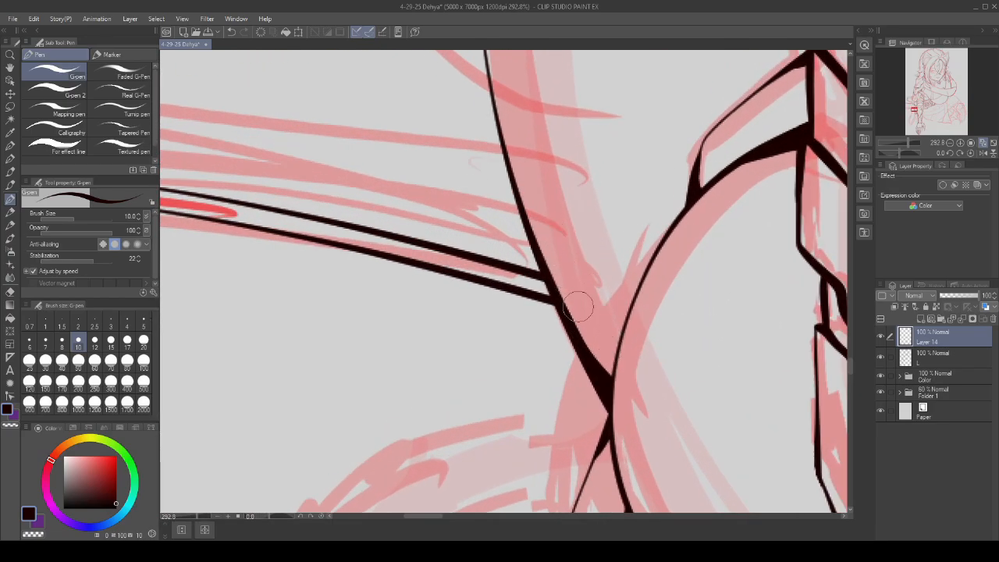
- Ink the wavy contours between the strip's two double edges, from the canvas edge to the arm outline
scroll(577, 280, "down", 10)
scroll(537, 255, "up", 2)
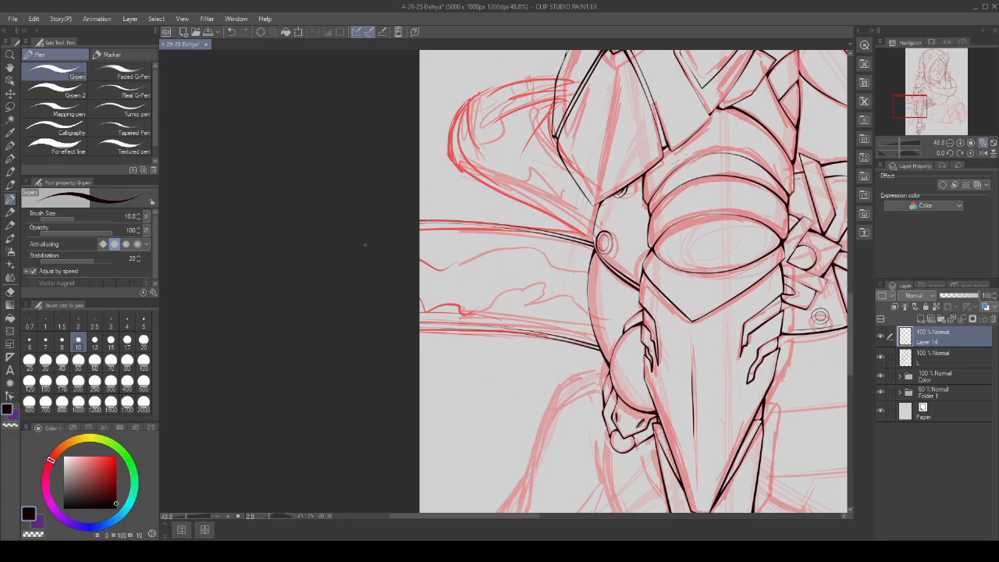
scroll(536, 254, "up", 1)
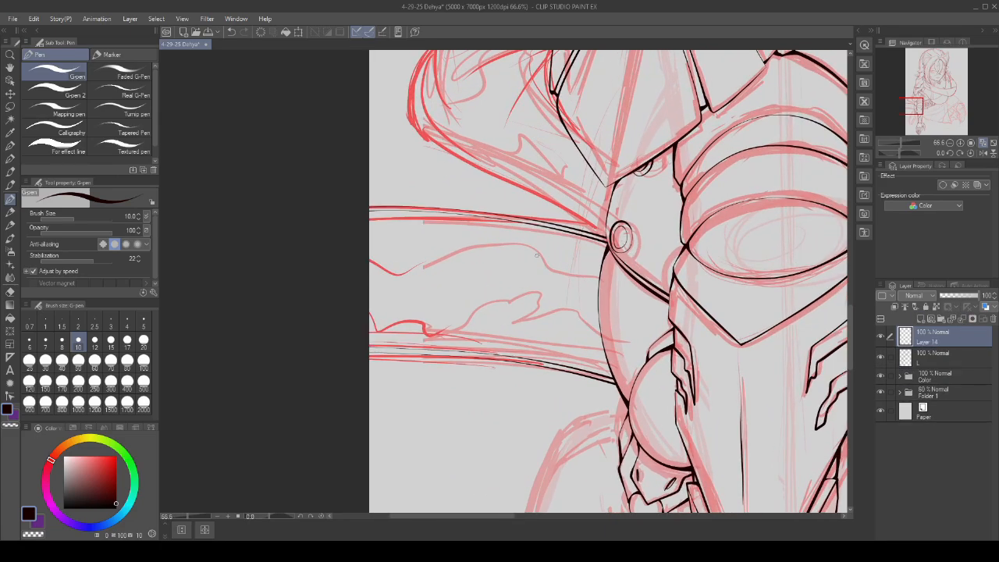
scroll(445, 217, "up", 2)
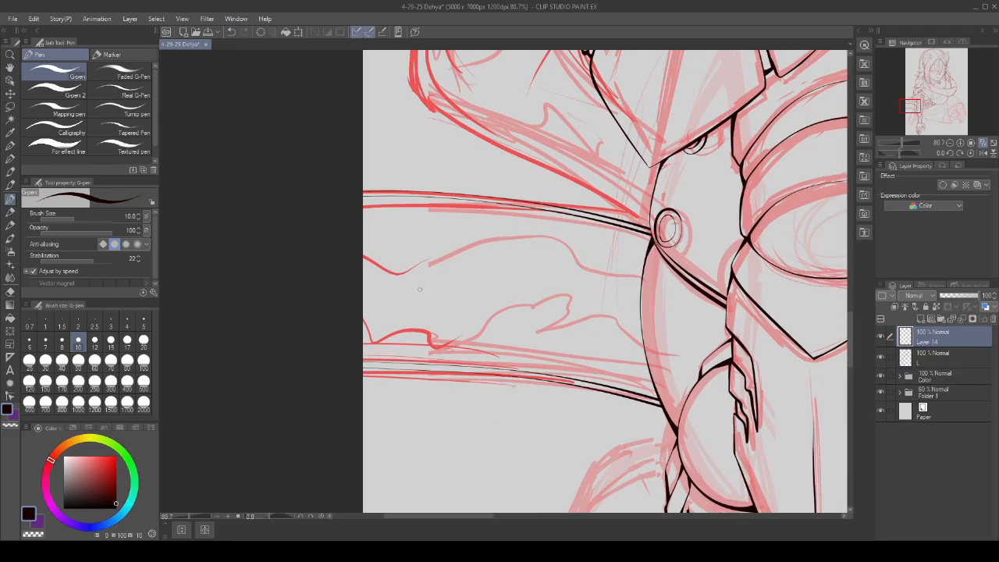
scroll(368, 276, "up", 1)
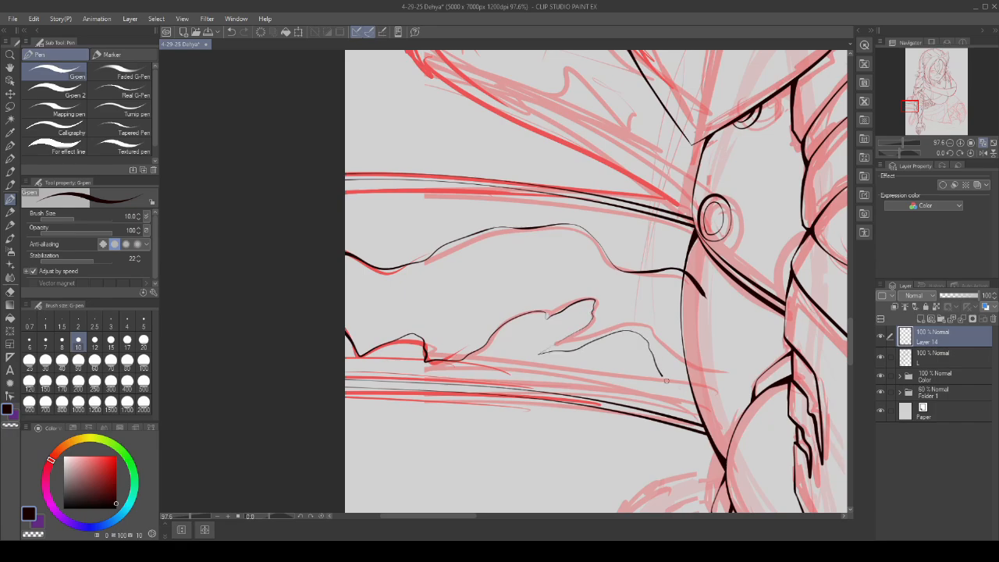
scroll(723, 405, "down", 5)
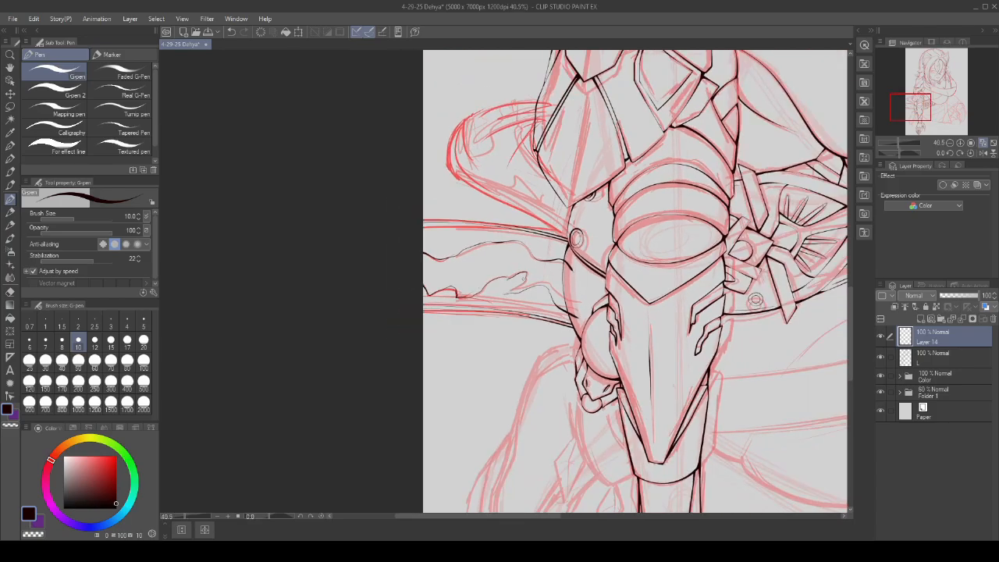
- Trim the wavy contours' ends at the arm outline and thicken the joint of the upper one
scroll(562, 267, "up", 7)
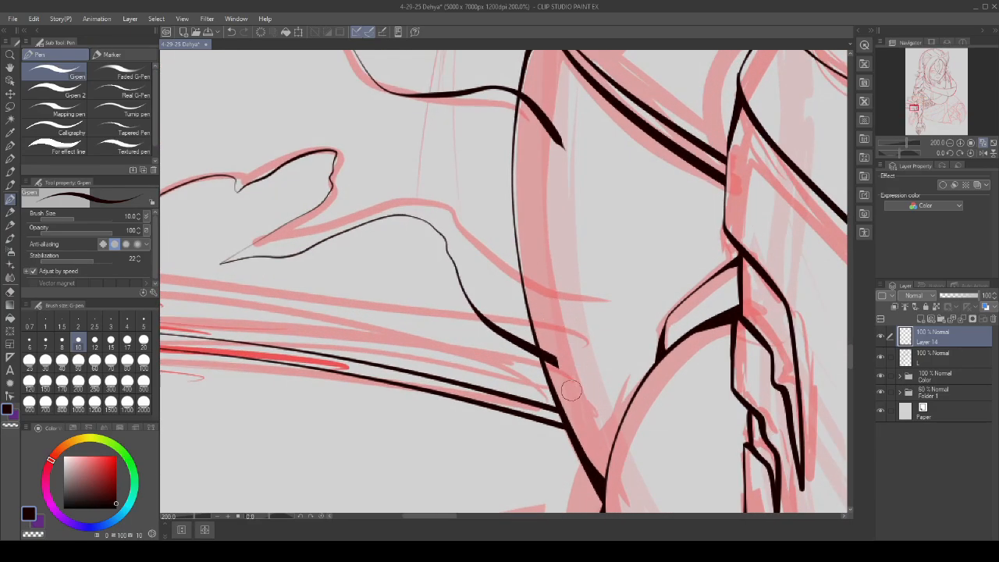
scroll(544, 320, "up", 2)
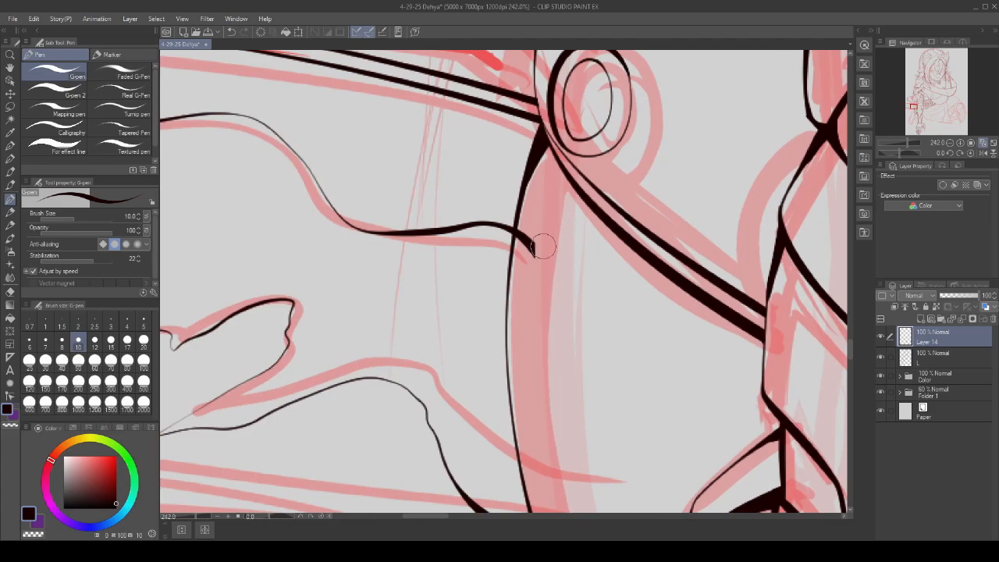
scroll(529, 199, "up", 4)
left_click_drag(424, 223, 524, 253)
scroll(554, 278, "down", 3)
scroll(593, 391, "up", 2)
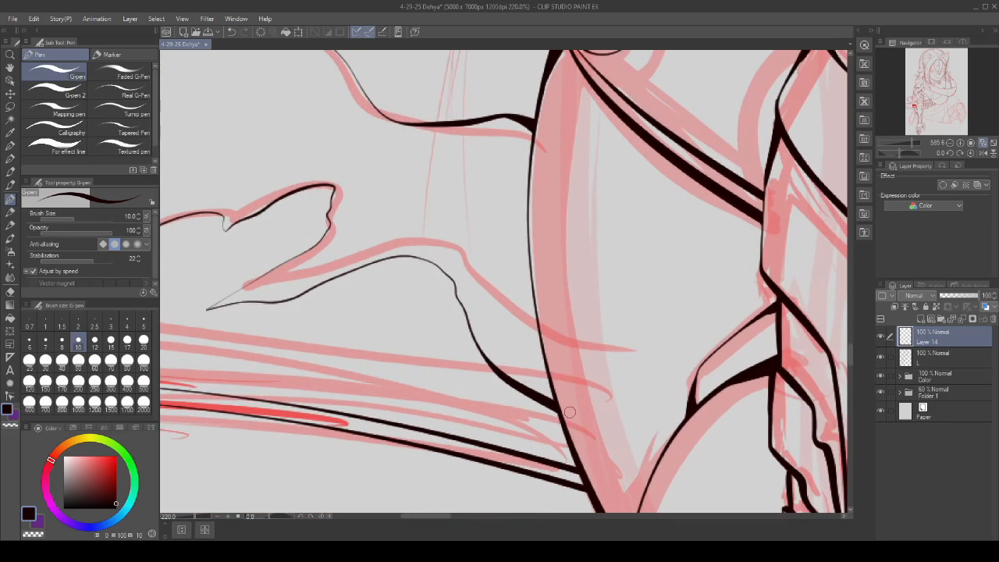
- Thicken the joint where the lower wavy contour meets the arm outline
left_click_drag(500, 363, 625, 410)
mouse_move(469, 349)
left_mouse_down()
mouse_move(620, 400)
mouse_move(627, 415)
left_mouse_up()
left_click_drag(606, 346, 610, 412)
scroll(609, 405, "down", 5)
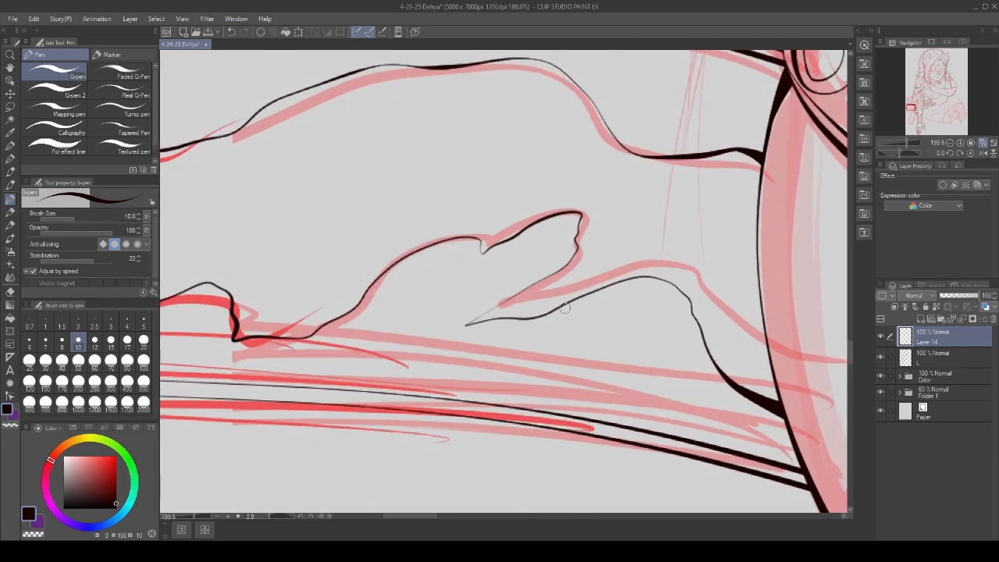
left_click_drag(469, 299, 466, 309)
scroll(473, 246, "down", 2)
key("ctrl+z")
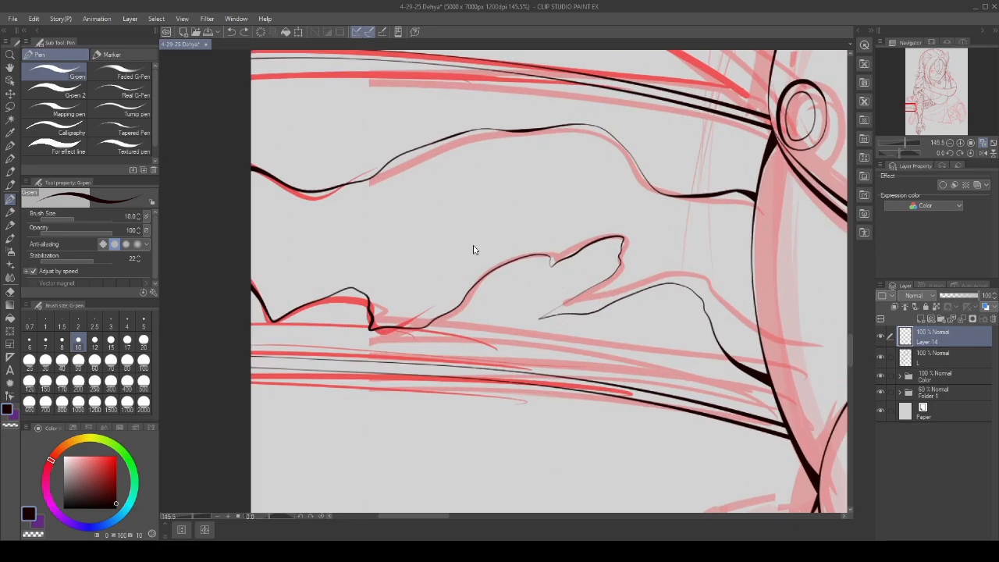
scroll(371, 324, "up", 1)
mouse_move(374, 309)
left_mouse_down()
mouse_move(366, 324)
mouse_move(385, 328)
left_mouse_up()
key("ctrl+z")
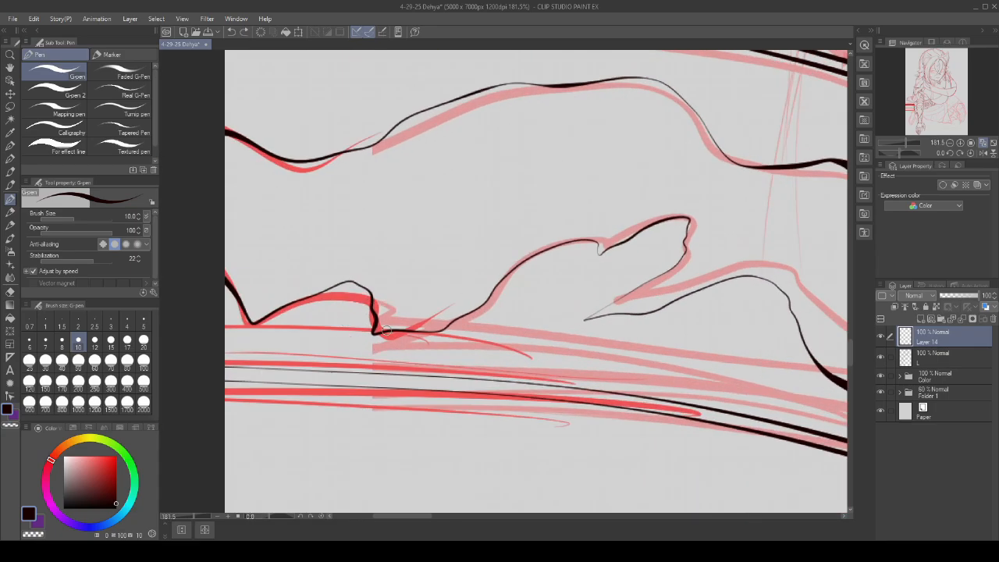
- Examine the inked strip and wavy contours beside the arm at different magnifications
scroll(423, 310, "down", 4)
scroll(517, 301, "down", 1)
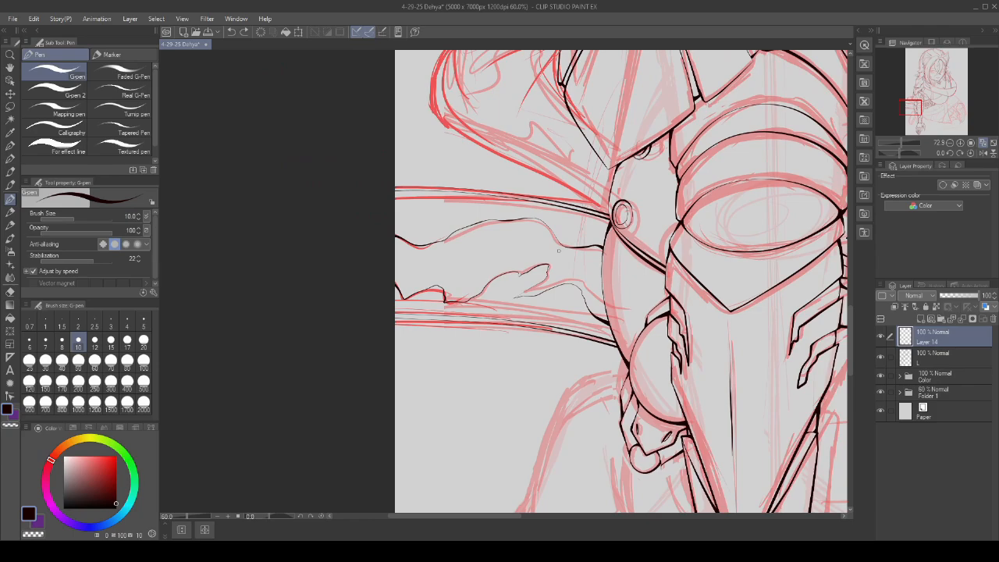
scroll(515, 289, "up", 2)
scroll(512, 274, "down", 2)
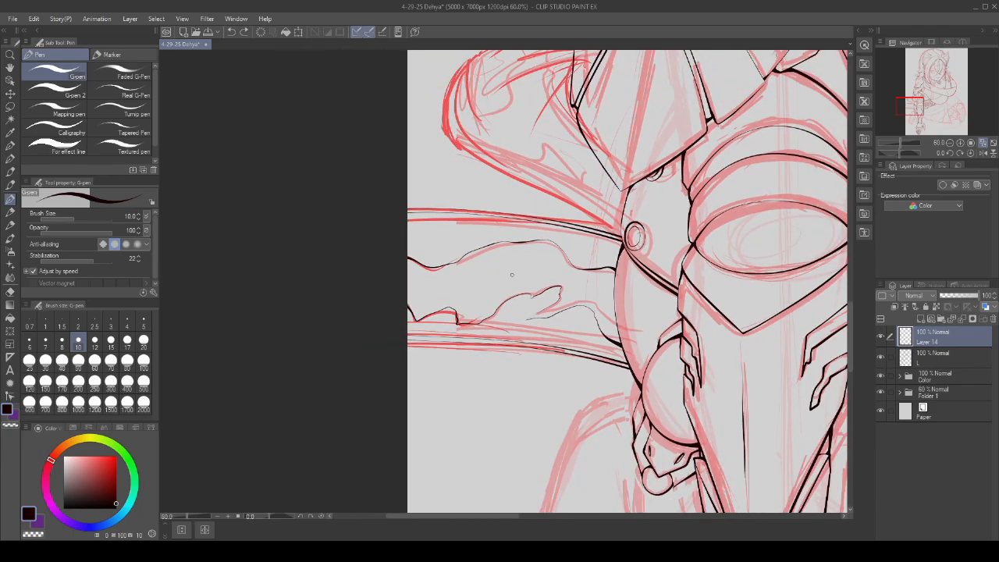
scroll(512, 274, "up", 3)
scroll(548, 232, "down", 2)
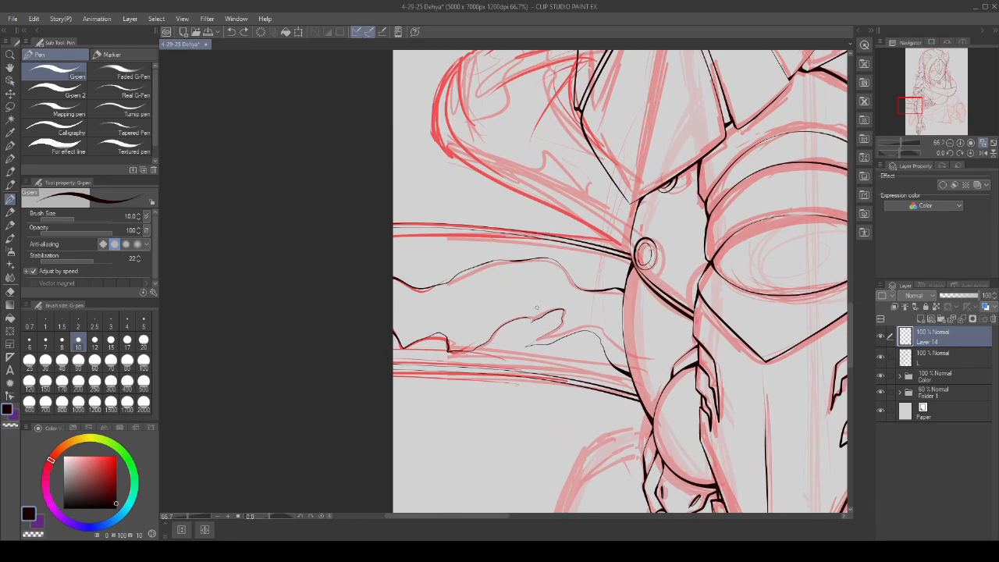
scroll(594, 353, "down", 3)
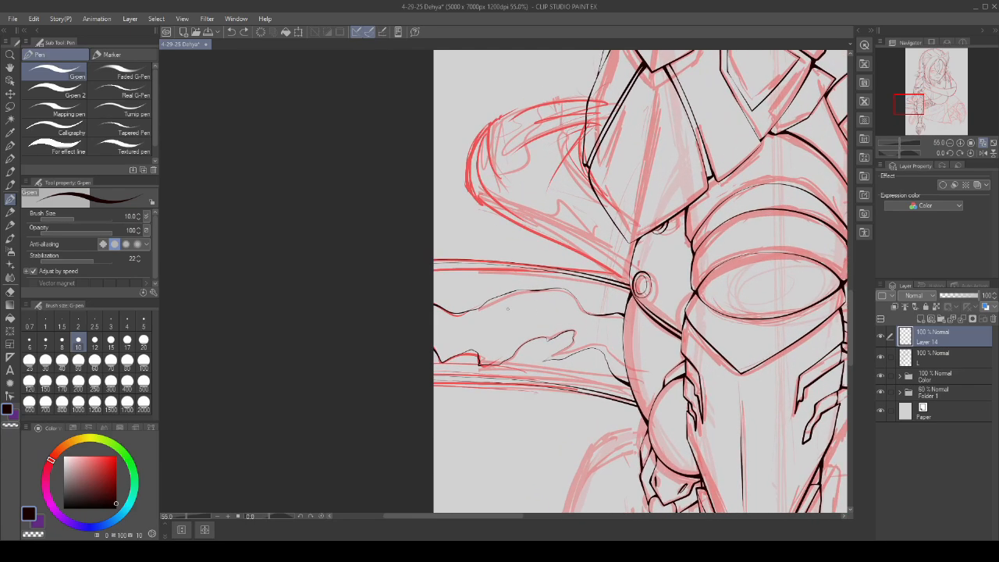
scroll(460, 330, "up", 1)
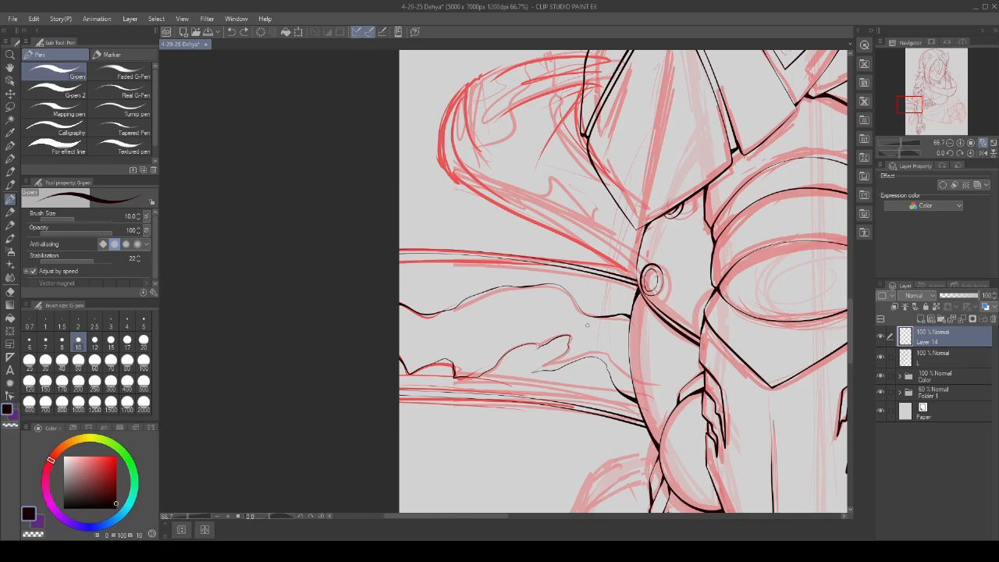
scroll(565, 312, "down", 3)
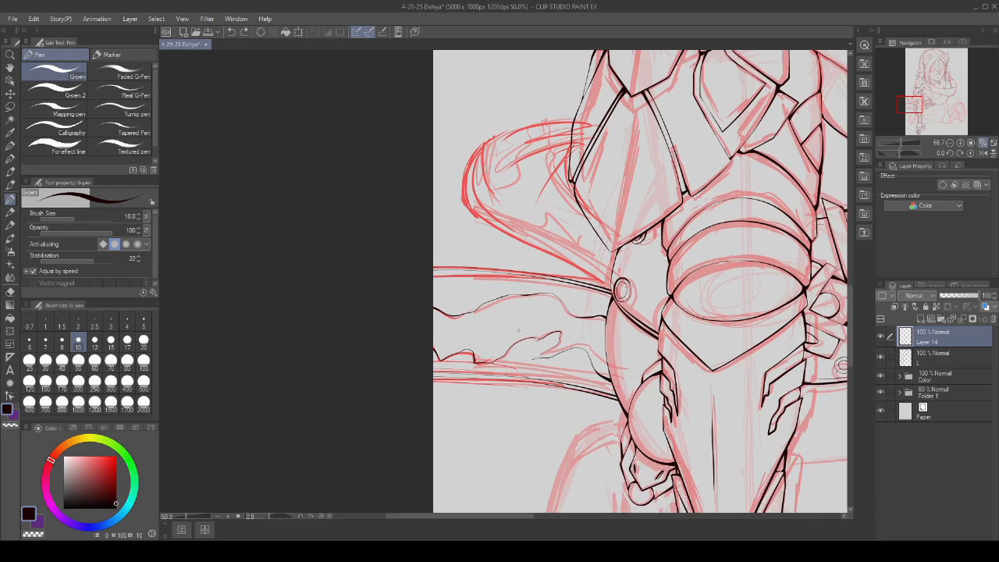
scroll(741, 367, "up", 1)
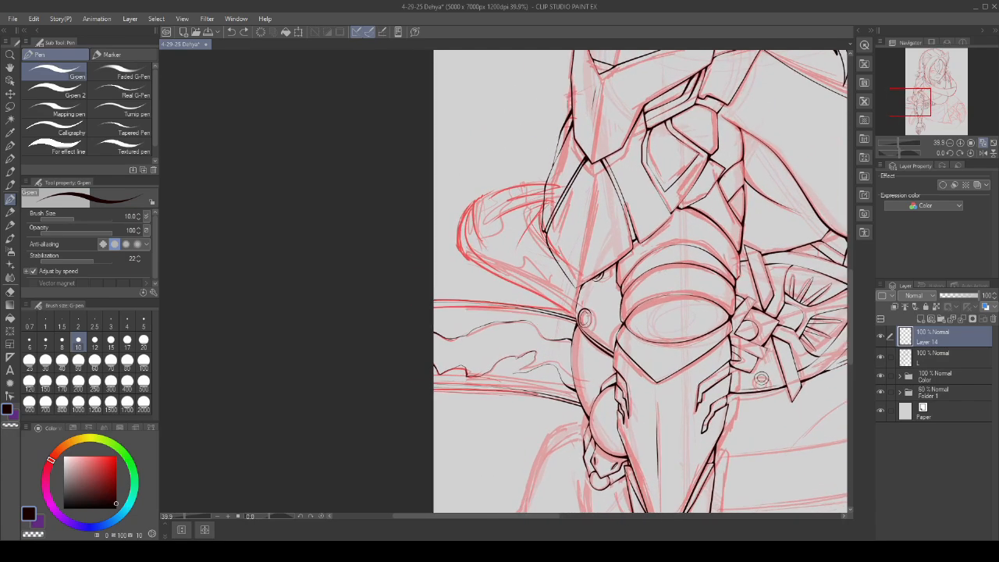
scroll(653, 316, "up", 1)
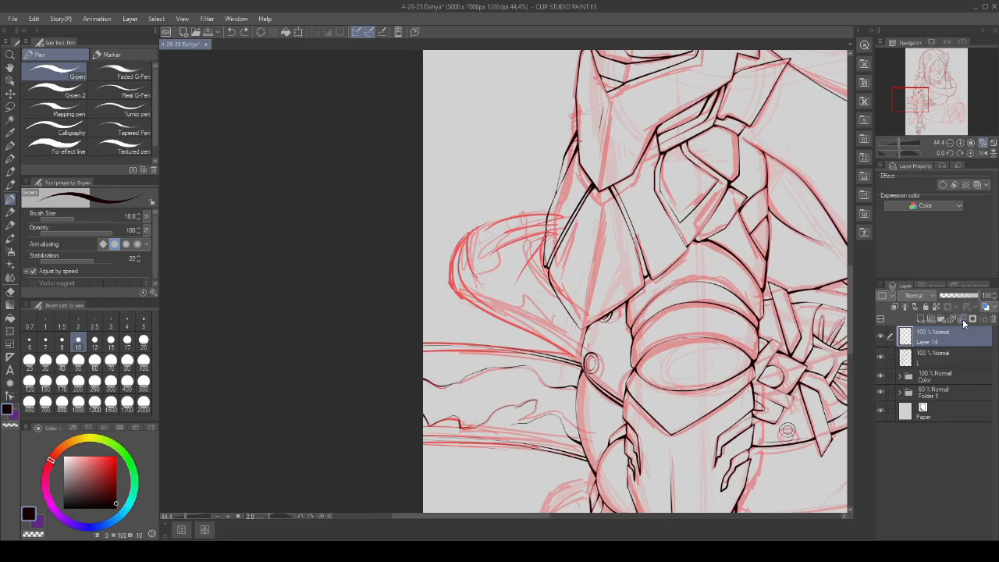
- Ink the three short fold lines where the rounded shape's upper end meets the arm outline
scroll(635, 281, "down", 1)
scroll(534, 270, "up", 4)
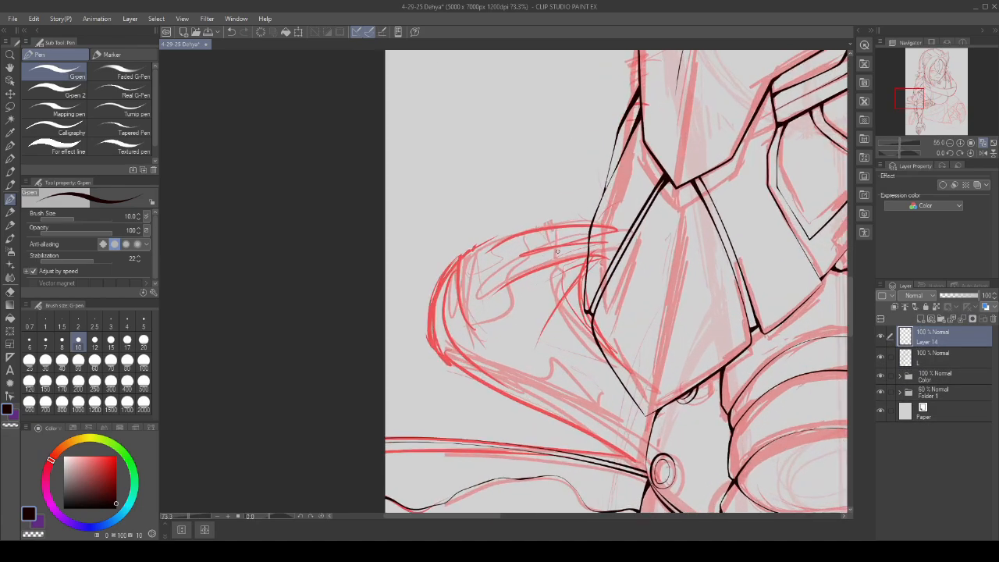
mouse_move(601, 253)
left_mouse_down()
mouse_move(500, 285)
mouse_move(574, 301)
left_mouse_up()
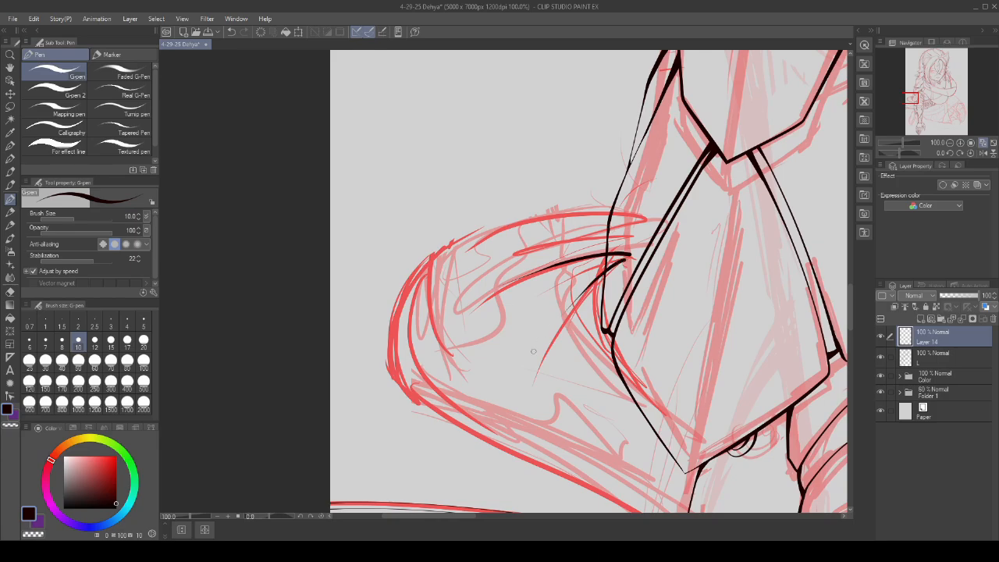
scroll(599, 211, "up", 1)
left_click_drag(643, 235, 568, 236)
scroll(440, 298, "down", 3)
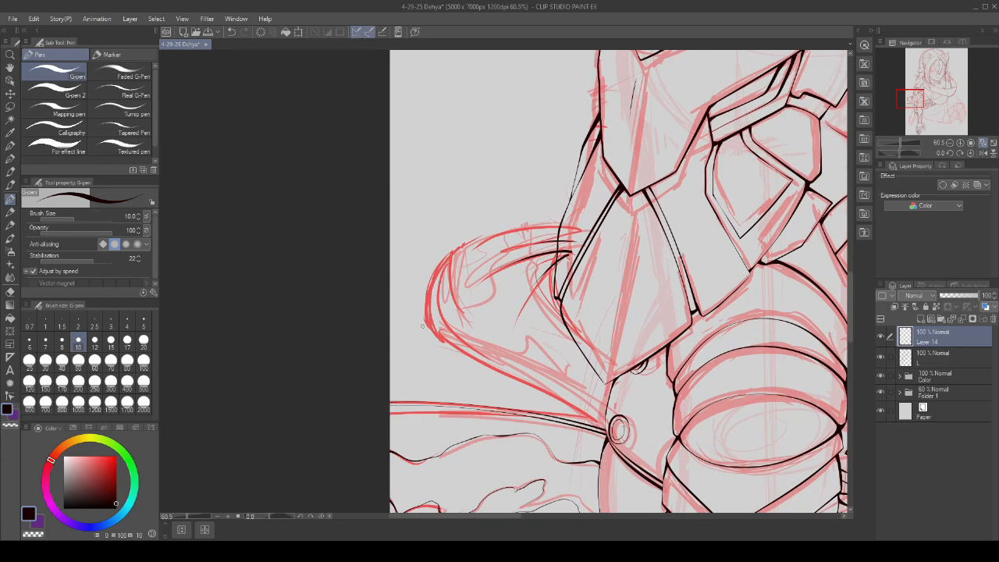
scroll(439, 304, "up", 1)
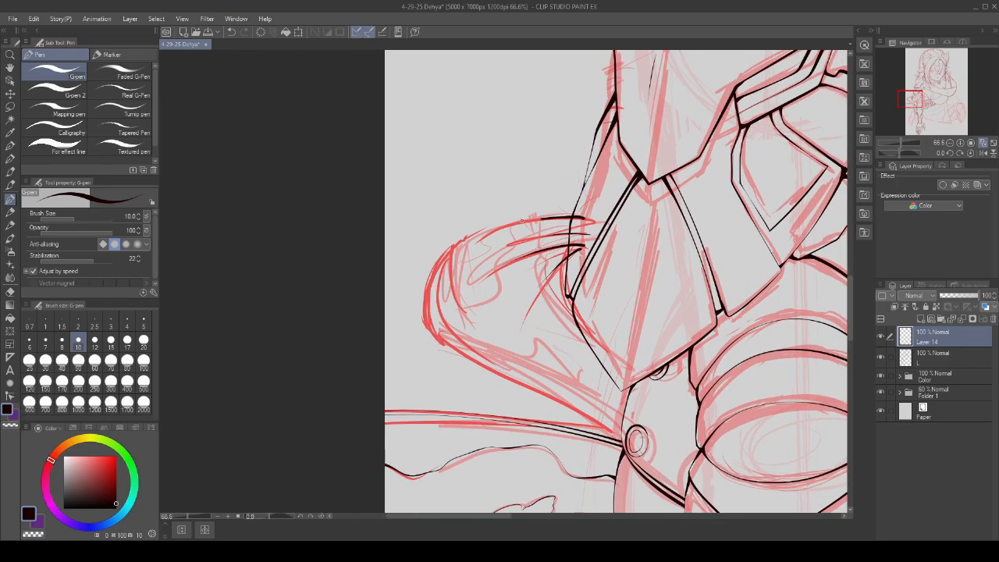
mouse_move(522, 221)
left_mouse_down()
mouse_move(422, 299)
mouse_move(453, 352)
mouse_move(636, 438)
left_mouse_up()
scroll(541, 324, "down", 1)
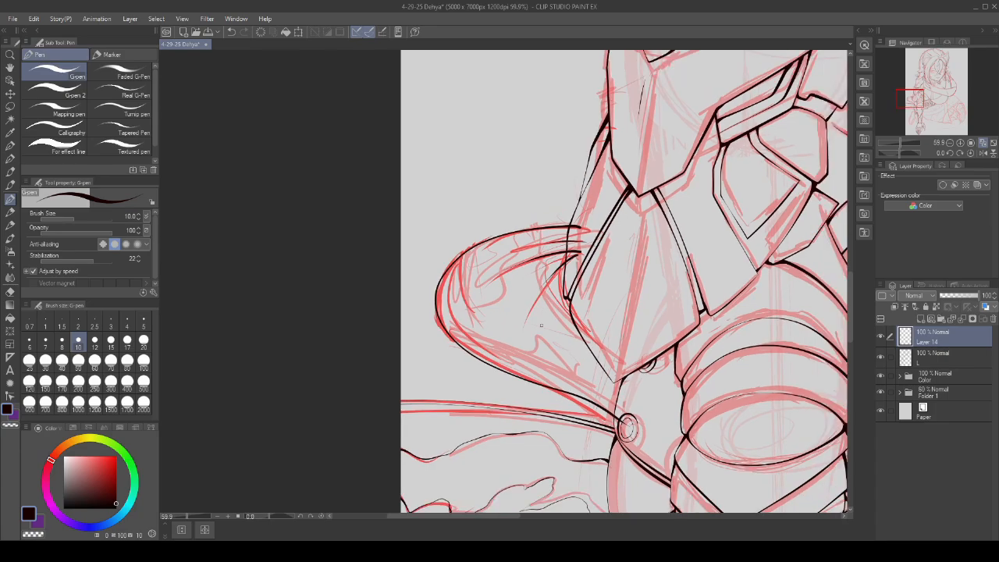
scroll(541, 325, "up", 2)
key("ctrl+z")
mouse_move(581, 180)
left_mouse_down()
mouse_move(529, 179)
mouse_move(440, 211)
mouse_move(400, 264)
mouse_move(400, 303)
left_mouse_up()
key("ctrl+z")
- Ink the rounded shape's outer contour from its upper end at the arm around to the circular rivet
mouse_move(592, 178)
left_mouse_down()
mouse_move(490, 189)
mouse_move(420, 231)
mouse_move(406, 300)
mouse_move(460, 356)
mouse_move(586, 389)
mouse_move(655, 470)
left_mouse_up()
scroll(591, 366, "down", 2)
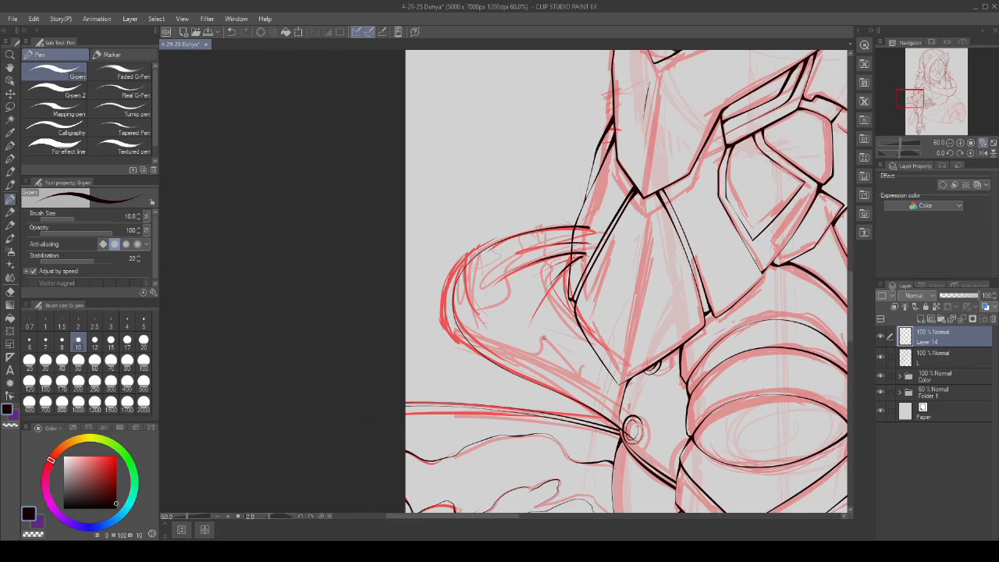
scroll(593, 367, "up", 2)
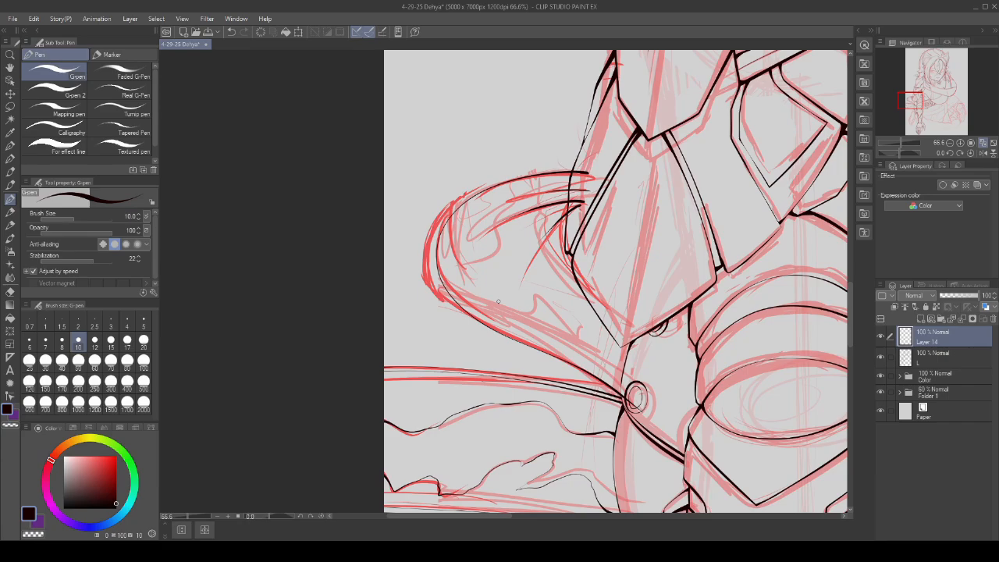
- Ink a second edge line just inside the rounded shape's lower contour, running down to the circular rivet
scroll(497, 301, "up", 4)
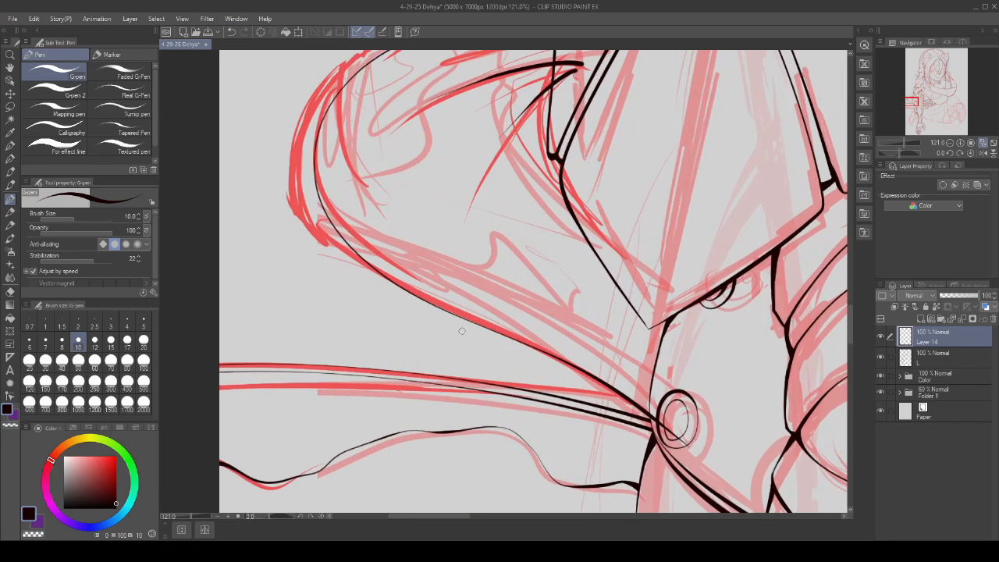
mouse_move(334, 209)
left_mouse_down()
mouse_move(410, 280)
mouse_move(549, 339)
mouse_move(669, 407)
left_mouse_up()
key("ctrl+z")
mouse_move(316, 170)
left_mouse_down()
mouse_move(338, 219)
mouse_move(406, 278)
mouse_move(526, 329)
mouse_move(680, 419)
left_mouse_up()
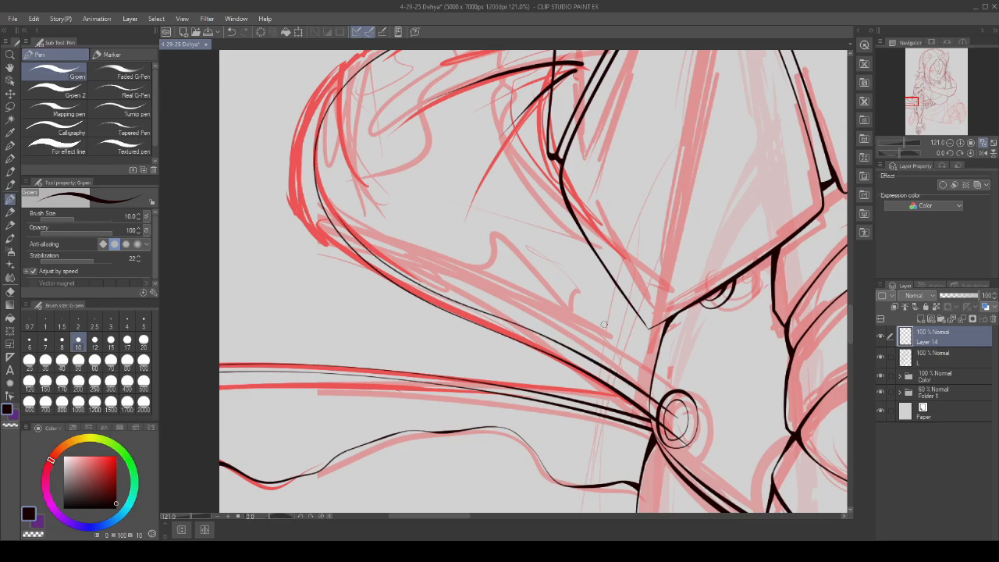
- Join the inner edge line to the outer contour with a thickened, tapered fork at the rounded shape's far bend
scroll(594, 321, "up", 5)
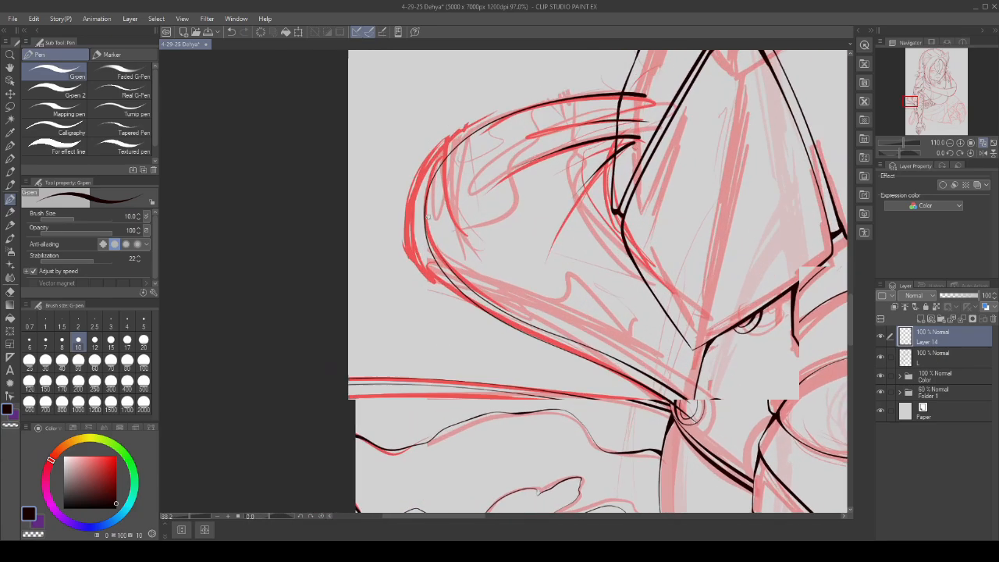
scroll(442, 277, "up", 1)
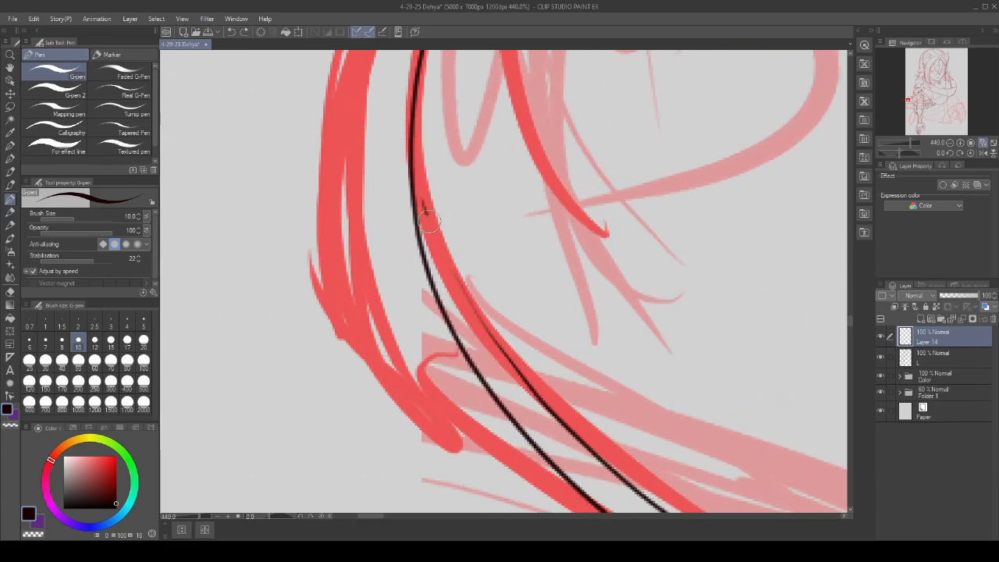
scroll(474, 313, "up", 1)
scroll(474, 312, "up", 3)
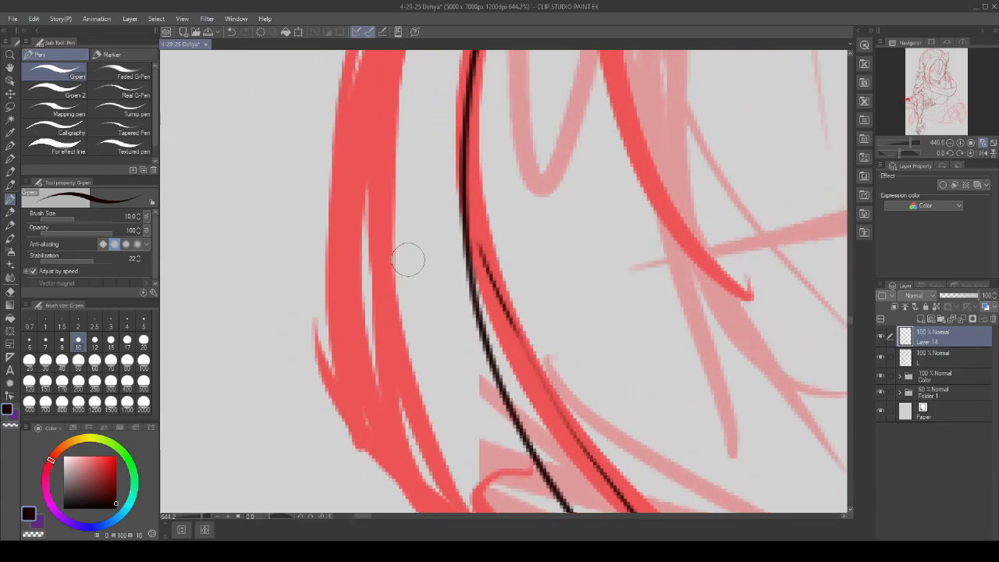
scroll(522, 346, "down", 3)
scroll(477, 269, "up", 3)
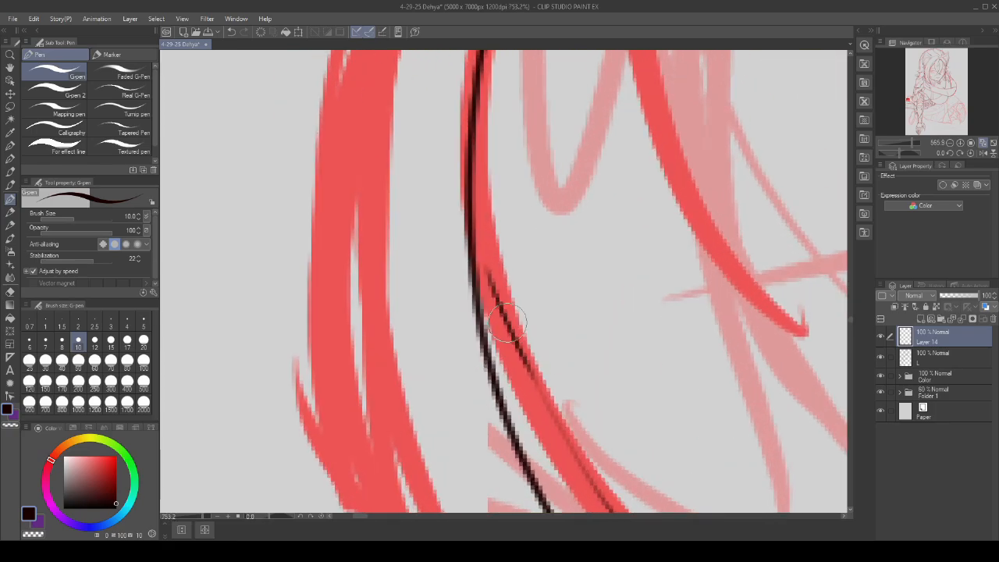
mouse_move(474, 266)
left_mouse_down()
mouse_move(481, 295)
mouse_move(500, 304)
mouse_move(473, 250)
mouse_move(506, 317)
mouse_move(485, 333)
mouse_move(479, 250)
mouse_move(499, 298)
mouse_move(462, 162)
left_mouse_up()
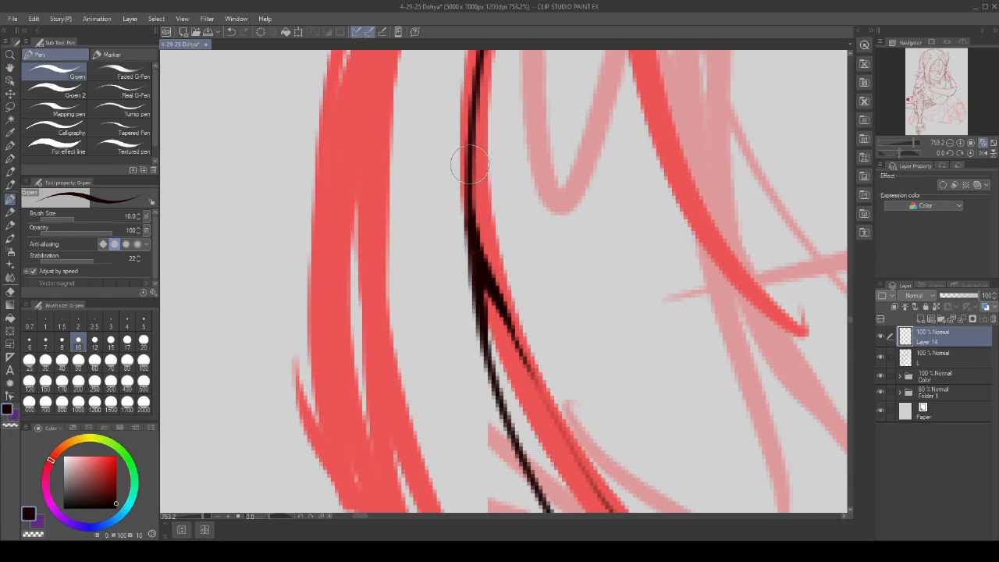
key("ctrl+z")
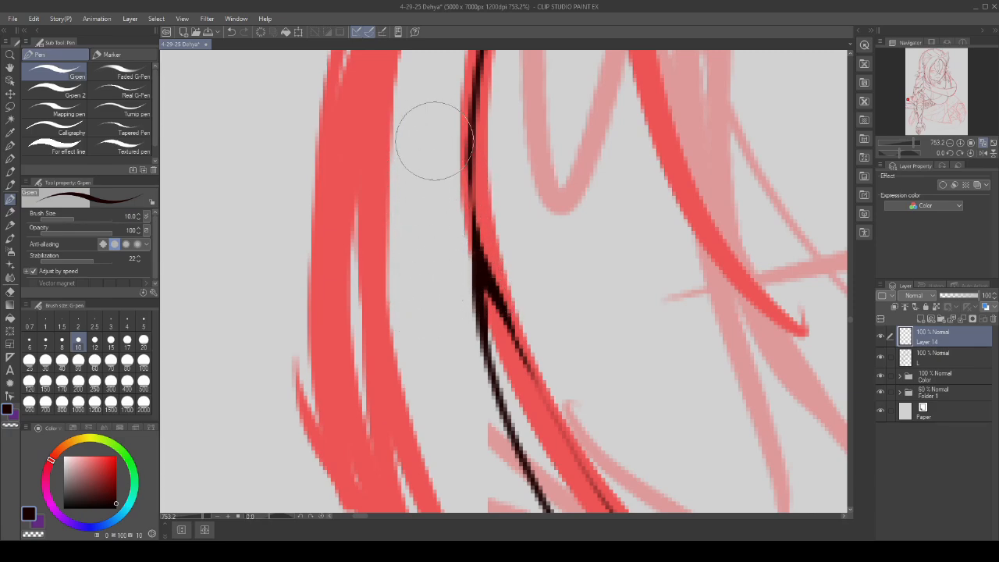
left_click_drag(471, 155, 468, 224)
scroll(472, 330, "down", 1)
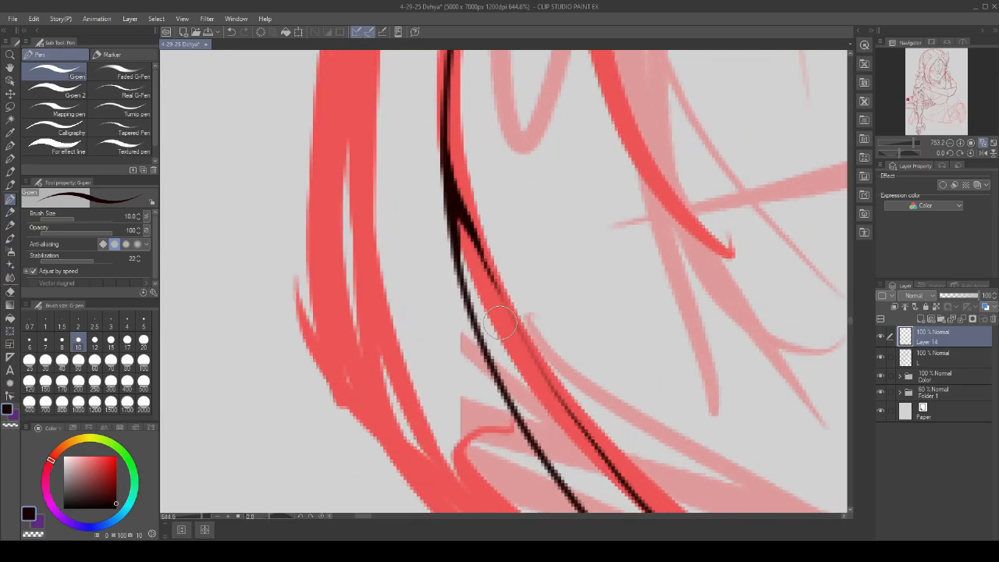
scroll(459, 244, "down", 3)
scroll(424, 196, "up", 2)
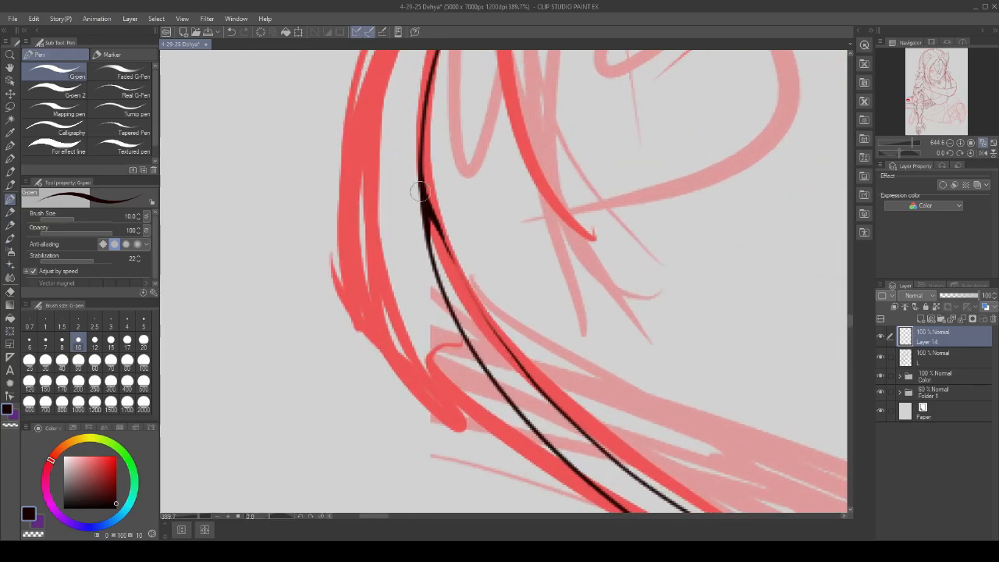
- Trim the lower ends of both edge lines at the arm outline beside the rivet and save the drawing
scroll(424, 201, "down", 3)
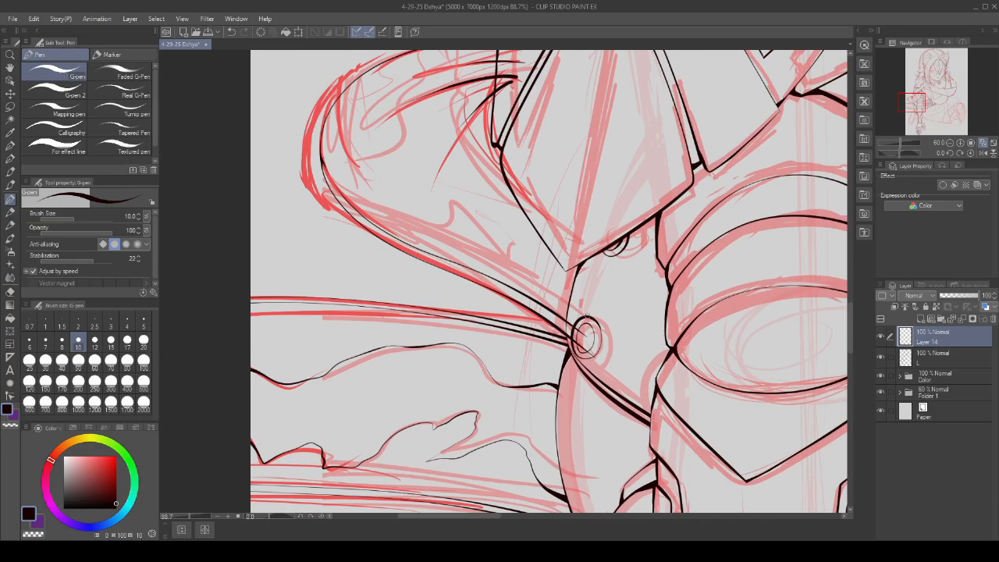
scroll(591, 307, "up", 2)
scroll(543, 306, "up", 1)
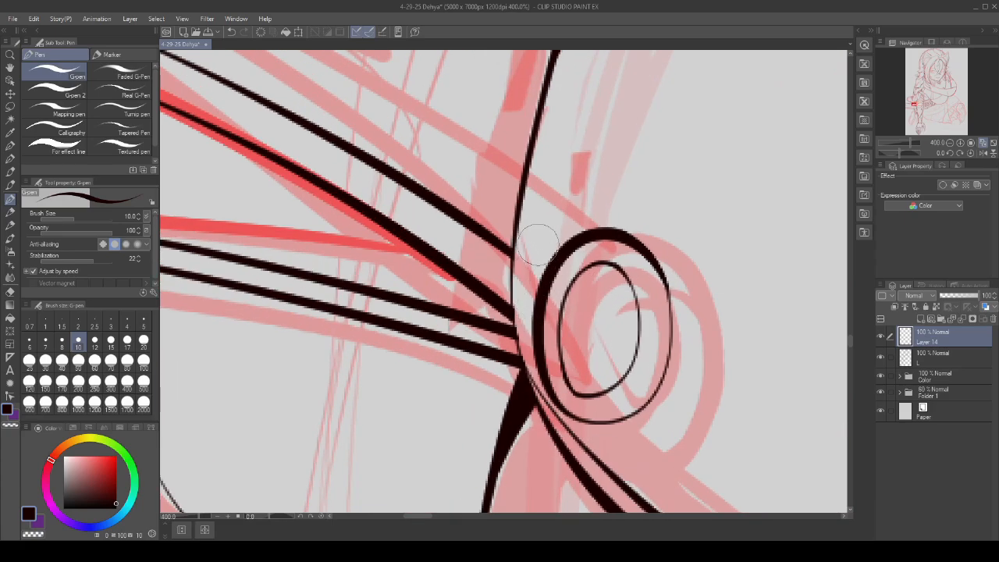
scroll(536, 243, "down", 4)
scroll(605, 310, "down", 2)
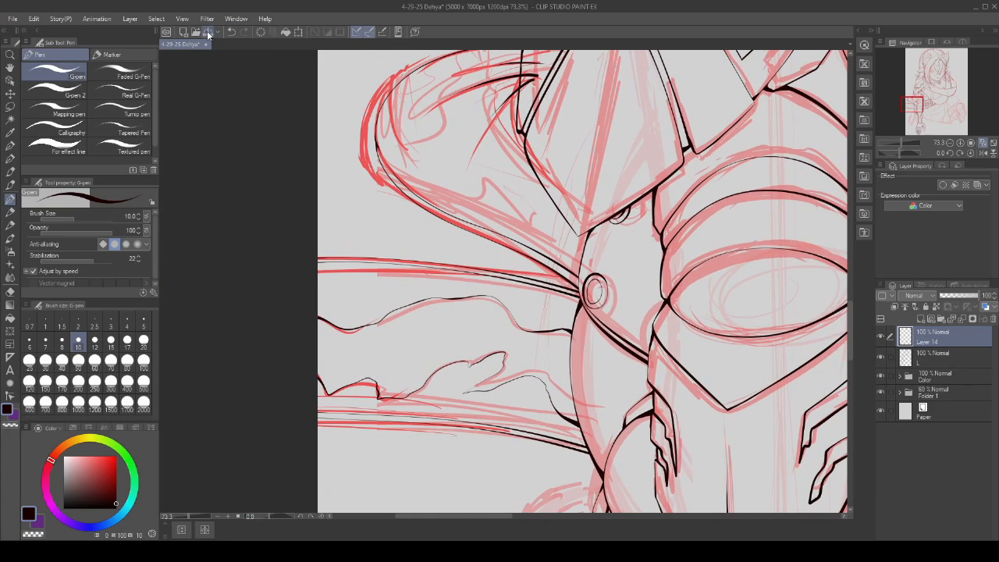
scroll(690, 337, "down", 1)
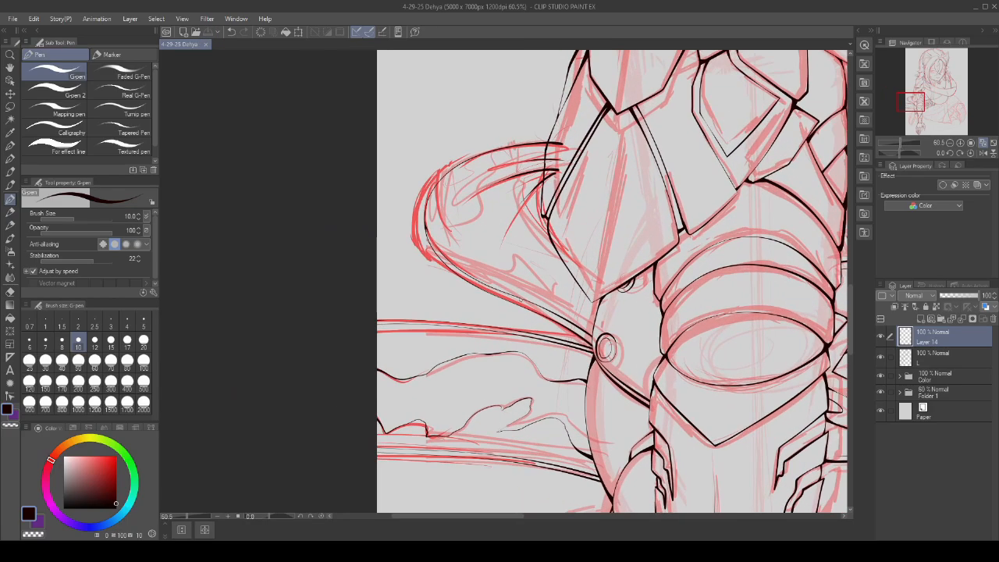
- Reinforce the faint stretch of the inner edge line just below the fork at the rounded shape's bend
scroll(525, 185, "up", 1)
scroll(550, 258, "up", 1)
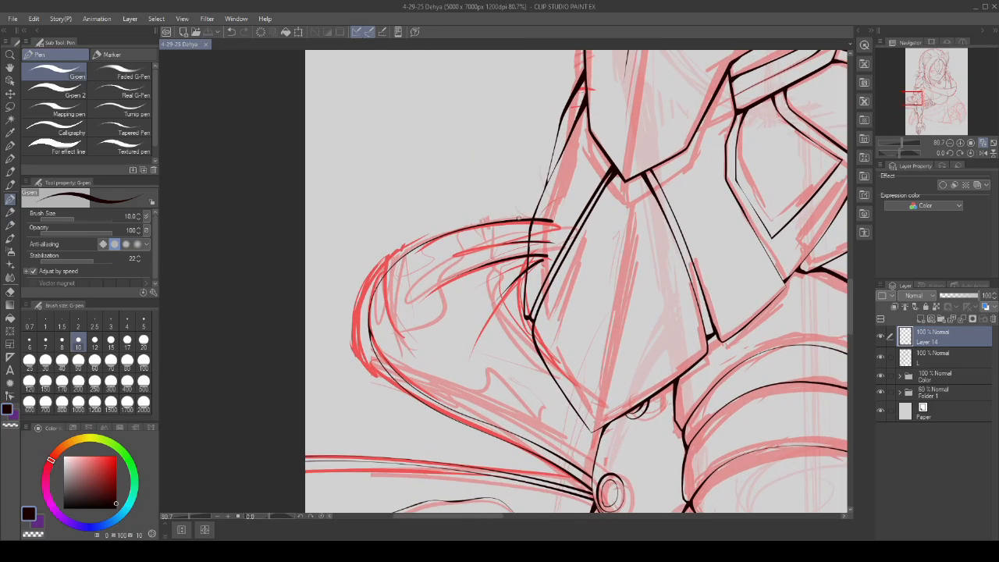
scroll(407, 318, "up", 7)
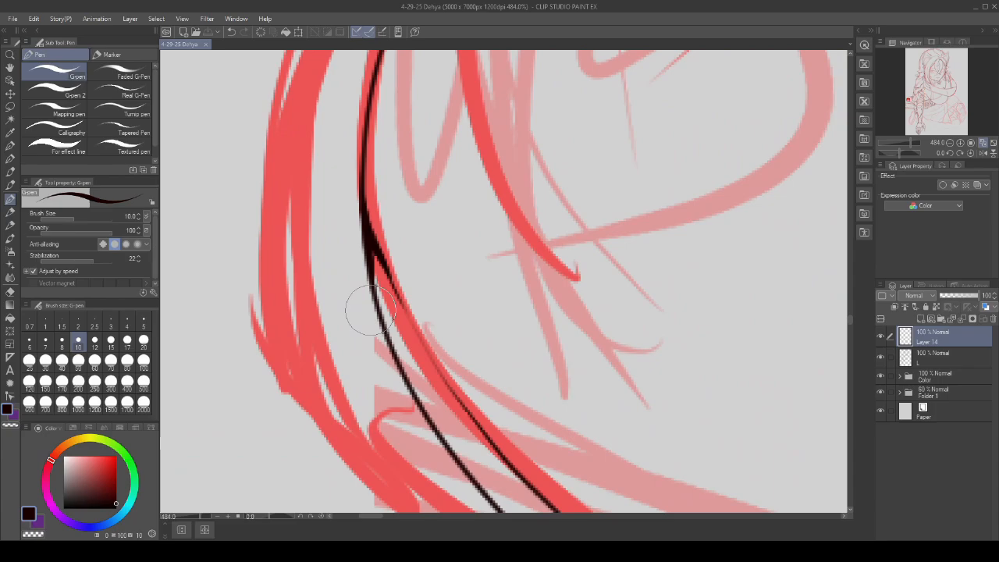
scroll(394, 332, "up", 1)
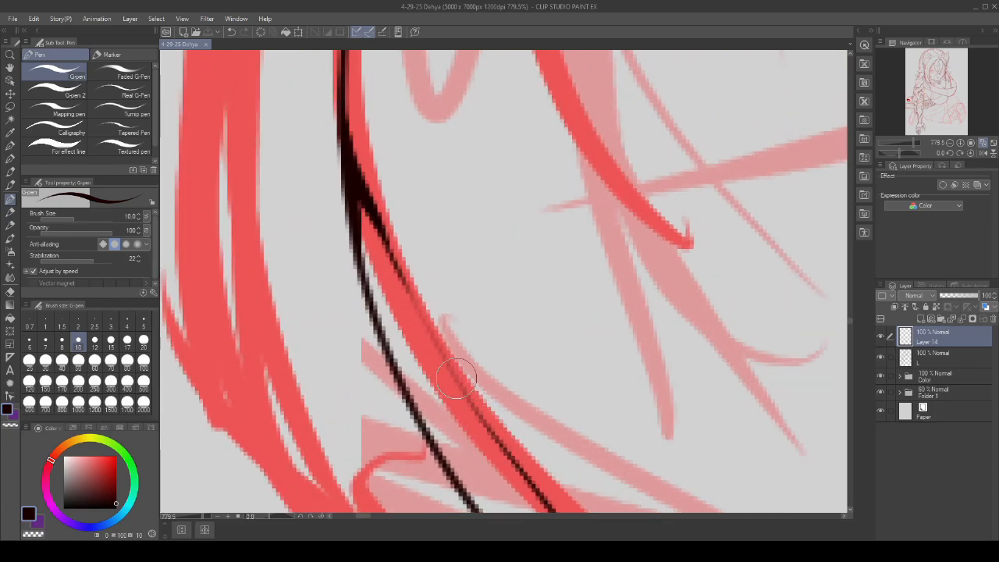
scroll(348, 172, "down", 9)
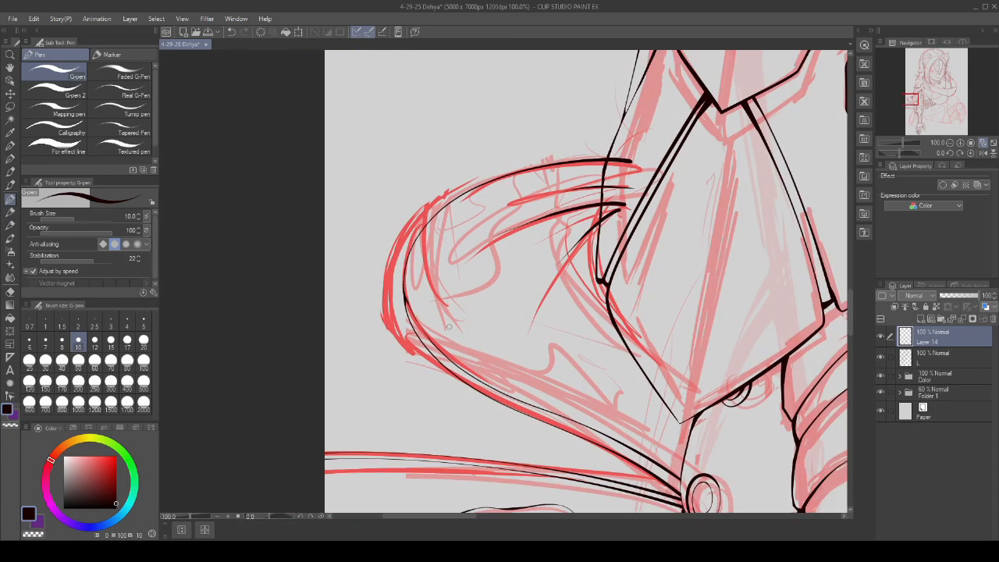
- Thicken the lower ends of the rounded shape's two edge lines beside the rivet and trim them at the arm outline
scroll(537, 367, "up", 6)
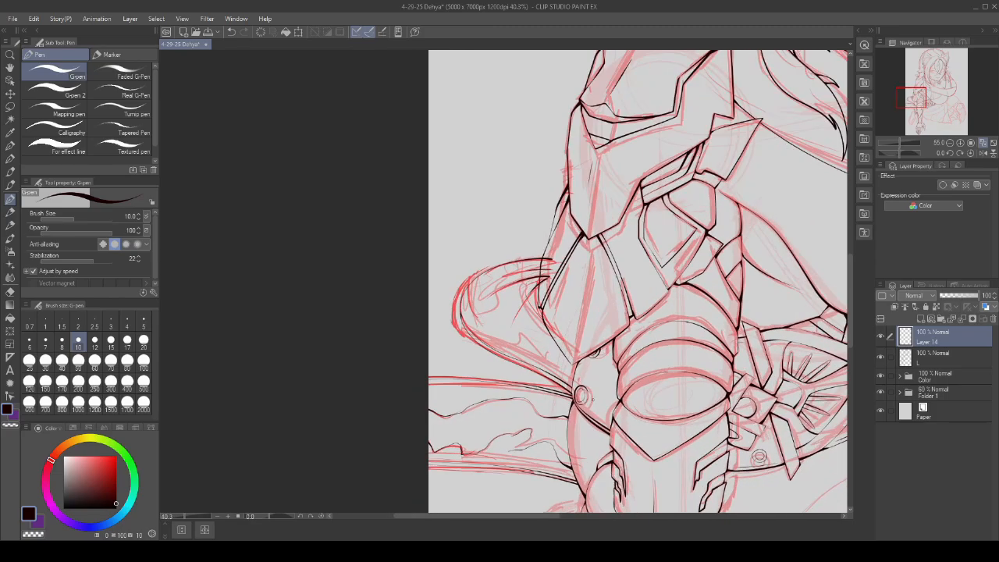
scroll(556, 395, "up", 2)
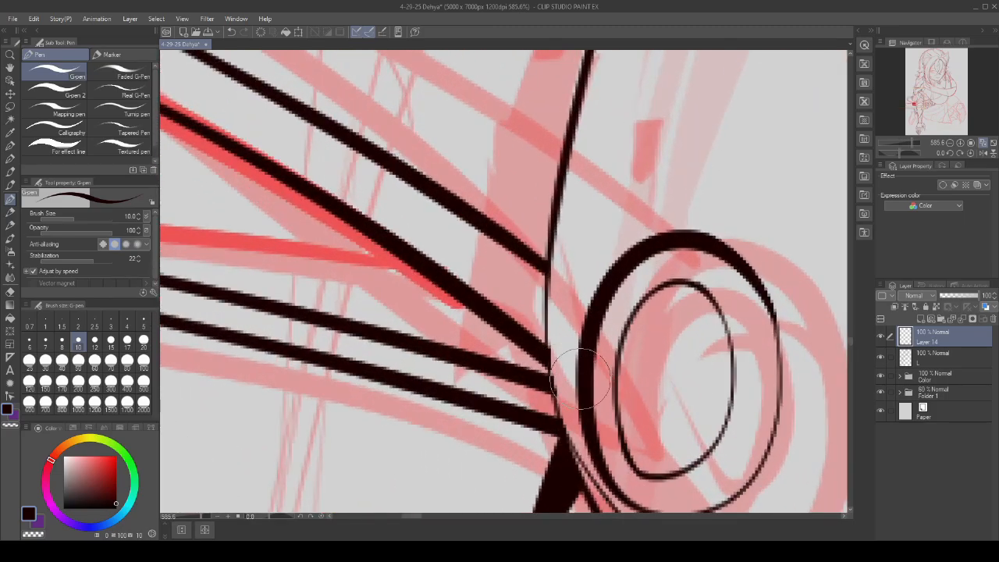
scroll(488, 303, "up", 1)
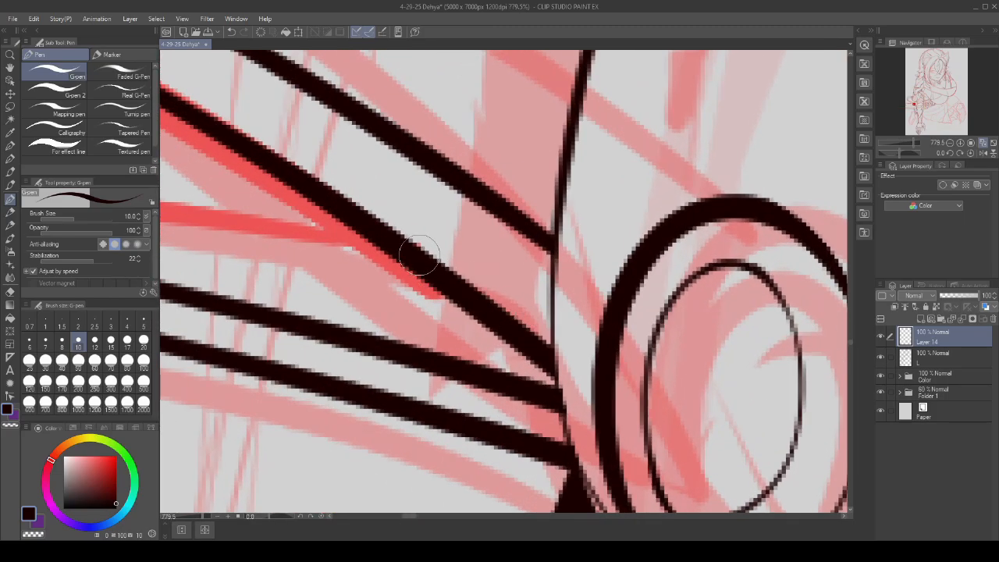
left_click_drag(413, 256, 587, 368)
left_click_drag(490, 195, 606, 331)
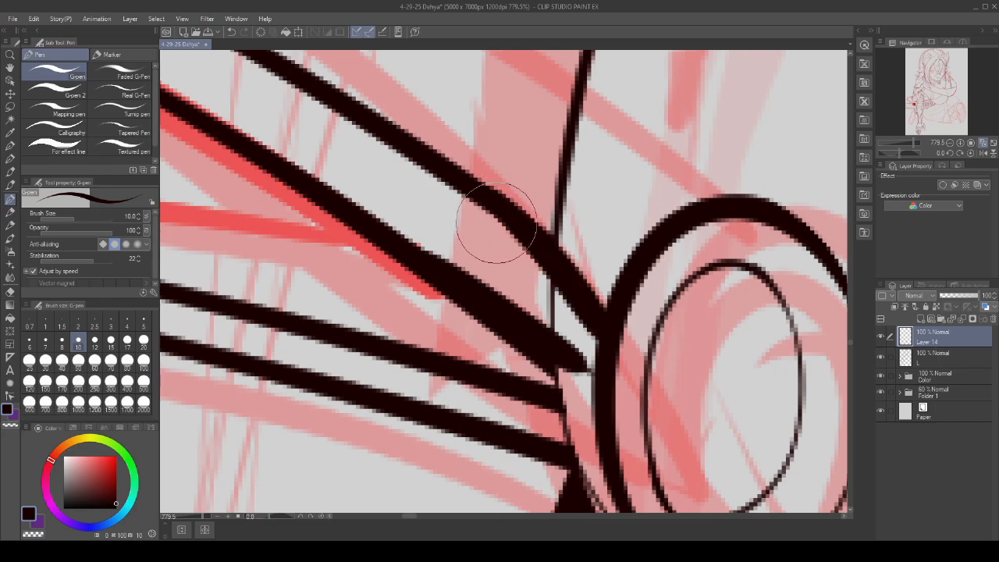
key("ctrl+z")
left_click_drag(457, 173, 611, 331)
key("ctrl+z")
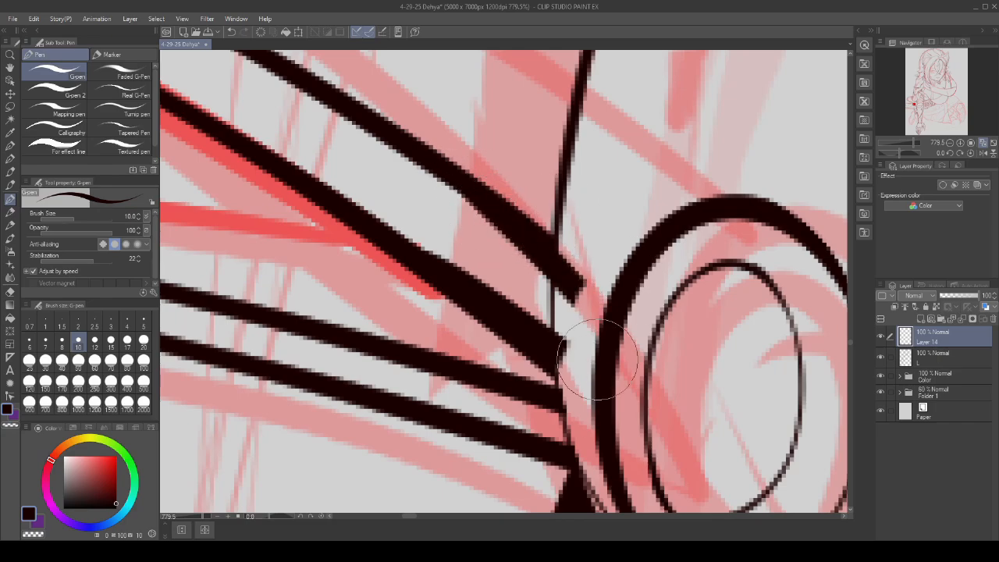
scroll(595, 356, "down", 15)
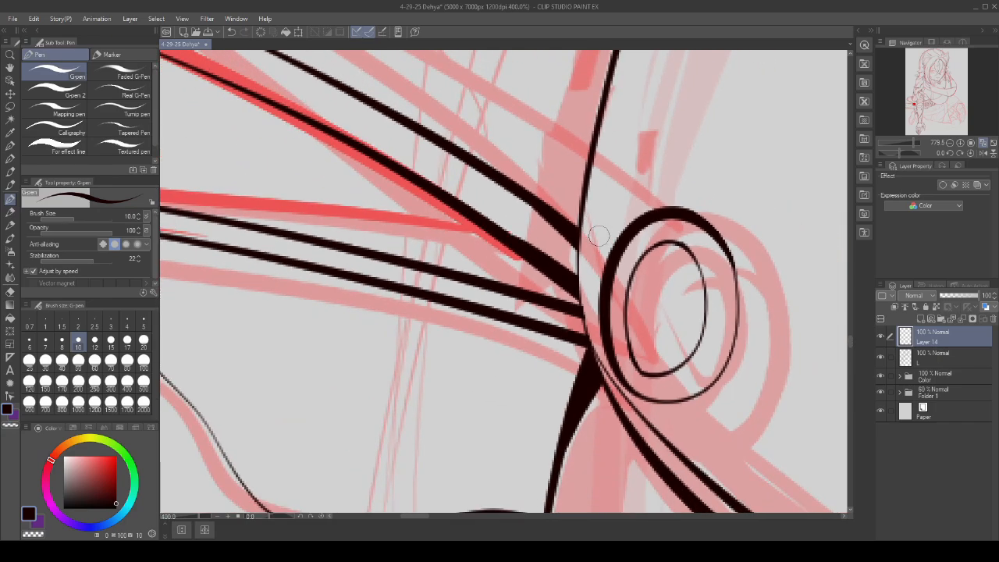
- Trim the upper contour and fold lines where they overshoot the arm outline, and thicken the outline at their joints
scroll(511, 213, "up", 10)
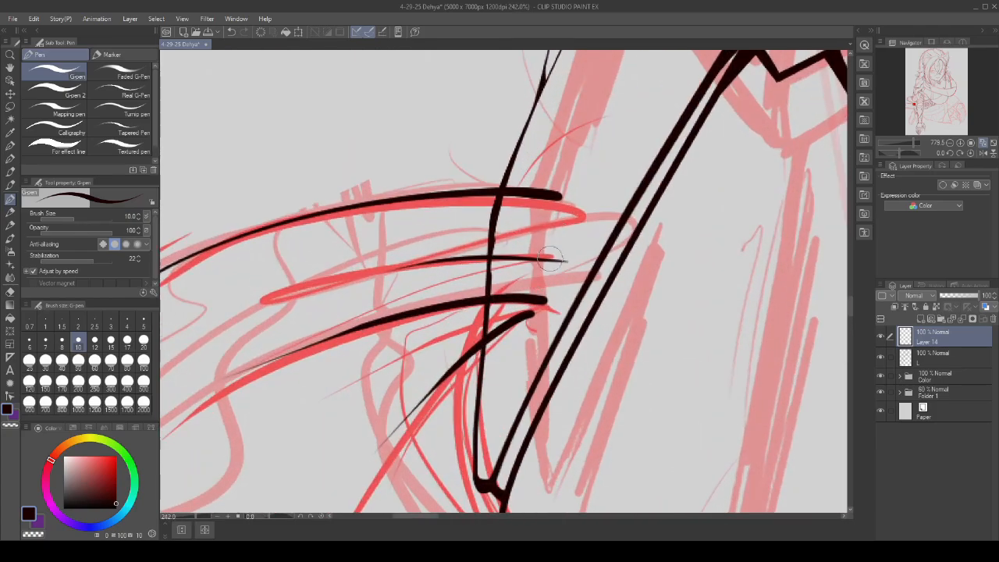
mouse_move(503, 292)
left_mouse_down()
mouse_move(497, 350)
mouse_move(518, 204)
left_mouse_up()
left_click_drag(529, 170, 566, 257)
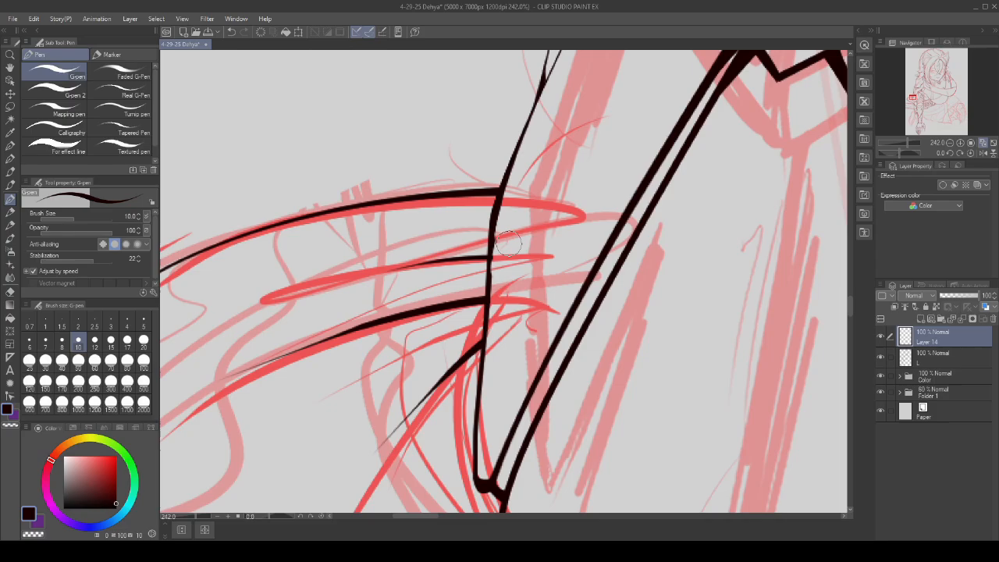
scroll(494, 232, "up", 2)
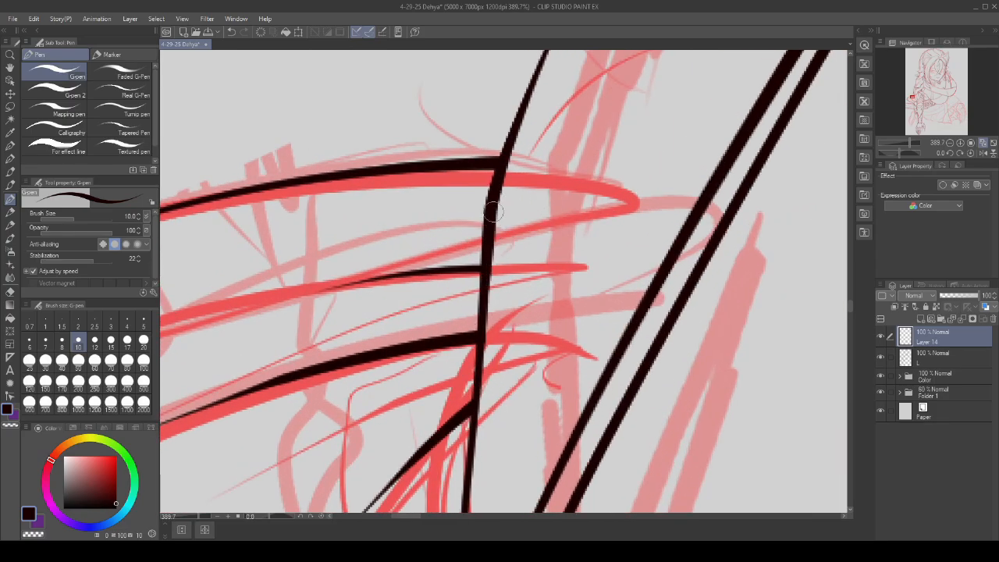
scroll(495, 226, "down", 6)
scroll(593, 249, "down", 2)
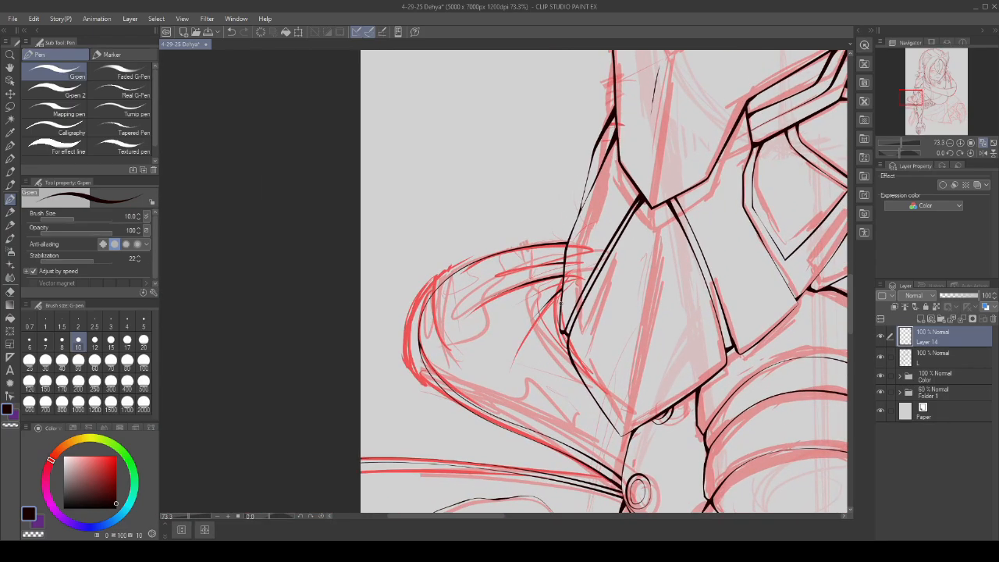
- Merge Layer 14 down into the line art layer L and save the drawing
scroll(551, 299, "up", 2)
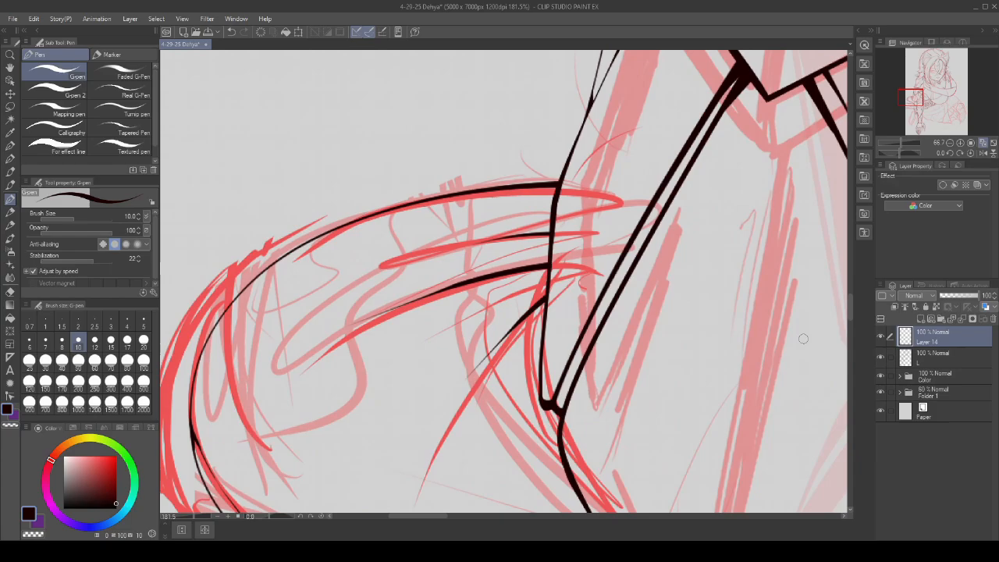
left_click(962, 320)
scroll(541, 230, "down", 4)
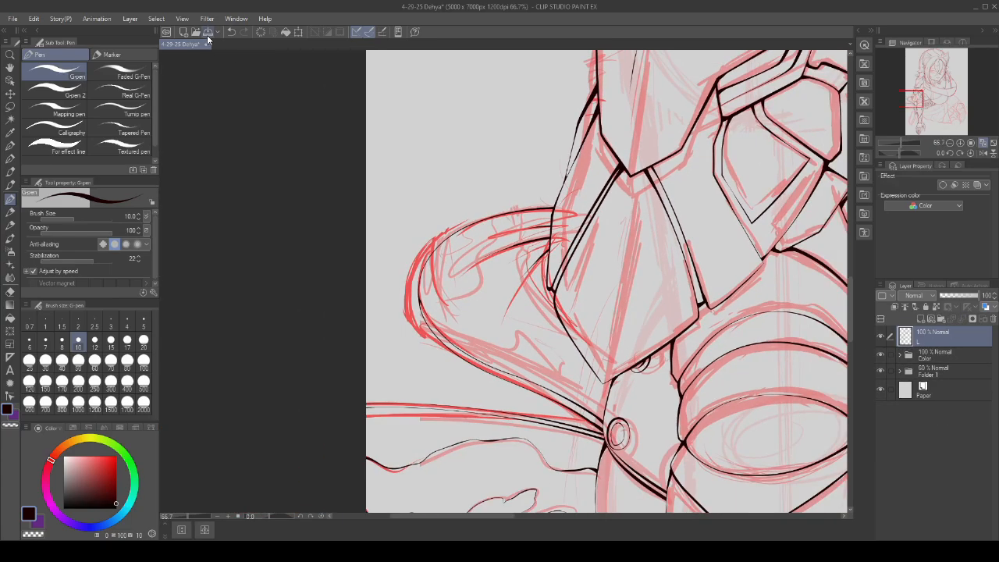
key("ctrl+s")
scroll(817, 466, "down", 2)
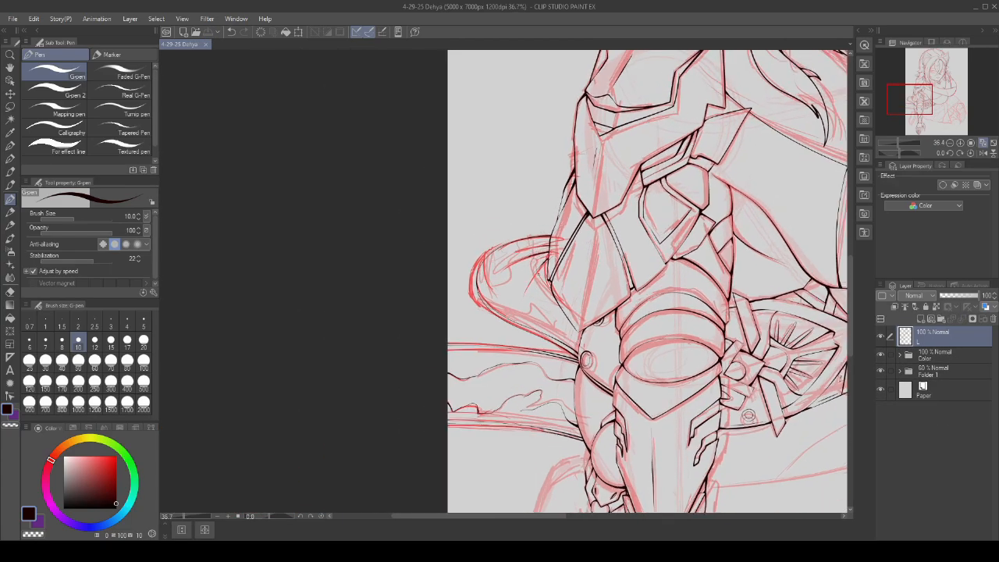
- Add a new raster layer and ink the upper part of the wavy inner edge across the rounded shape's folds
scroll(817, 466, "up", 2)
scroll(817, 465, "down", 1)
scroll(817, 465, "up", 1)
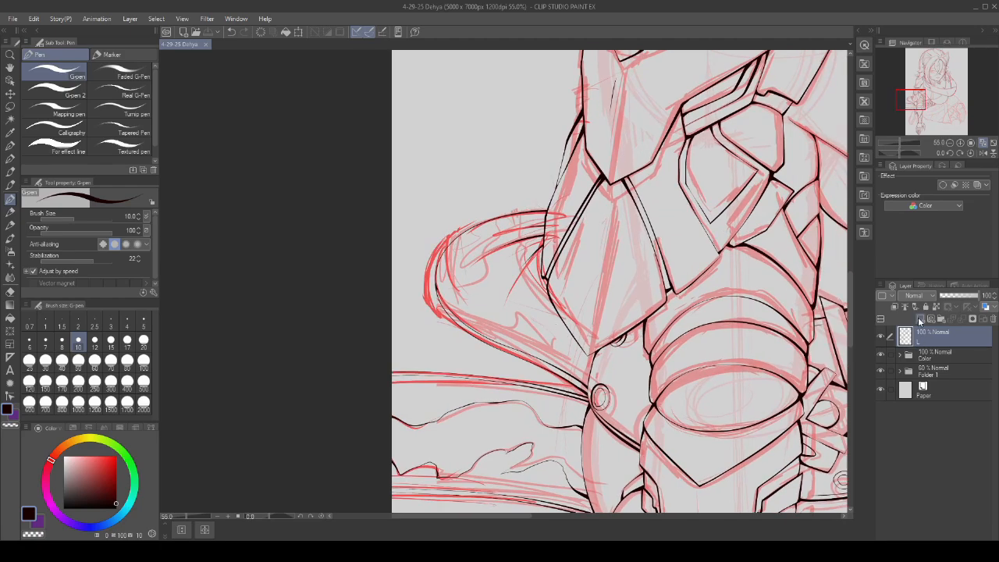
left_click(918, 319)
scroll(826, 466, "up", 1)
scroll(478, 244, "up", 3)
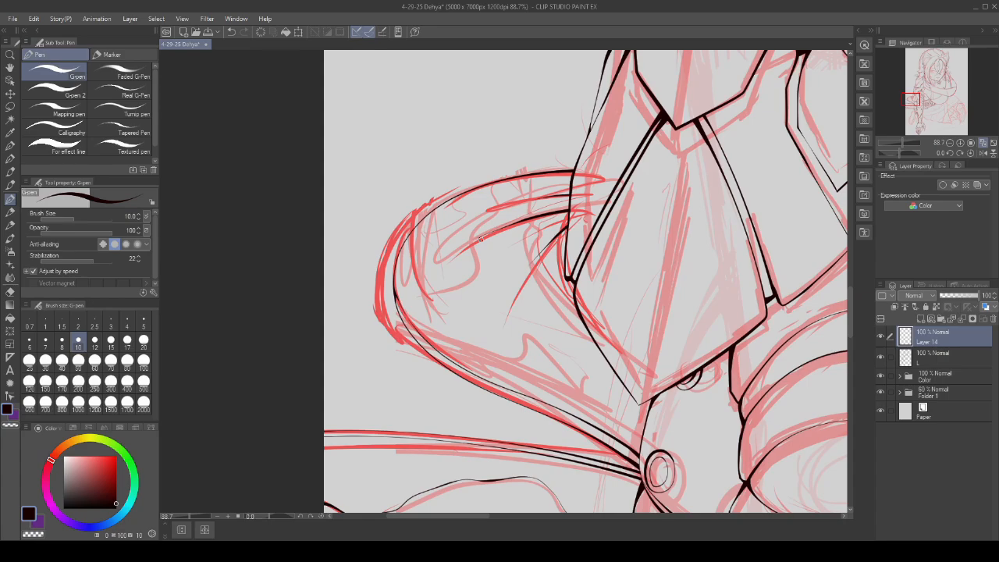
scroll(481, 238, "up", 3)
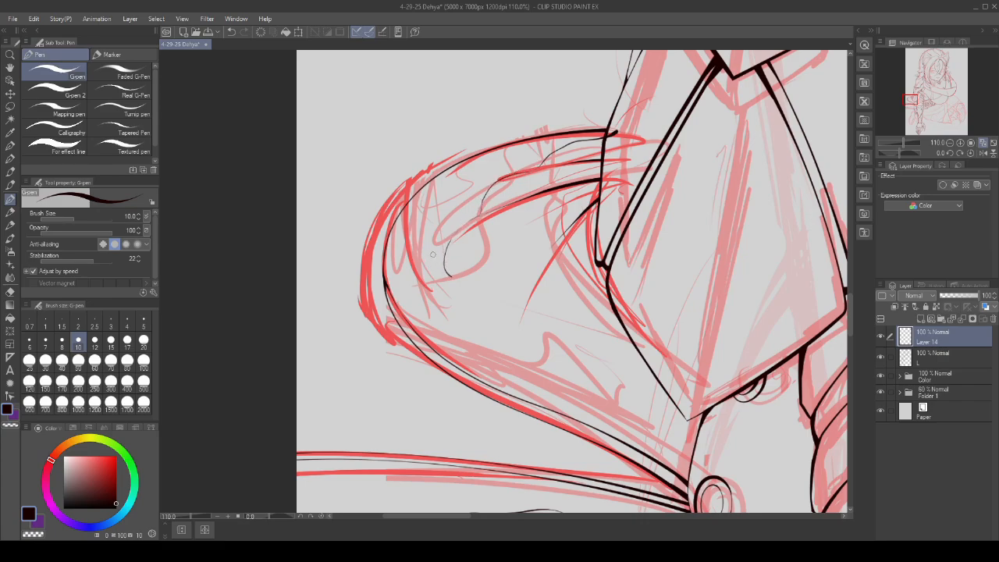
- Undo the last strokes of the wavy inner edge and redraw it down to the arm outline above the rivet
key("ctrl+z")
key("ctrl+z")
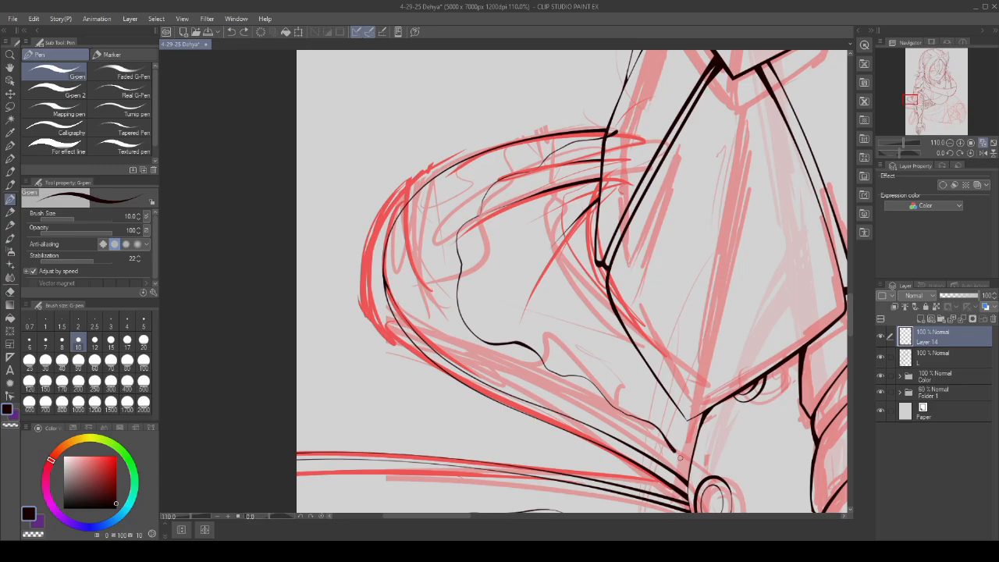
left_click_drag(679, 458, 694, 472)
scroll(568, 303, "down", 3)
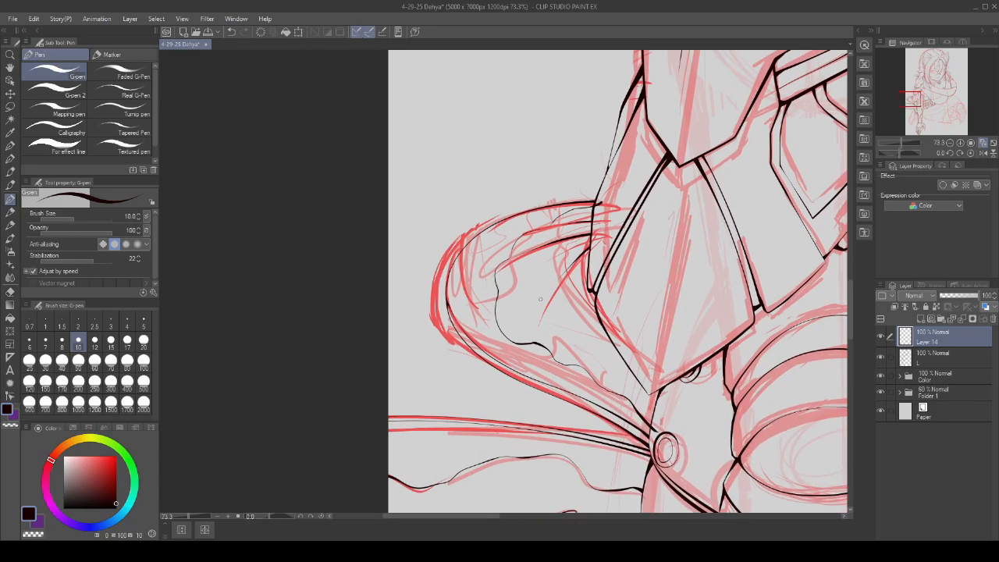
- Darken the wavy edge's corner at the lower fold line and trim its upper end where it overshoots the arm outline
scroll(529, 260, "up", 10)
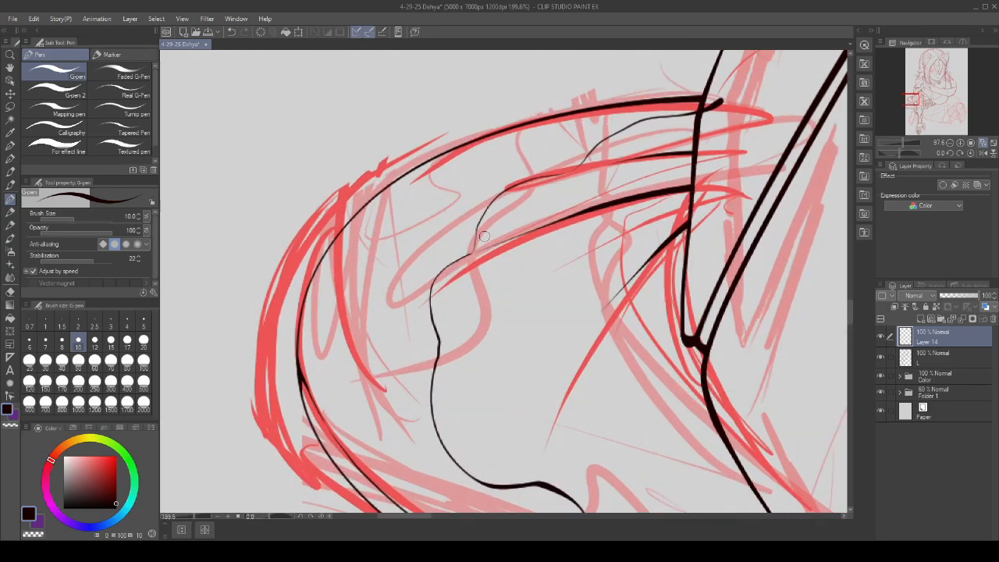
scroll(478, 233, "up", 3)
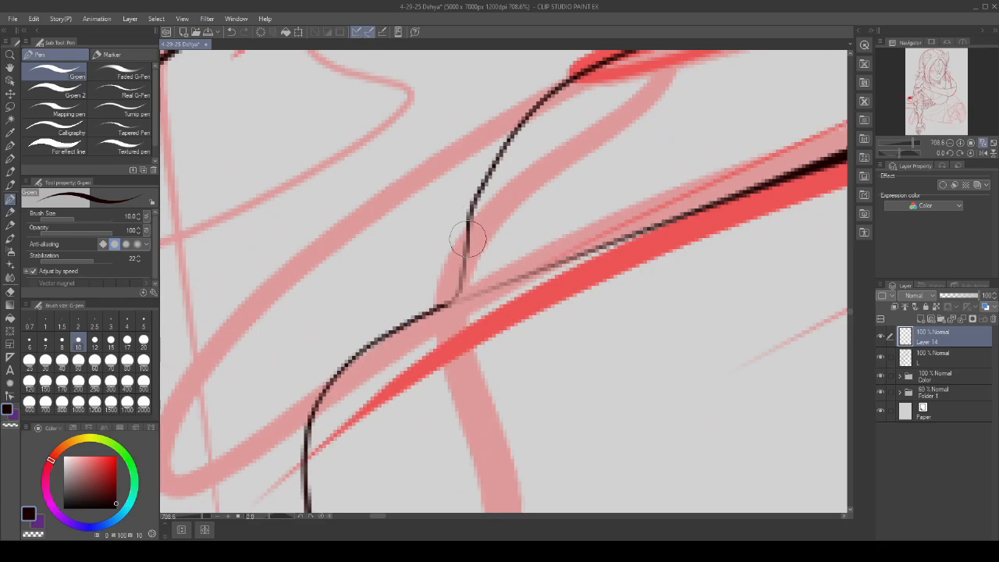
left_click_drag(469, 220, 463, 297)
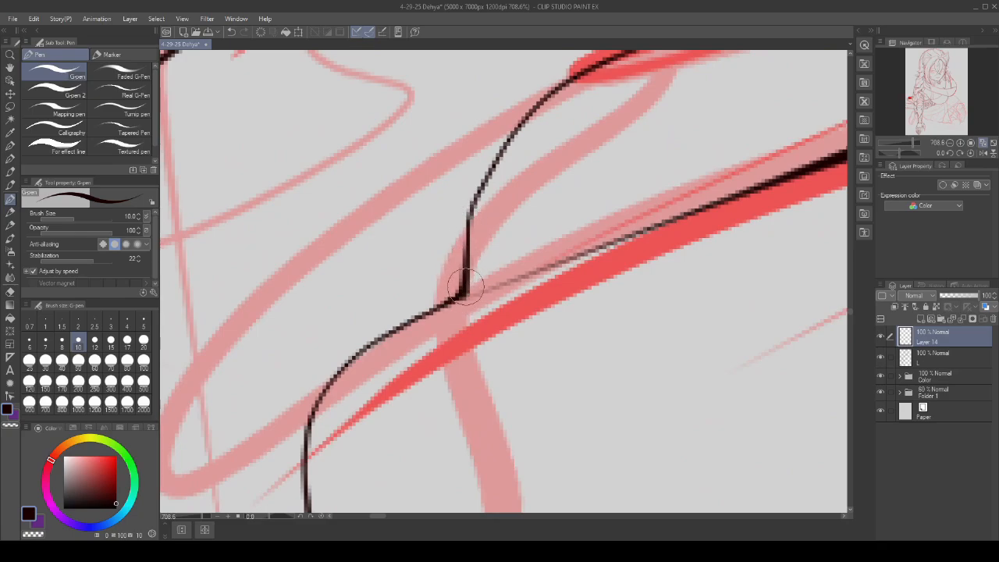
scroll(471, 243, "down", 2)
scroll(490, 274, "down", 9)
scroll(686, 161, "up", 9)
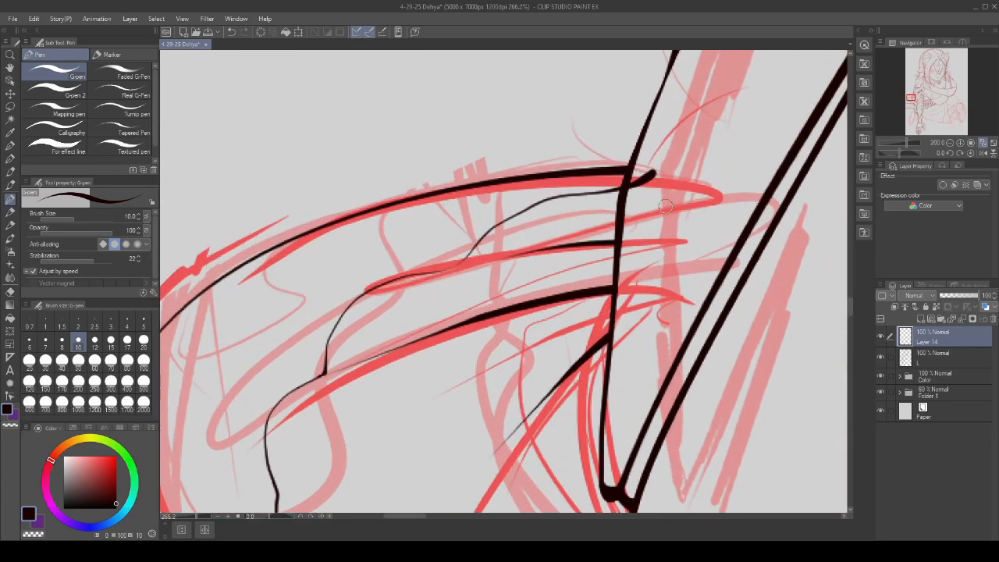
scroll(662, 158, "down", 10)
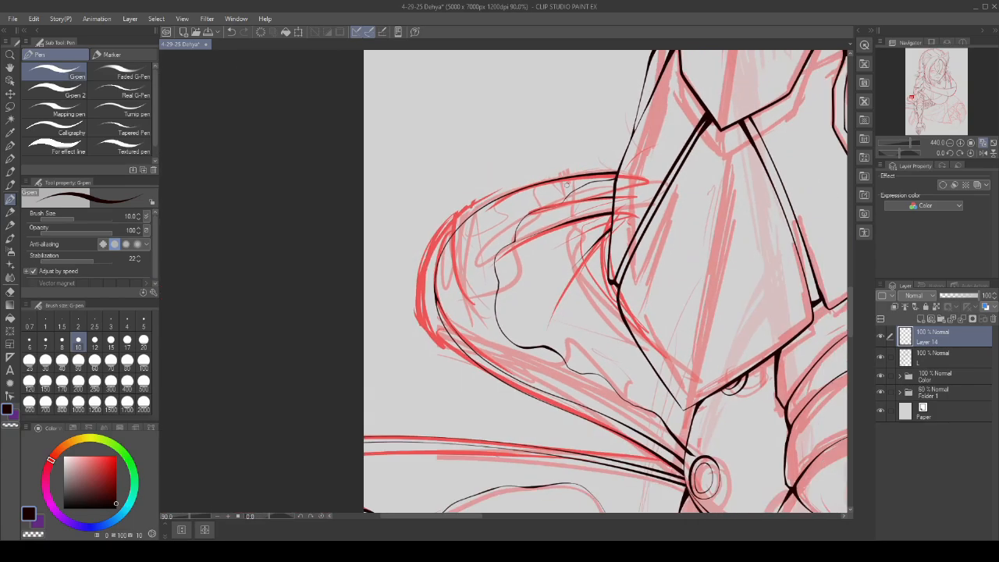
- Ink a second wavy edge from the lower fold down beside the arm plate and trim its end at the arm outline
scroll(632, 273, "up", 6)
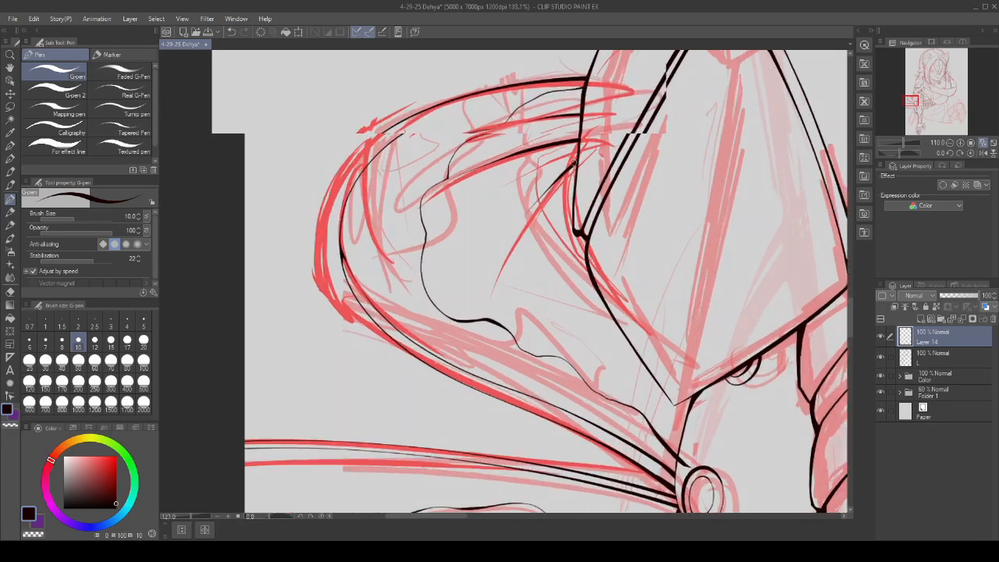
scroll(549, 173, "up", 2)
scroll(547, 171, "down", 1)
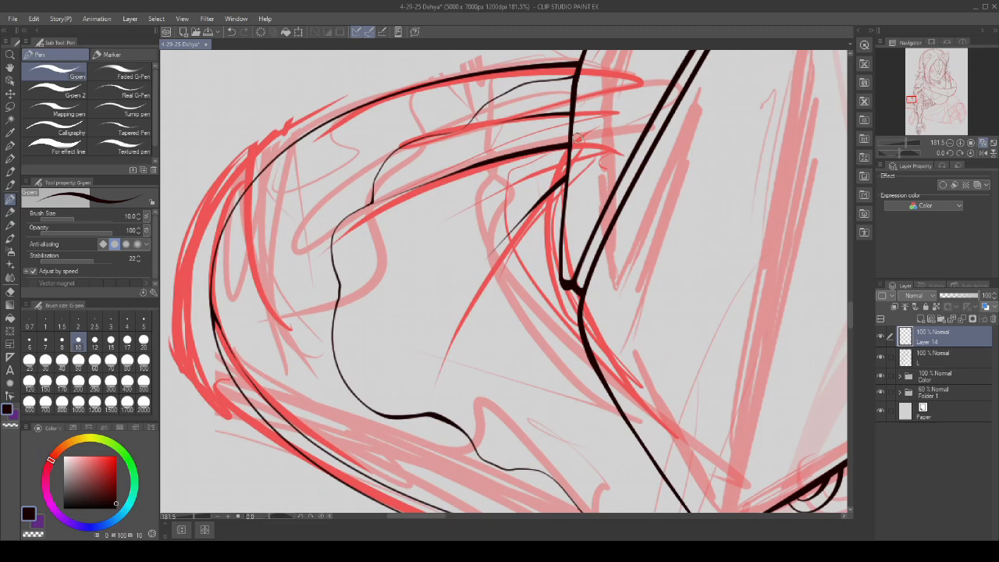
scroll(545, 170, "down", 1)
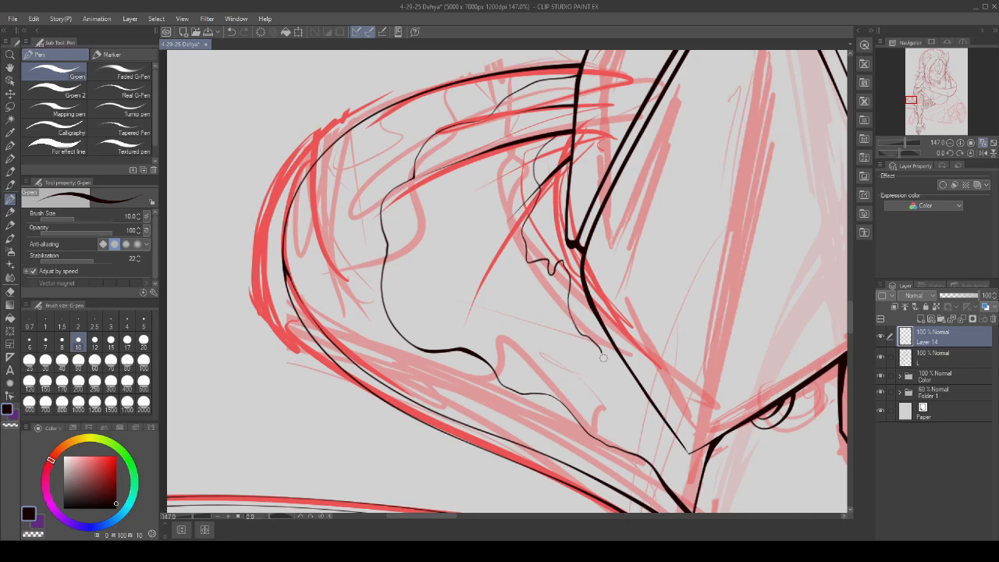
scroll(619, 326, "down", 5)
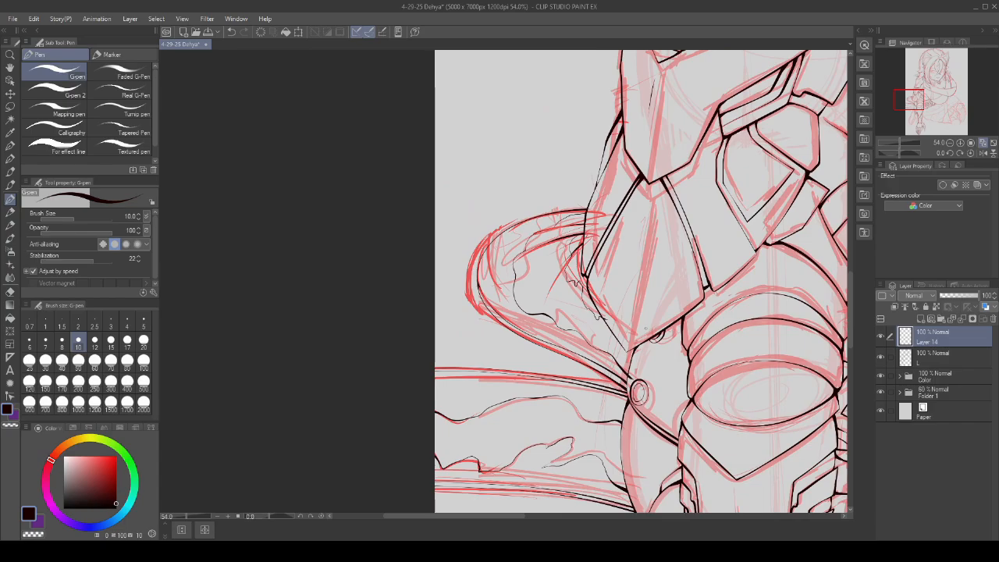
scroll(563, 312, "up", 10)
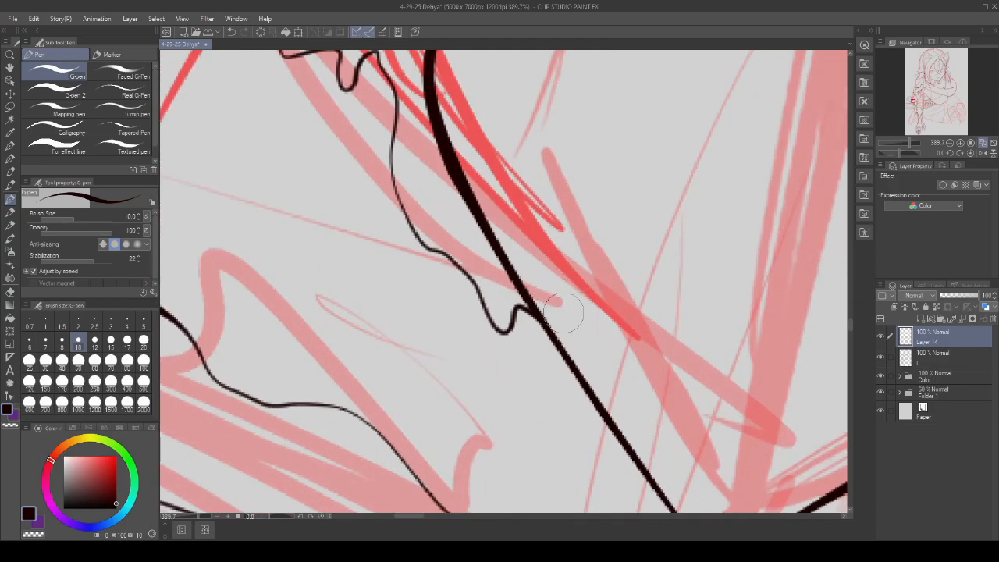
- Thicken the upper end of the second wavy edge where it joins the underside of the lower fold line
scroll(564, 312, "up", 4)
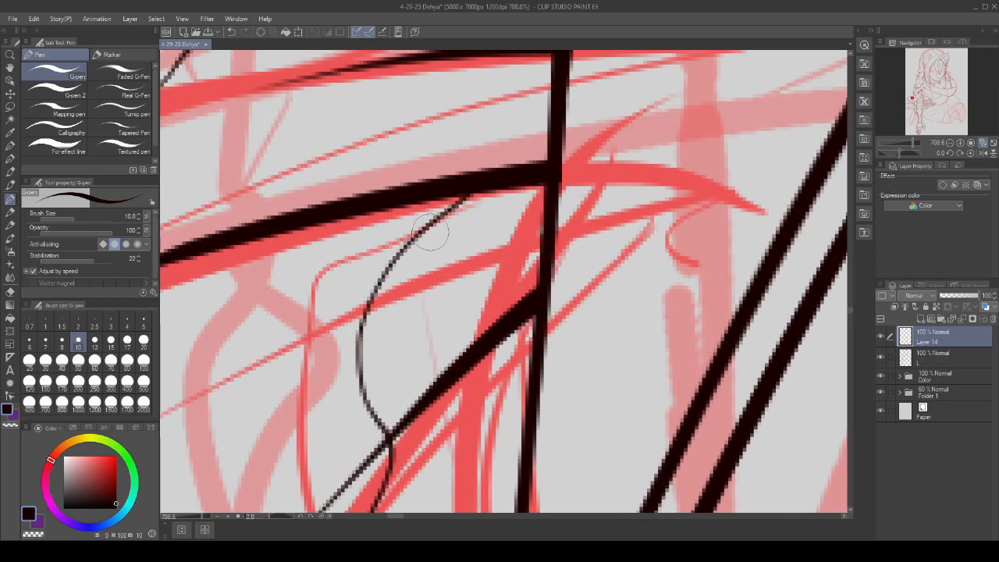
scroll(430, 231, "up", 2)
left_click_drag(386, 269, 472, 186)
left_click_drag(425, 230, 484, 181)
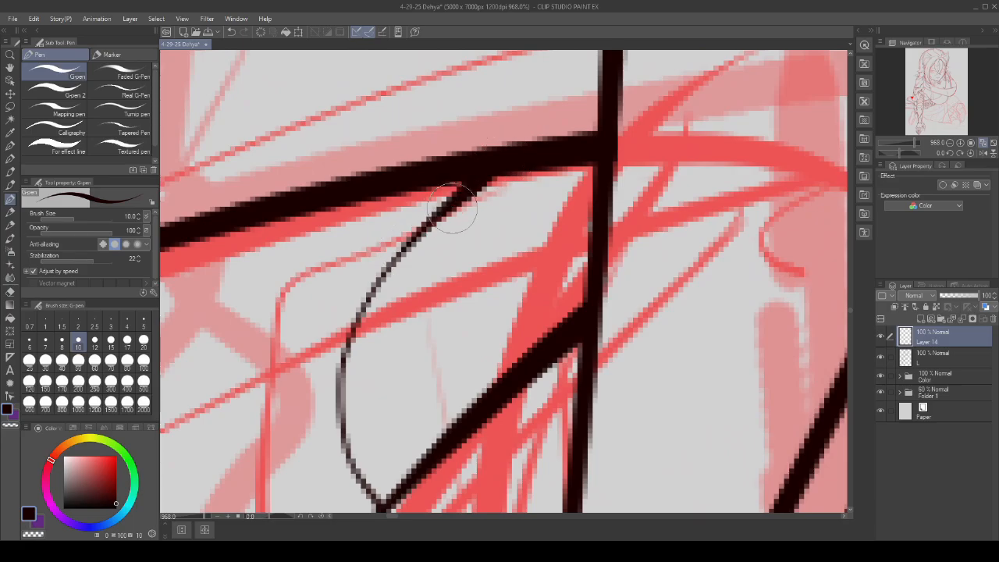
scroll(452, 208, "down", 8)
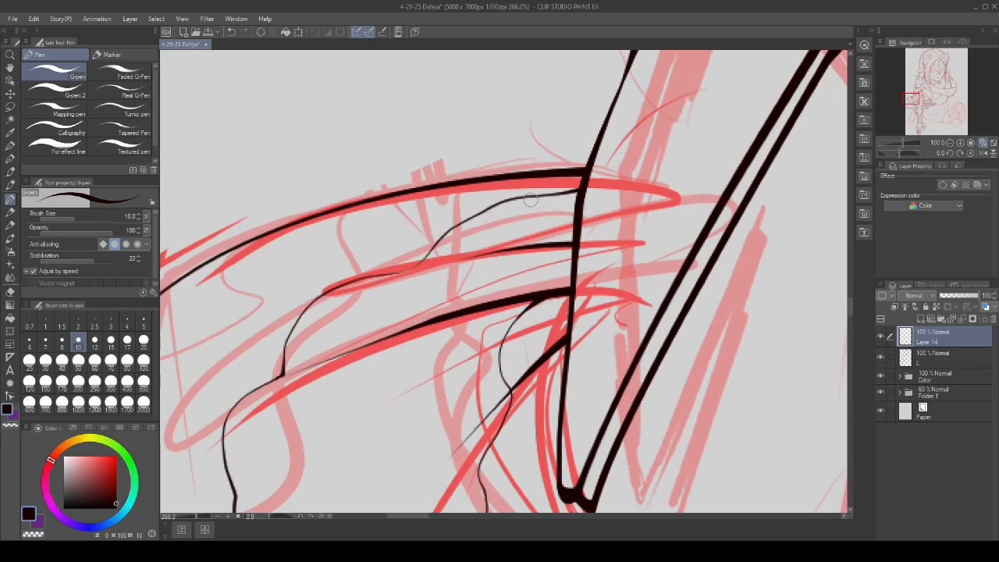
- Thicken the upper end of the first wavy edge into a tapered joint at the arm outline
scroll(531, 201, "up", 4)
left_click_drag(515, 197, 636, 188)
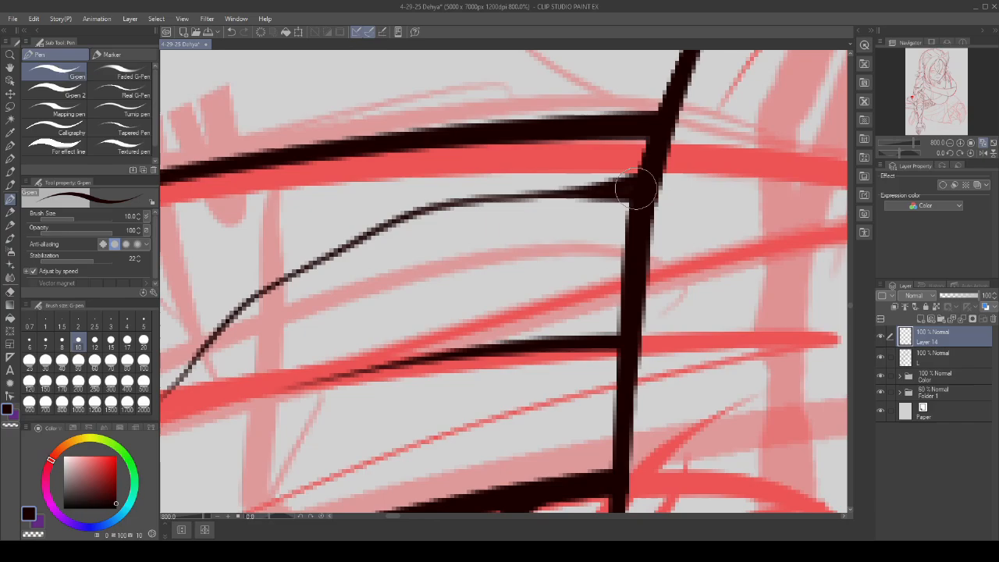
scroll(636, 187, "down", 6)
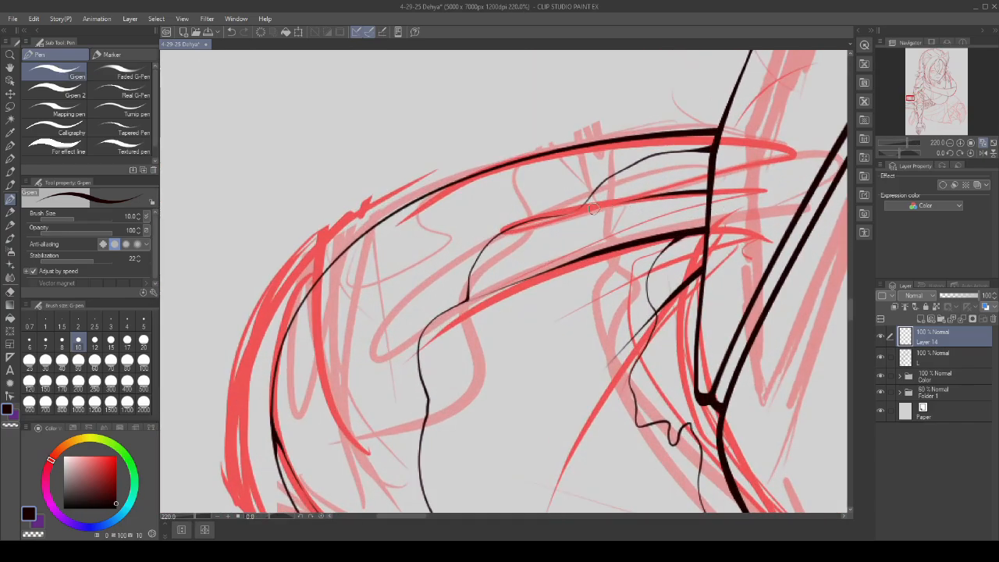
- Erase the kinked stretch of the first wavy edge below the fold corner and redraw it as a smooth outward bump
scroll(593, 209, "down", 2)
scroll(492, 260, "up", 3)
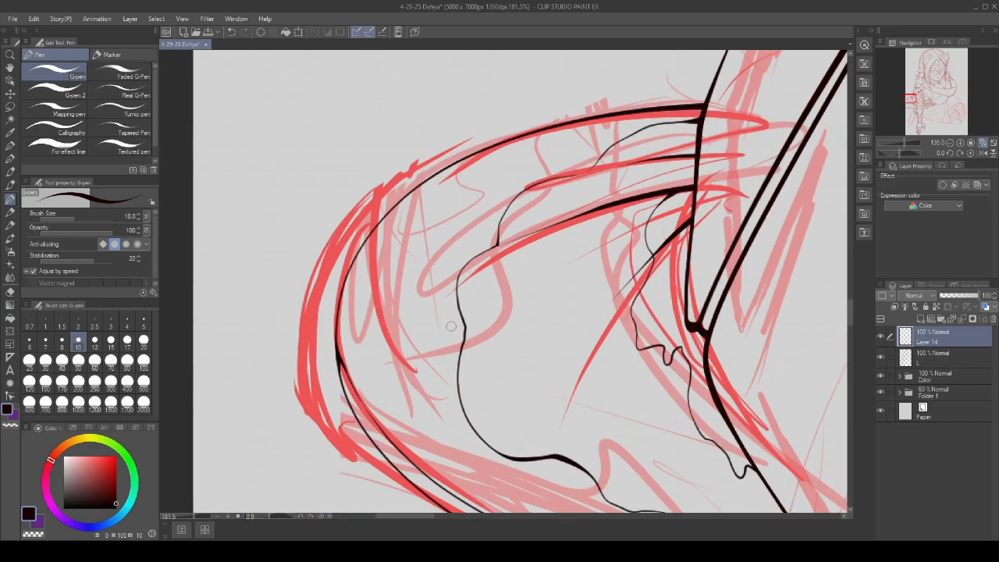
mouse_move(442, 313)
left_mouse_down()
mouse_move(442, 306)
mouse_move(478, 373)
left_mouse_up()
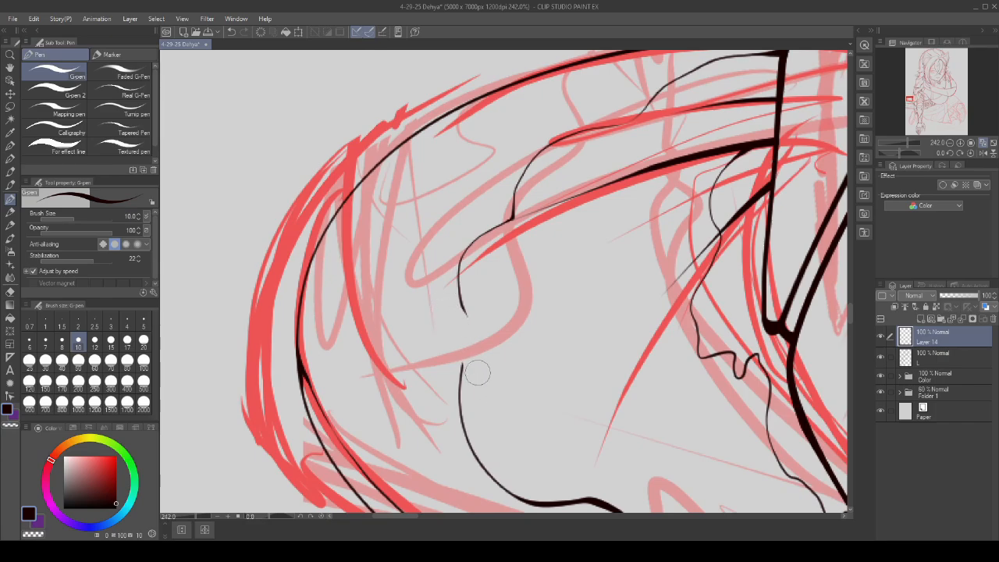
scroll(467, 336, "up", 2)
left_click_drag(461, 279, 474, 337)
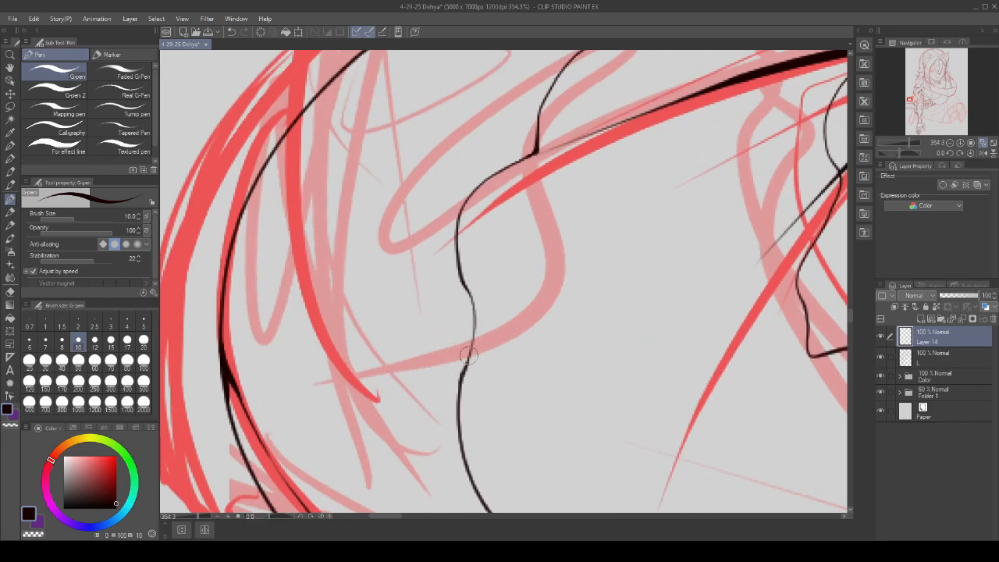
scroll(468, 355, "down", 4)
scroll(480, 264, "down", 1)
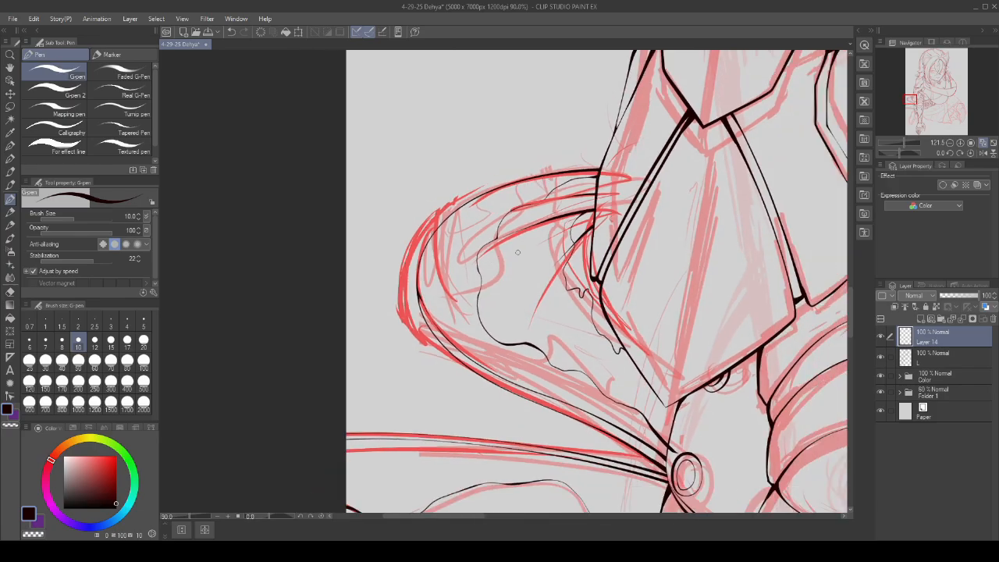
- Thicken the joint where the second wavy edge's lower end meets the arm outline and save the drawing
scroll(503, 249, "up", 8)
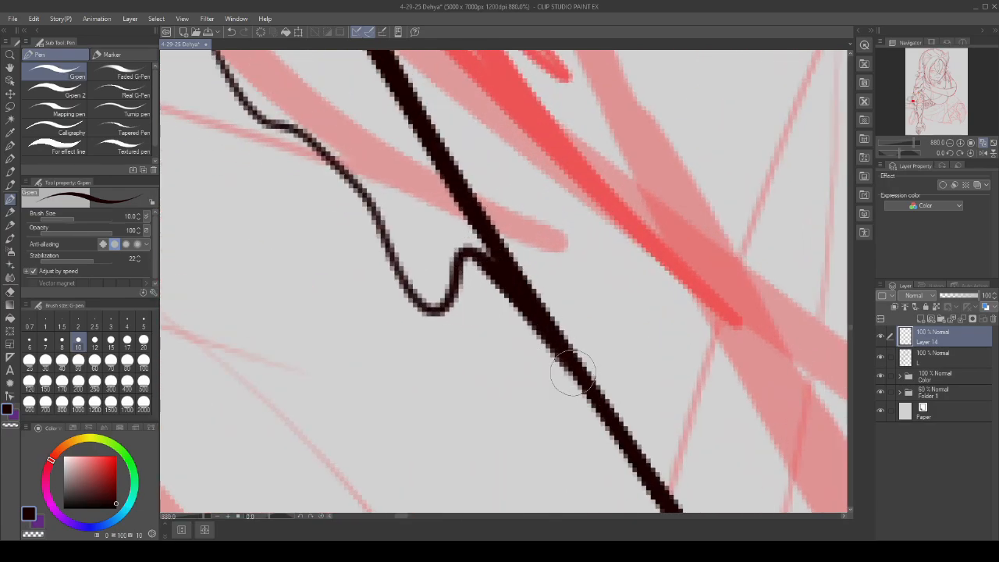
scroll(538, 277, "down", 3)
scroll(541, 277, "up", 2)
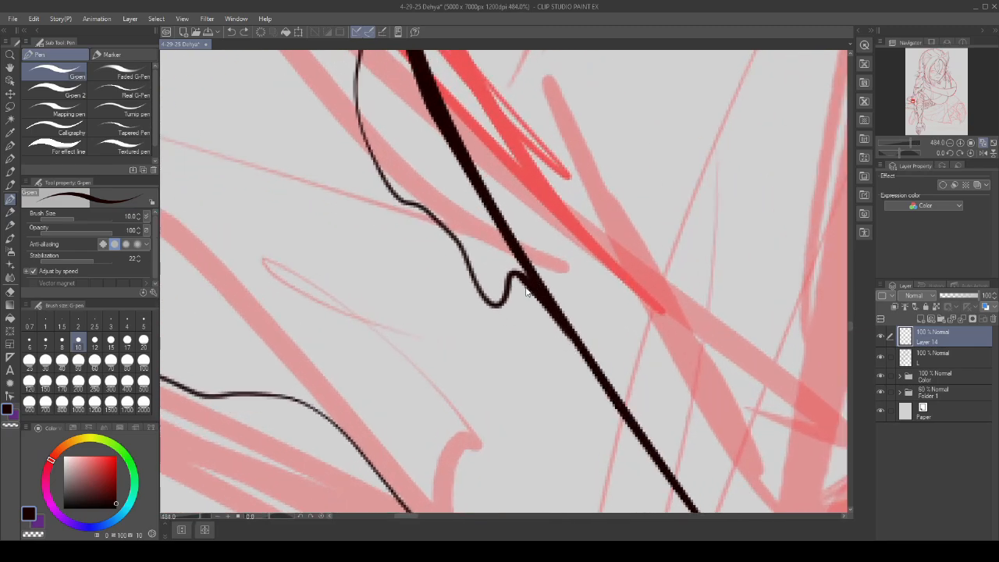
scroll(581, 353, "up", 1)
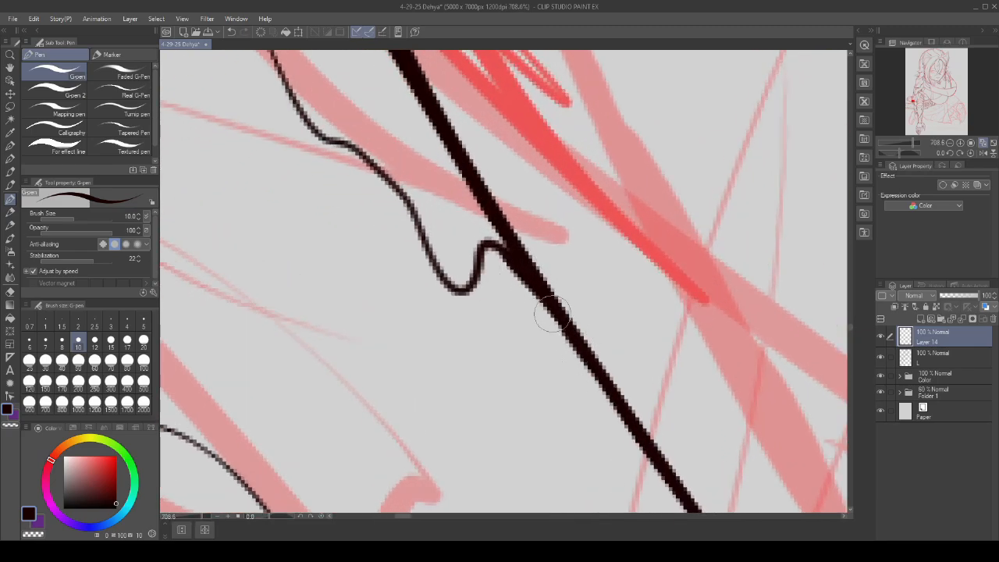
scroll(547, 312, "down", 6)
scroll(538, 309, "down", 1)
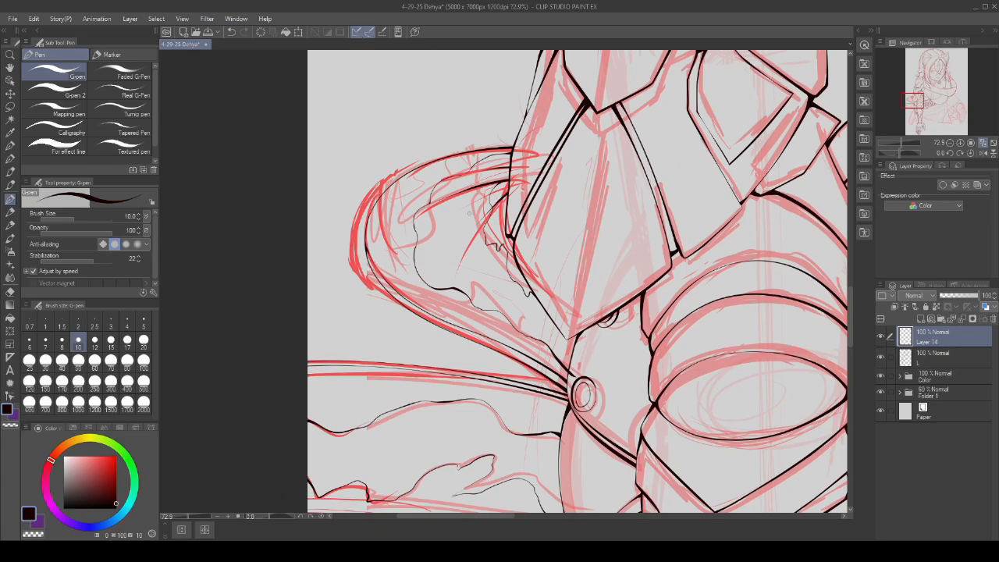
key("ctrl+s")
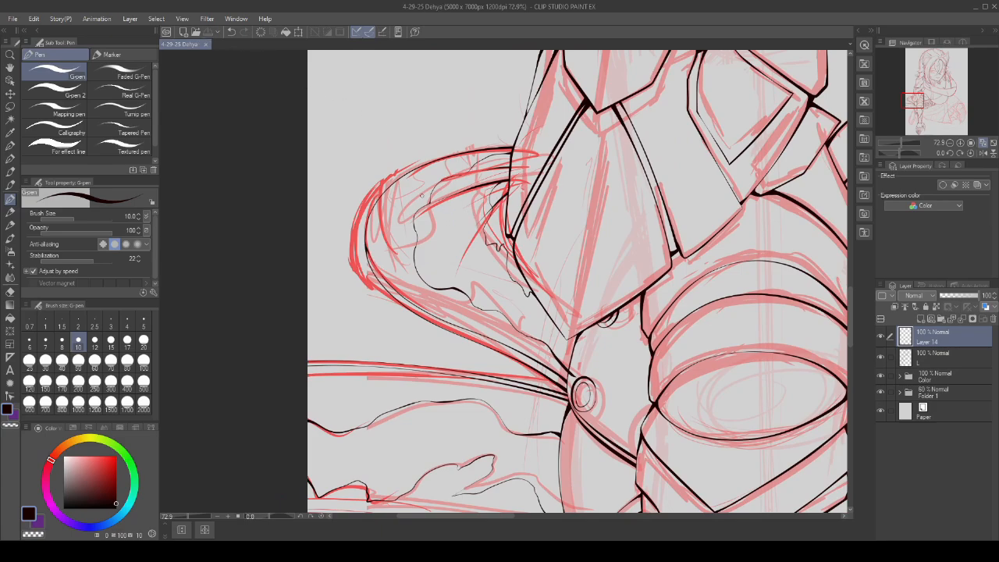
- Trim the first wavy edge's lower end at the arm outline above the rivet and thicken its taper
scroll(423, 262, "down", 3)
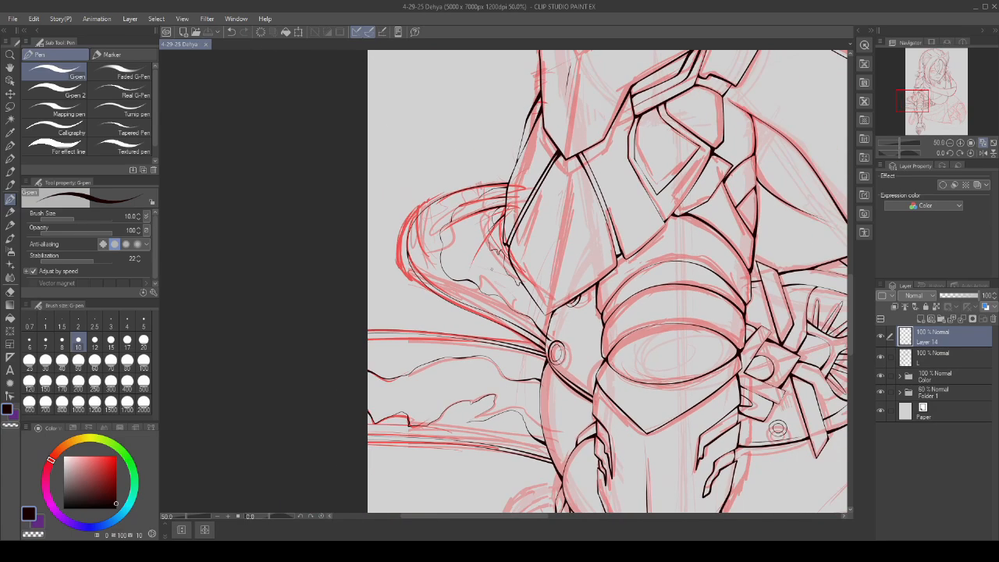
scroll(565, 318, "up", 9)
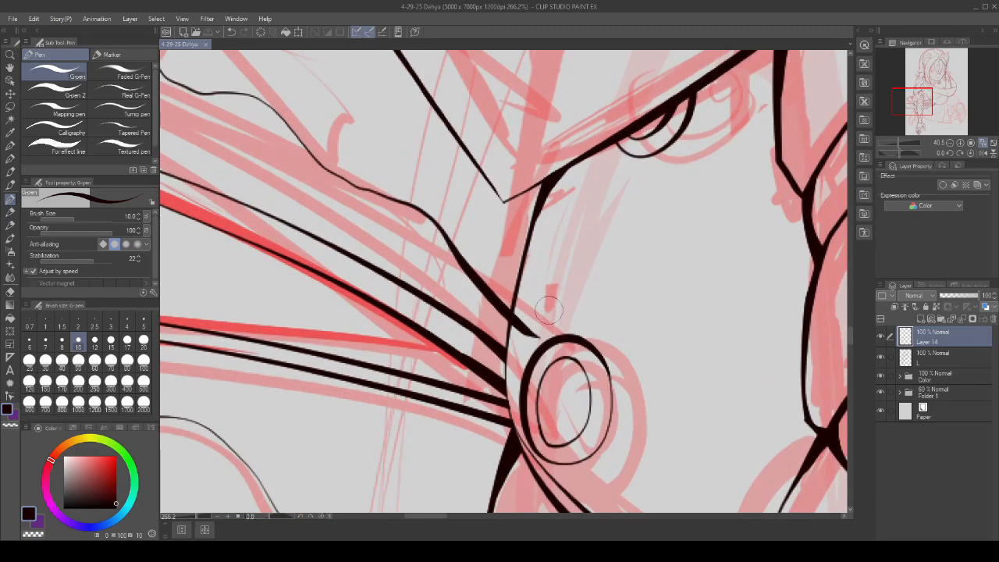
scroll(526, 312, "up", 4)
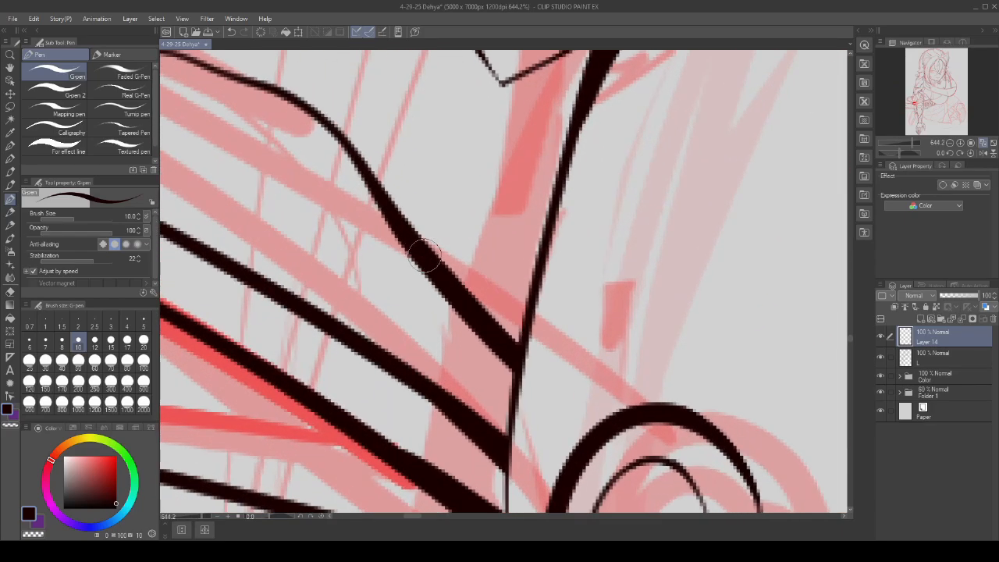
- Widen the last stretch of the first wavy edge toward its joint with the arm outline
left_click_drag(446, 270, 515, 347)
scroll(513, 331, "down", 10)
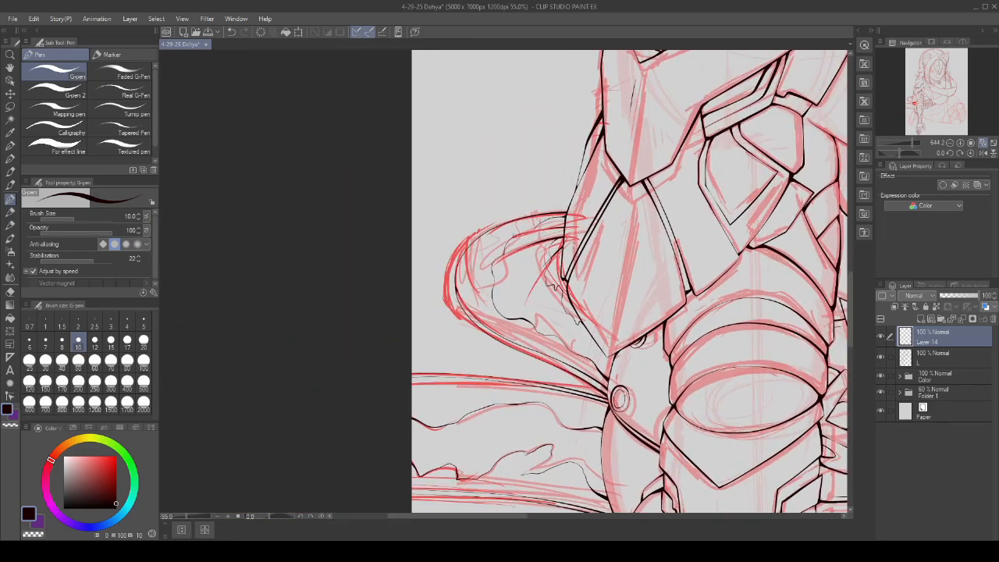
scroll(494, 253, "up", 2)
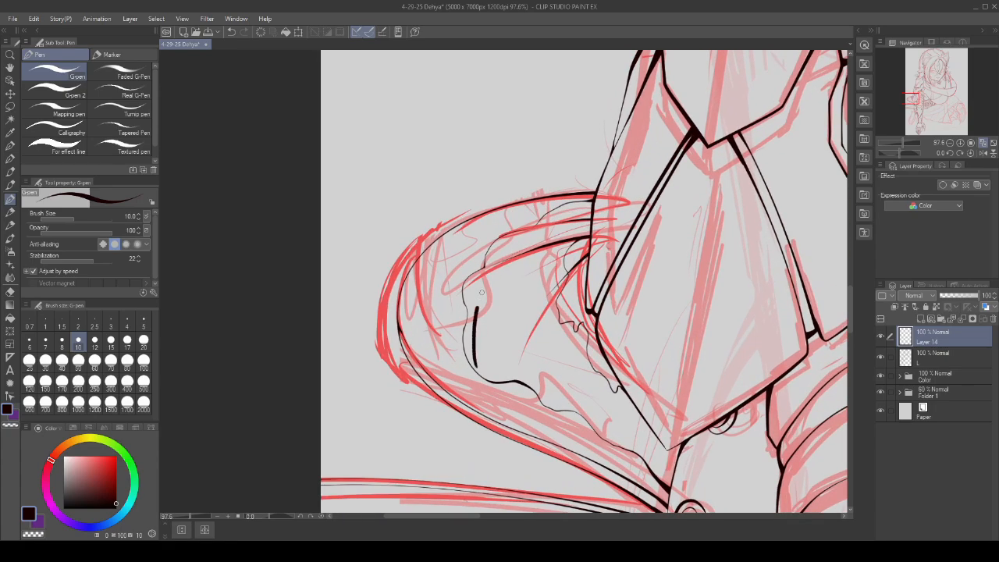
mouse_move(481, 293)
left_mouse_down()
mouse_move(528, 231)
mouse_move(611, 187)
left_mouse_up()
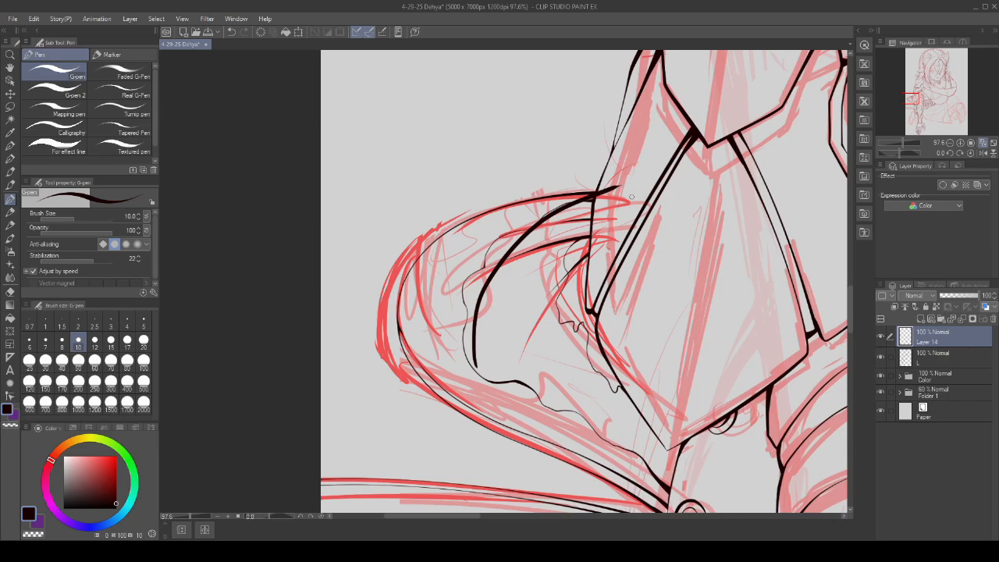
key("ctrl+z")
- Save the drawing and check the inked line art across the whole figure
scroll(469, 249, "down", 3)
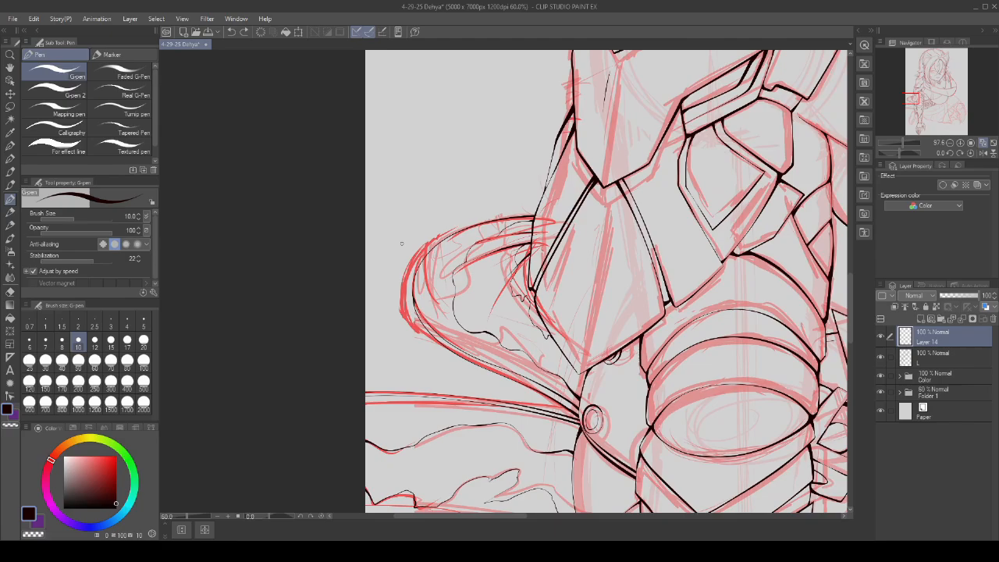
scroll(459, 206, "down", 2)
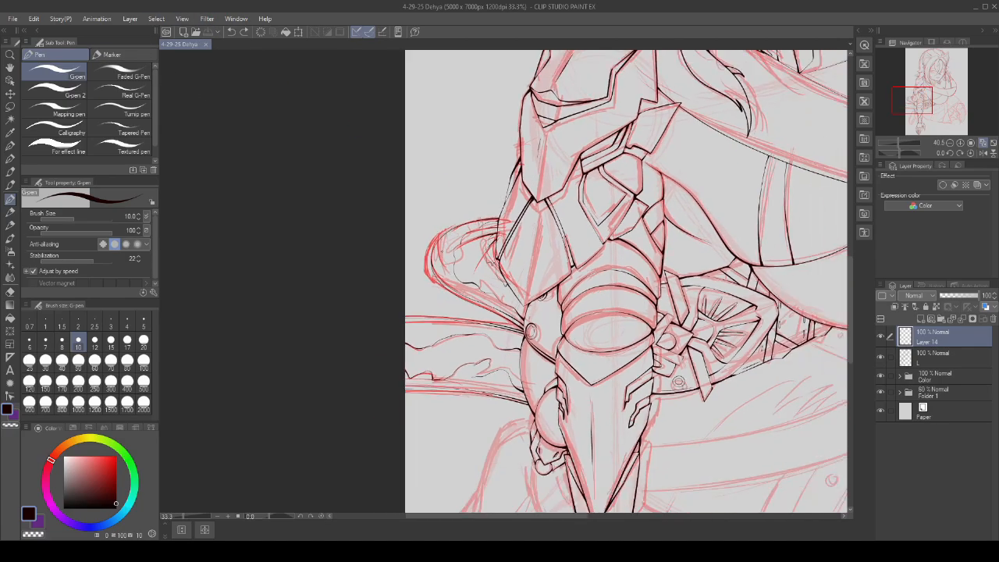
scroll(712, 393, "up", 3)
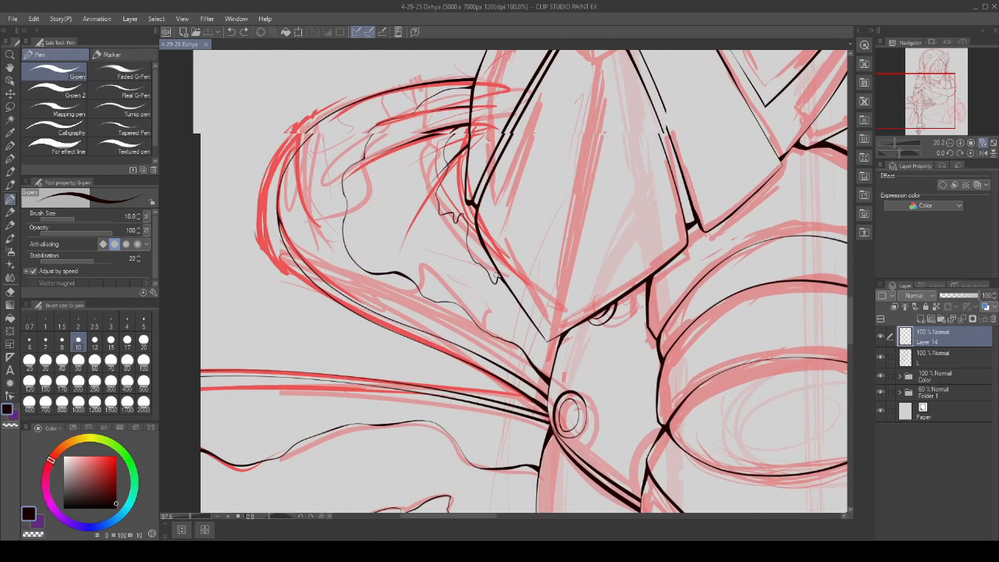
scroll(712, 393, "down", 2)
scroll(604, 284, "down", 1)
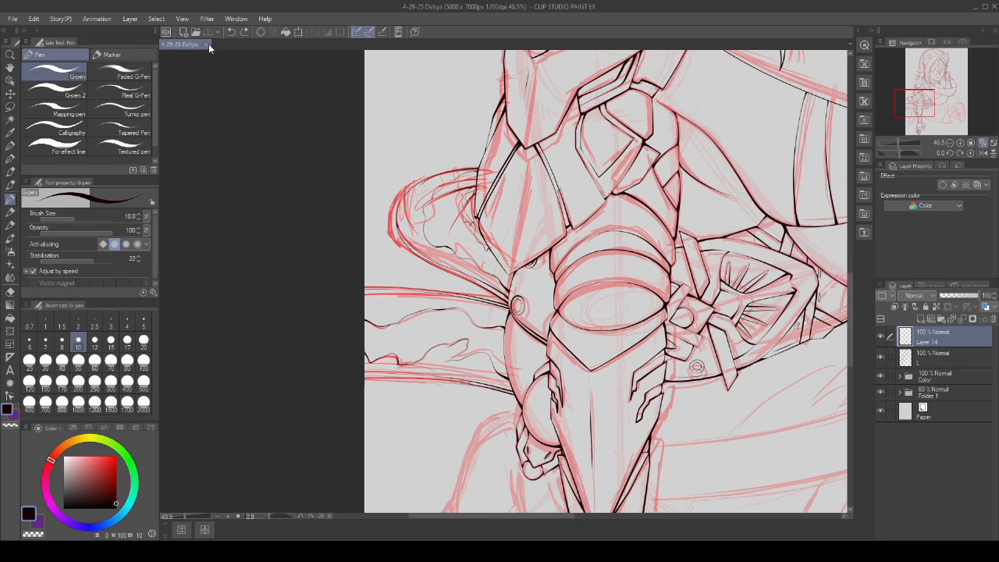
scroll(567, 334, "down", 3)
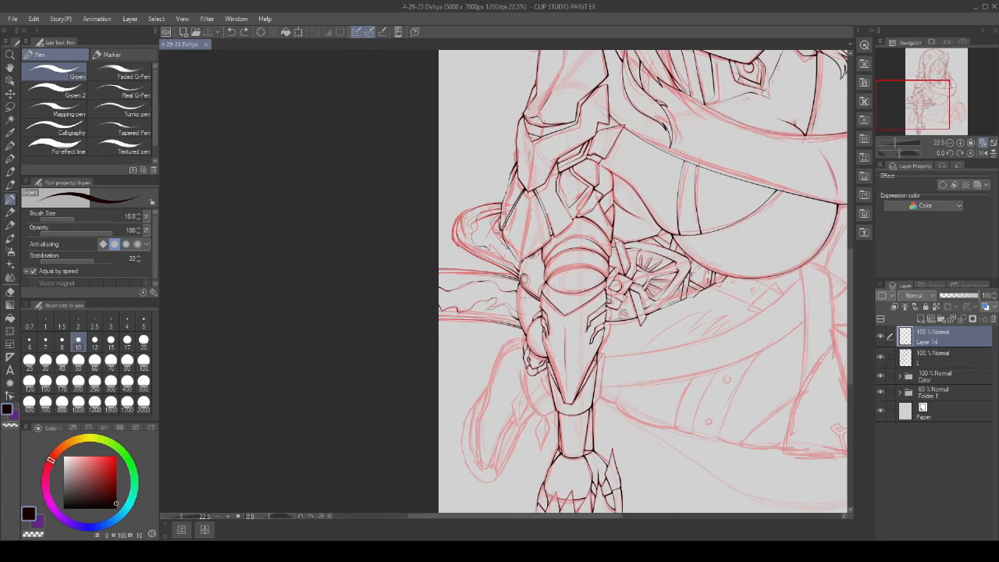
scroll(643, 281, "down", 2)
scroll(578, 257, "down", 2)
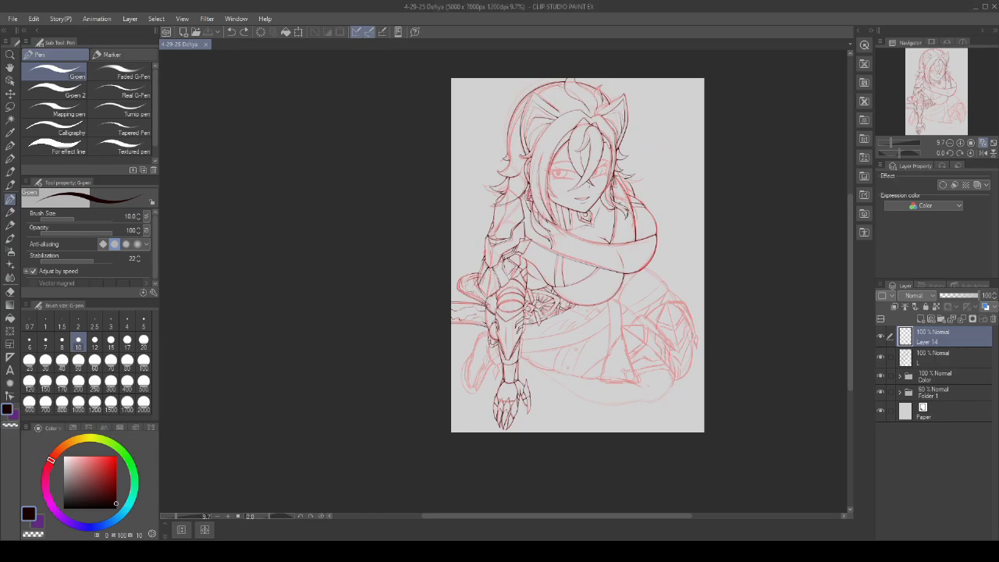
scroll(594, 343, "down", 2)
scroll(594, 342, "up", 1)
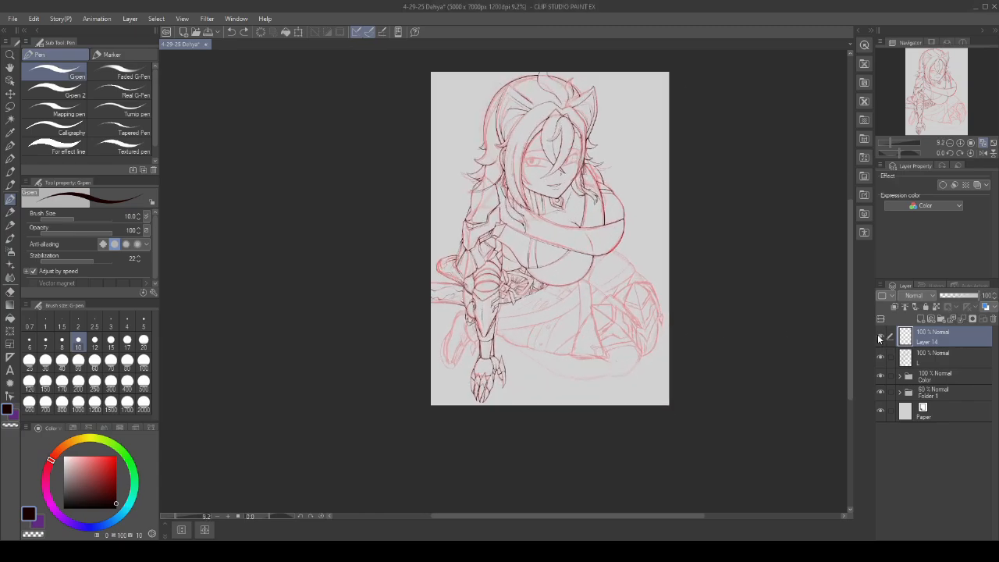
- Merge Layer 14 into the line layer L below it and save the drawing
left_click(880, 337)
left_click(880, 337)
scroll(508, 325, "up", 2)
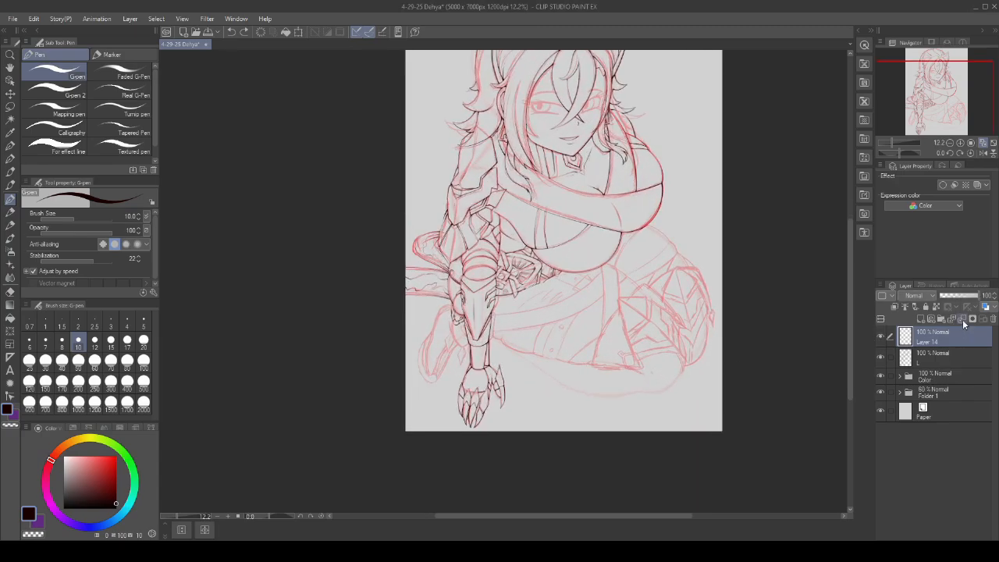
left_click(963, 320)
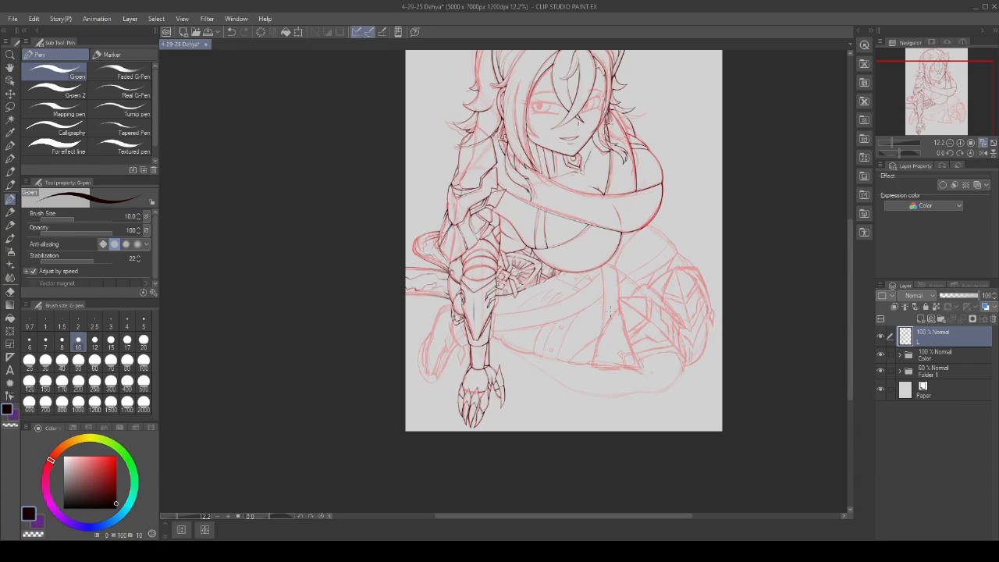
scroll(664, 270, "down", 1)
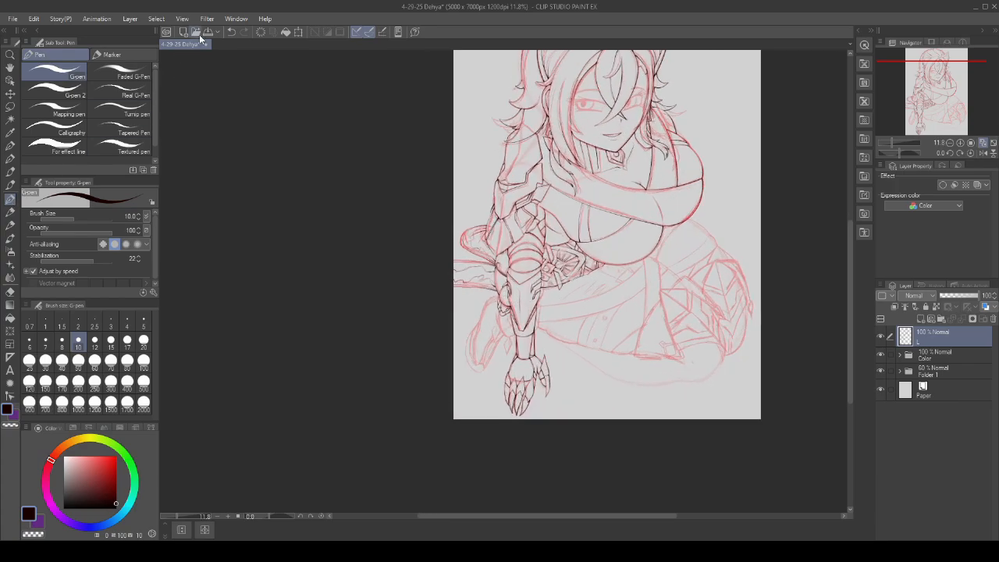
scroll(498, 331, "down", 1)
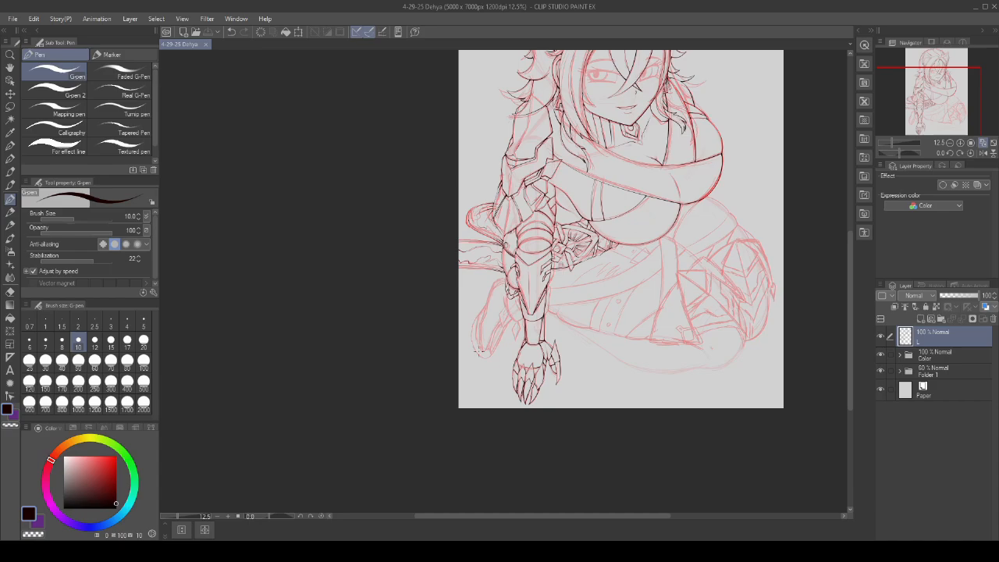
- Create a new layer above L and ink the curved outline of the pointed flap hanging below the ring beside the forearm
scroll(497, 331, "up", 10)
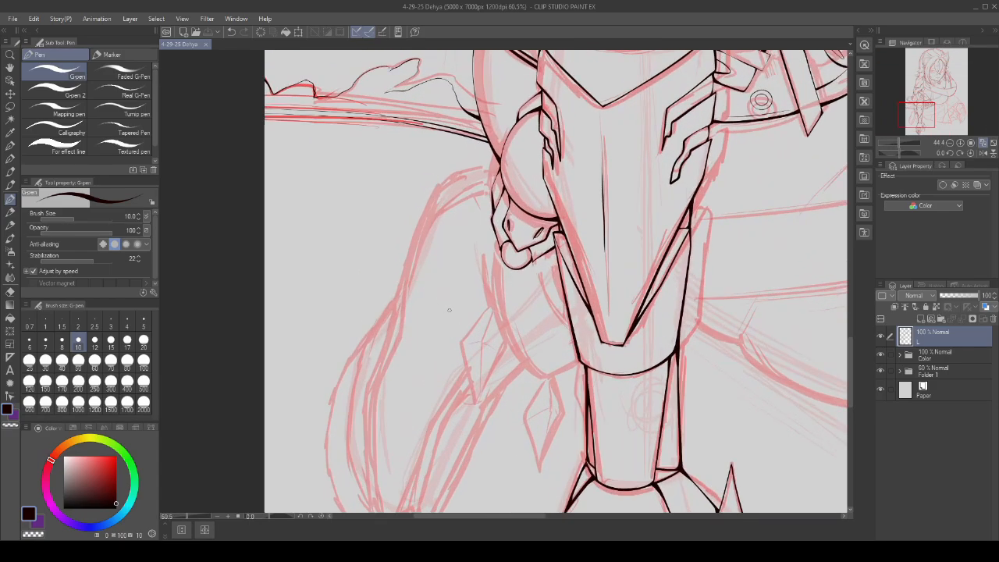
left_click(881, 337)
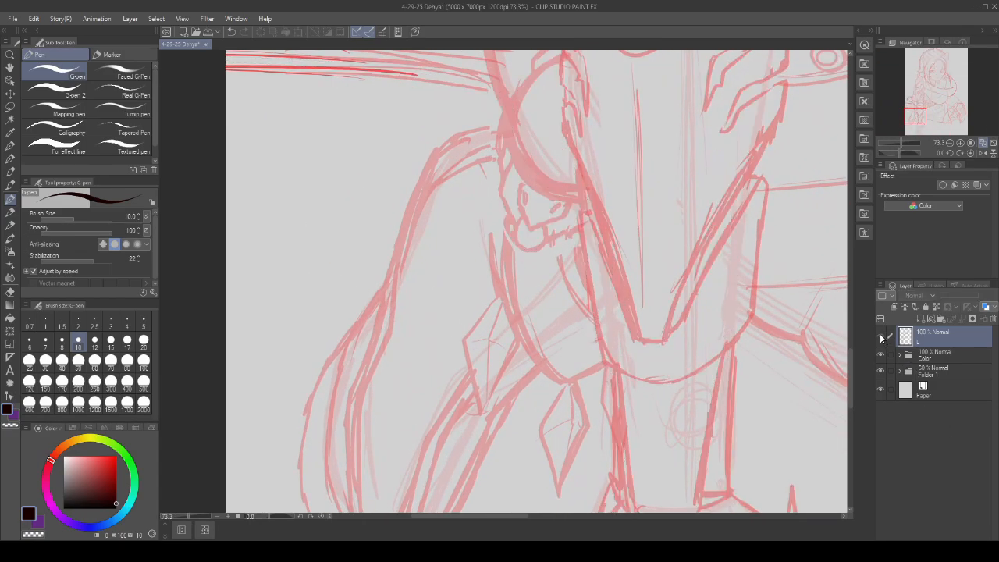
left_click(881, 337)
left_click(922, 319)
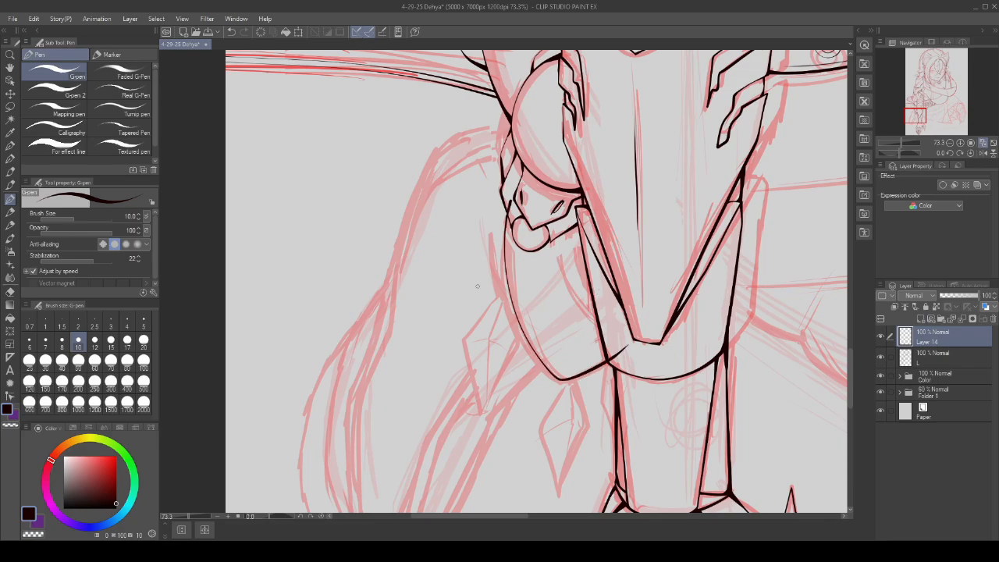
- Ink two parallel curves inside the flap running from the strap to the arm outline and trim the line ends that overshoot
scroll(477, 286, "up", 2)
left_click_drag(569, 227, 620, 346)
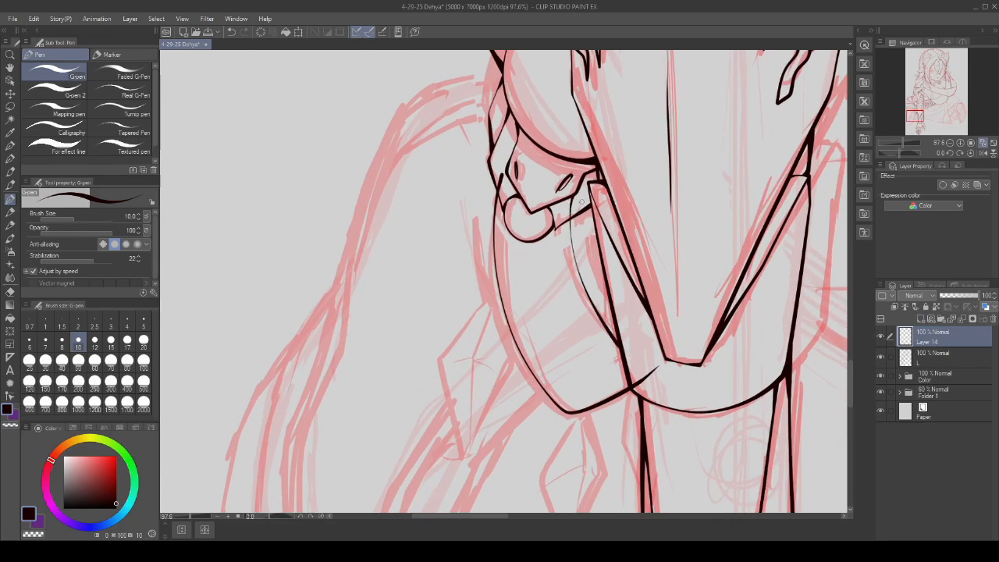
scroll(599, 292, "up", 4)
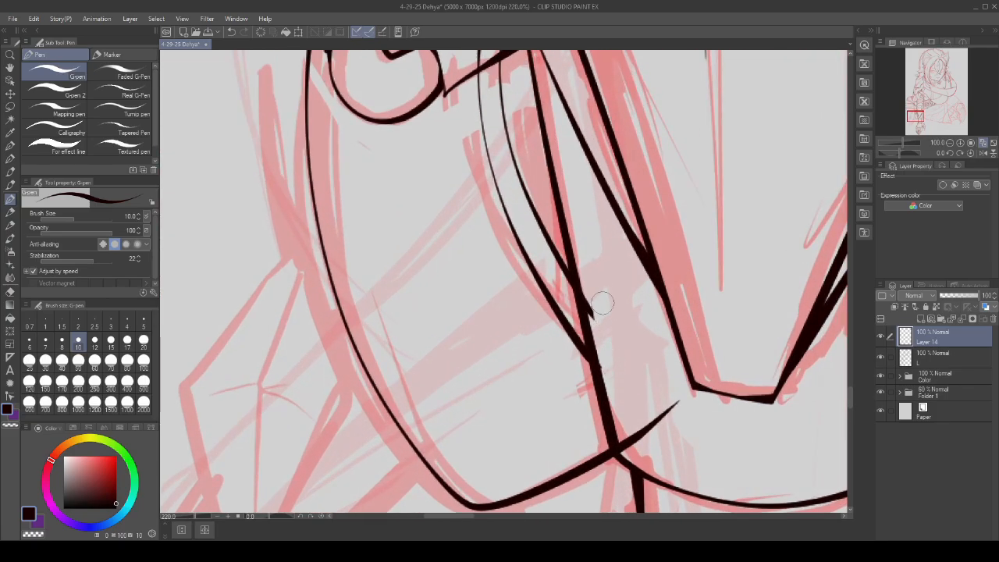
key("ctrl+z")
left_click_drag(622, 448, 639, 442)
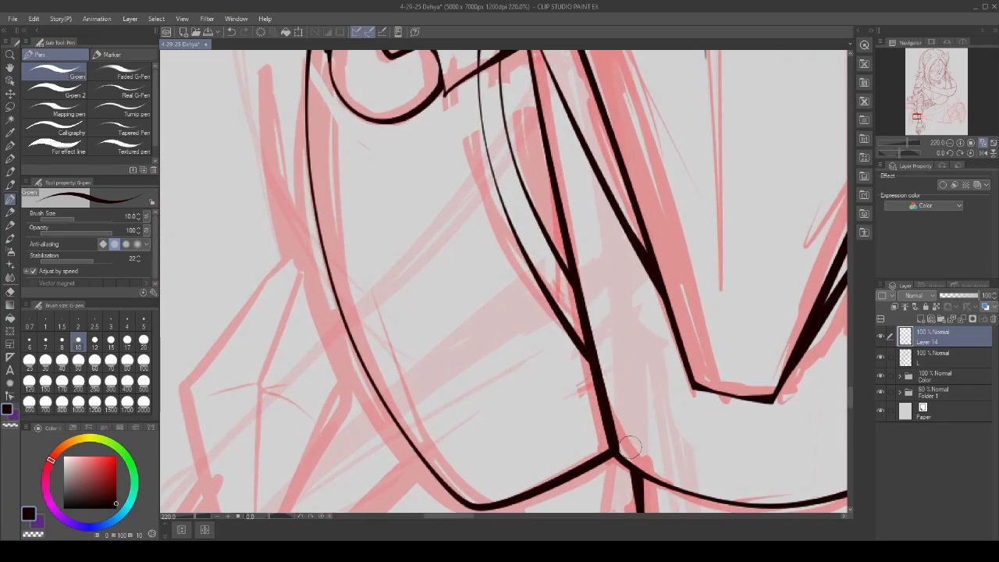
scroll(629, 447, "down", 5)
- Thicken the upper end of the flap's outer outline into a taper where it meets the strap beside the ring
scroll(548, 166, "up", 7)
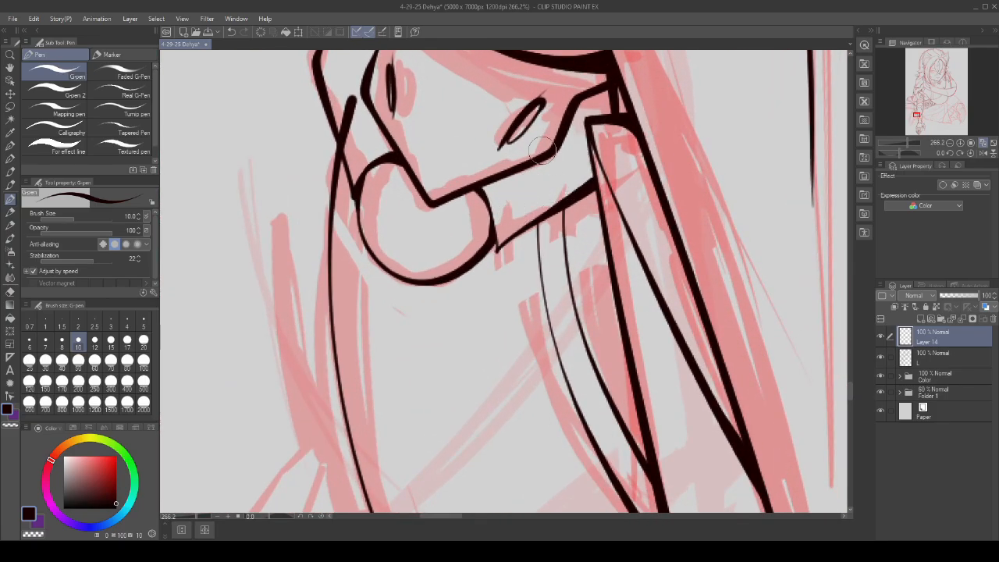
scroll(544, 151, "down", 3)
scroll(499, 156, "up", 2)
scroll(500, 199, "up", 1)
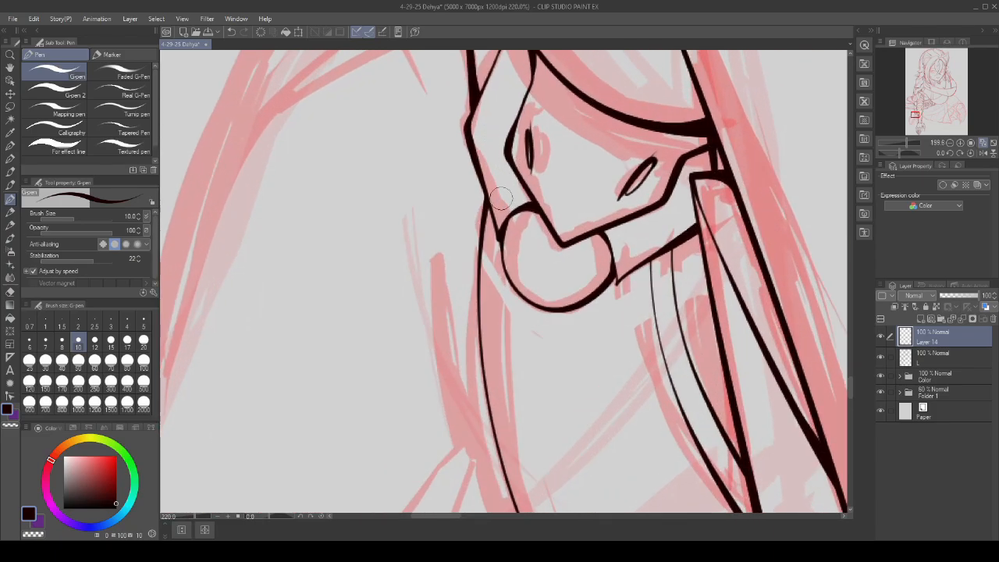
scroll(489, 227, "up", 10)
mouse_move(469, 314)
left_mouse_down()
mouse_move(498, 192)
mouse_move(487, 169)
mouse_move(483, 216)
left_mouse_up()
scroll(490, 182, "down", 7)
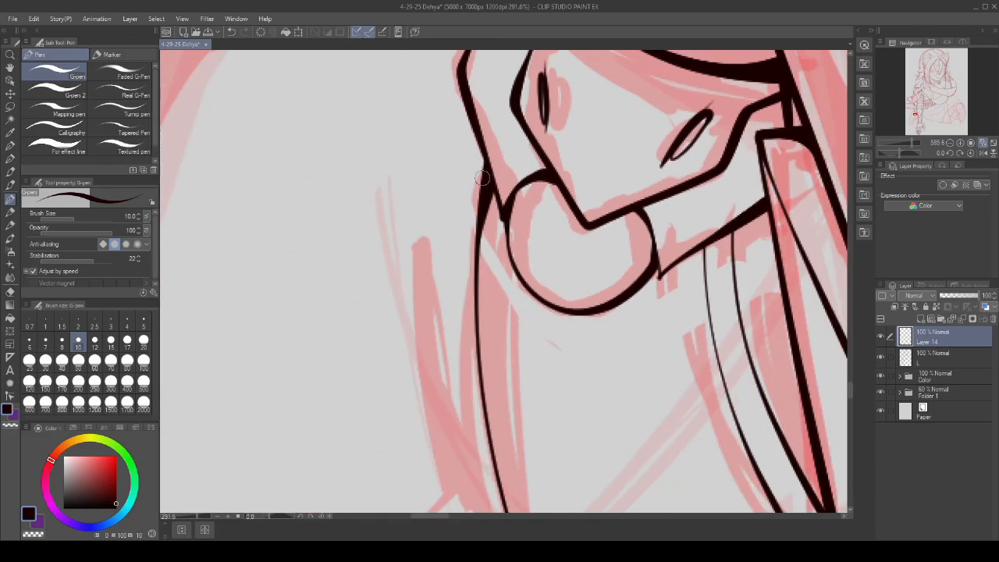
- Thicken the upper ends of the flap's two inner curves into tapered joints at the strap's lower edge
scroll(640, 328, "up", 8)
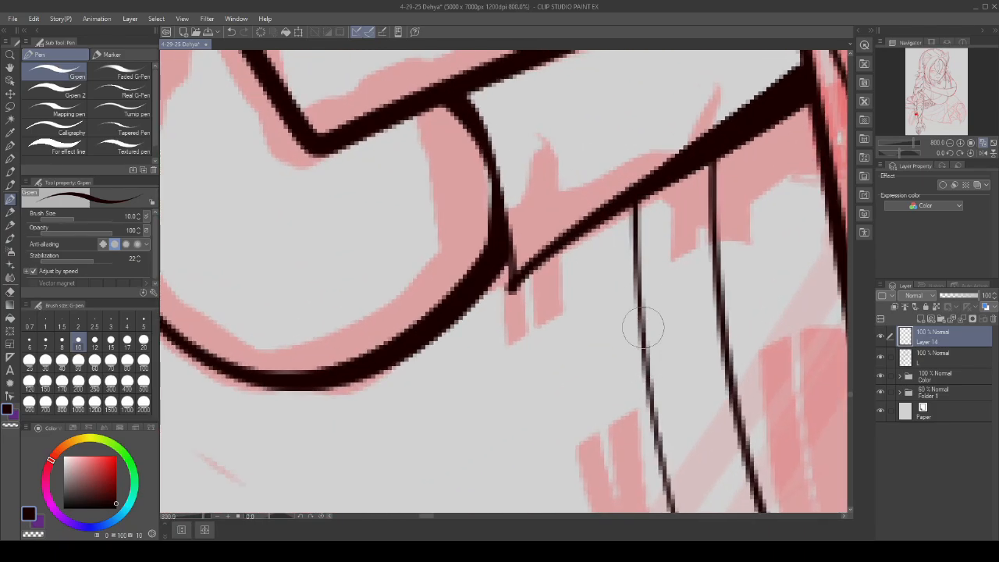
left_click_drag(647, 328, 639, 237)
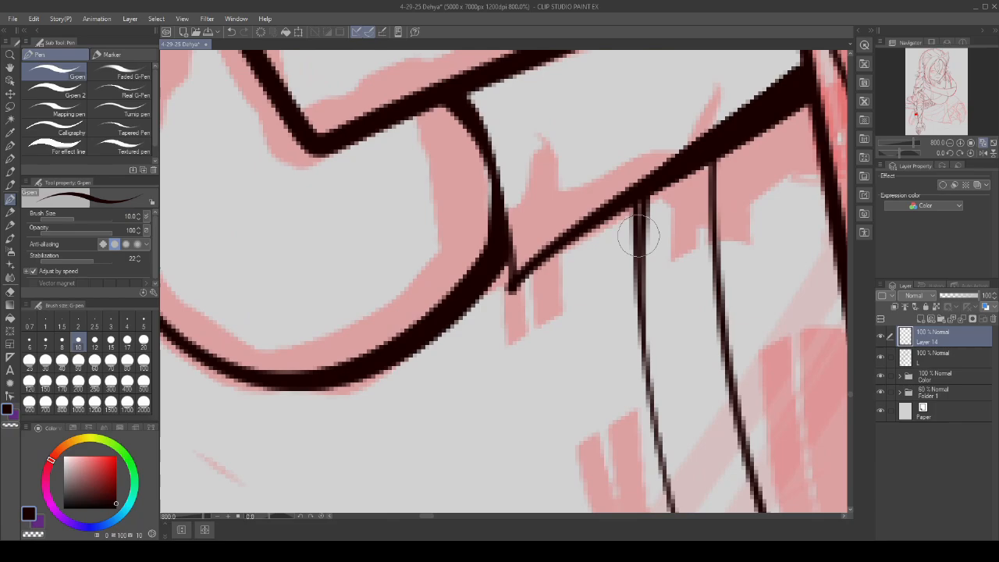
left_click_drag(642, 288, 660, 172)
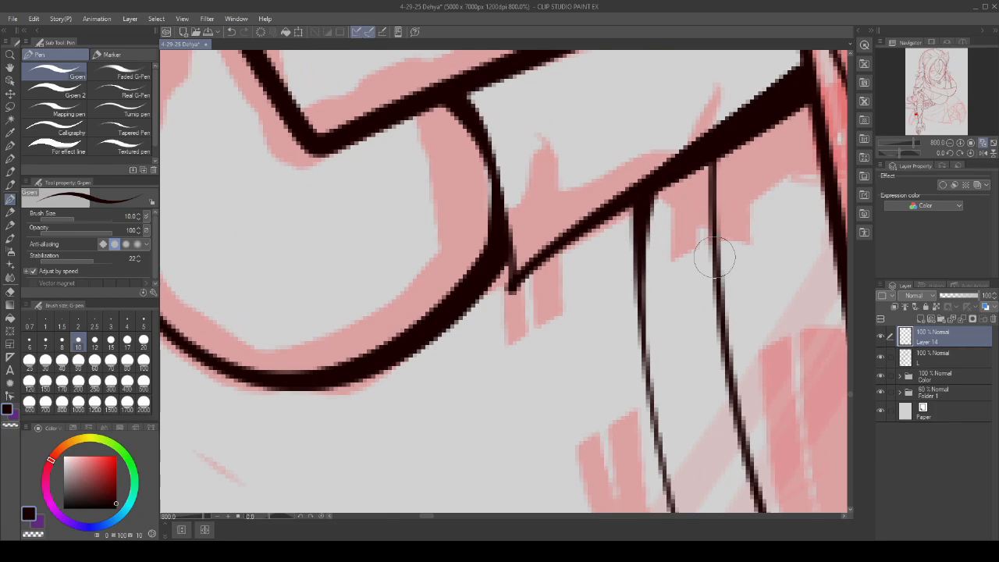
left_click_drag(714, 258, 710, 151)
left_click_drag(710, 258, 707, 167)
scroll(537, 218, "down", 10)
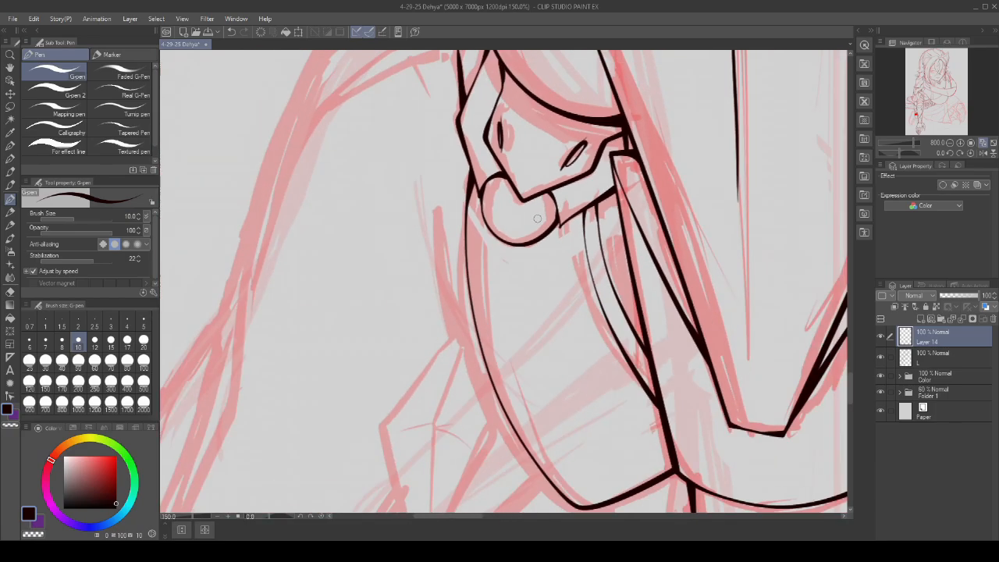
- Thicken the joints where the flap's inner curves and lower edge meet the arm outline
scroll(537, 218, "up", 6)
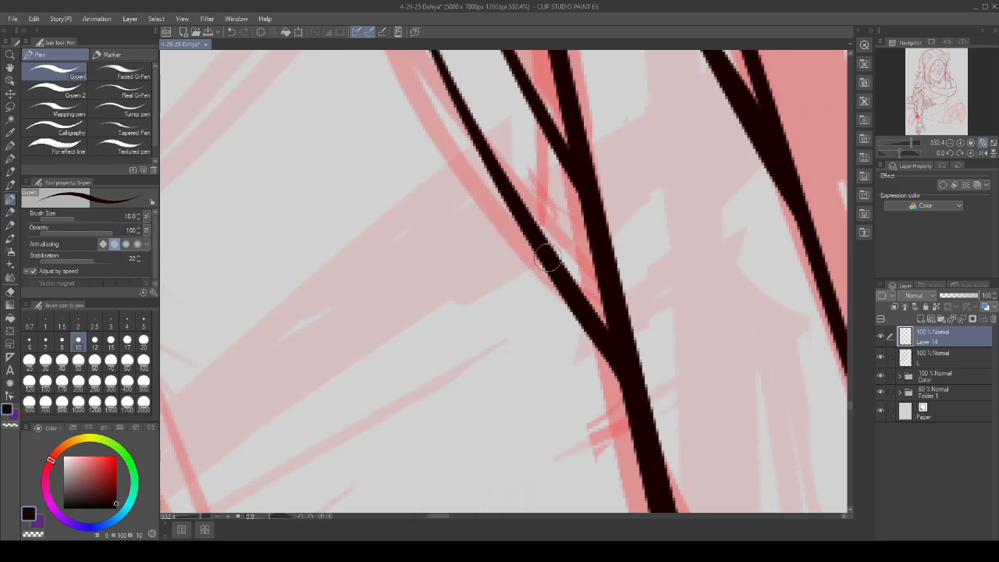
scroll(547, 259, "down", 4)
scroll(526, 391, "up", 5)
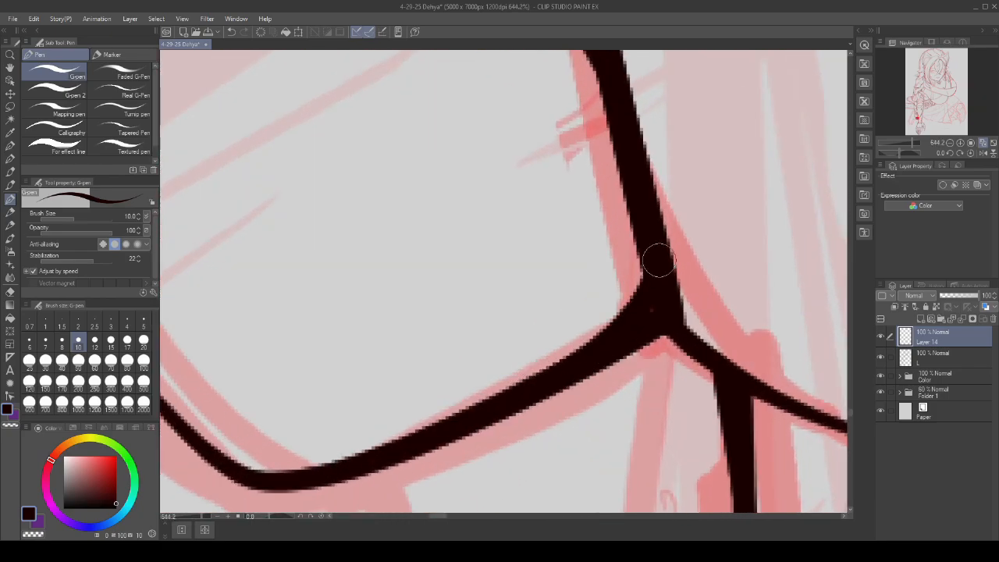
scroll(608, 335, "down", 4)
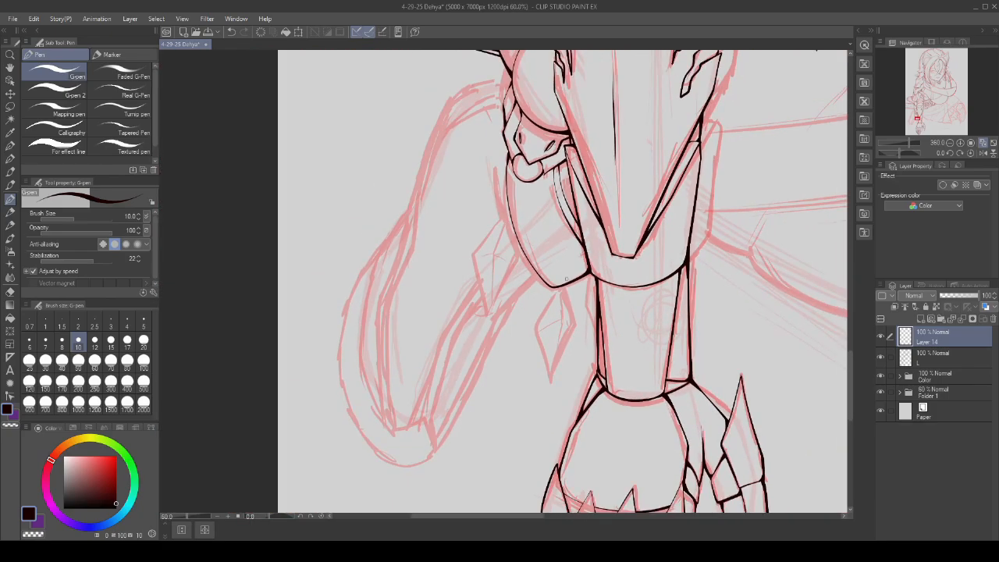
- Ink the two upper edges and the bent central ridge of the diamond pendant hanging from the flap's lower point
scroll(565, 278, "down", 1)
scroll(537, 246, "up", 5)
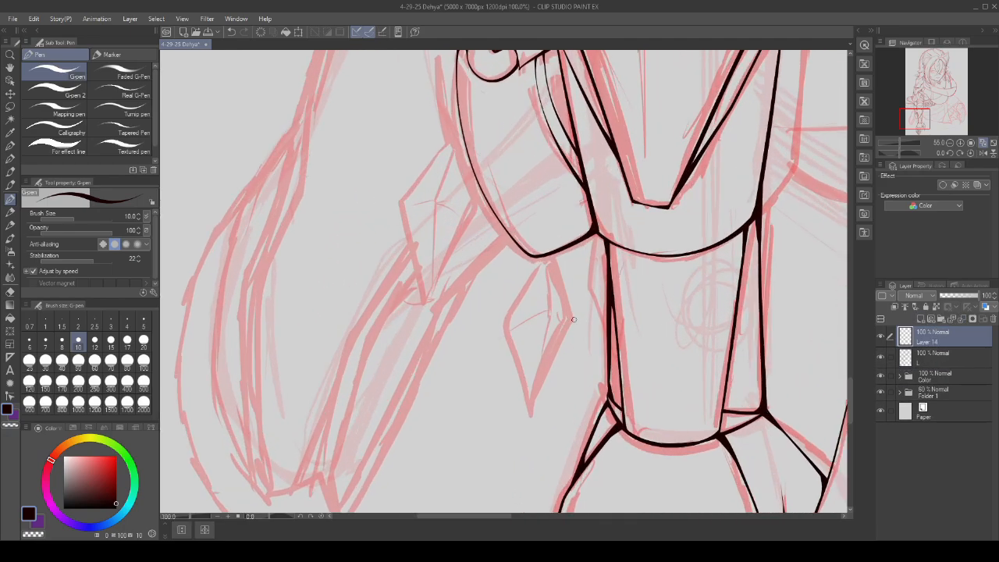
left_click_drag(537, 246, 501, 342)
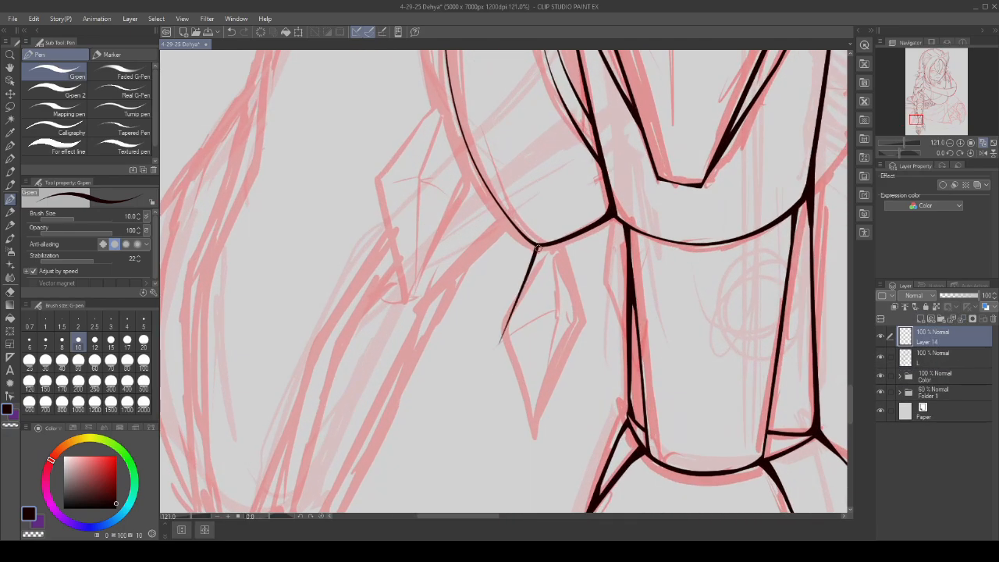
left_click_drag(537, 246, 577, 352)
scroll(505, 316, "up", 2)
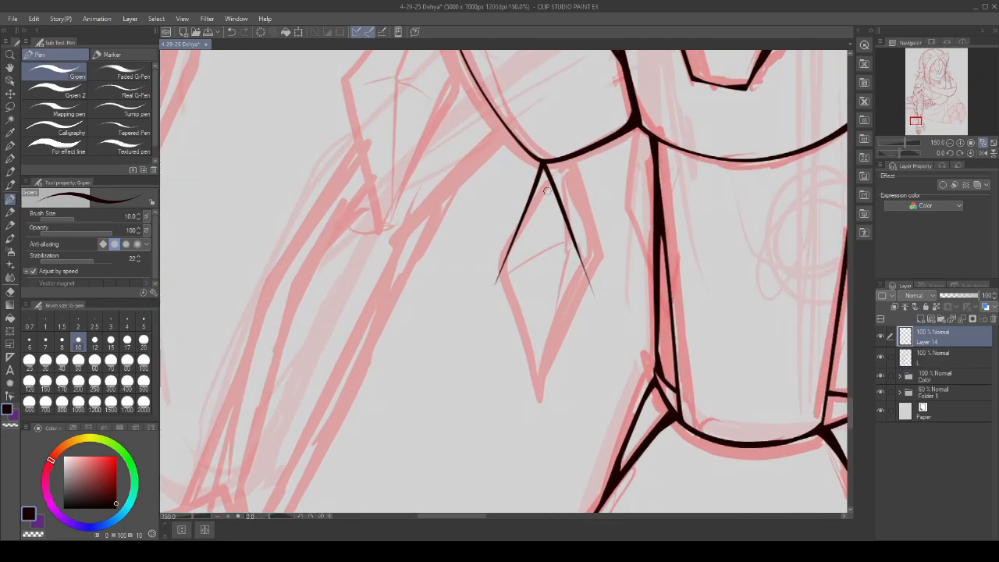
mouse_move(542, 164)
left_mouse_down()
mouse_move(555, 256)
mouse_move(541, 387)
left_mouse_up()
scroll(539, 355, "up", 3)
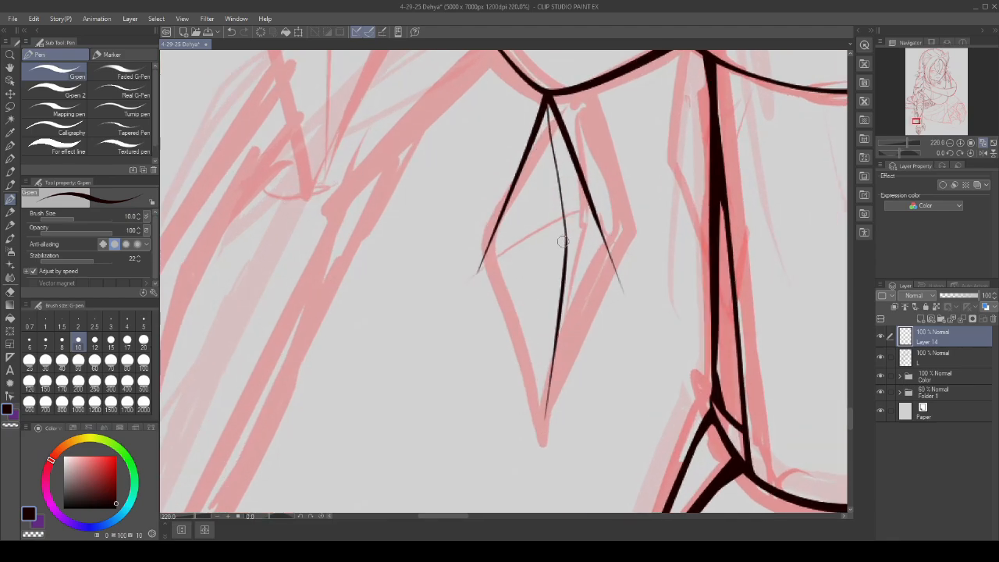
- Ink the pendant's cross facet lines and its two lower edges converging at the bottom tip
mouse_move(572, 245)
left_mouse_down()
mouse_move(603, 267)
mouse_move(545, 414)
left_mouse_up()
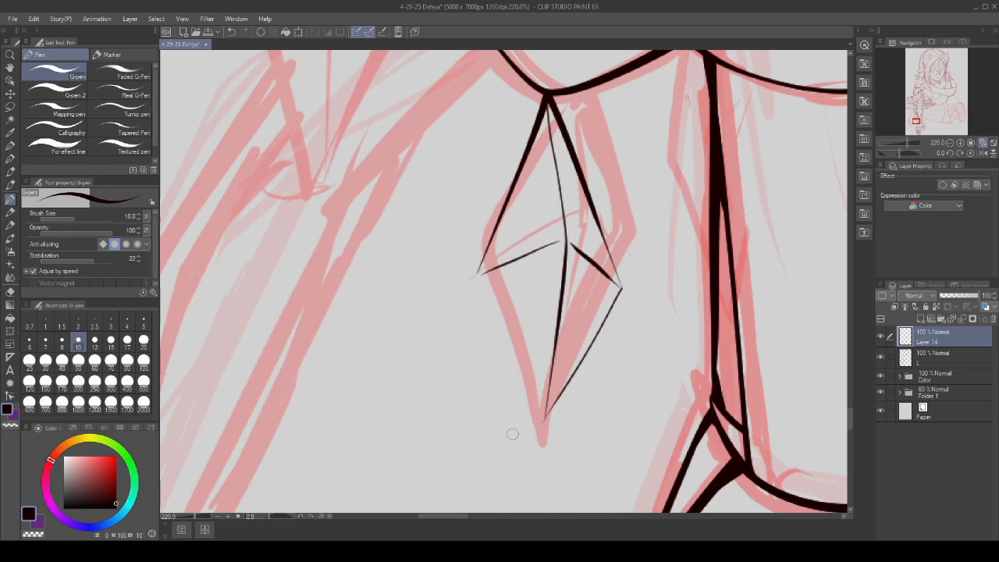
left_click_drag(477, 276, 555, 463)
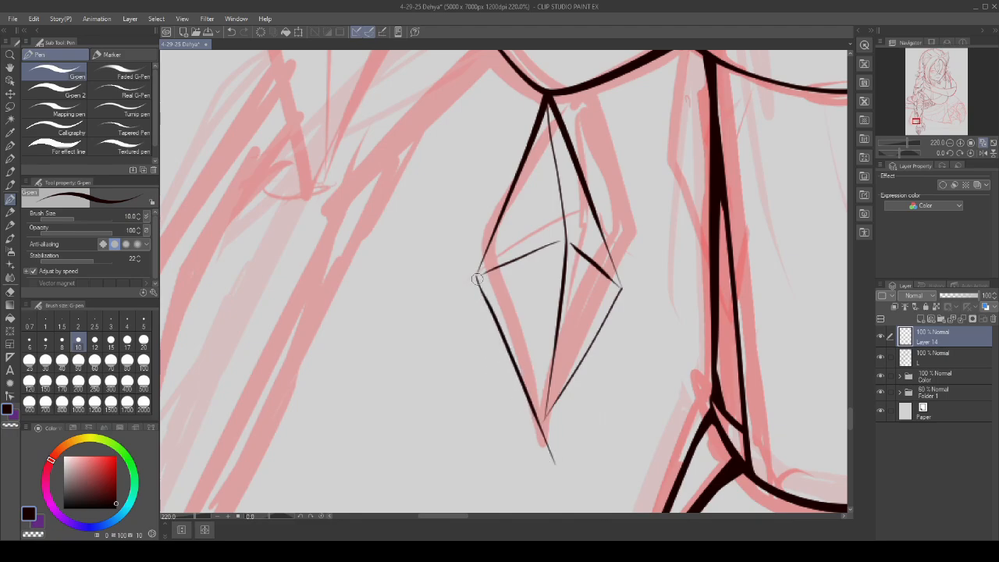
key("ctrl+z")
left_click_drag(476, 274, 560, 456)
scroll(515, 375, "down", 6)
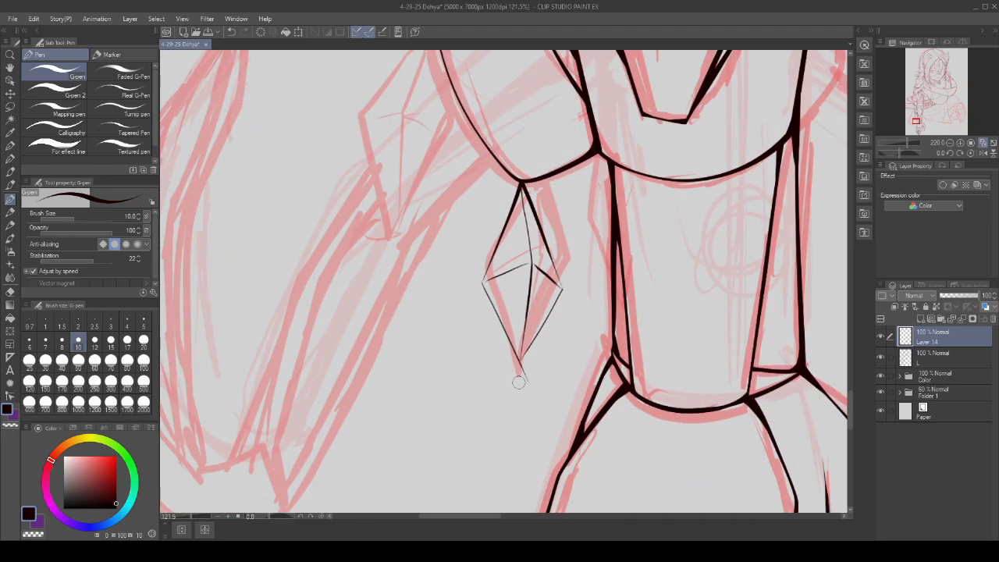
- Trim the line ends that overshoot the diamond pendant's bottom tip
scroll(520, 383, "up", 11)
left_click_drag(542, 404, 557, 327)
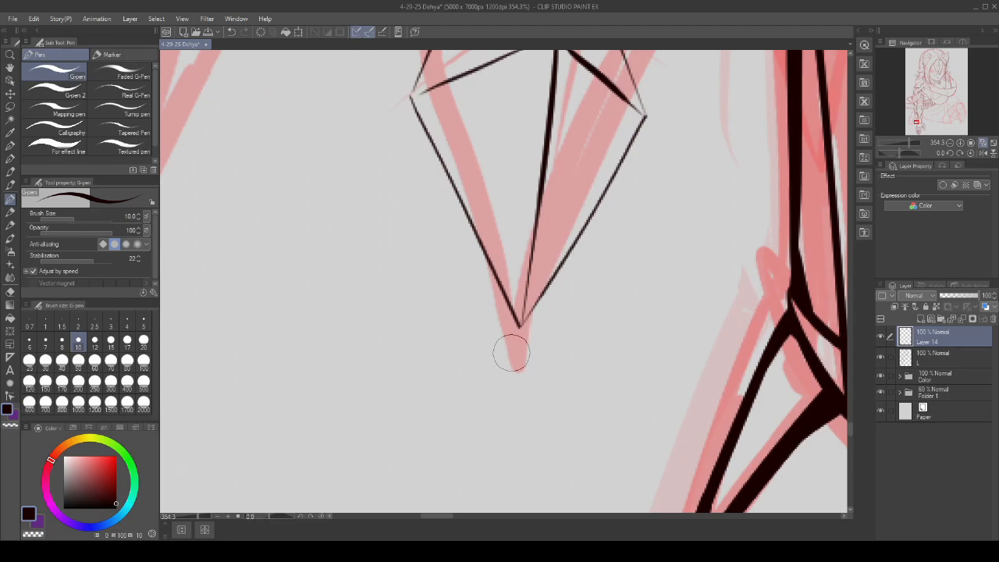
scroll(494, 334, "up", 3)
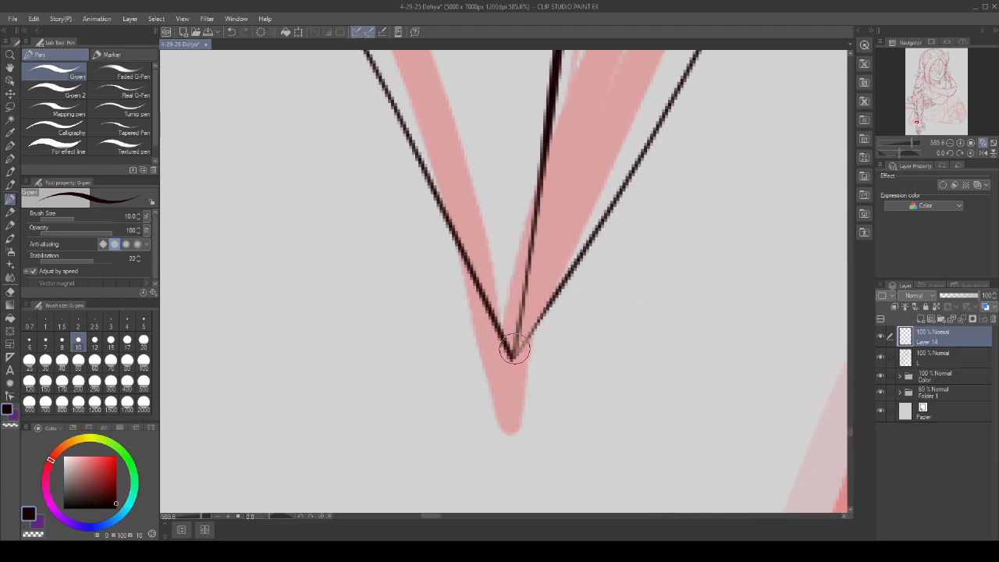
scroll(530, 375, "down", 12)
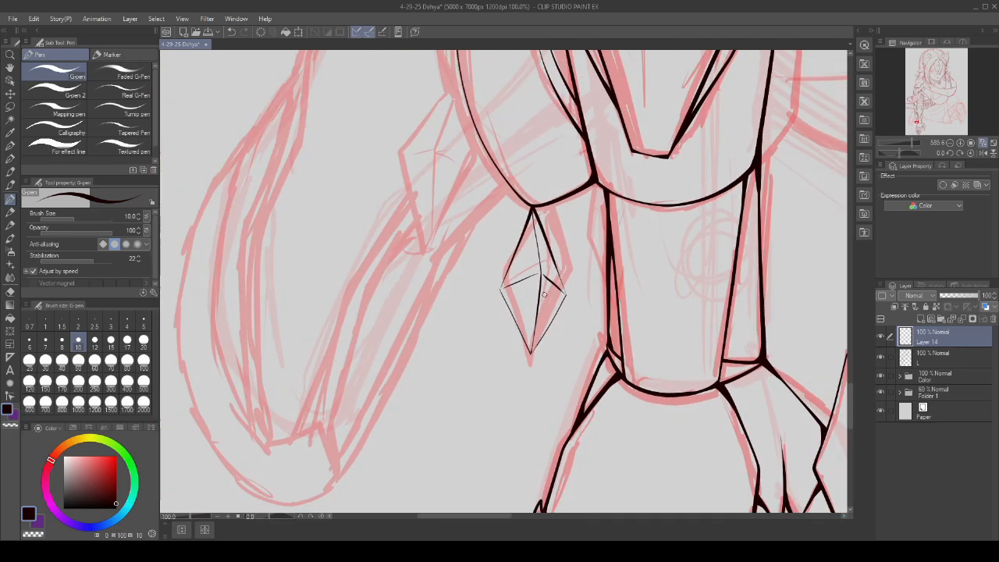
scroll(636, 312, "down", 2)
scroll(636, 312, "up", 1)
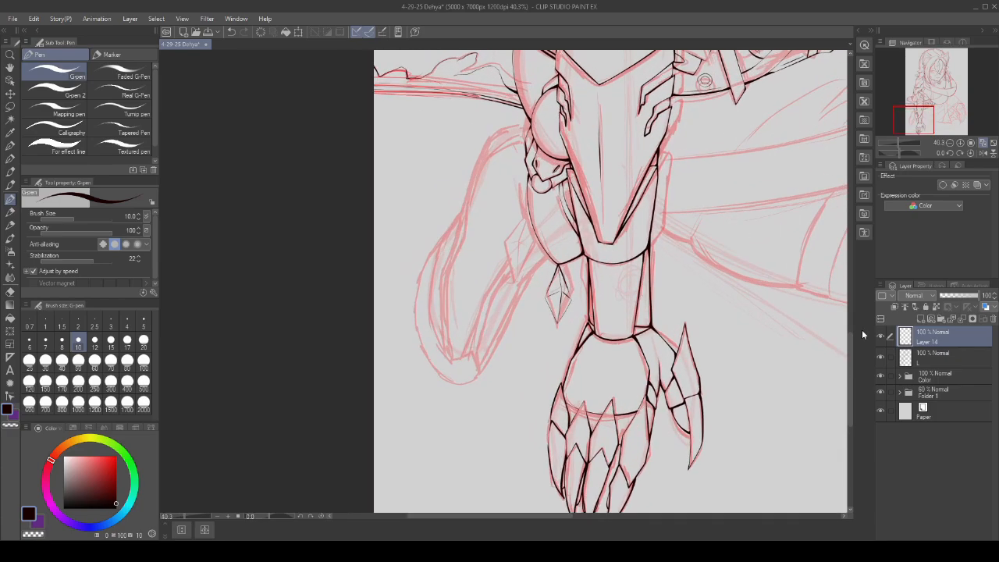
- Lasso the finished diamond pendant and rotate it slightly so that it tilts below the flap's point
scroll(574, 273, "up", 3)
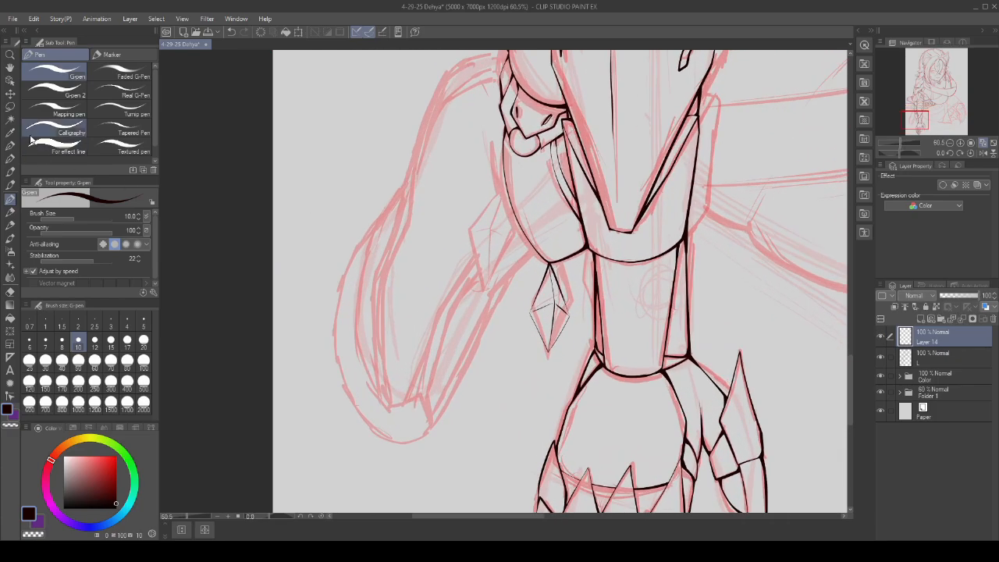
left_click(14, 114)
mouse_move(575, 263)
left_mouse_down()
mouse_move(554, 258)
mouse_move(551, 231)
left_mouse_up()
key("ctrl+t")
left_click(525, 382)
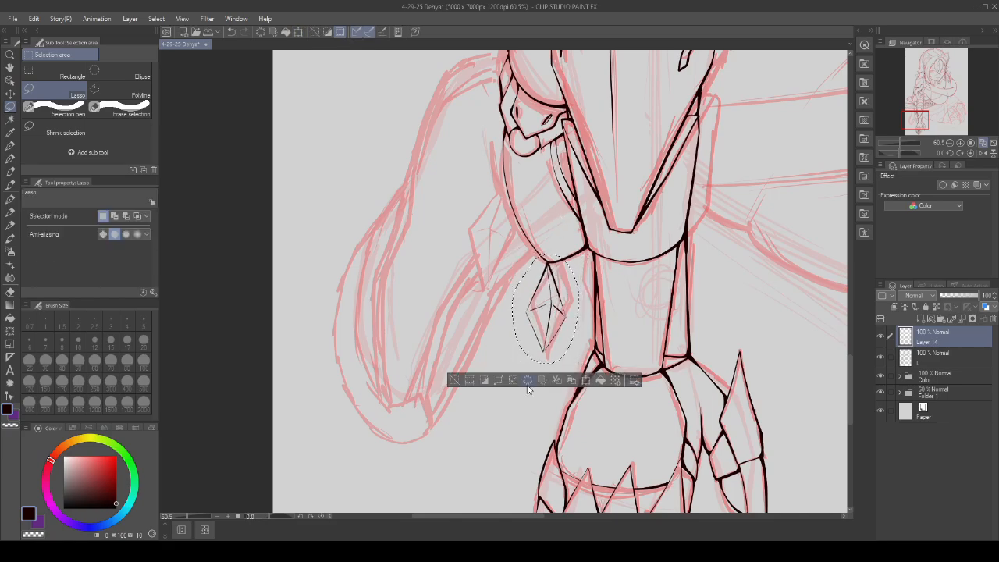
- Duplicate the pendant, flip the copy horizontally, place it higher on the flap's outer edge, and merge it into Layer 14
left_click(571, 380)
left_click(69, 216)
left_click_drag(548, 339, 500, 292)
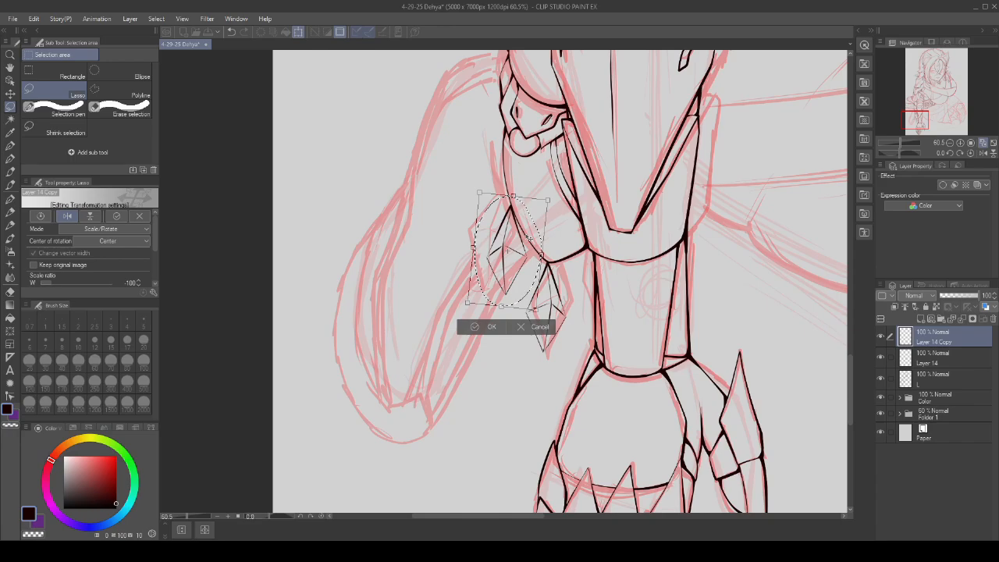
left_click(488, 326)
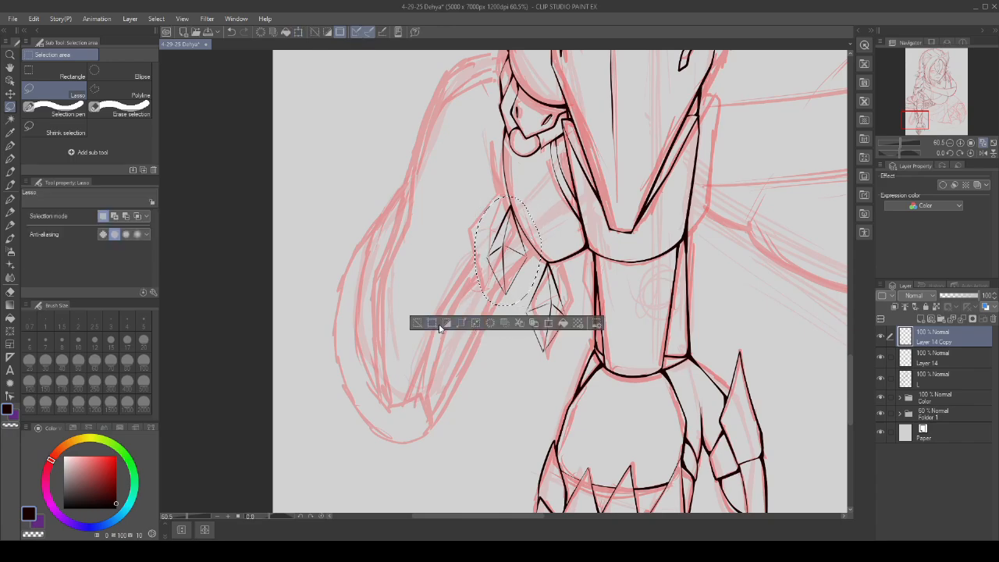
left_click(419, 325)
scroll(589, 226, "up", 2)
left_click(963, 319)
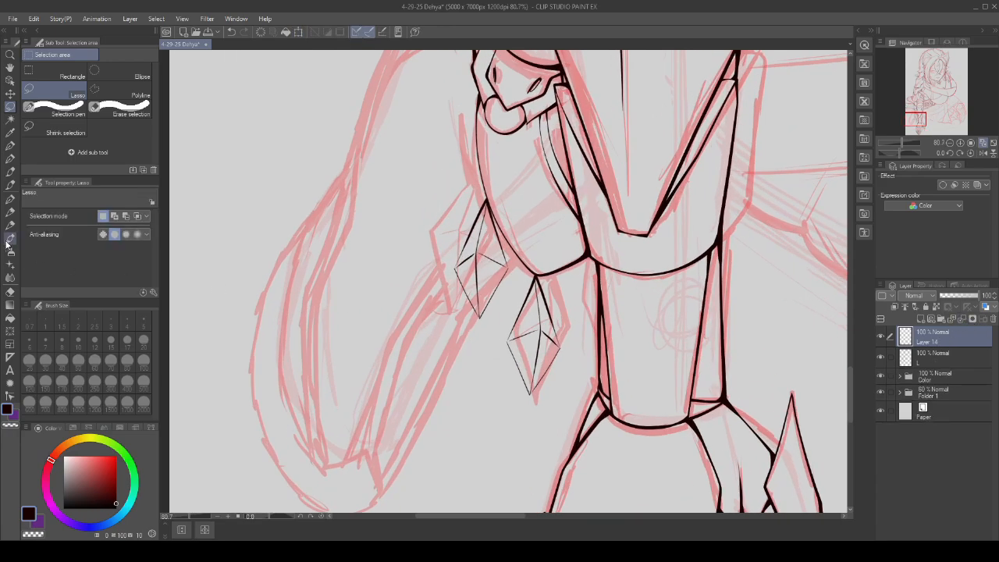
- Add a new layer and ink a small round stud with a double ring where the lower pendant meets the flap
left_click(8, 199)
scroll(529, 292, "up", 6)
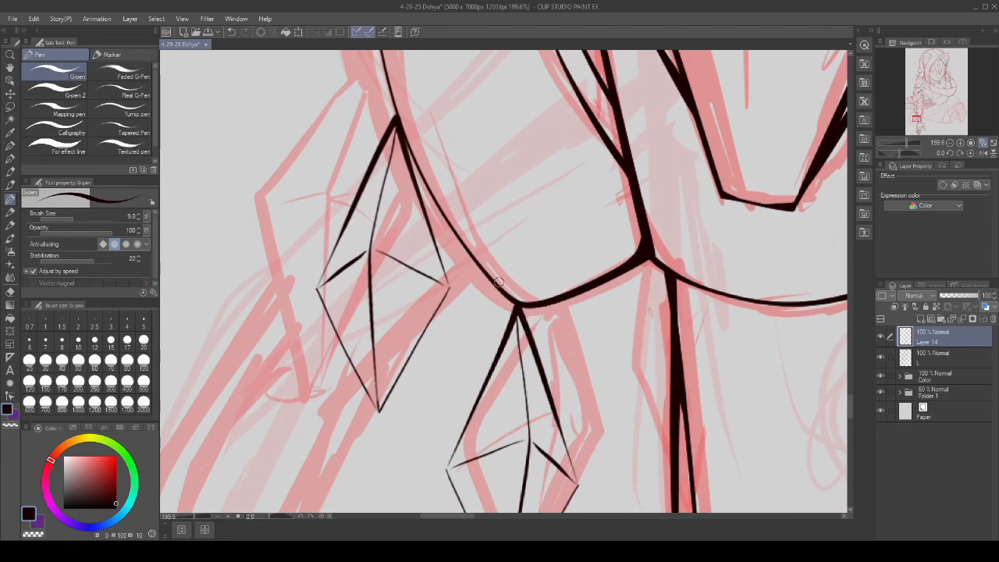
left_click(882, 336)
left_click(881, 335)
left_click(923, 319)
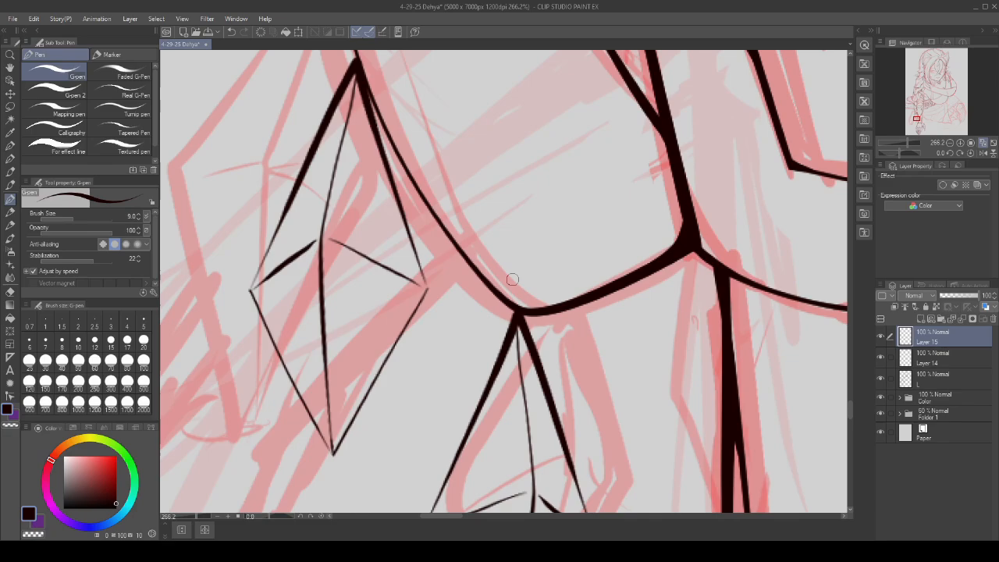
scroll(535, 305, "up", 2)
mouse_move(537, 309)
left_mouse_down()
mouse_move(541, 265)
mouse_move(556, 263)
mouse_move(553, 322)
mouse_move(507, 316)
left_mouse_up()
mouse_move(496, 258)
left_mouse_down()
mouse_move(468, 272)
mouse_move(508, 318)
left_mouse_up()
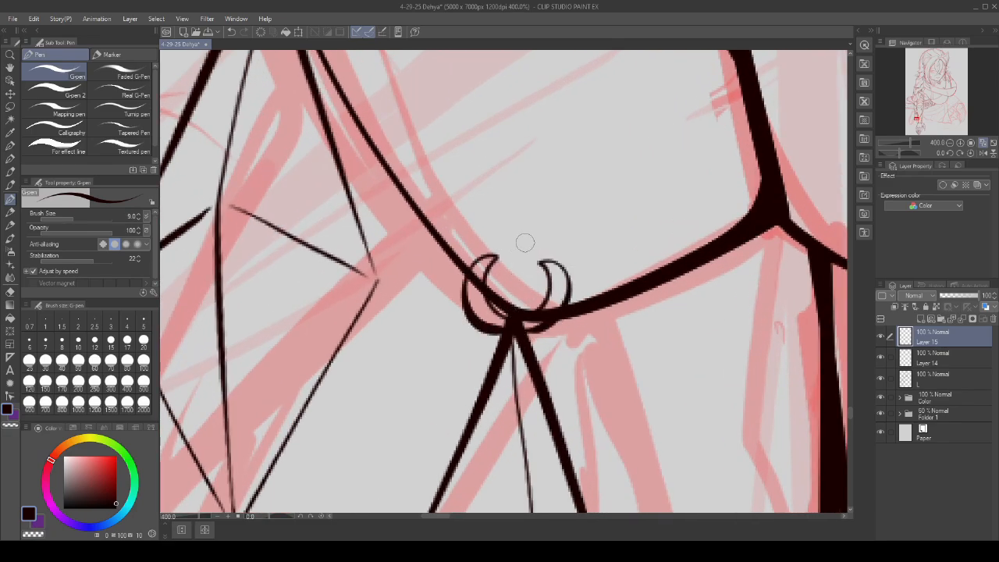
mouse_move(523, 239)
left_mouse_down()
mouse_move(513, 280)
mouse_move(542, 258)
left_mouse_up()
scroll(478, 256, "down", 3)
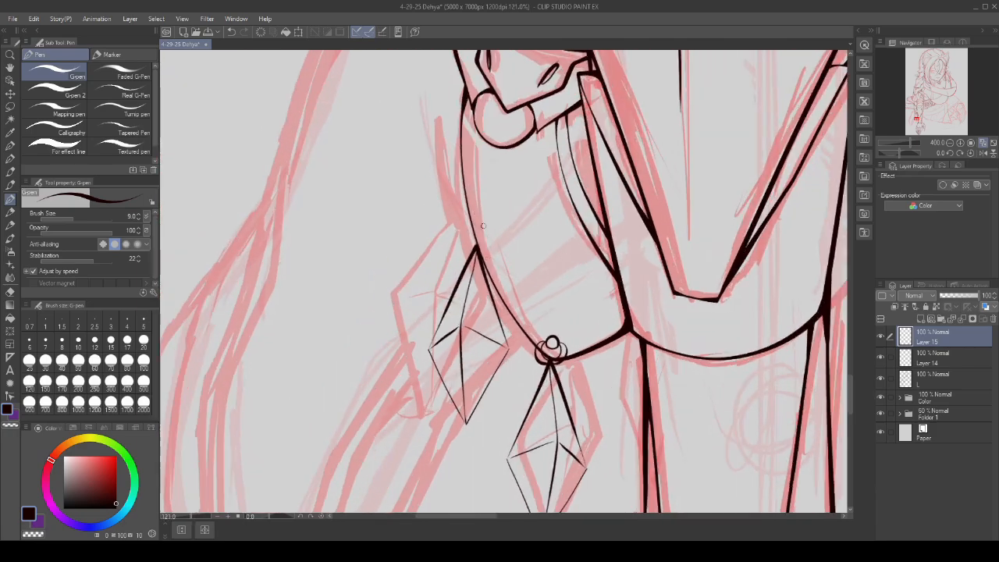
- Ink a matching ringed stud at the top of the upper pendant and merge the stud layer into Layer 14
scroll(497, 265, "up", 3)
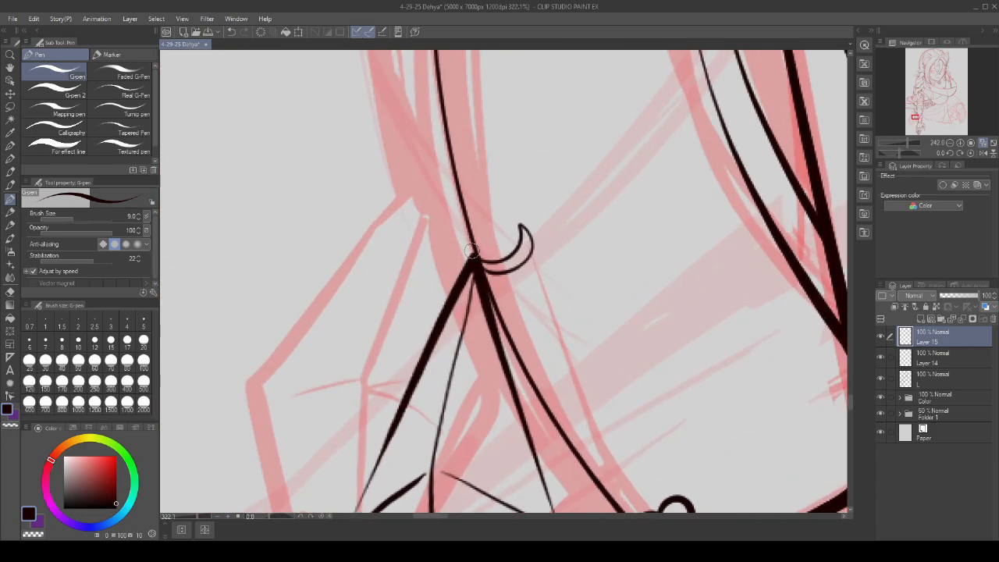
mouse_move(477, 261)
left_mouse_down()
mouse_move(471, 213)
mouse_move(449, 226)
mouse_move(474, 273)
left_mouse_up()
mouse_move(484, 203)
left_mouse_down()
mouse_move(521, 235)
mouse_move(485, 196)
mouse_move(491, 227)
left_mouse_up()
scroll(511, 205, "up", 2)
scroll(525, 212, "down", 2)
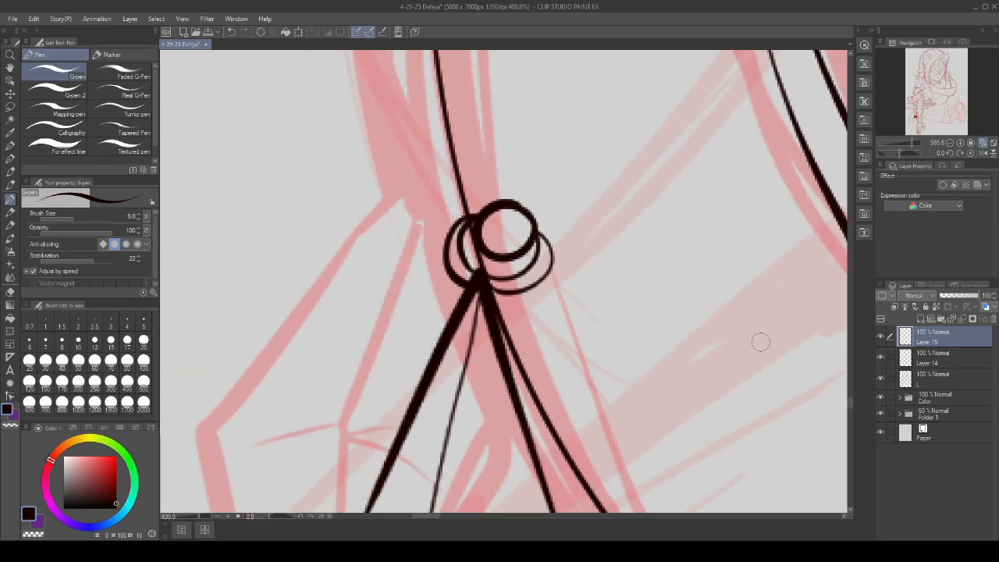
left_click(961, 319)
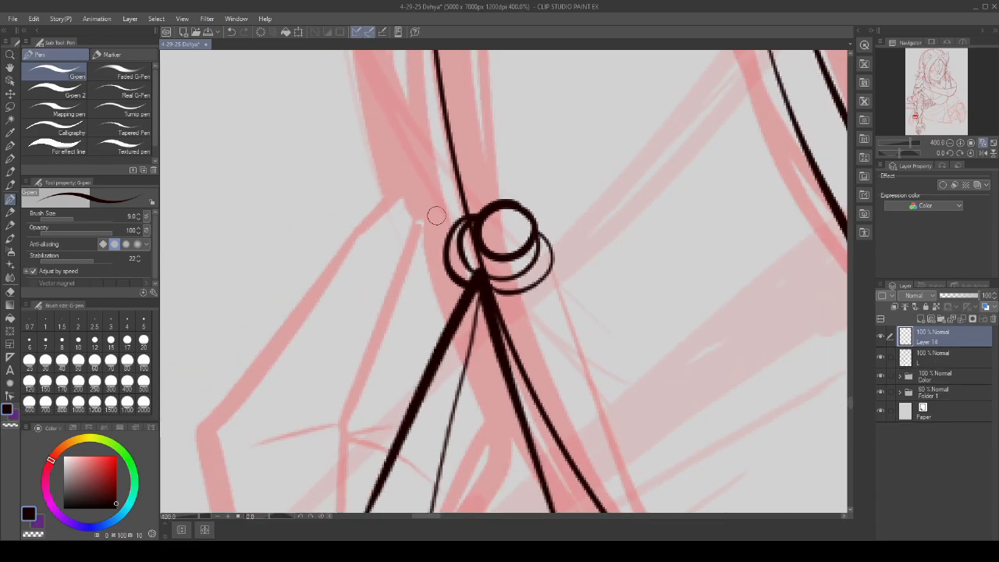
- Lasso and delete the piece of flap outline on layer L that crosses the upper stud's ring
scroll(434, 216, "up", 2)
left_click(9, 110)
left_click(949, 361)
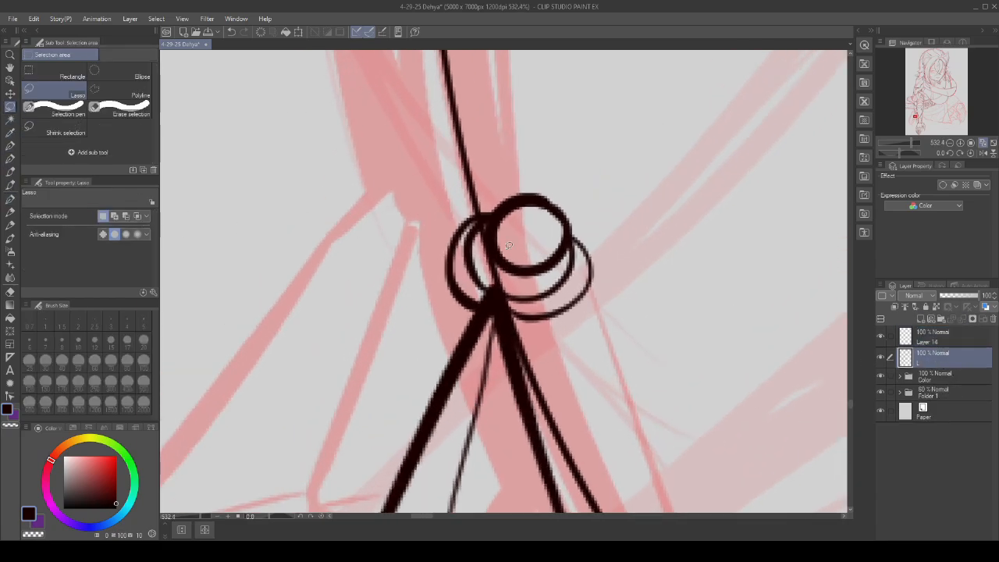
scroll(473, 225, "up", 3)
left_click_drag(491, 217, 456, 244)
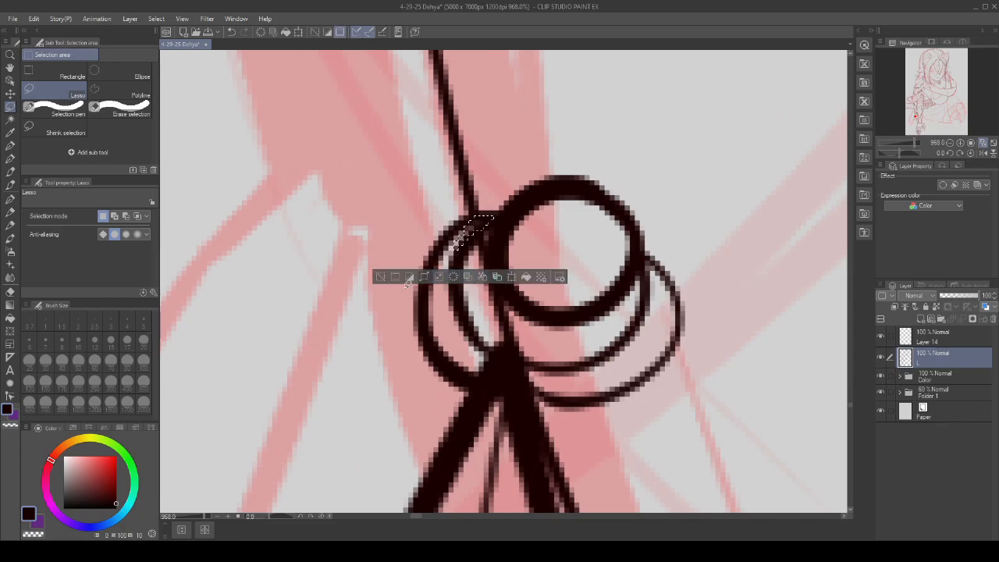
left_click(381, 277)
scroll(547, 374, "down", 8)
- Lasso and delete the pieces of flap outline on layer L that cross both sides of the lower stud's ring
scroll(559, 376, "up", 8)
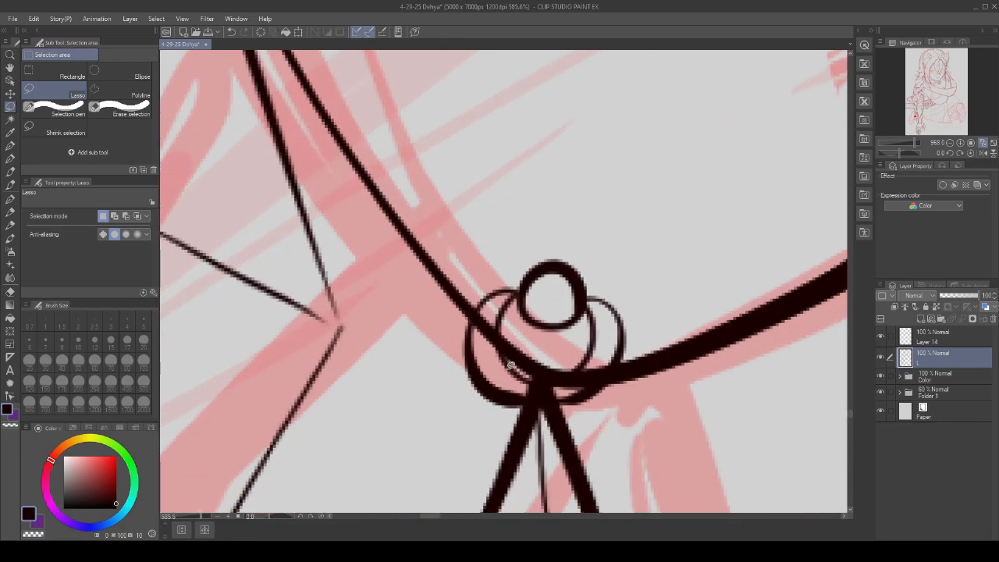
left_click_drag(499, 318, 465, 352)
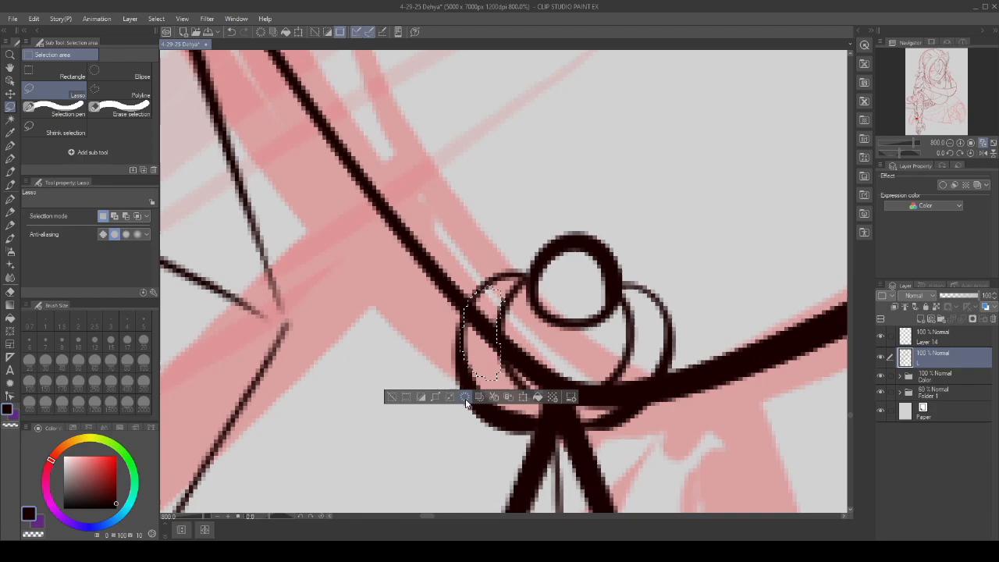
left_click(467, 399)
left_click(386, 394)
scroll(468, 344, "down", 2)
scroll(525, 328, "up", 2)
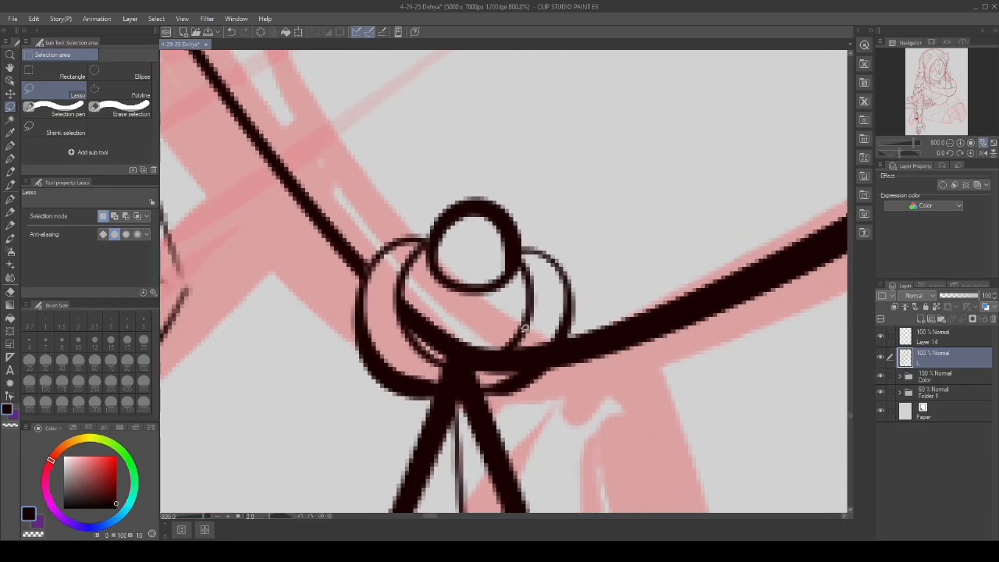
left_click_drag(526, 376, 560, 313)
left_click(515, 403)
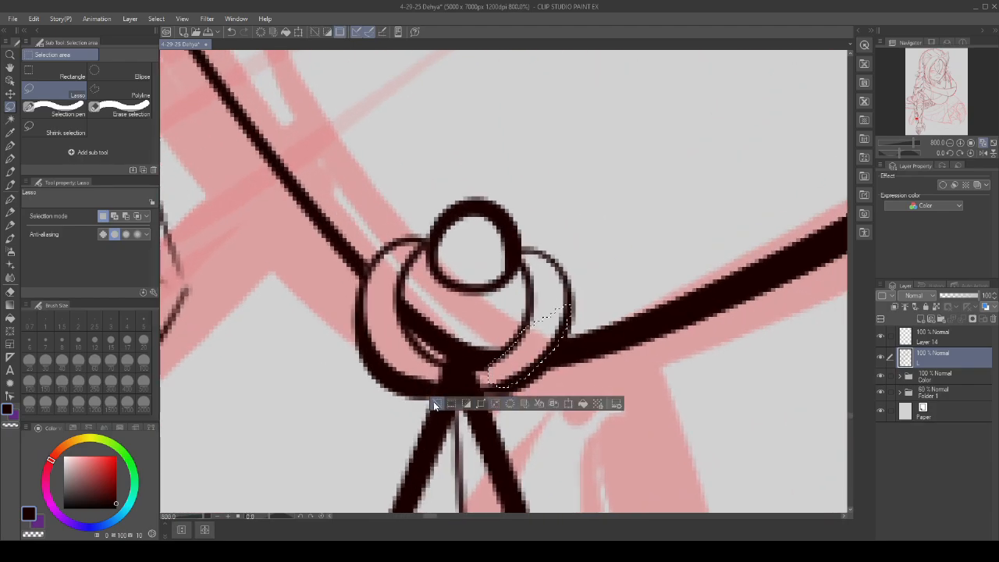
left_click(435, 404)
scroll(533, 286, "down", 2)
scroll(535, 284, "down", 8)
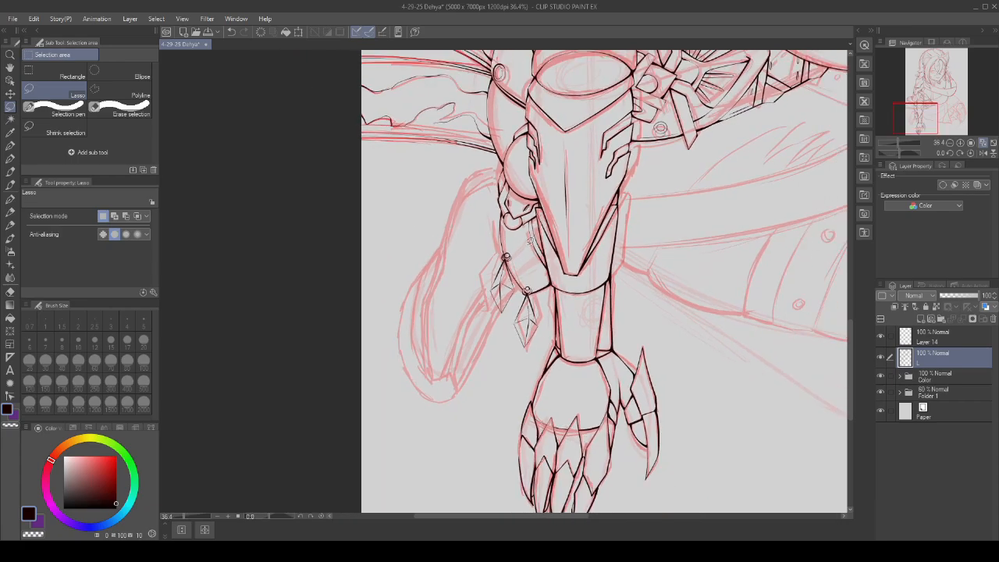
- Merge the pendant and stud linework down into layer L and add a new layer above it
scroll(553, 272, "up", 1)
left_click(949, 335)
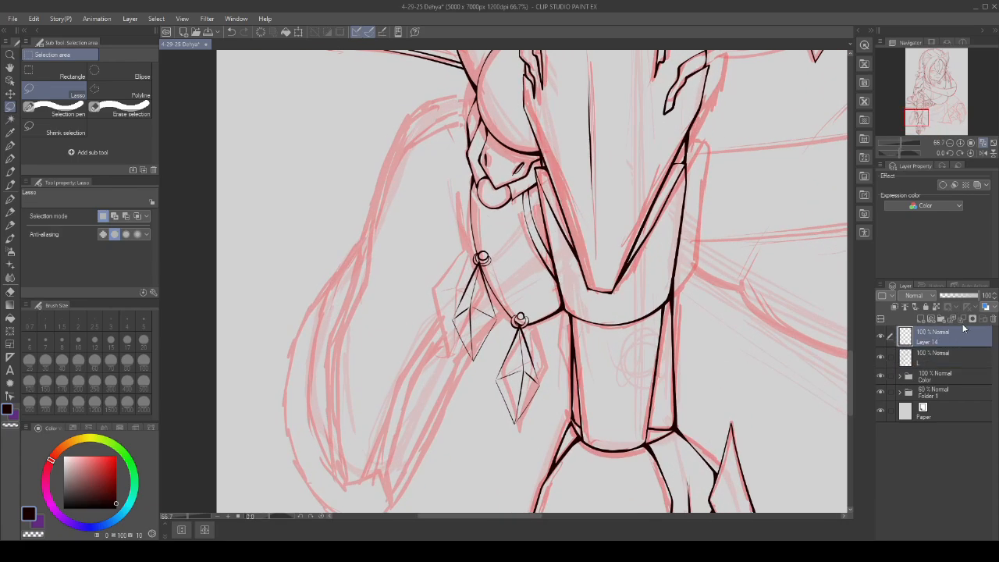
left_click(963, 322)
left_click(919, 320)
- Ink a small downward V-shaped spike below the flap's lower edge, beside the forearm outline
left_click(10, 197)
scroll(510, 293, "up", 4)
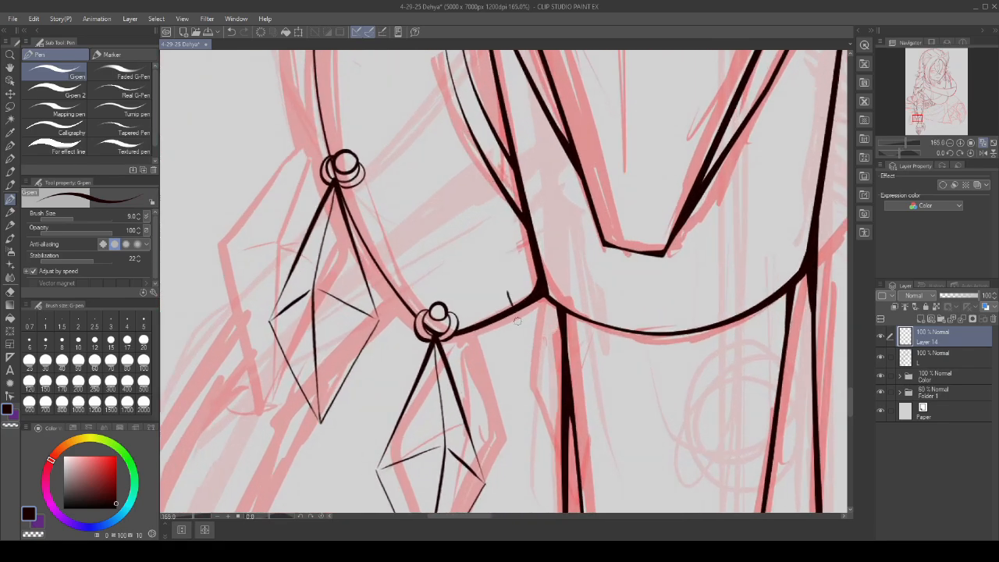
scroll(485, 274, "down", 3)
scroll(546, 316, "up", 2)
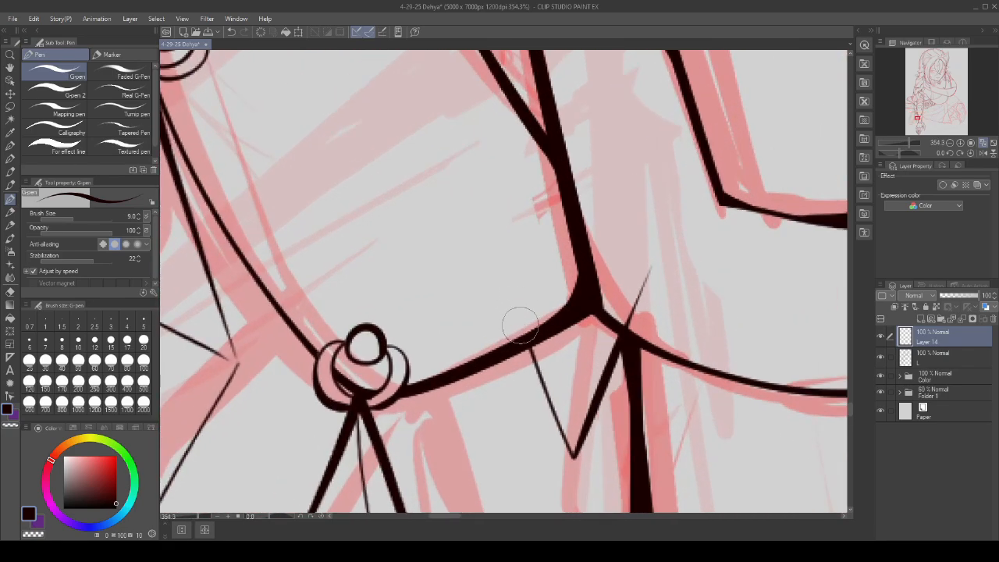
- Trim the spike line that overshoots the arm outline and thicken the spike's upper joint with the flap's lower edge
scroll(597, 398, "up", 2)
mouse_move(615, 361)
left_mouse_down()
mouse_move(618, 323)
mouse_move(600, 292)
left_mouse_up()
scroll(499, 343, "up", 2)
left_click_drag(537, 422, 497, 326)
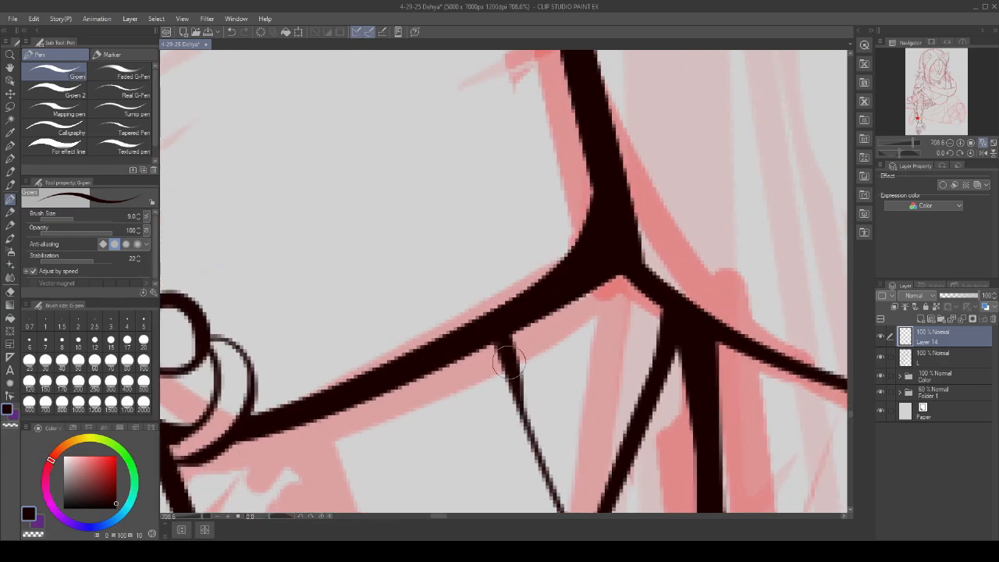
mouse_move(522, 381)
left_mouse_down()
mouse_move(505, 330)
mouse_move(510, 341)
left_mouse_up()
scroll(499, 229, "down", 10)
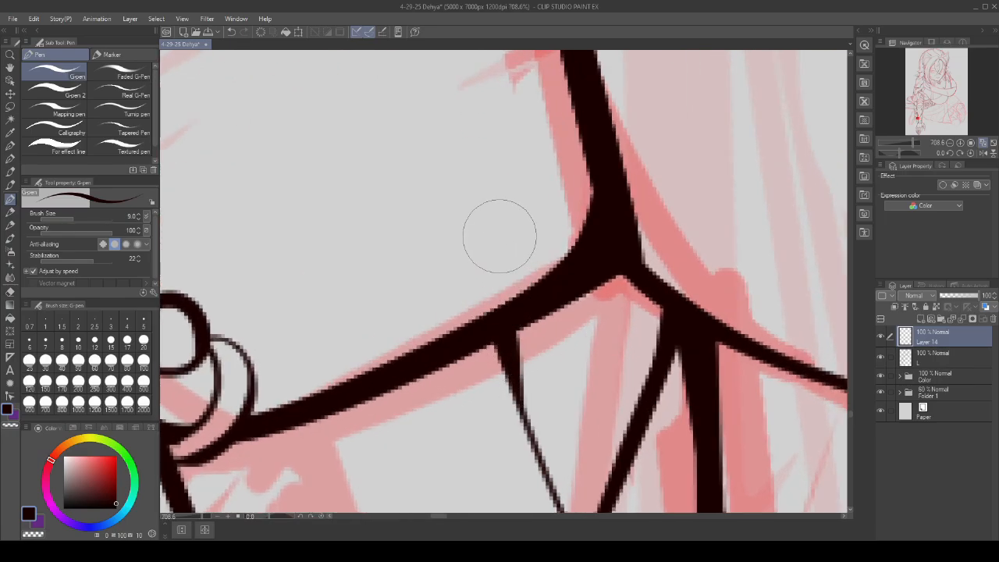
- Review the inked arm against the whole figure and save the illustration
scroll(632, 246, "down", 1)
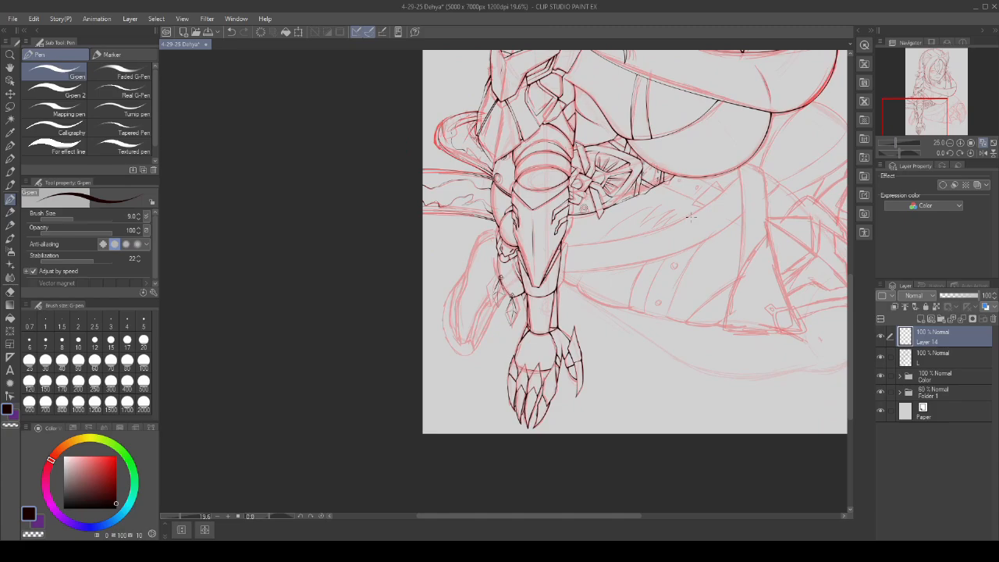
scroll(522, 321, "down", 4)
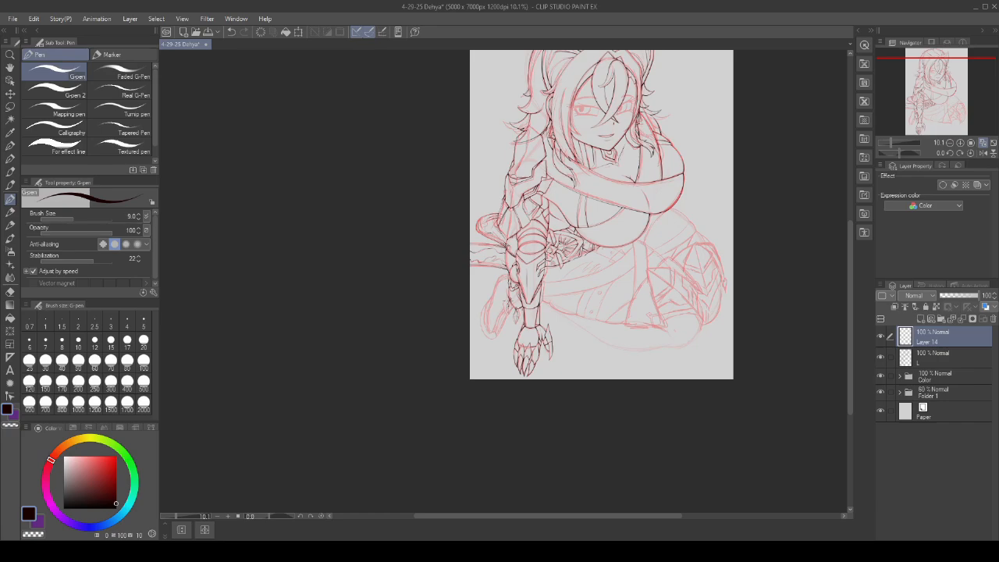
scroll(601, 214, "down", 1)
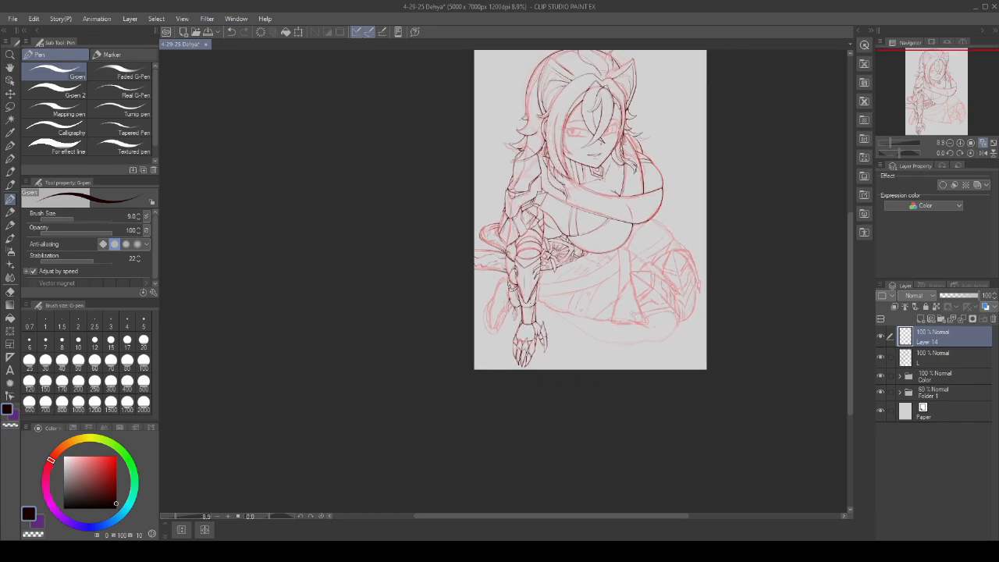
scroll(585, 213, "down", 1)
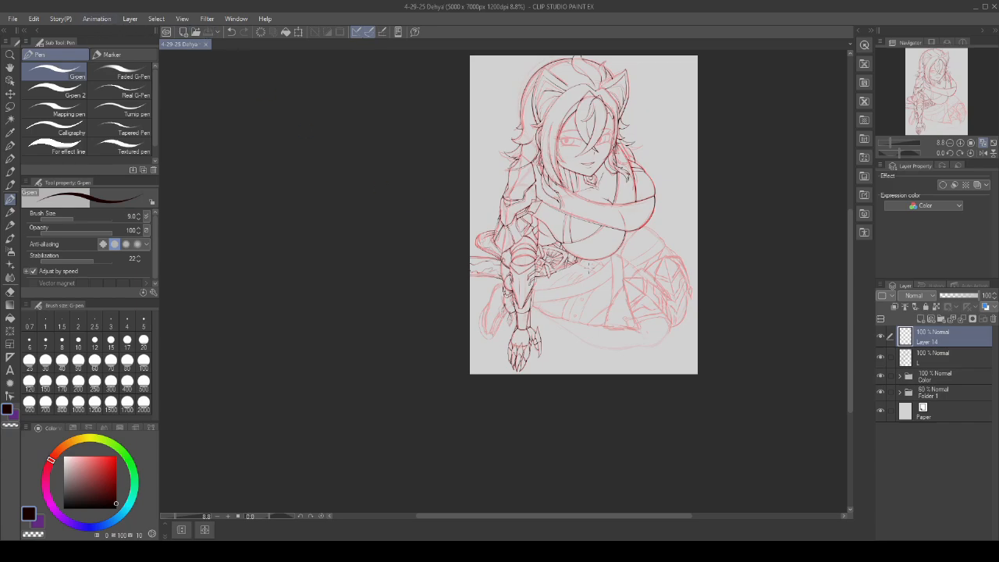
scroll(473, 309, "up", 4)
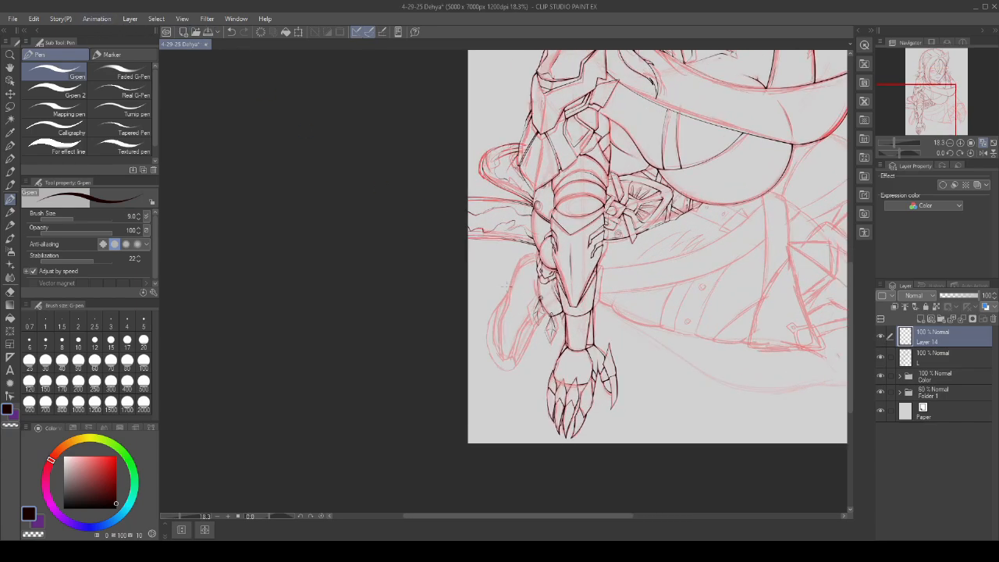
scroll(508, 291, "down", 2)
scroll(508, 290, "down", 3)
scroll(508, 290, "up", 1)
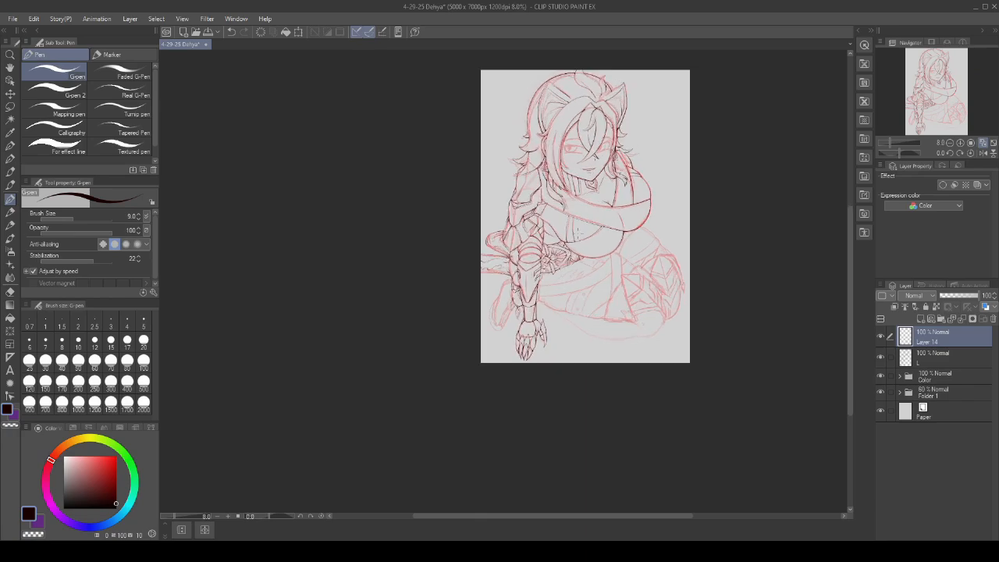
key("ctrl+s")
- Examine the forearm, its pendants and the uninked looped sketch beside them, both close up and within the whole figure
scroll(585, 216, "down", 1)
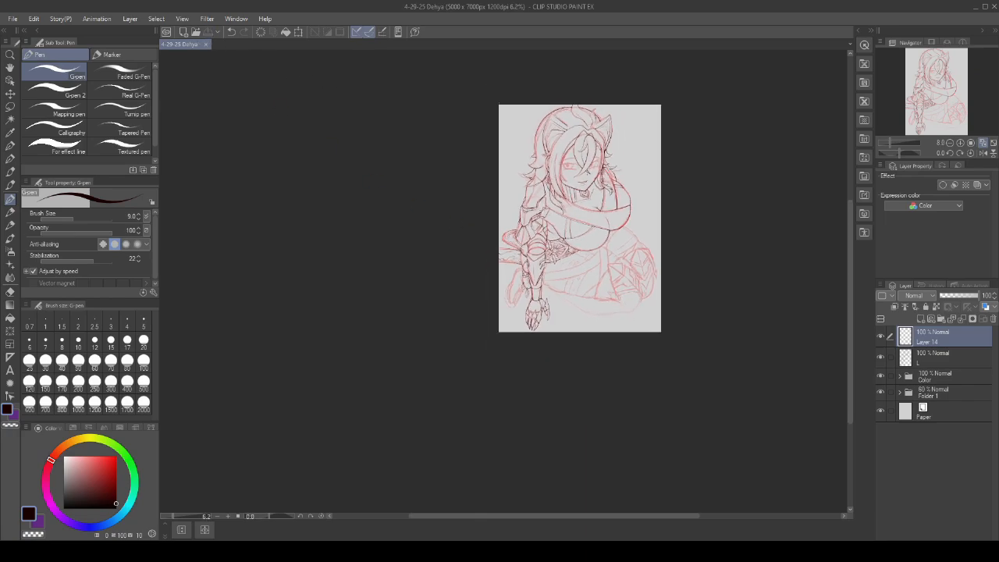
scroll(585, 216, "up", 1)
scroll(565, 309, "up", 1)
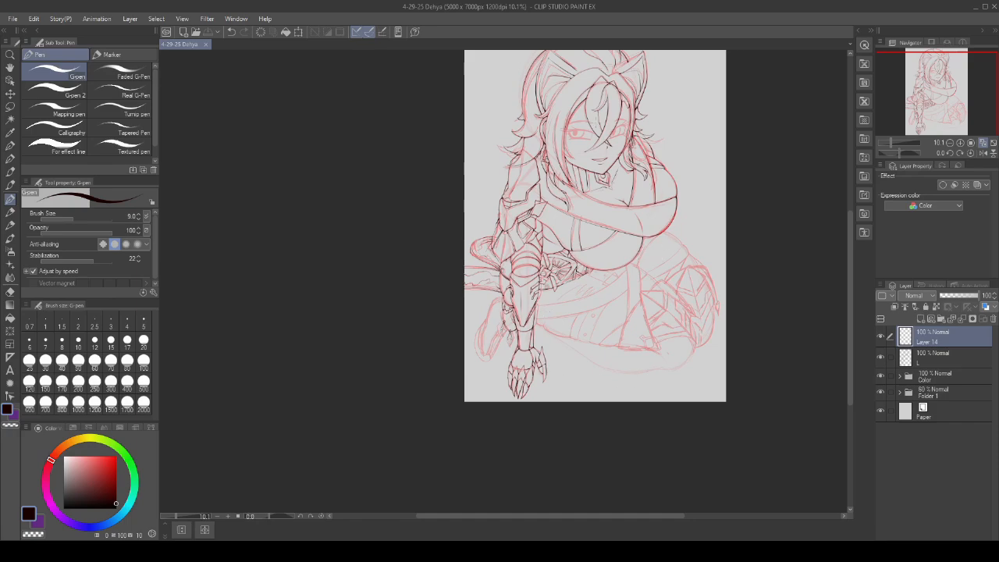
scroll(626, 292, "down", 1)
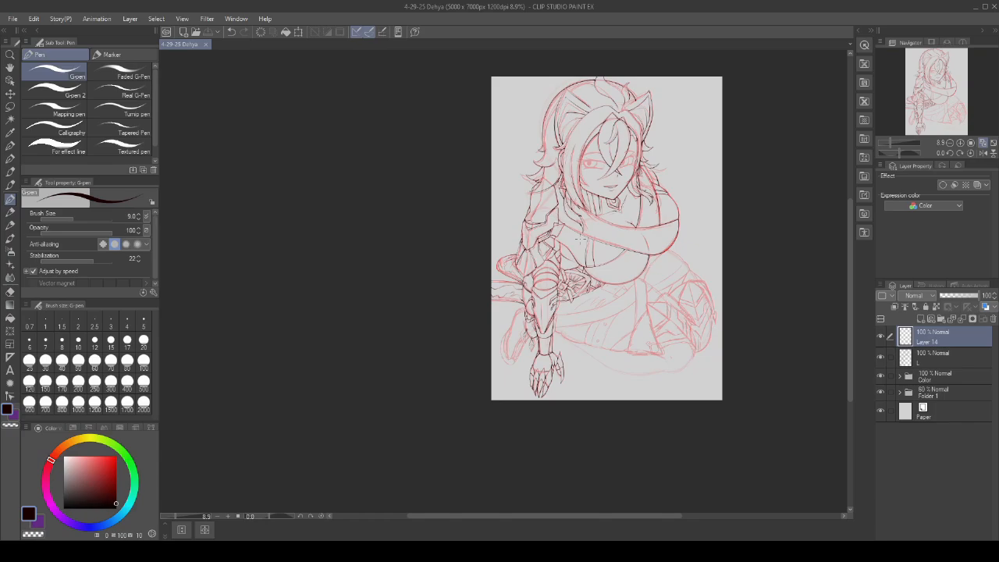
scroll(621, 292, "up", 3)
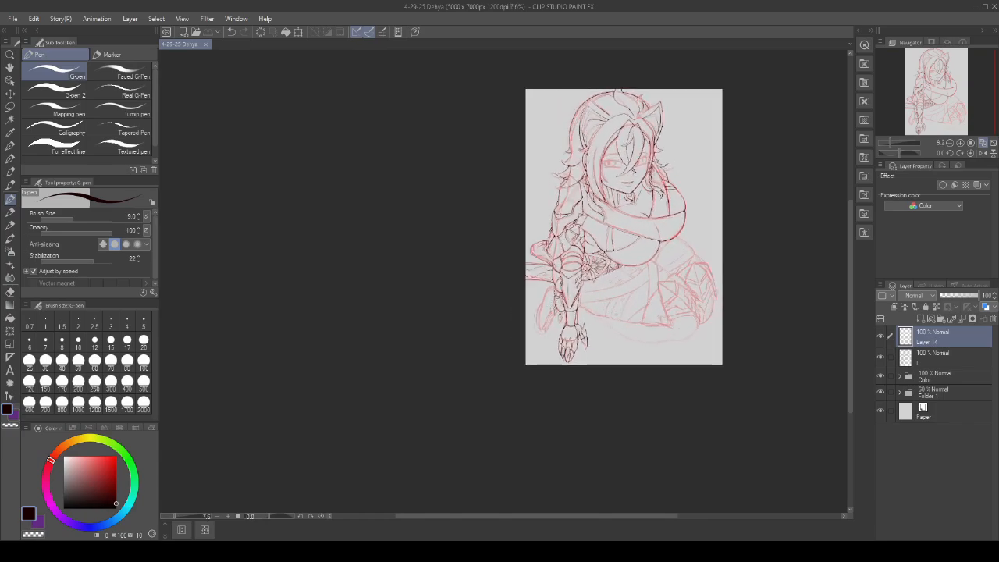
key("ctrl+plus")
key("ctrl+plus")
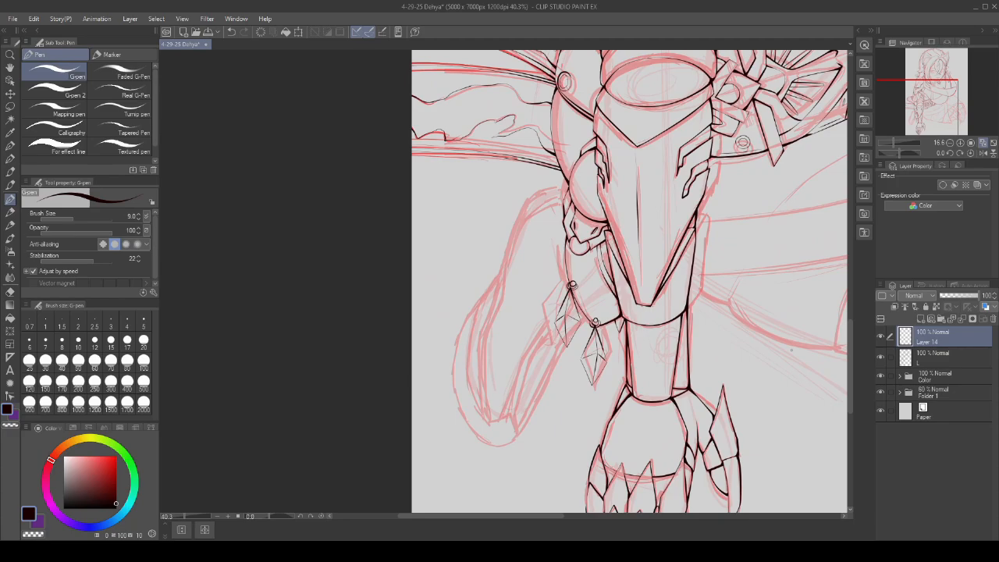
key("ctrl+minus")
key("ctrl+minus")
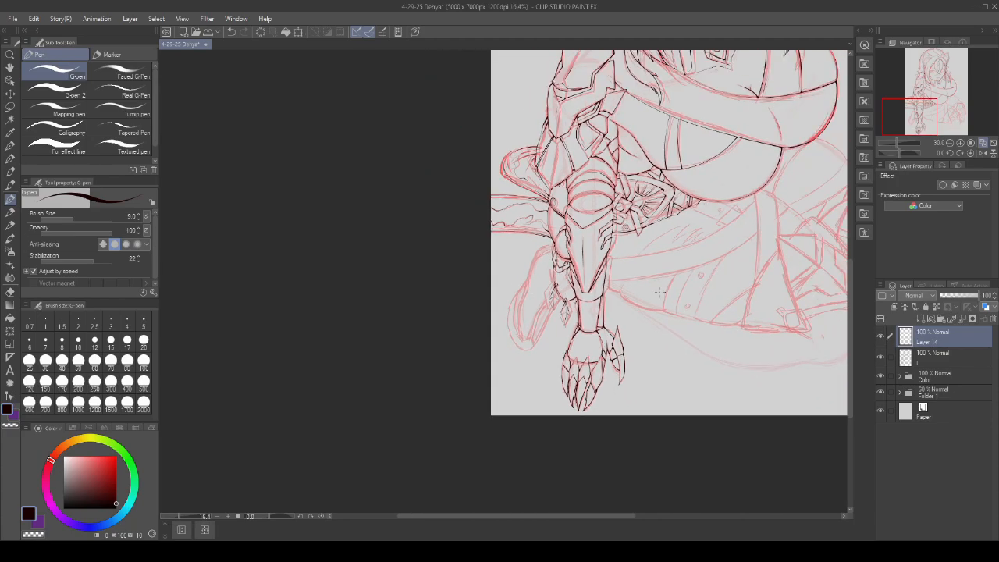
key("ctrl+plus")
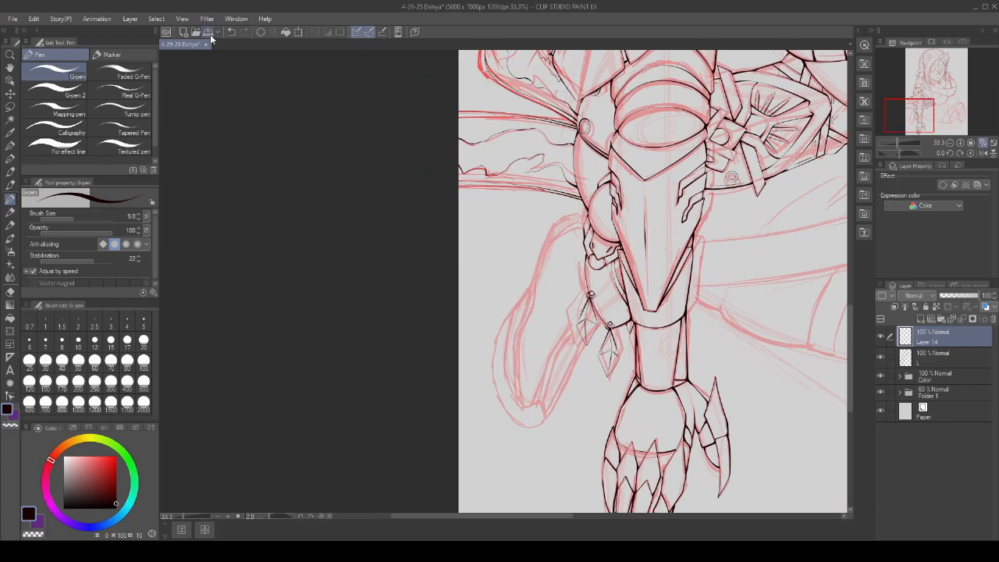
key("ctrl+minus")
- Ink the long S-curved edge of the looped shape beside the pendants, from the forearm down to its lower corner
key("ctrl+plus")
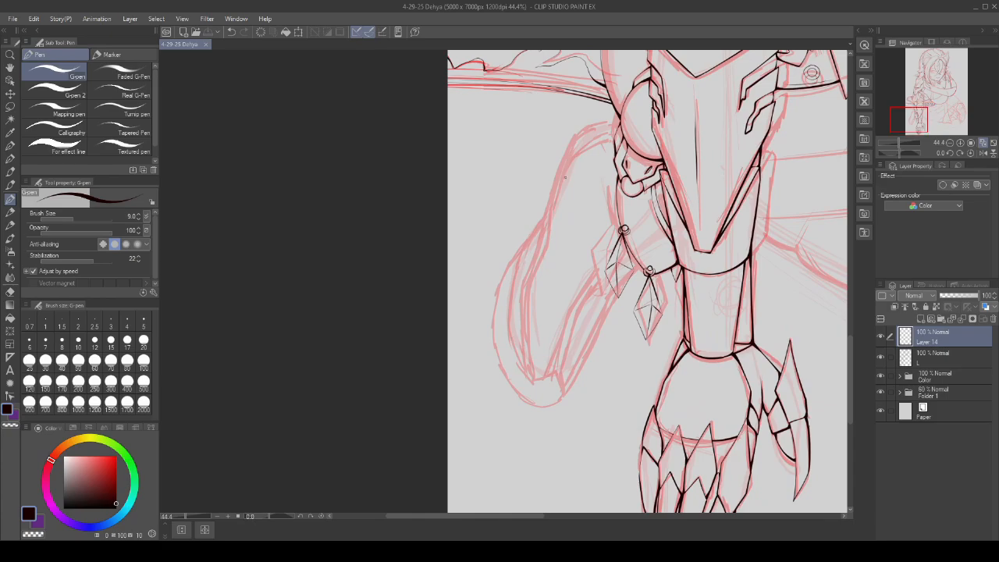
key("ctrl+plus")
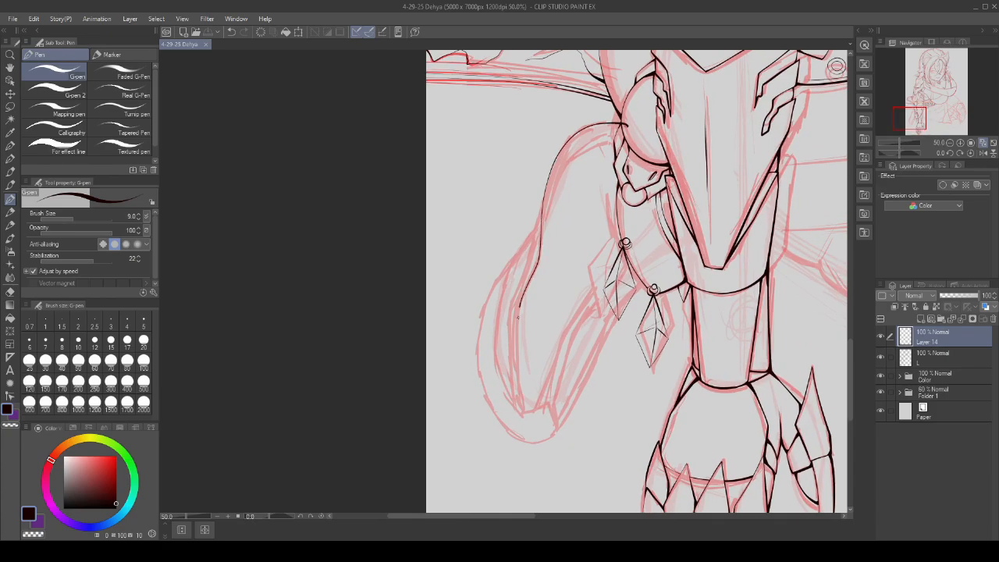
left_click_drag(517, 317, 522, 406)
key("ctrl+plus")
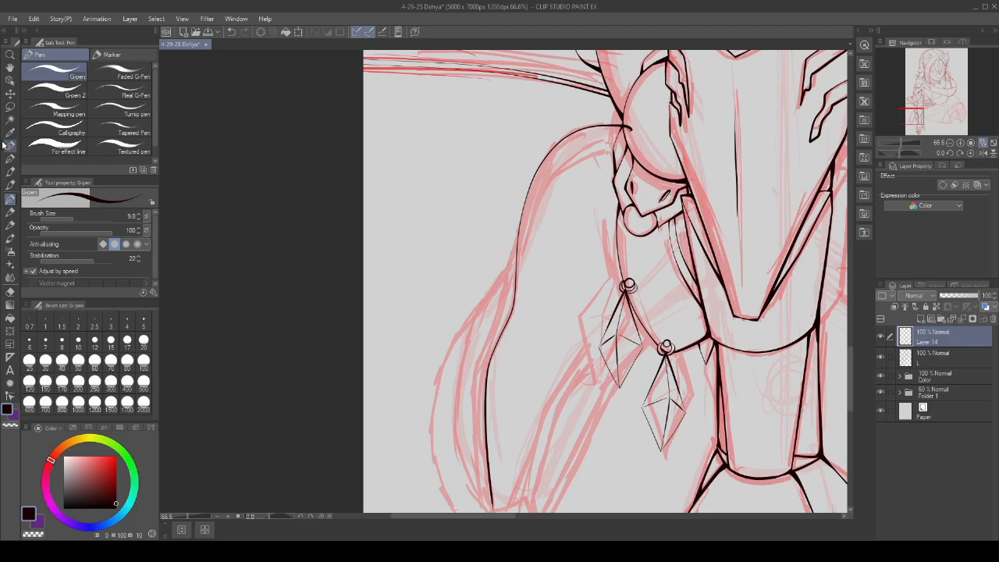
- Lasso the new S-curve and transform it with a slight rotation and shift to fit the sketch
key("m")
key("ctrl+minus")
key("ctrl+minus")
left_click_drag(544, 312, 469, 316)
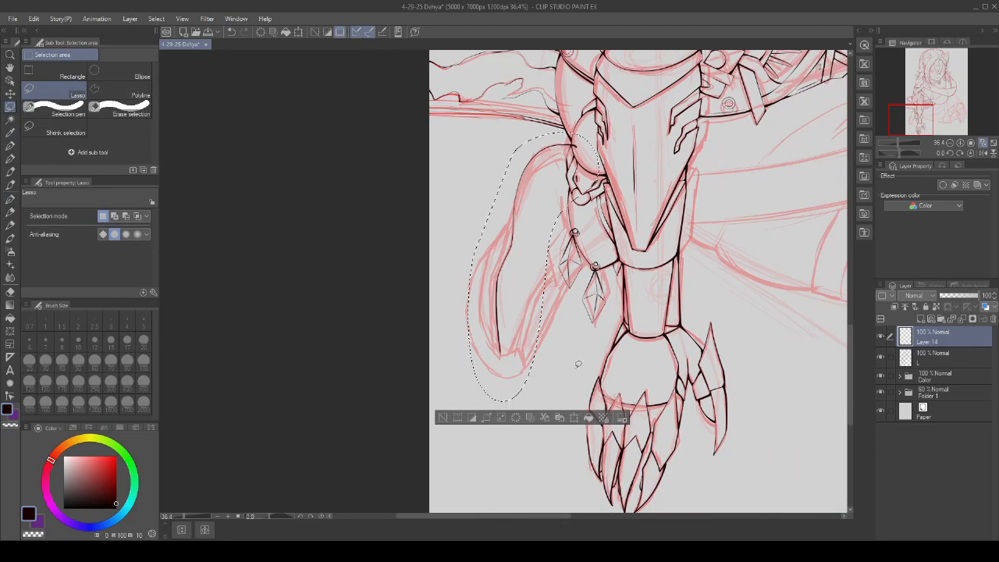
left_click(575, 419)
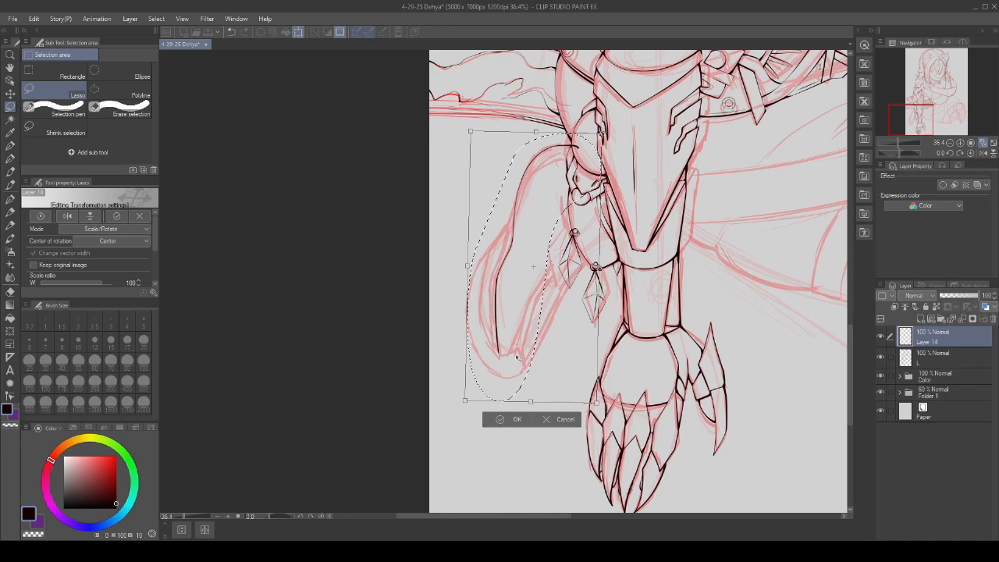
left_click_drag(517, 357, 517, 360)
left_click(513, 421)
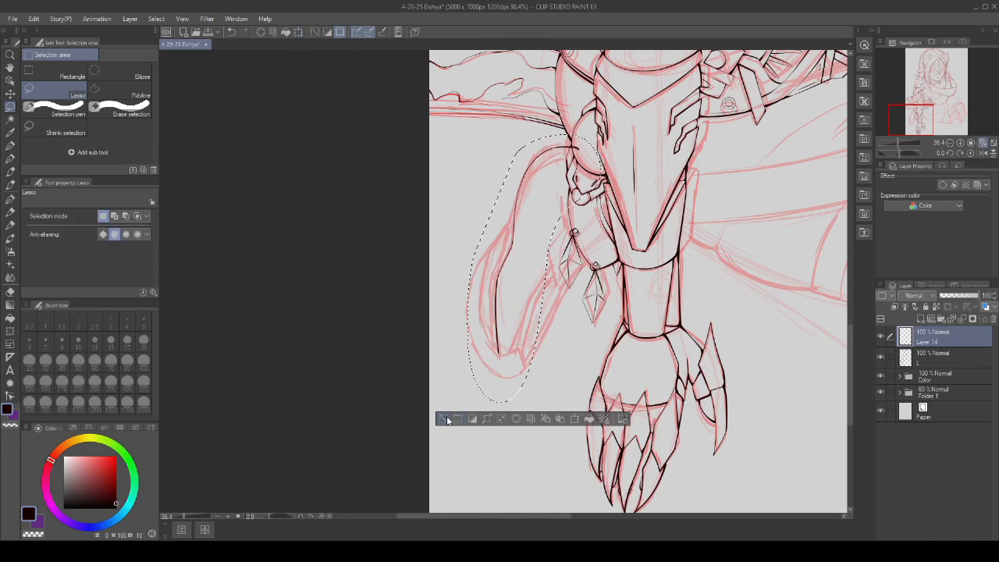
- Duplicate the lower stretch of the S-curve onto its own layer and offset it slightly outward with a small rotation as a parallel line
scroll(546, 313, "down", 1)
scroll(591, 190, "up", 1)
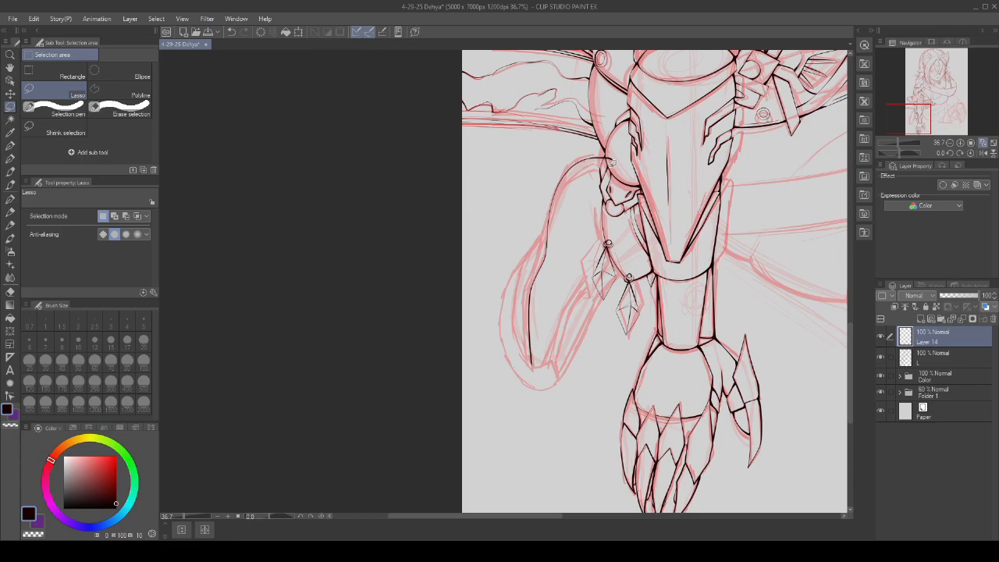
scroll(558, 205, "up", 2)
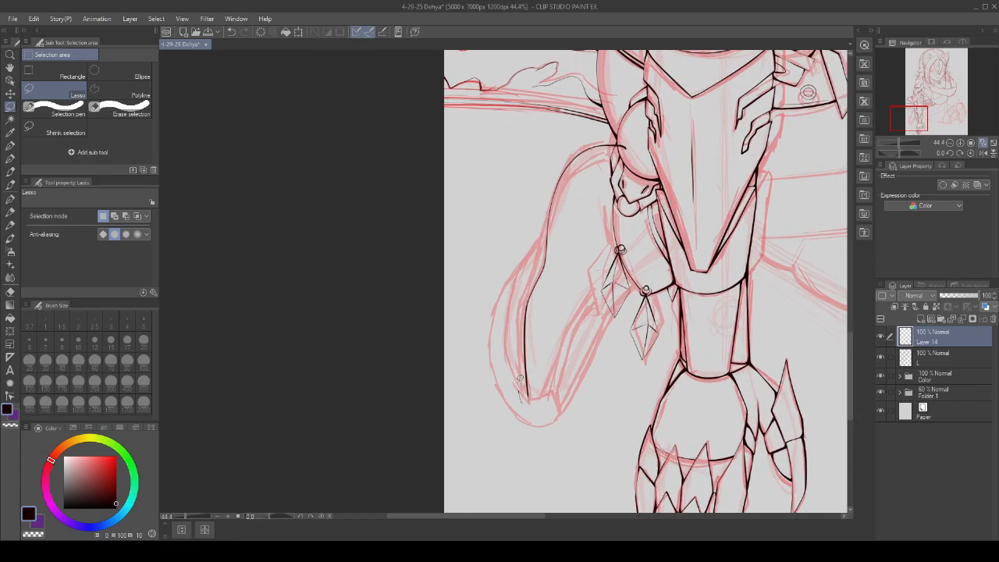
left_click_drag(557, 340, 537, 412)
key("ctrl+c")
key("ctrl+v")
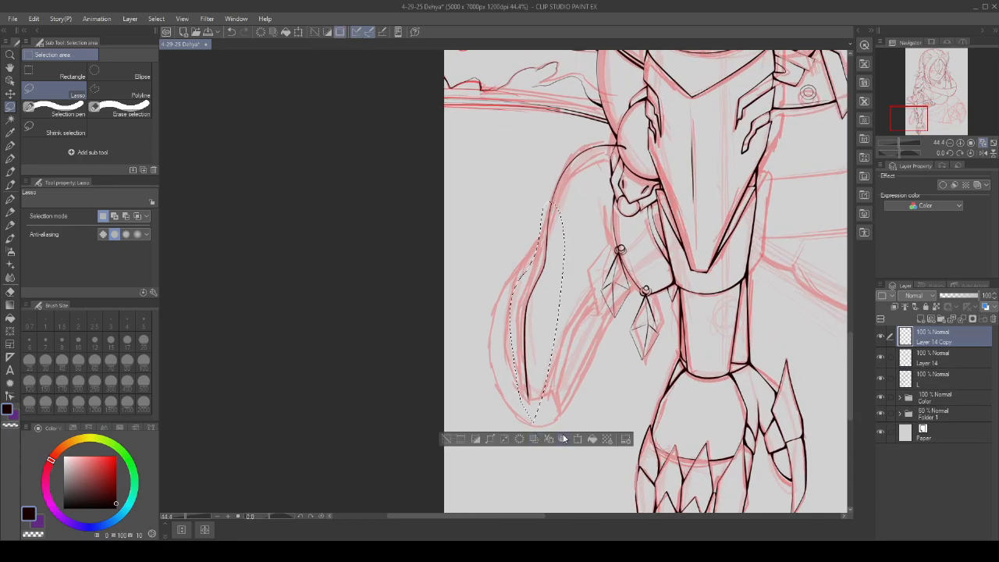
key("ctrl+t")
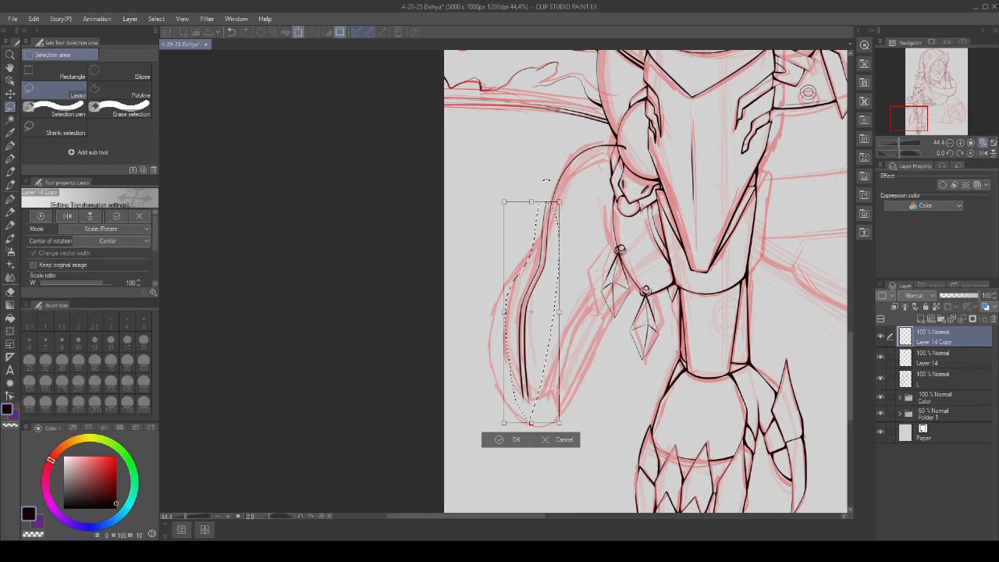
left_click_drag(545, 180, 550, 181)
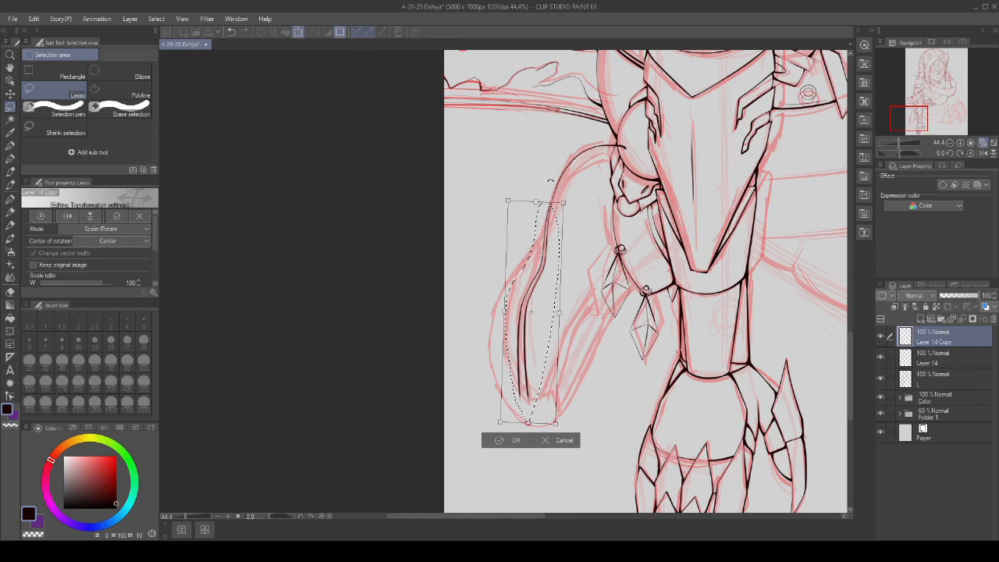
left_click(497, 442)
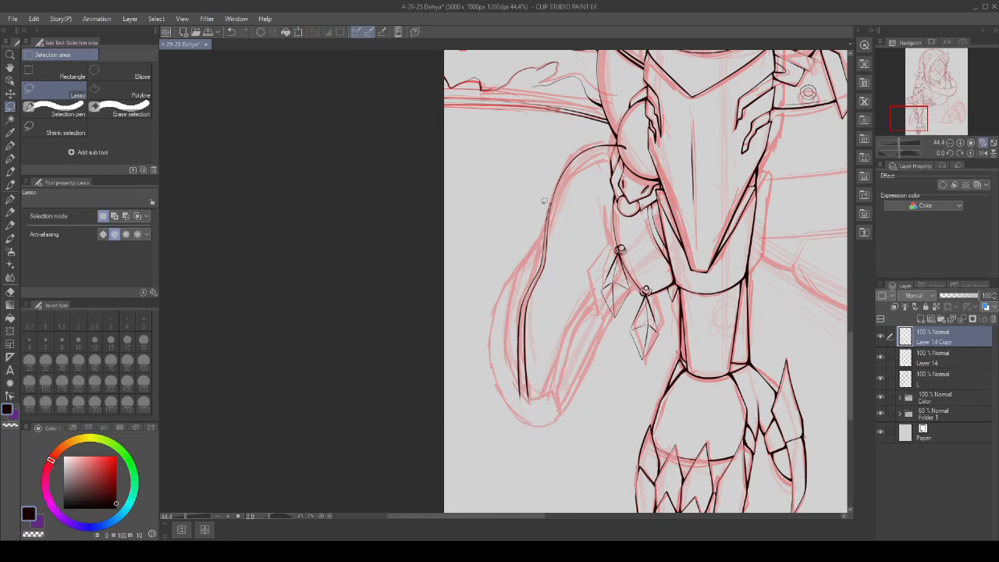
- Ink a tapered joint with the G-pen that connects the duplicate line's upper end to the original S-curve
left_click(11, 197)
scroll(527, 427, "up", 5)
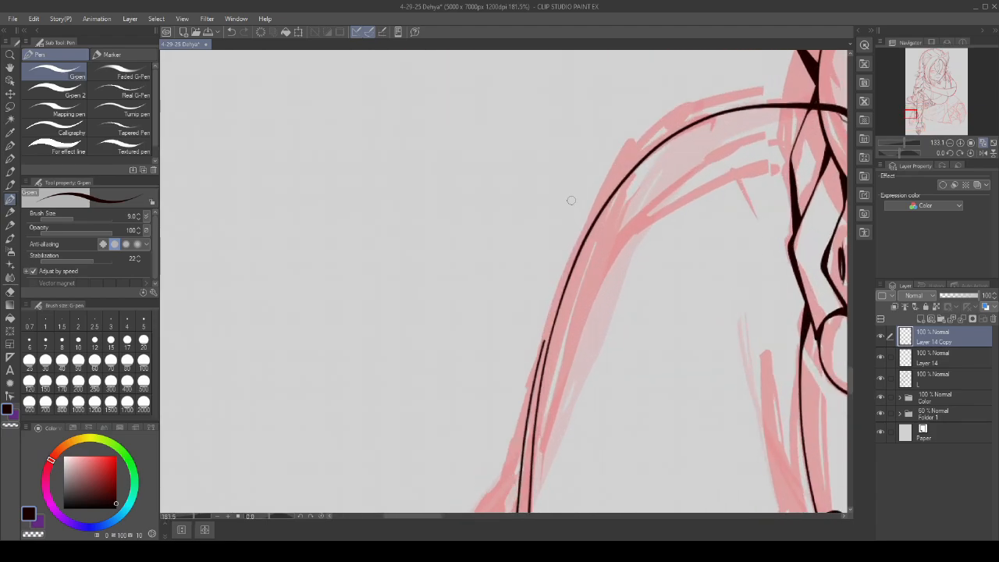
scroll(528, 428, "up", 1)
left_click_drag(572, 256, 616, 181)
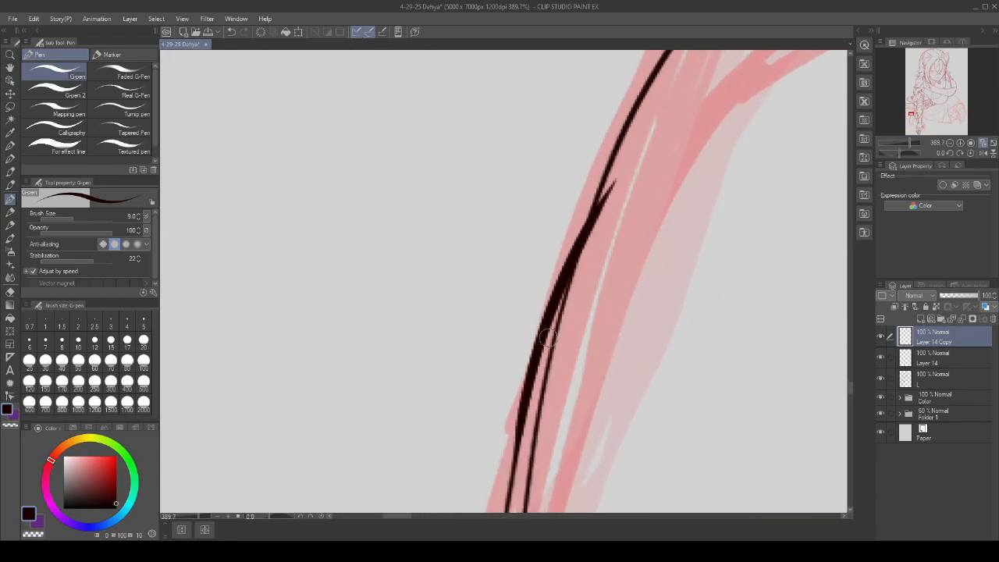
key("ctrl+z")
key("ctrl+z")
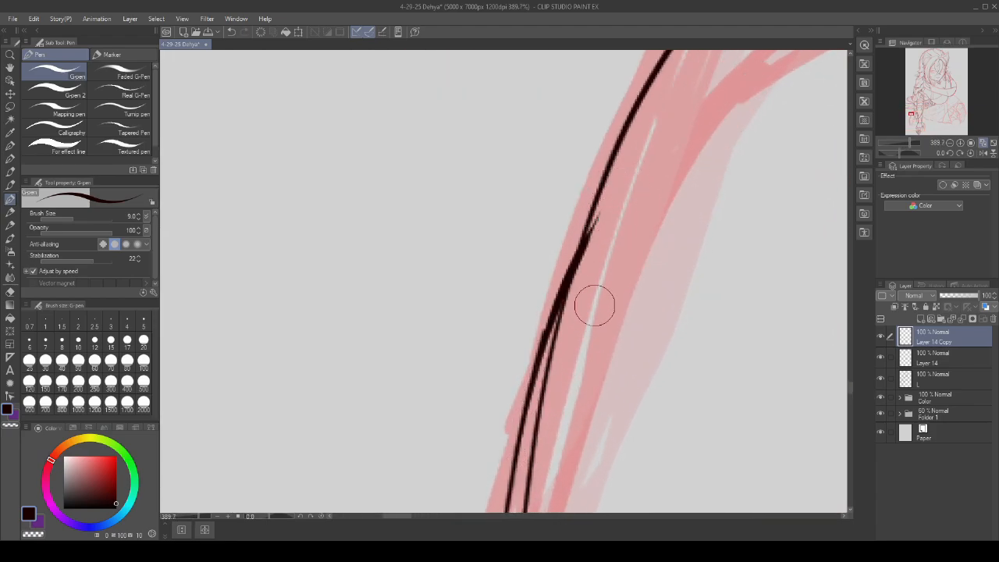
scroll(547, 311, "up", 2)
scroll(546, 311, "up", 1)
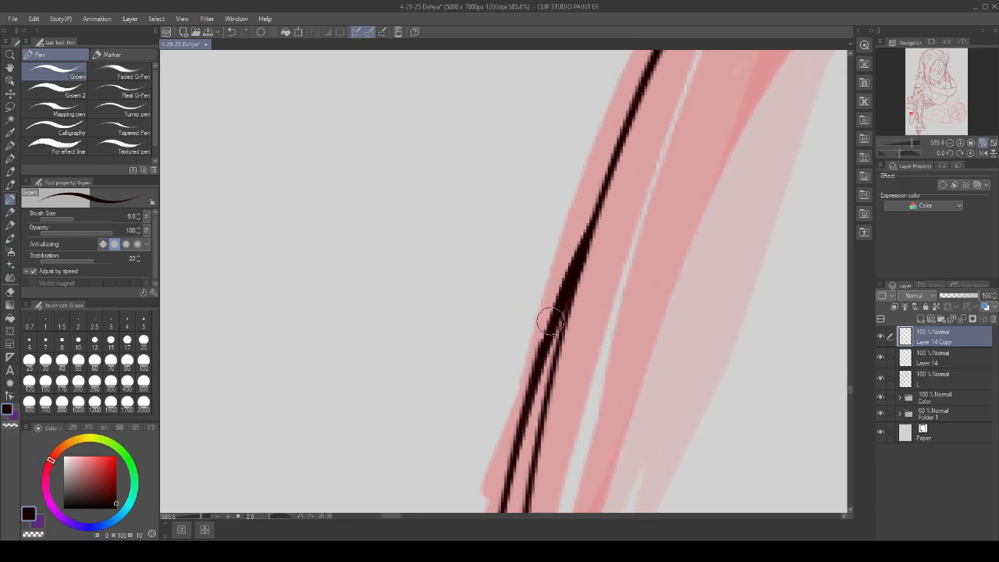
- Trim the duplicate line's lower tip at the sketched edge and merge the copied layer into Layer 14
scroll(598, 218, "down", 8)
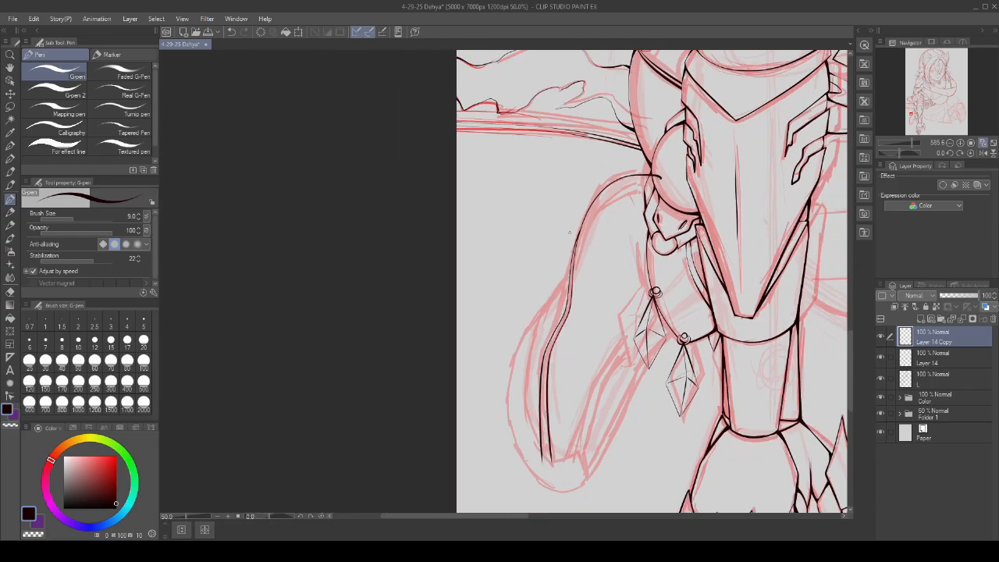
scroll(553, 369, "up", 5)
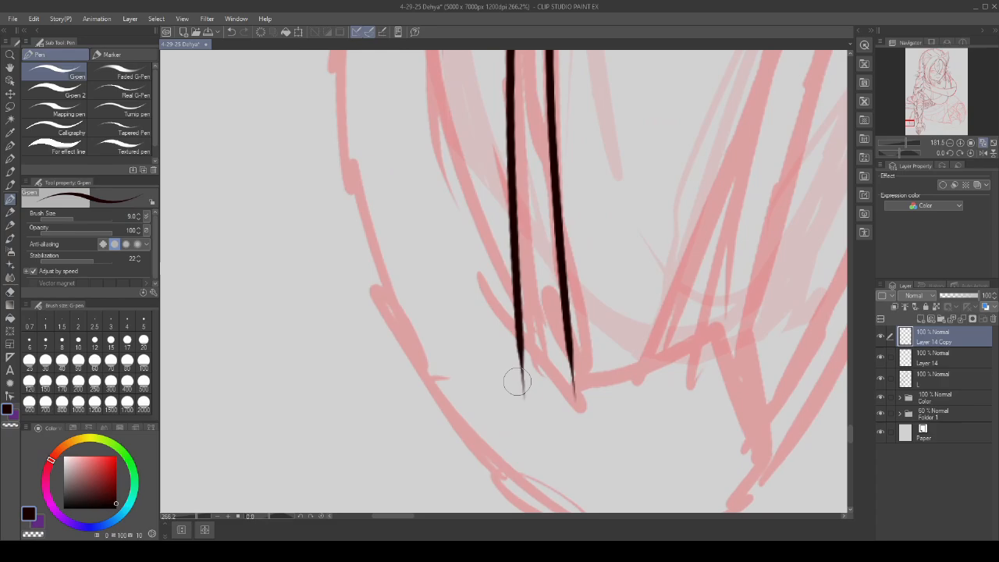
scroll(574, 398, "down", 9)
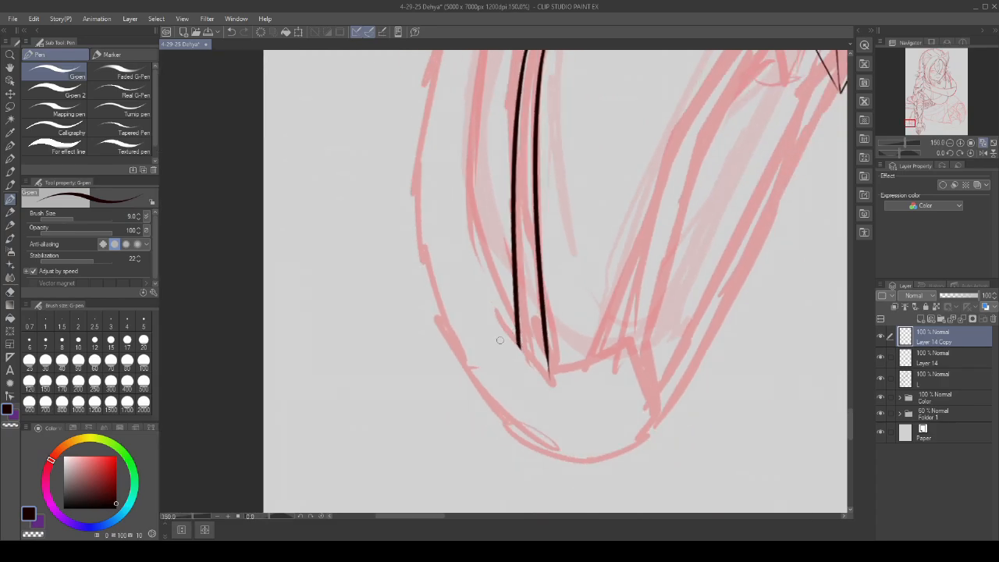
scroll(590, 157, "up", 3)
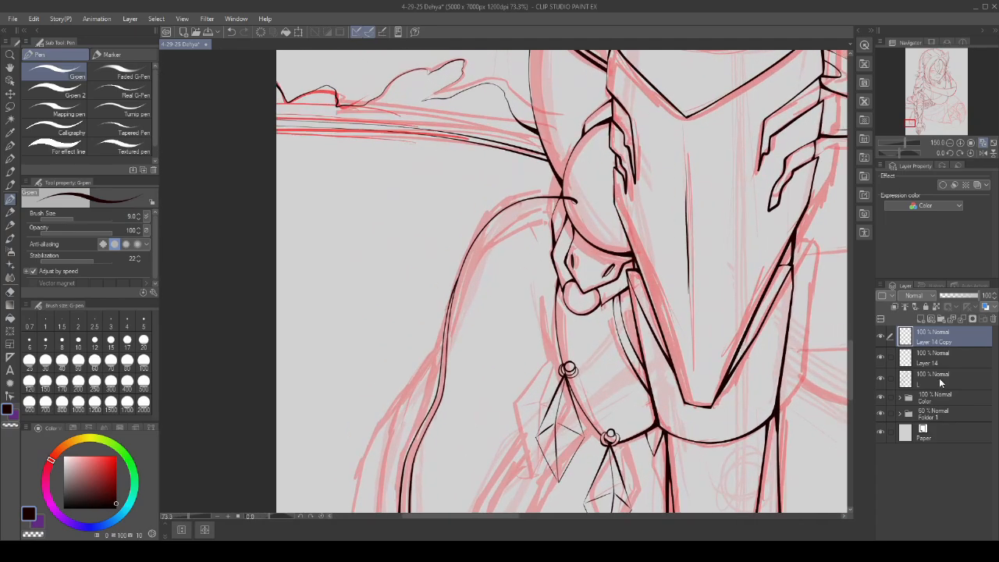
left_click(962, 321)
- Fill the gap in the ink where the S-curve's upper end meets the forearm armor, and save the file
scroll(570, 222, "up", 4)
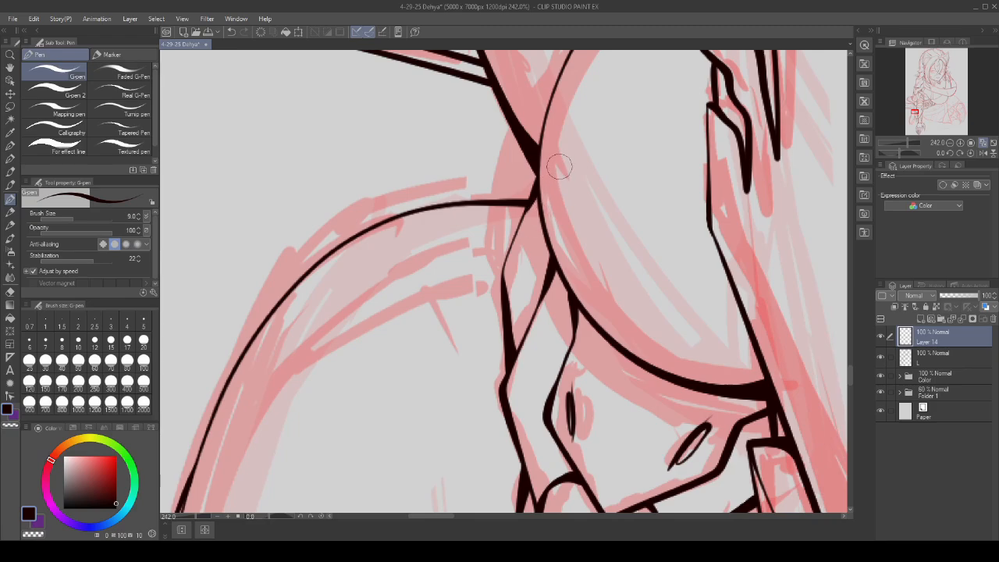
scroll(549, 185, "up", 5)
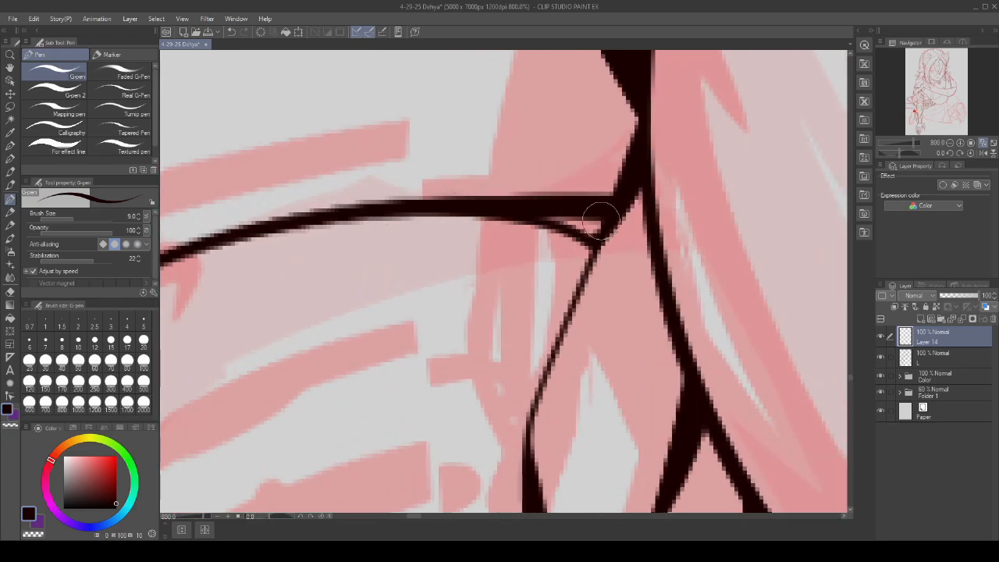
left_click_drag(590, 231, 594, 224)
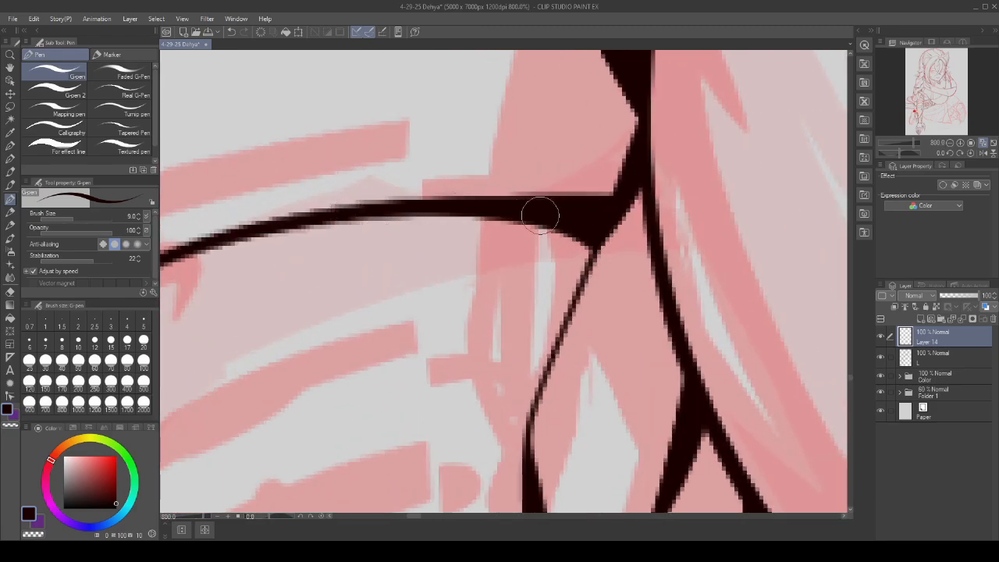
scroll(617, 184, "down", 5)
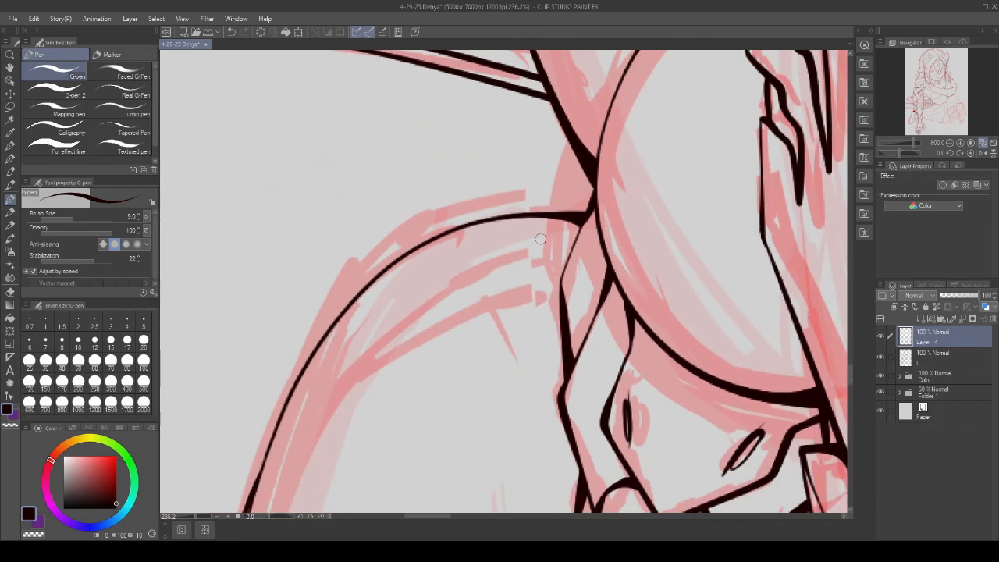
scroll(484, 230, "down", 4)
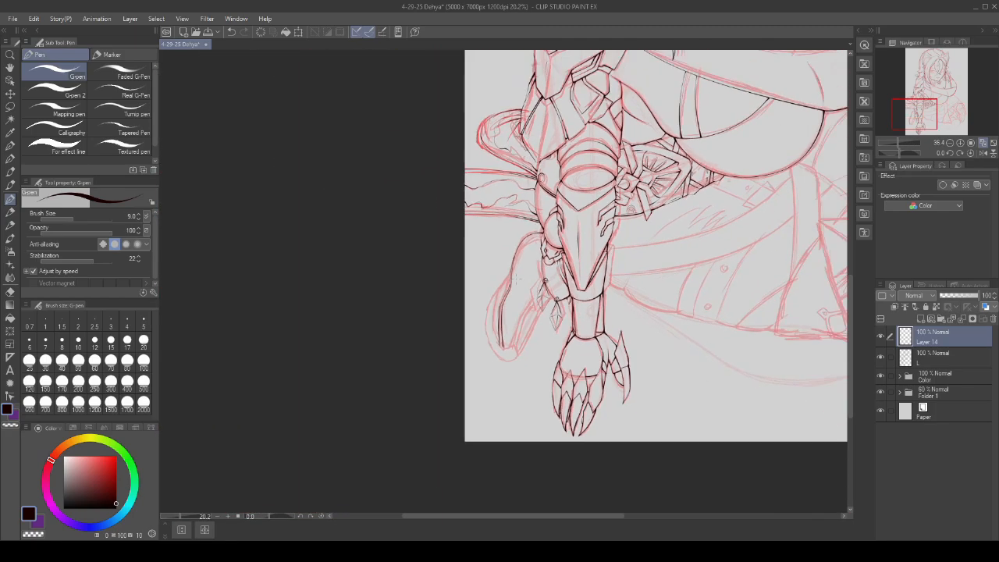
key("ctrl+s")
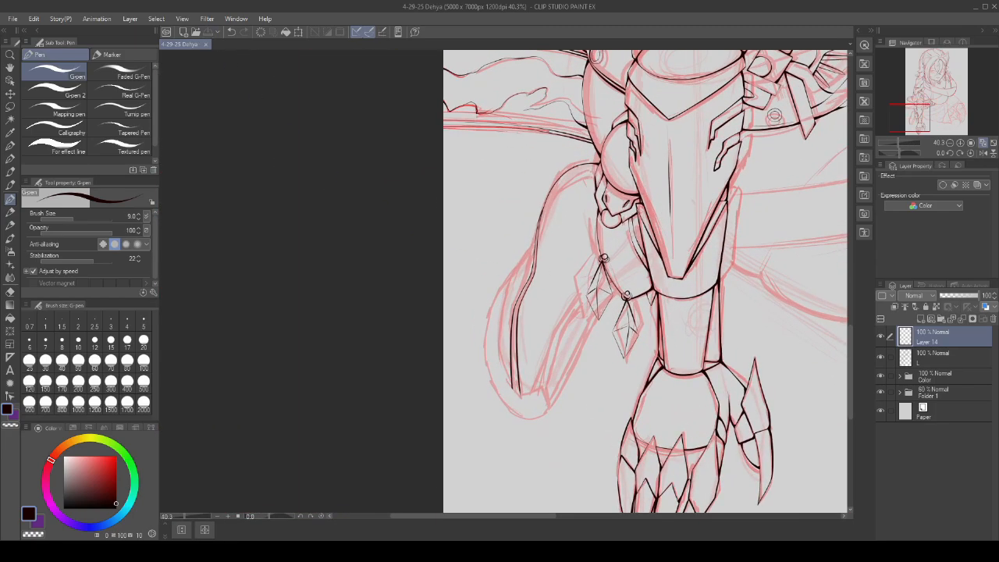
- Merge Layer 14 into the line art layer L and add a new layer above it
scroll(614, 298, "up", 2)
left_click(964, 320)
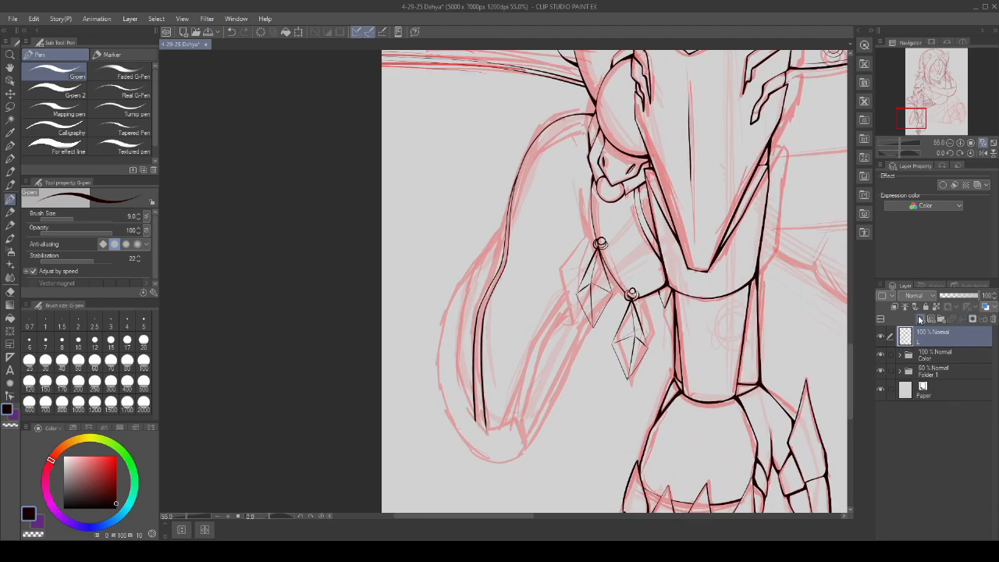
scroll(771, 64, "down", 1)
scroll(454, 299, "up", 3)
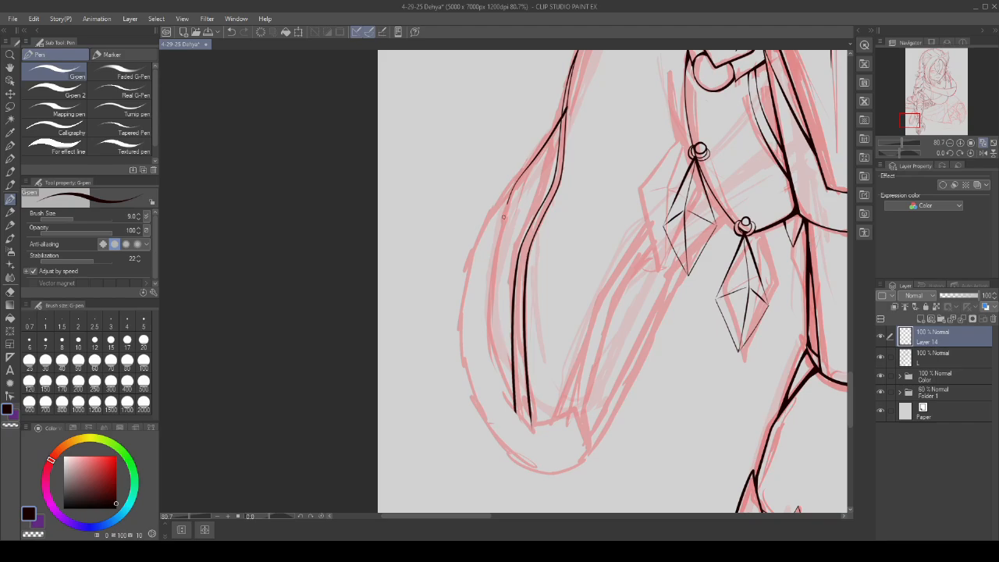
- Ink the loop's outer contour down from the S-curve and close its lower end with a curved edge and angular notch
left_click_drag(503, 216, 503, 383)
scroll(454, 301, "up", 4)
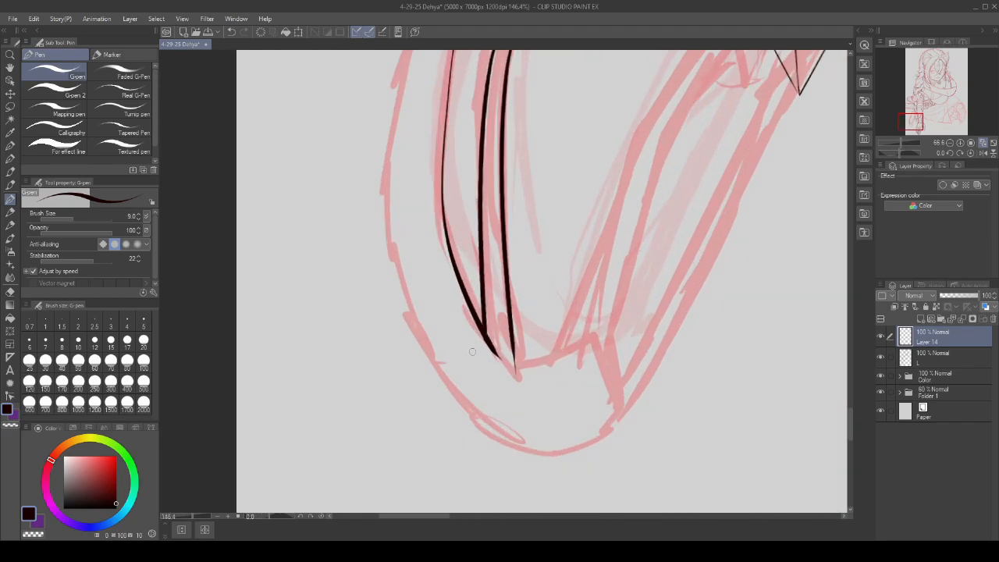
mouse_move(490, 342)
left_mouse_down()
mouse_move(543, 369)
mouse_move(642, 340)
mouse_move(661, 460)
left_mouse_up()
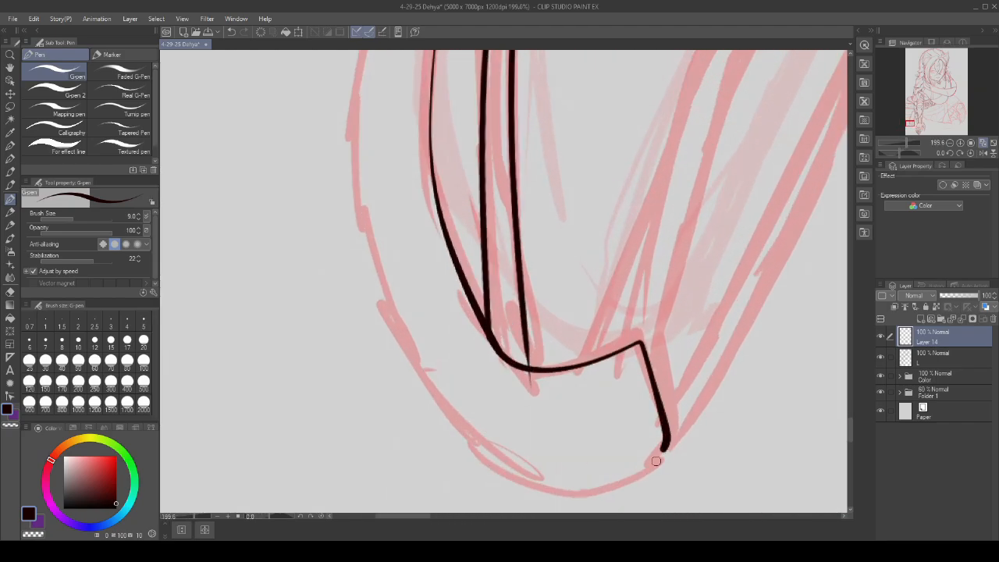
scroll(662, 460, "down", 4)
scroll(531, 172, "up", 1)
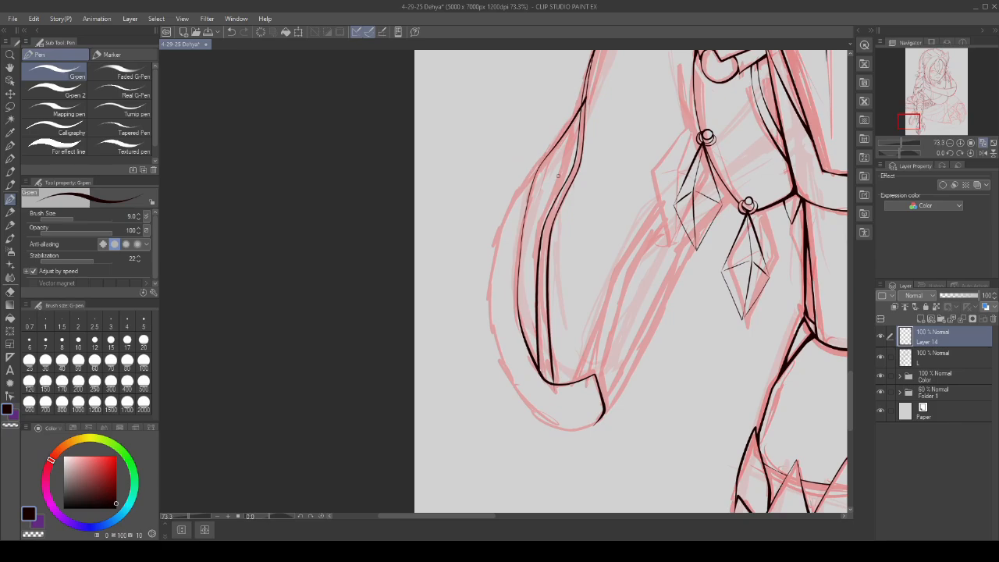
- Clean up and taper the junction where the outer contour branches off the S-curve
scroll(558, 175, "up", 6)
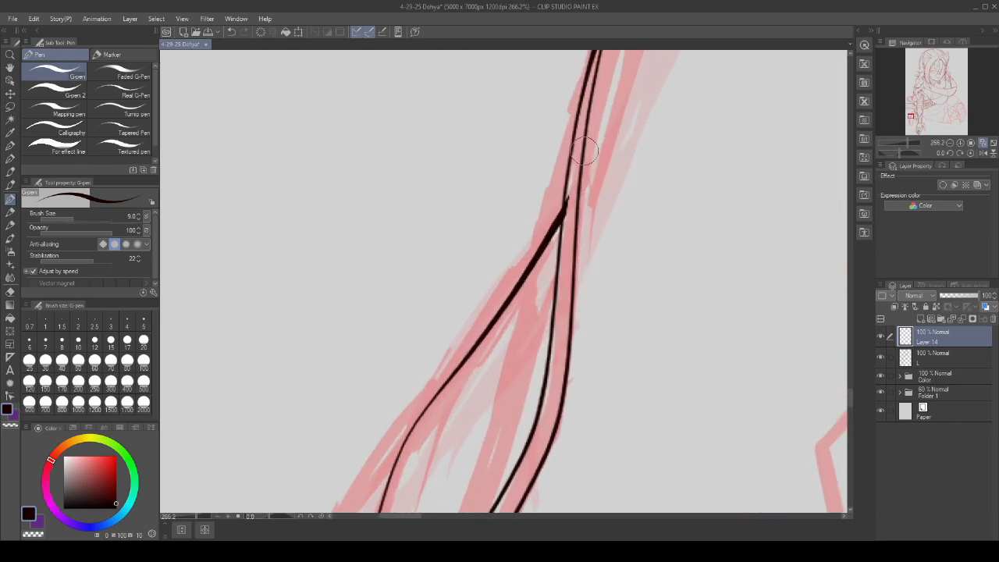
scroll(574, 223, "up", 2)
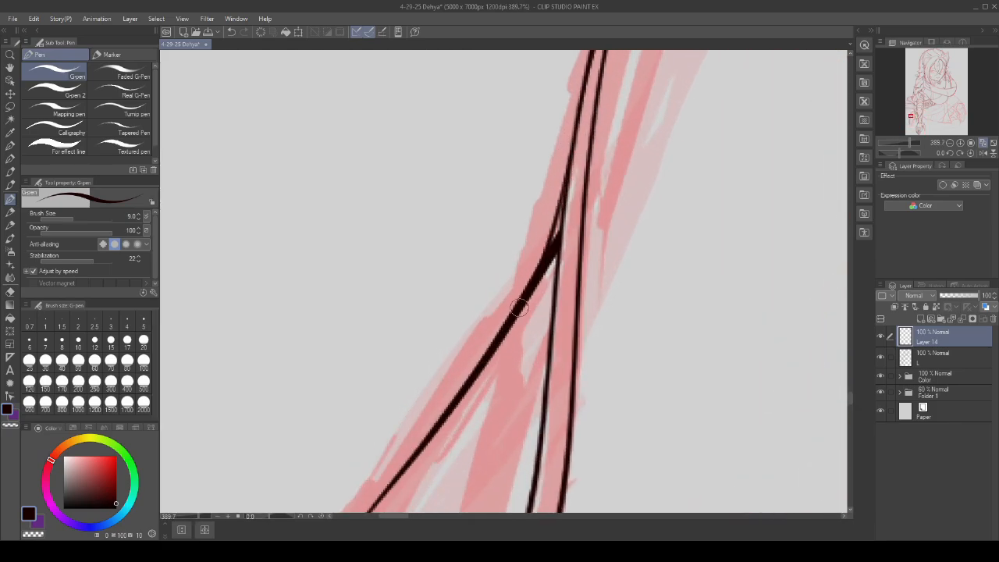
mouse_move(550, 256)
left_mouse_down()
mouse_move(557, 223)
mouse_move(546, 94)
mouse_move(551, 468)
mouse_move(551, 389)
left_mouse_up()
scroll(563, 195, "down", 8)
- Ink the loop's long diagonal edge between the pendant chain and the notched lower end, redoing the first stroke
scroll(578, 350, "down", 5)
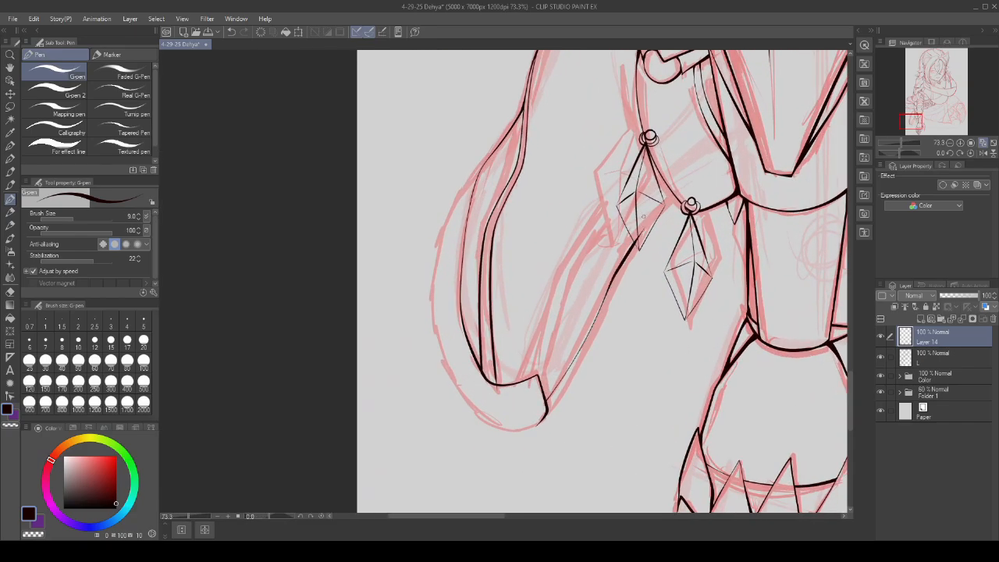
scroll(613, 266, "up", 2)
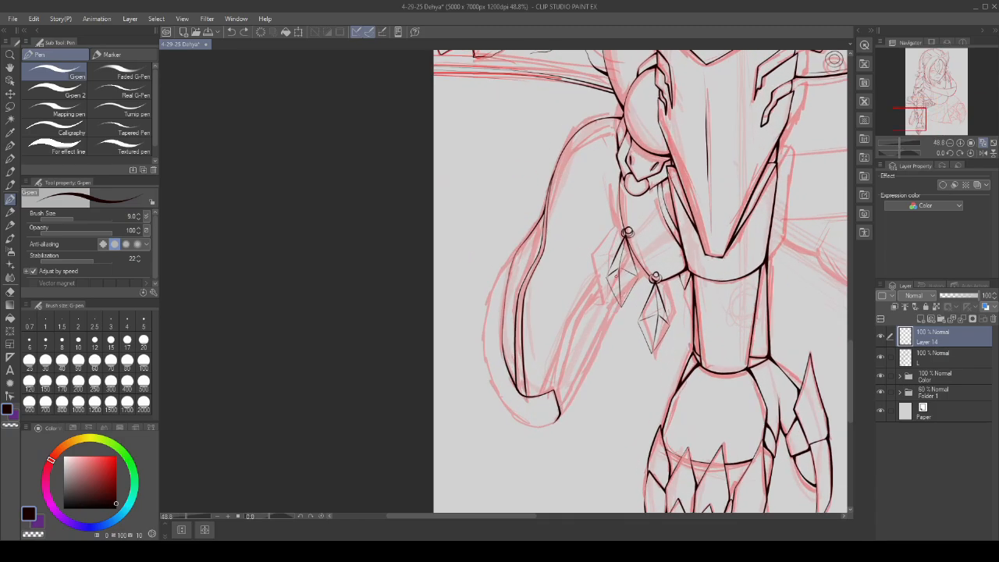
scroll(608, 309, "up", 1)
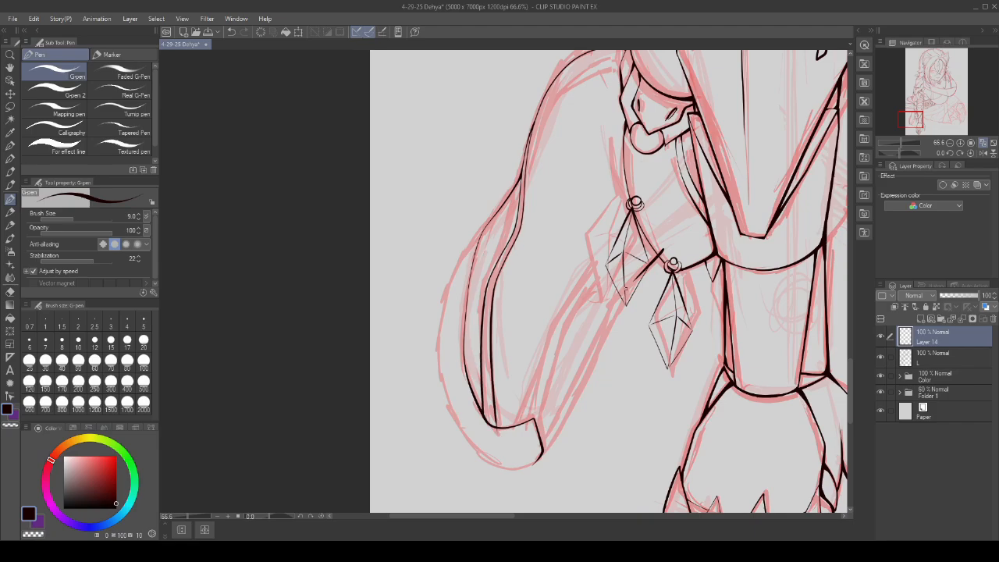
scroll(567, 397, "down", 3)
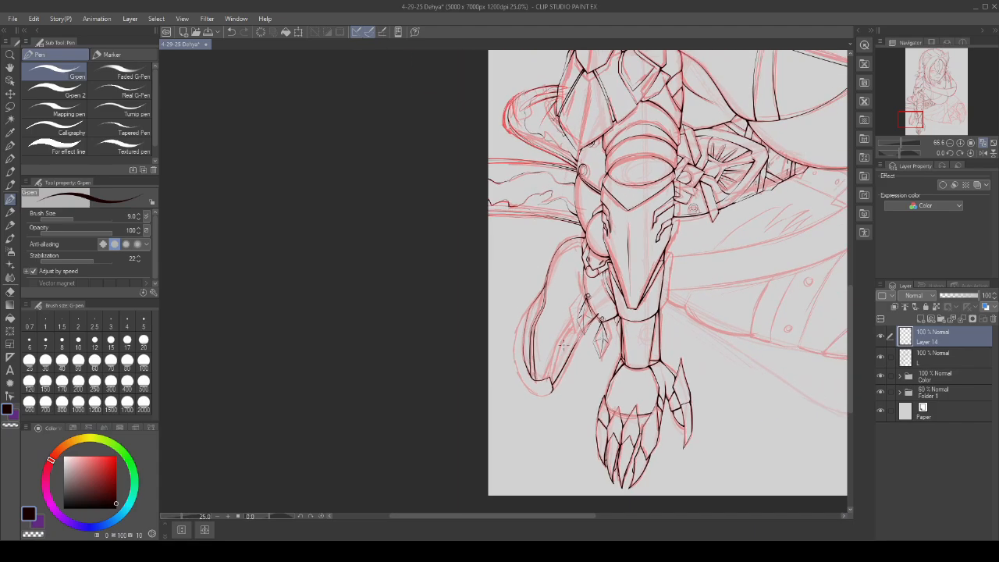
scroll(568, 396, "up", 1)
scroll(568, 384, "up", 1)
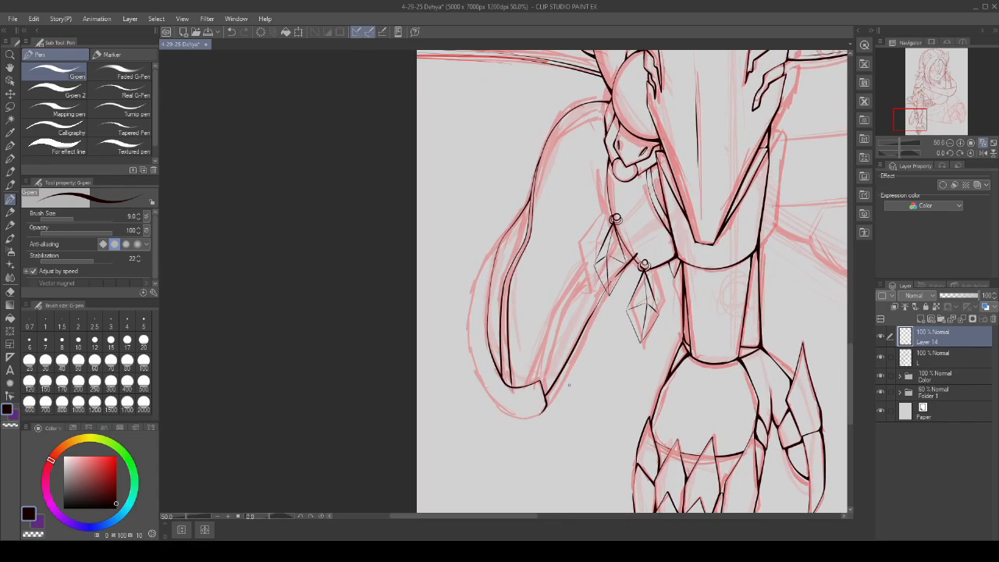
scroll(567, 375, "down", 3)
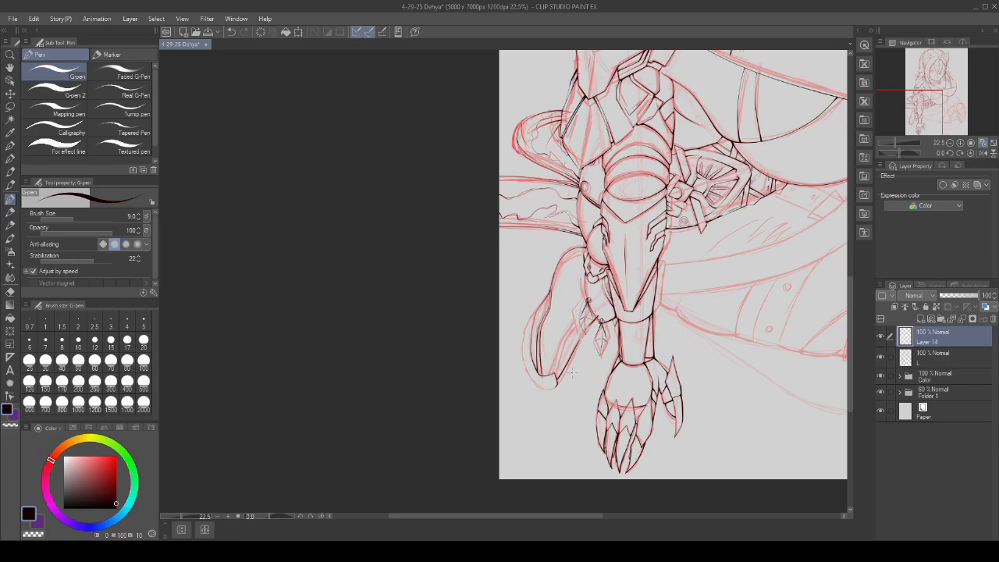
- Erase the parts of the diagonal edge that cross the inside of the upper crystal pendant
scroll(572, 374, "up", 10)
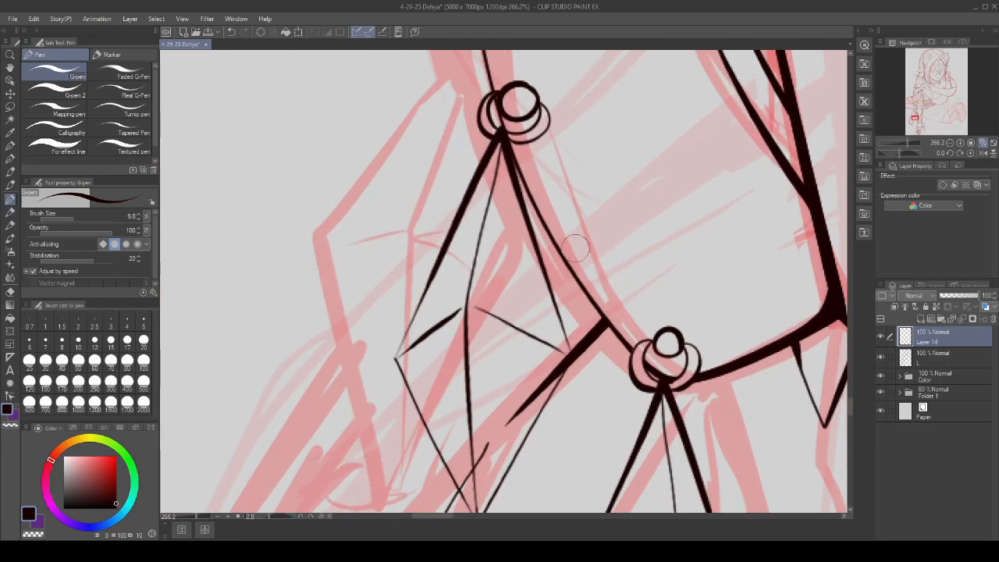
scroll(547, 375, "up", 2)
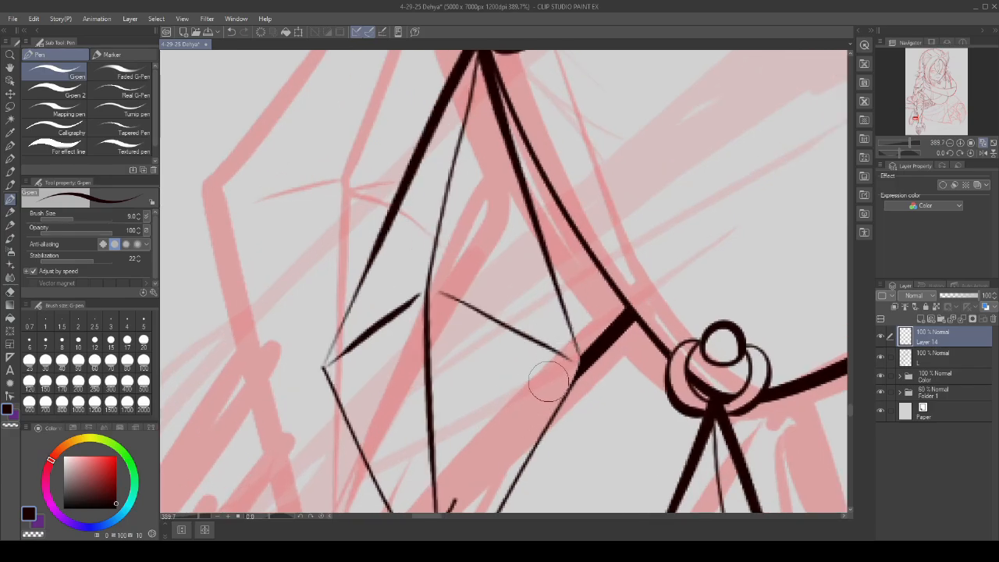
scroll(538, 380, "down", 3)
scroll(501, 367, "up", 2)
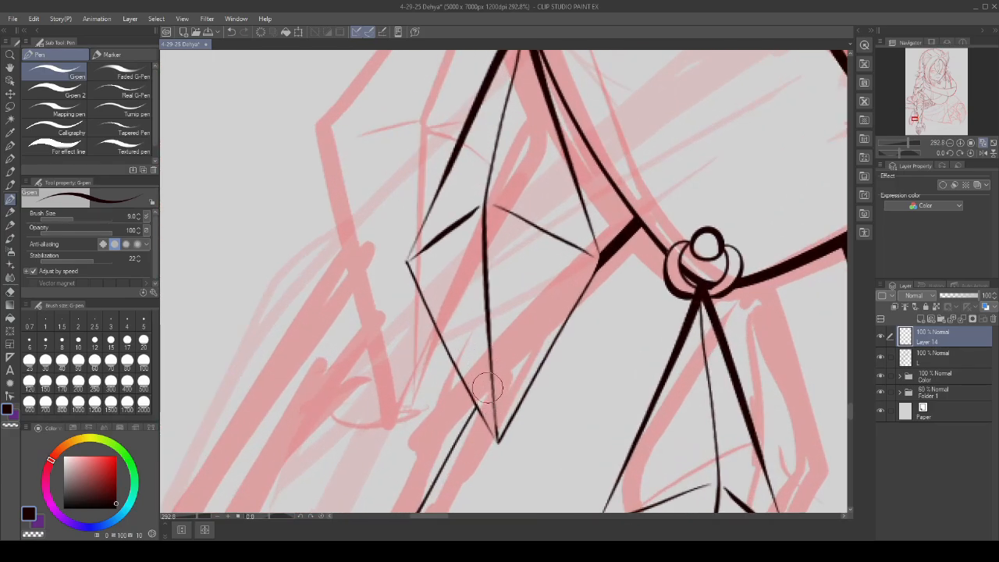
scroll(539, 367, "down", 6)
left_click_drag(387, 299, 380, 370)
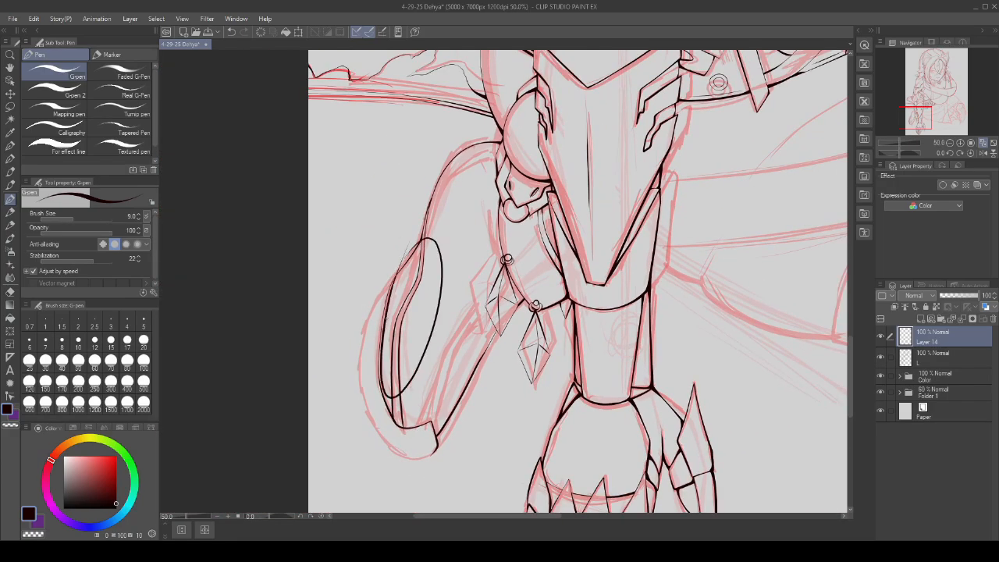
key("ctrl+z")
left_click_drag(400, 253, 380, 300)
key("ctrl+z")
scroll(515, 266, "down", 5)
scroll(458, 369, "up", 8)
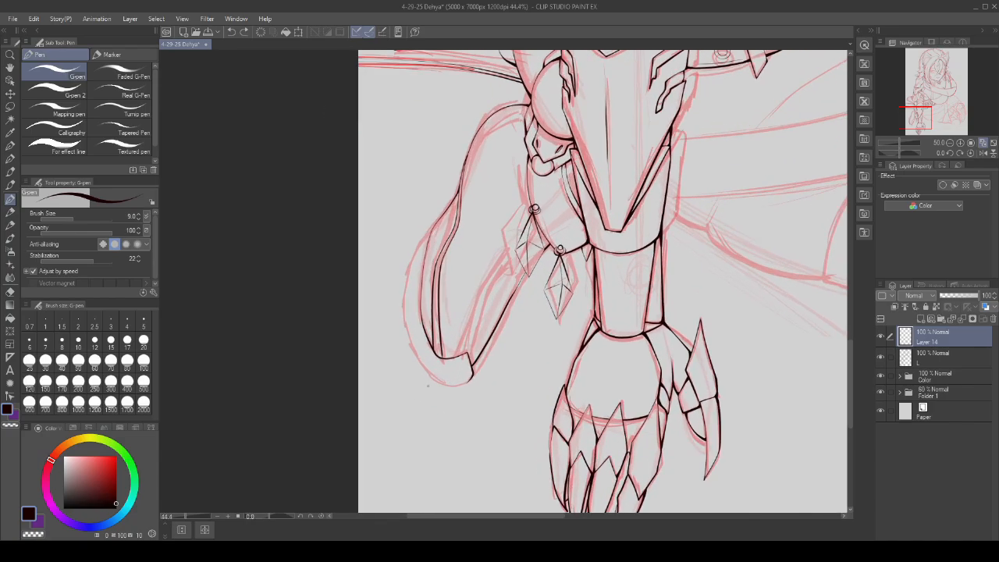
scroll(524, 336, "down", 6)
scroll(506, 376, "up", 6)
- On layer L, thicken the joints where the two parallel S-curve lines meet the loop's lower edge
scroll(470, 326, "up", 6)
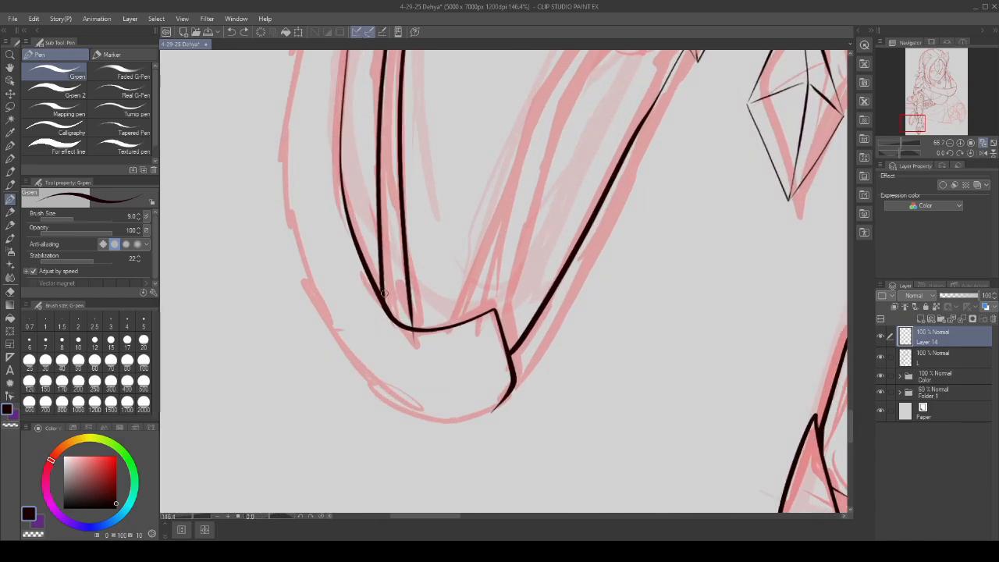
left_click(928, 360)
scroll(414, 349, "up", 2)
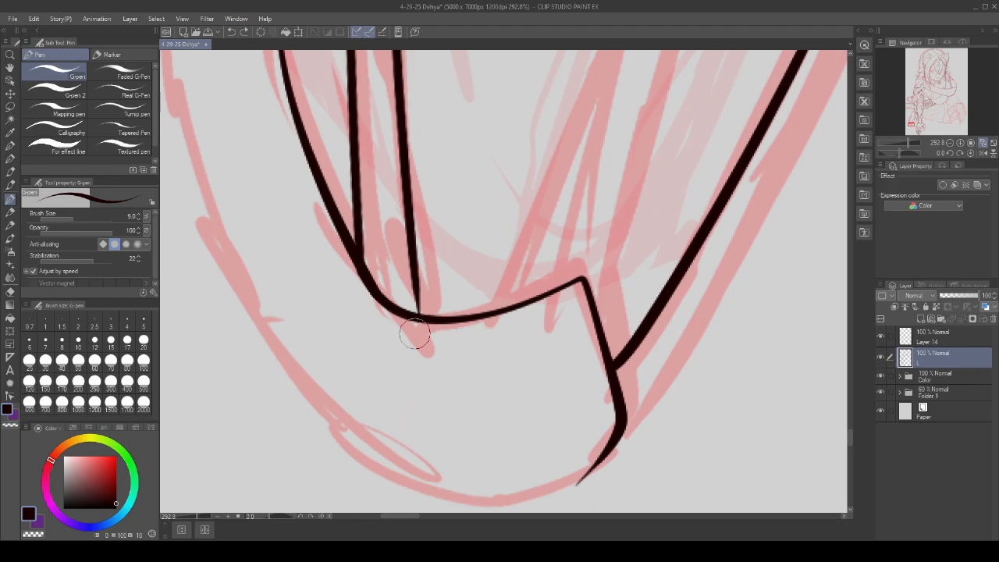
scroll(374, 262, "up", 2)
left_click_drag(357, 223, 397, 328)
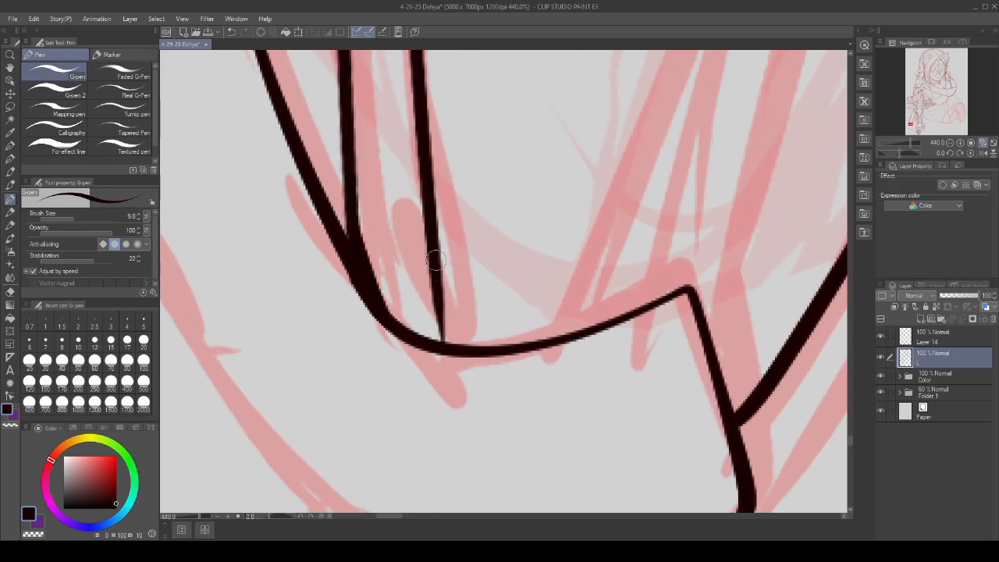
mouse_move(435, 260)
left_mouse_down()
mouse_move(421, 341)
mouse_move(425, 320)
left_mouse_up()
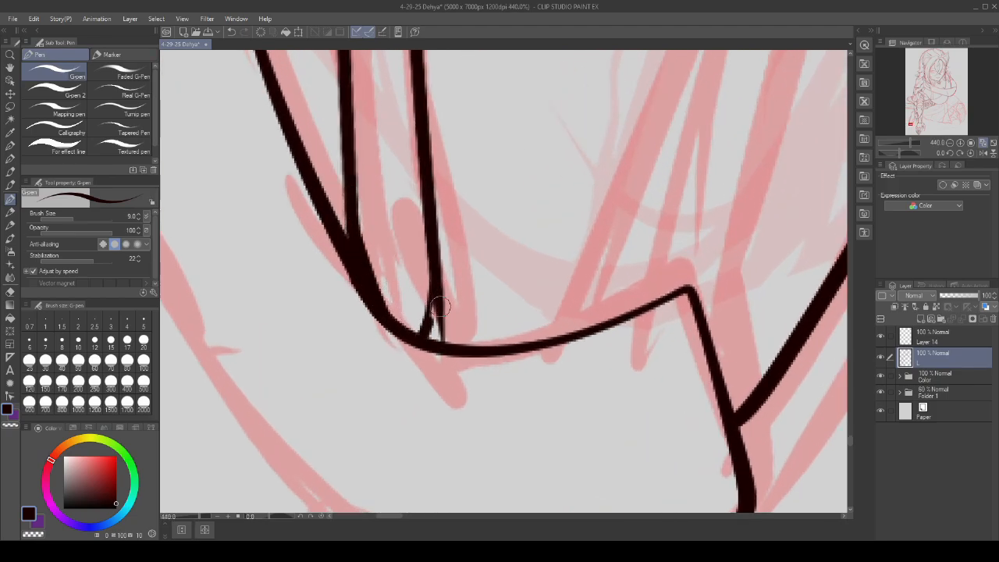
scroll(440, 306, "up", 2)
mouse_move(435, 279)
left_mouse_down()
mouse_move(432, 352)
mouse_move(444, 352)
mouse_move(436, 293)
mouse_move(441, 343)
left_mouse_up()
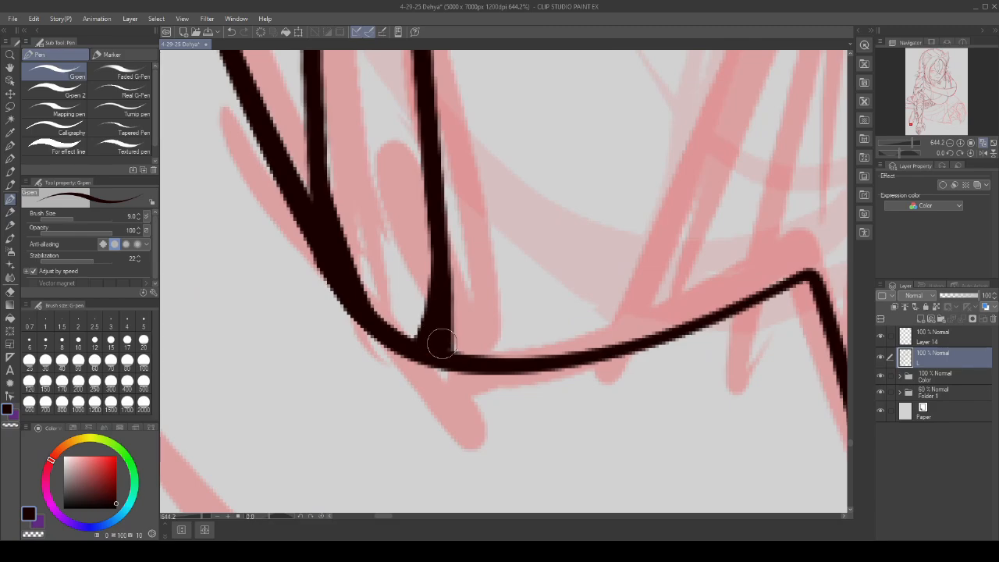
scroll(439, 343, "down", 8)
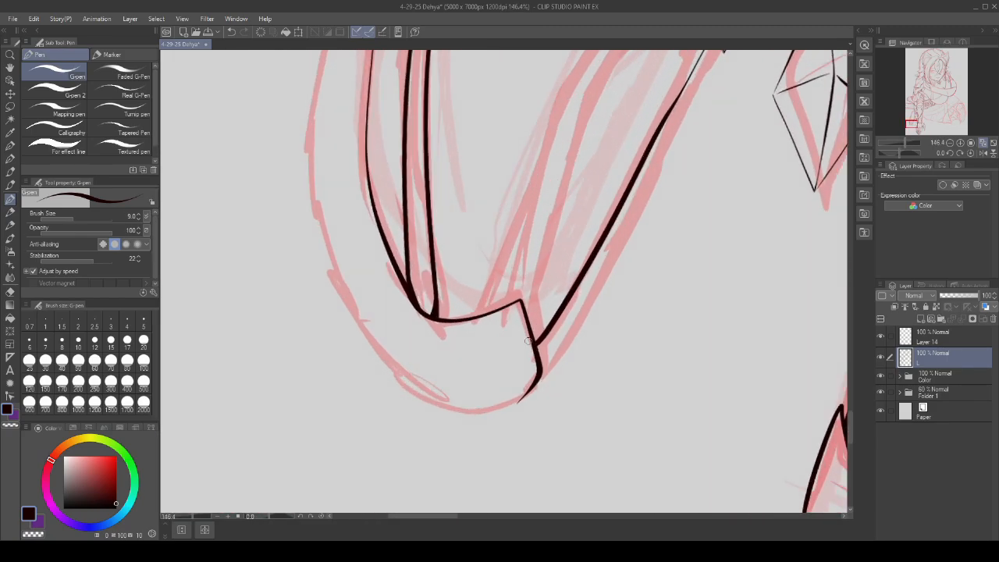
scroll(527, 341, "down", 2)
- Toggle the visibility of Layer 14 to check its lines, and merge it into layer L
left_click(886, 337)
left_click(880, 336)
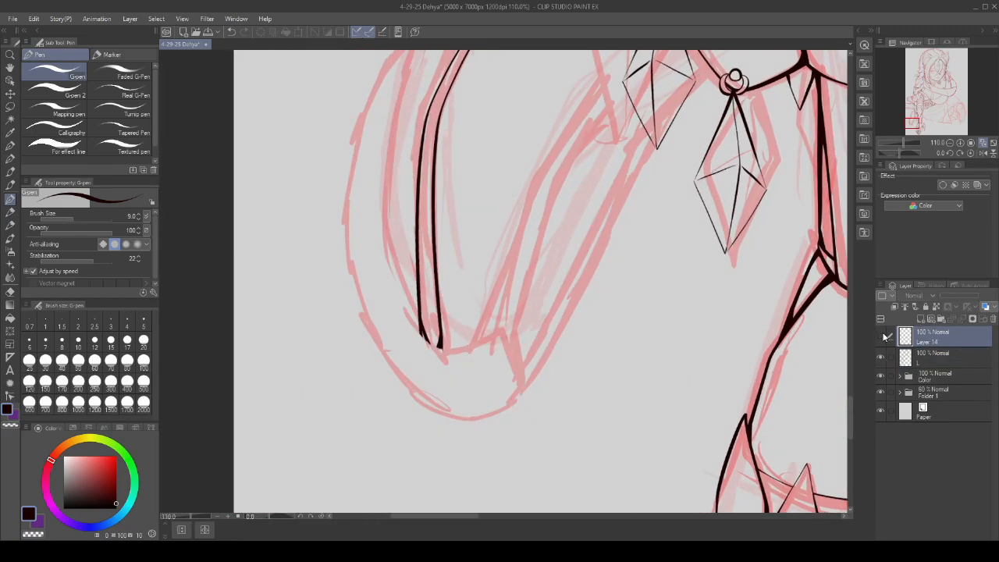
left_click(882, 336)
scroll(558, 359, "down", 5)
scroll(624, 273, "up", 2)
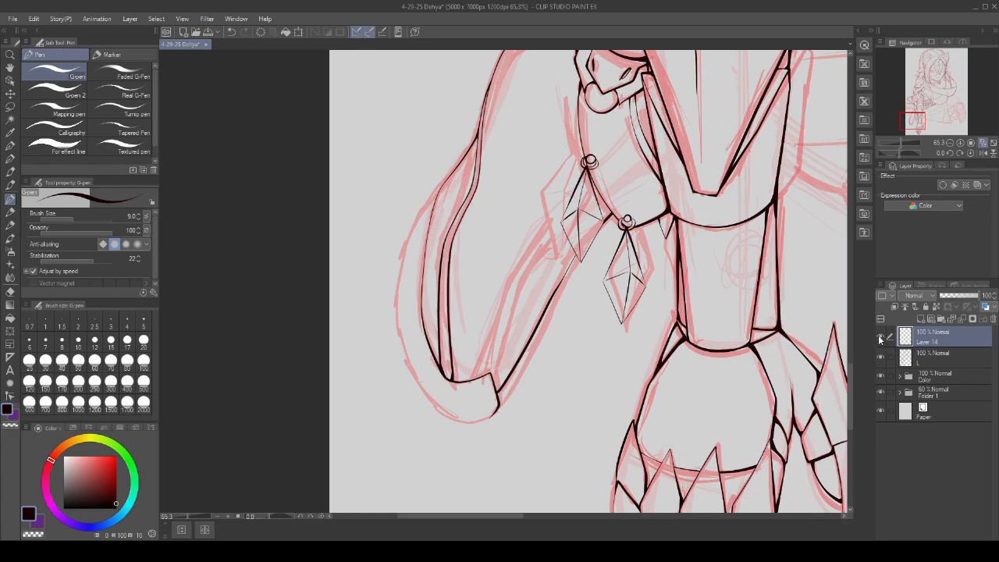
left_click(879, 337)
left_click(880, 337)
scroll(586, 313, "down", 1)
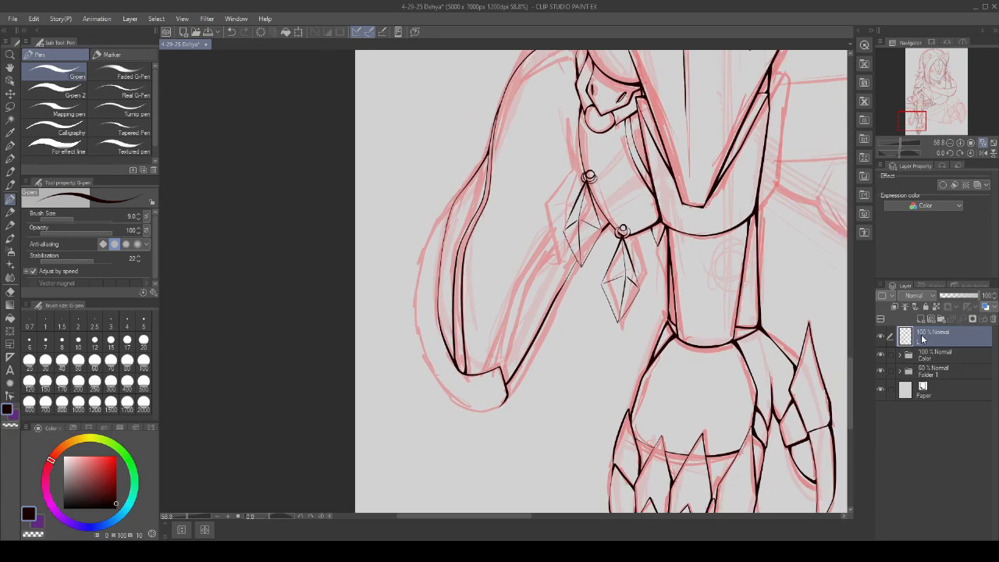
- Add a new layer and ink a second line alongside the loop's diagonal edge, from the notch up toward the crystal pendant
scroll(492, 419, "up", 3)
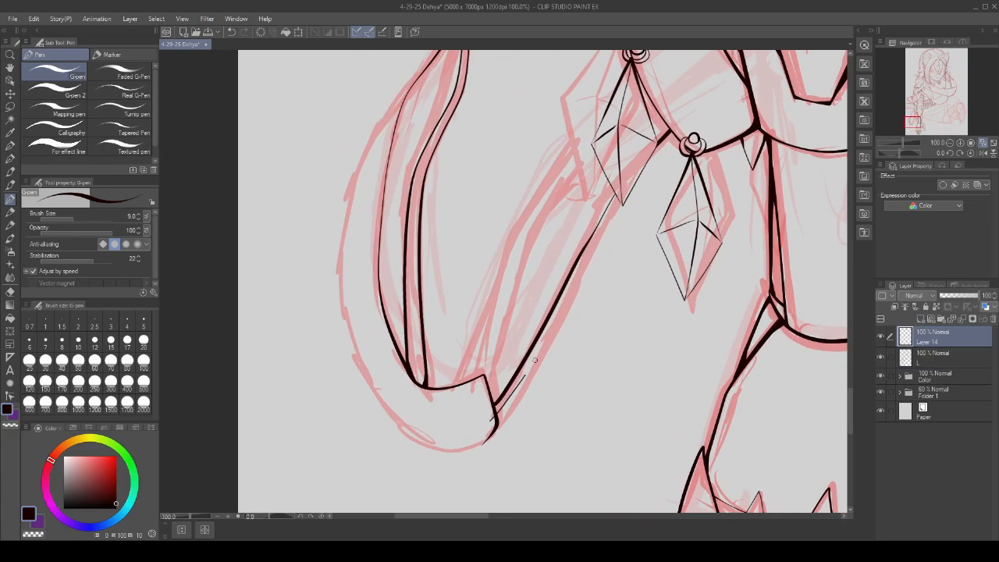
mouse_move(535, 360)
left_mouse_down()
mouse_move(599, 219)
mouse_move(602, 181)
left_mouse_up()
key("ctrl+z")
mouse_move(503, 406)
left_mouse_down()
mouse_move(553, 323)
mouse_move(614, 178)
left_mouse_up()
scroll(601, 205, "up", 2)
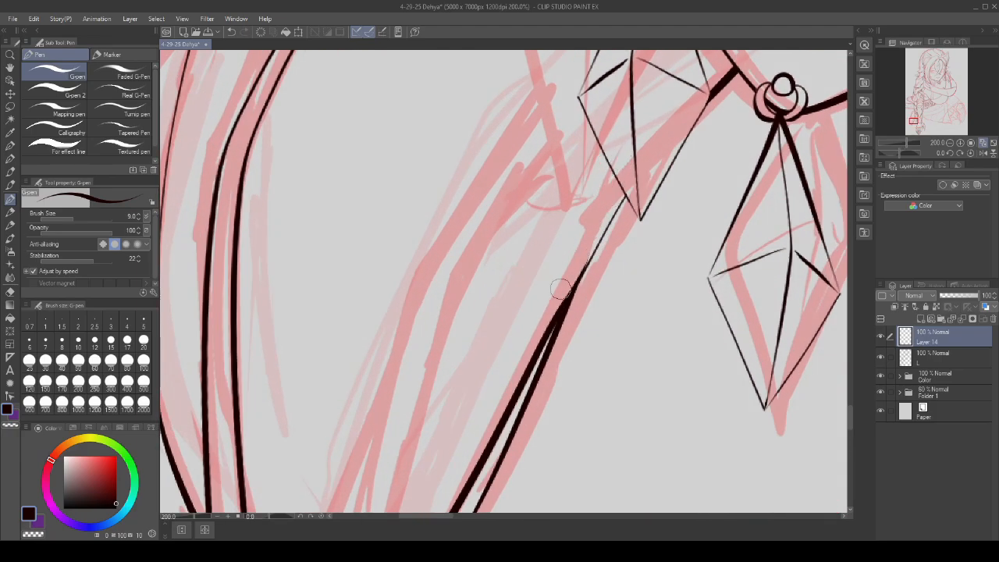
- Ink a curved outer line from the loop's diagonal edge down to its bottom corner, and thicken the joints beside the notch
scroll(547, 312, "down", 2)
scroll(546, 328, "up", 3)
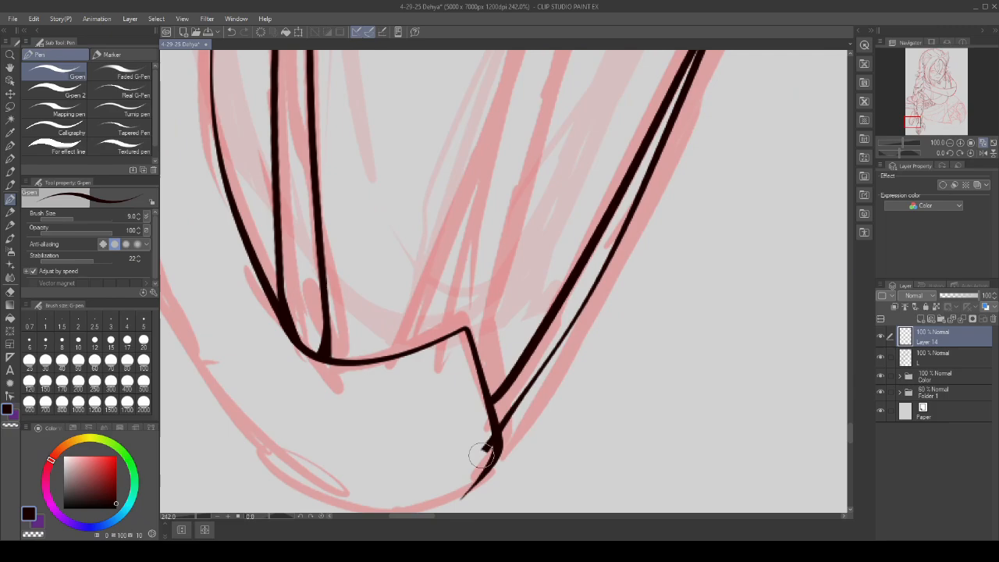
scroll(552, 353, "up", 2)
left_click_drag(552, 353, 485, 457)
scroll(499, 406, "down", 4)
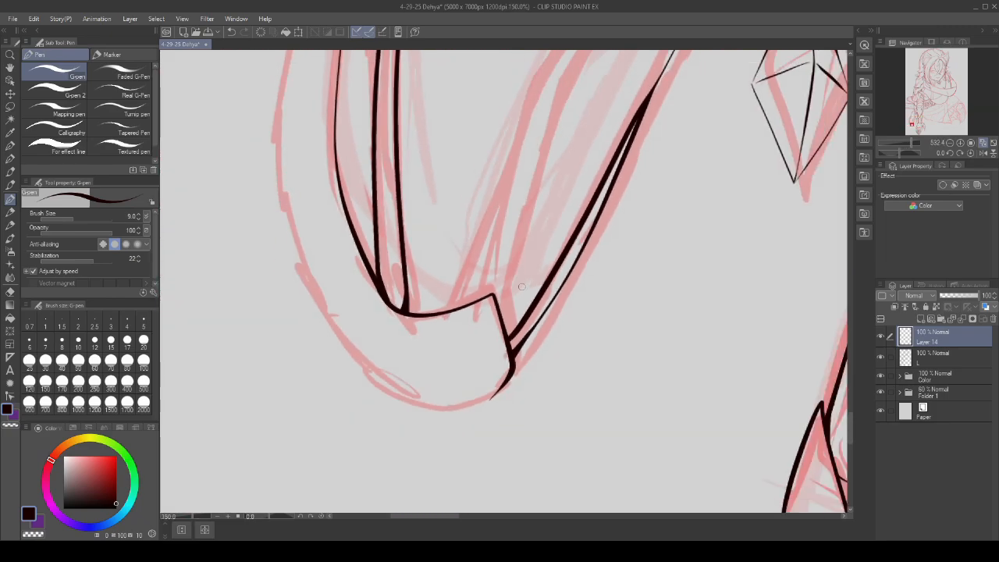
scroll(579, 297, "up", 2)
mouse_move(638, 190)
left_mouse_down()
mouse_move(595, 288)
mouse_move(517, 390)
left_mouse_up()
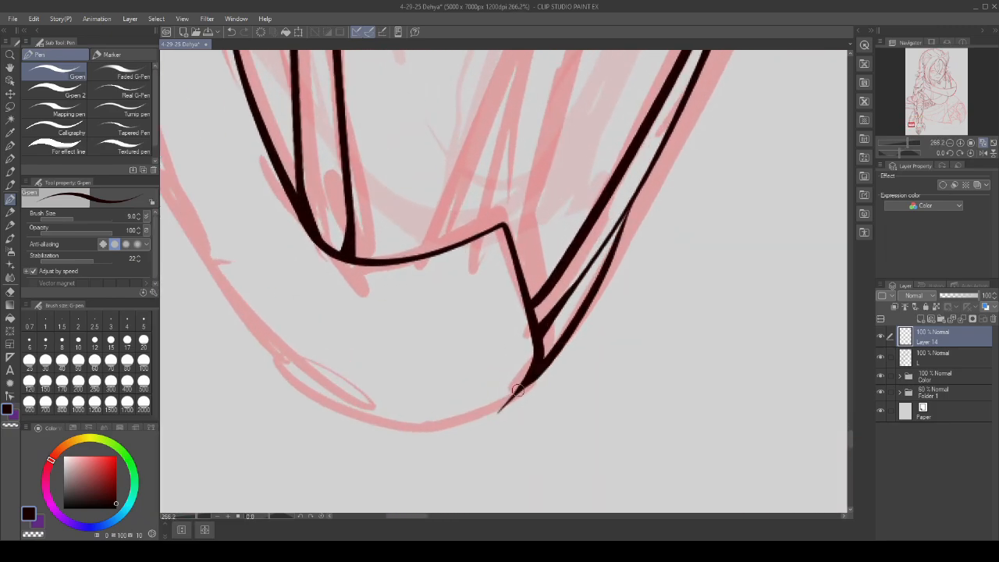
scroll(540, 363, "up", 2)
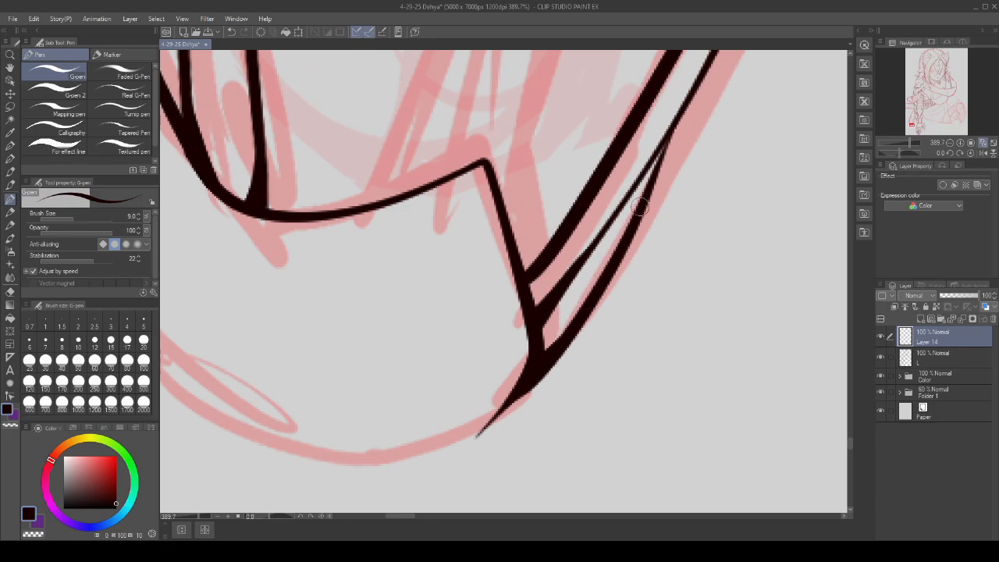
scroll(638, 205, "down", 3)
scroll(521, 334, "up", 4)
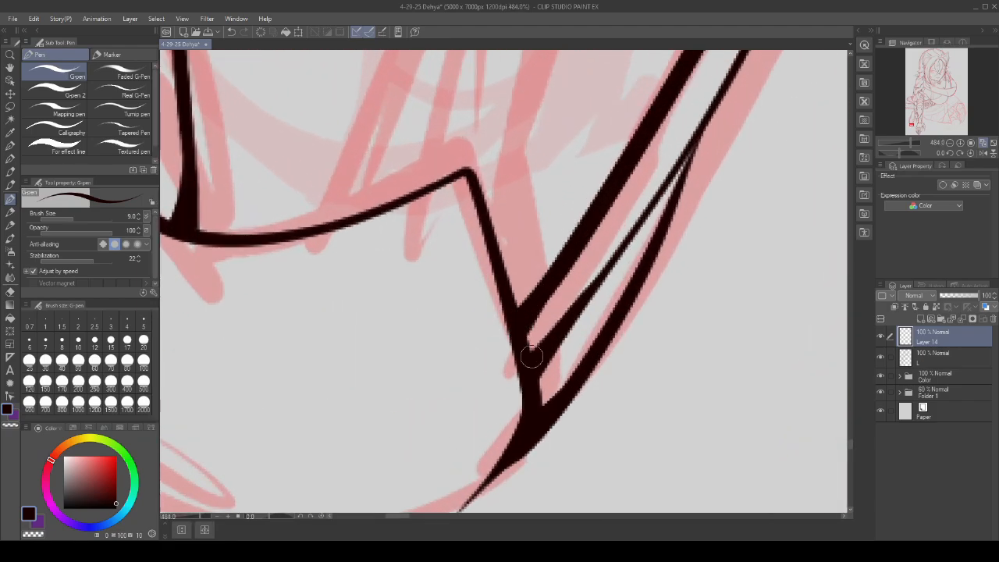
scroll(531, 356, "down", 8)
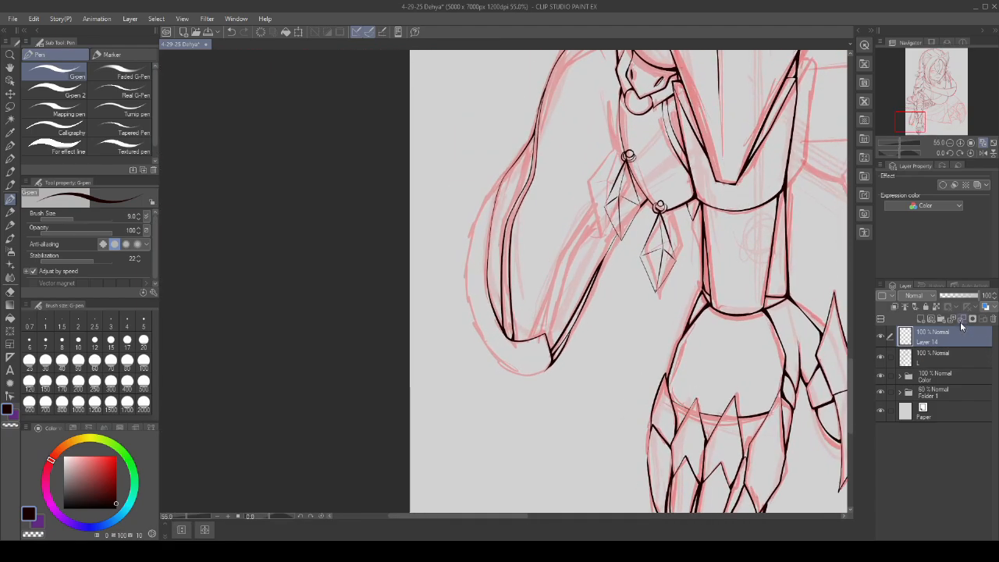
- Ink the loop's outer contour from its upper bend around the bottom, blending it into the corner below the notch
scroll(517, 160, "up", 2)
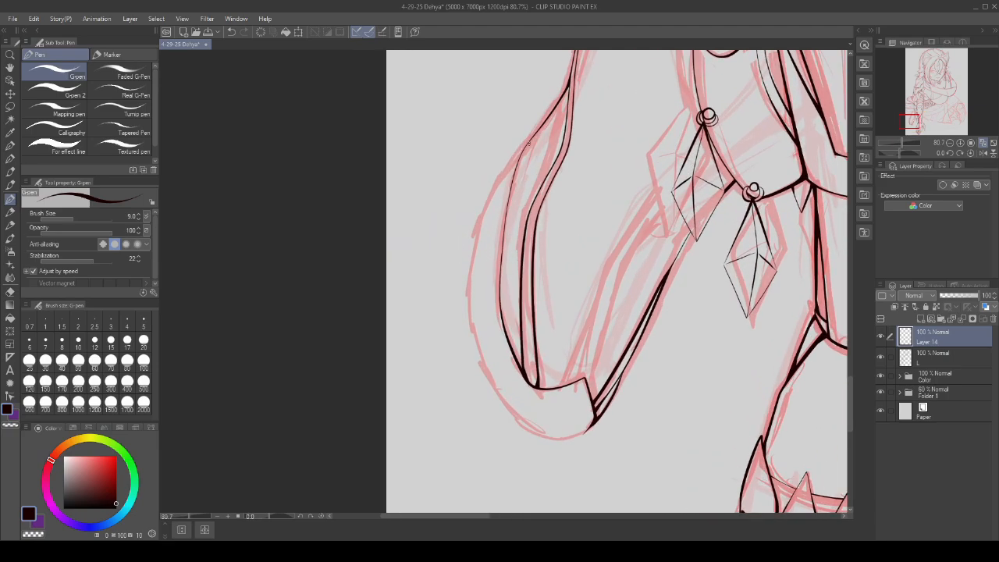
mouse_move(480, 350)
left_mouse_down()
mouse_move(514, 412)
mouse_move(567, 436)
mouse_move(605, 421)
left_mouse_up()
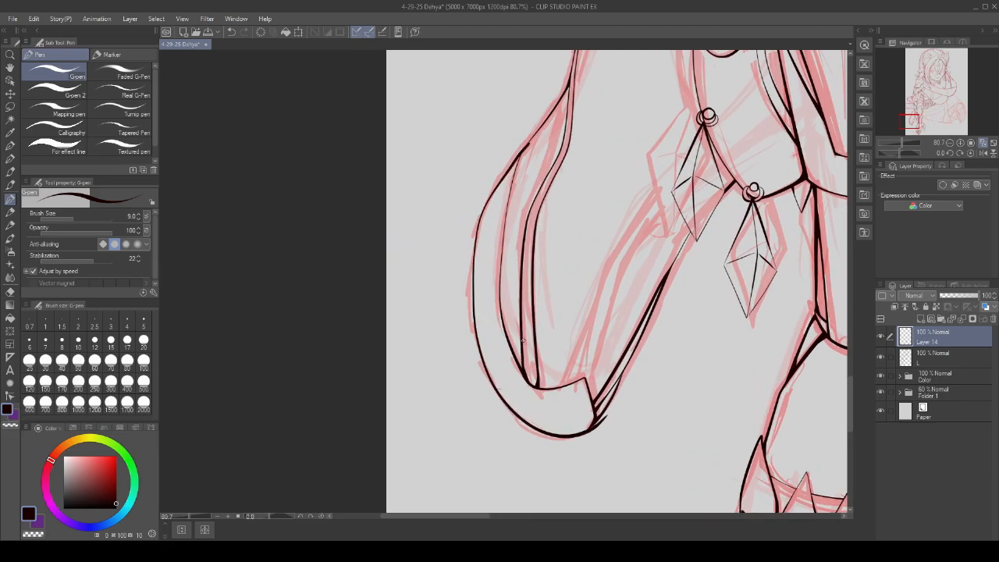
scroll(536, 344, "down", 3)
scroll(539, 410, "up", 8)
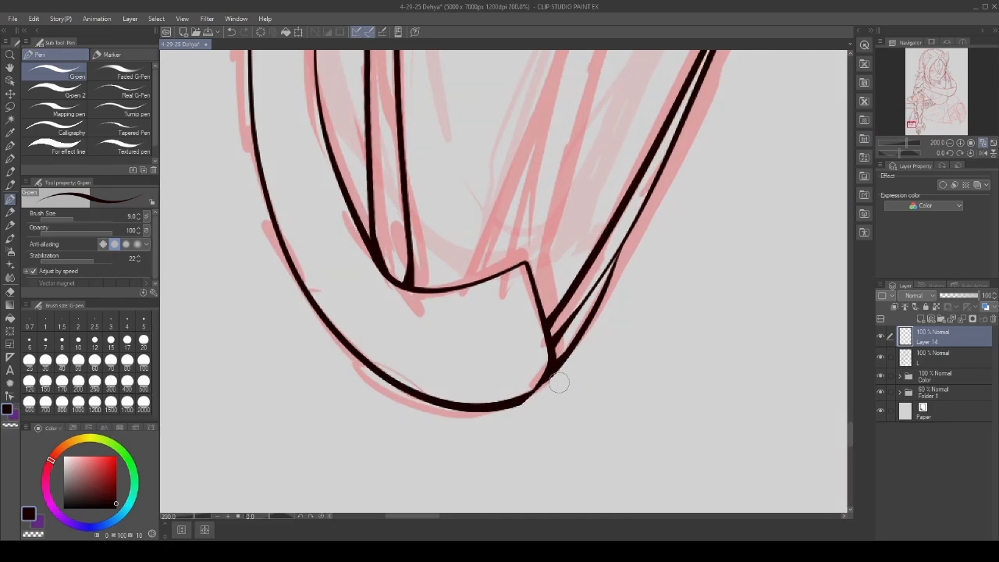
scroll(480, 431, "up", 5)
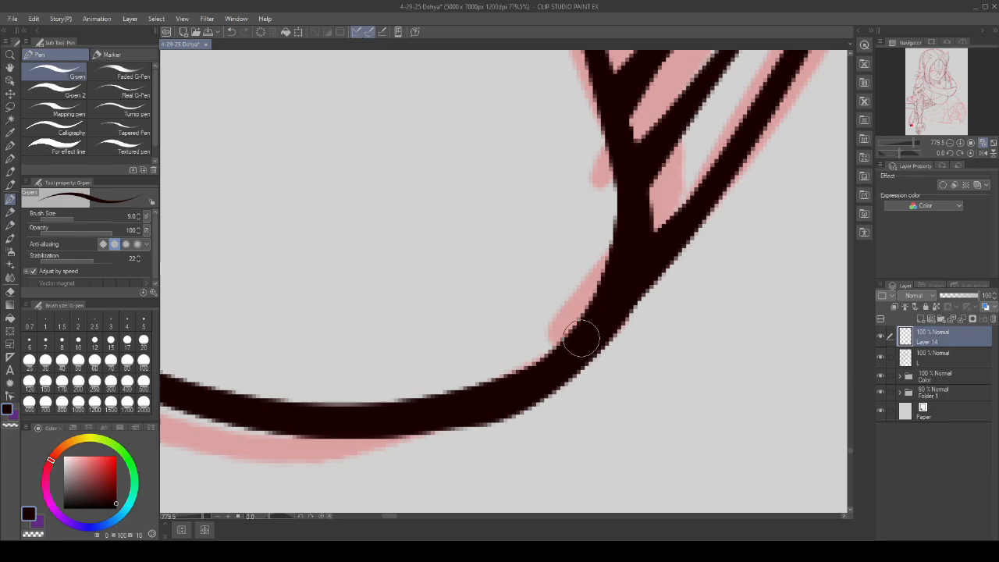
- Fill in and thicken the joint where the outer contour branches off at the loop's upper bend
scroll(587, 344, "down", 8)
scroll(590, 361, "down", 3)
scroll(515, 320, "up", 6)
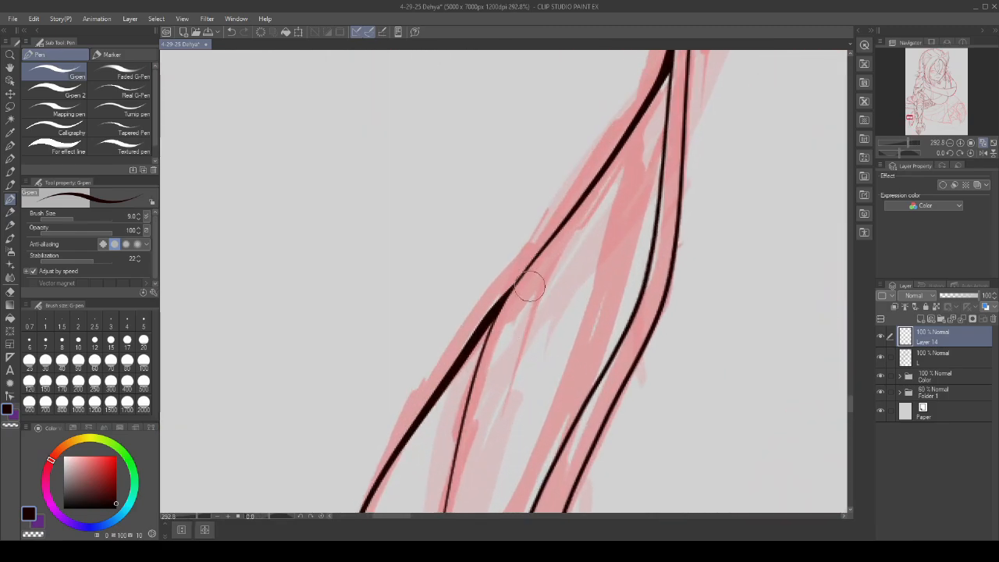
scroll(529, 287, "up", 5)
left_click_drag(414, 425, 495, 321)
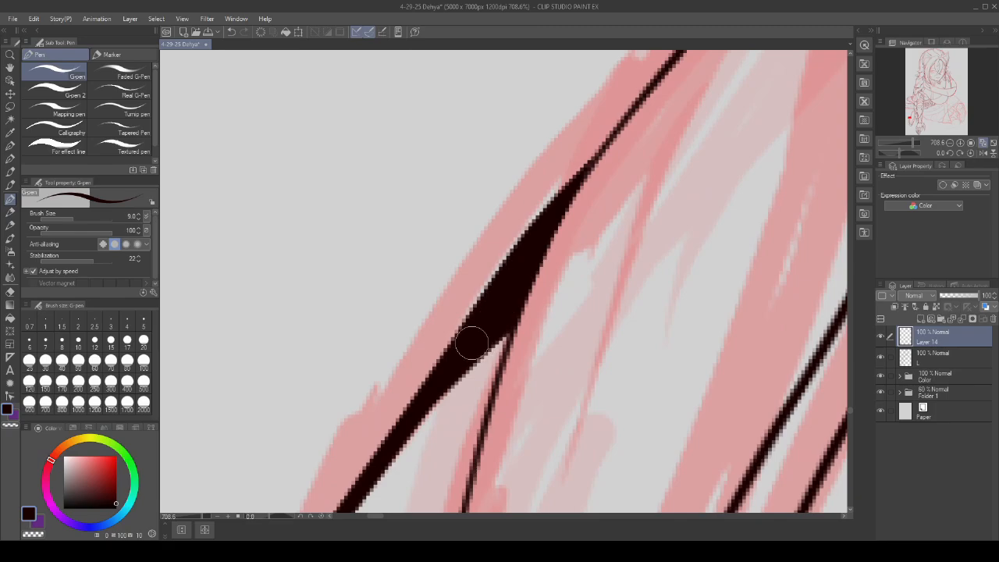
scroll(515, 312, "down", 15)
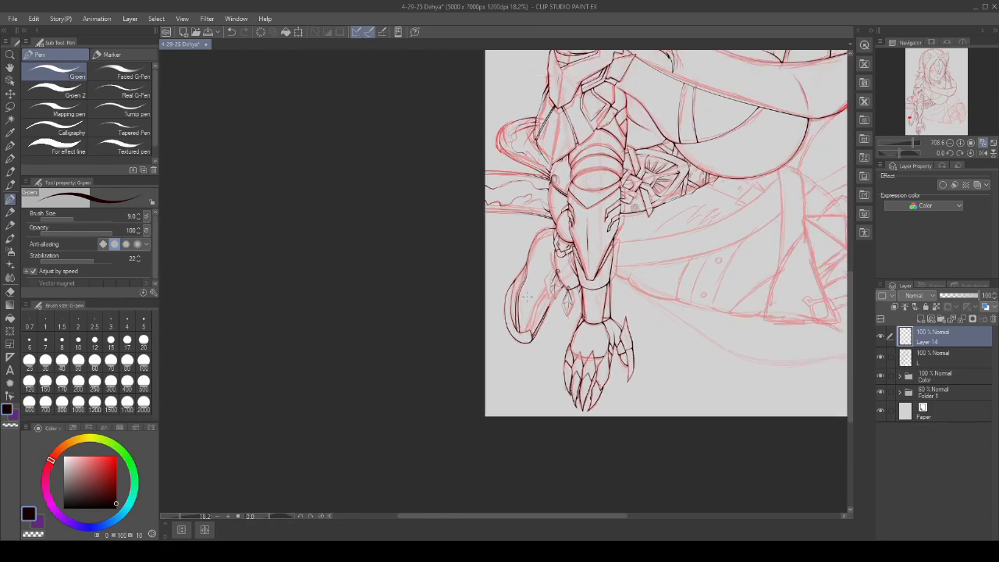
- Thicken the joint of the short diagonal edge between the upper crystal pendant and the curved line beside it
scroll(527, 296, "up", 15)
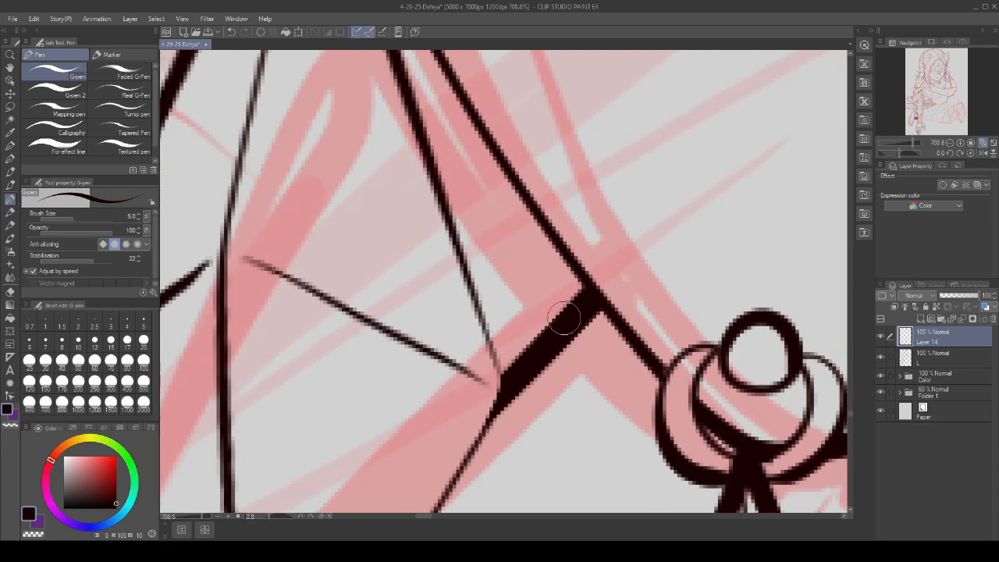
mouse_move(565, 318)
left_mouse_down()
mouse_move(560, 252)
mouse_move(568, 310)
mouse_move(508, 345)
mouse_move(545, 337)
mouse_move(497, 371)
mouse_move(494, 405)
mouse_move(511, 355)
left_mouse_up()
scroll(502, 345, "up", 1)
scroll(546, 328, "down", 4)
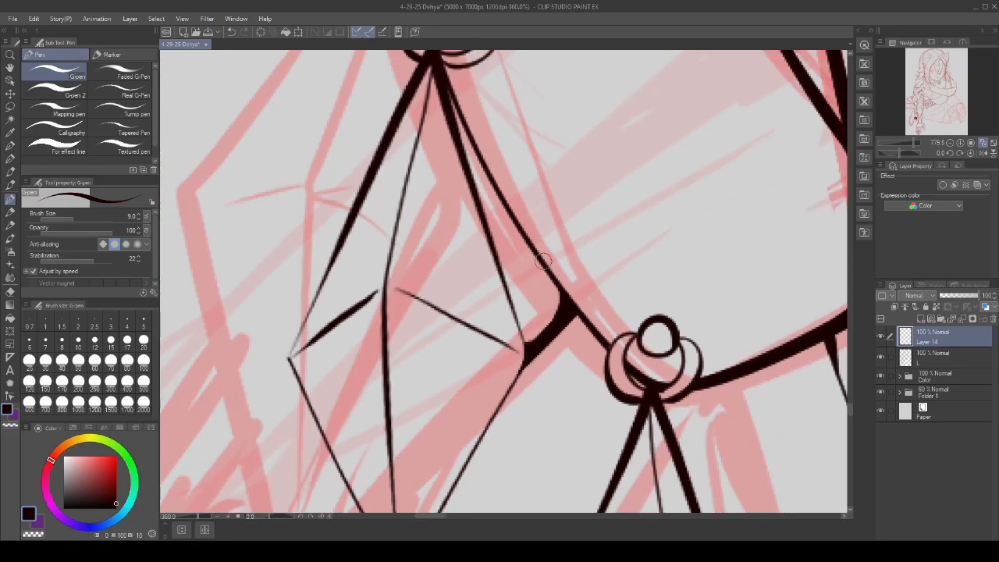
- Thicken the loop's diagonal edge where it meets the lower side of the upper crystal pendant, tapering it downward
scroll(544, 262, "down", 5)
scroll(483, 350, "up", 7)
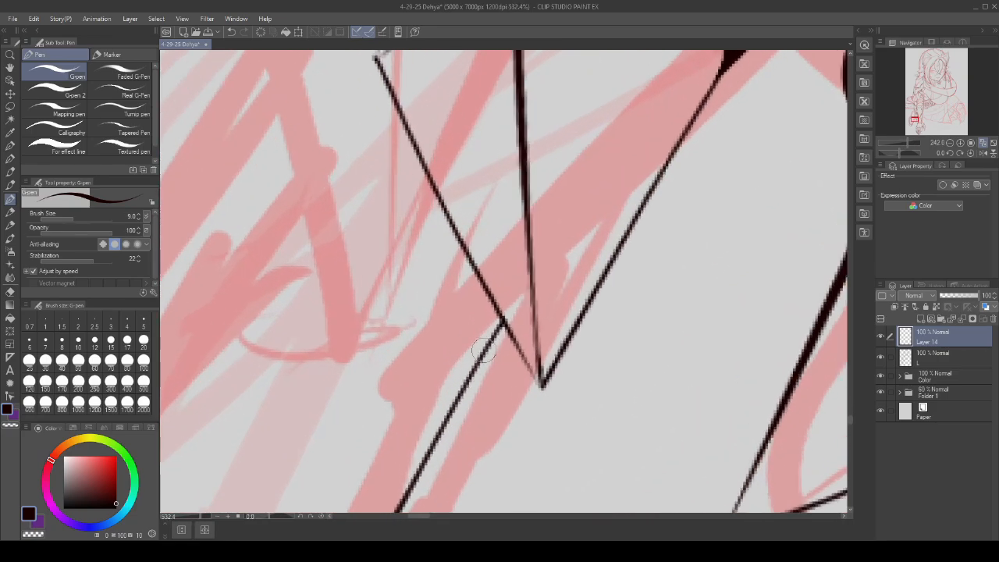
scroll(483, 350, "up", 3)
mouse_move(429, 430)
left_mouse_down()
mouse_move(516, 248)
mouse_move(518, 286)
mouse_move(527, 275)
mouse_move(501, 213)
mouse_move(504, 292)
mouse_move(495, 204)
mouse_move(486, 333)
mouse_move(504, 217)
mouse_move(480, 341)
mouse_move(492, 357)
mouse_move(531, 264)
left_mouse_up()
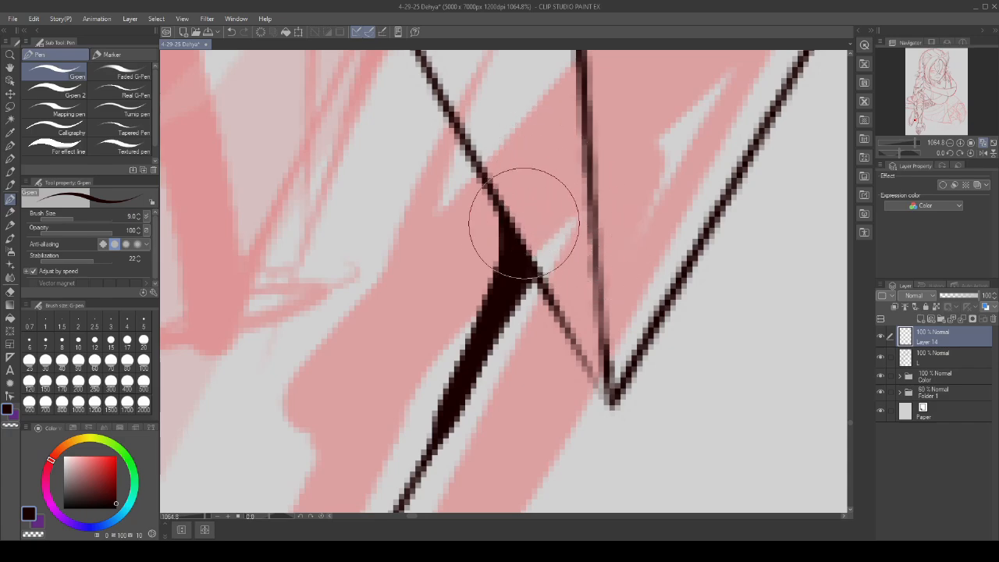
mouse_move(502, 268)
left_mouse_down()
mouse_move(494, 198)
mouse_move(500, 295)
mouse_move(508, 234)
left_mouse_up()
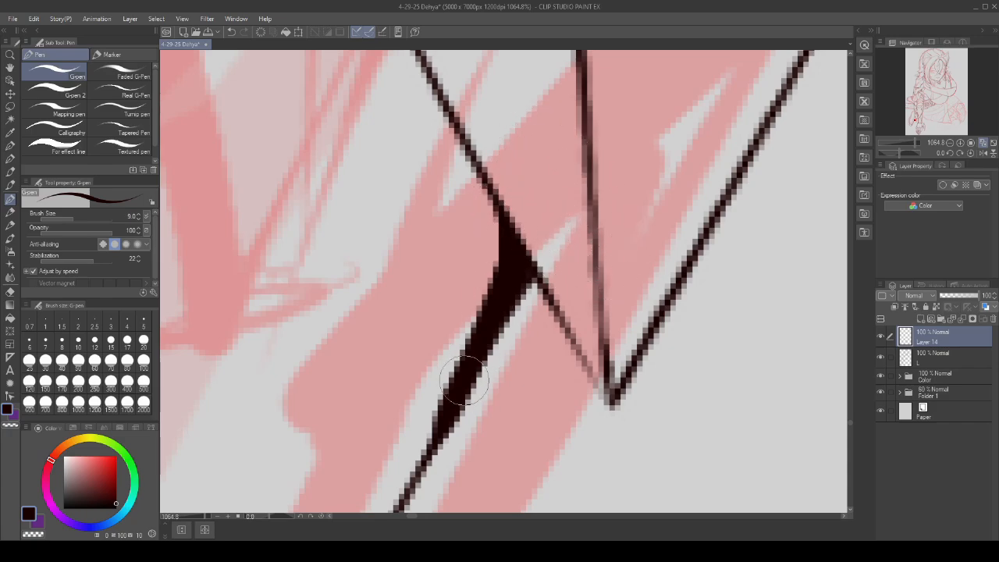
left_click_drag(464, 381, 406, 492)
scroll(521, 311, "down", 10)
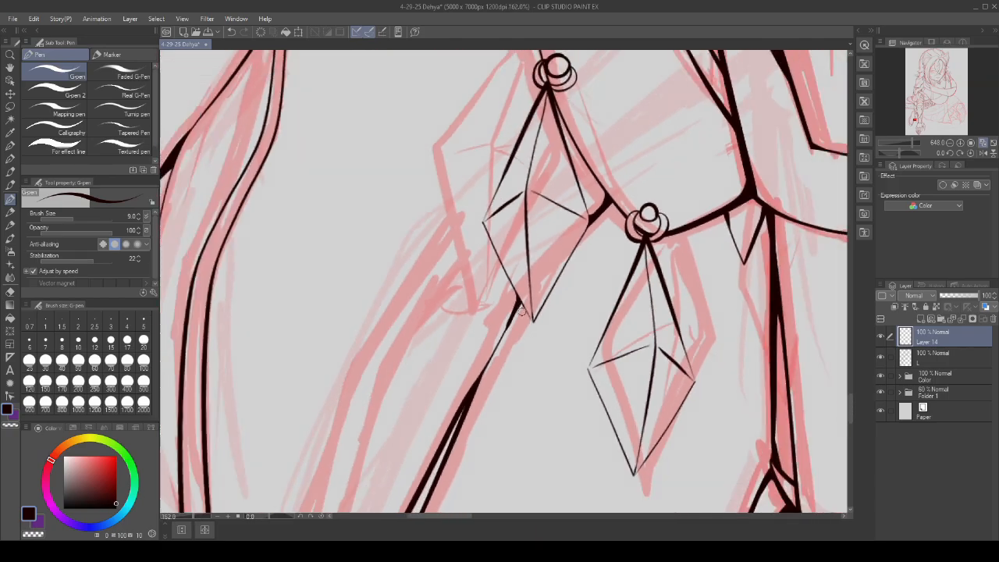
- Save the drawing, and try merging Layer 14 into layer L
scroll(521, 310, "down", 8)
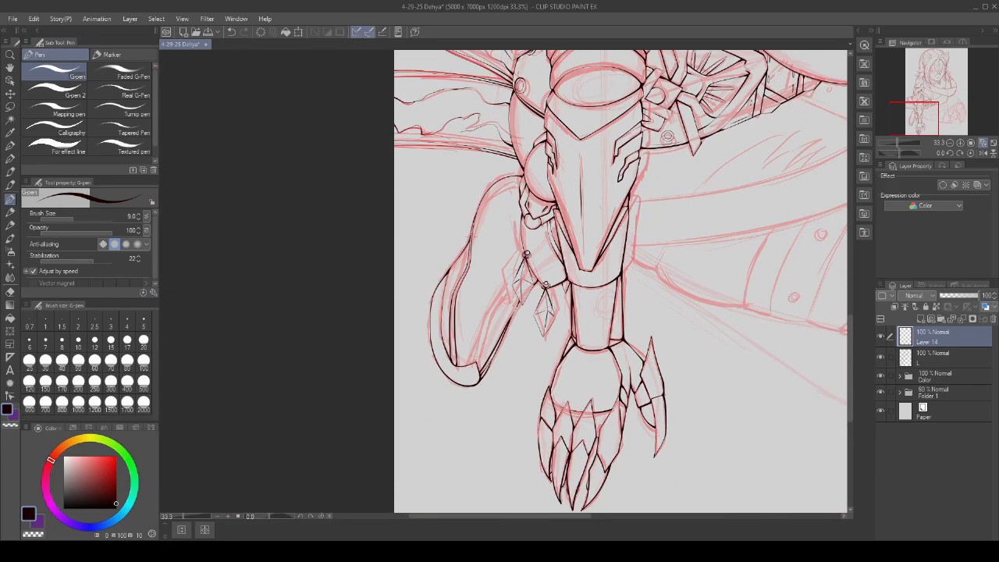
scroll(398, 231, "down", 1)
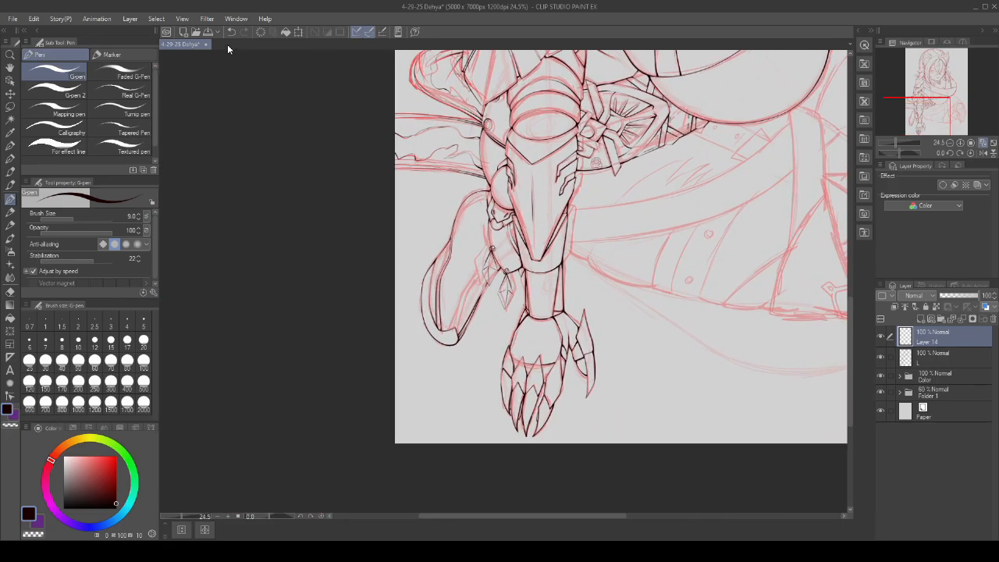
scroll(526, 326, "up", 3)
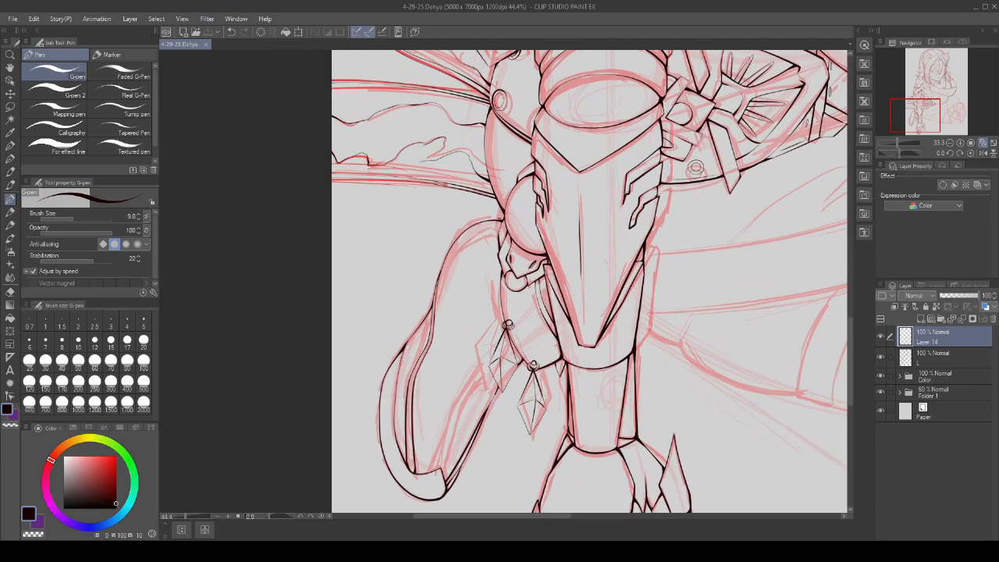
scroll(517, 291, "up", 5)
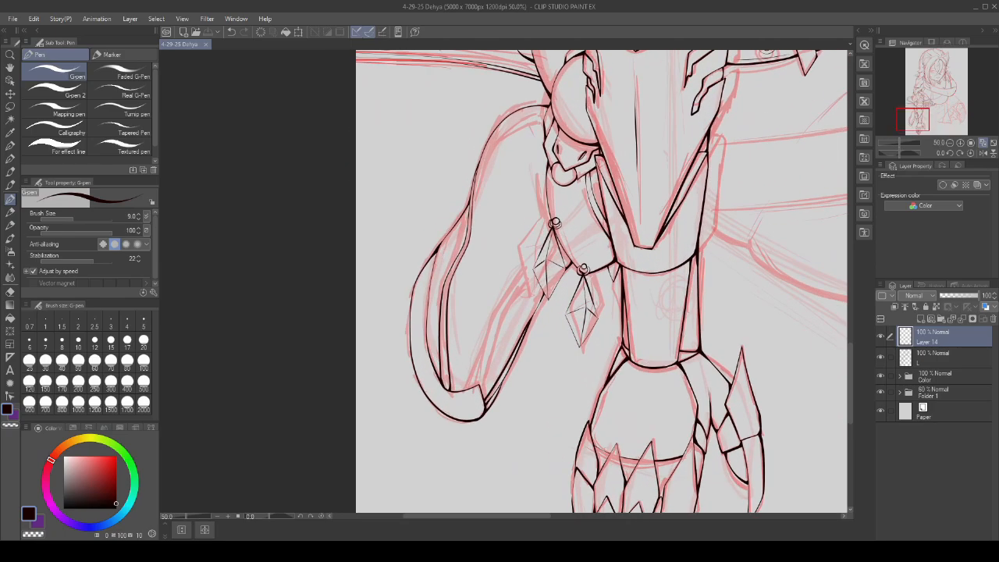
key("ctrl+e")
key("ctrl+z")
- Ink two parallel lines along the loop's inner band, from the top of the upper crystal pendant down past the notch
scroll(492, 269, "up", 3)
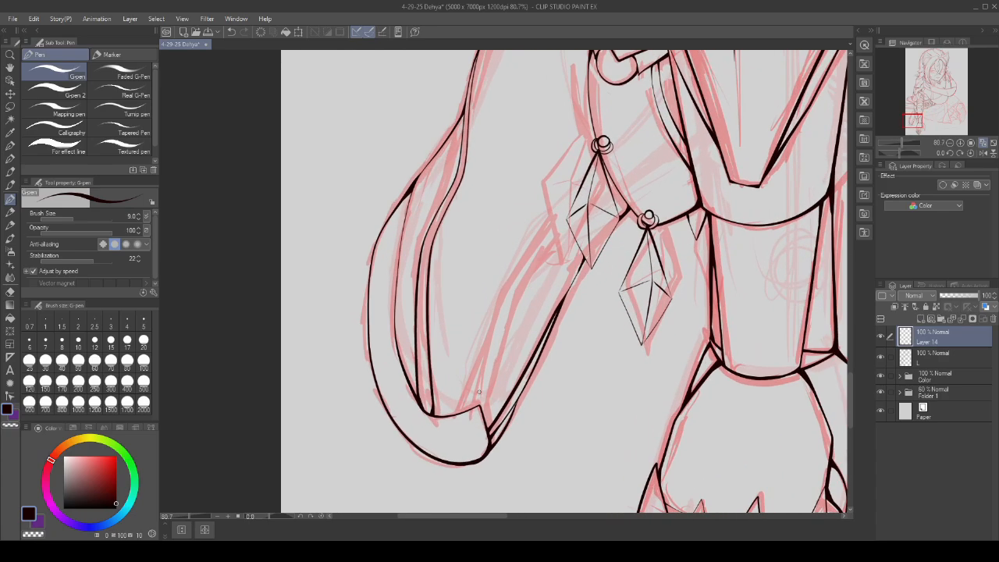
mouse_move(463, 417)
left_mouse_down()
mouse_move(511, 272)
mouse_move(571, 200)
mouse_move(549, 208)
mouse_move(517, 263)
mouse_move(463, 421)
left_mouse_up()
key("ctrl+z")
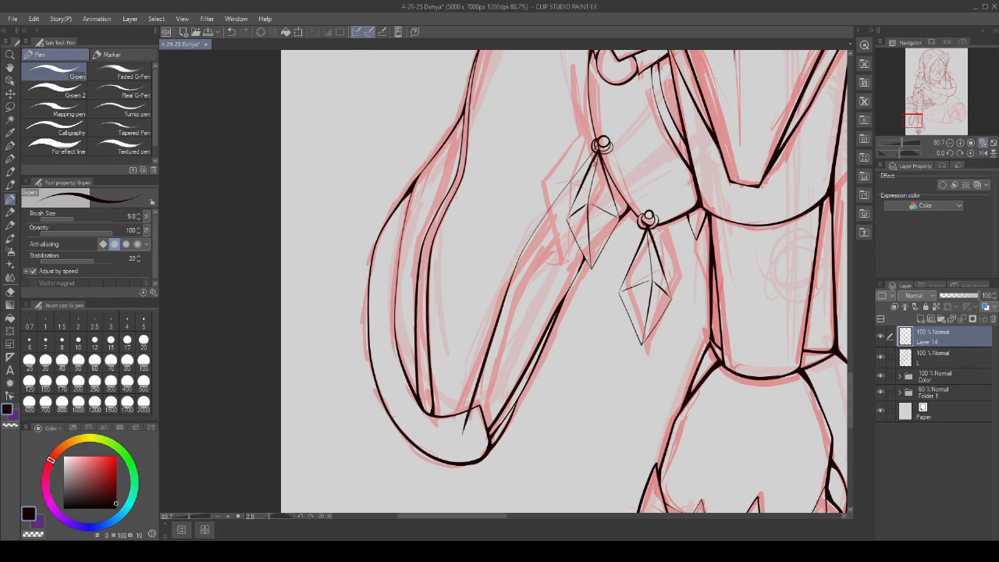
mouse_move(550, 218)
left_mouse_down()
mouse_move(468, 437)
mouse_move(514, 281)
left_mouse_up()
- Lasso the second inner band line and rotate it slightly to adjust its spacing from the first line
left_click(10, 106)
scroll(483, 389, "up", 1)
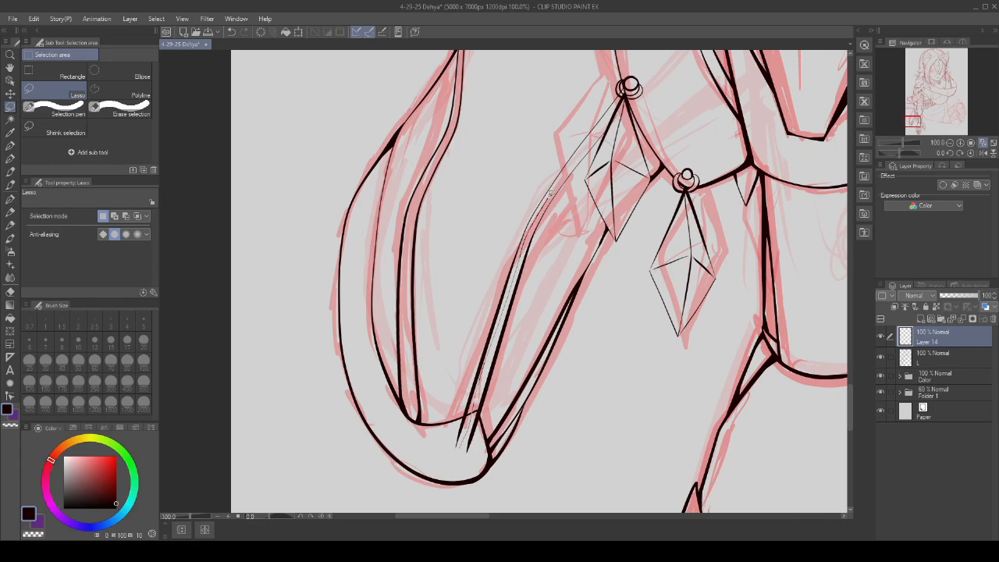
mouse_move(575, 156)
left_mouse_down()
mouse_move(629, 104)
mouse_move(488, 437)
mouse_move(458, 472)
left_mouse_up()
left_click(581, 493)
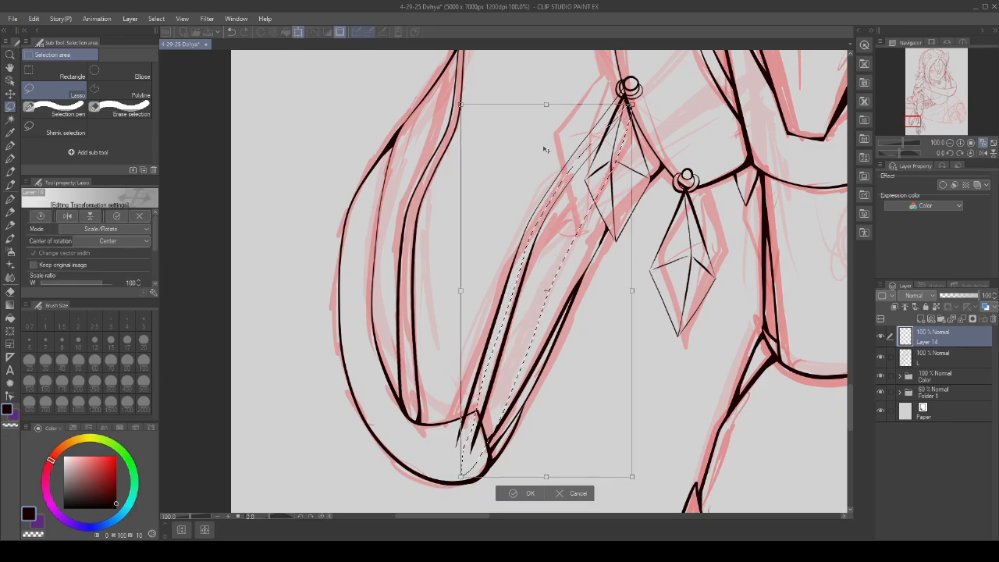
left_click_drag(546, 97, 545, 83)
scroll(544, 133, "down", 1)
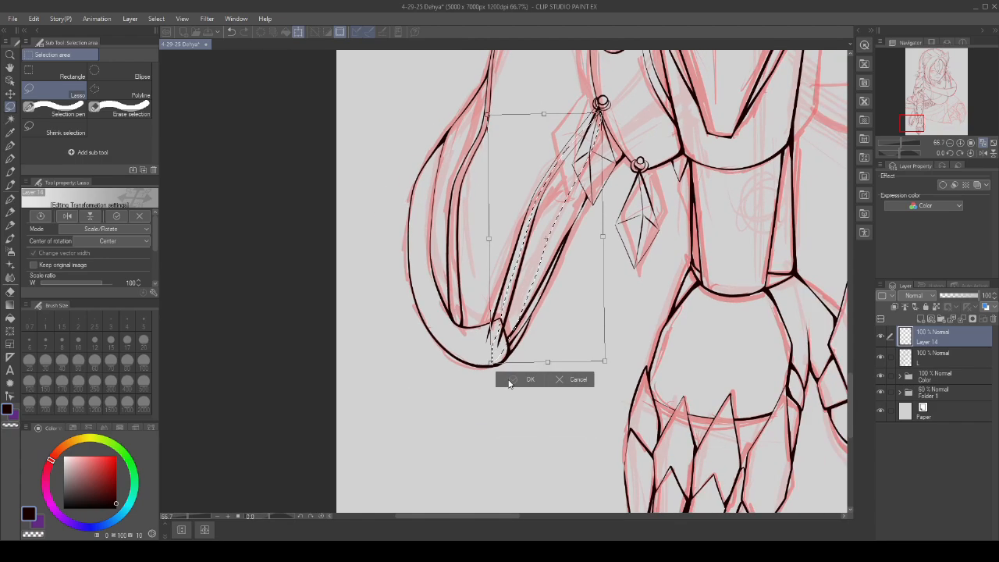
key("Return")
- Erase the ends of the two band lines where they cross the upper crystal pendant and the ring above it
key("p")
scroll(601, 113, "up", 7)
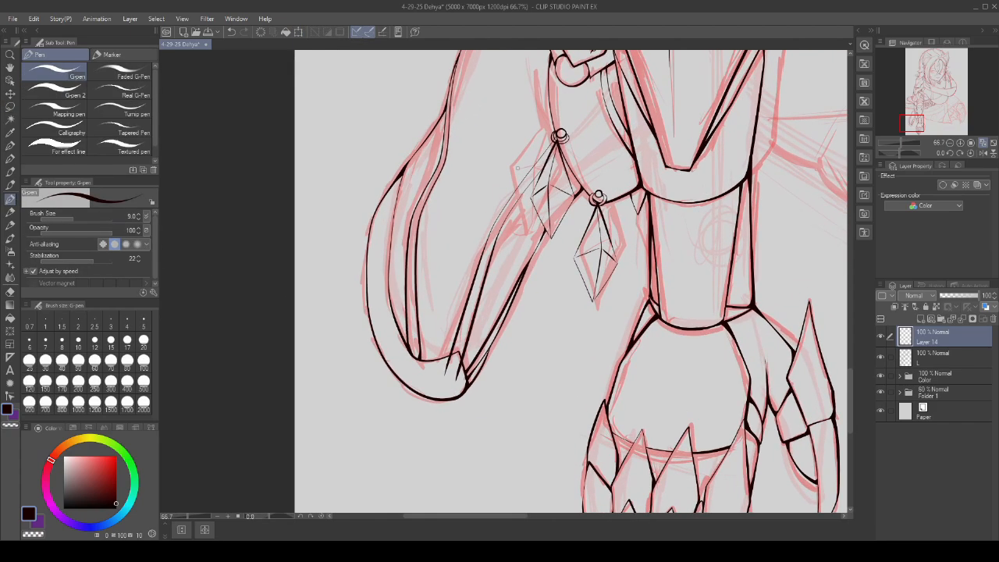
left_click_drag(561, 160, 521, 212)
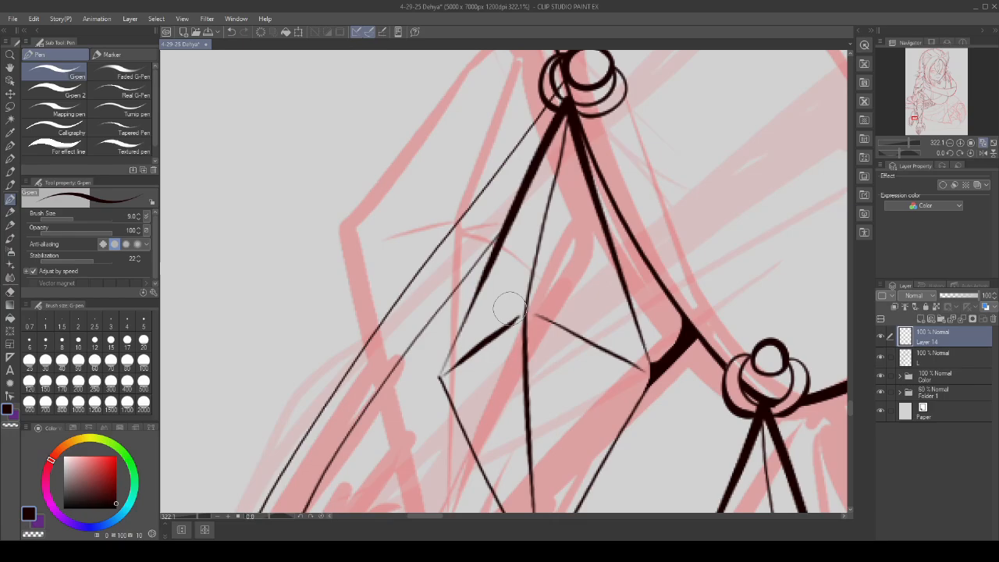
scroll(510, 306, "down", 3)
scroll(553, 164, "up", 3)
left_click(10, 106)
scroll(547, 234, "up", 3)
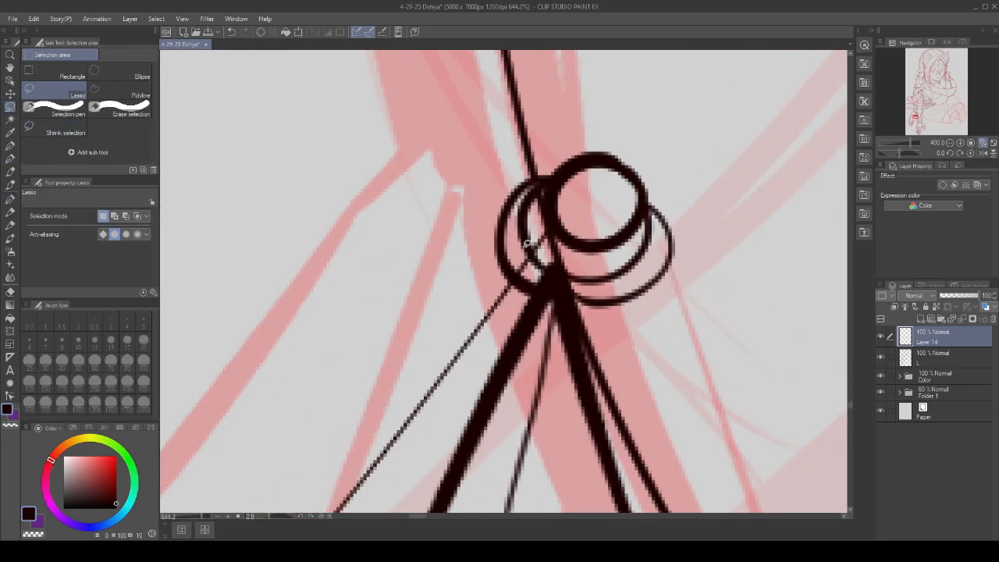
left_click_drag(517, 244, 537, 295)
left_click(430, 317)
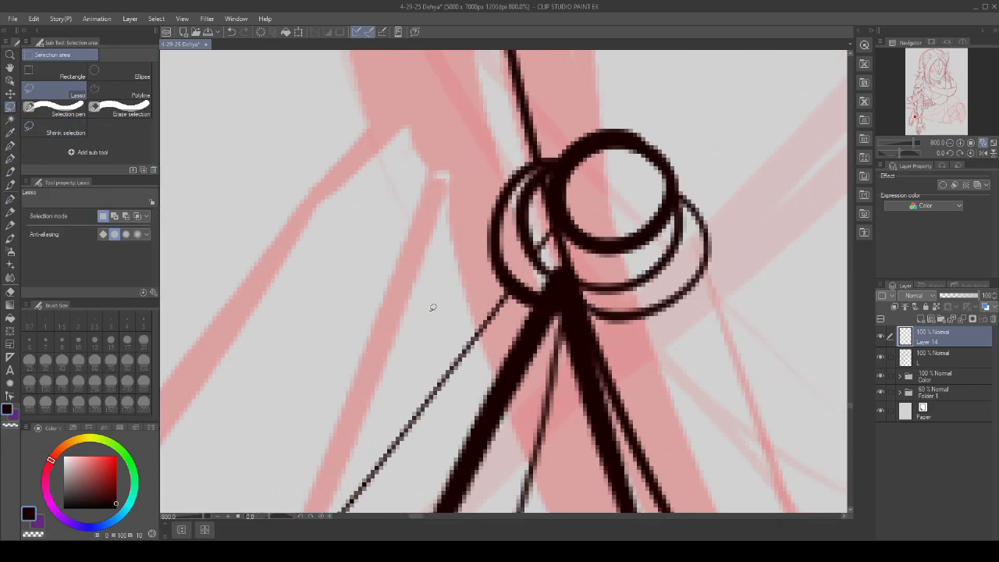
scroll(428, 307, "down", 10)
- Thicken the upper ends of the two inner band lines with the G-pen where they meet the upper pendant's ring and crystal
left_click(10, 198)
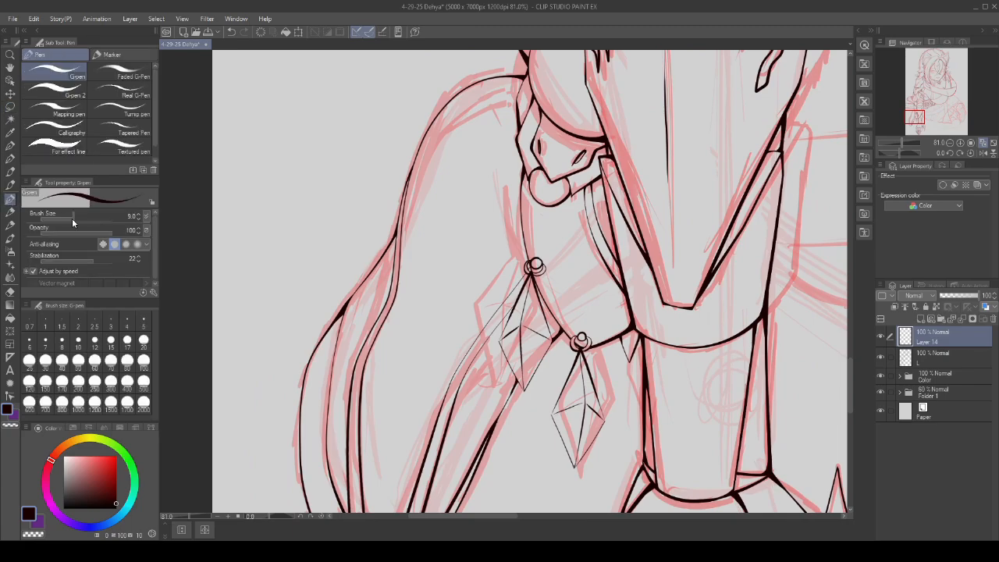
scroll(443, 382, "up", 10)
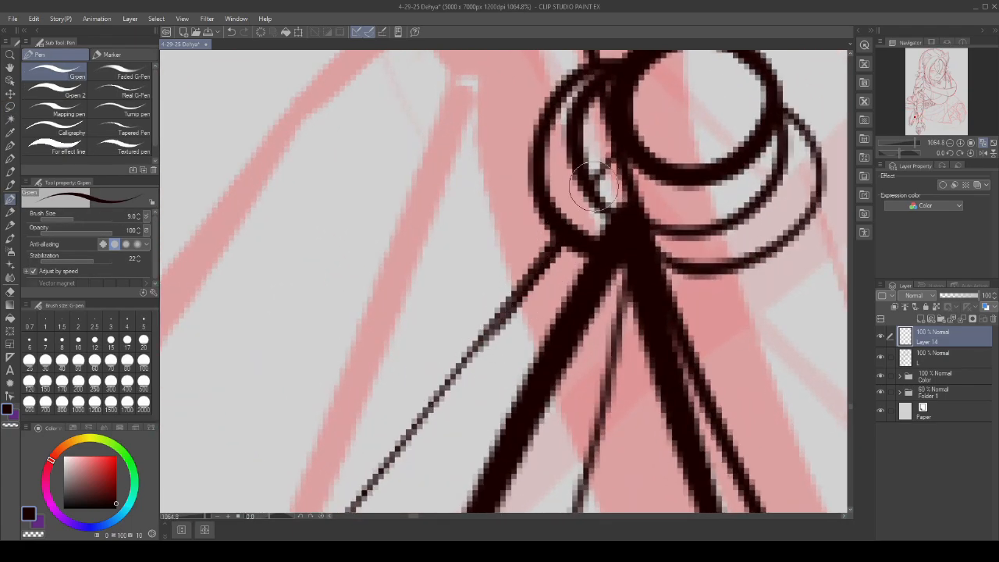
scroll(597, 184, "down", 5)
scroll(531, 312, "up", 4)
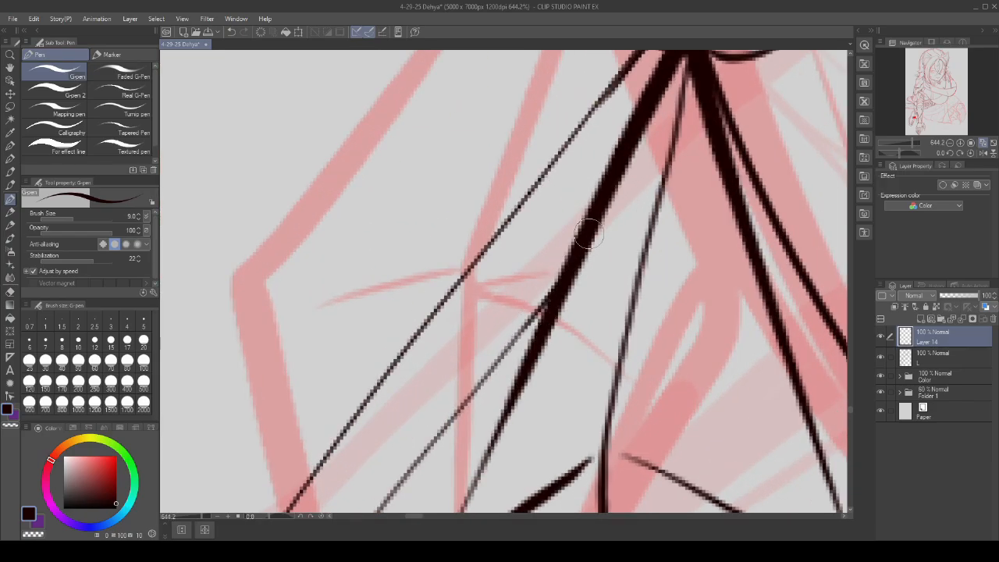
scroll(574, 260, "down", 10)
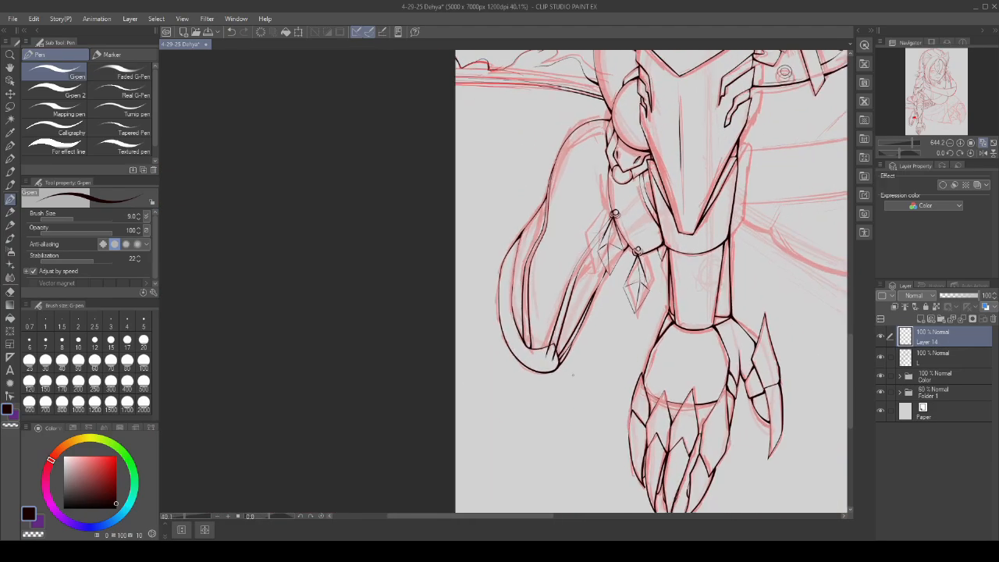
- Remove the inner band line's overshoot past the notch edge and thicken the lower ends of both band lines where they join it
scroll(553, 340, "up", 6)
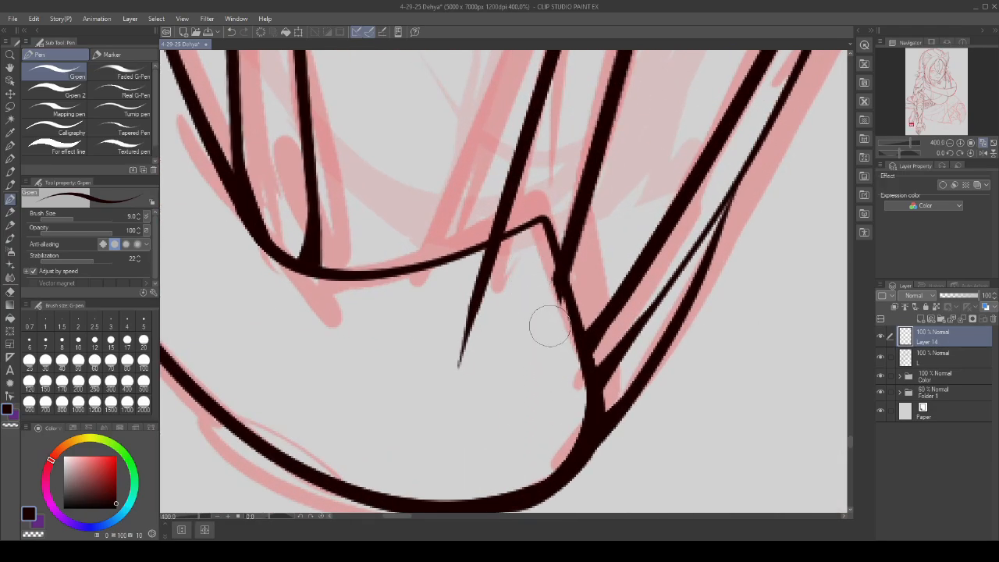
key("ctrl+z")
scroll(466, 310, "up", 3)
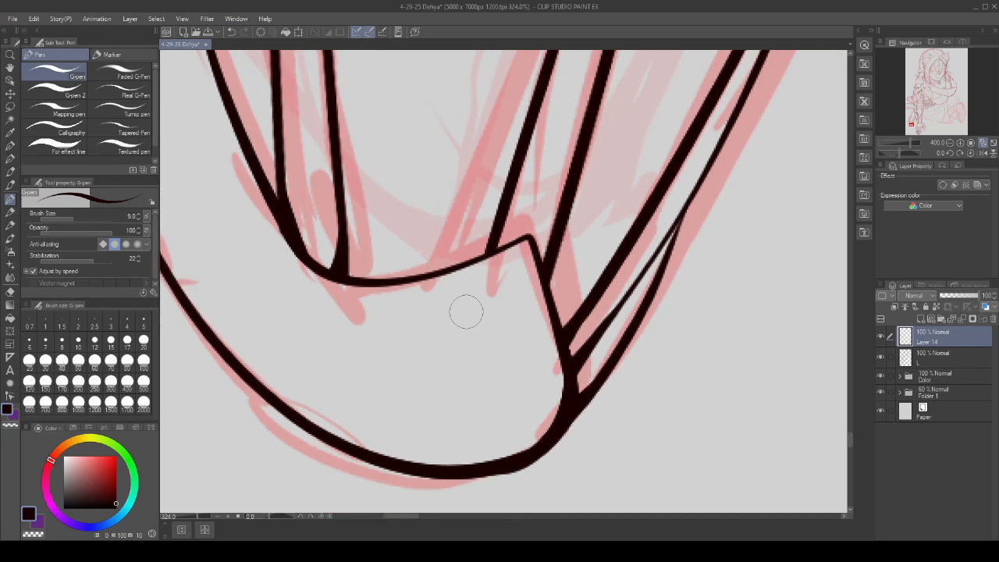
left_click_drag(496, 203, 474, 337)
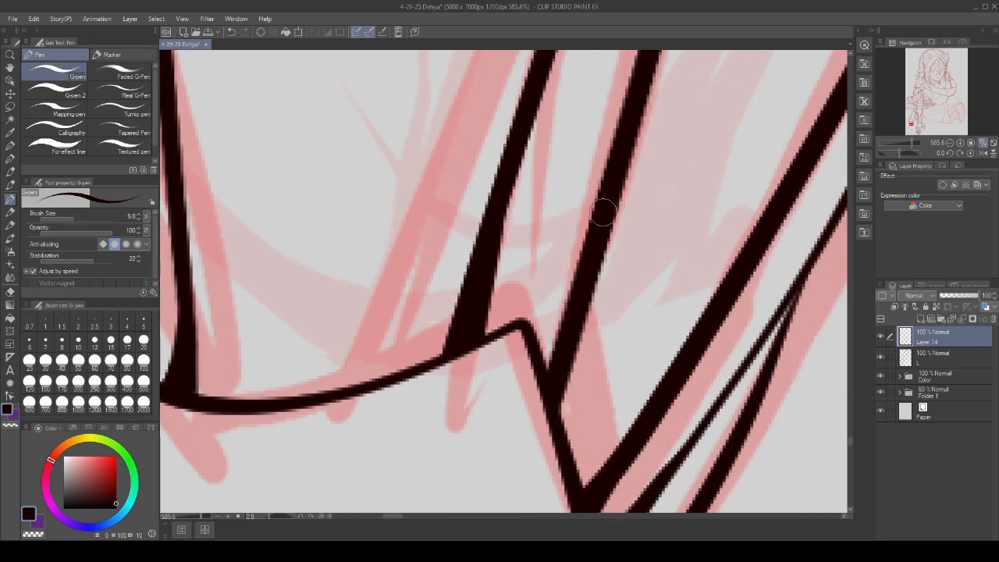
left_click_drag(603, 212, 550, 372)
scroll(544, 339, "down", 12)
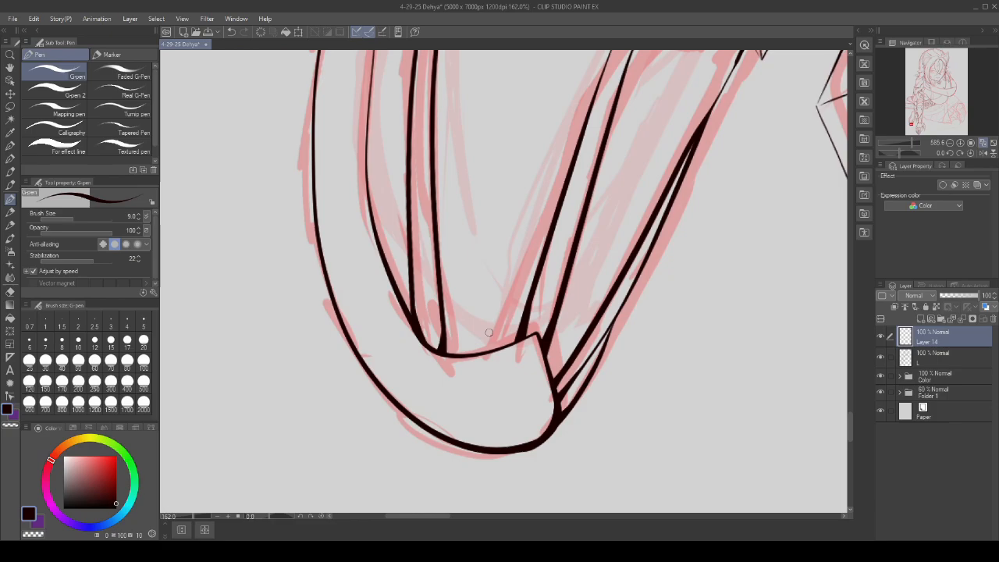
- Save the drawing with the finished inner band of the loop
scroll(484, 335, "down", 15)
scroll(557, 241, "up", 11)
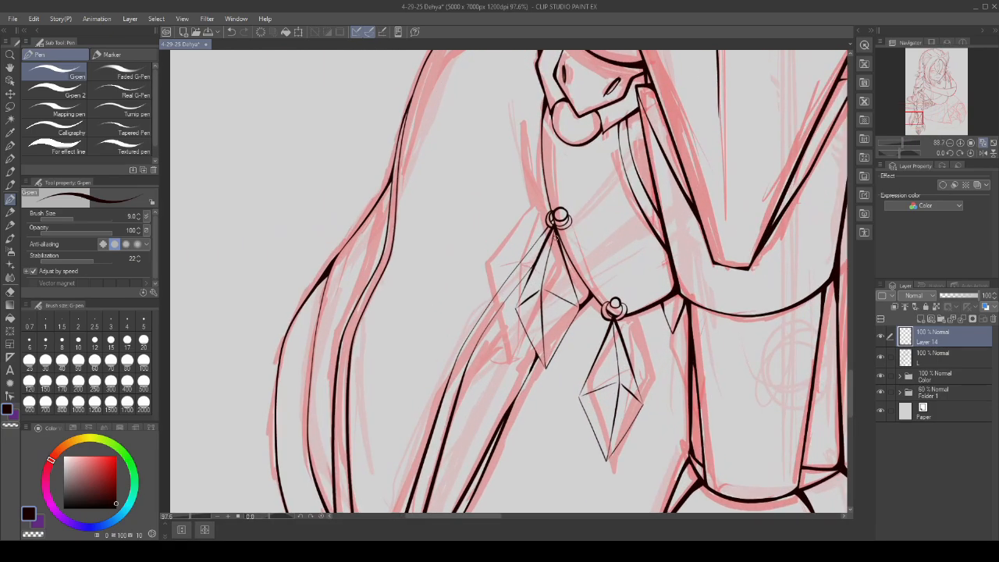
scroll(537, 337, "down", 6)
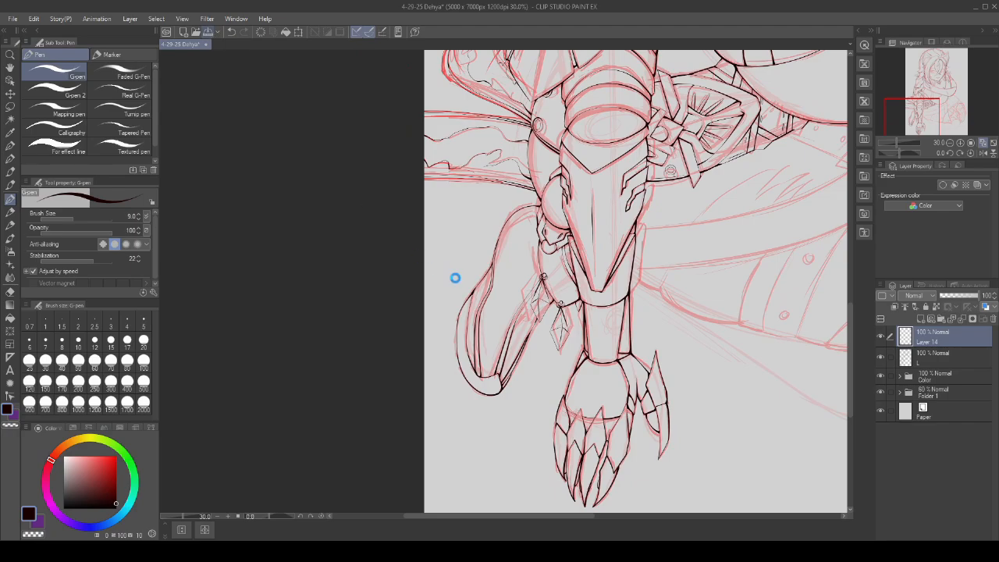
key("ctrl+s")
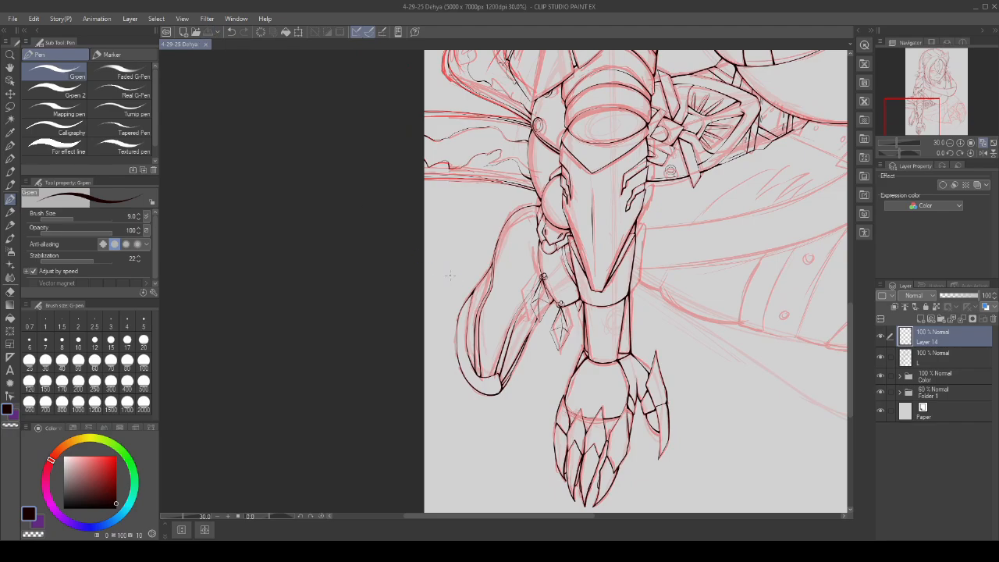
- Merge Layer 14 down into line-art layer L and add a new empty raster layer above it
scroll(425, 258, "down", 5)
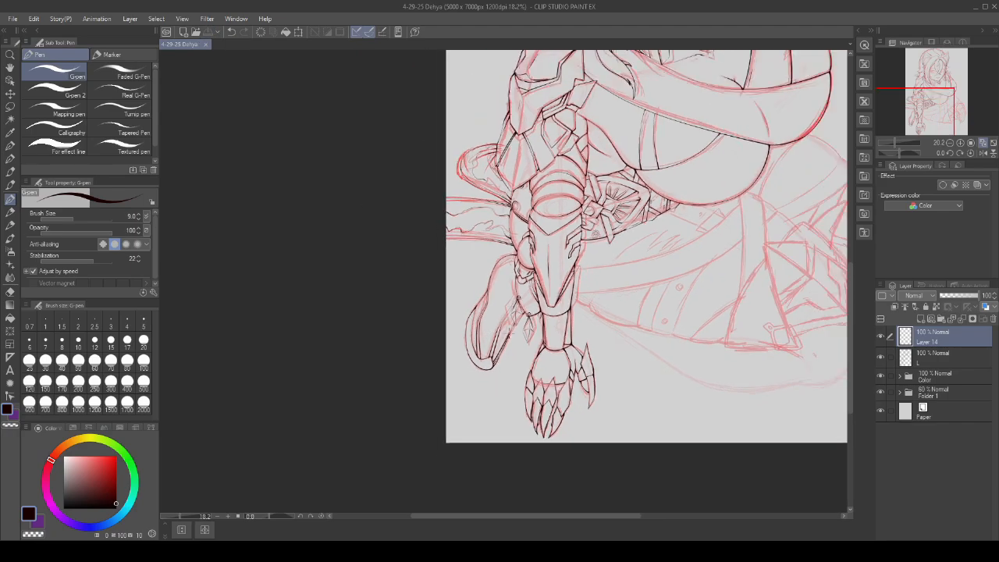
scroll(614, 234, "down", 2)
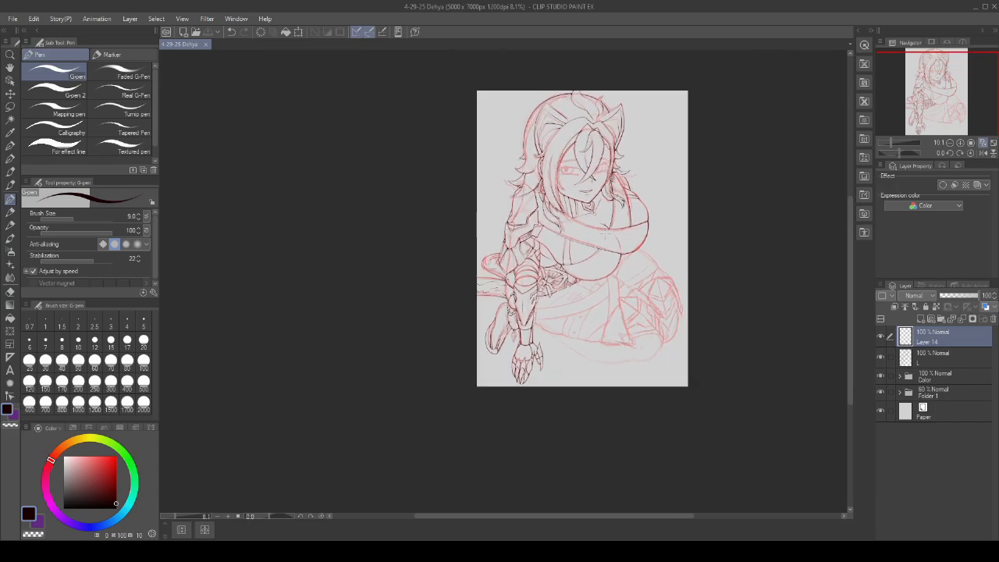
left_click(960, 321)
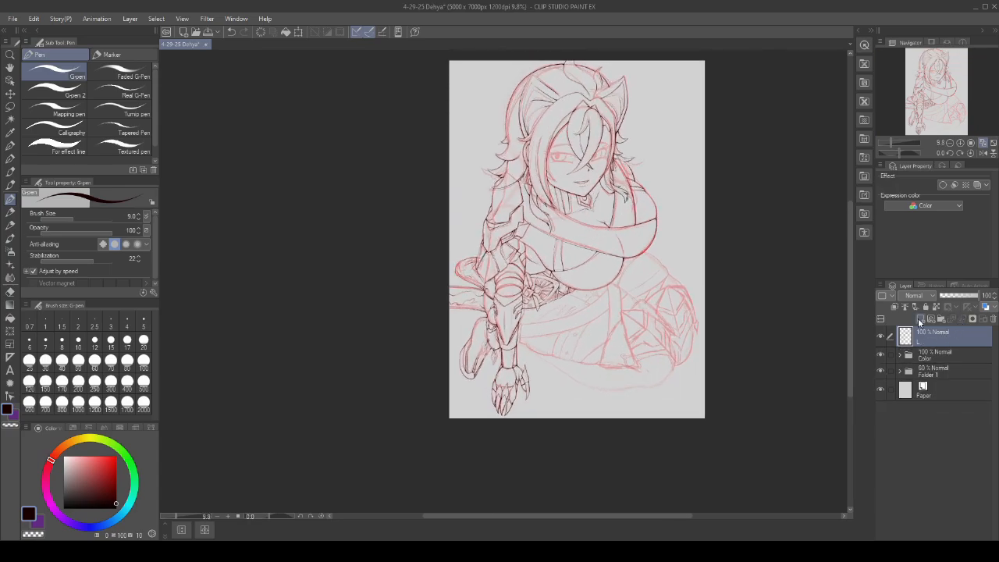
left_click(921, 320)
scroll(496, 243, "down", 2)
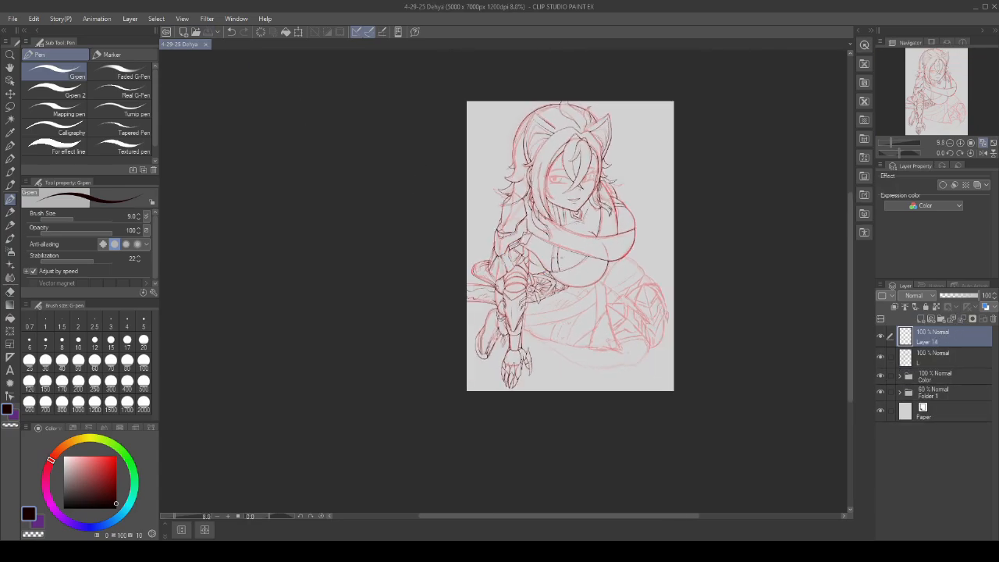
scroll(496, 244, "up", 3)
scroll(587, 242, "down", 1)
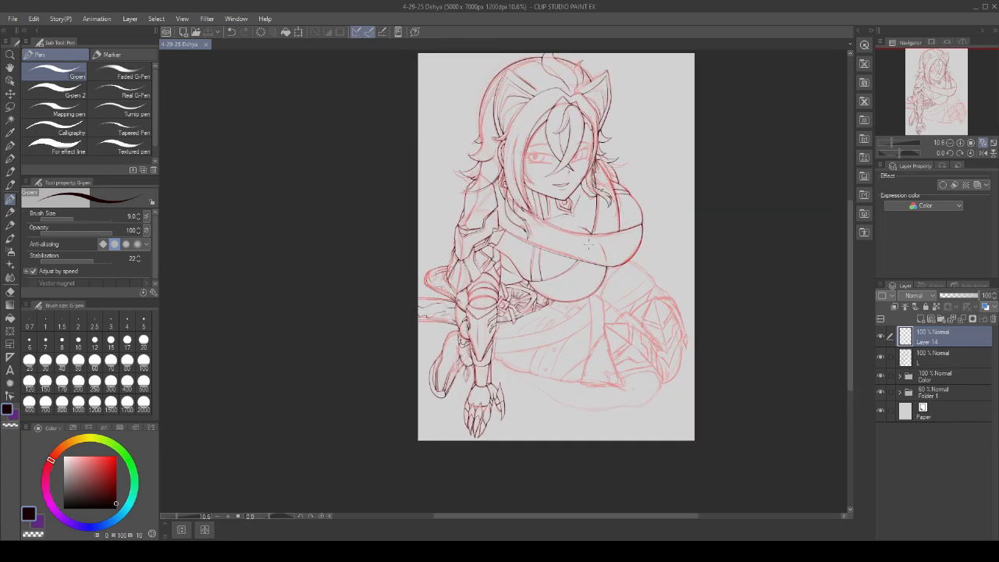
scroll(589, 244, "down", 1)
scroll(622, 211, "up", 1)
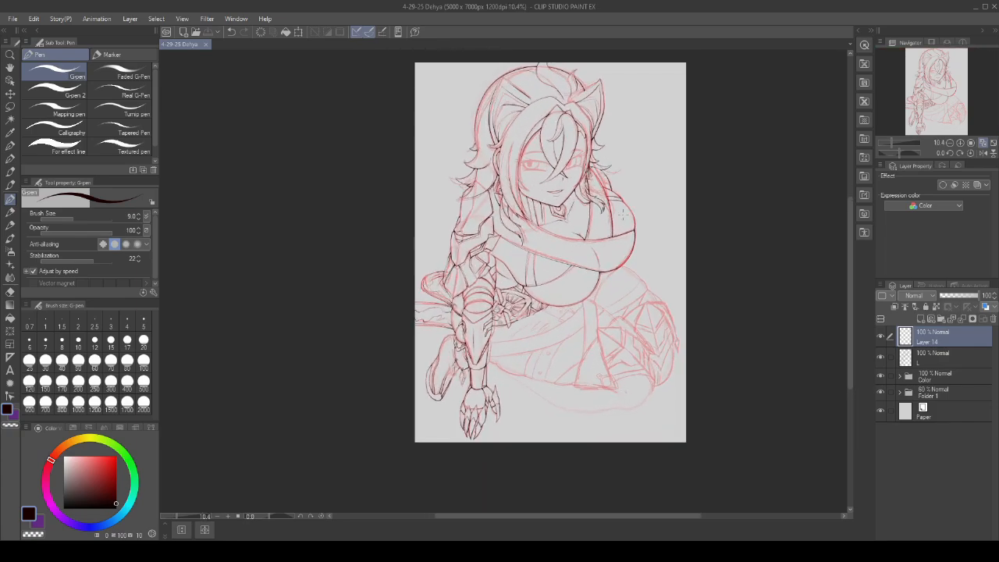